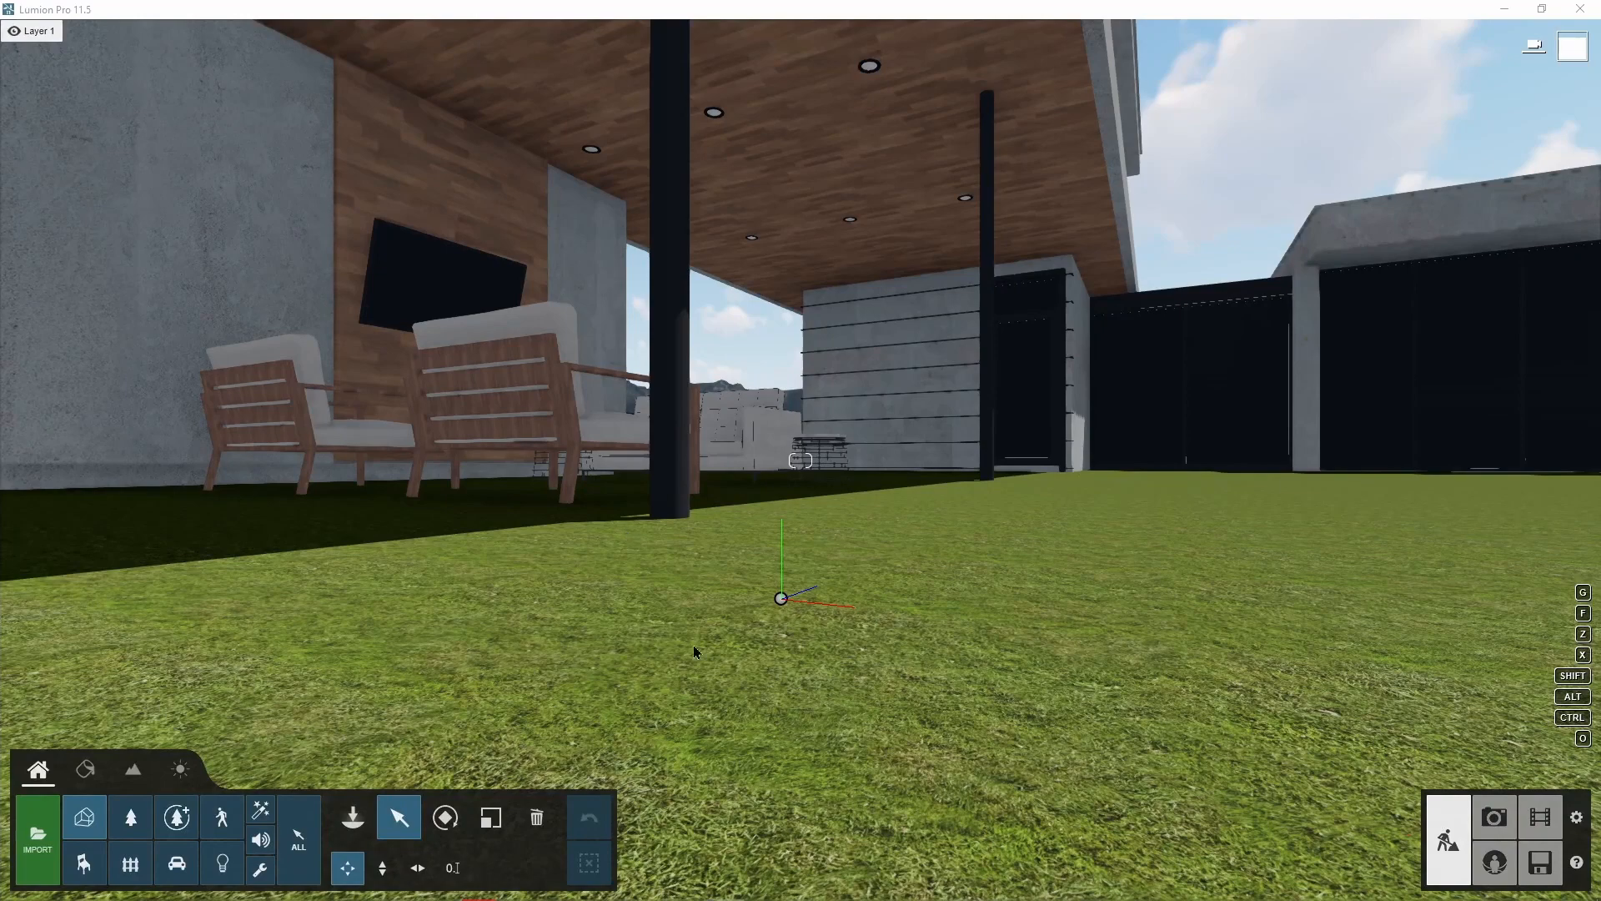
- Select the imported house model and move it vertically upward so the pool and its deck rise out of the terrain
left_click(782, 602)
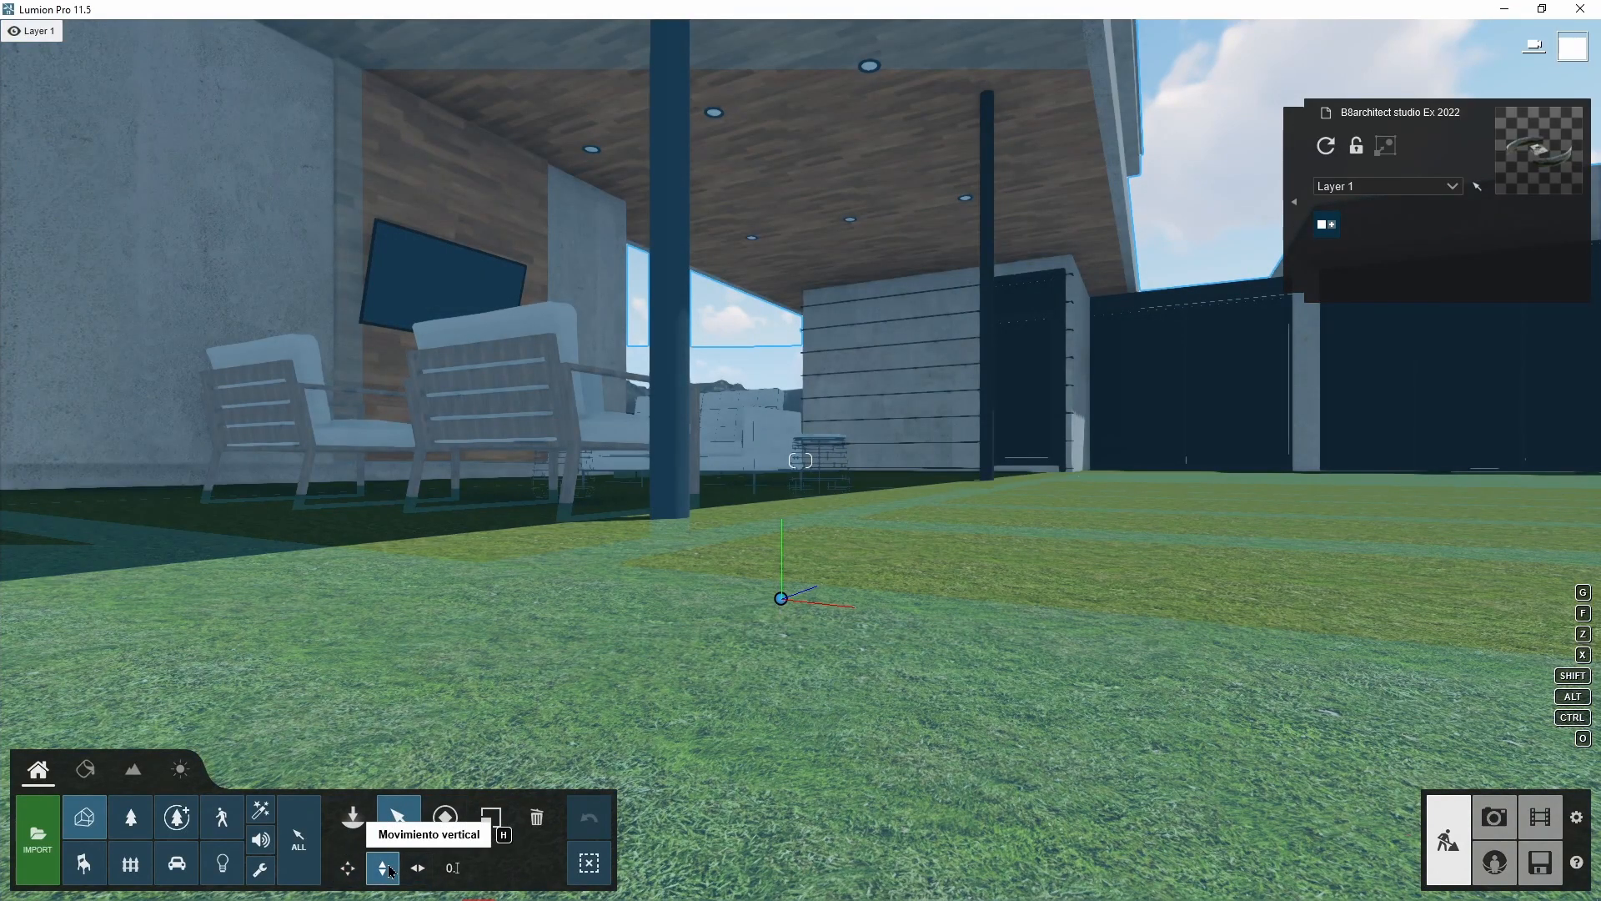
left_click_drag(793, 577, 792, 535)
key("s")
right_click_drag(951, 592, 754, 554)
key("q")
key("s")
key("q")
key("s")
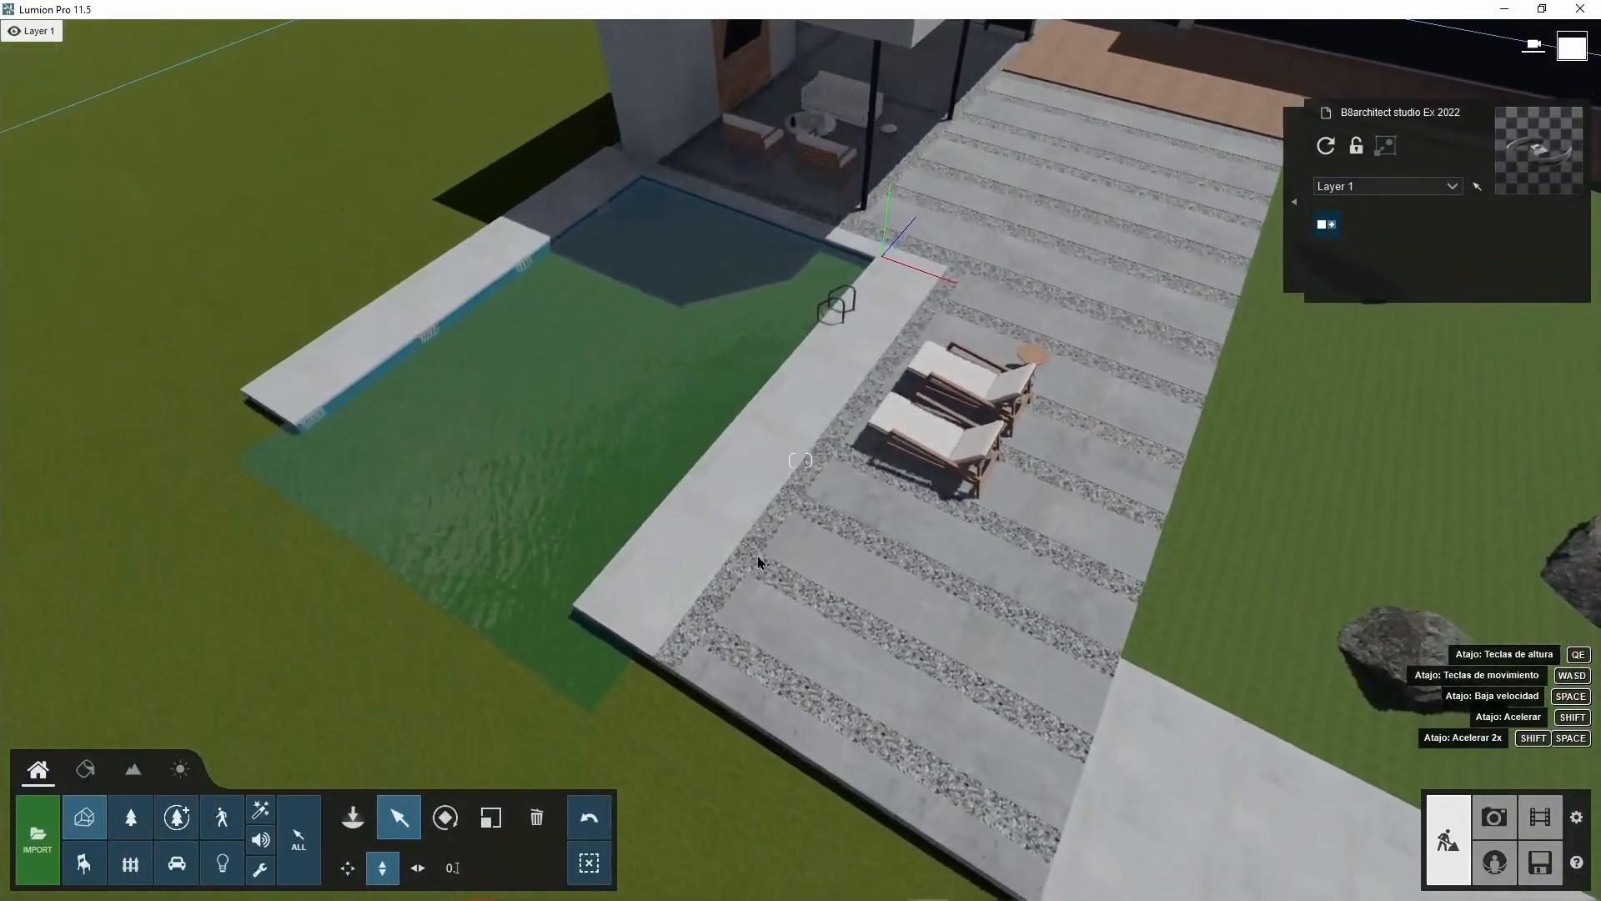
key("s")
right_click_drag(711, 863, 728, 714)
left_click(695, 546)
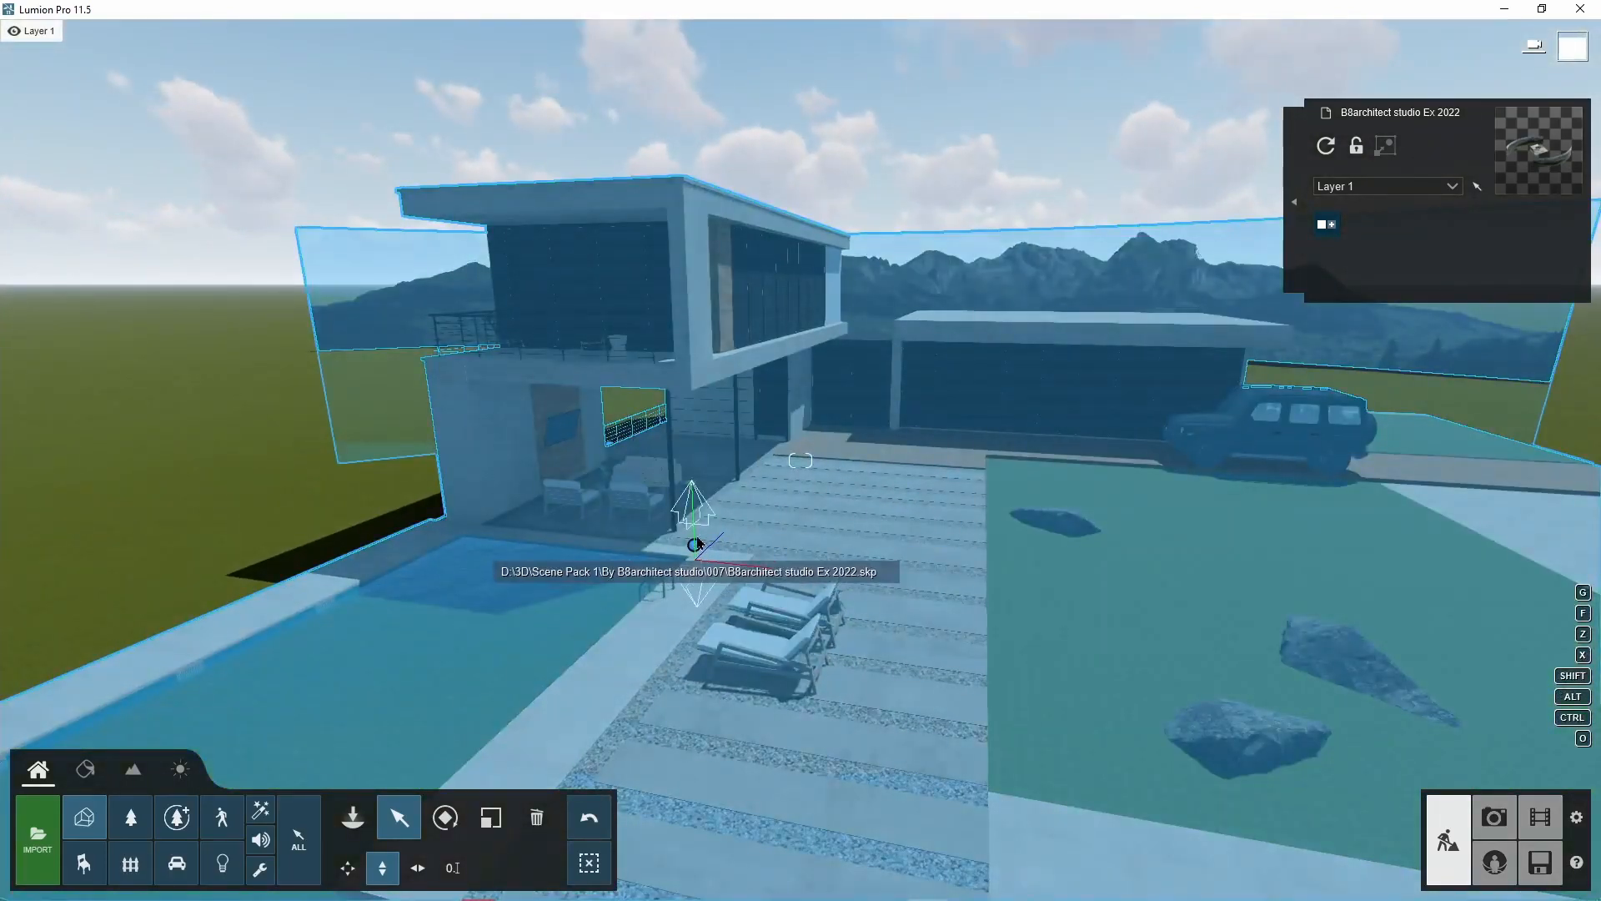
left_click_drag(696, 545, 697, 492)
- Raise the house model by about a further 7.18 m so the pool basin's open end stands clear of the ground
key("a")
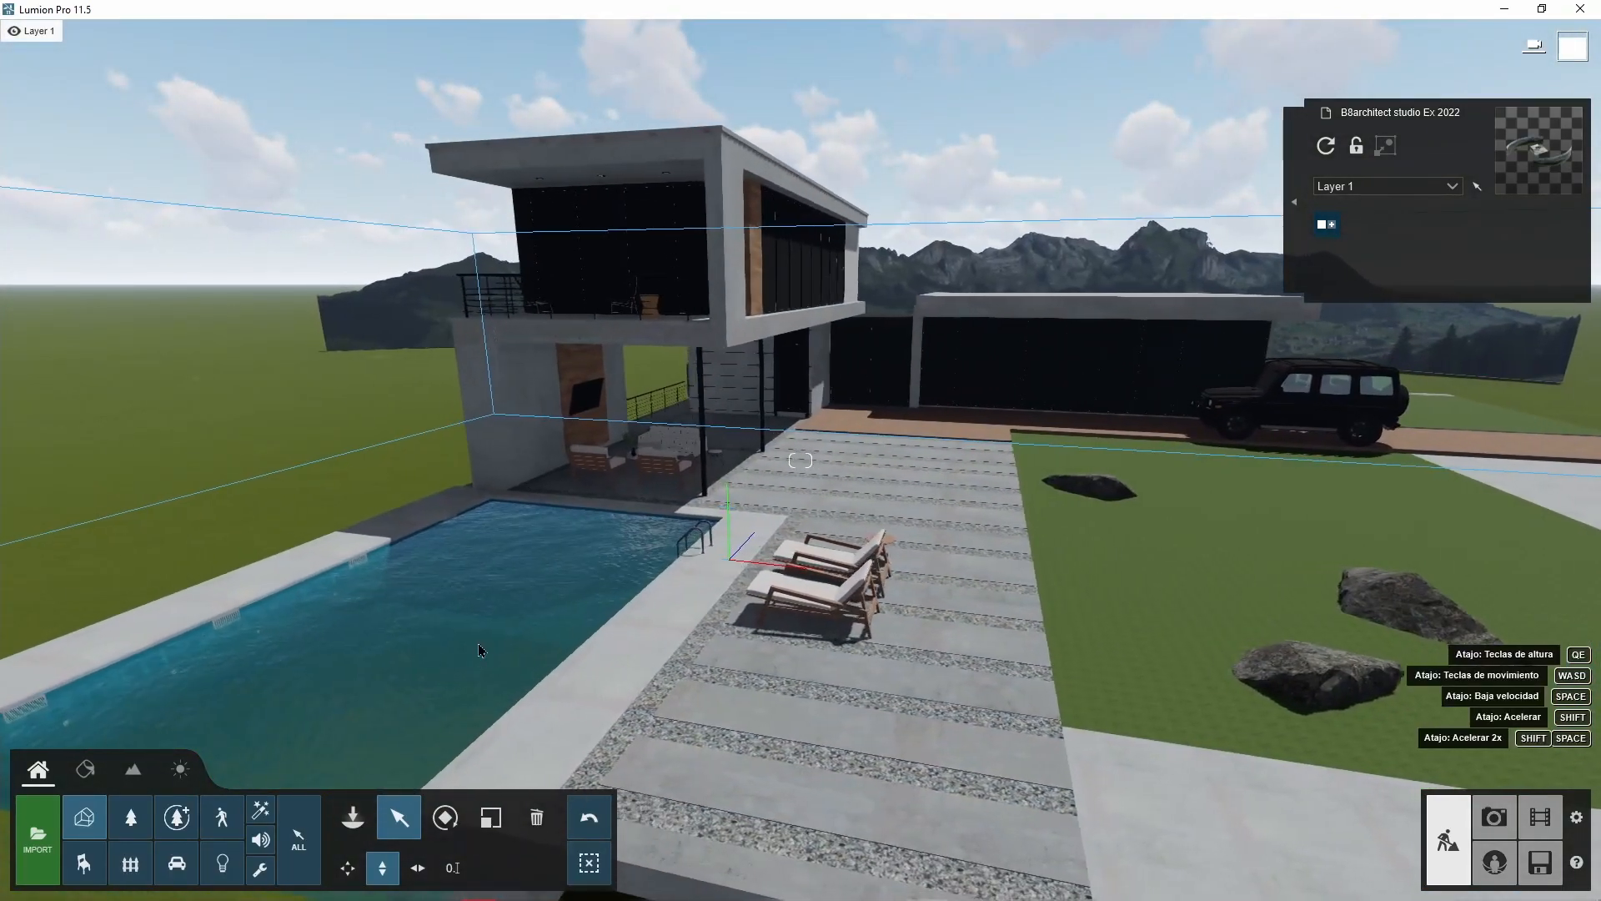
key("s")
right_click_drag(630, 208, 585, 362)
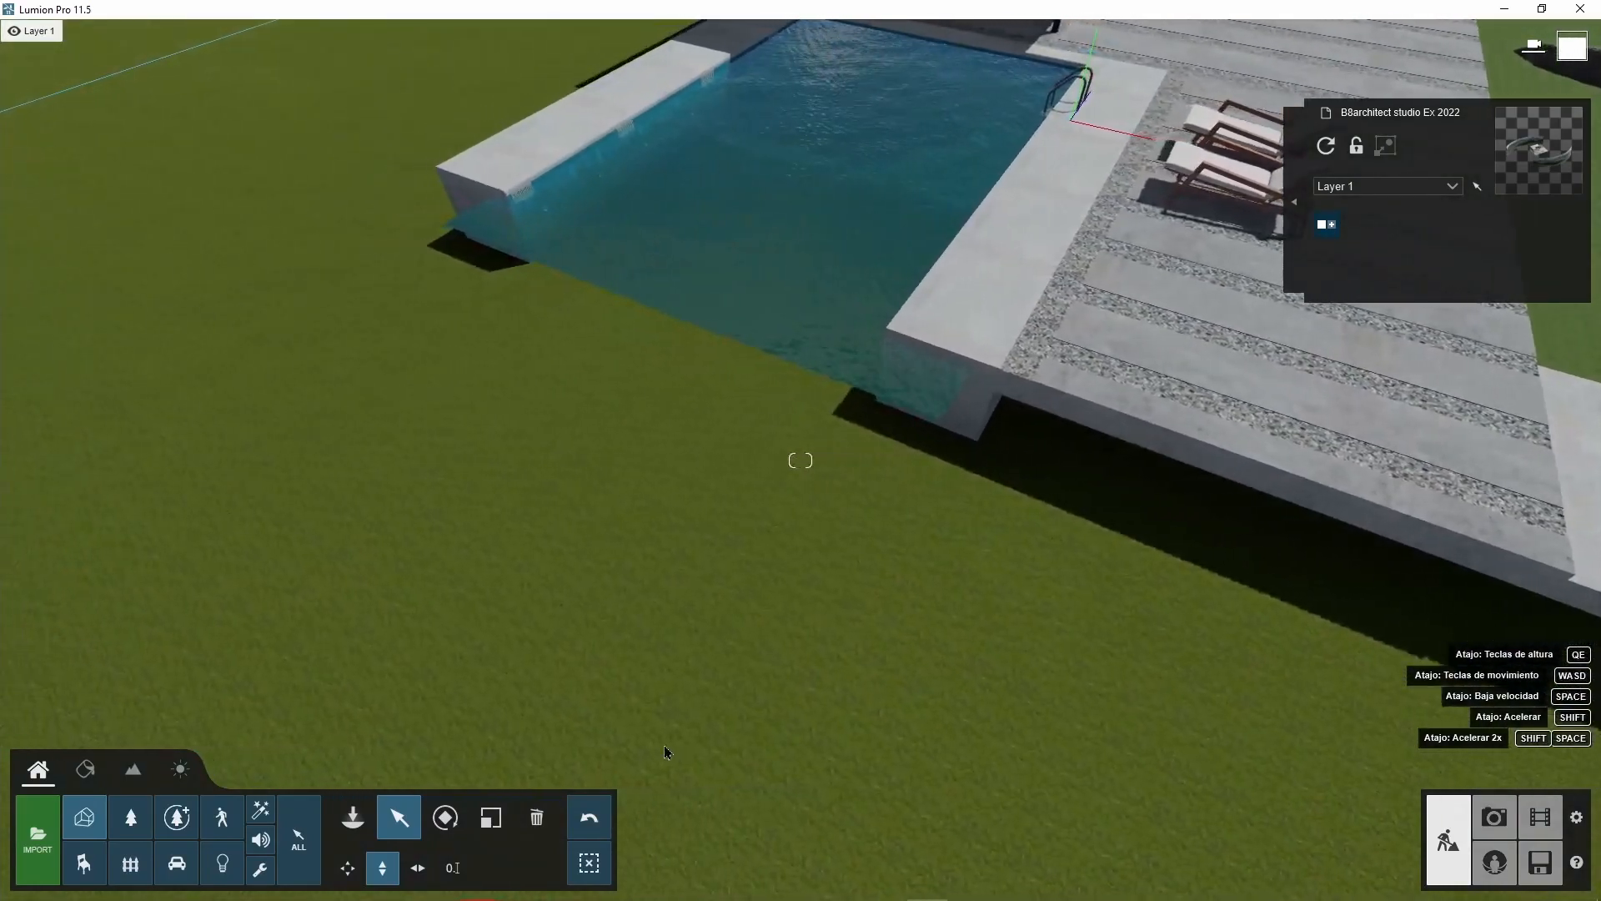
right_click_drag(665, 746, 647, 754)
left_click_drag(865, 761, 868, 683)
key("s")
right_click_drag(905, 677, 1027, 460)
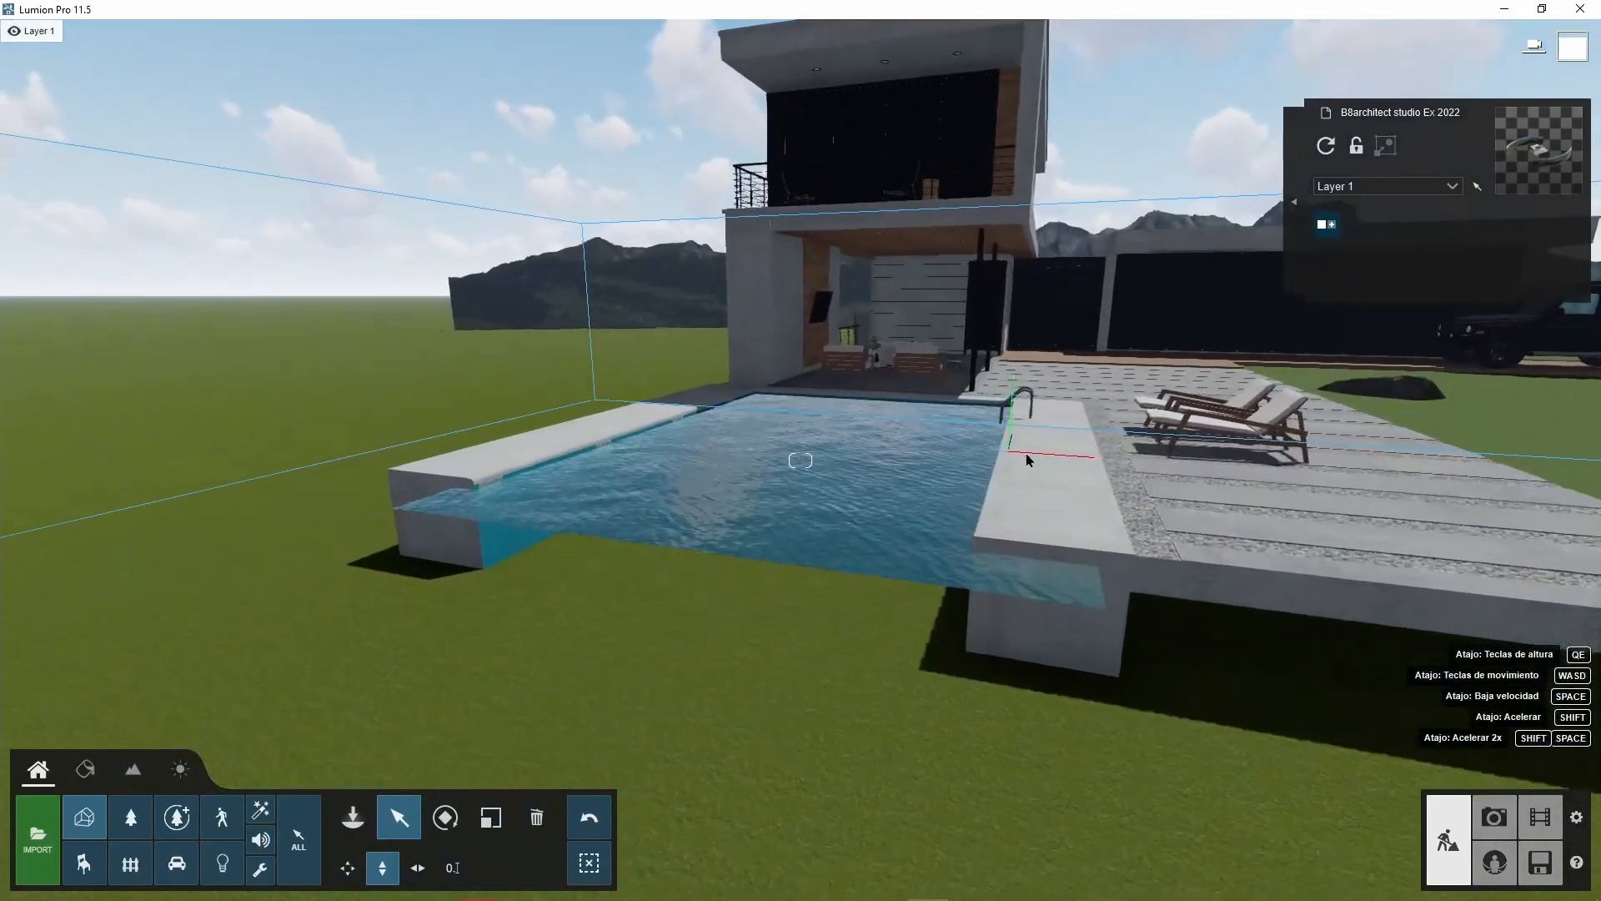
left_click_drag(1011, 393, 1070, 171)
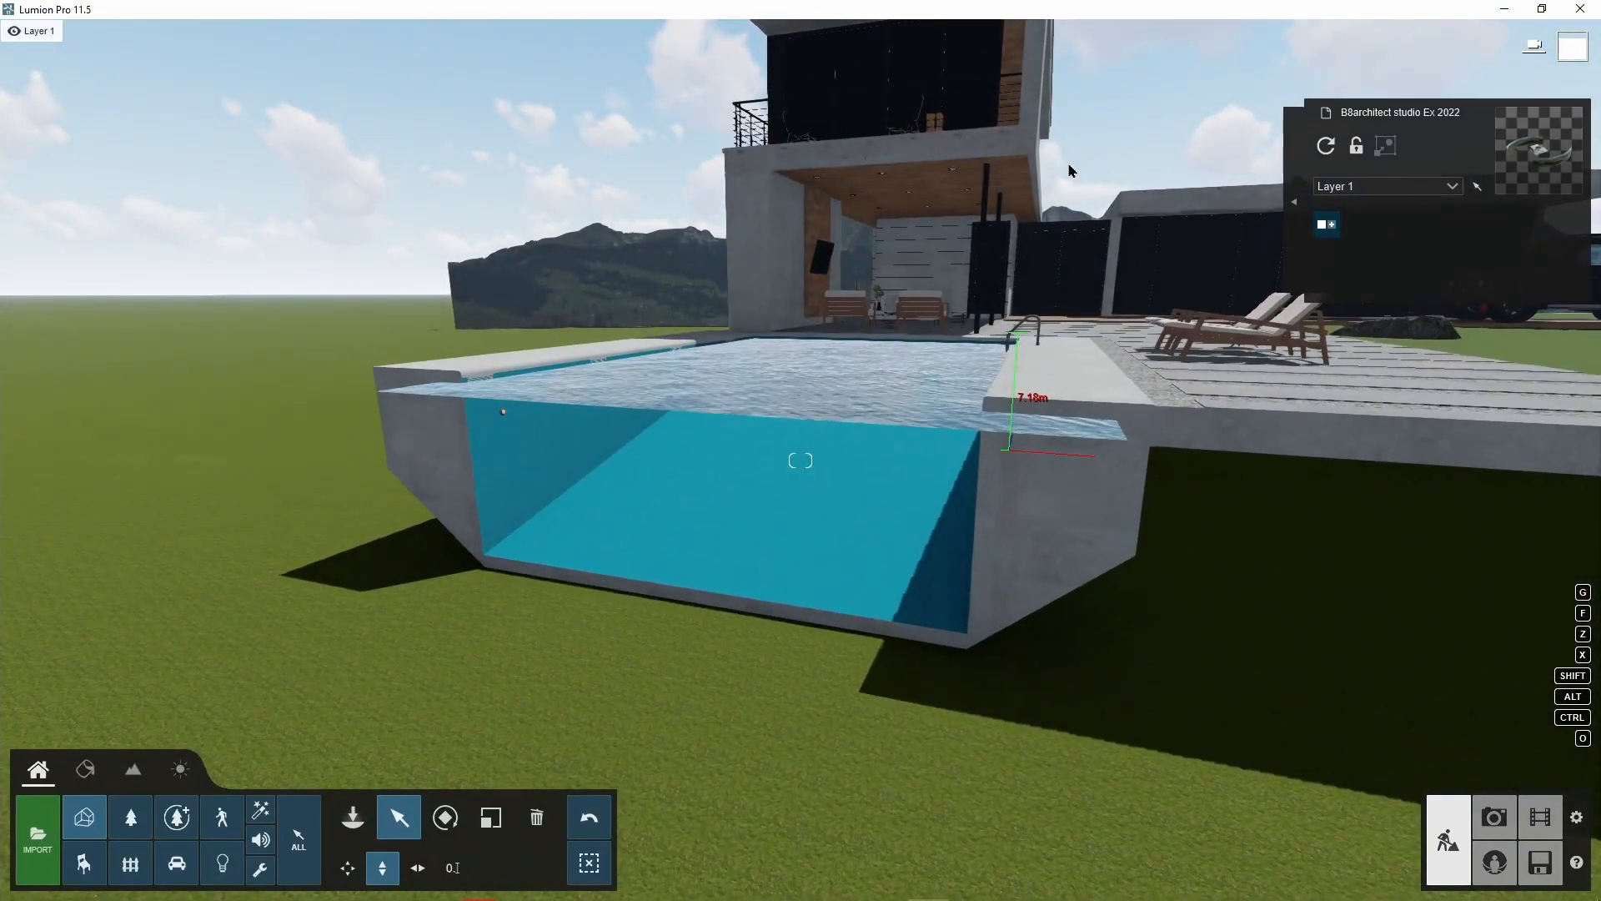
key("q")
right_click_drag(907, 447, 740, 601)
key("d")
right_click_drag(973, 697, 1151, 696)
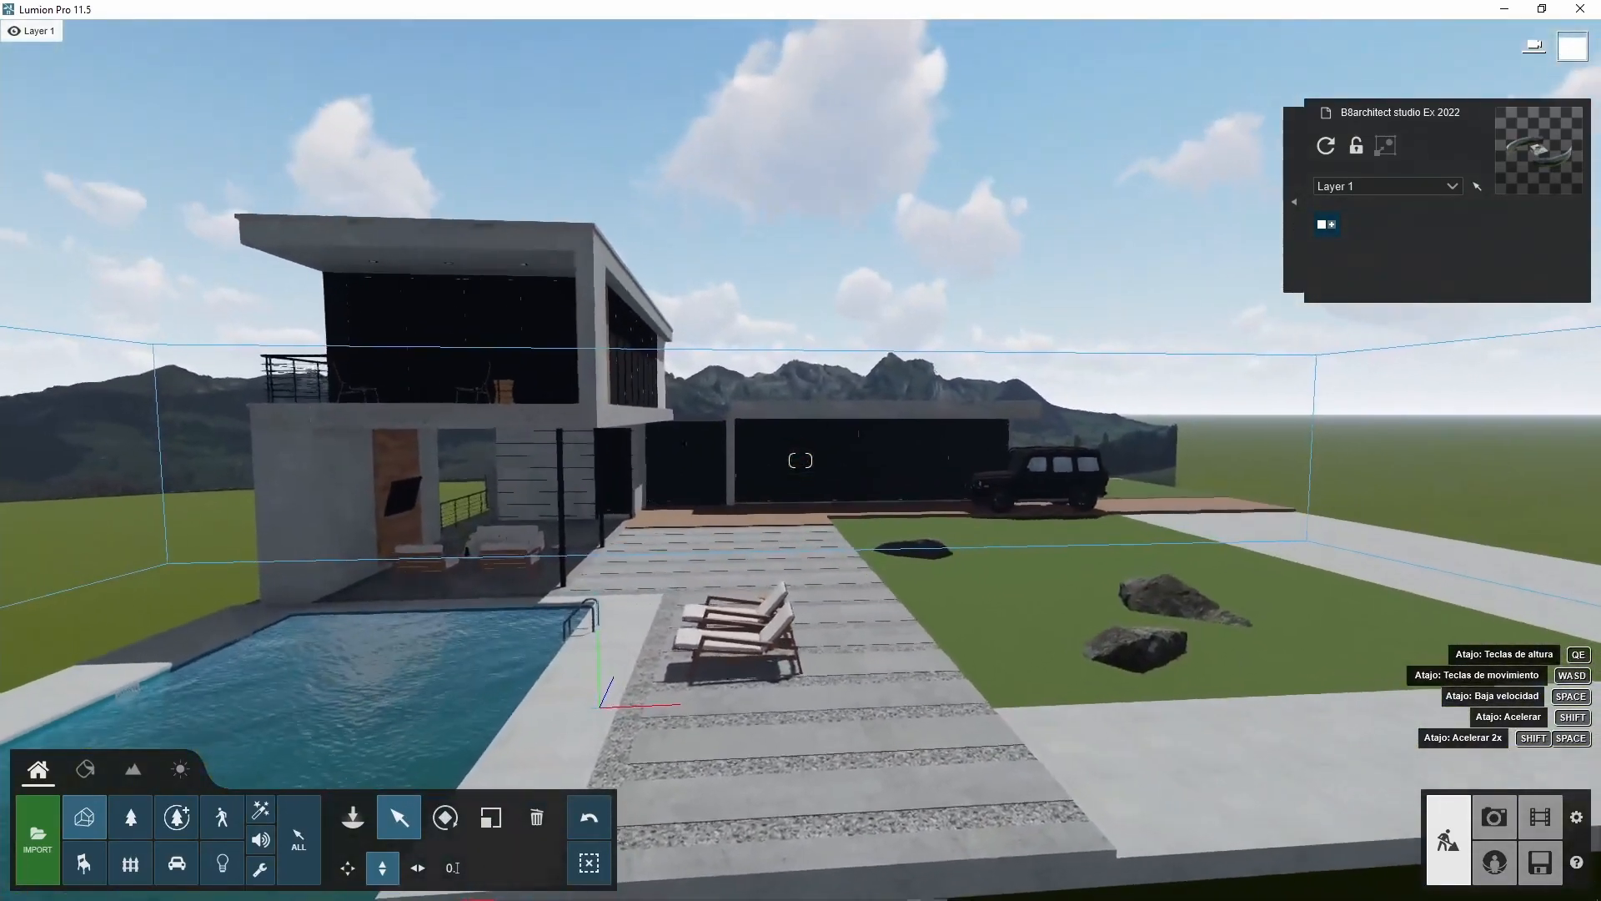
right_click_drag(1568, 819, 1540, 813)
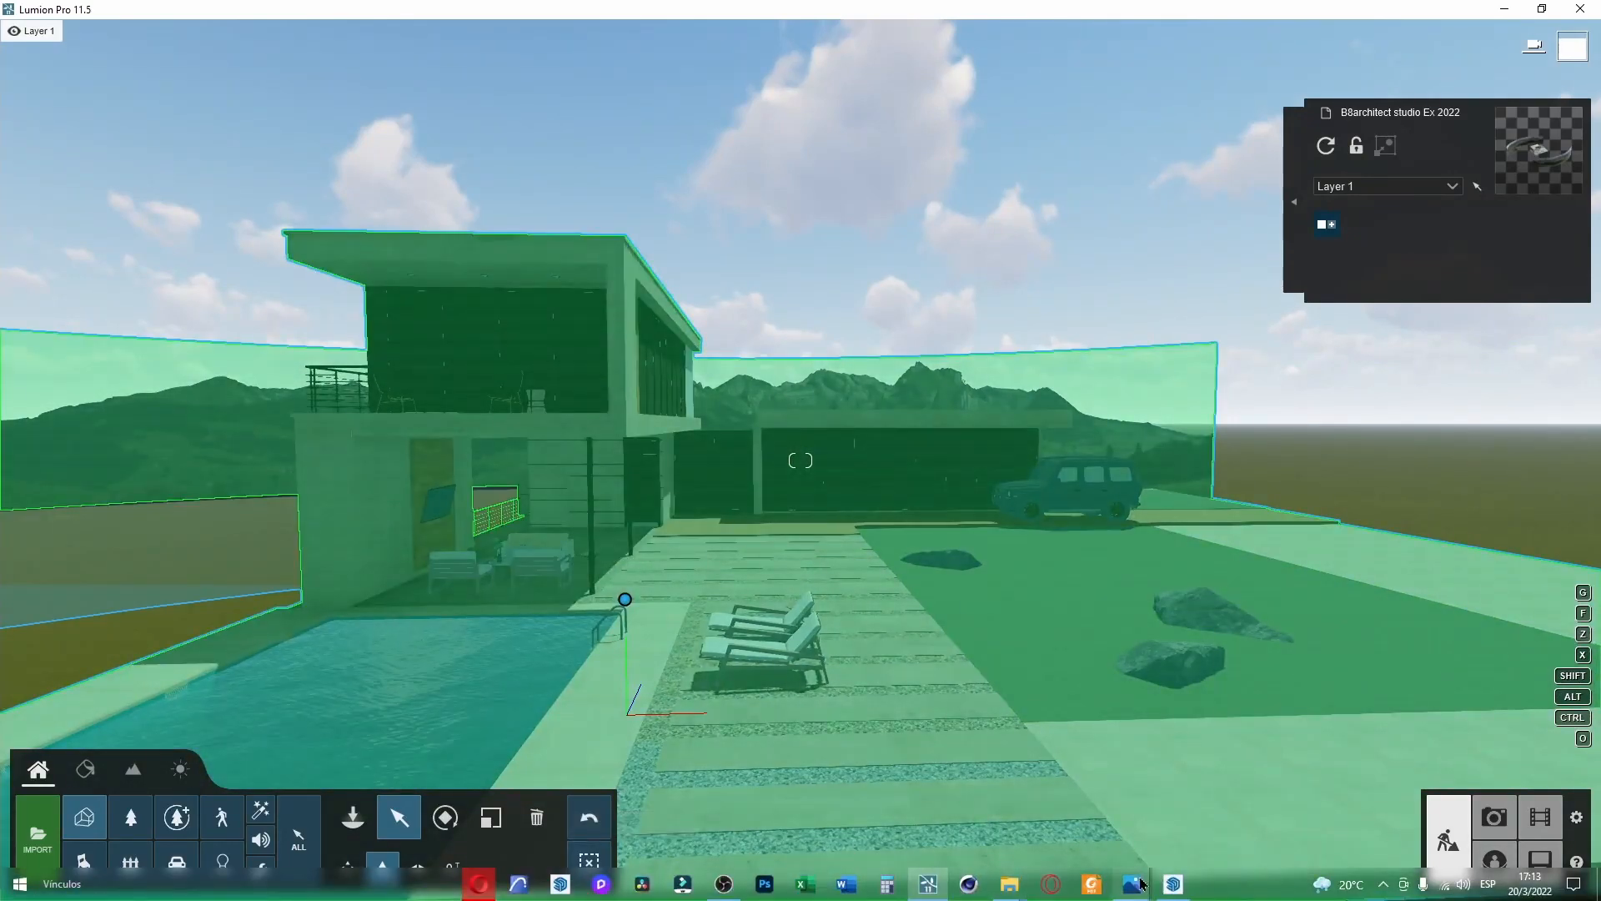
- Switch to SketchUp and restore the Scene 8 camera view
left_click(1181, 891)
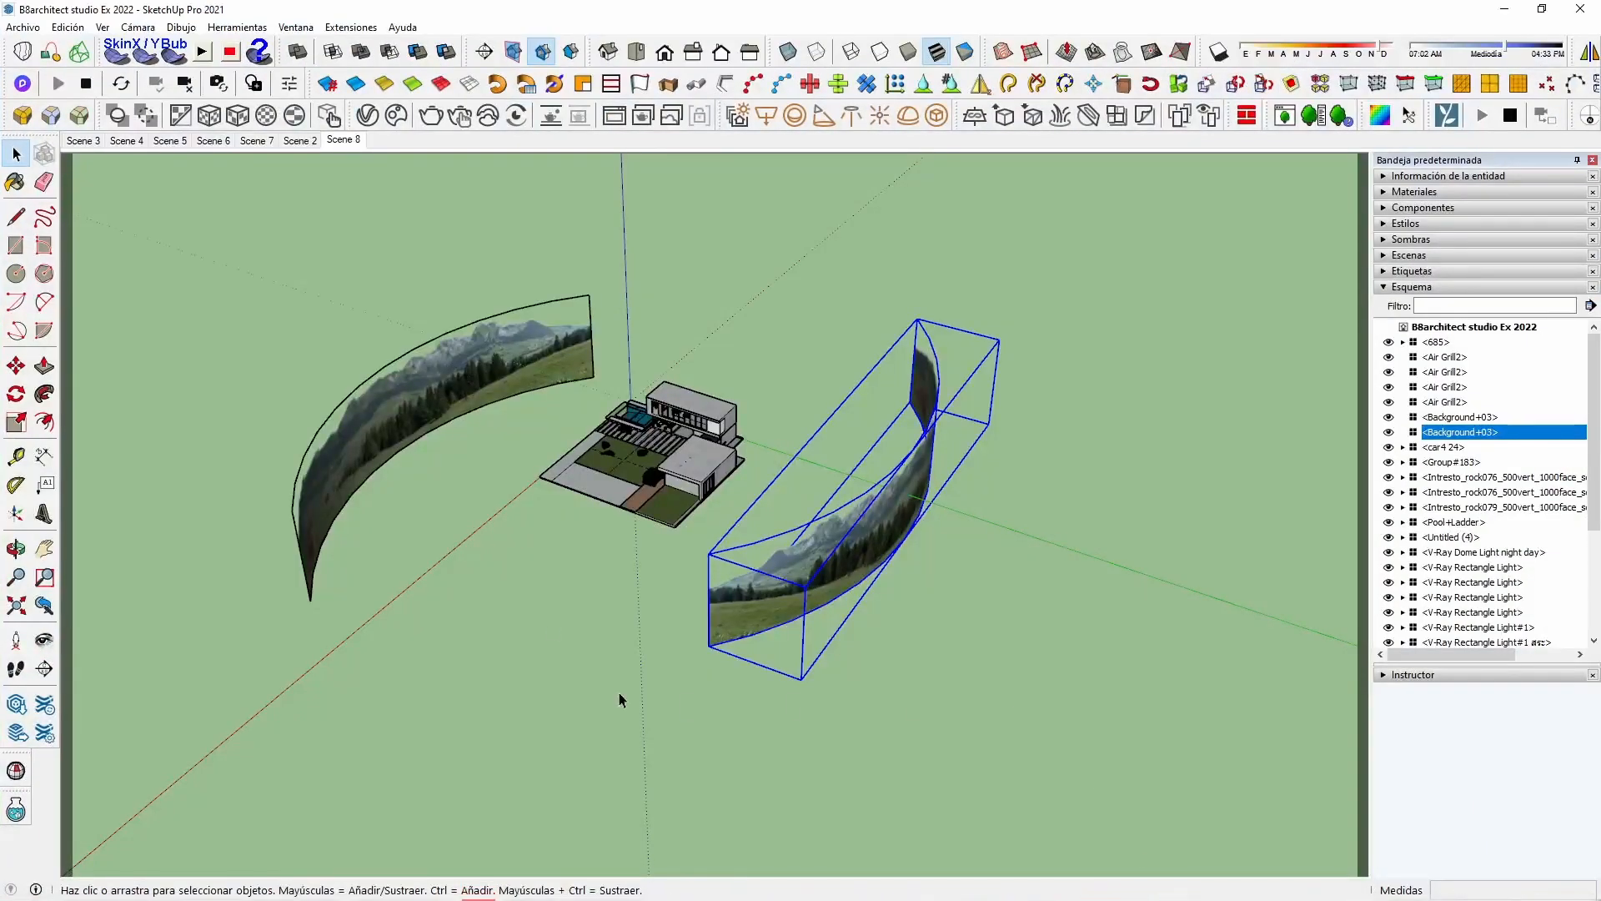
left_click(343, 140)
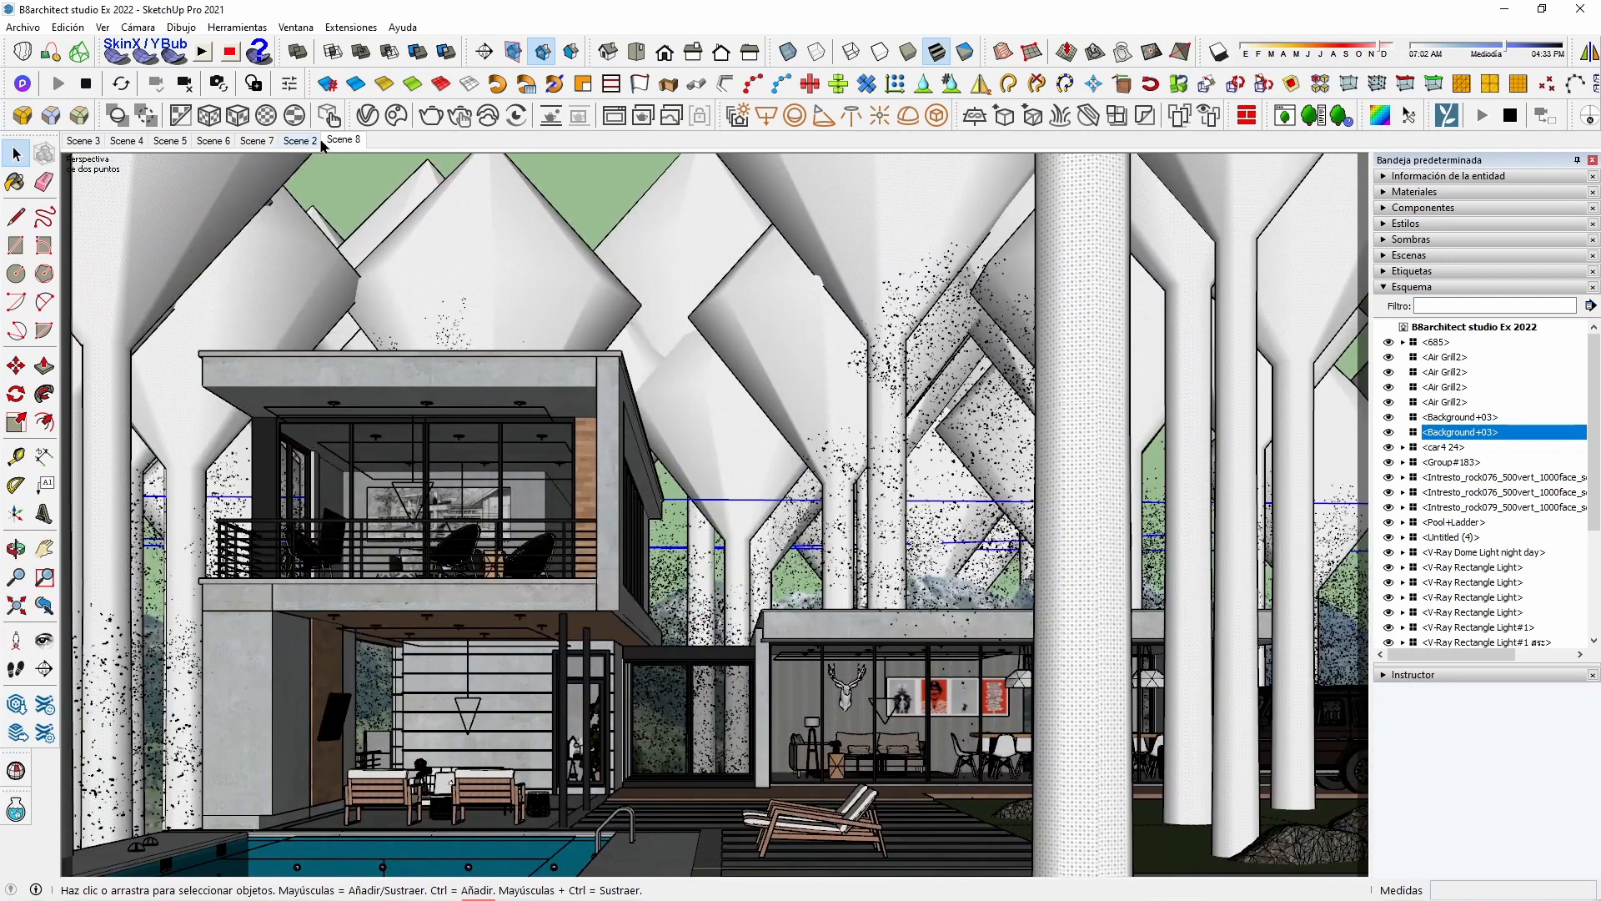
- Hide the group containing the large trees around the house
scroll(1493, 564, "down", 4)
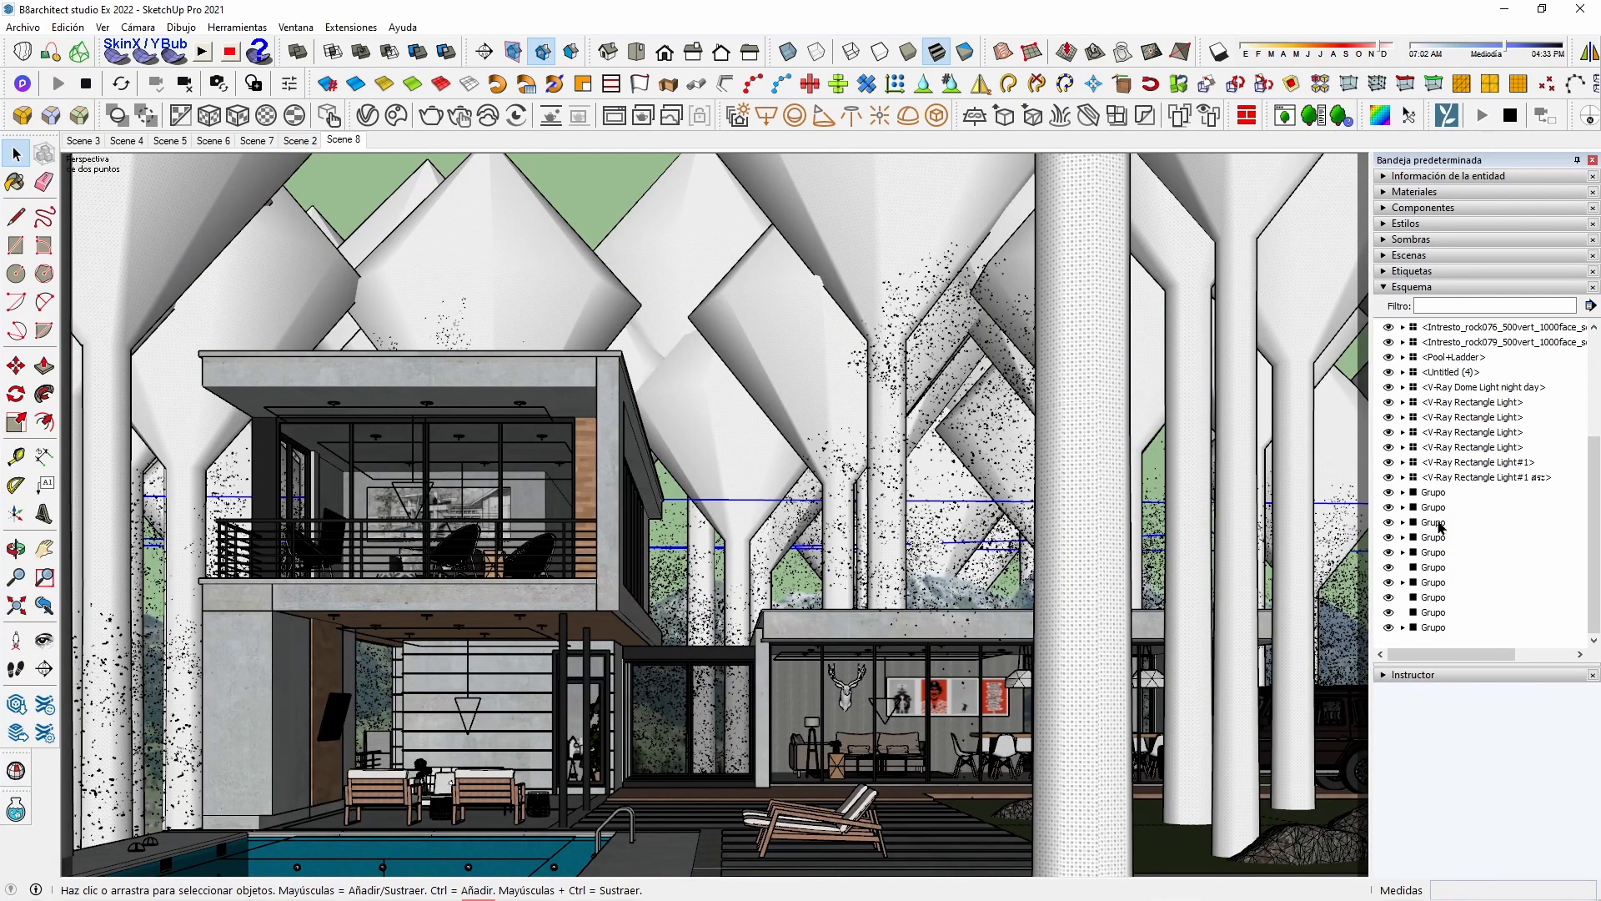
scroll(922, 261, "down", 1)
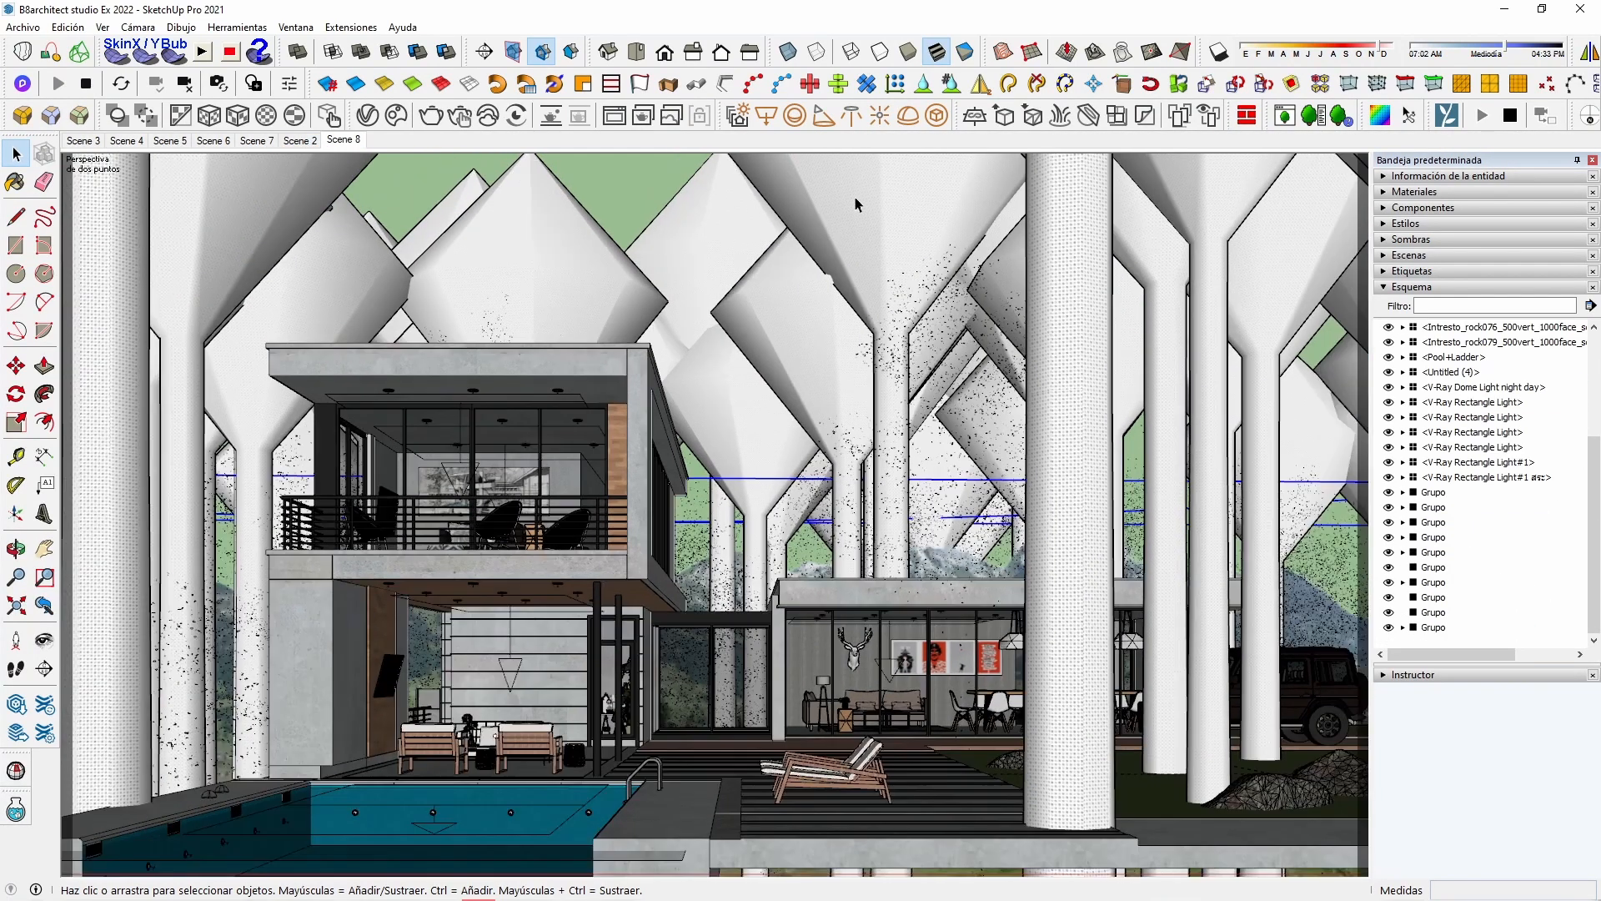
left_click(856, 203)
left_click(1389, 628)
left_click(1389, 628)
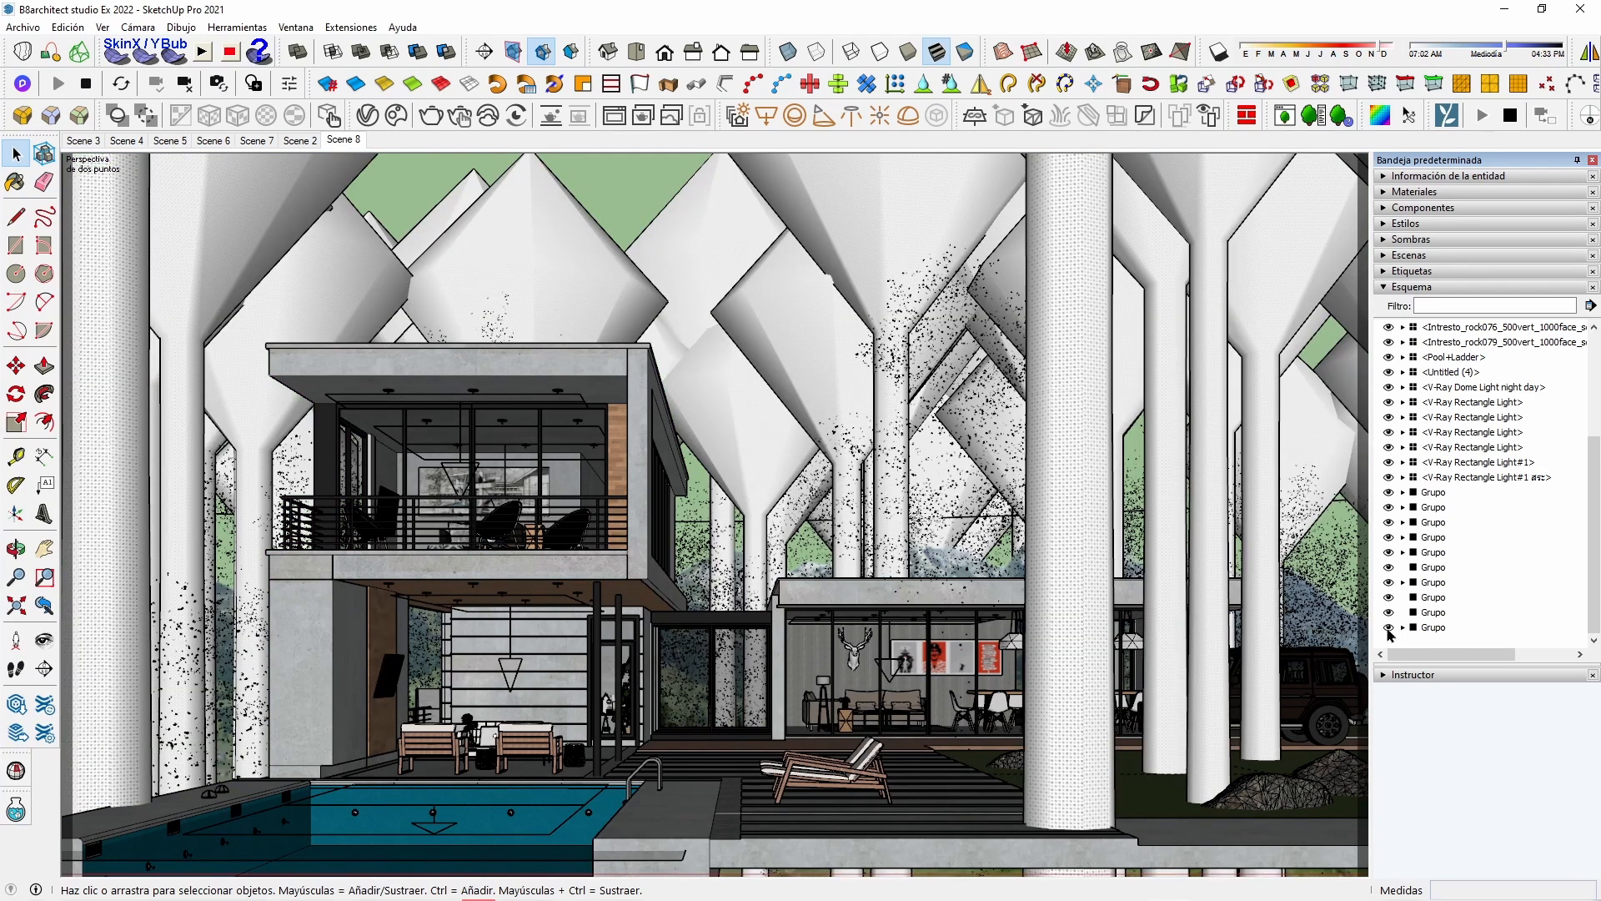
left_click(1389, 628)
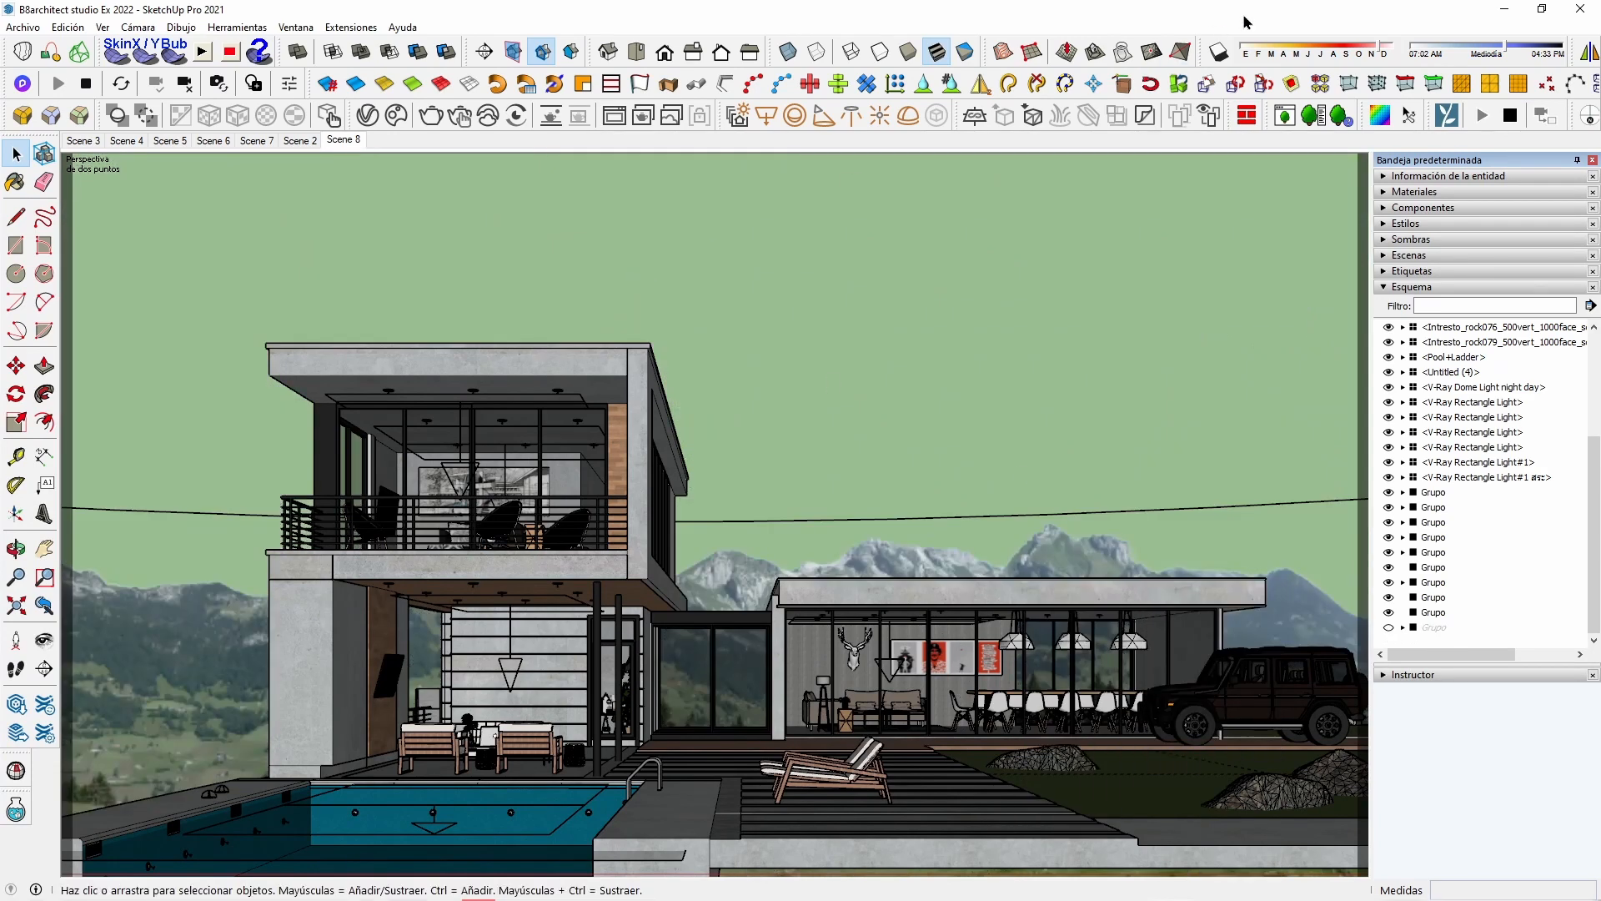
- Return to Lumion and frame the house from behind the sun loungers, with the pool on one side and the garden on the other
left_click(1506, 15)
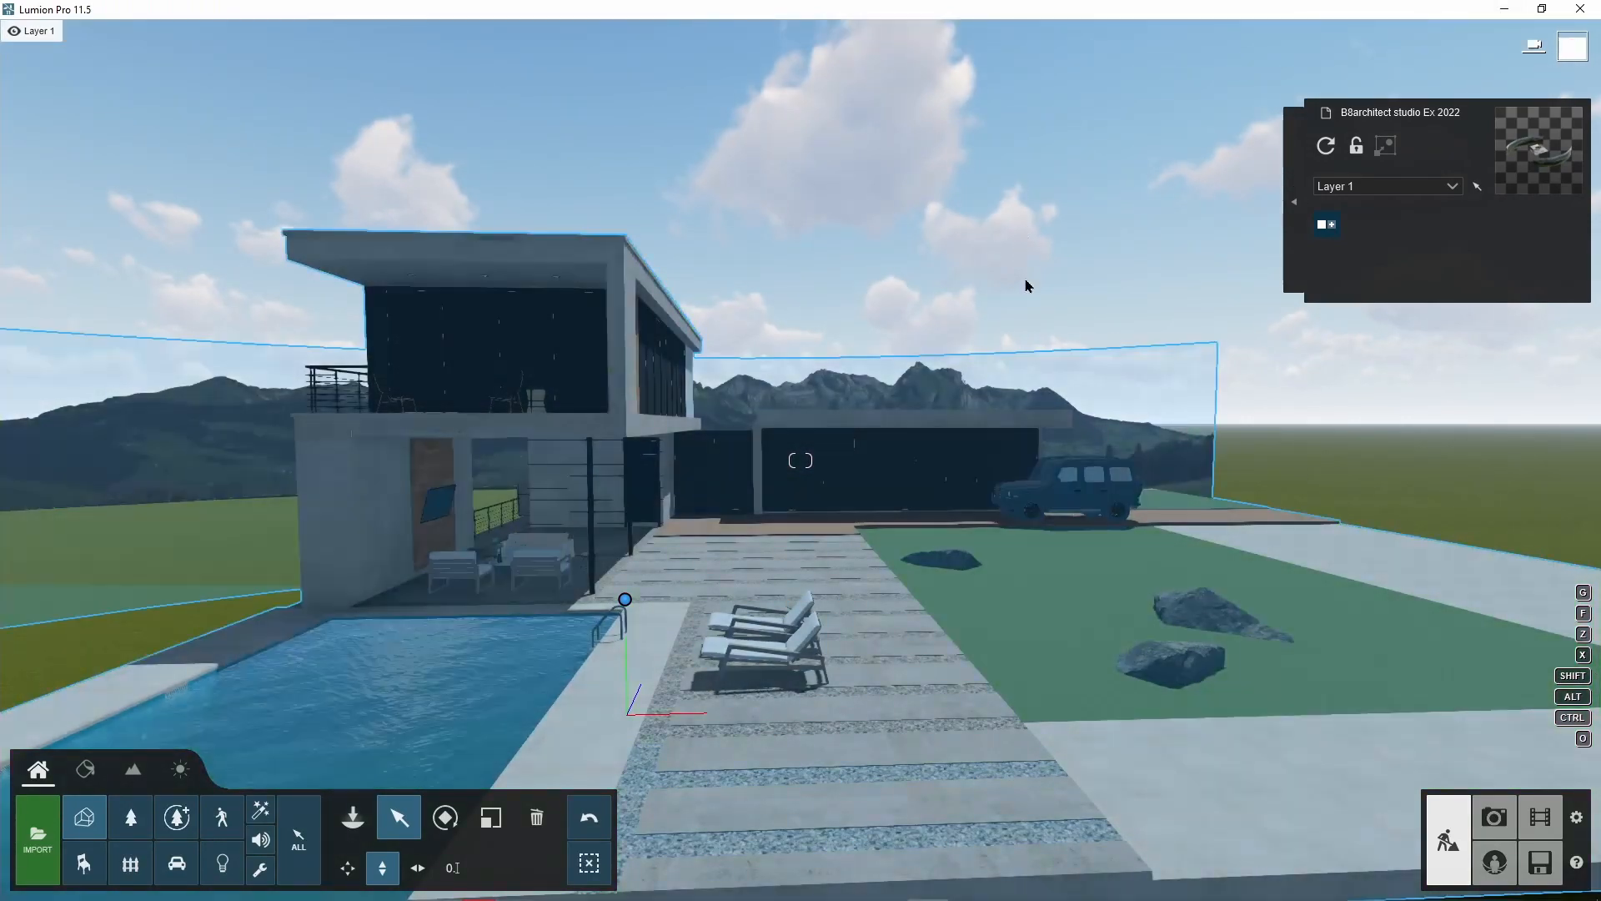
right_click_drag(1276, 766, 1202, 743)
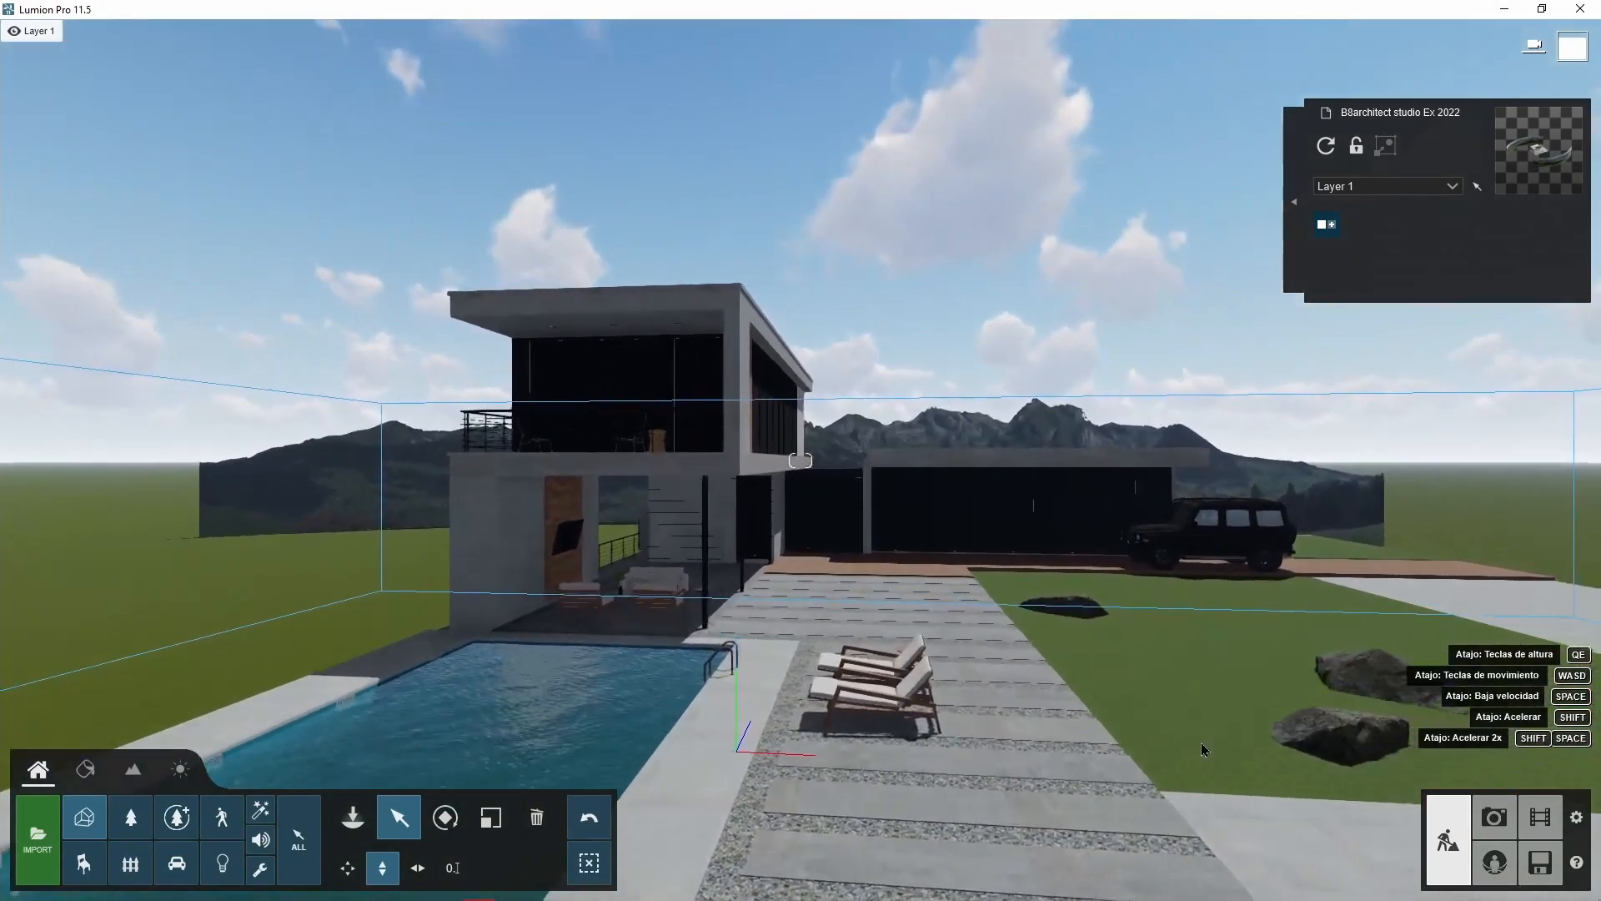
key("w")
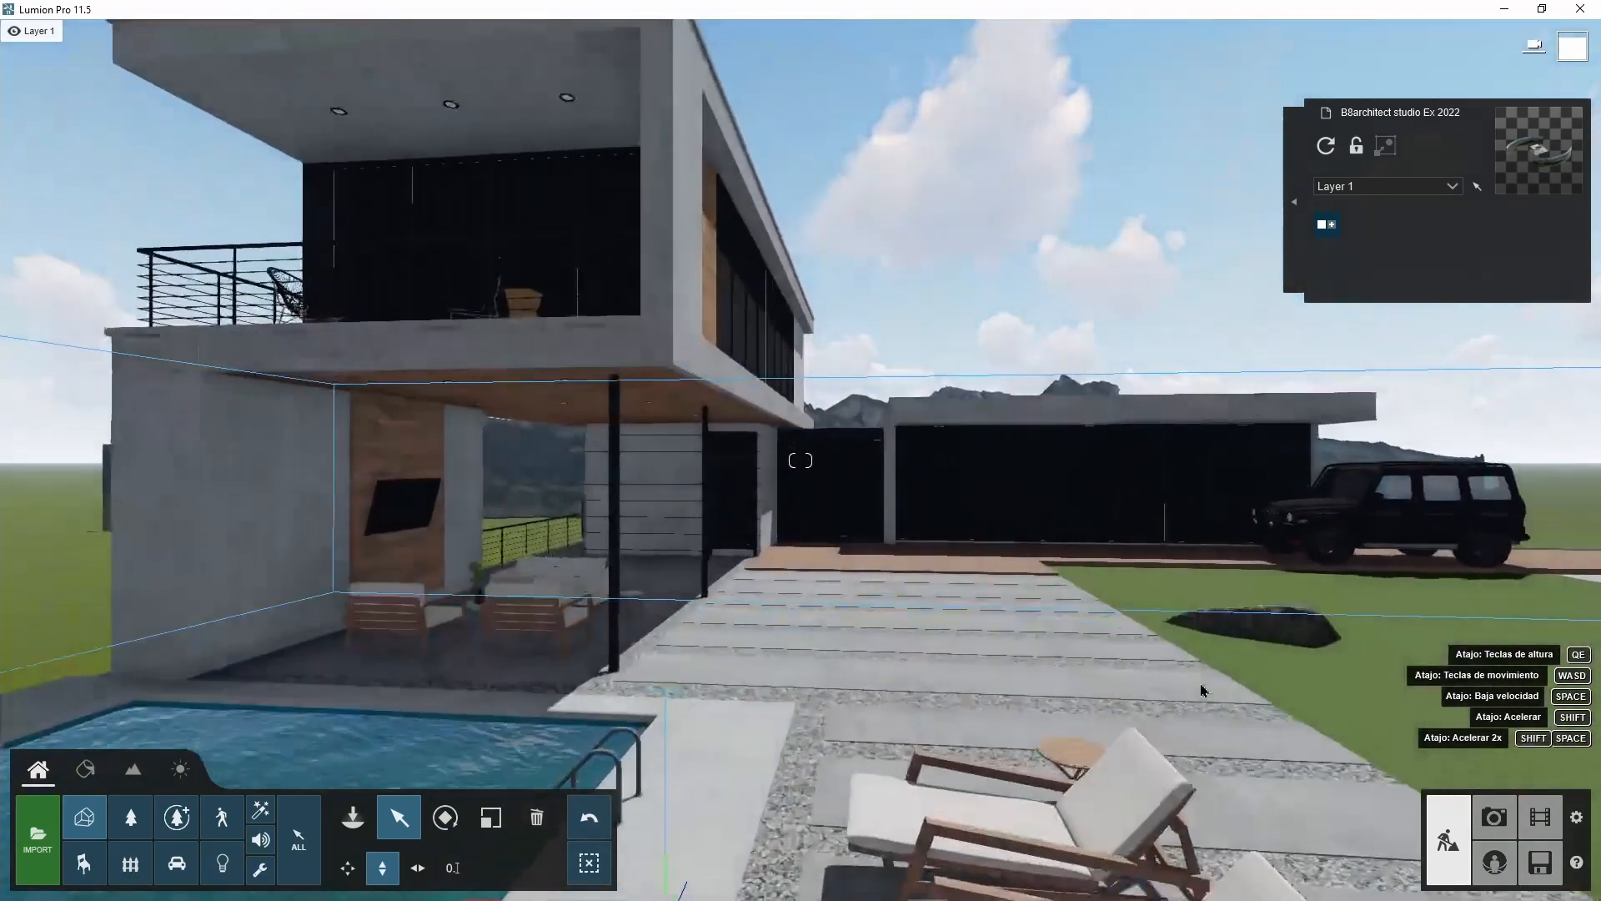
key("s")
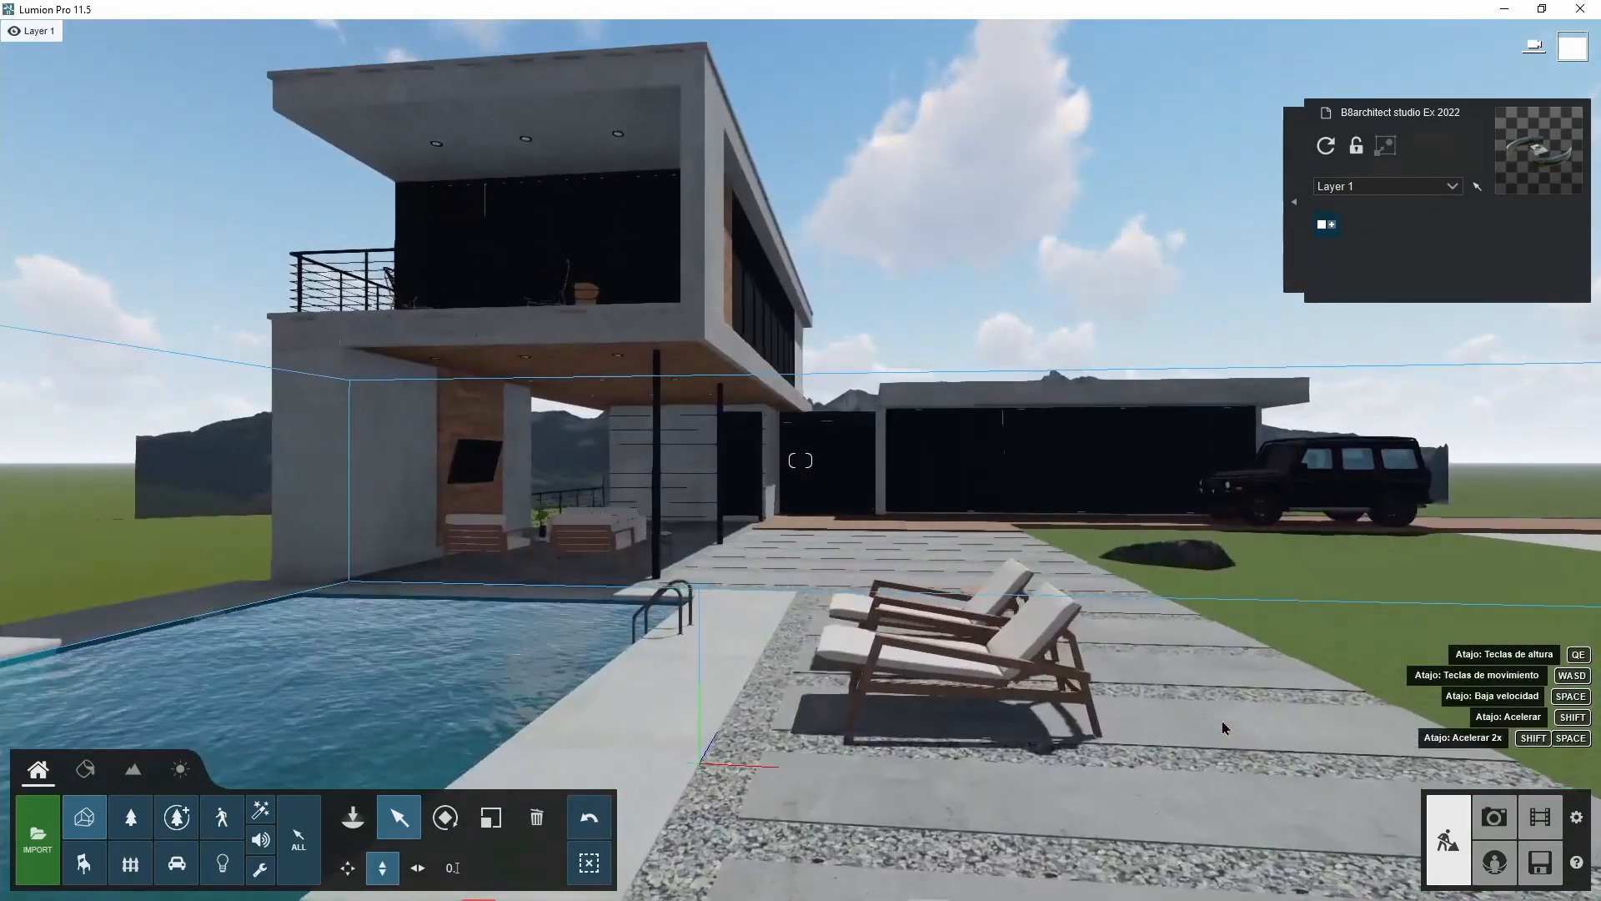
left_click(1222, 727)
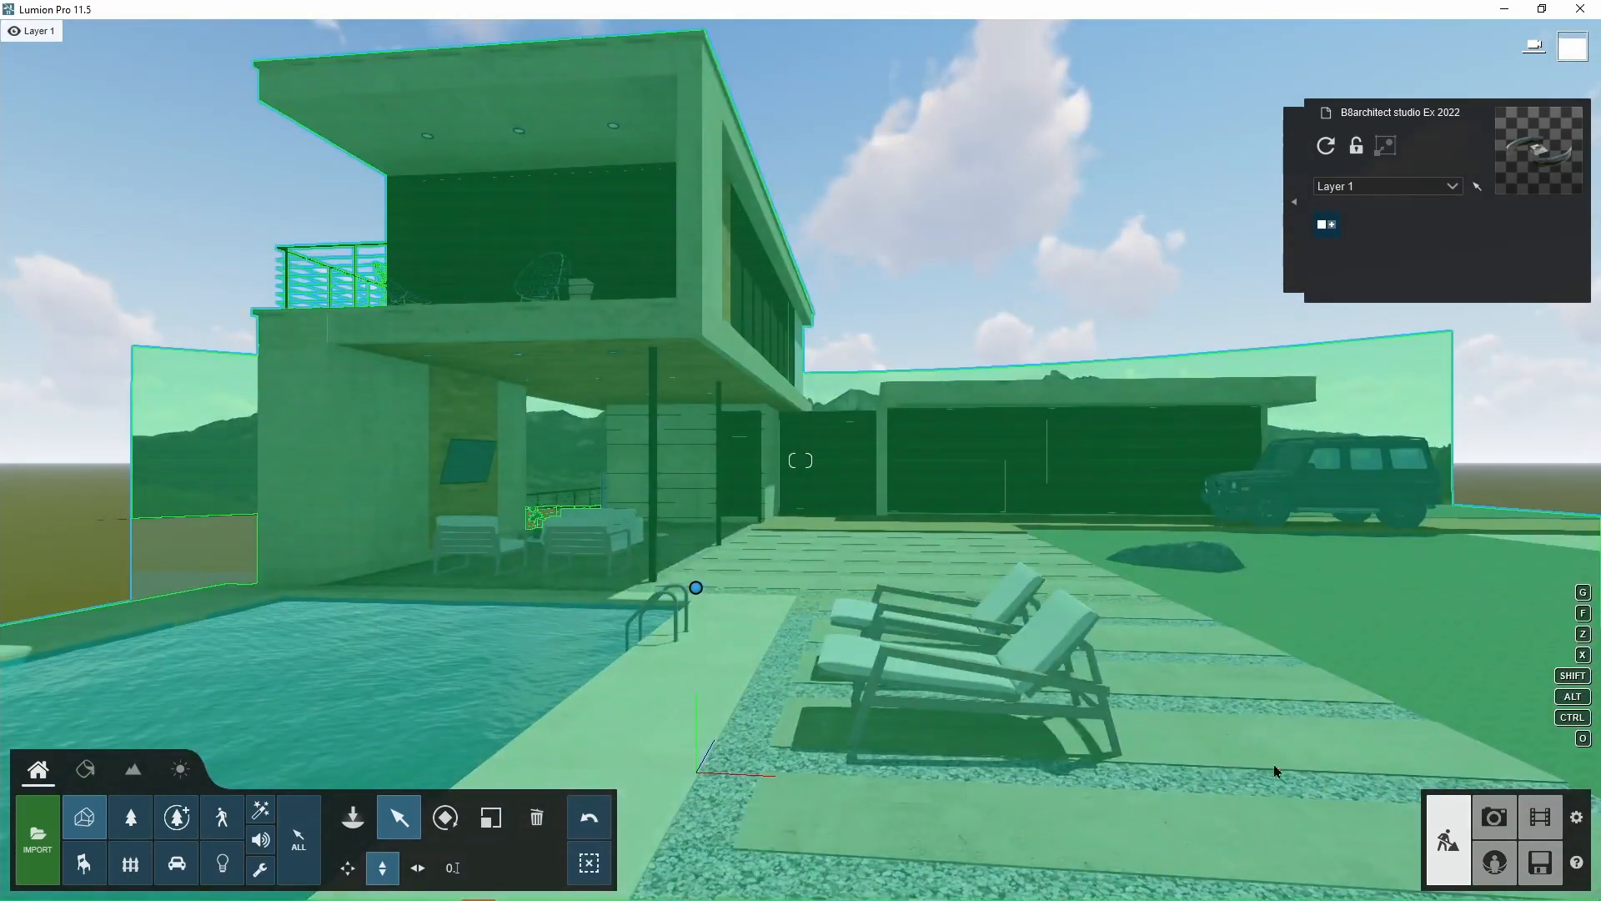
key("w")
key("s")
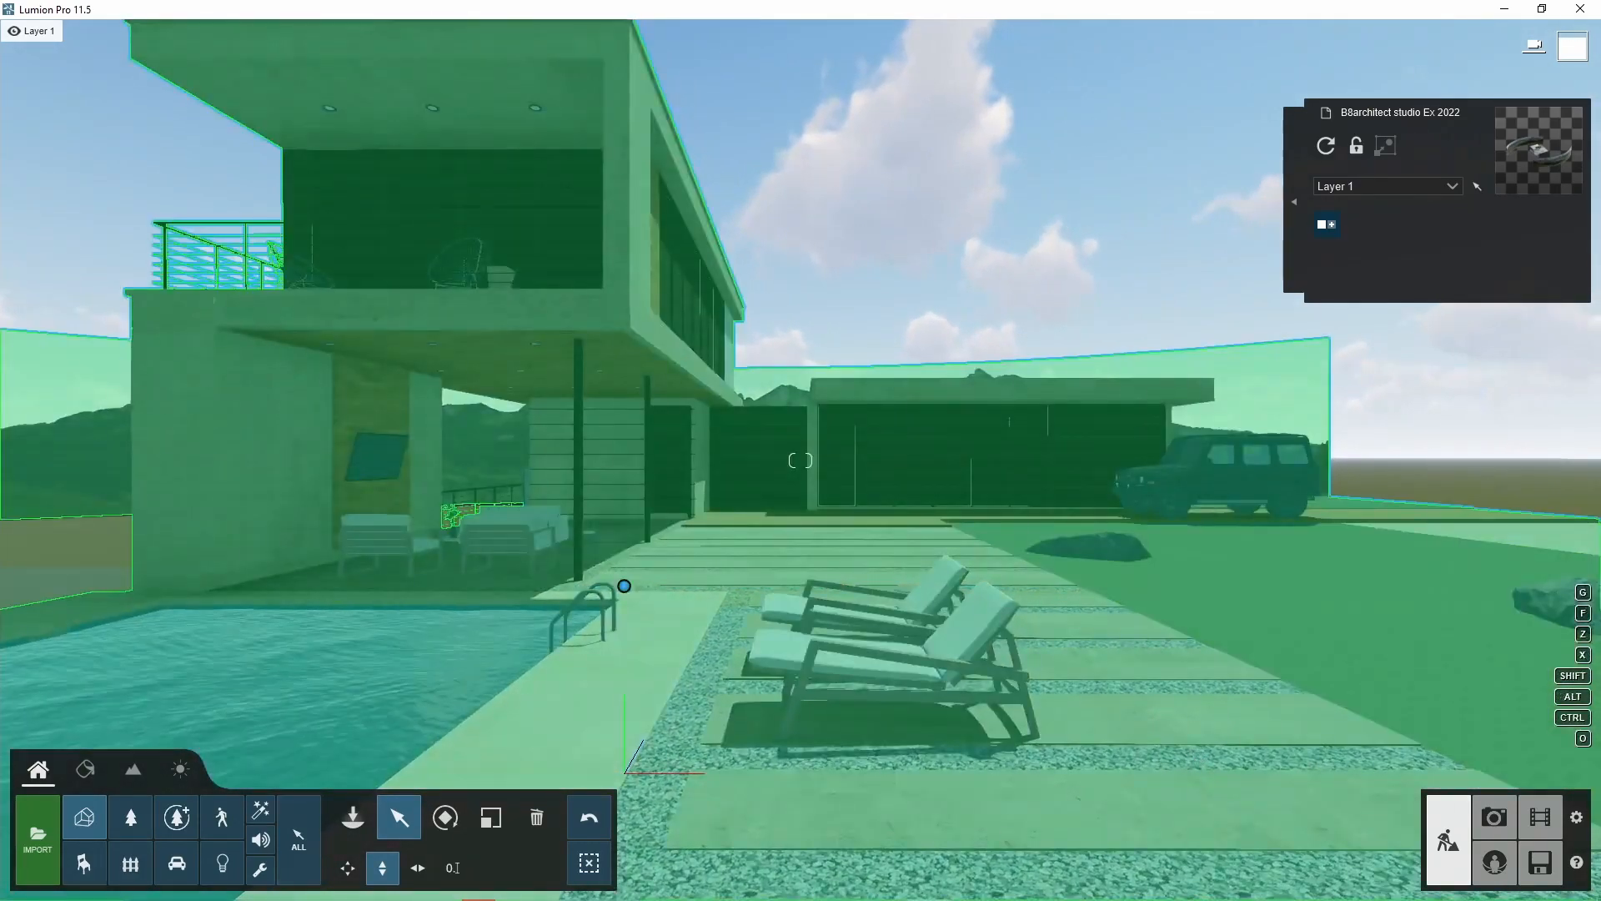
right_click_drag(1184, 793, 1217, 787)
key("q")
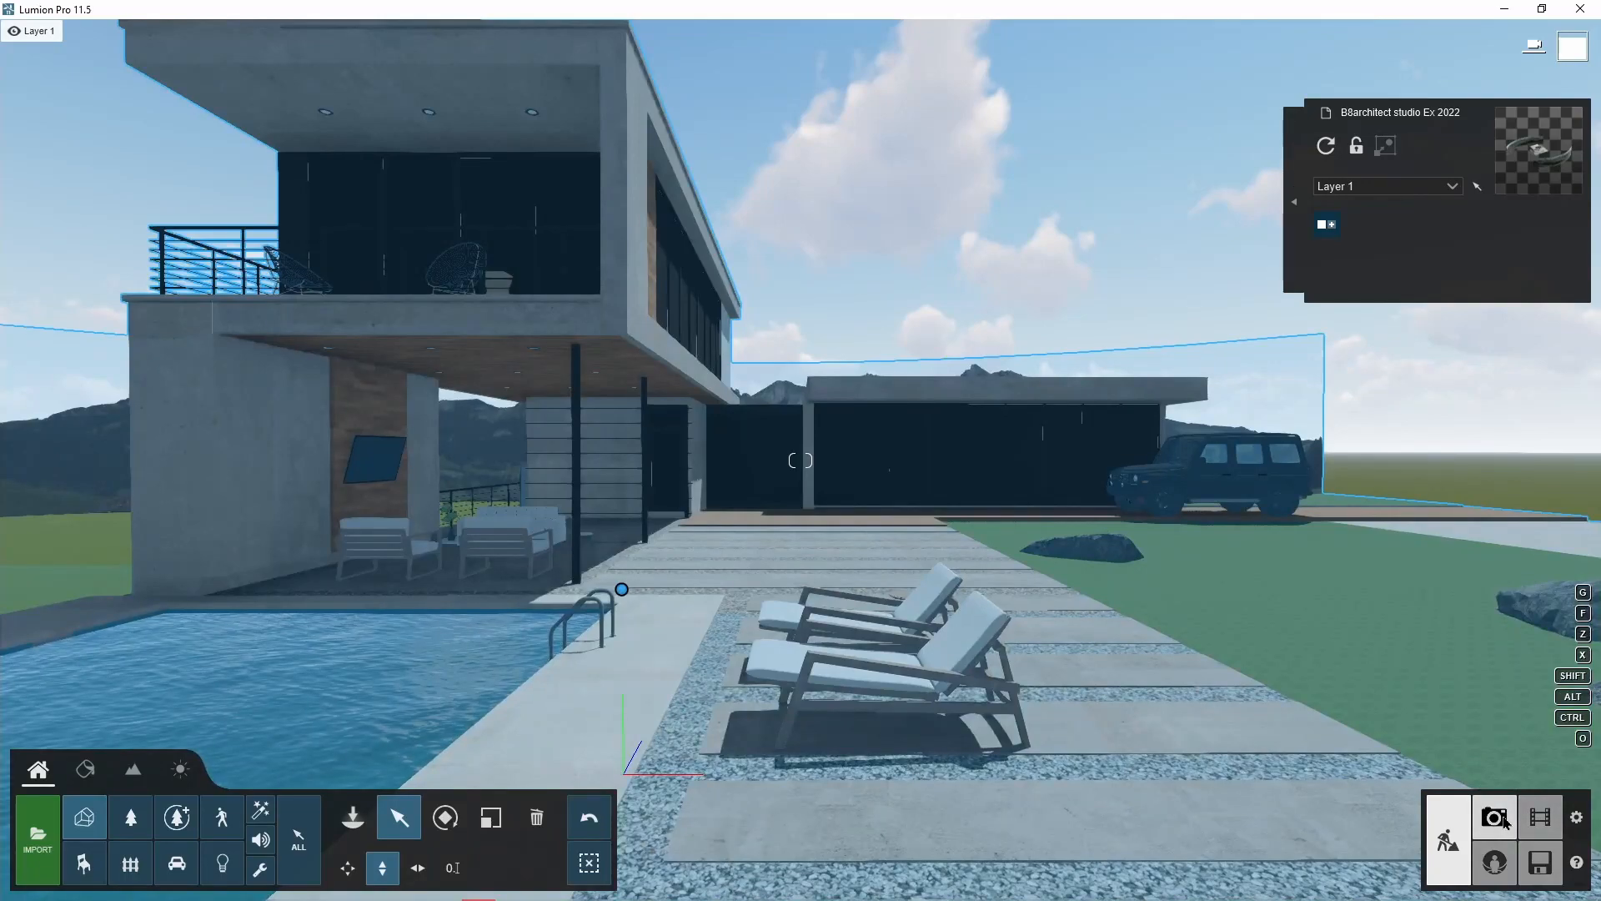
- Open Photo mode and increase the camera's focal length slightly
left_click(1499, 819)
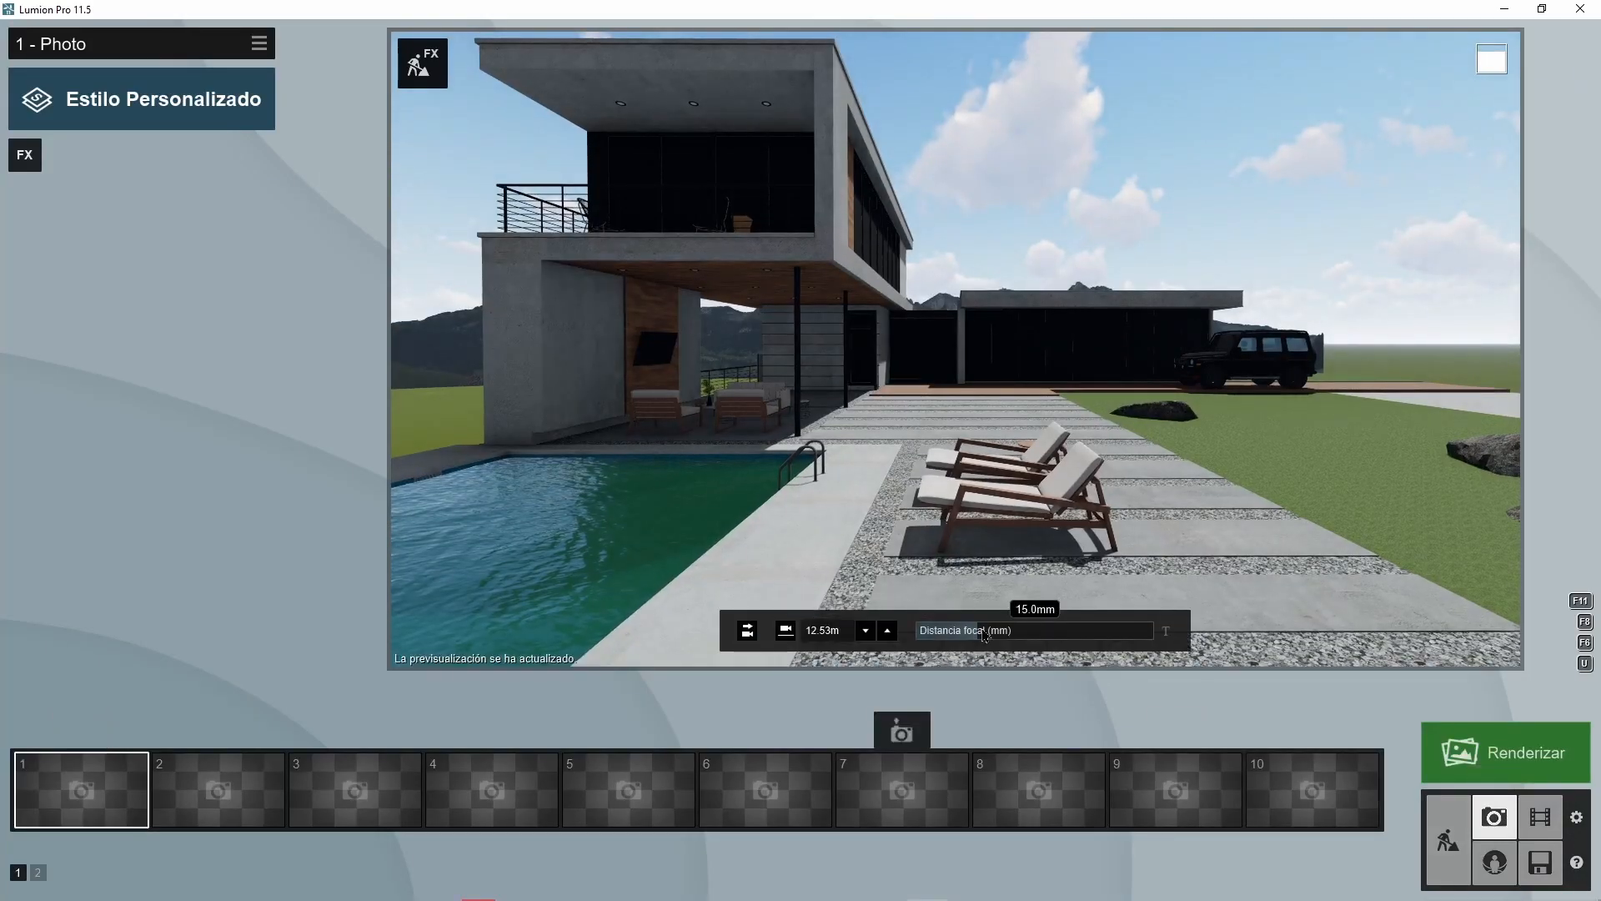
left_click_drag(984, 639, 1001, 633)
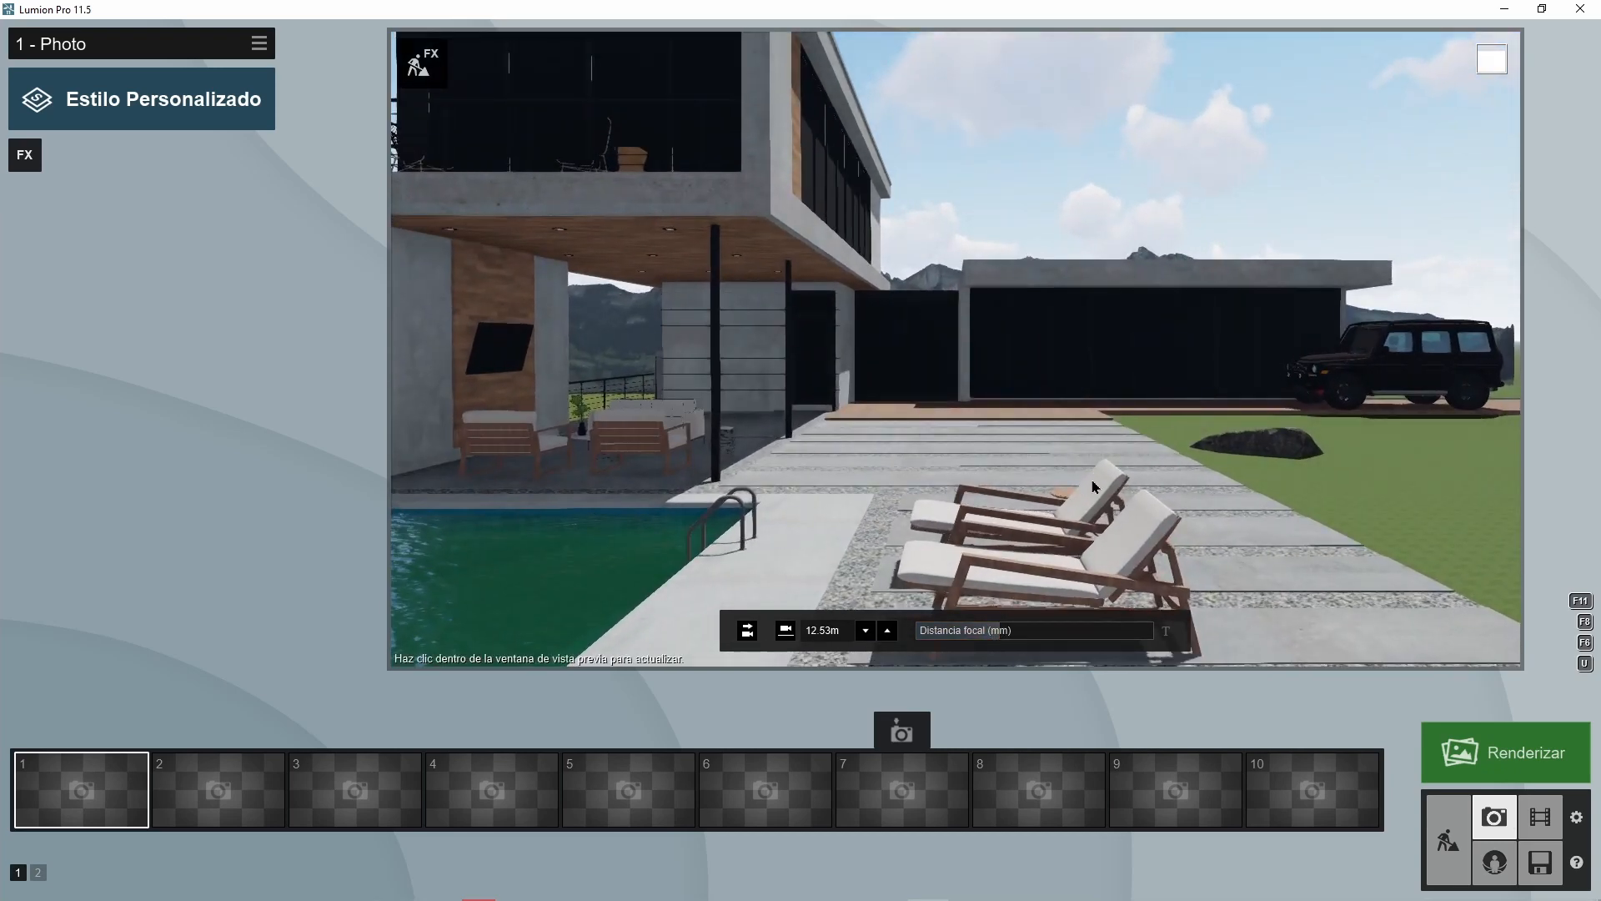
- Pull the photo camera back from the sun loungers to include more of the house and pool
key("s")
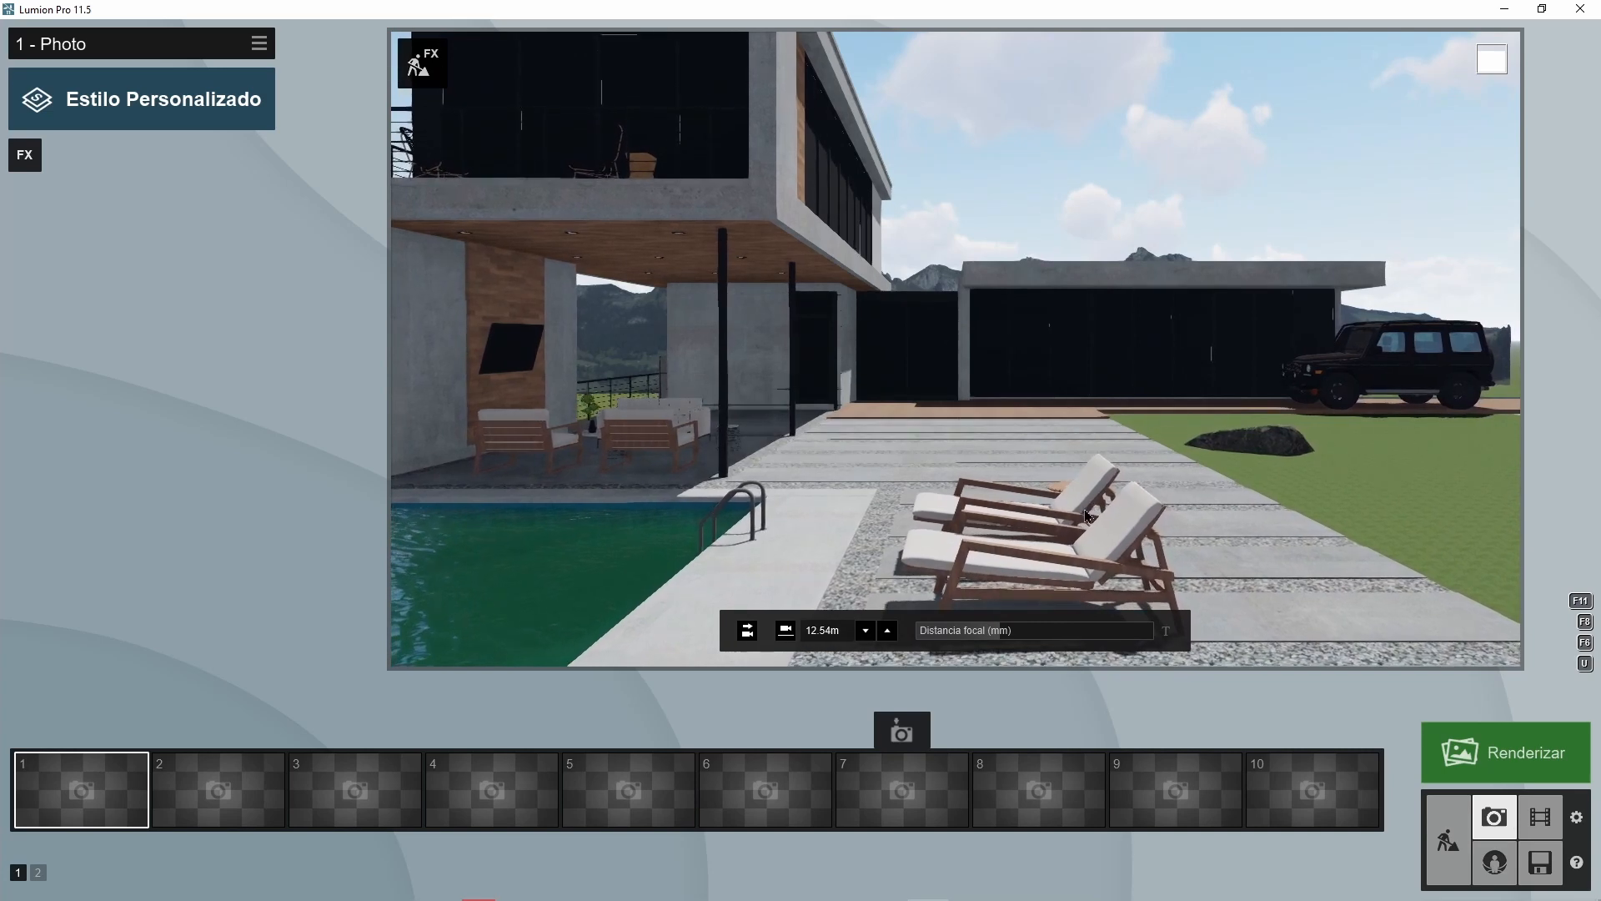
key("s")
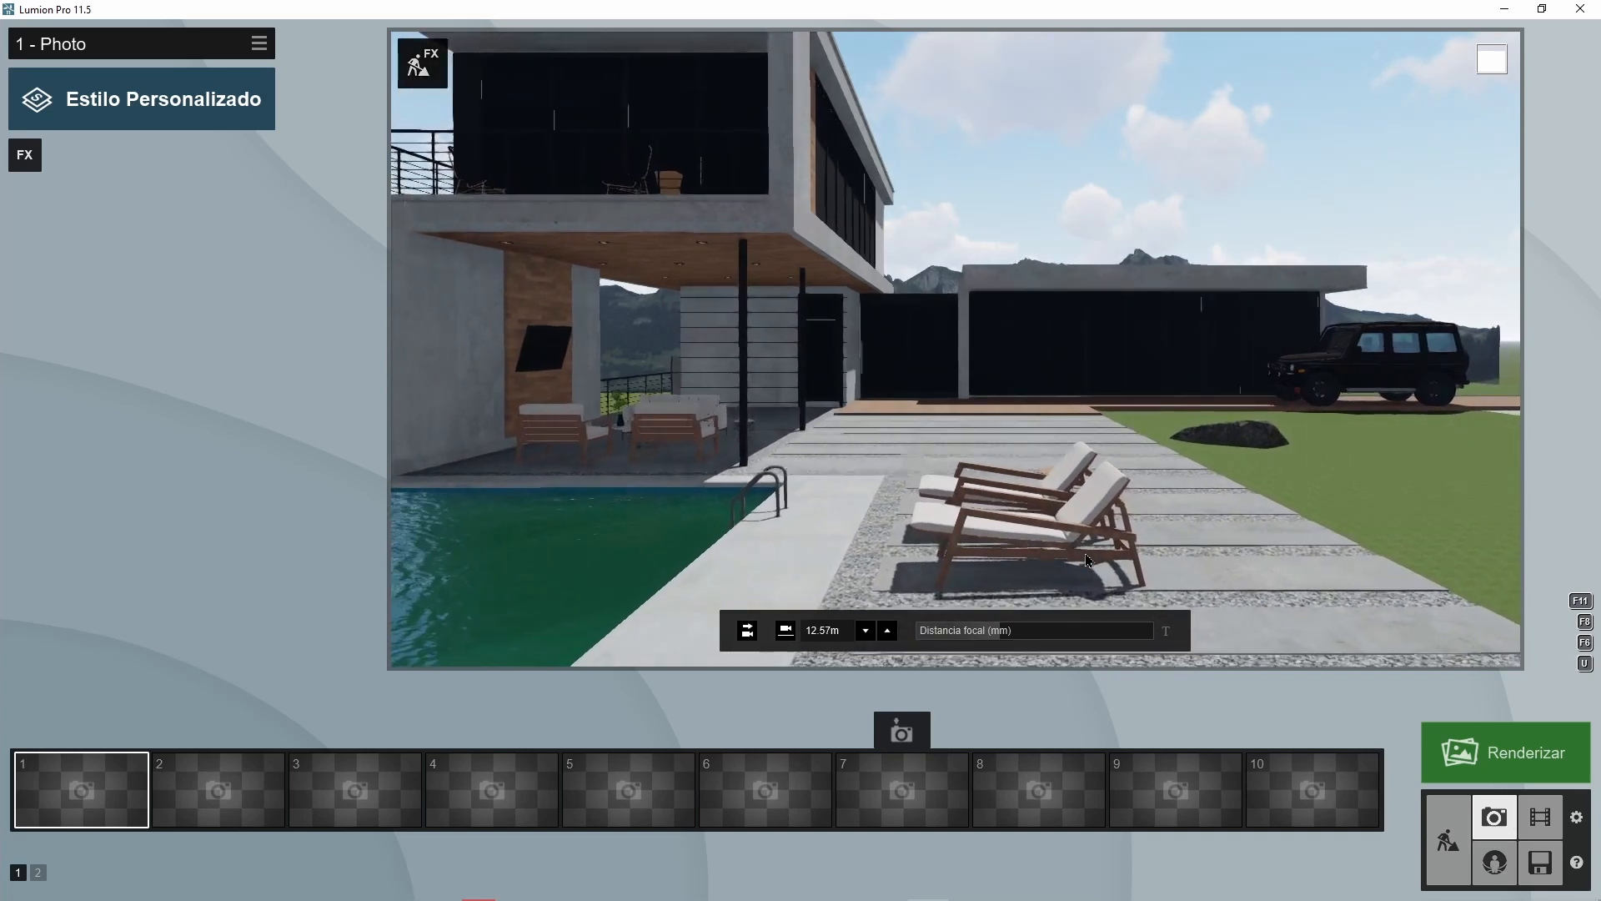
key("s")
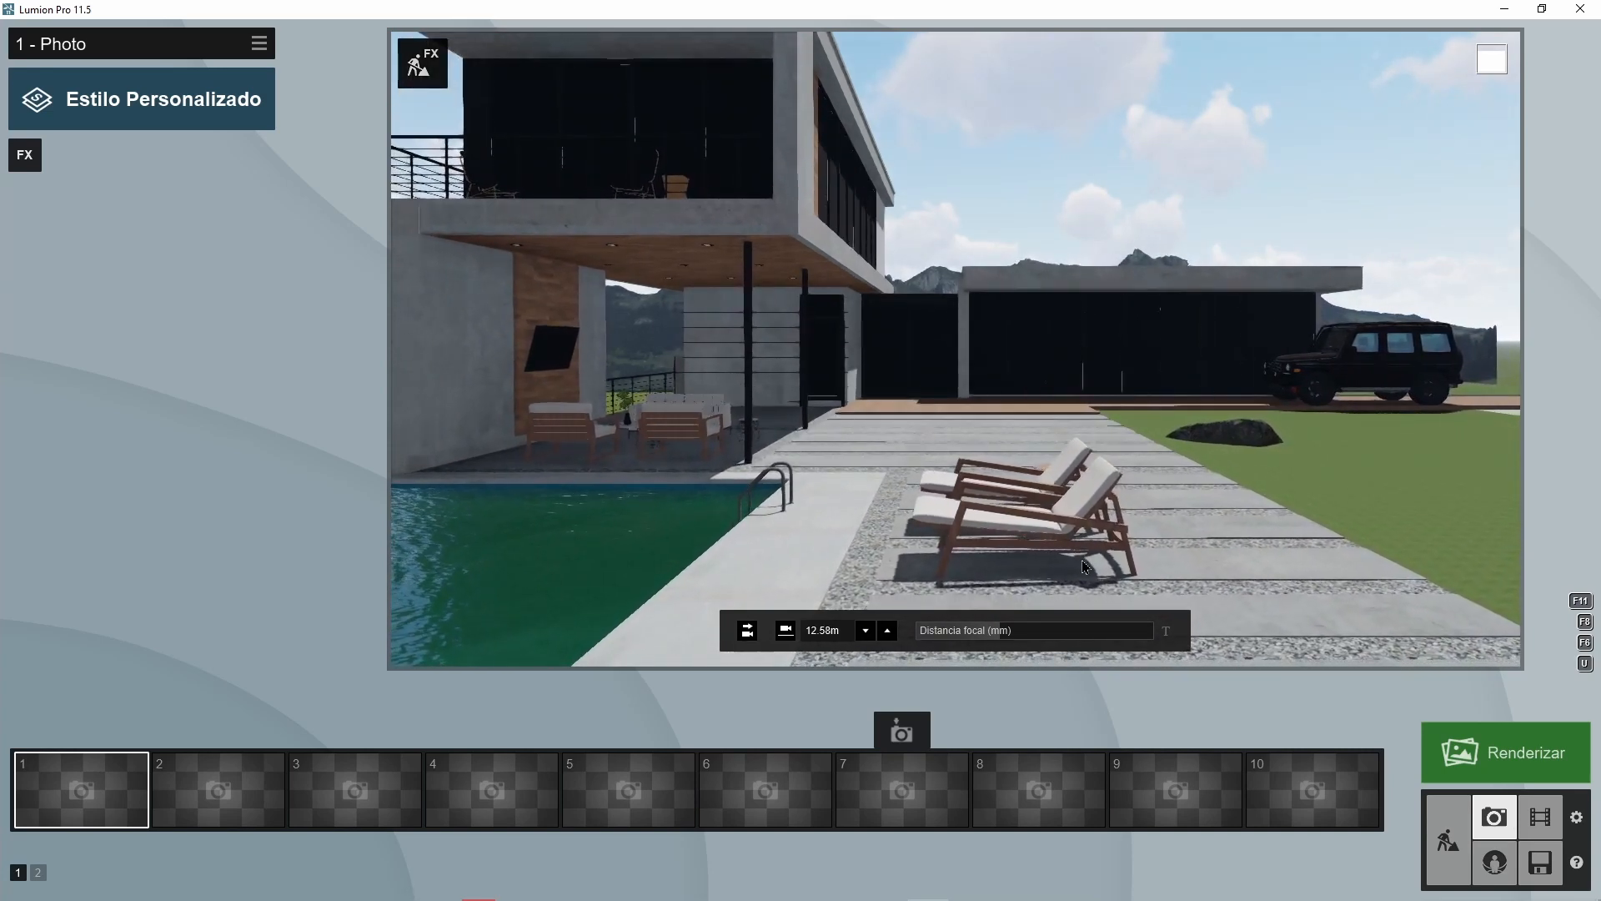
key("s")
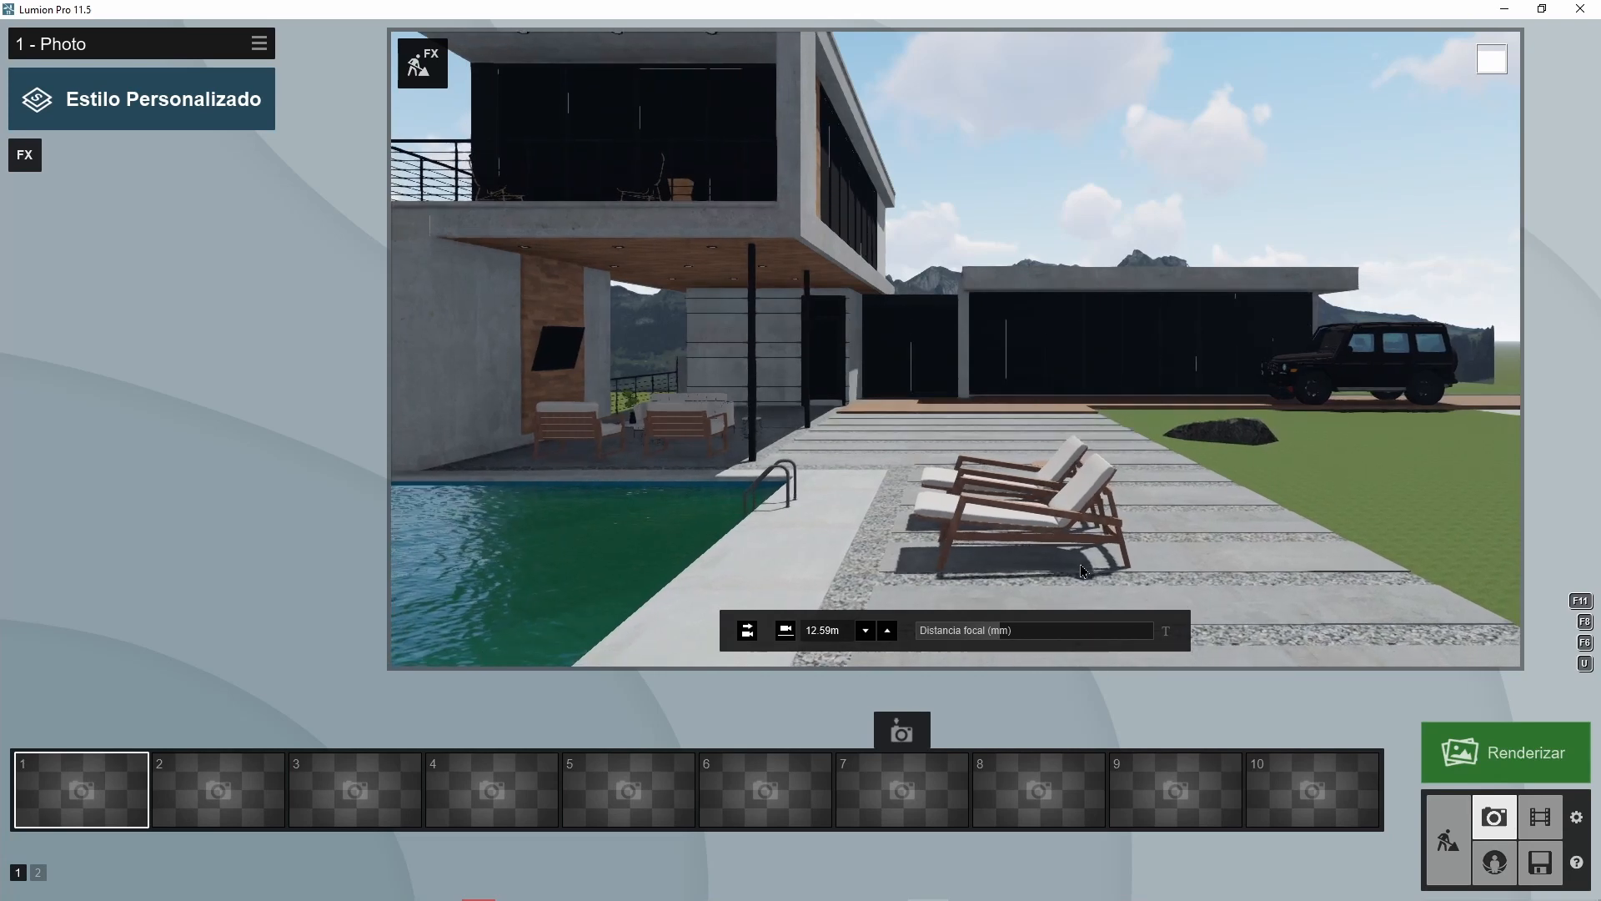
- Fine-tune the photo framing by raising the camera to a height of about 14.57 m and shifting it slightly towards the garden
key("q")
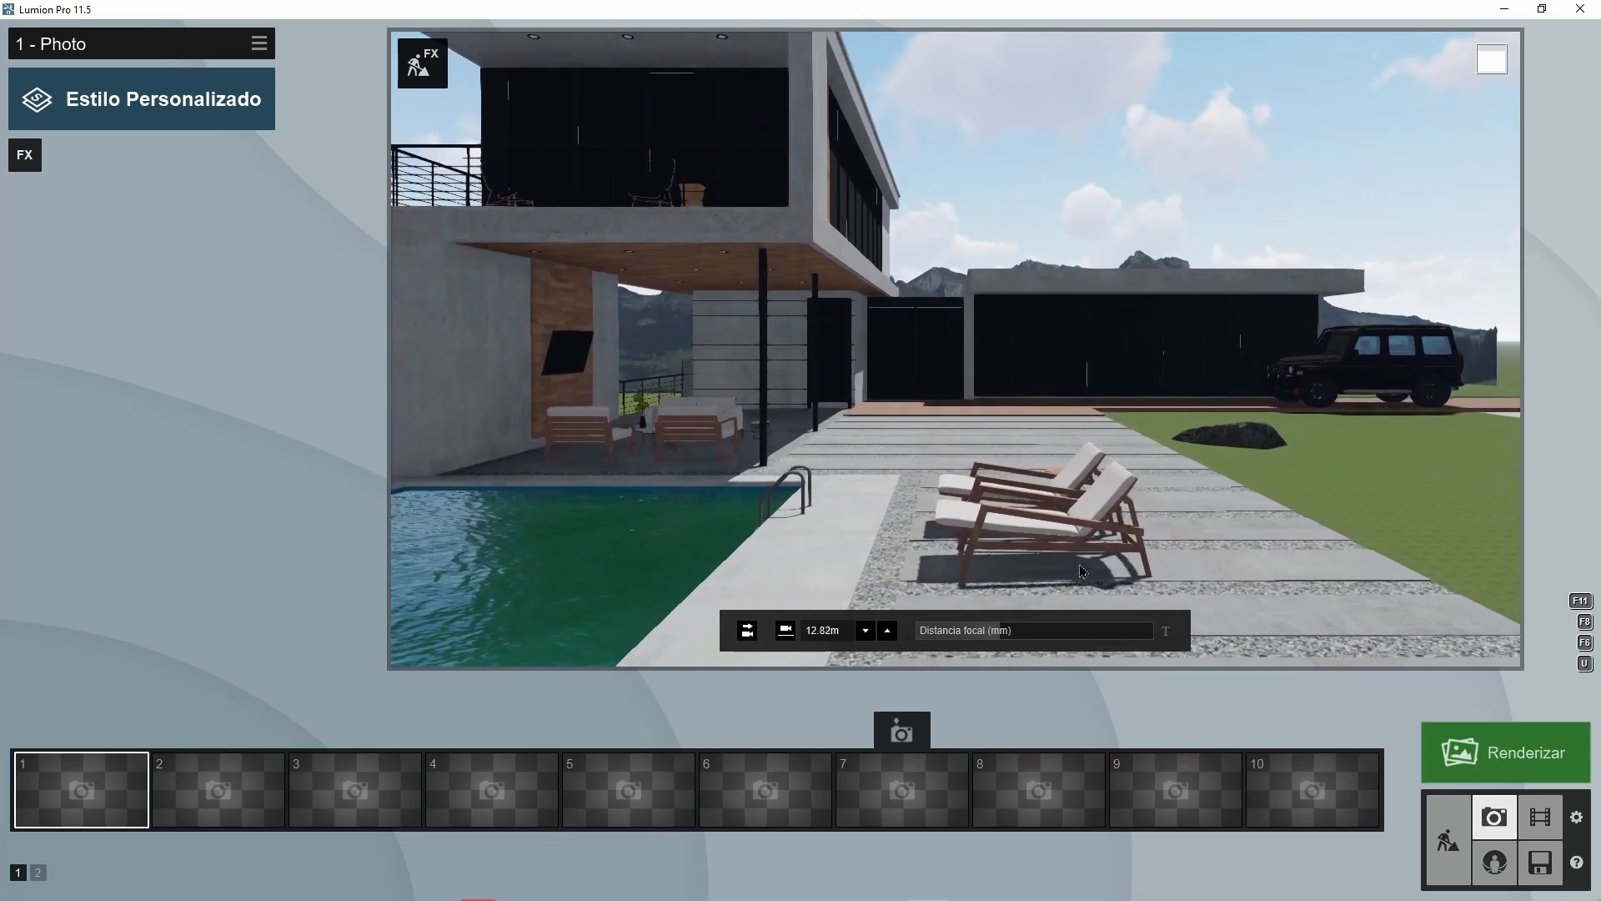
key("q")
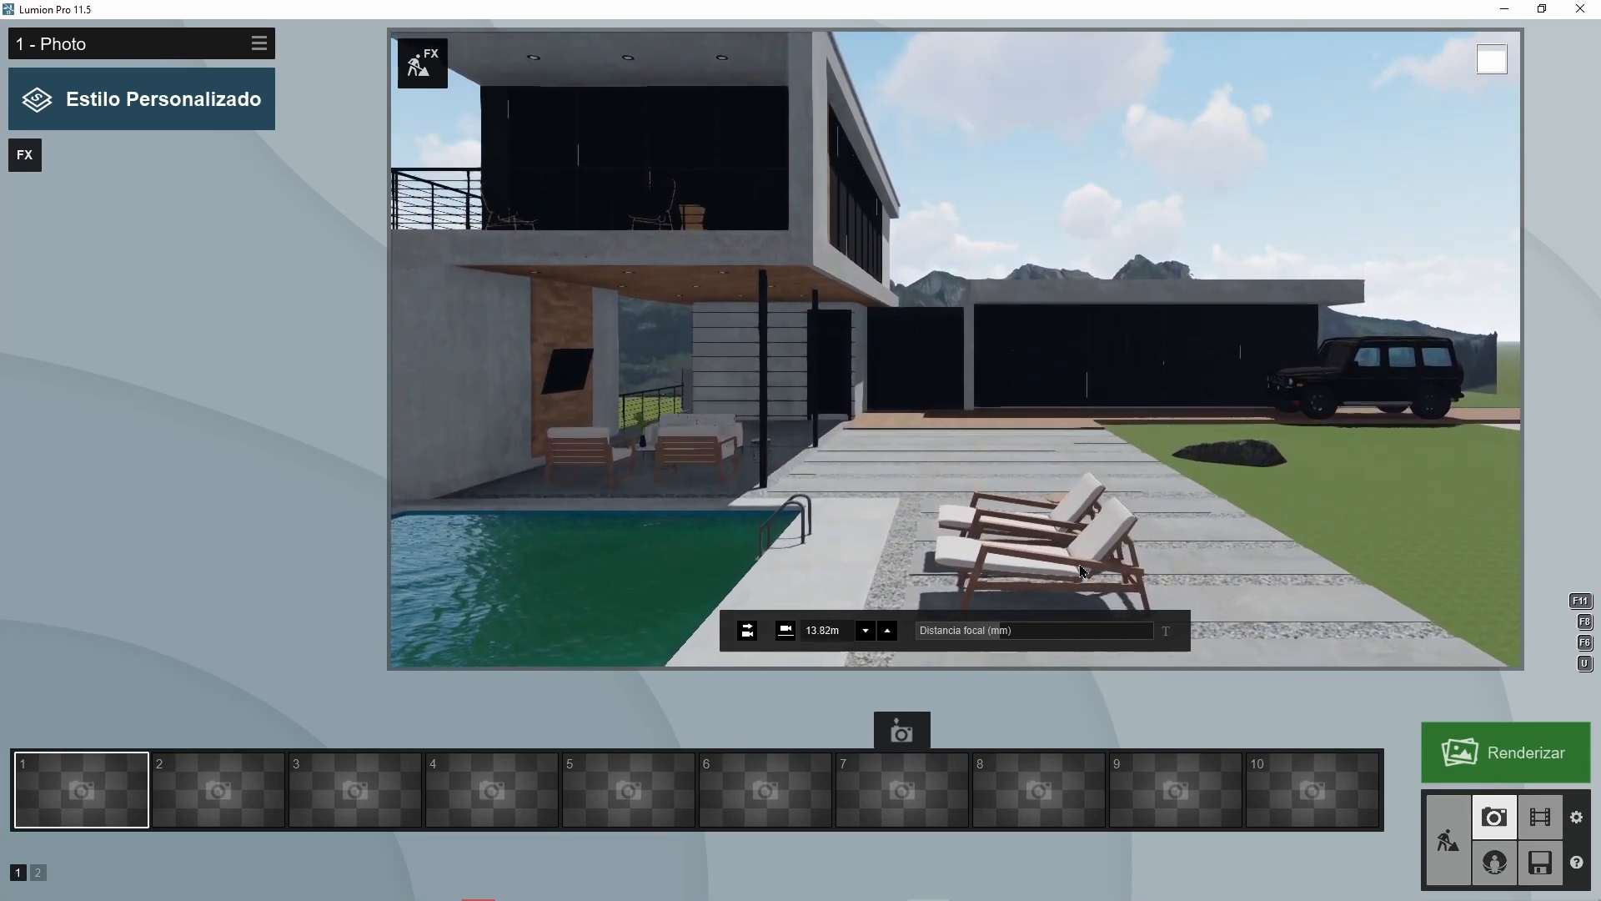
key("s")
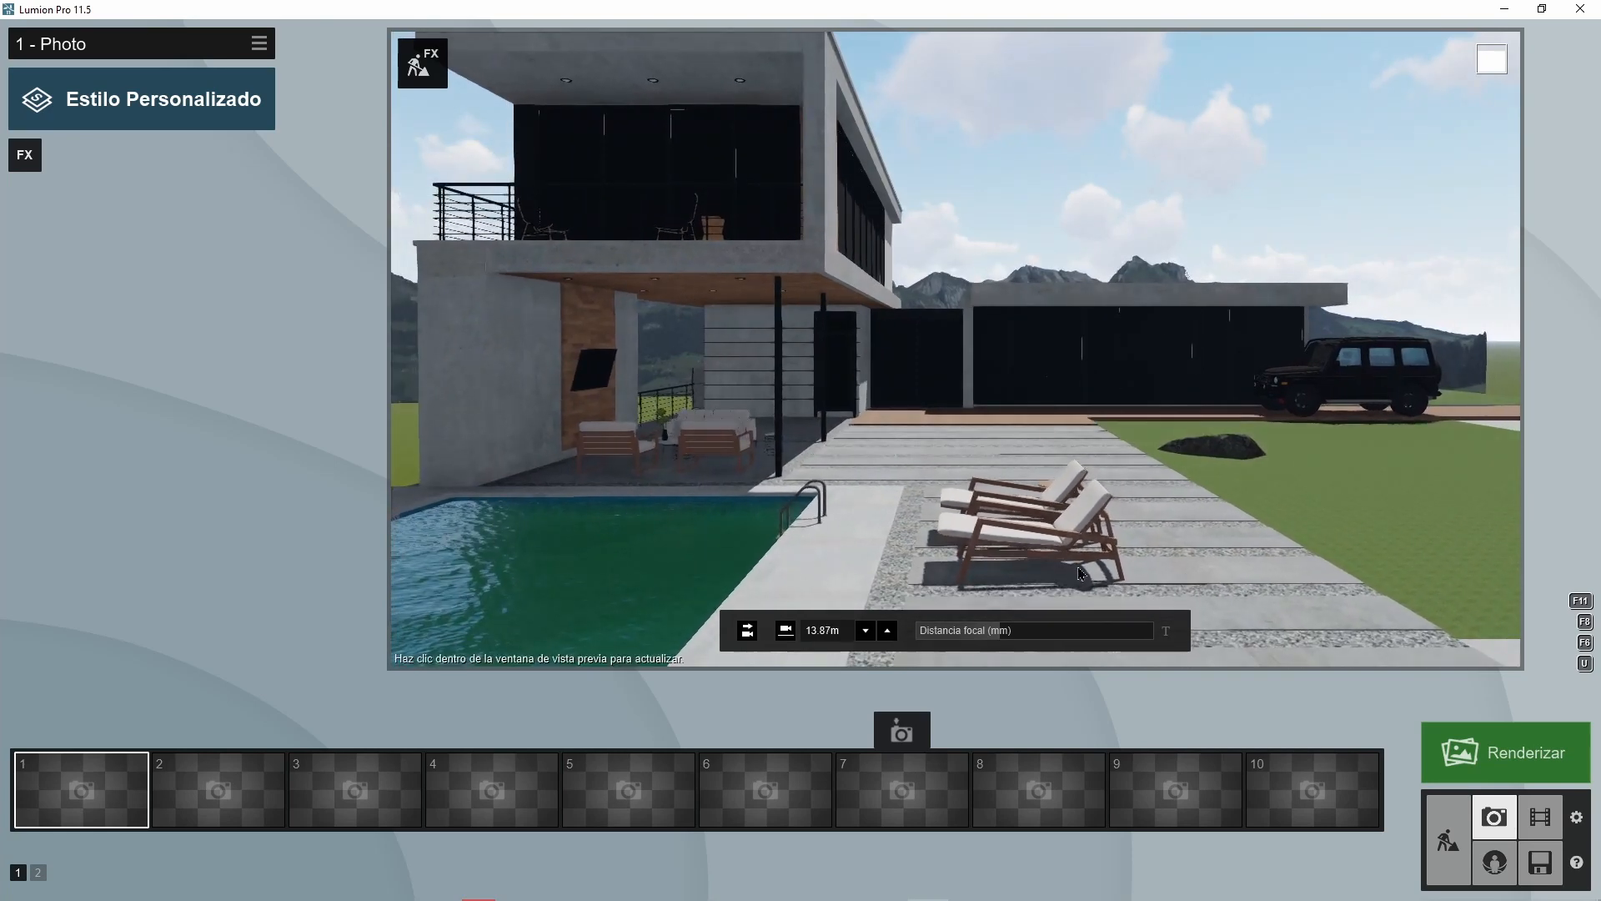
key("d")
key("d")
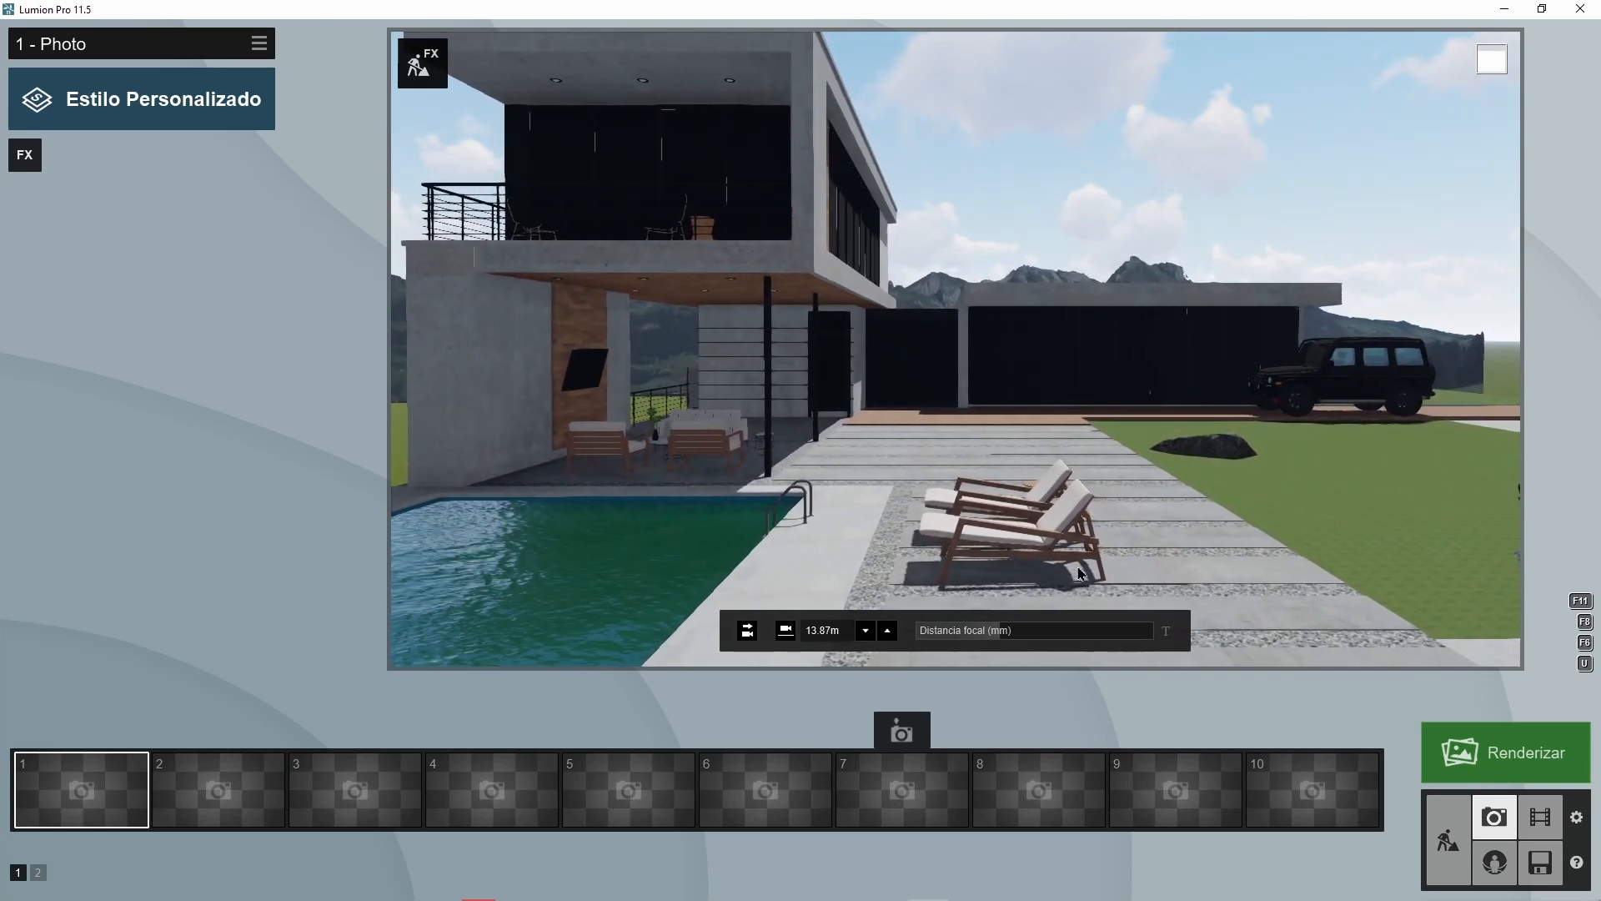
key("d")
key("q")
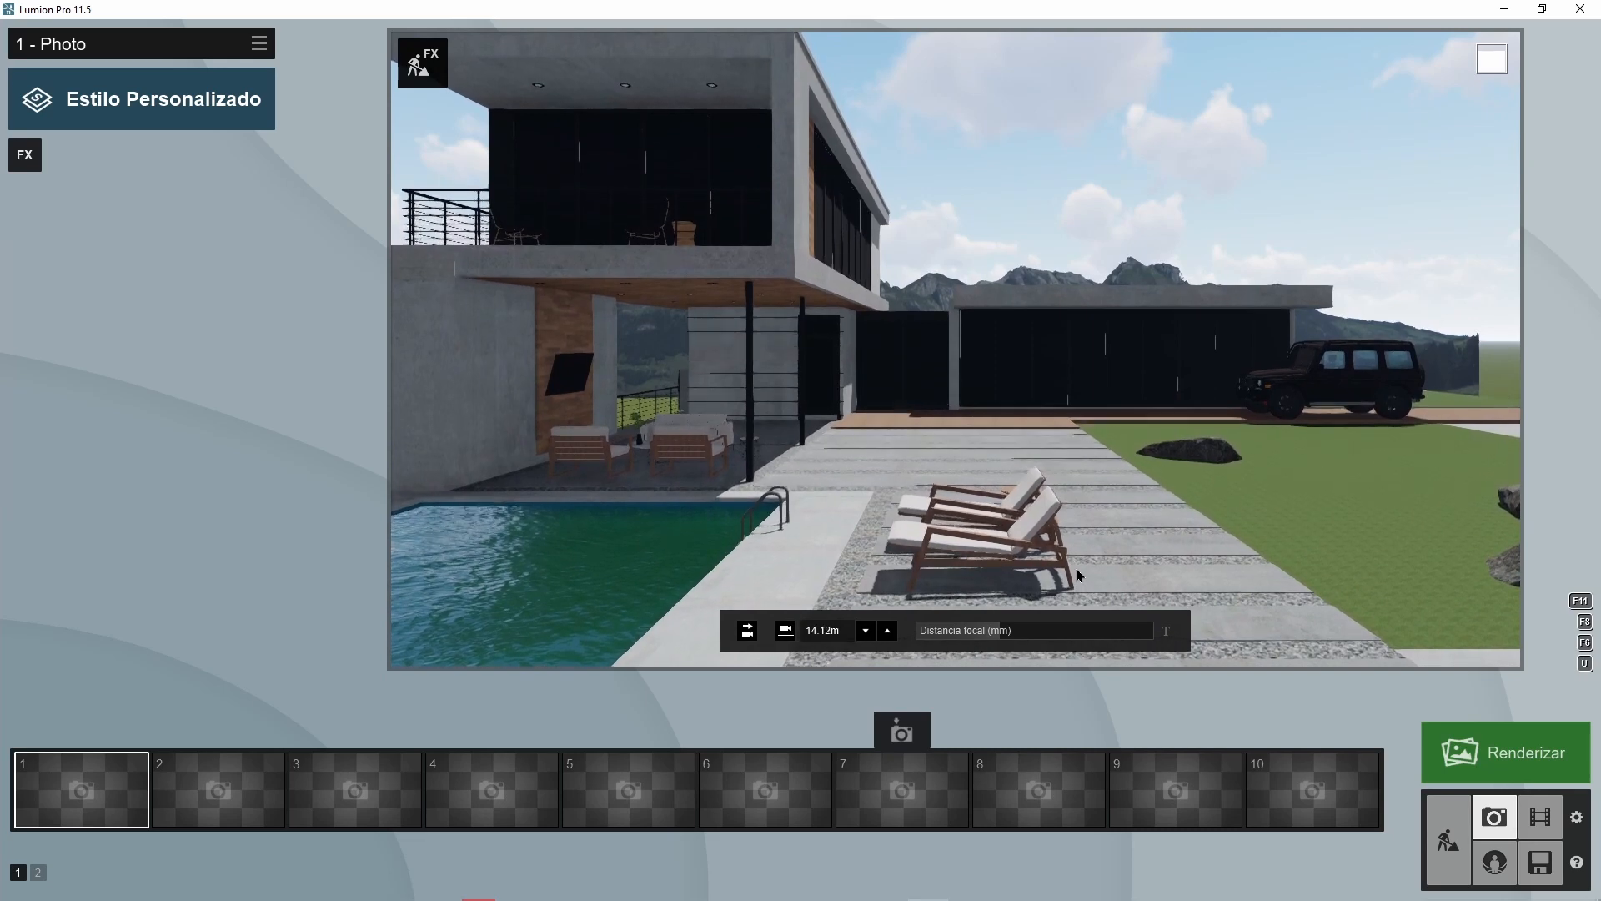
key("q")
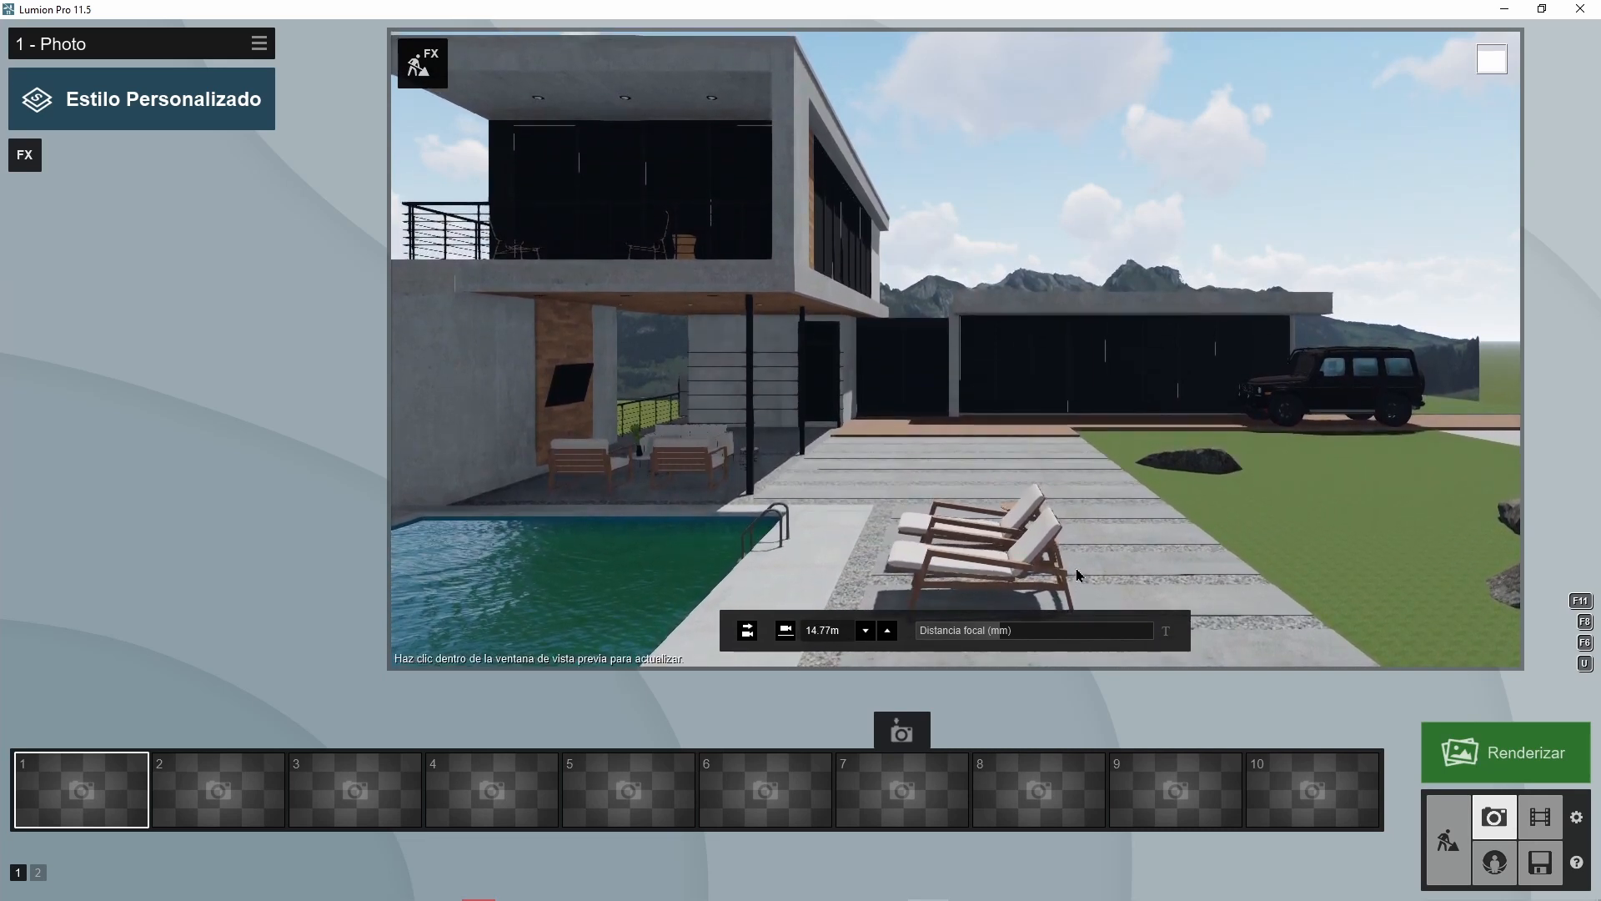
key("e")
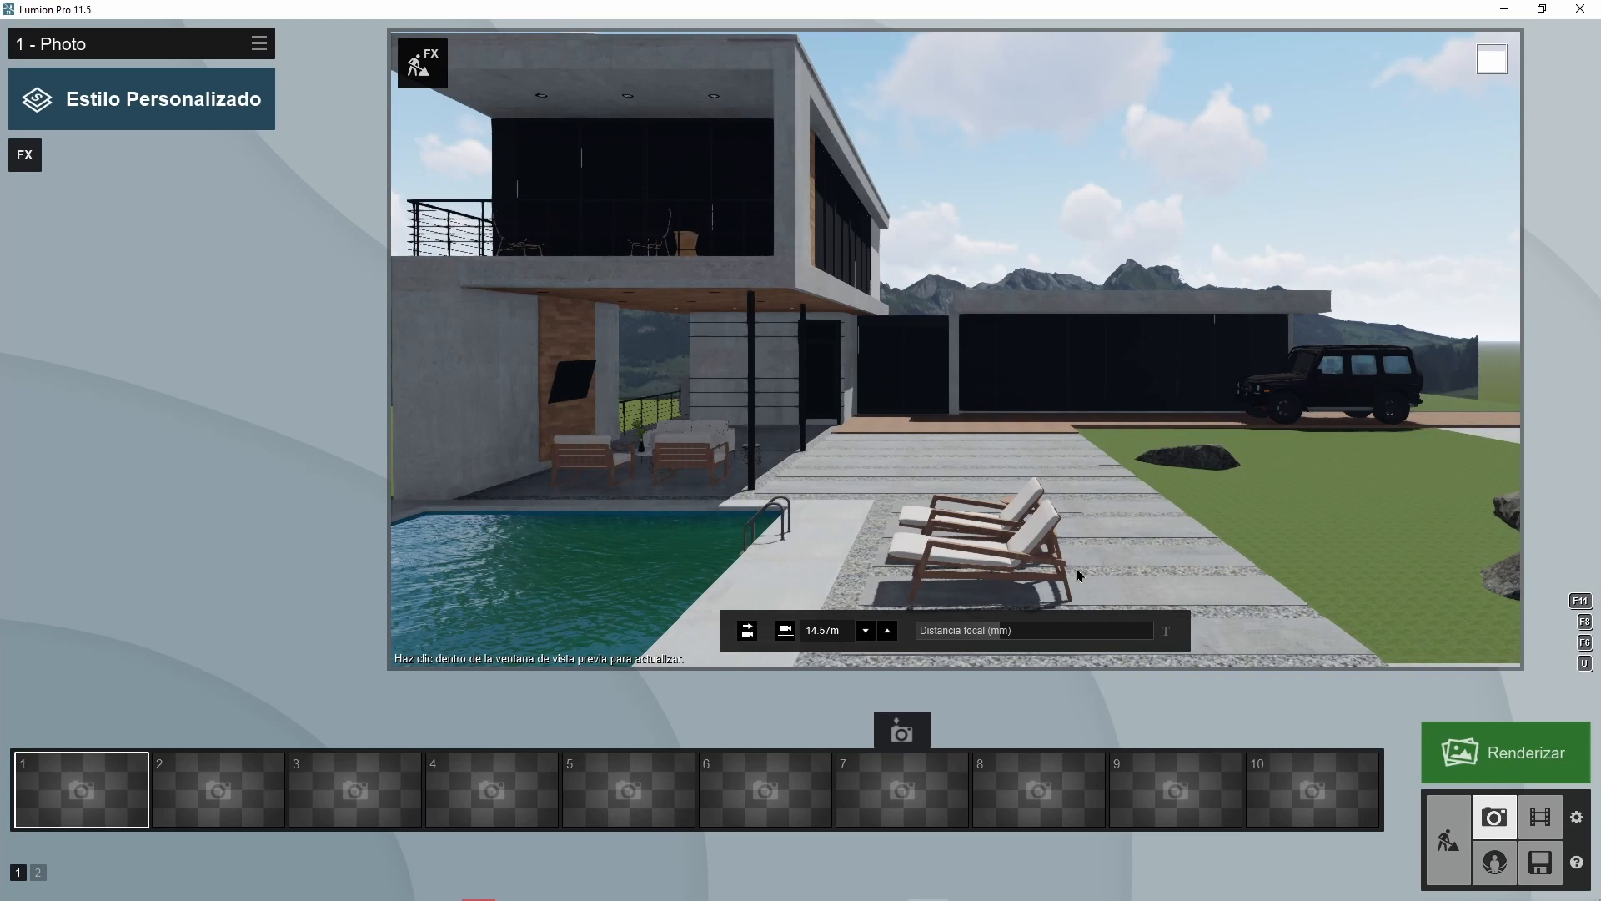
- Move the photo camera back slightly, lower it to 14.28 m, and store the view in the first photo slot
key("s")
key("e")
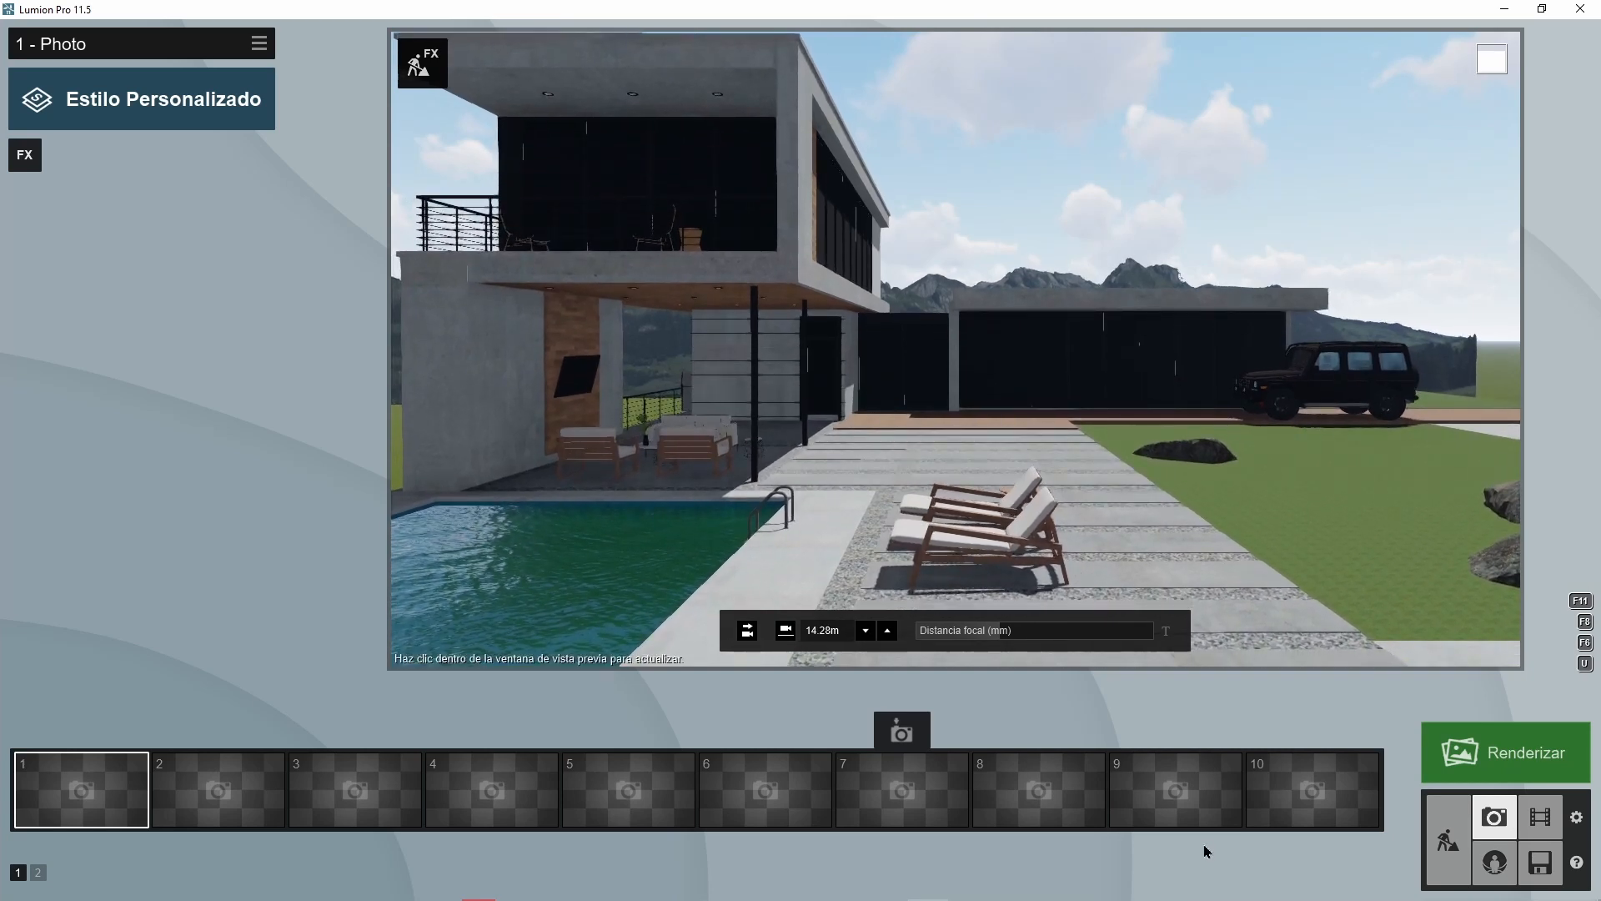
left_click(80, 732)
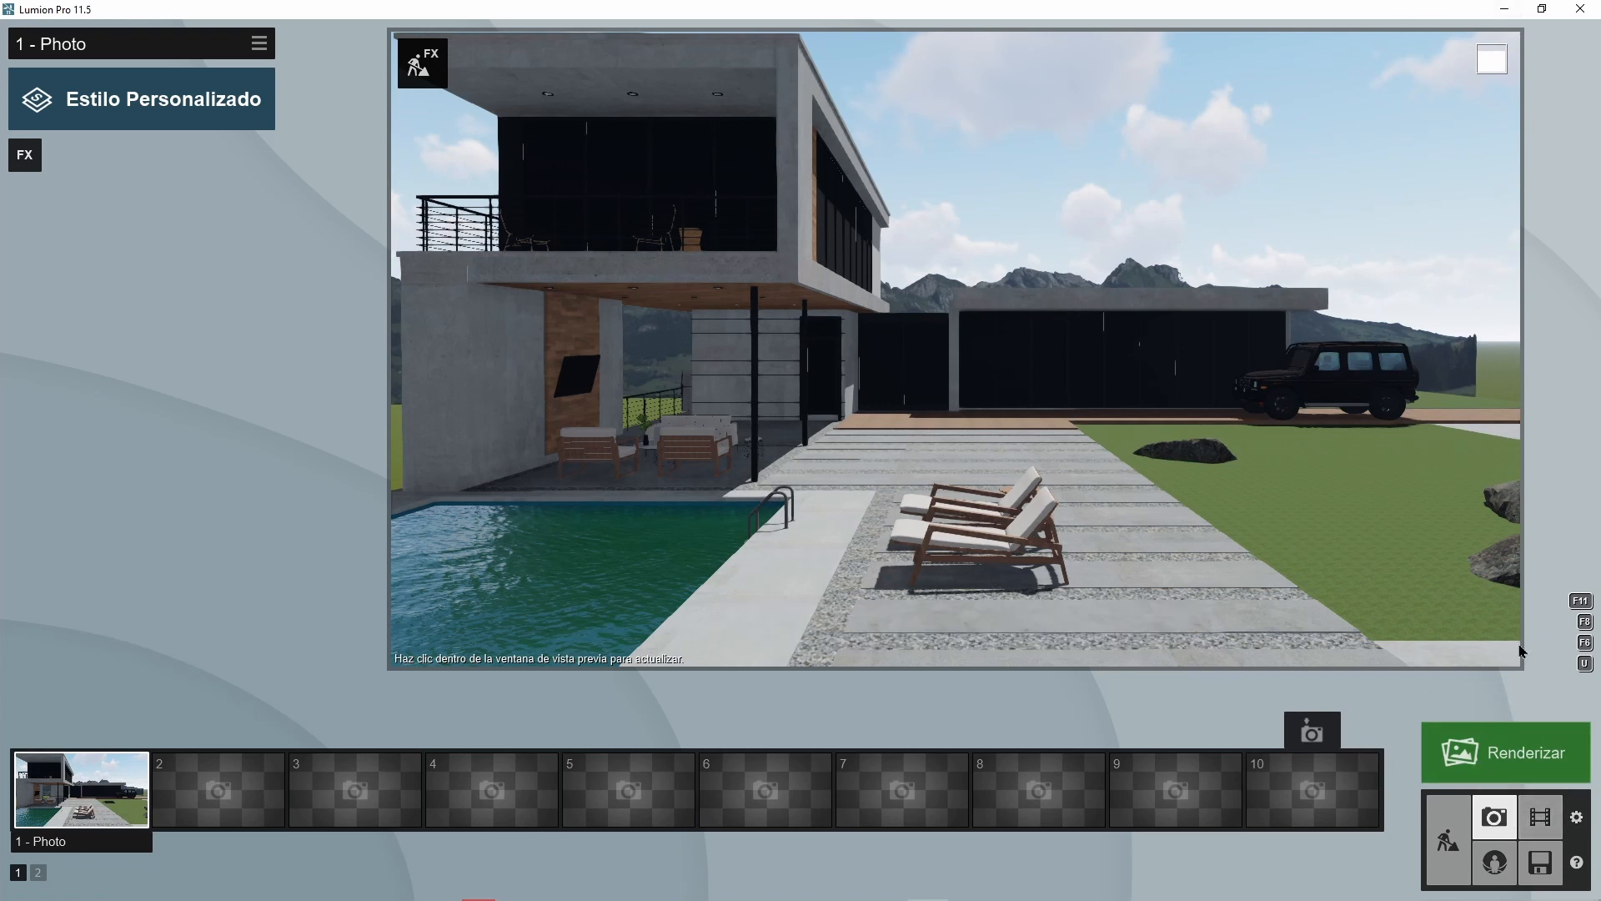
- Return to Build mode and apply the Interior Volume Glass 001 material to the house's windows and glass doors
left_click(1448, 841)
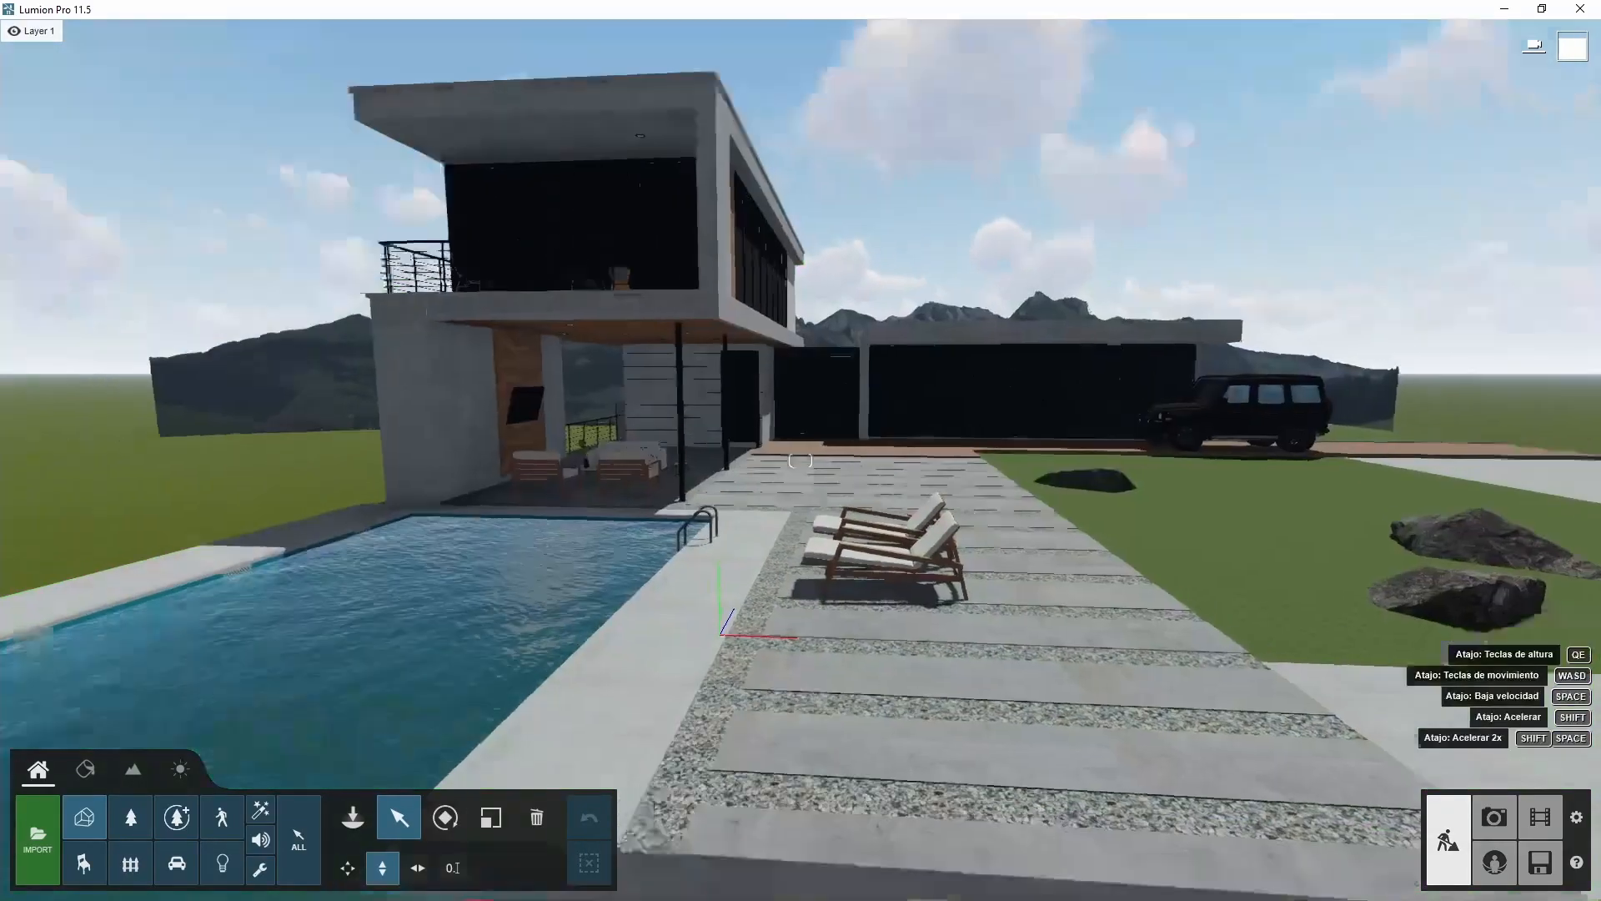
right_click_drag(975, 326, 867, 425)
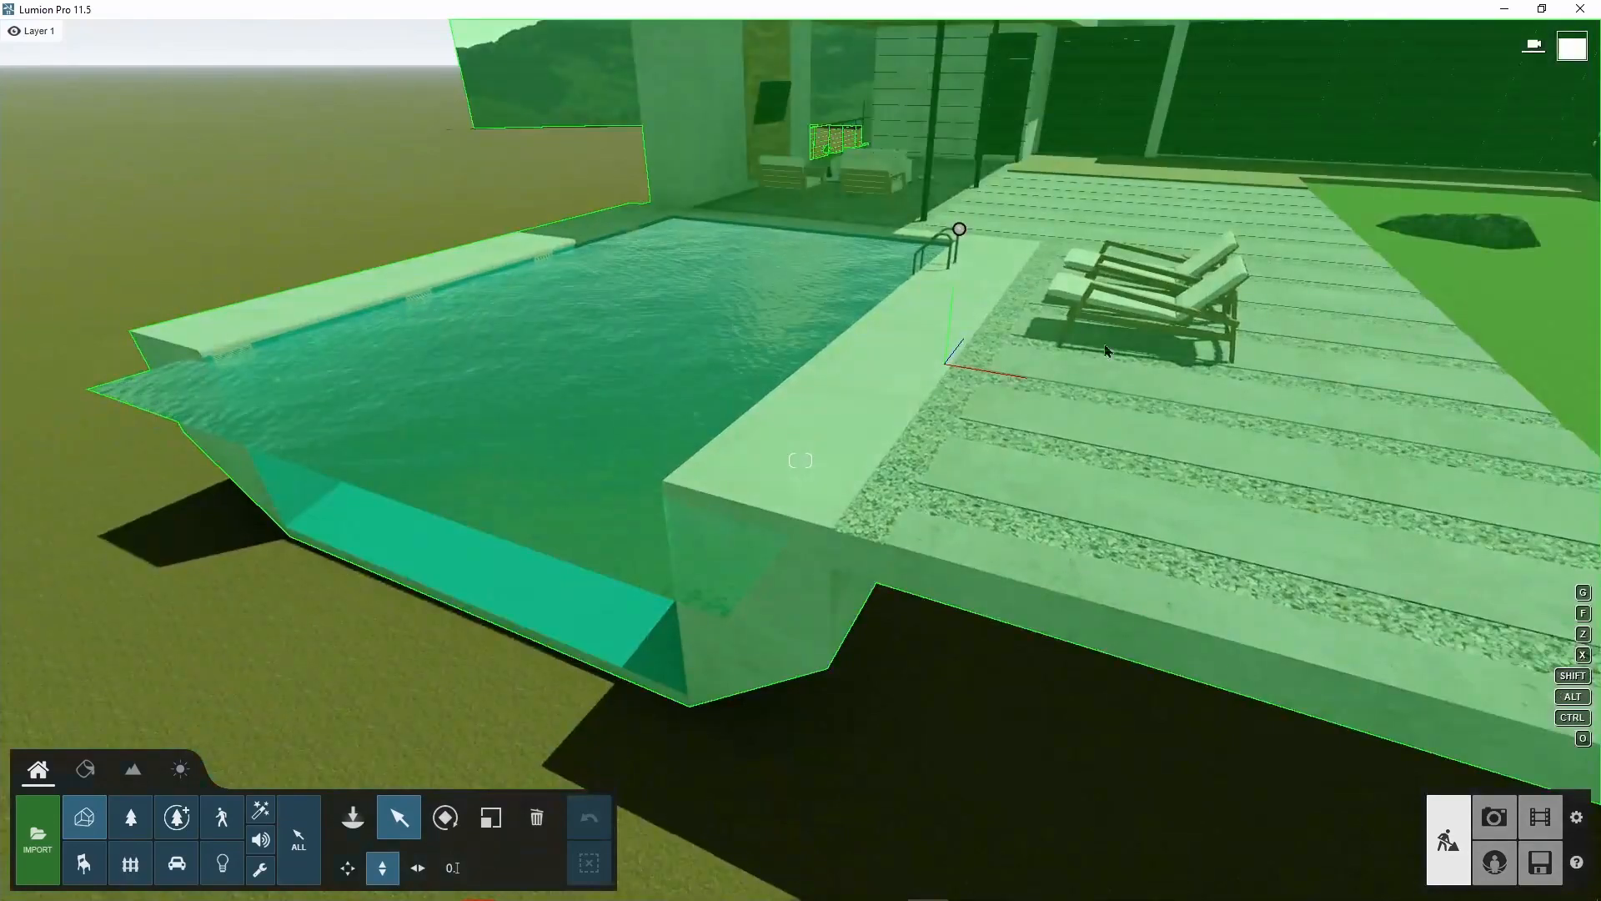
right_click_drag(1108, 351, 1367, 179)
left_click(1074, 182)
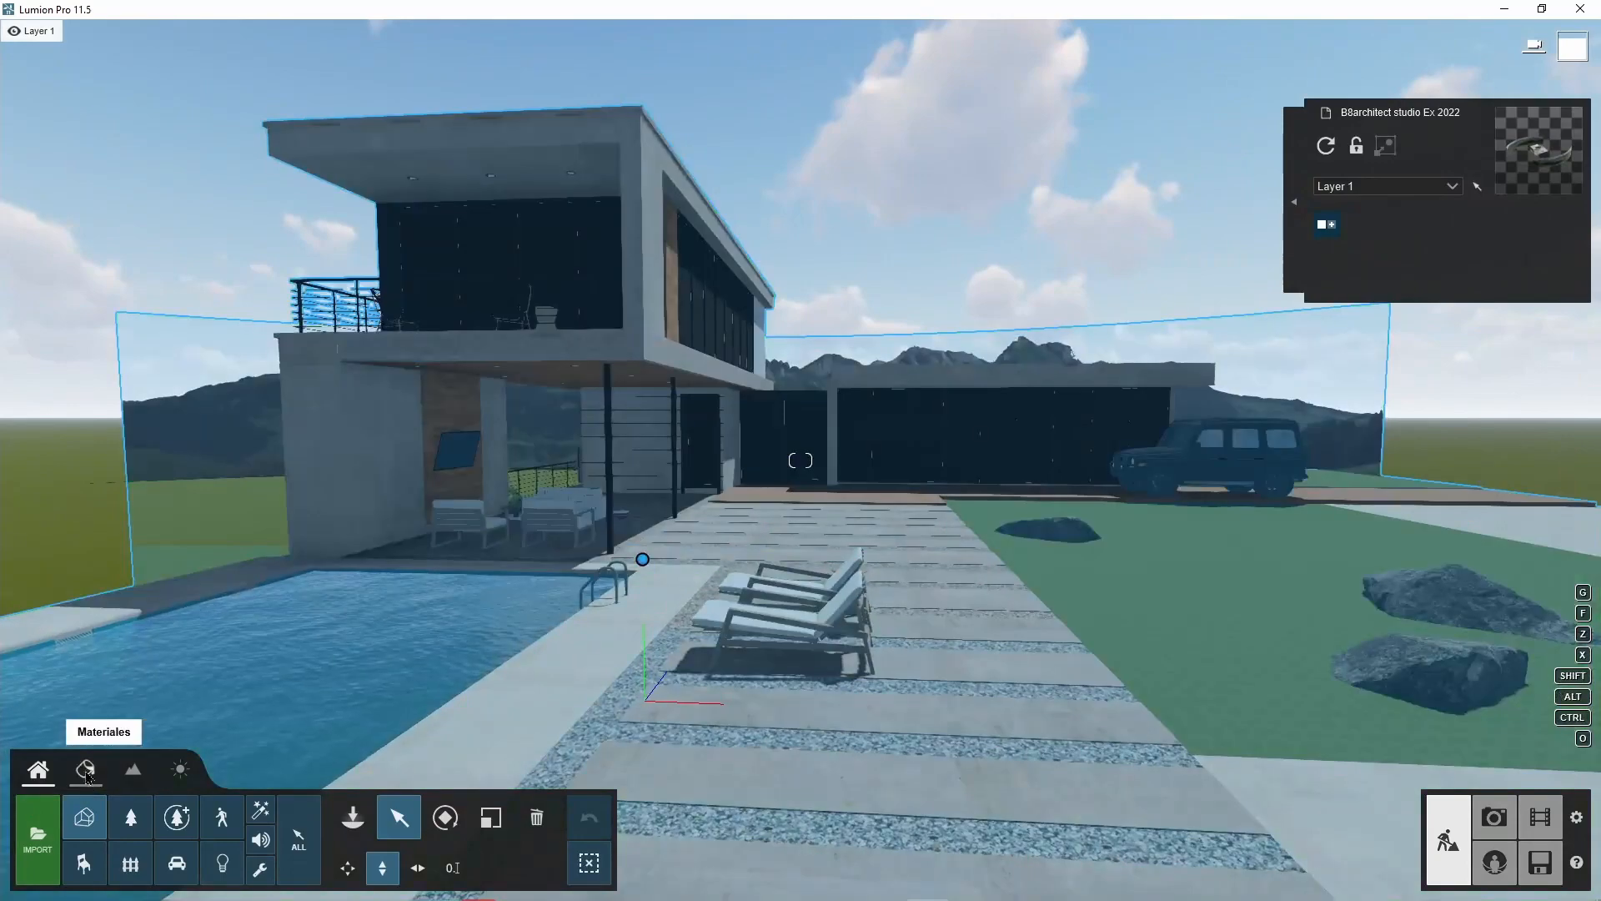
left_click(85, 769)
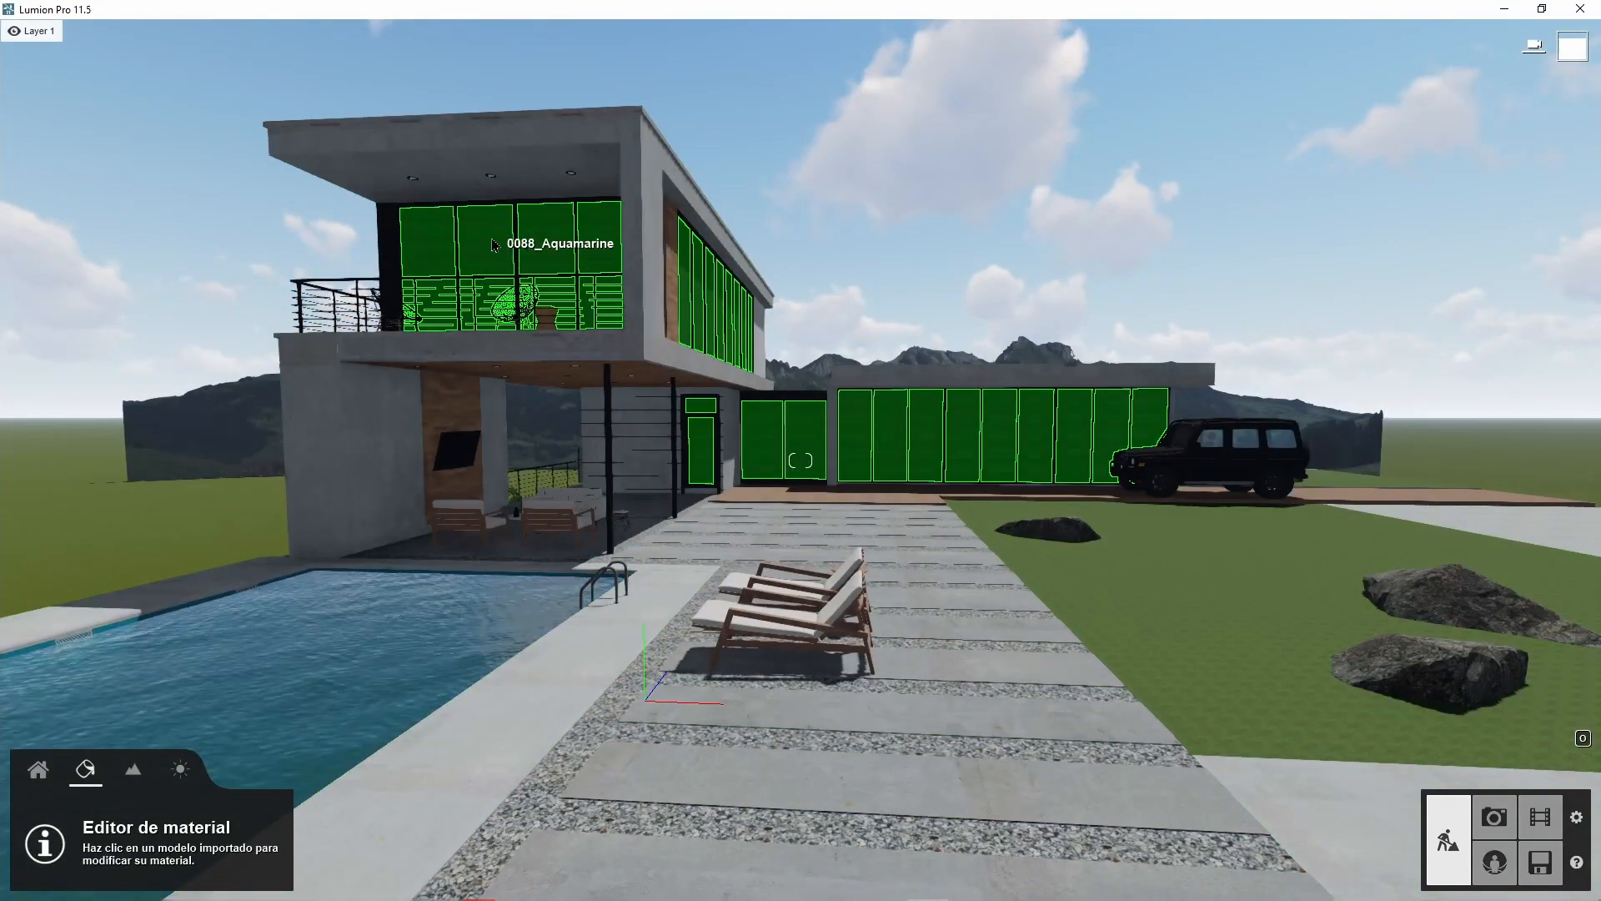
left_click(497, 264)
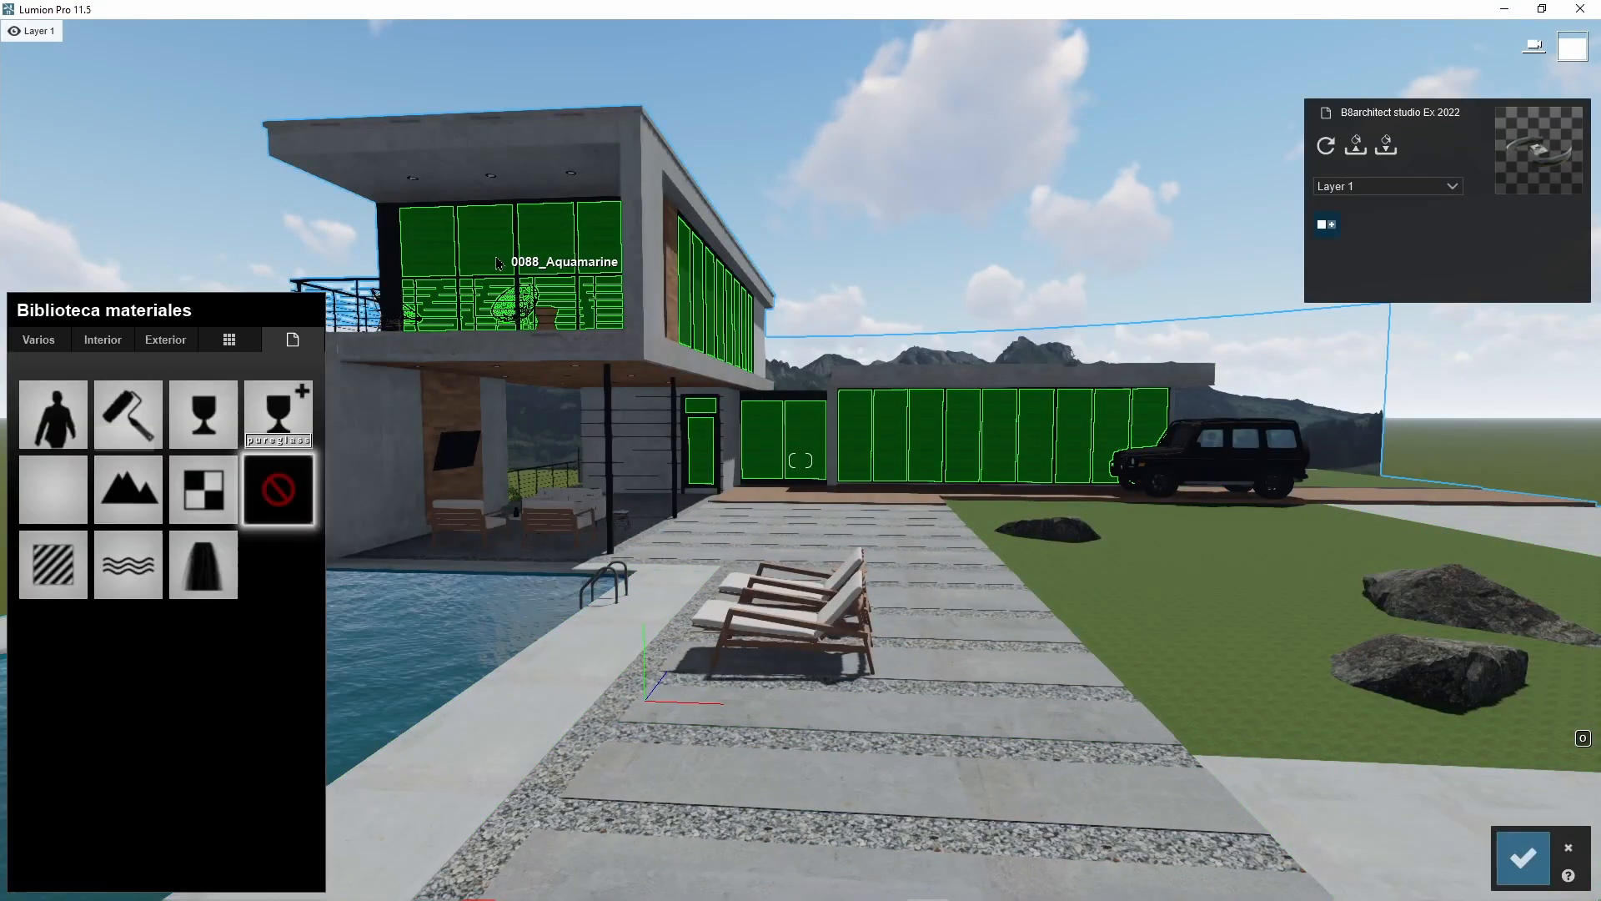
left_click(103, 341)
left_click(130, 393)
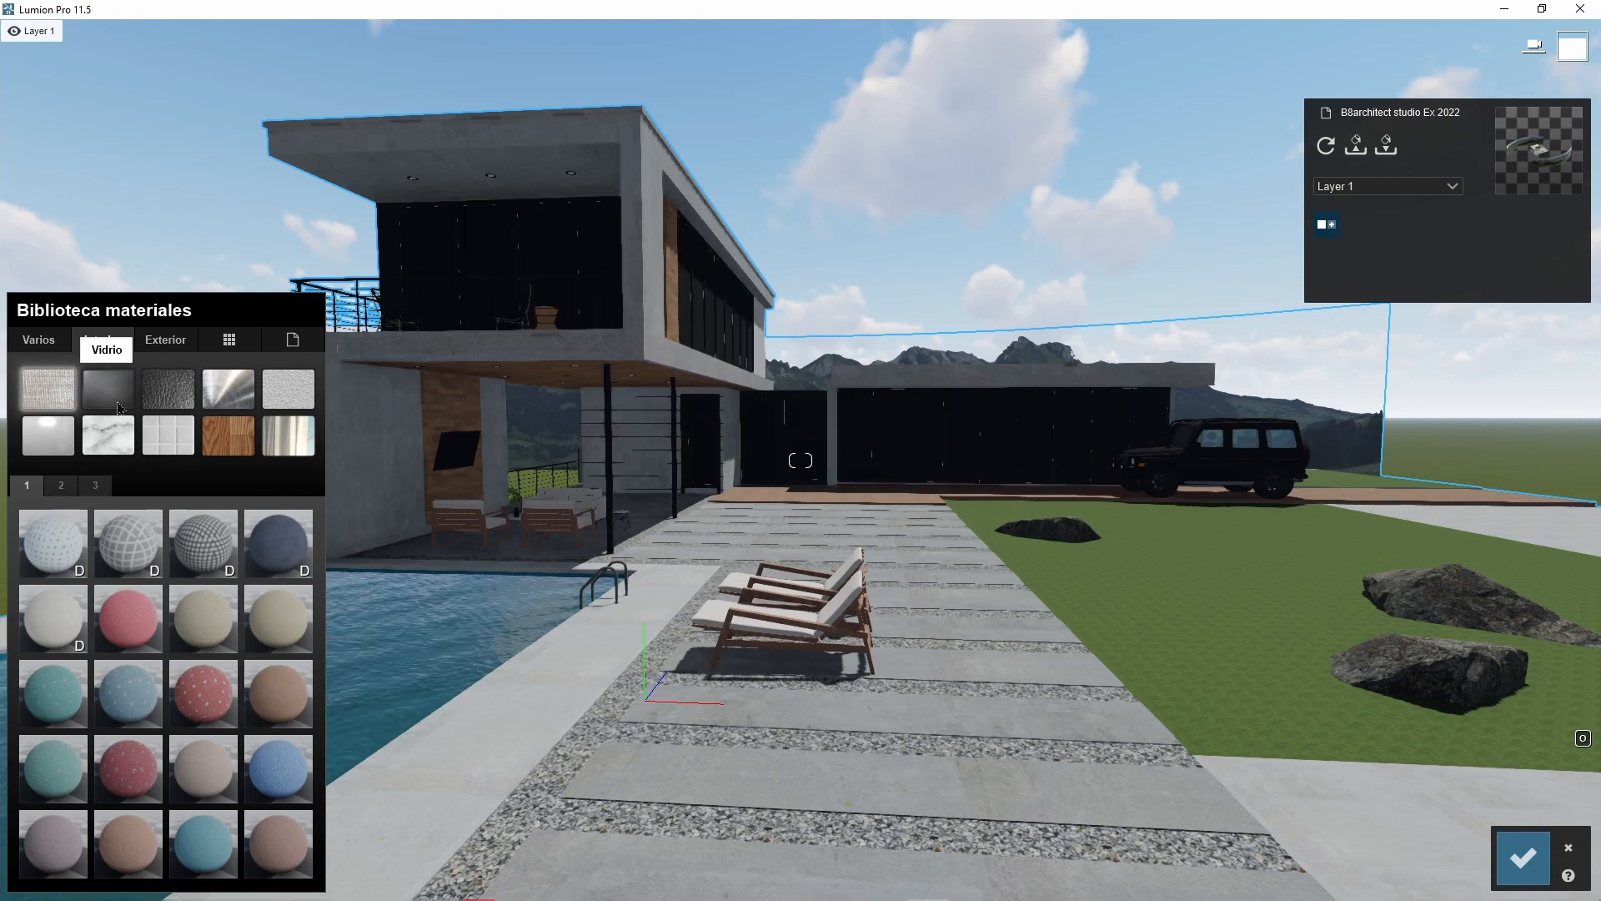
left_click(49, 620)
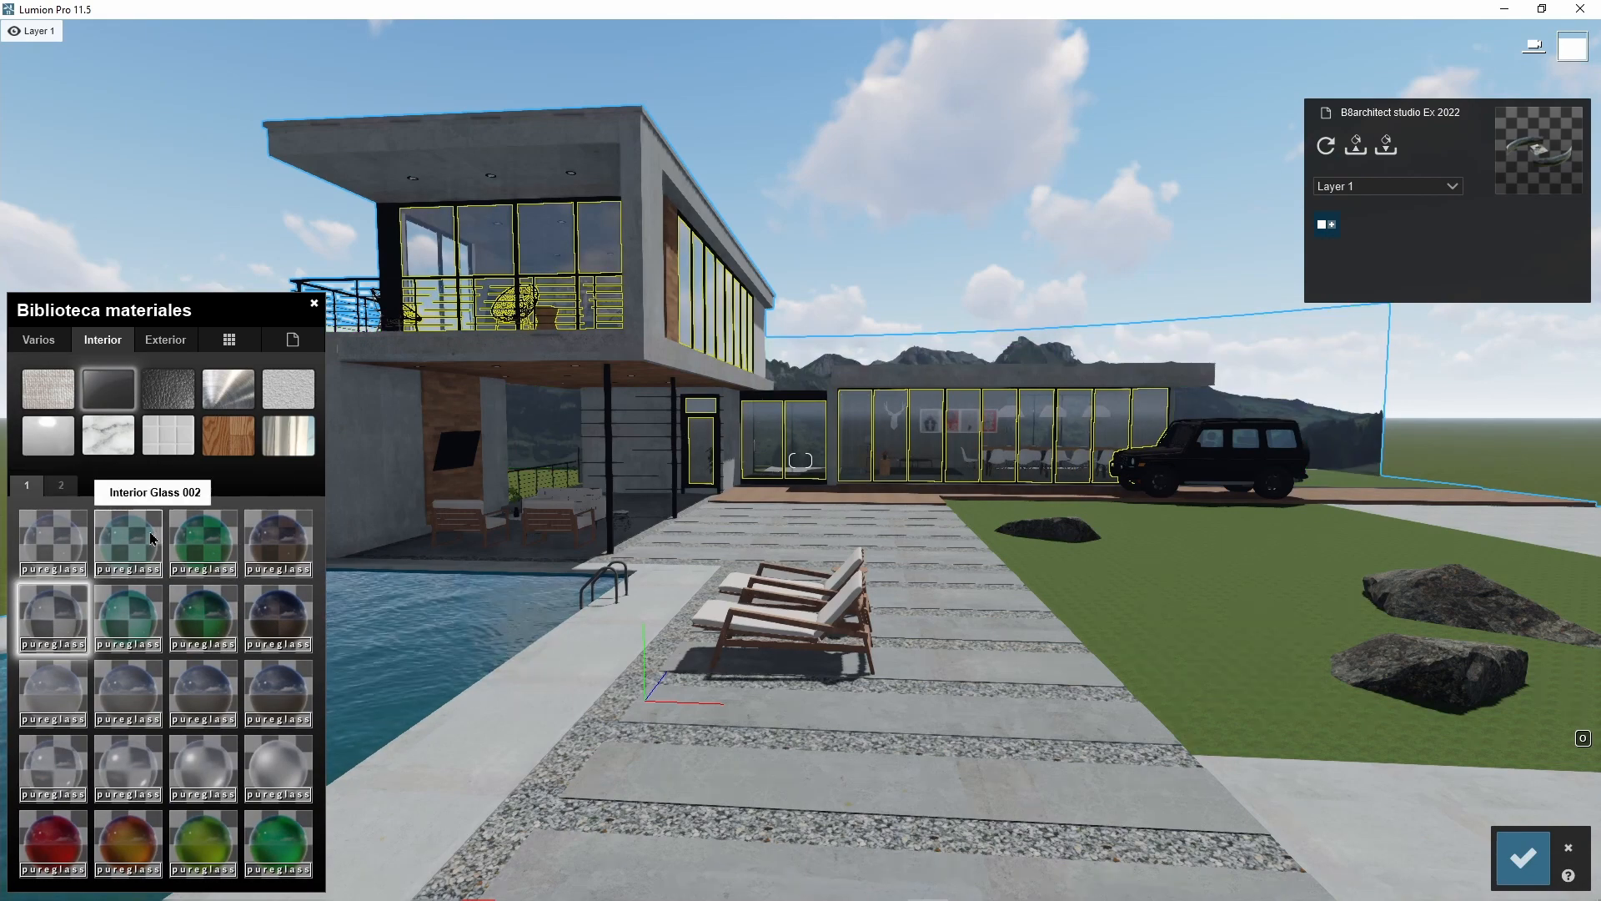
- Apply the Chrome metal from the interior materials to the pool ladder's handrails
right_click_drag(1076, 430, 919, 553)
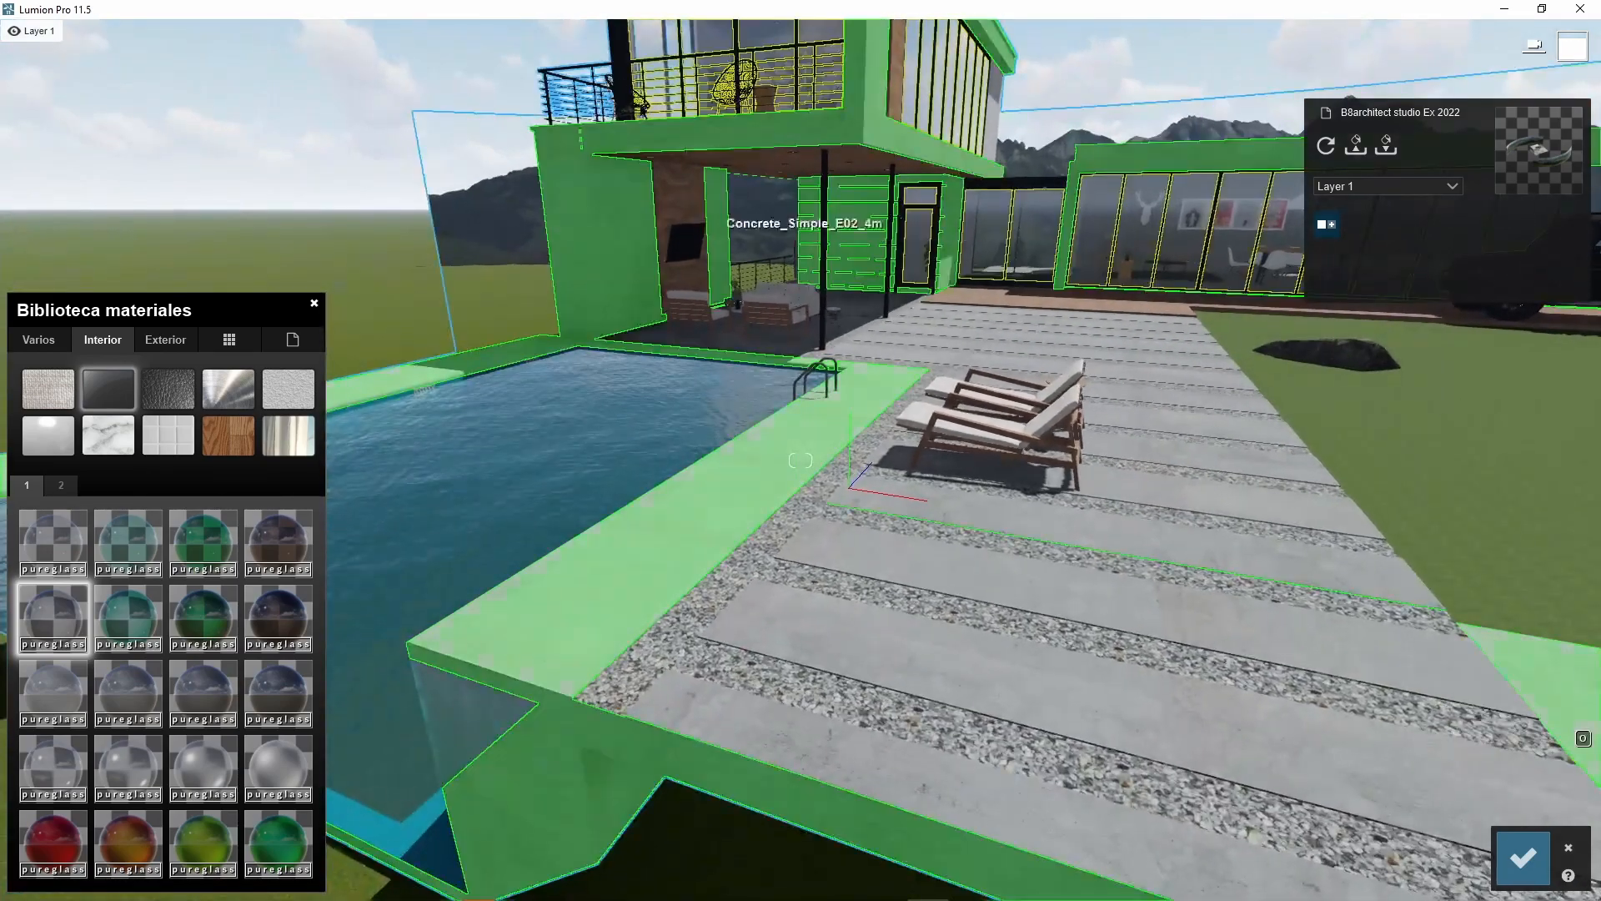
left_click(471, 50)
key("w")
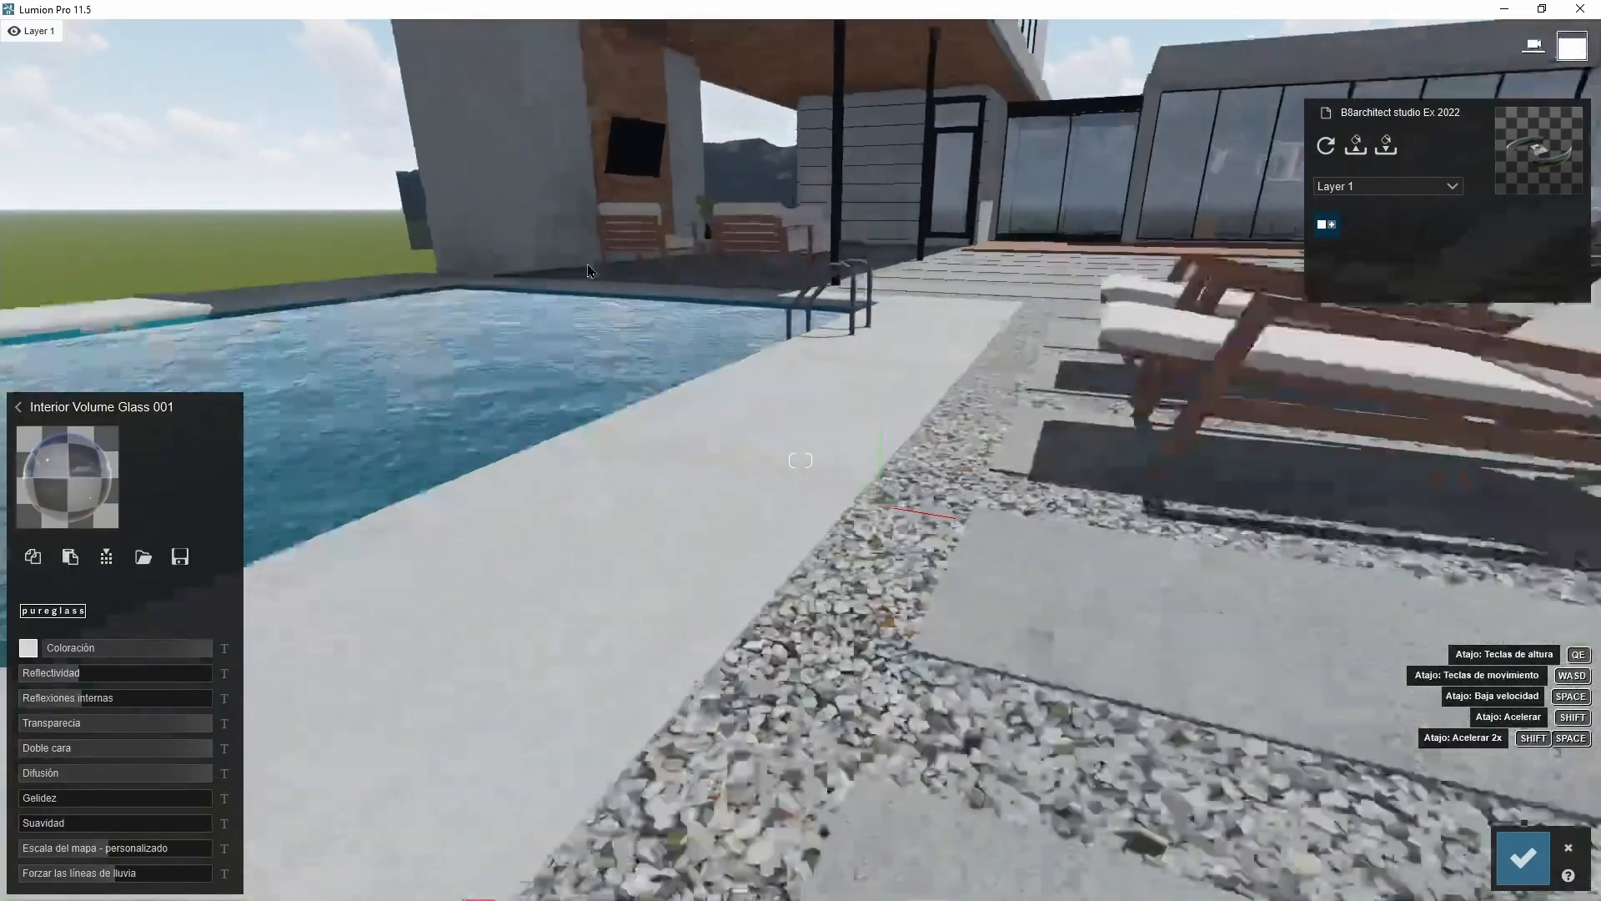
key("w")
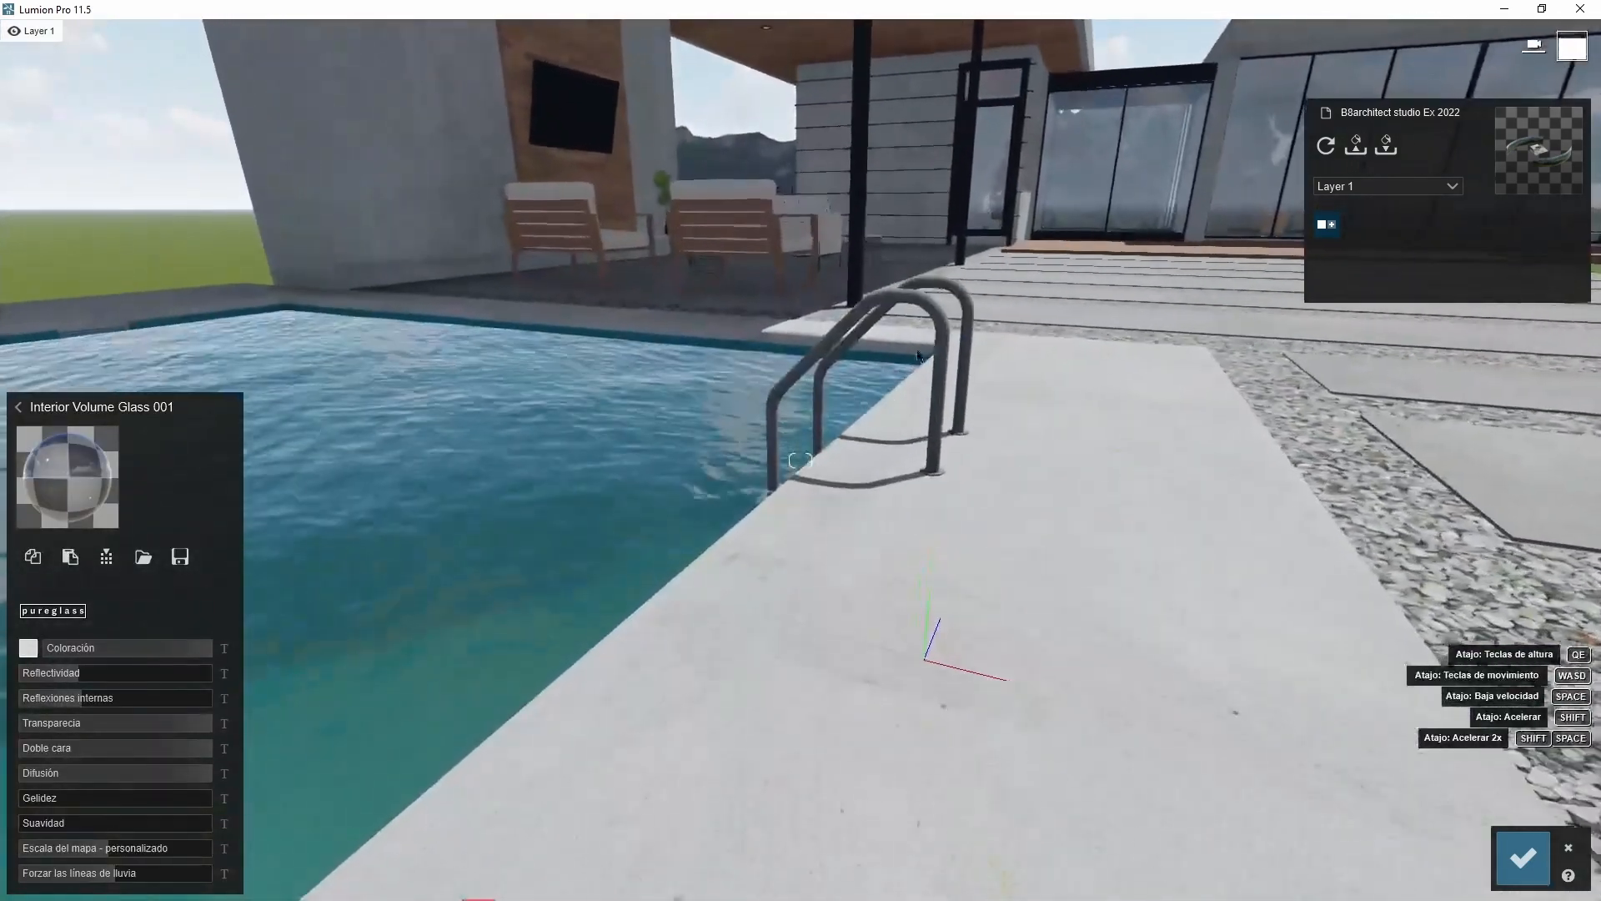
left_click(917, 358)
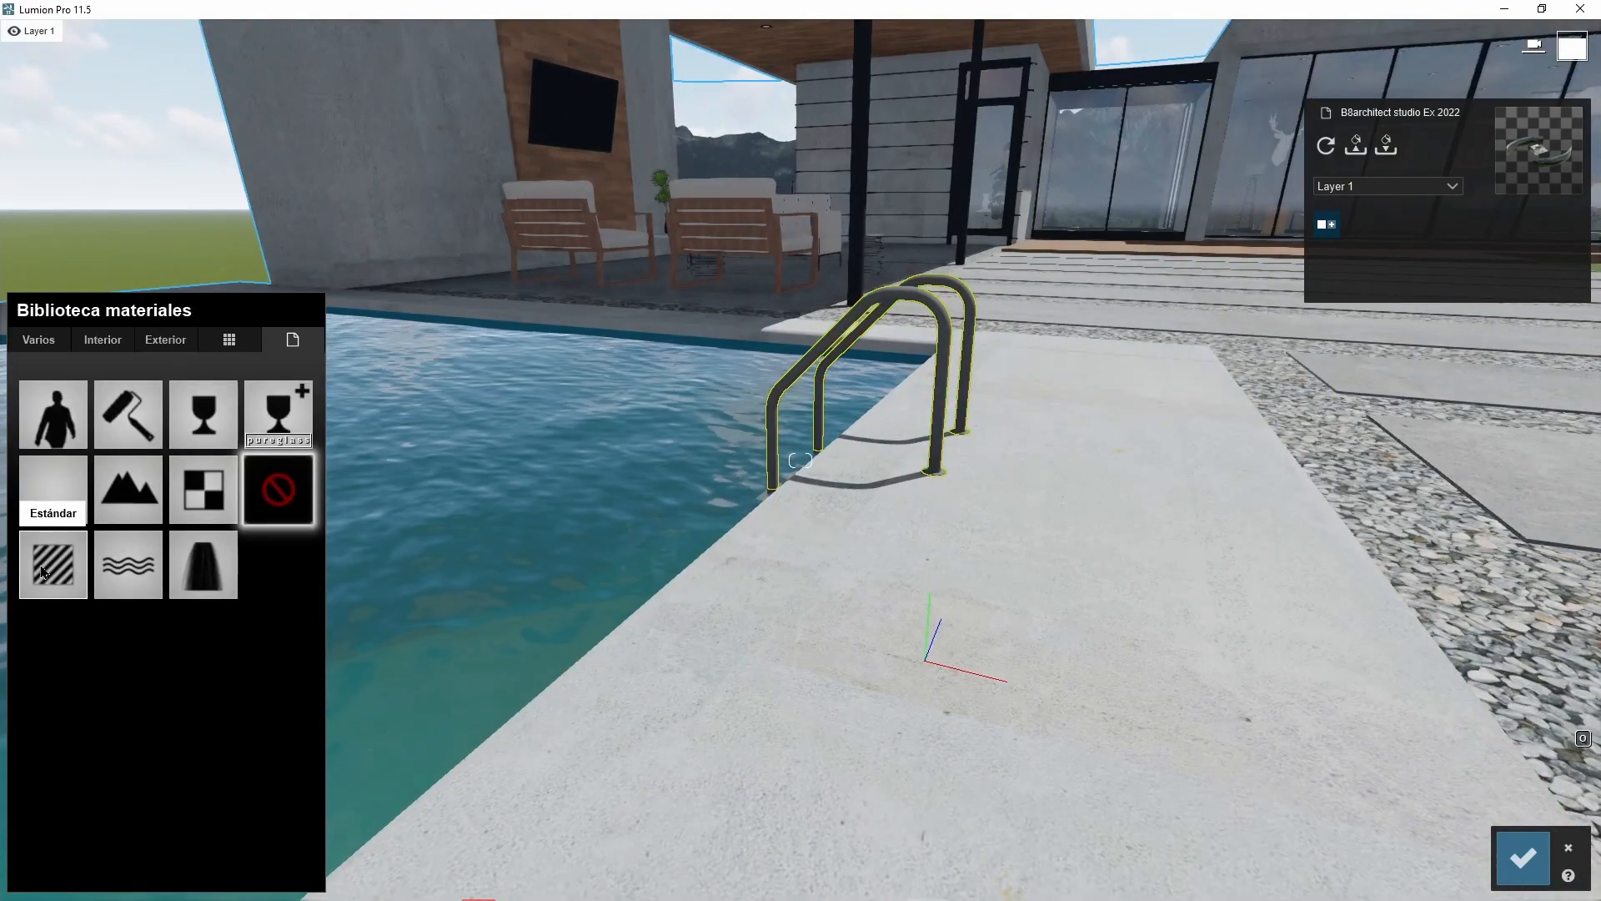
left_click(107, 342)
left_click(241, 393)
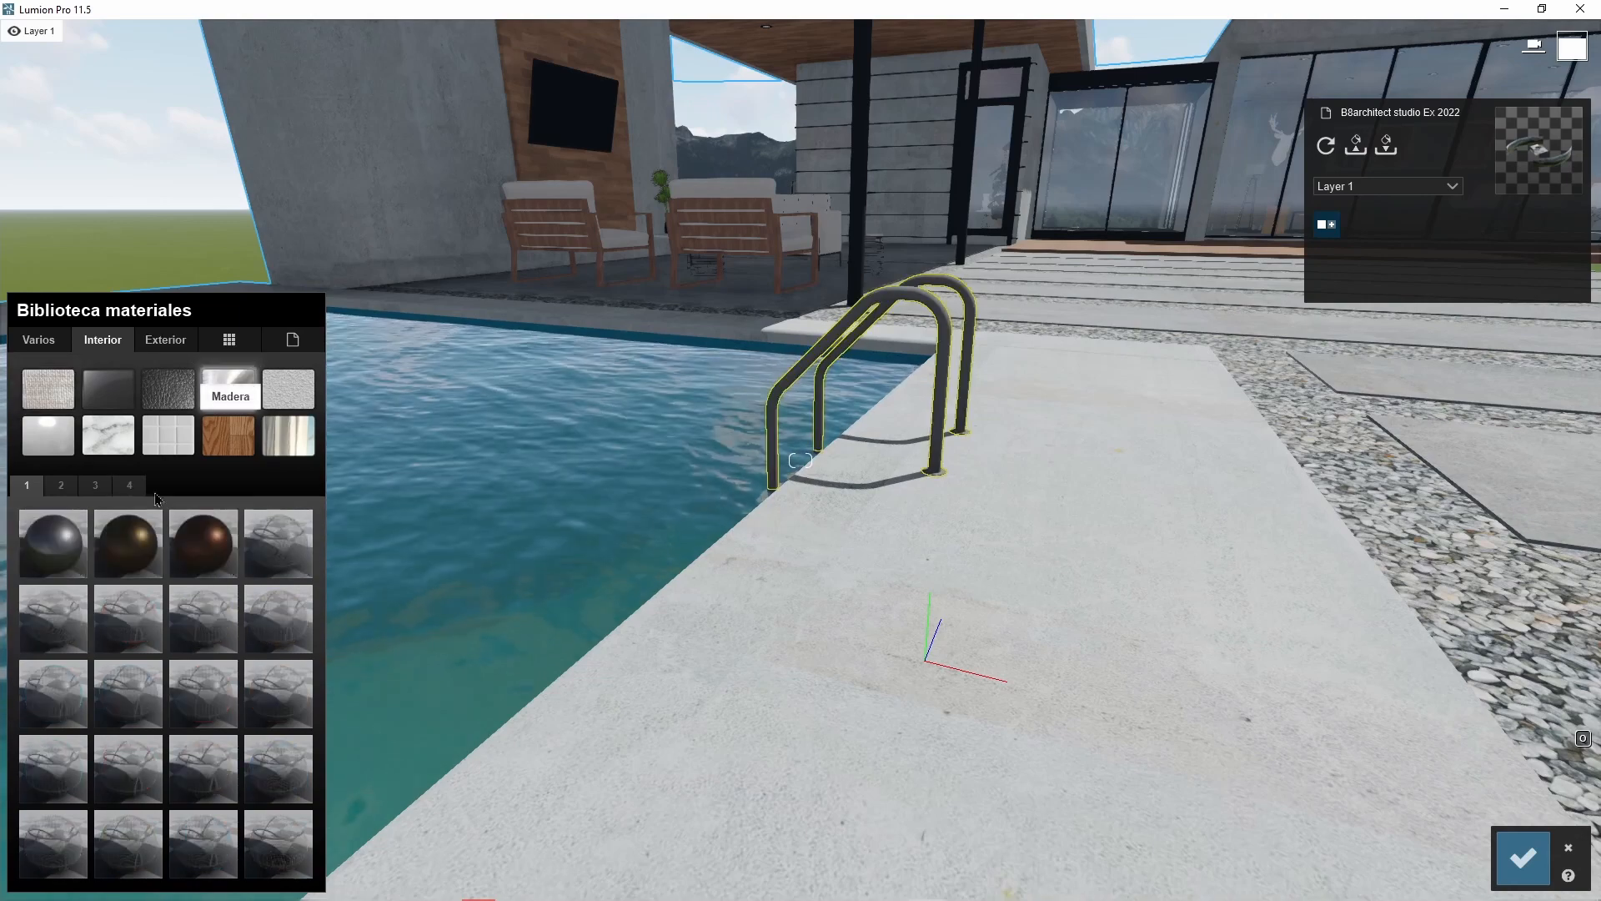
left_click(46, 534)
left_click(58, 486)
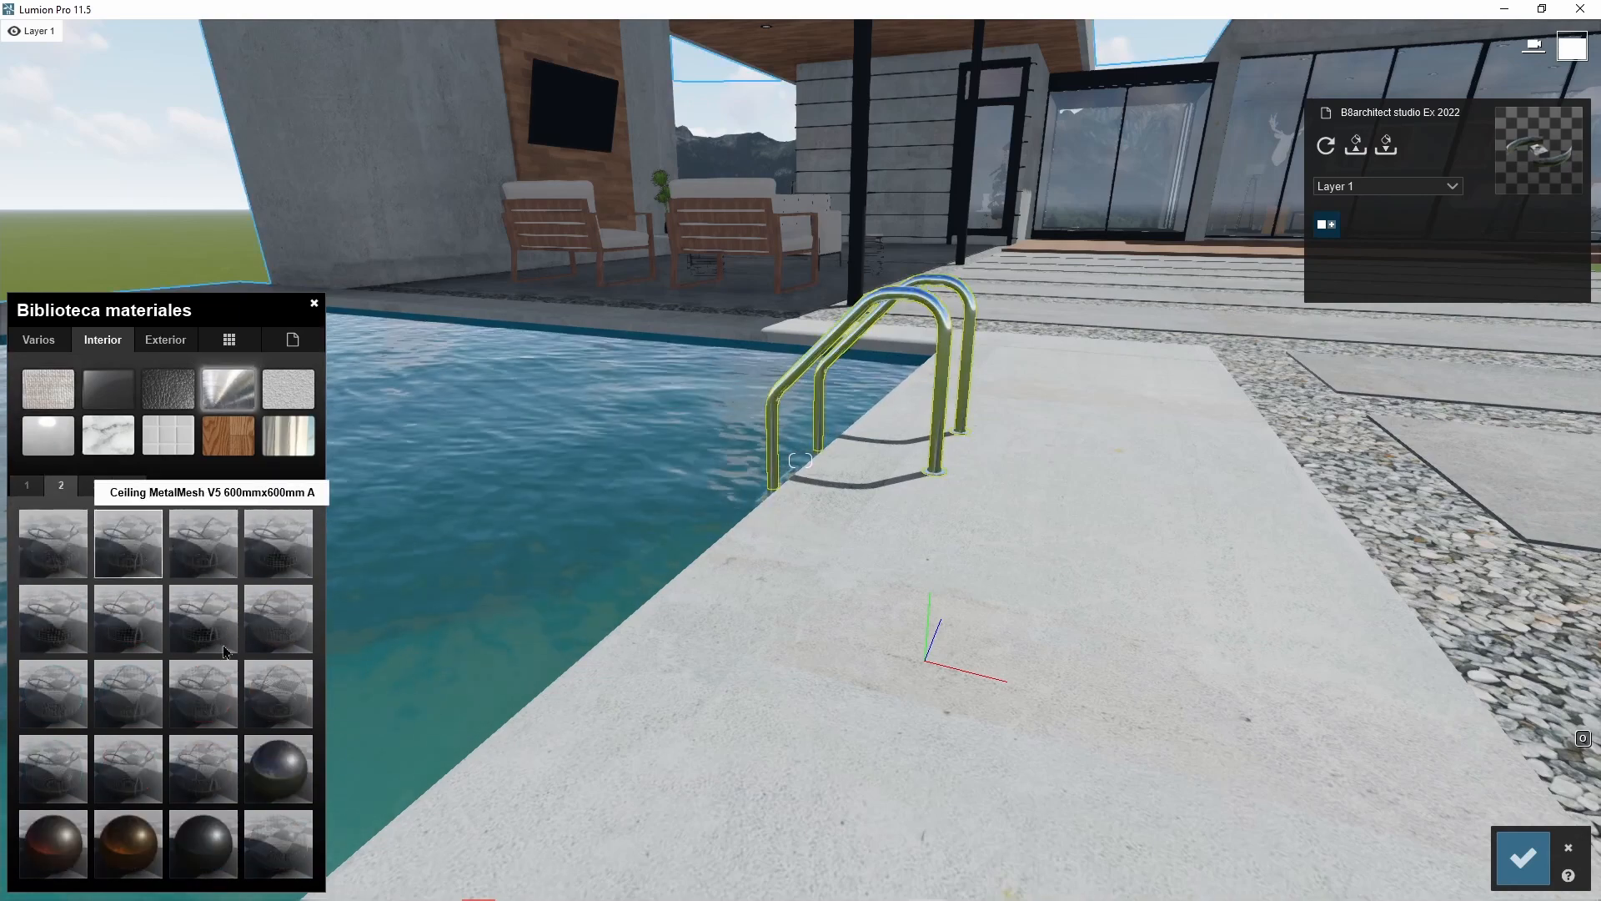
left_click(297, 773)
- Set the custom map scale of the pool ladder's Chrome material to 0.0
key("w")
key("d")
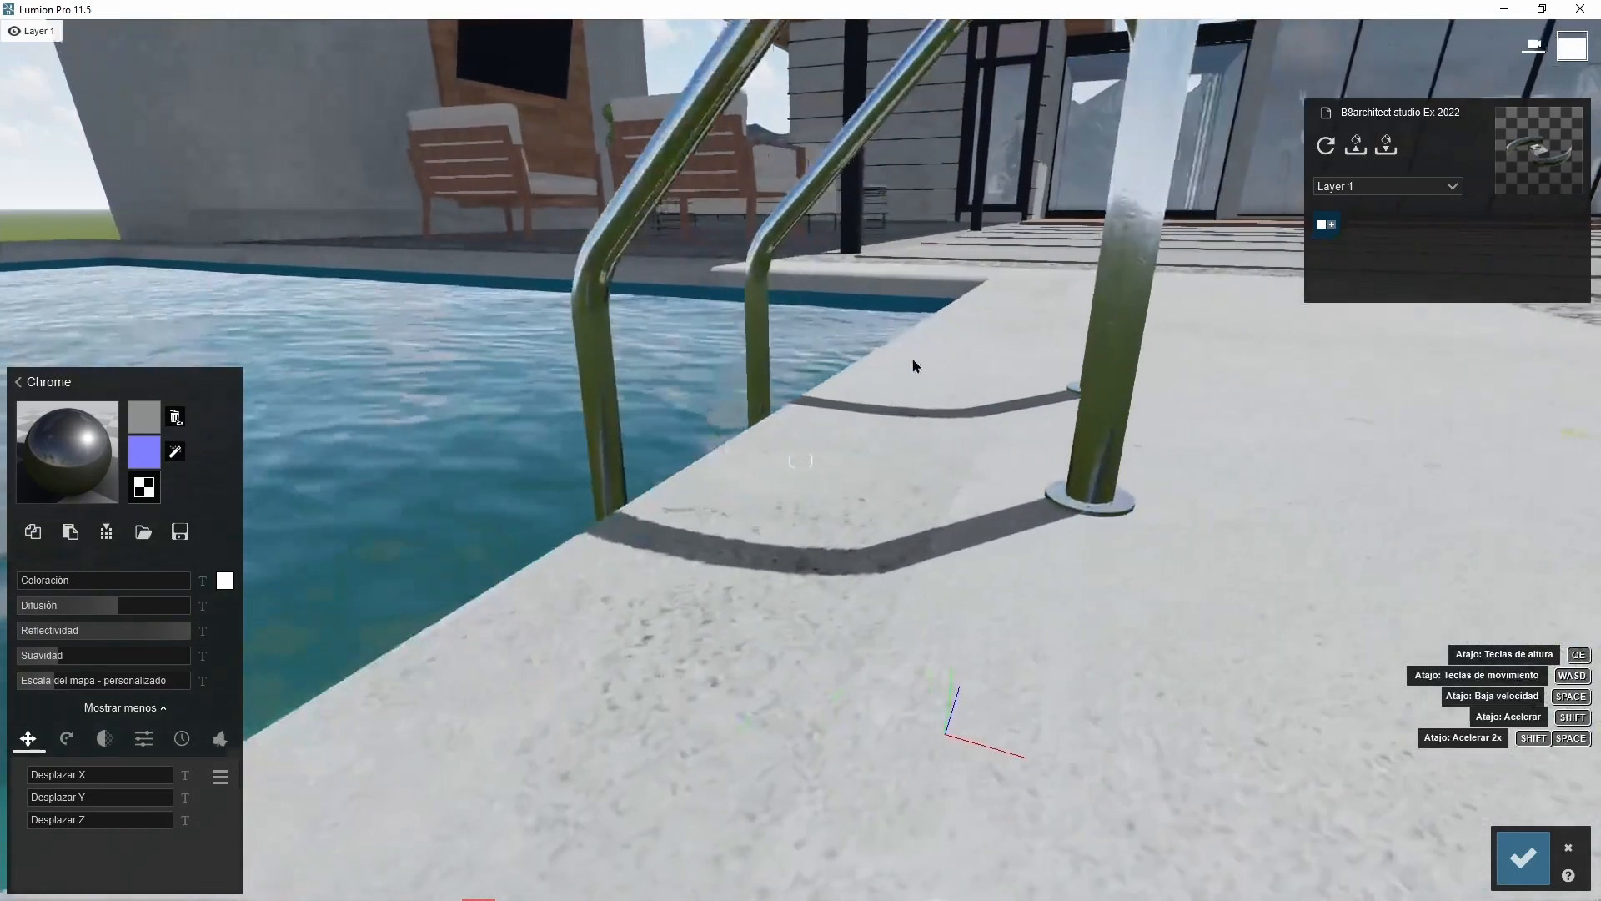
left_click_drag(39, 684, 29, 689)
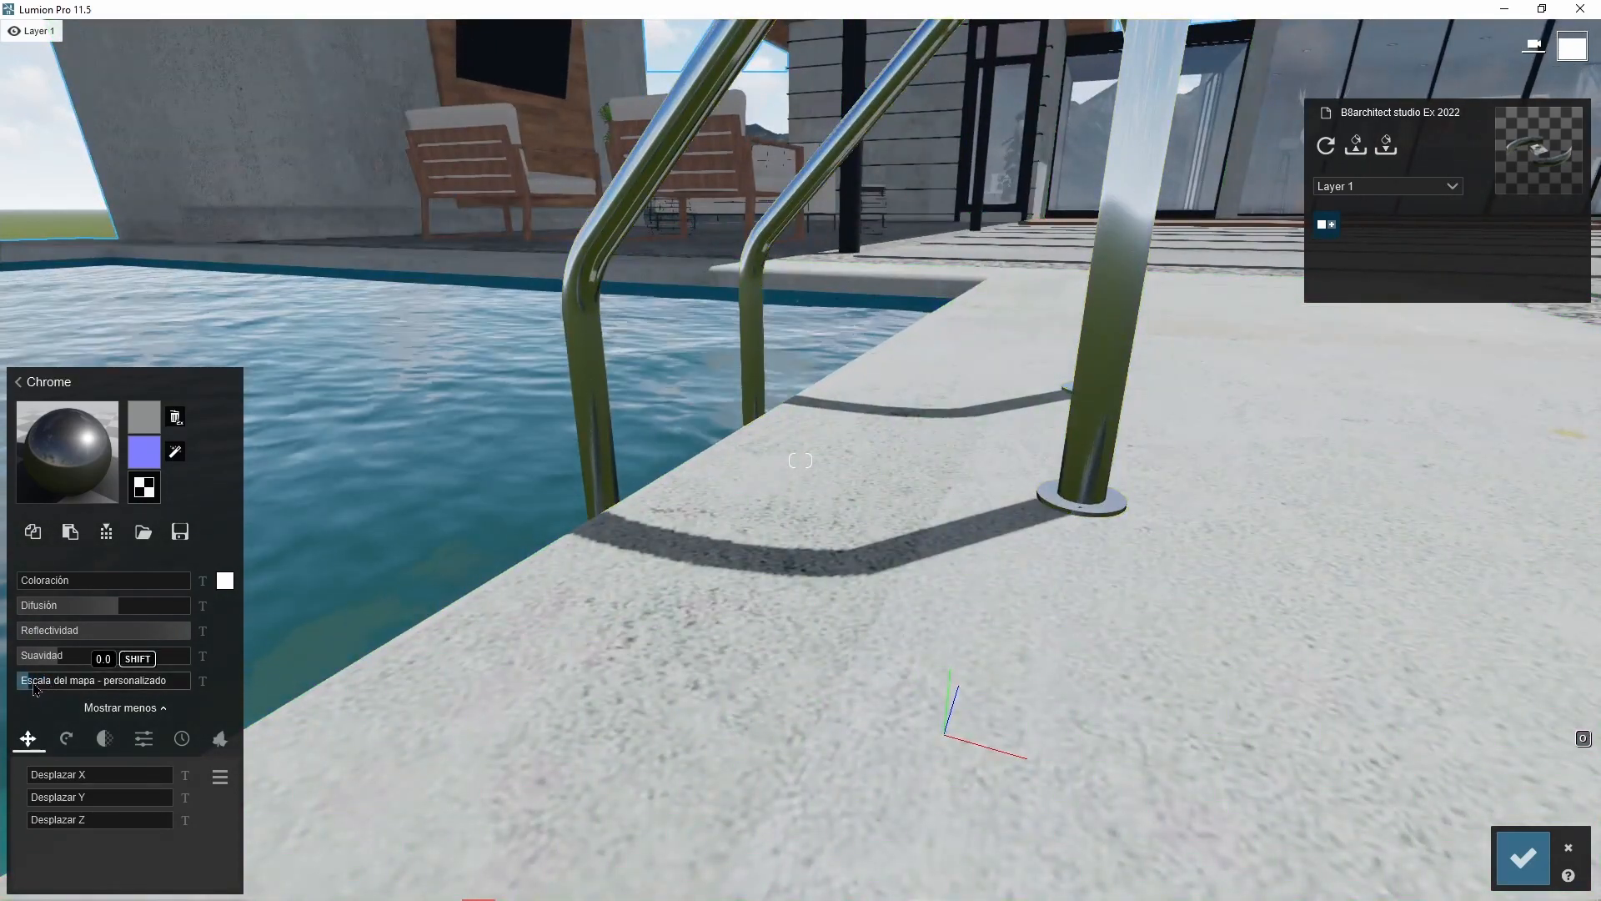
- Apply the Standard material to the sun loungers' cherry wood, with low reflectivity and the wood weathering type
key("q")
key("q")
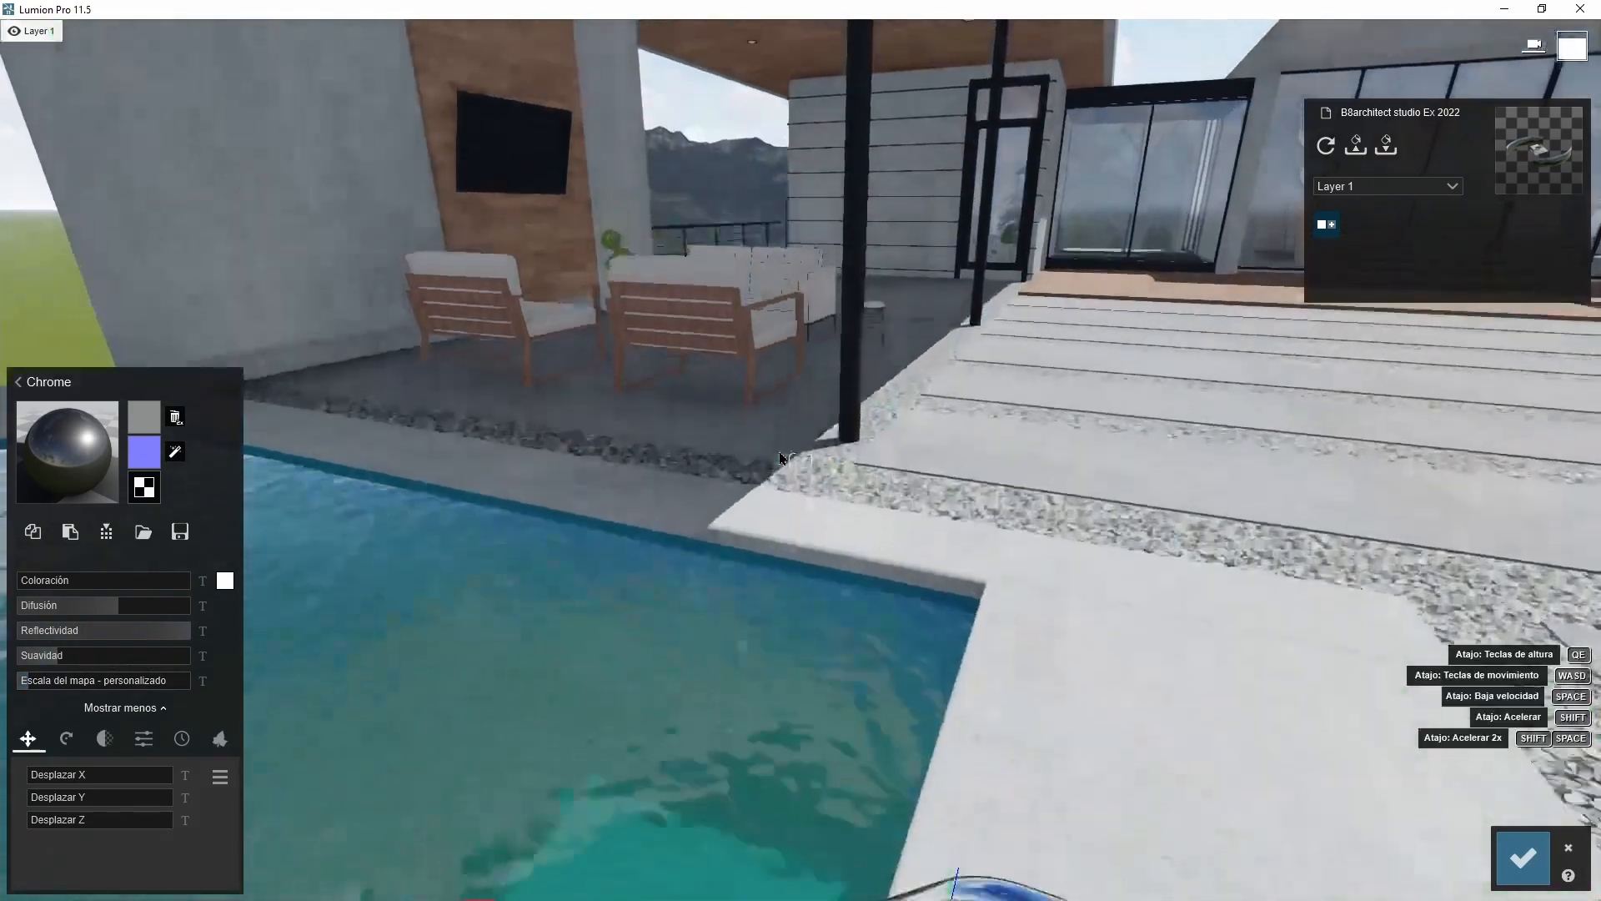
key("d")
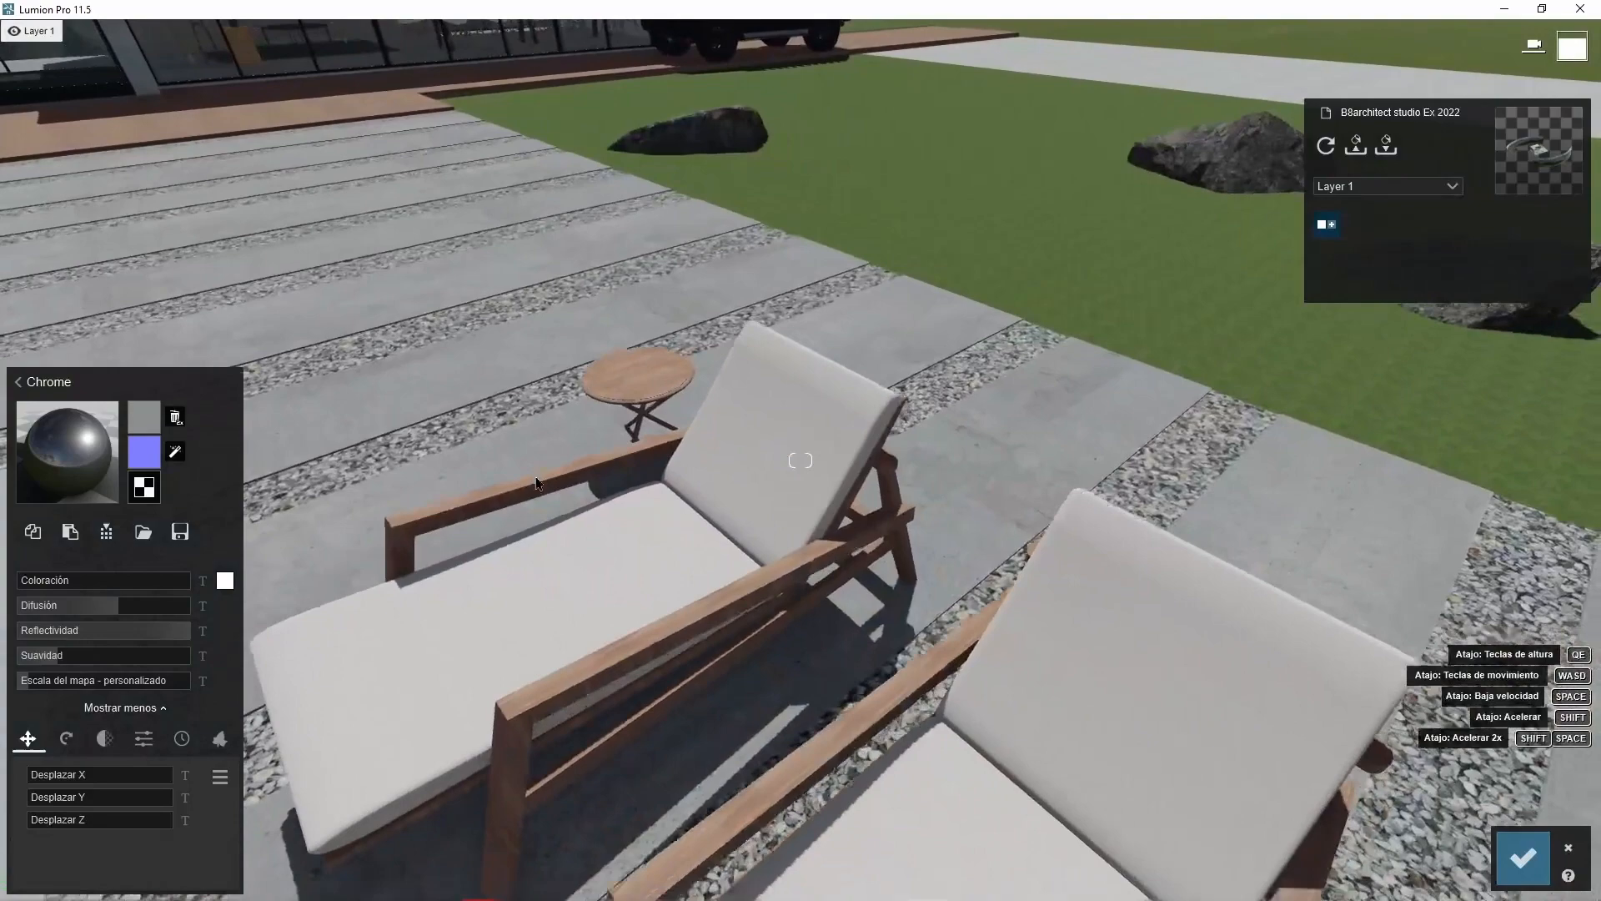
key("d")
key("e")
right_click_drag(537, 484, 837, 399)
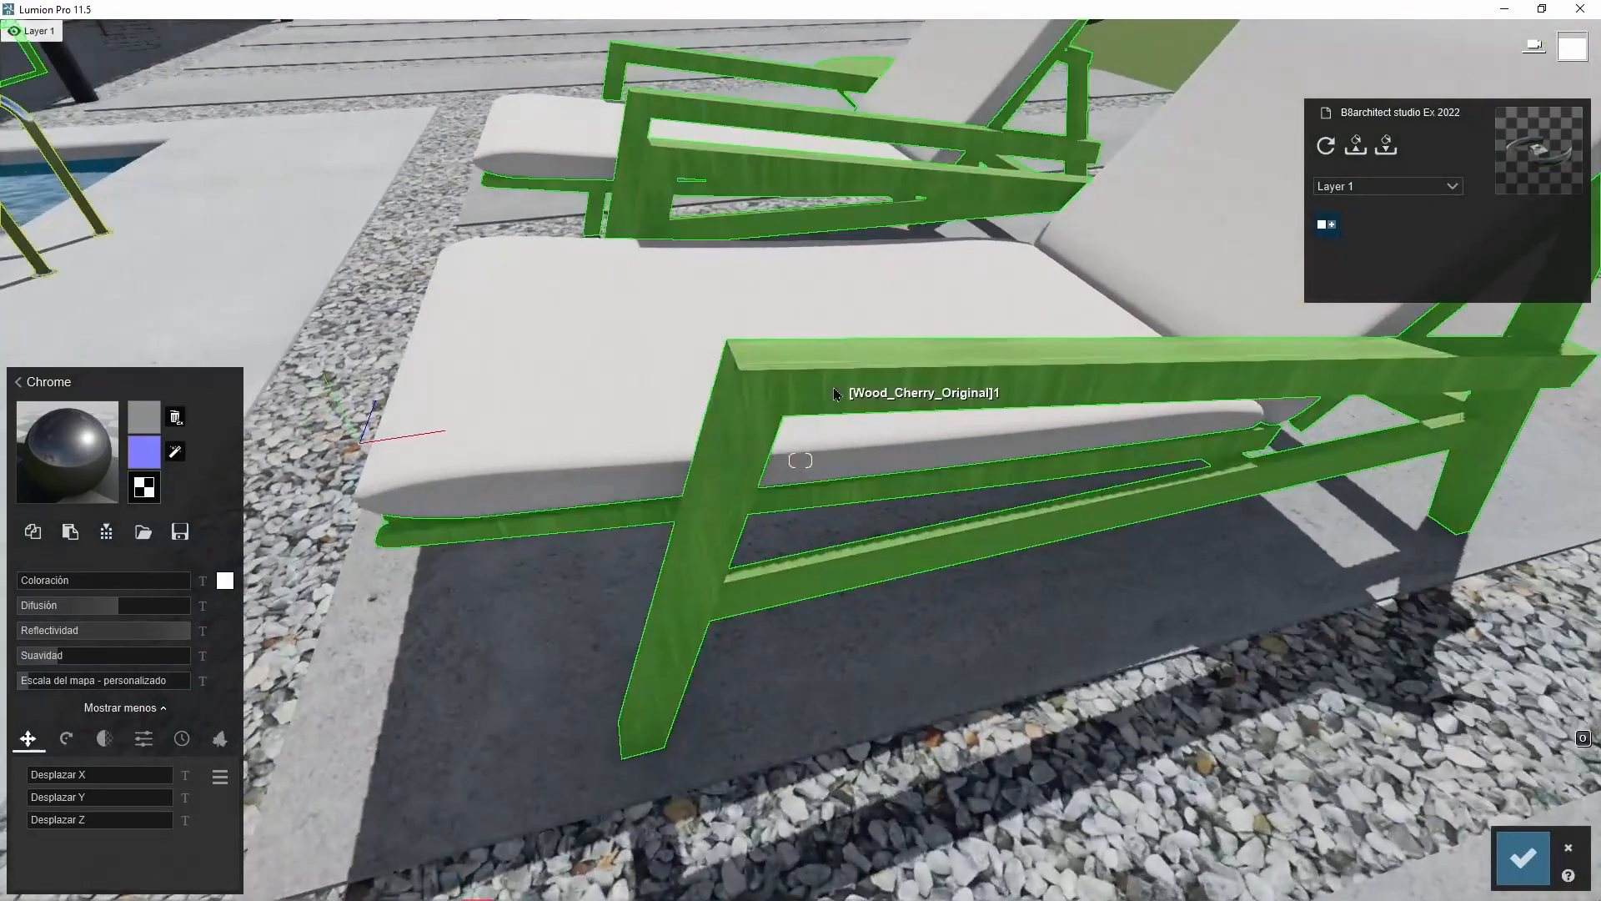
left_click(921, 391)
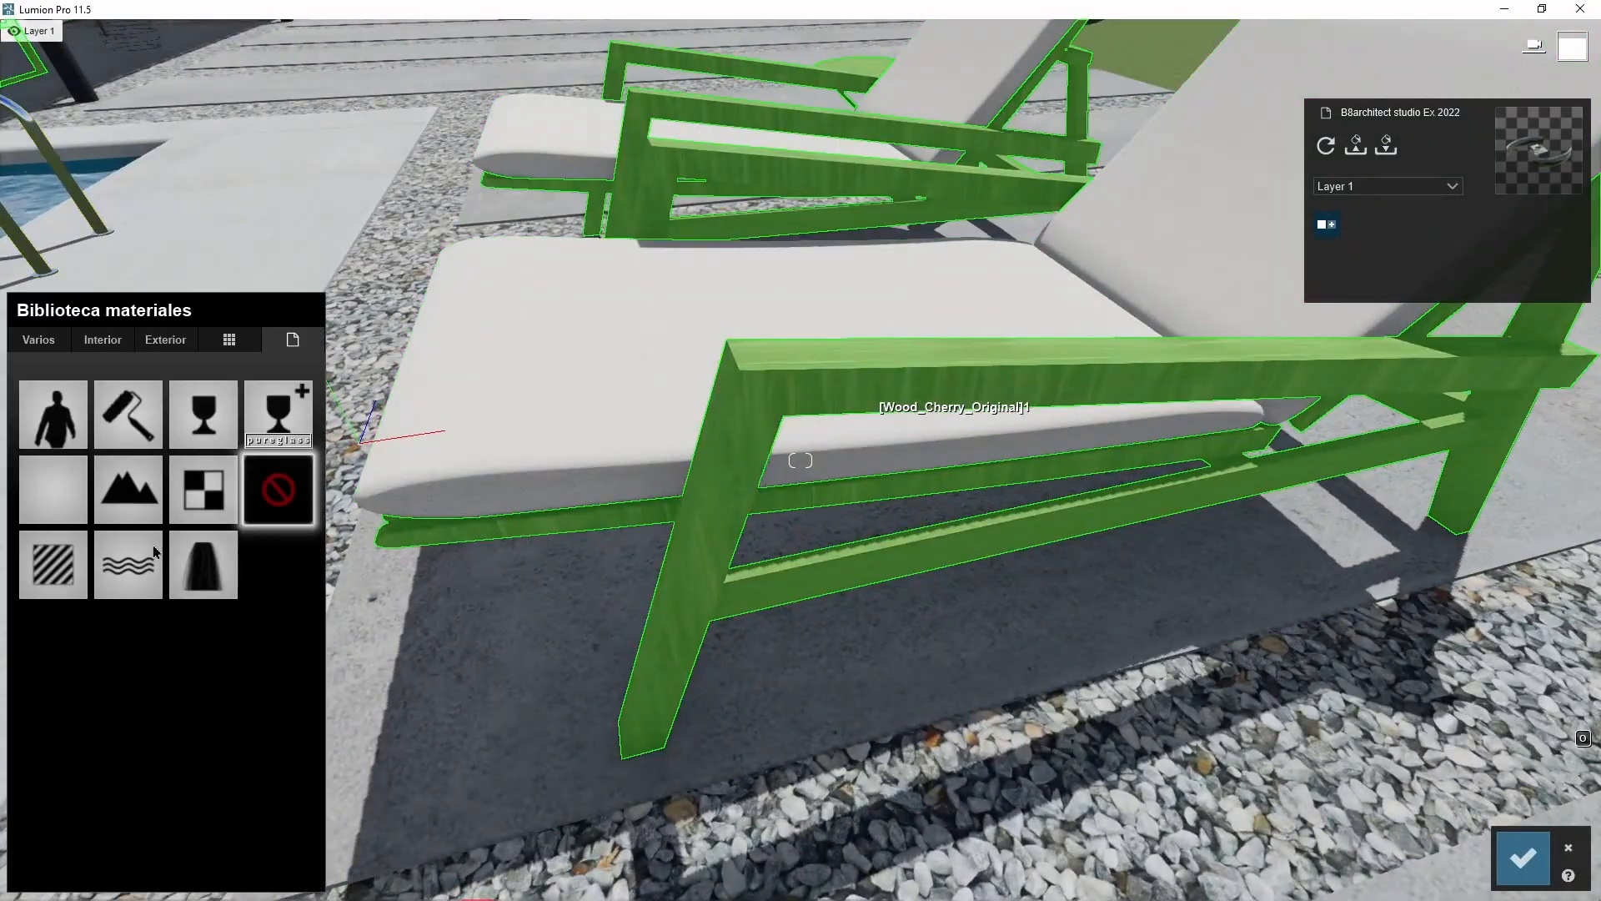
left_click(58, 570)
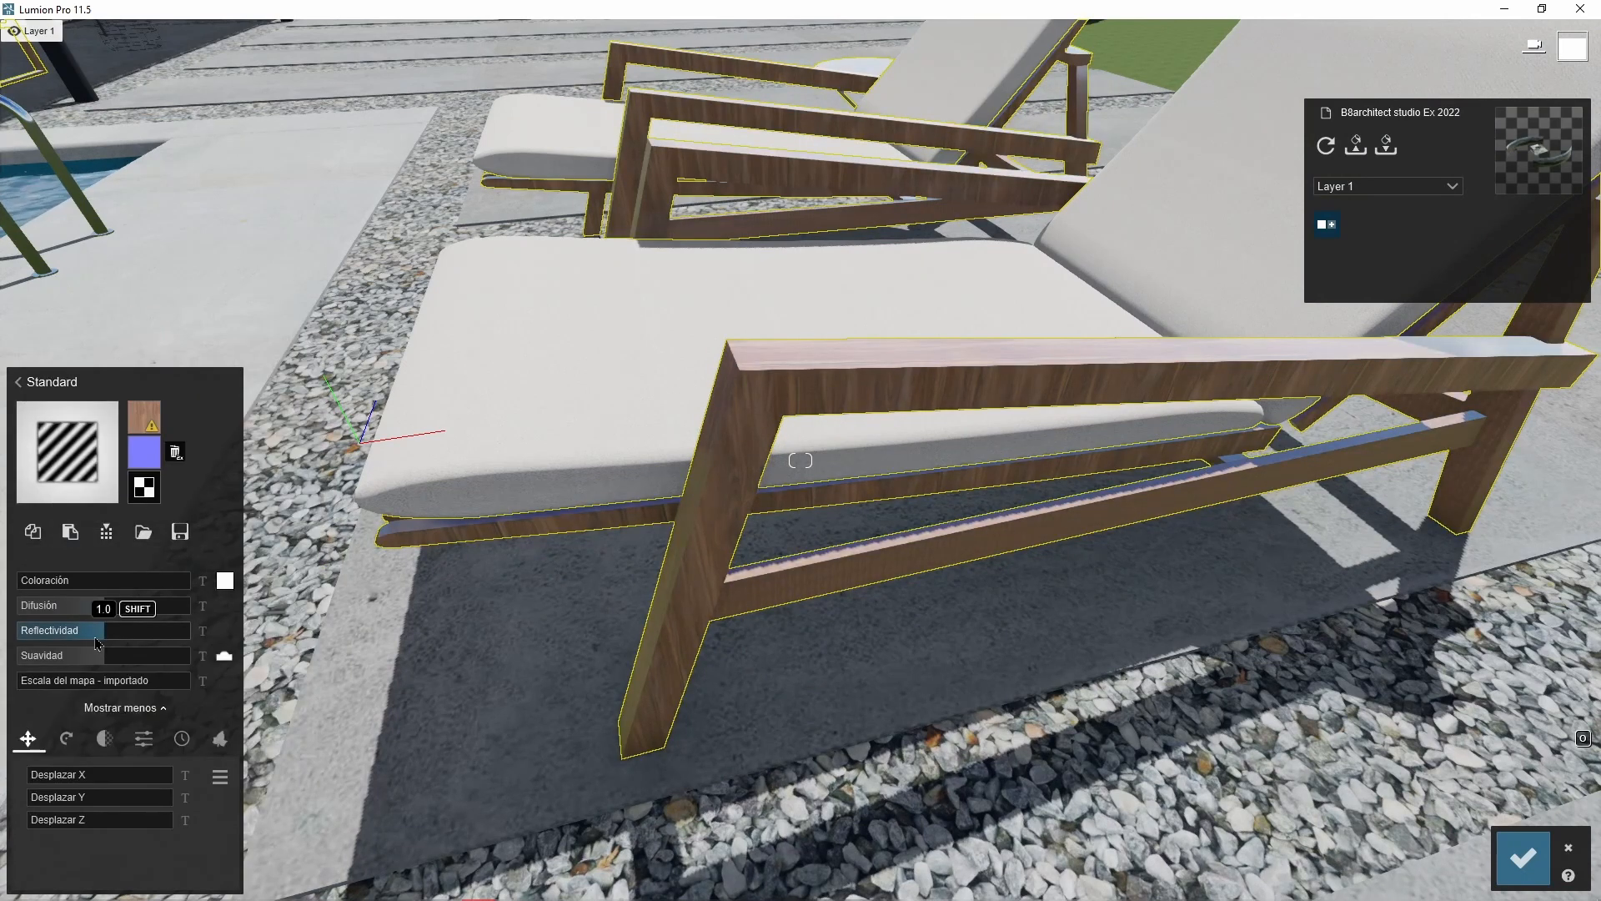
left_click(183, 738)
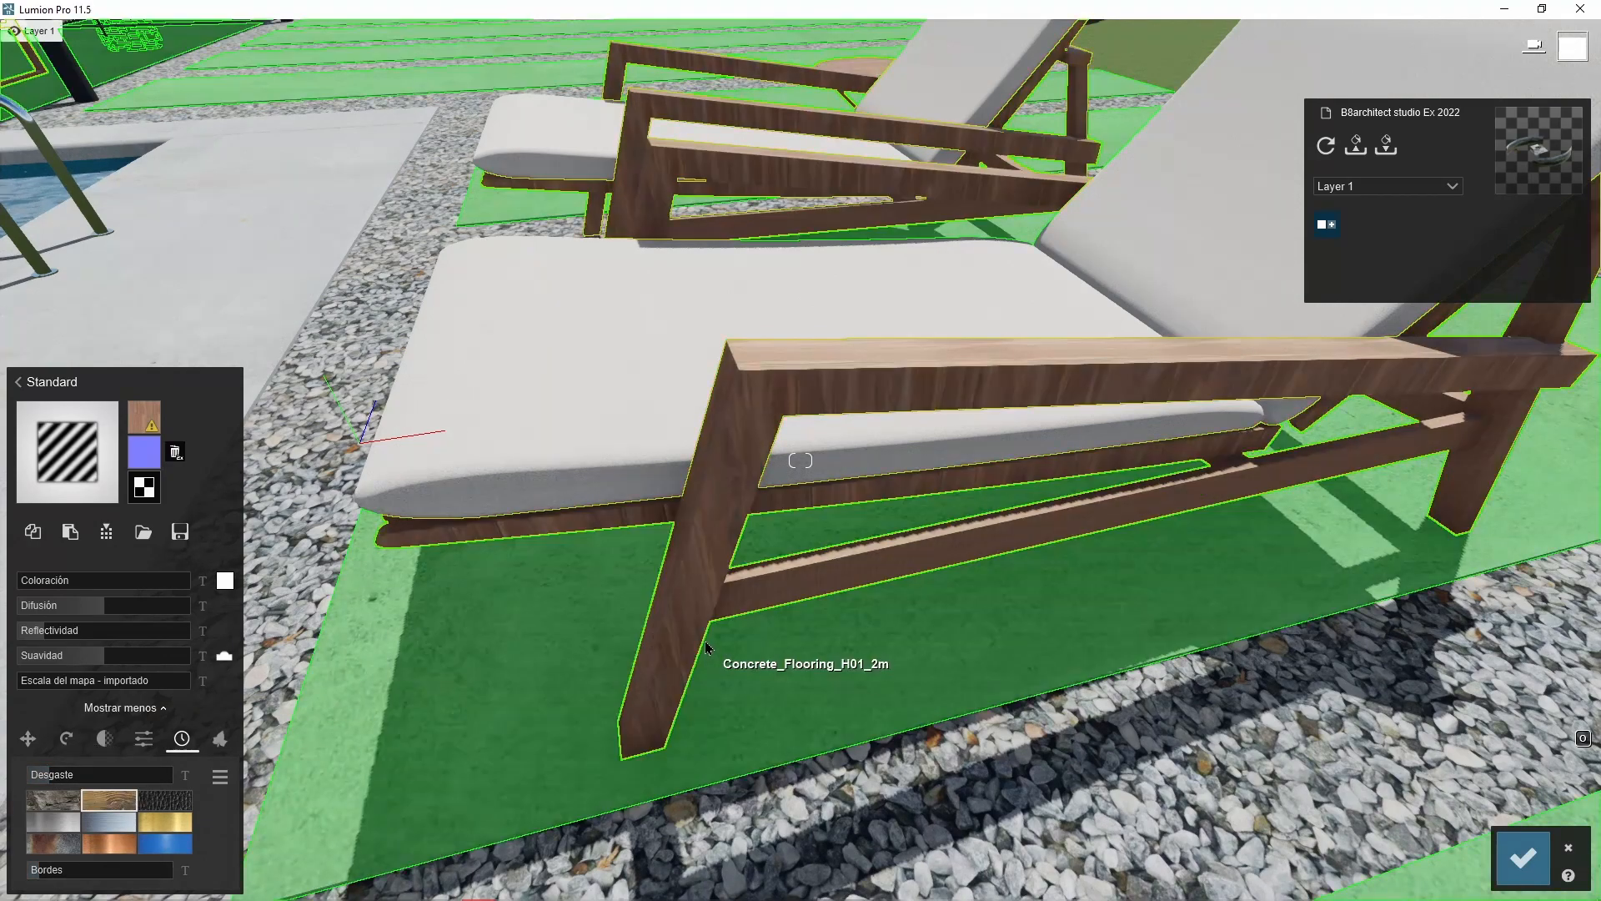
- Examine the sun loungers' wood finish from the side and review its assigned material type and settings
right_click_drag(734, 751, 645, 618)
key("e")
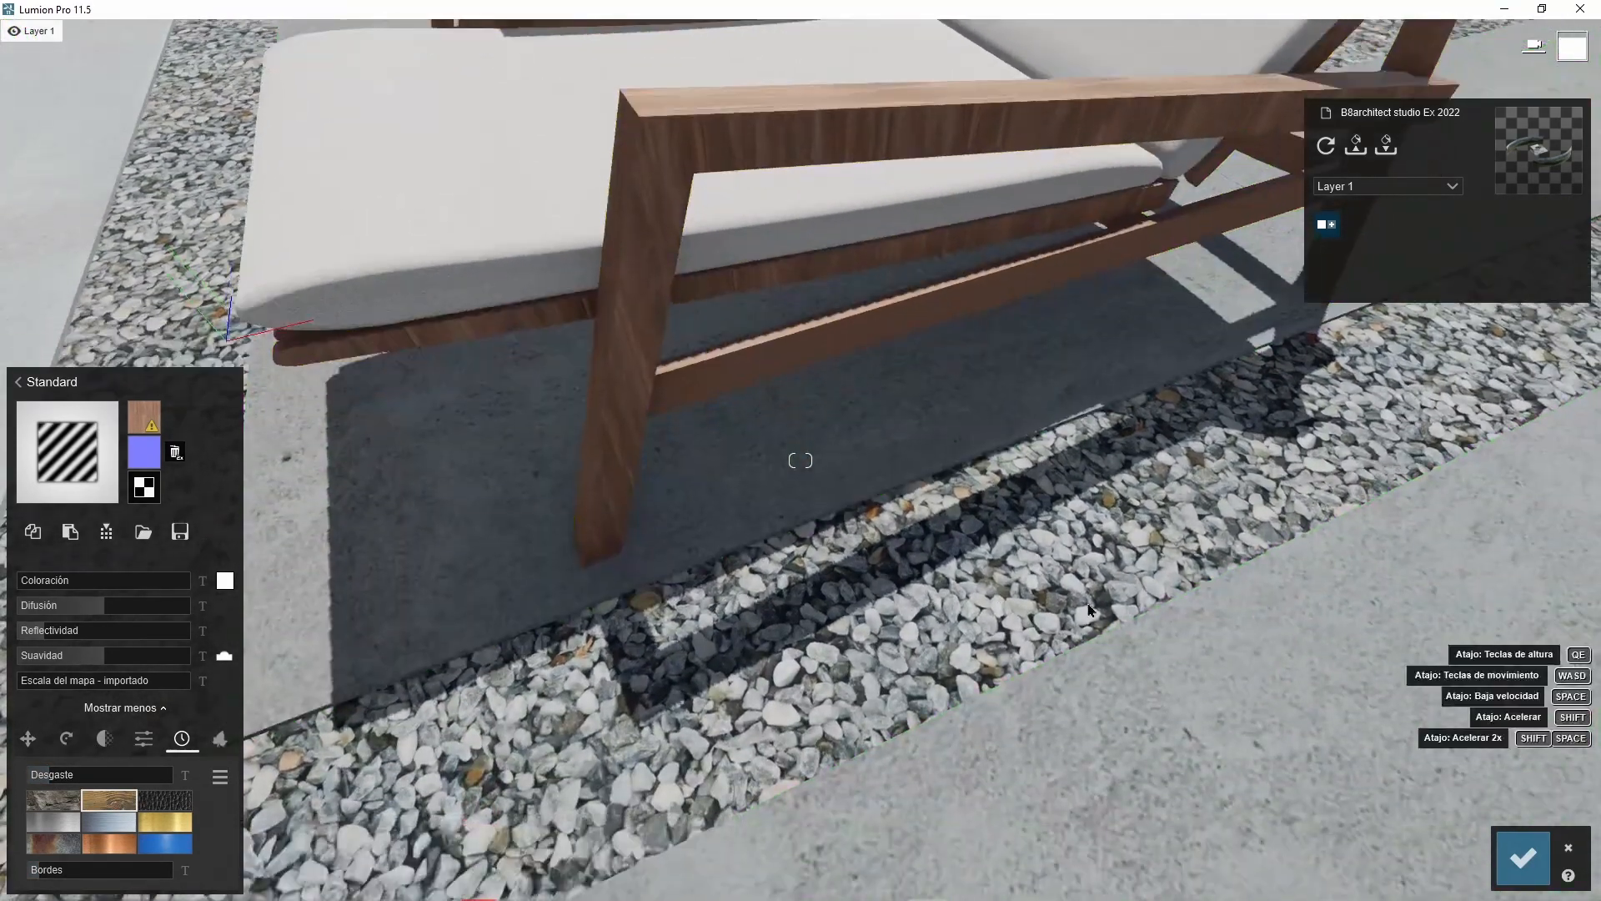
right_click_drag(376, 750, 440, 454)
right_click_drag(802, 444, 1009, 712)
key("d")
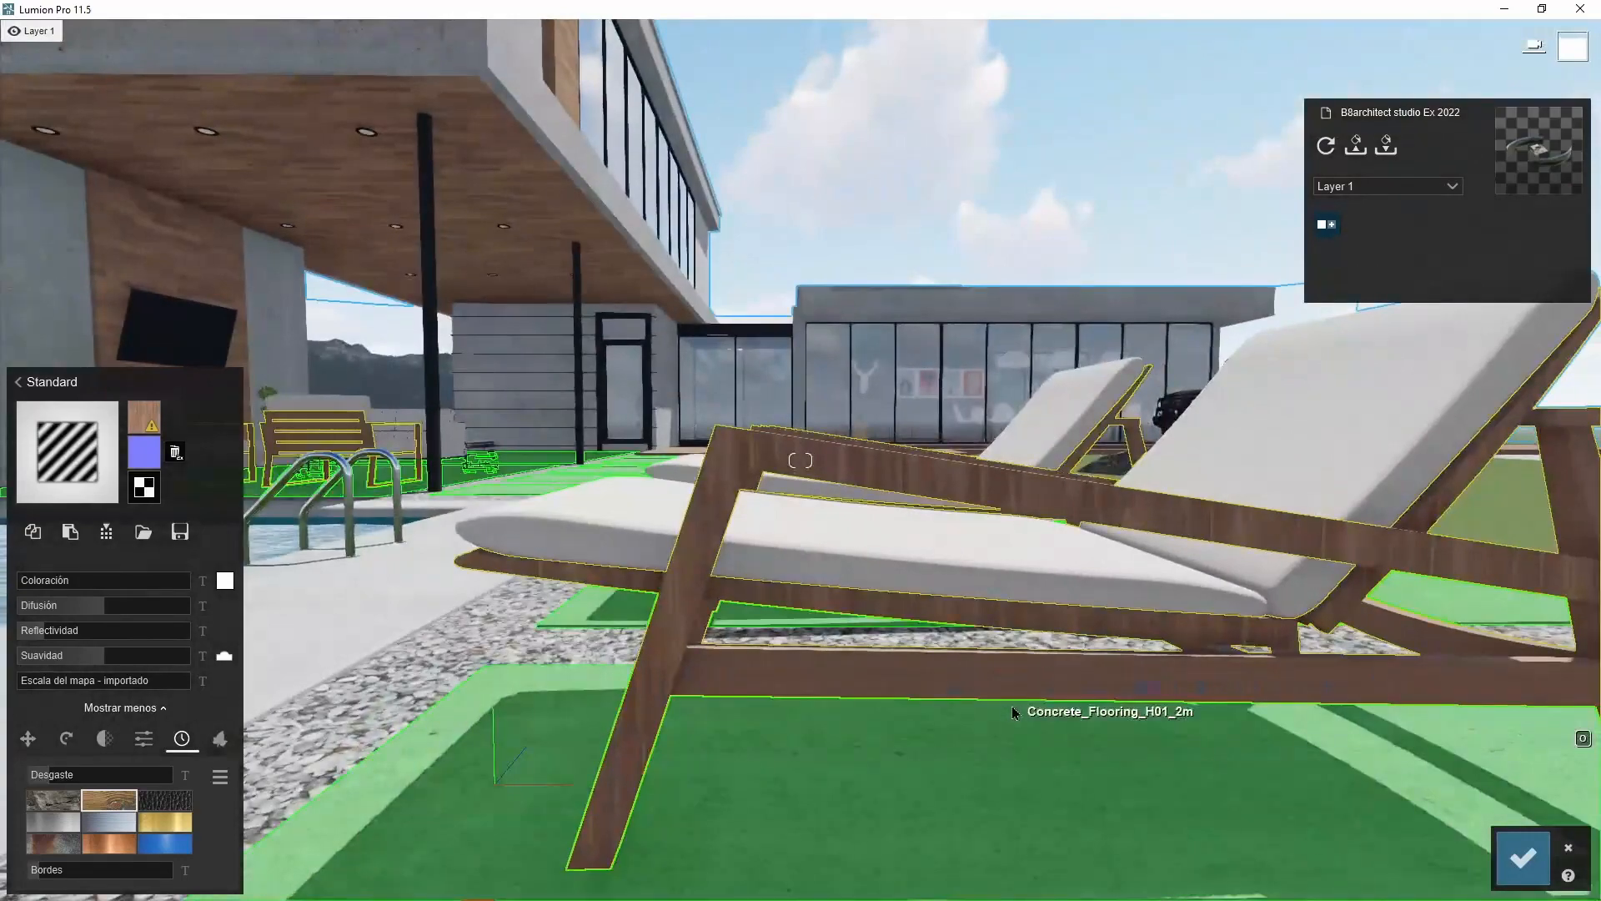
key("d")
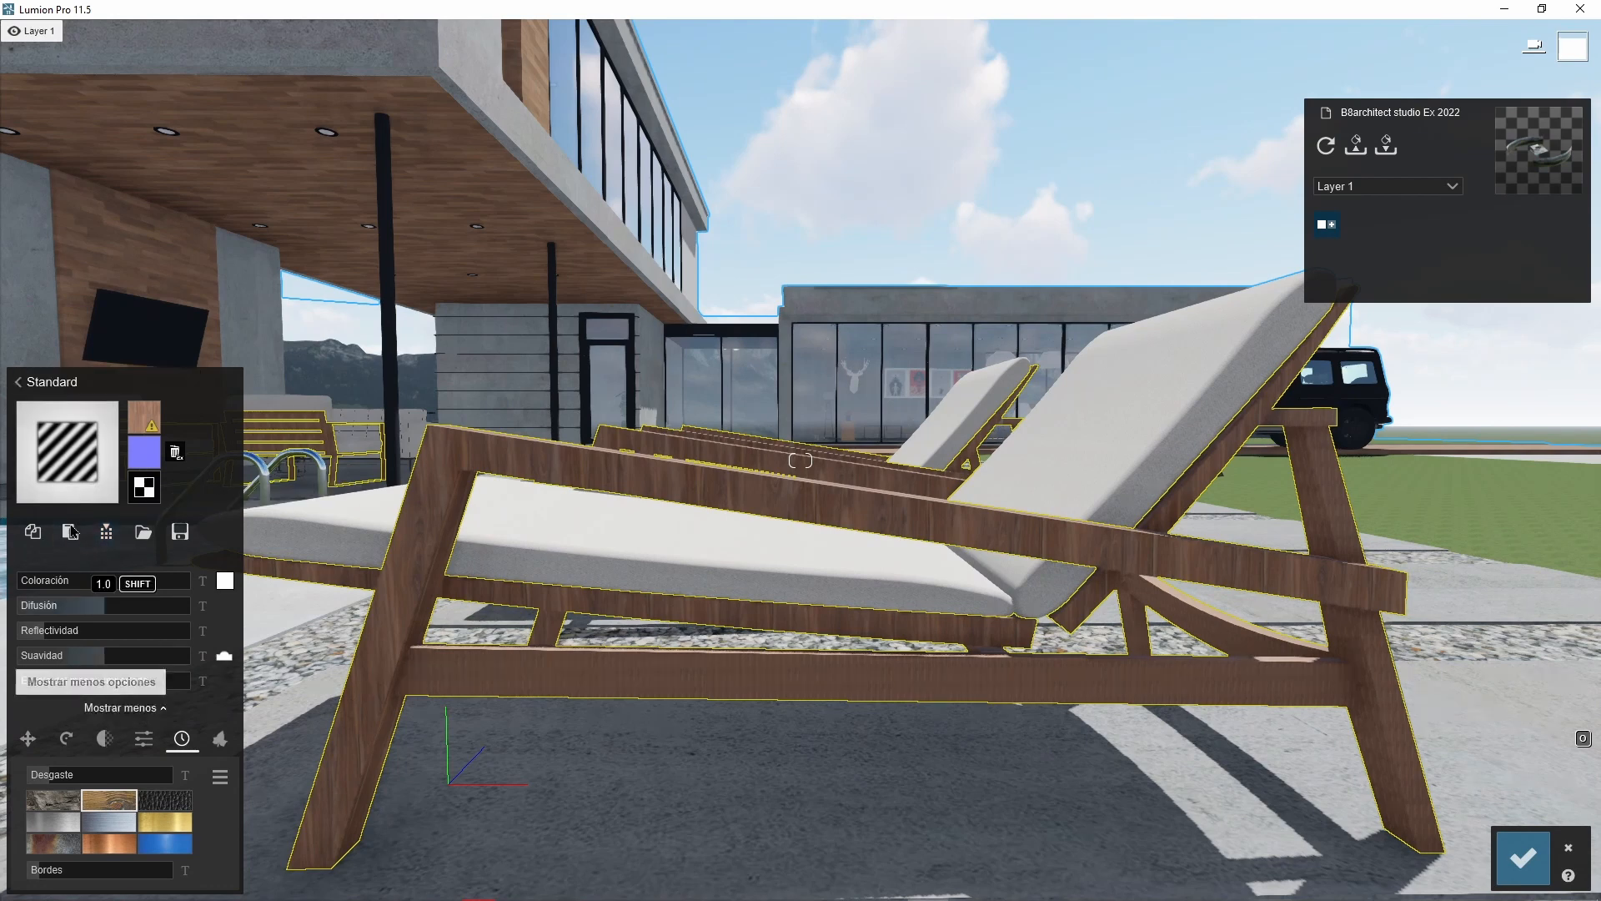
left_click(20, 382)
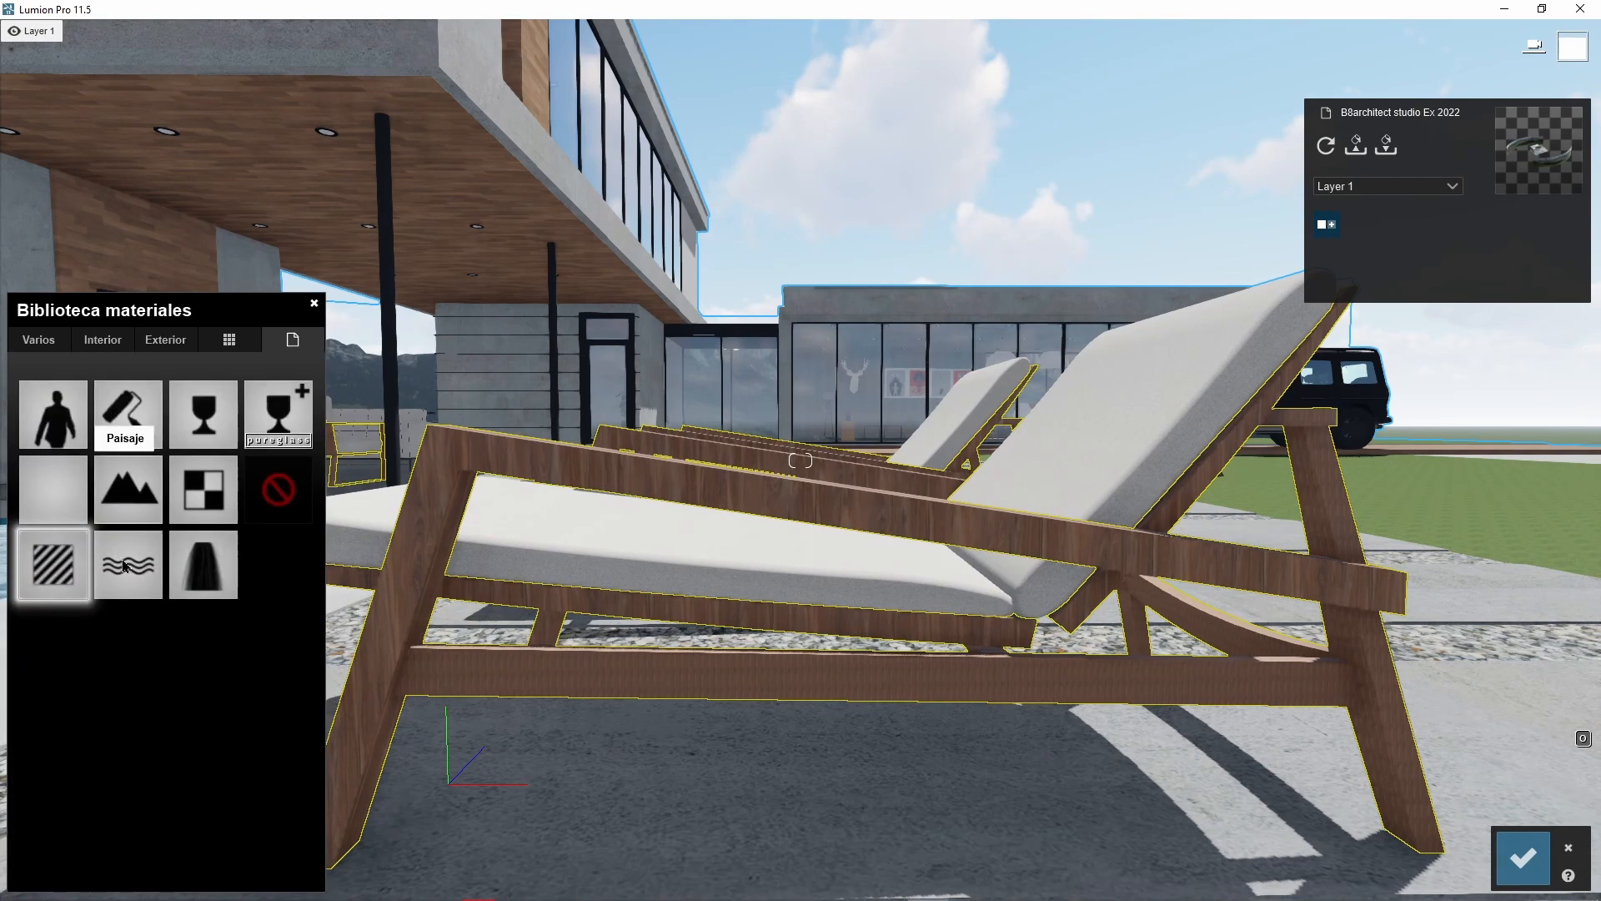
left_click(605, 488)
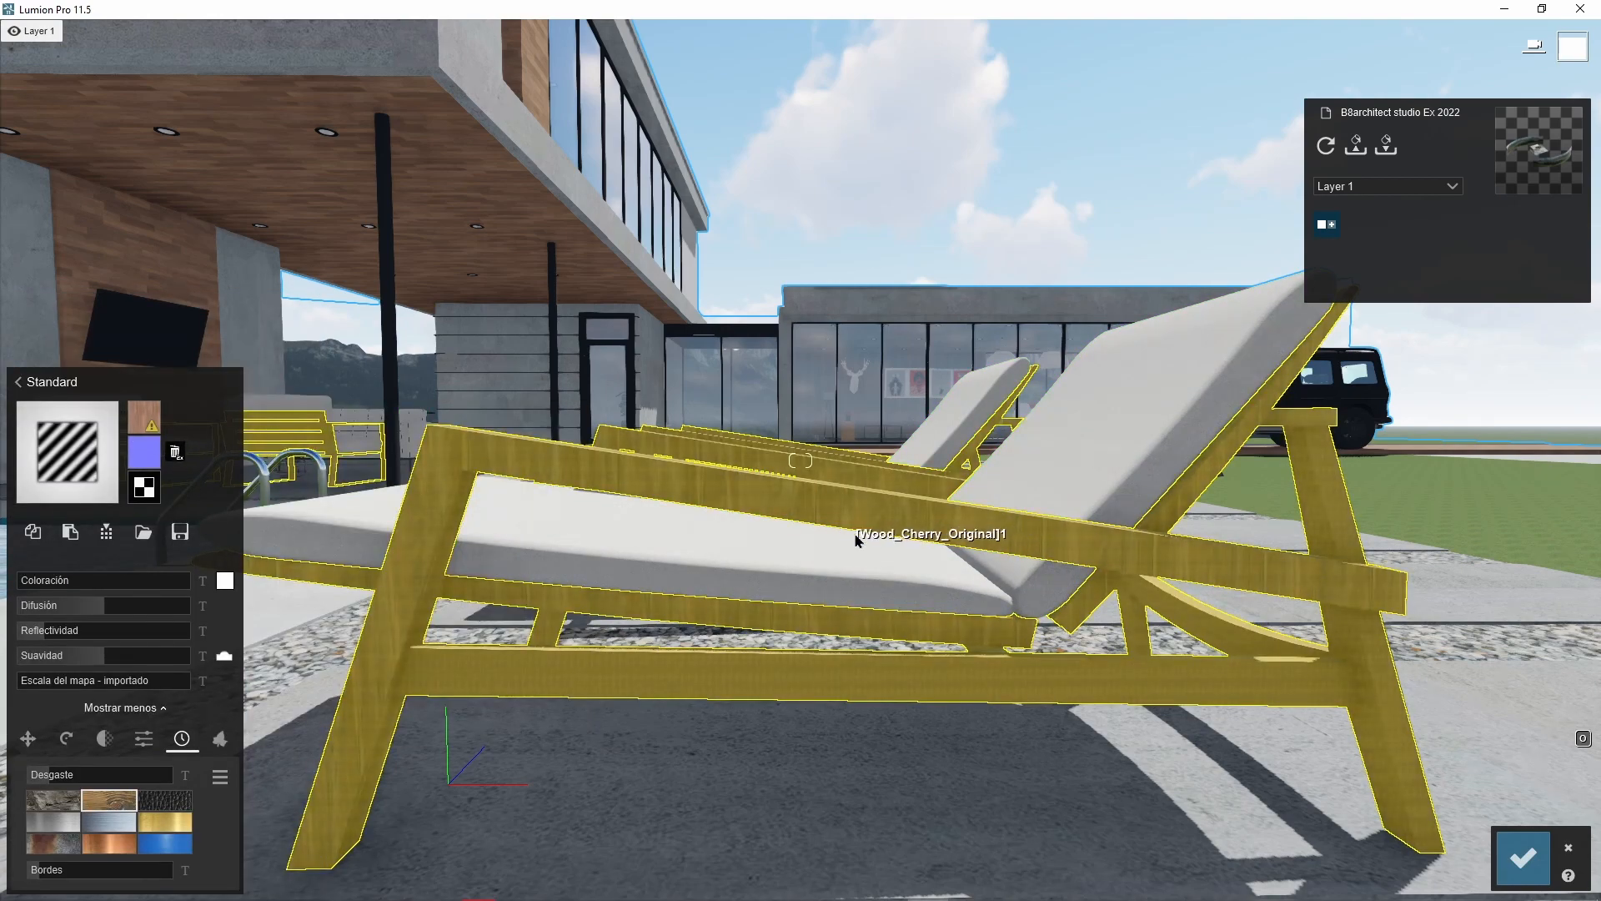
- Apply the Standard material to the terrace's wooden ceiling, with wood weathering and slightly raised edge softening
left_click(421, 167)
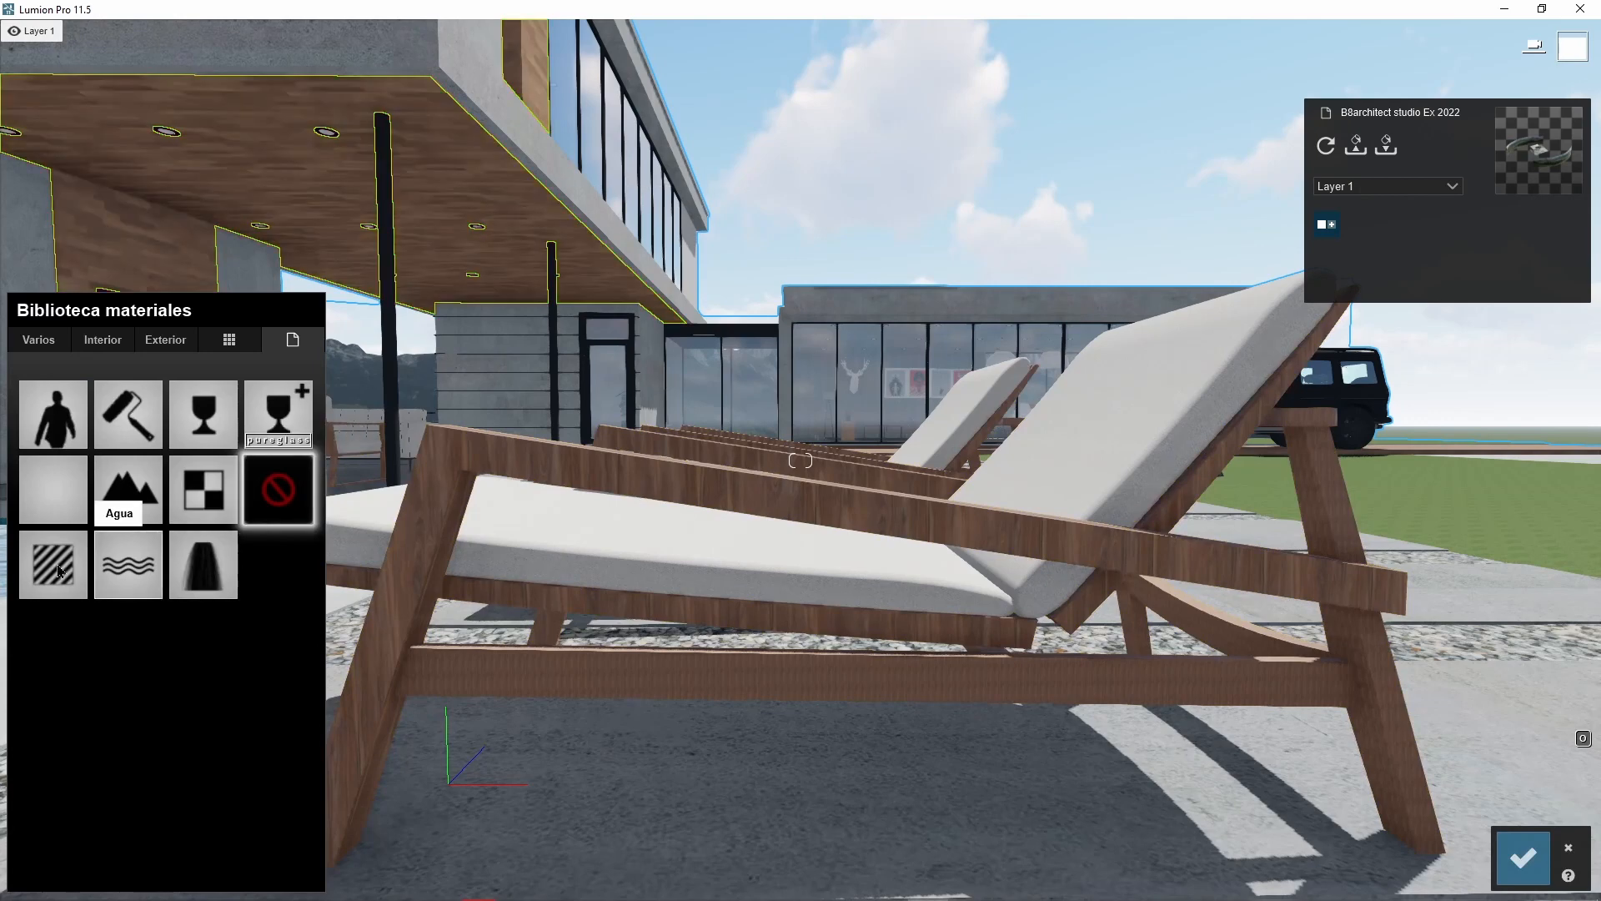
left_click(28, 568)
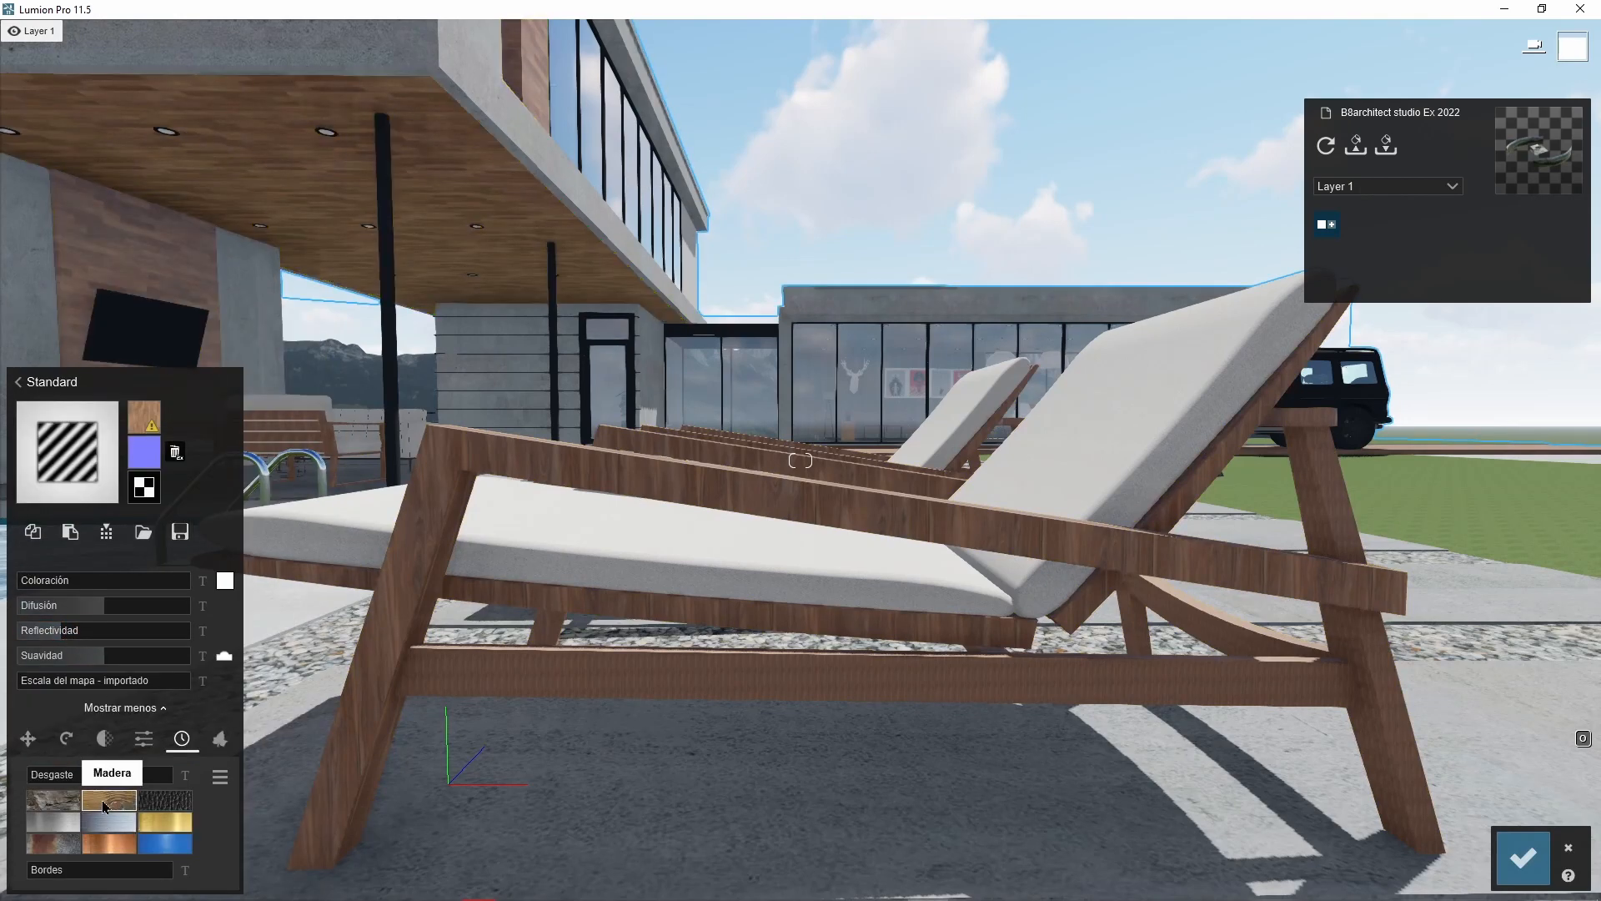
left_click_drag(34, 876, 44, 876)
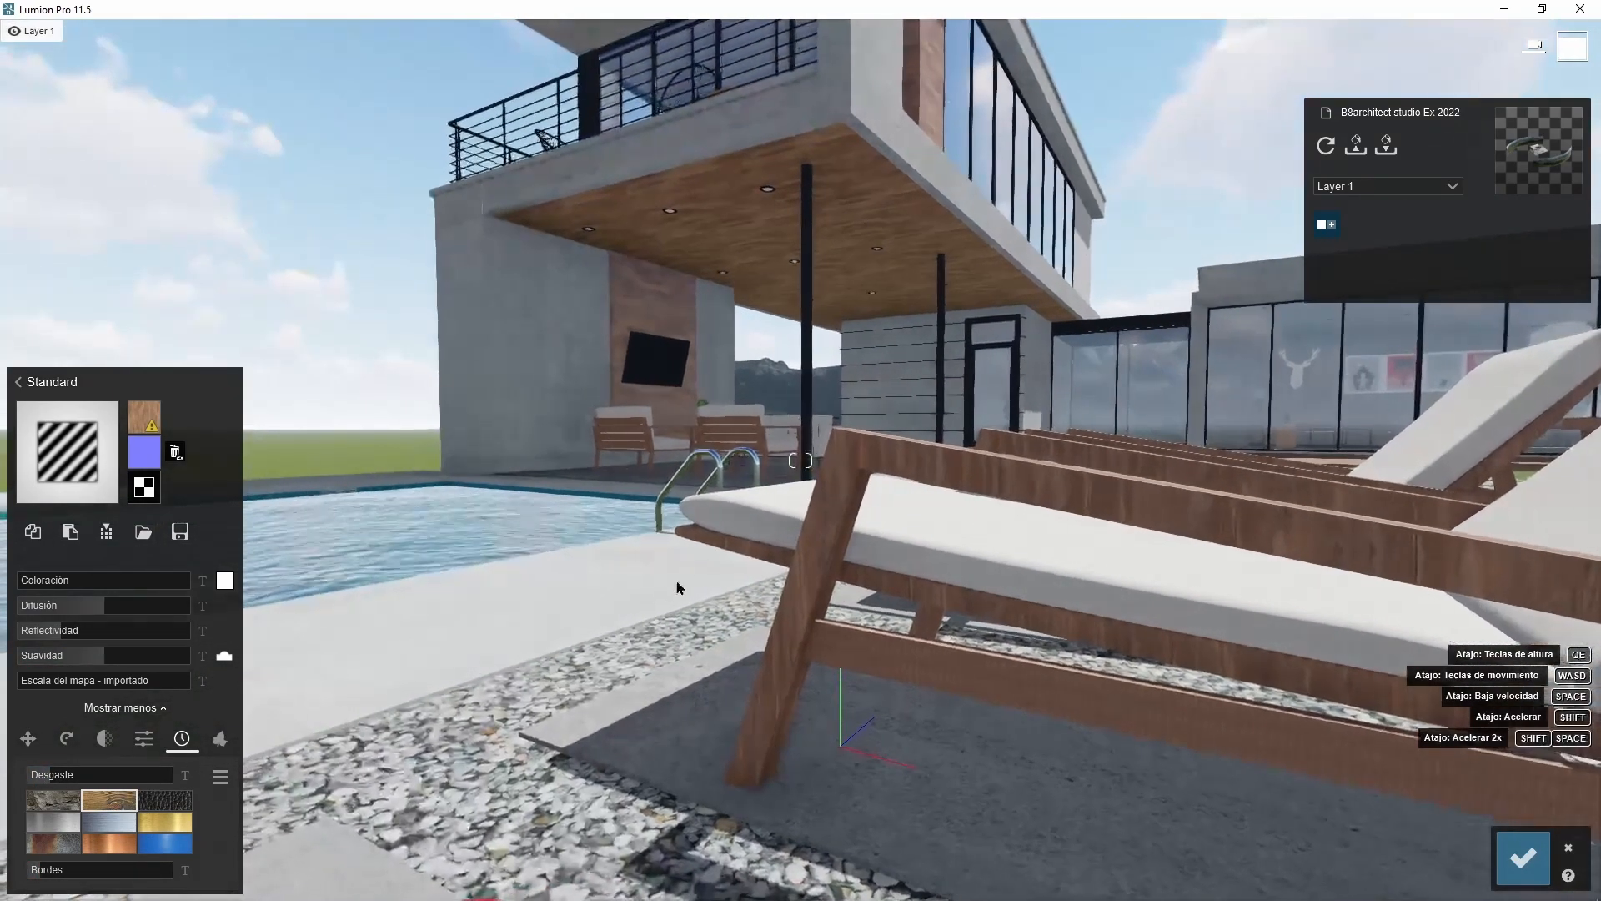
- Save the material edits and open the lighting library's spotlights, with the upper balcony's ceiling in view
right_click_drag(716, 724, 691, 631)
key("w")
key("s")
left_click_drag(691, 631, 677, 619)
right_click_drag(677, 619, 594, 533)
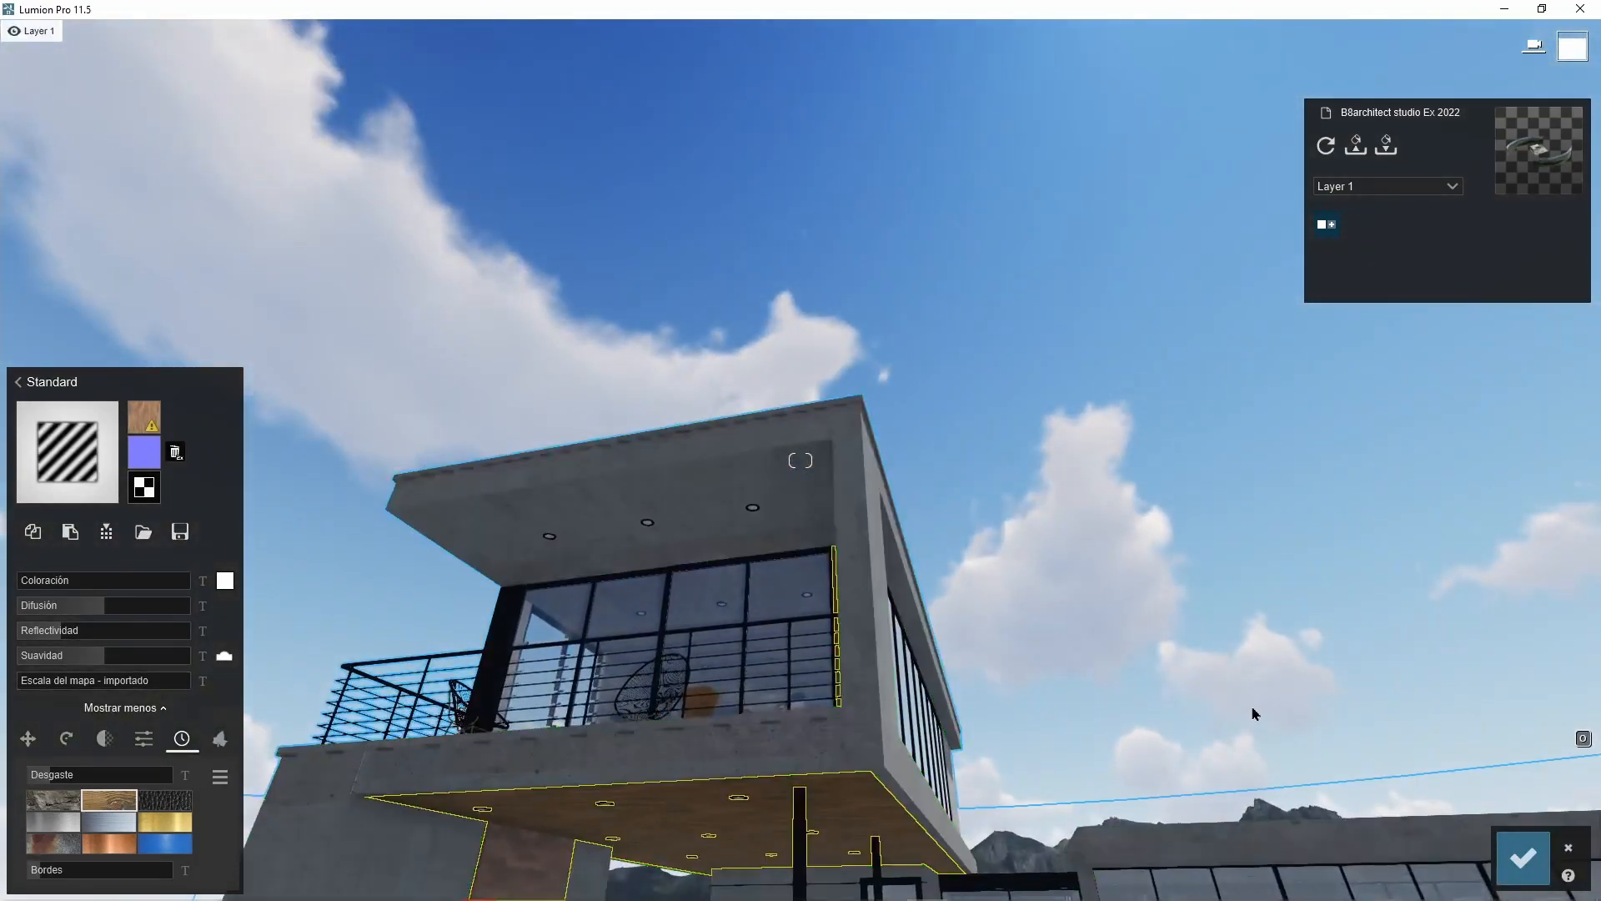
left_click(1525, 859)
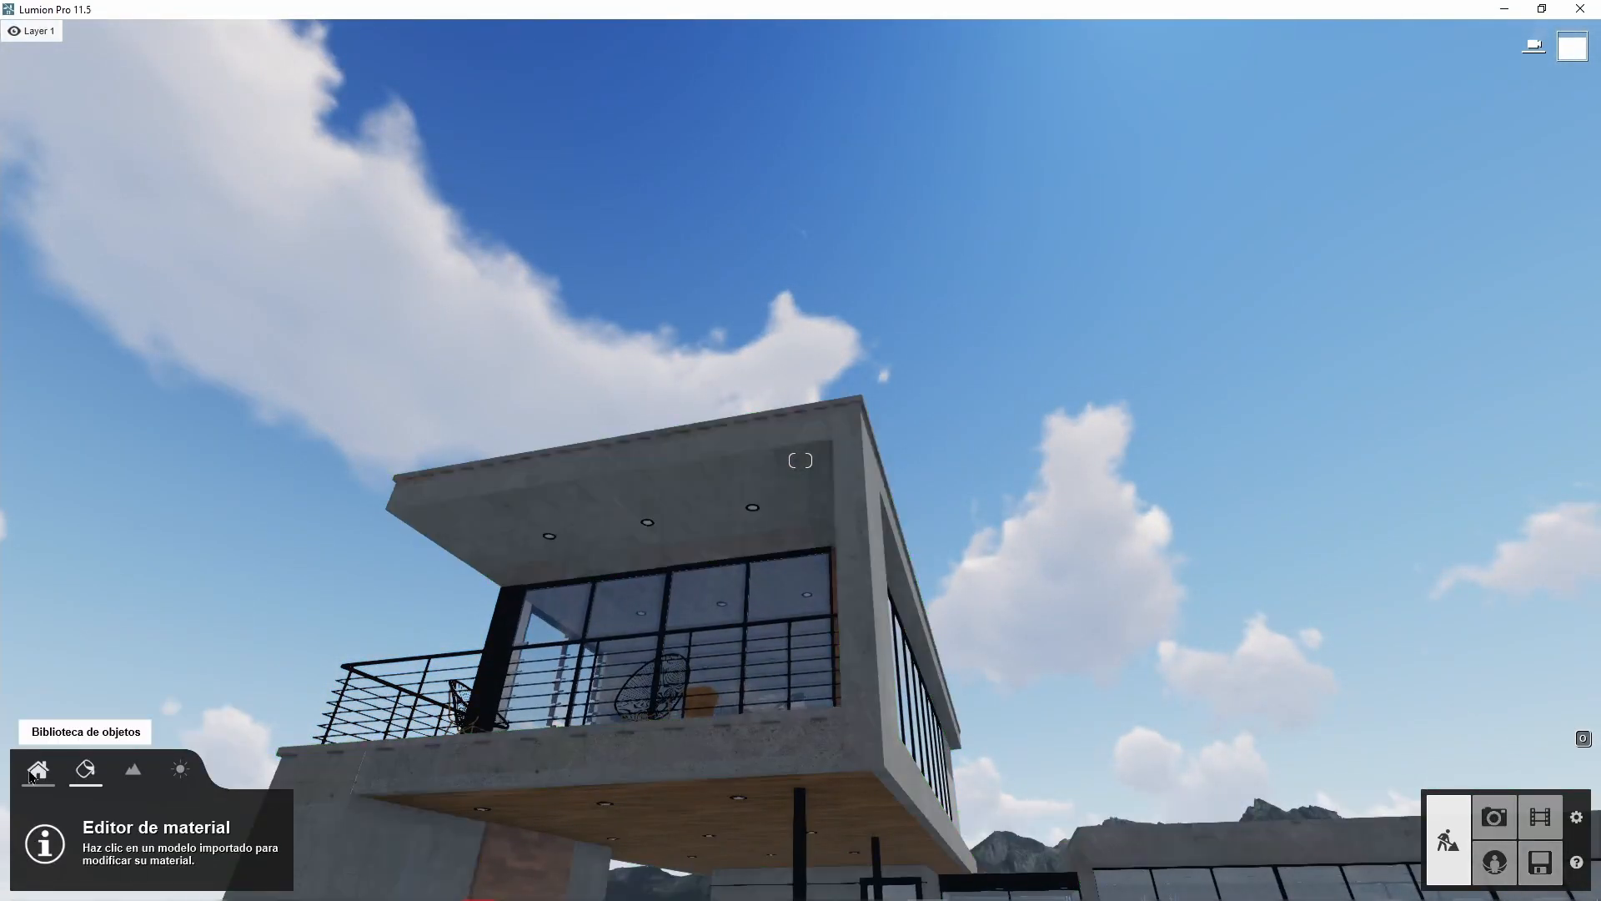
left_click(33, 773)
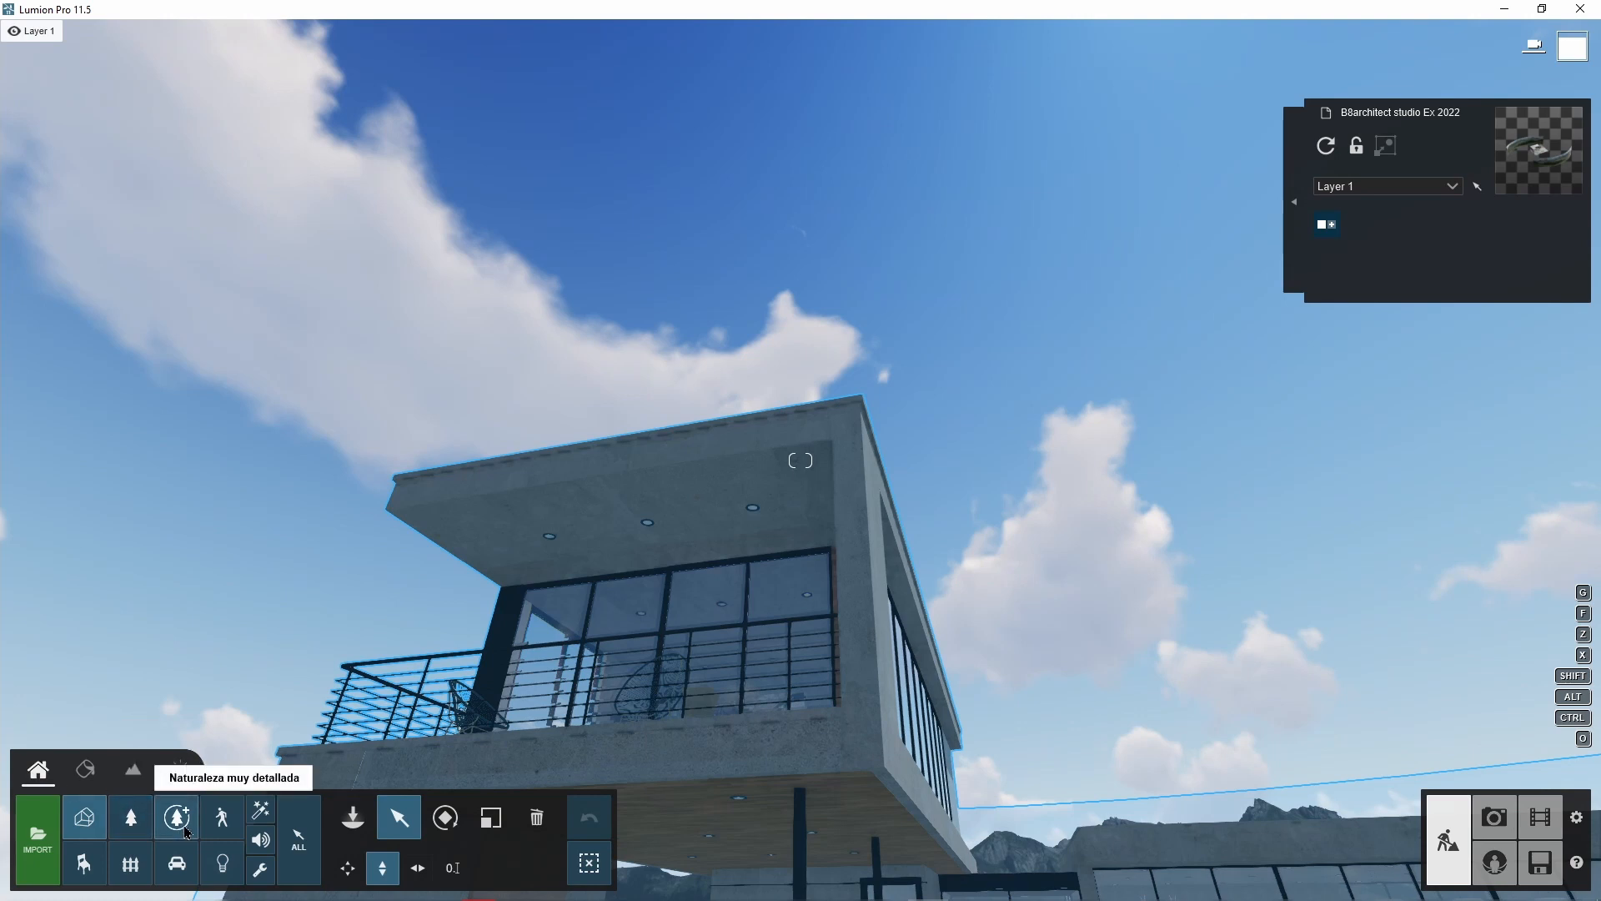
left_click(223, 860)
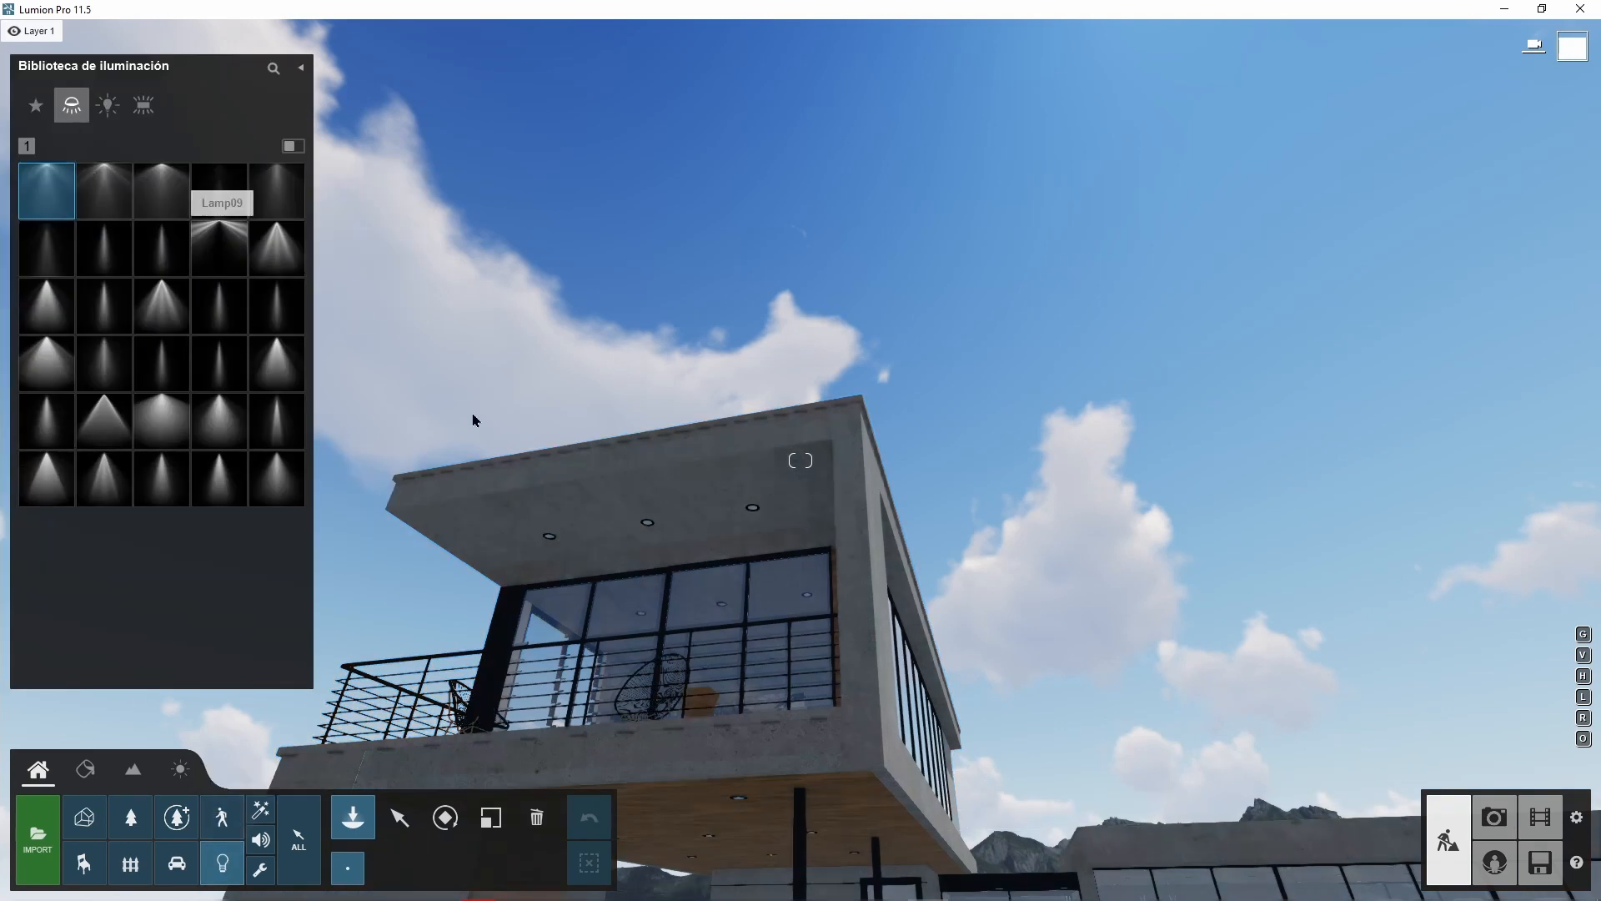
- Place Lamp11 spotlights on the three recessed fixtures in the upper balcony's ceiling
left_click(46, 306)
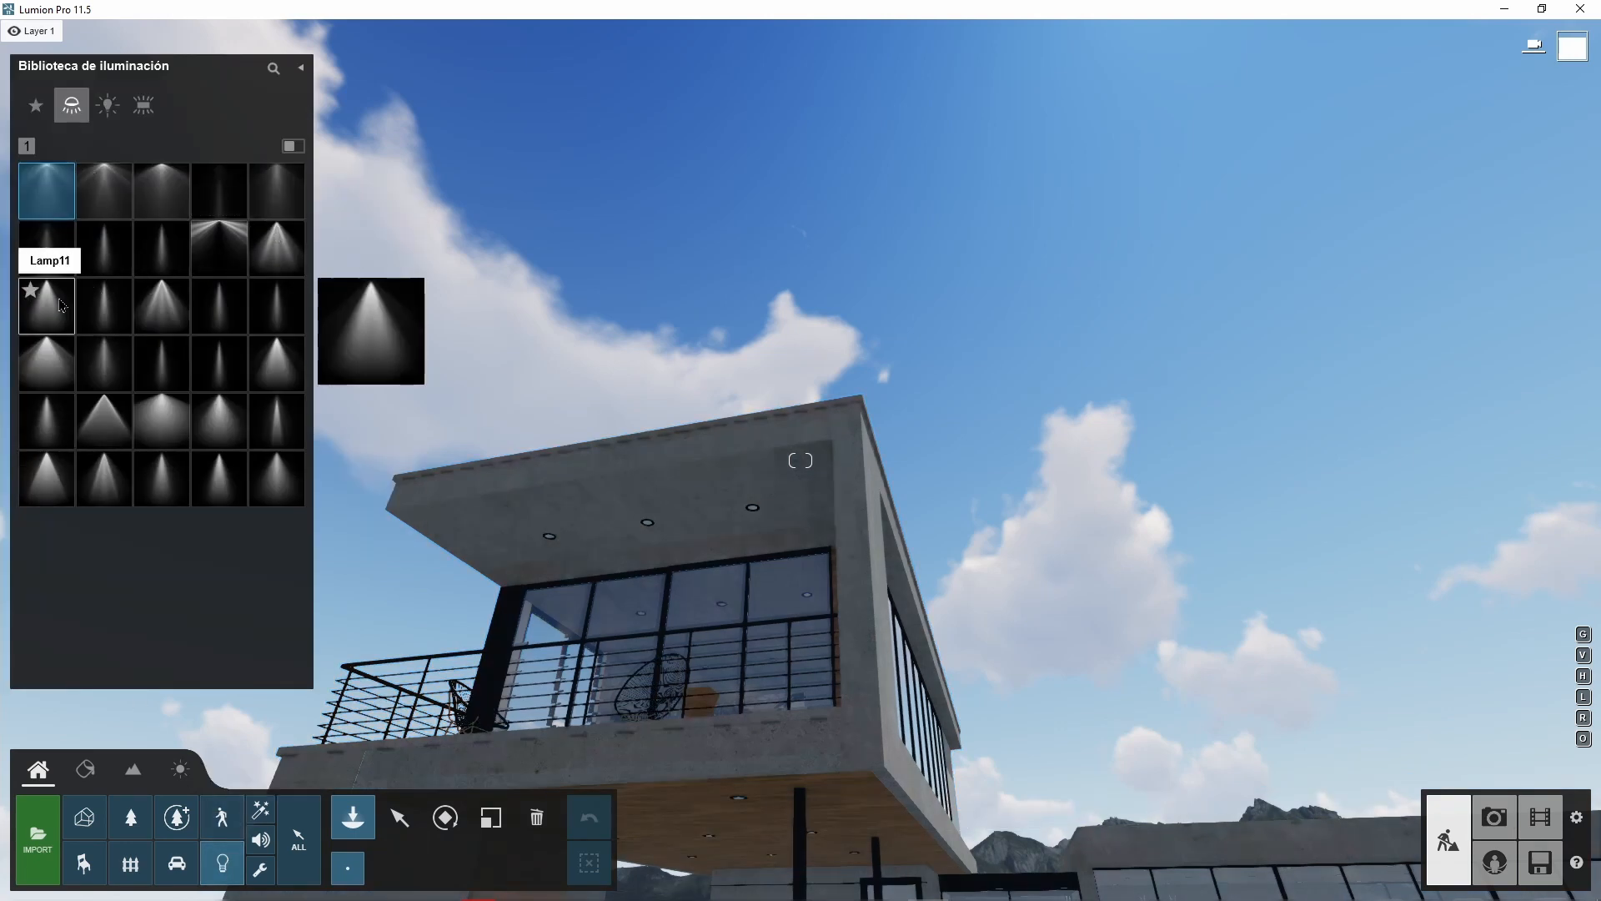
left_click(550, 542)
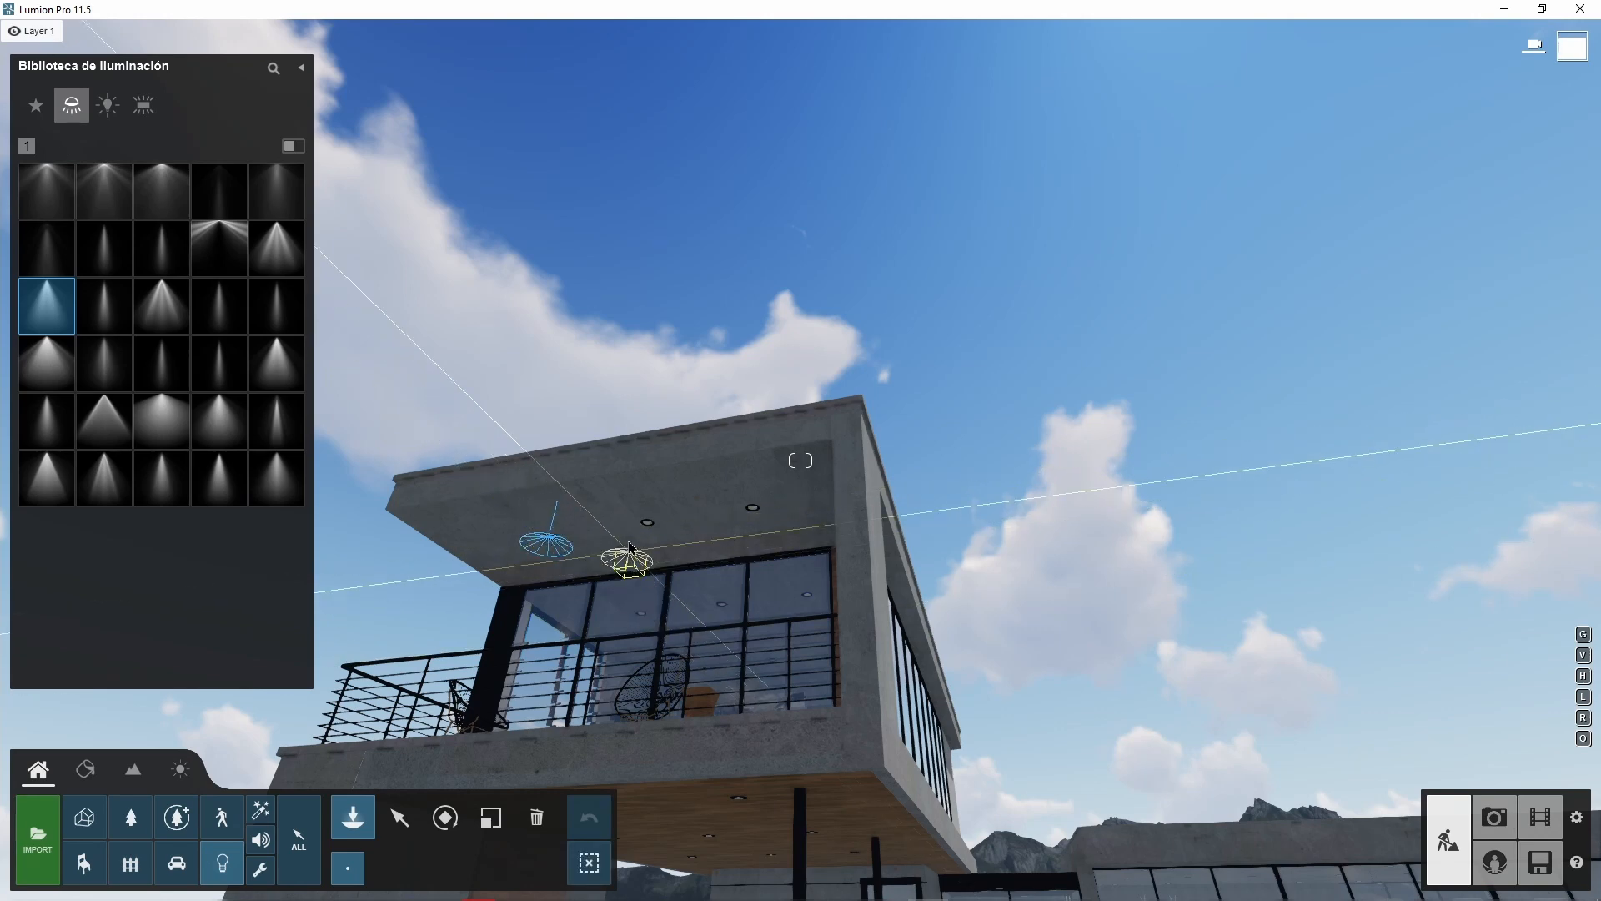
key("w")
key("a")
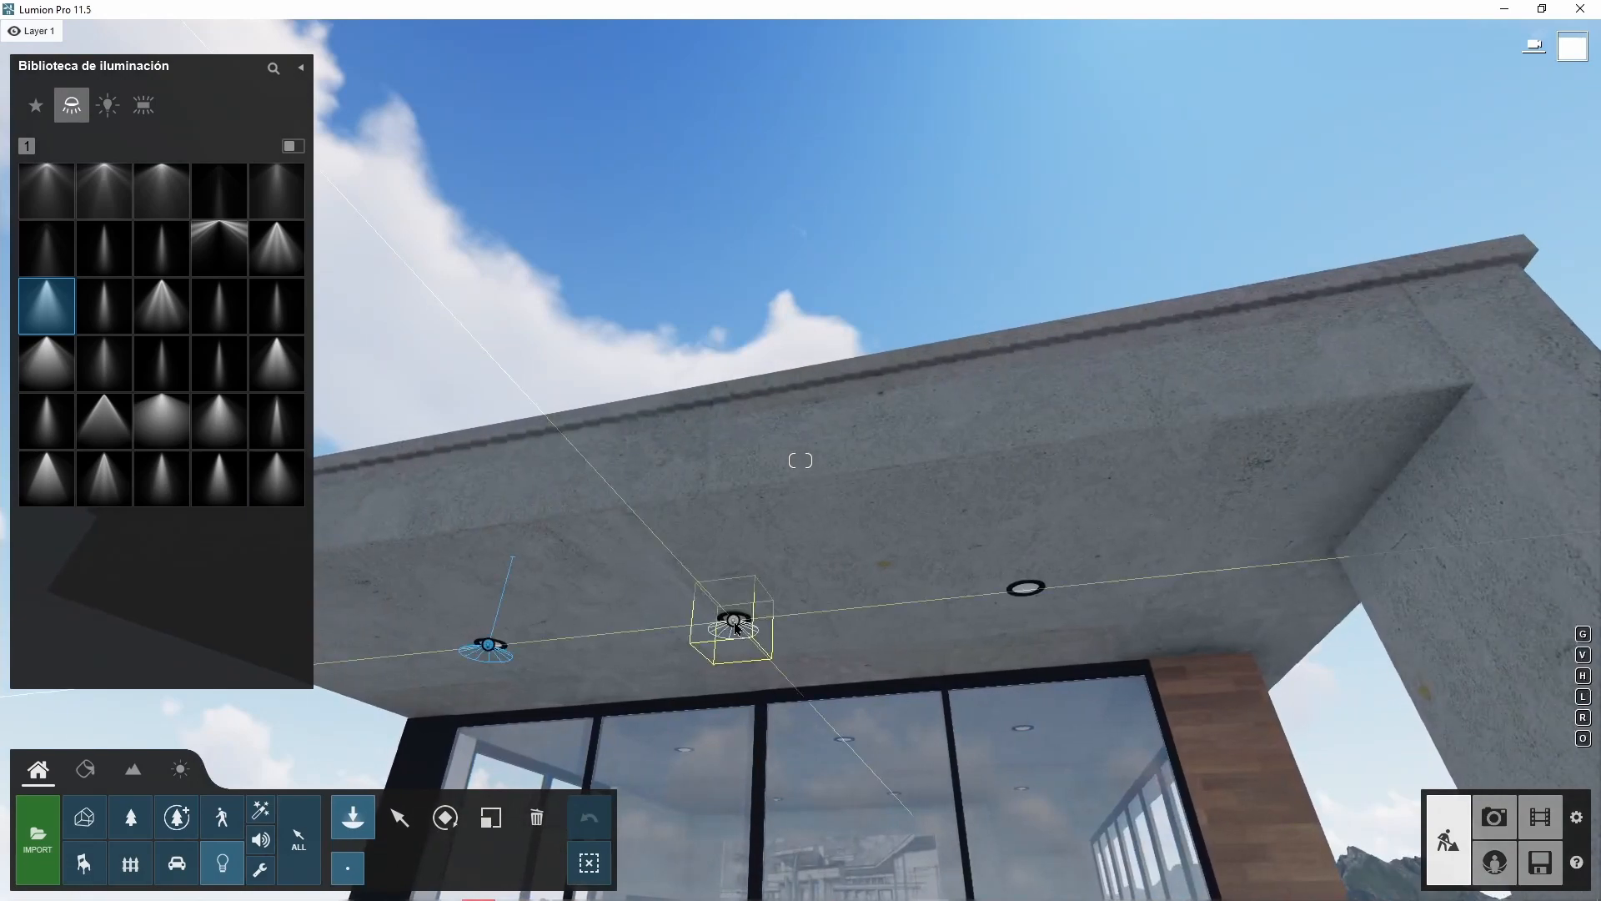
left_click(734, 622)
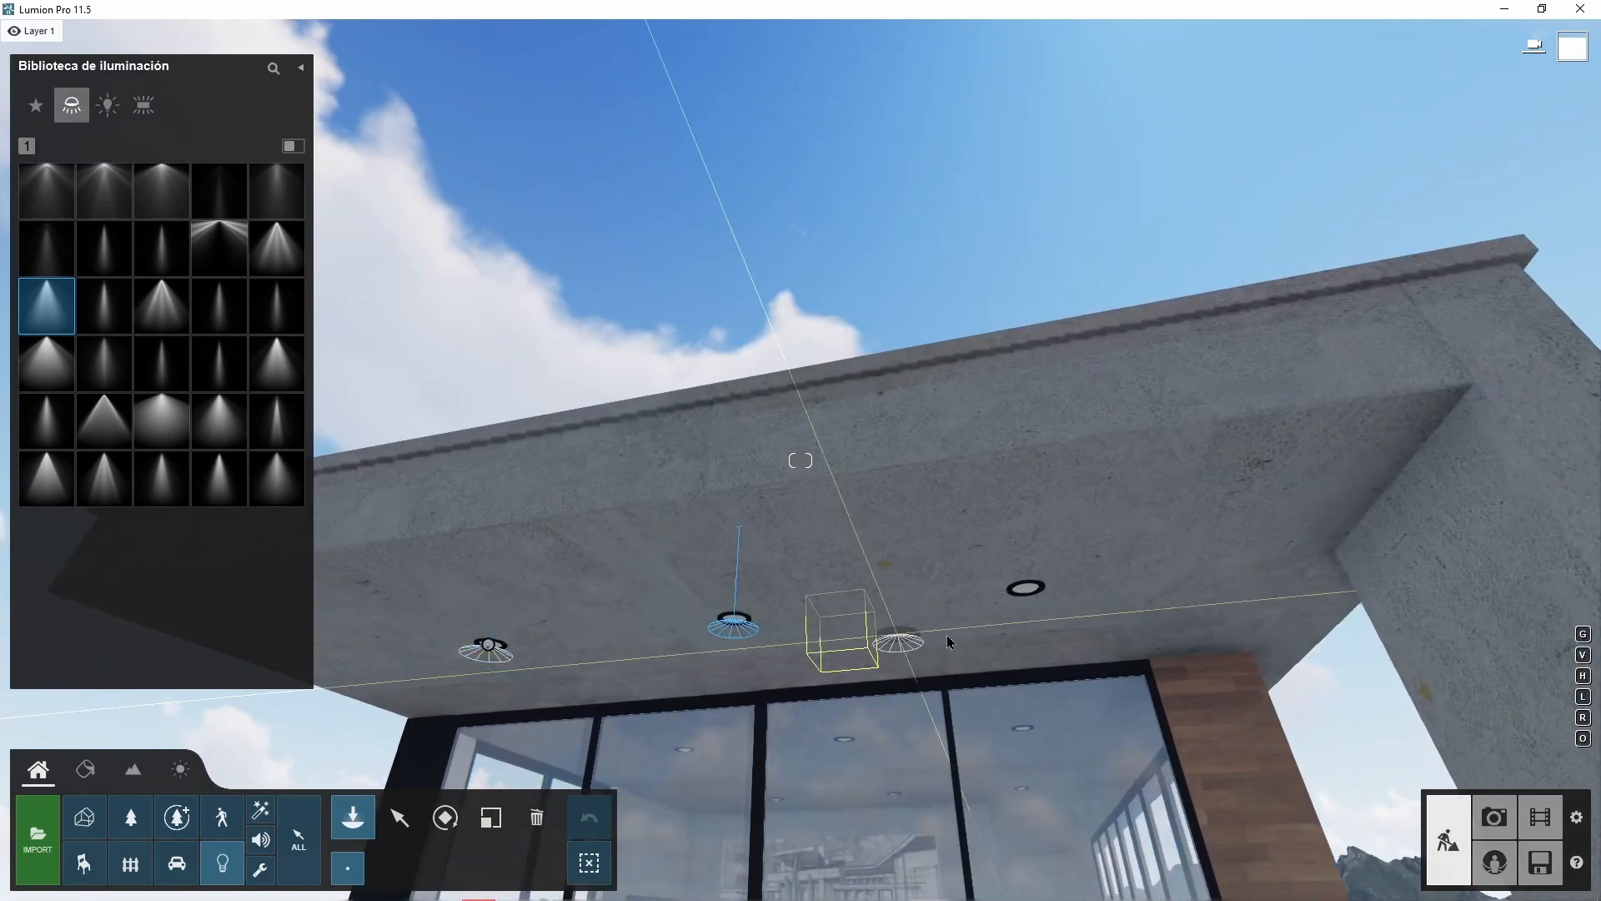
left_click(1030, 594)
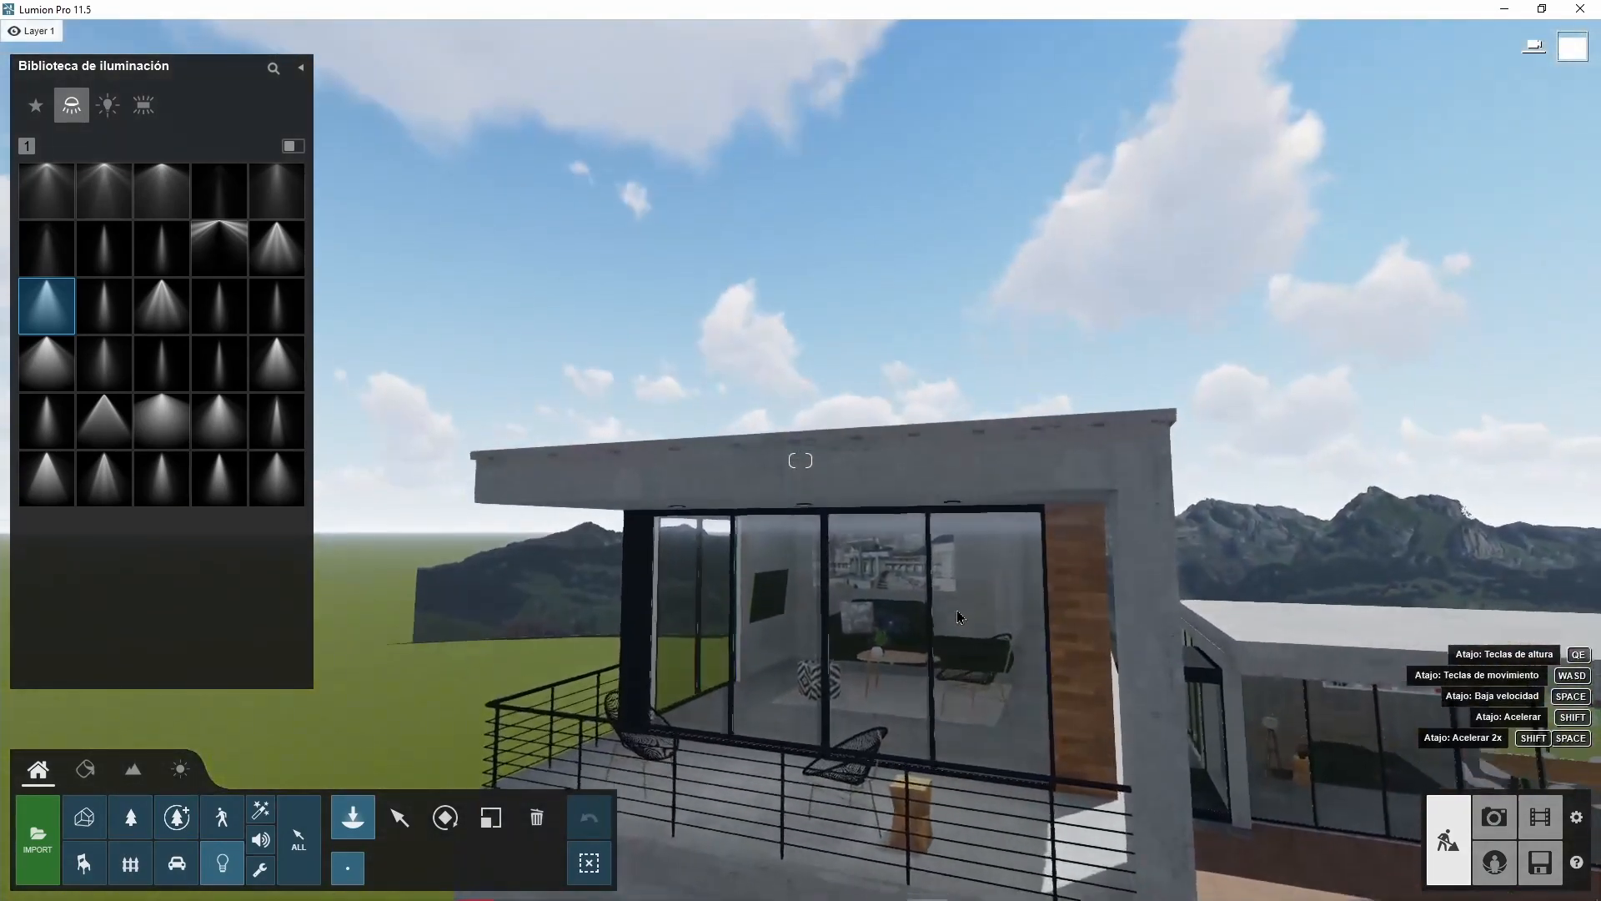
right_click_drag(958, 611, 955, 599)
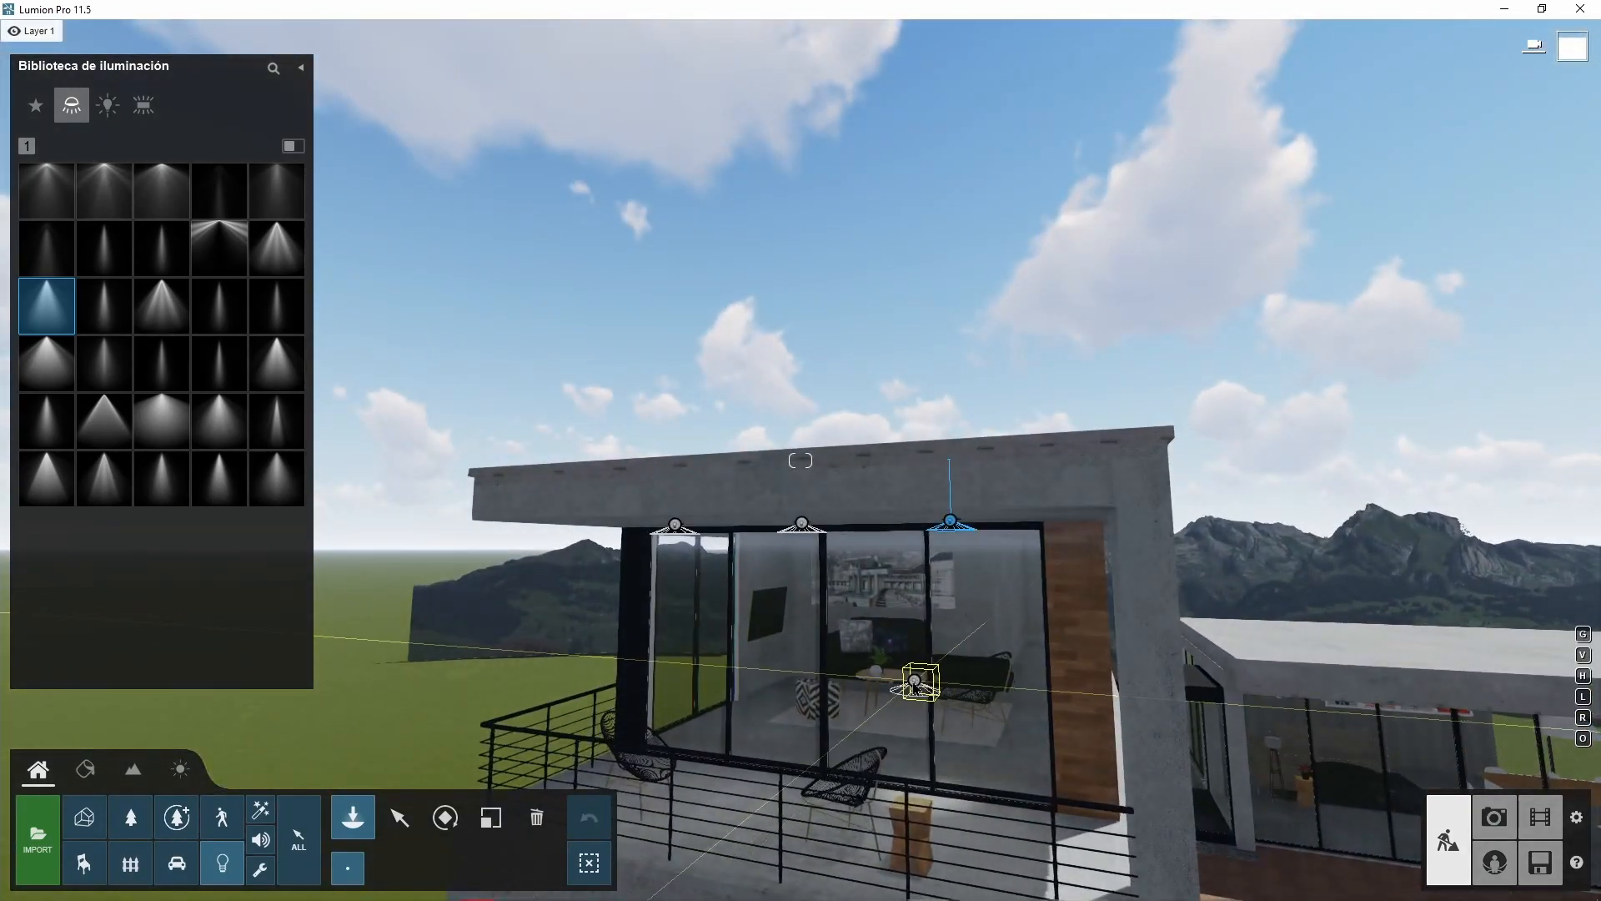
key("Escape")
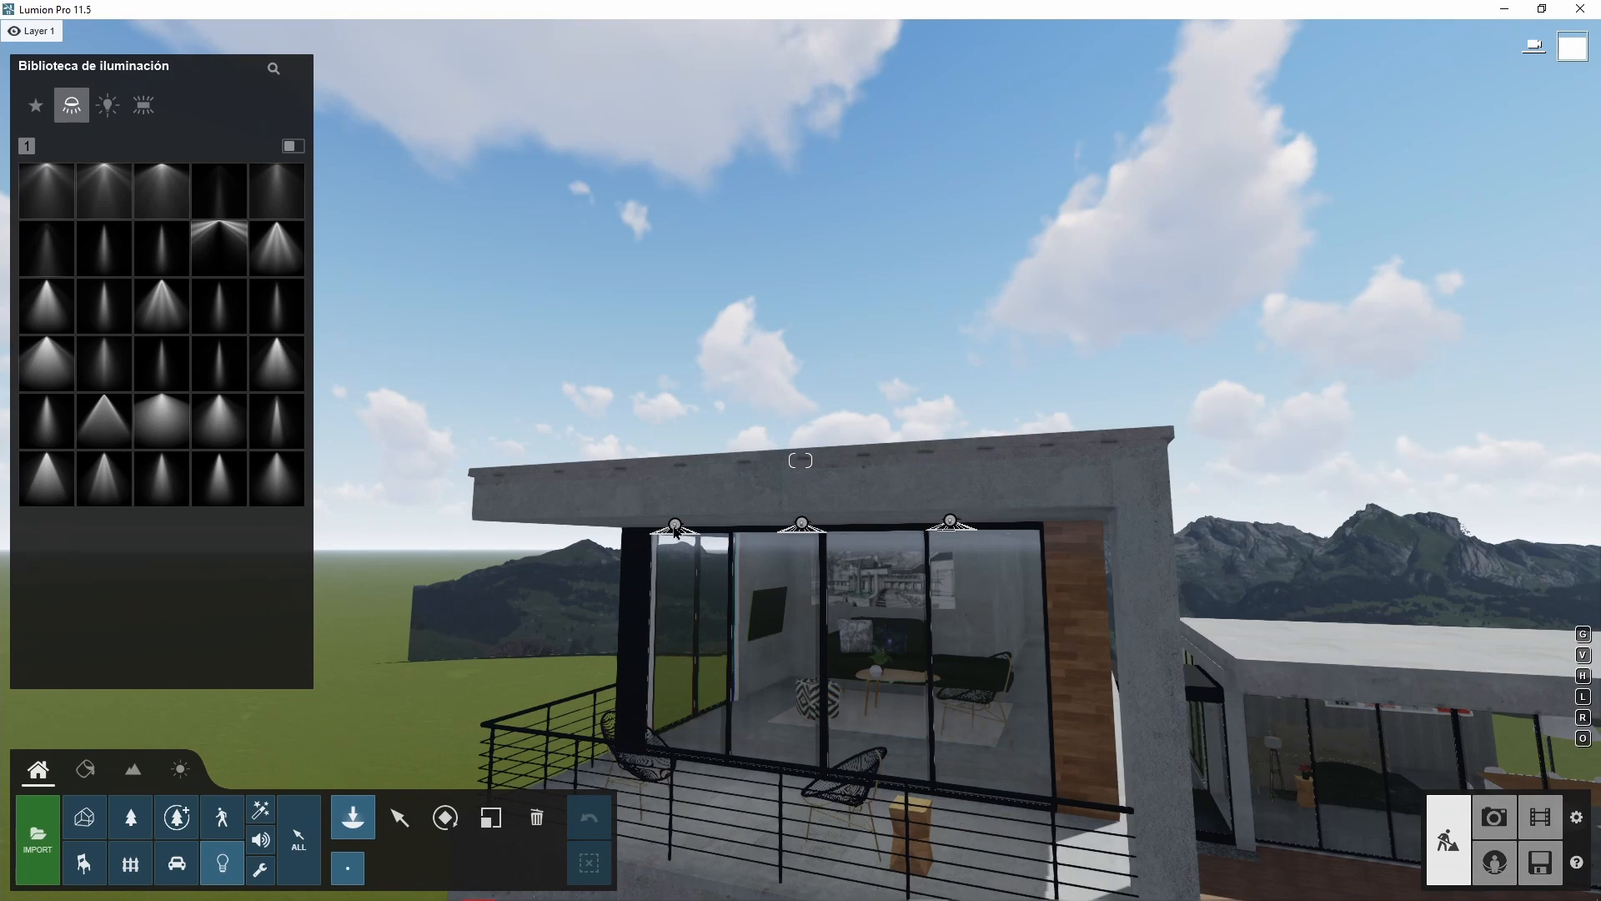
- Turn on the grass feature in the landscape settings
key("s")
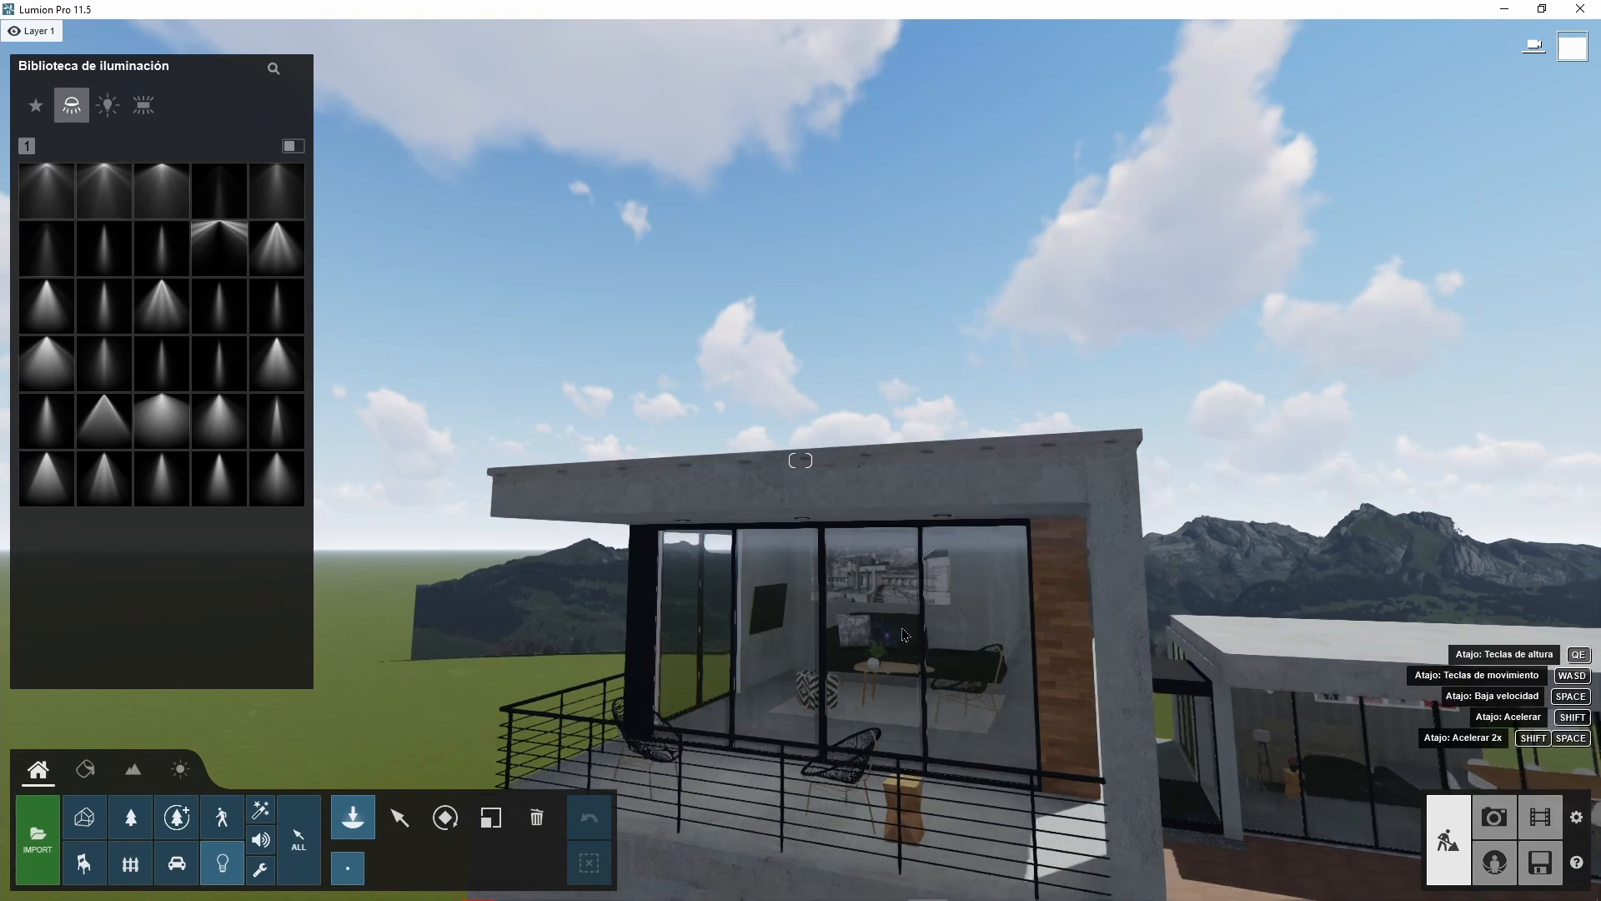
right_click_drag(723, 534, 990, 675)
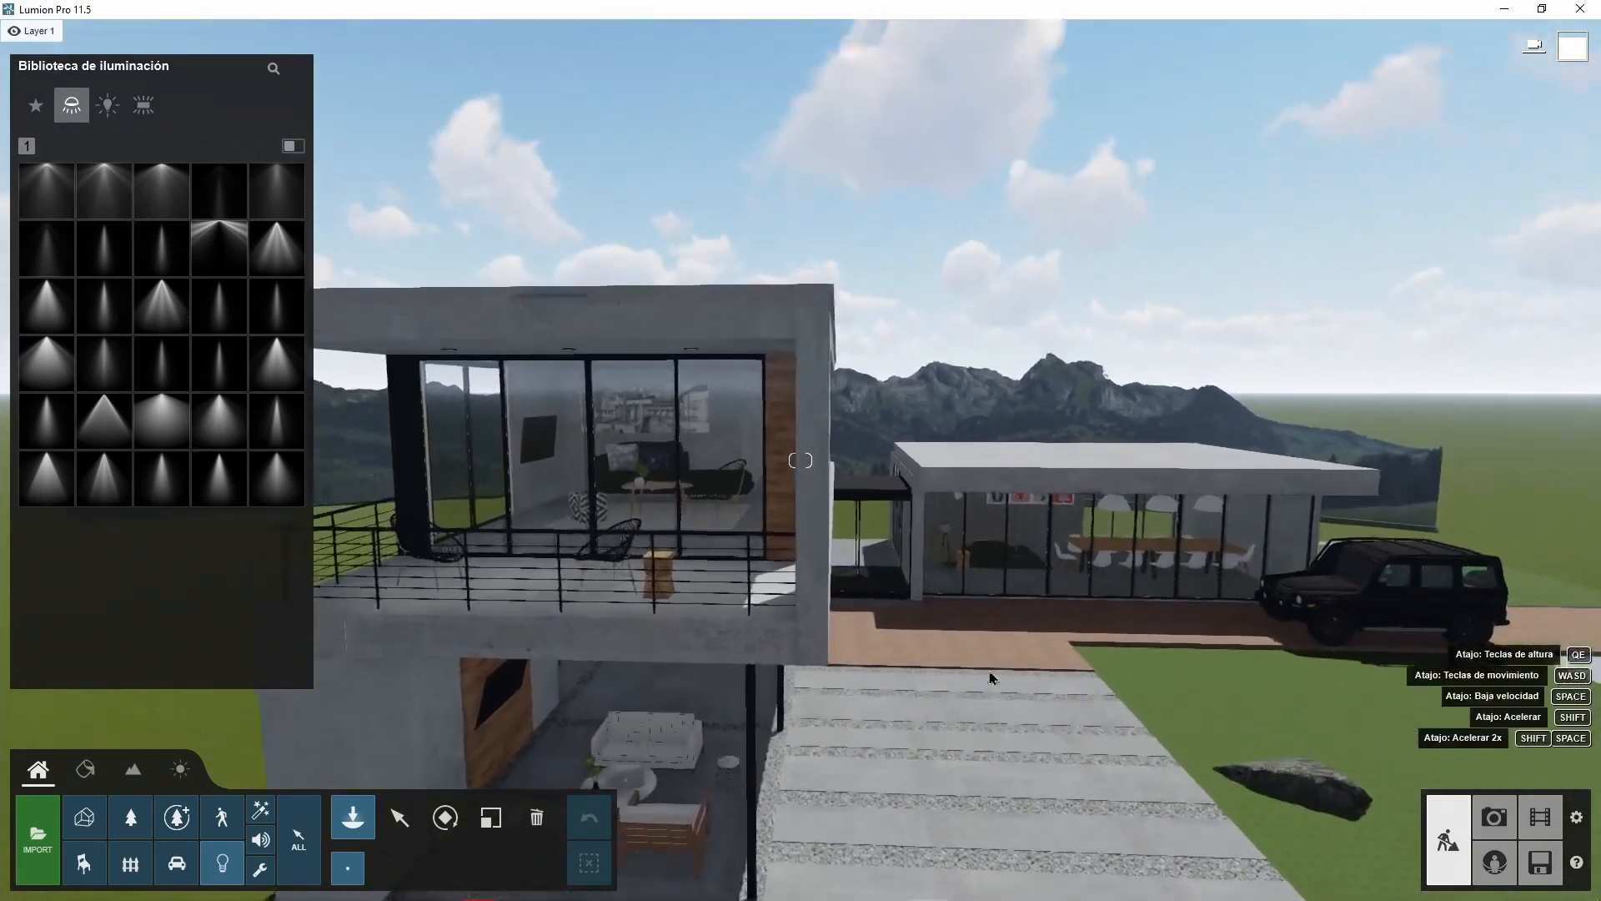
key("e")
key("e")
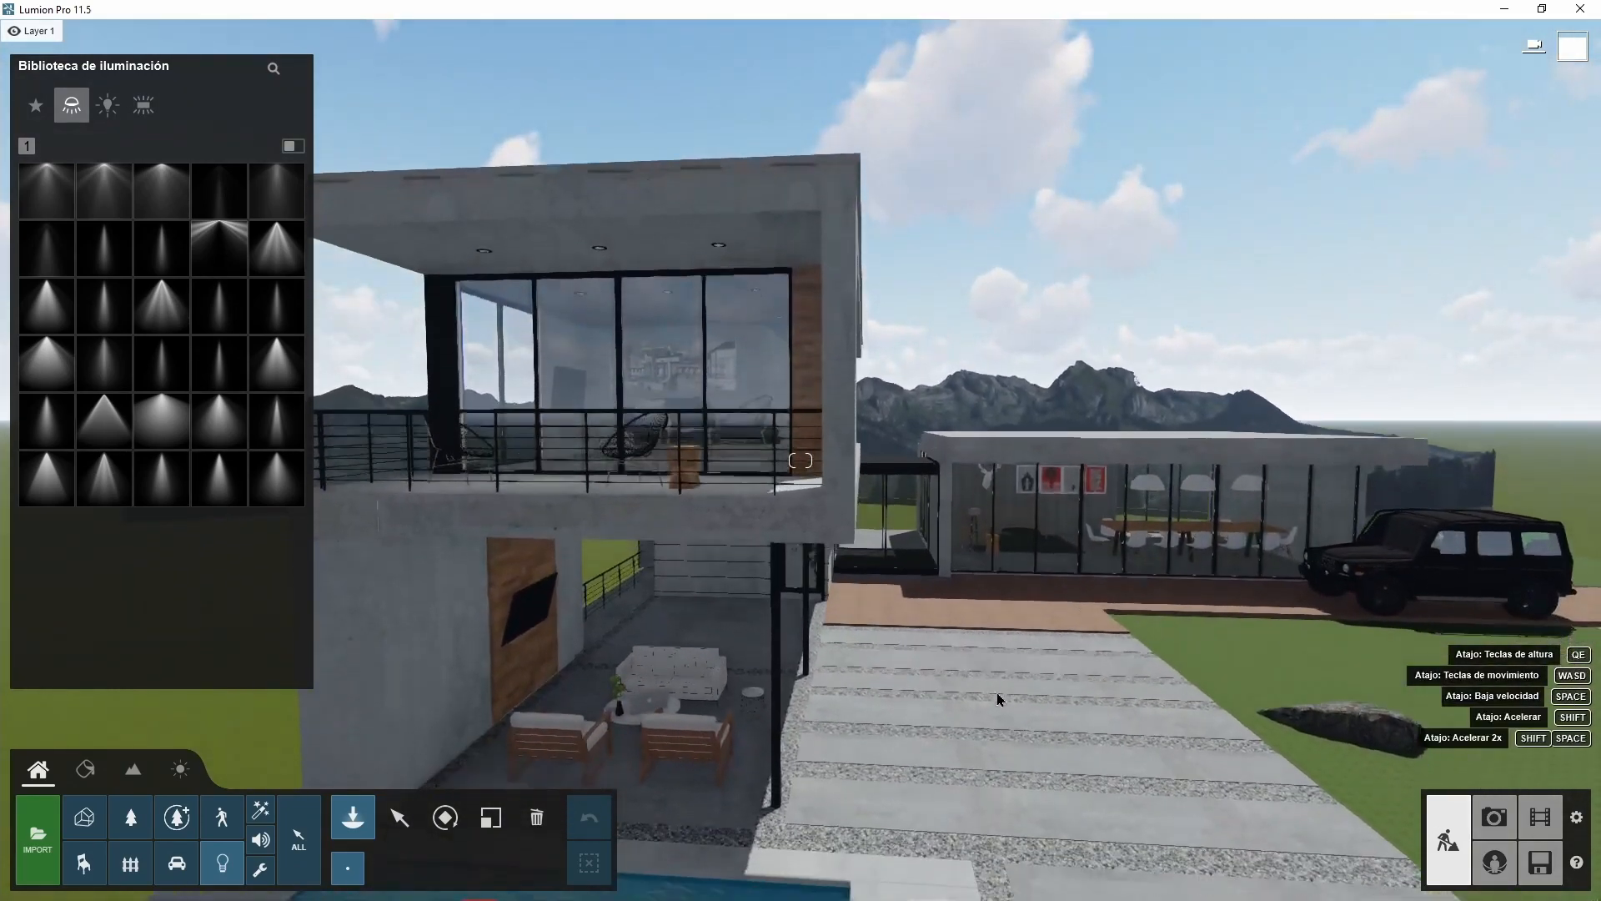
key("d")
key("d")
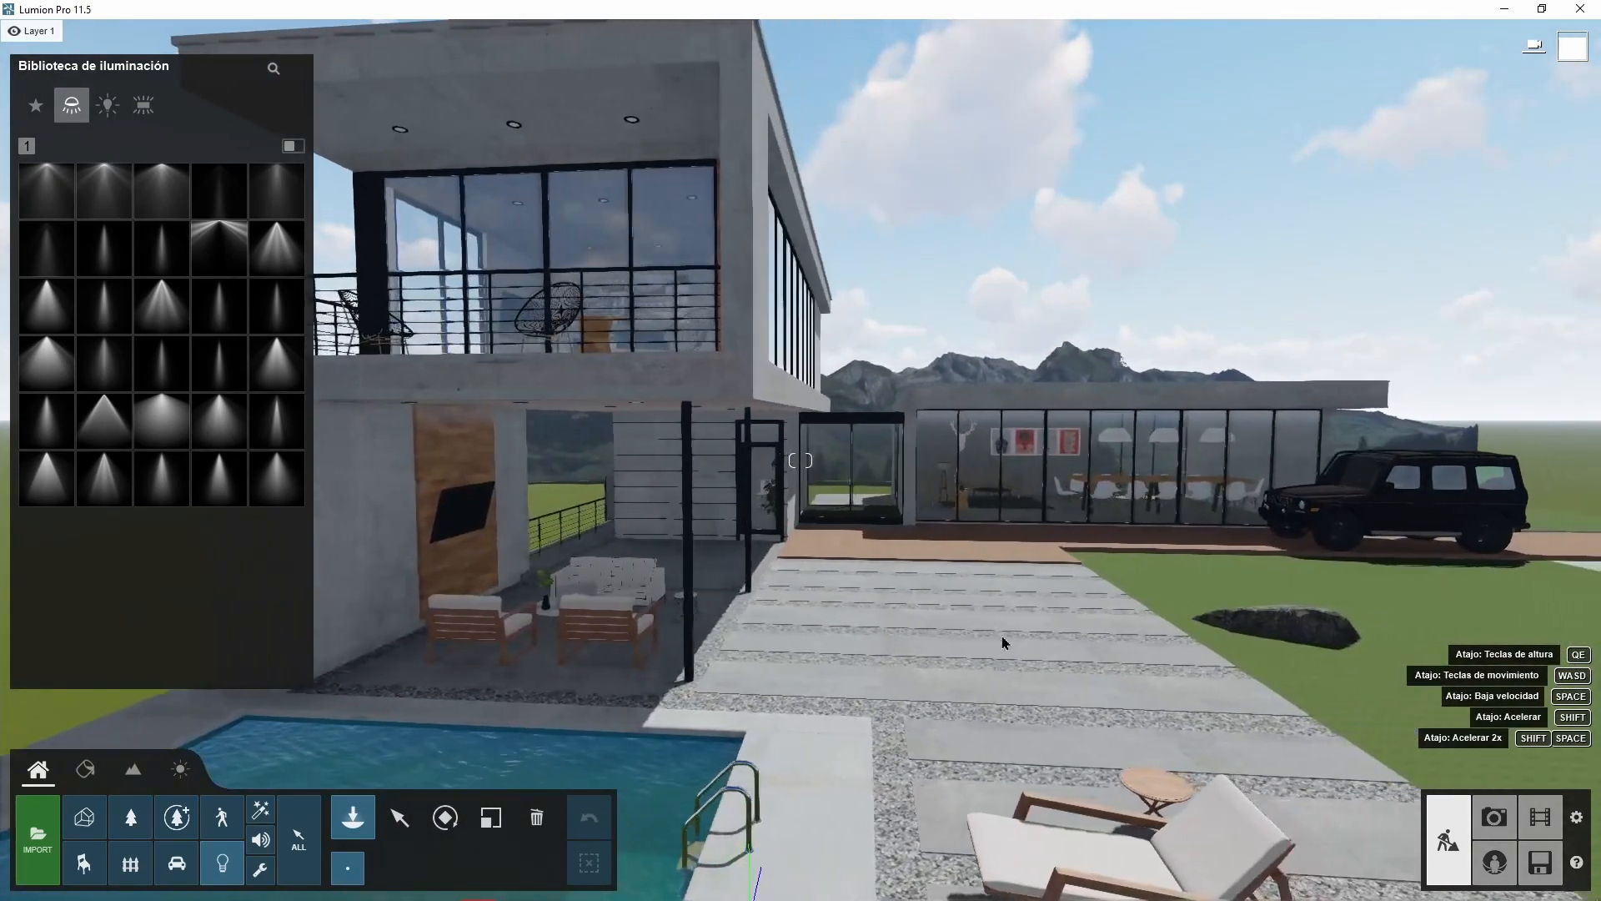
right_click_drag(1000, 604, 1201, 621)
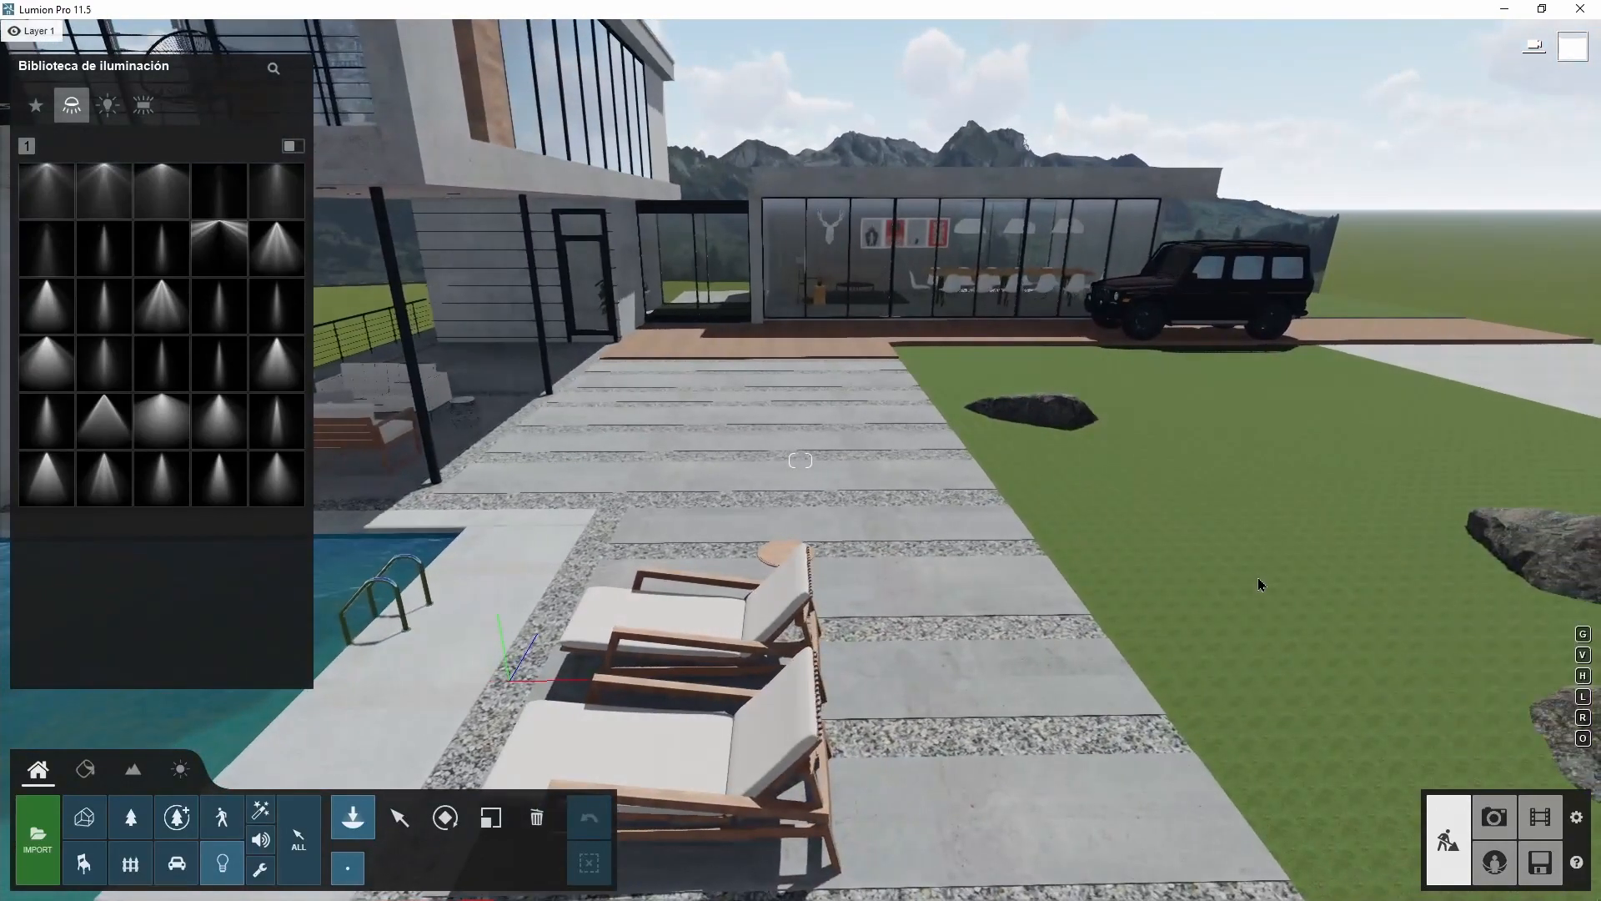
key("d")
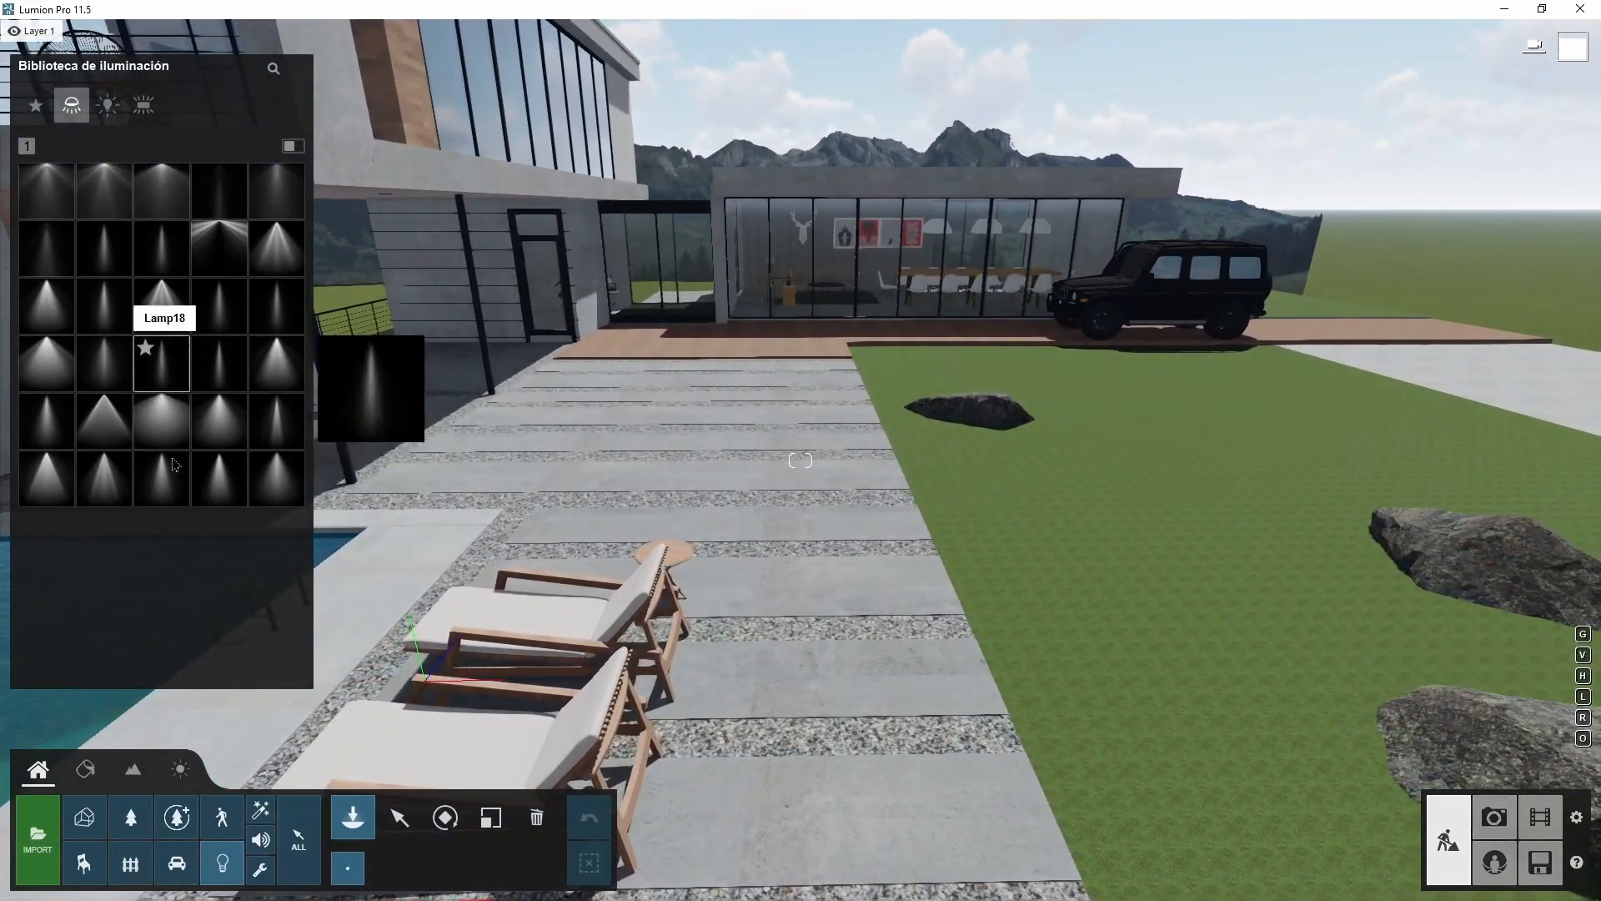
left_click(102, 773)
left_click(133, 776)
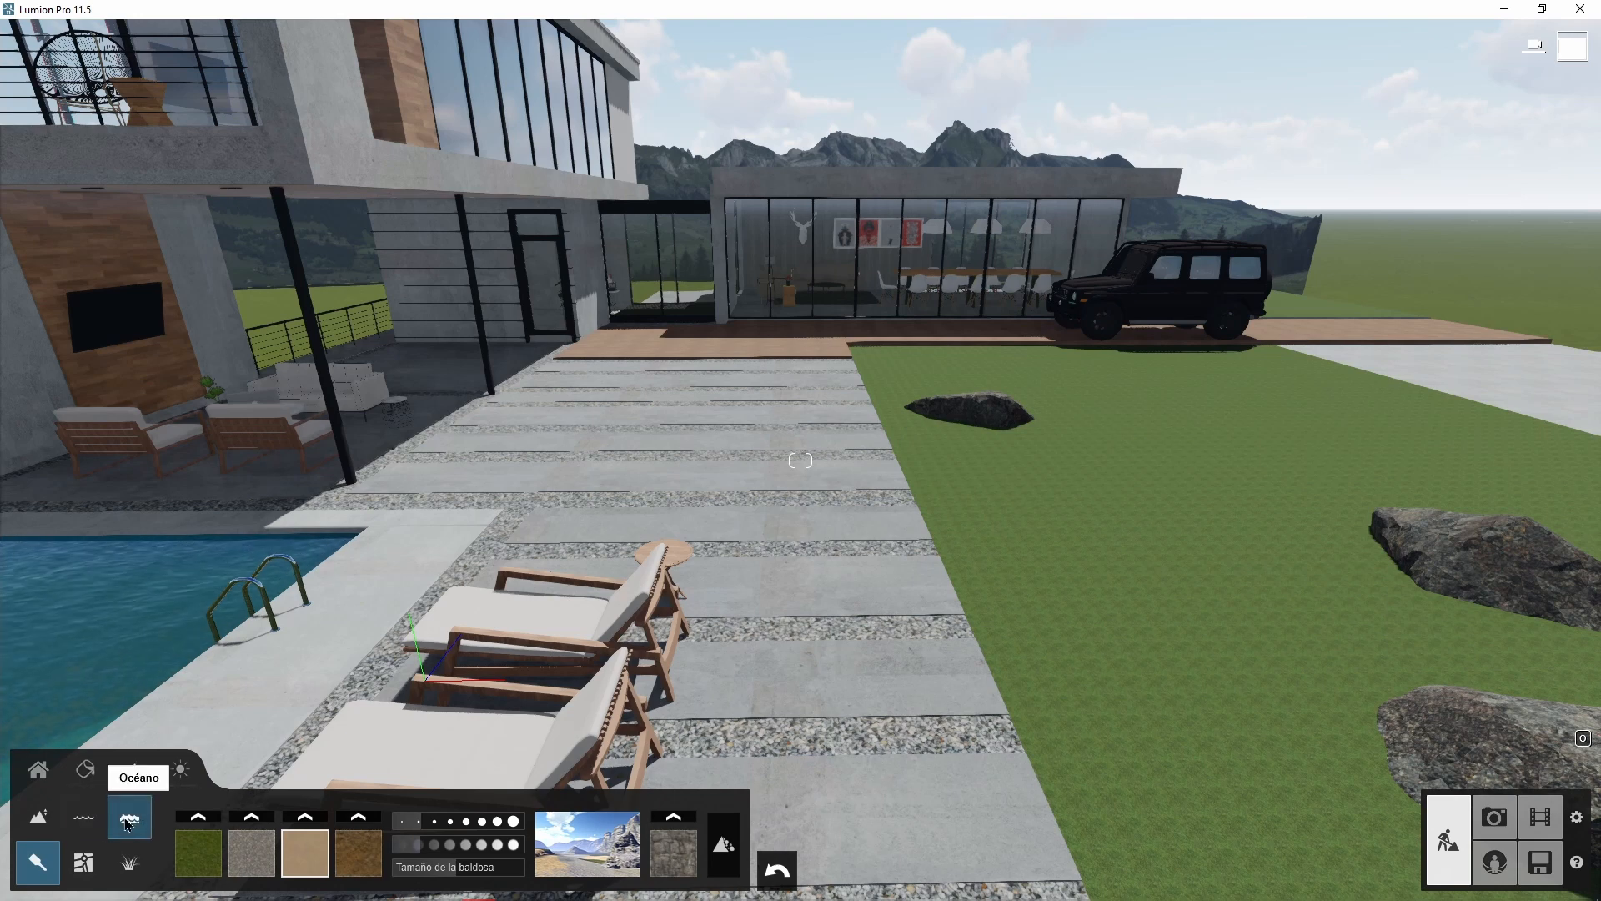
left_click(124, 870)
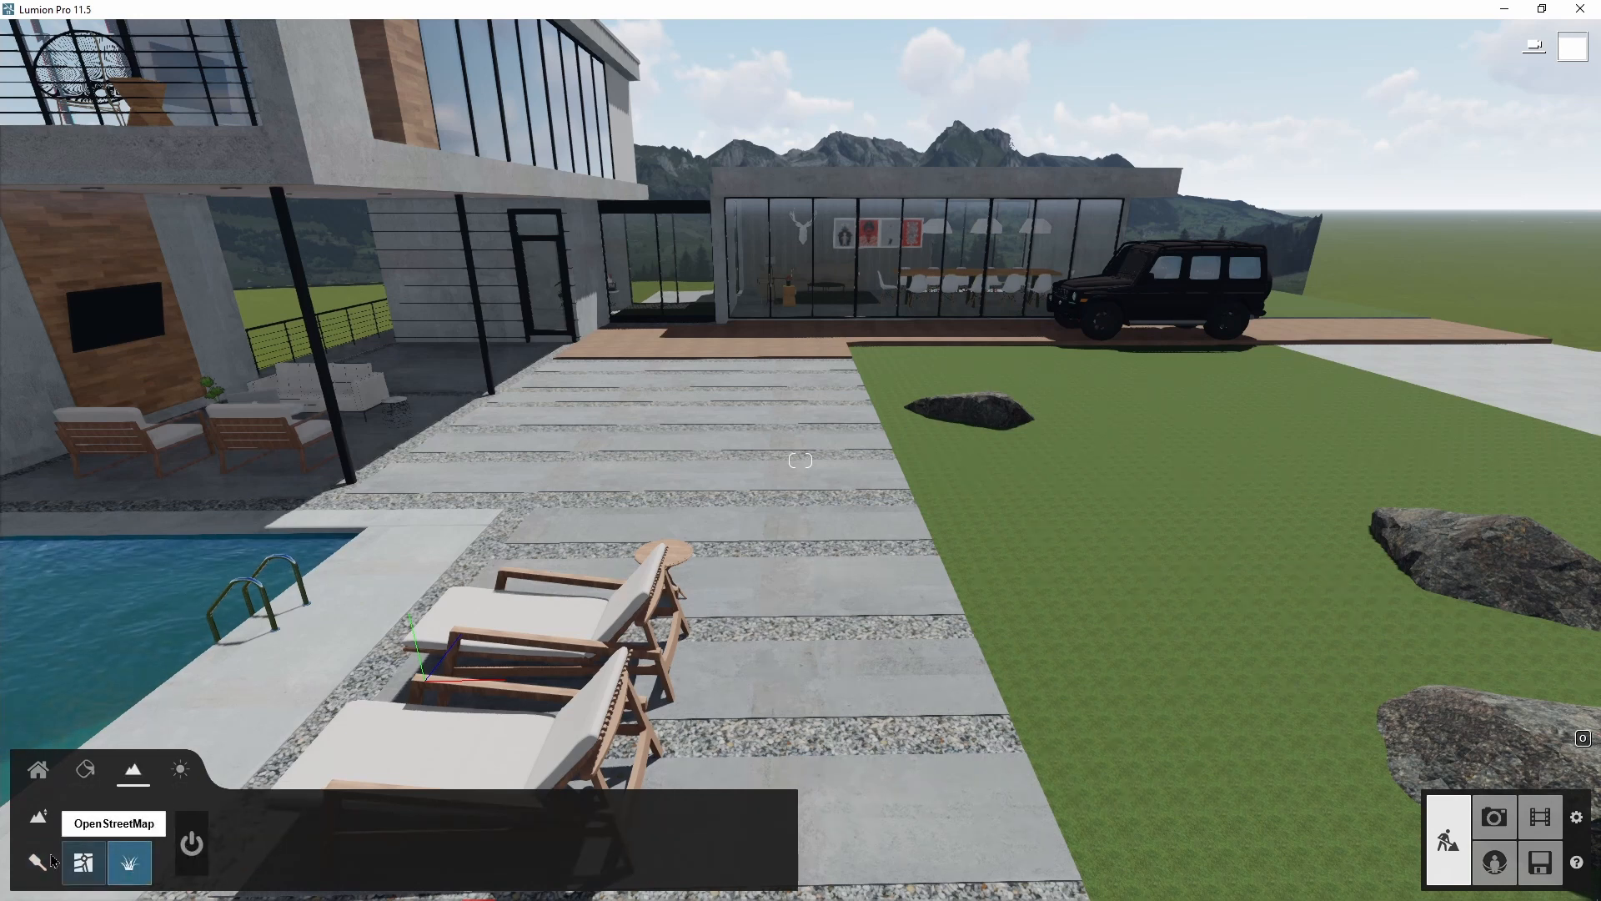
left_click(192, 840)
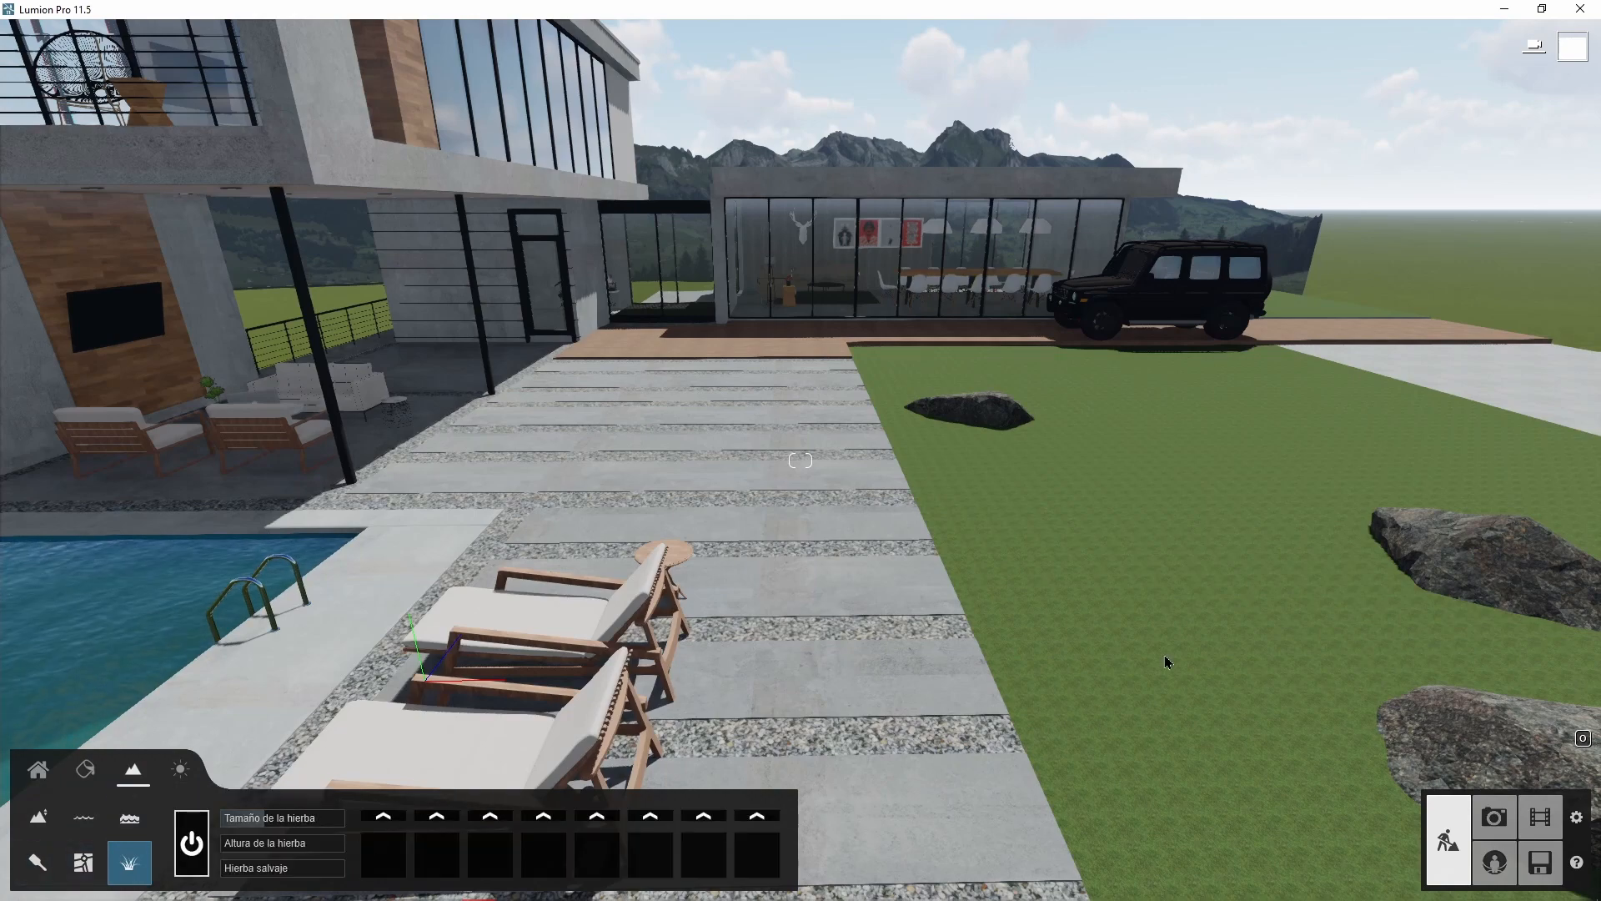
- Try the Standard material on the artificial grass lawn around the rocks and save it, then reopen and cancel the material edit
right_click_drag(1184, 615, 751, 621)
key("d")
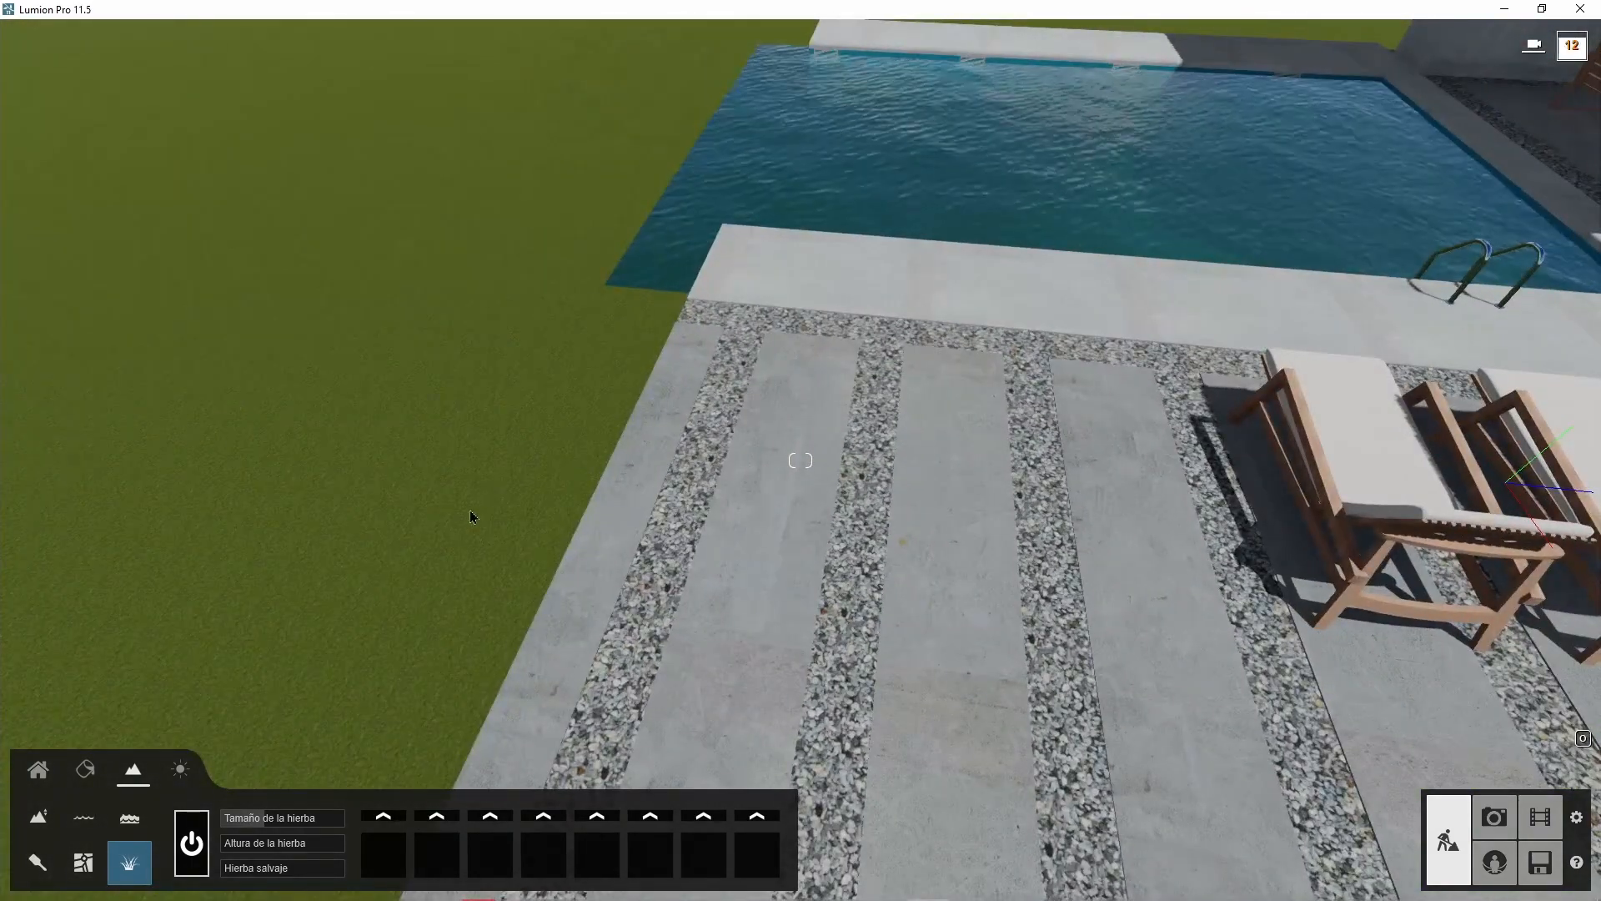
right_click_drag(468, 513, 93, 460)
right_click_drag(534, 625, 583, 511)
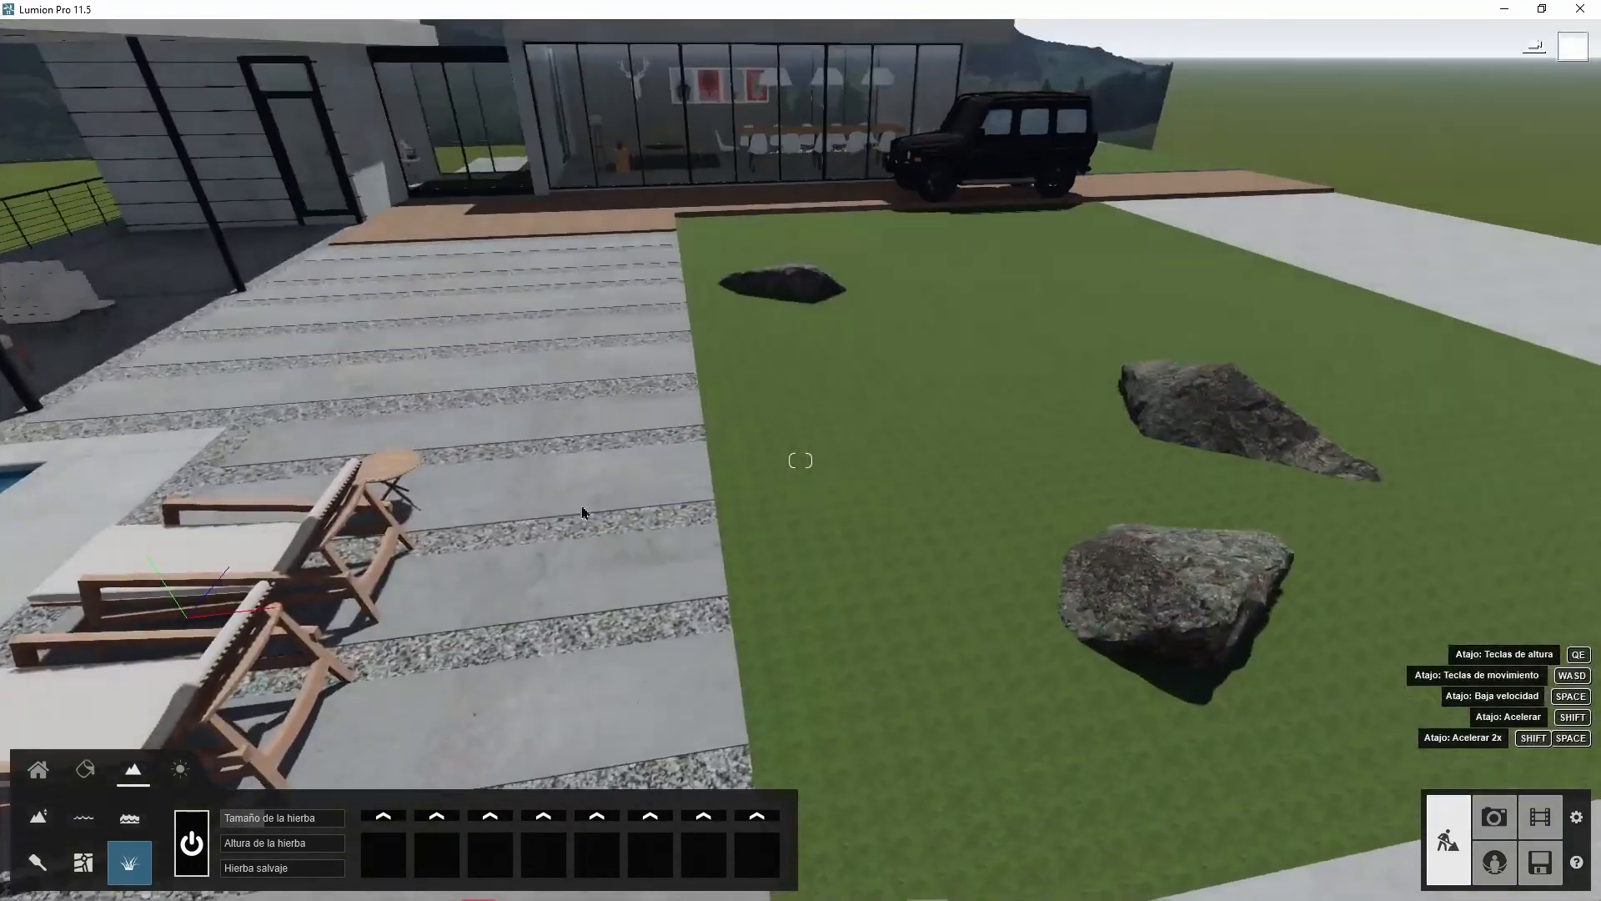
left_click(84, 774)
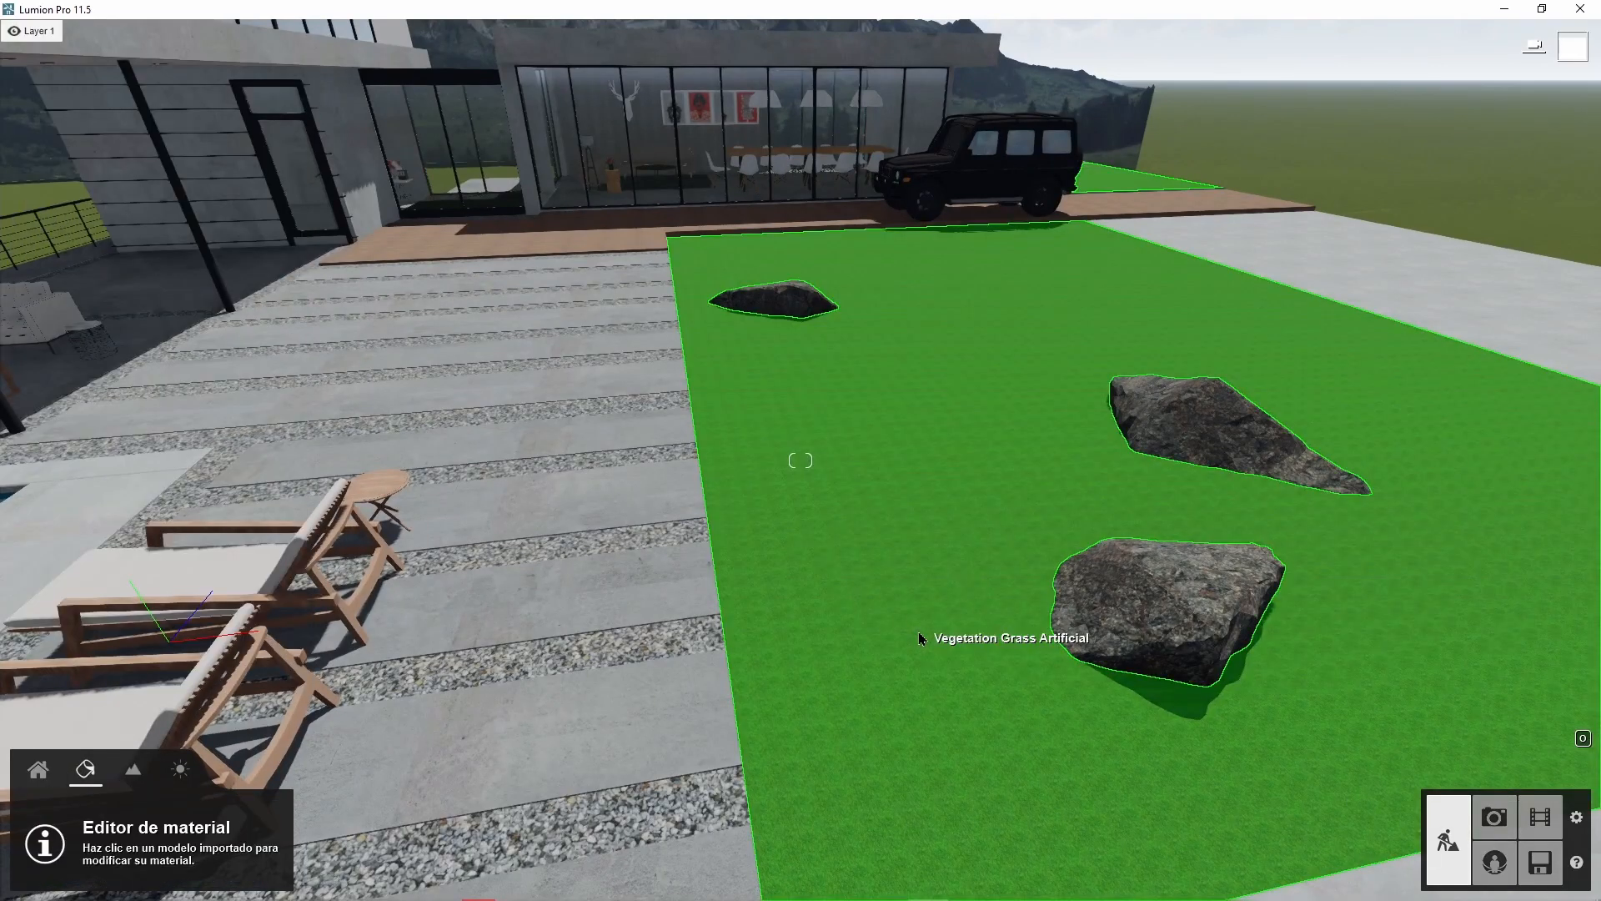
left_click(918, 632)
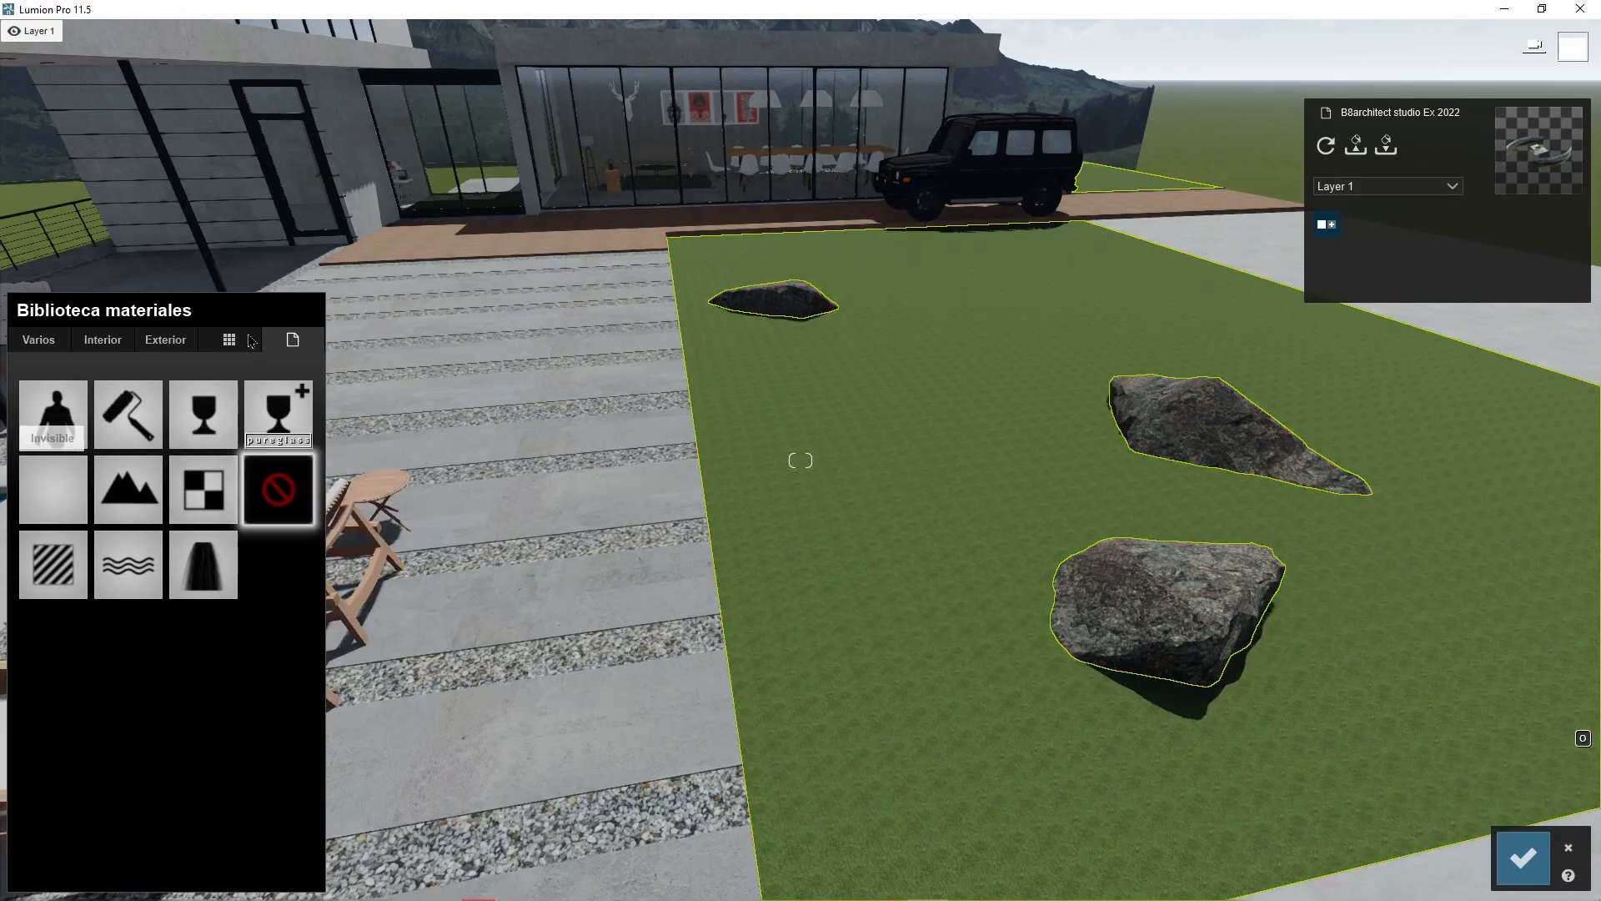
left_click(60, 559)
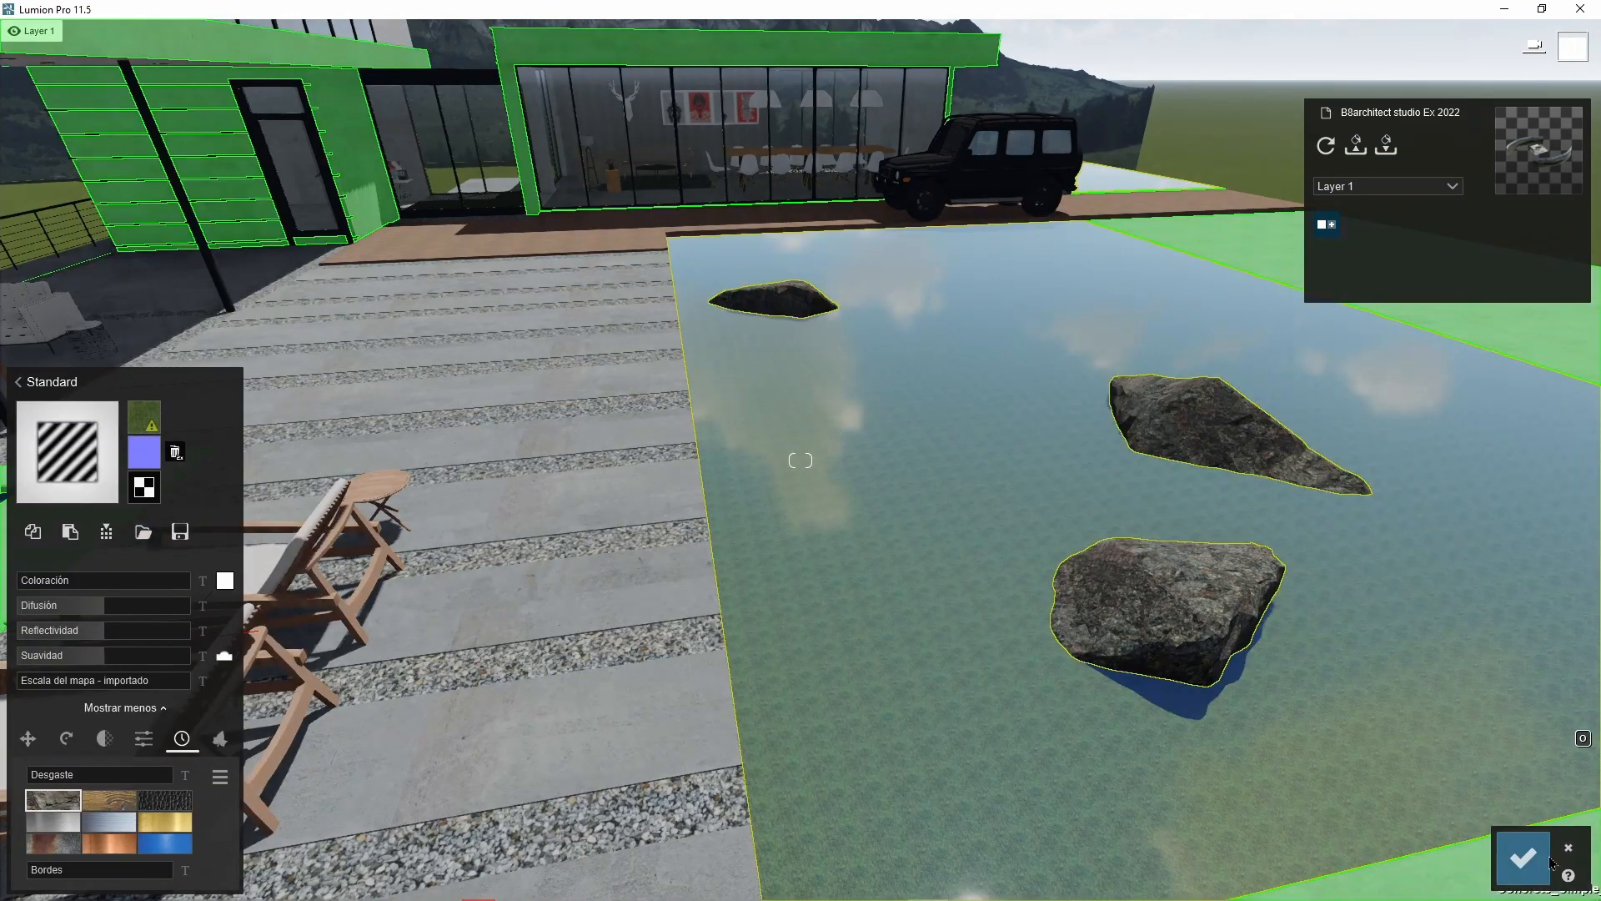
left_click(1524, 857)
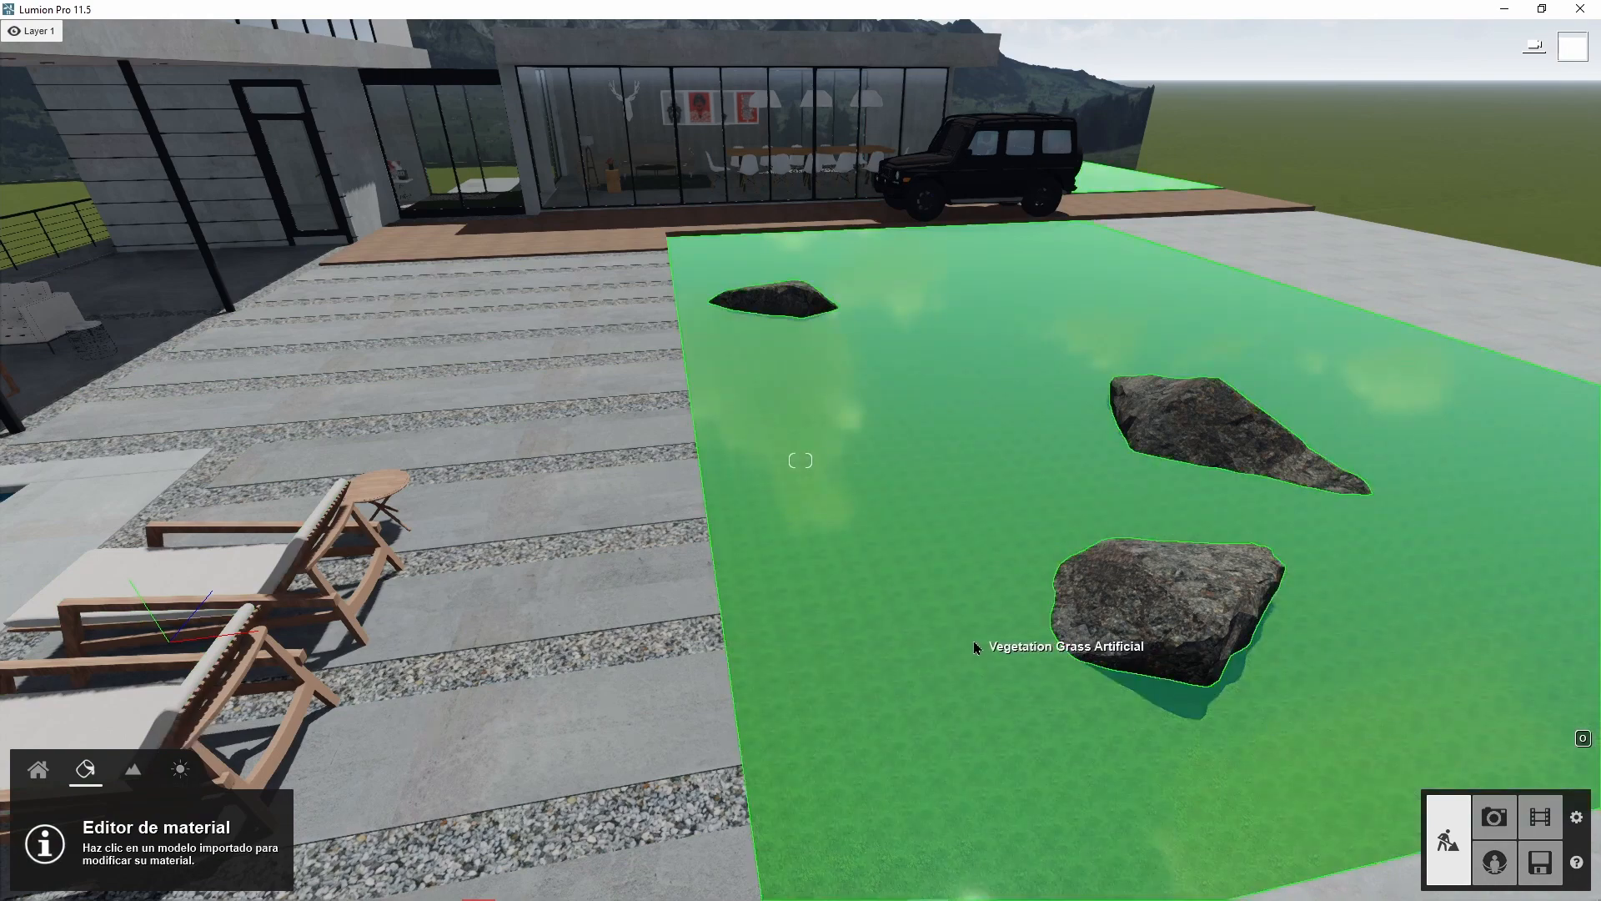
left_click(975, 644)
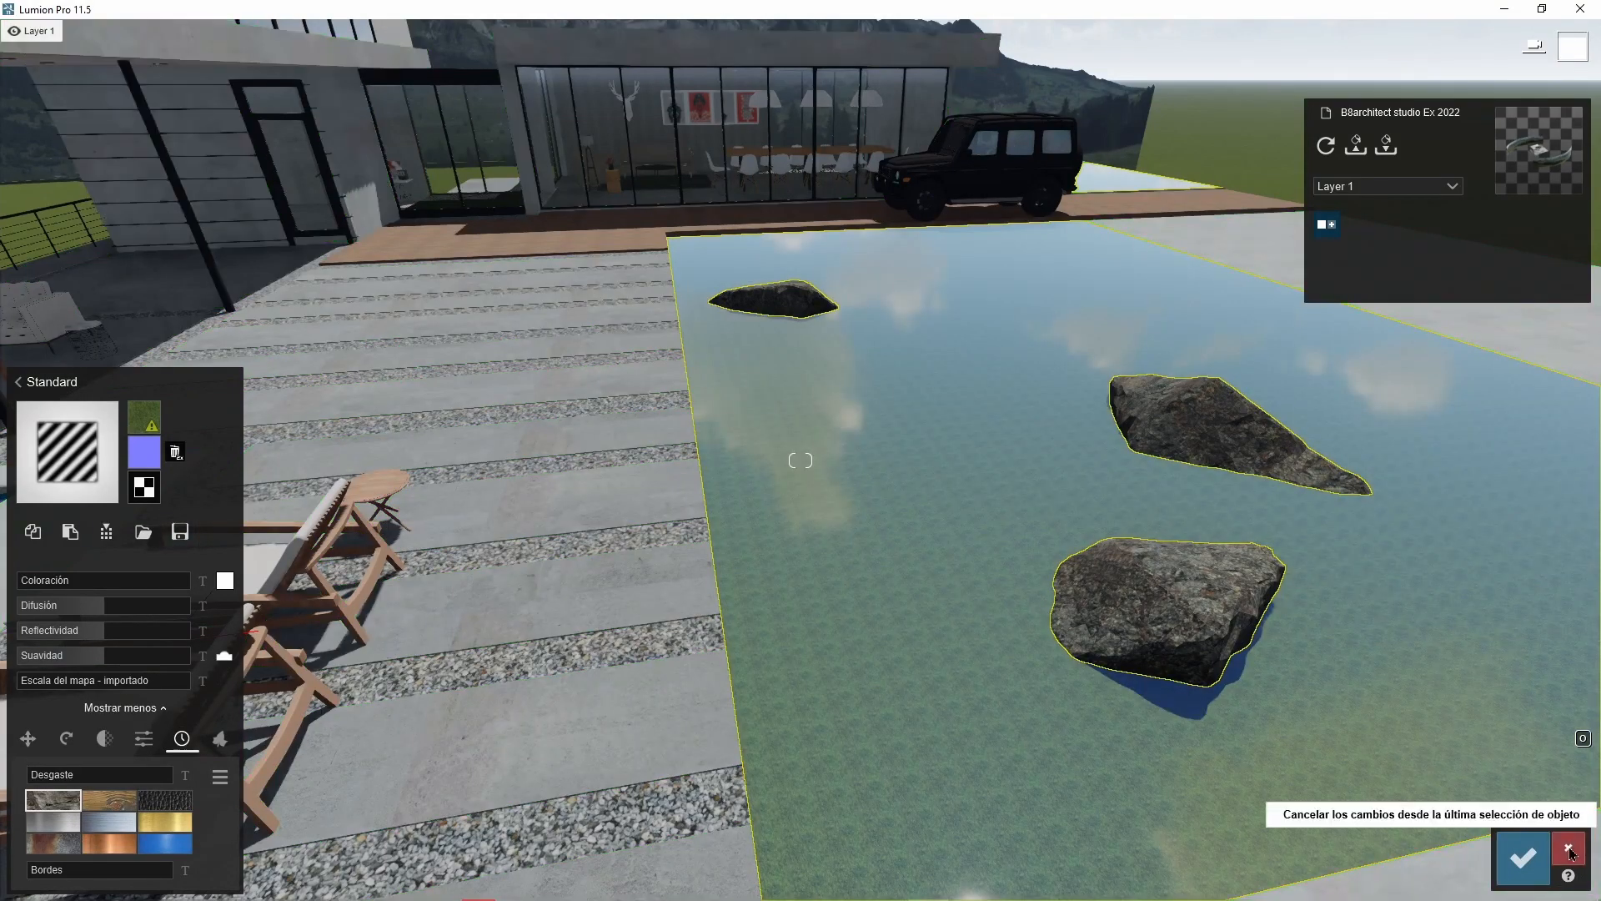
left_click(1568, 848)
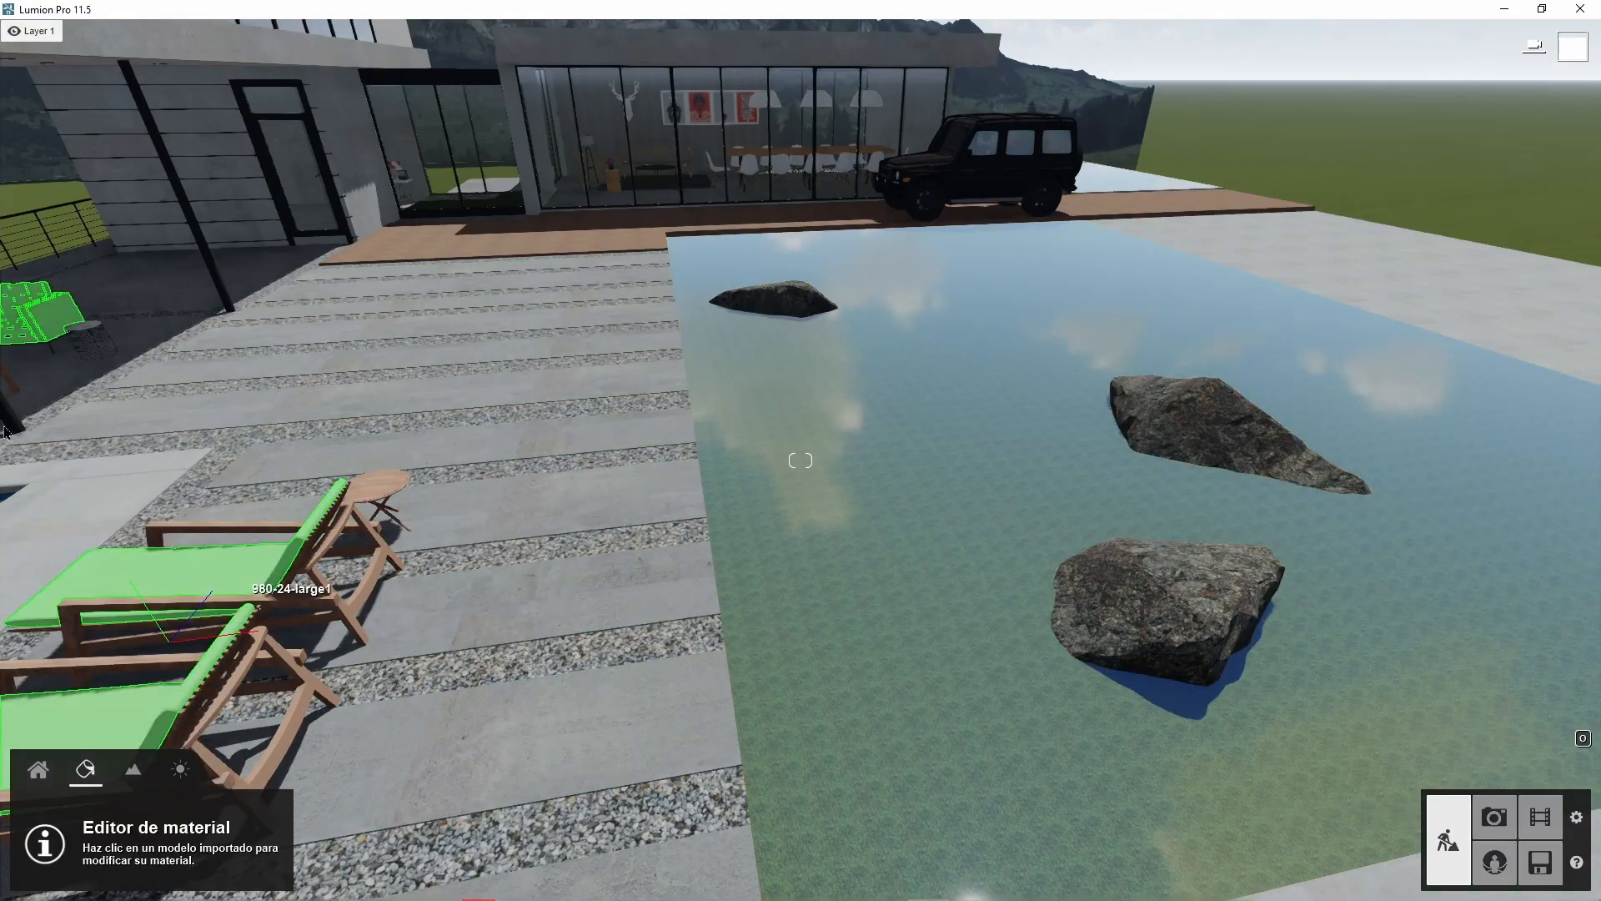
- Assign the Landscape material to the artificial grass lawn and save the change
left_click(947, 658)
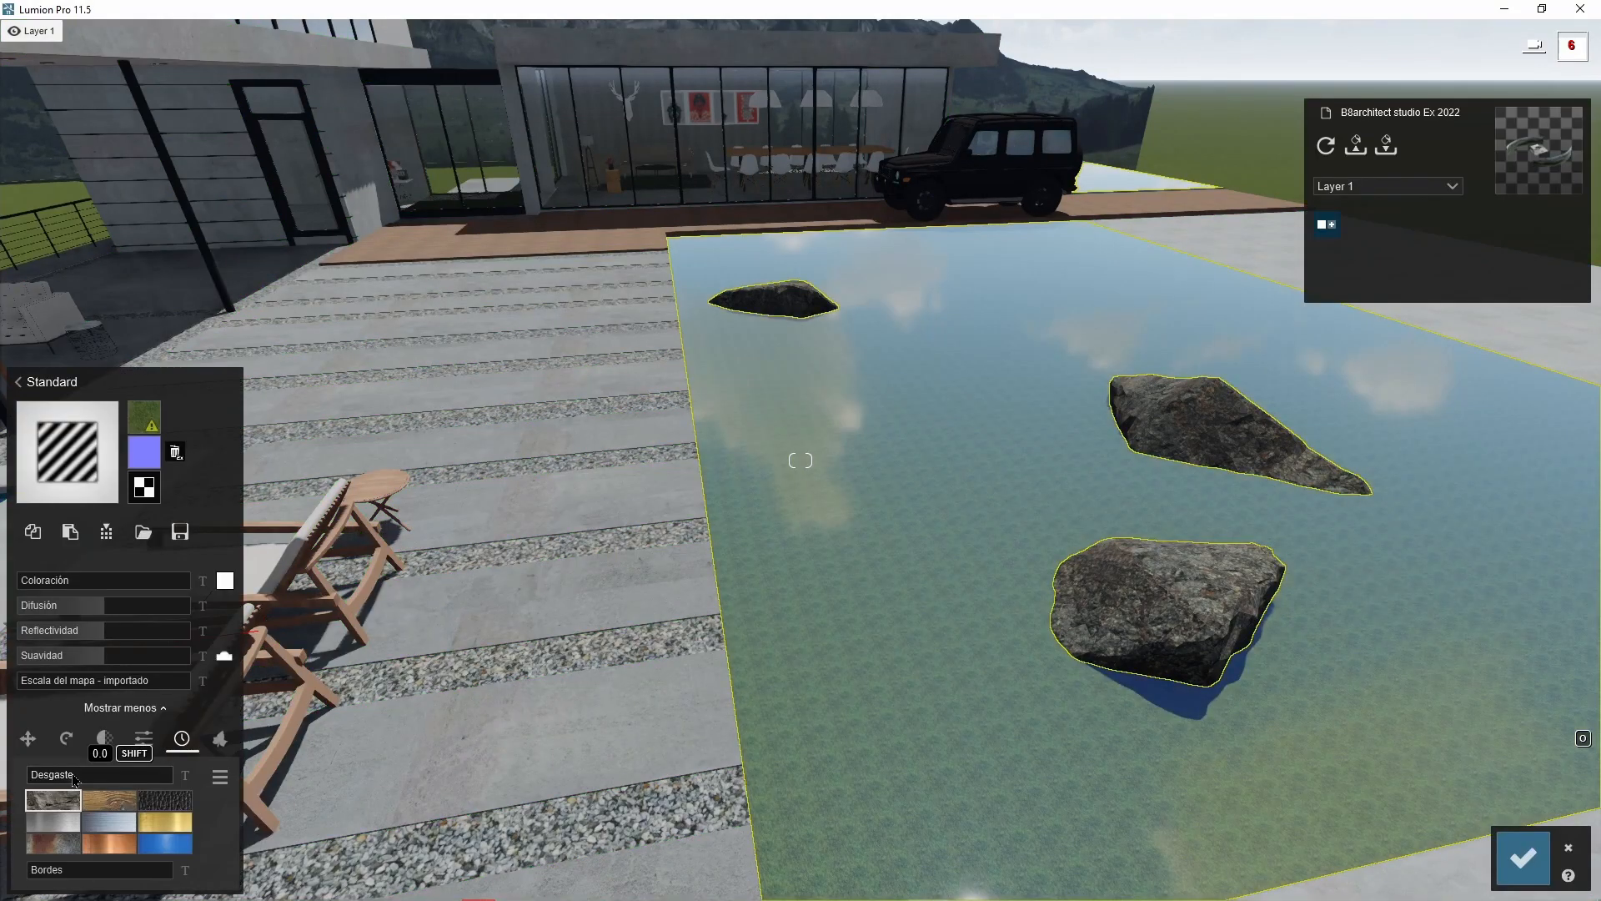
left_click(22, 384)
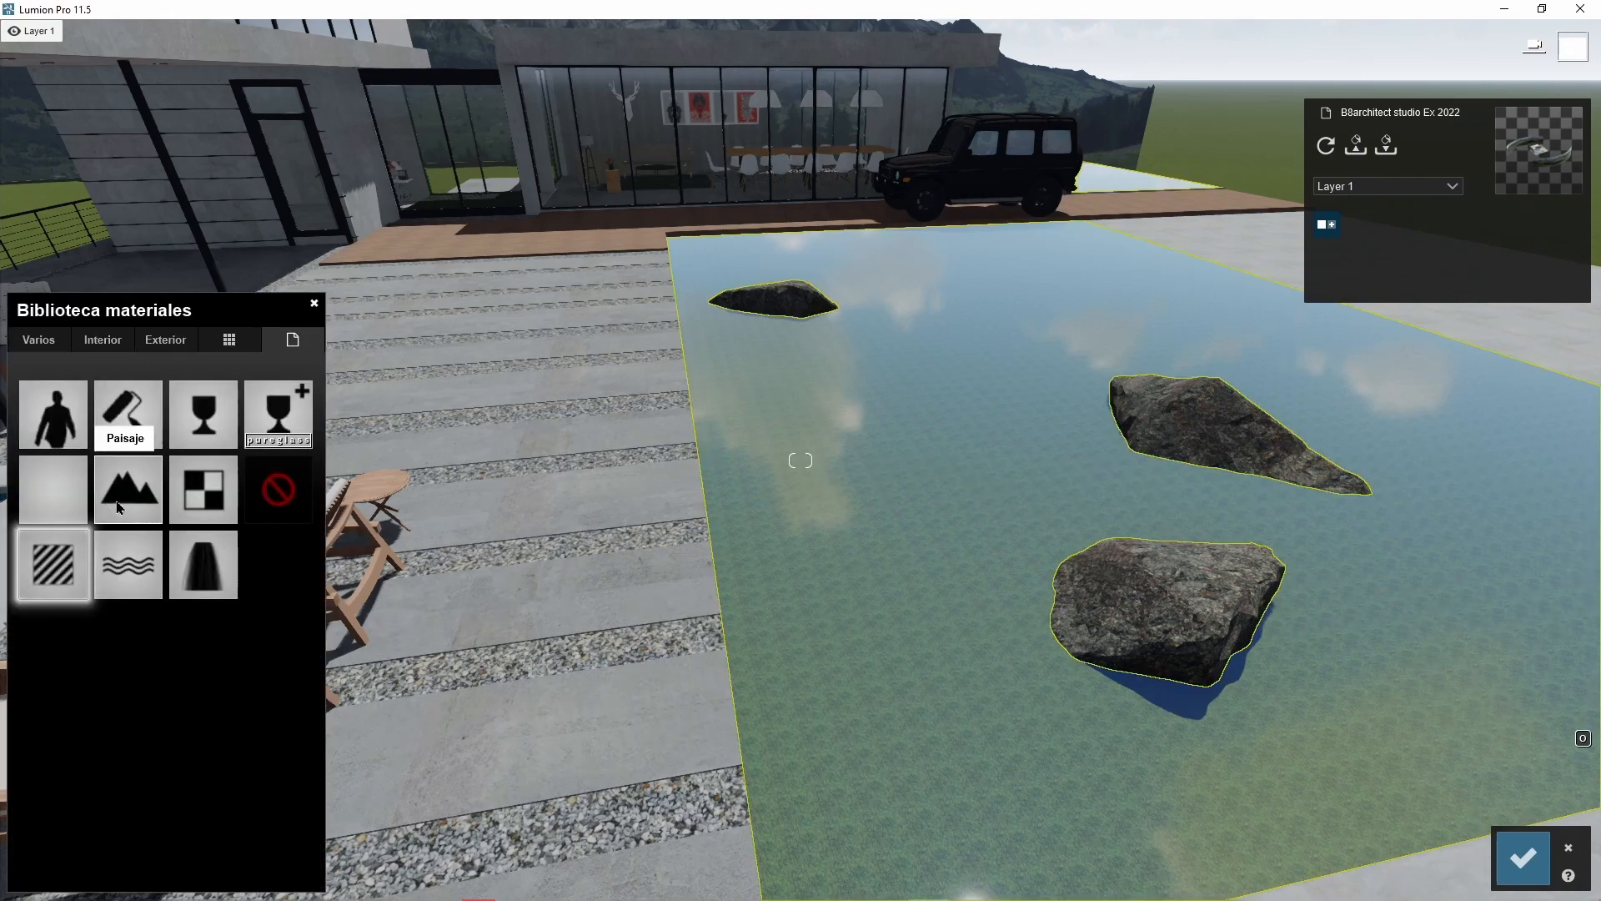
left_click(118, 506)
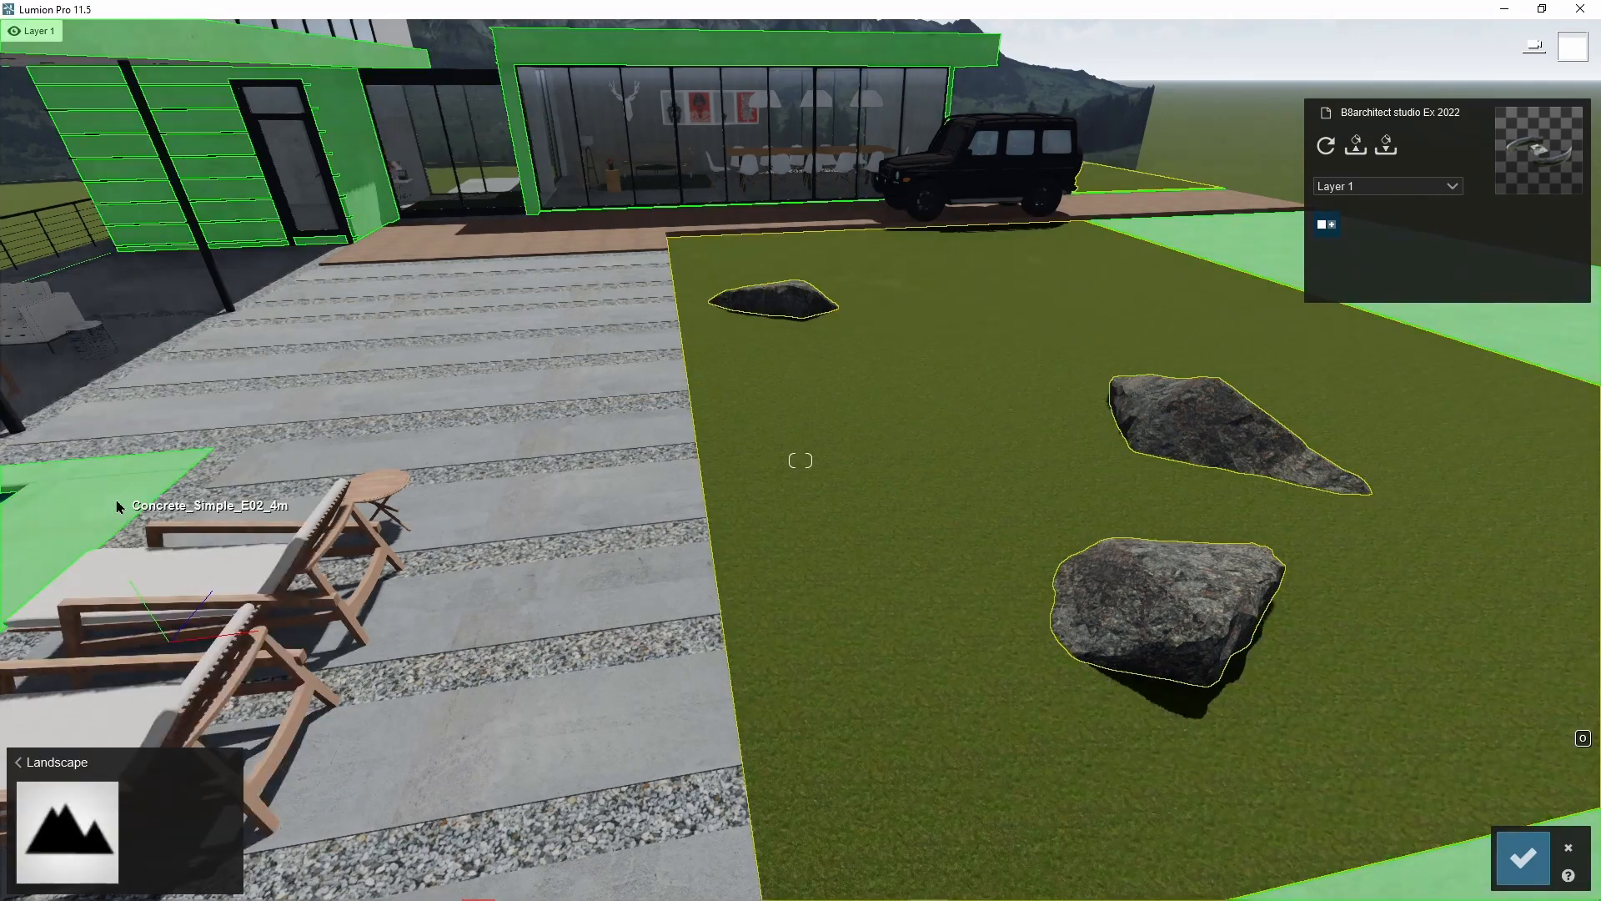
scroll(976, 713, "up", 5)
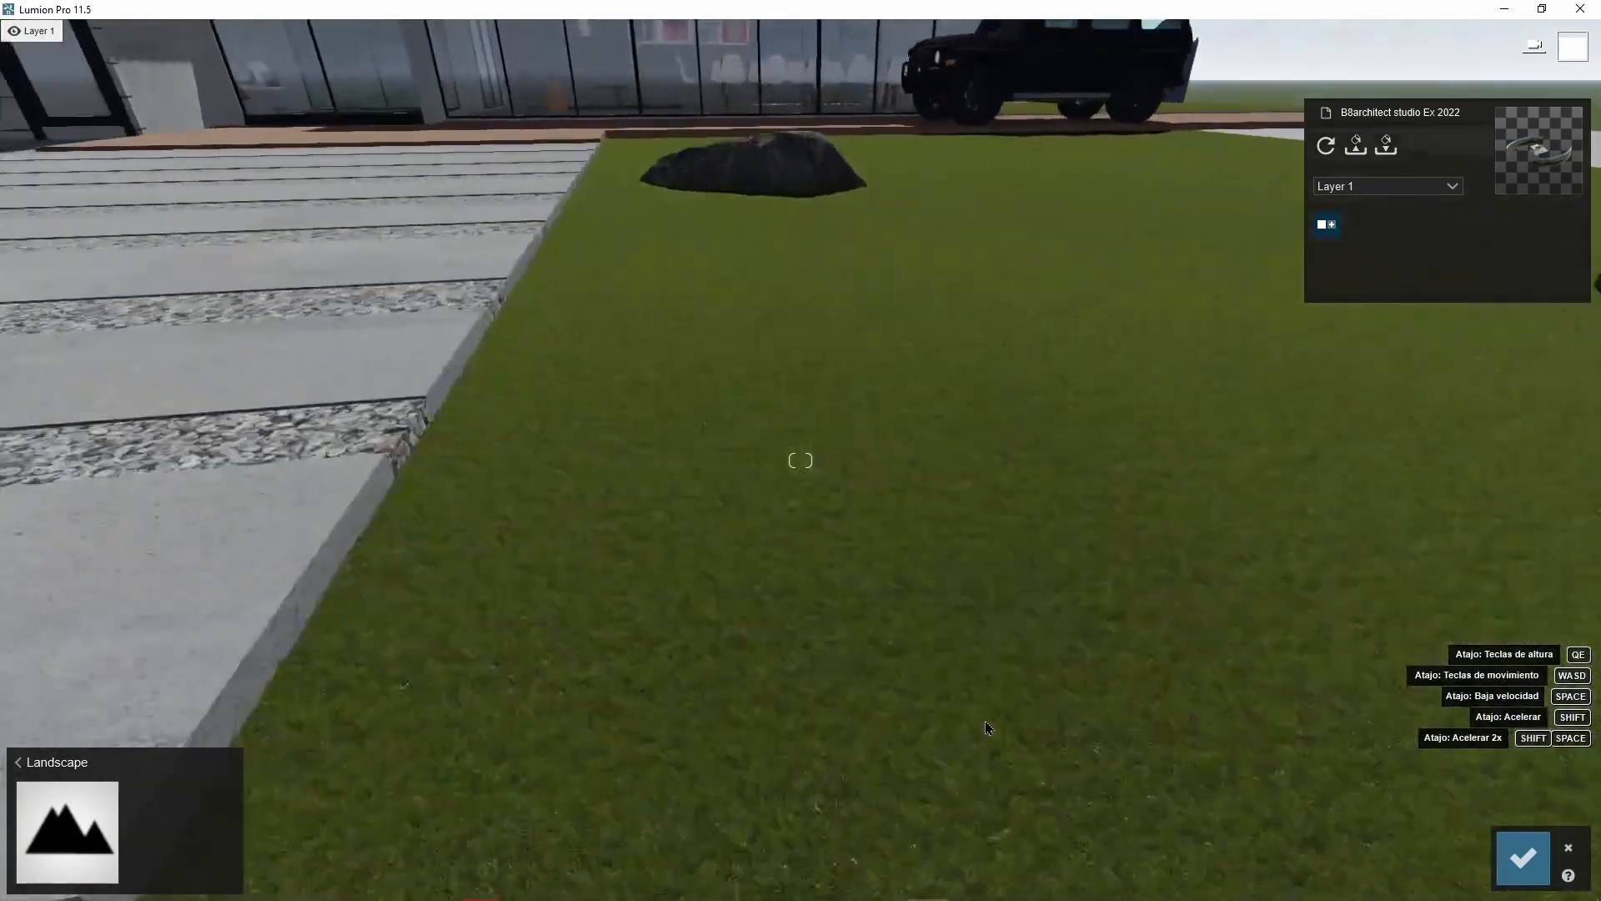
right_click_drag(971, 732, 635, 746)
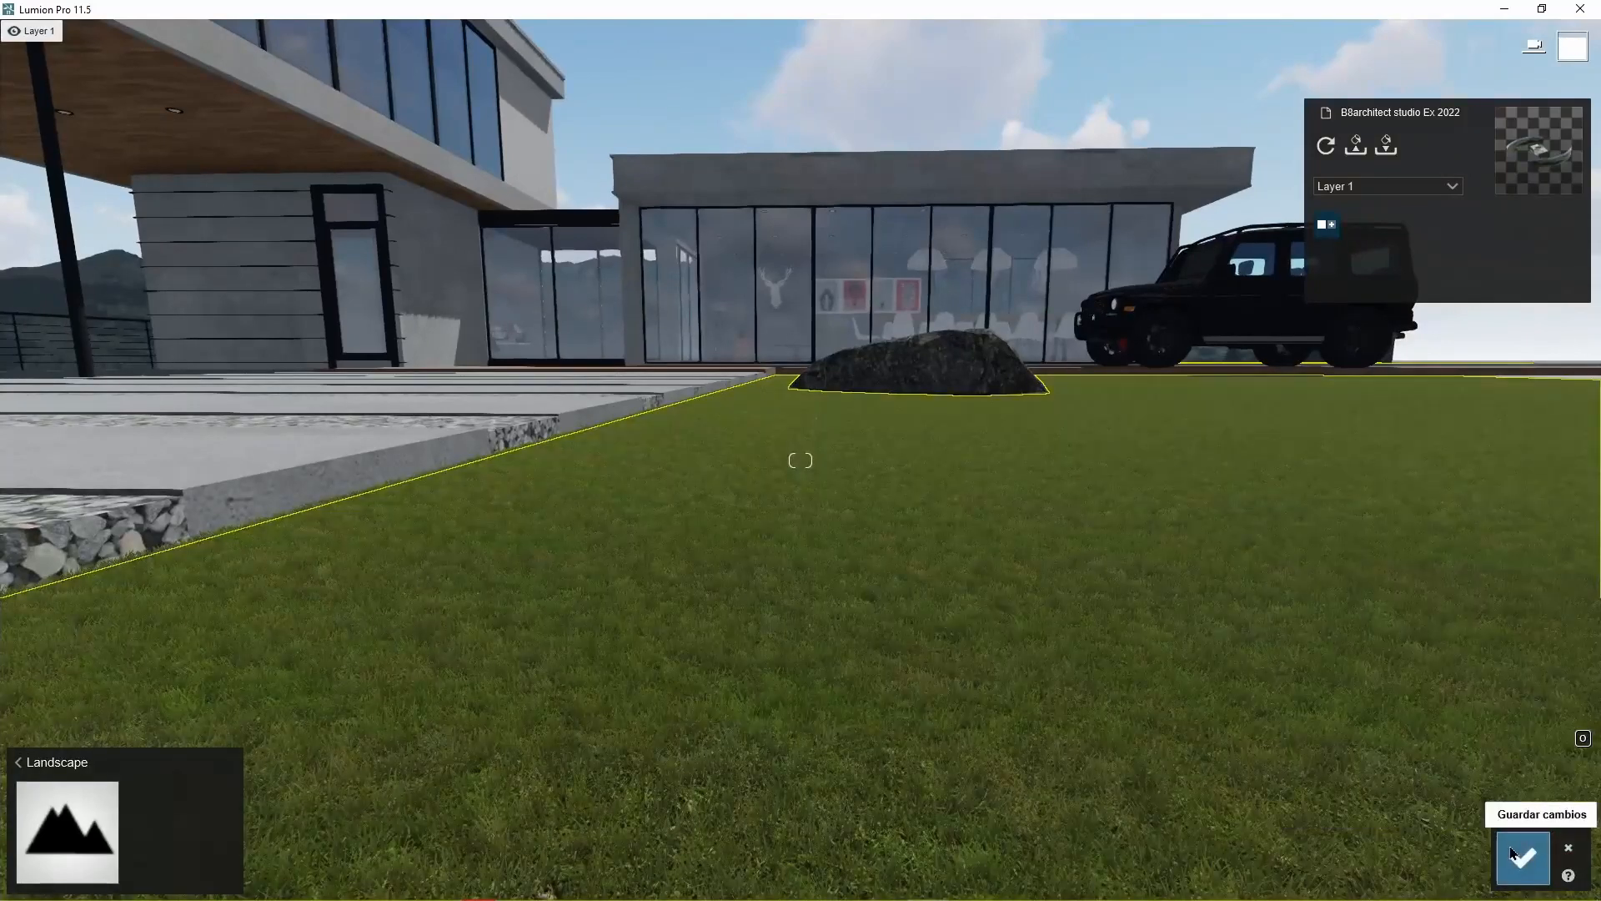
left_click(1523, 858)
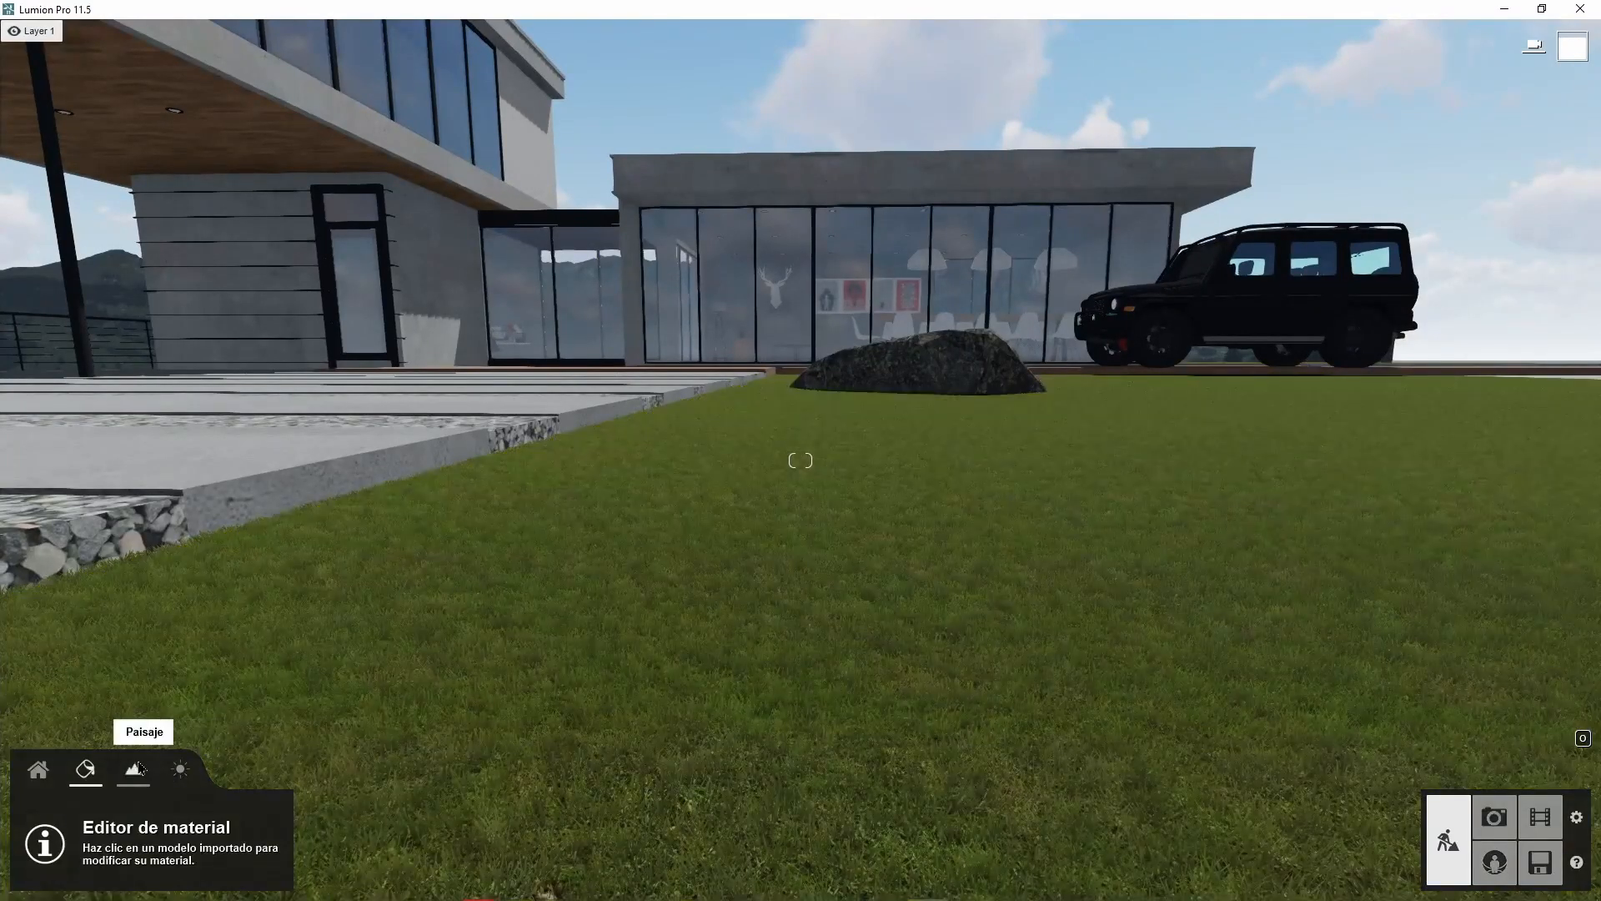
- Adjust the landscape grass for a taller, fuller lawn by raising its height and tuning its size and wildness
left_click(136, 768)
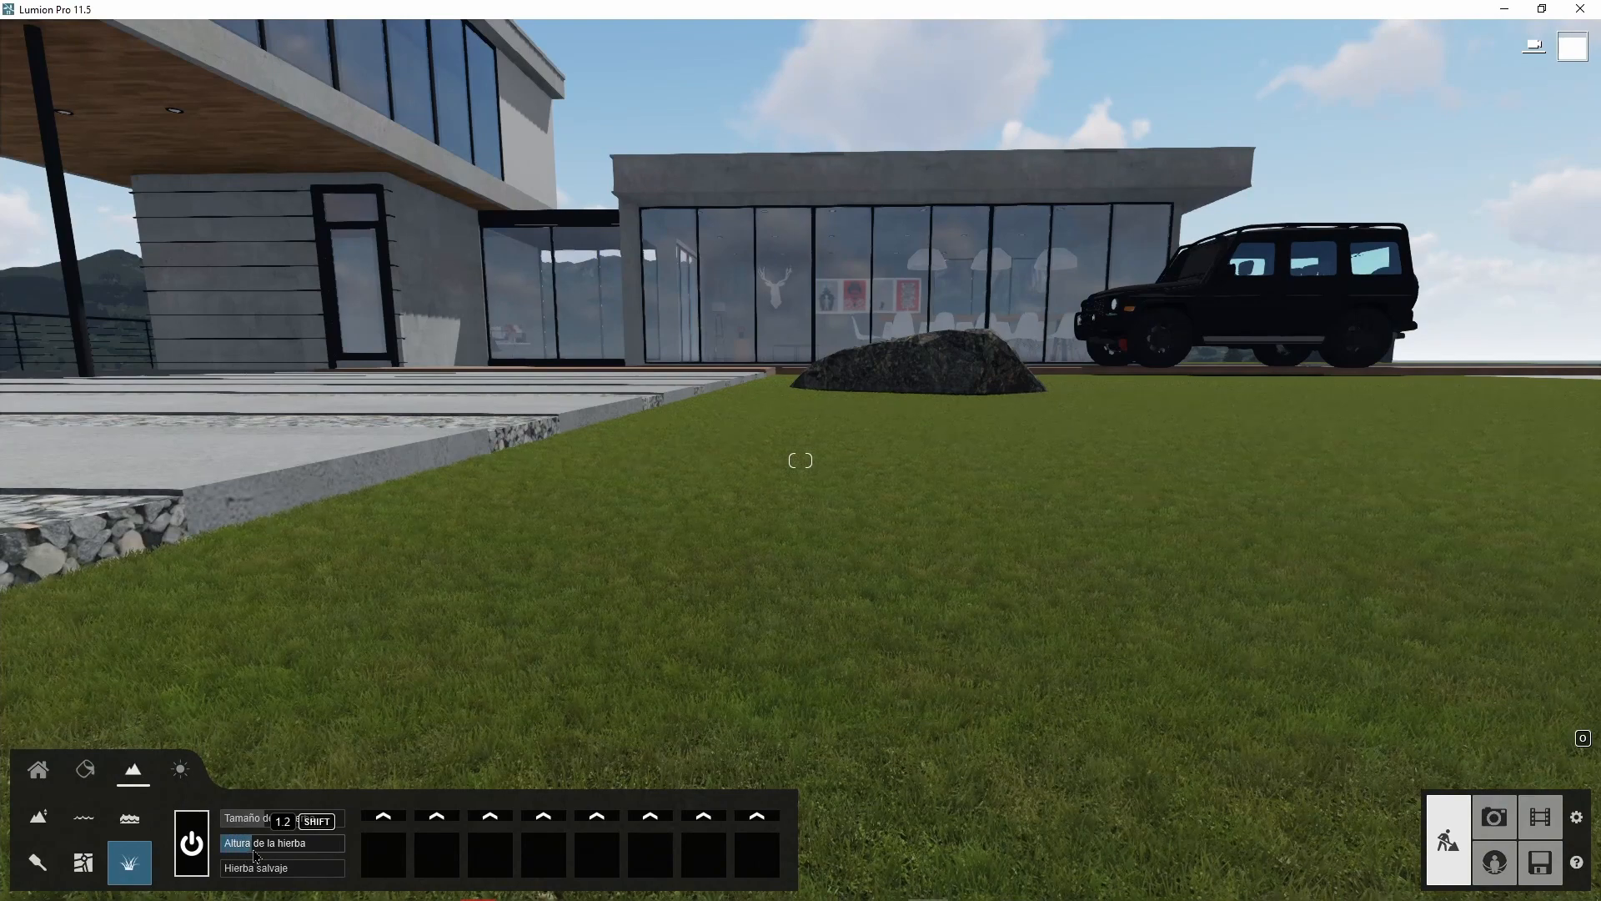
mouse_move(238, 876)
left_mouse_down()
mouse_move(332, 876)
mouse_move(249, 876)
left_mouse_up()
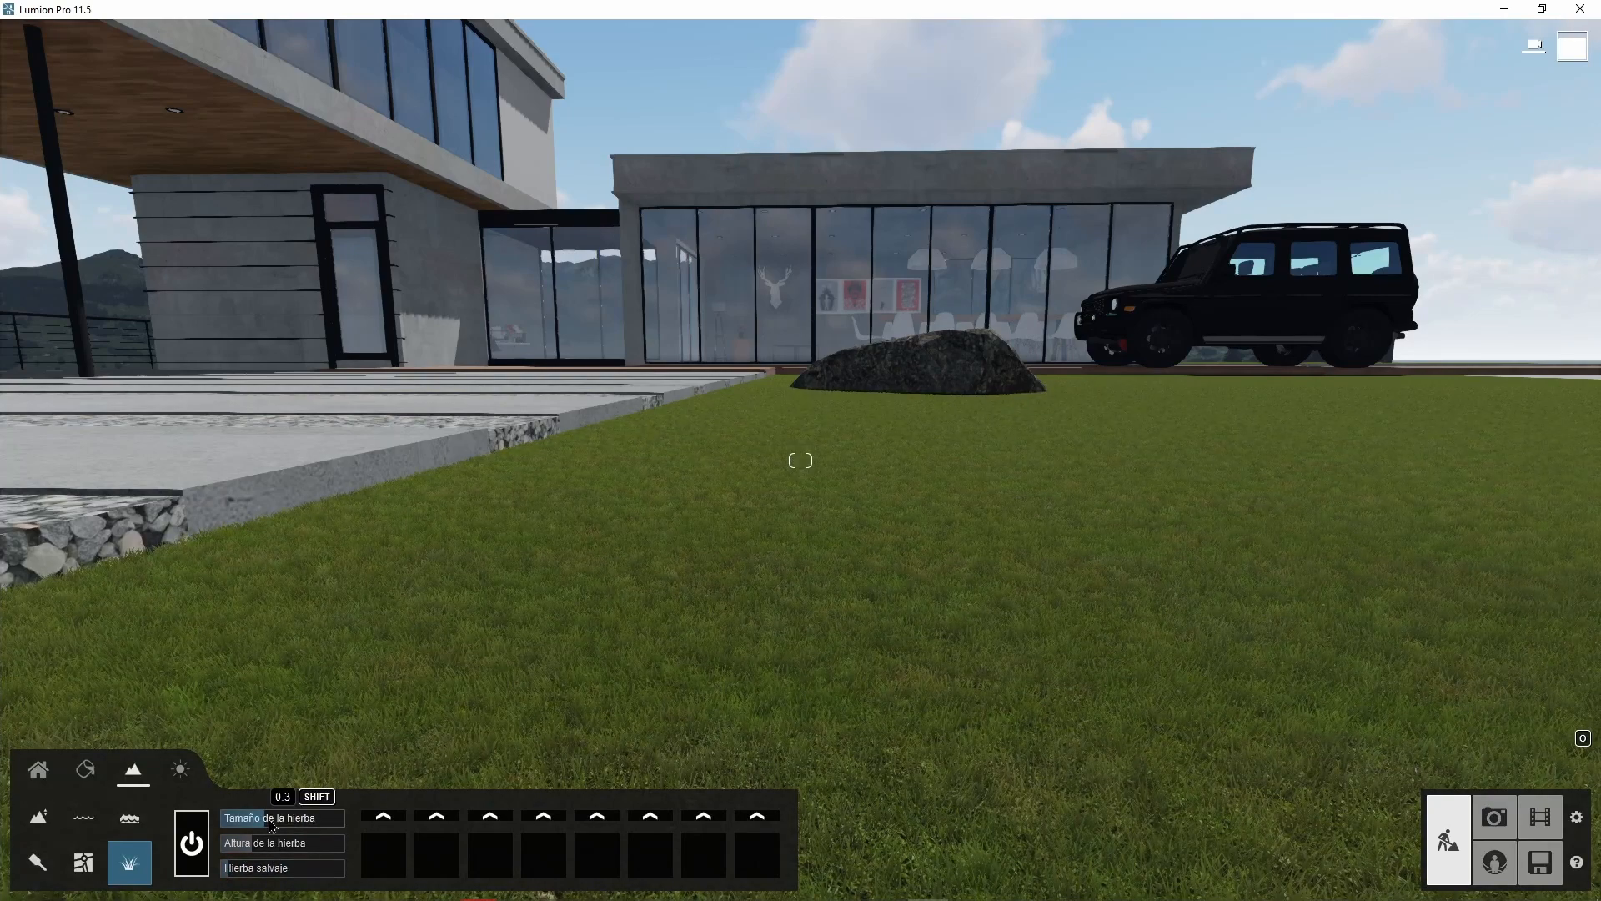
mouse_move(271, 826)
left_mouse_down()
mouse_move(302, 851)
mouse_move(285, 851)
left_mouse_up()
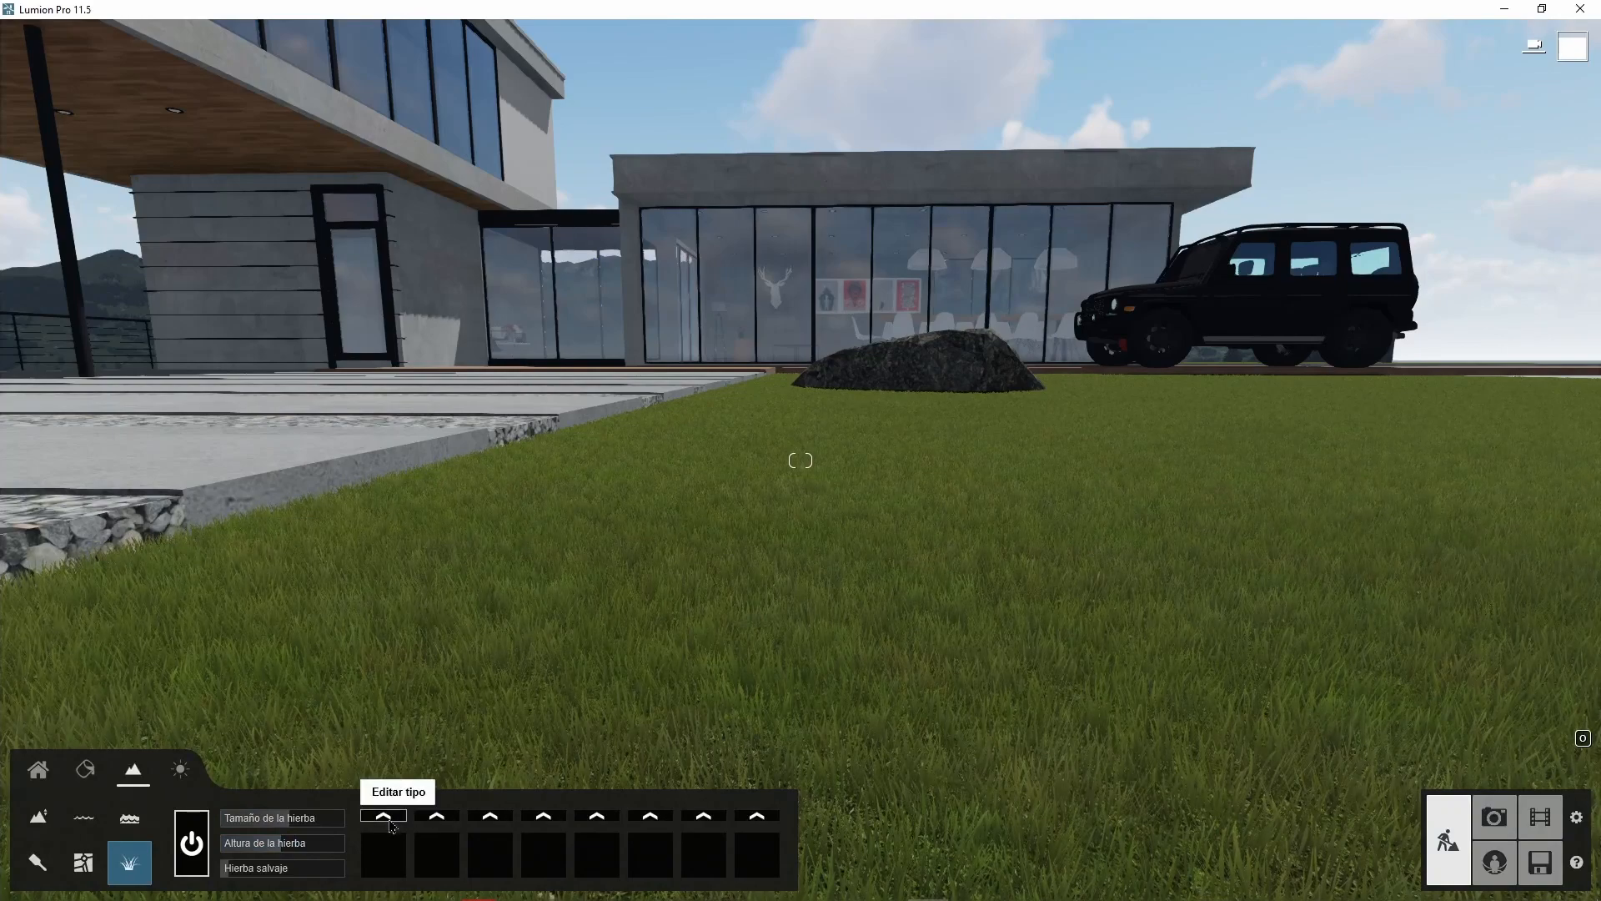
- Add yellow wildflowers to the first grass element slot and set their spread (Extender) to about 6.3
left_click(383, 817)
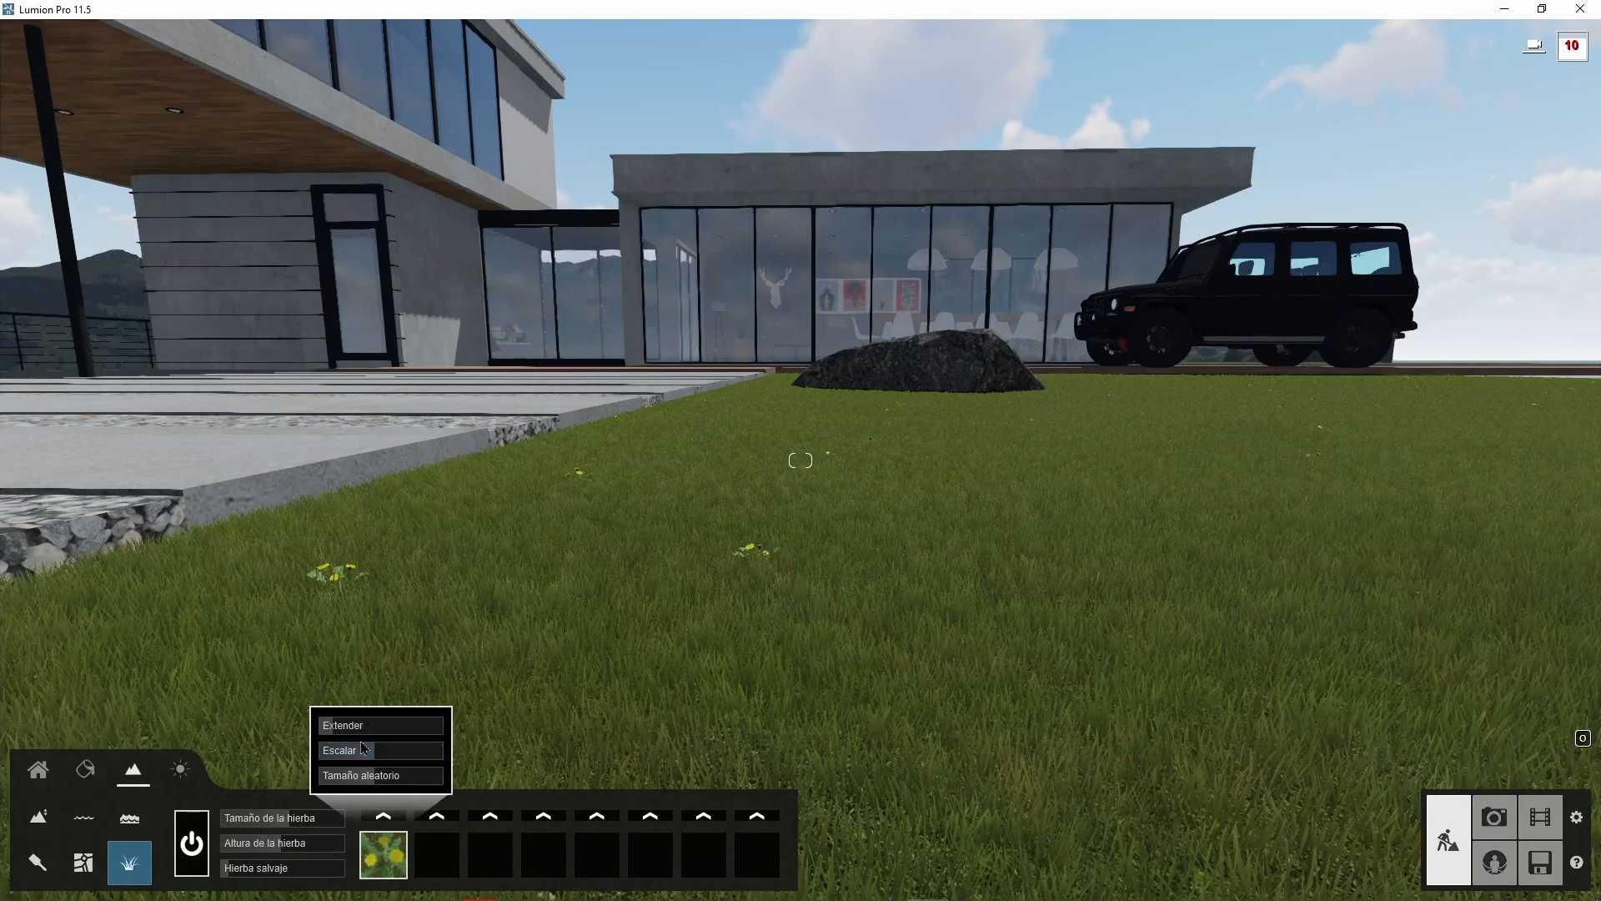
mouse_move(338, 730)
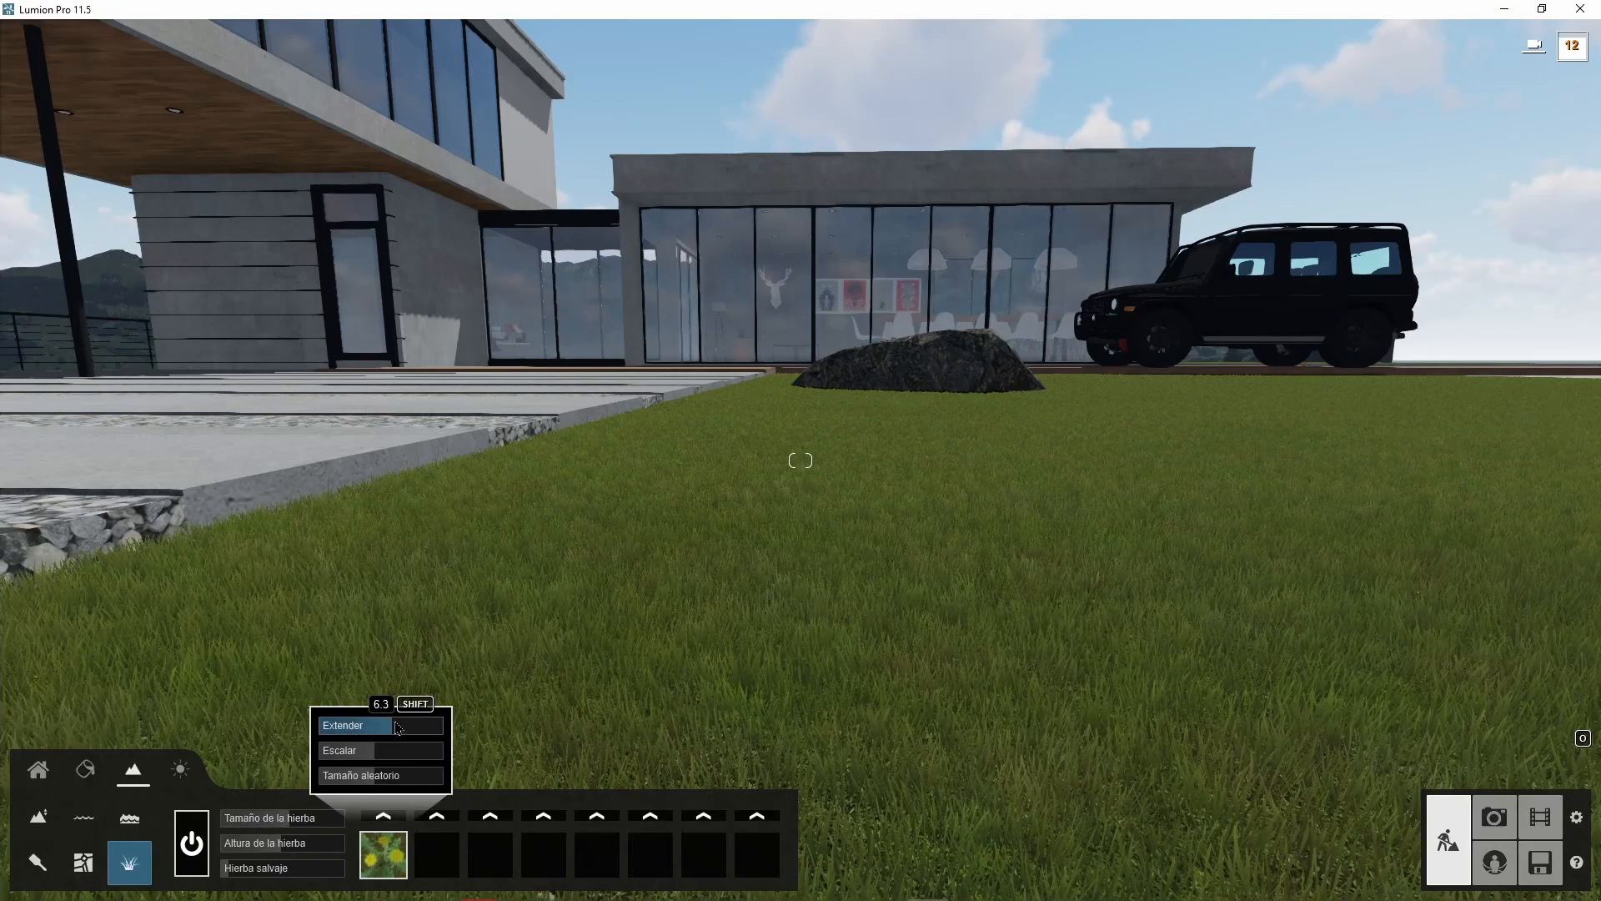
right_click_drag(742, 408, 638, 515)
key("s")
key("a")
right_click_drag(800, 460, 801, 250)
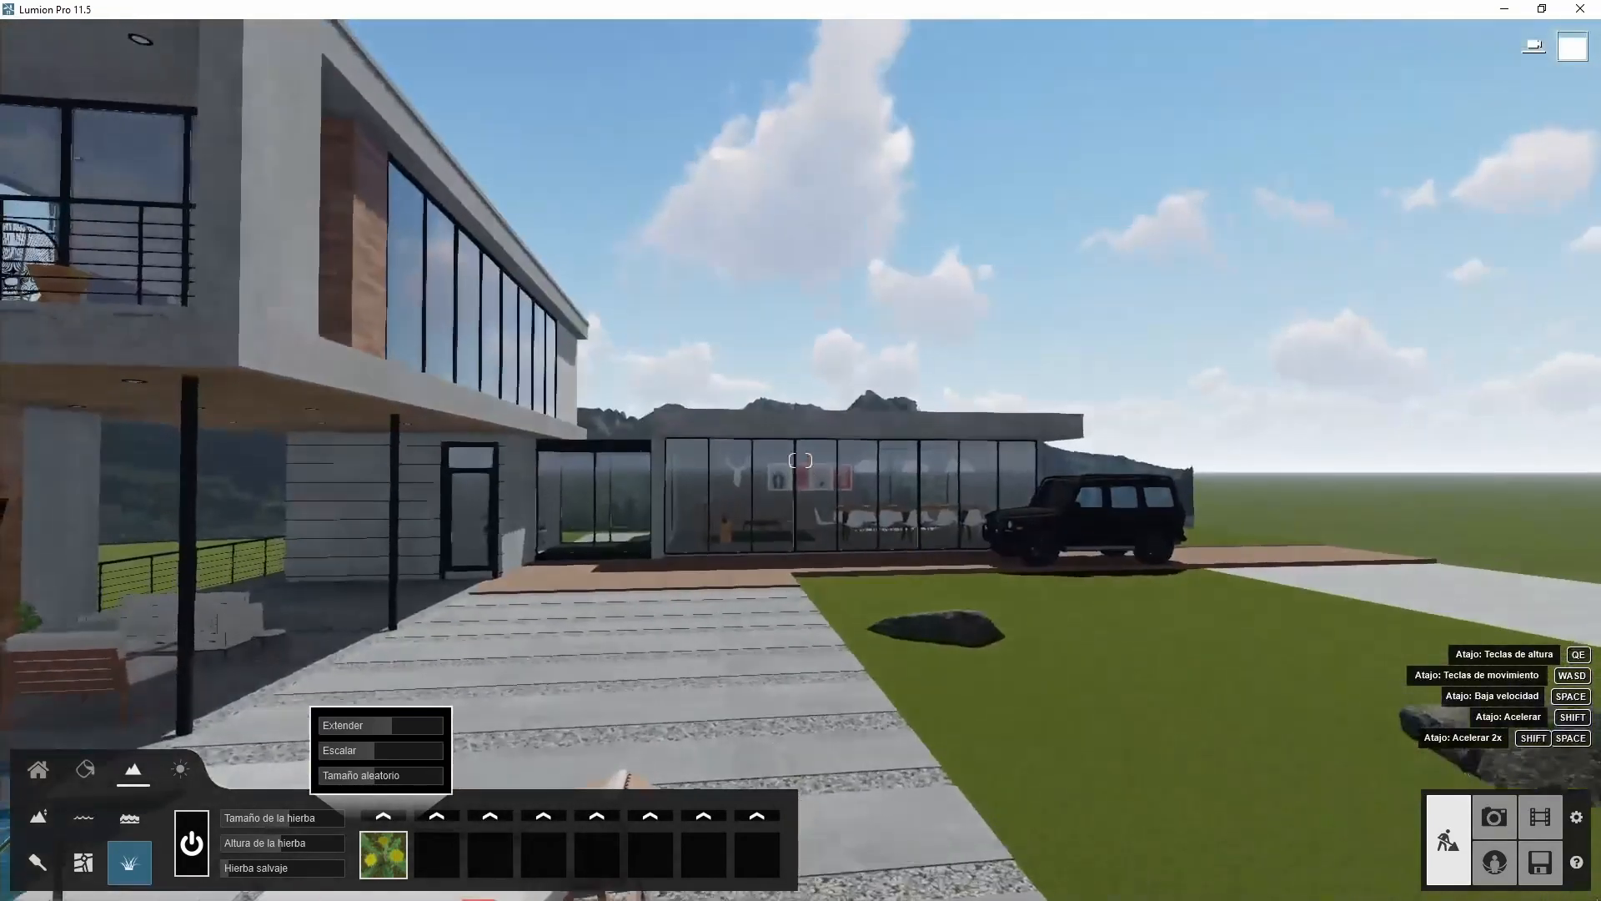
- Place an Agarwood RT tree from the nature library at the lawn's near corner beside the paved terrace
left_click(85, 770)
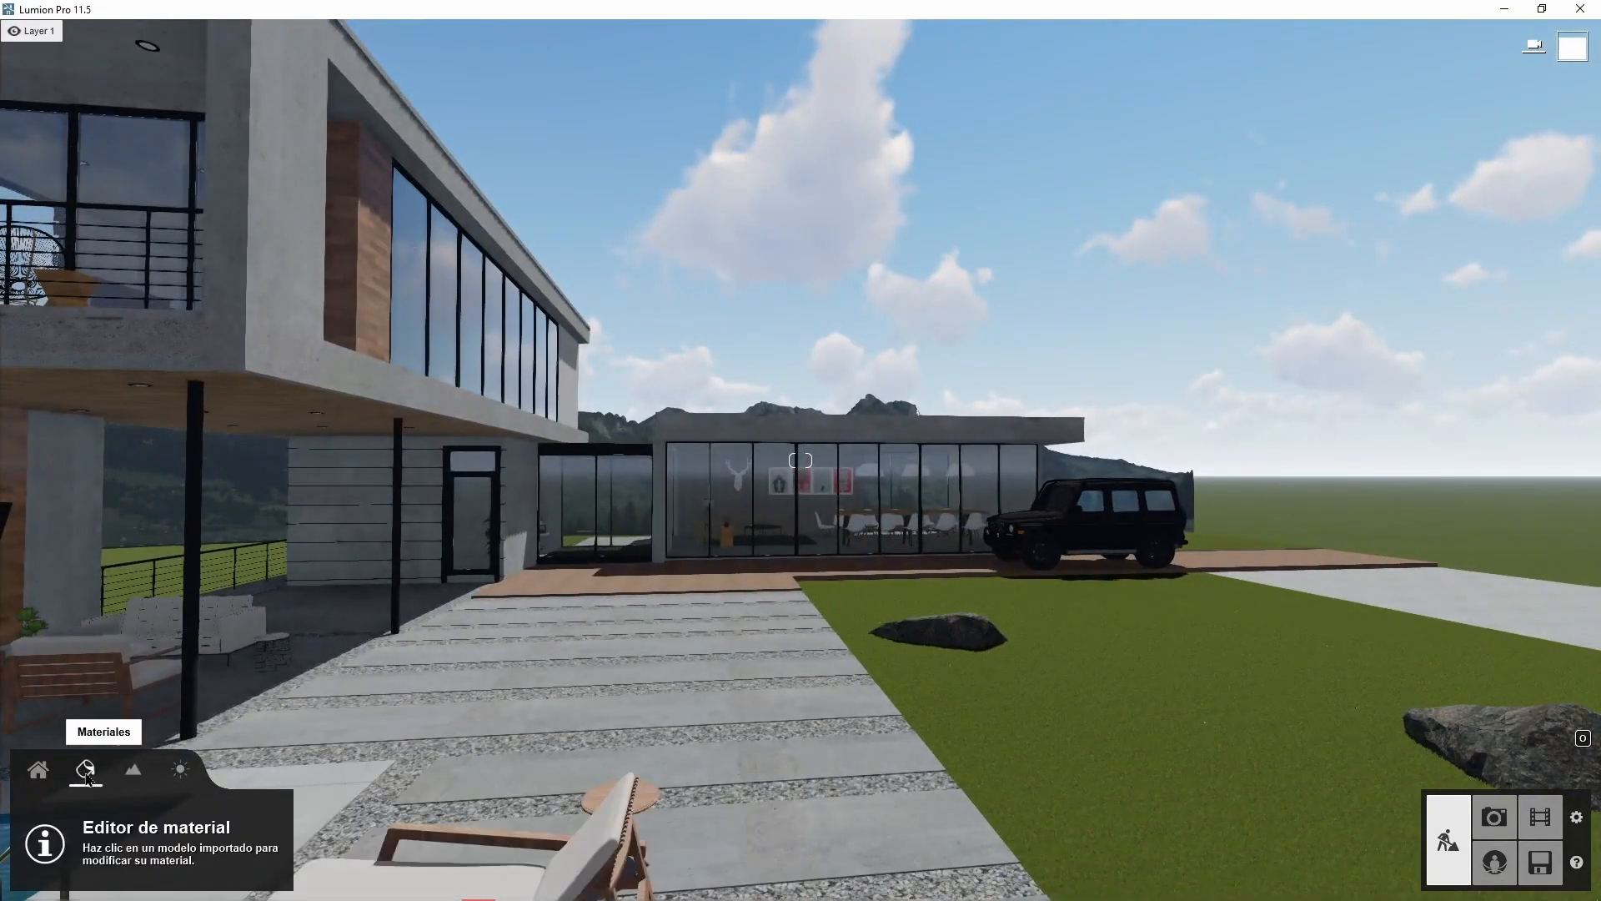
left_click(35, 774)
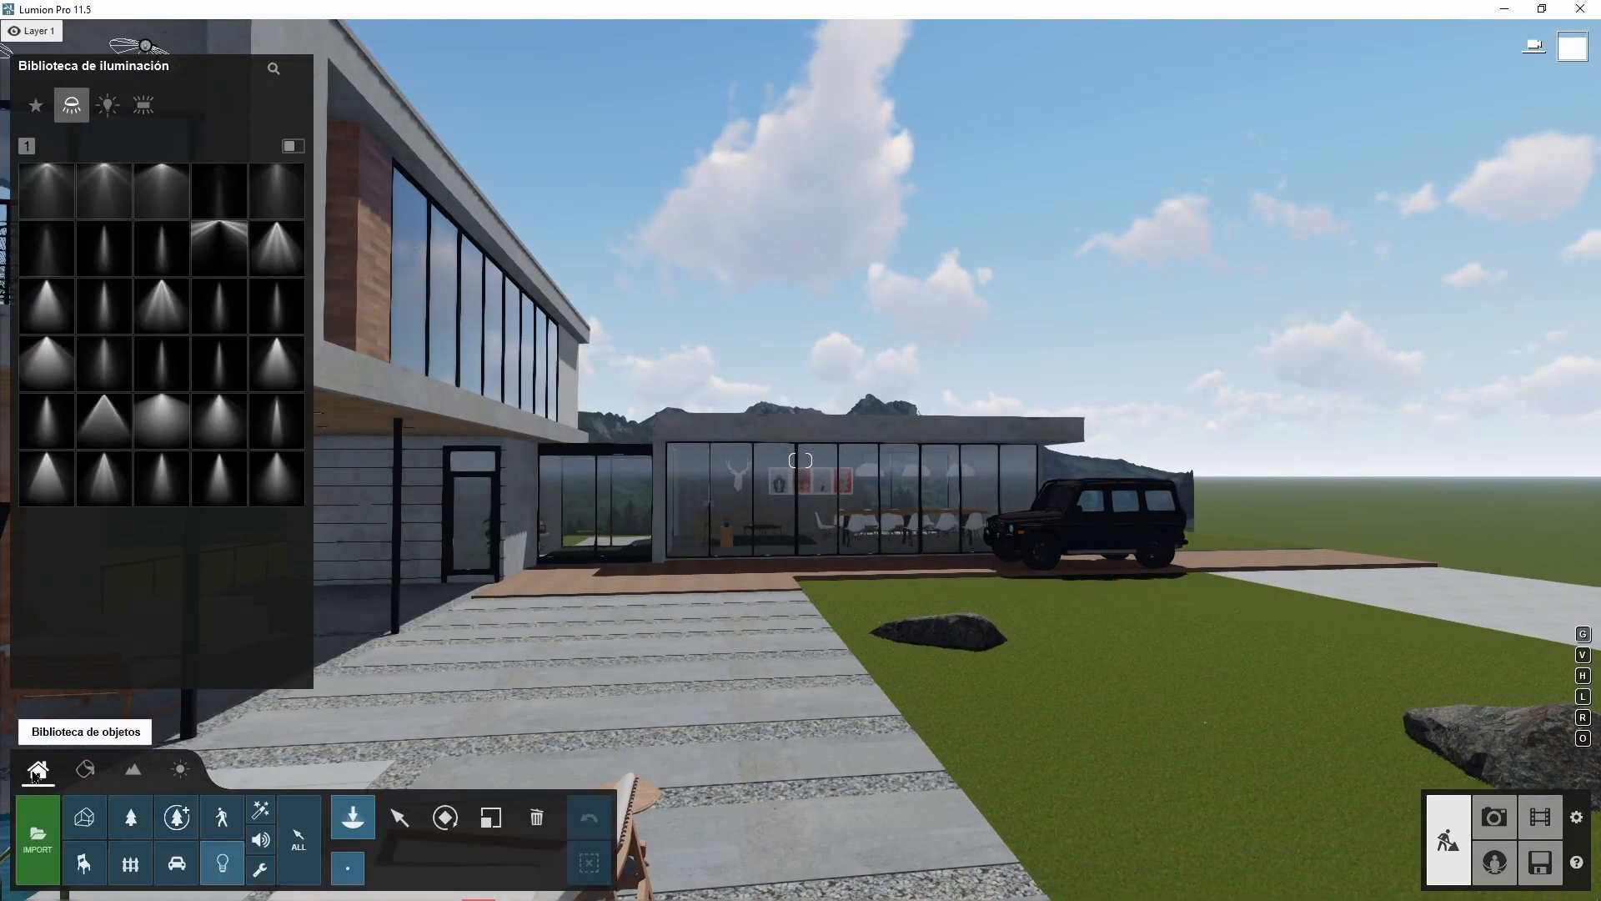
left_click(130, 821)
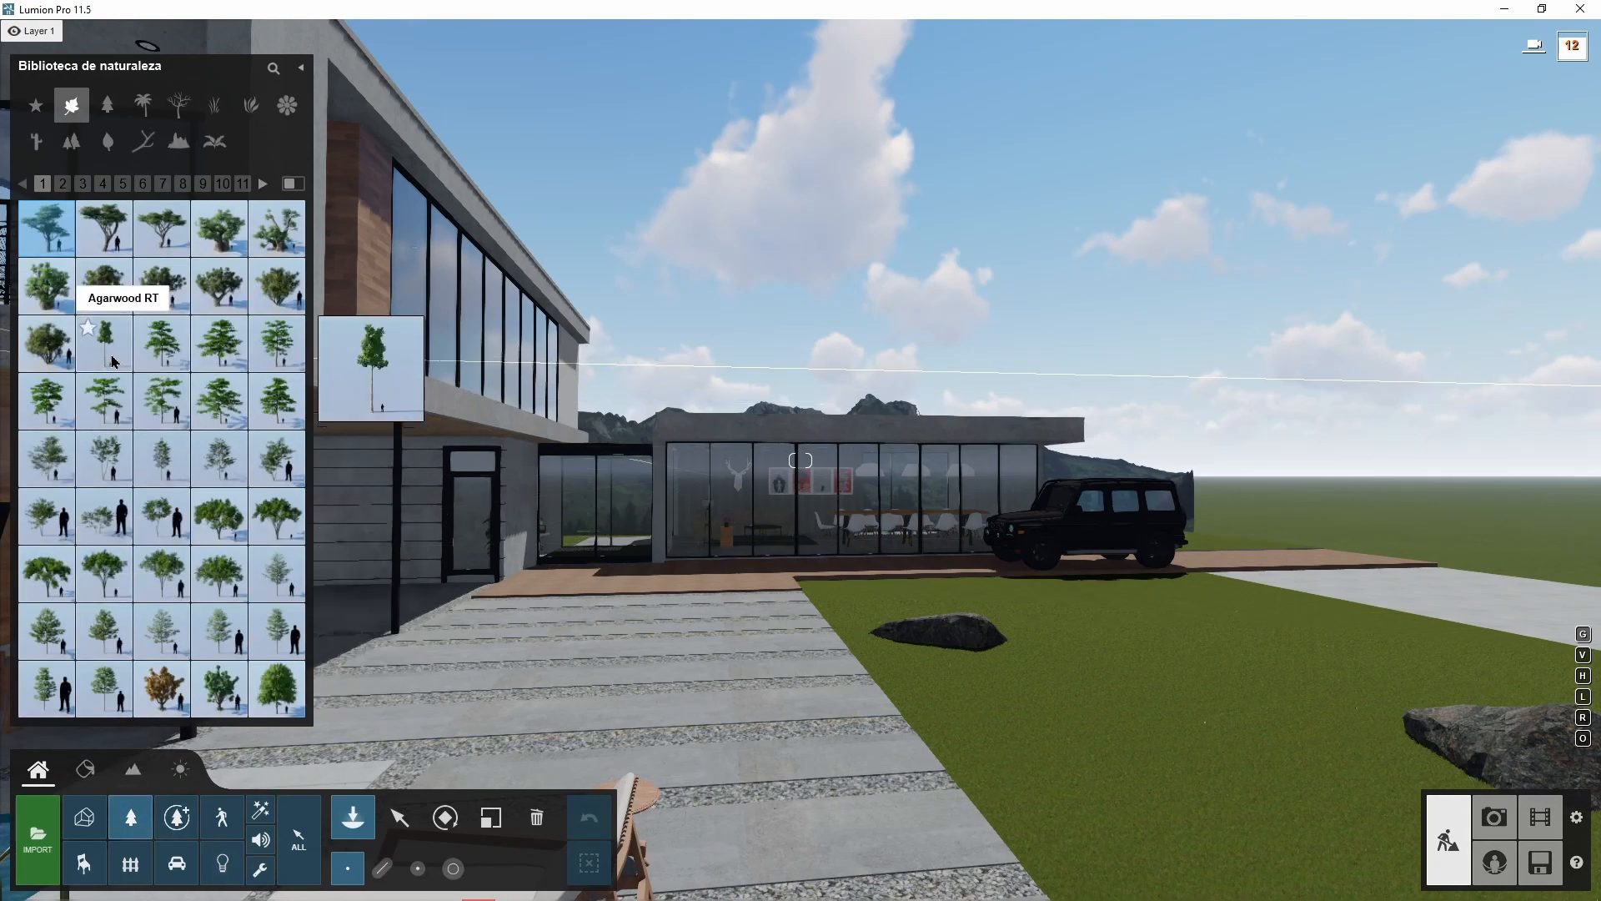
left_click(1159, 734)
right_click_drag(1160, 734, 1088, 751)
left_click(1042, 727)
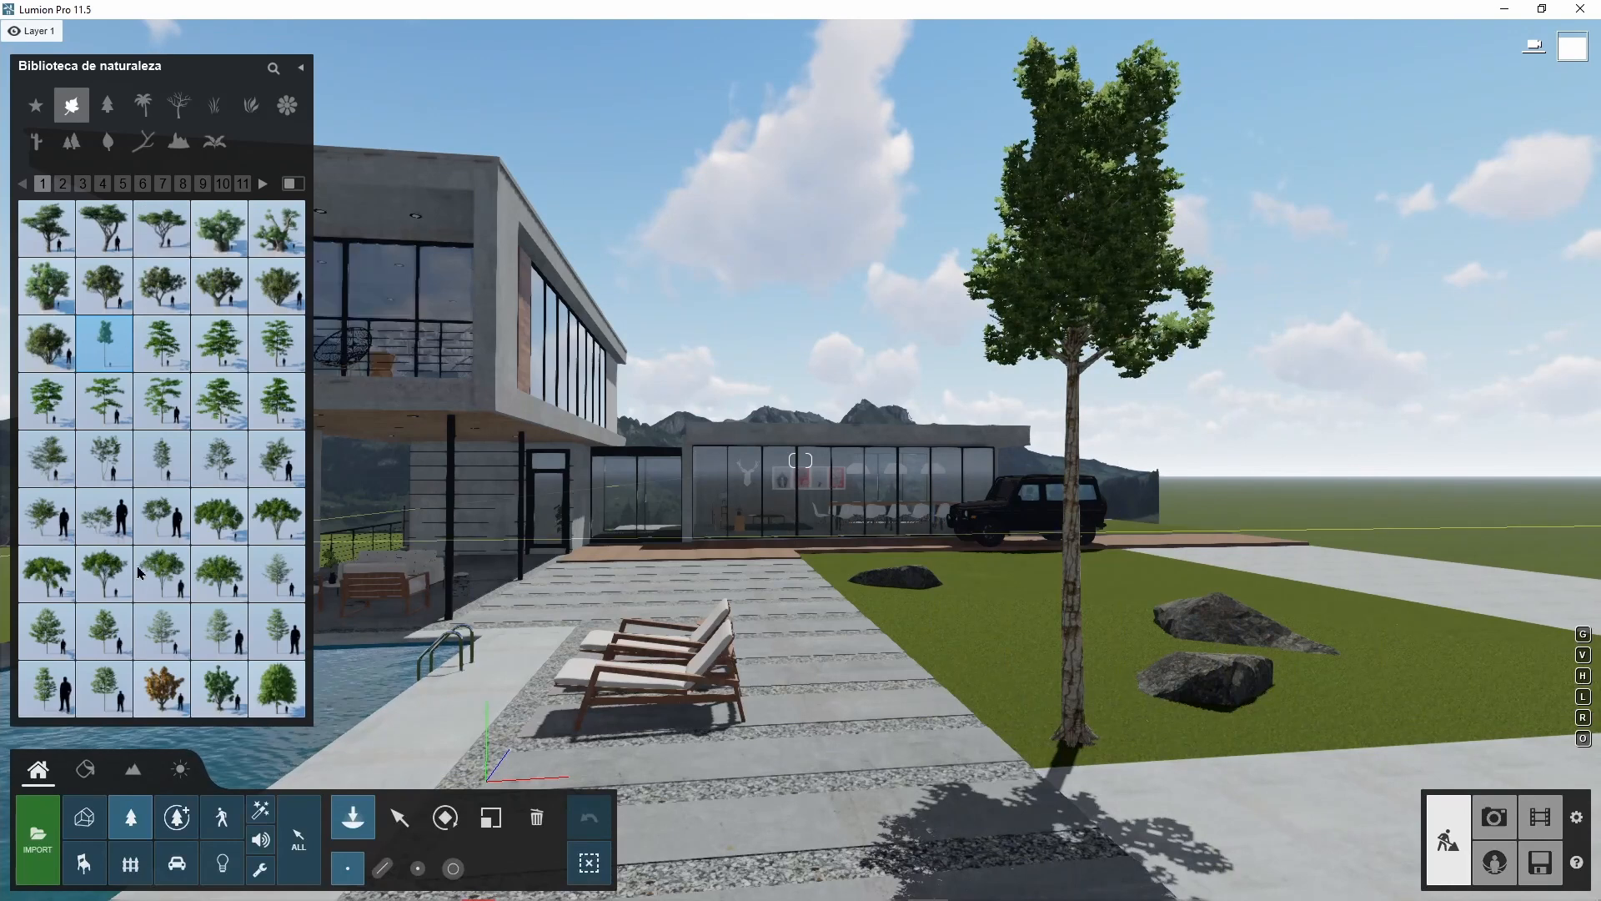
- Place an Acacia RT tree on the lawn next to the rear rock and end the placement
mouse_move(164, 584)
left_click(103, 574)
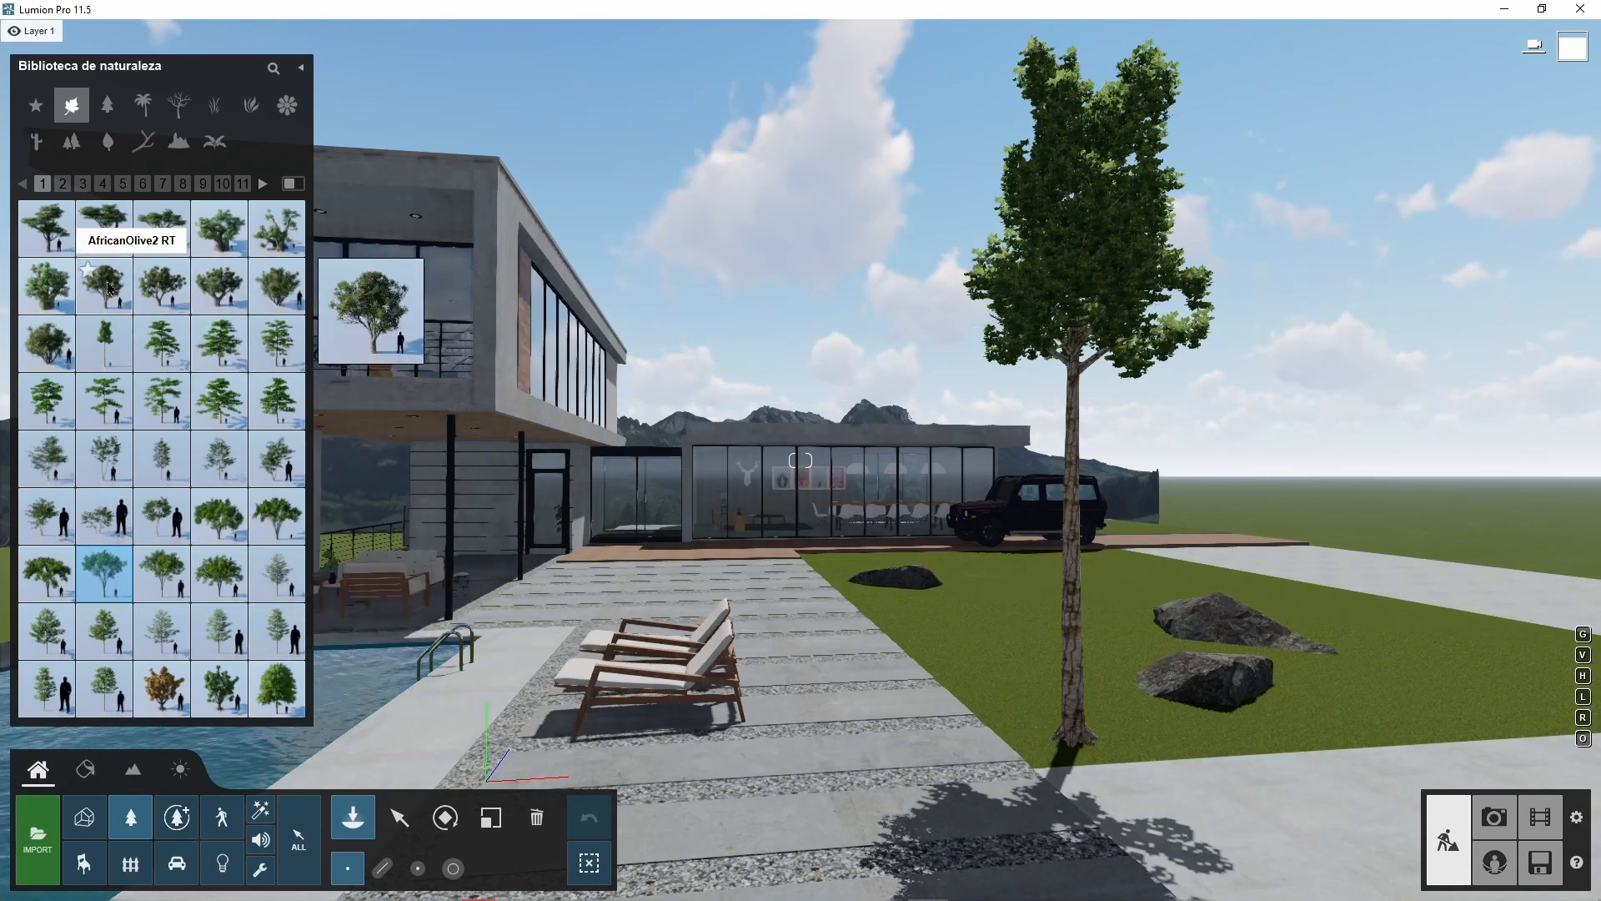
left_click(164, 248)
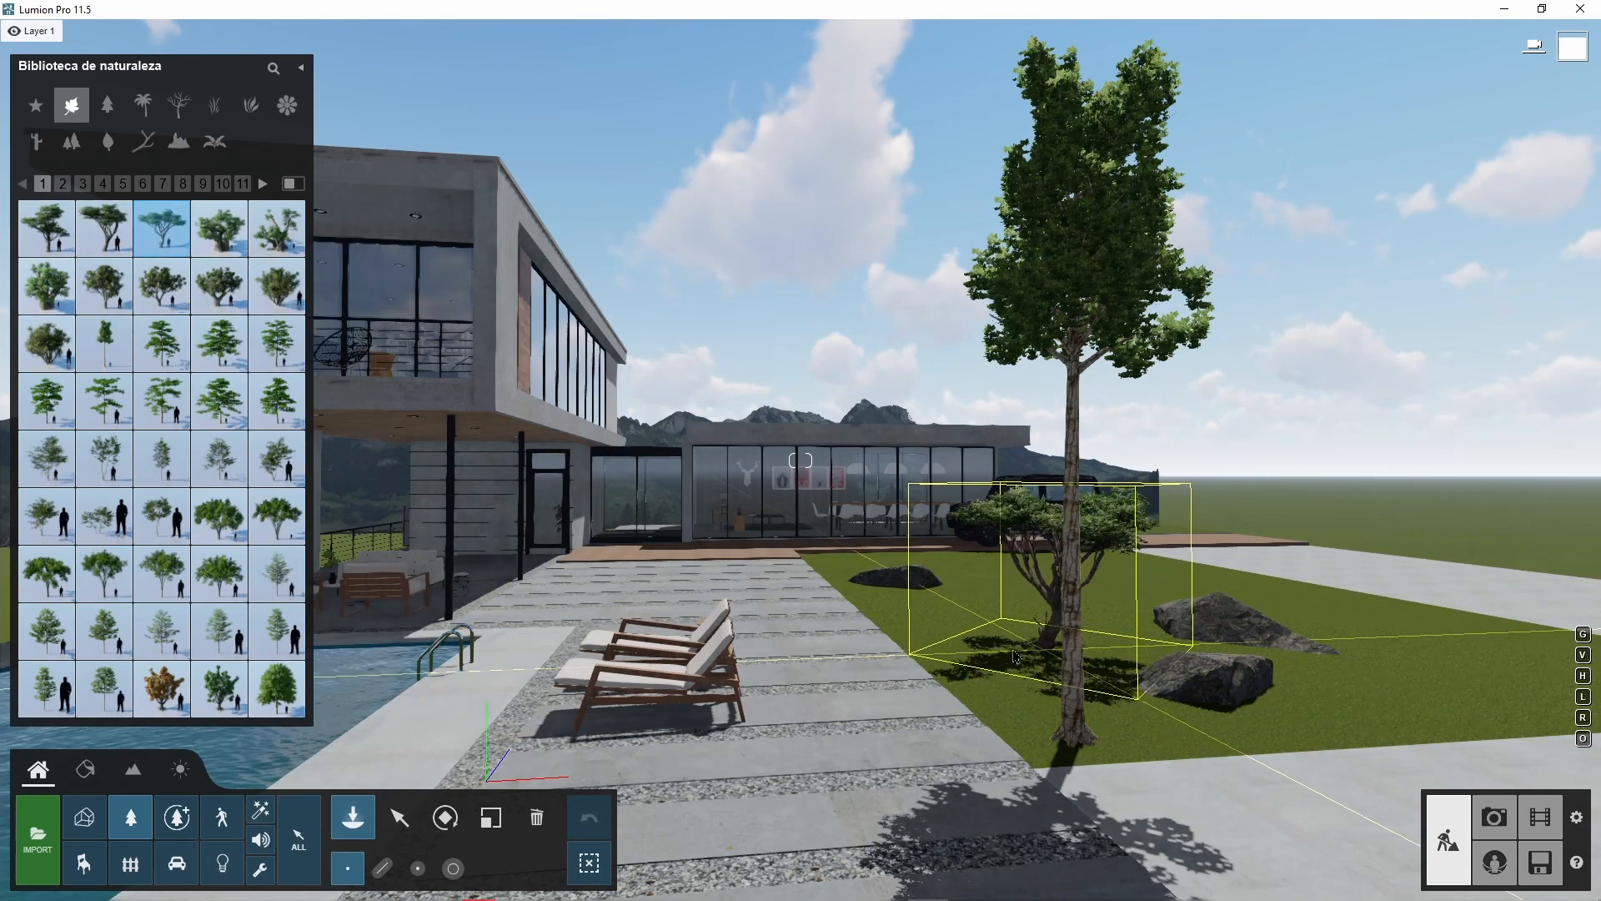
left_click(901, 629)
key("Escape")
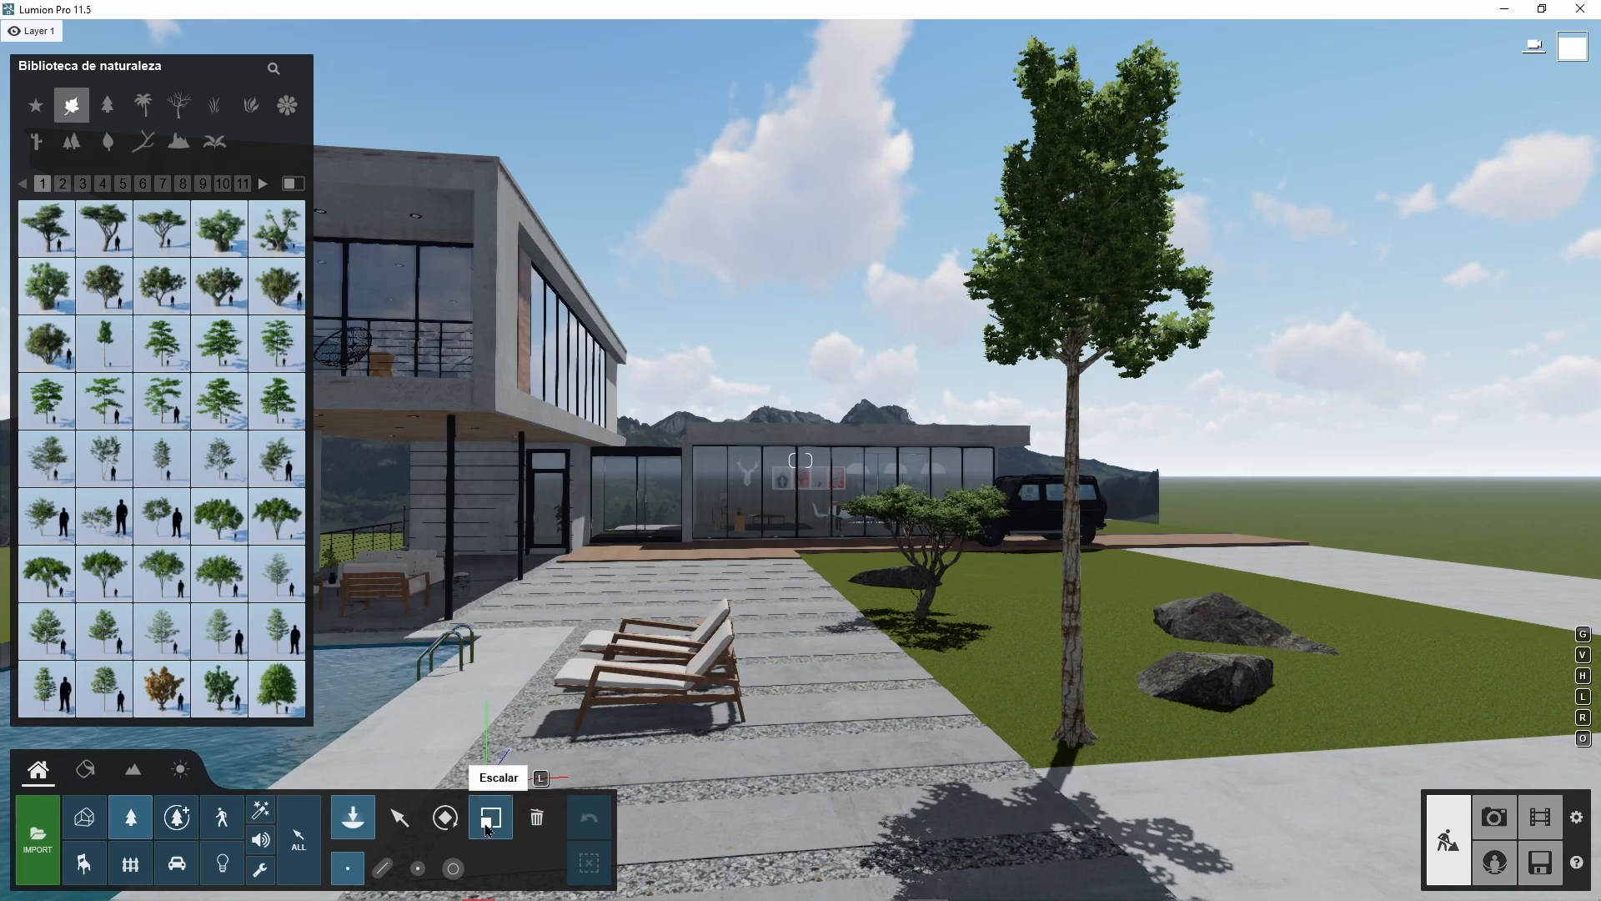
- Scale up the Acacia RT until its canopy rises above the single-storey wing and reaches over the terrace
left_click(488, 827)
left_click(924, 621)
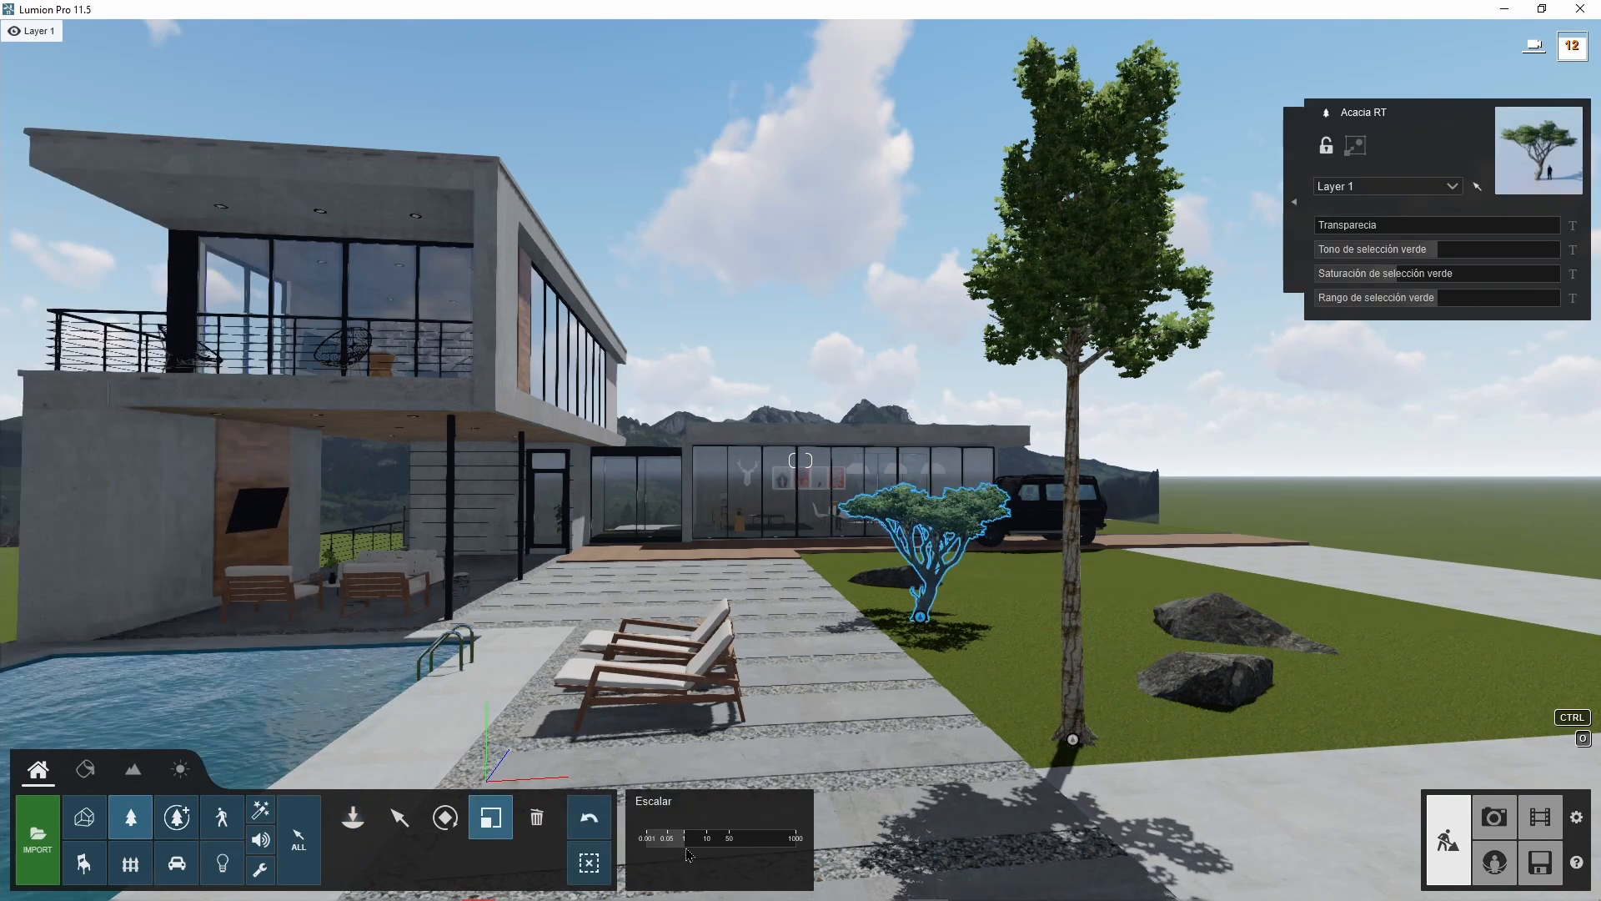
left_click_drag(688, 854, 698, 850)
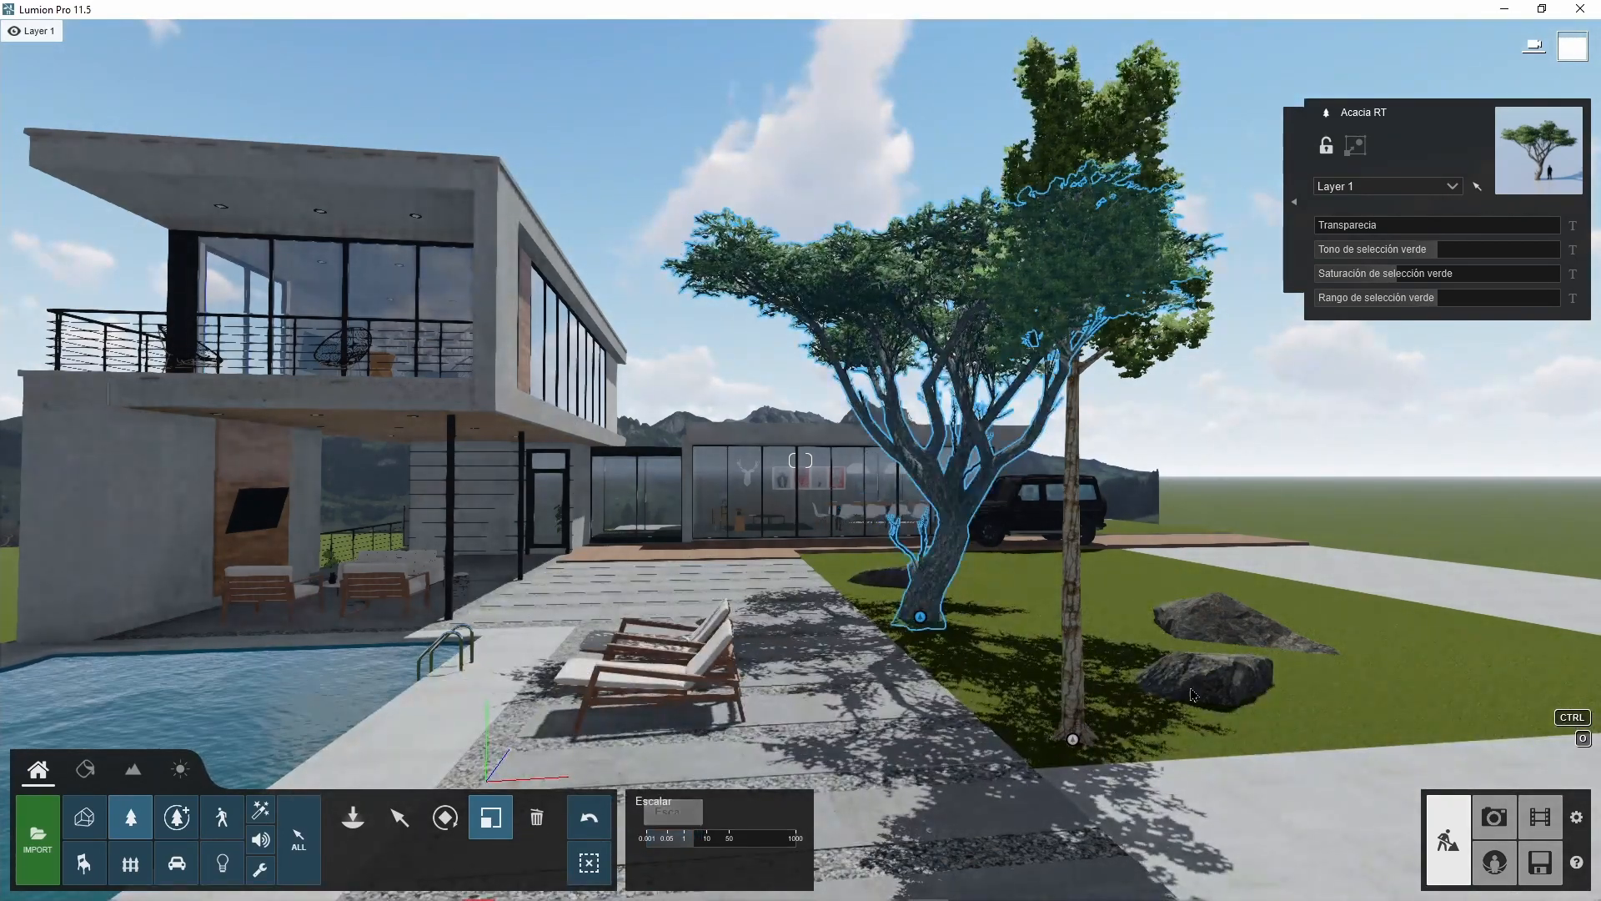
- Copy the Agarwood tree to the lawn's outer corner, beside the car, and the rear edge behind the acacia
left_click(1074, 739)
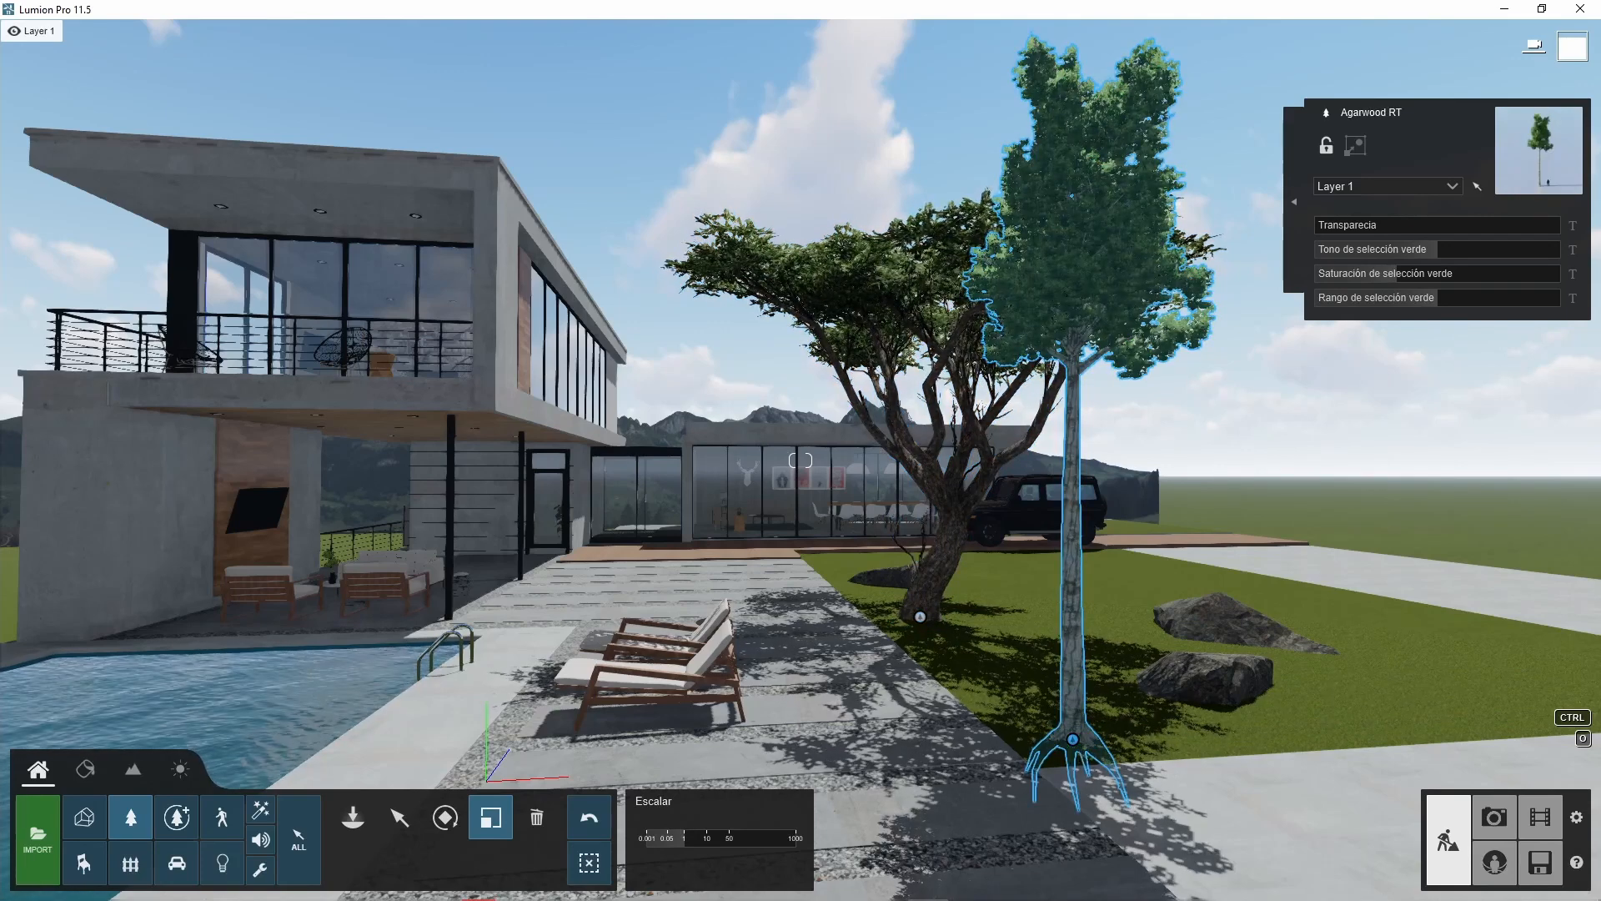
left_click(404, 820)
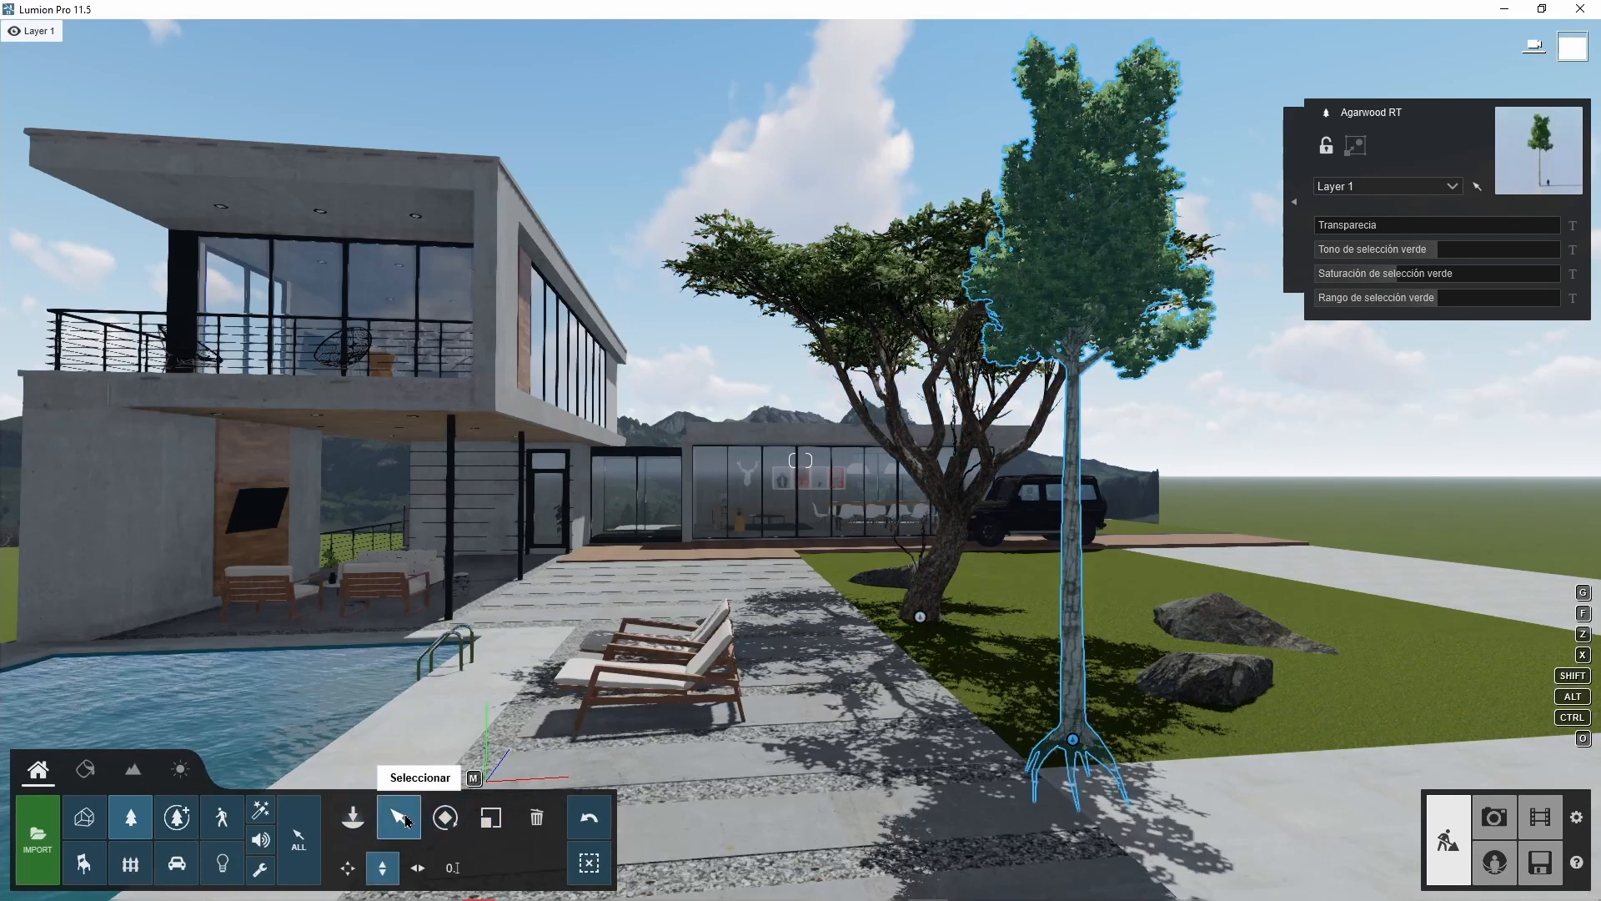
left_click(347, 867)
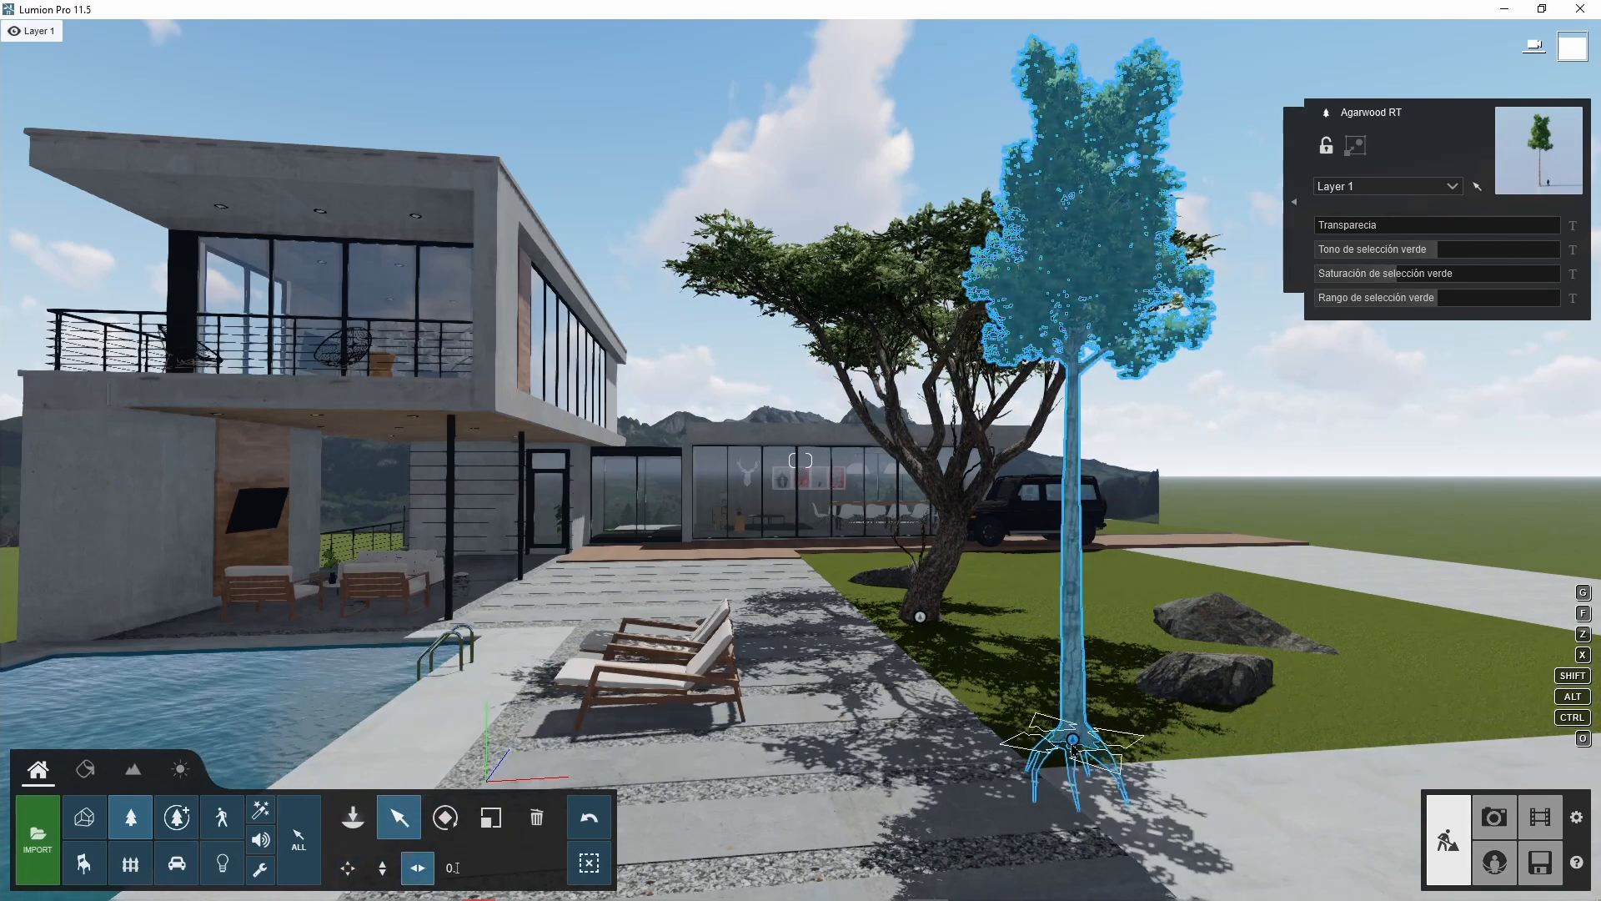
left_click_drag(1072, 745, 840, 570)
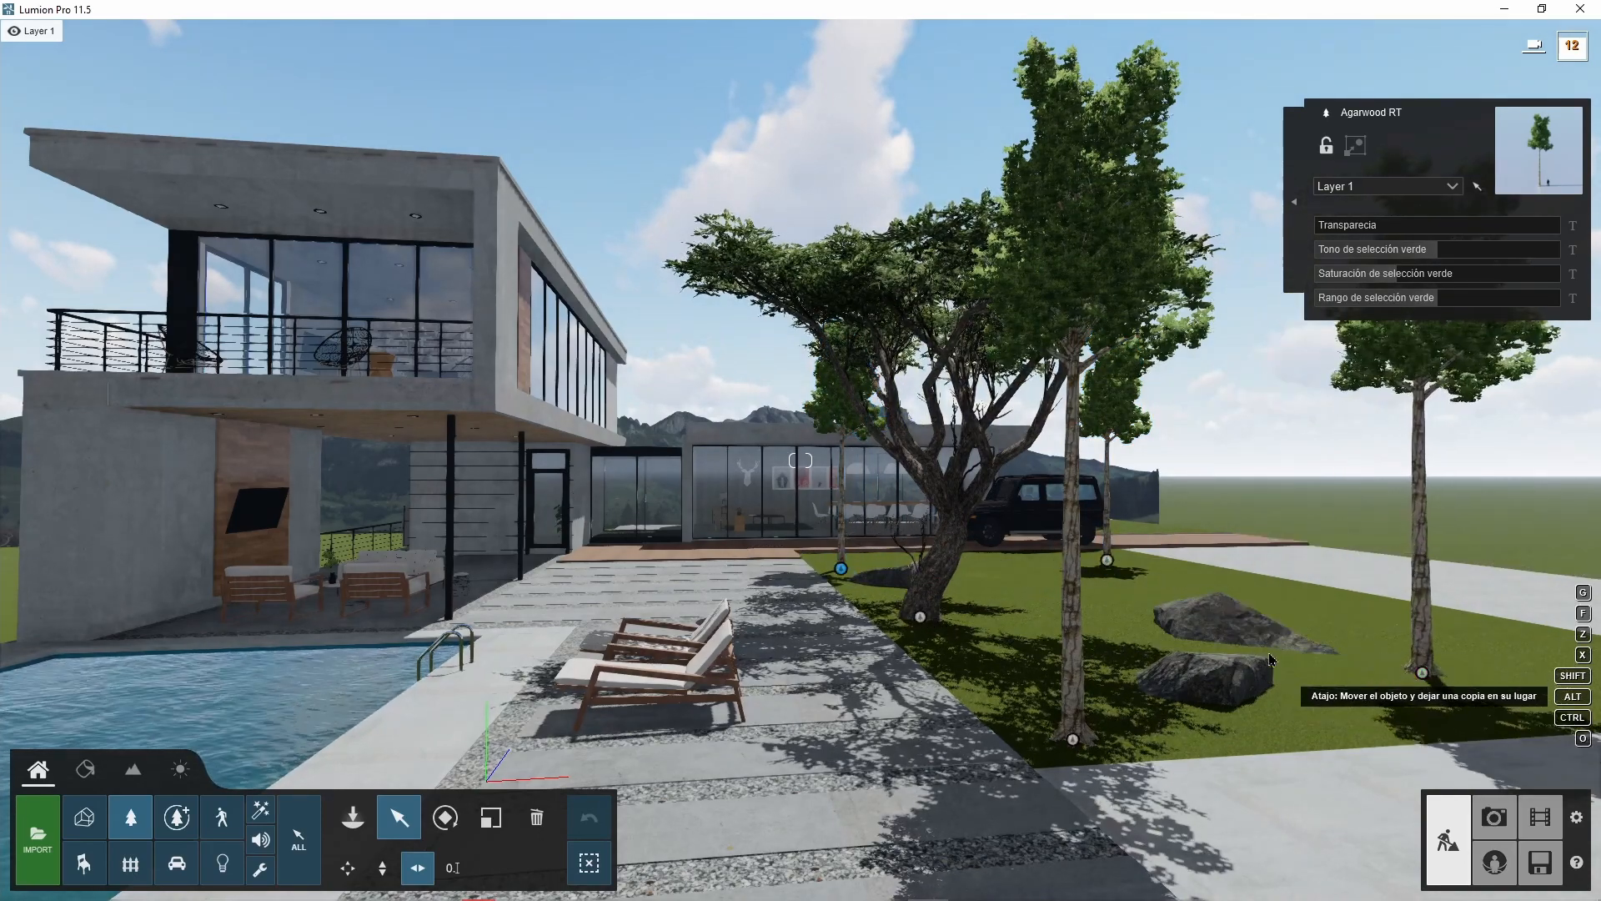
- Copy the near-corner Agarwood tree beyond the front edge of the terrace and lower the copy slightly
right_click_drag(1269, 653, 1007, 530)
key("s")
key("s")
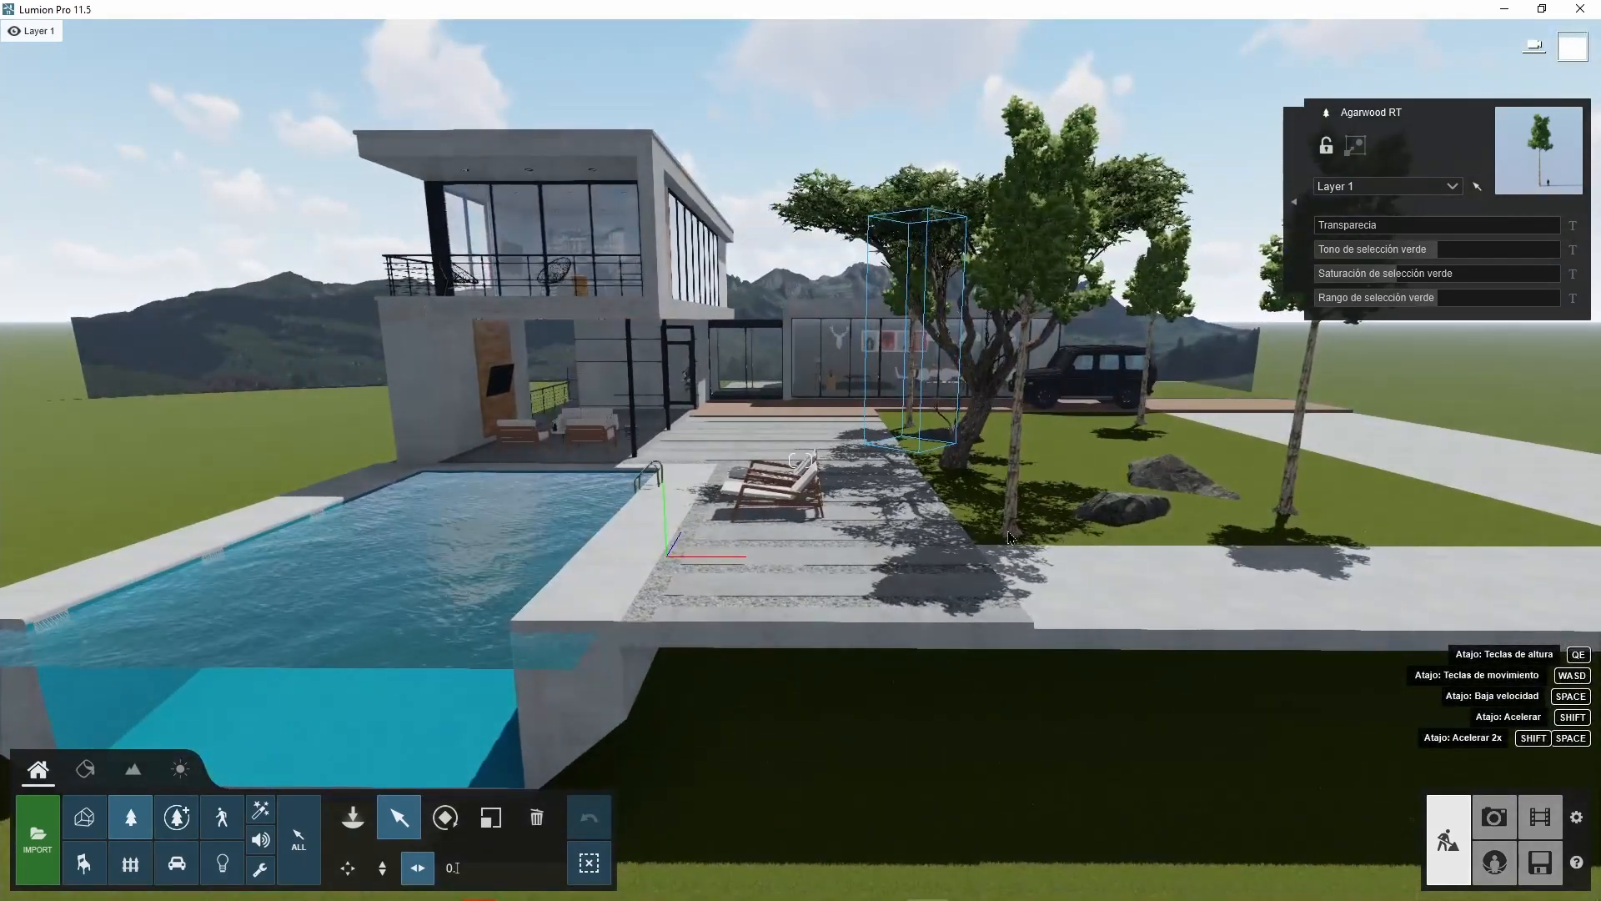
left_click(1007, 532)
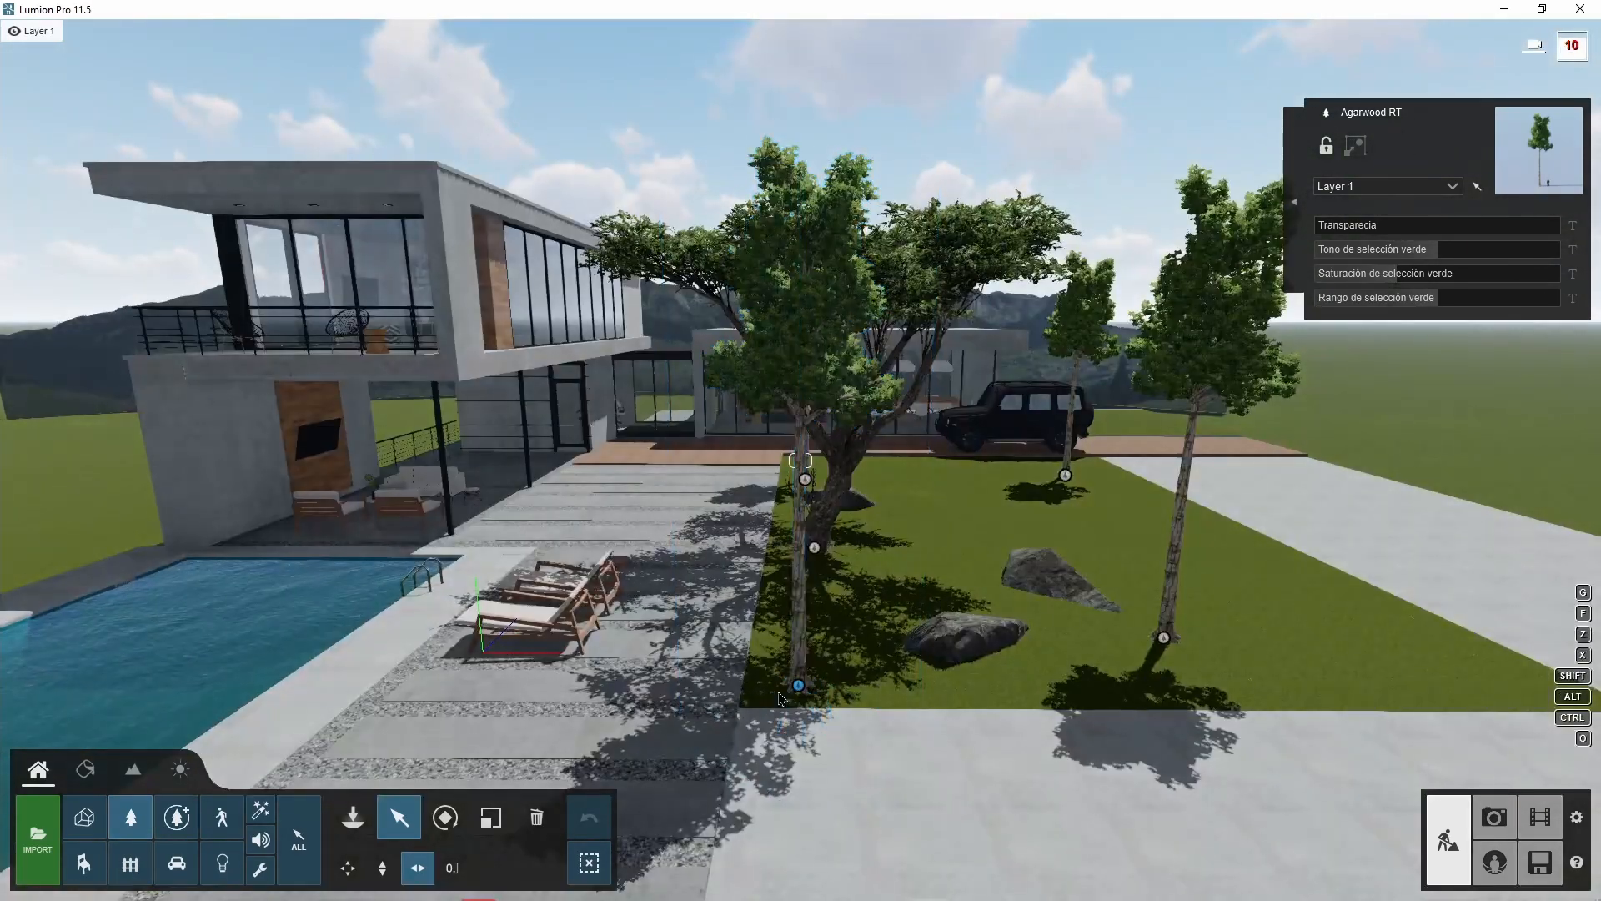
scroll(901, 551, "down", 3)
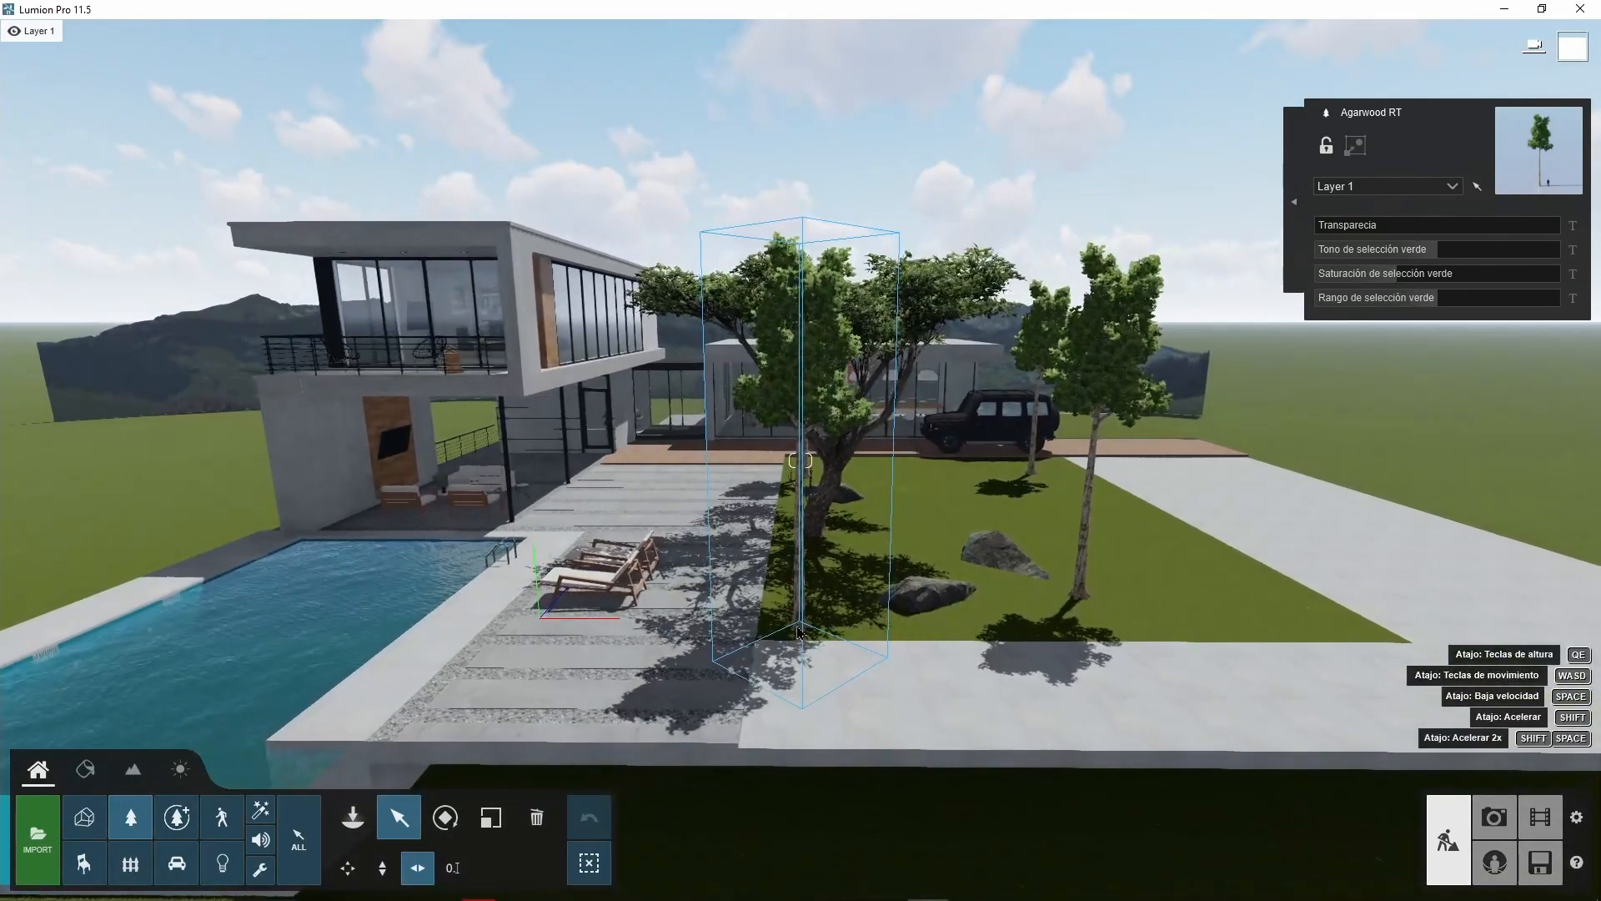
left_click_drag(799, 632, 659, 760, "alt")
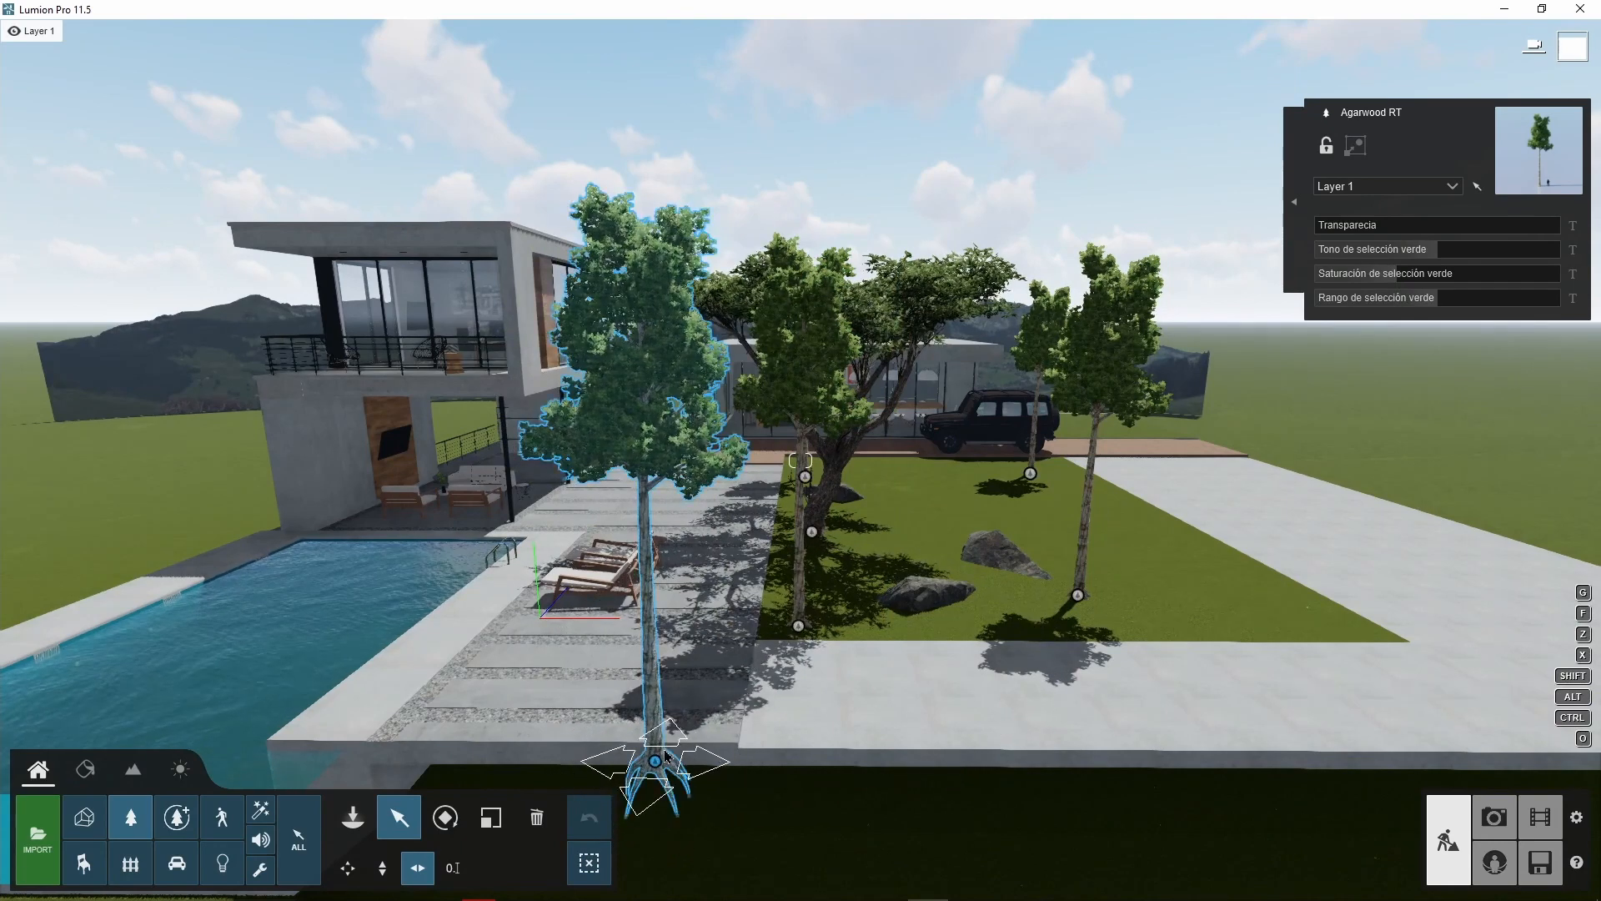
left_click(382, 867)
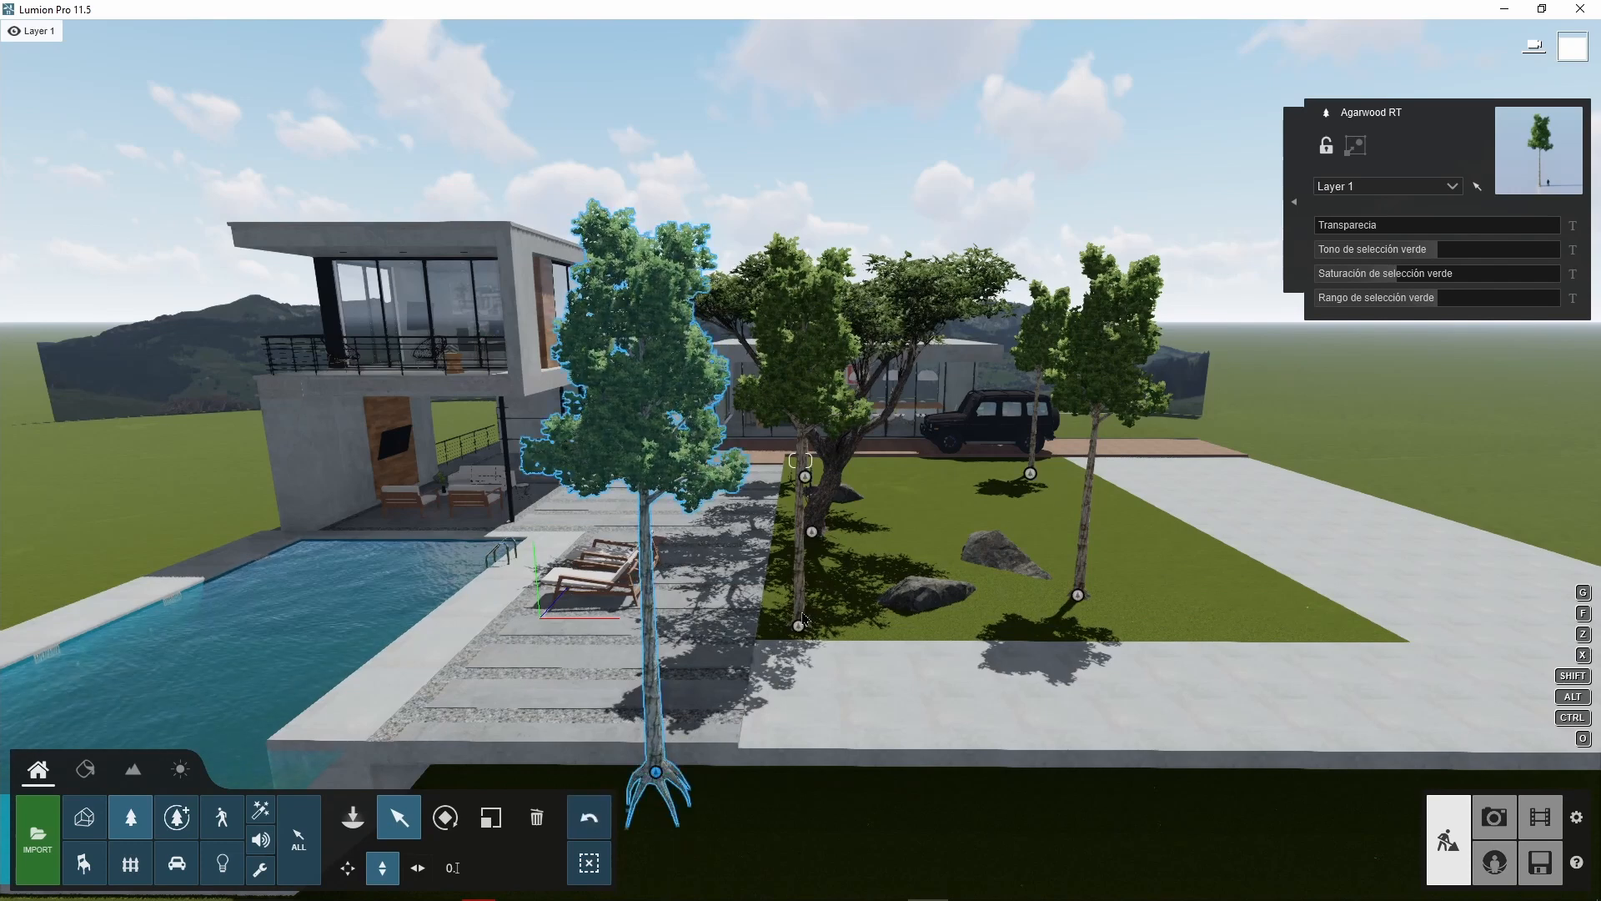
- Scale up the Agarwood tree at the lawn's near corner and the one beside the car
left_click(799, 625)
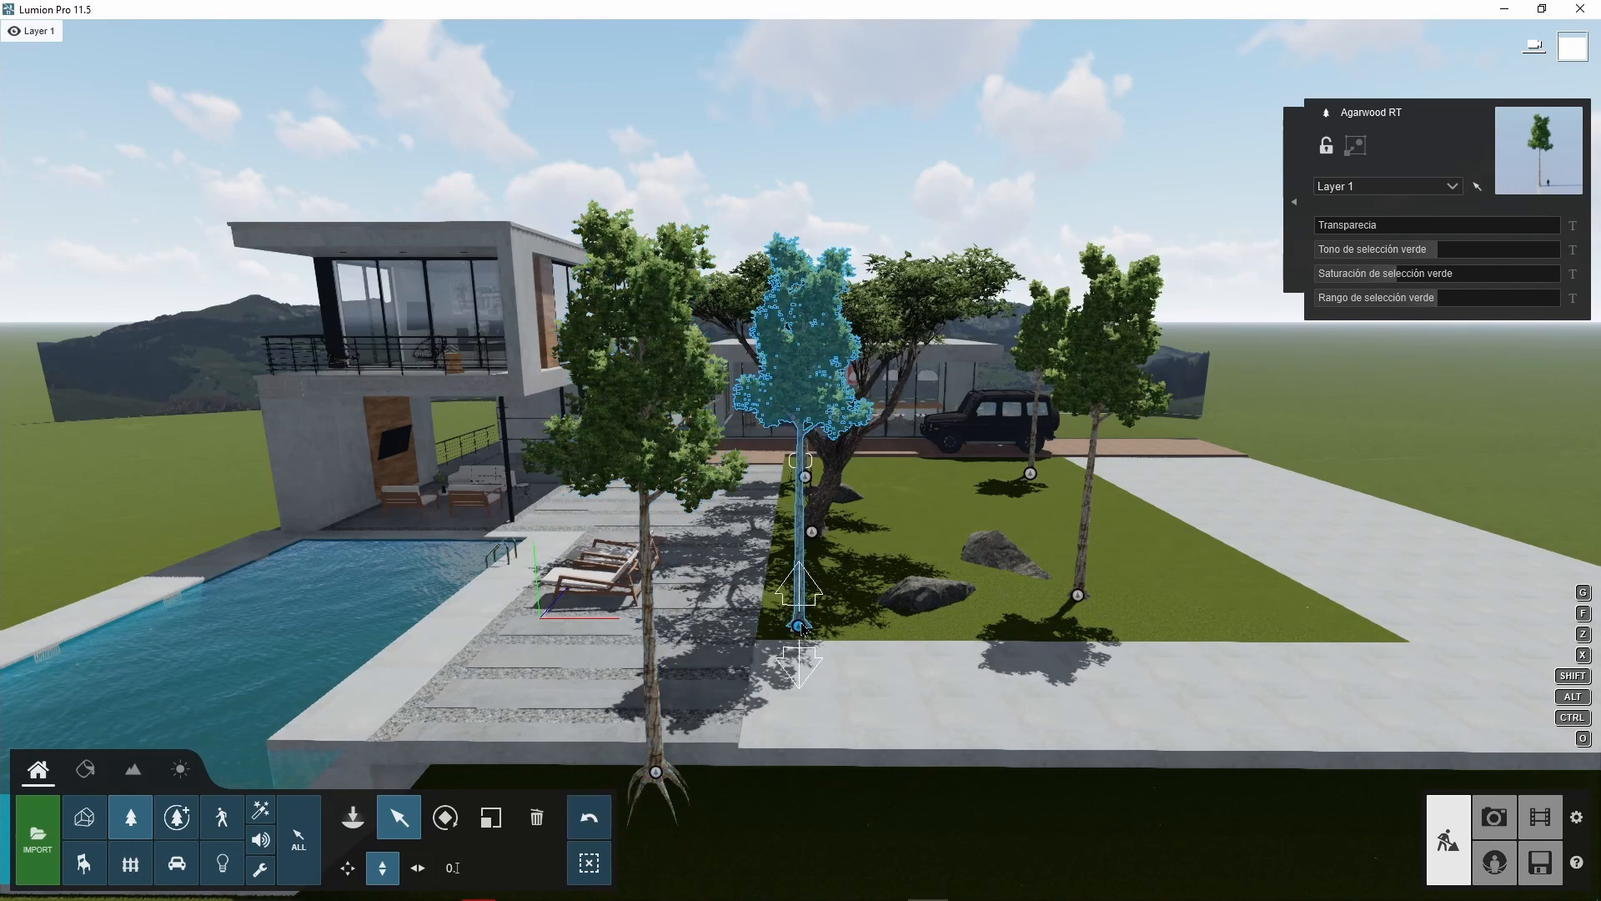
left_click(491, 818)
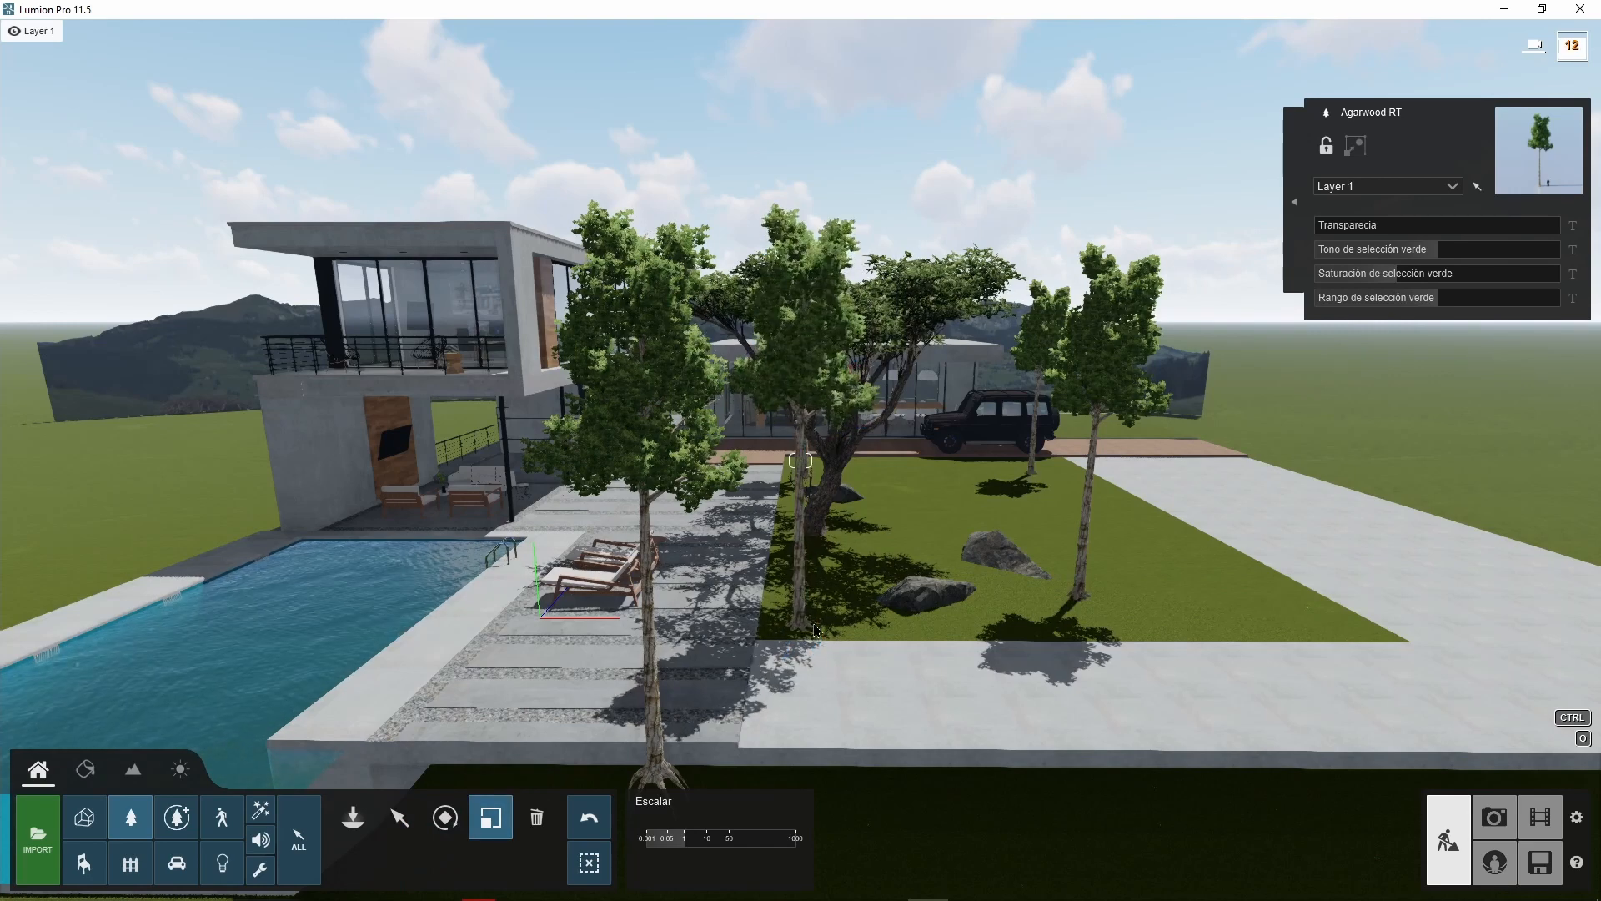
left_click_drag(816, 630, 820, 629)
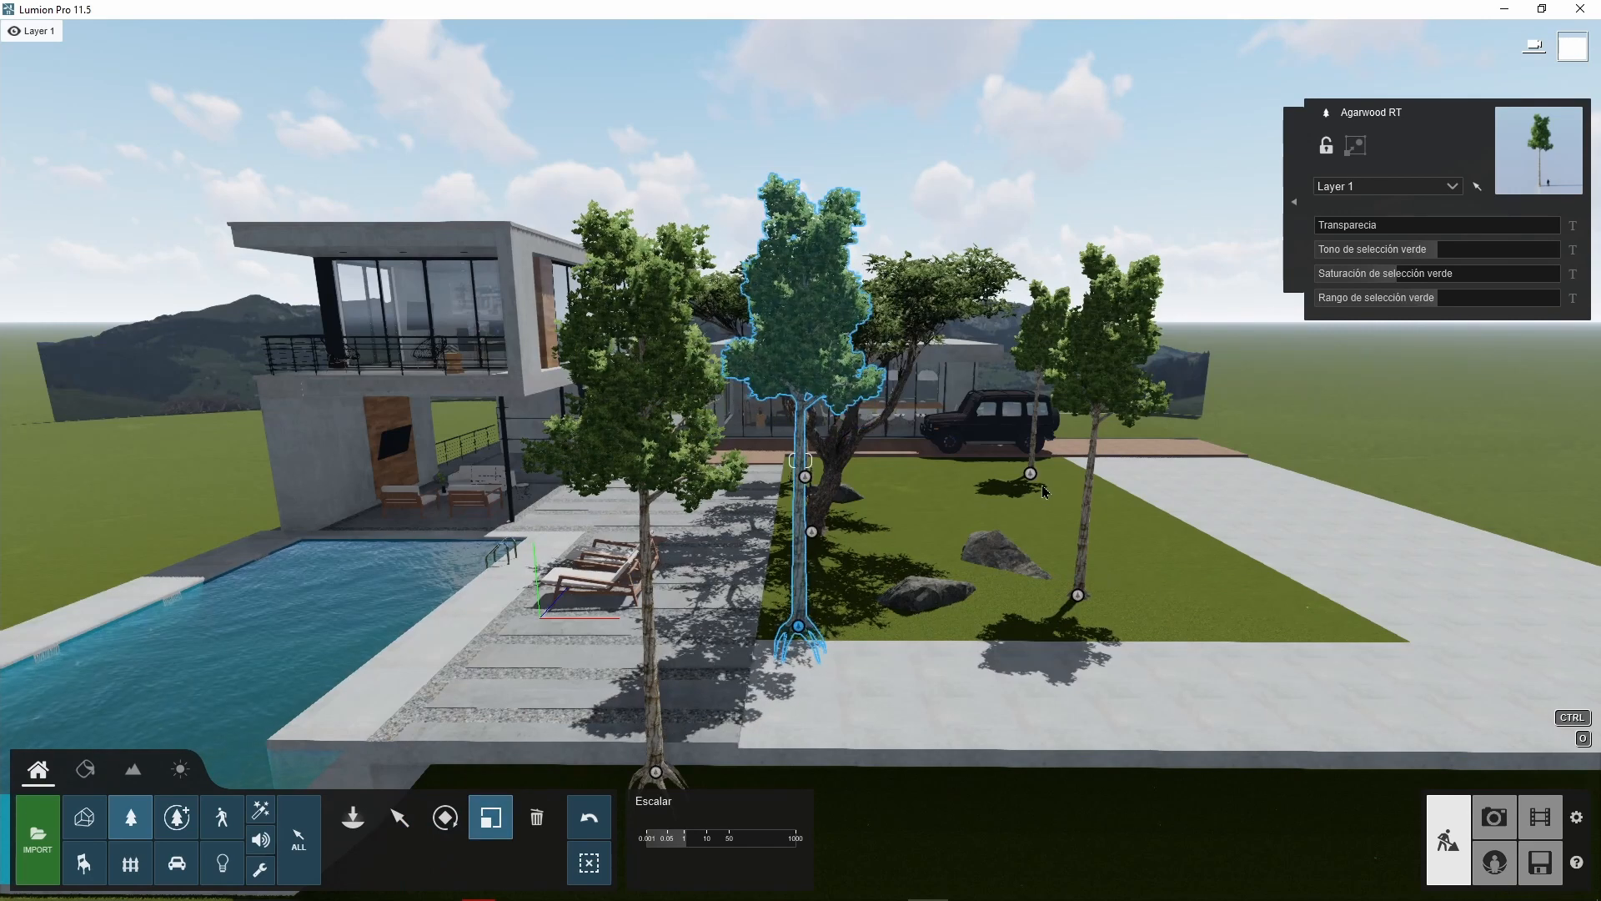
left_click_drag(1037, 474, 1053, 472)
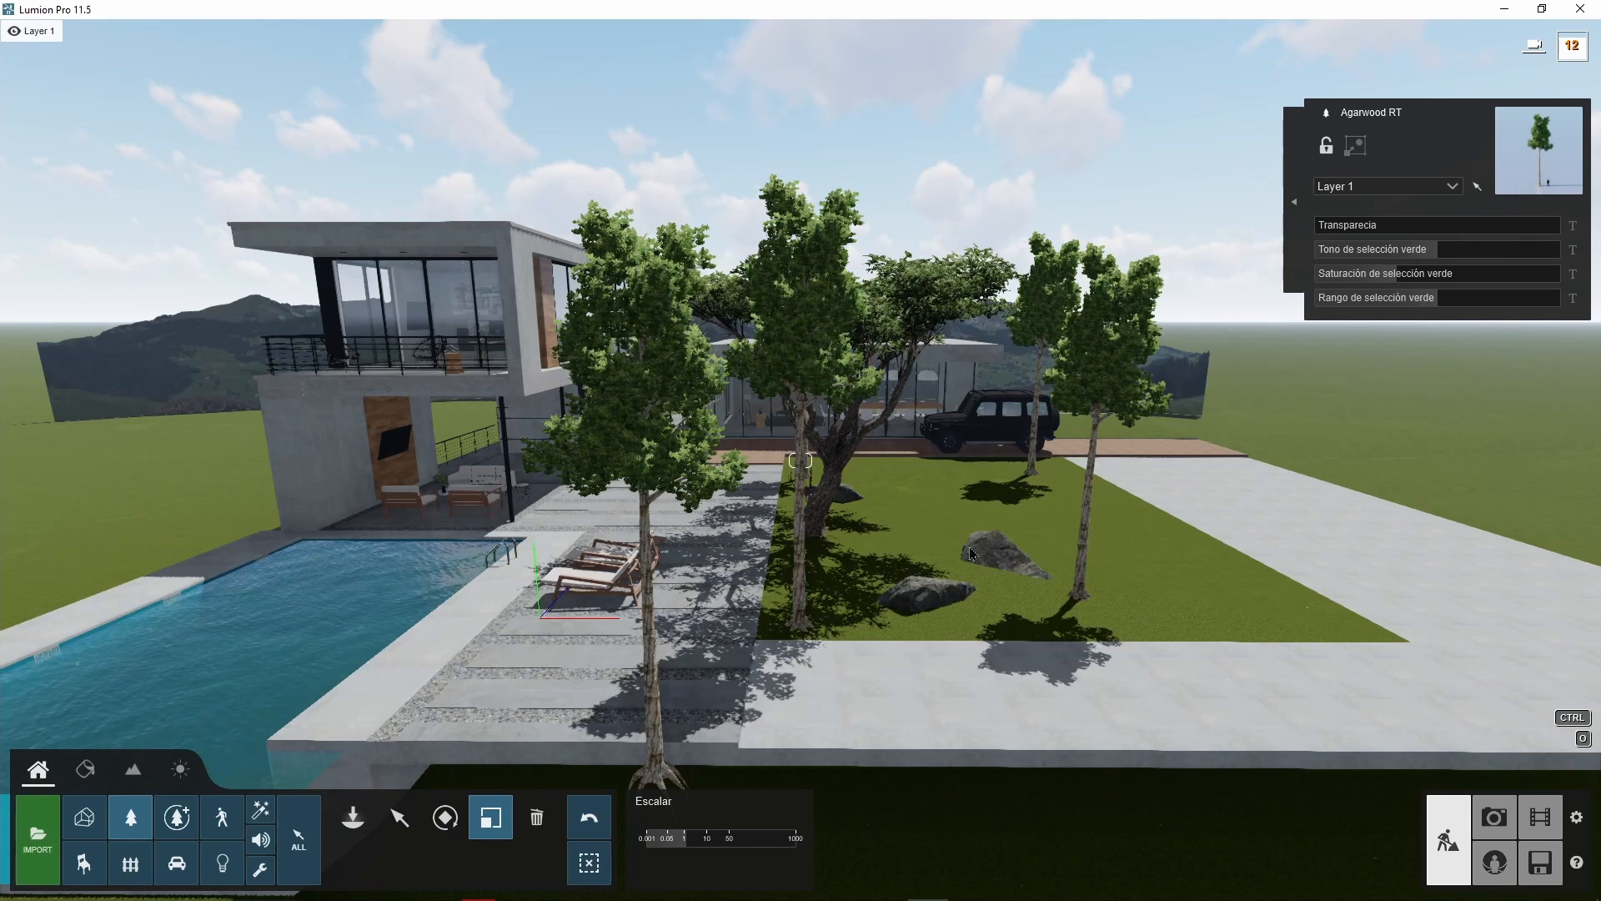
- Rotate the Agarwood trees beside the car, at the lawn's outer corner and behind the acacia to vary their orientation
left_click(445, 817)
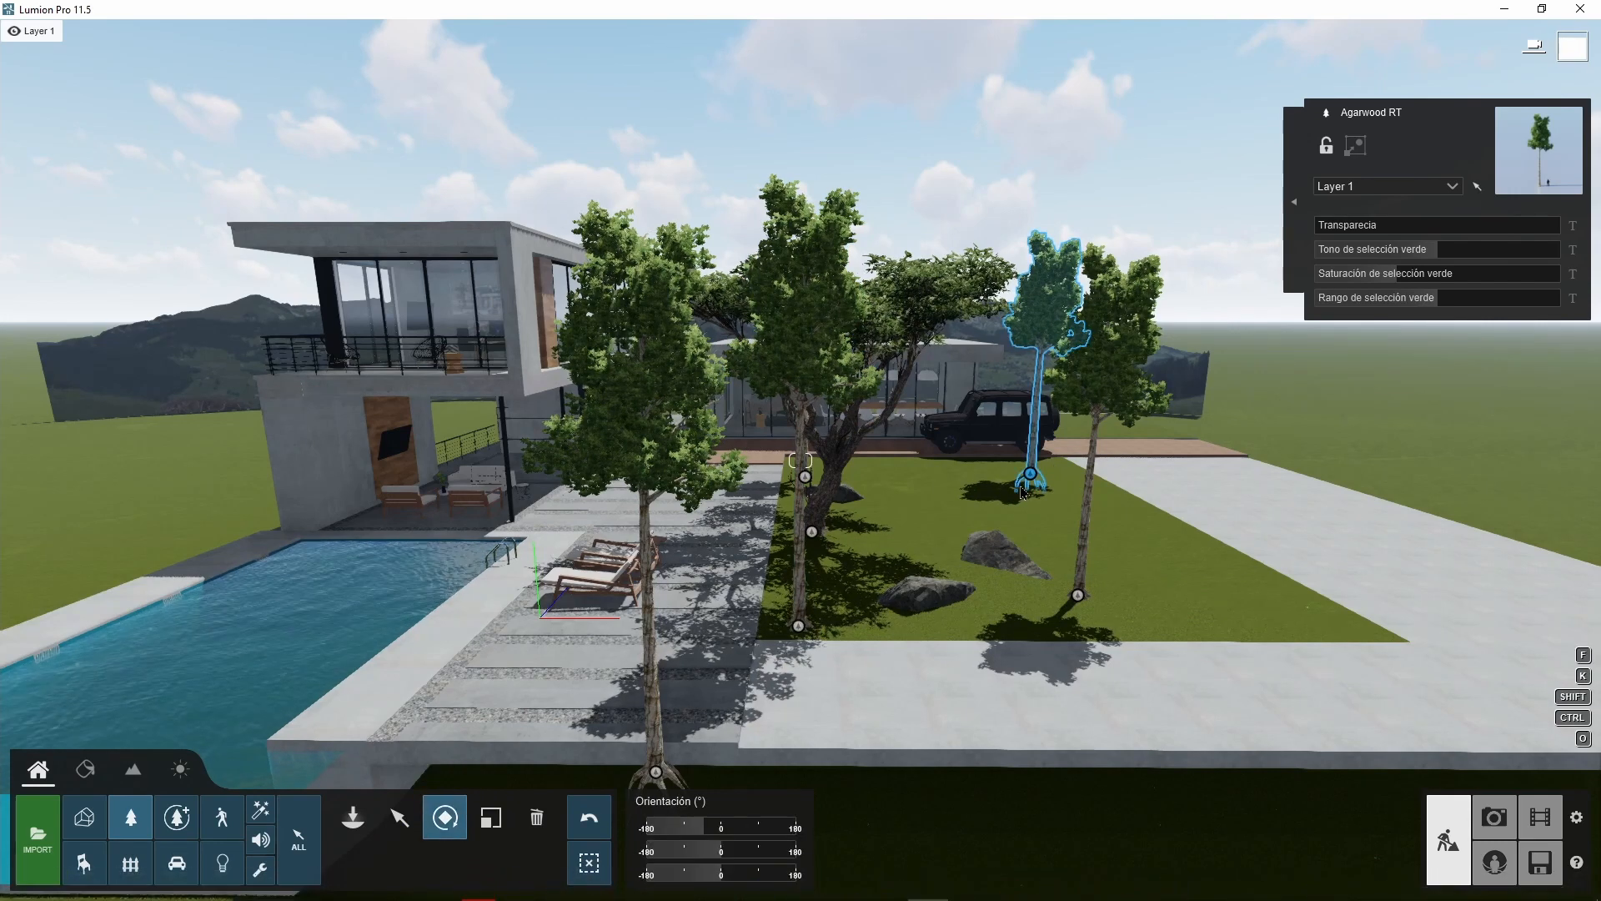
left_click_drag(1031, 482, 1040, 542)
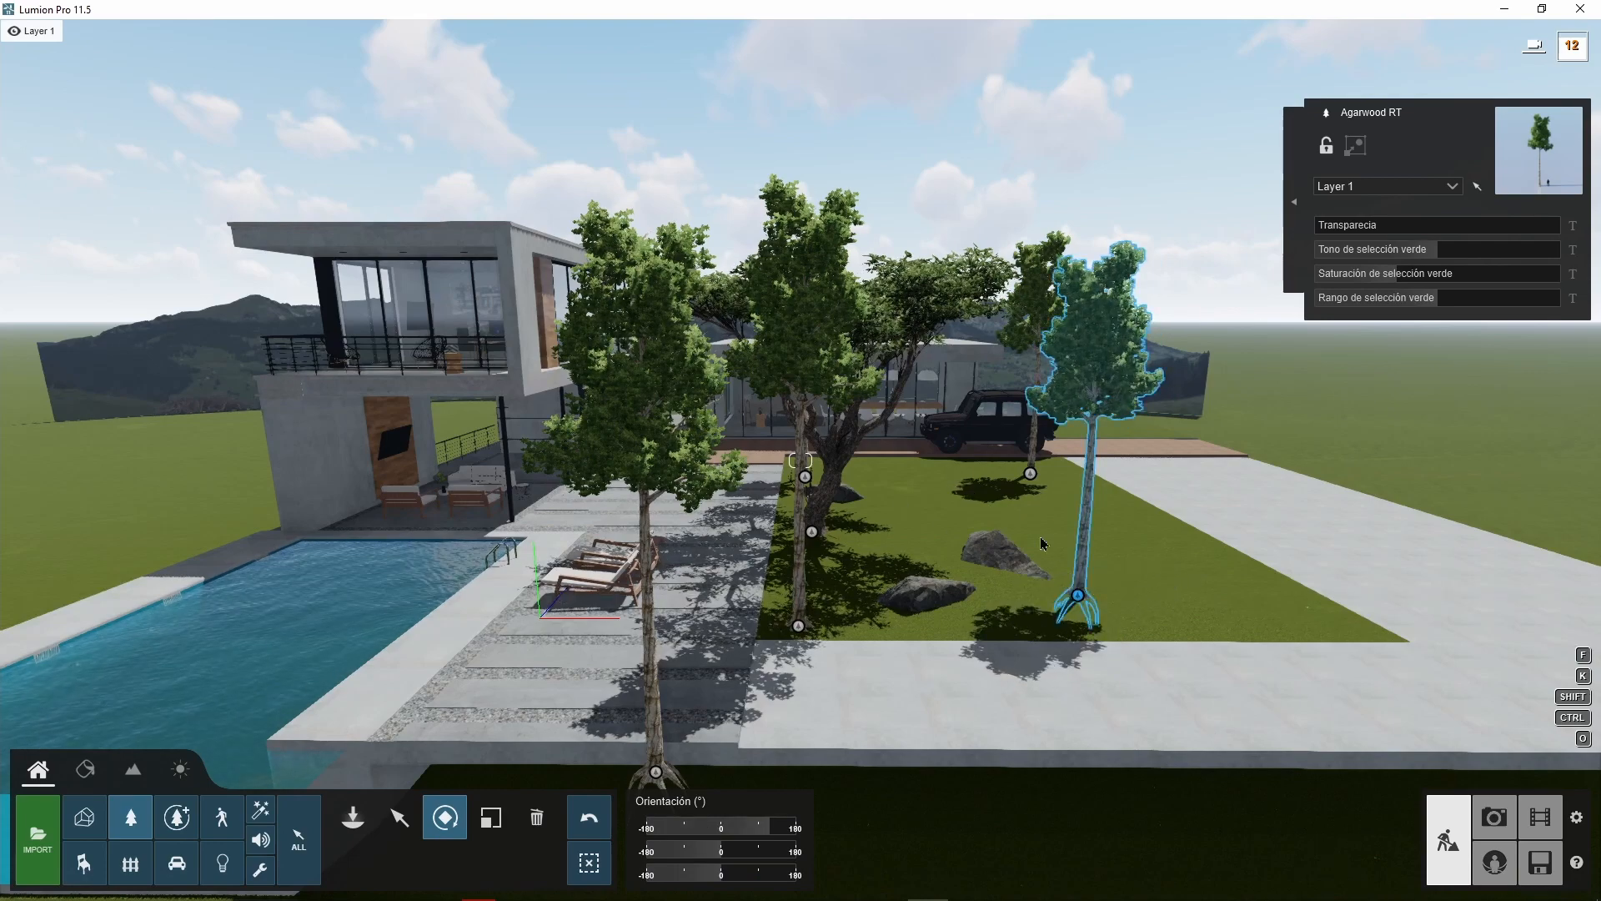
right_click_drag(1039, 537, 734, 544)
right_click_drag(1418, 547, 1490, 542)
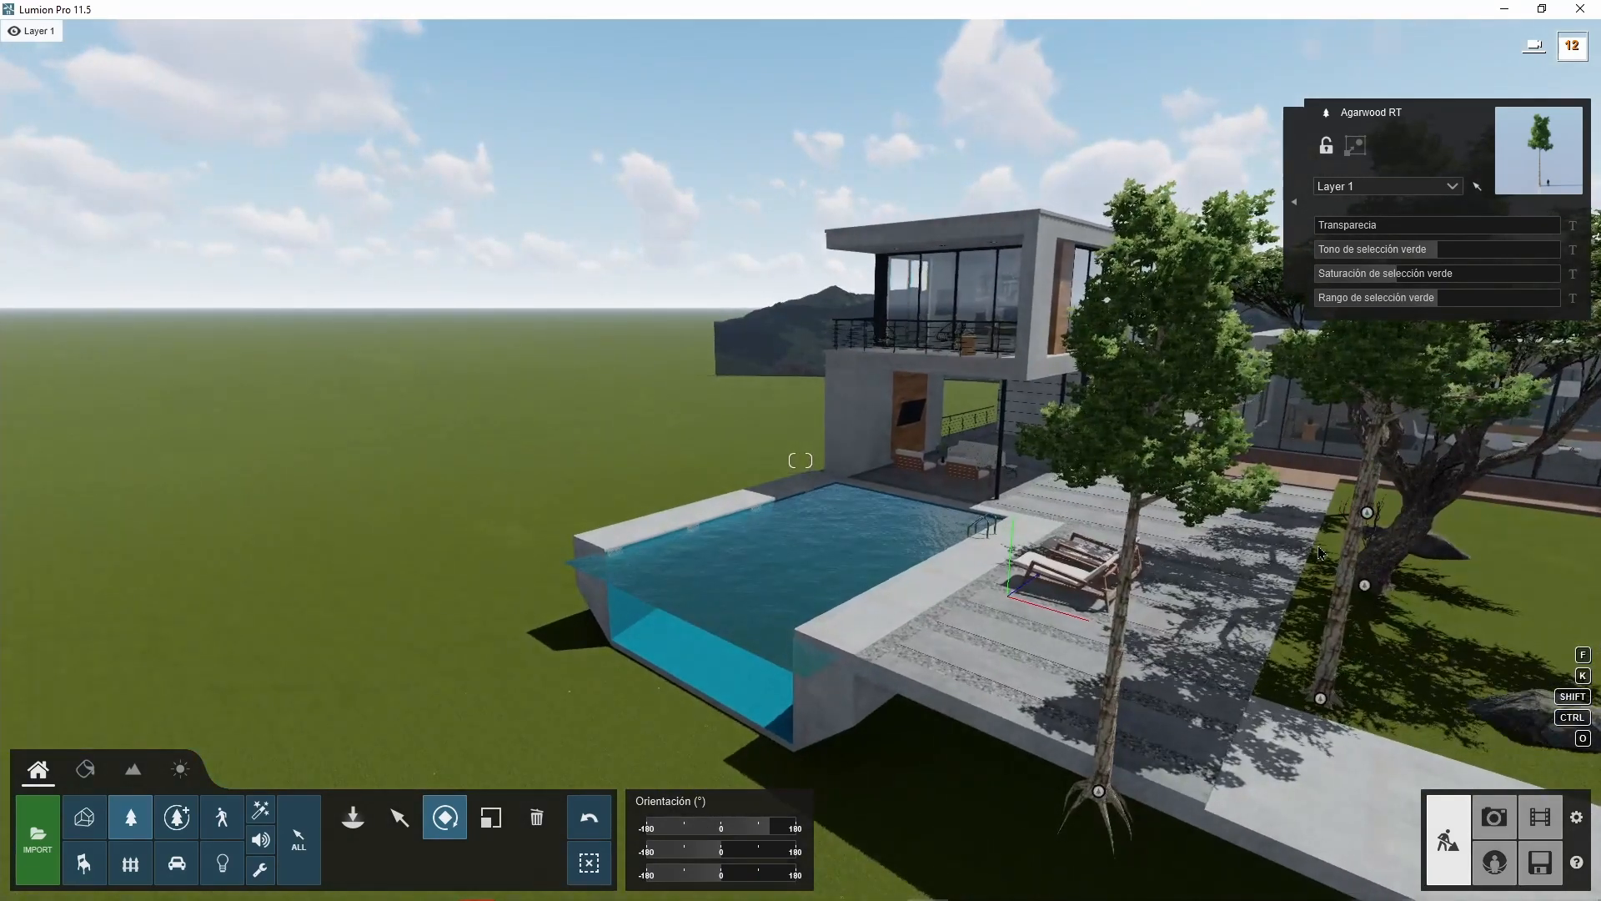
key("a")
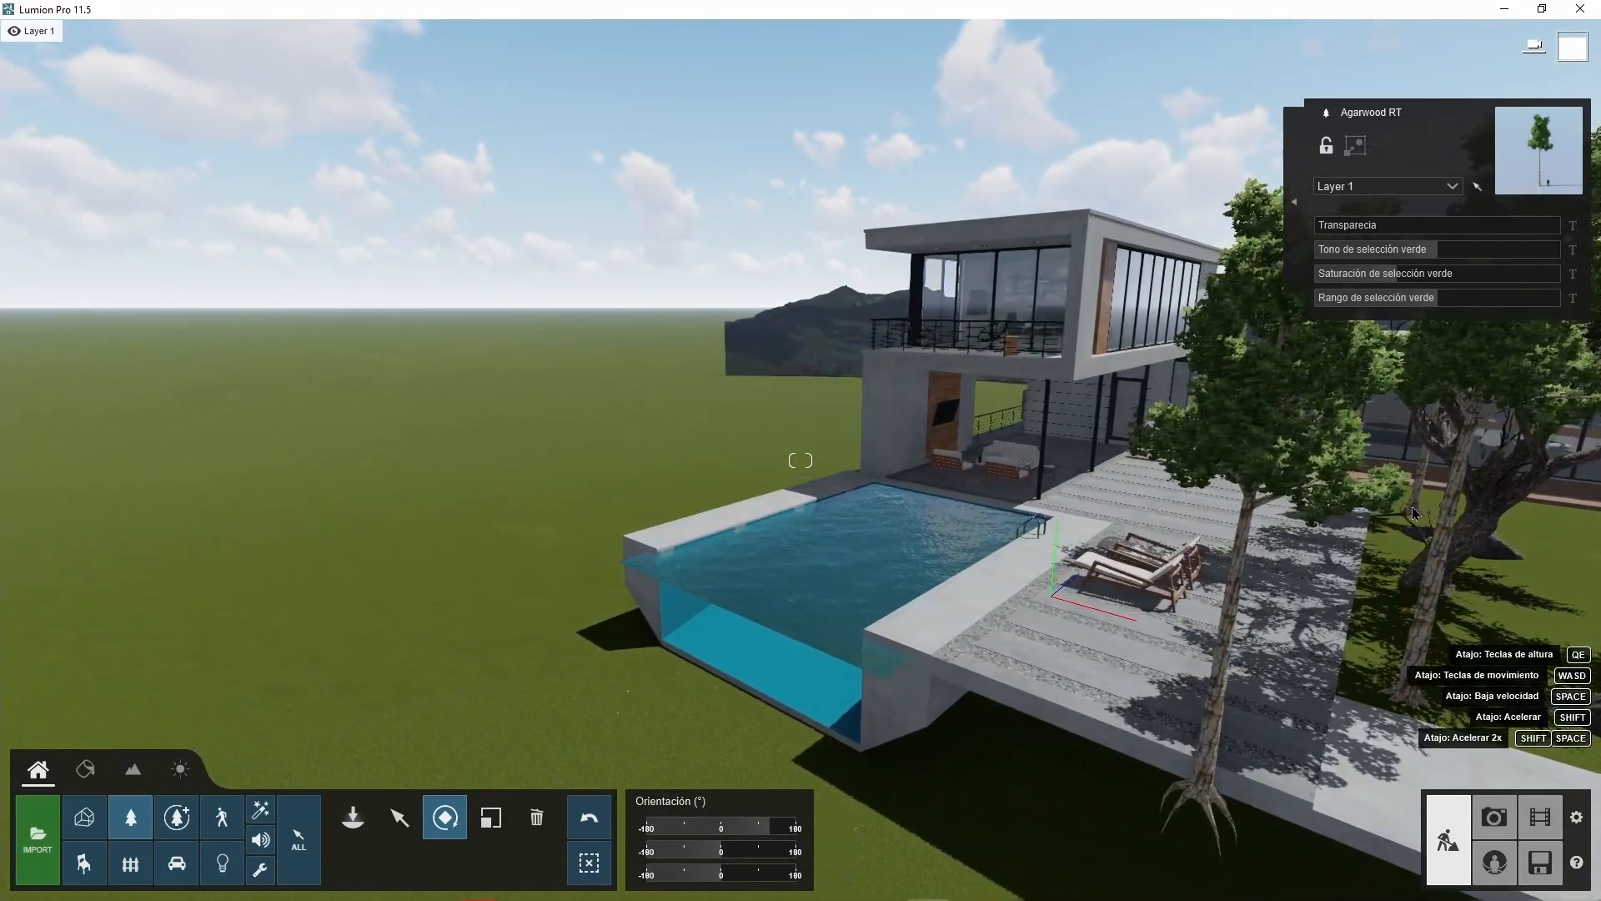
left_click_drag(1412, 513, 1297, 448)
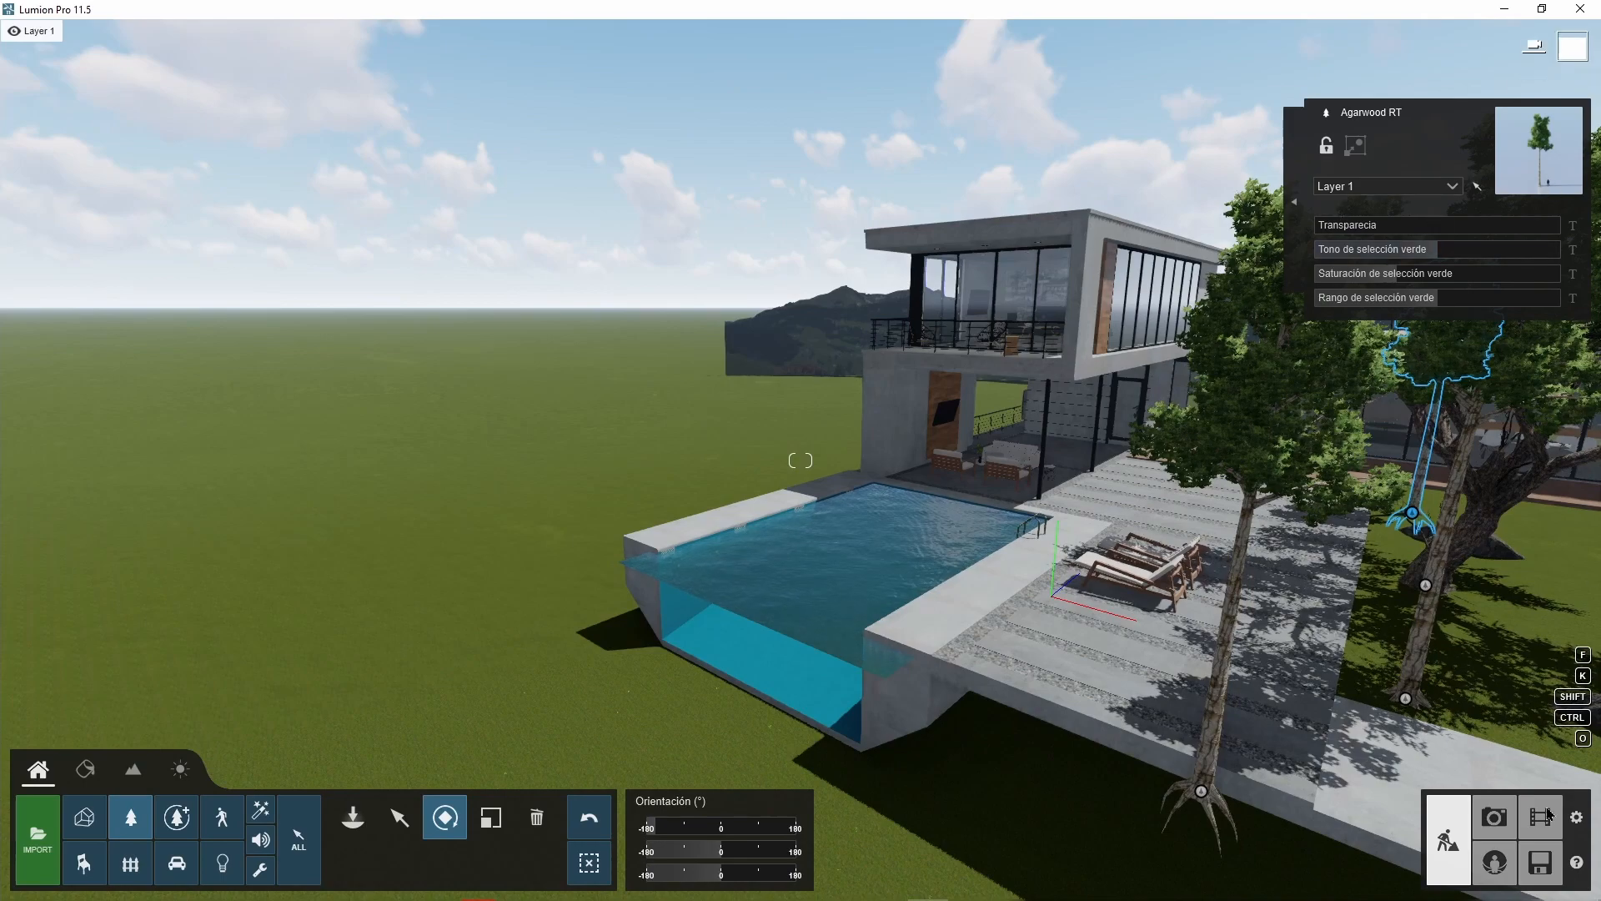
- Load the saved view of Photo 1 in Photo mode and apply the Nublado style to it
left_click(1506, 819)
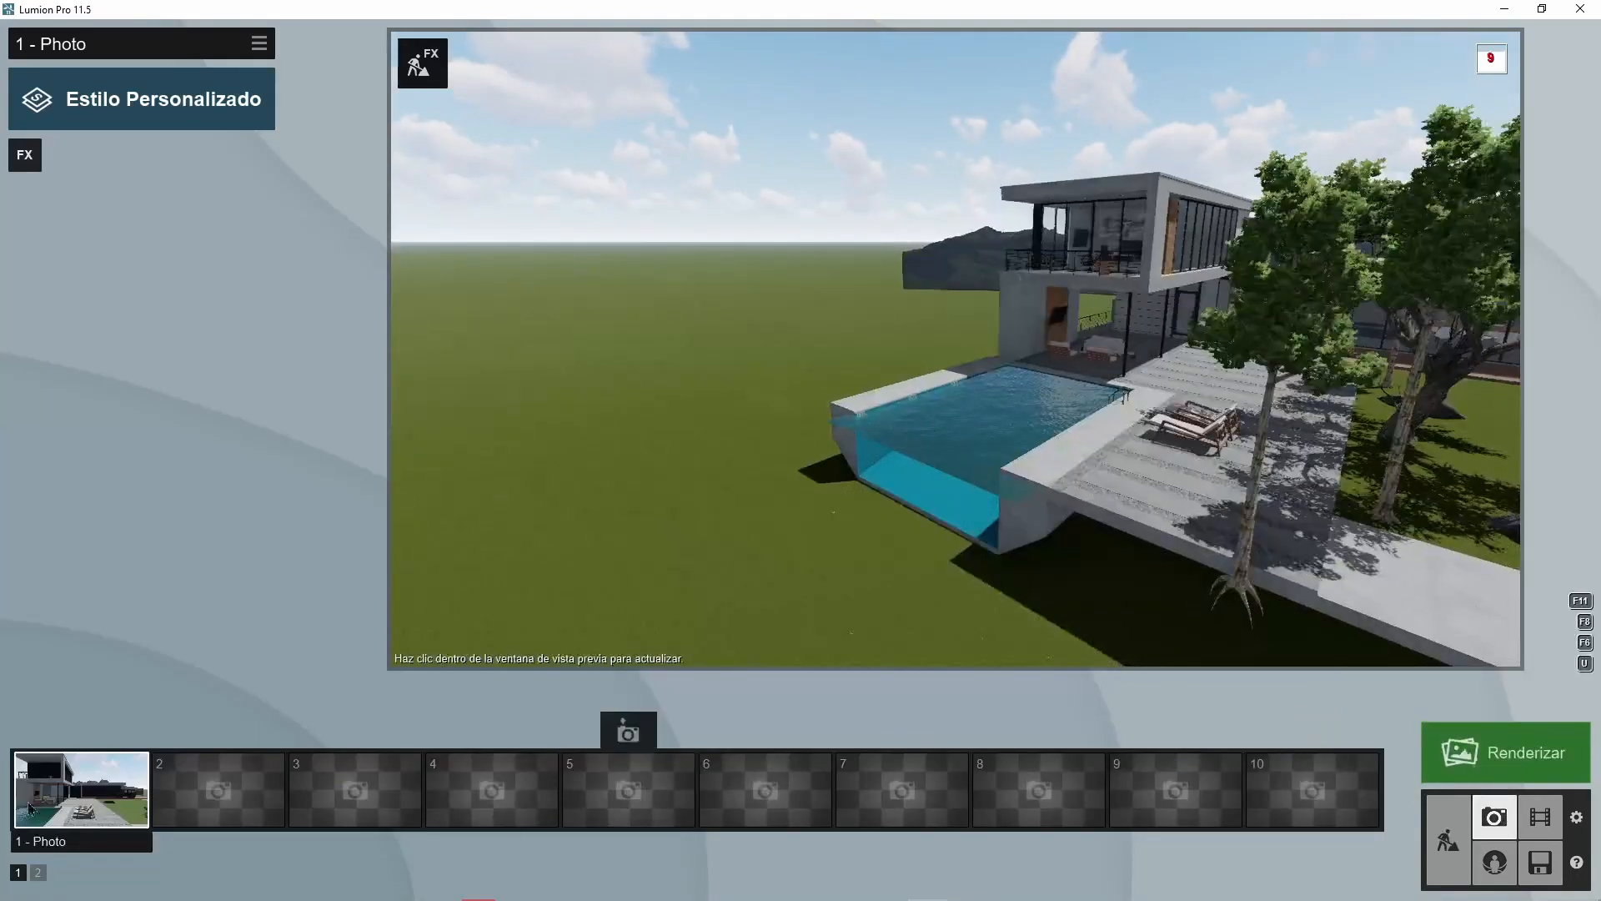
left_click(39, 788)
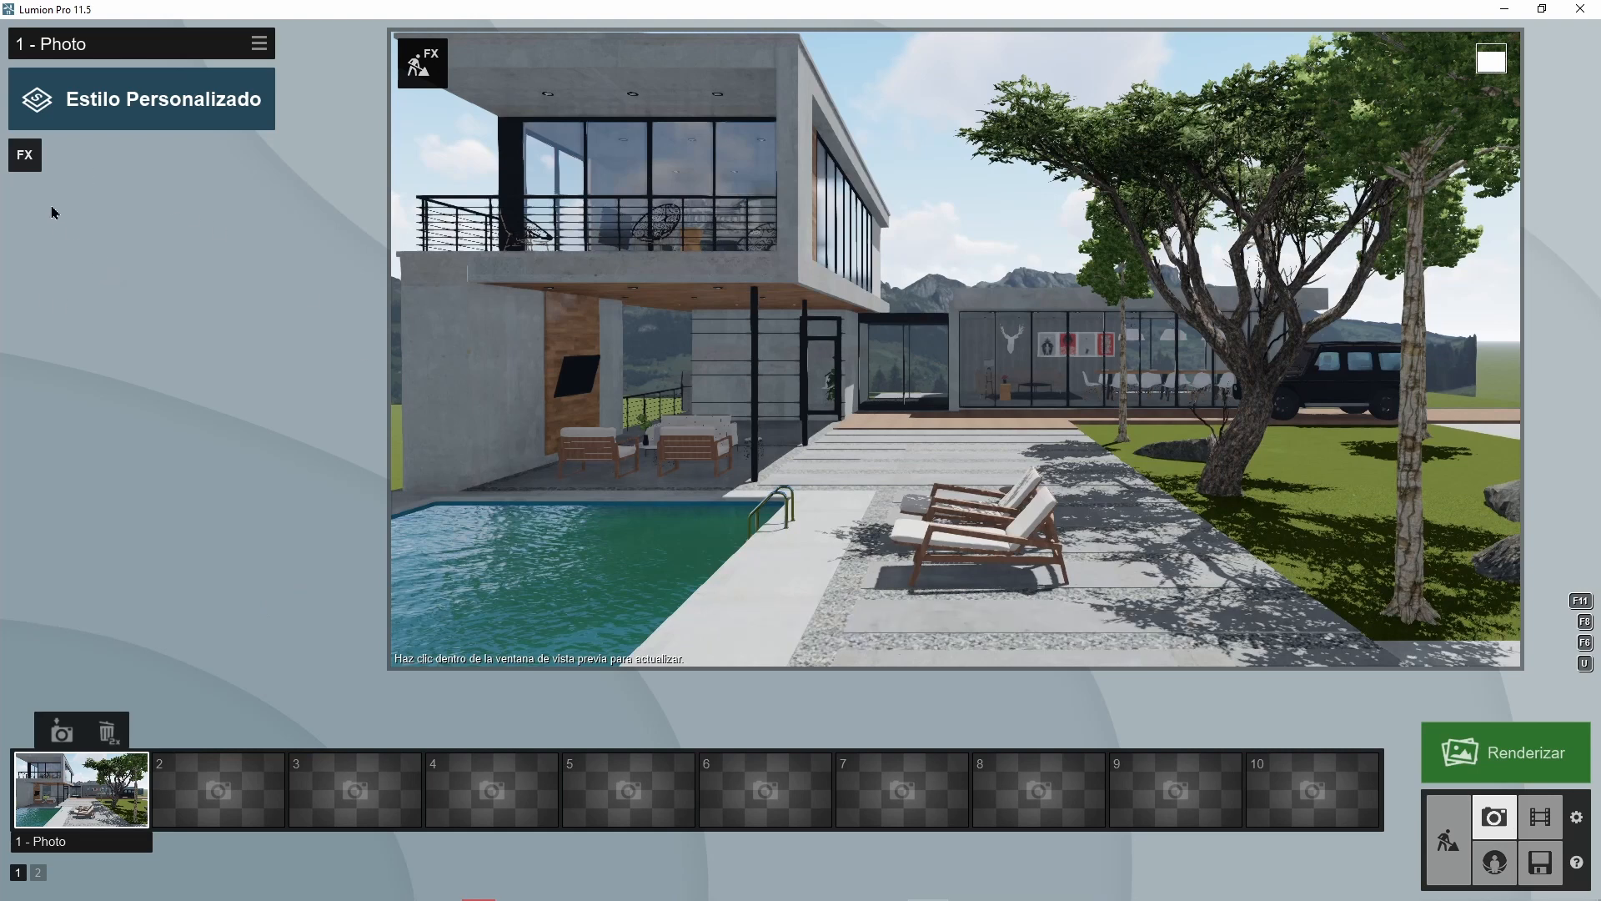
left_click(133, 113)
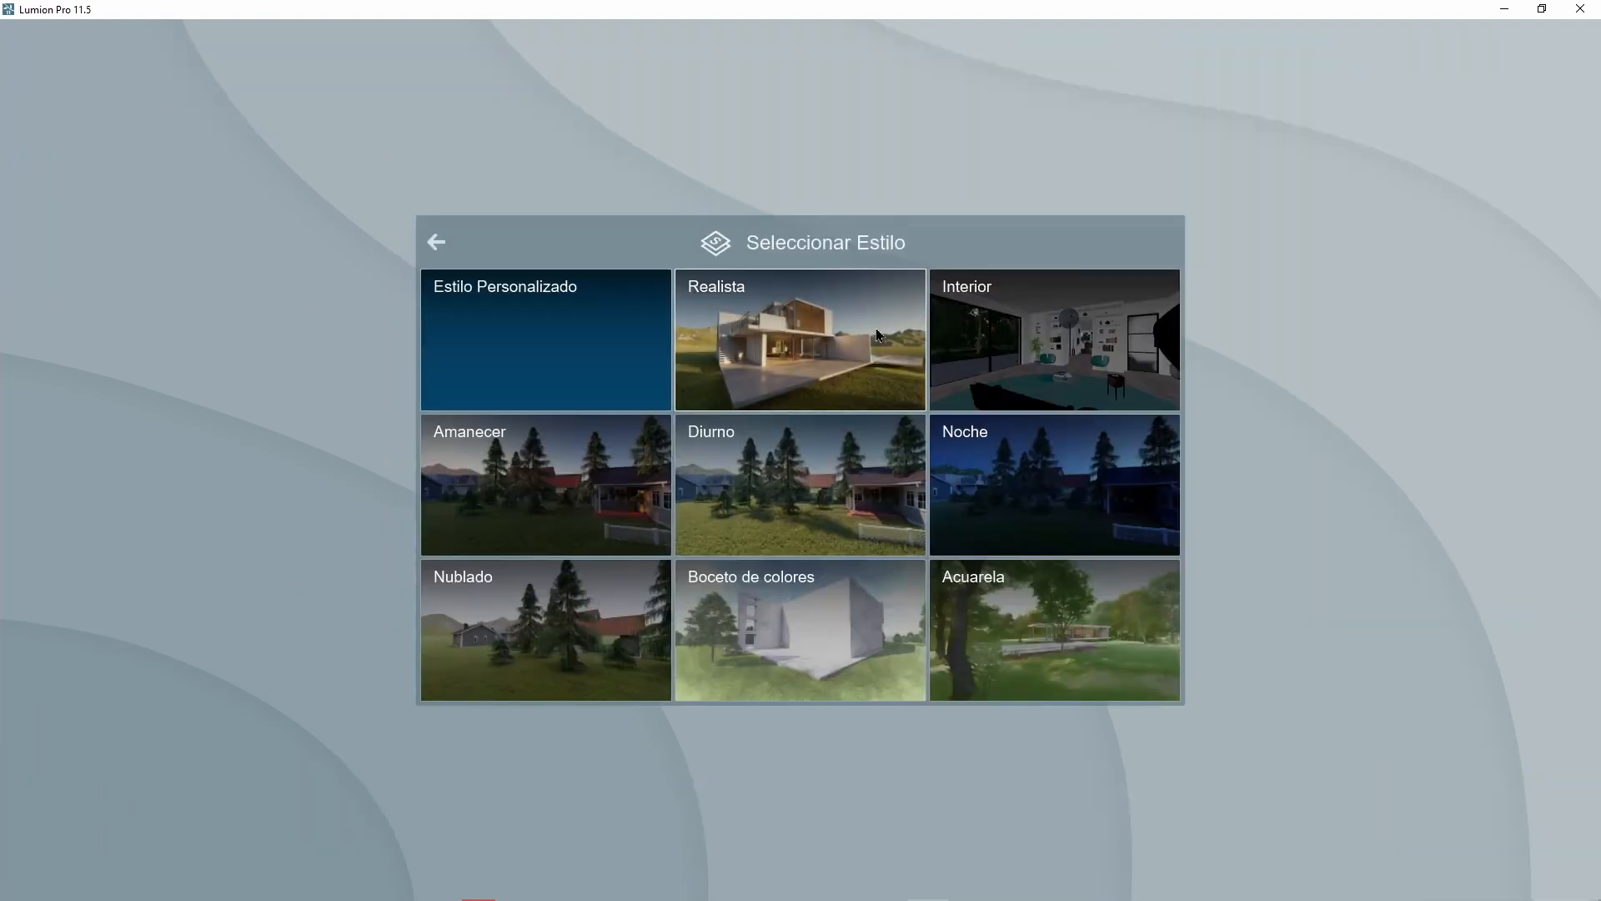
left_click(479, 638)
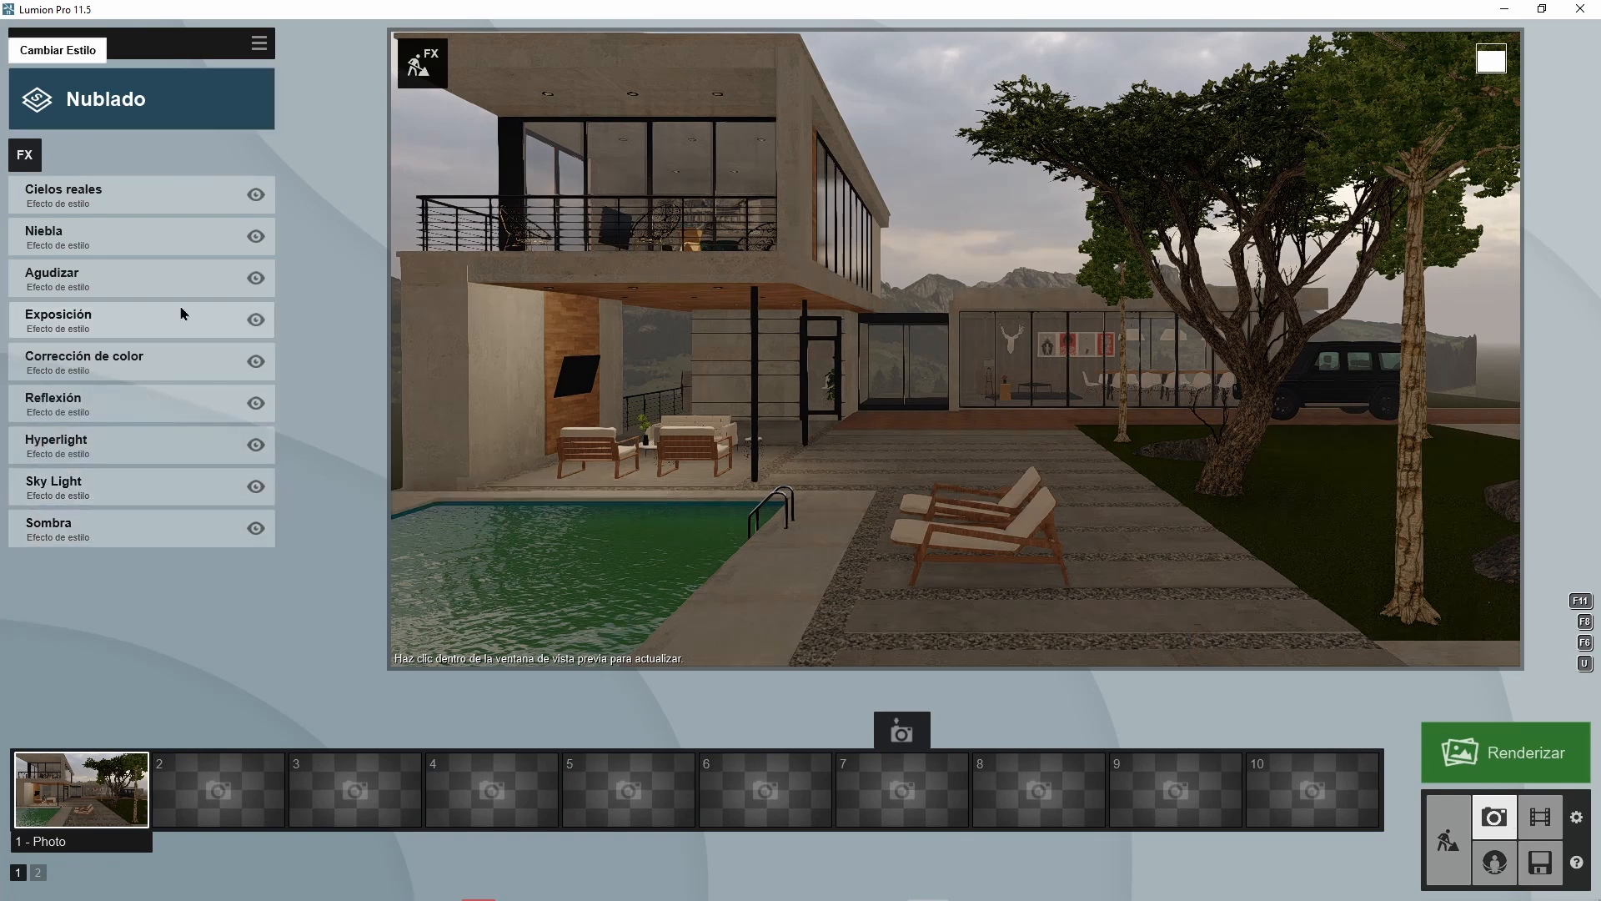
- Enable soft and high-detail shadows in the Sombra effect and Sky Light in projected reflections in the Sky Light effect
left_click(97, 536)
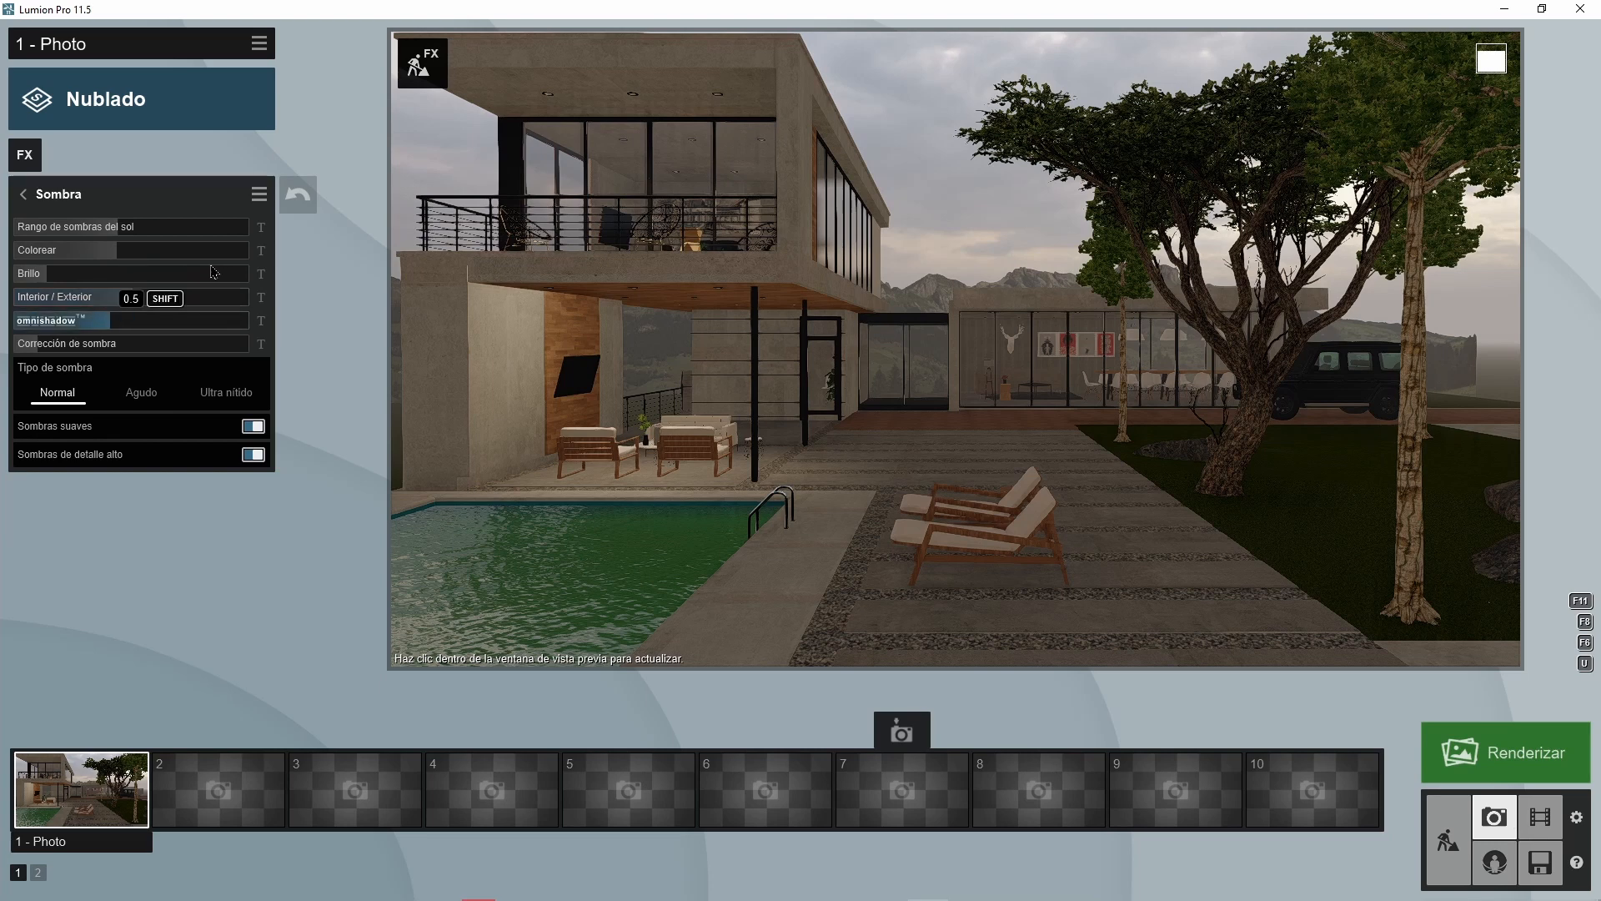
left_click(24, 194)
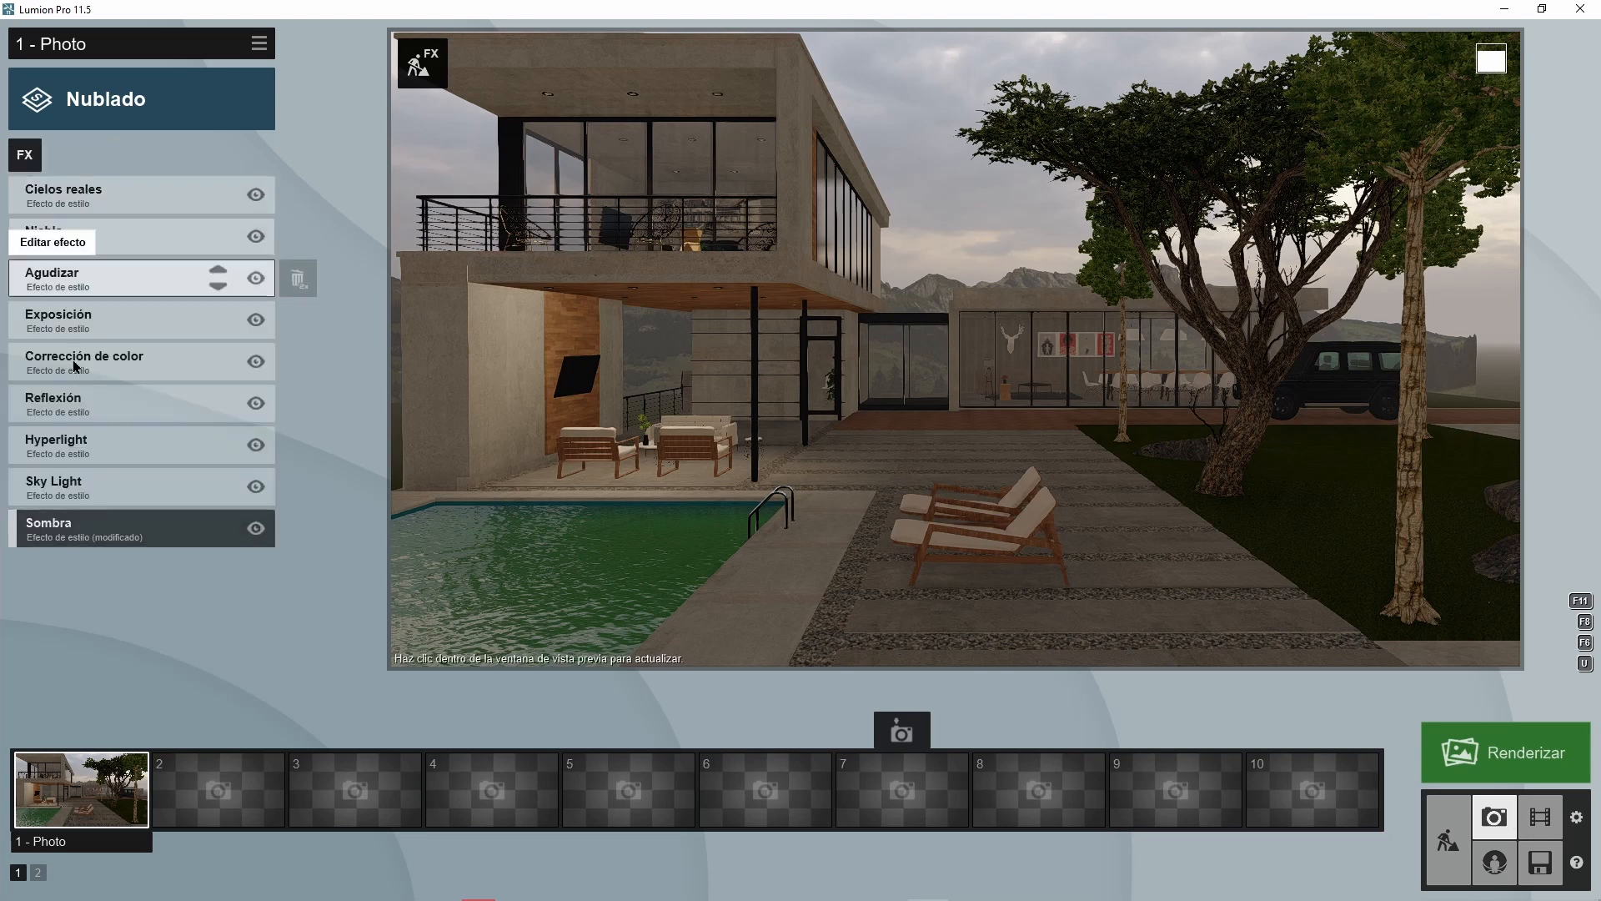
left_click(38, 488)
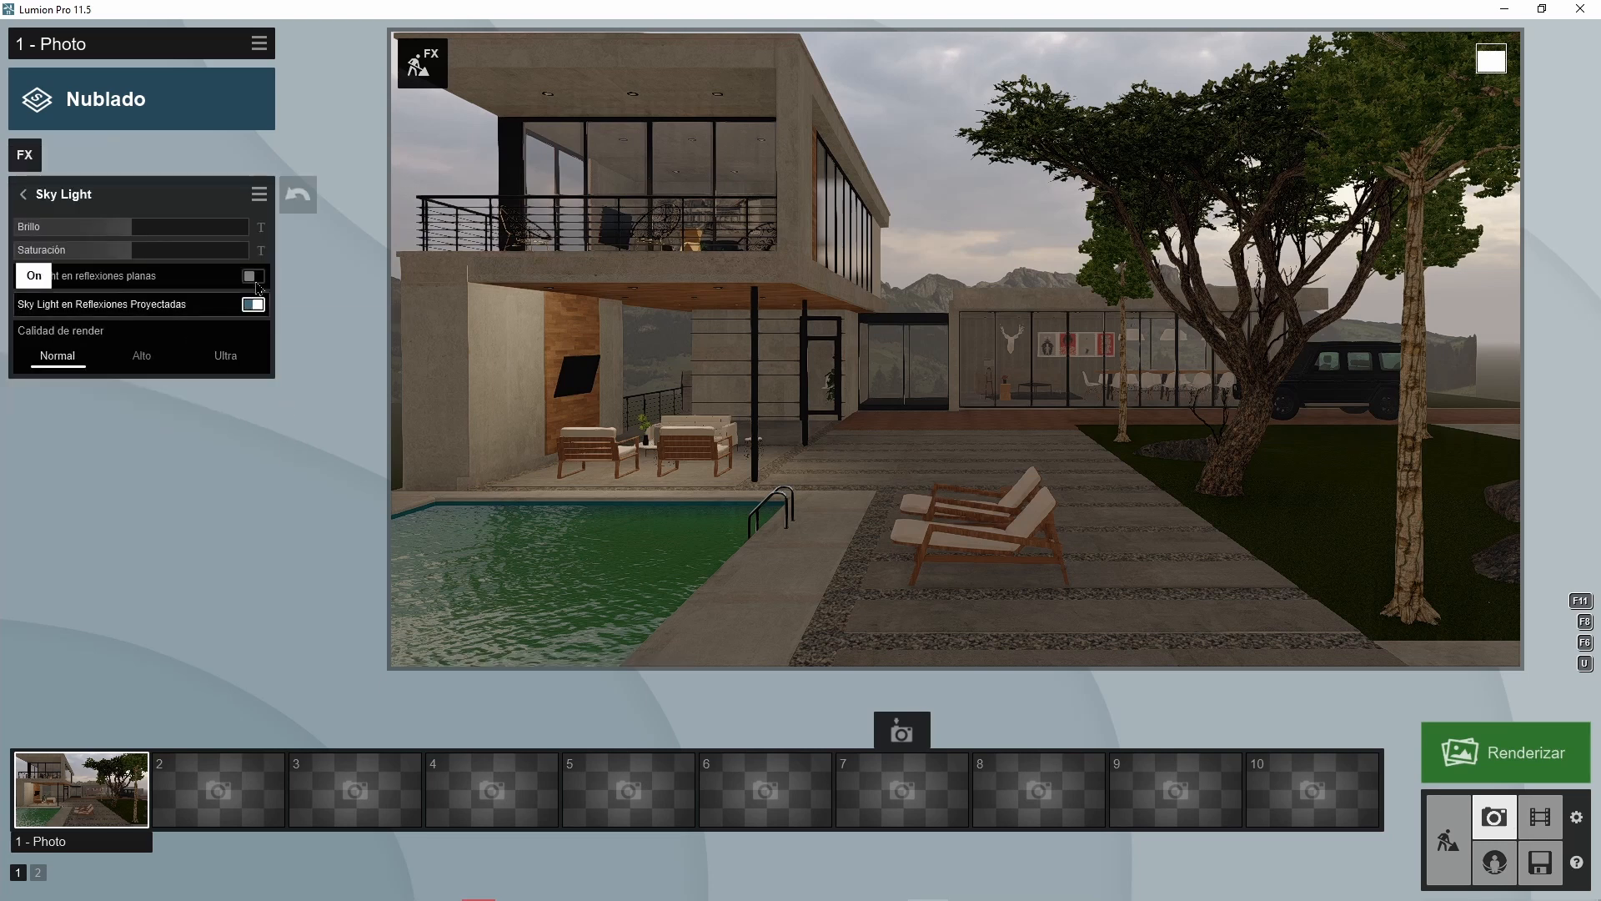
left_click(23, 193)
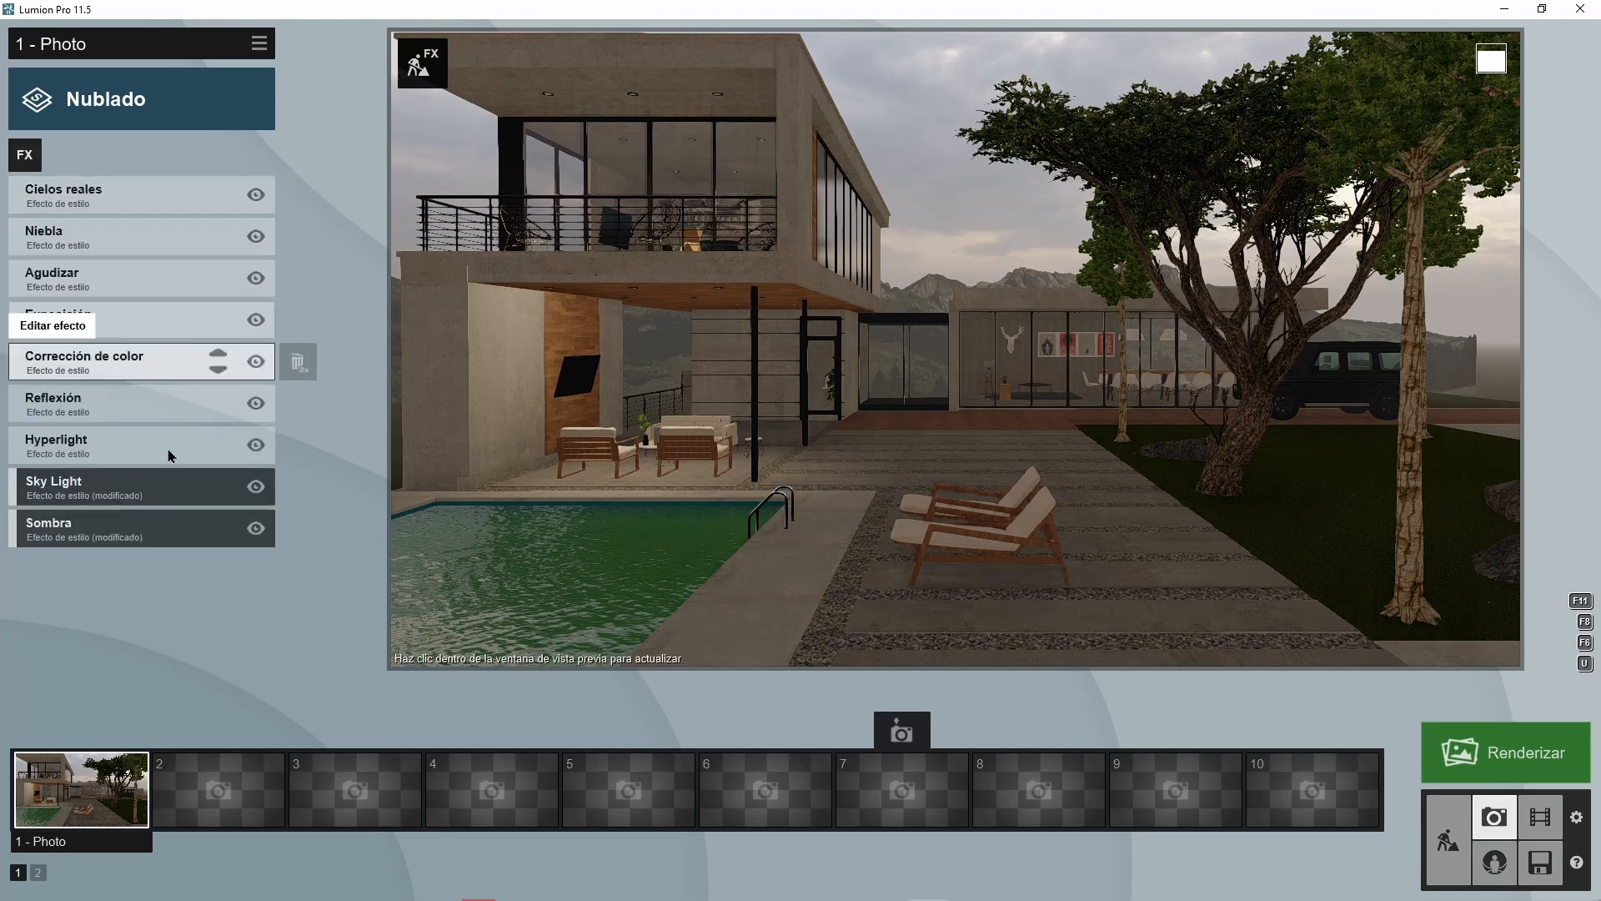
- Enable Speedray in the Reflexión effect and add a reflection plane on the pool's water surface
left_click(78, 402)
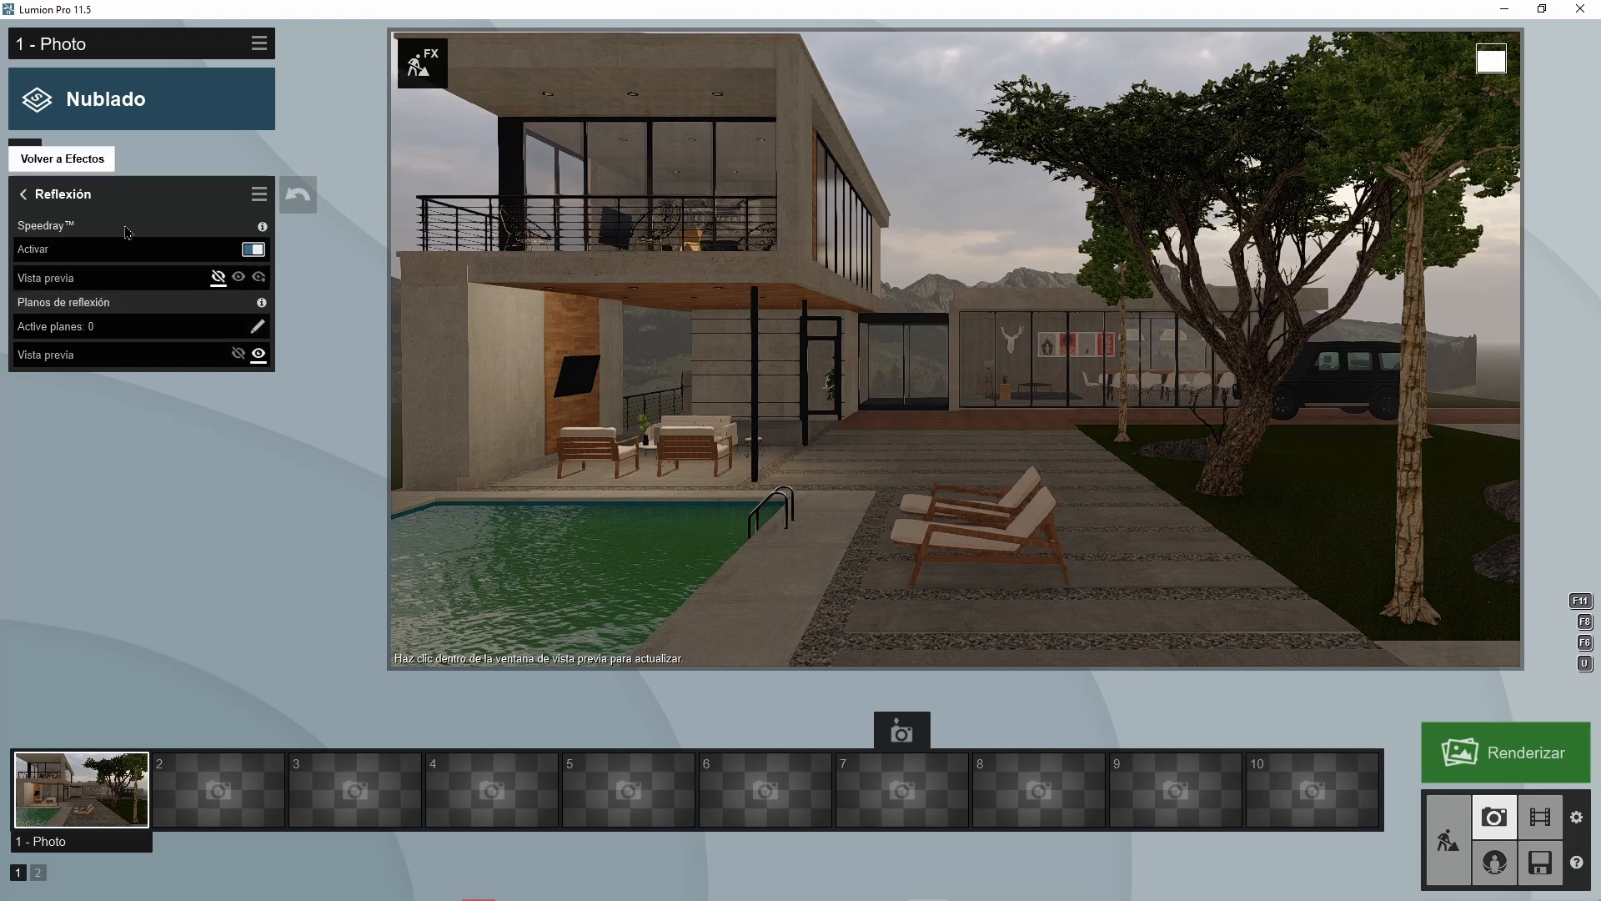
left_click(256, 326)
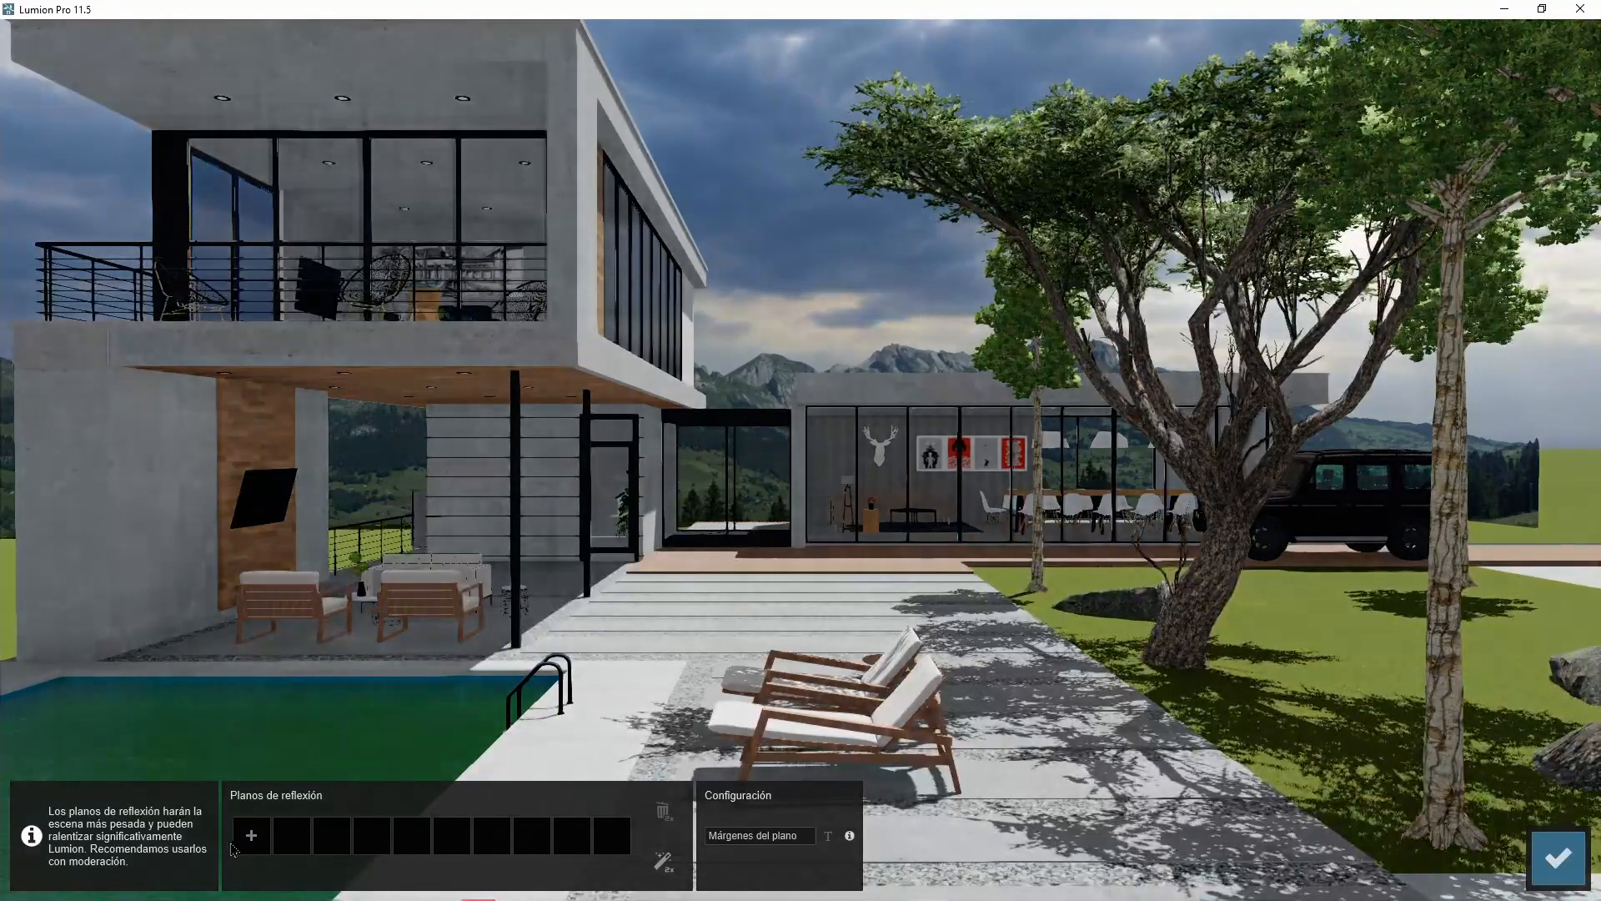
left_click(237, 843)
left_click(280, 737)
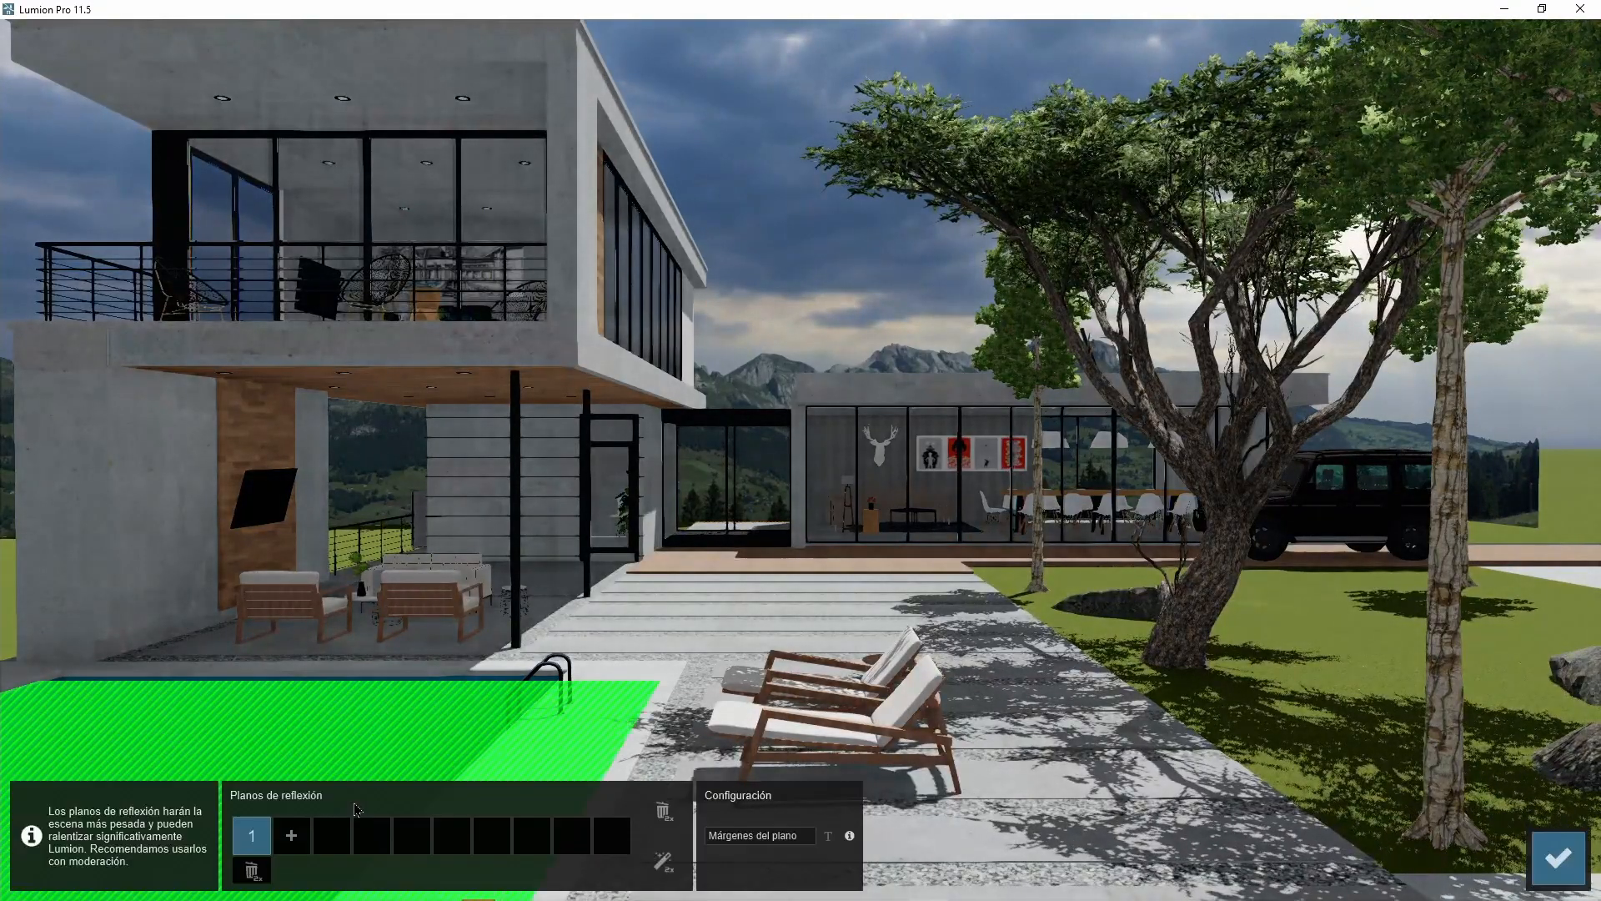
- Add reflection planes to the upper floor's front glazing above the balcony and its side windows
left_click(291, 835)
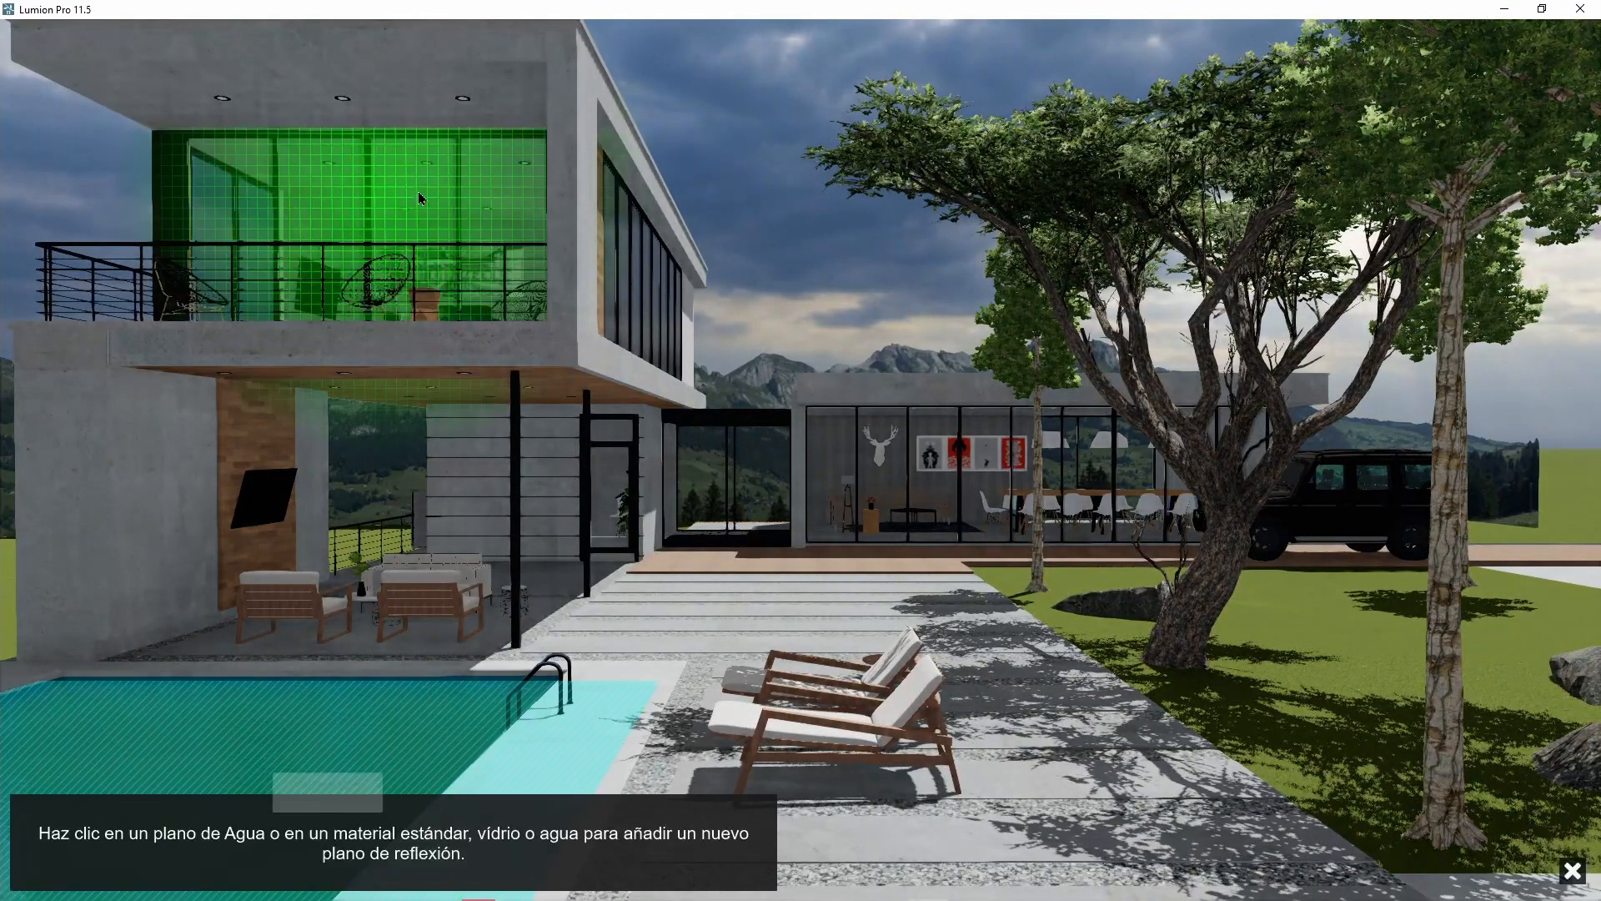
left_click(420, 197)
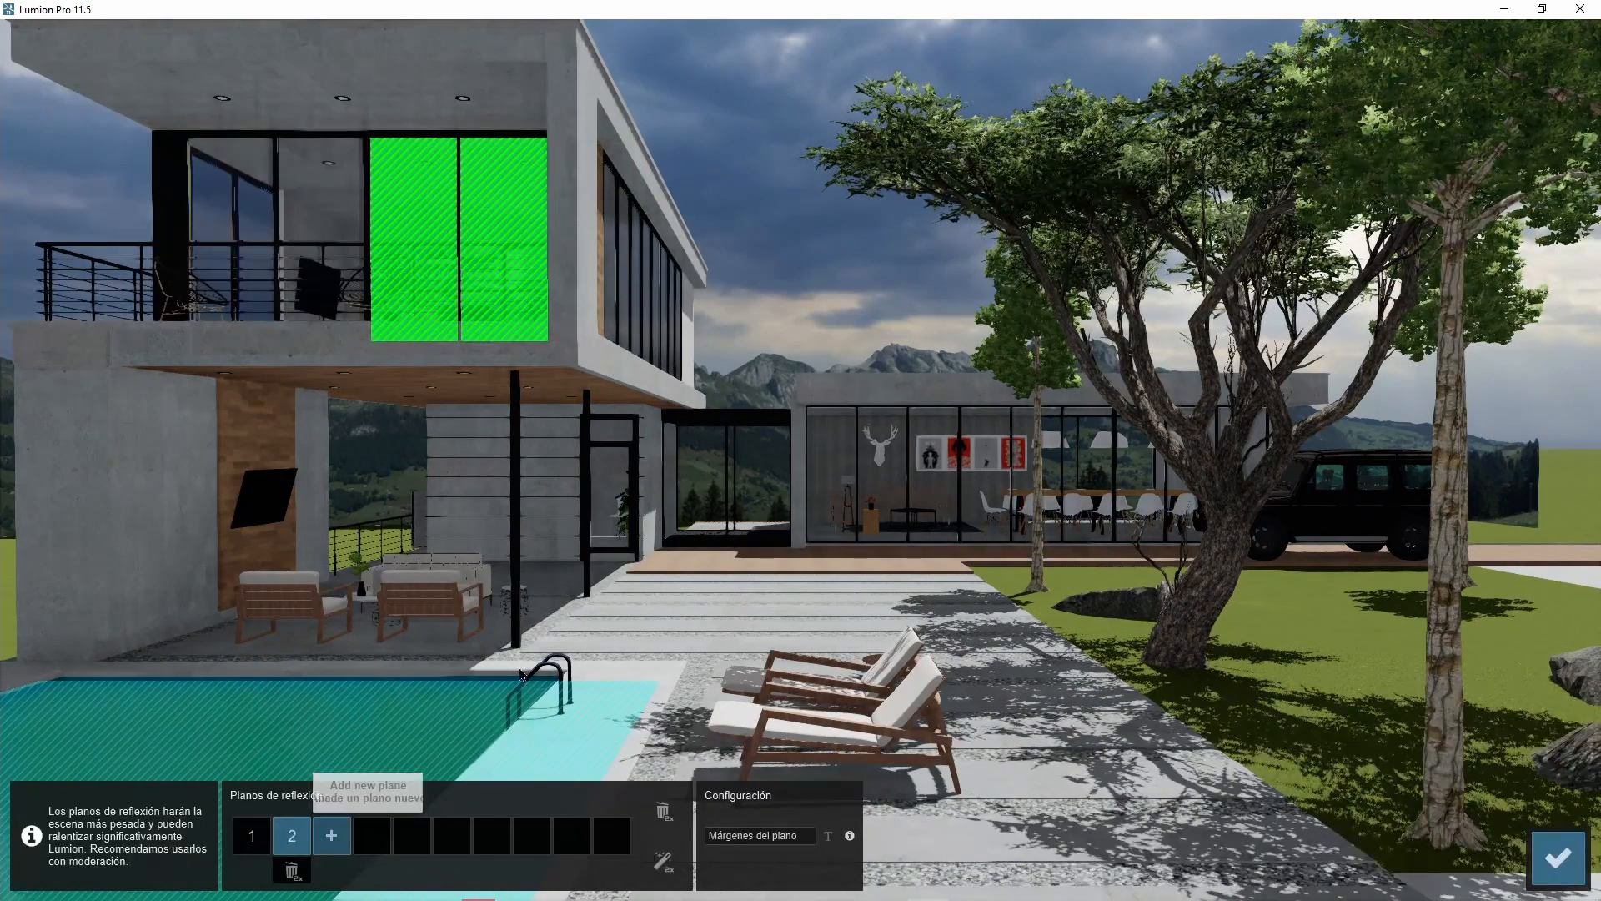
left_click(331, 835)
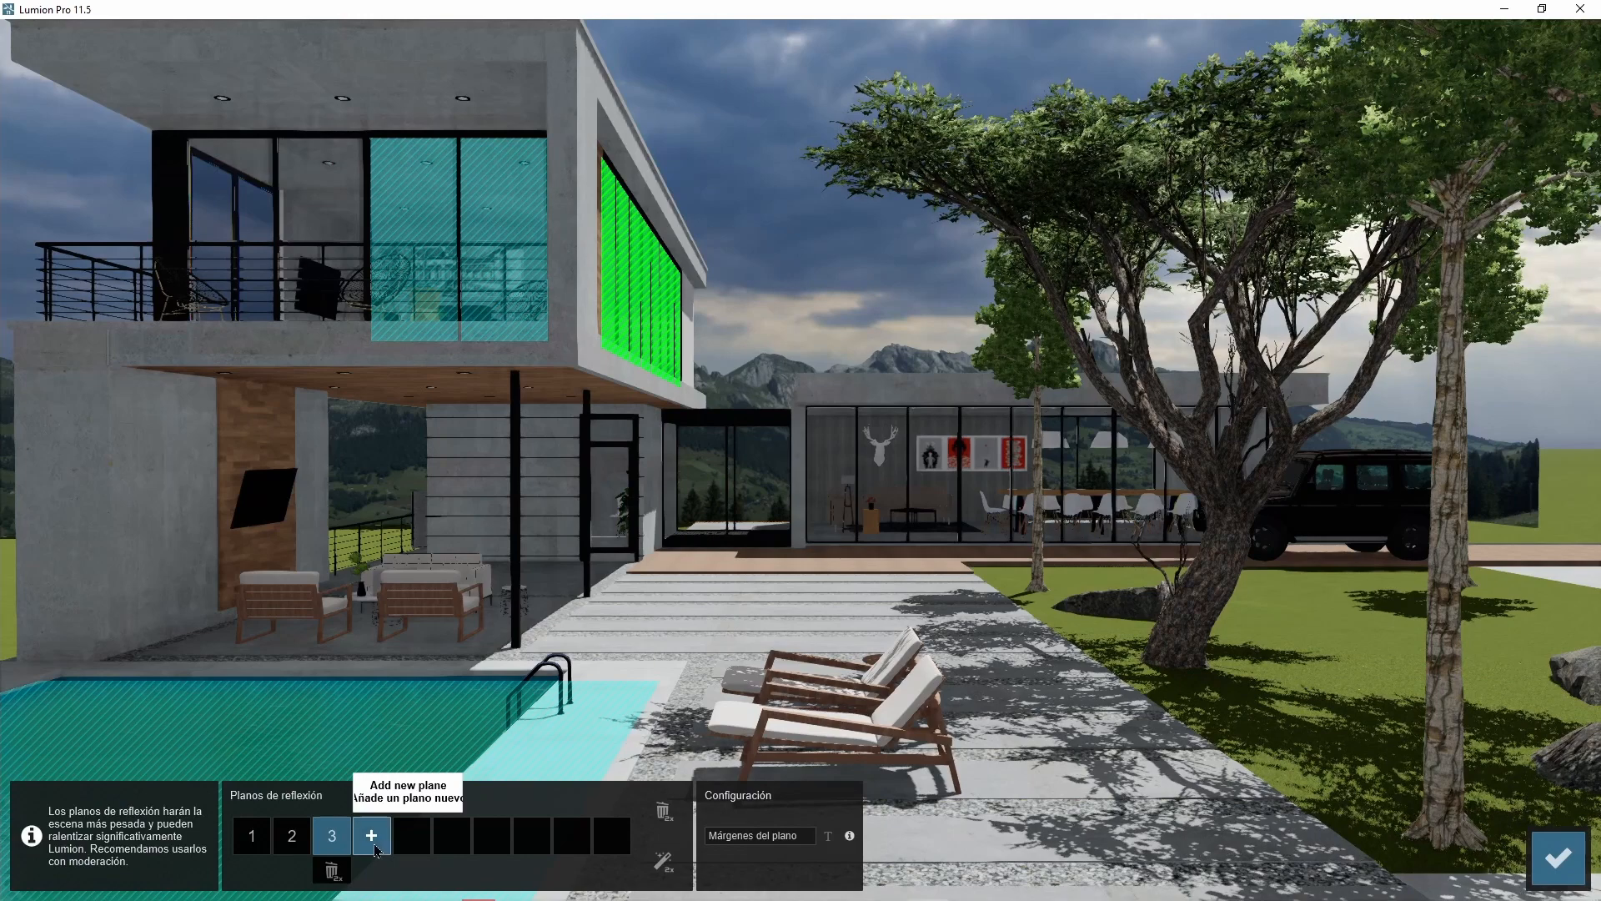
- Add reflection planes to the rear wing's glazing, the entrance door, the glazed link and the remaining balcony glass, and accept them
left_click(372, 839)
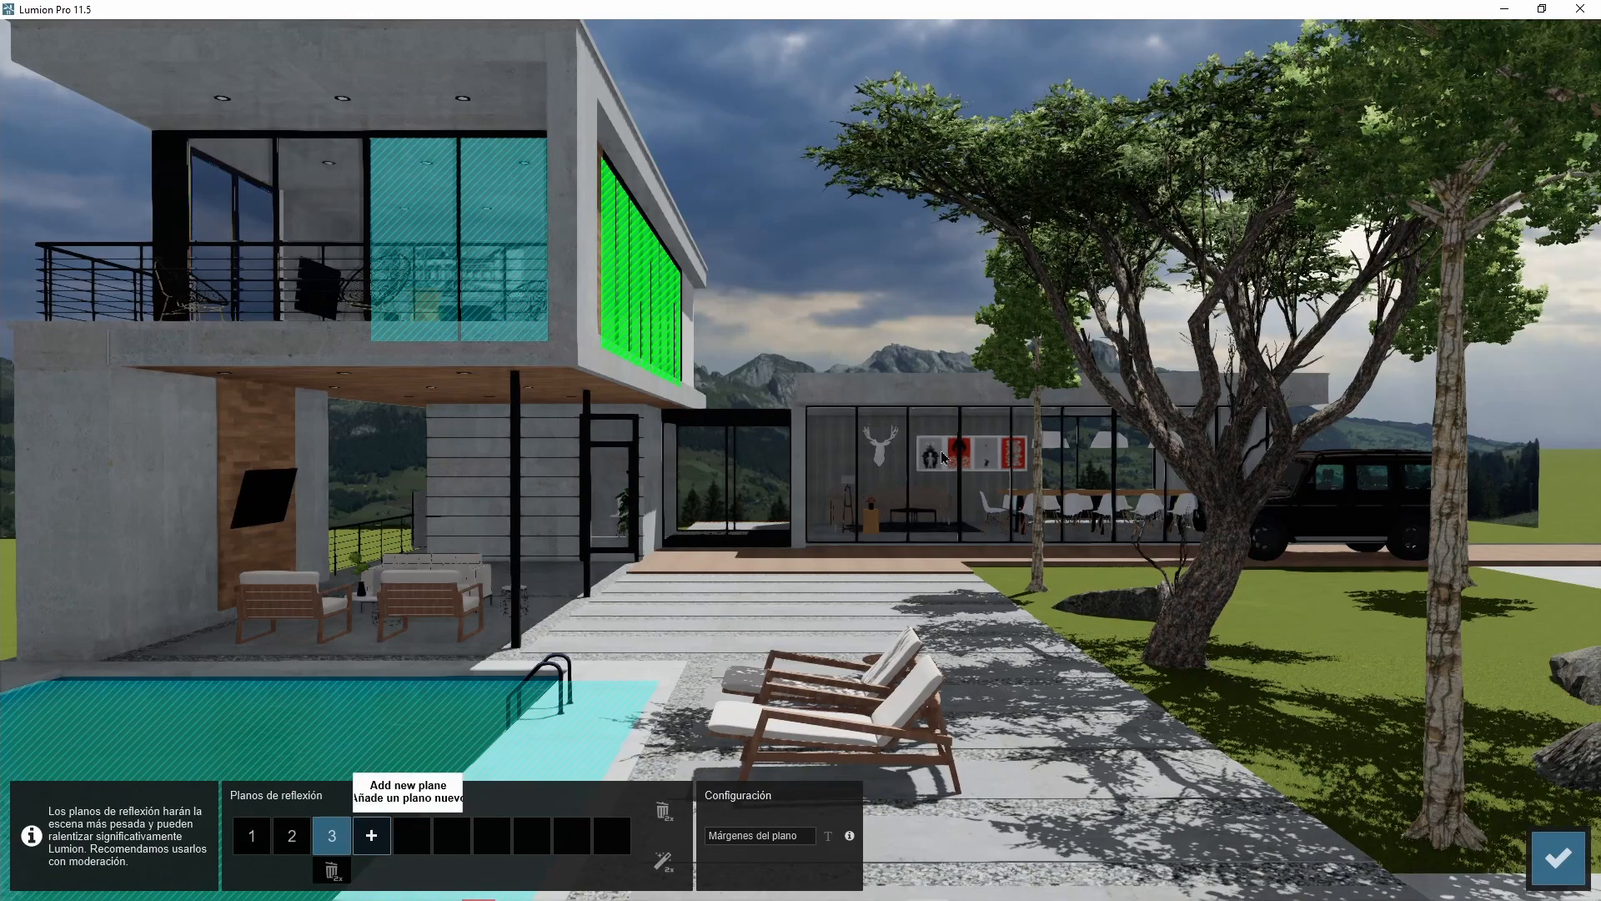
left_click(837, 452)
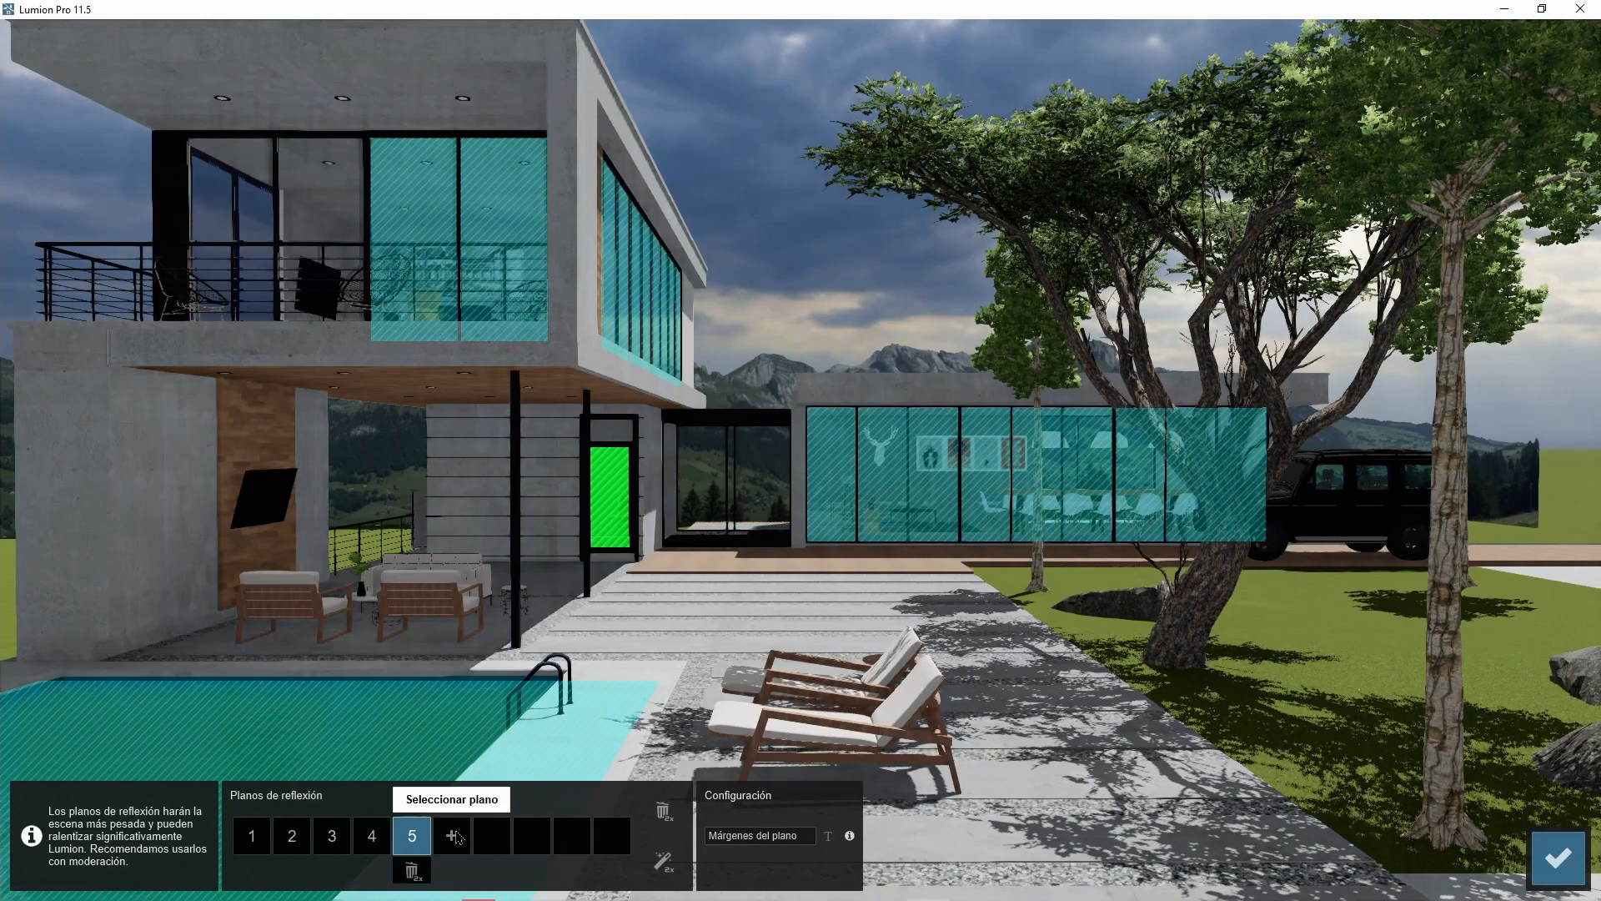
left_click(453, 836)
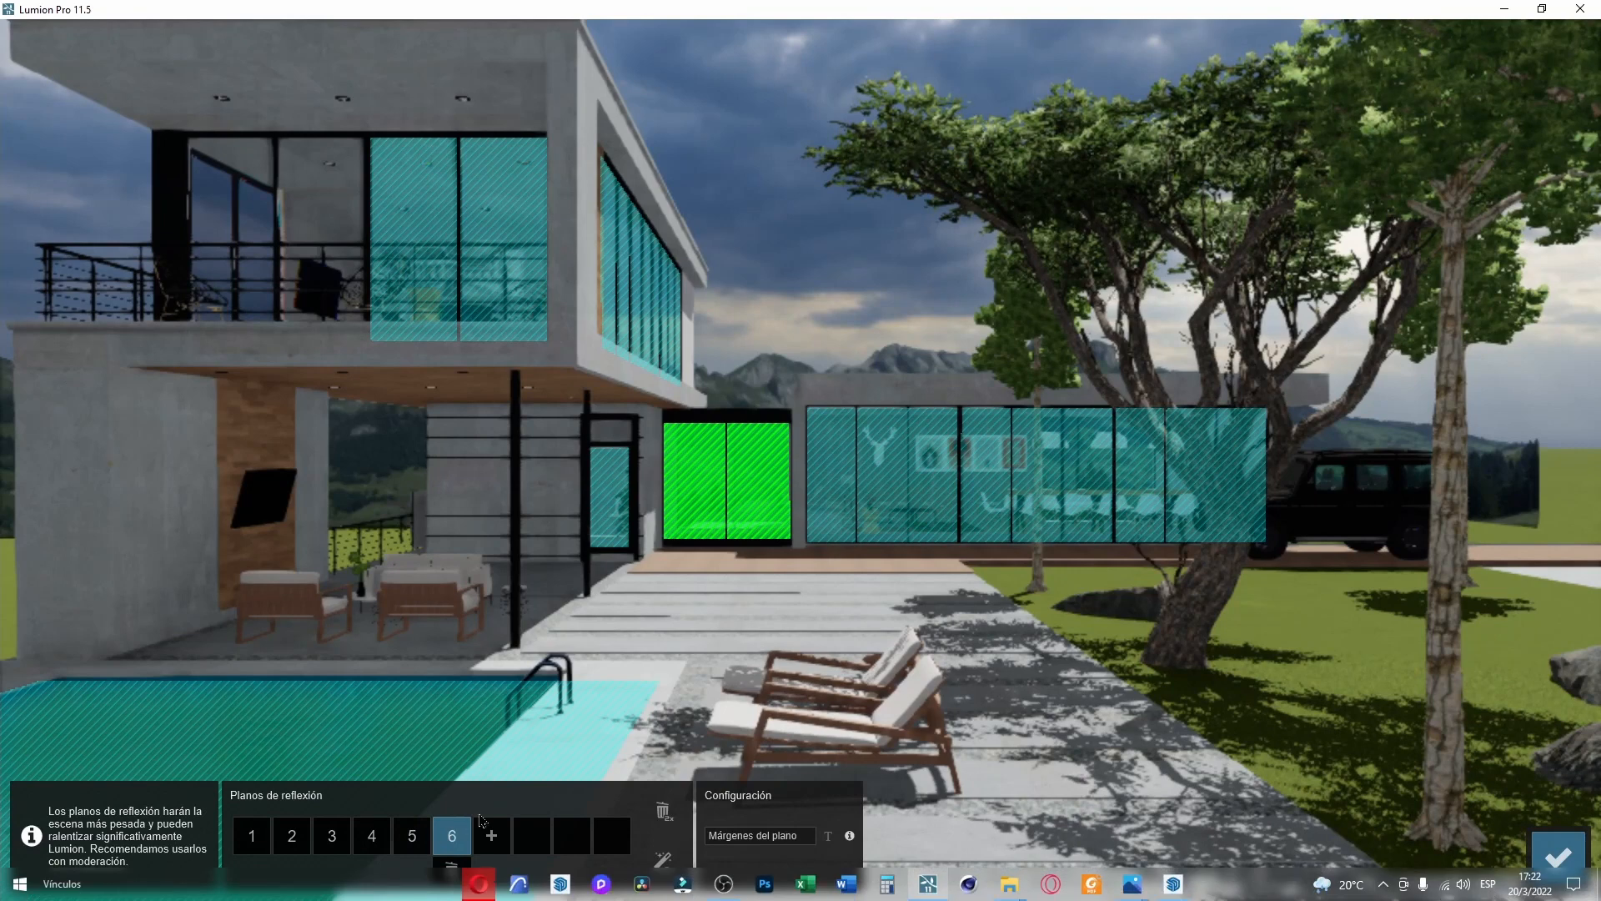
left_click(308, 196)
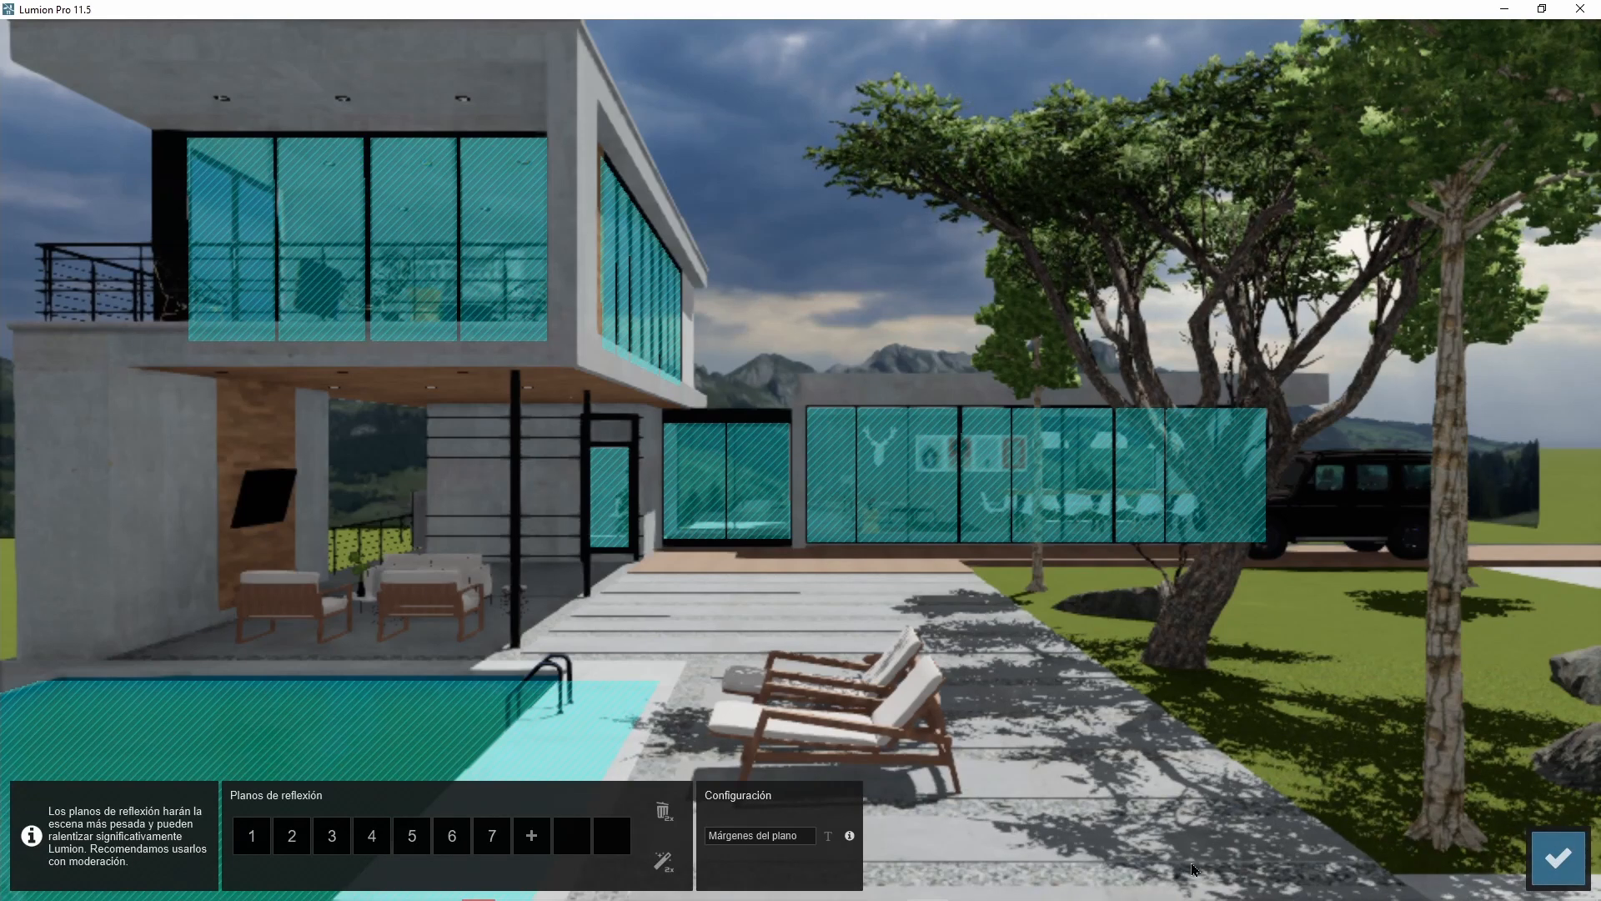
left_click(1556, 859)
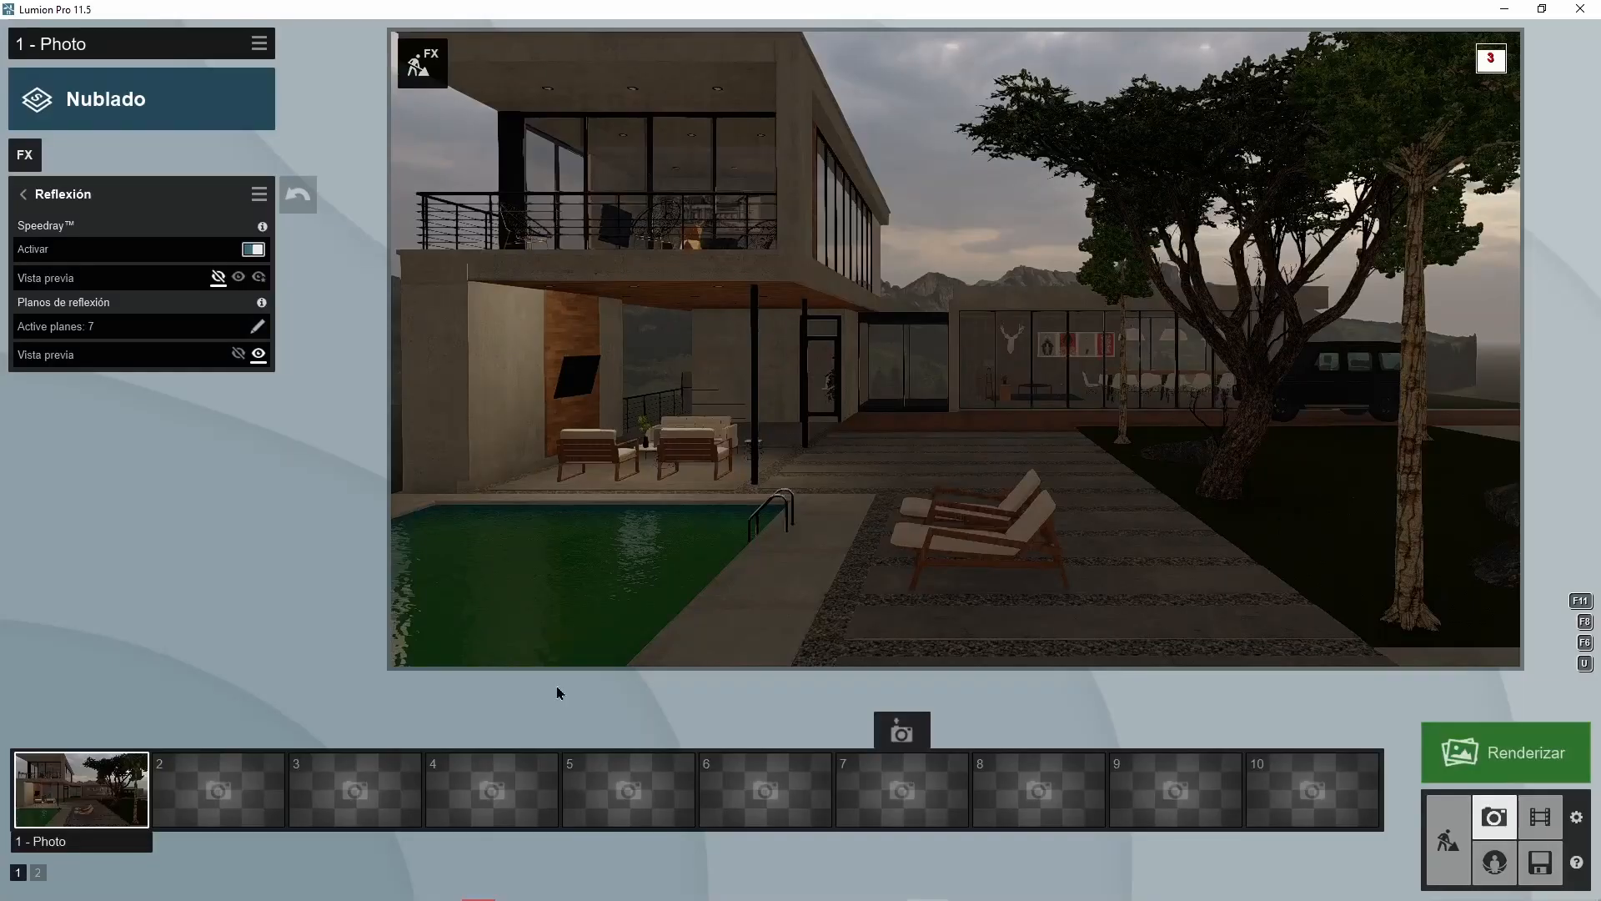
left_click(35, 202)
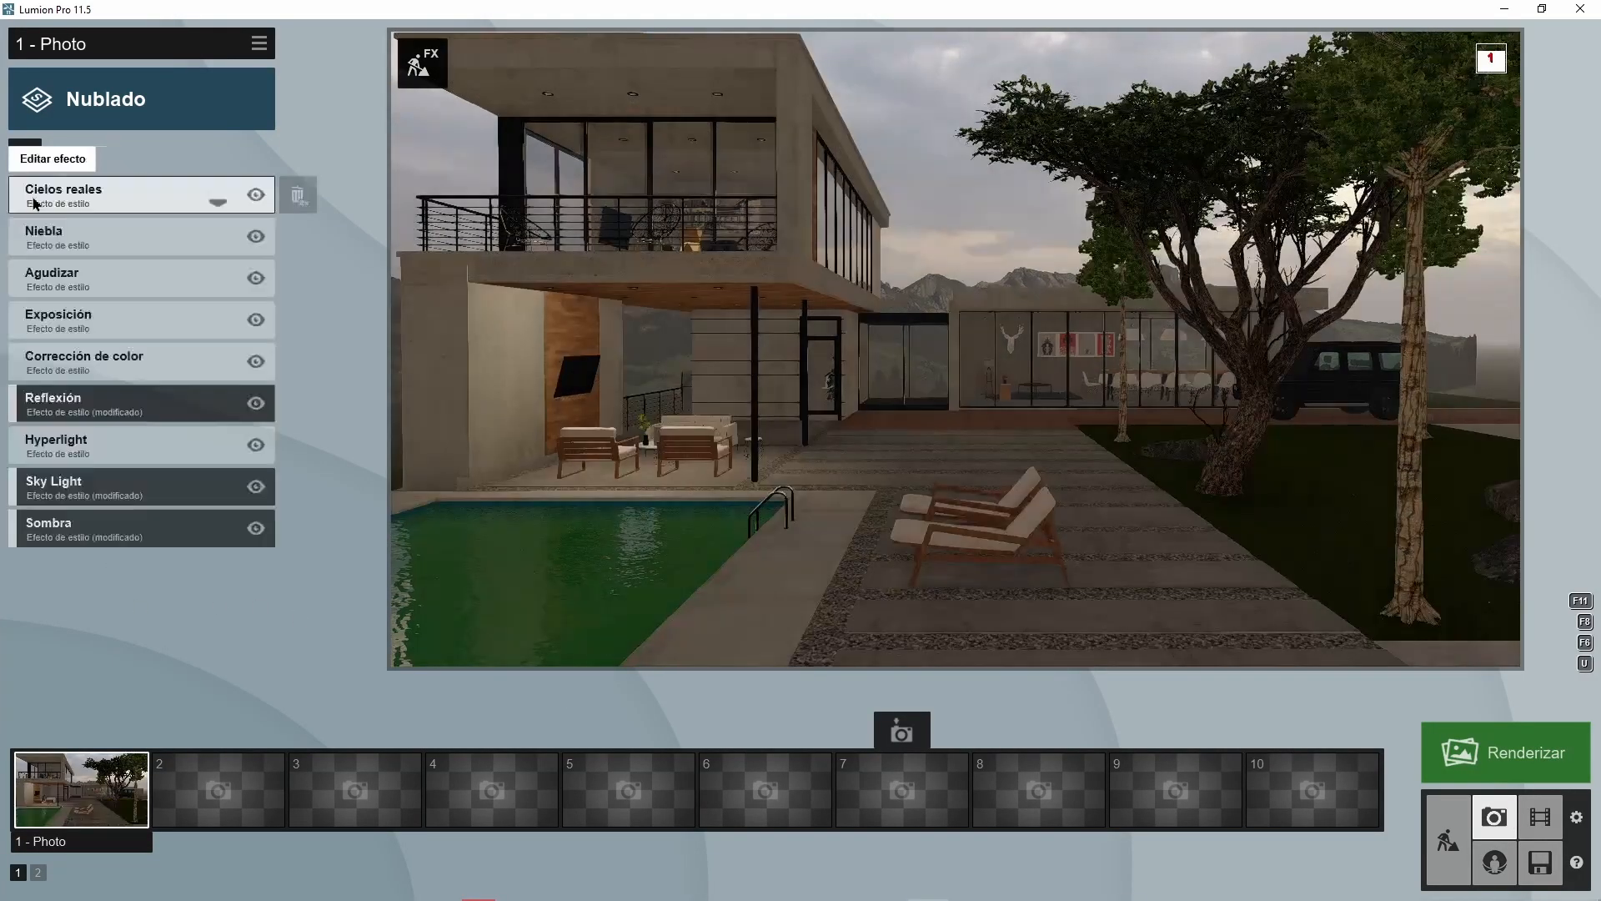
- Set the colour correction's saturation to 0.9 and adjust the intensity of the Agudizar sharpening effect
left_click(75, 357)
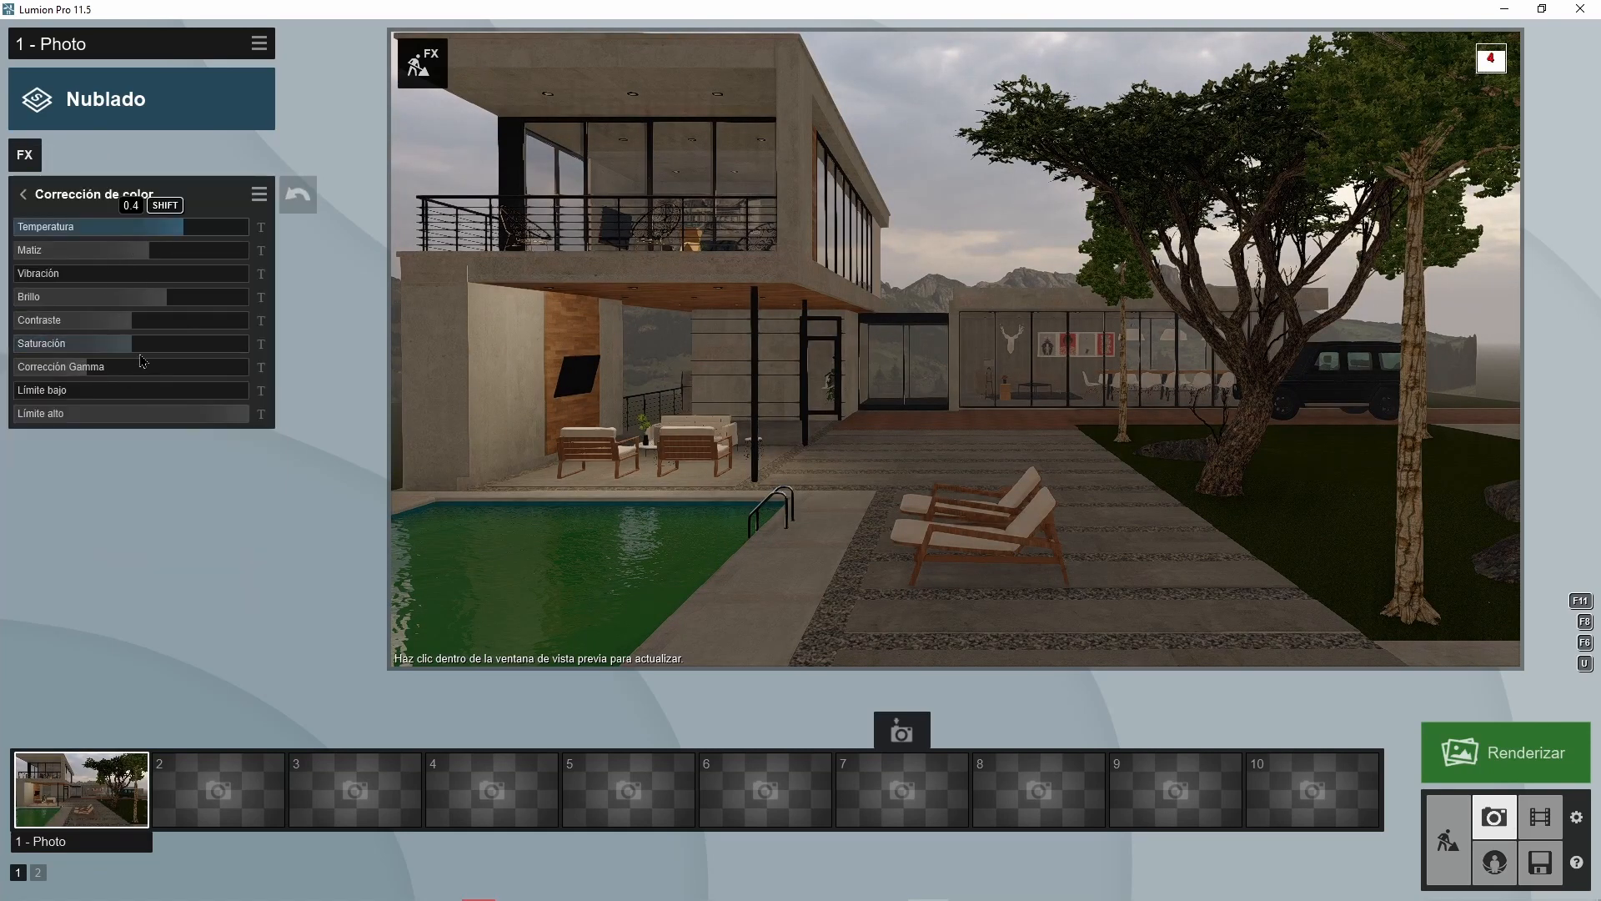
left_click_drag(130, 345, 120, 350)
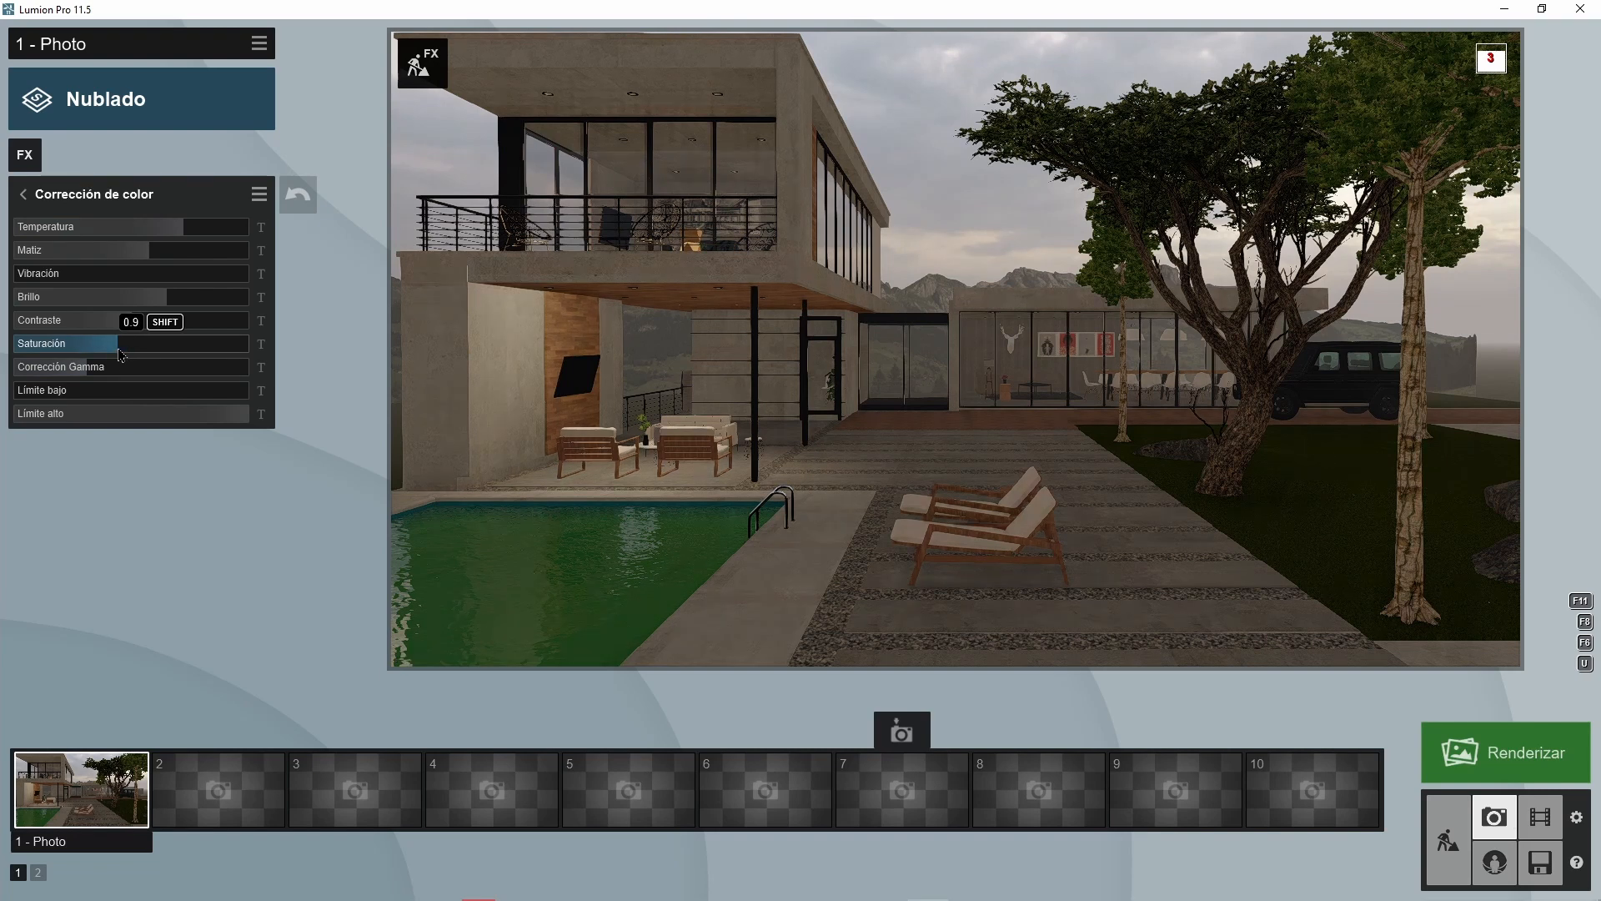
left_click(35, 202)
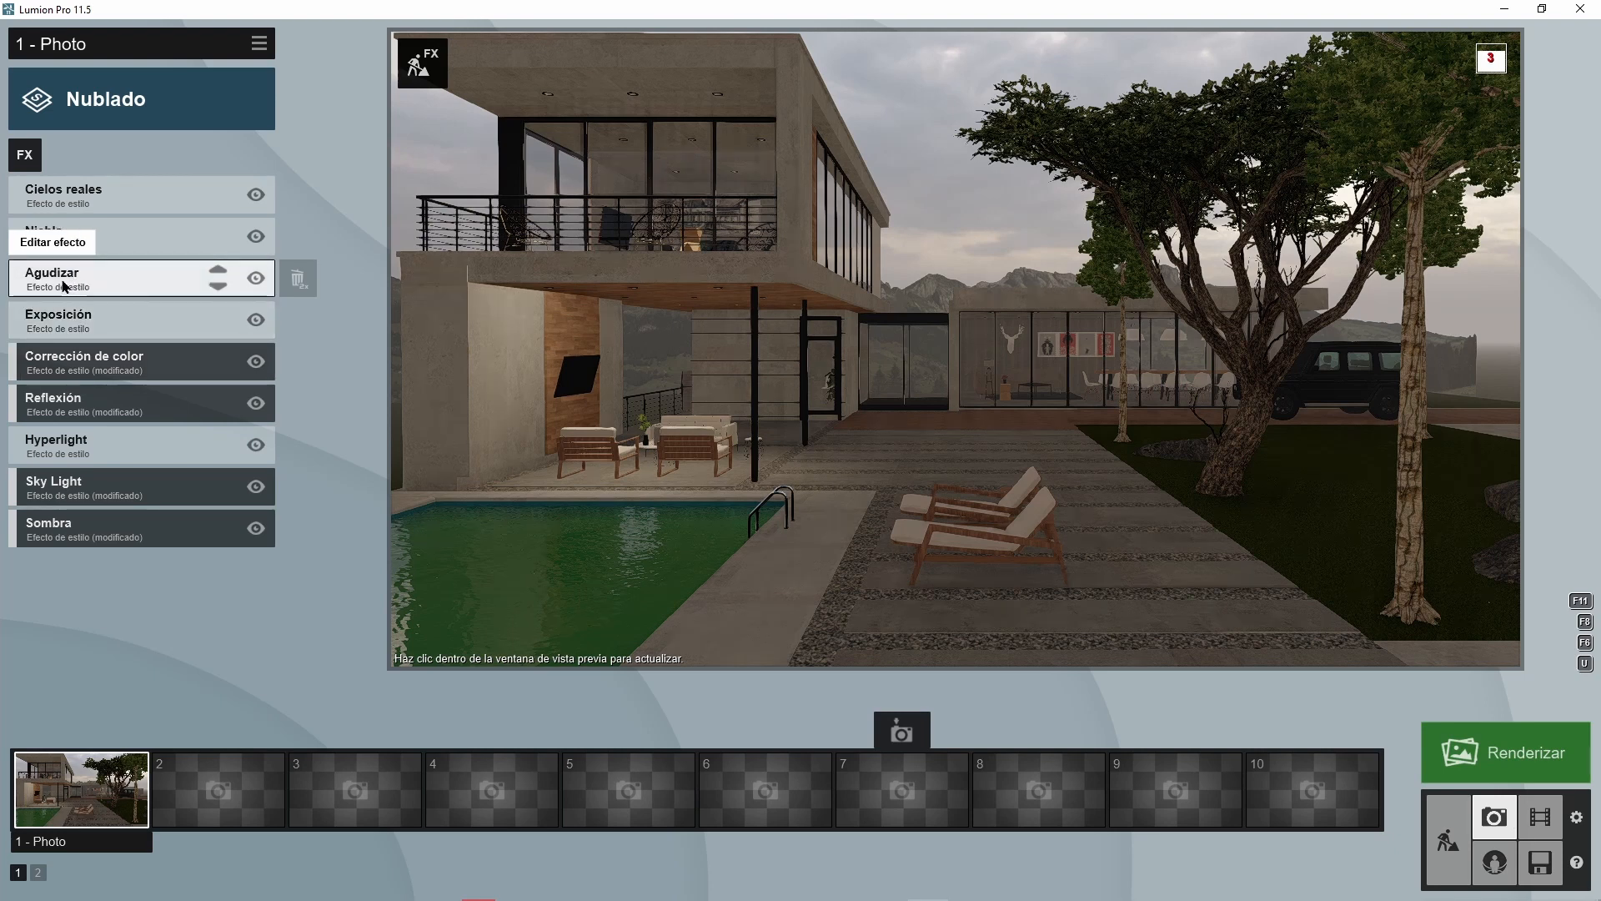
left_click(56, 277)
left_click_drag(18, 236, 30, 239)
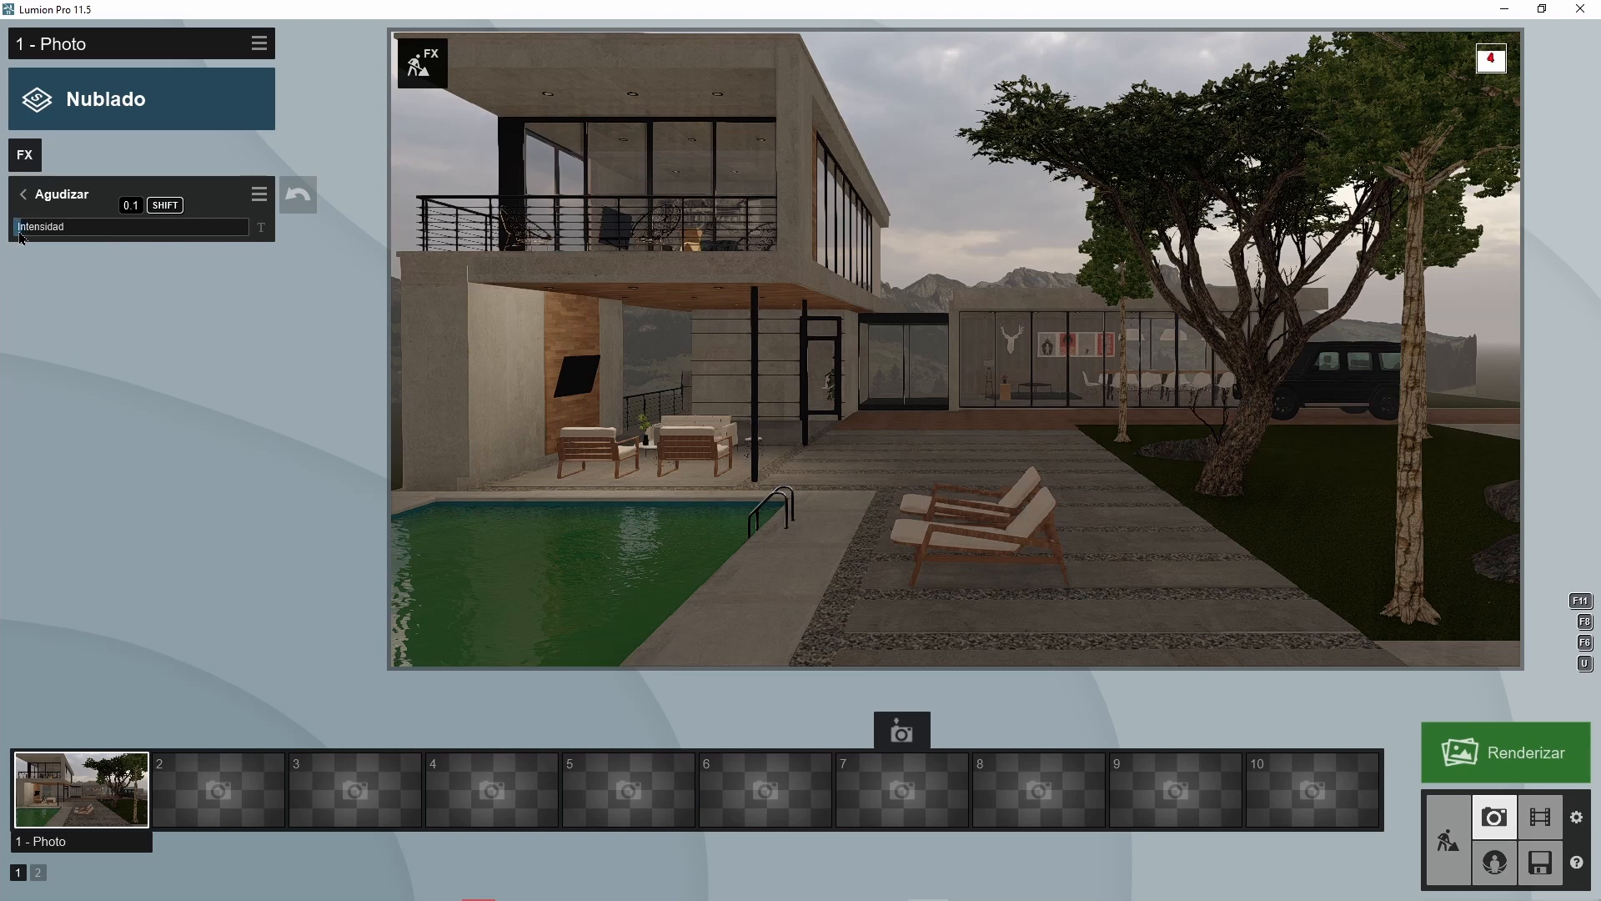
left_click(24, 193)
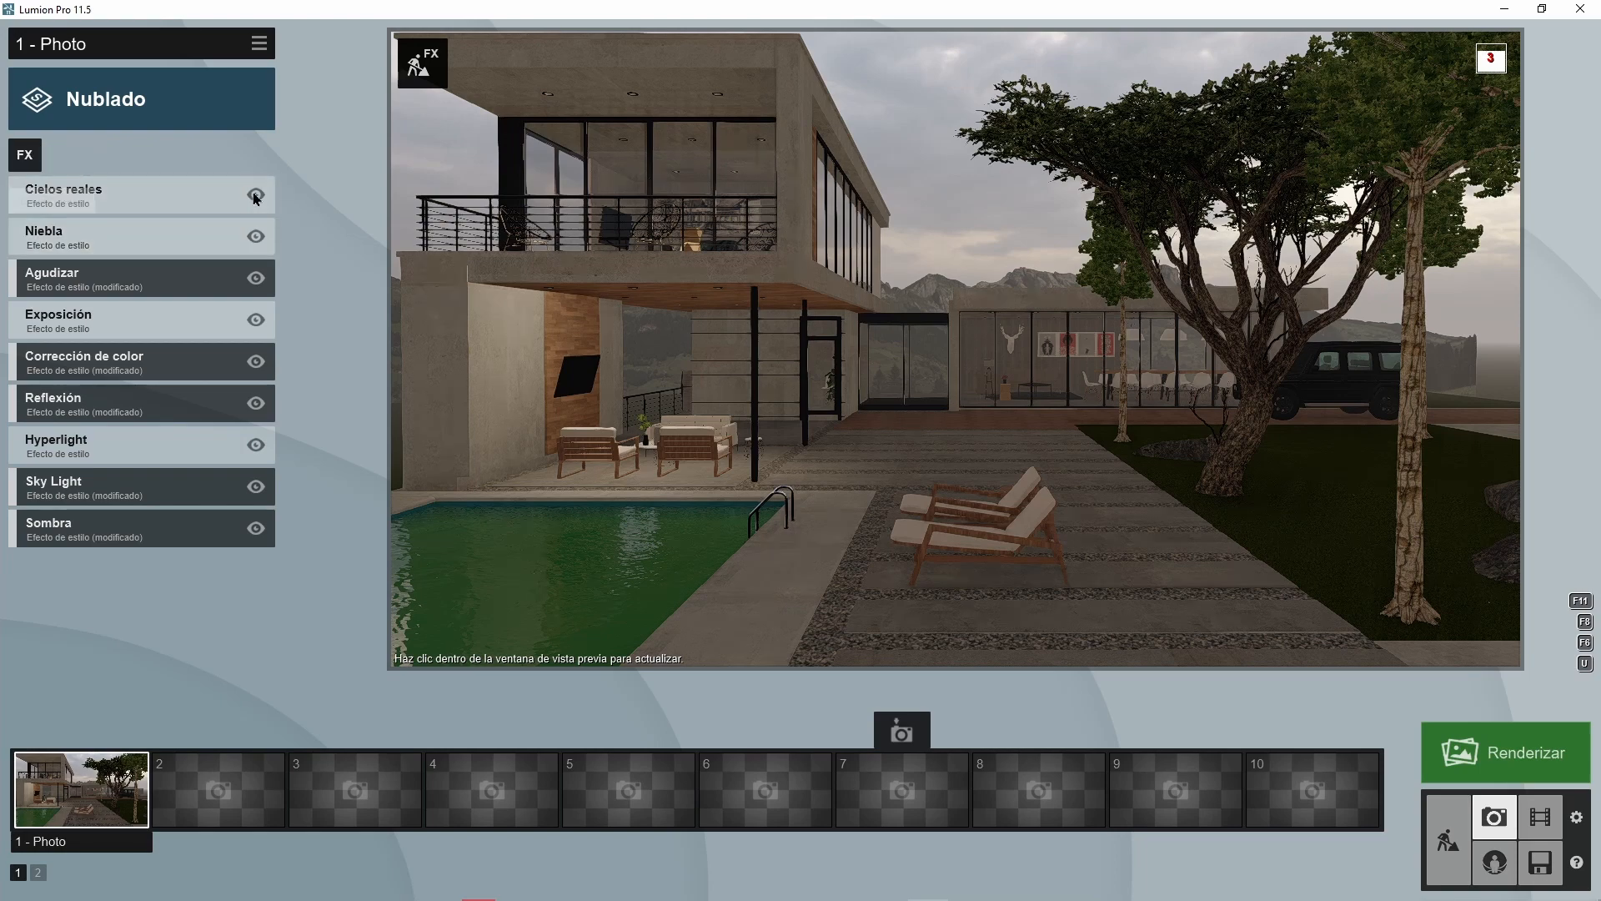
- Compare the photo with and without the Cielos reales effect, leave the effect enabled and refresh the preview
left_click(255, 195)
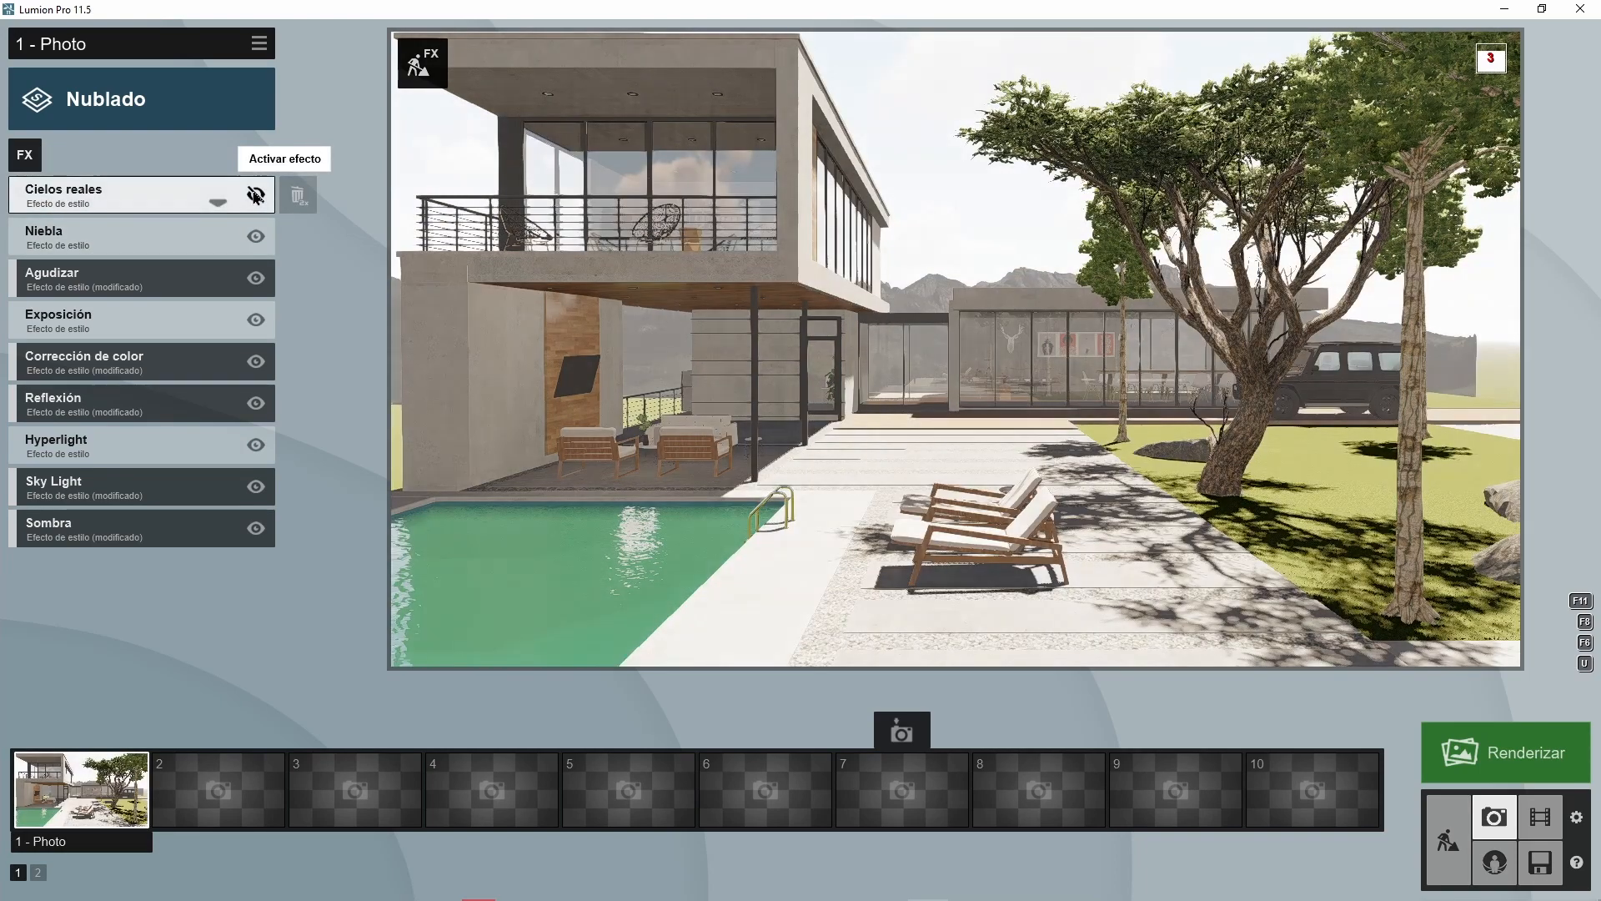
left_click(255, 195)
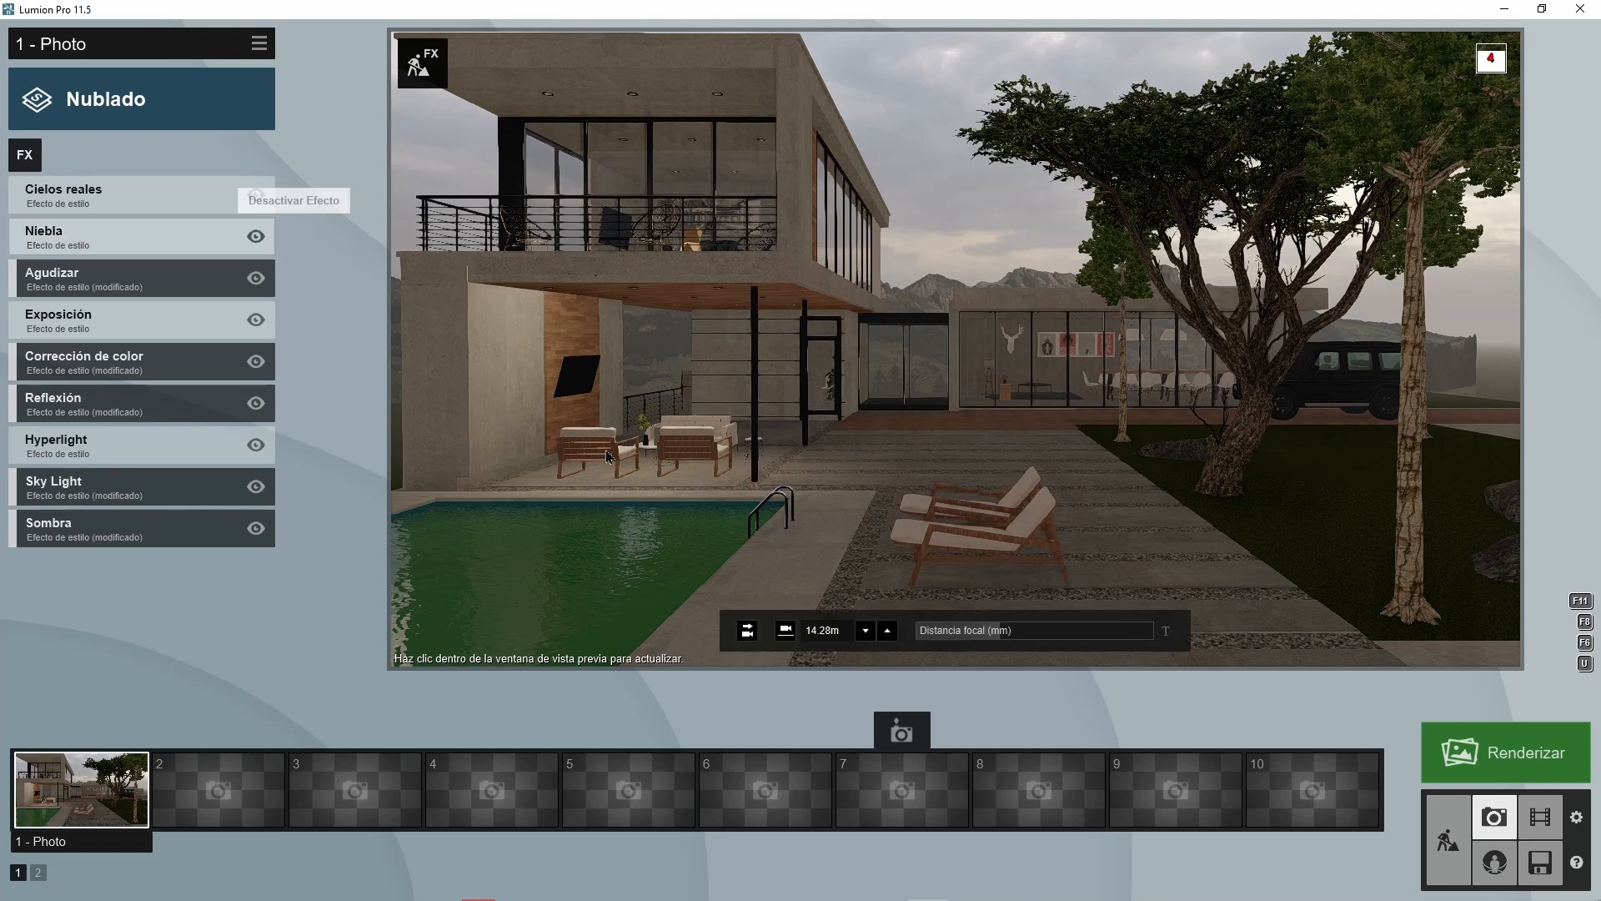
left_click(590, 561)
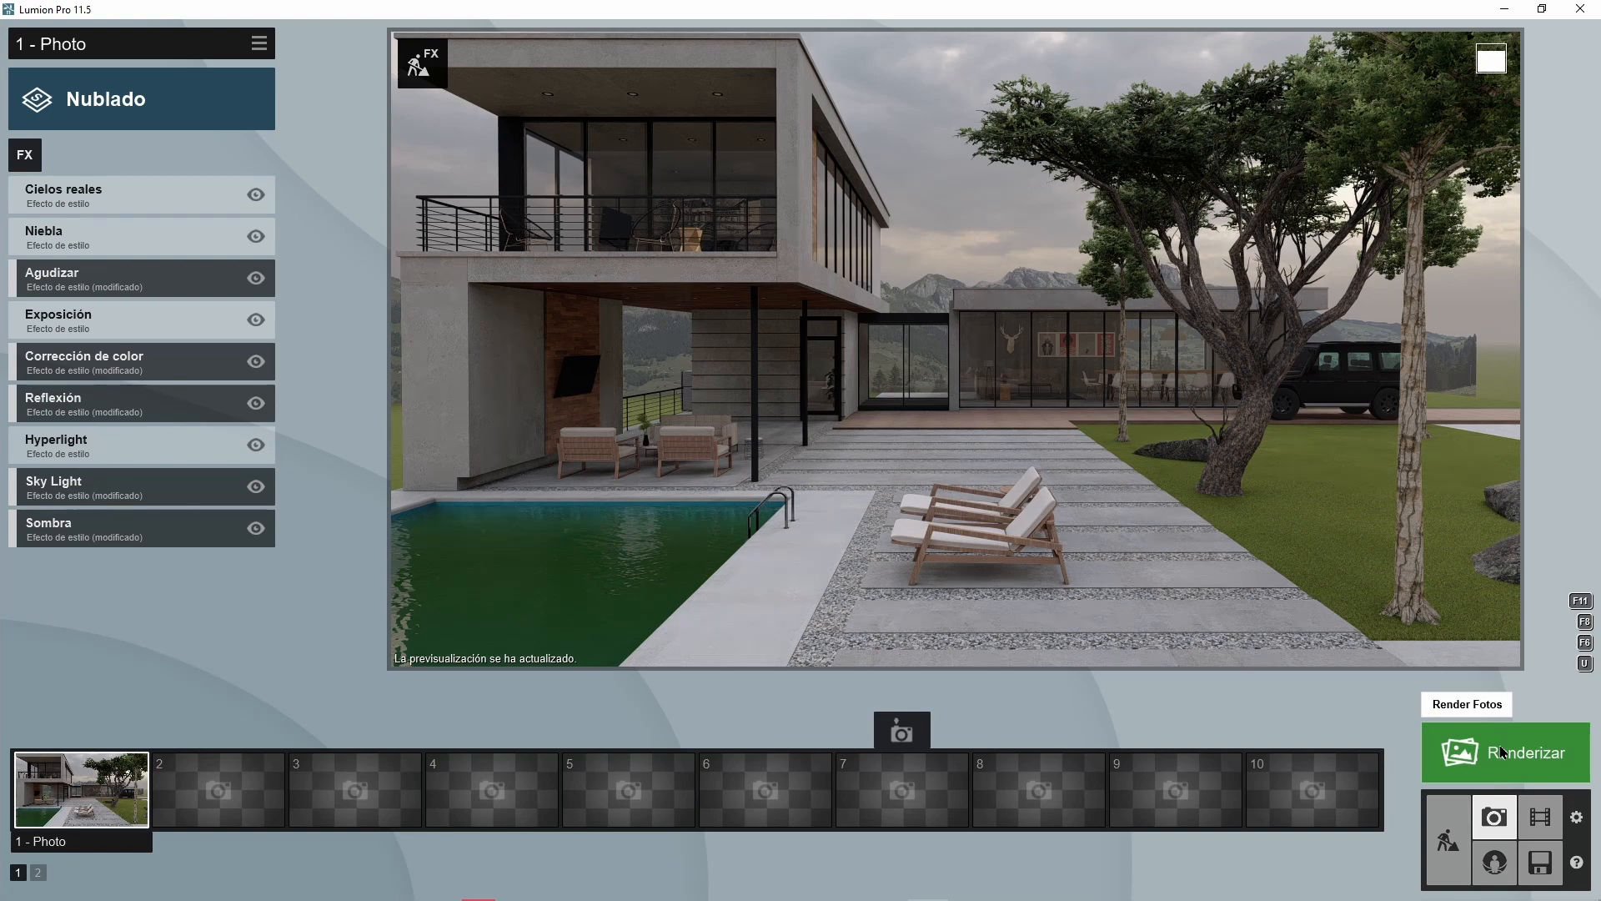
- Render Photo 1 at 1920x1080 and save it as the JPG file 1 in the Documents folder
left_click(1502, 753)
left_click(647, 675)
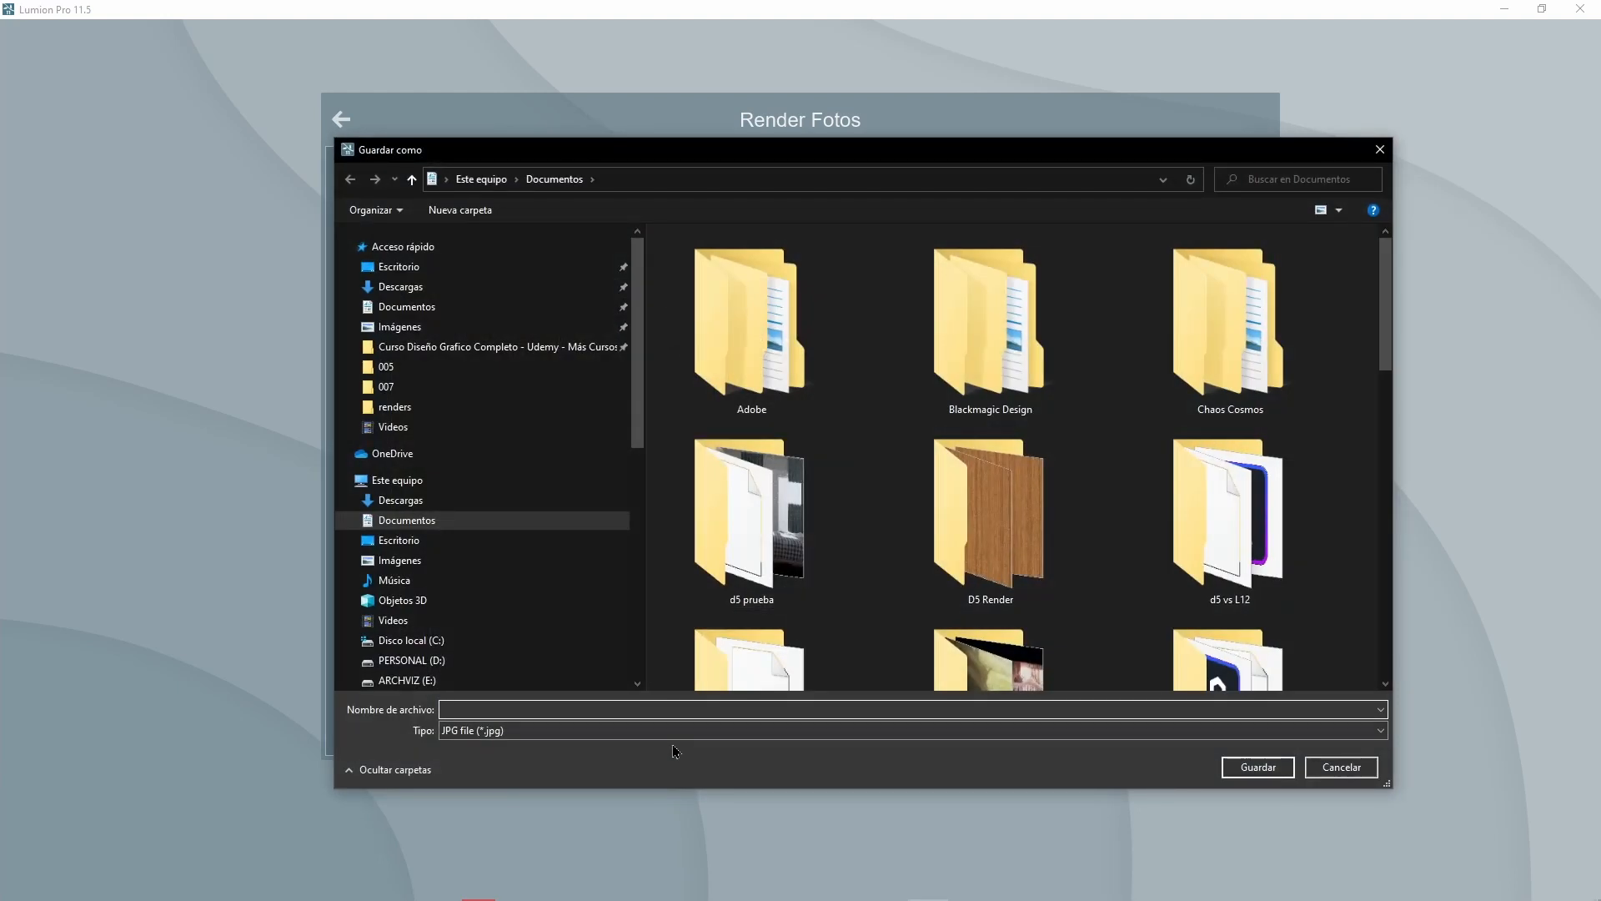
key("Escape")
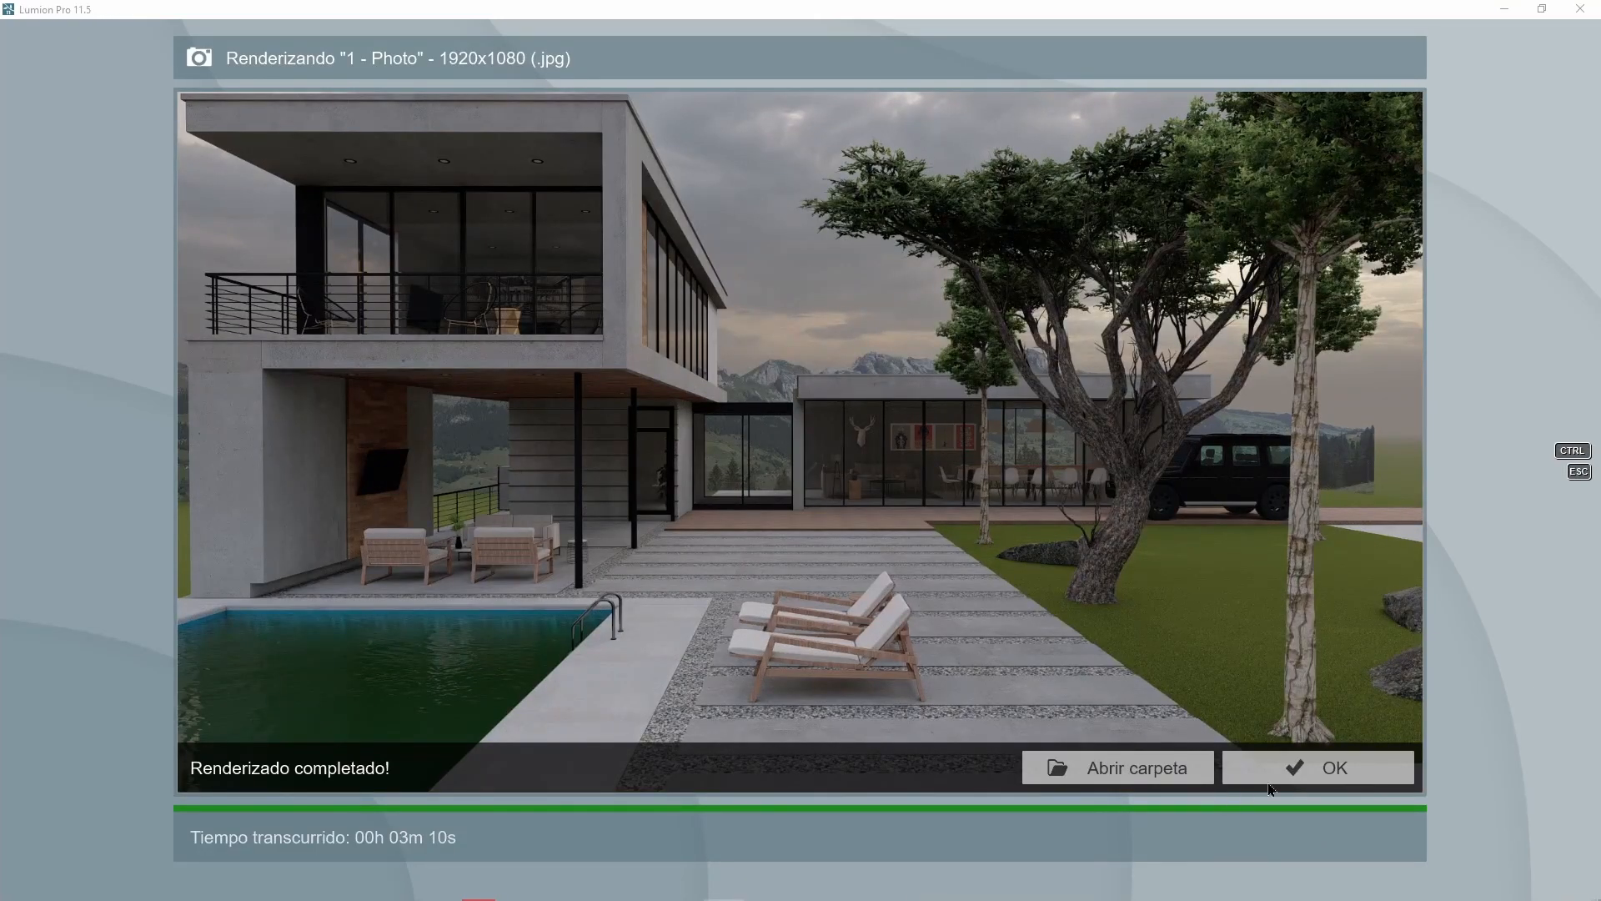
- Open the output folder and examine the rendered image 1.jpg full screen in the photo viewer
left_click(1179, 771)
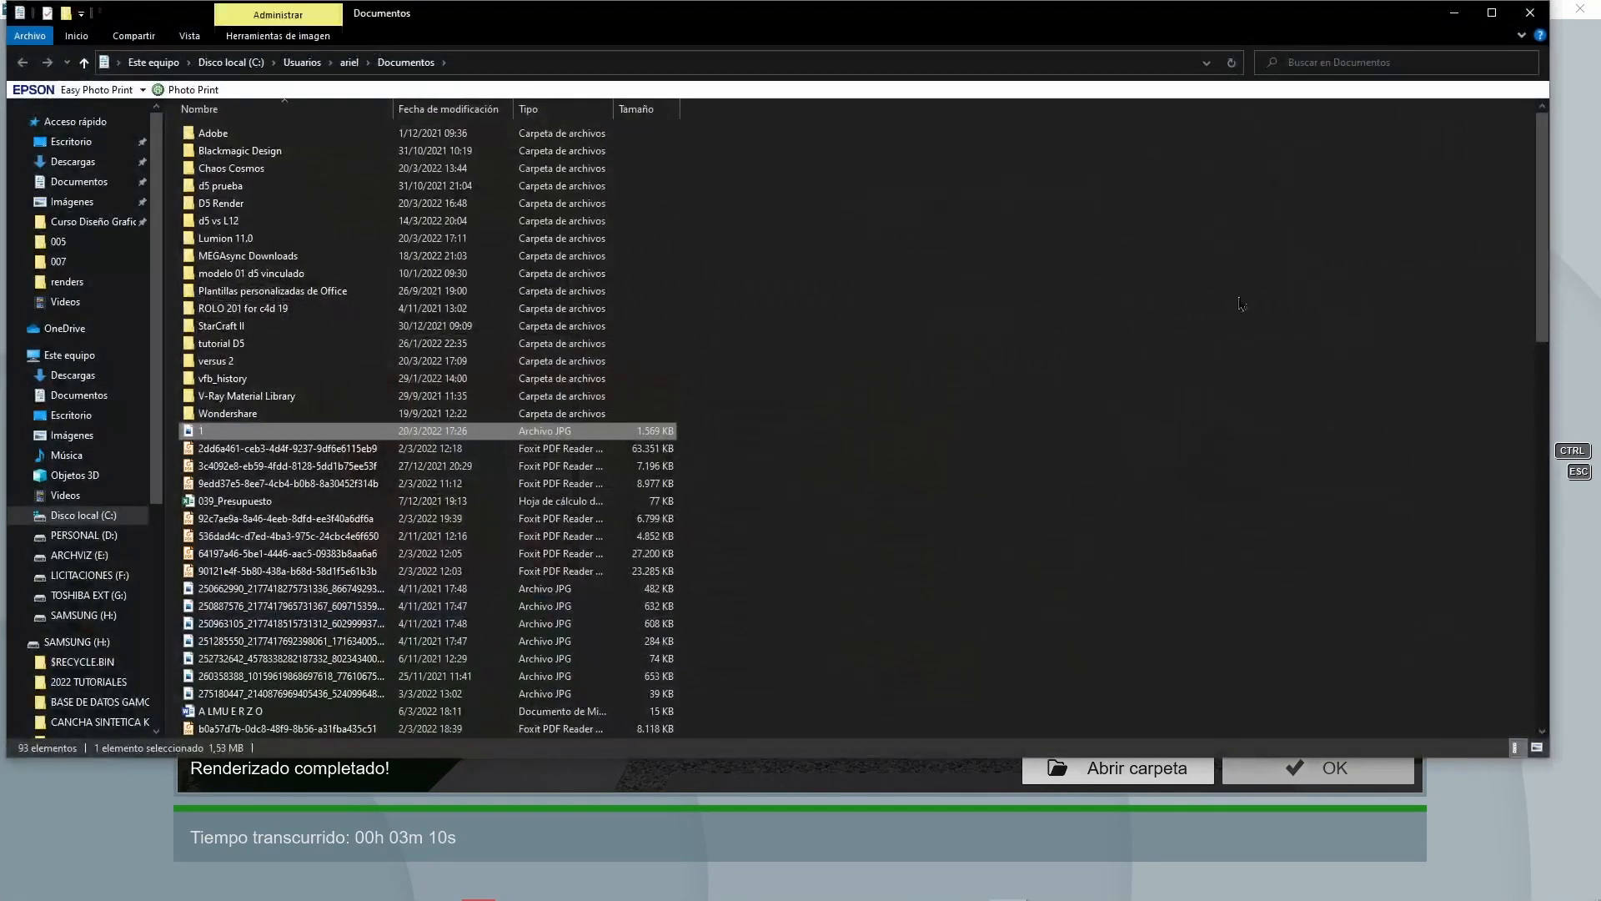
left_click(1454, 12)
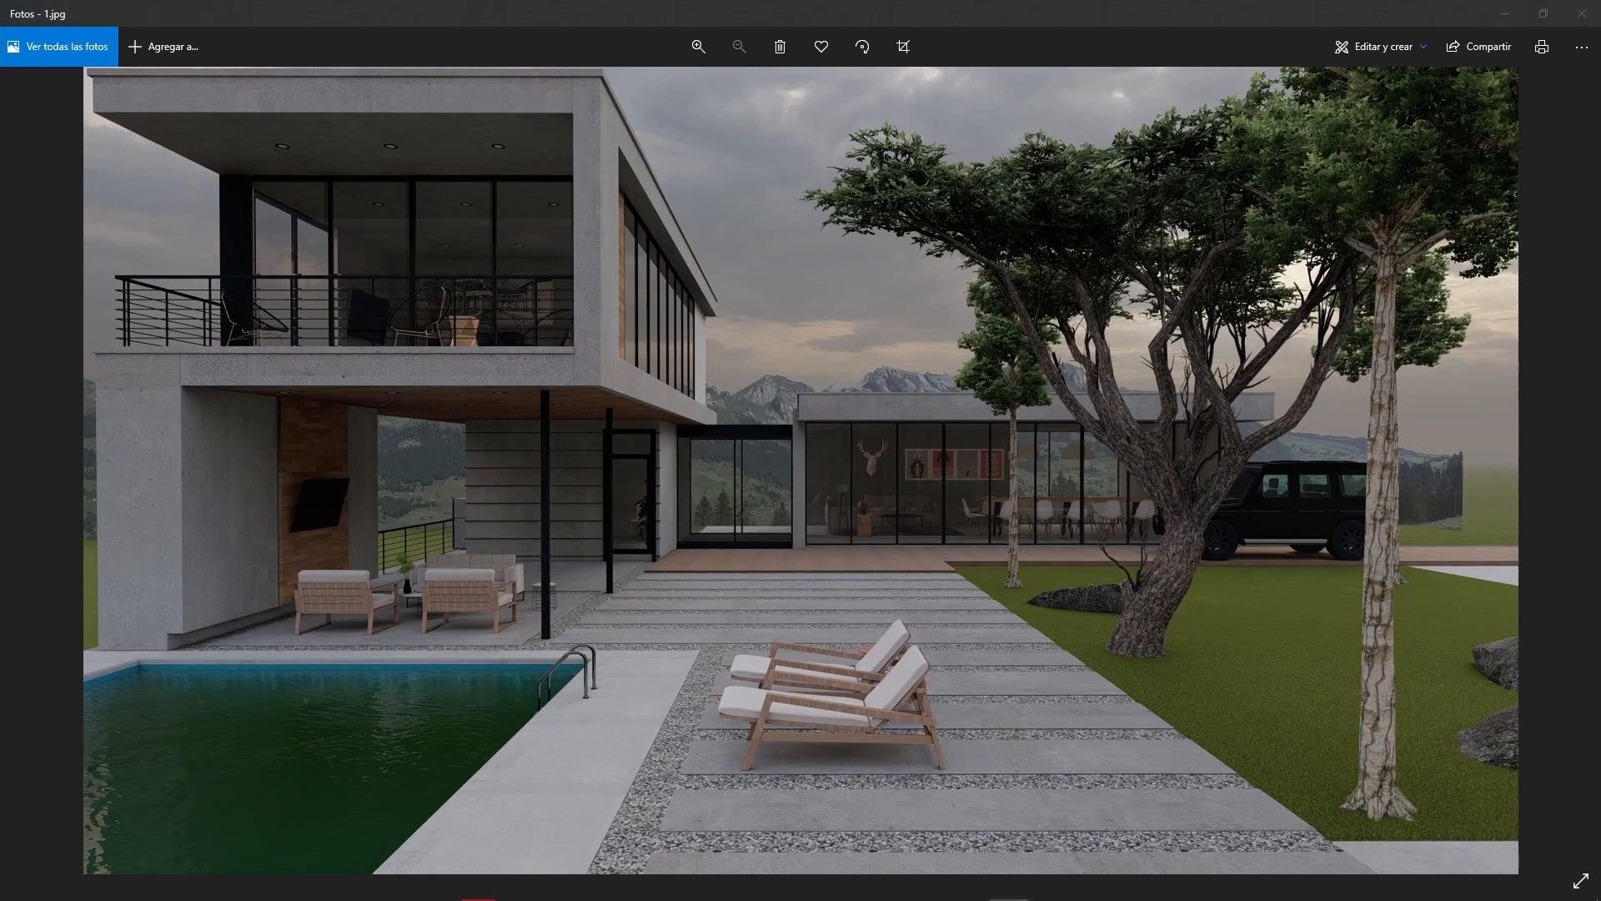
left_click(1580, 880)
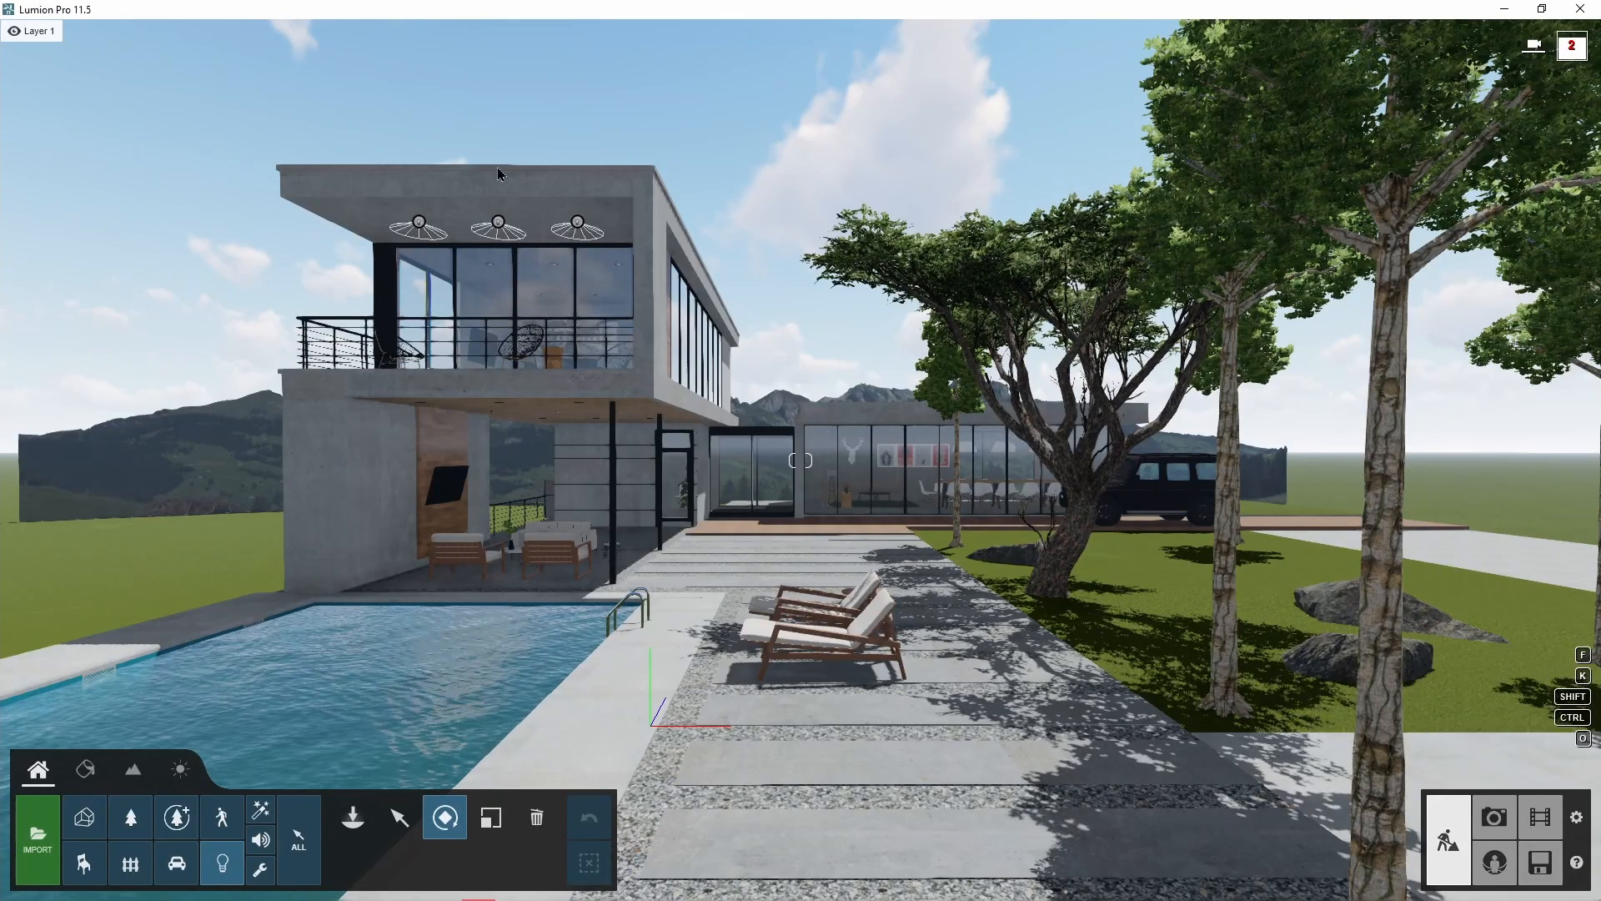
- Set the brightness of the three spotlights in the balcony ceiling to about 300 and assign them to Layer 2
left_click_drag(342, 152, 658, 260, "ctrl")
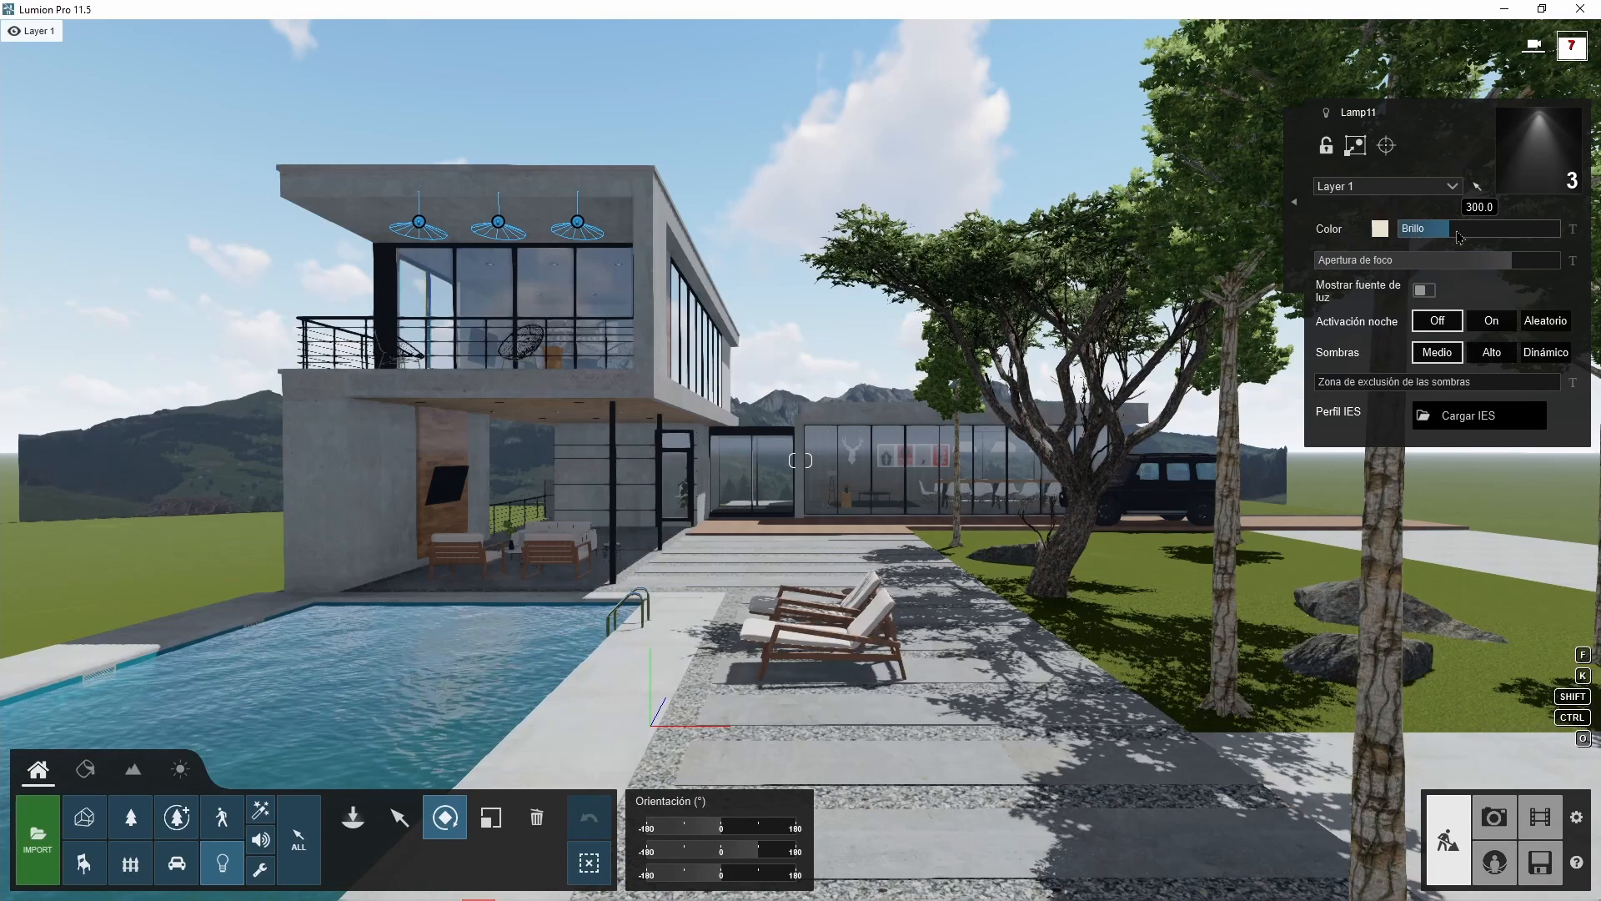
left_click_drag(1457, 233, 1460, 240)
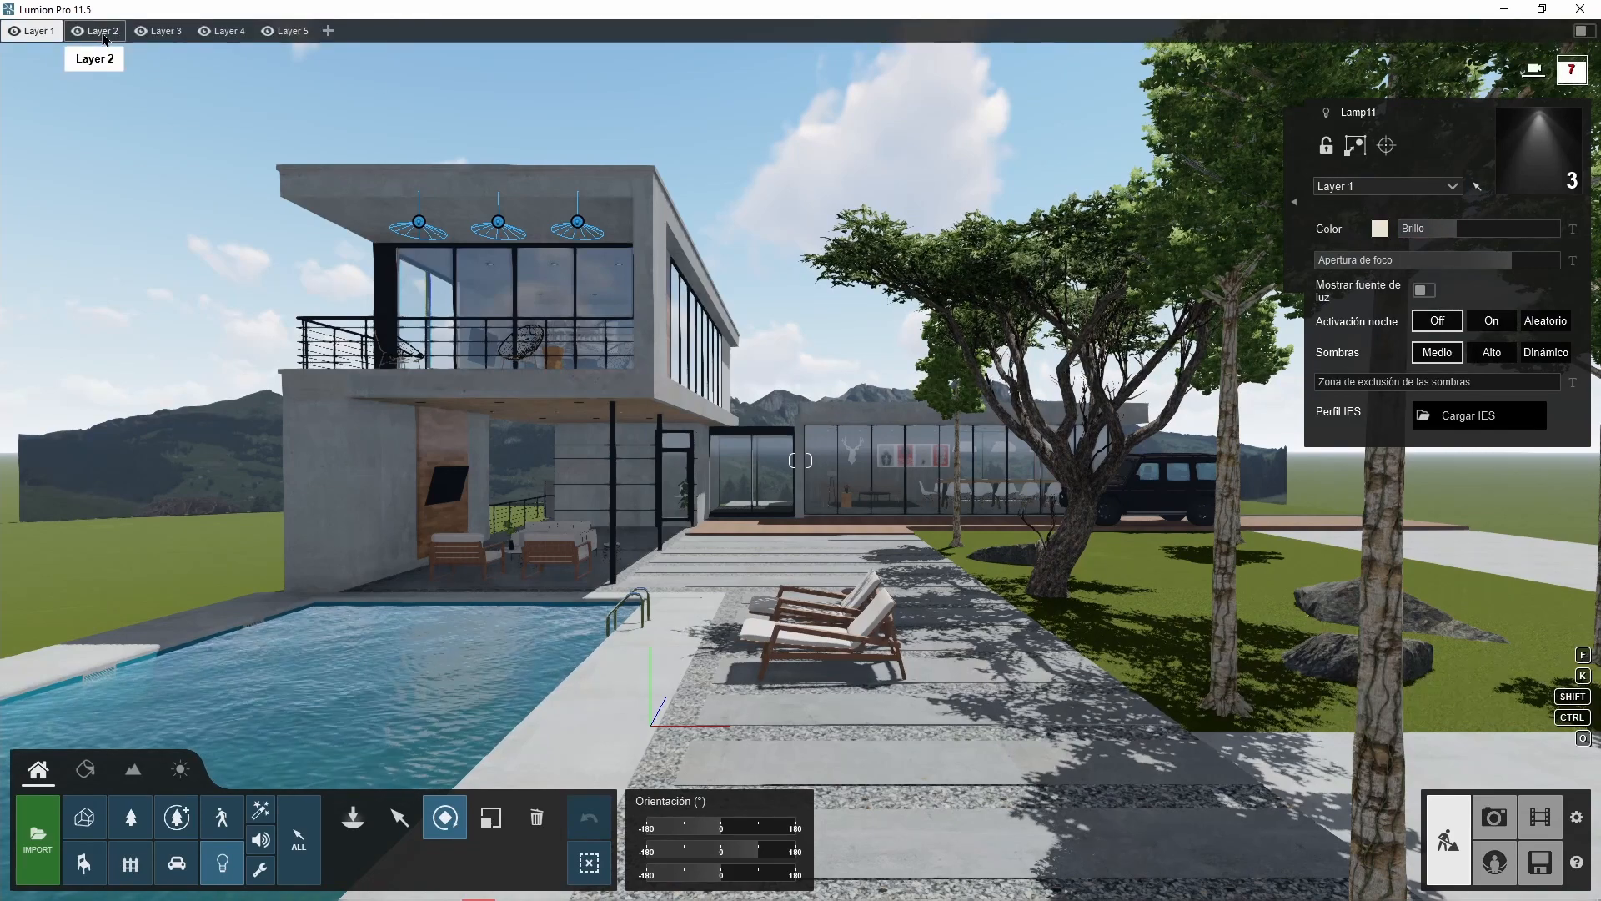
left_click(104, 33)
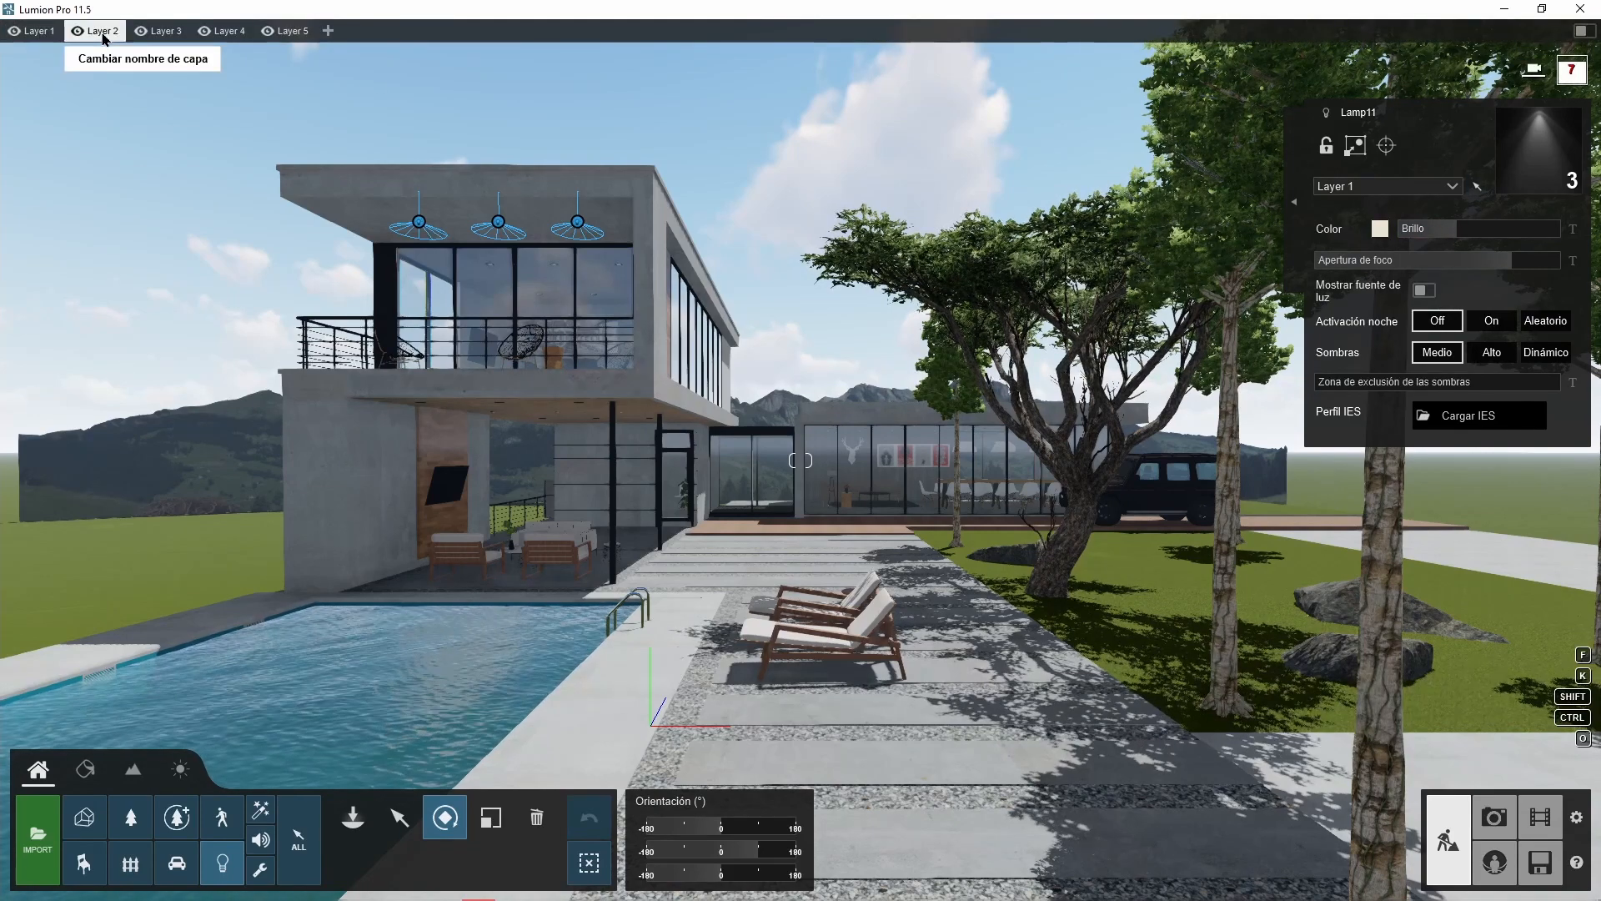
left_click(1456, 189)
left_click(1455, 189)
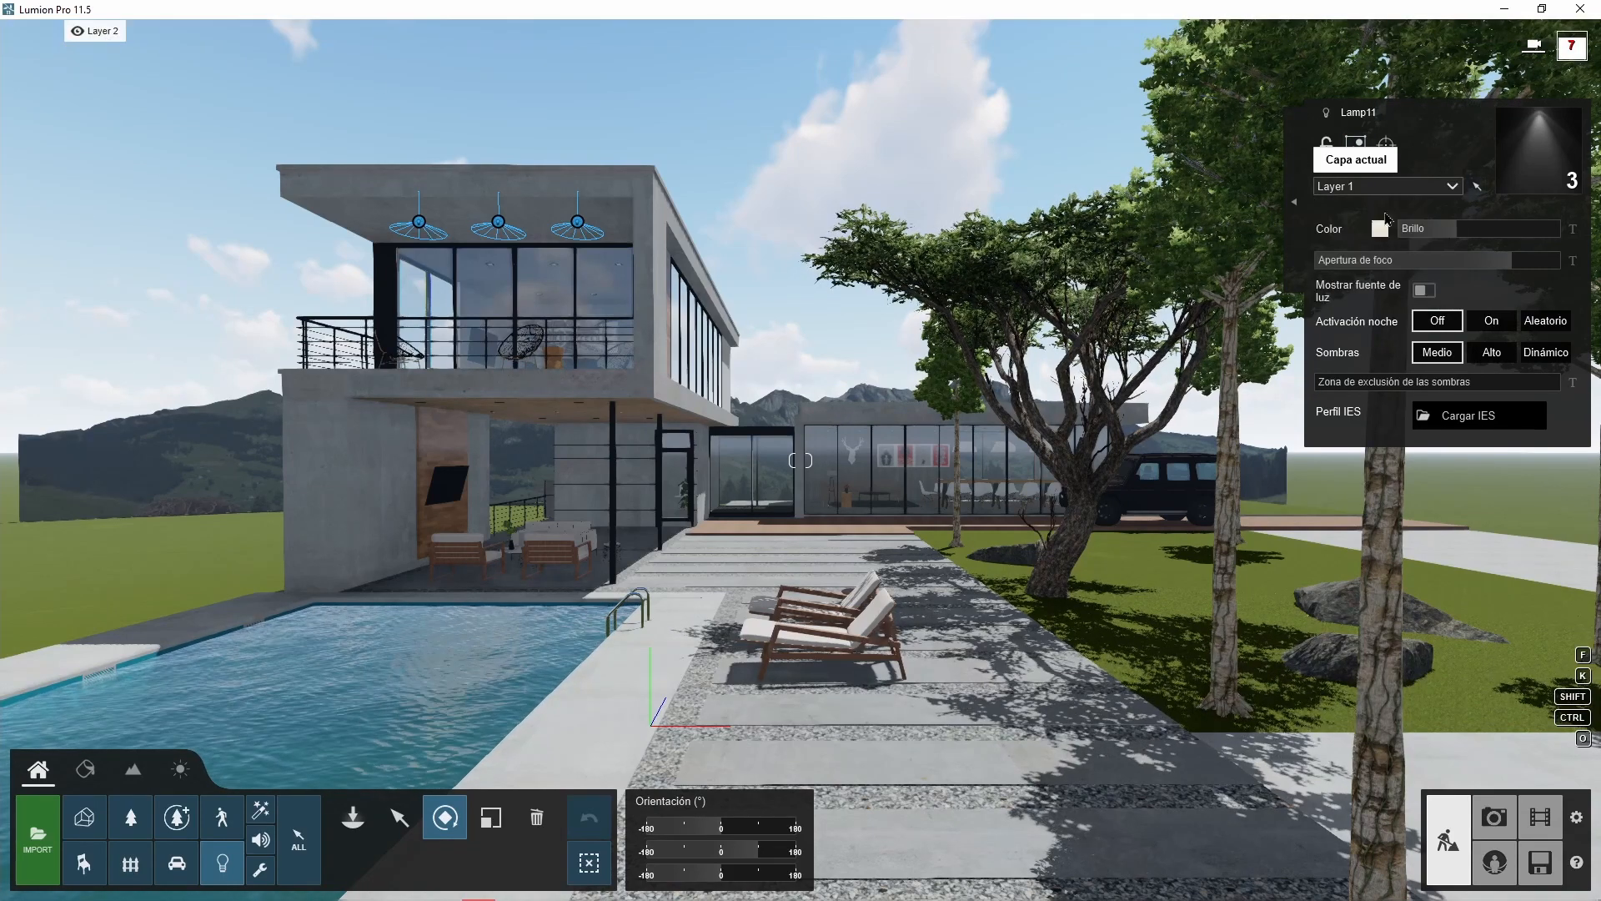
left_click(1455, 191)
left_click(1347, 222)
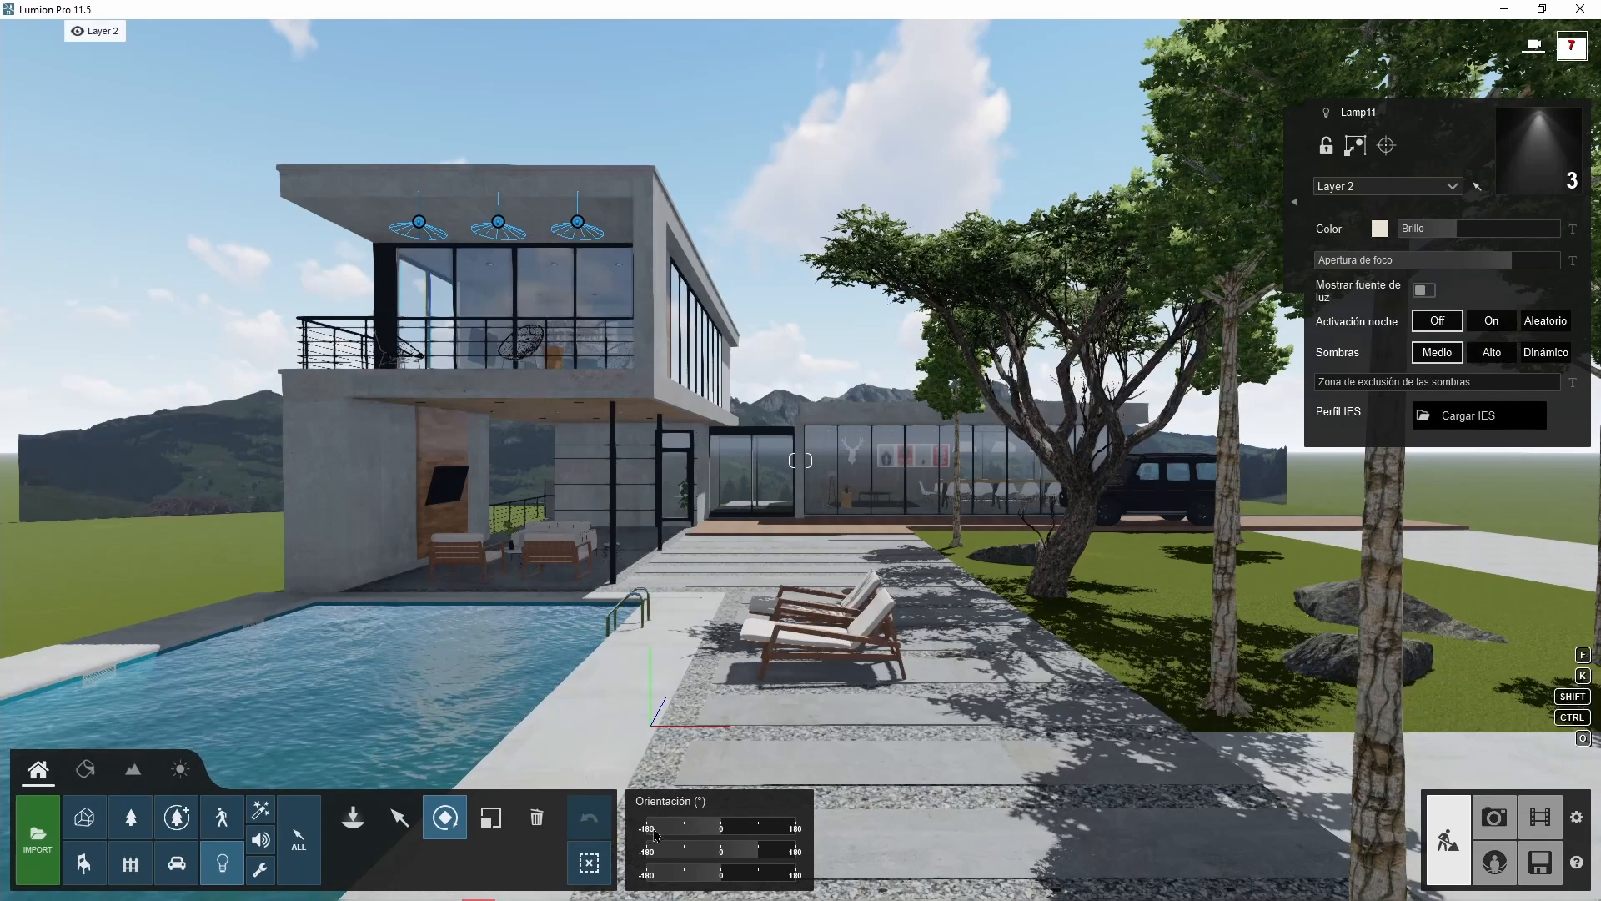
- Adjust the size, height and wildness settings of the landscape grass
left_click(132, 767)
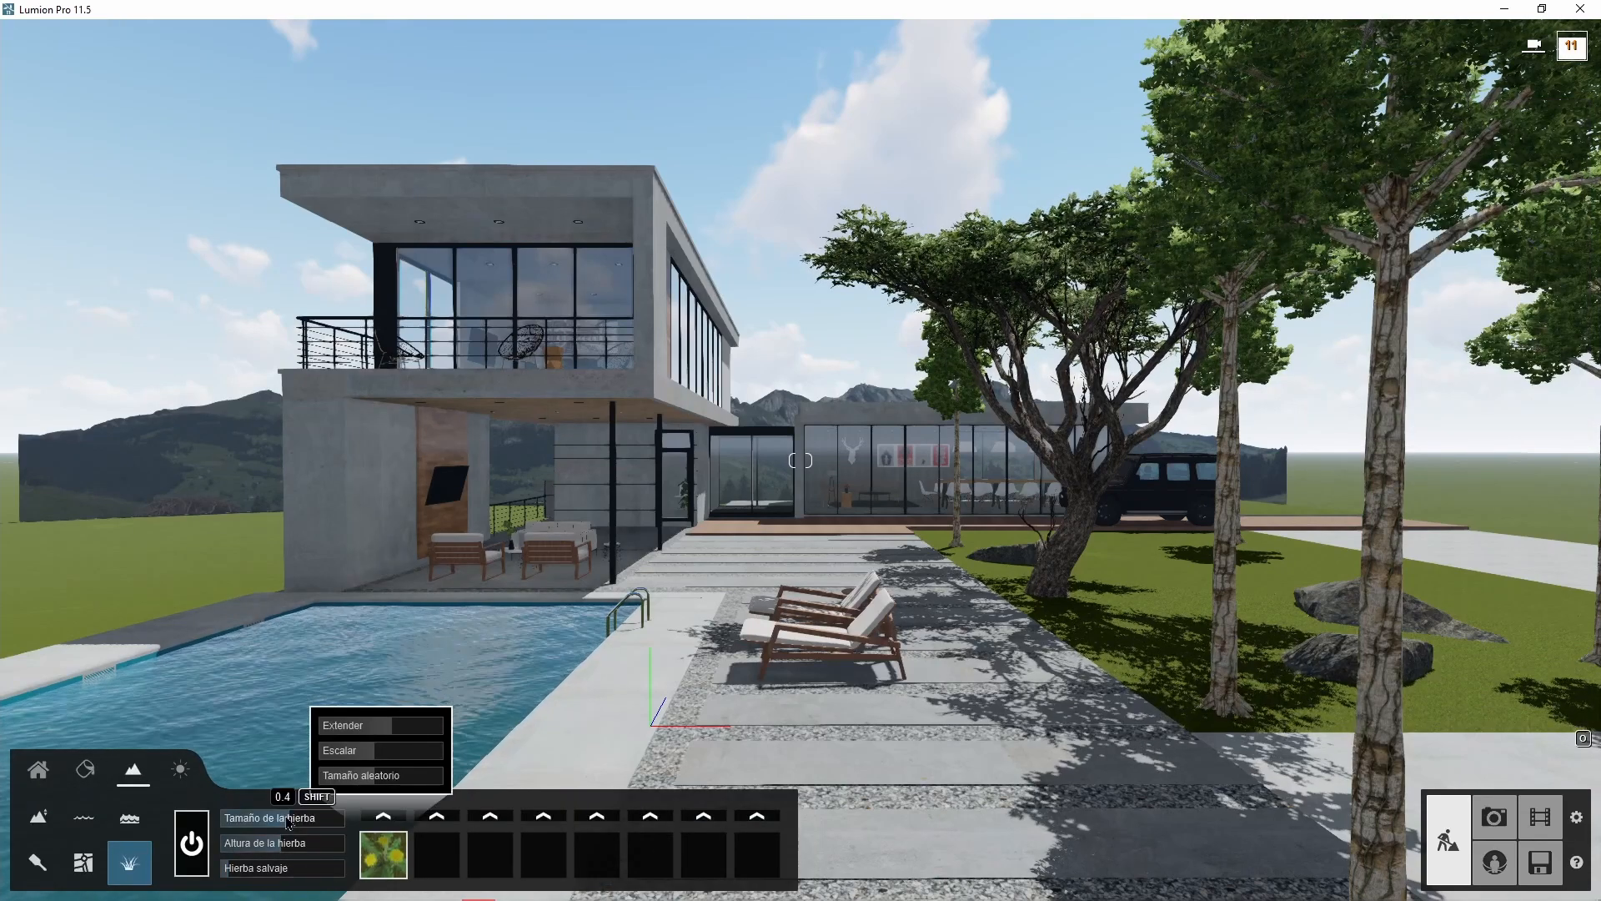
left_click_drag(241, 875, 277, 856)
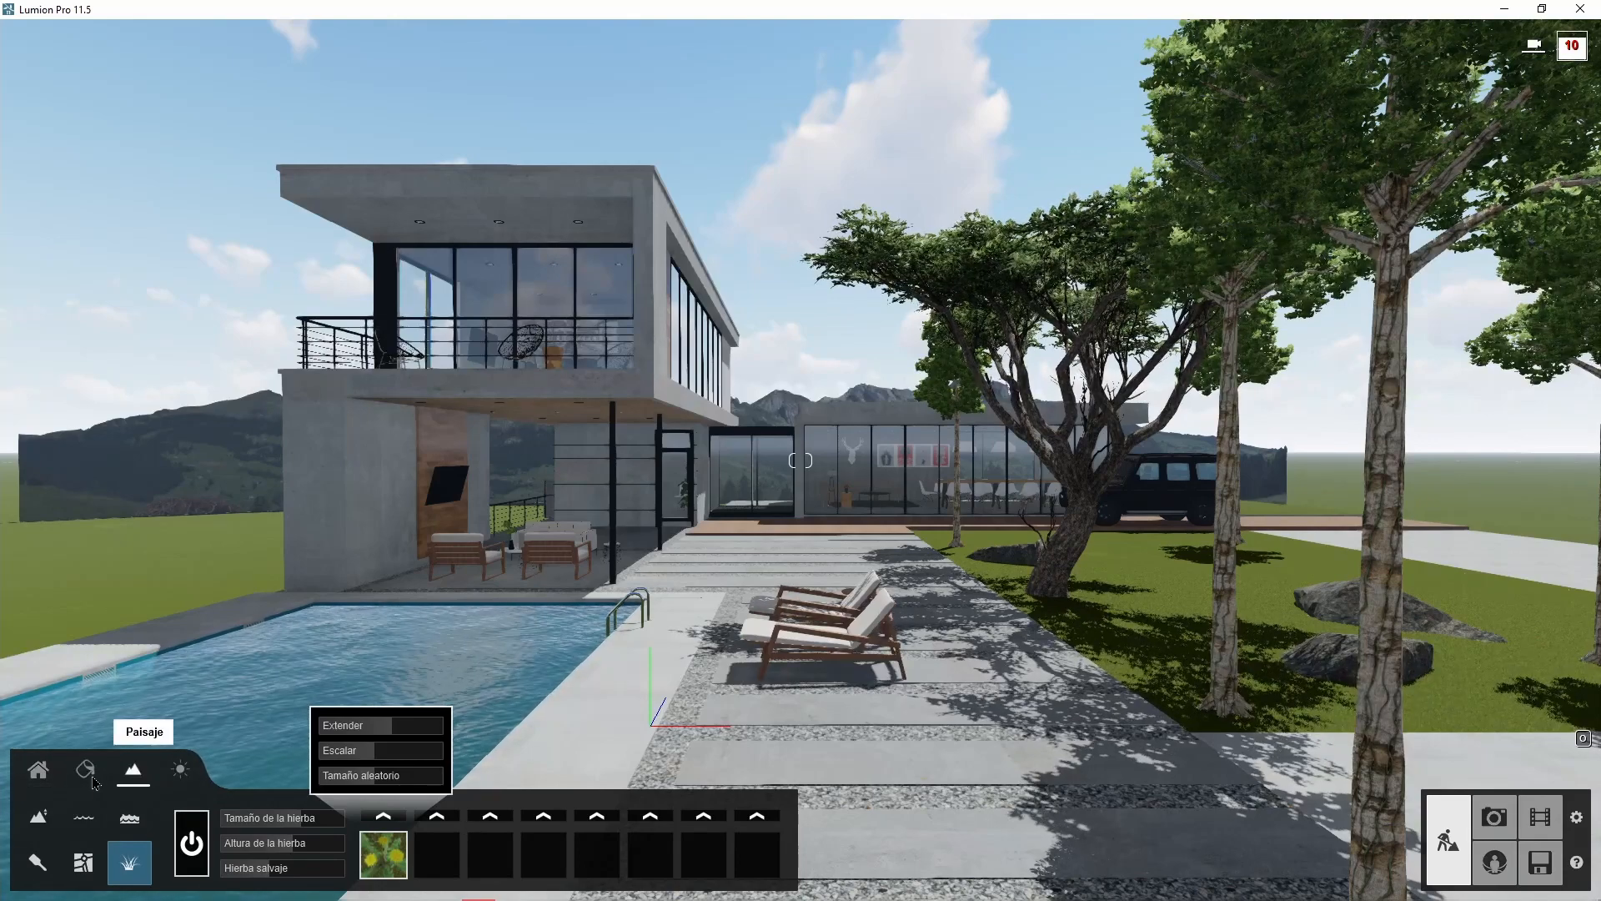
- Place two AlaskaCedar-L2 HQ conifers on the lawn, one behind the large tree and one beyond the rocks
left_click(41, 776)
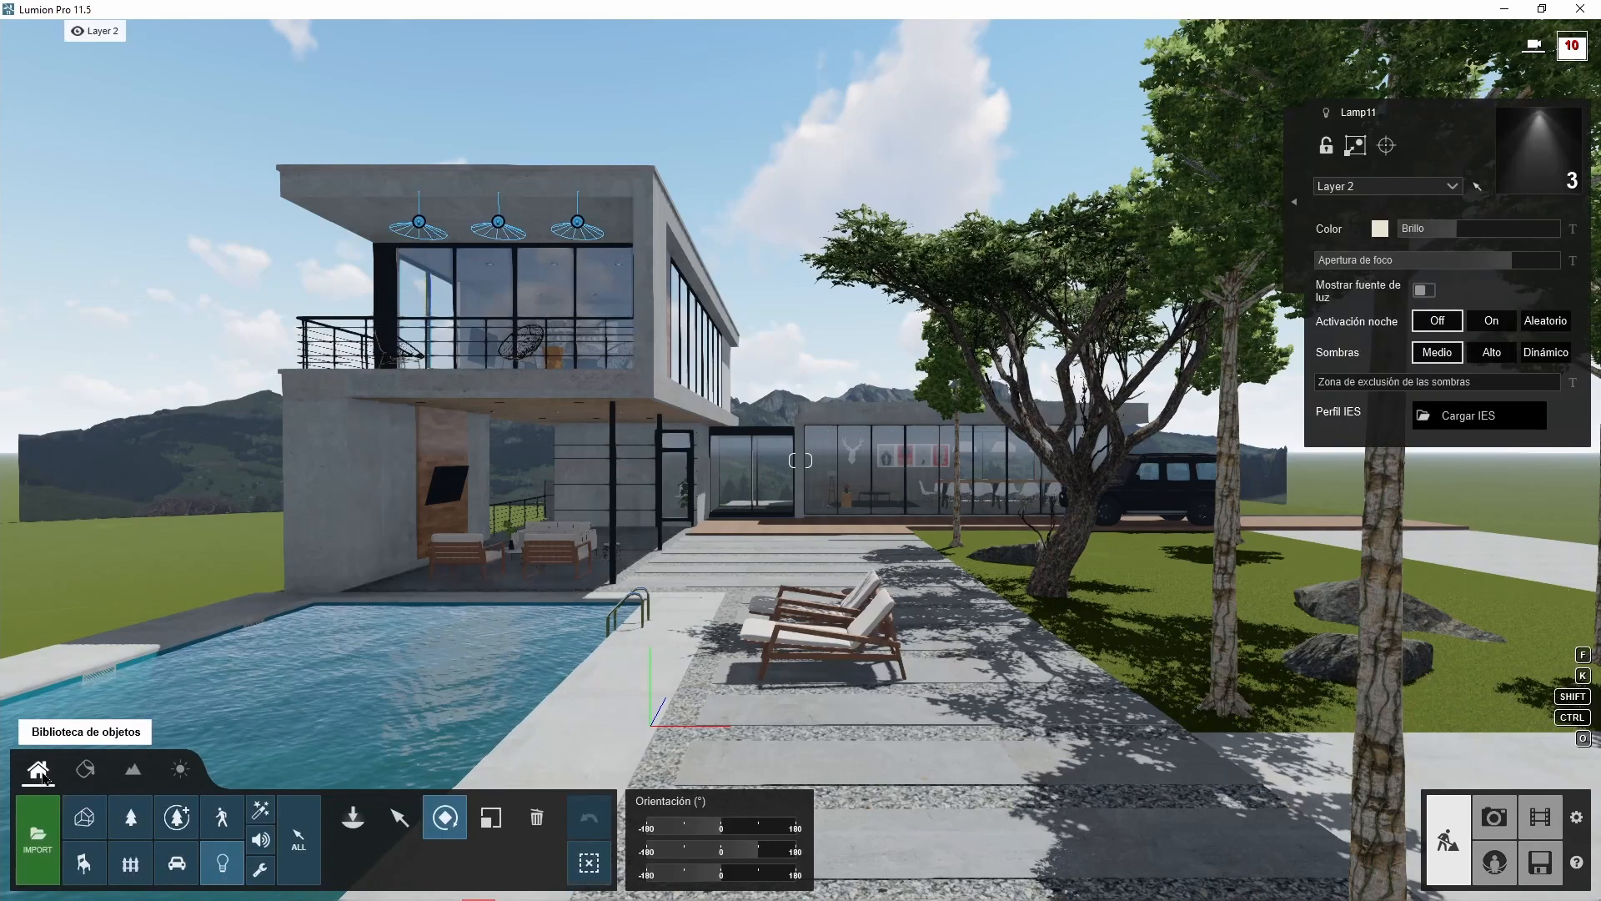
left_click(144, 813)
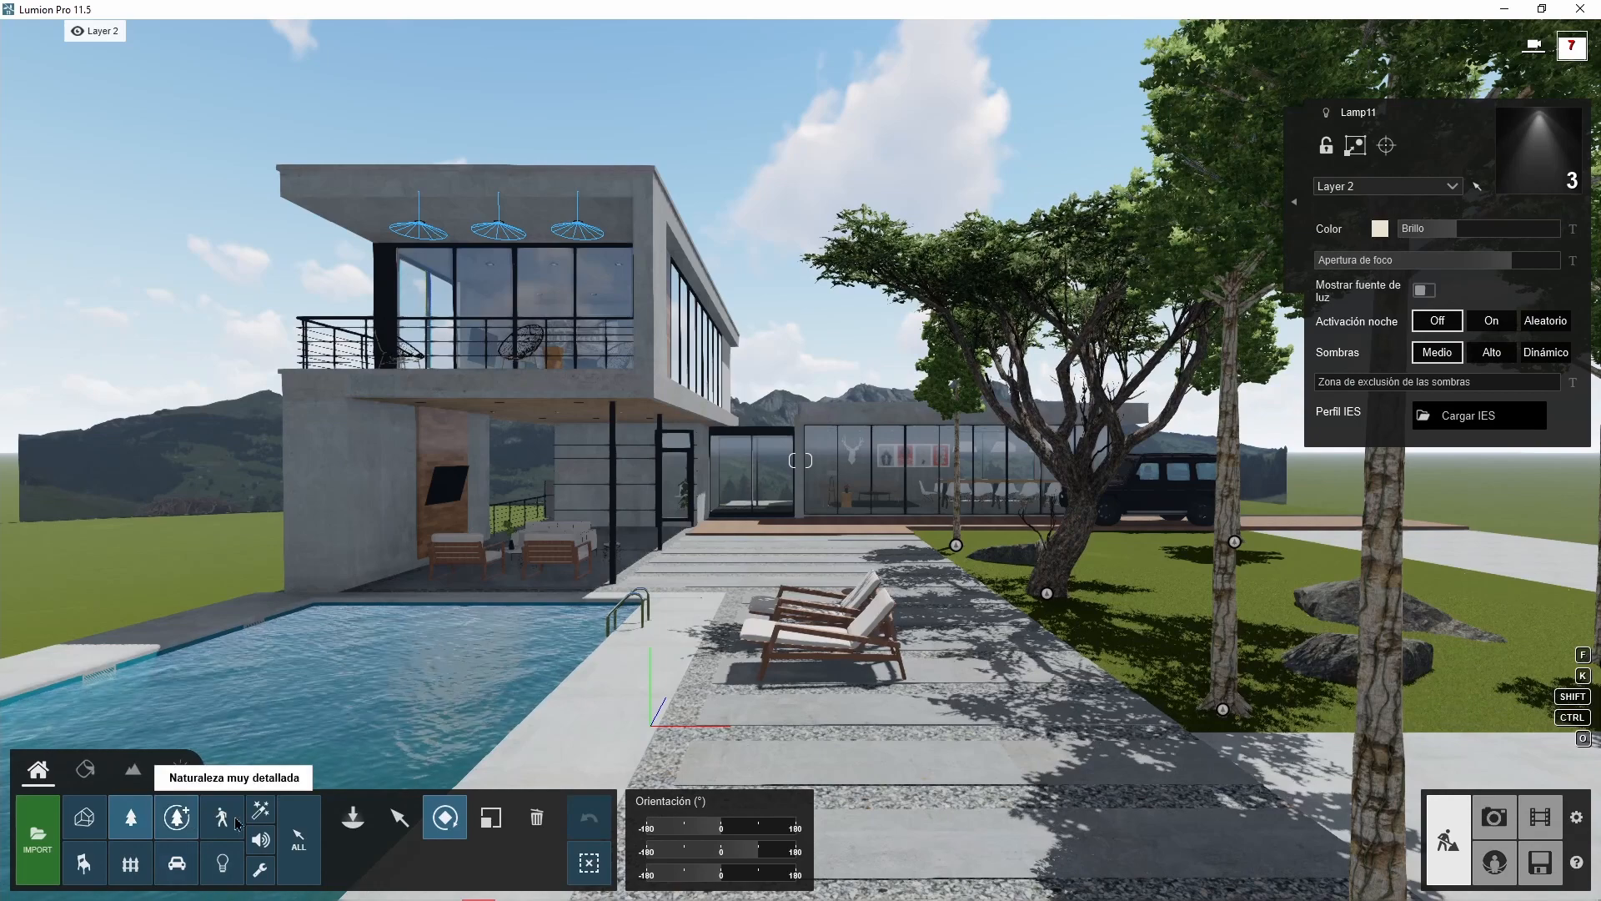
left_click(140, 820)
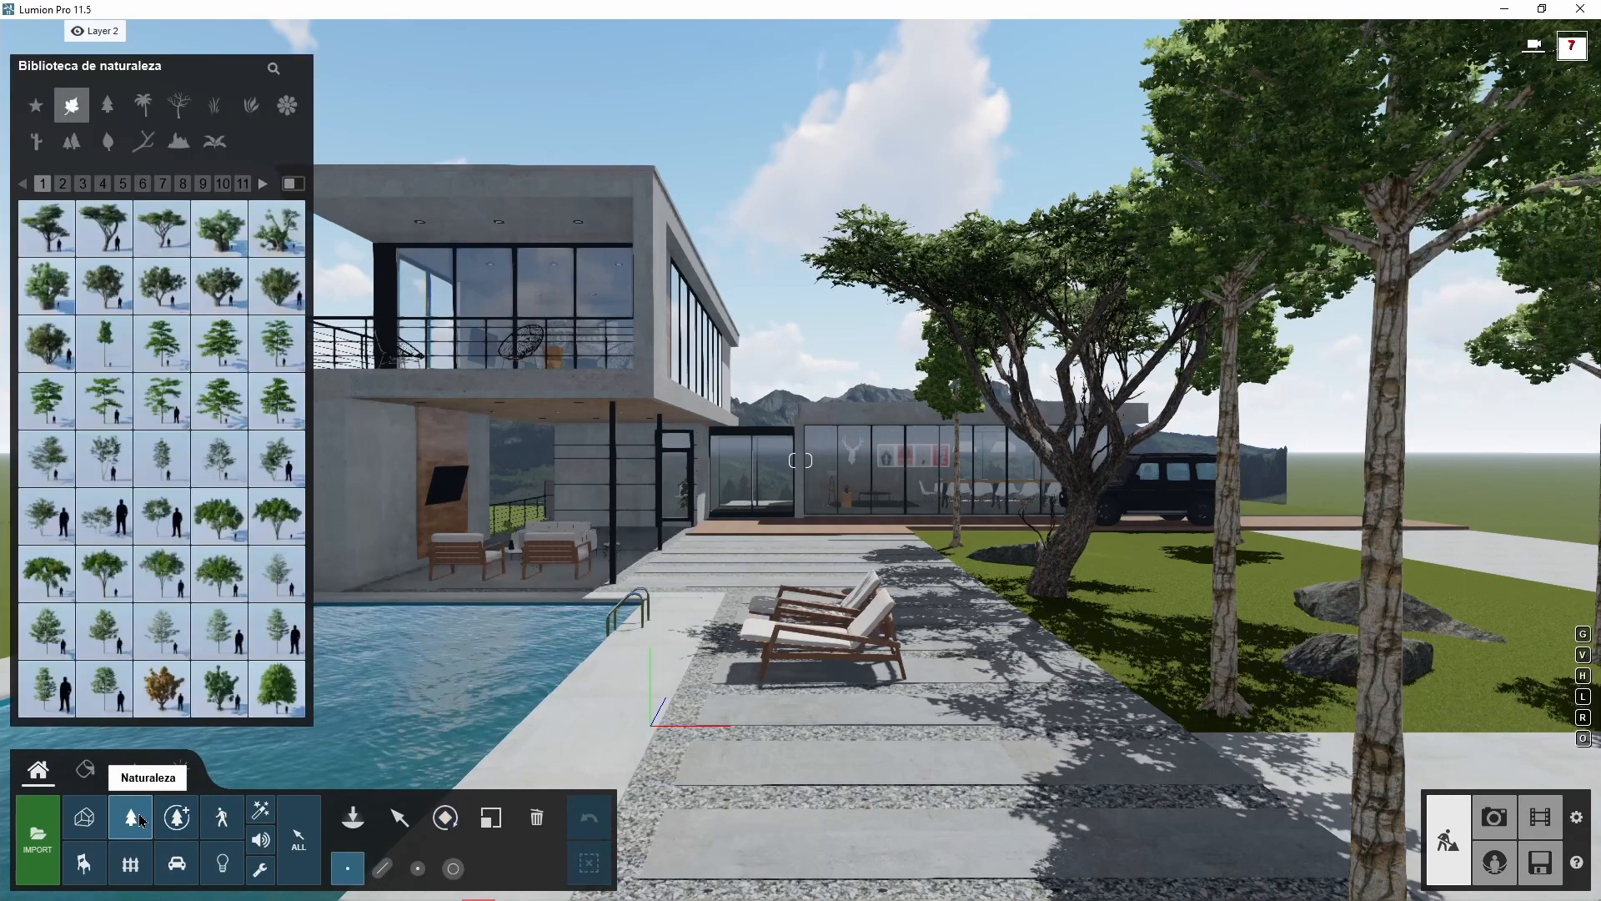
mouse_move(176, 479)
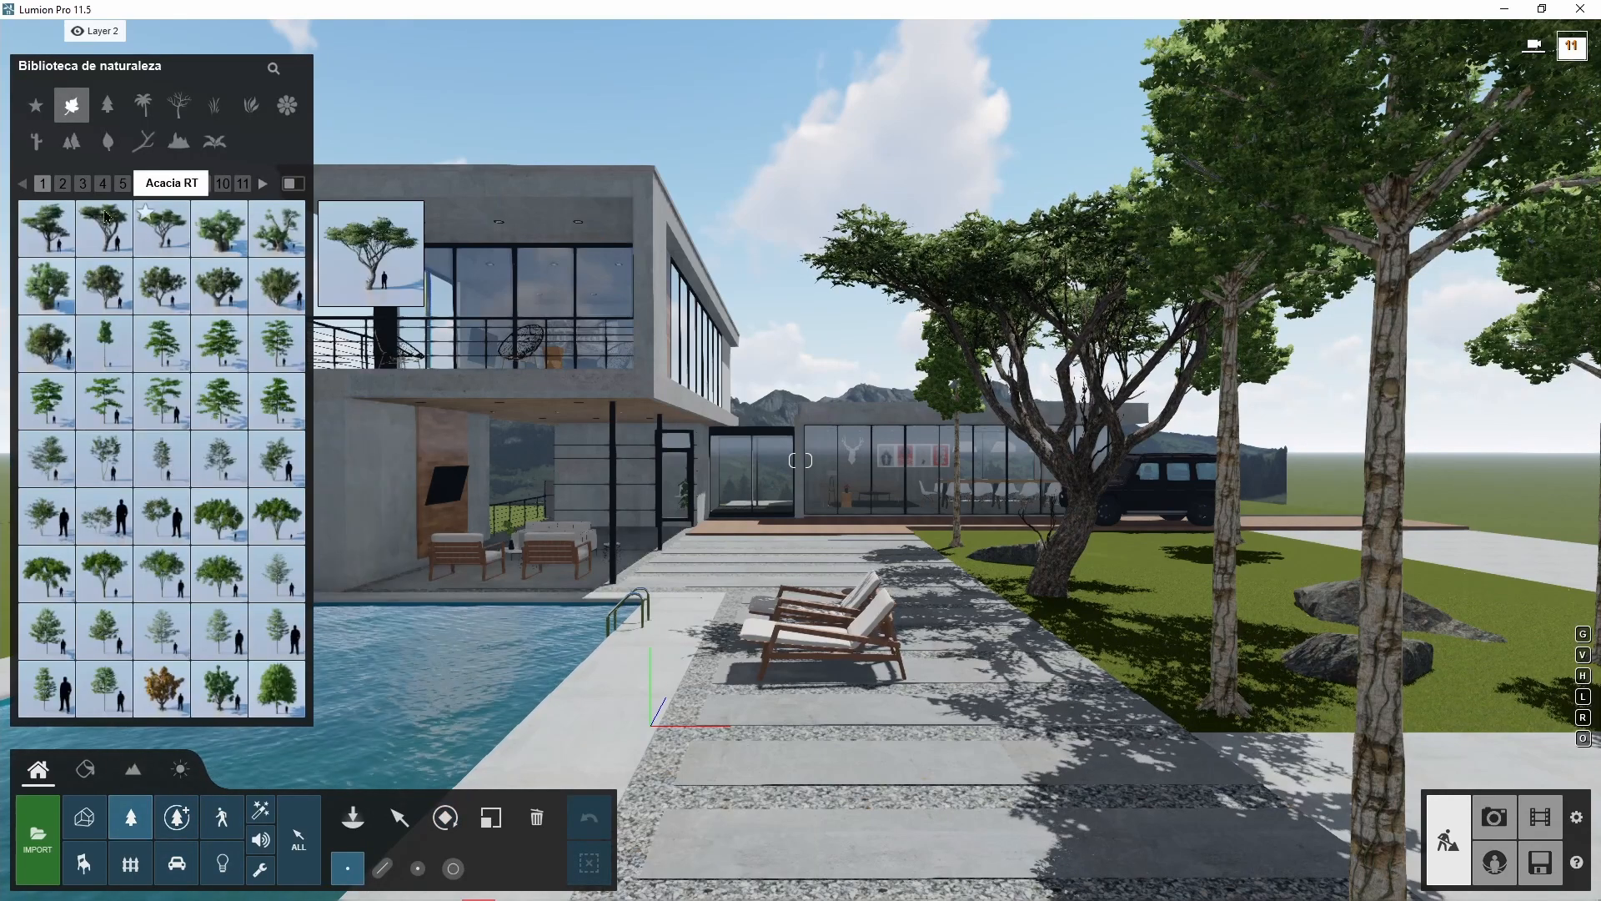
left_click(108, 107)
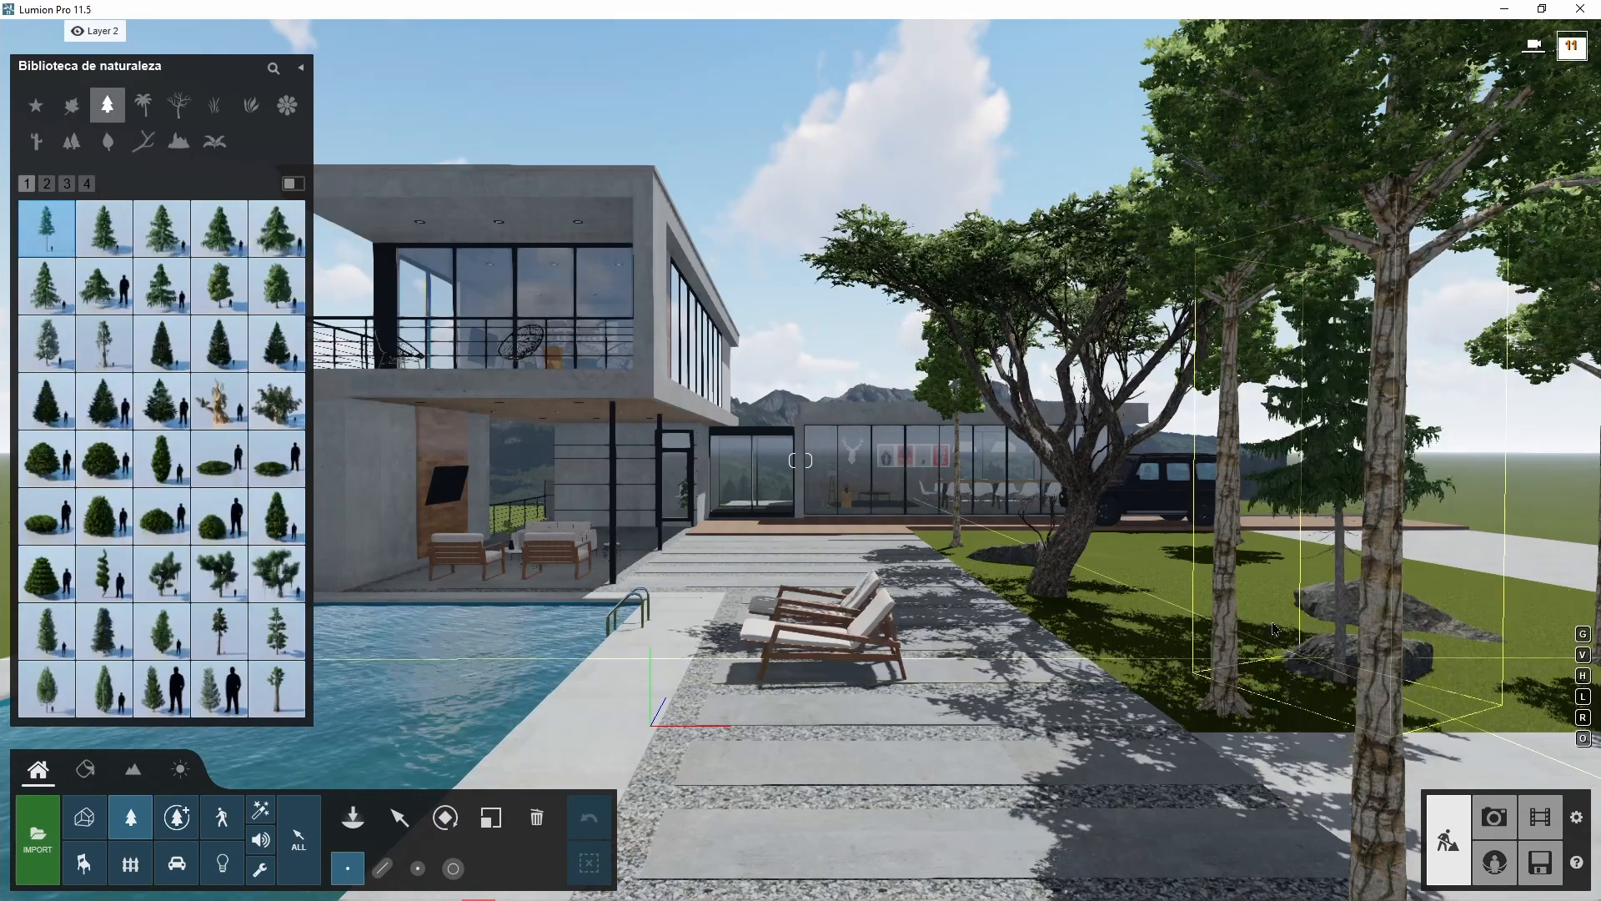
left_click(1207, 597)
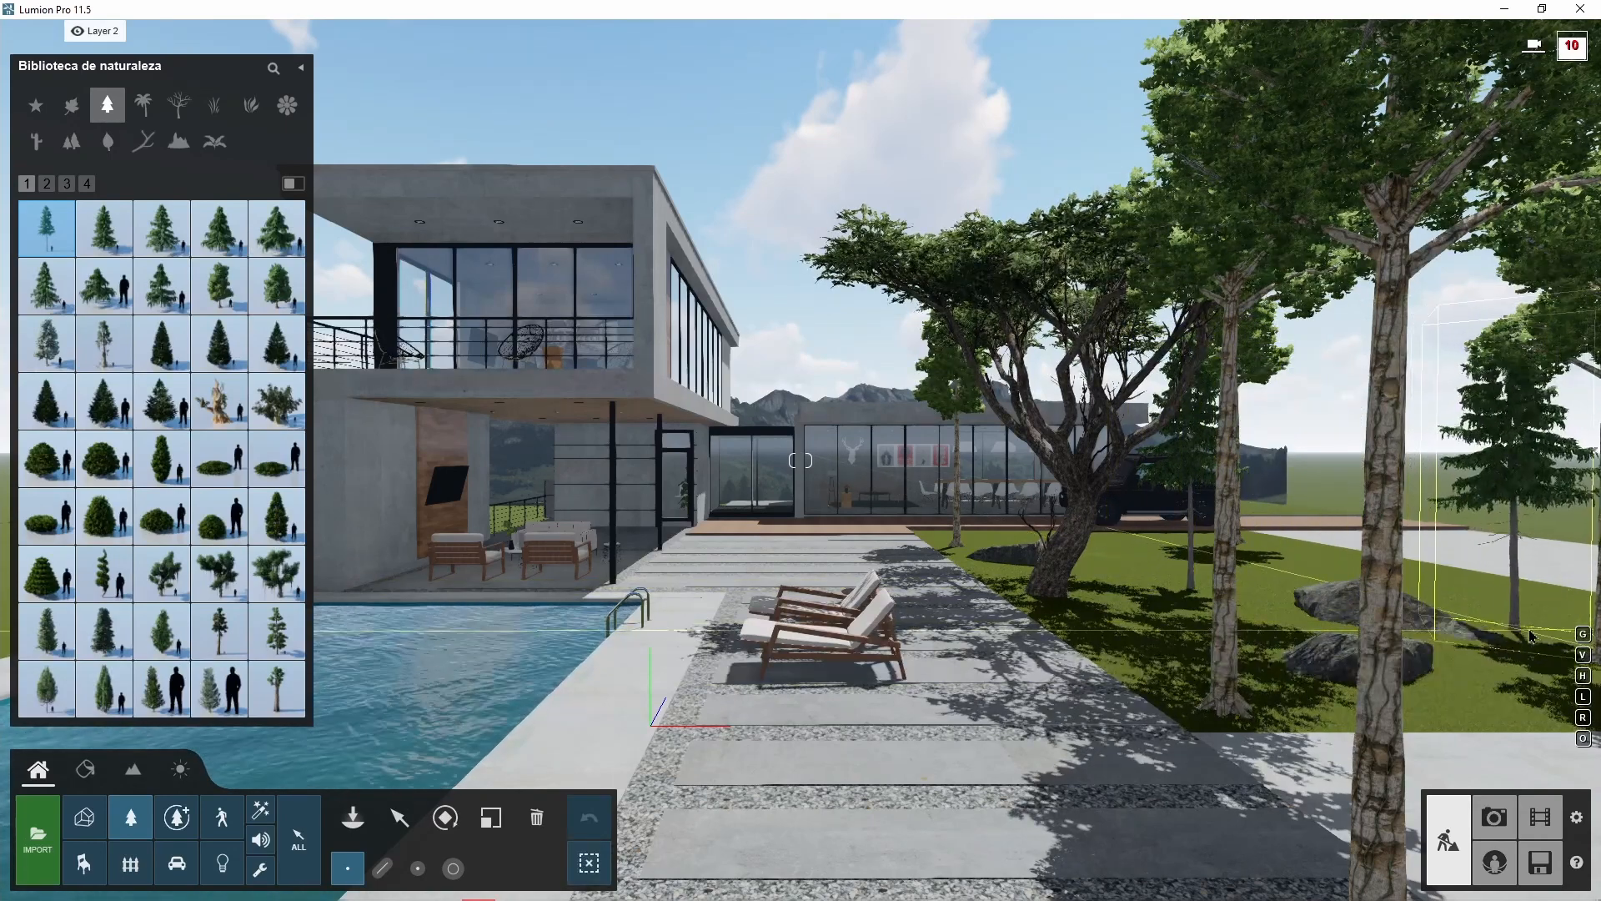
left_click(1529, 627)
key("Escape")
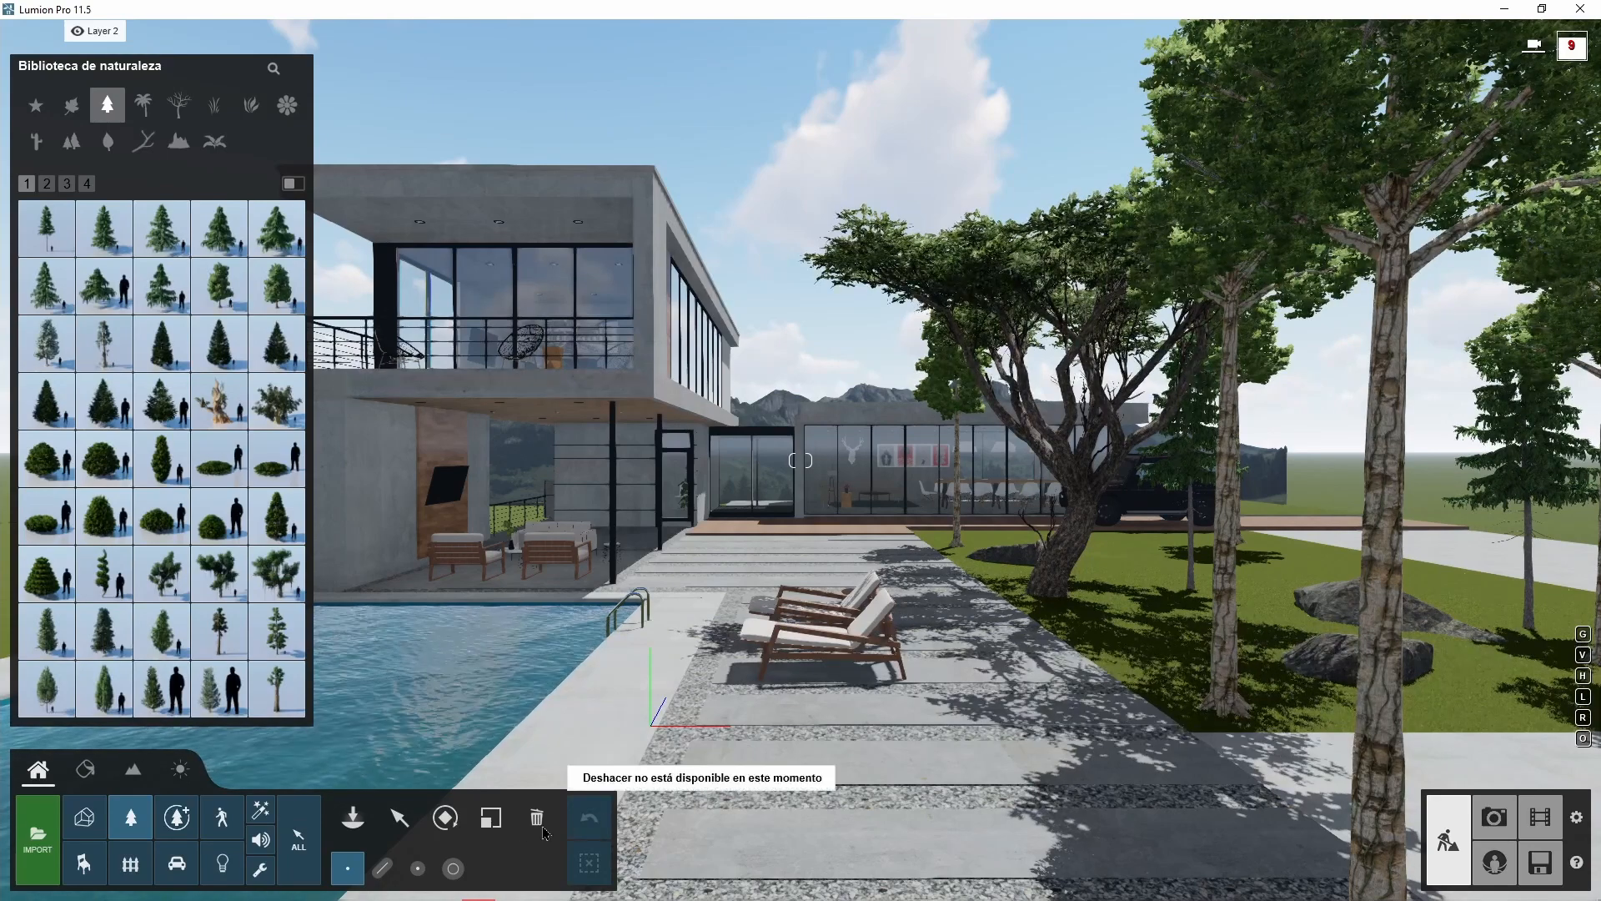
- Enlarge the two Alaska cedars on the lawn and rotate the one beyond the rocks
left_click(491, 818)
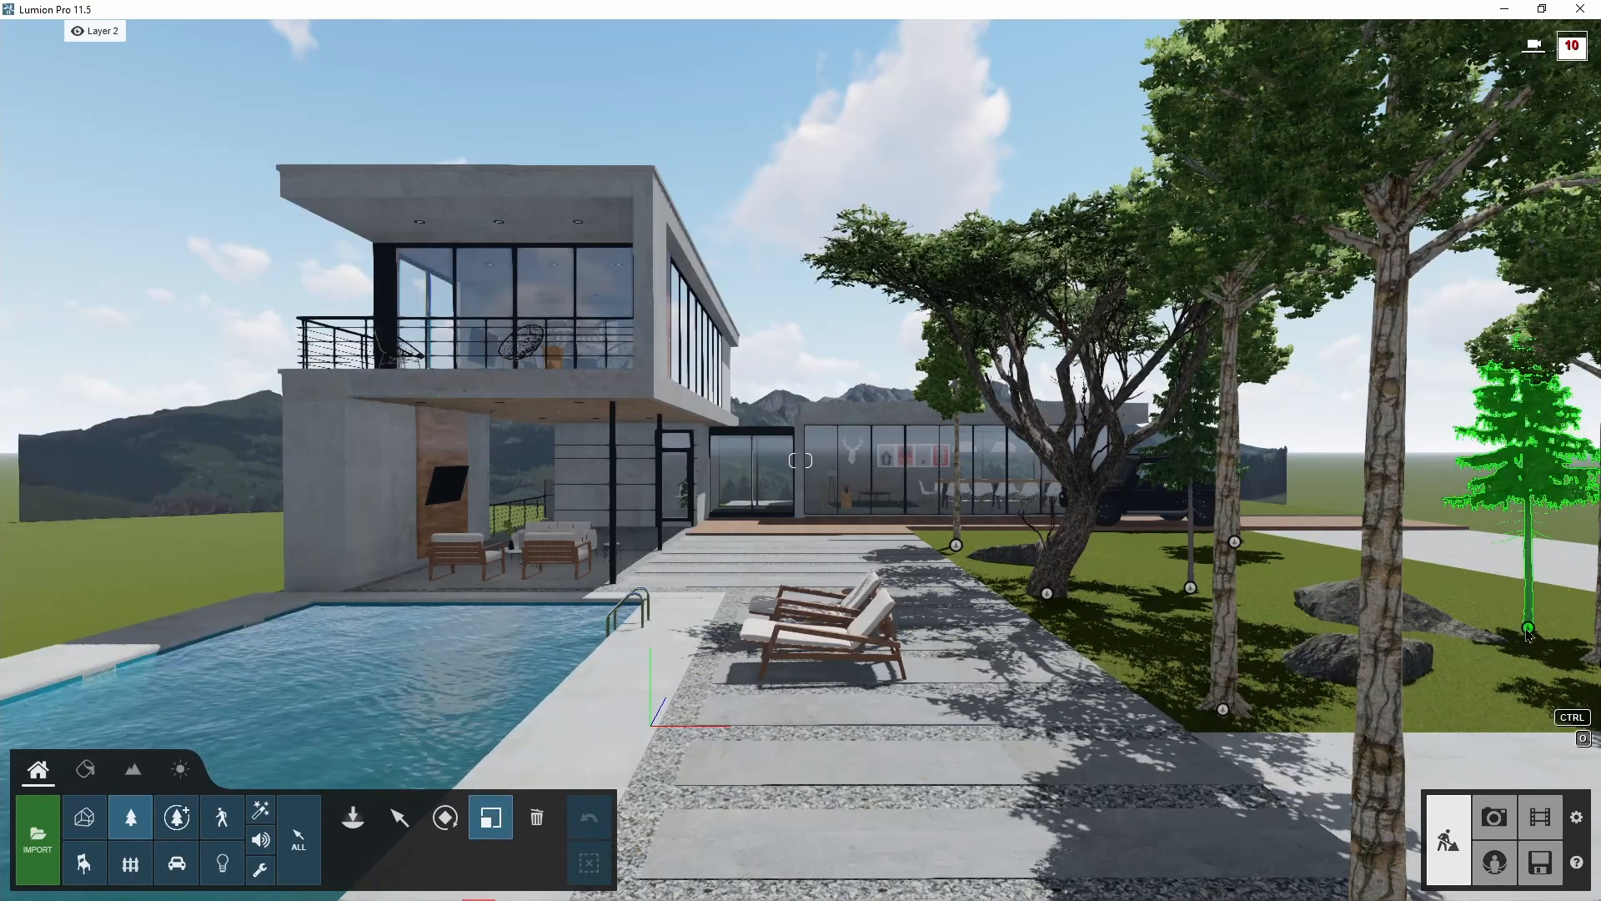
left_click(1528, 625)
left_click_drag(1571, 609, 1570, 588)
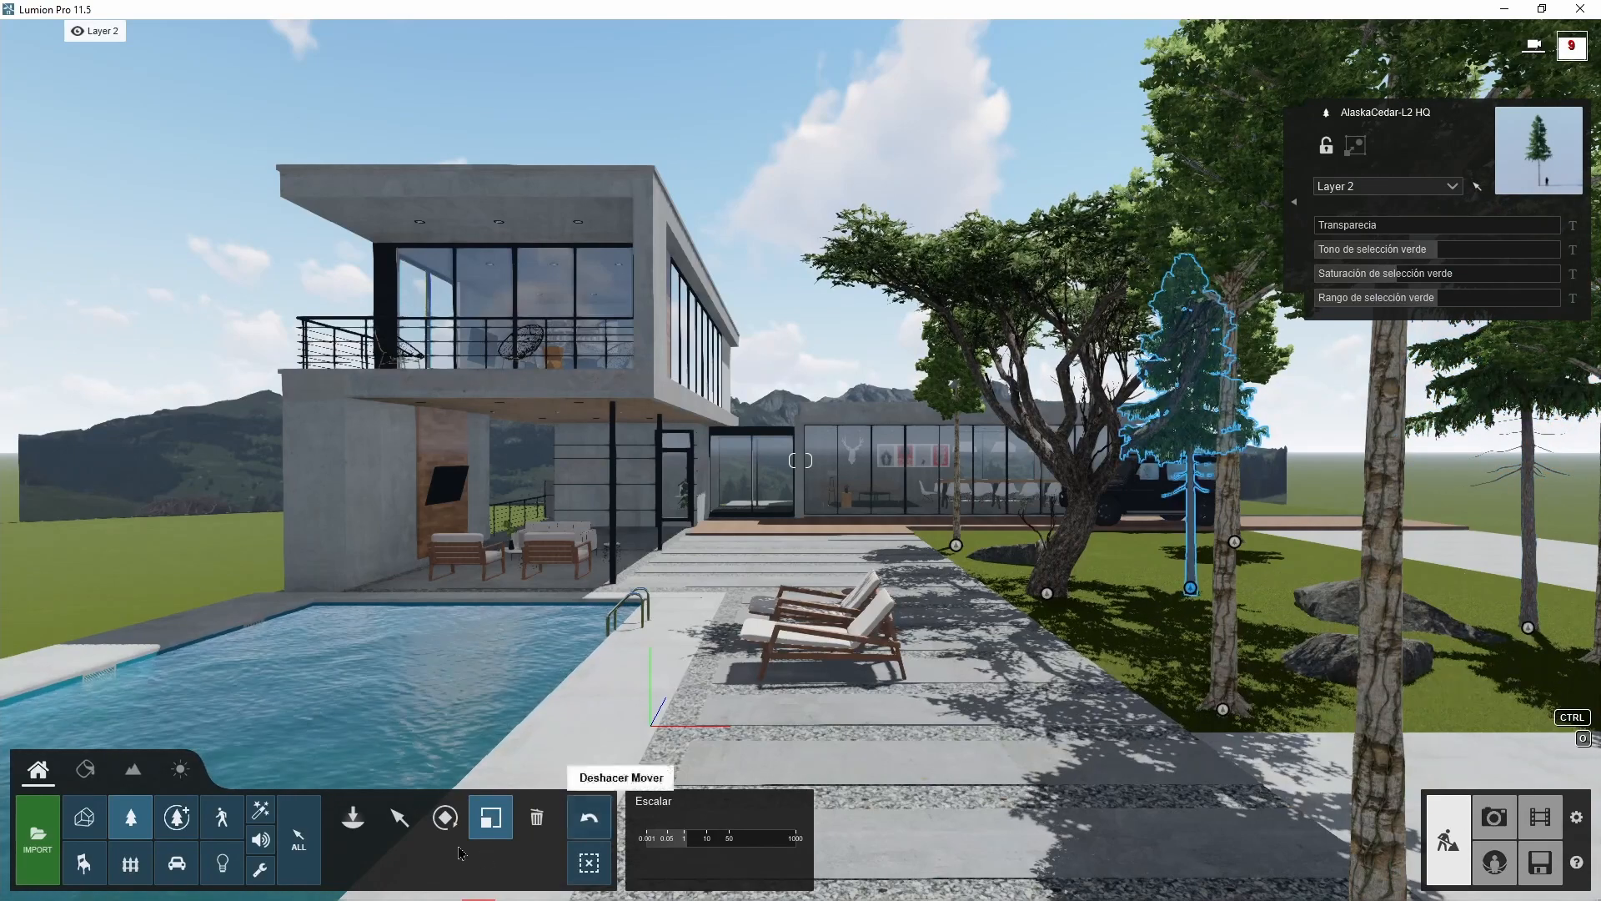
left_click(446, 817)
left_click_drag(1191, 589, 1012, 525)
left_click_drag(1528, 627, 1556, 633)
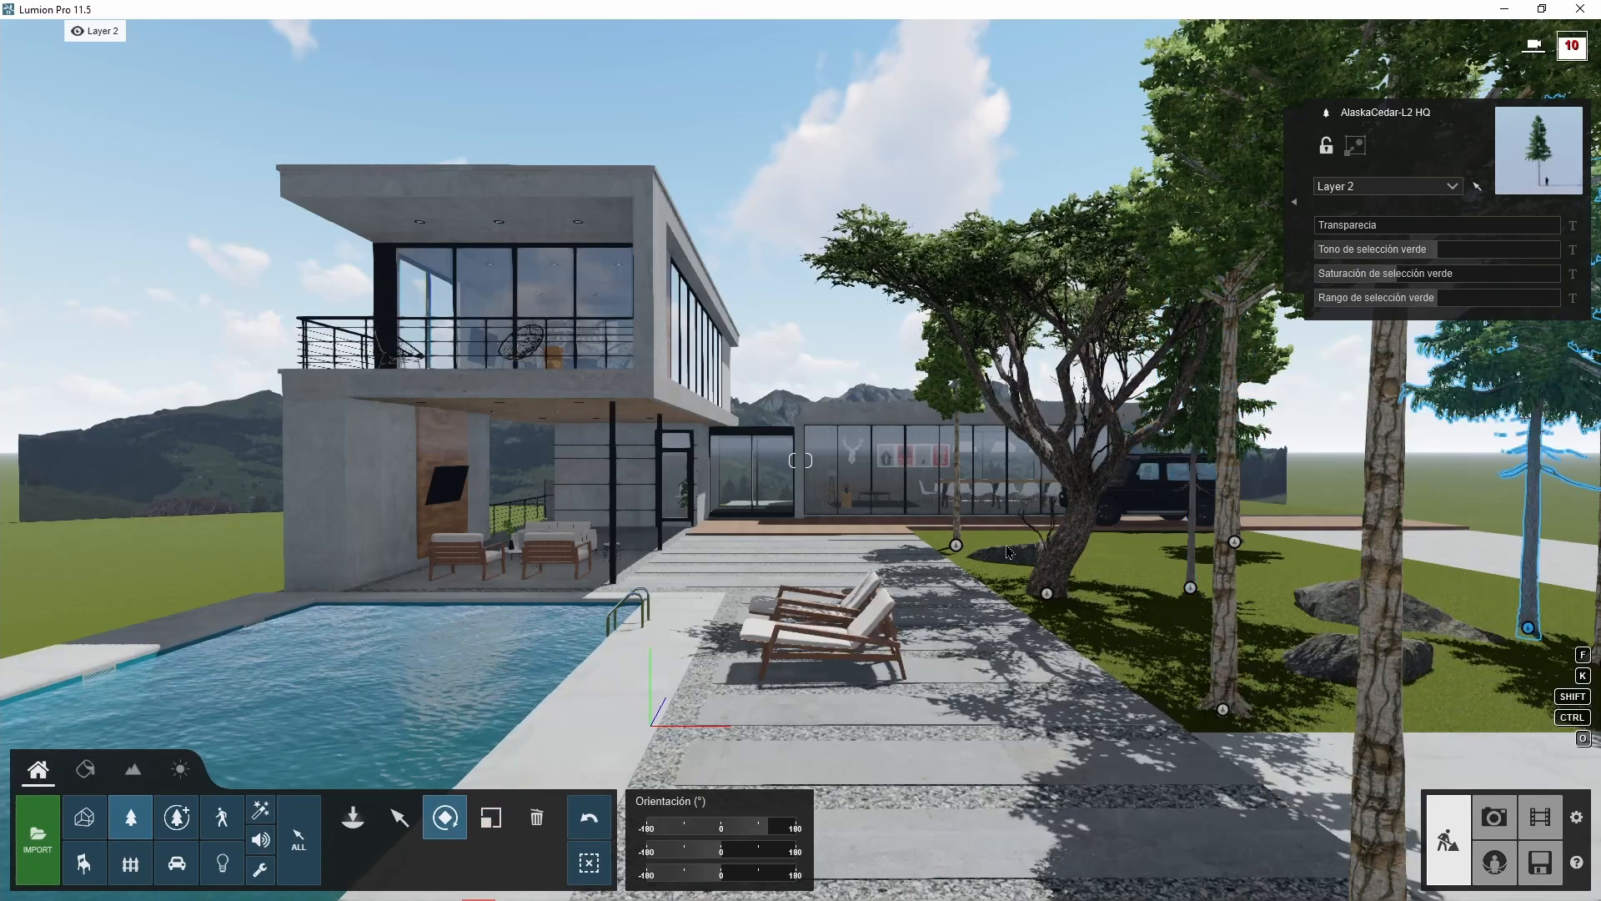
- Restore the Photo 1 camera, set its focal length to about 30.4 mm and refresh the preview
left_click(1497, 819)
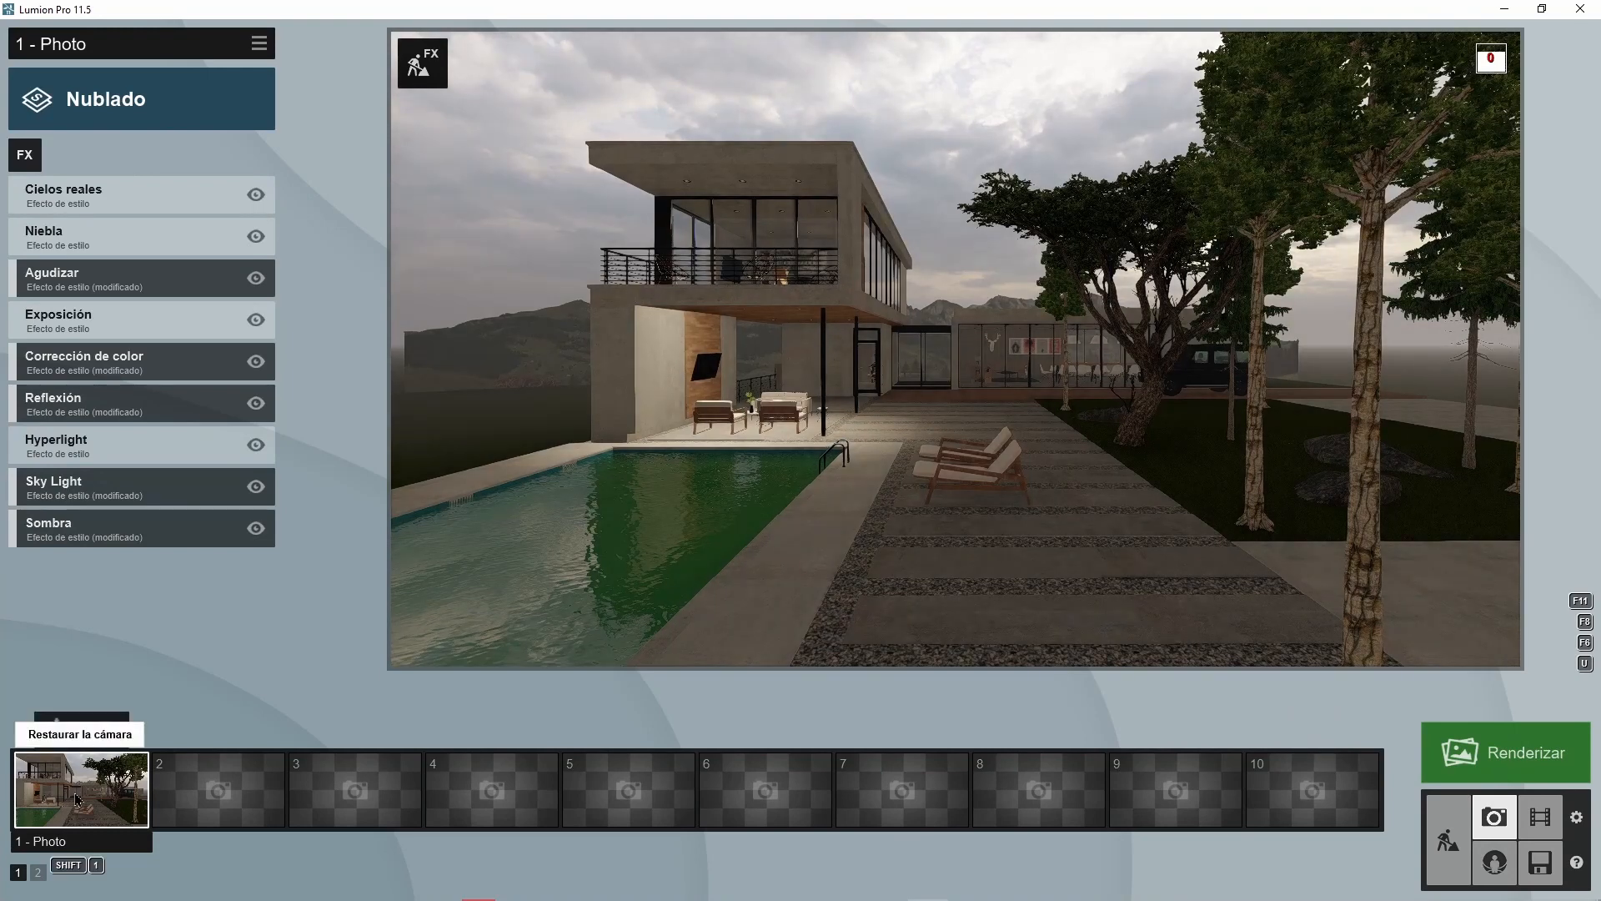
left_click(77, 799)
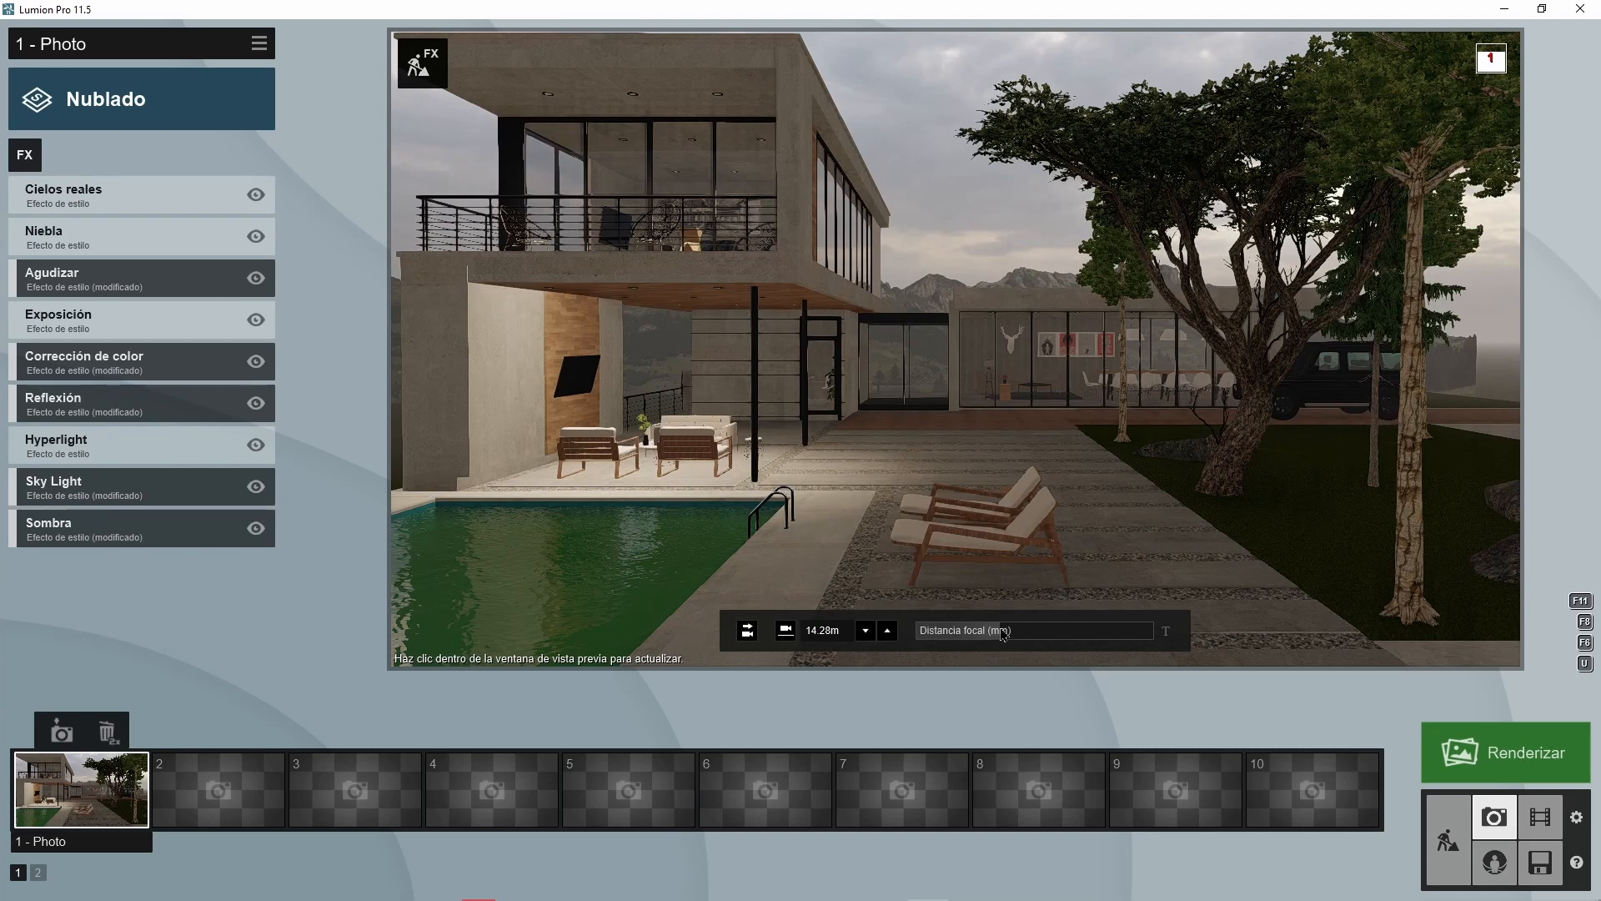
mouse_move(1004, 633)
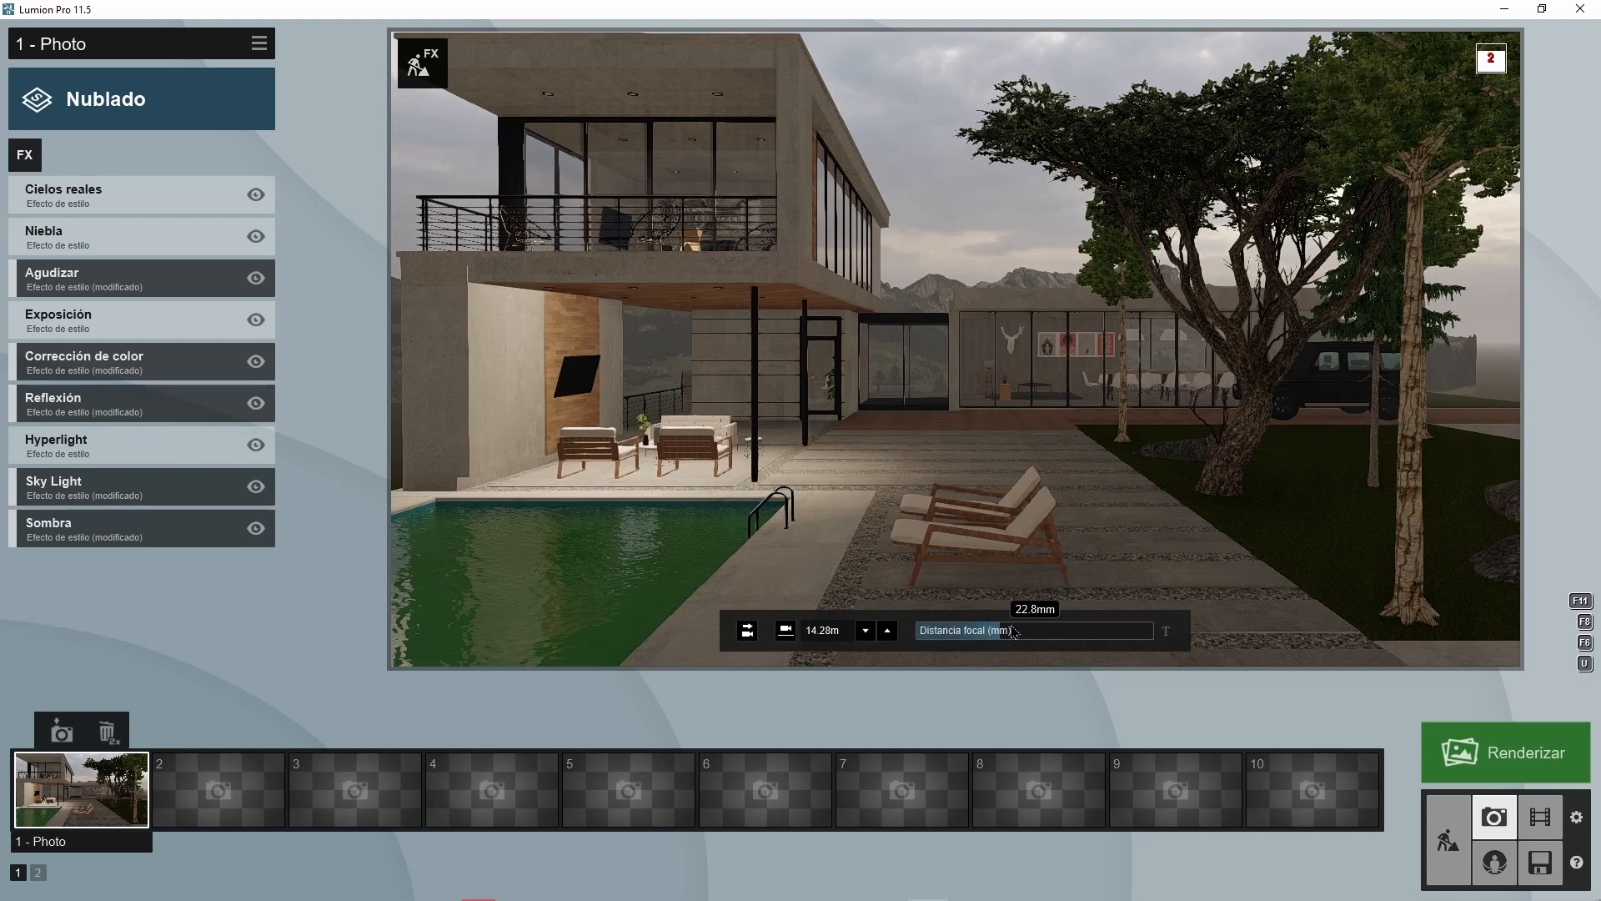
left_click_drag(1005, 634, 1026, 639)
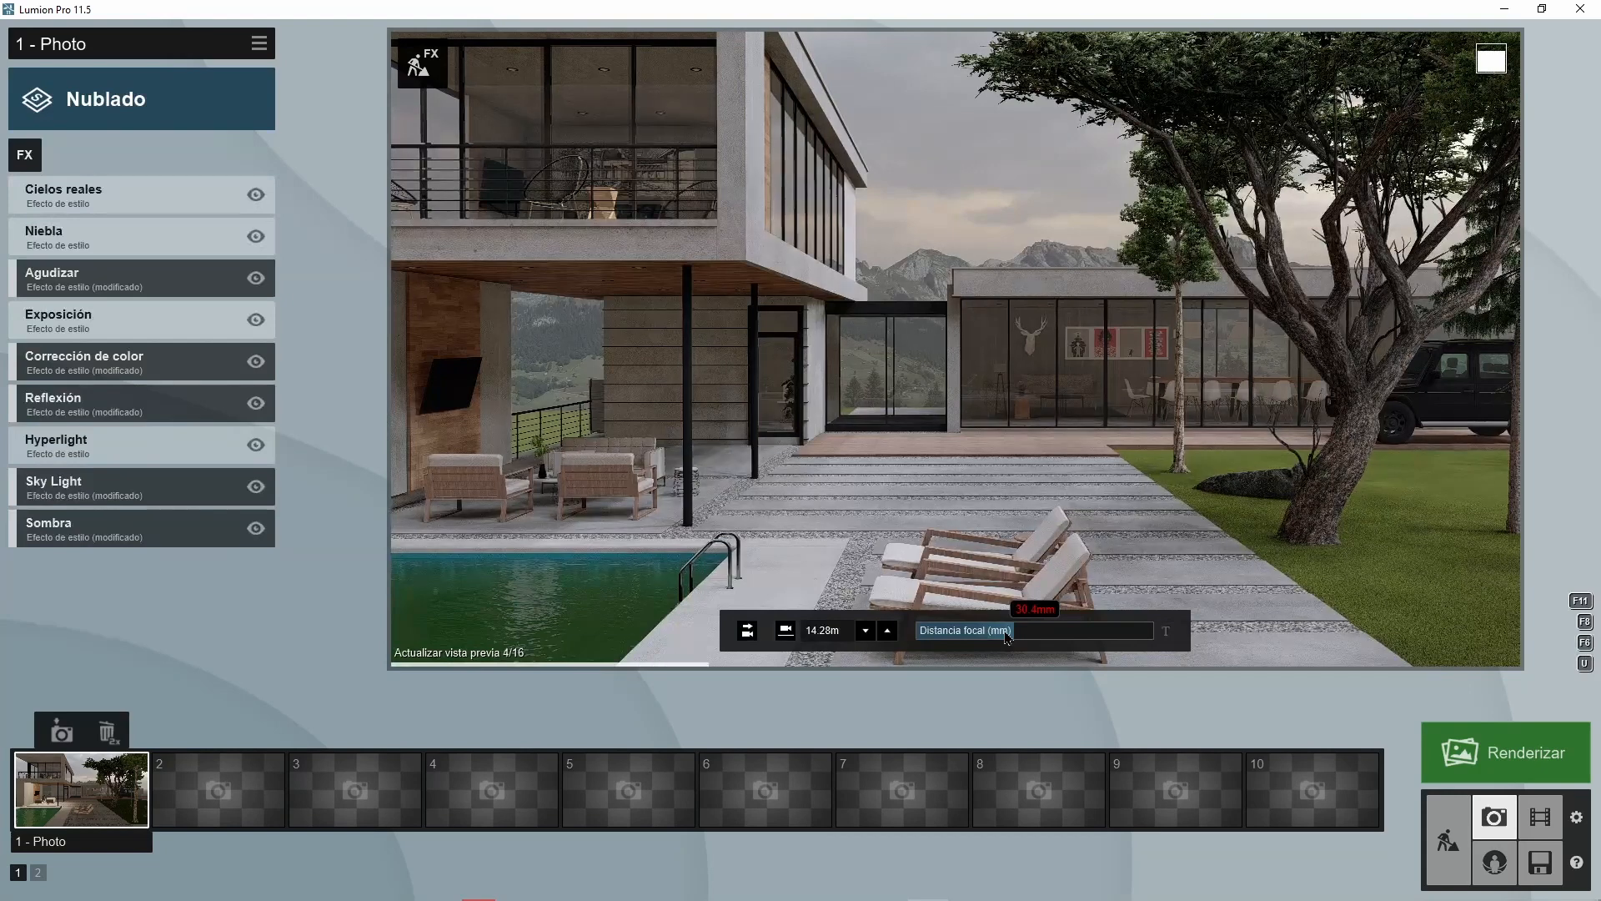
left_click(1005, 638)
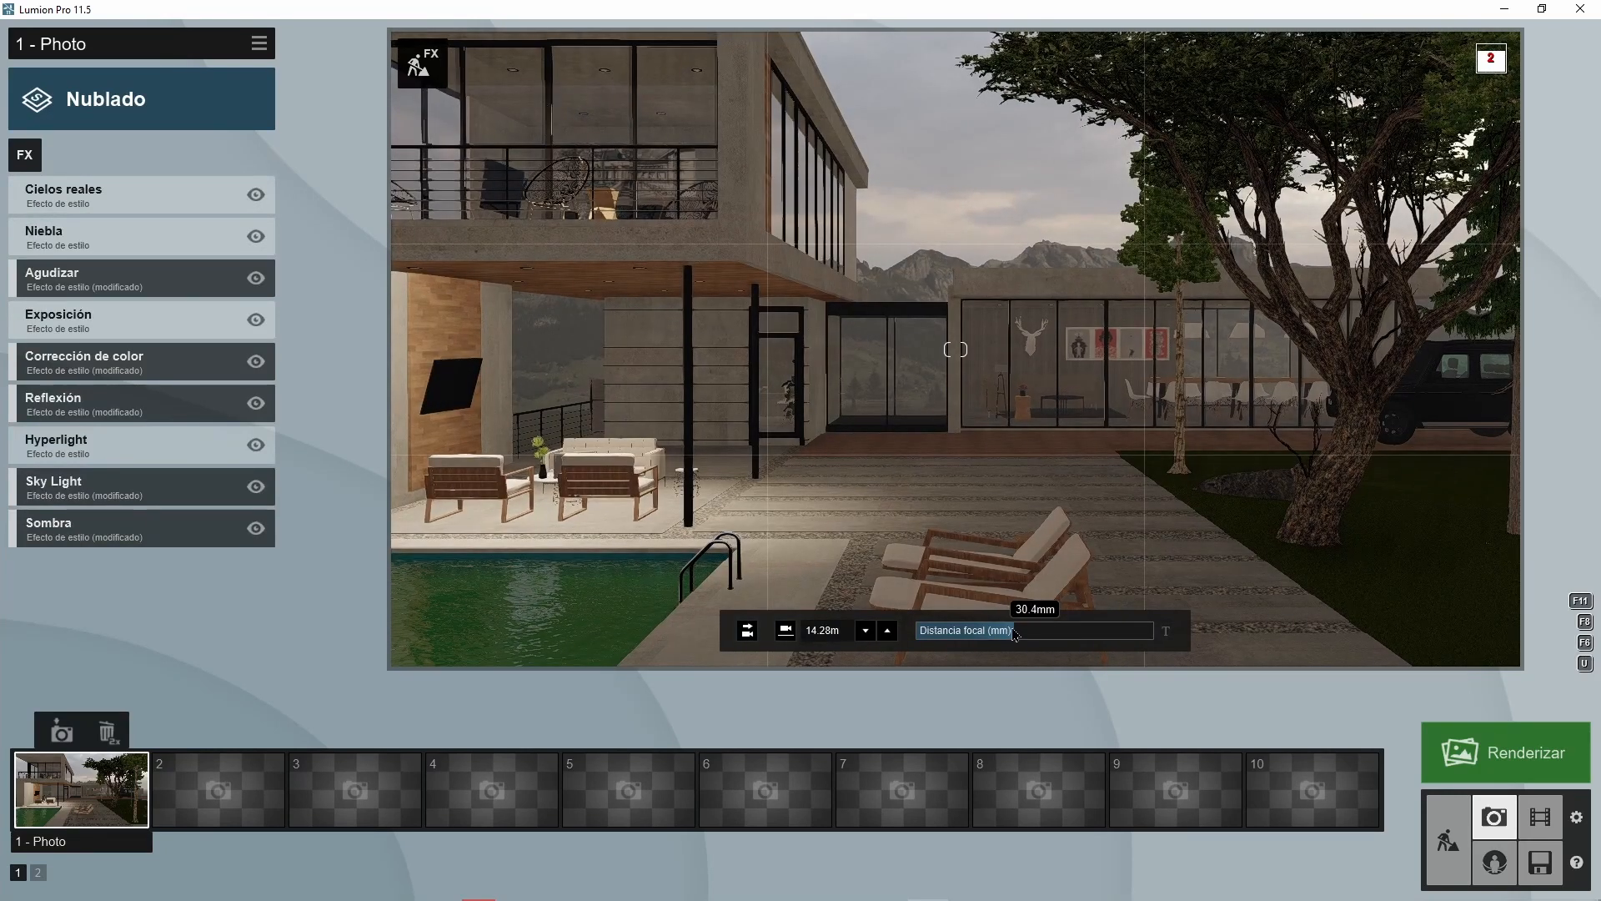
- Set the focal length to about 28.4 mm and bring the photo camera close to the loungers at about 2.44 m height
key("w")
left_click_drag(1014, 636, 1011, 631)
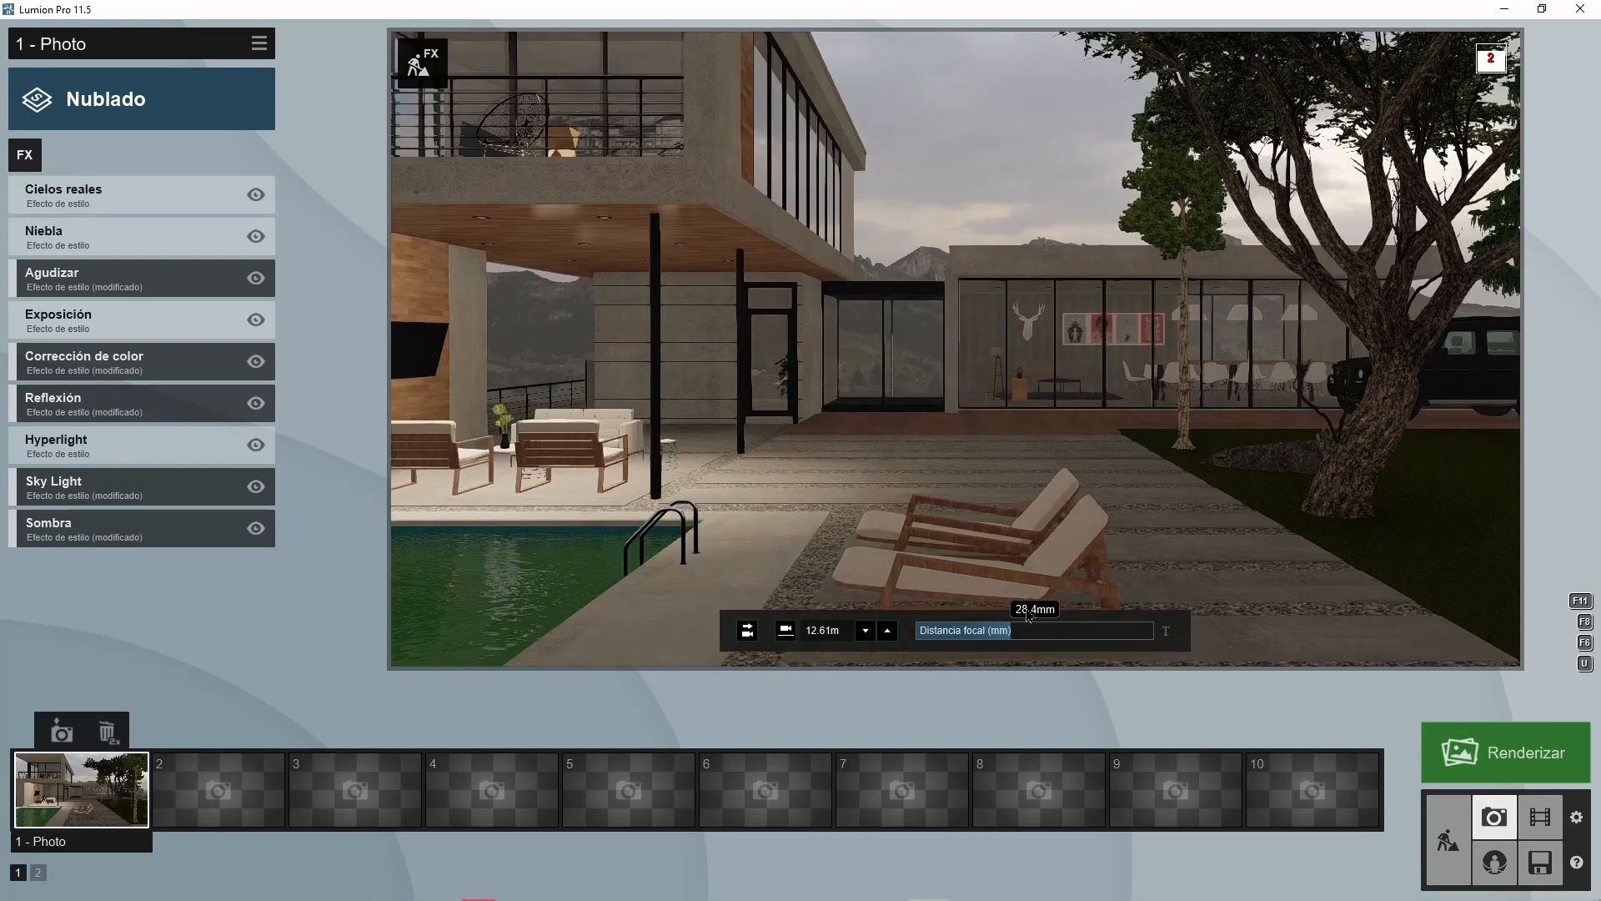
key("w")
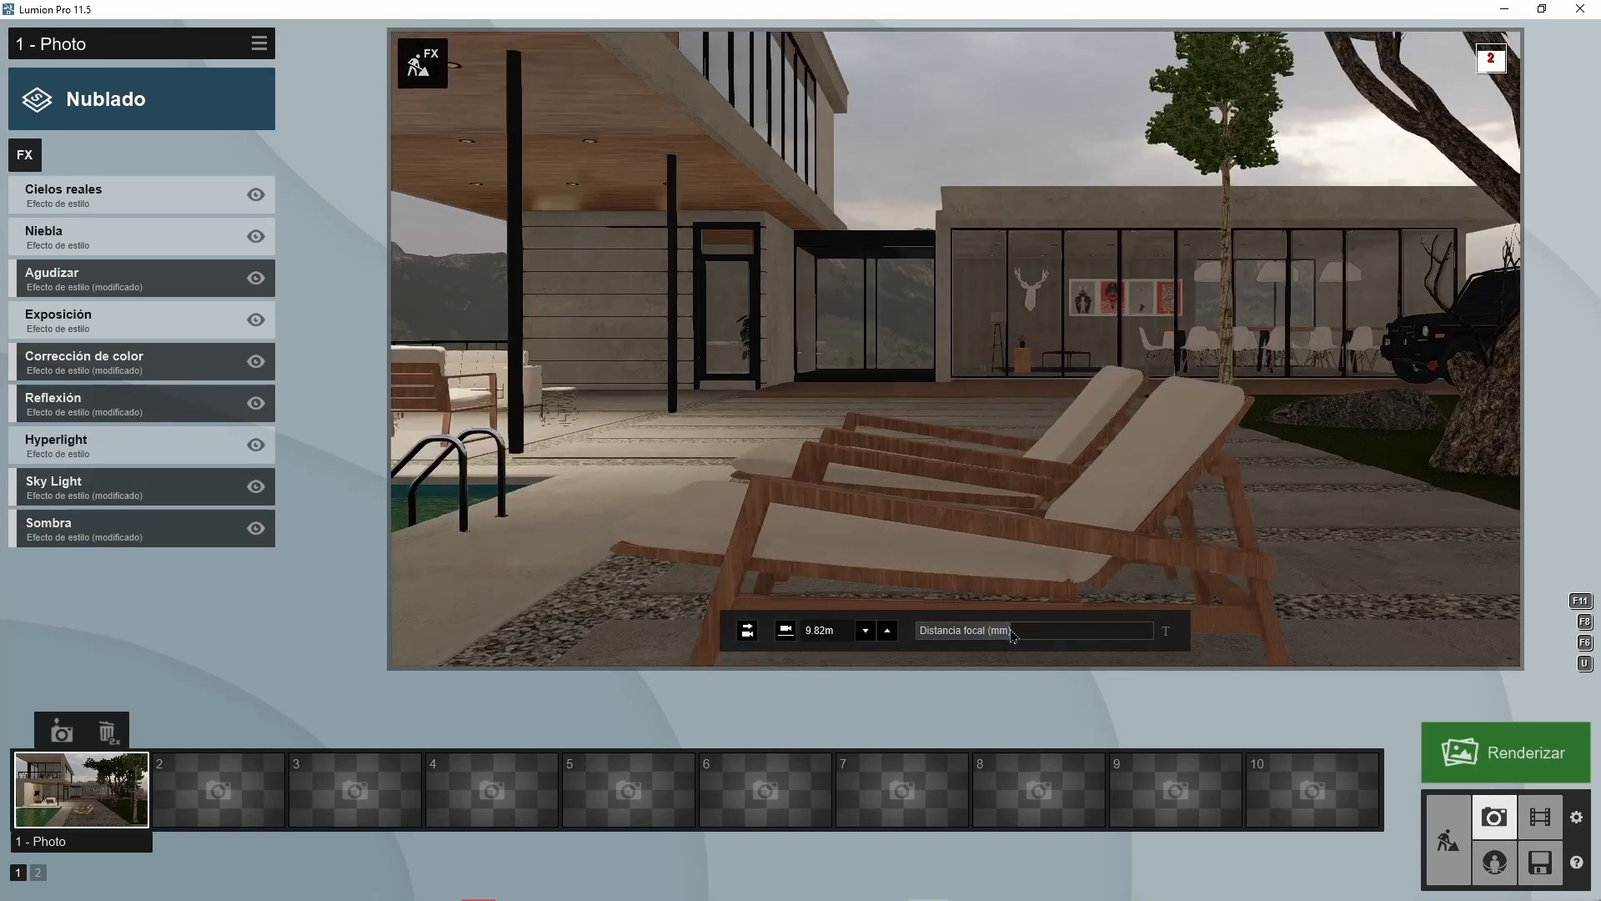
key("w")
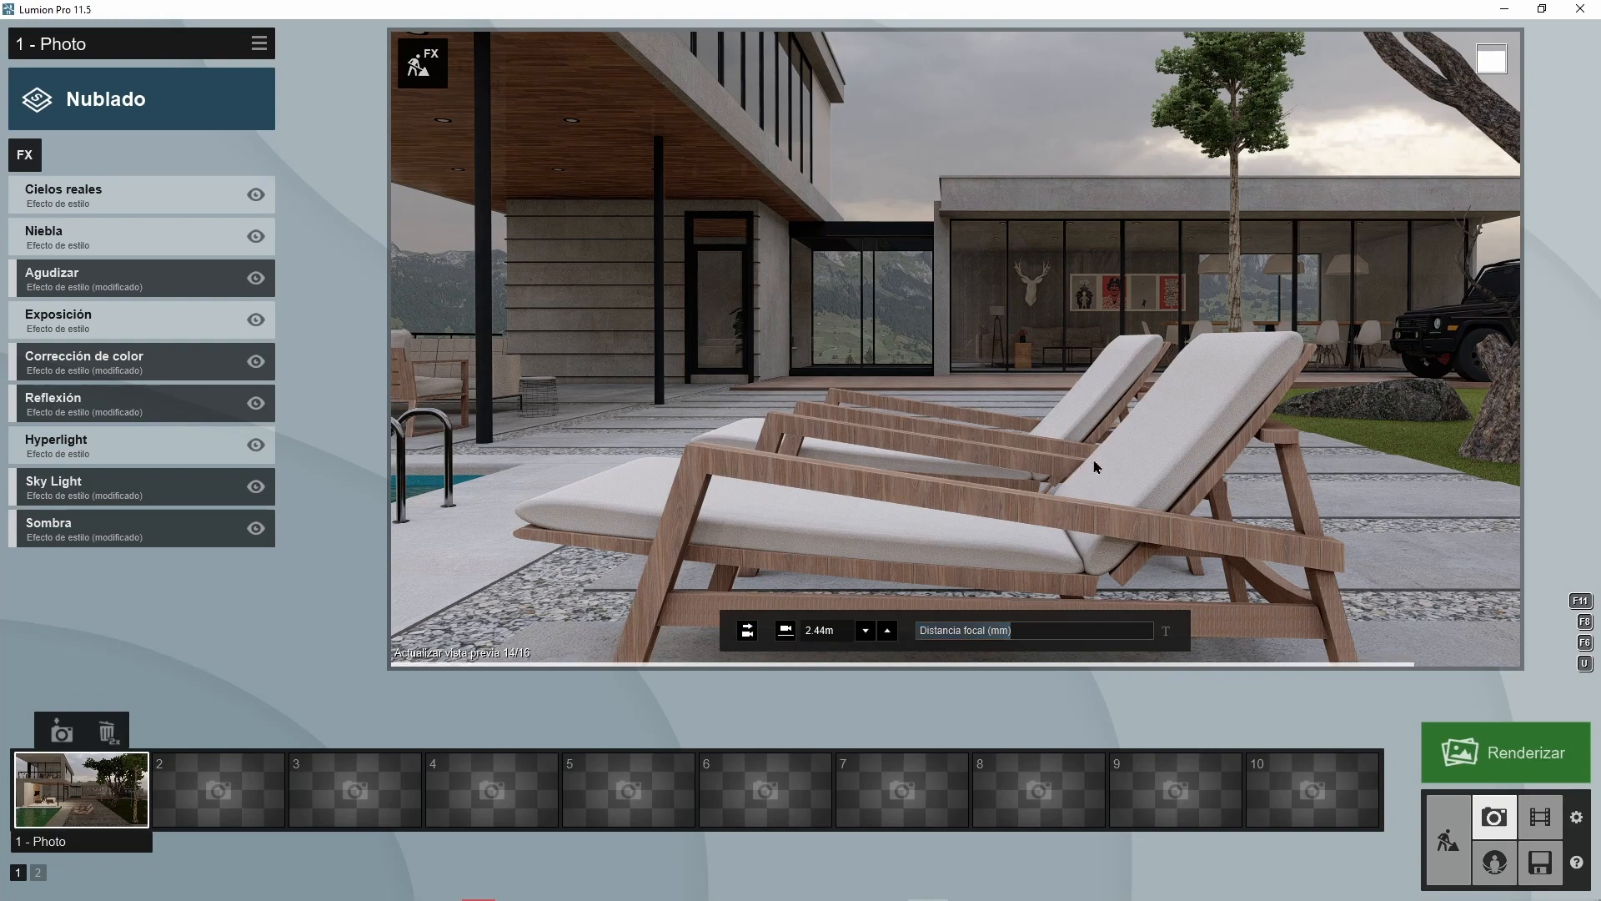
- Back the camera away from the loungers at about 2.7 m height to frame the pool, house and foreground tree
key("s")
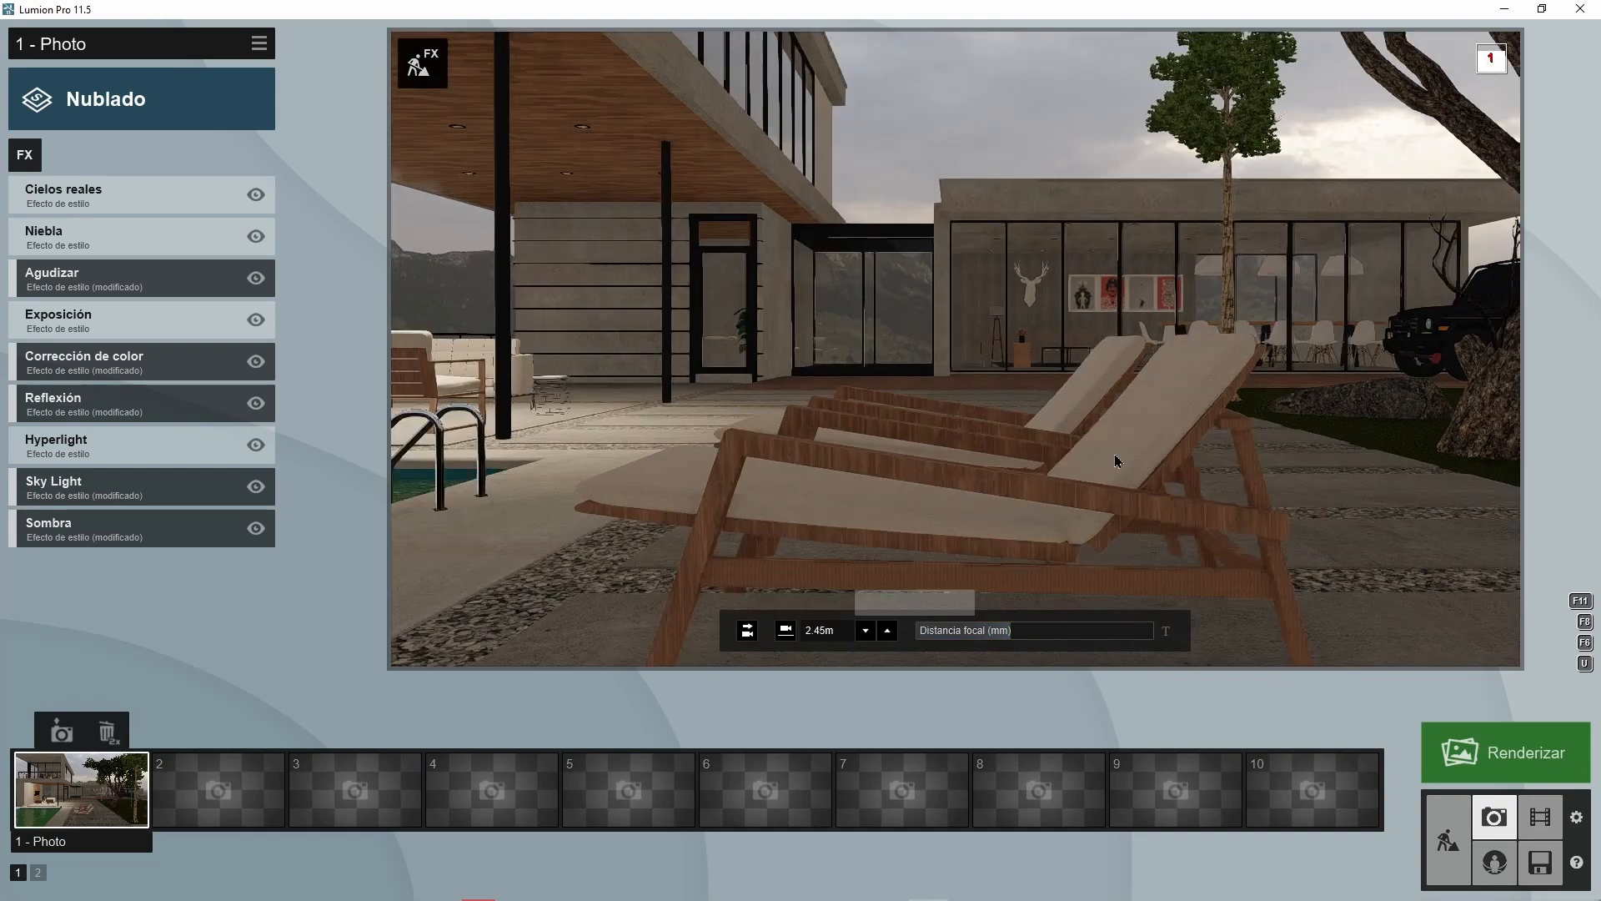
key("s")
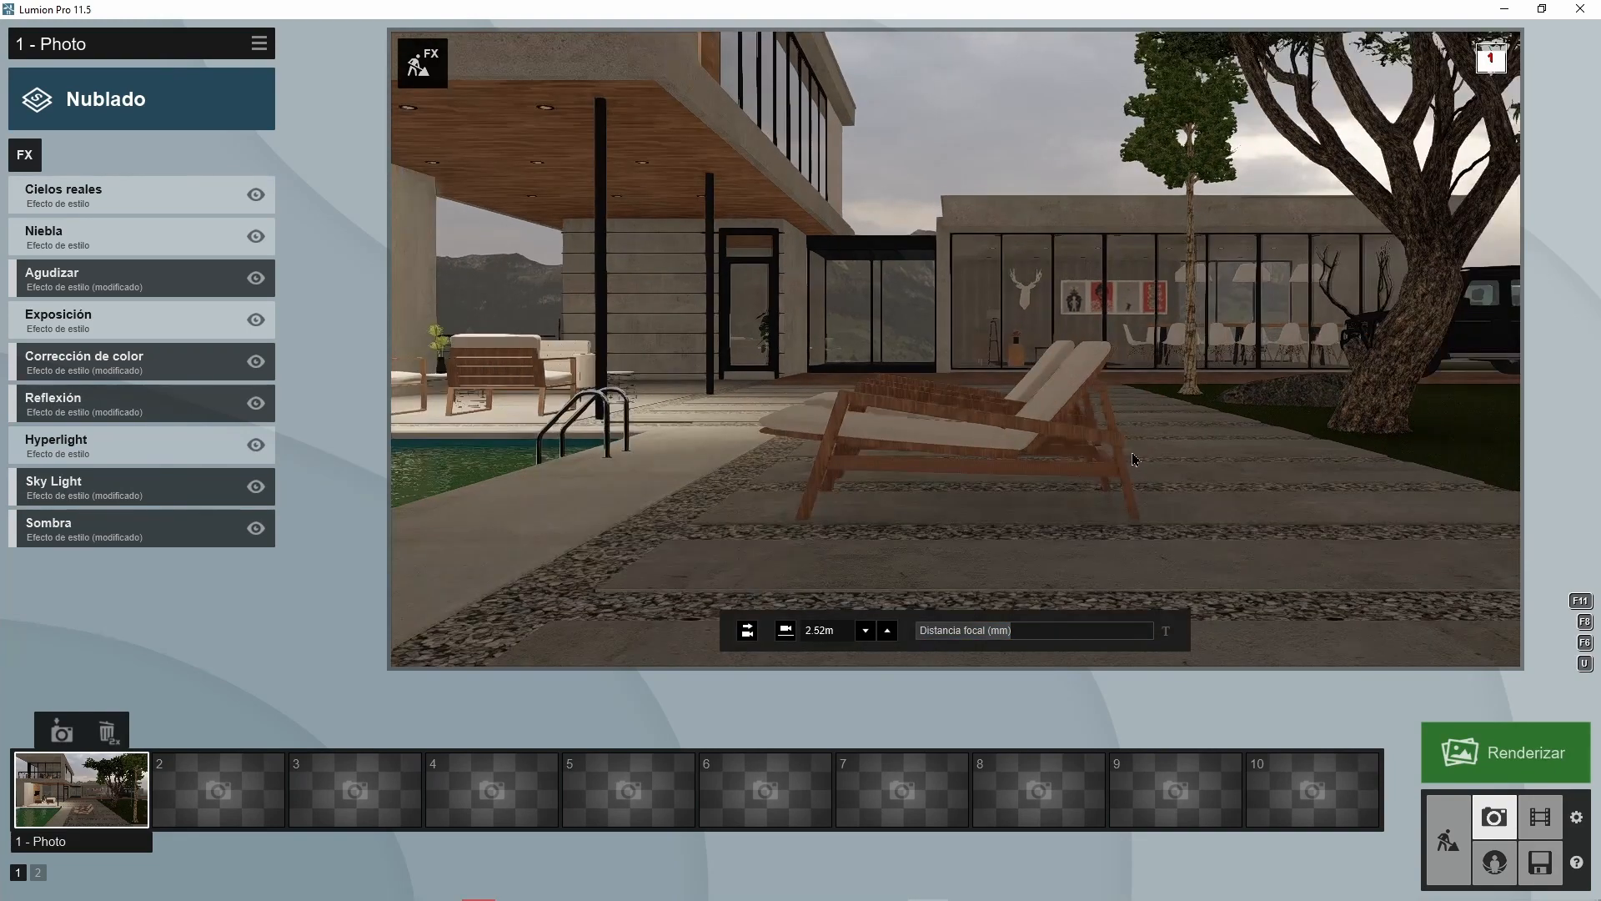
key("s")
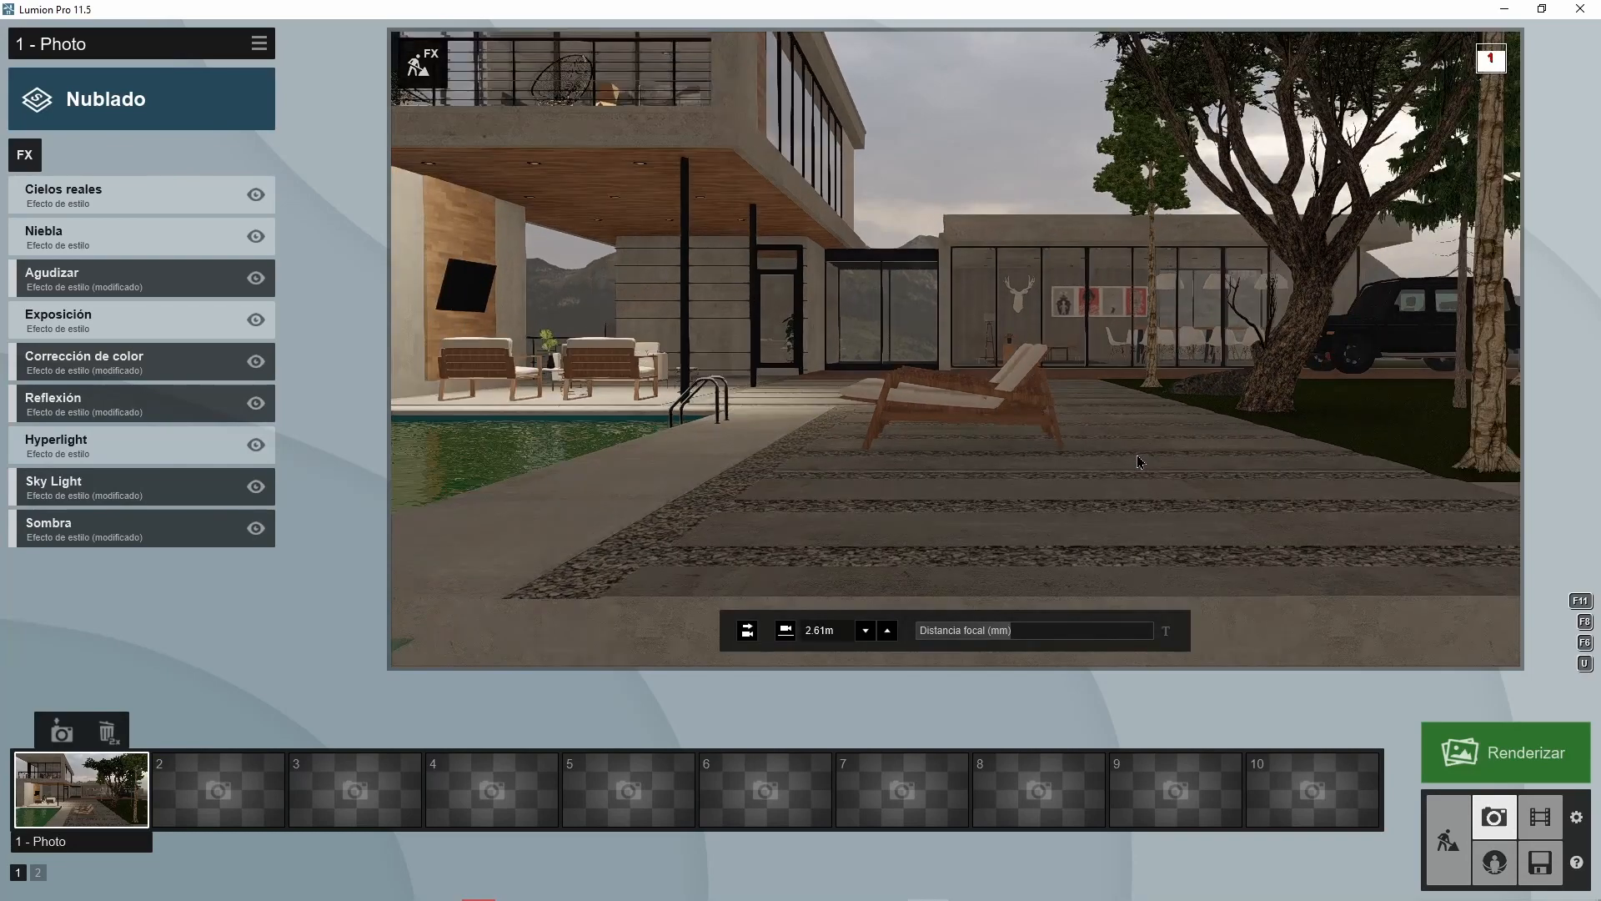
key("s")
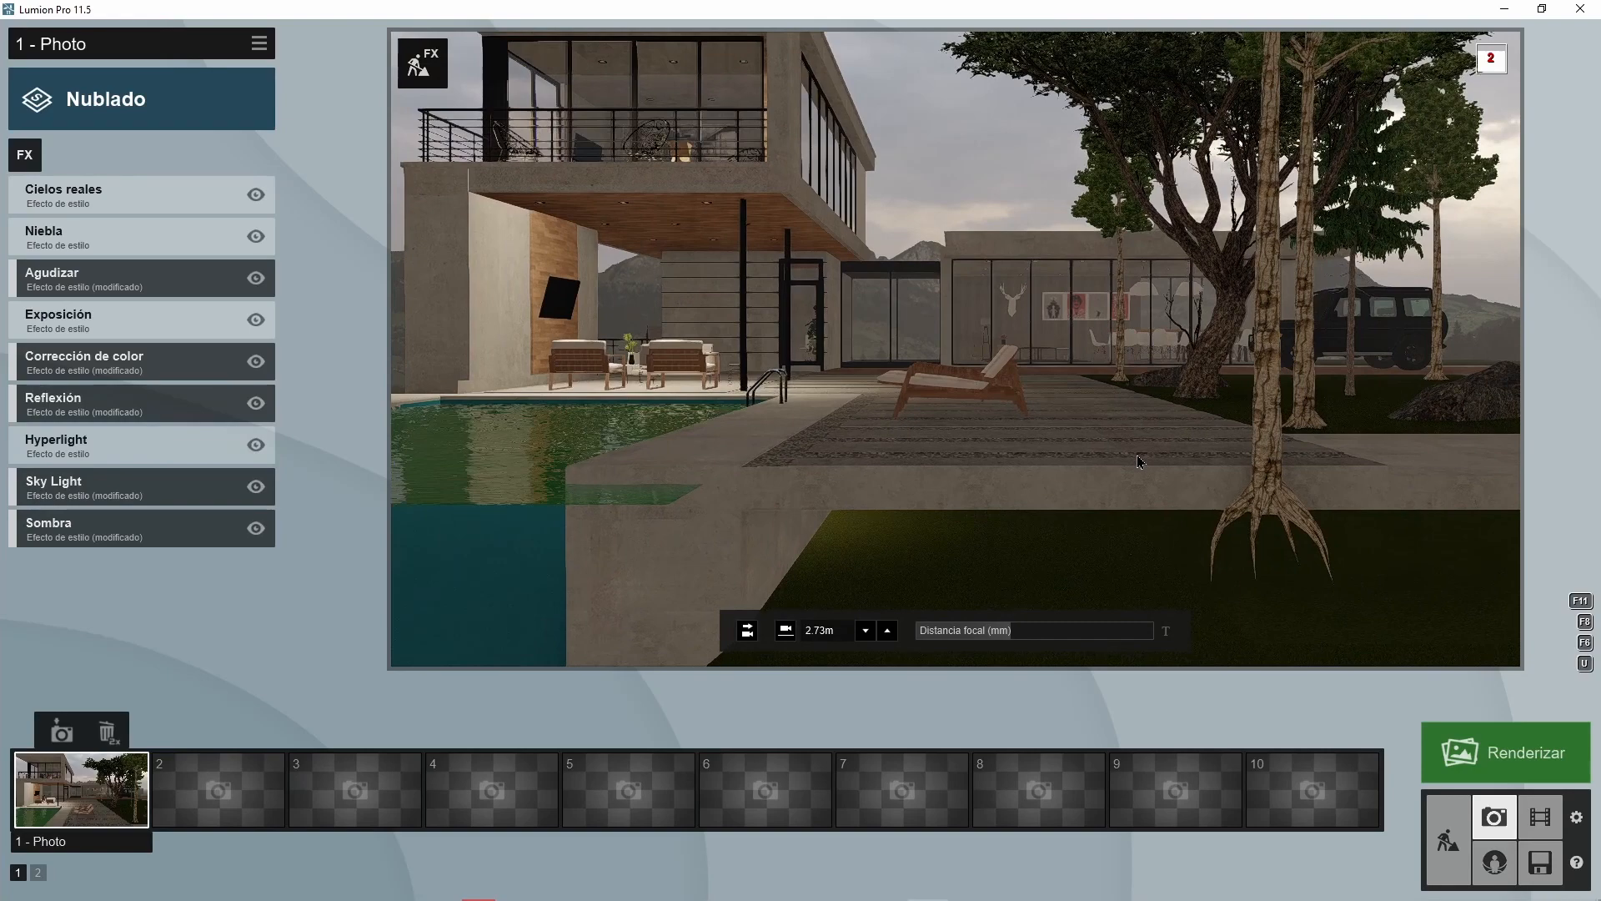
key("w")
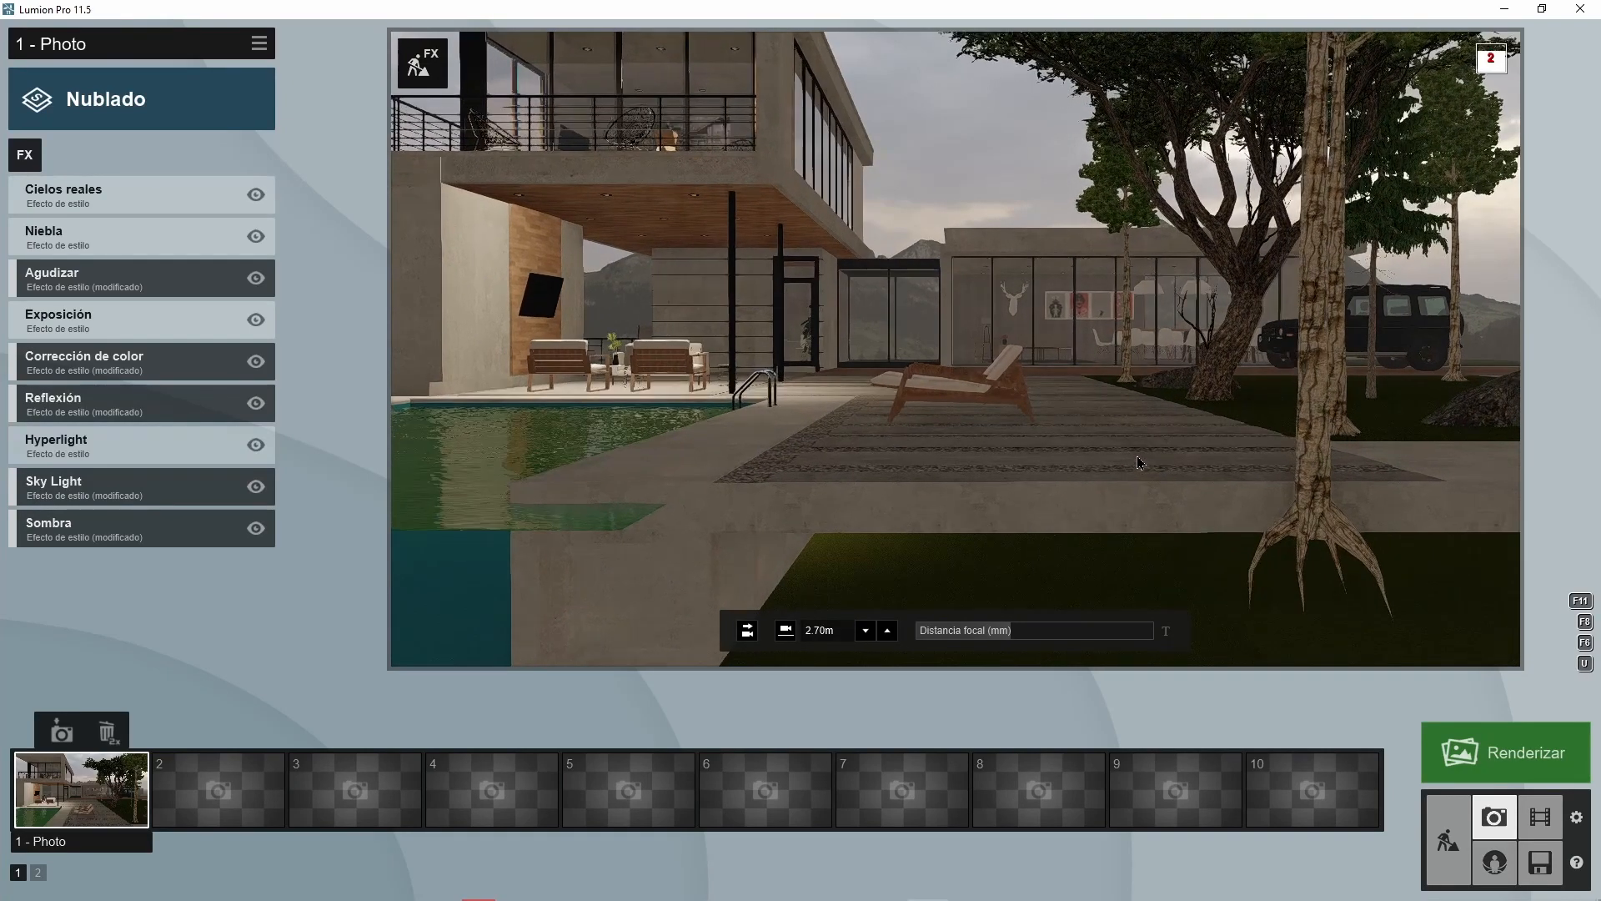
key("w")
- Raise the photo camera to about 5.8 m and shift the framing to include more of the pool and both loungers
key("e")
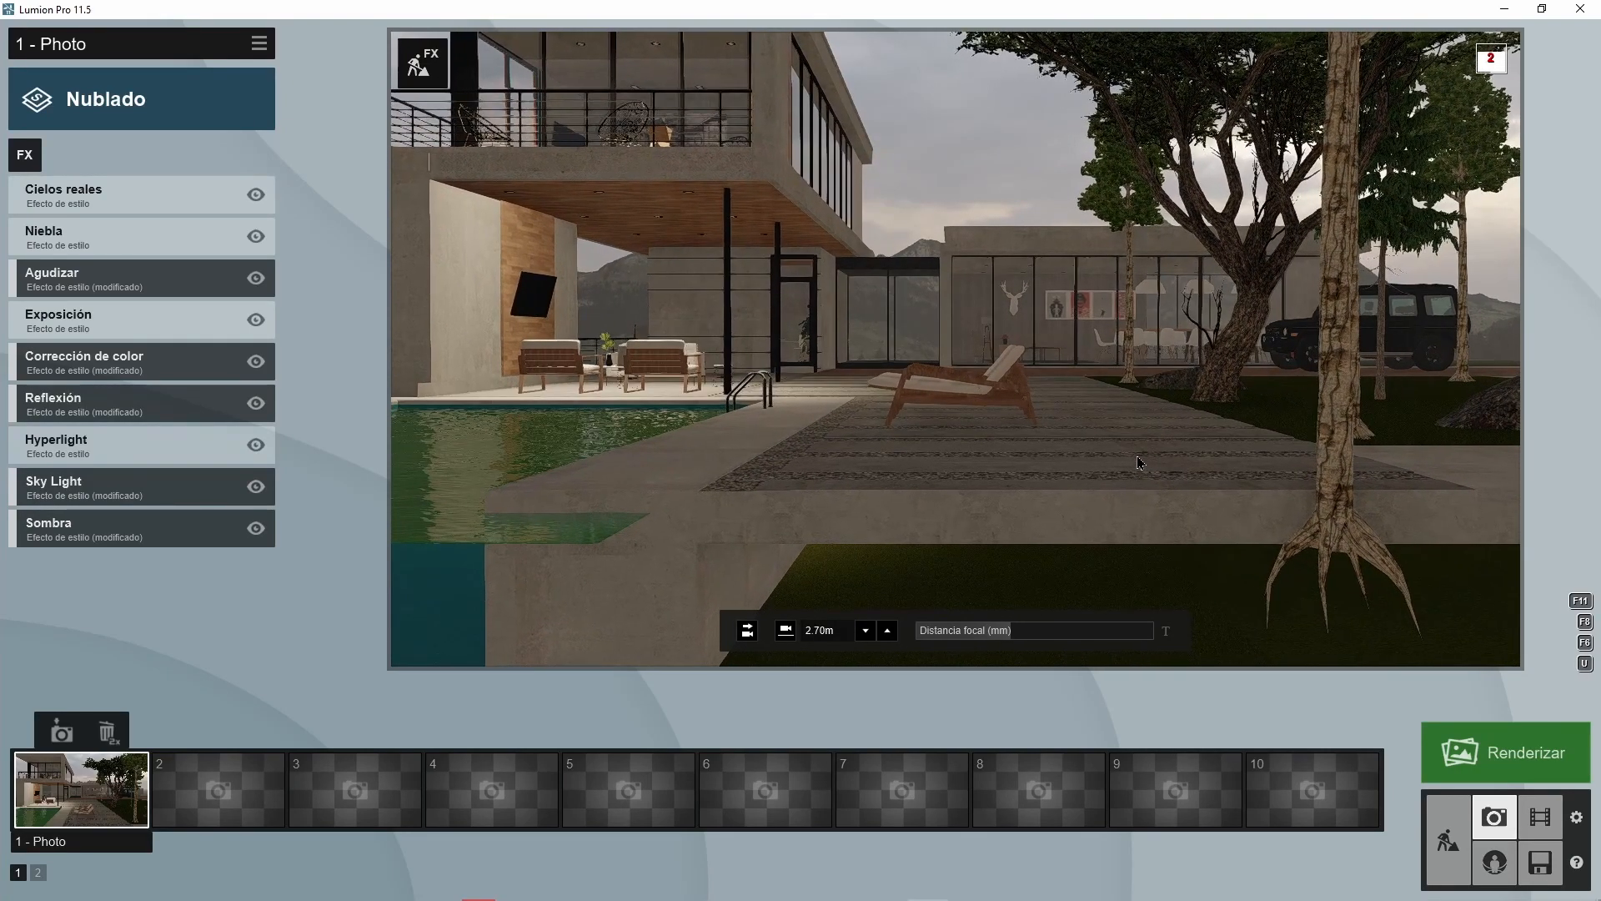
key("e")
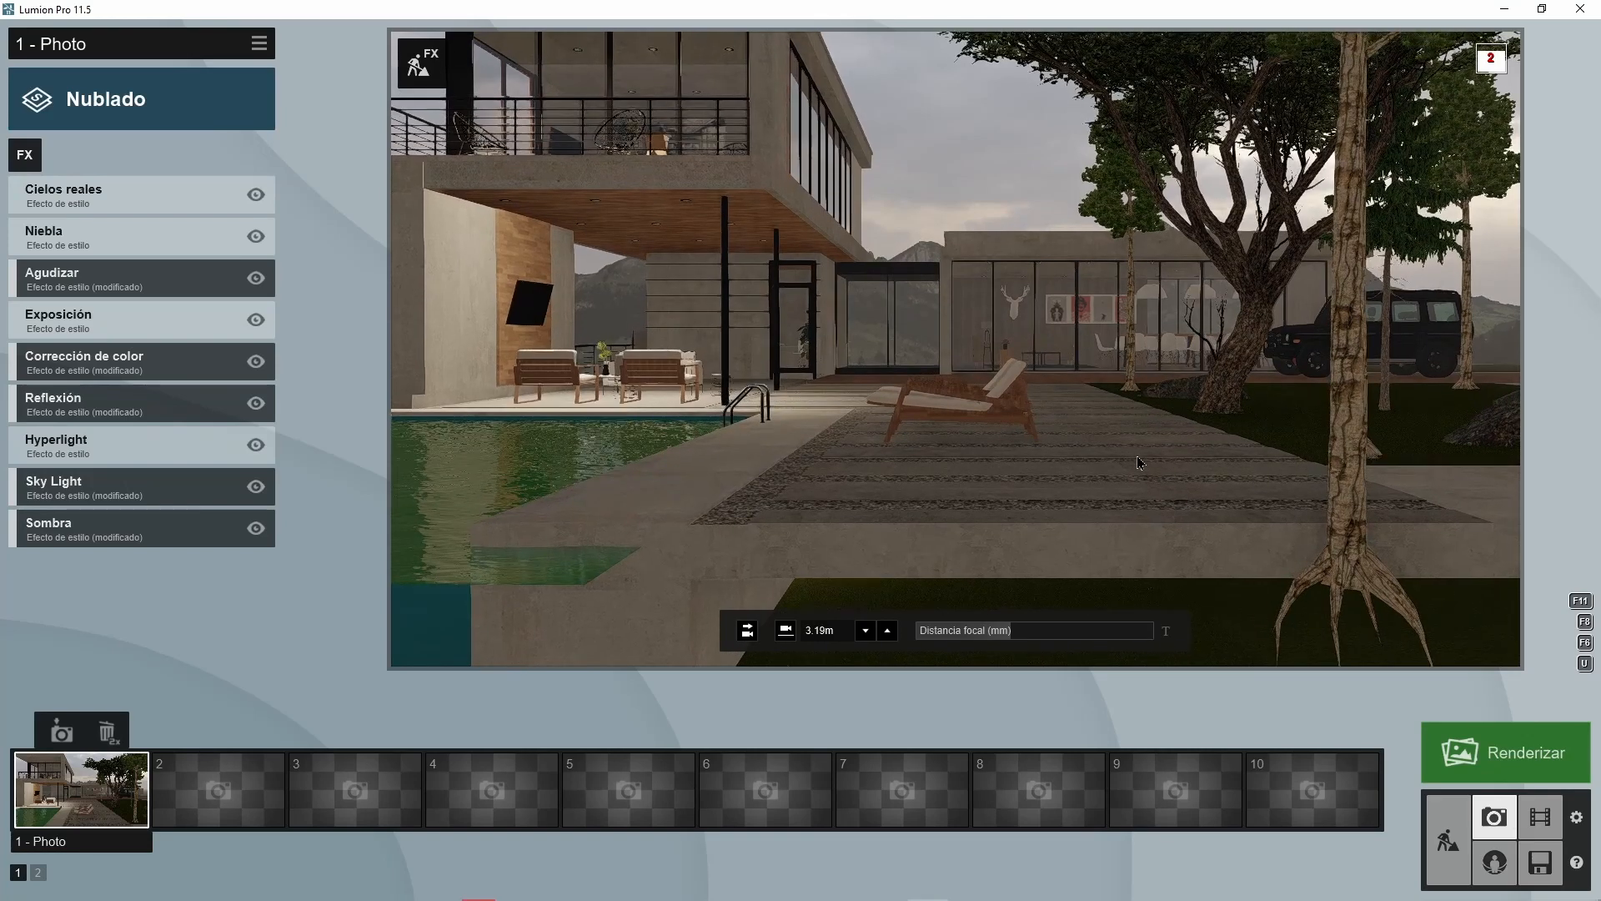
key("e")
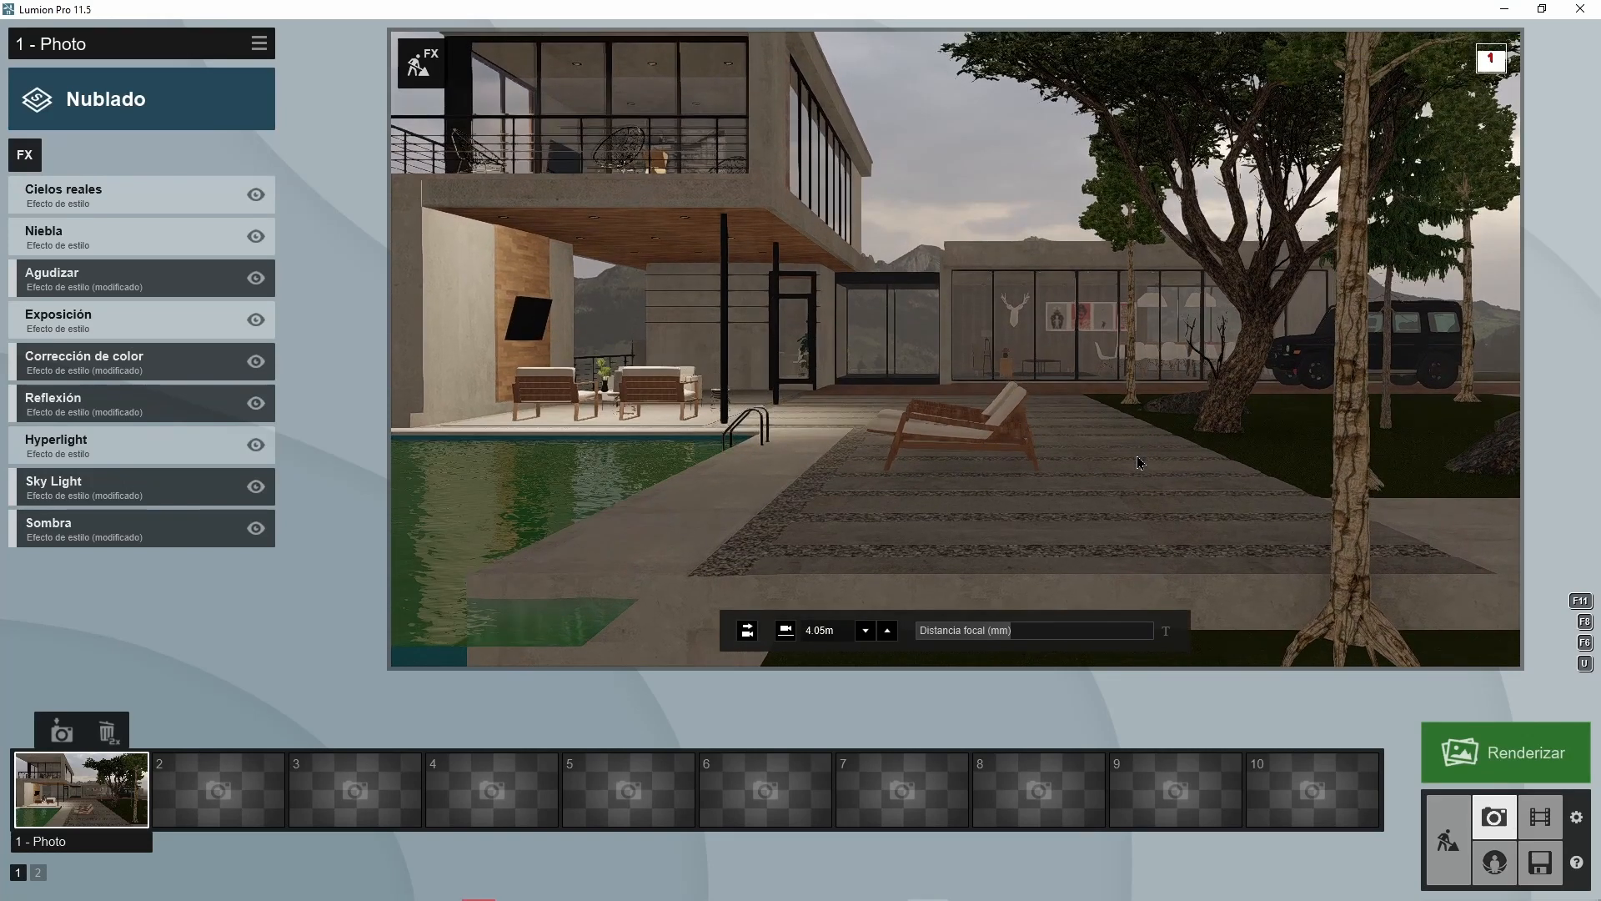
key("e")
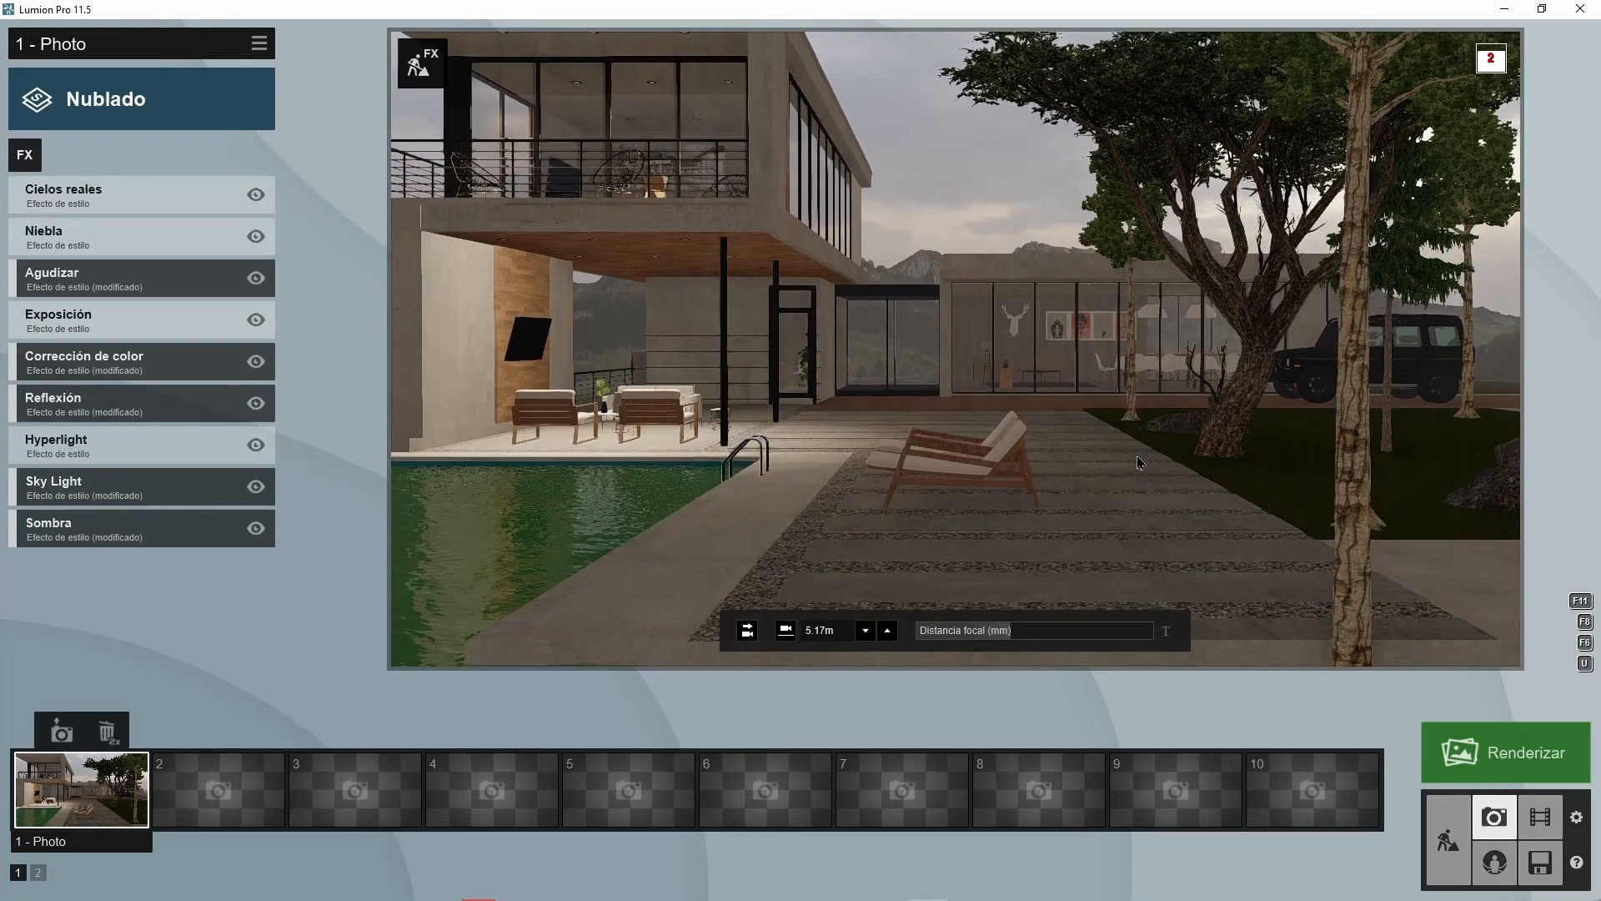
key("e")
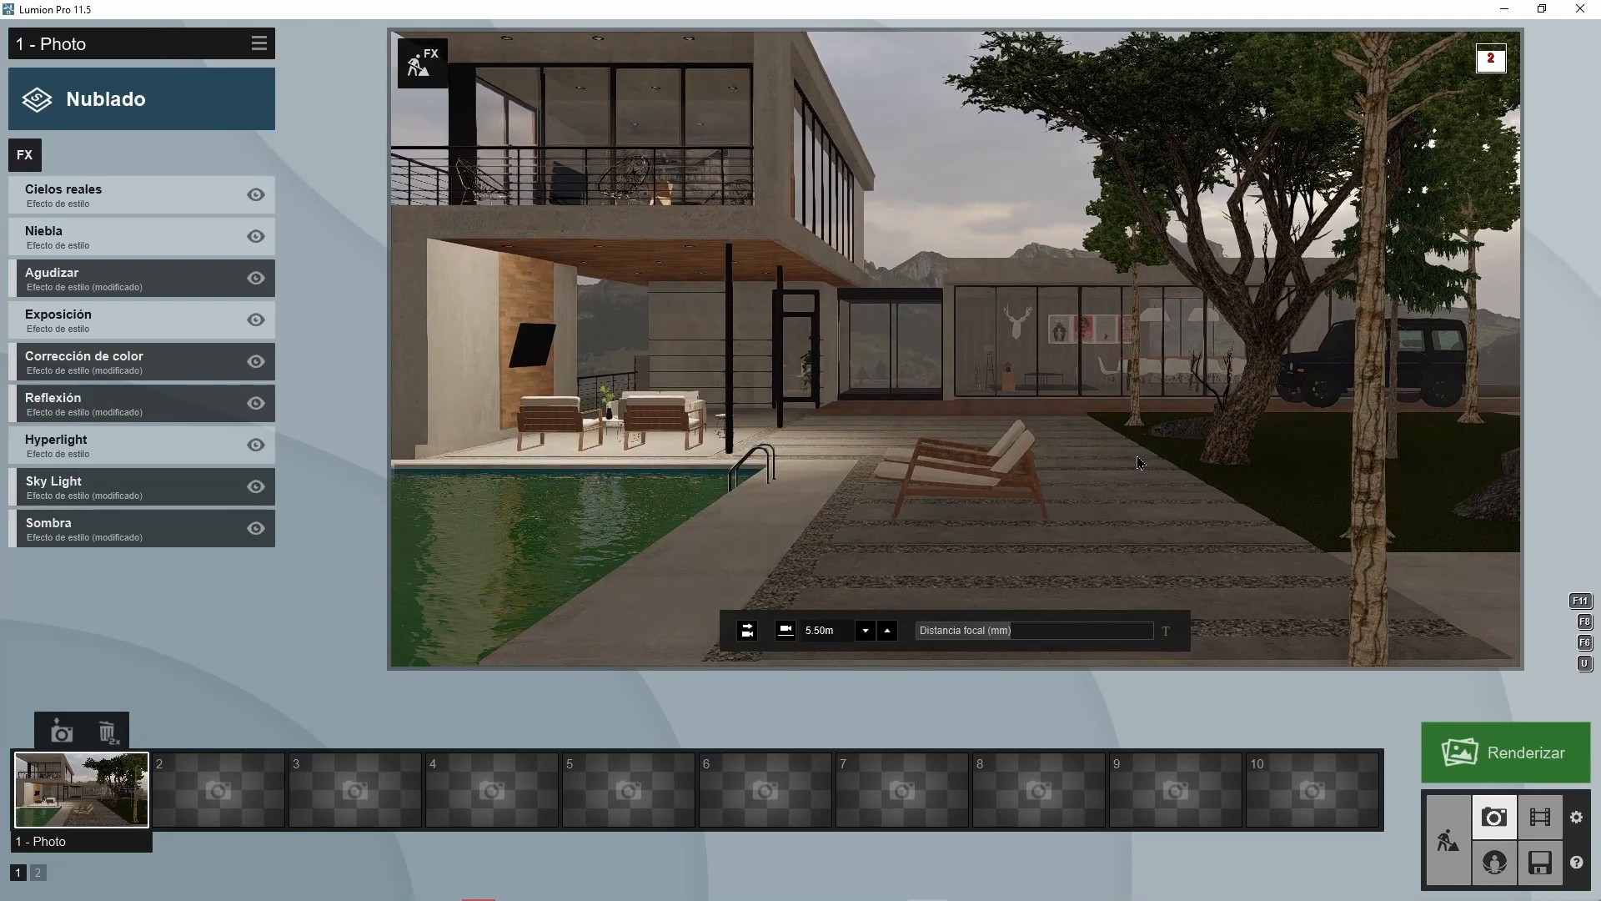
key("w")
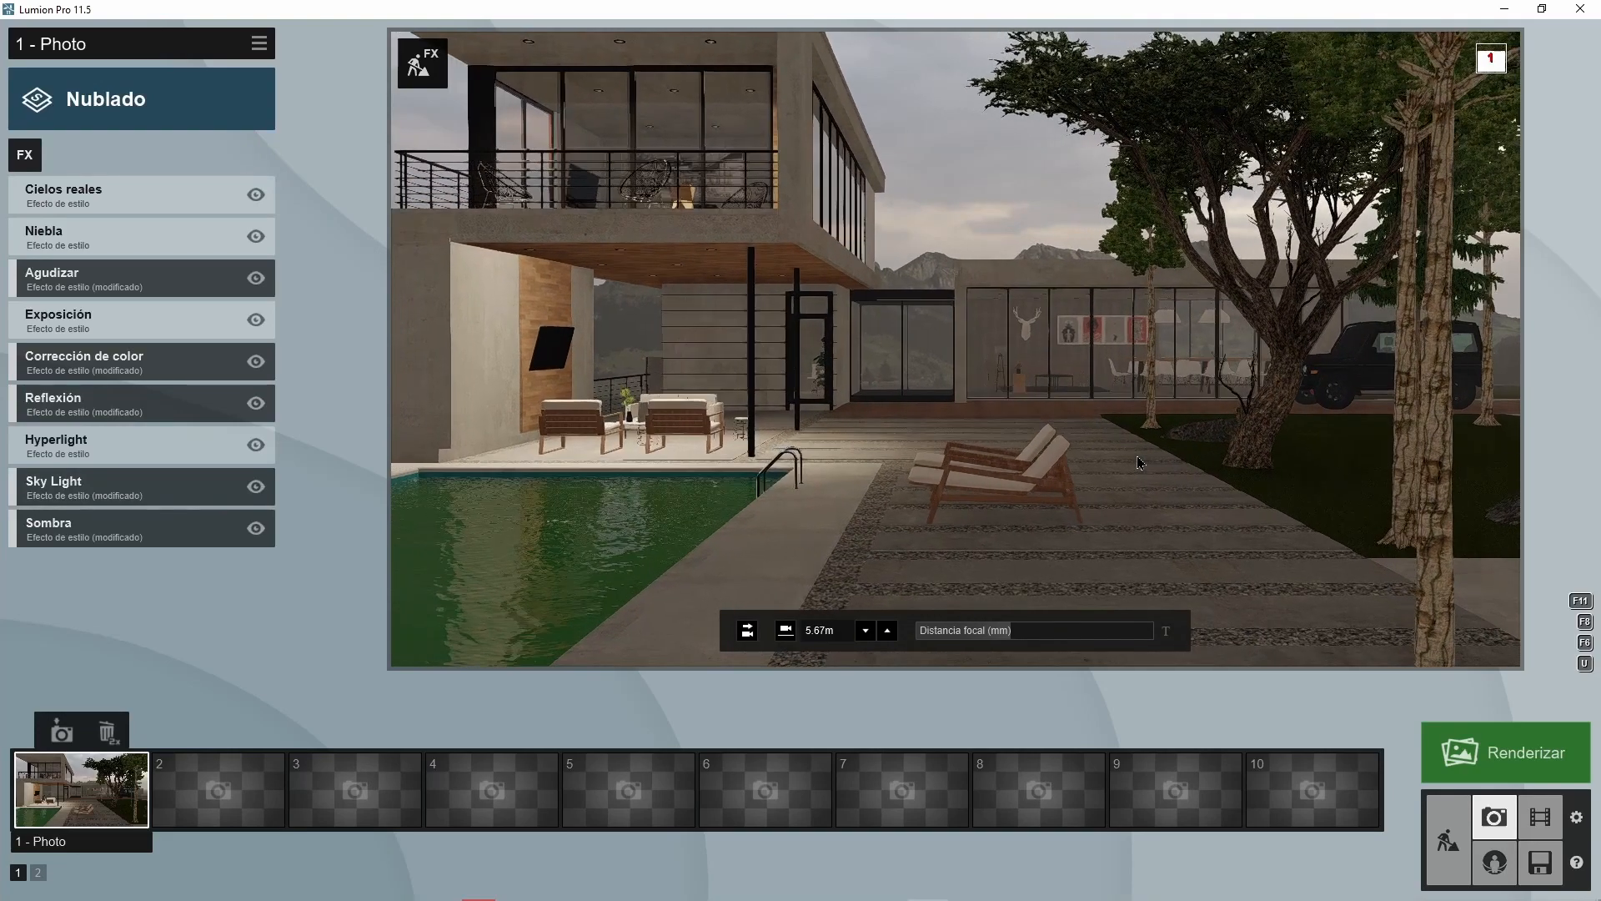
key("w")
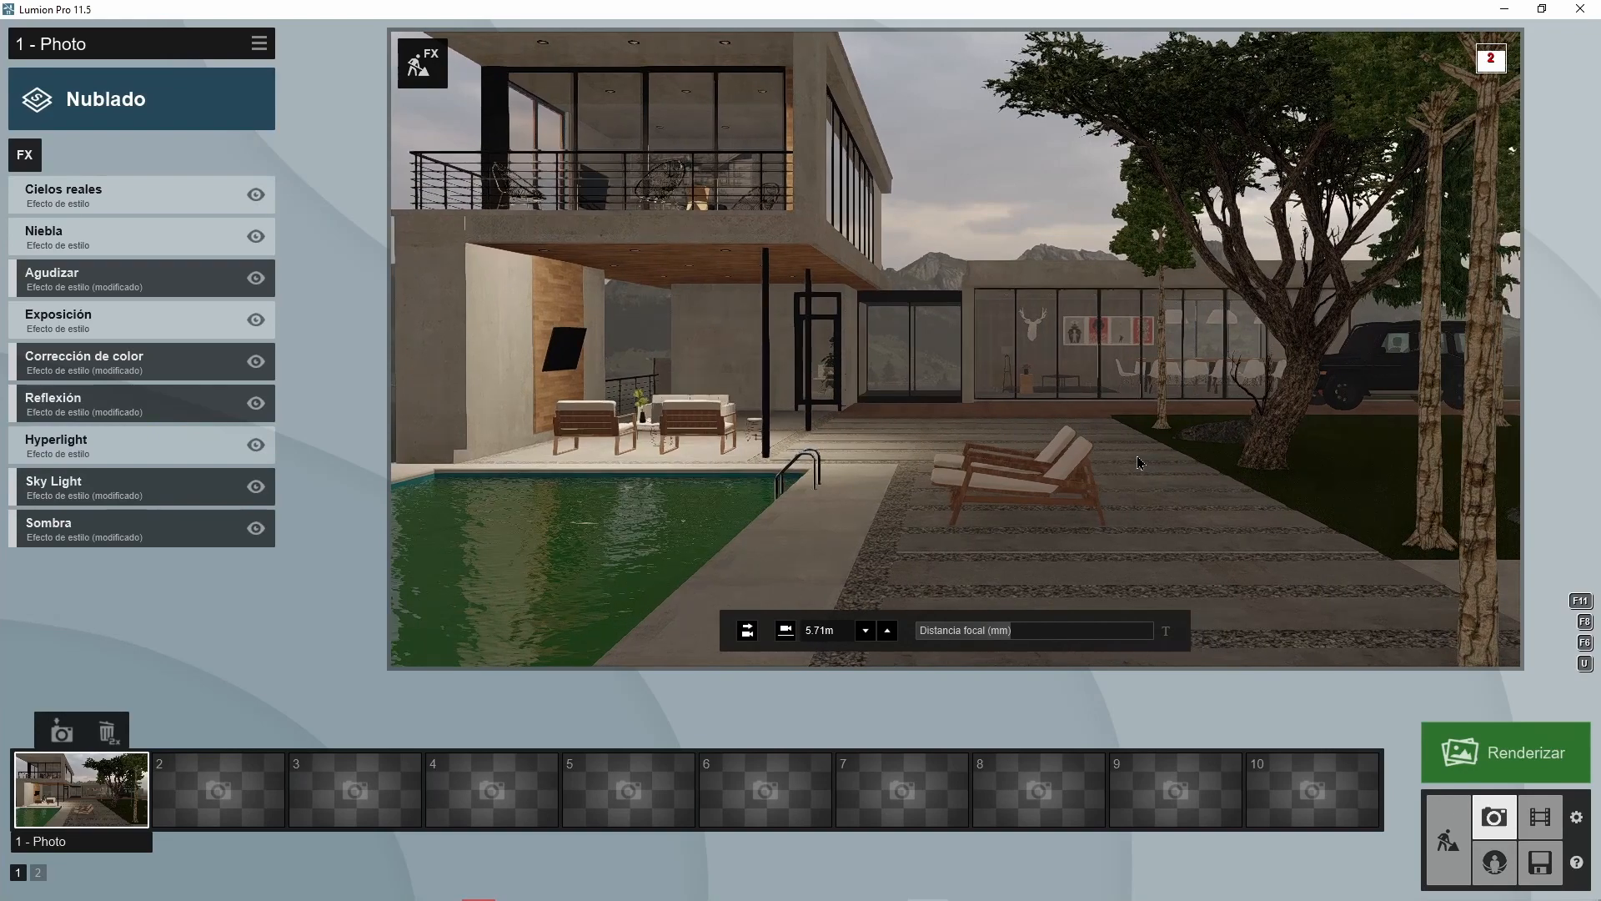
key("w")
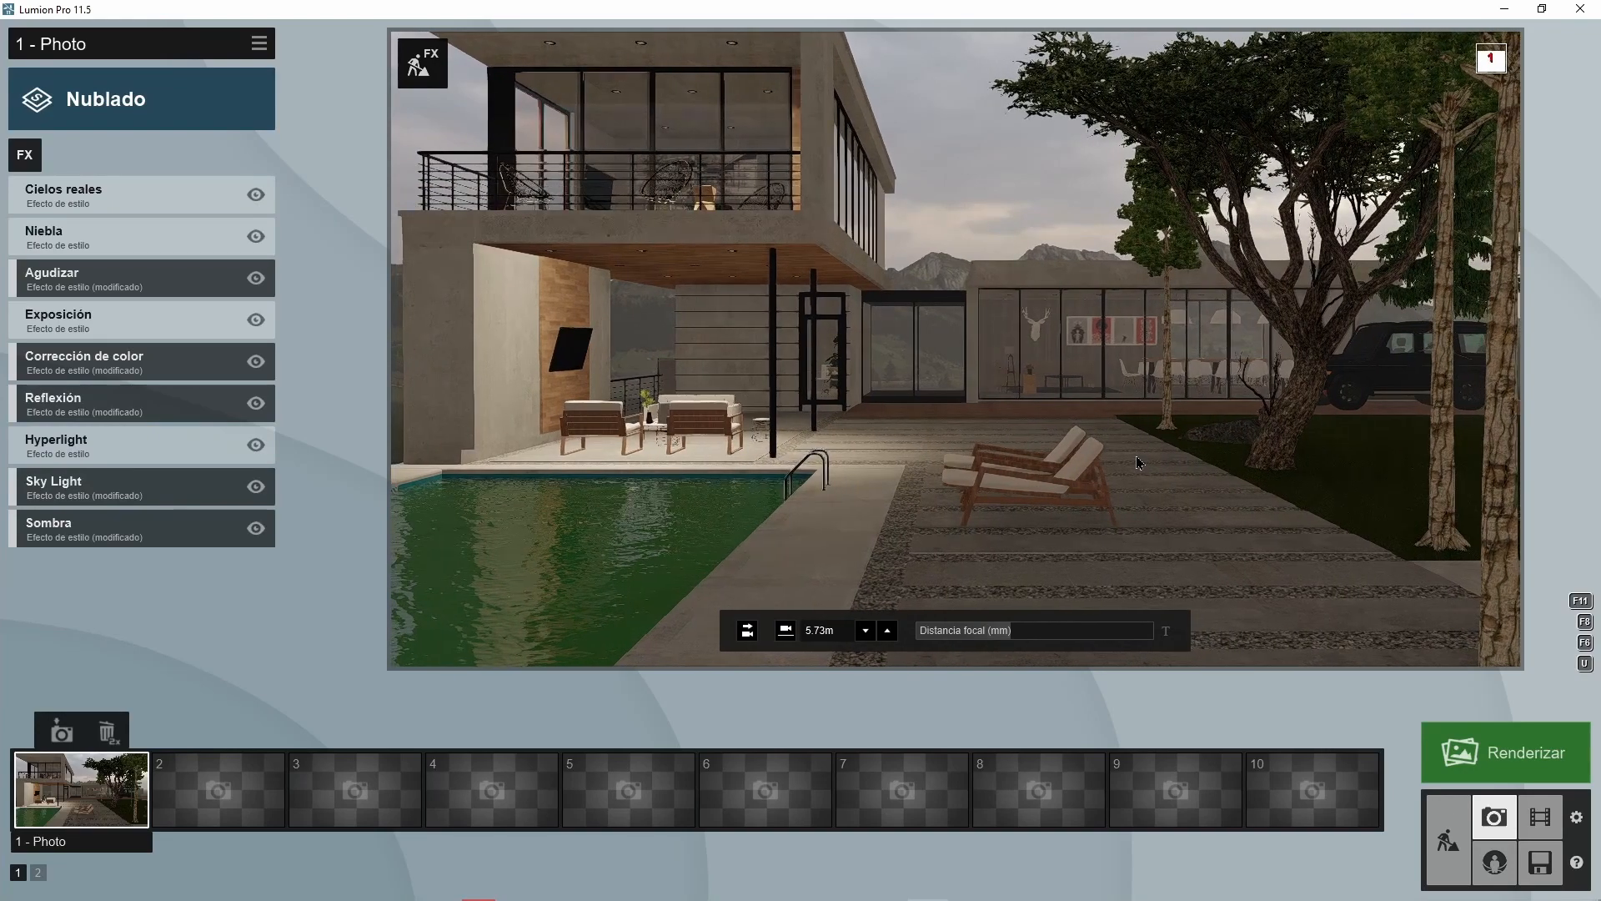
key("w")
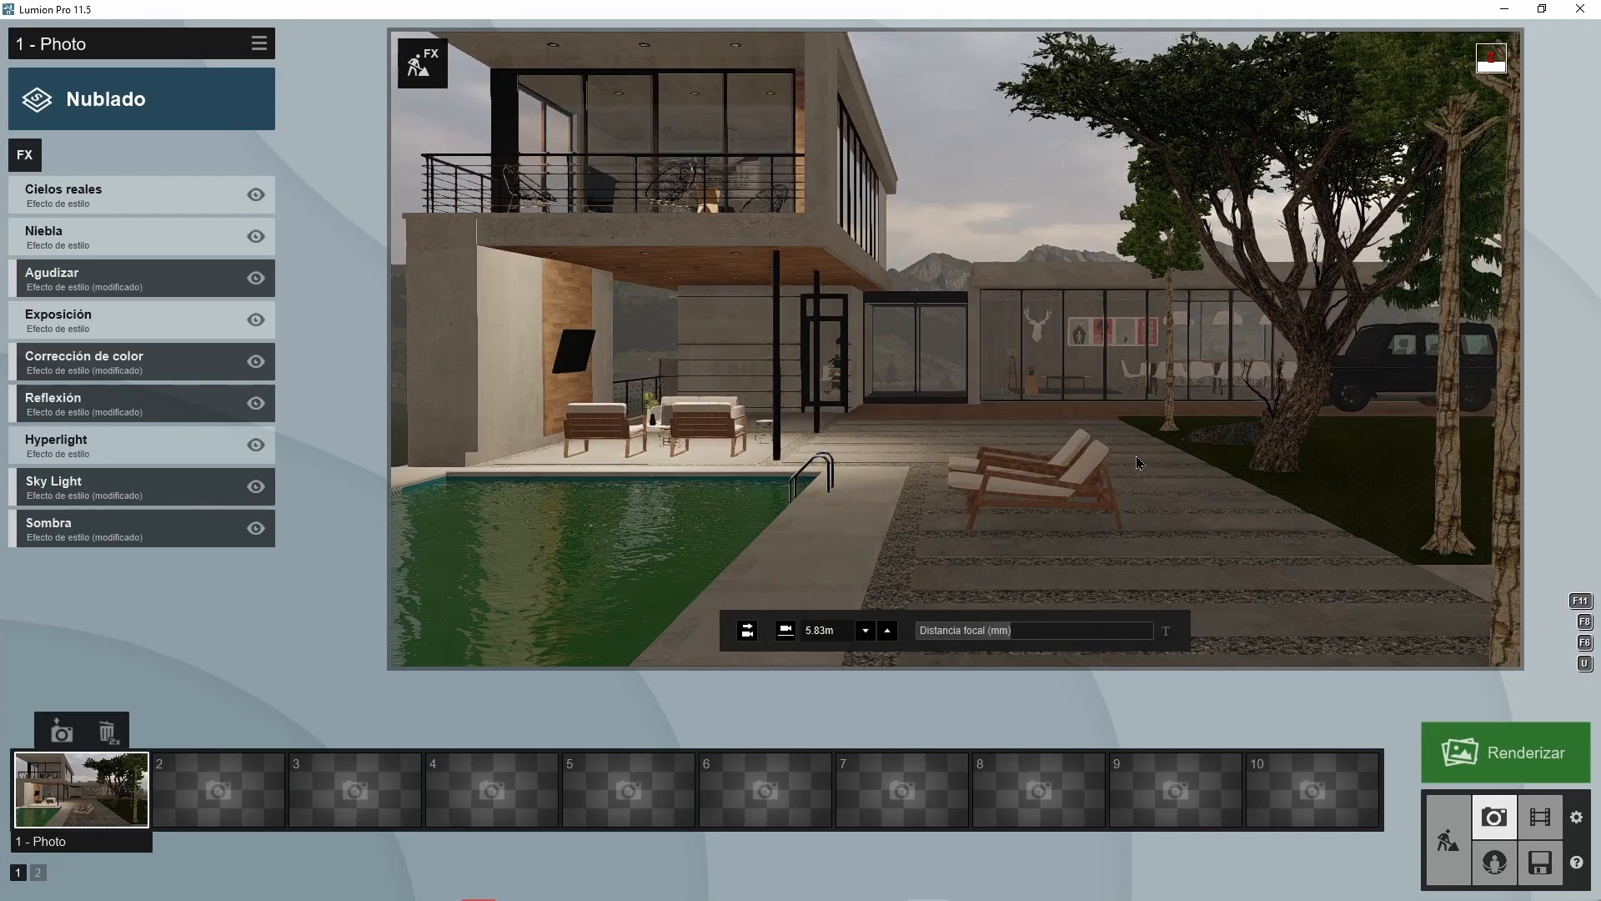
- Raise the camera further to a height reading of about 15.3 m and store this framing in Photo 1
key("q")
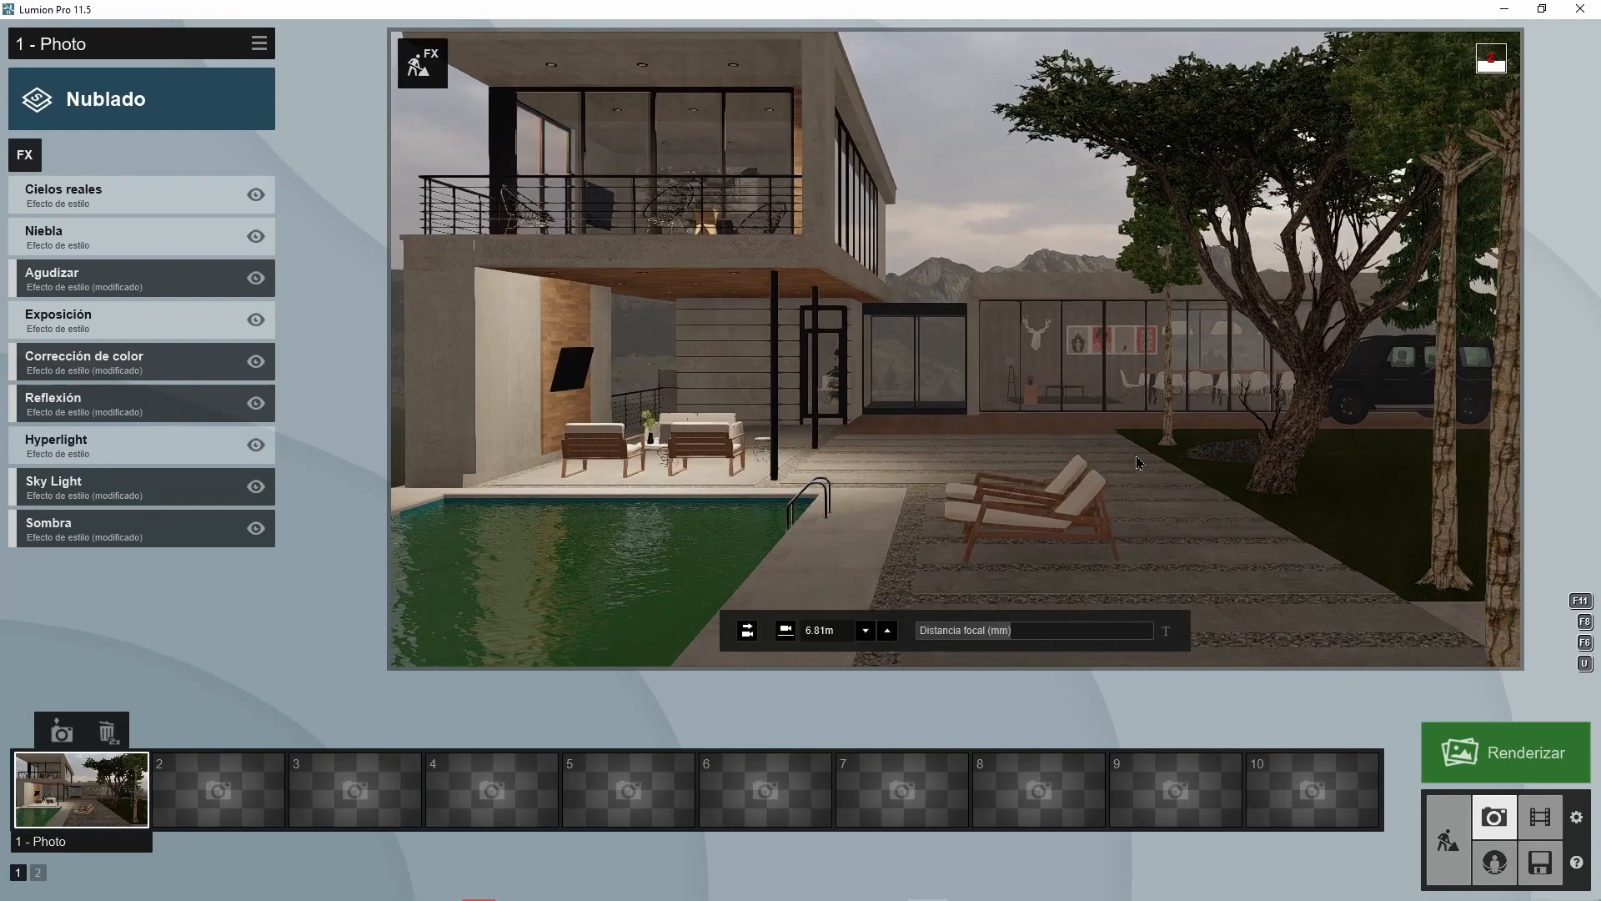
key("q")
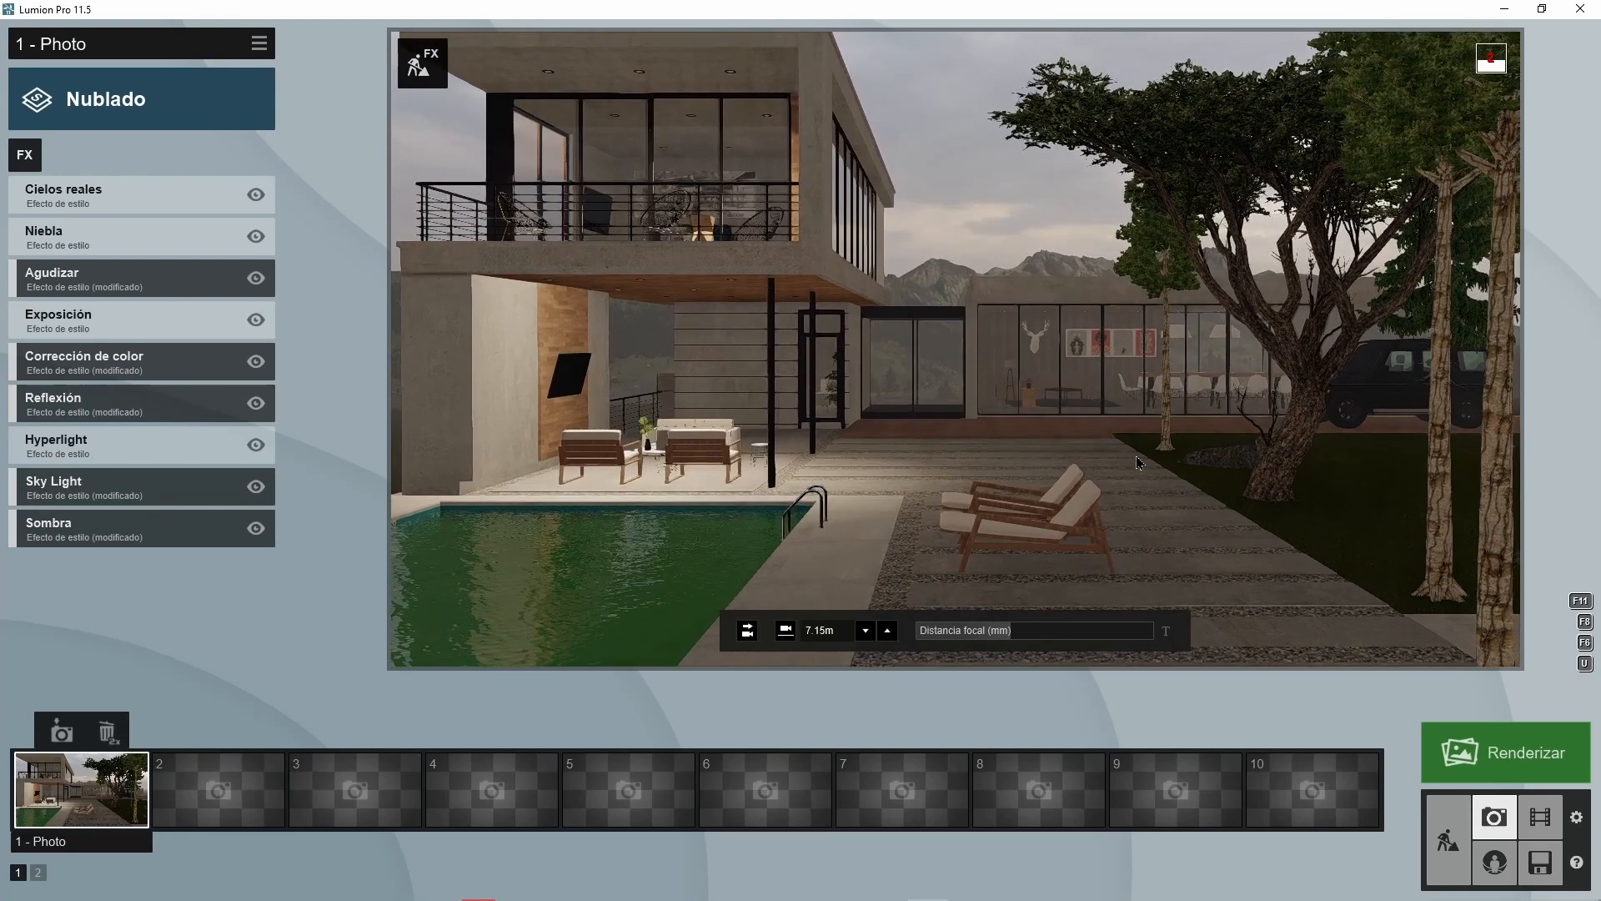
key("q")
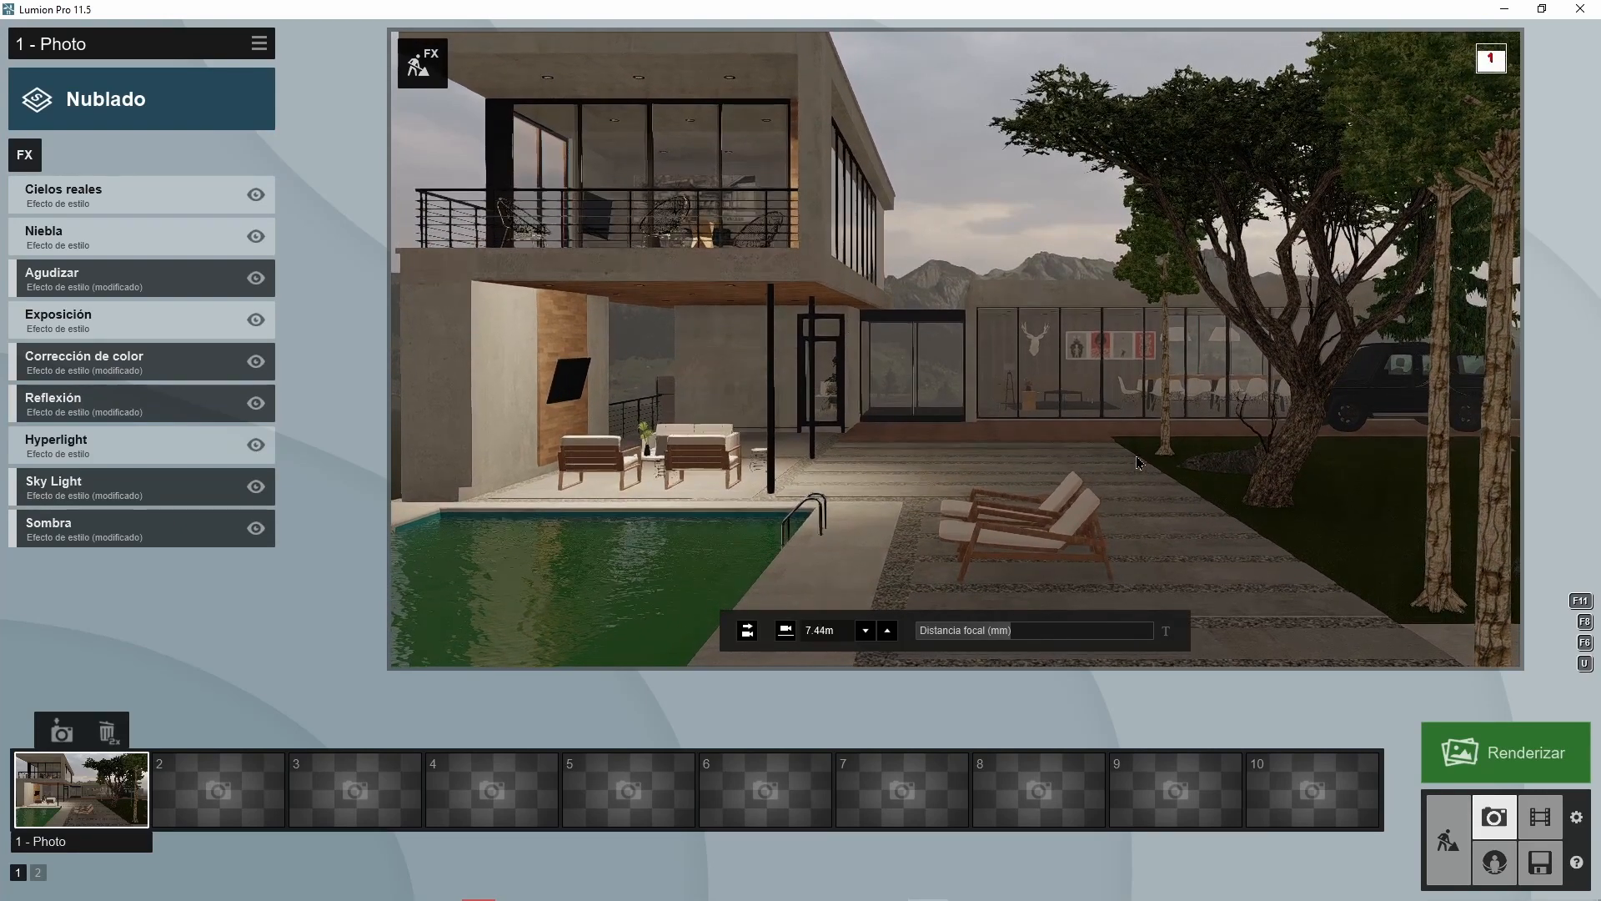
key("q")
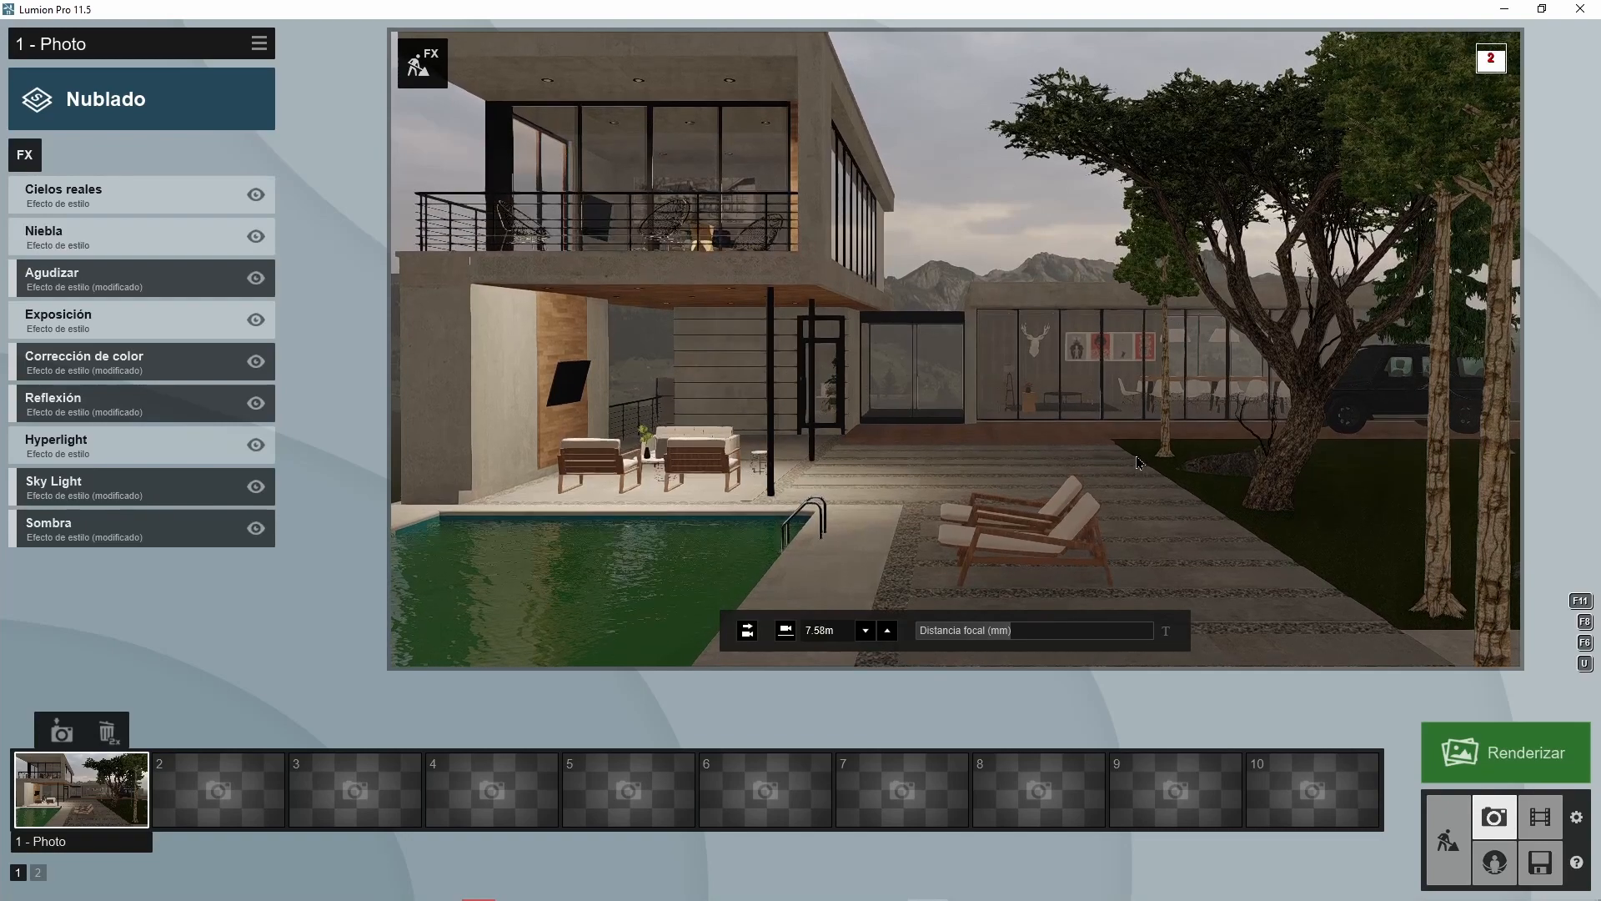
key("q")
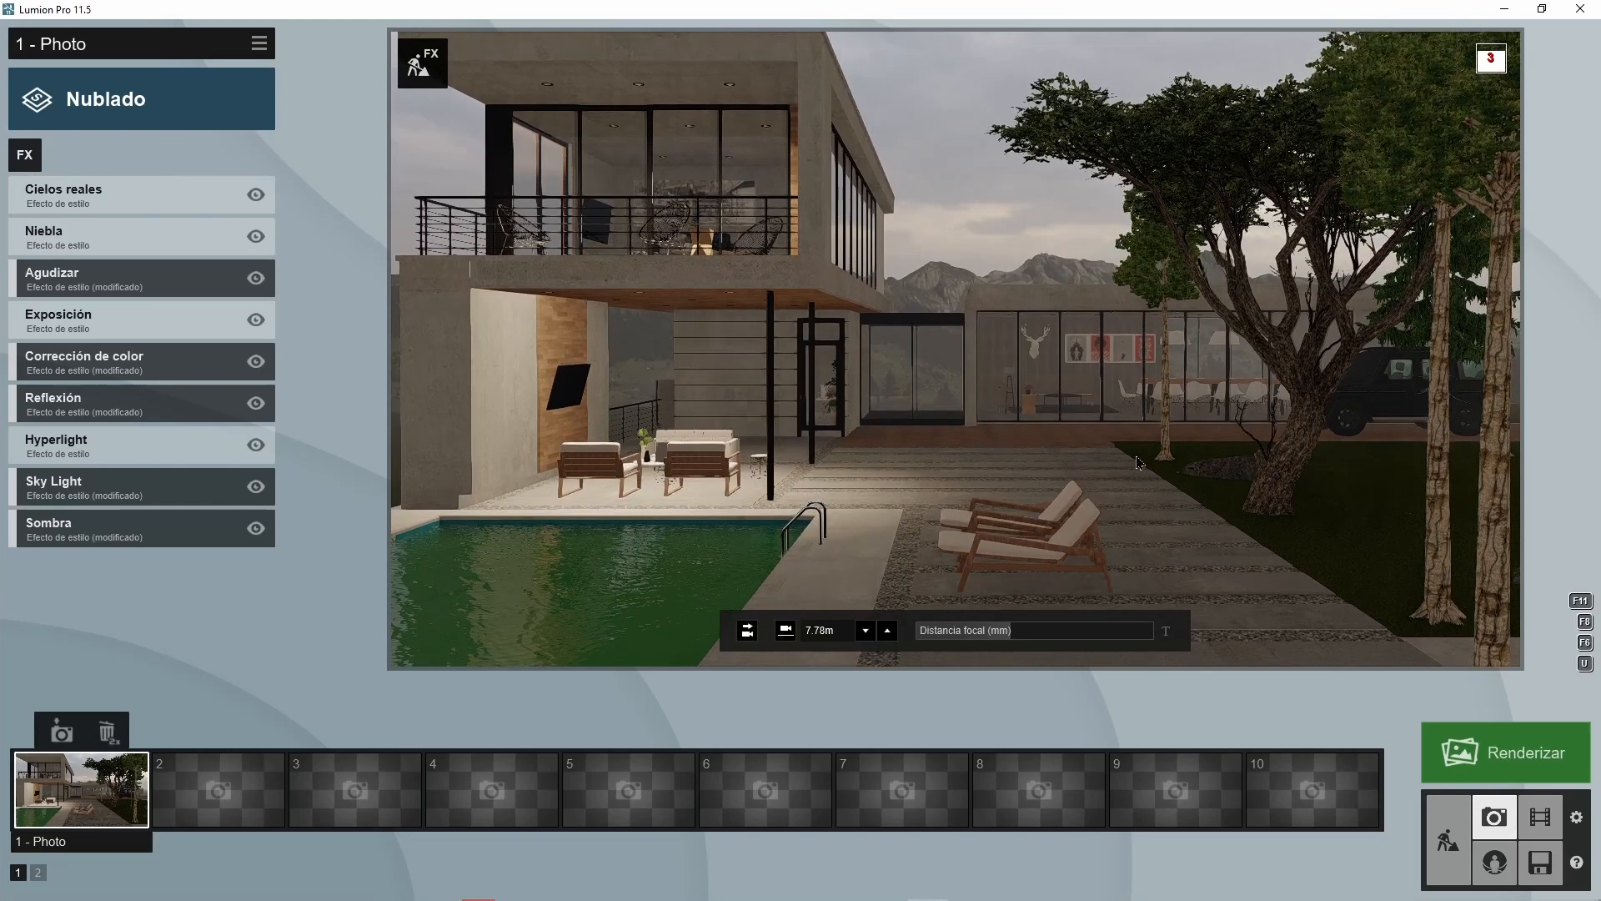
key("q")
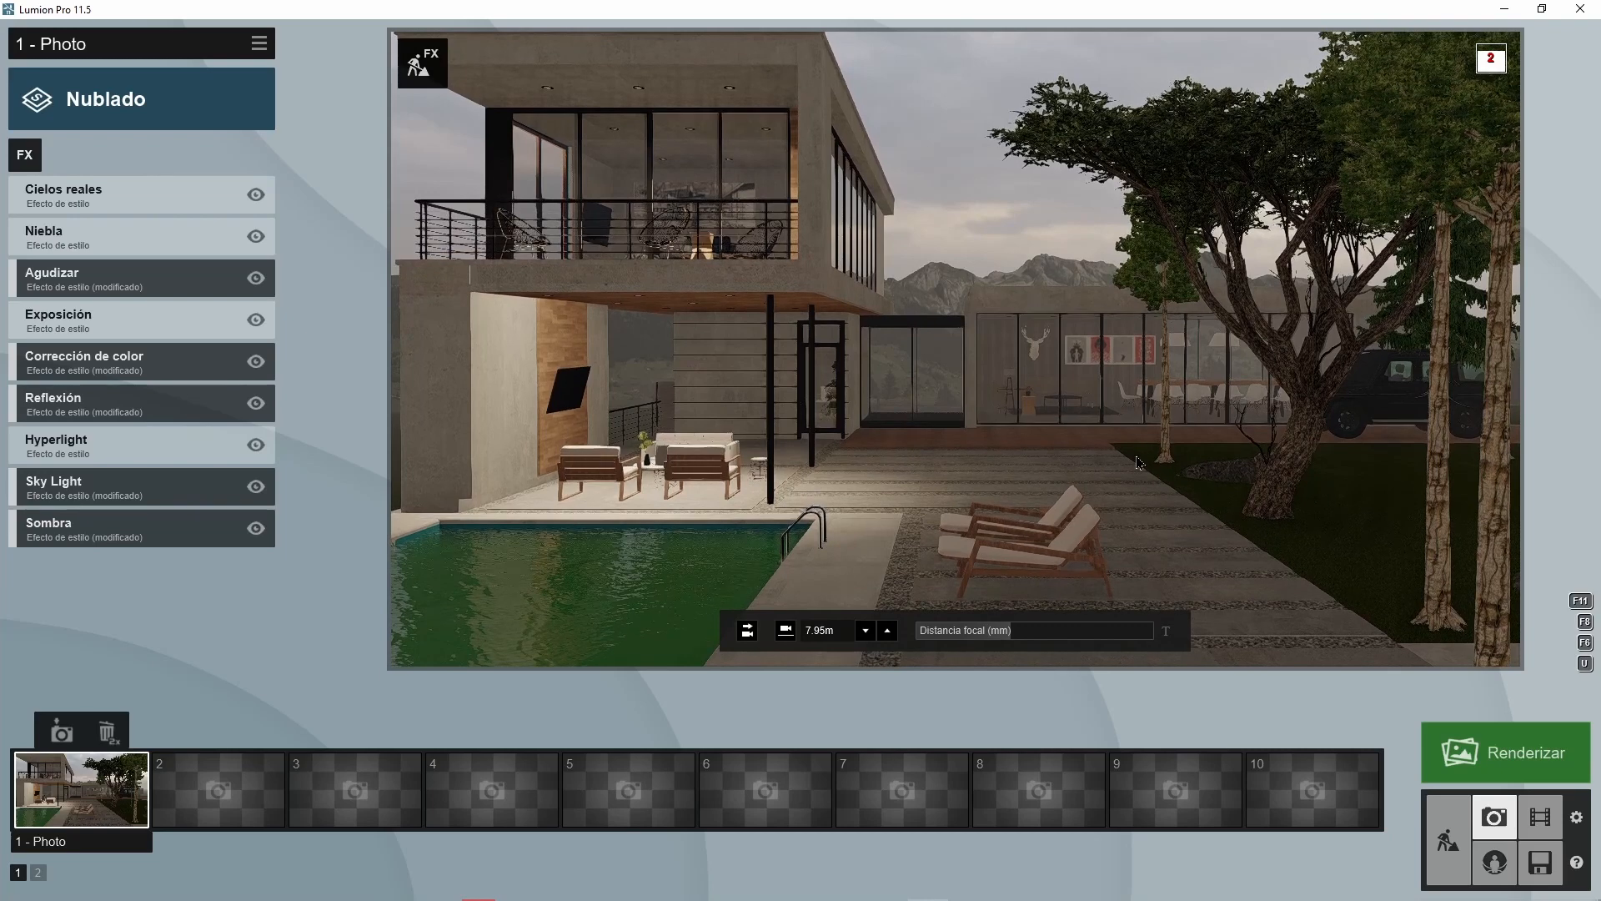
key("q")
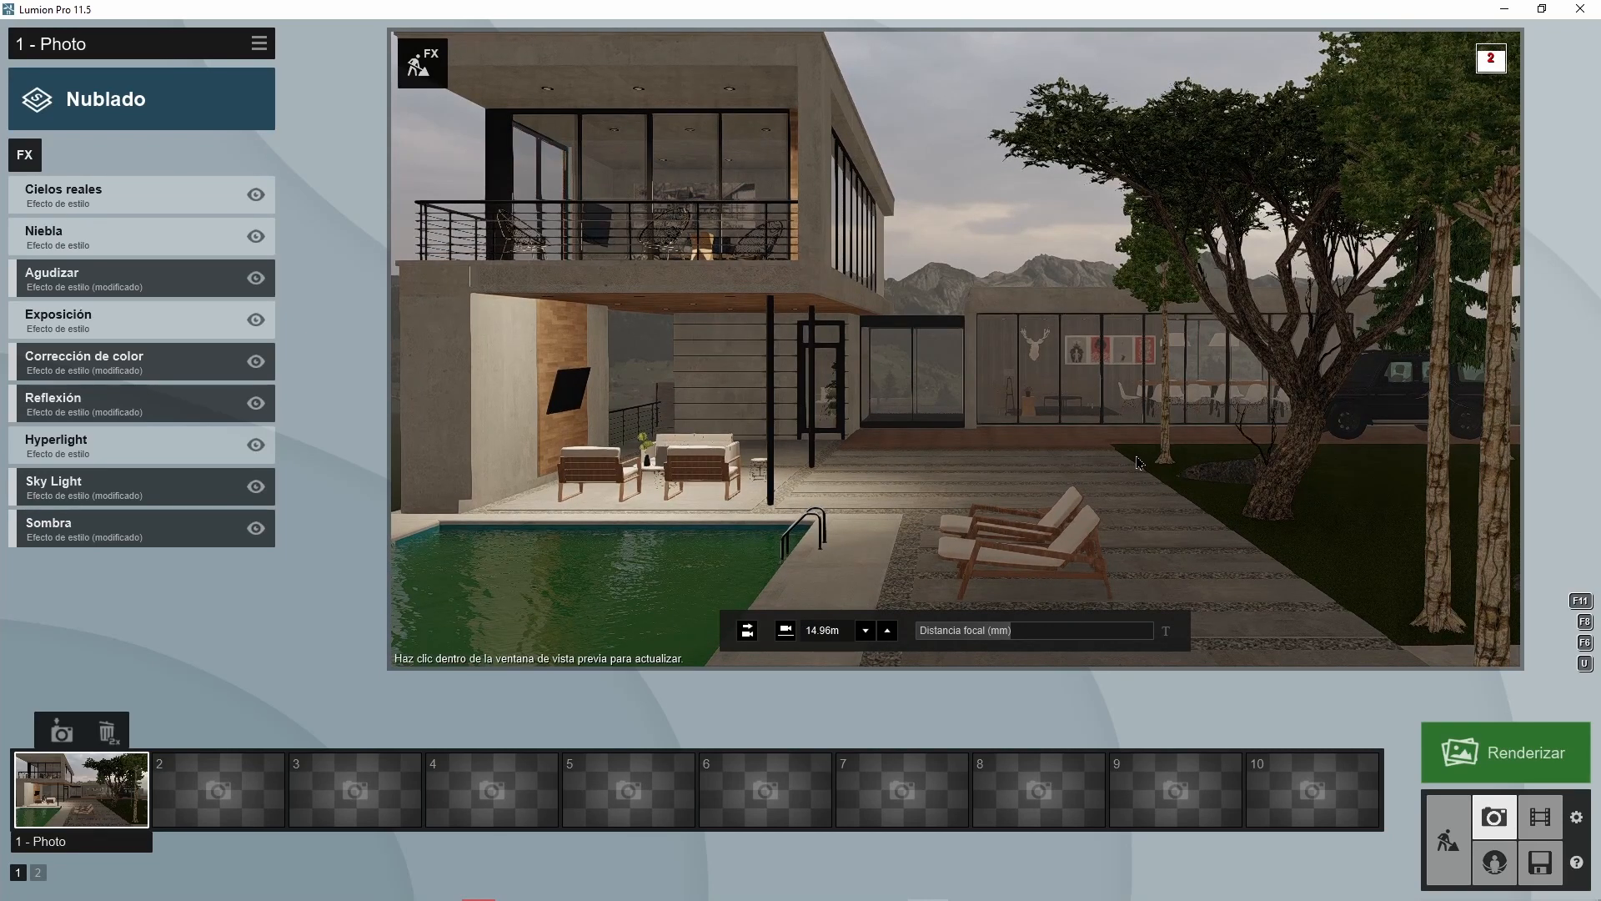
key("q")
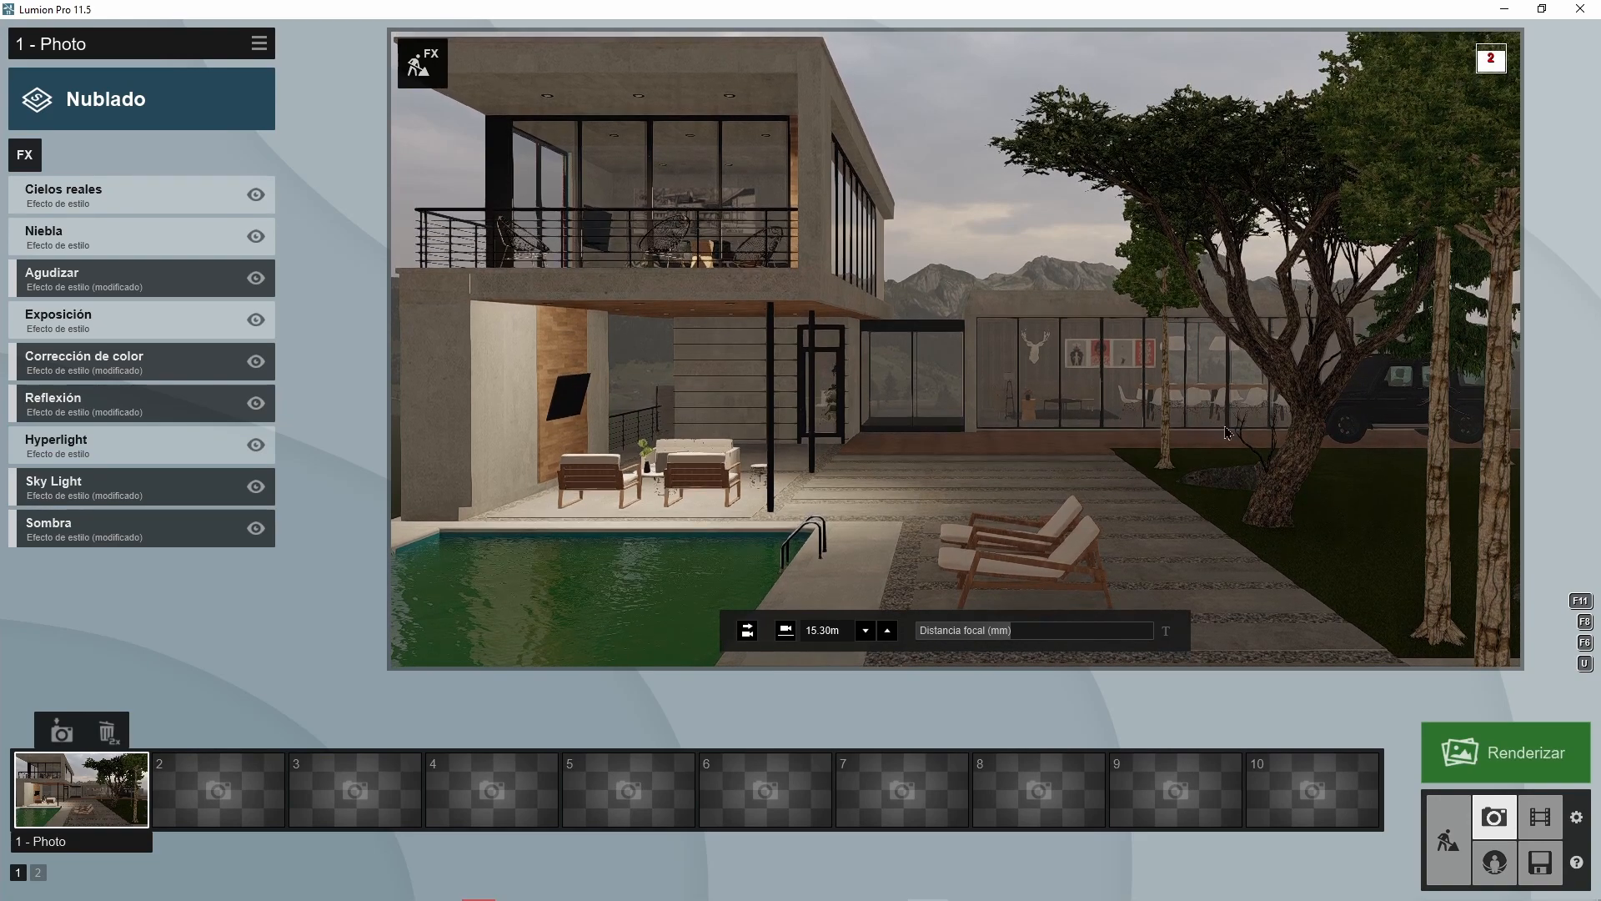
key("q")
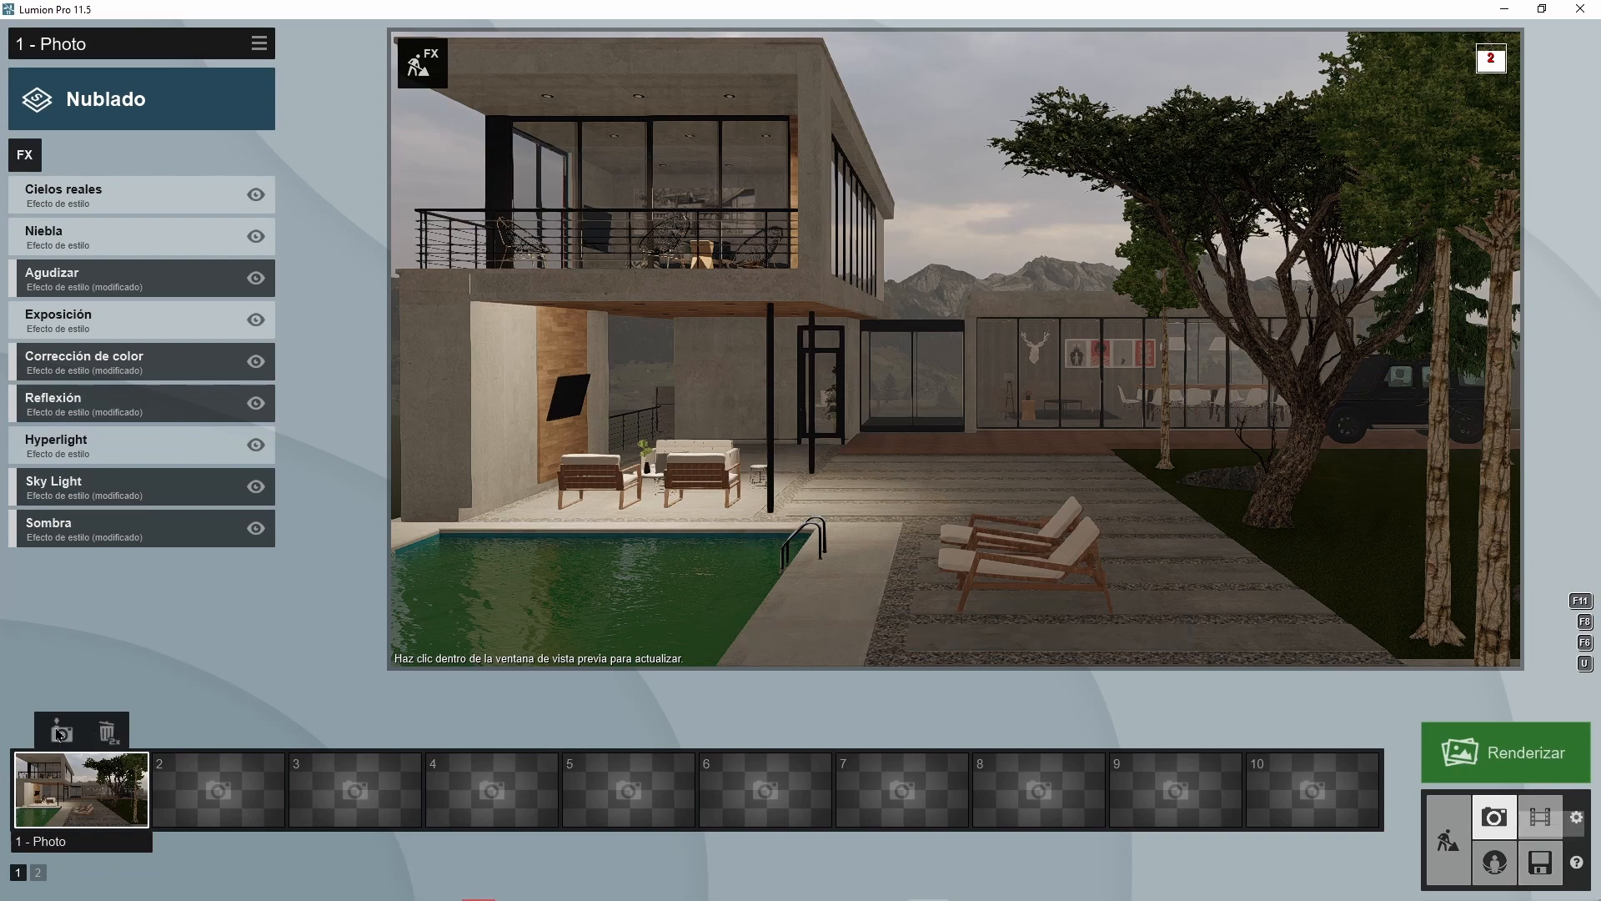
- Switch to Build mode and open the Water Pool material of the pool's surface in the material editor
left_click(1452, 838)
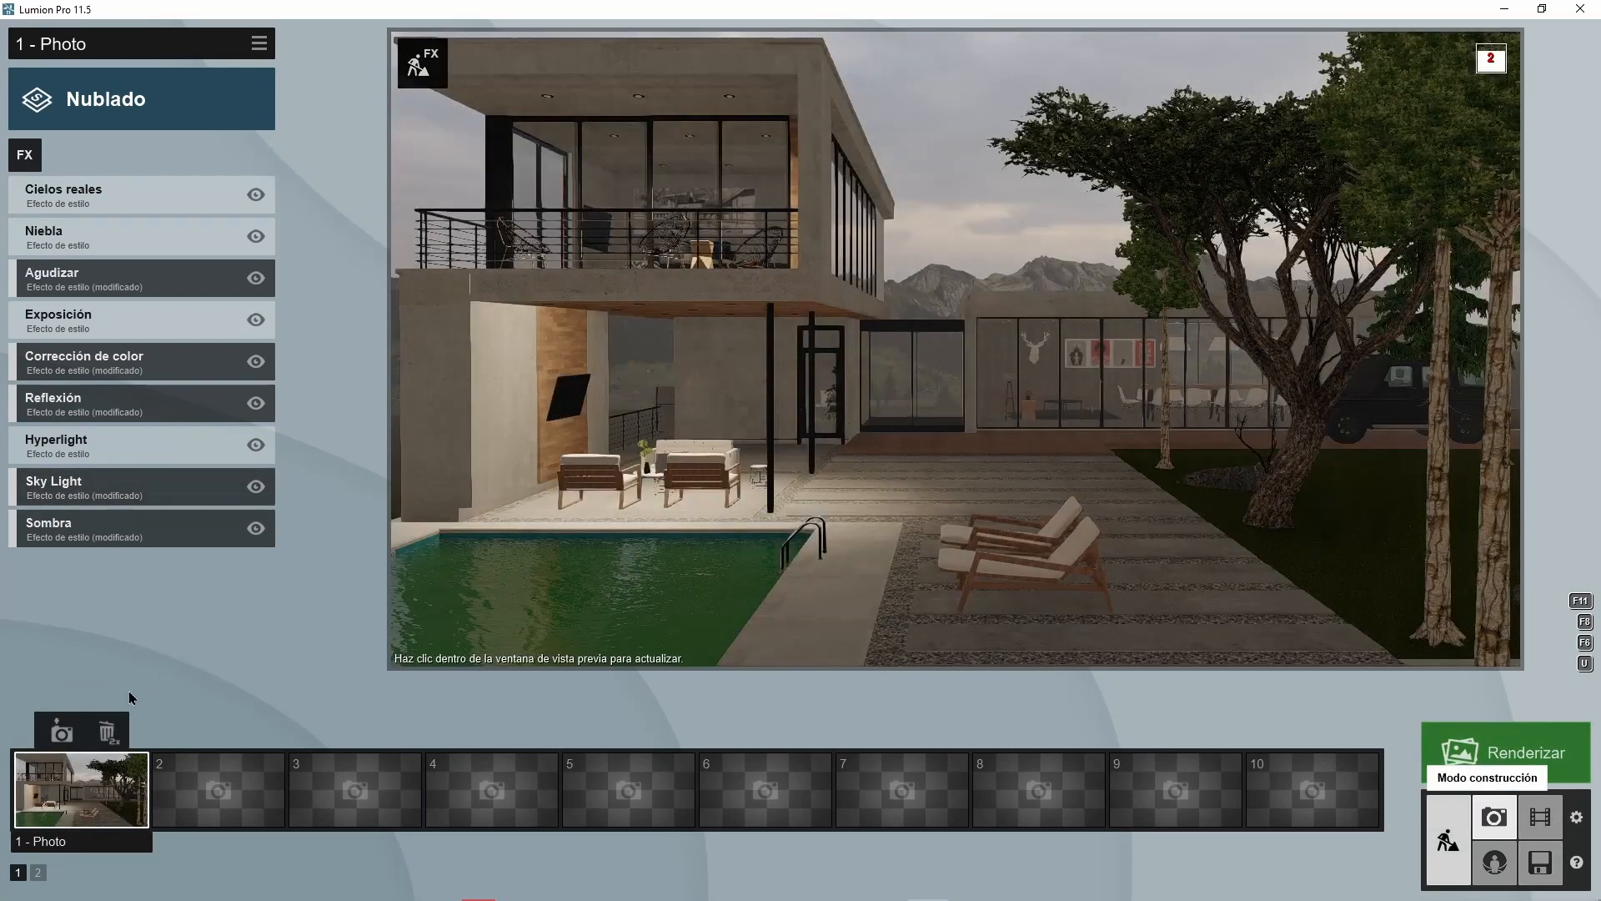
left_click(1451, 836)
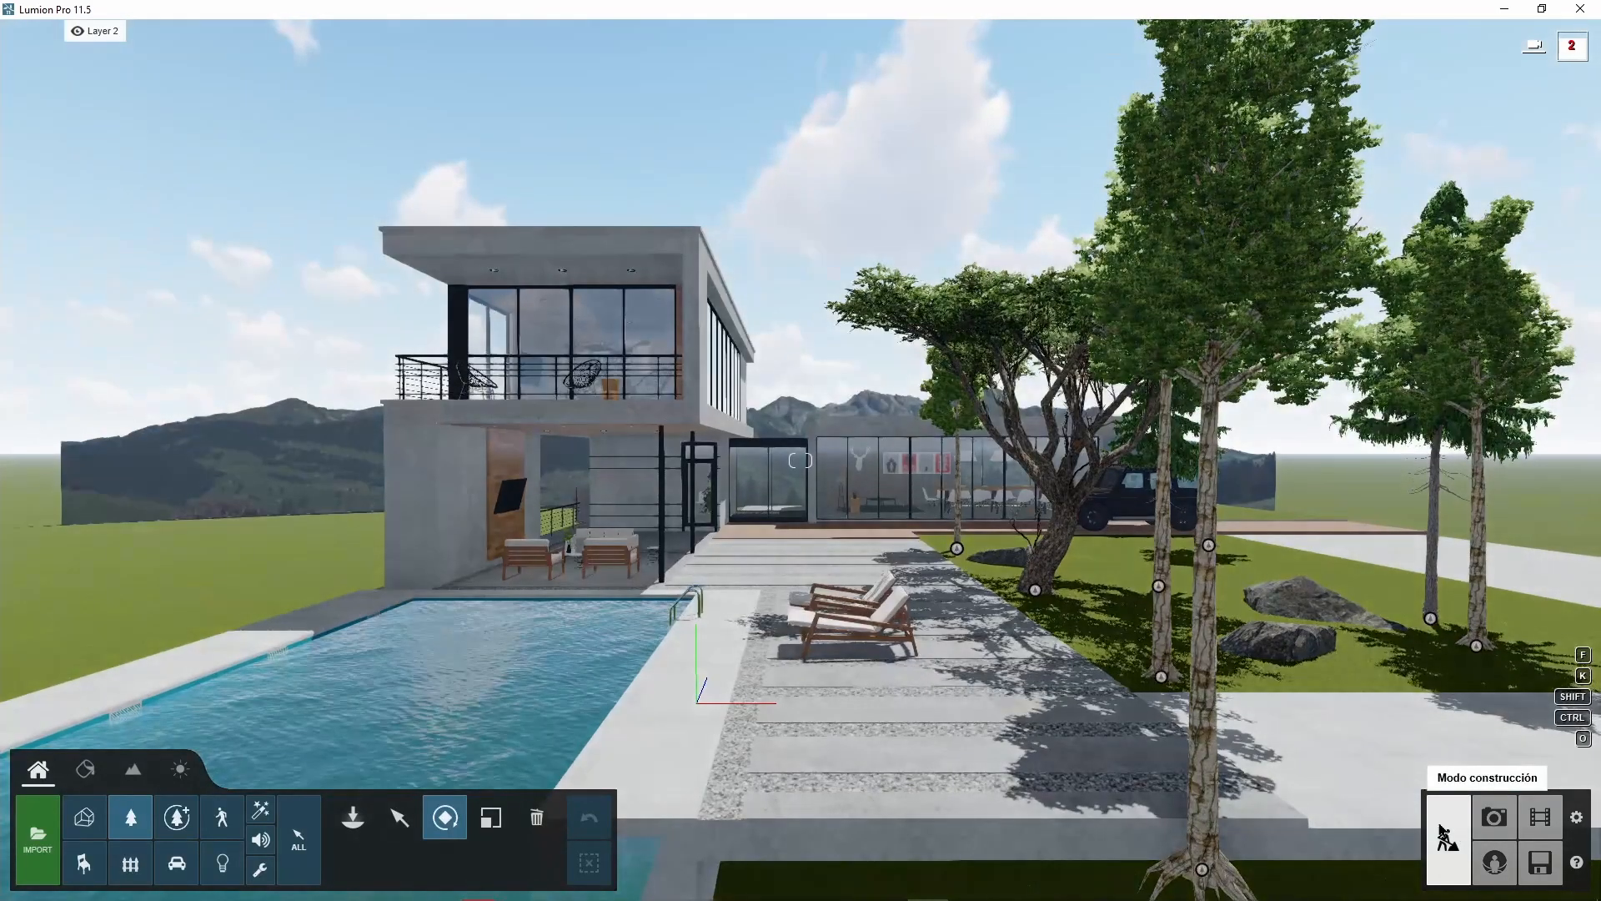
right_click_drag(867, 560, 812, 608)
key("a")
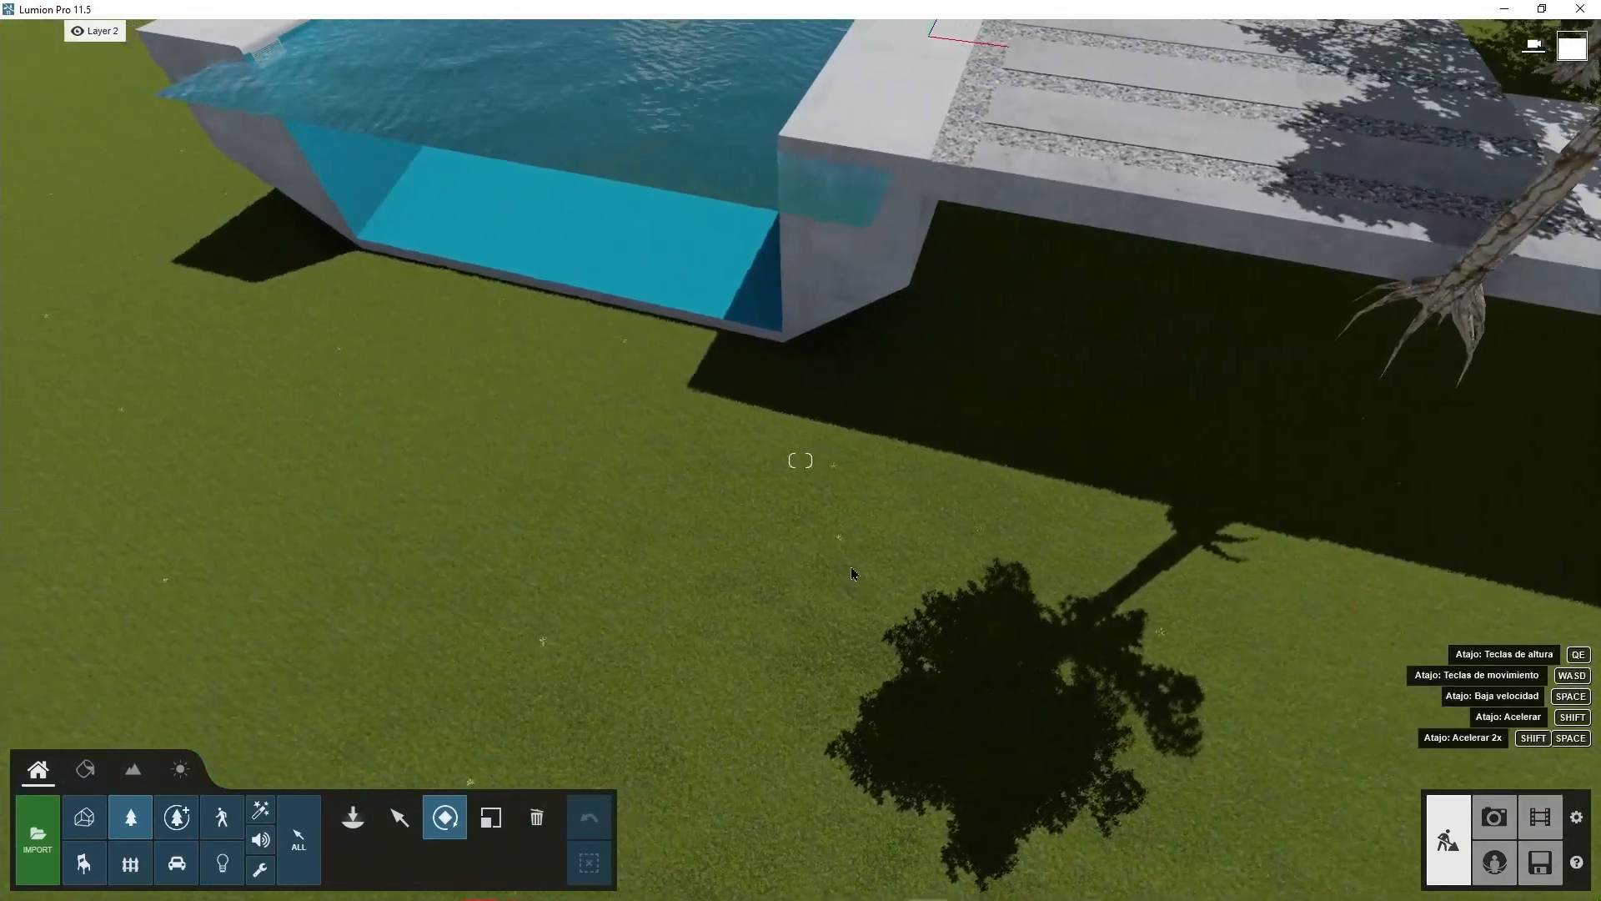
key("s")
key("e")
right_click_drag(857, 645, 771, 659)
key("e")
key("q")
key("q")
left_click(85, 769)
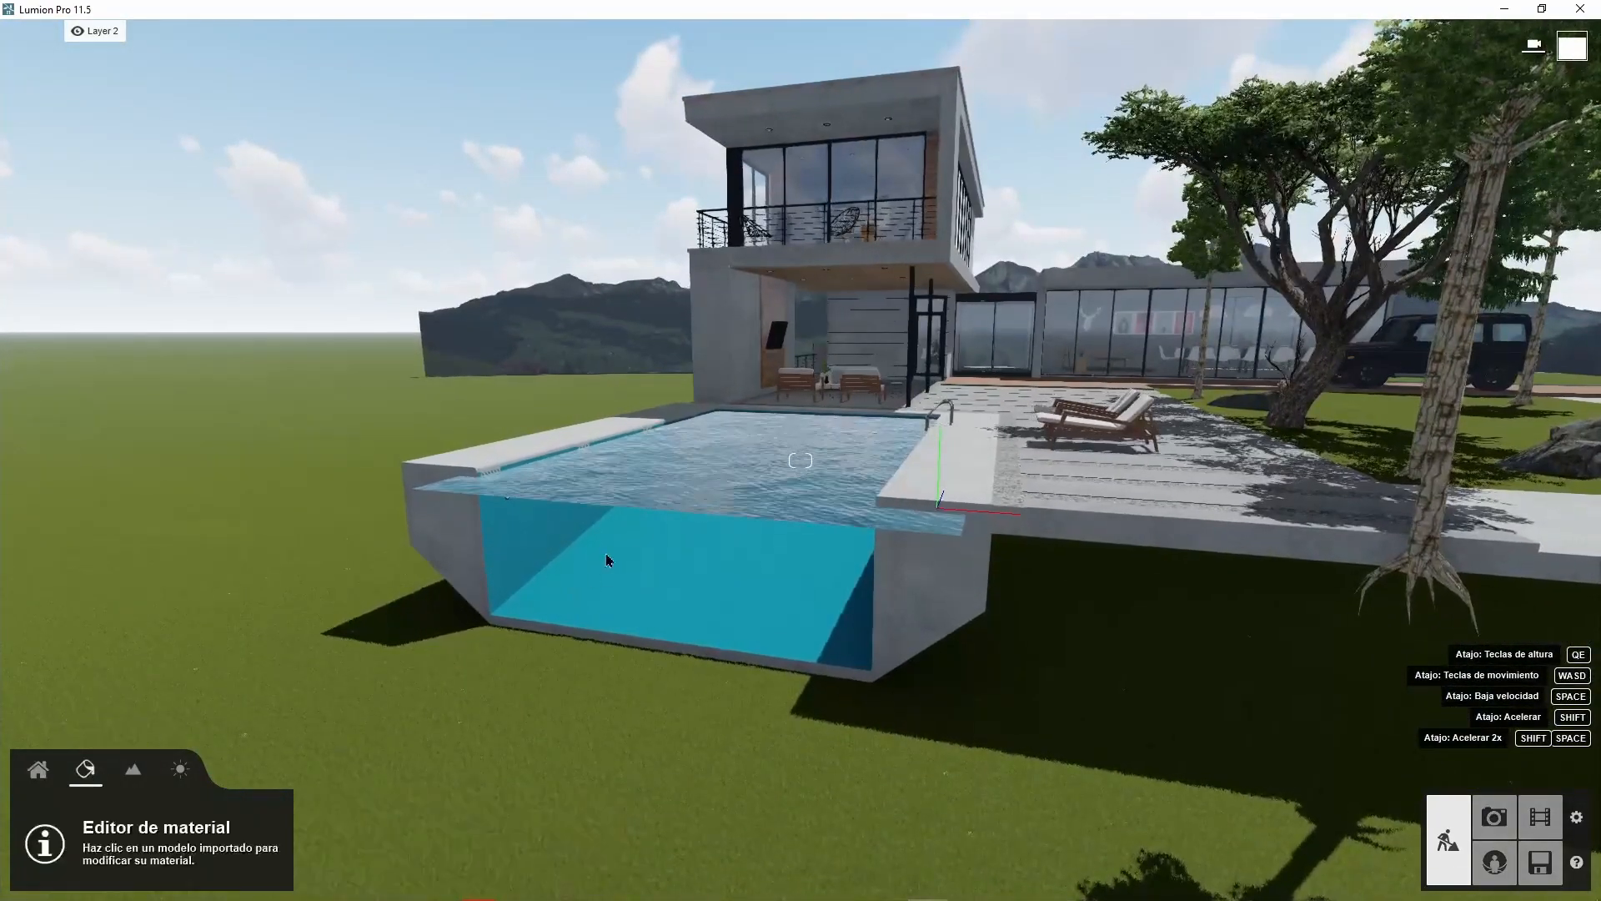
left_click(699, 484)
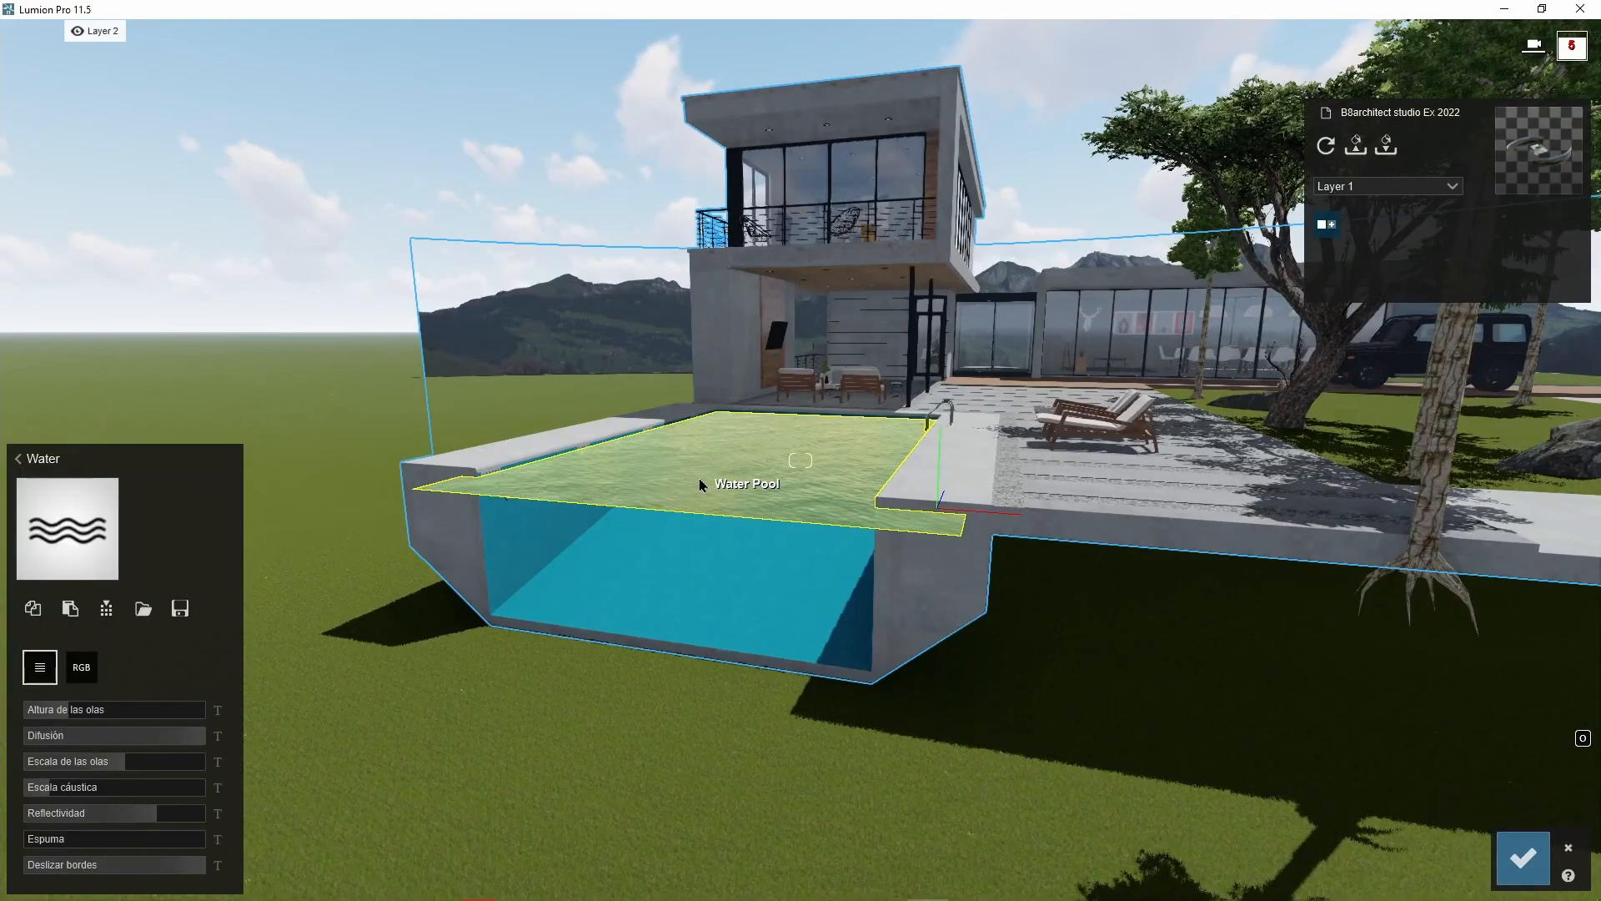
- Lower the pool water's wave height, set its wave scale to 2.8 and its foam to 0.0
mouse_move(55, 716)
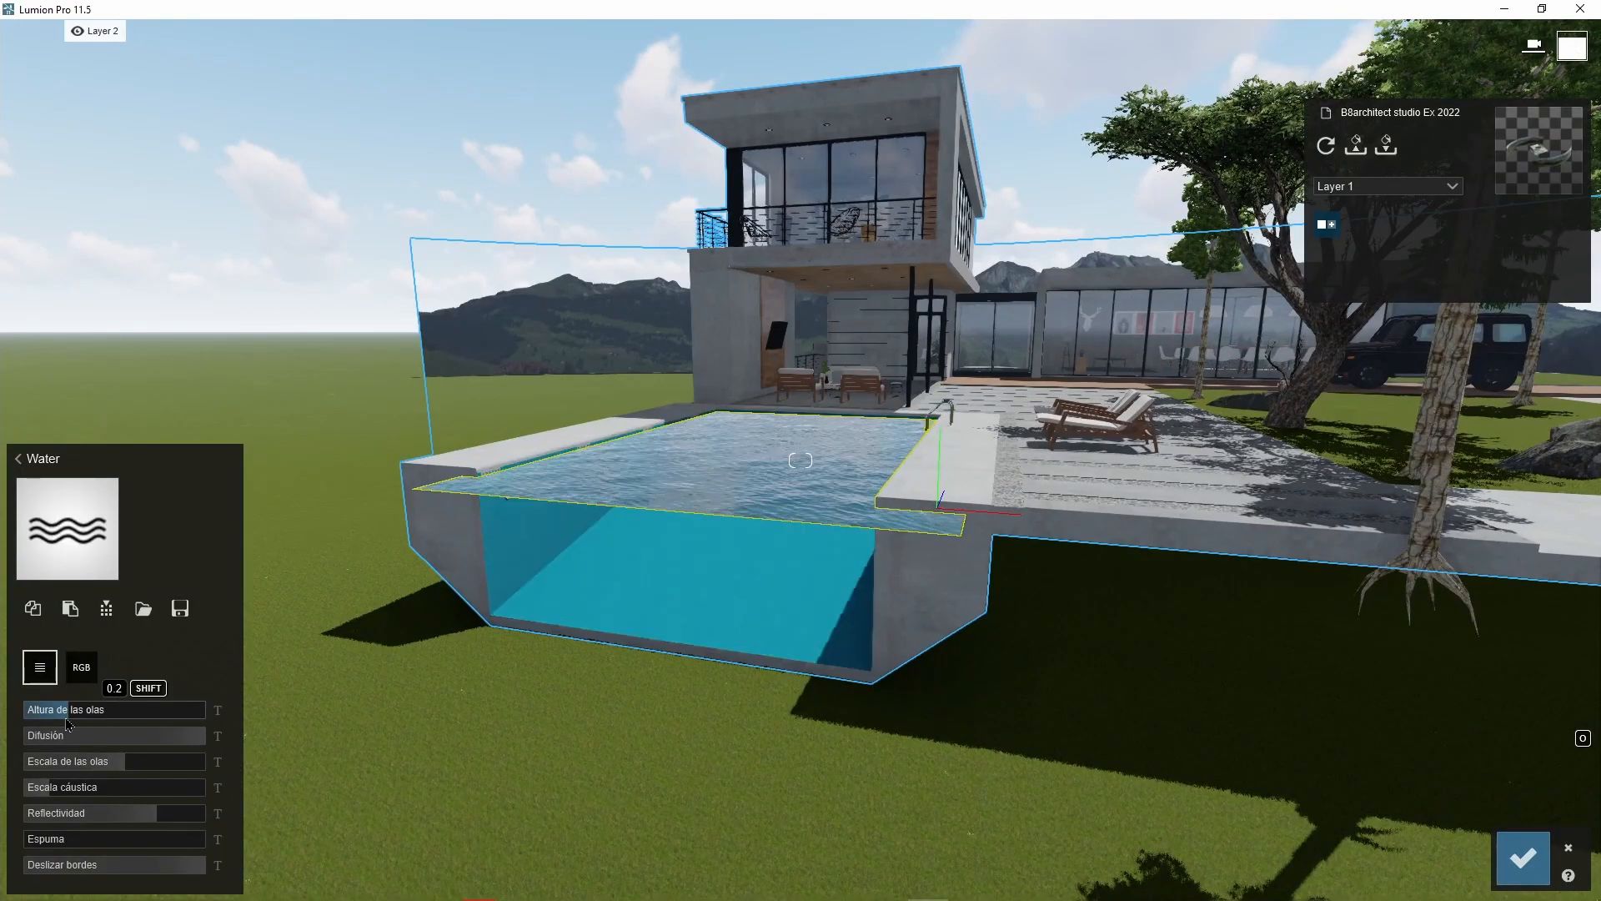
left_click_drag(54, 716, 45, 715)
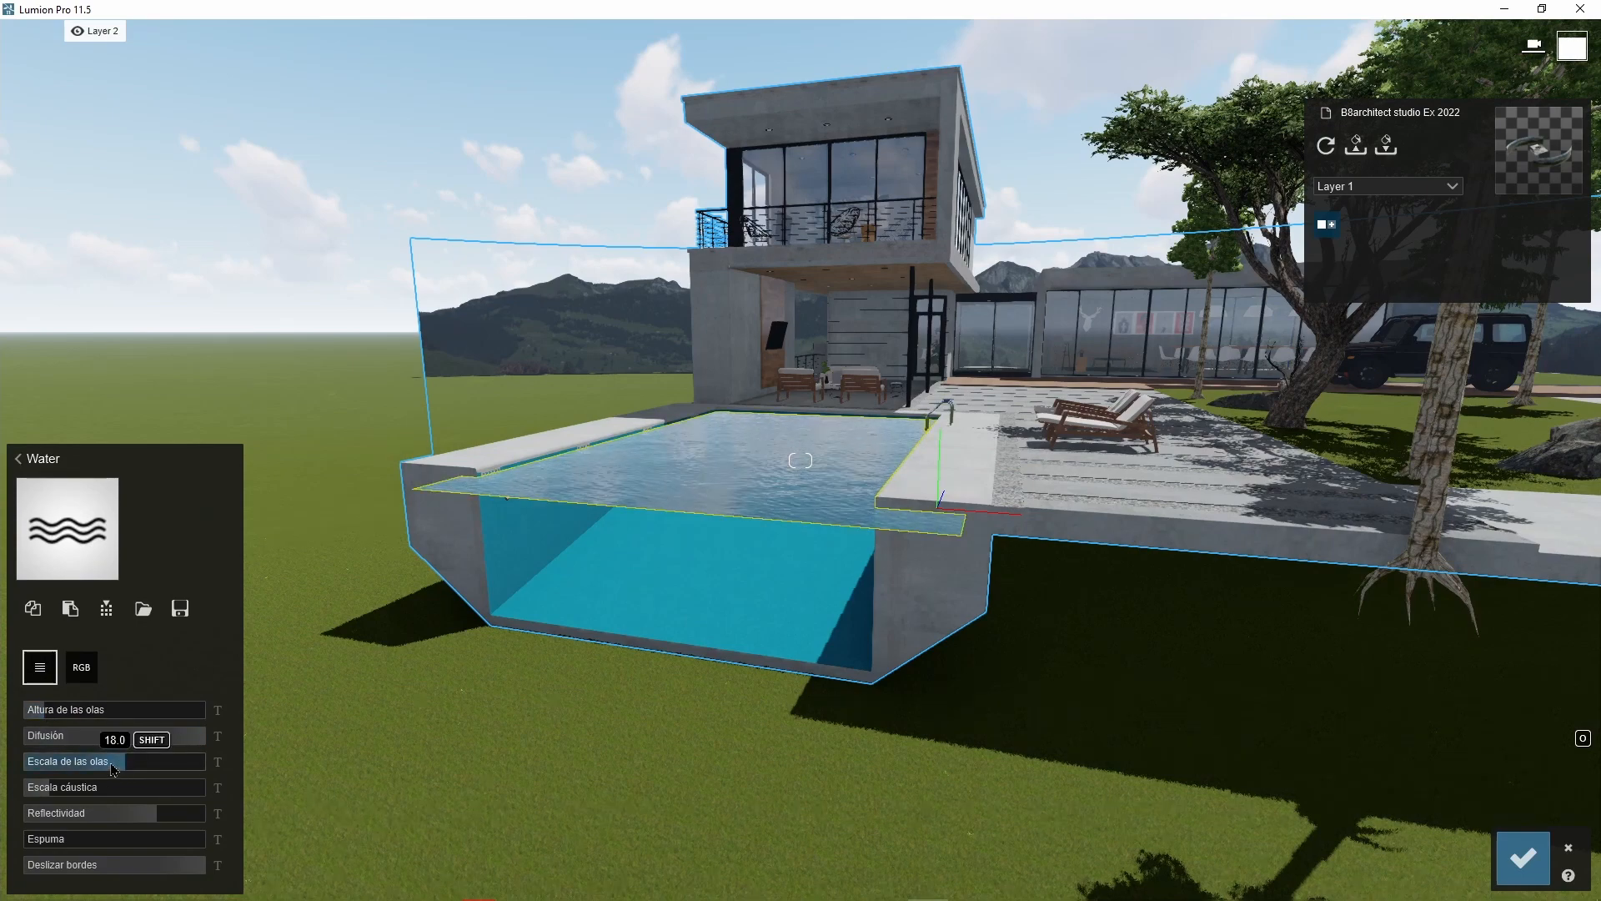
left_click_drag(125, 763, 74, 759)
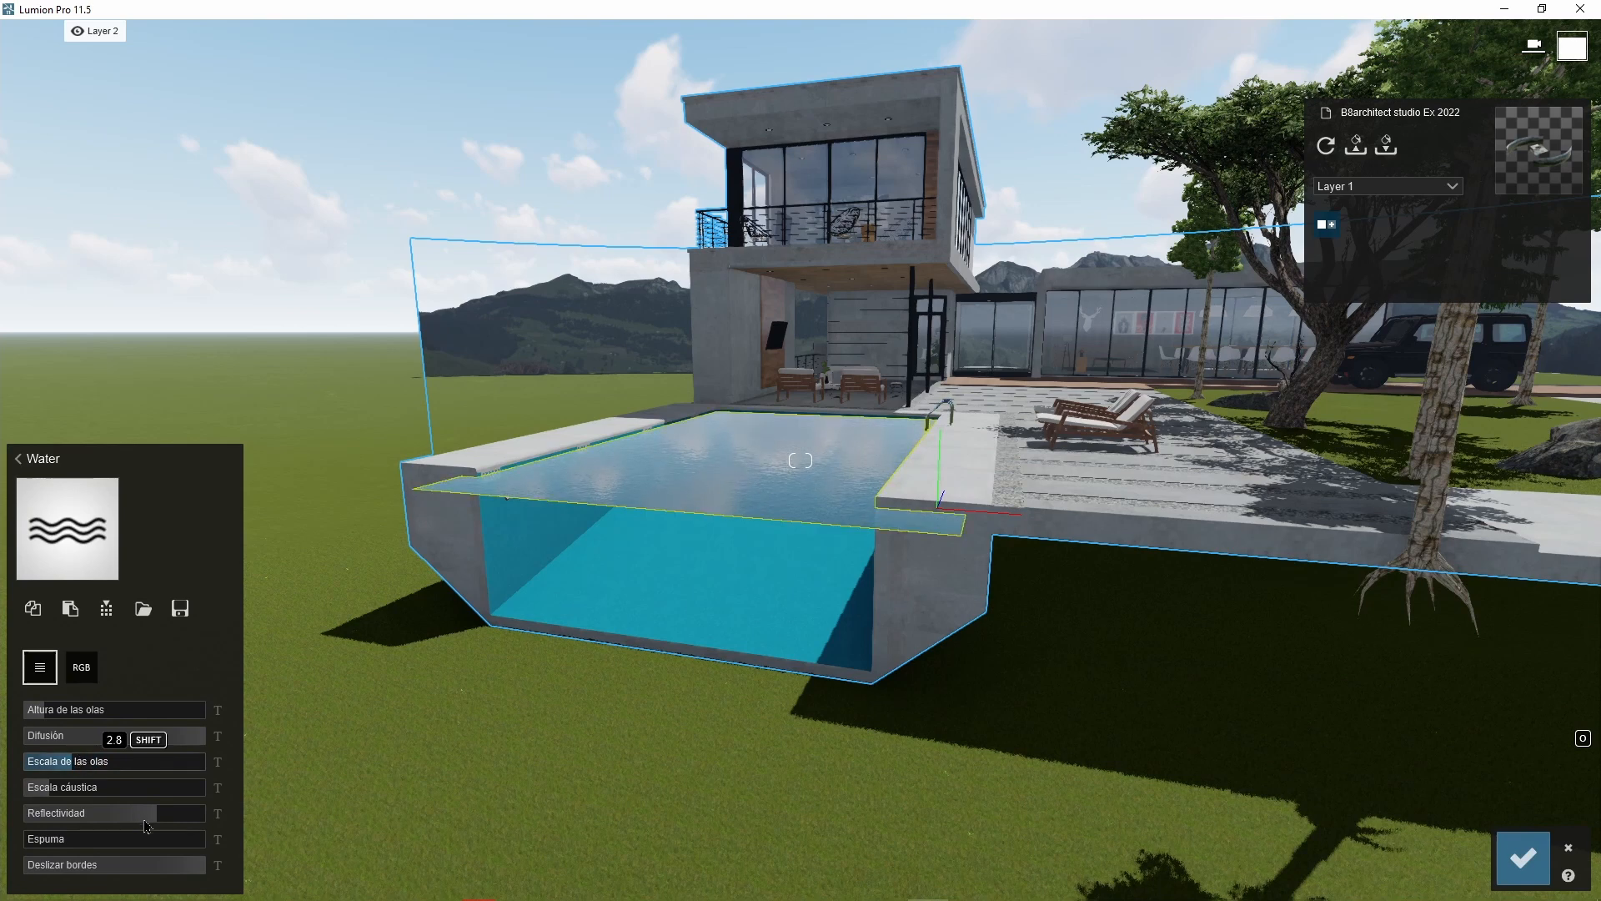
left_click_drag(98, 836, 31, 848)
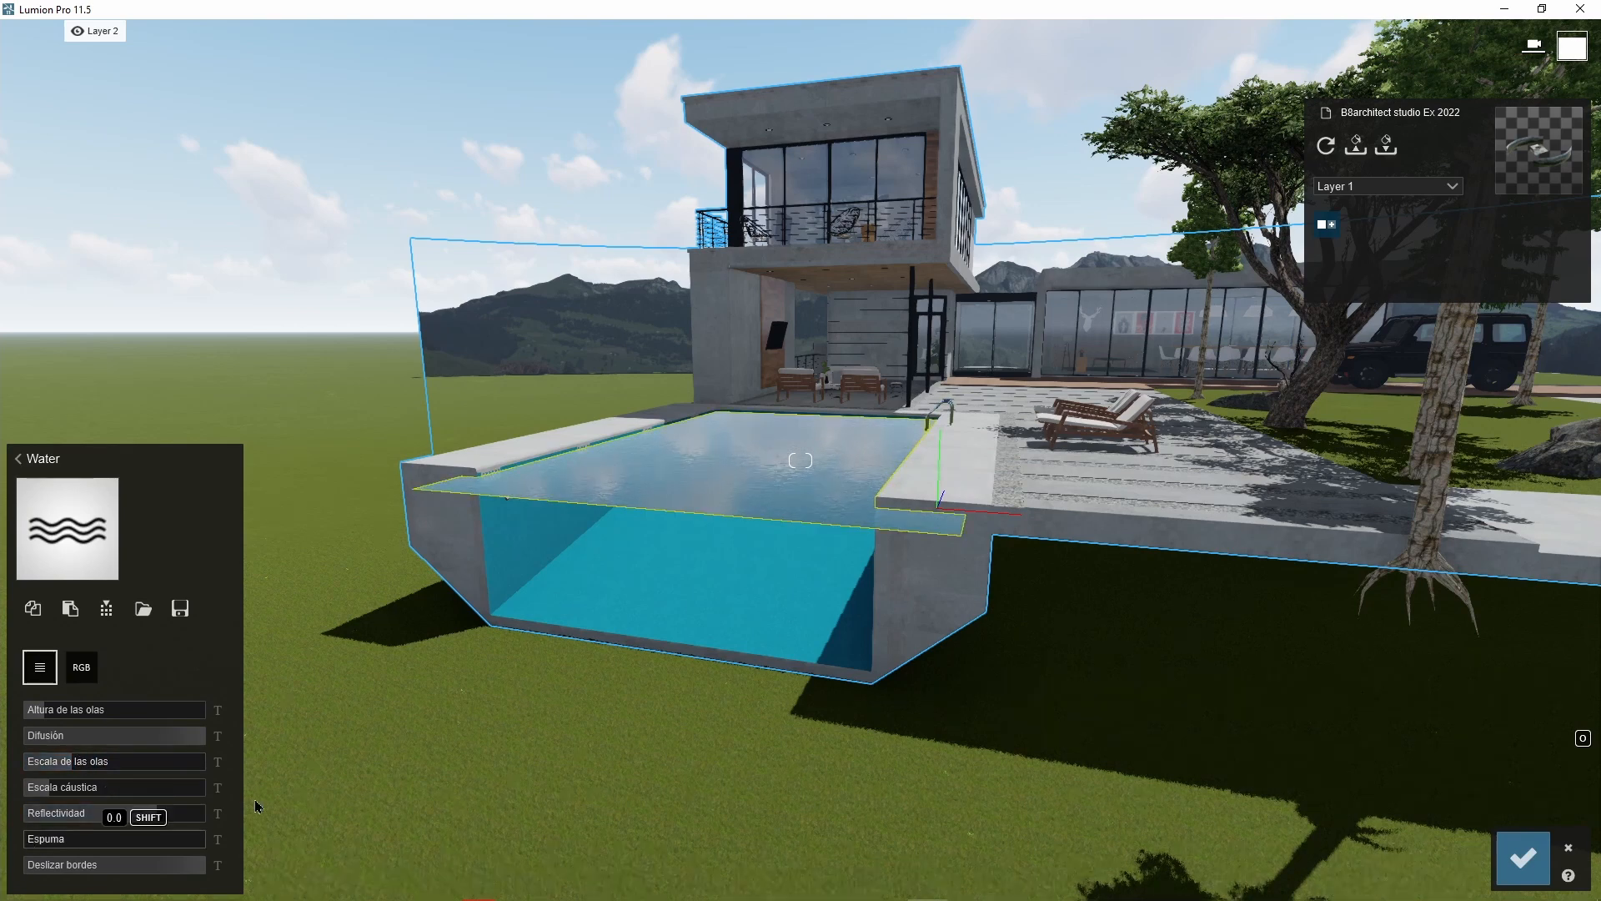
- Shift the hue of the pool water's colour to cyan and check it from above the terrace
scroll(611, 439, "up", 5)
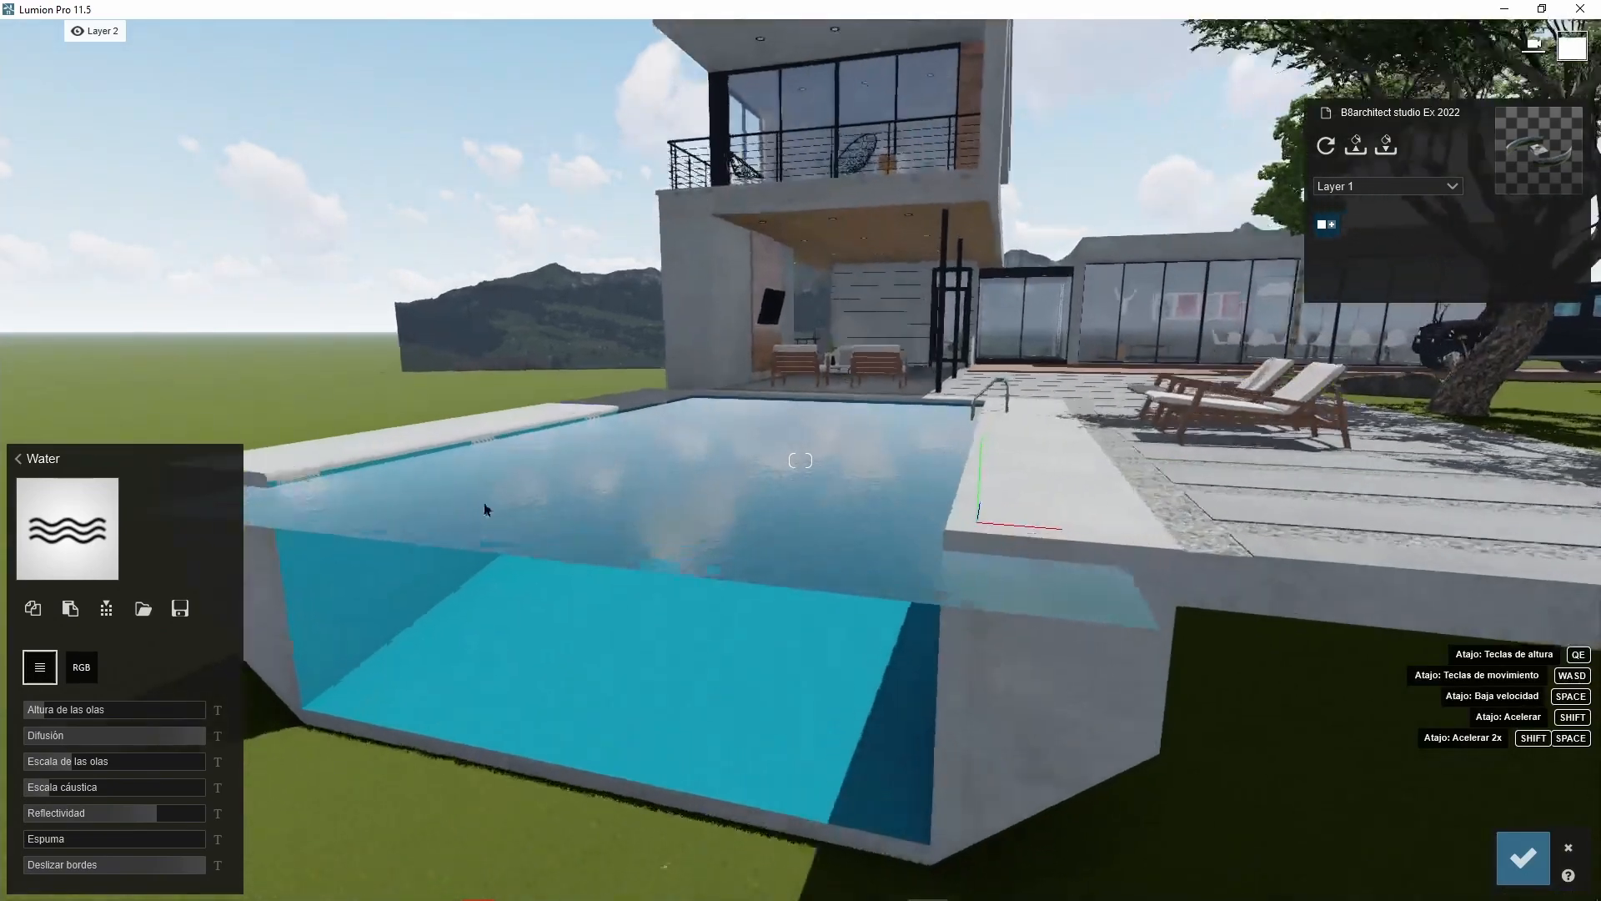
left_click(81, 668)
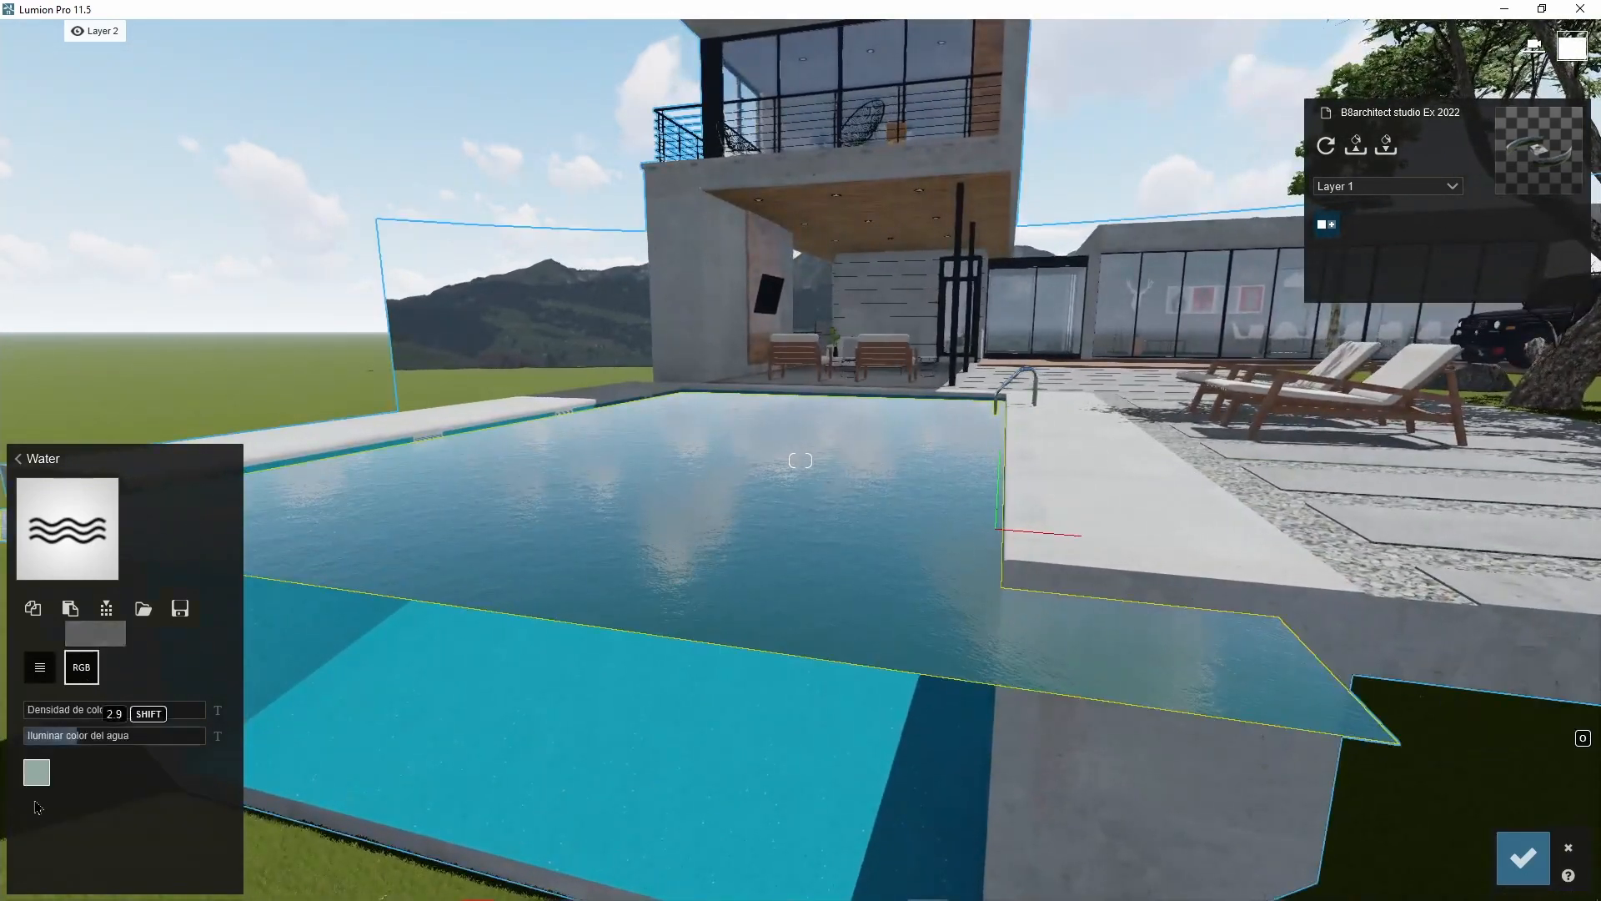
left_click(36, 772)
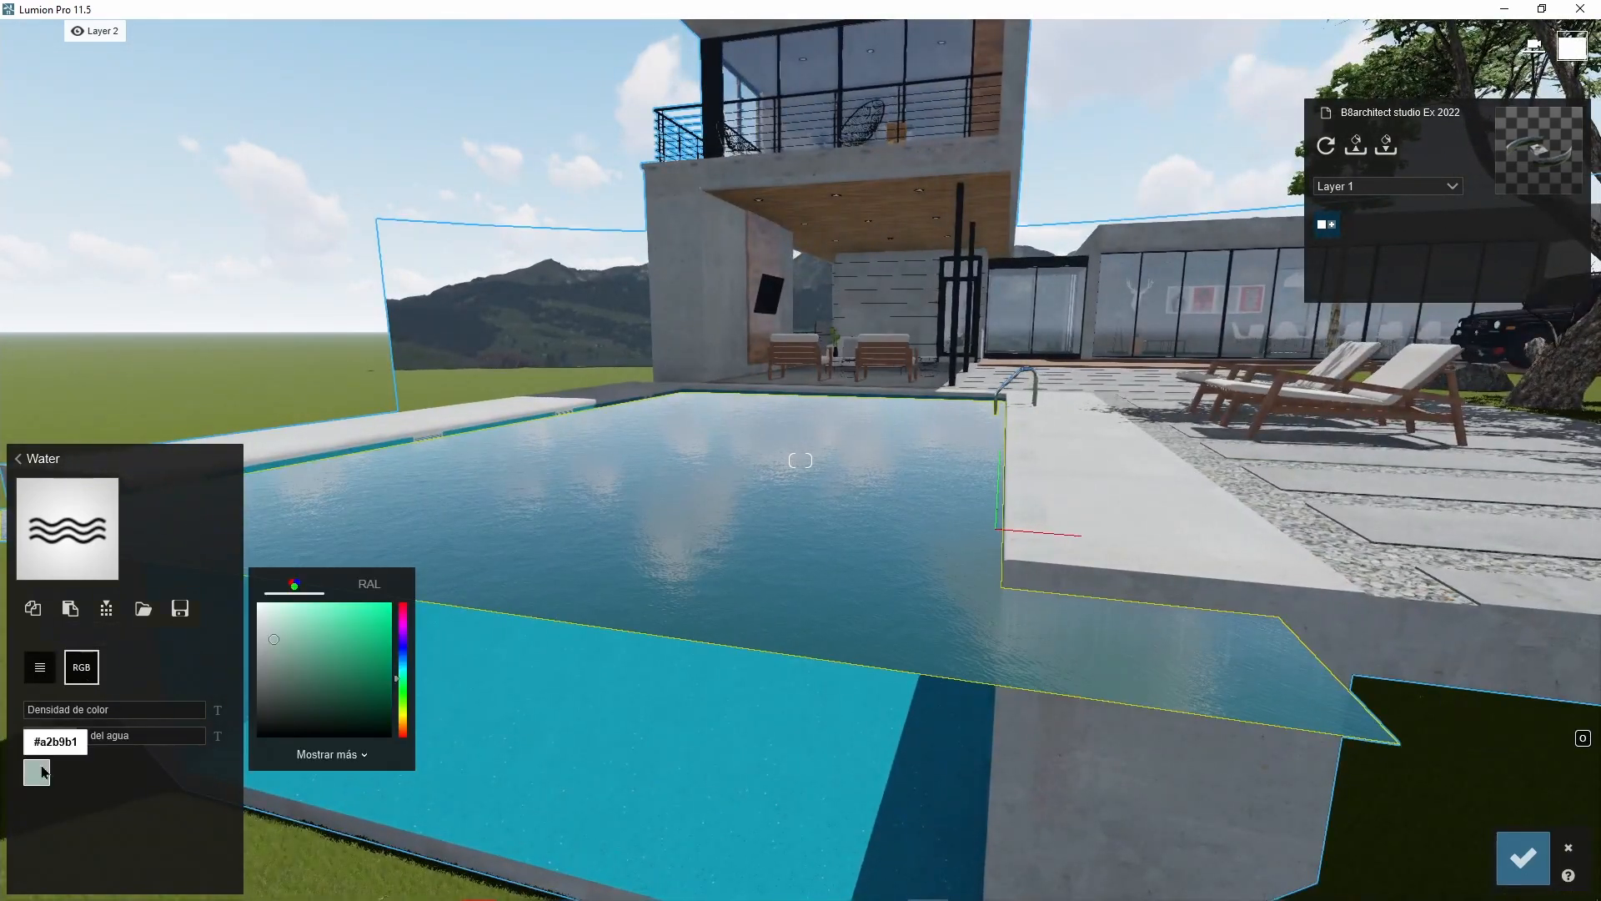
left_click(400, 665)
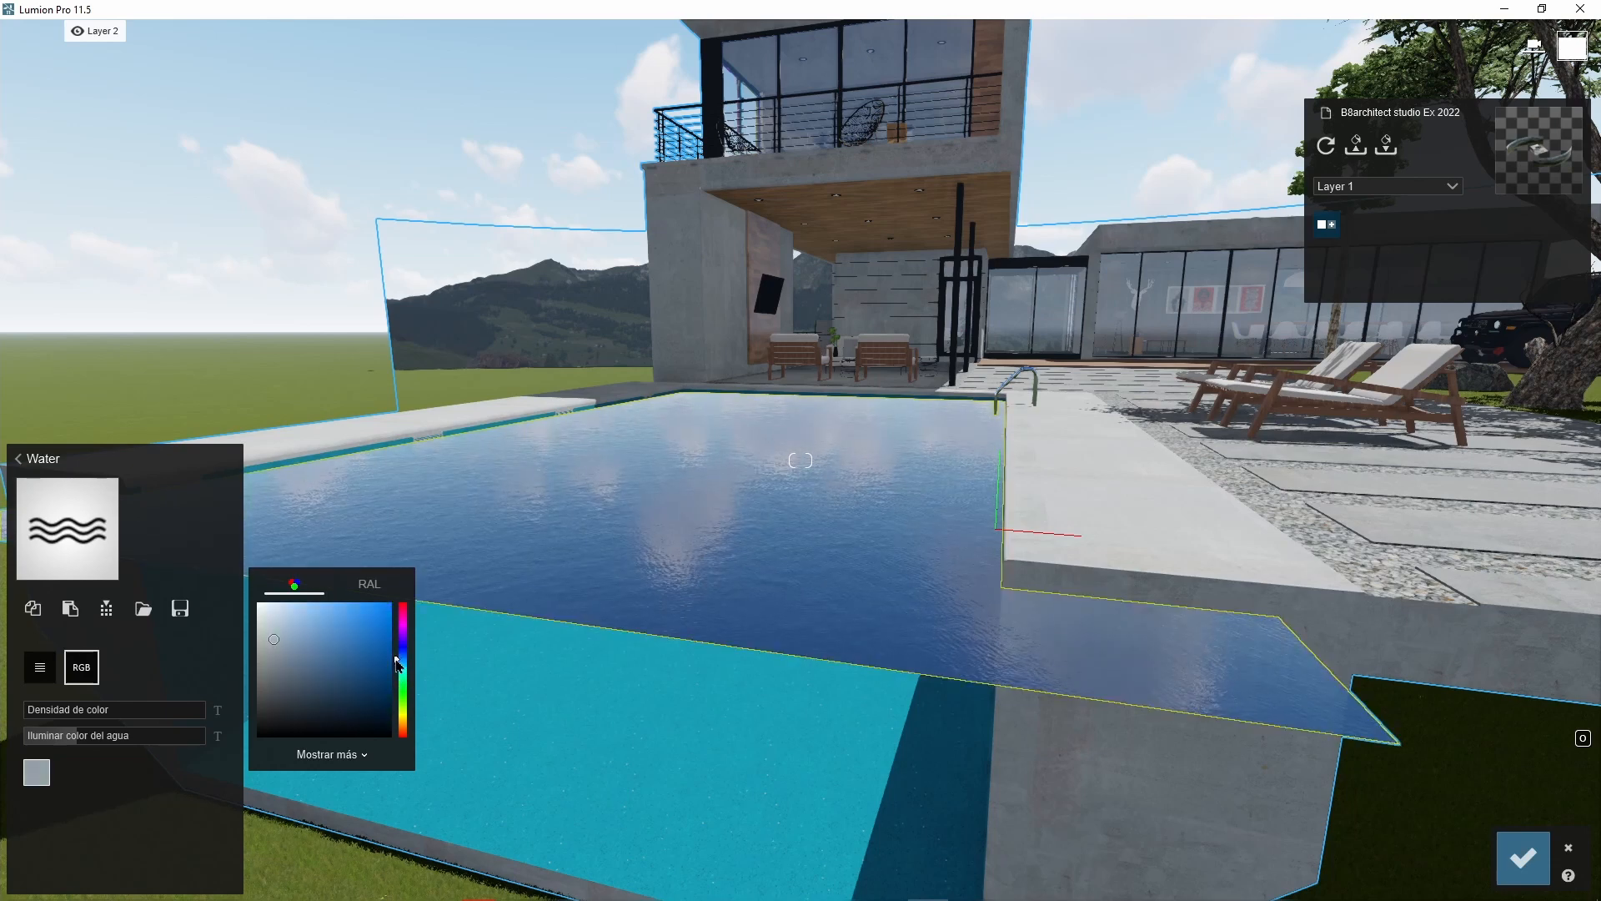
left_click(399, 669)
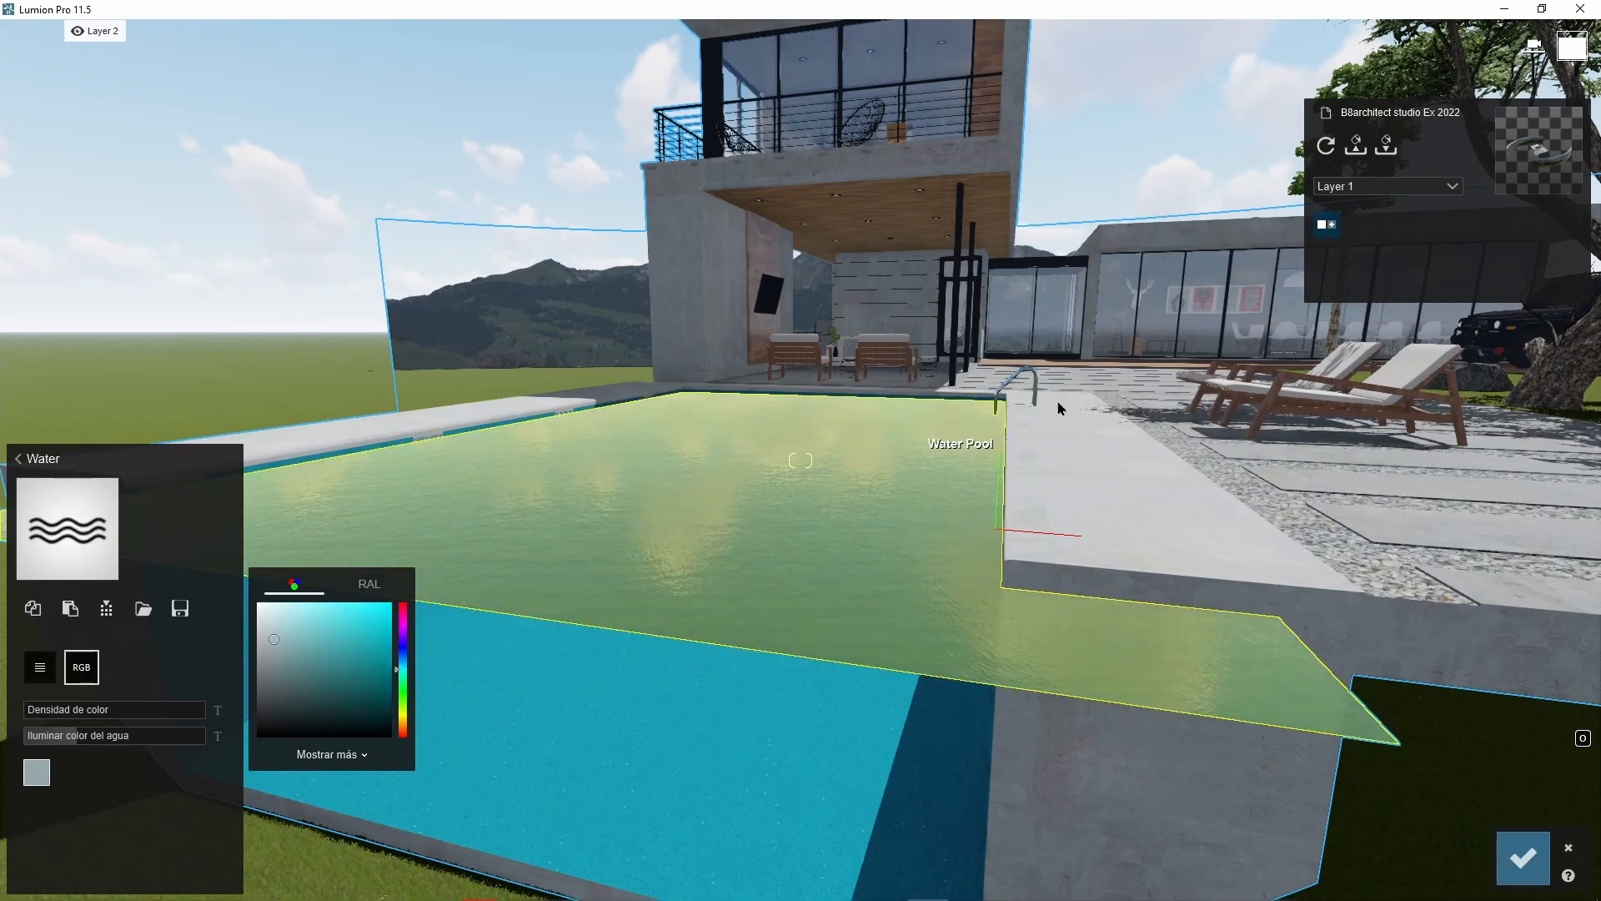
right_click_drag(1058, 408, 1155, 459)
key("d")
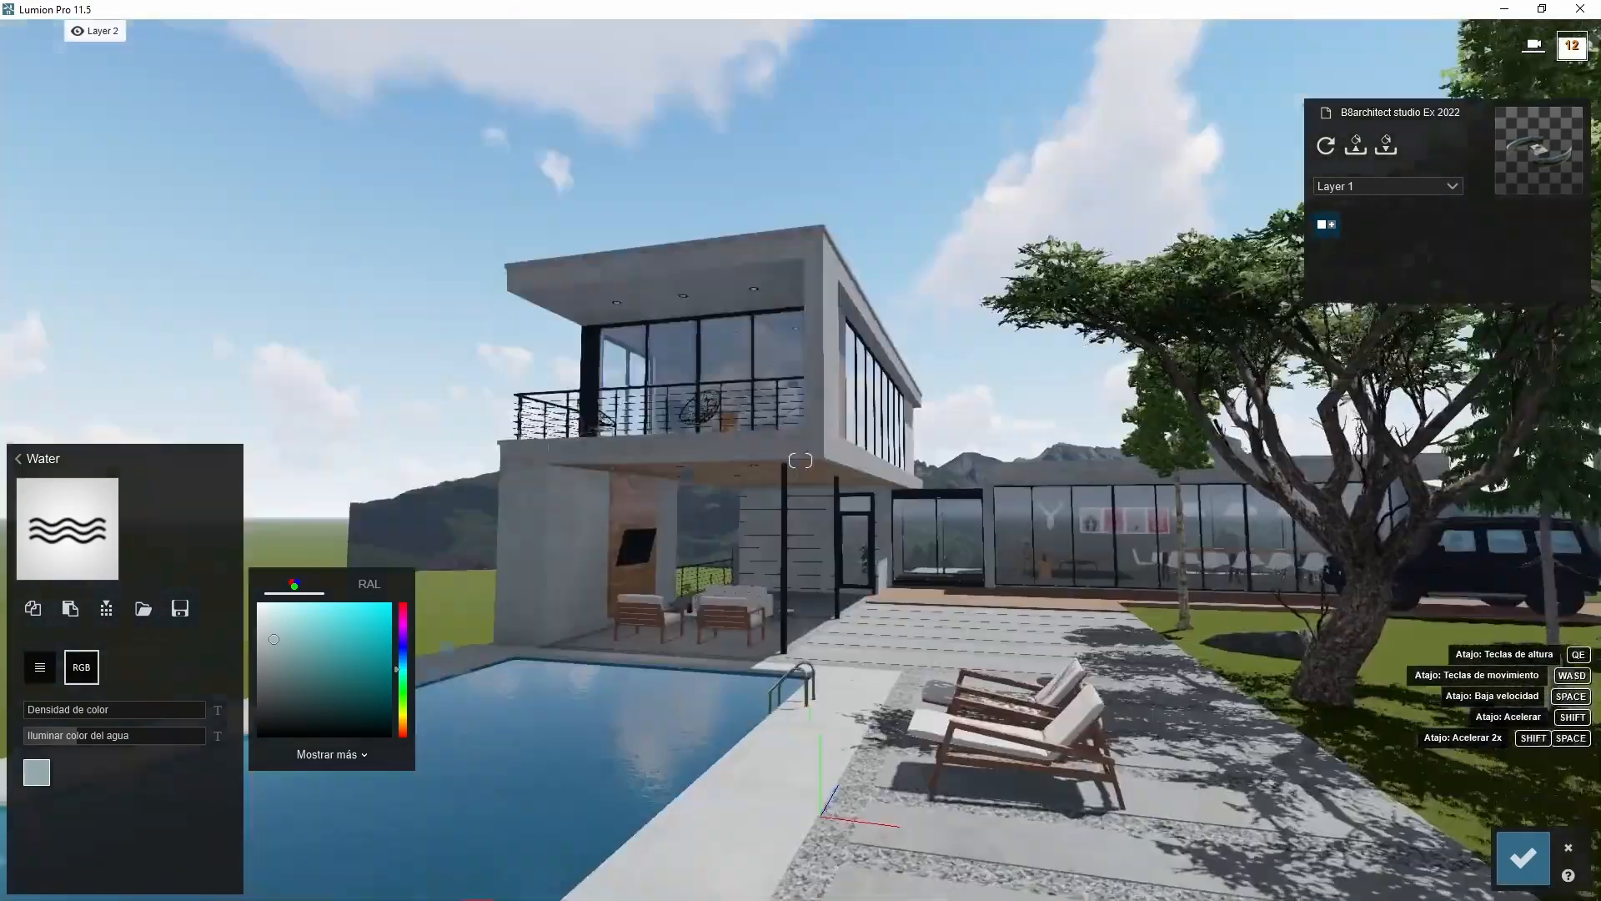
right_click_drag(822, 658, 897, 671)
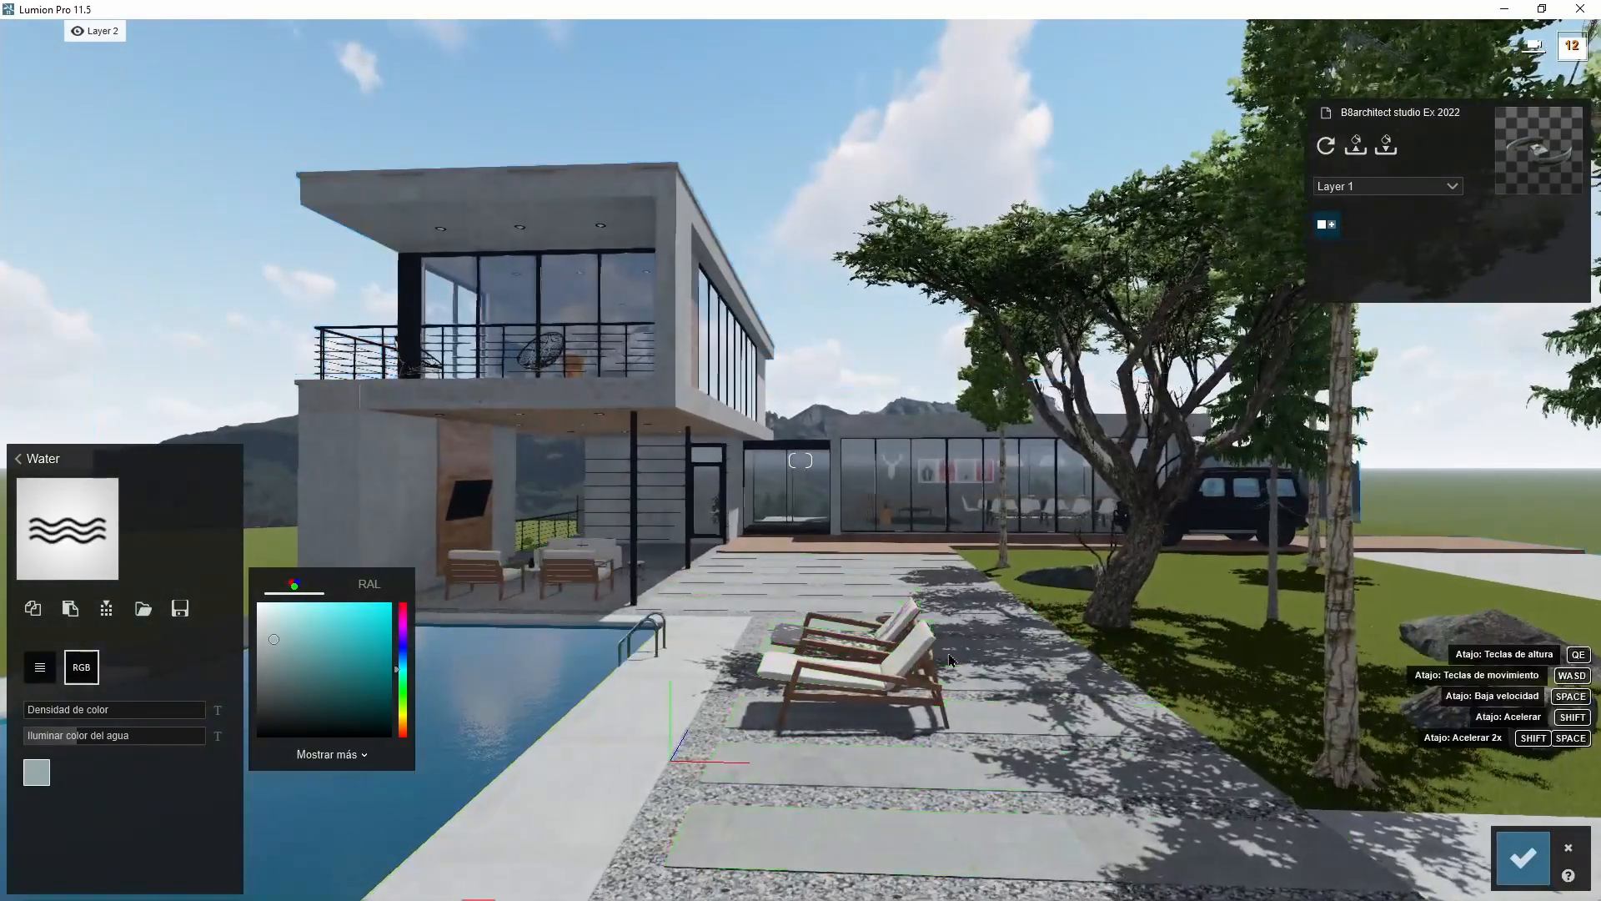
key("q")
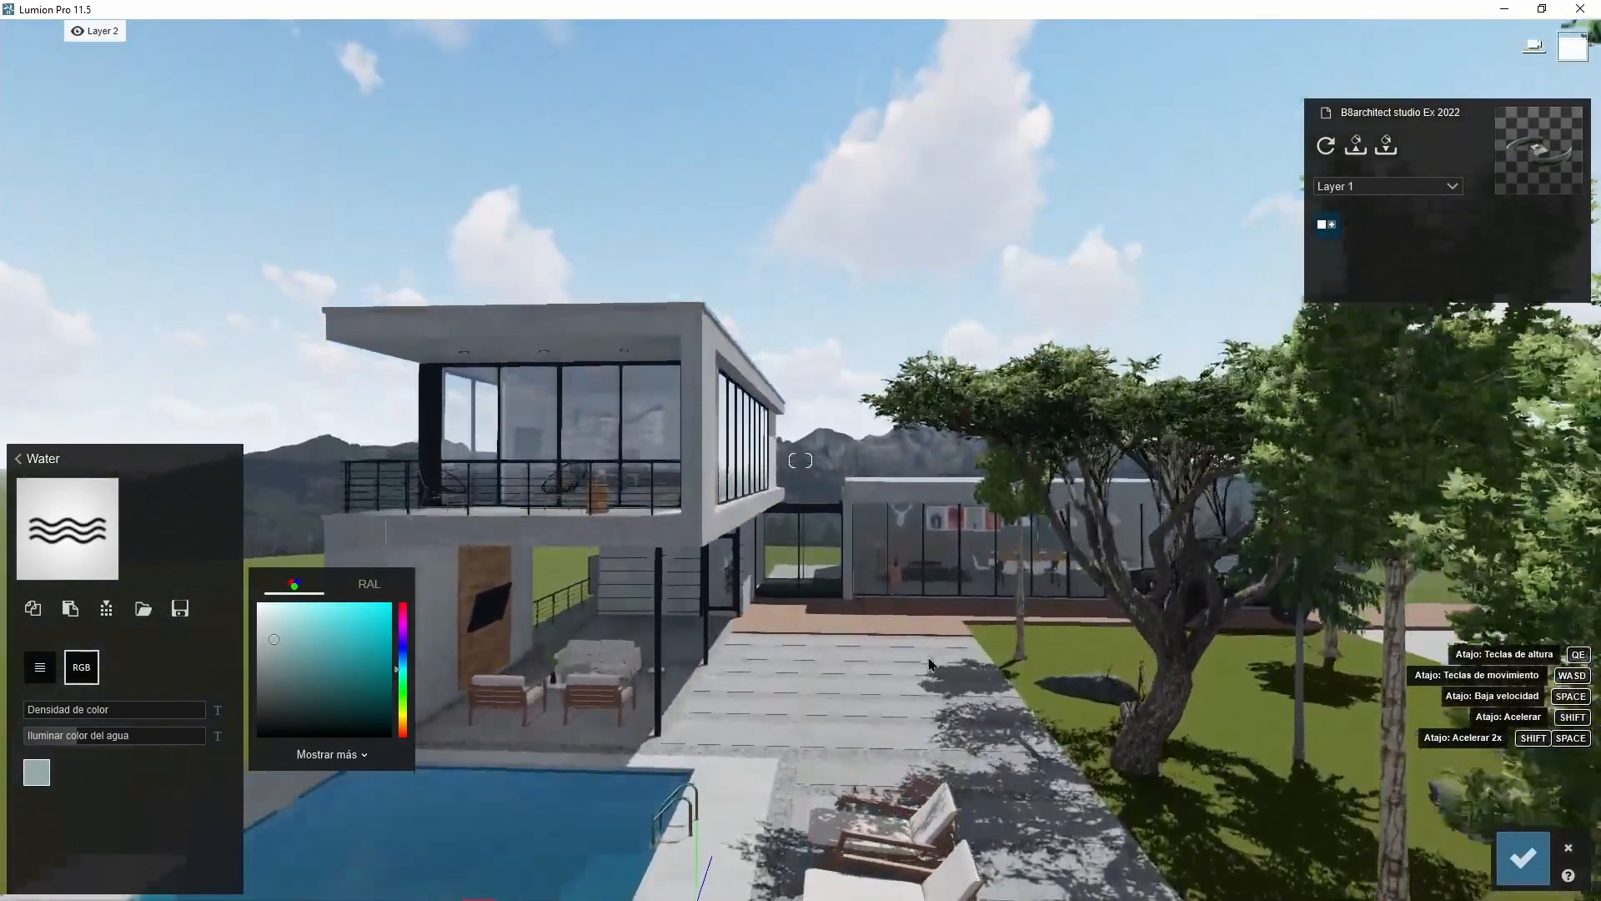
- Check the pool water from a higher viewpoint above the terrace and save the material changes
key("q")
right_click_drag(932, 663, 911, 494)
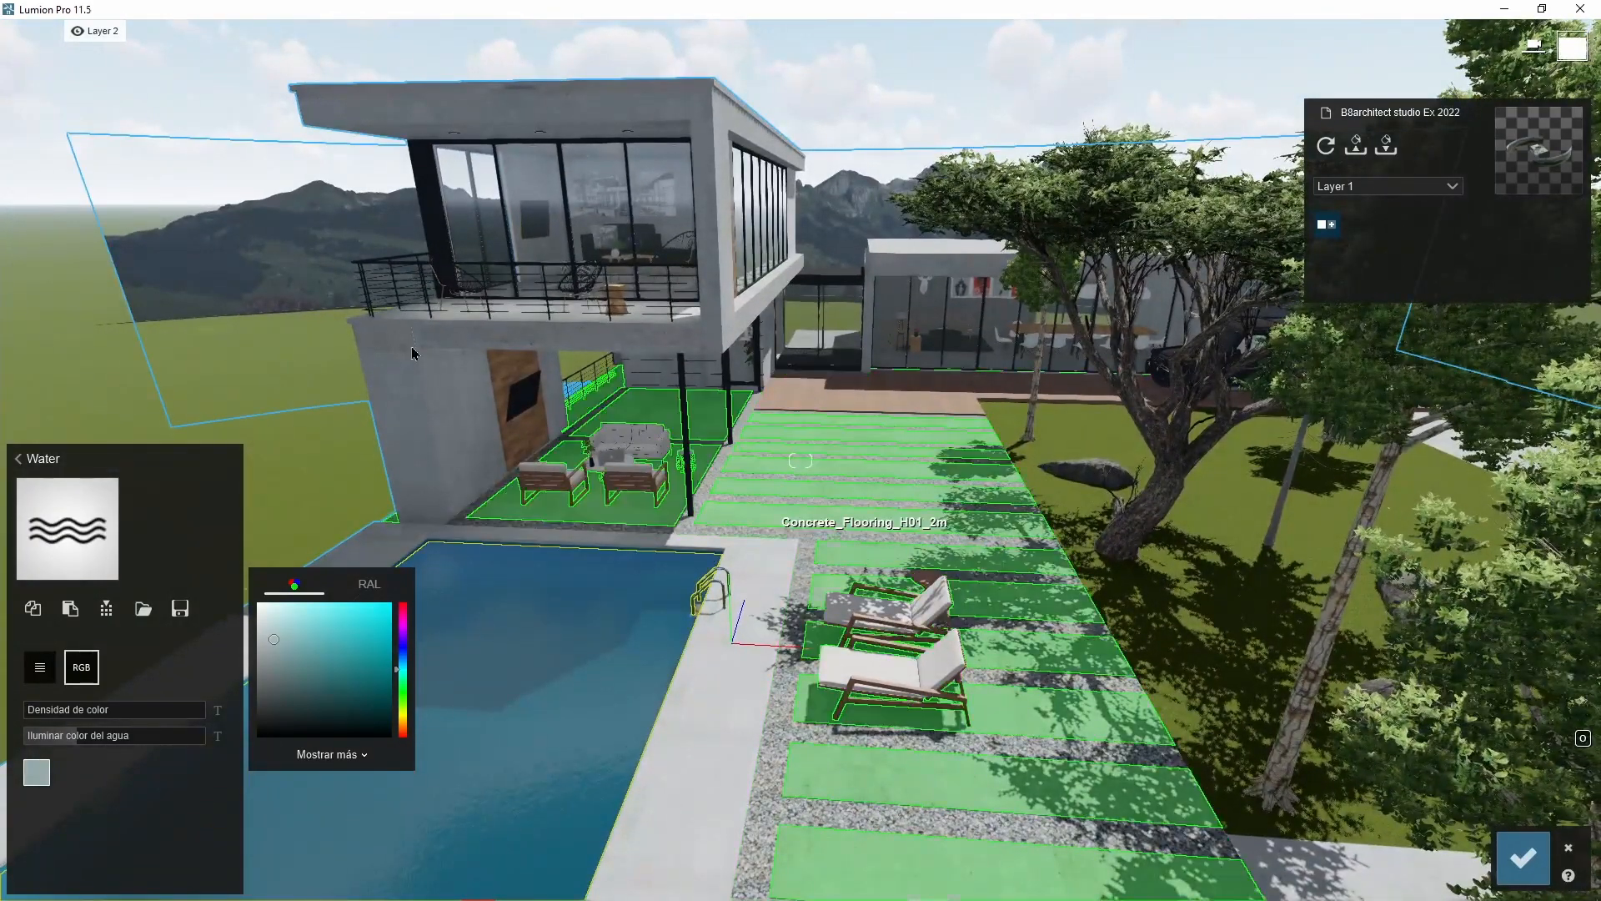
key("w")
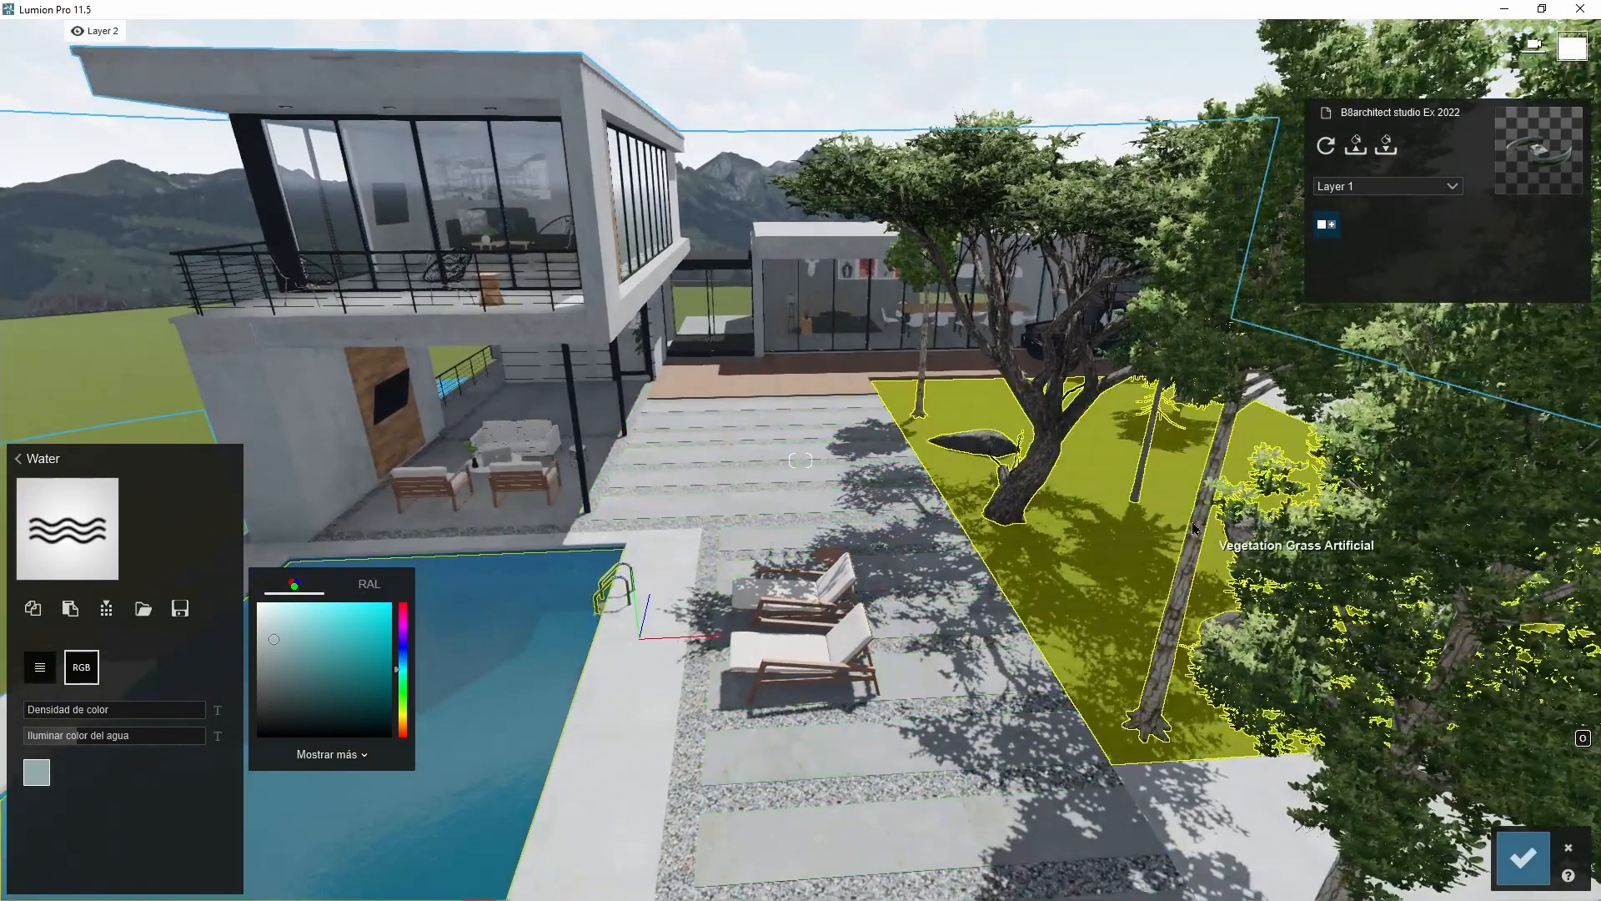
key("w")
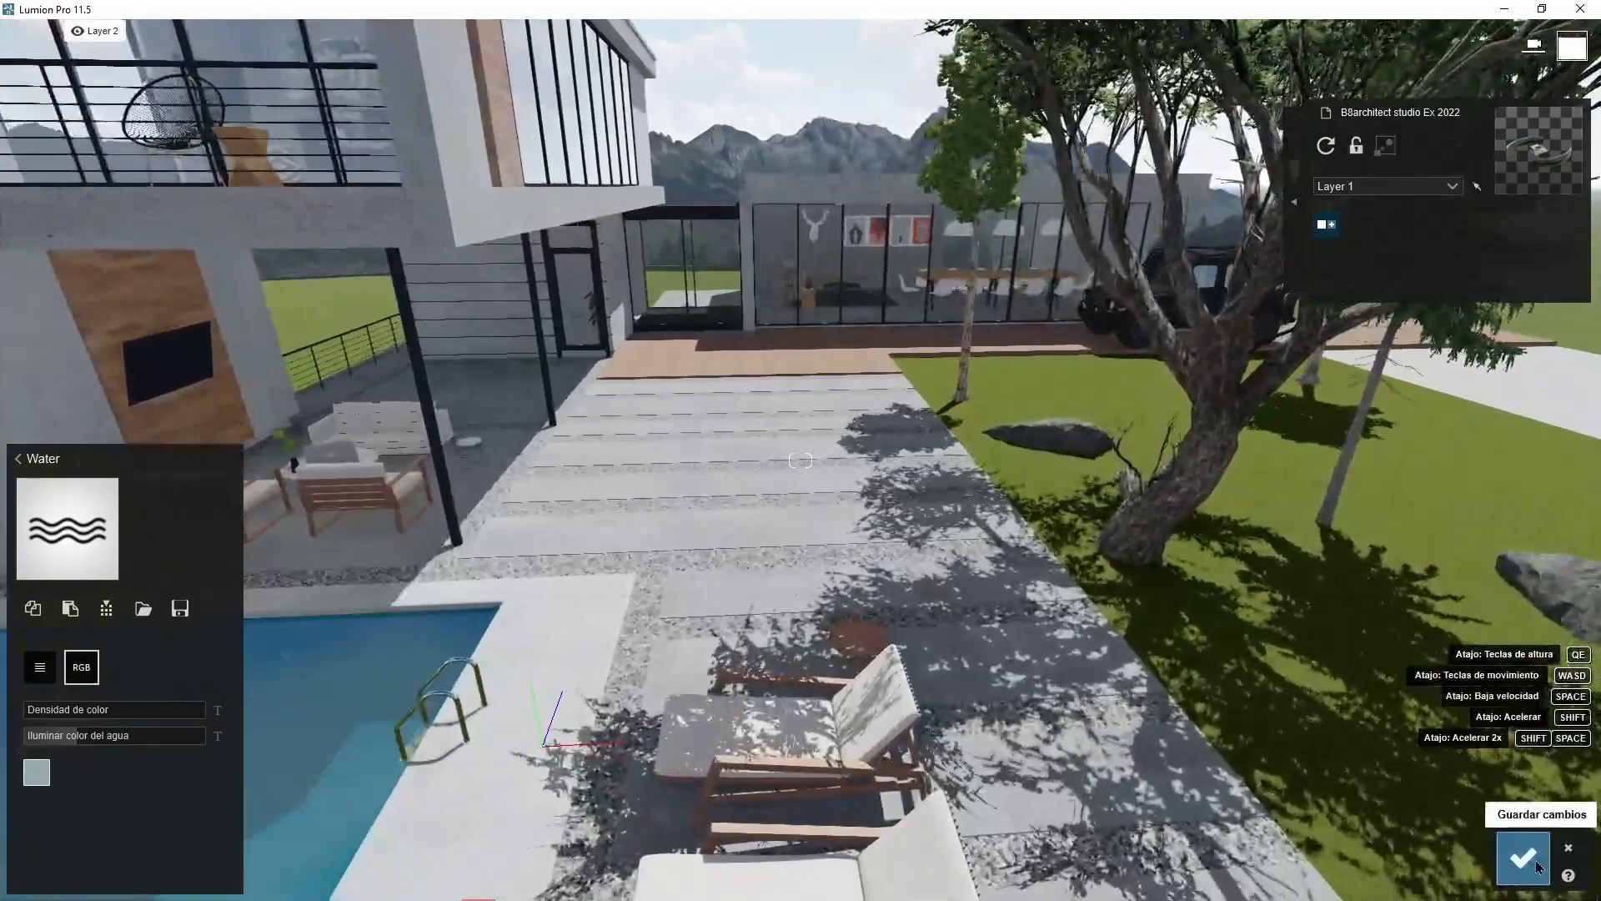
left_click(1539, 867)
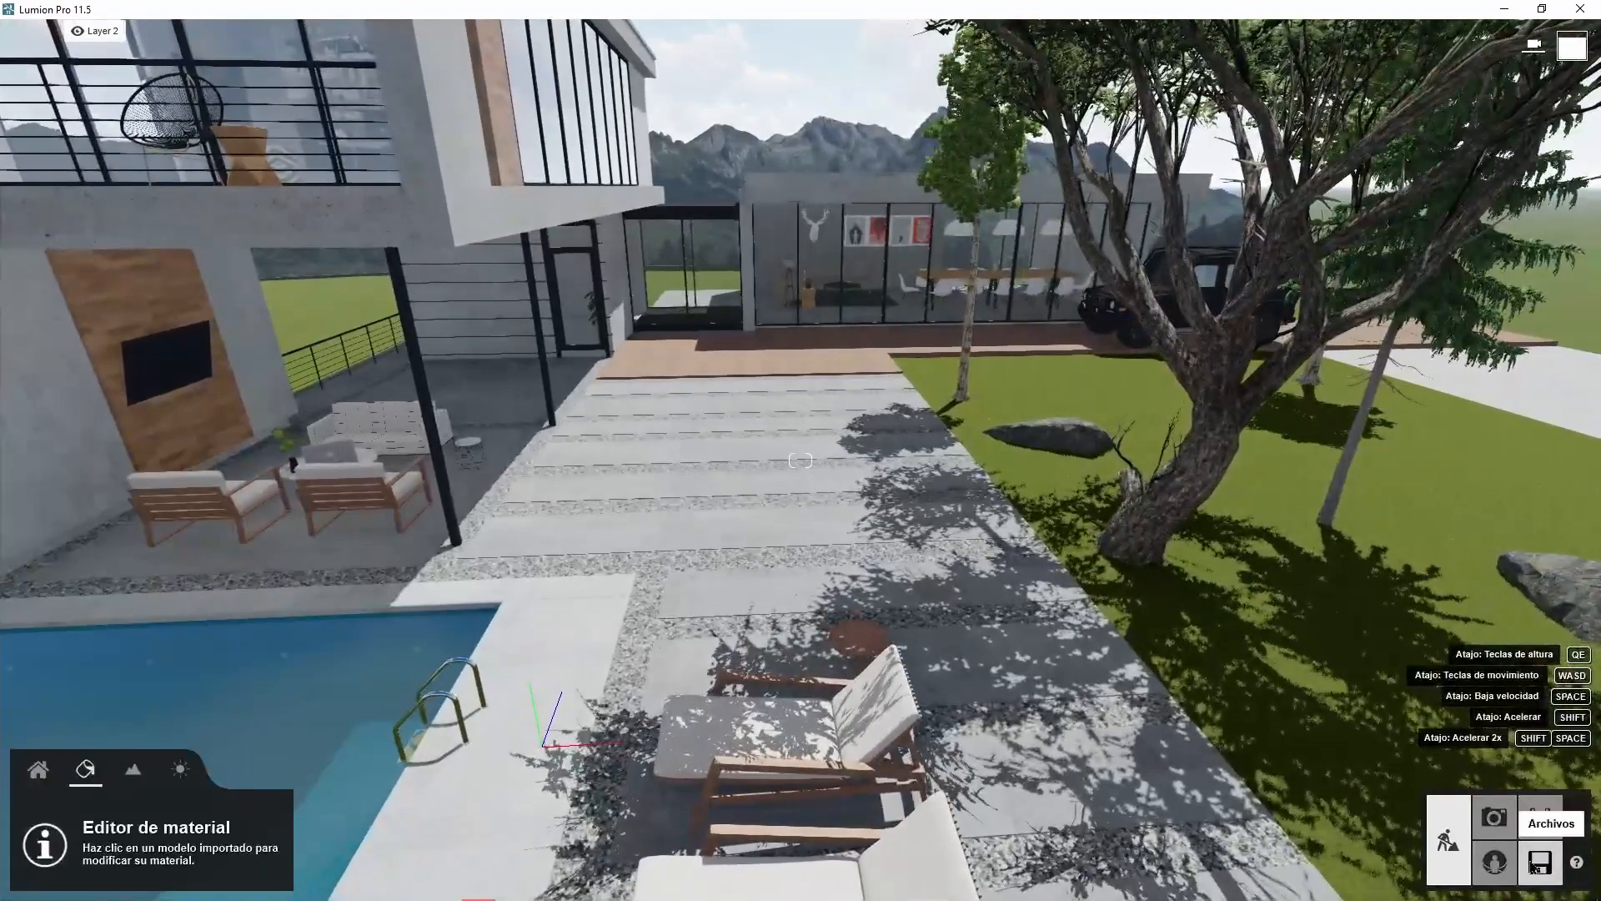
- Place three Grass Green 003 clumps from the nature library's grass category on the lawn around the large tree and the small rock
key("d")
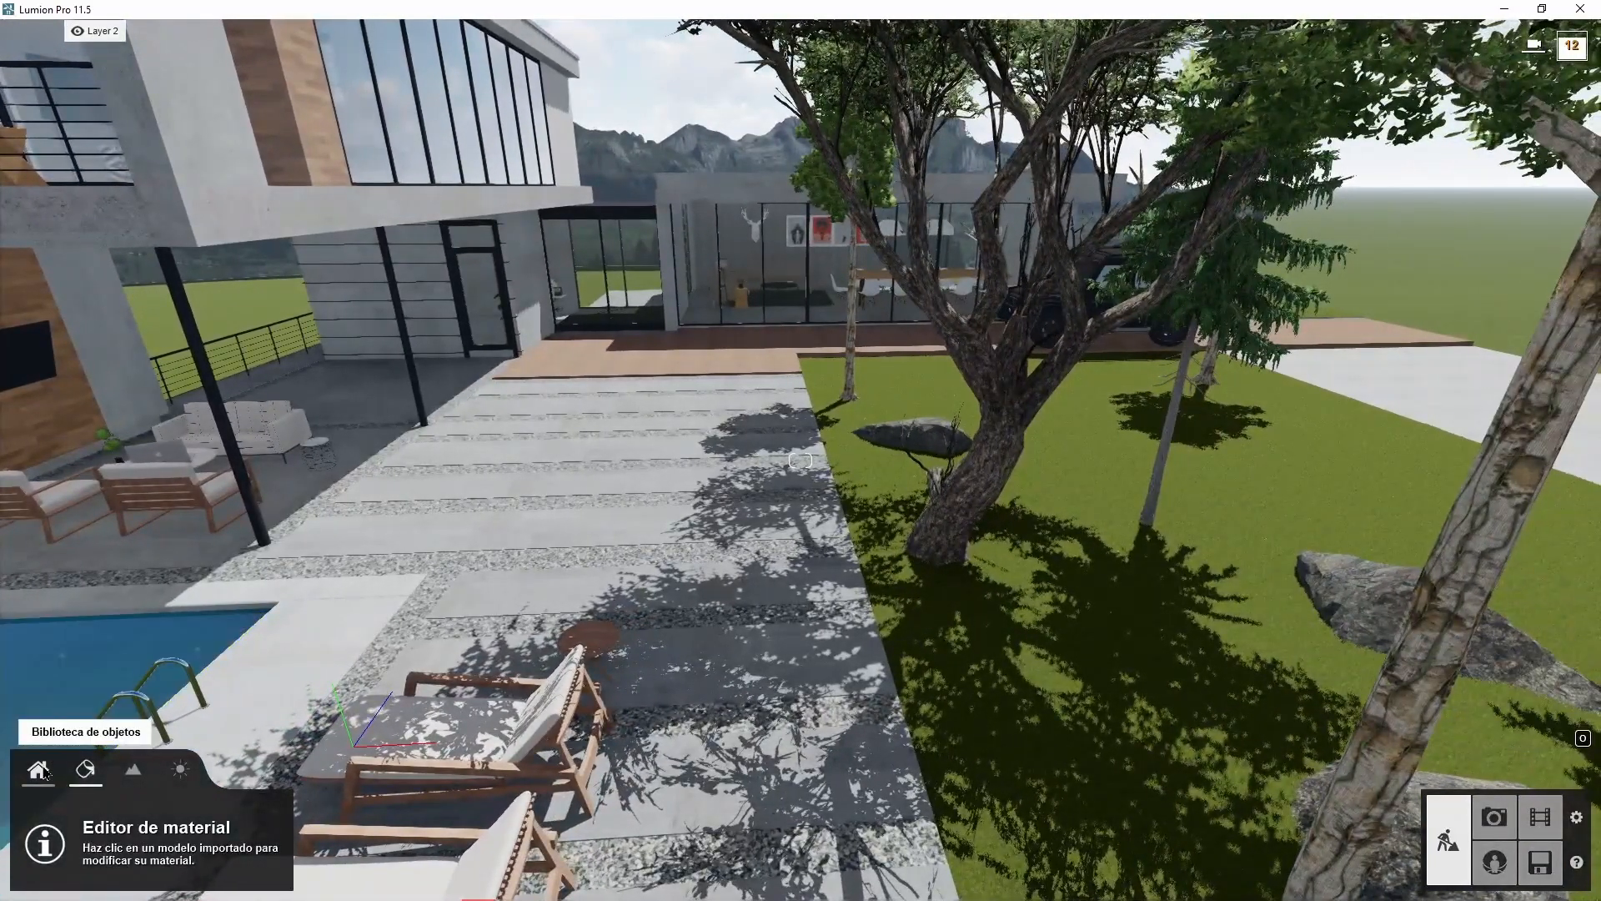
left_click(42, 767)
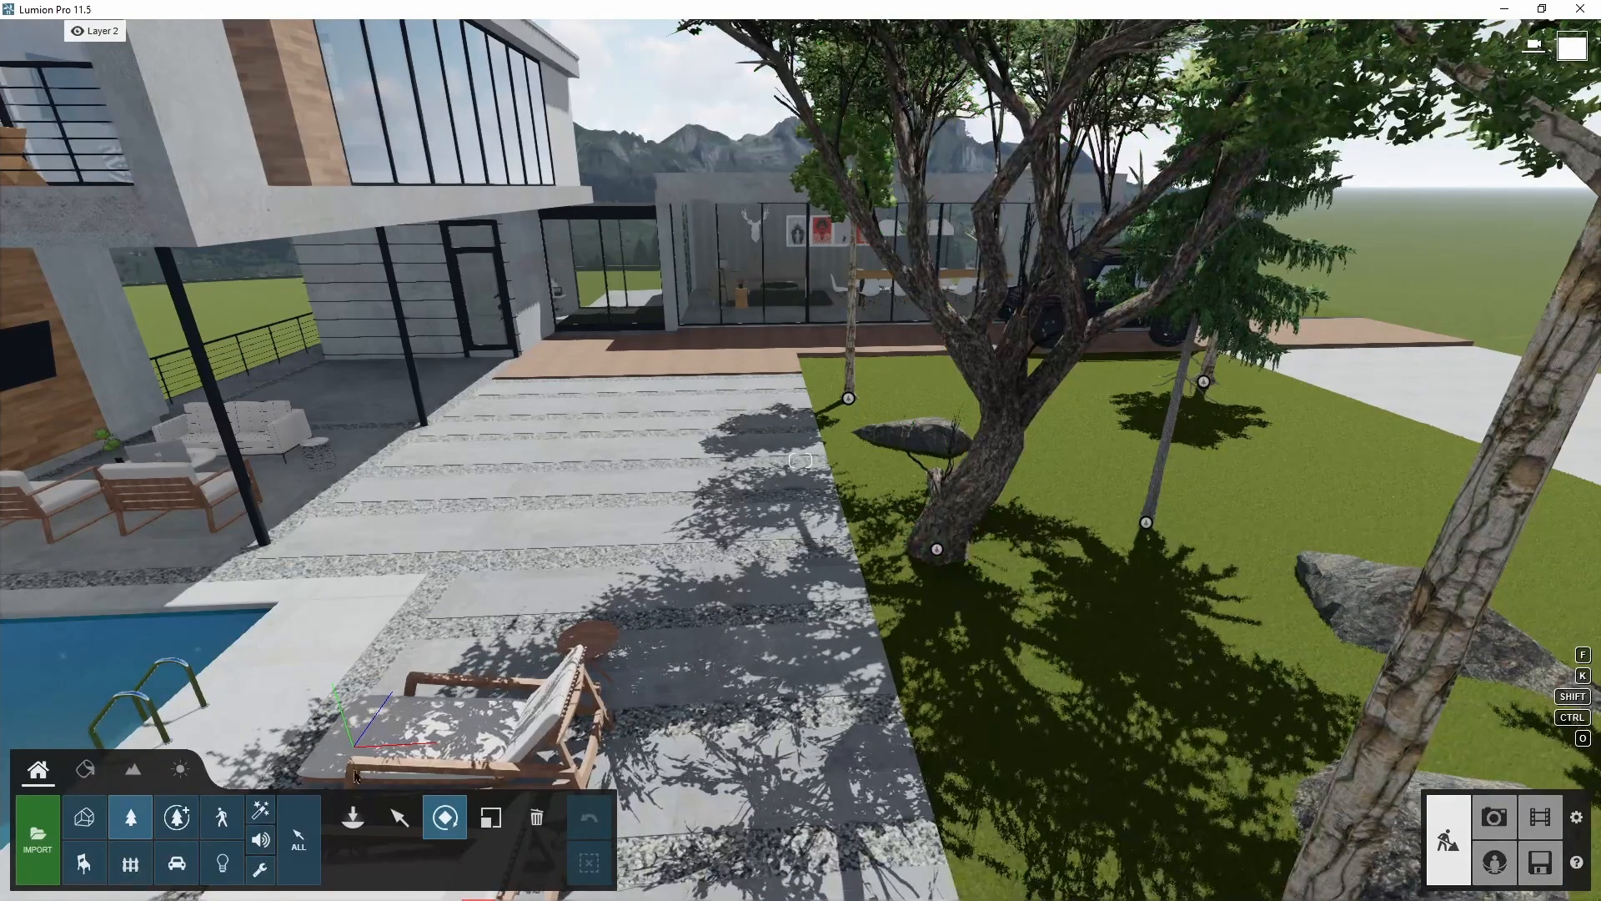
left_click(137, 819)
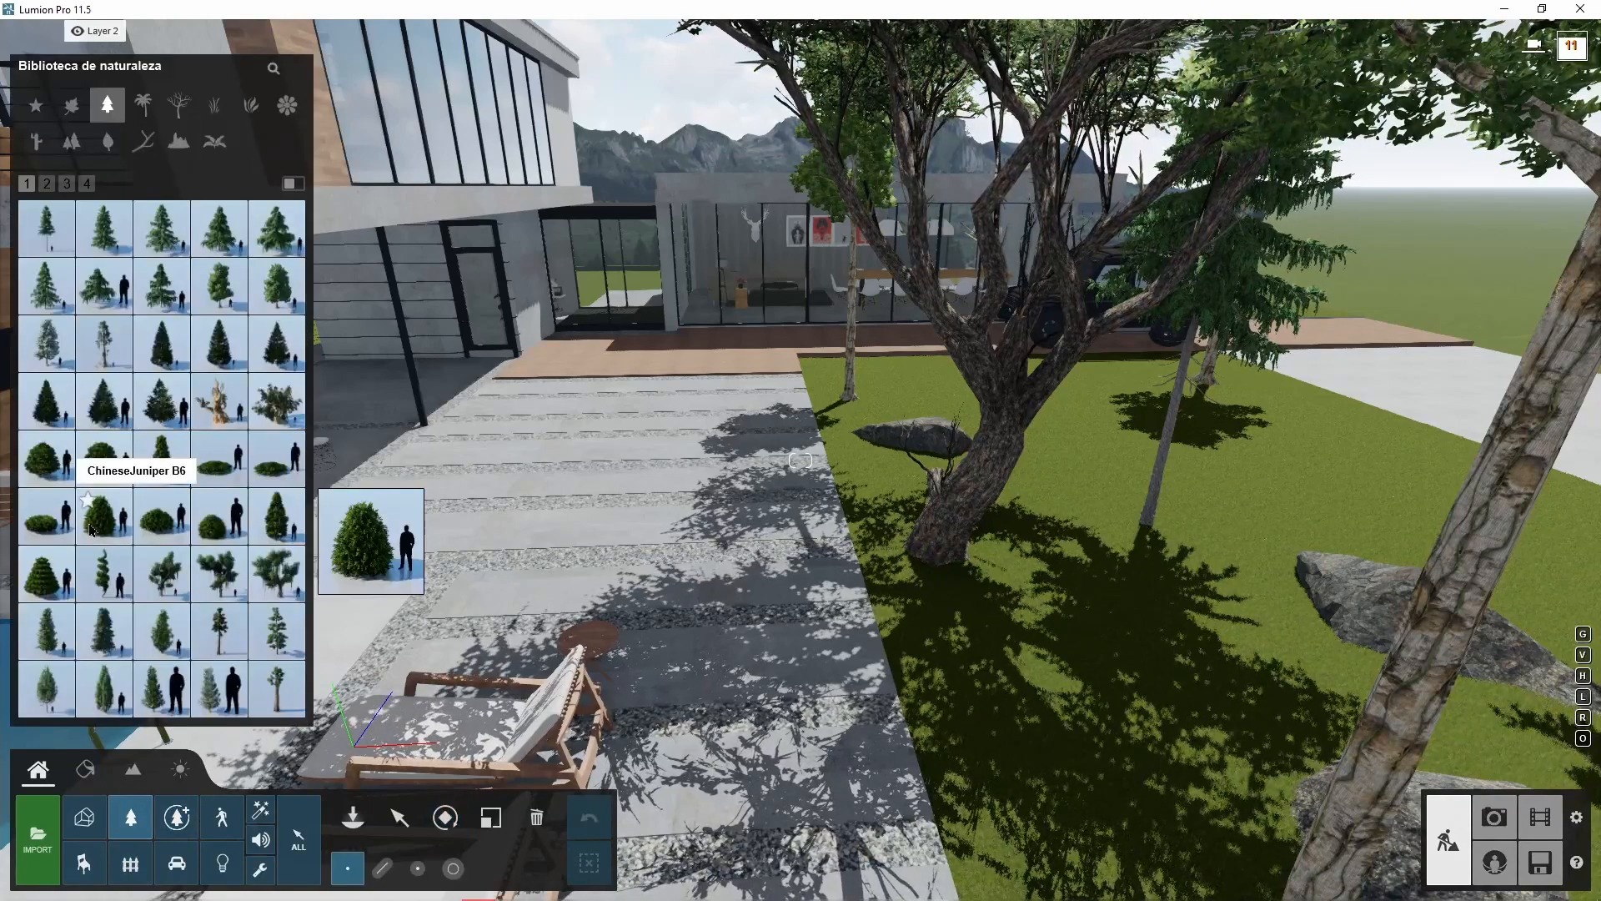
left_click(213, 144)
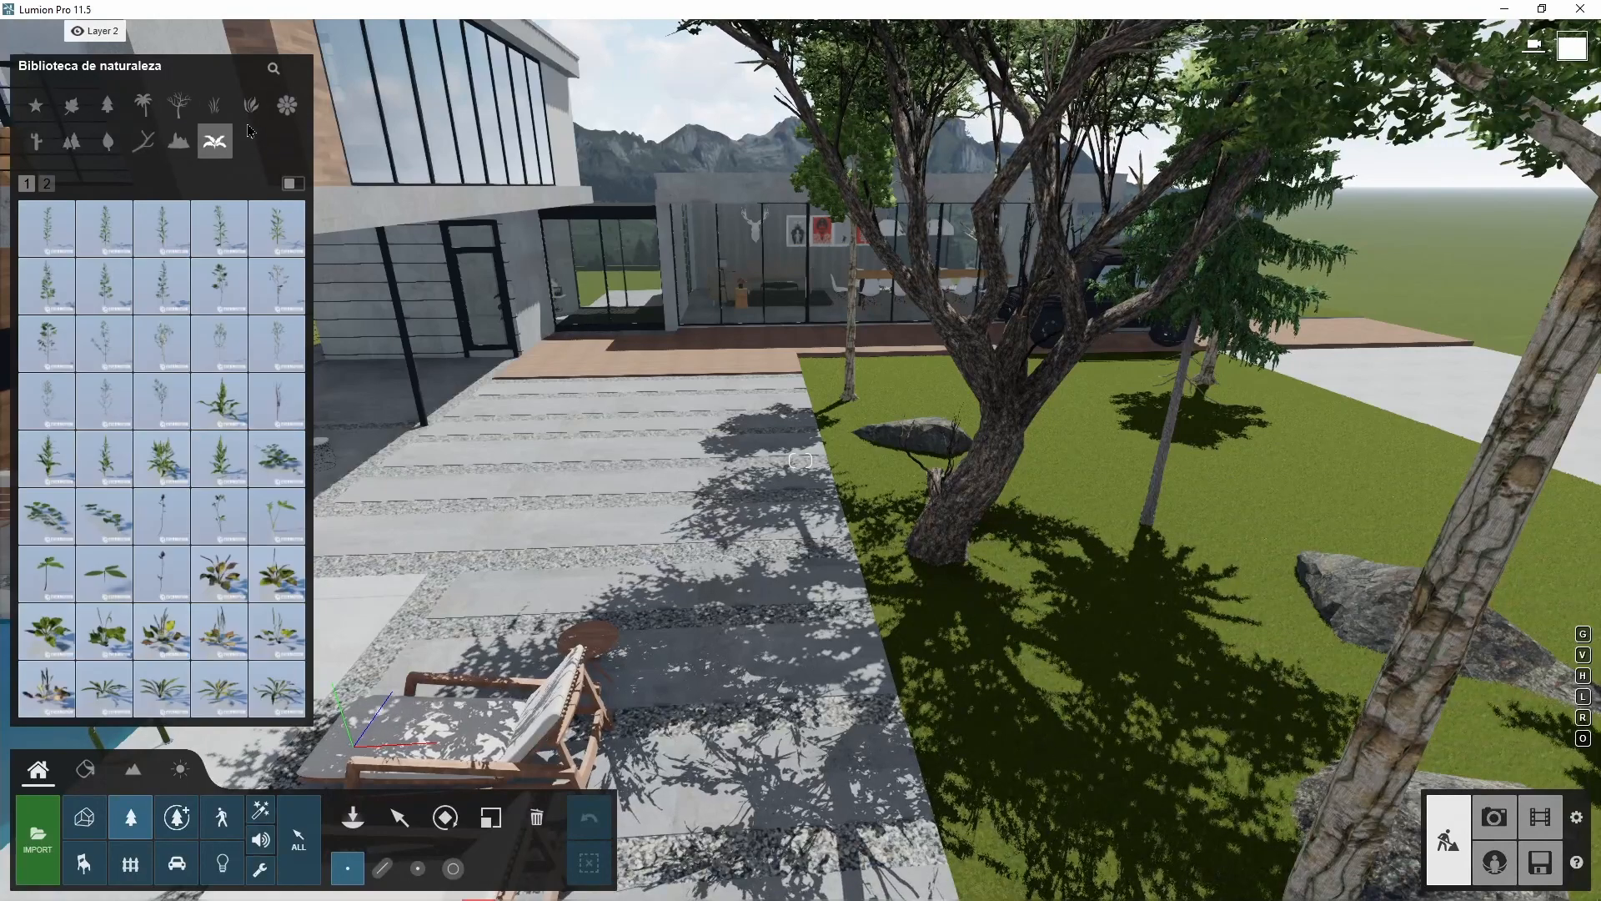
left_click(251, 105)
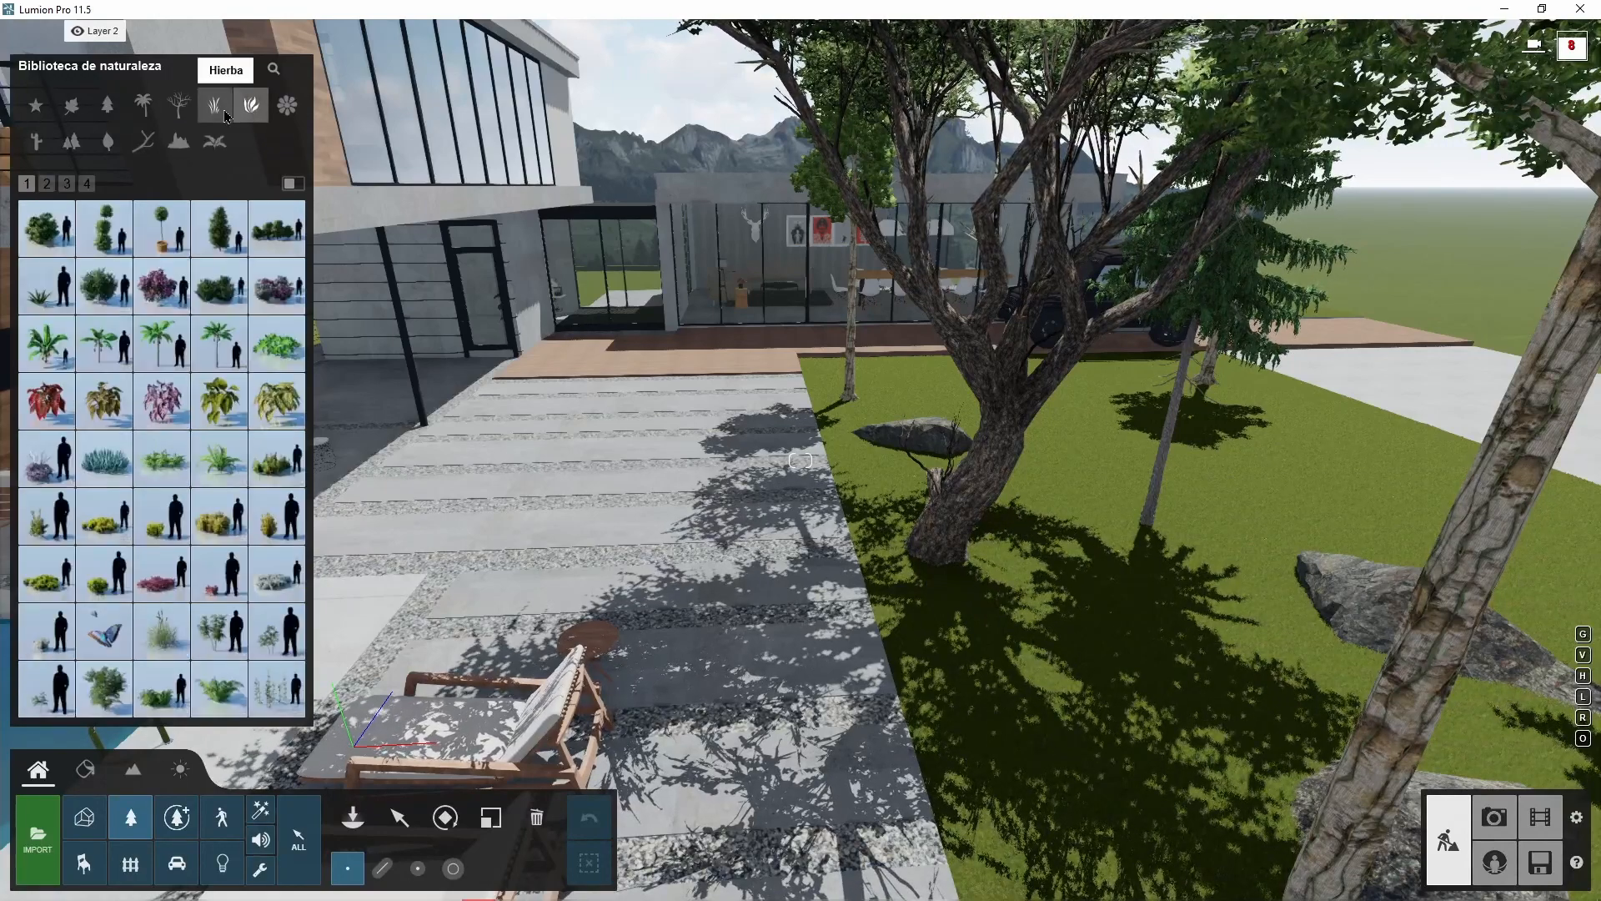
left_click(224, 115)
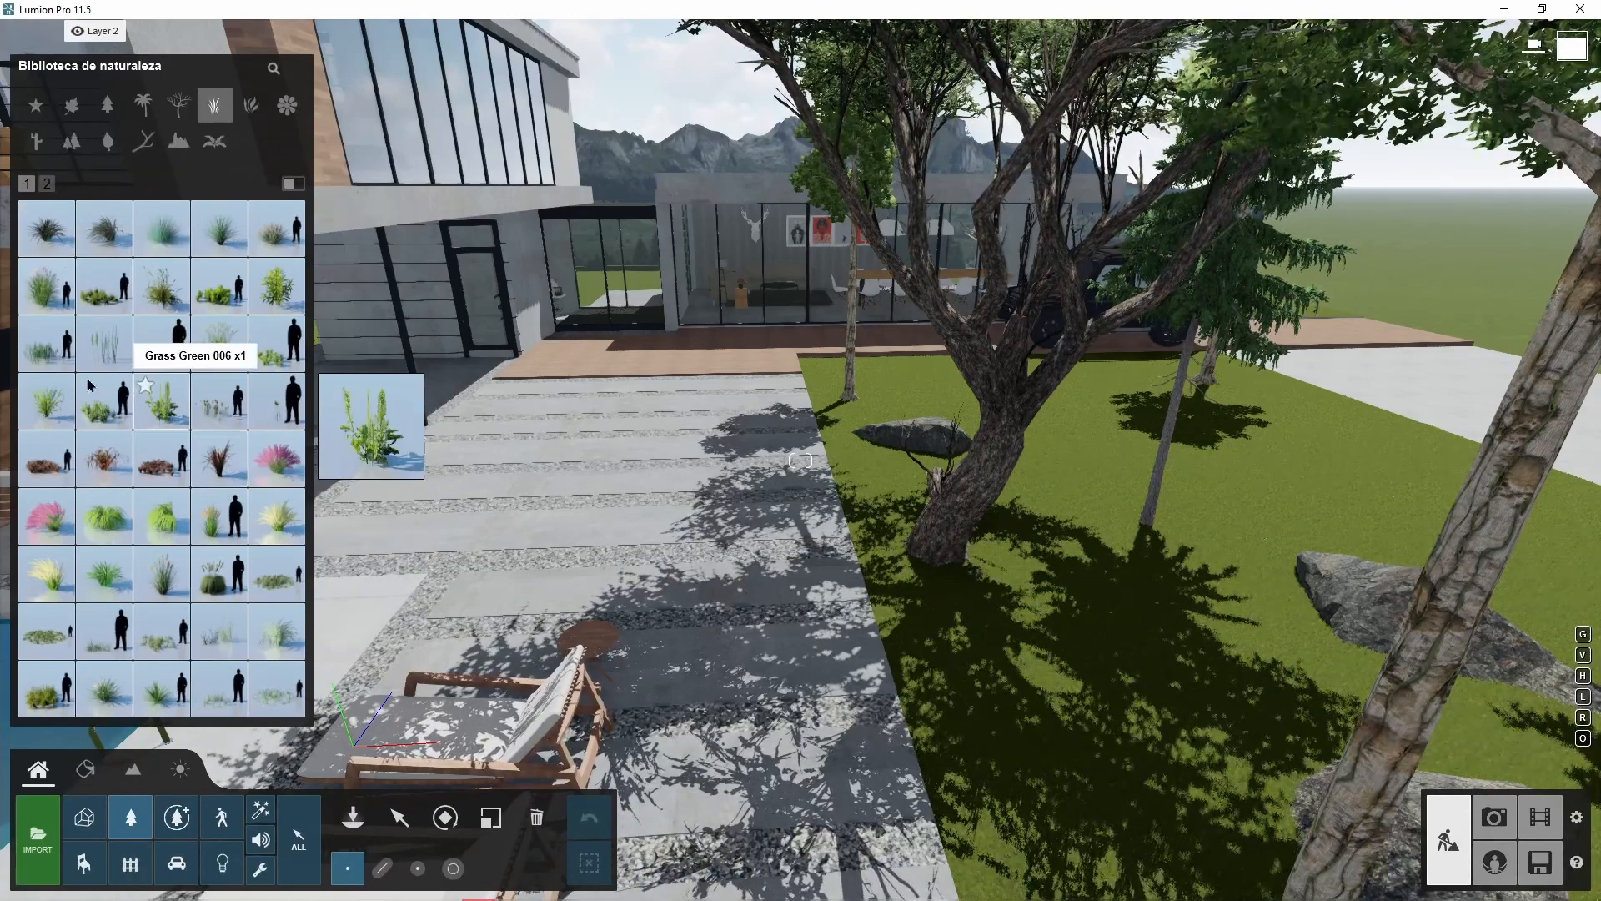
left_click(46, 342)
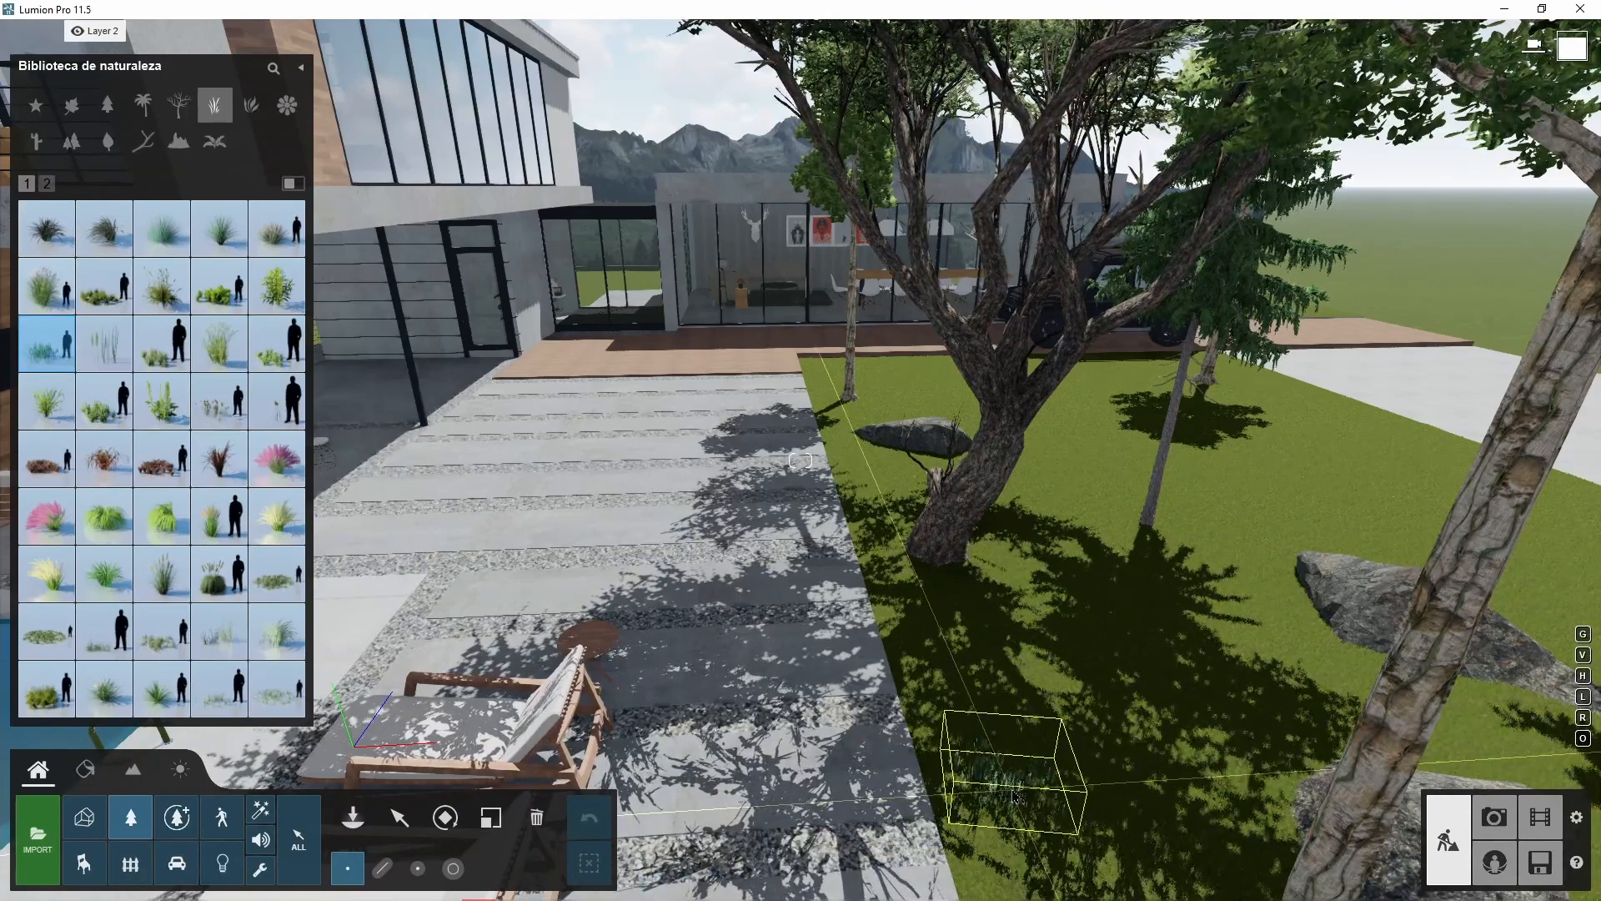
left_click(1001, 709)
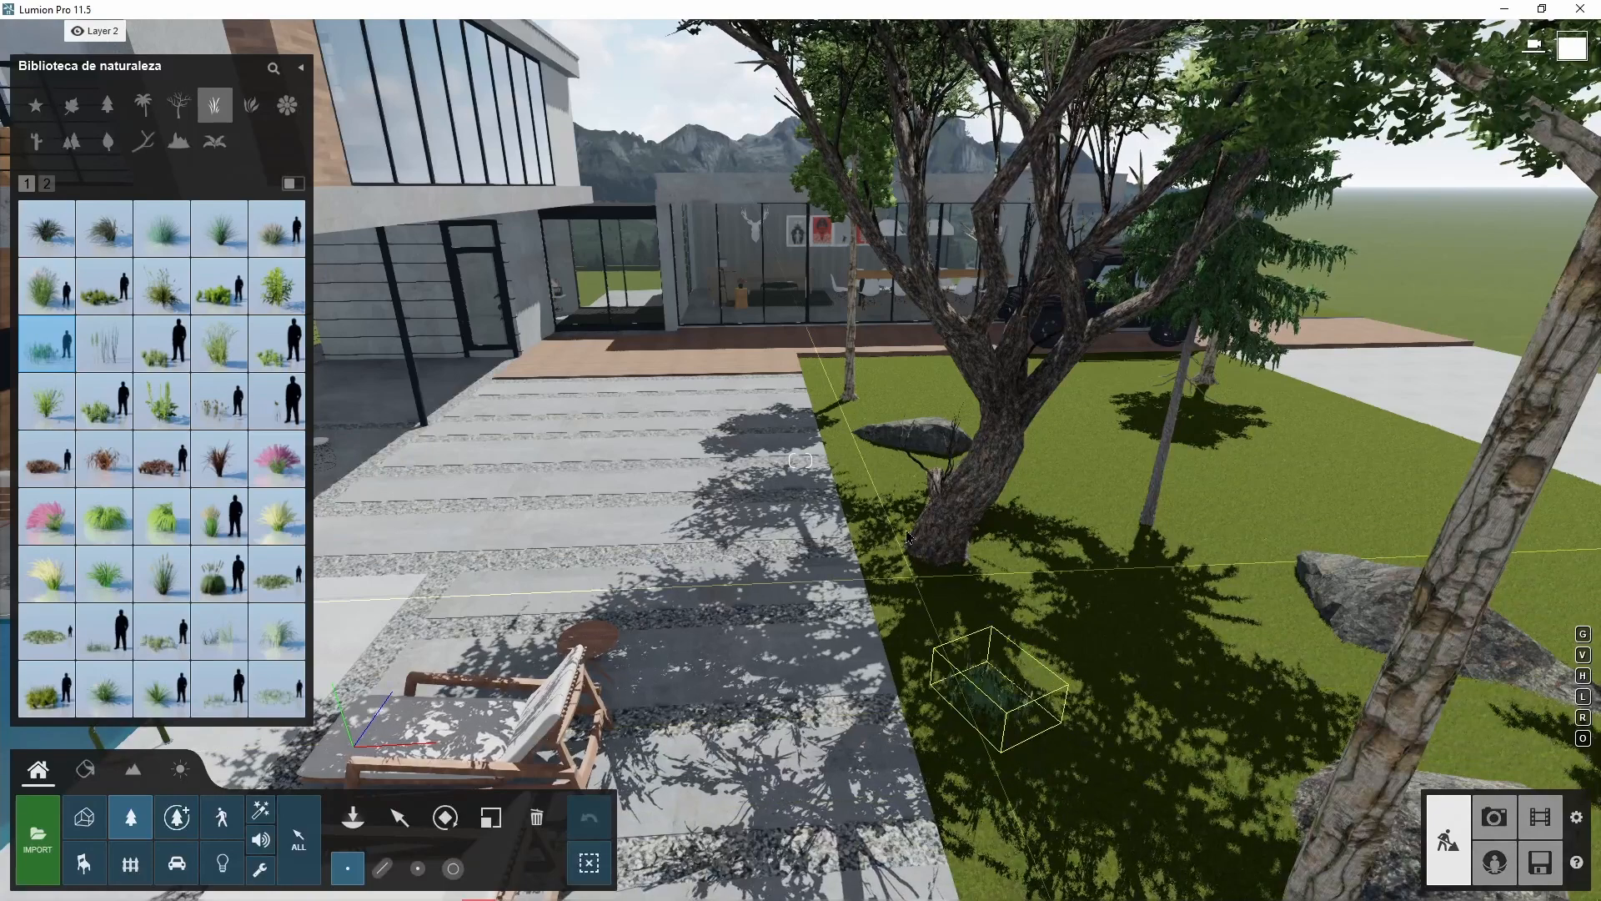
left_click(926, 382)
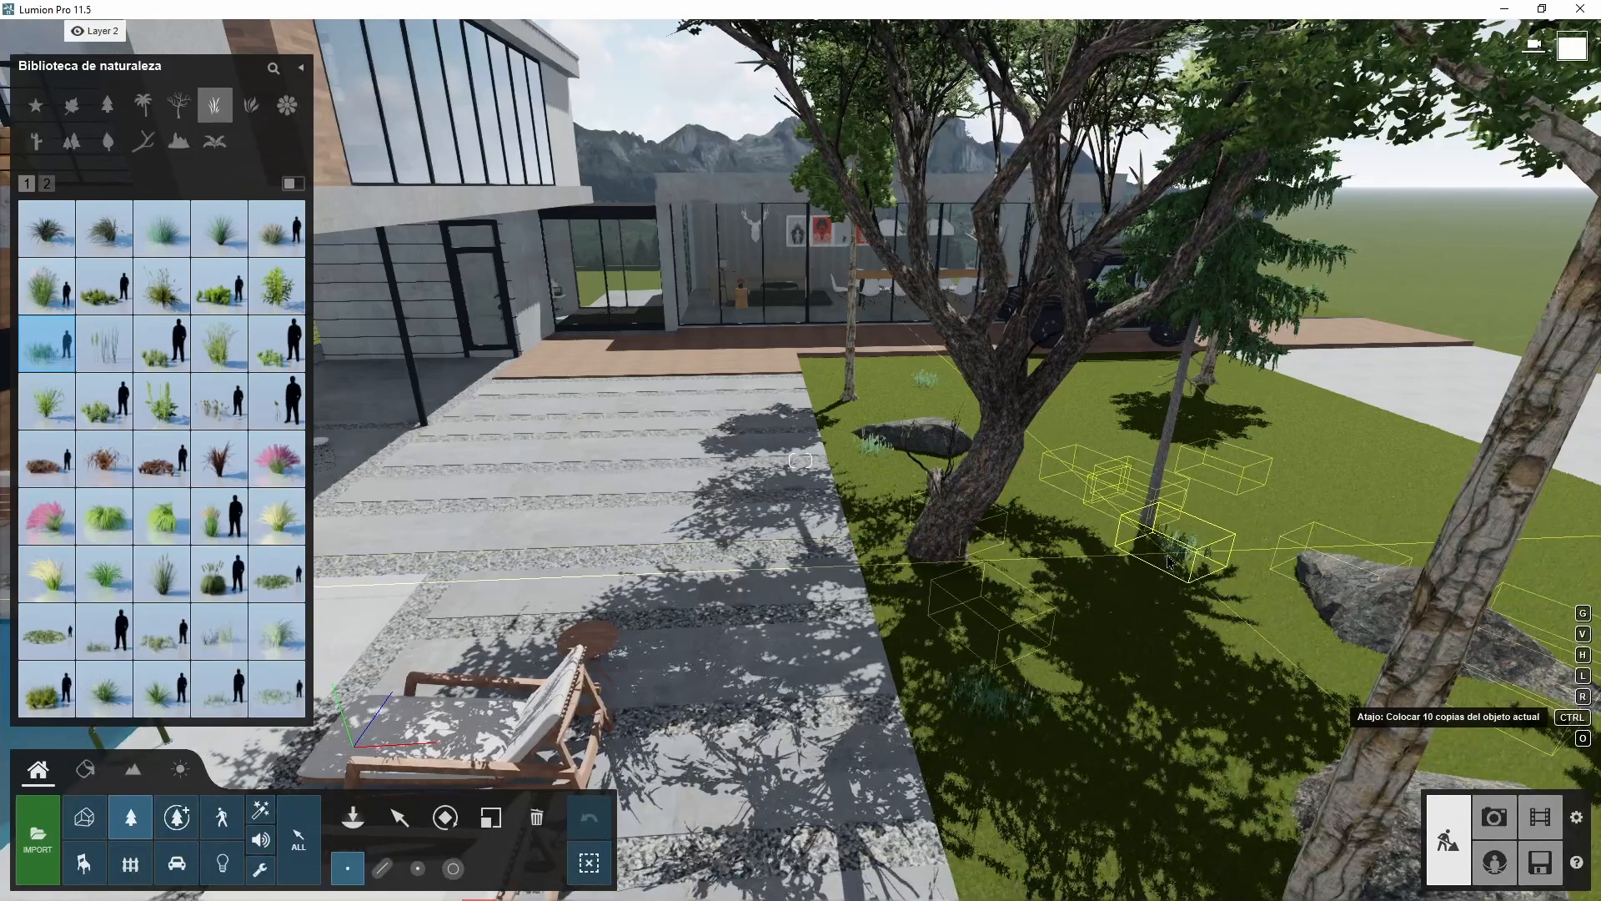
key("Escape")
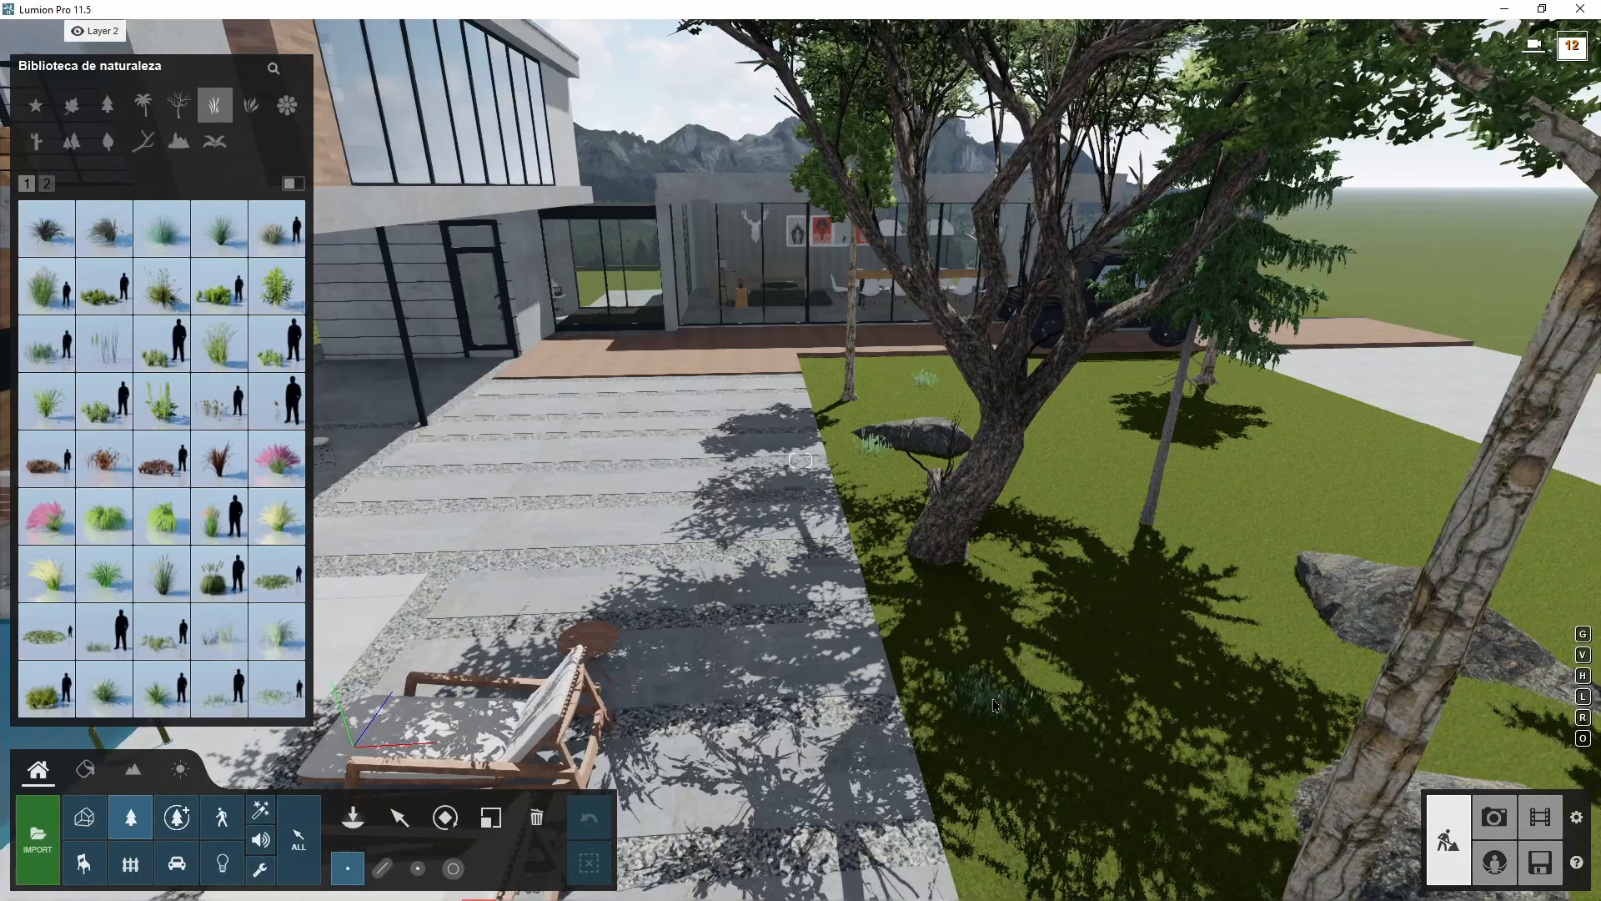
- Delete the three Grass Green 003 clumps around the large tree from the lawn
left_click(398, 818)
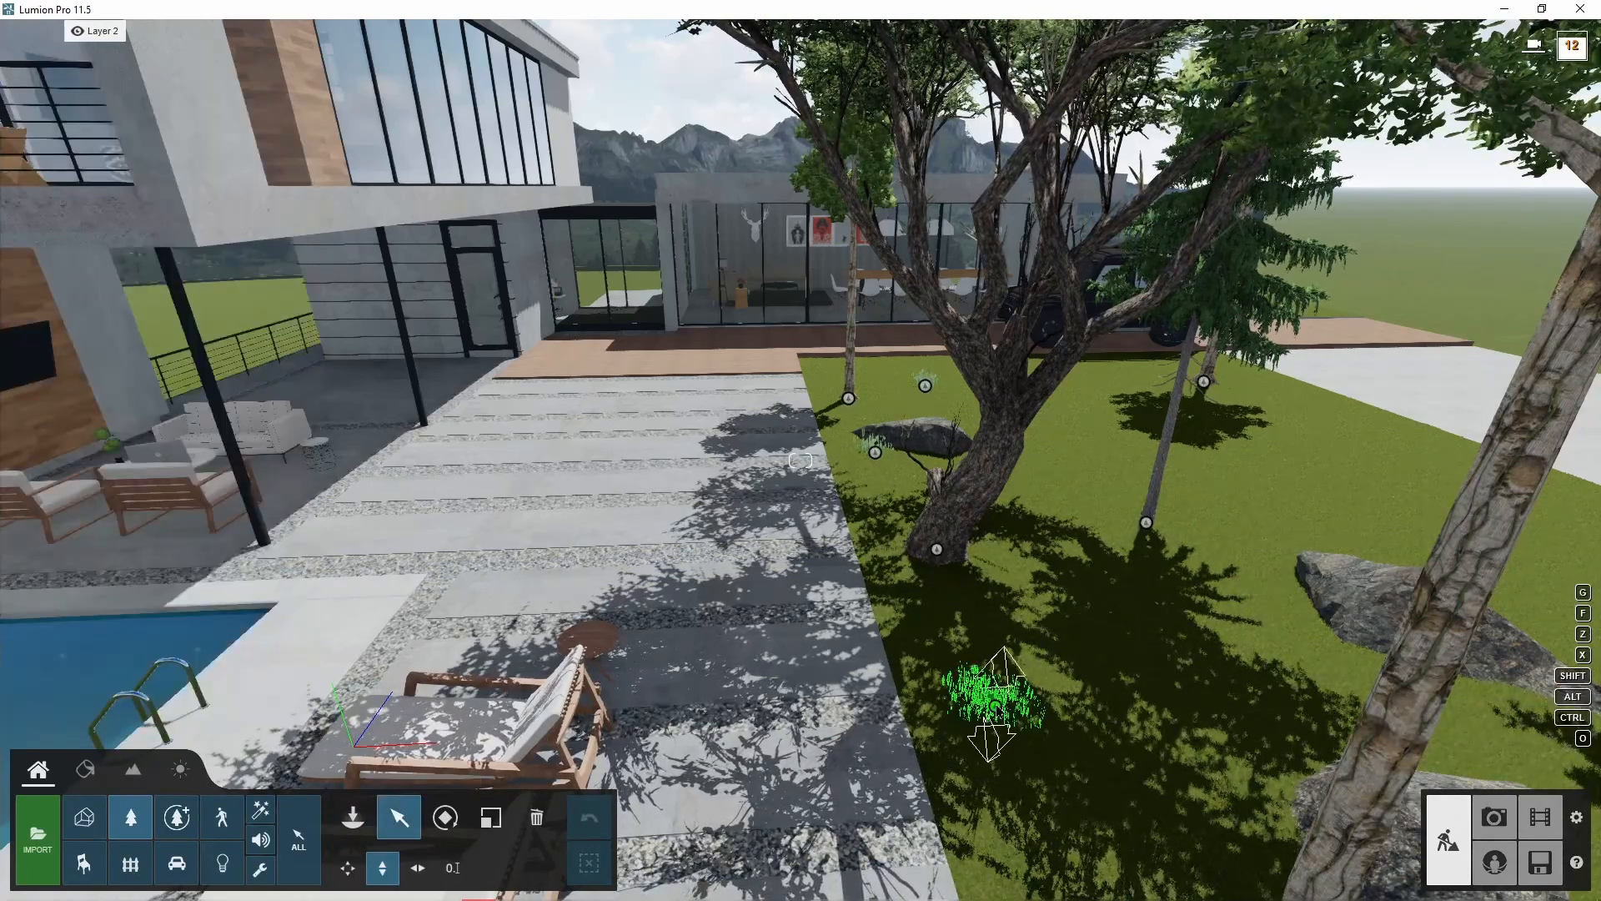
left_click(995, 704)
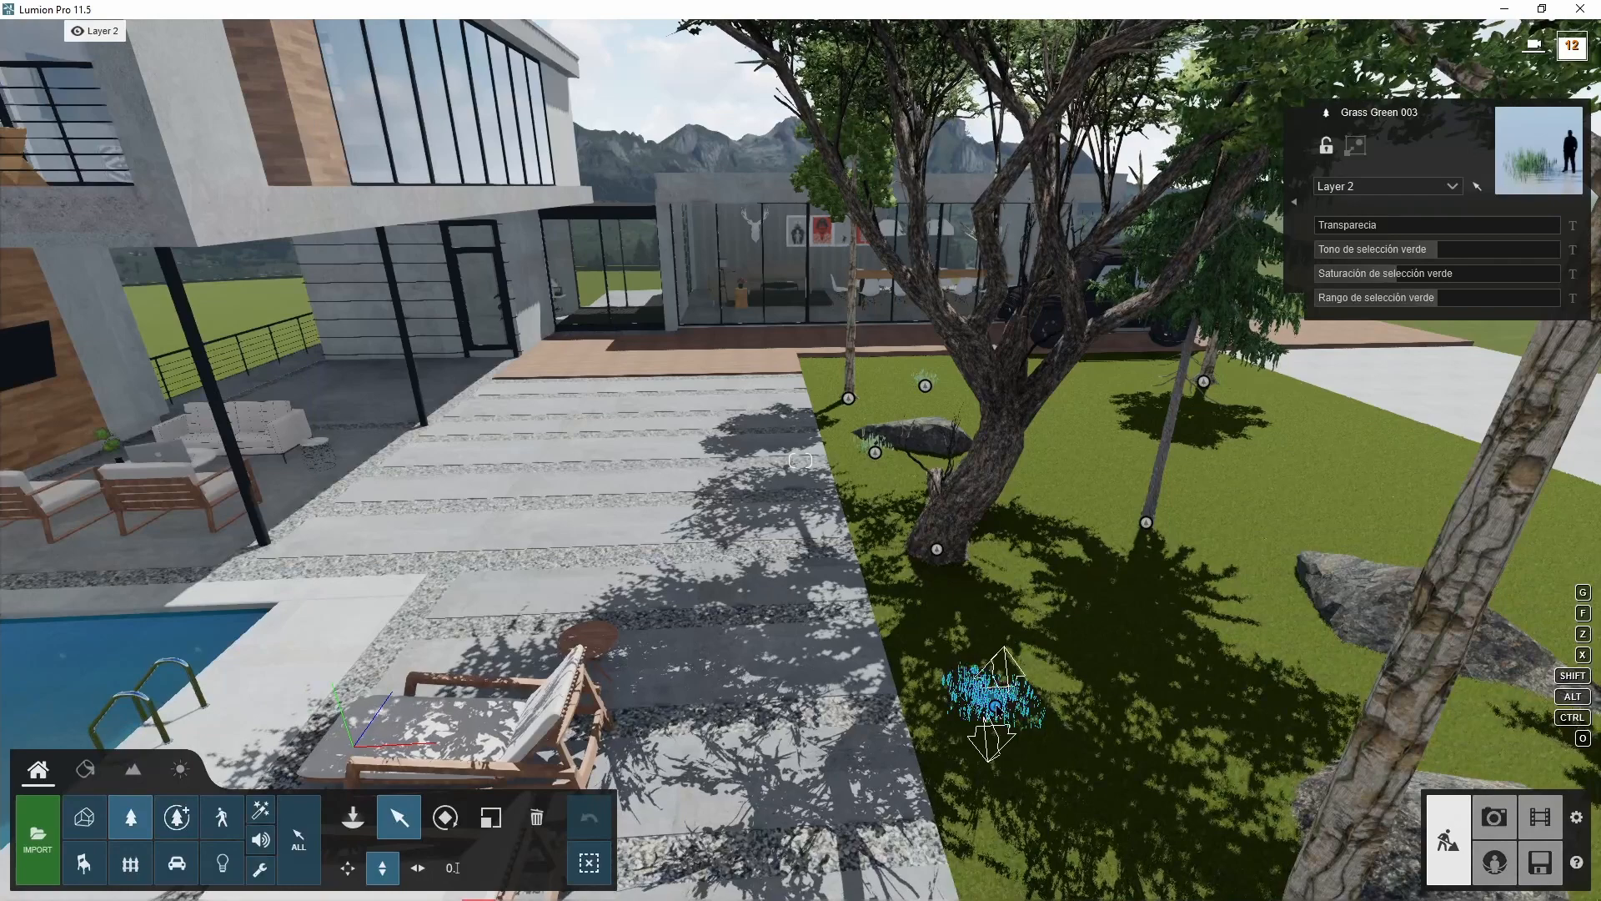
left_click(875, 451)
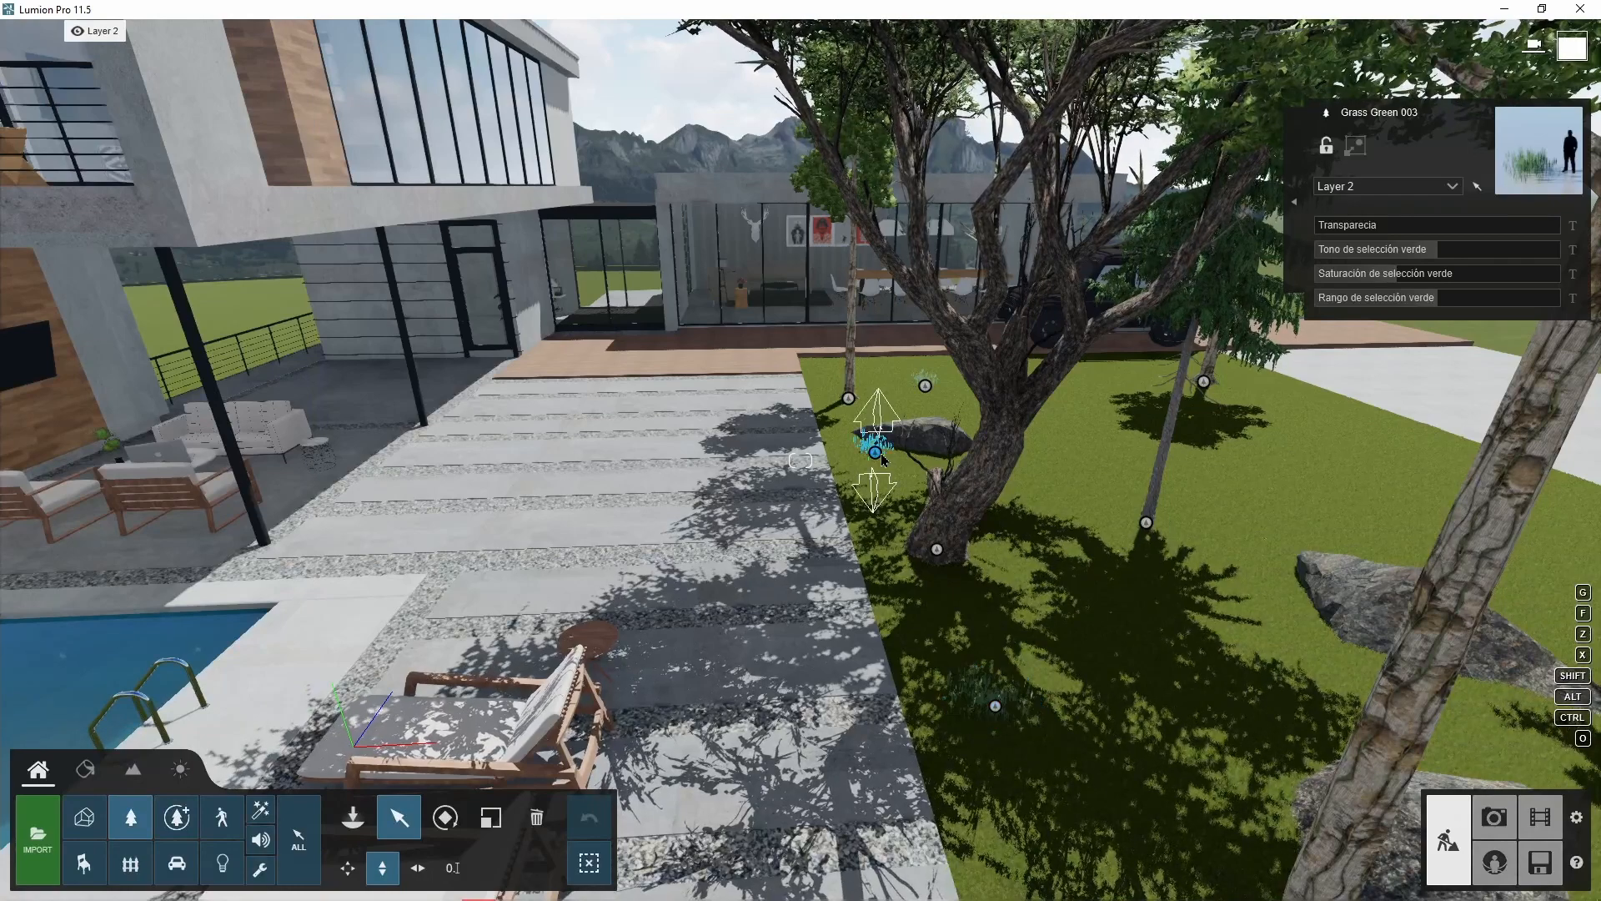
left_click(924, 389)
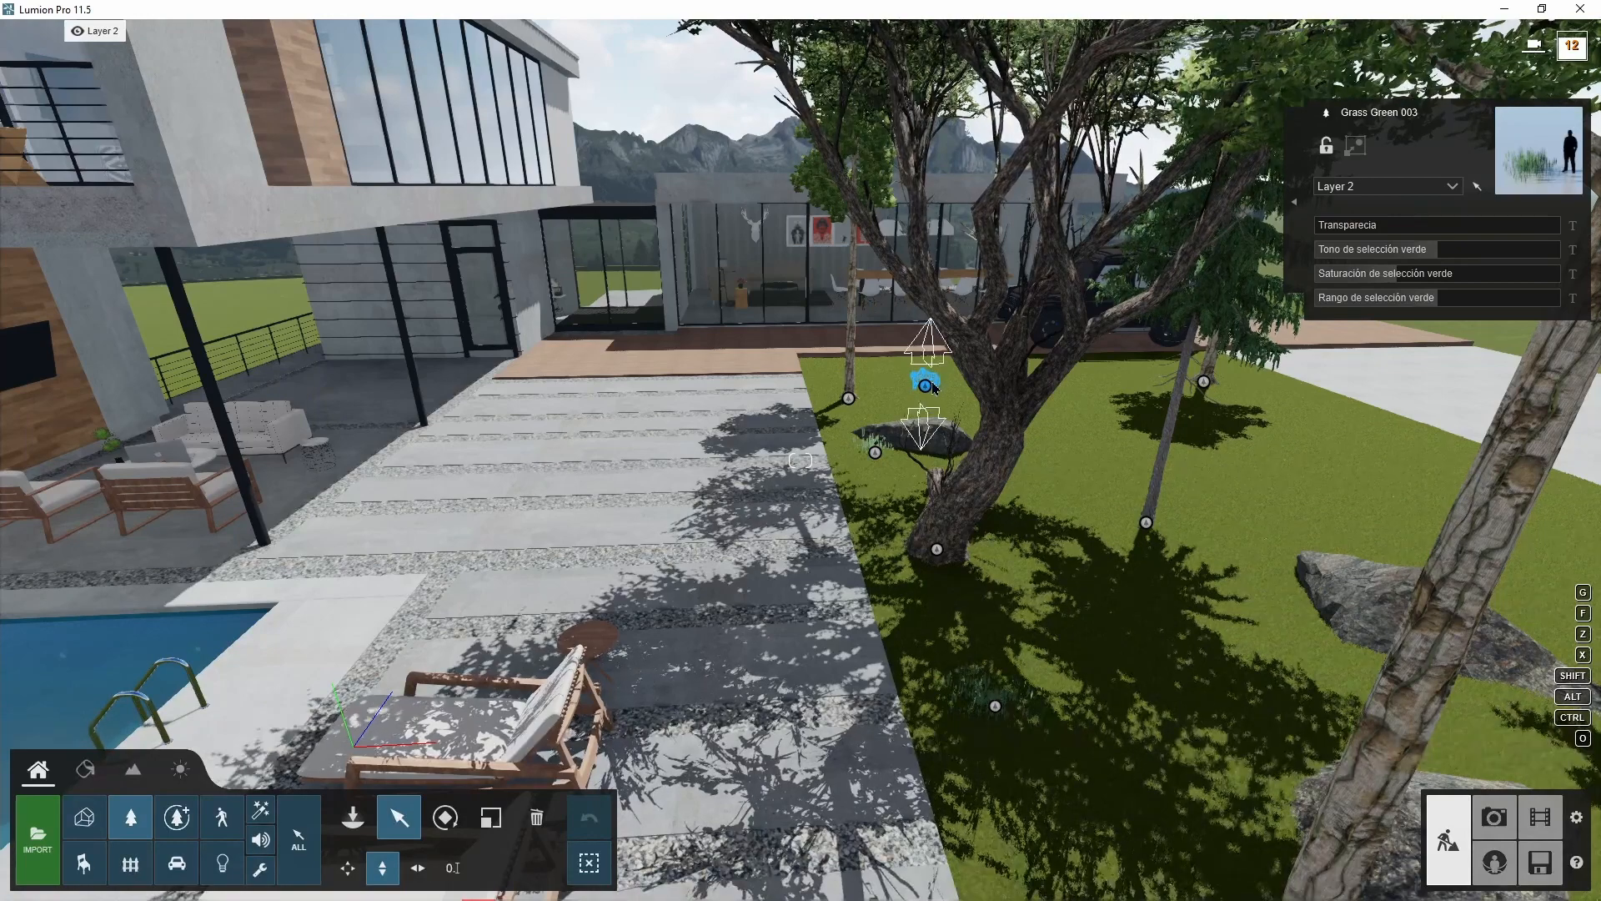
left_click(875, 451)
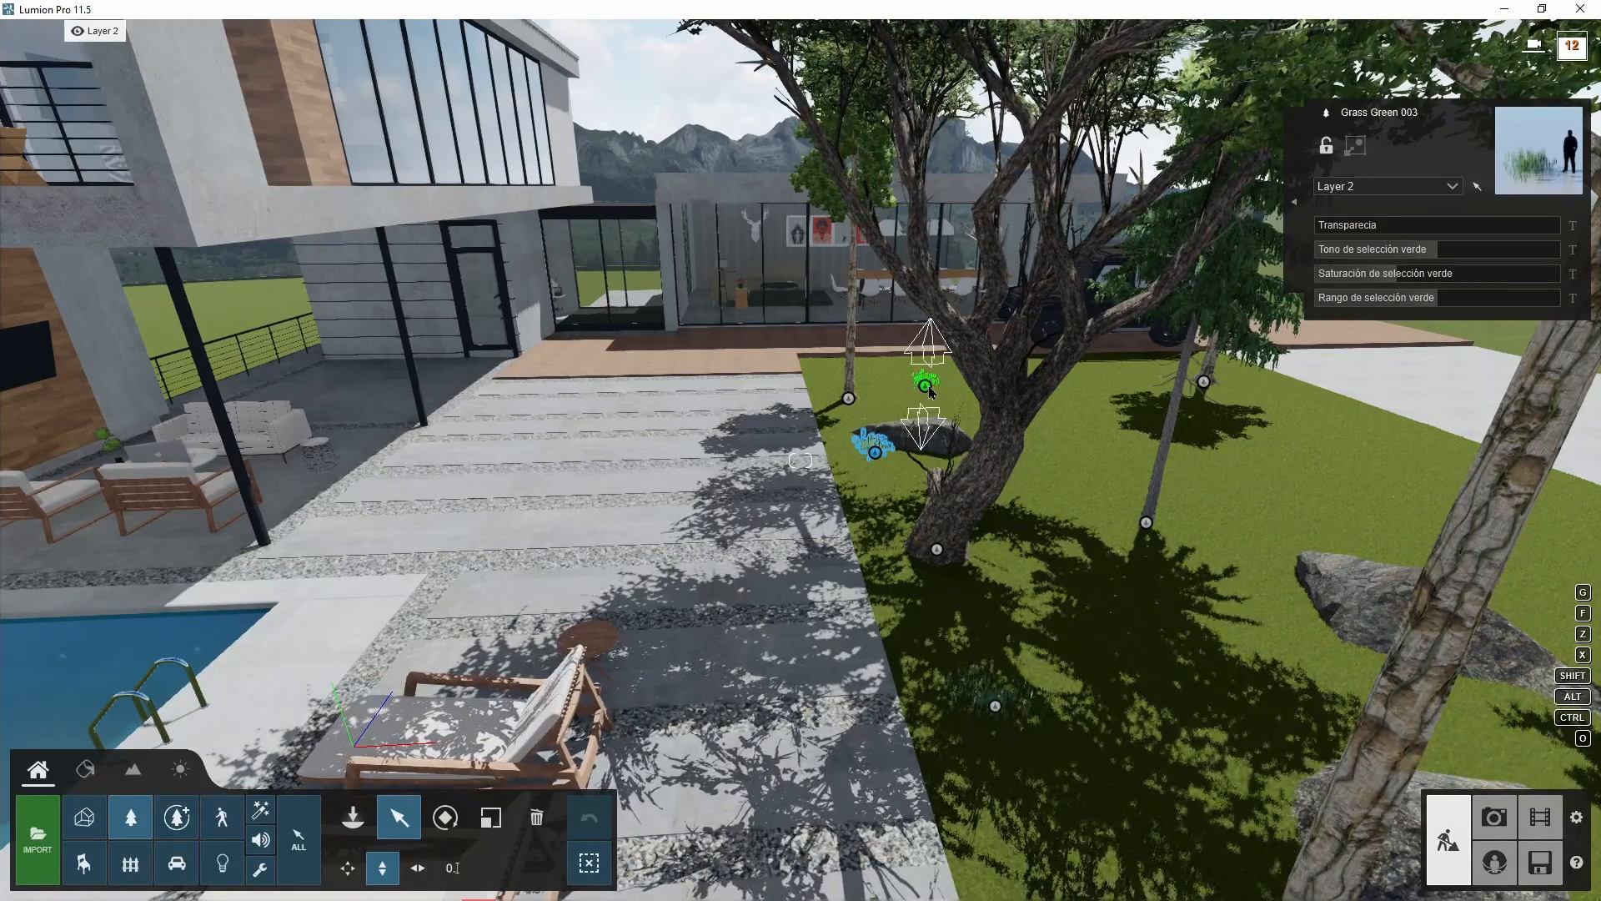
left_click(927, 385)
left_click(537, 818)
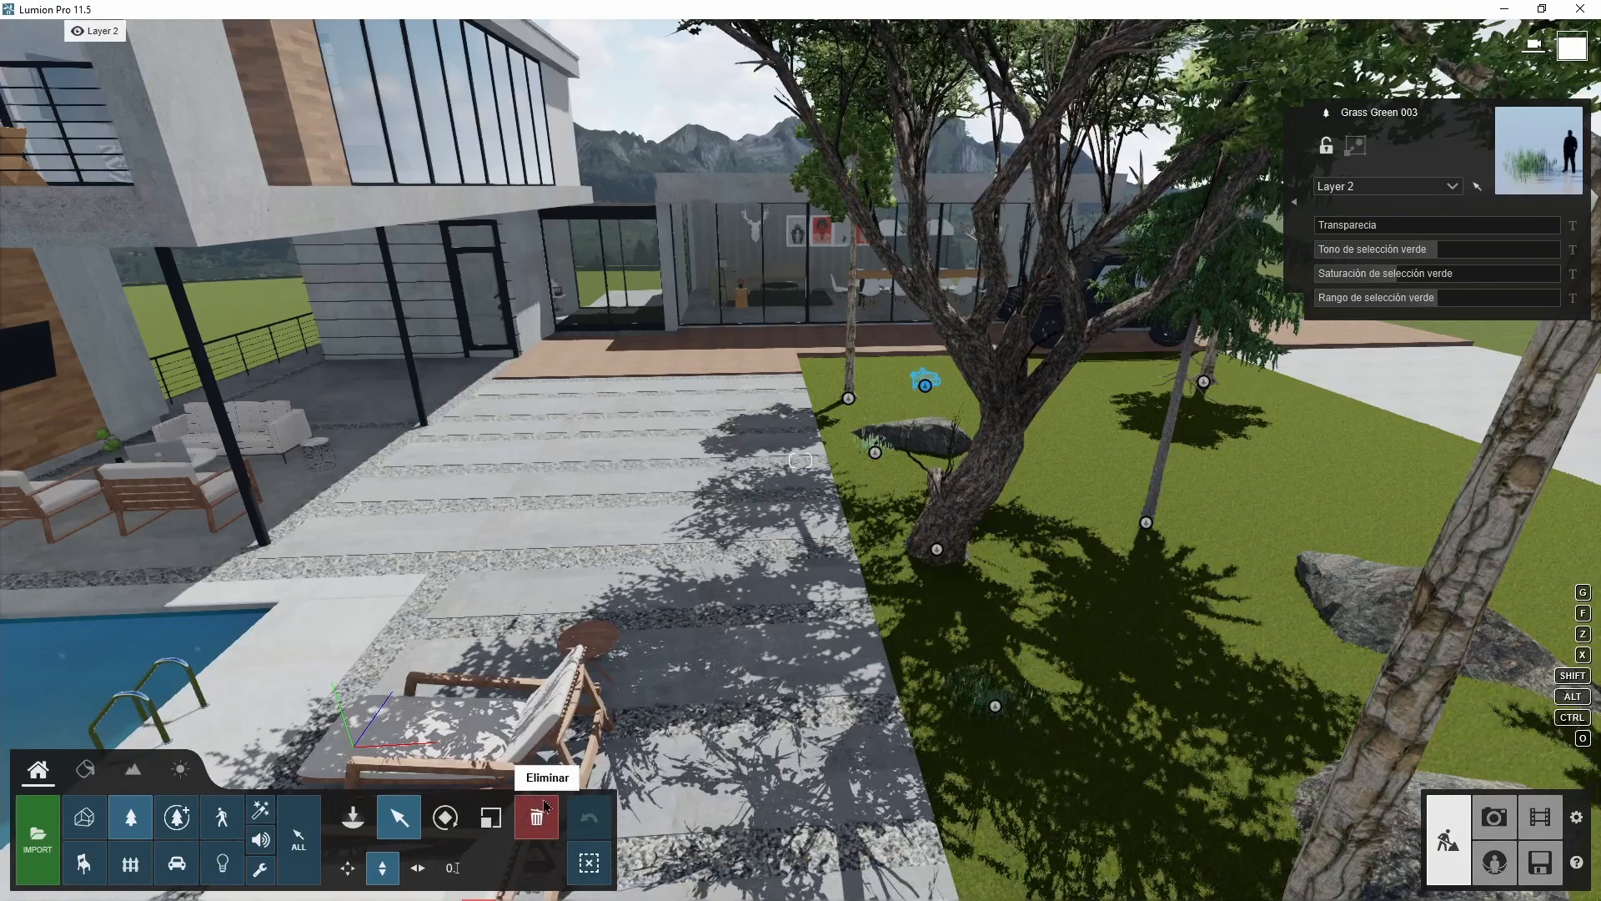
left_click(876, 453)
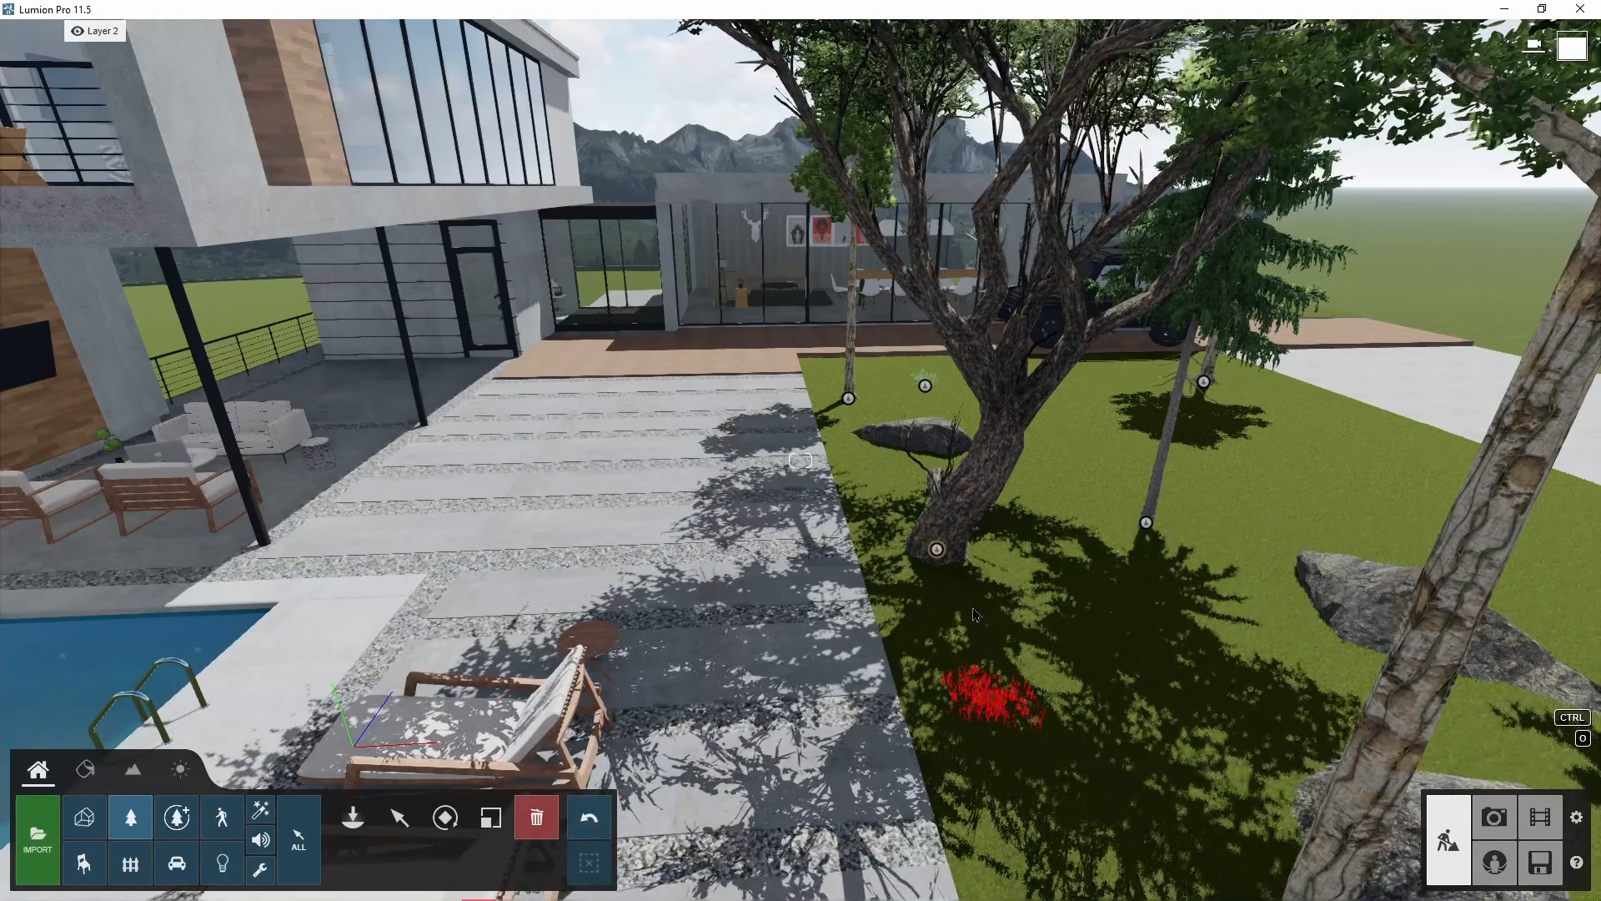
left_click(993, 707)
left_click(925, 386)
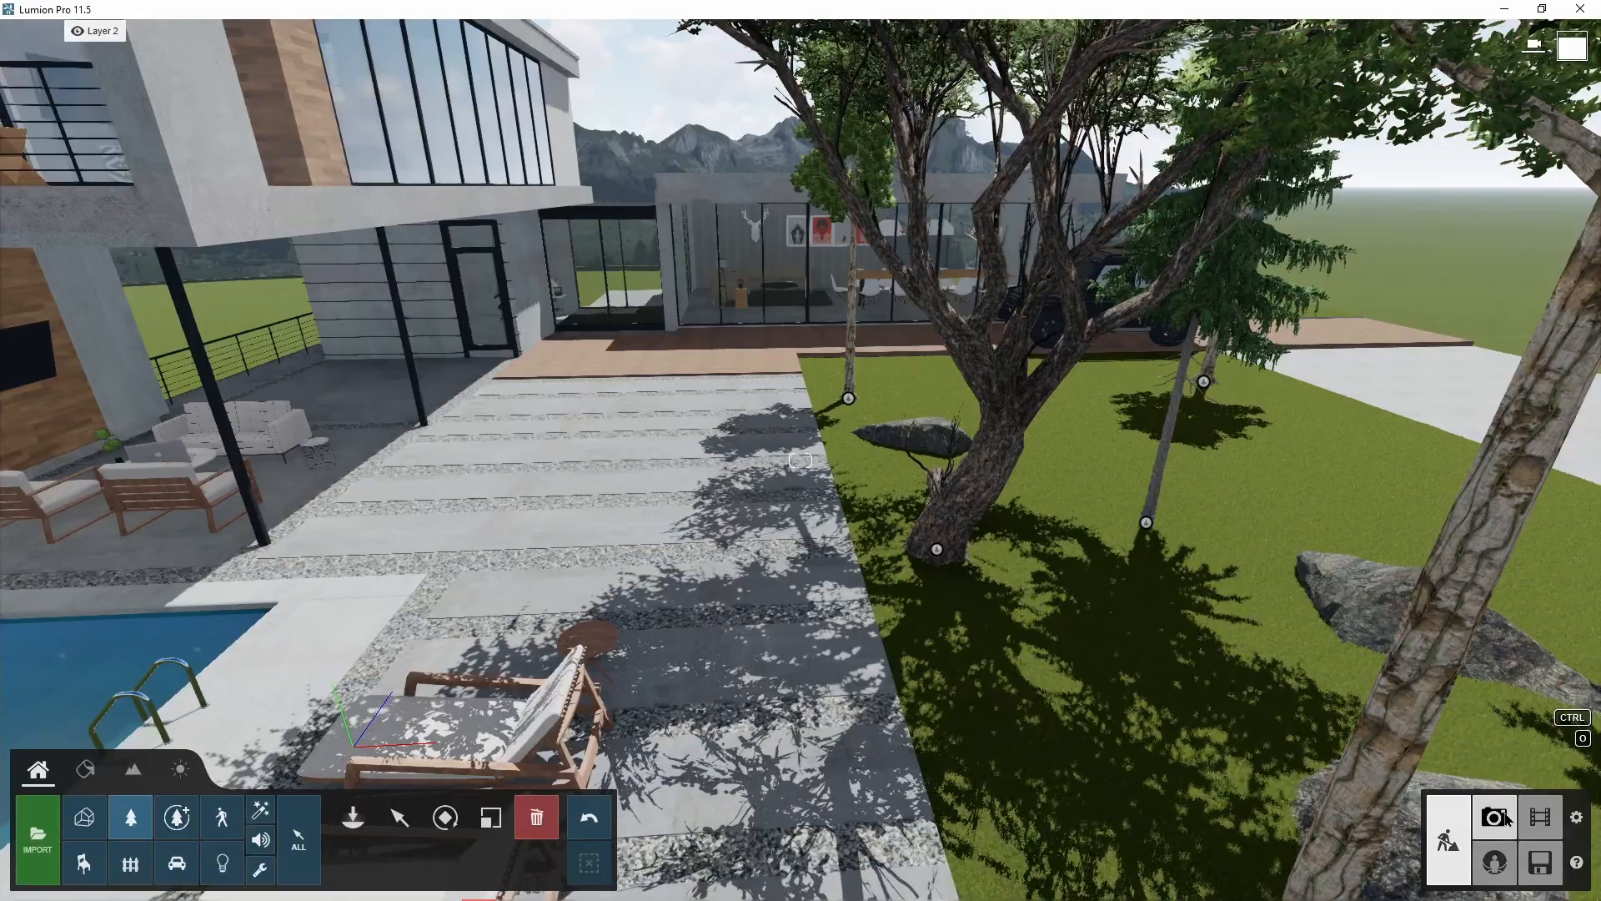
- Switch to Photo mode, restore the camera of Photo 1 and update its preview to examine the trees at the frame's edge
left_click(1506, 821)
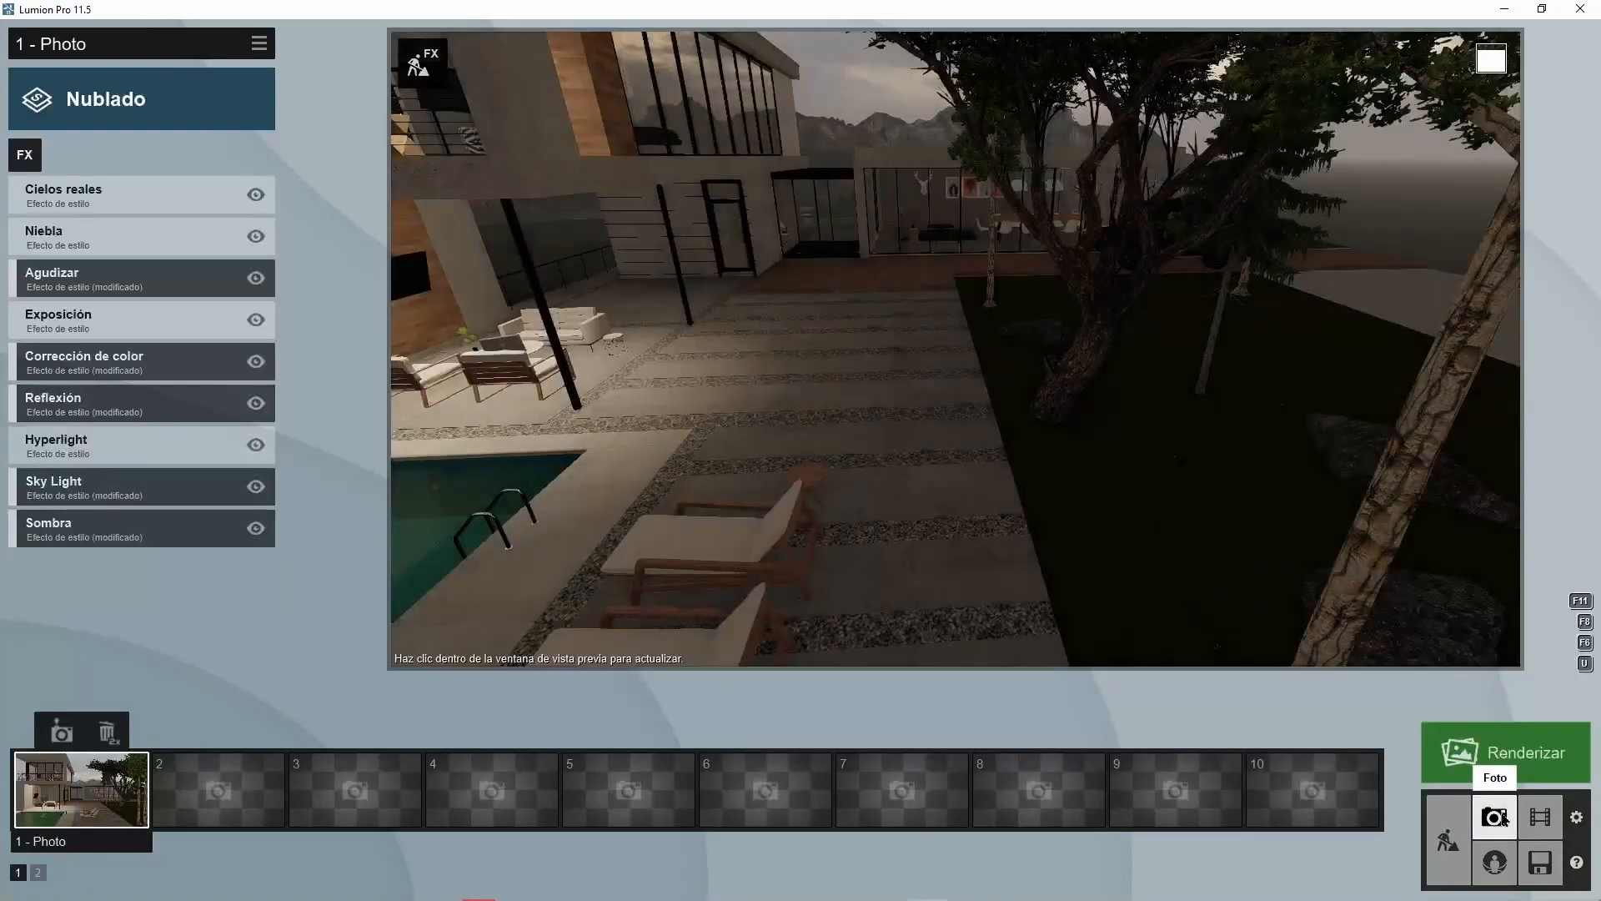
left_click(74, 778)
left_click(85, 776)
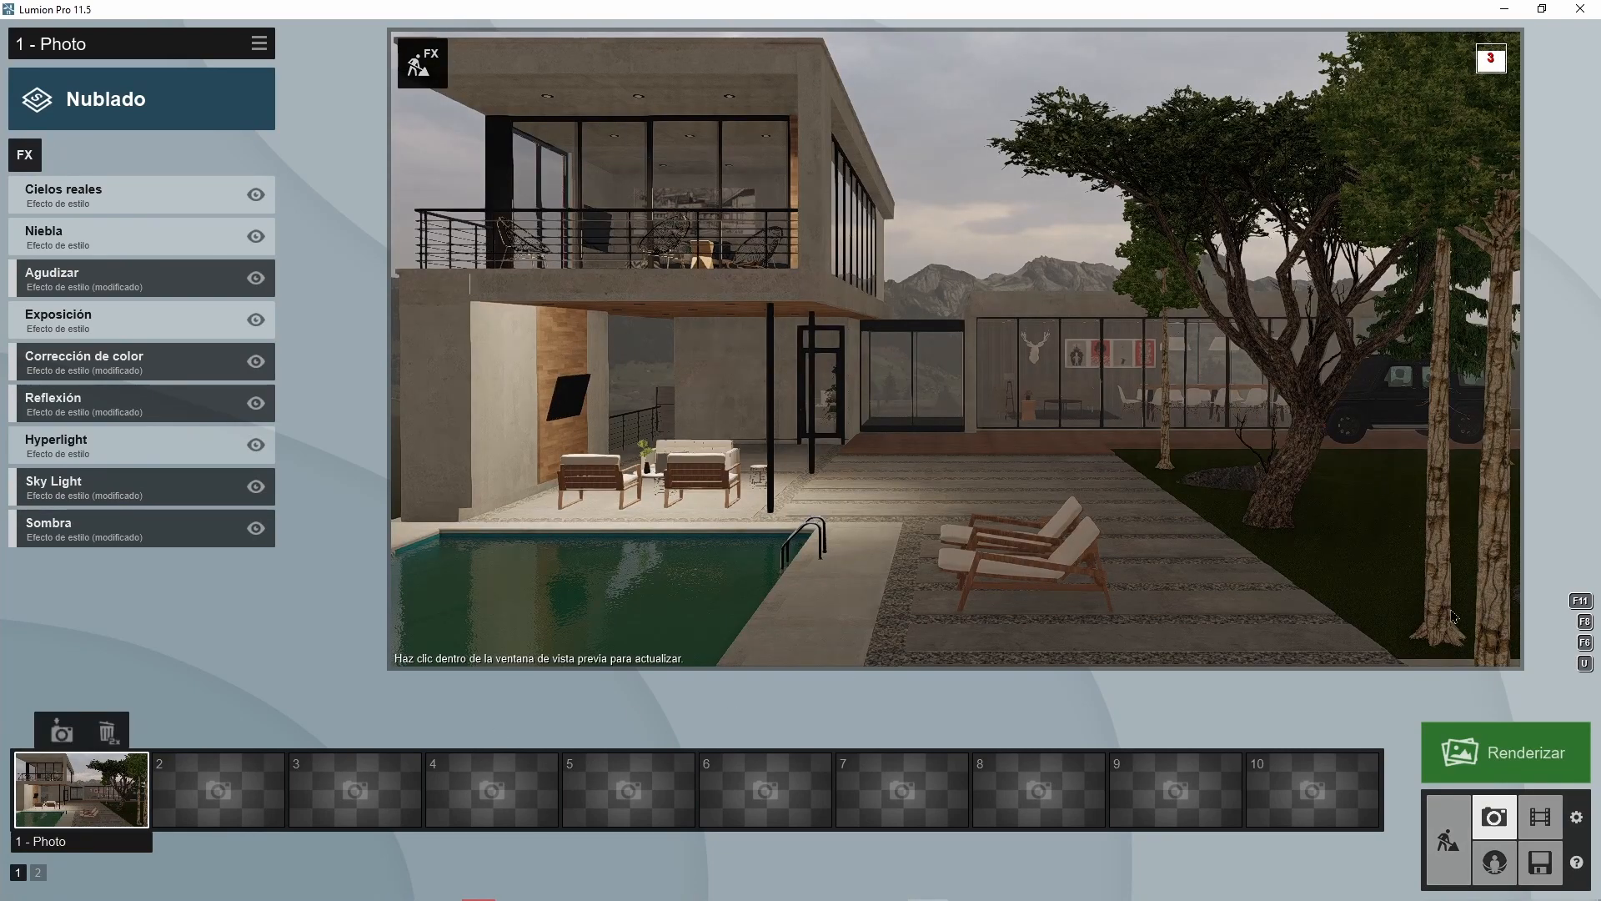
left_click(1489, 592)
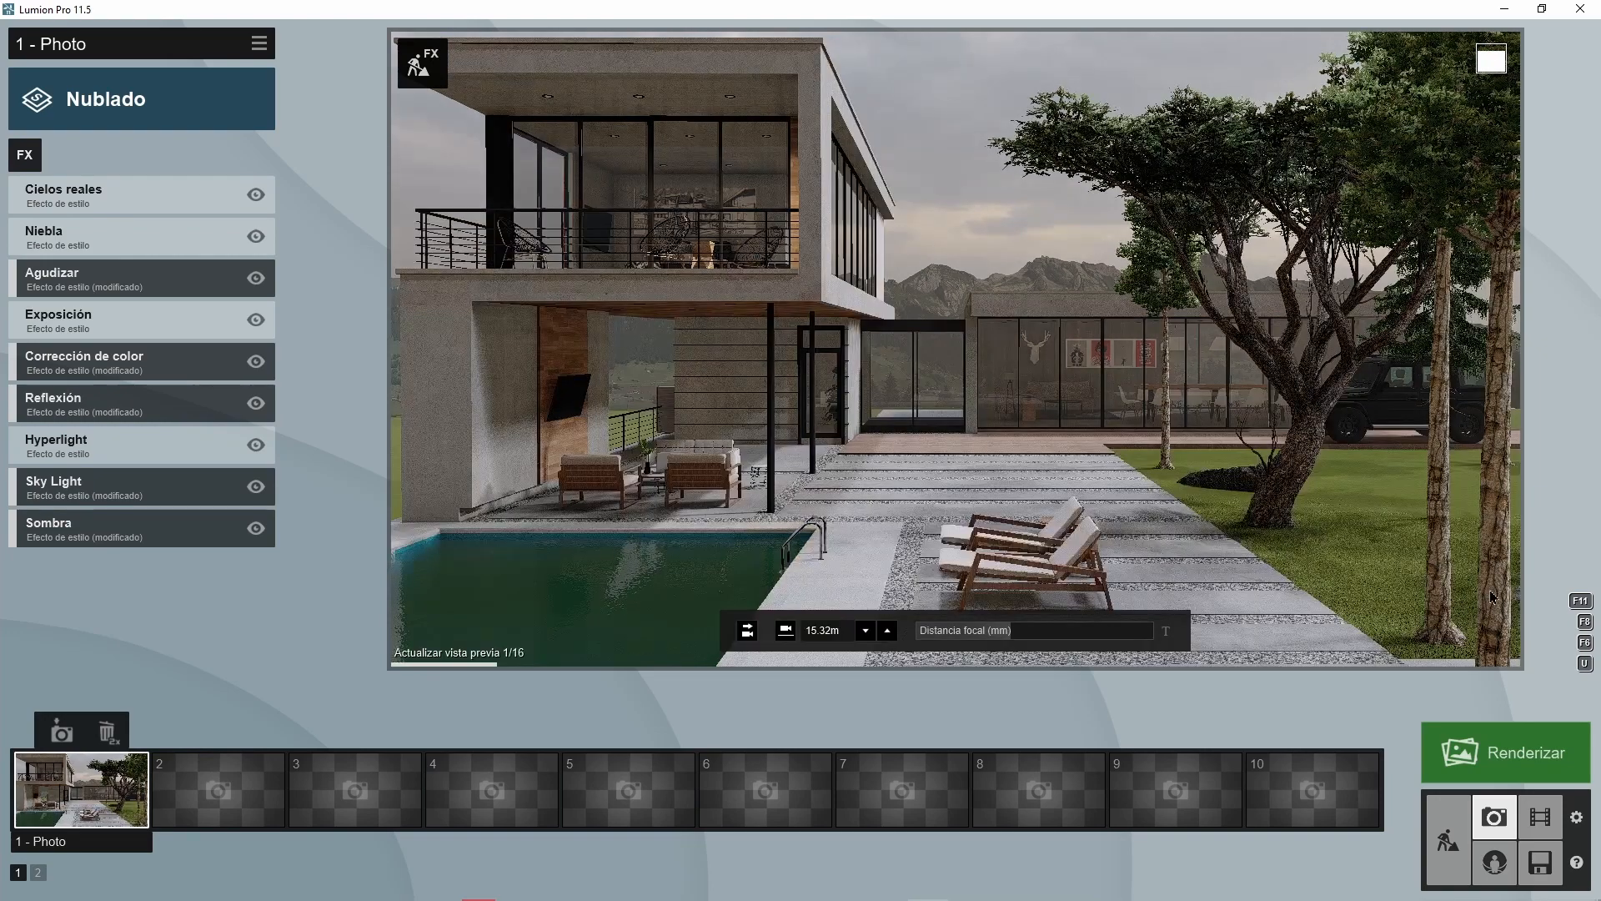
- Return to Build mode and move the foreground Agarwood RT tree horizontally toward the pool, in front of the paved path
left_click(1458, 828)
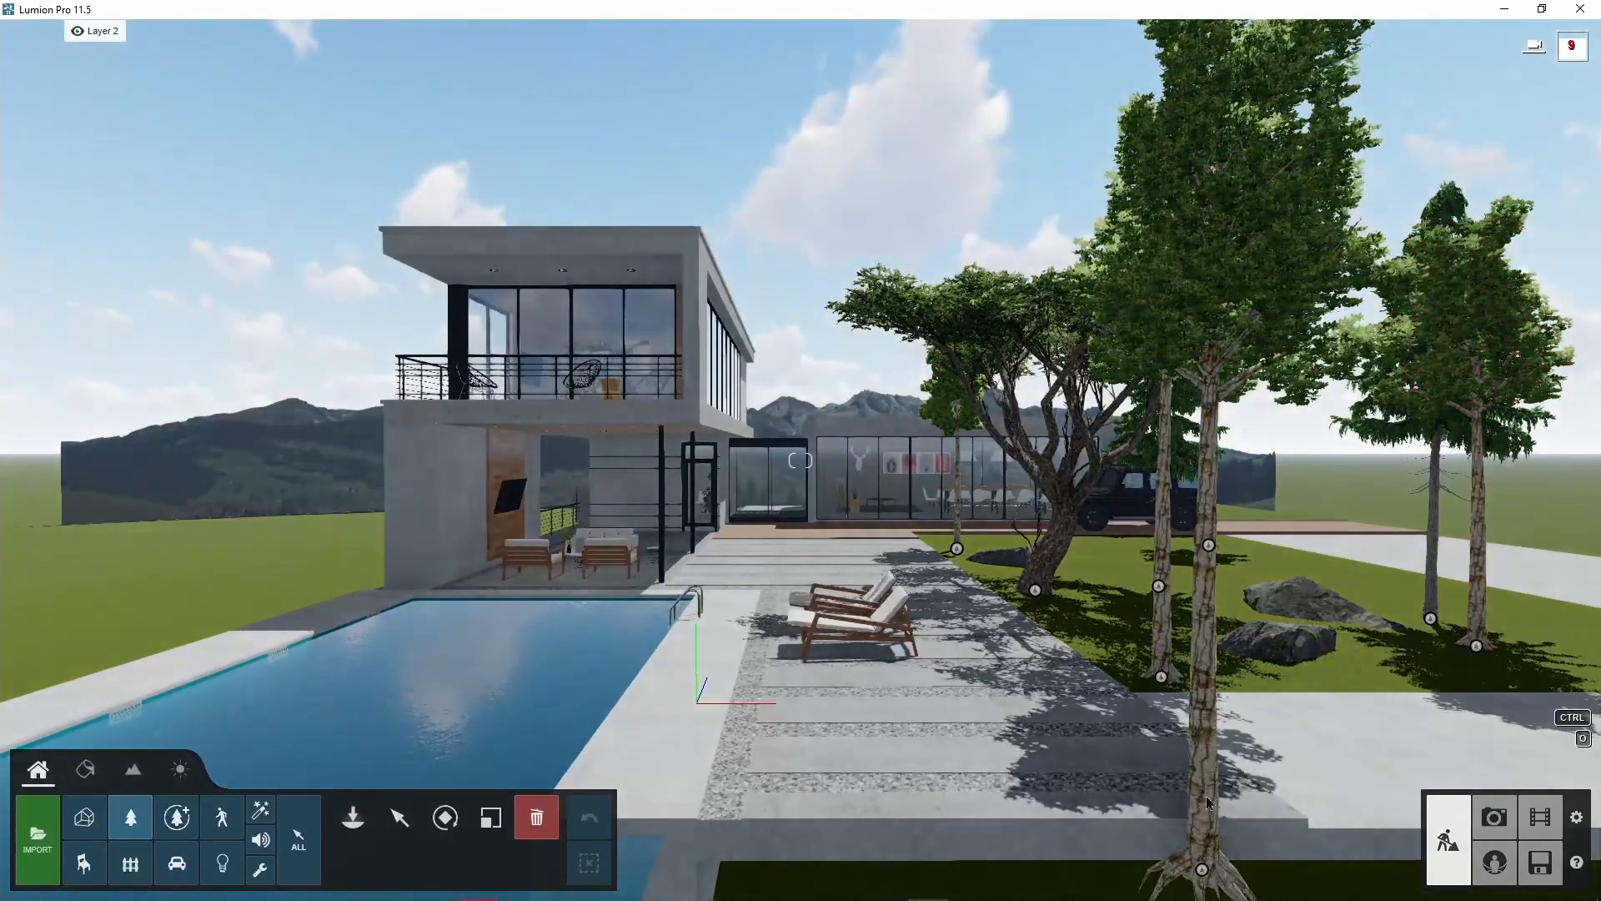
left_click(1203, 786)
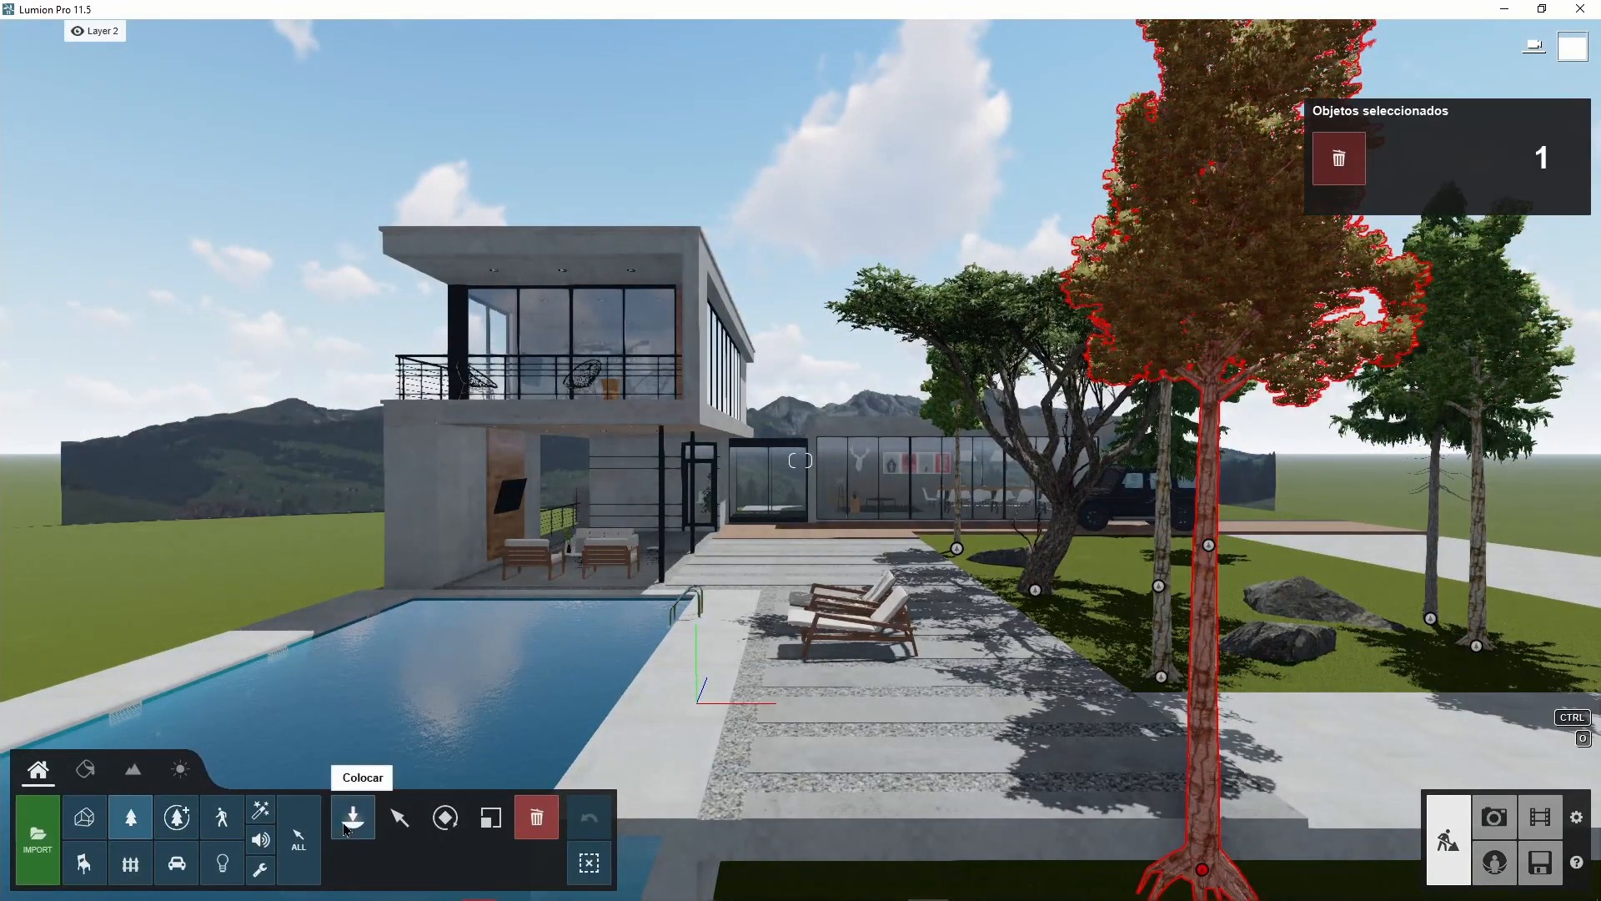
left_click(399, 818)
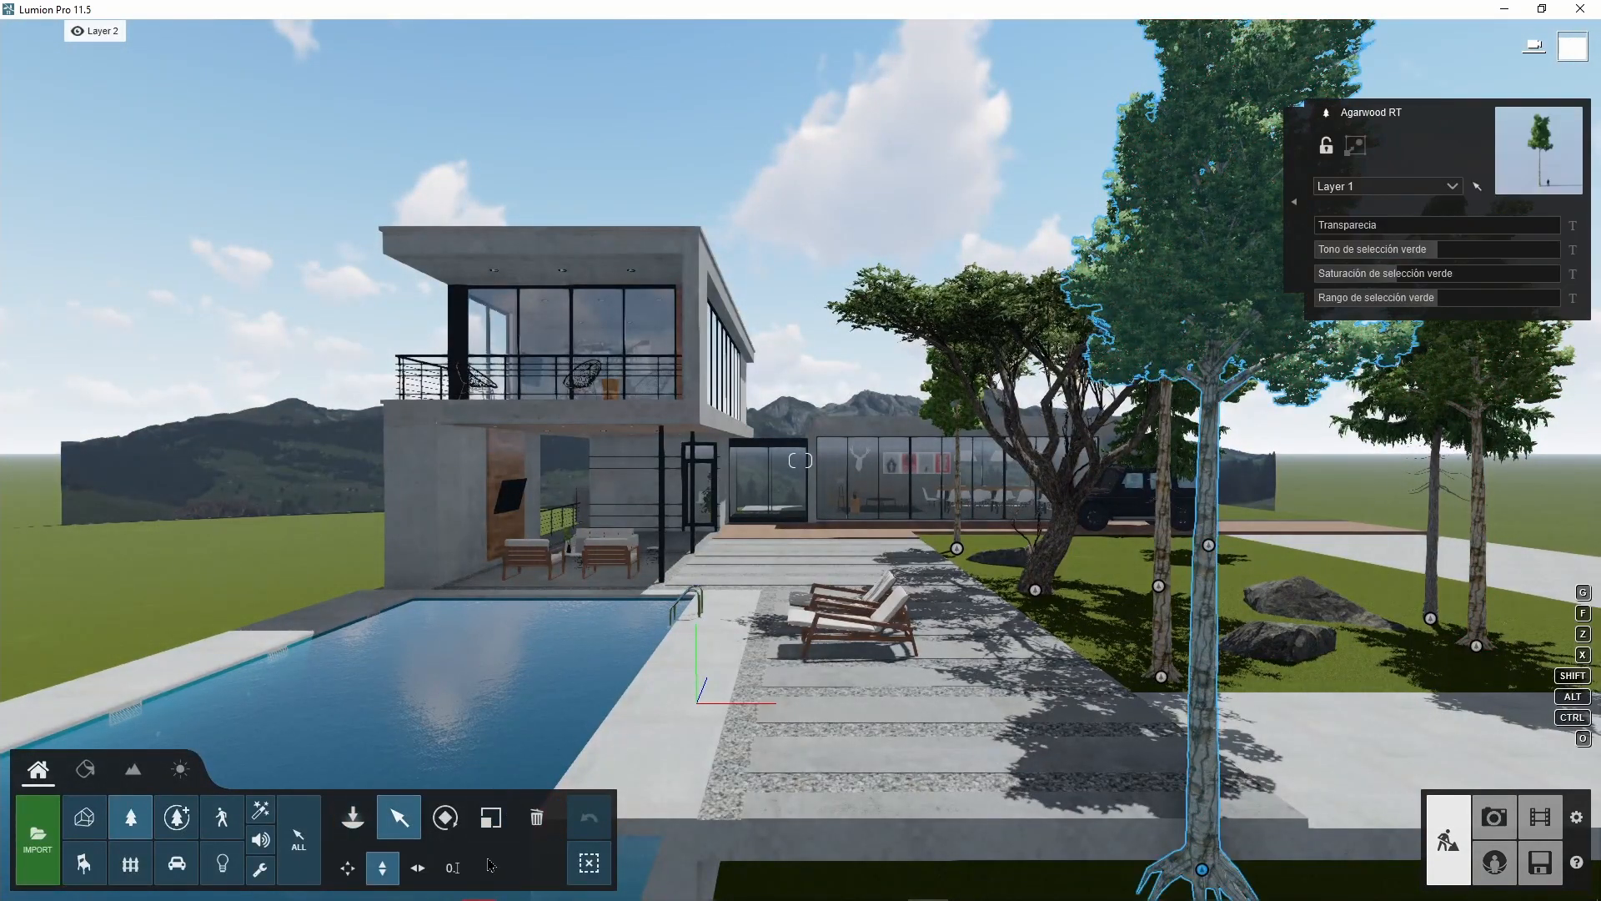
left_click(417, 868)
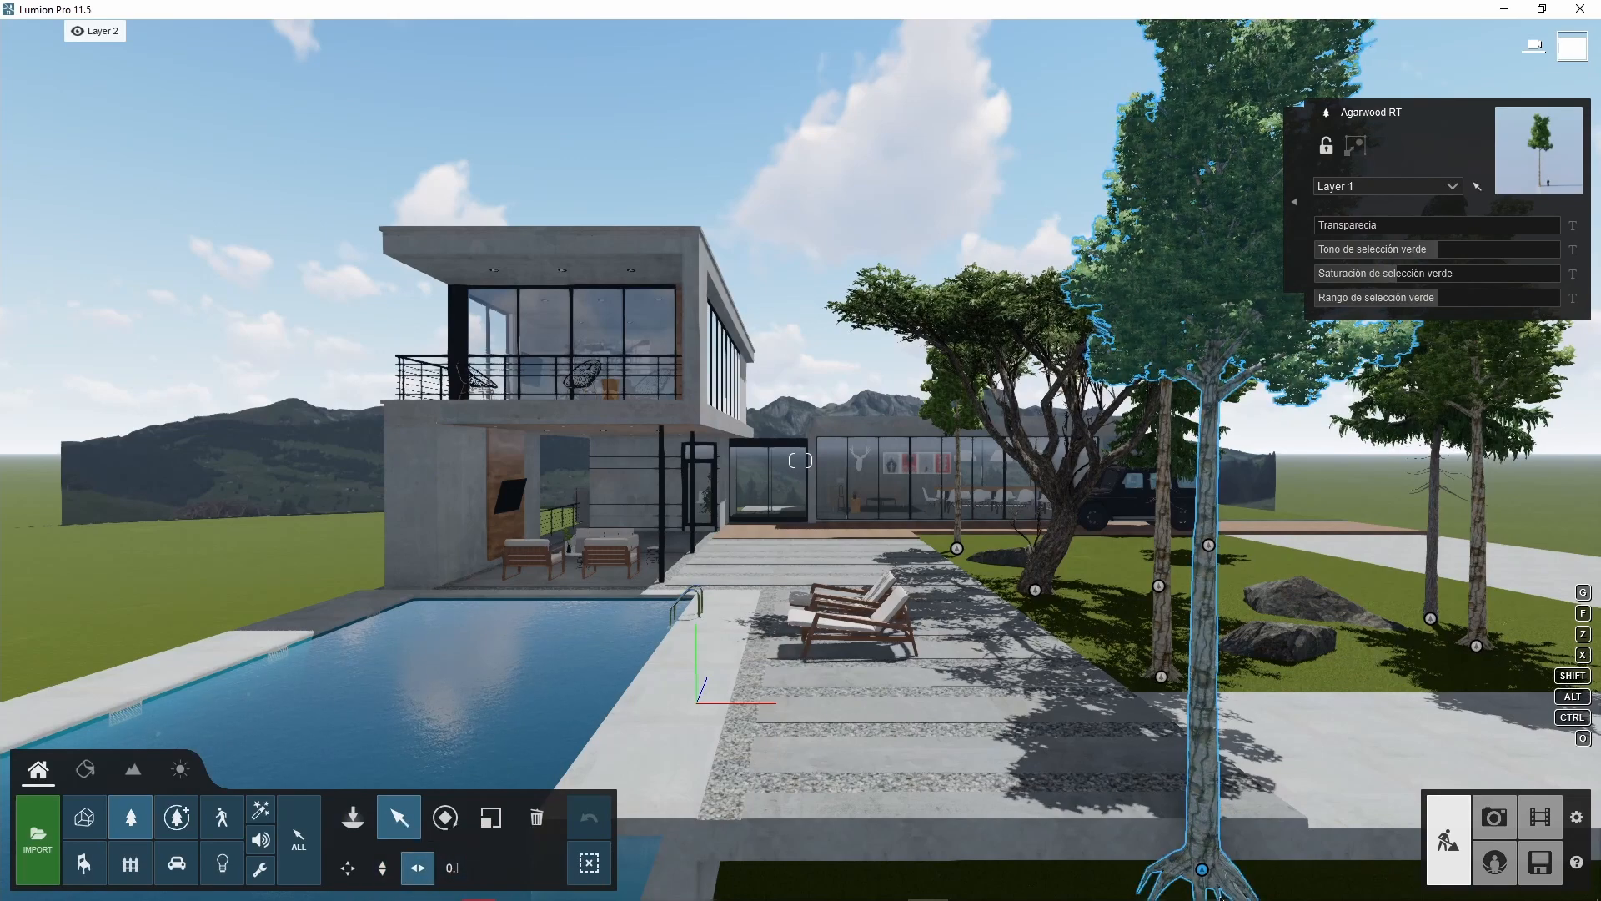
left_click_drag(1202, 869, 1030, 873)
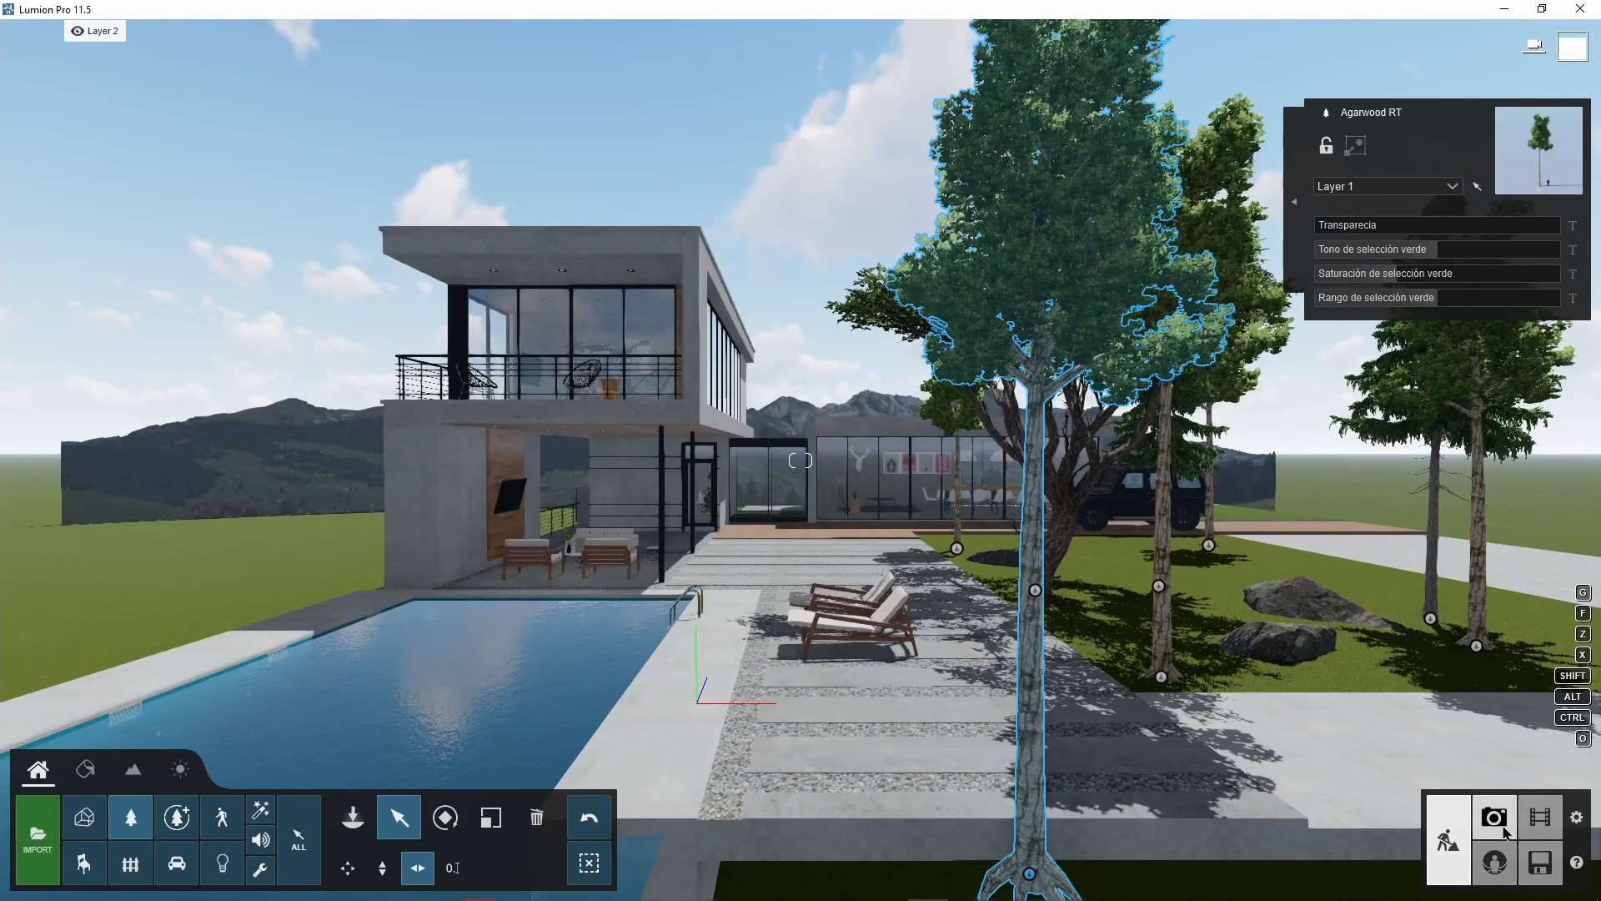
- Check the moved Agarwood RT tree in Photo mode with Photo 1's restored camera and an updated preview
left_click(1495, 821)
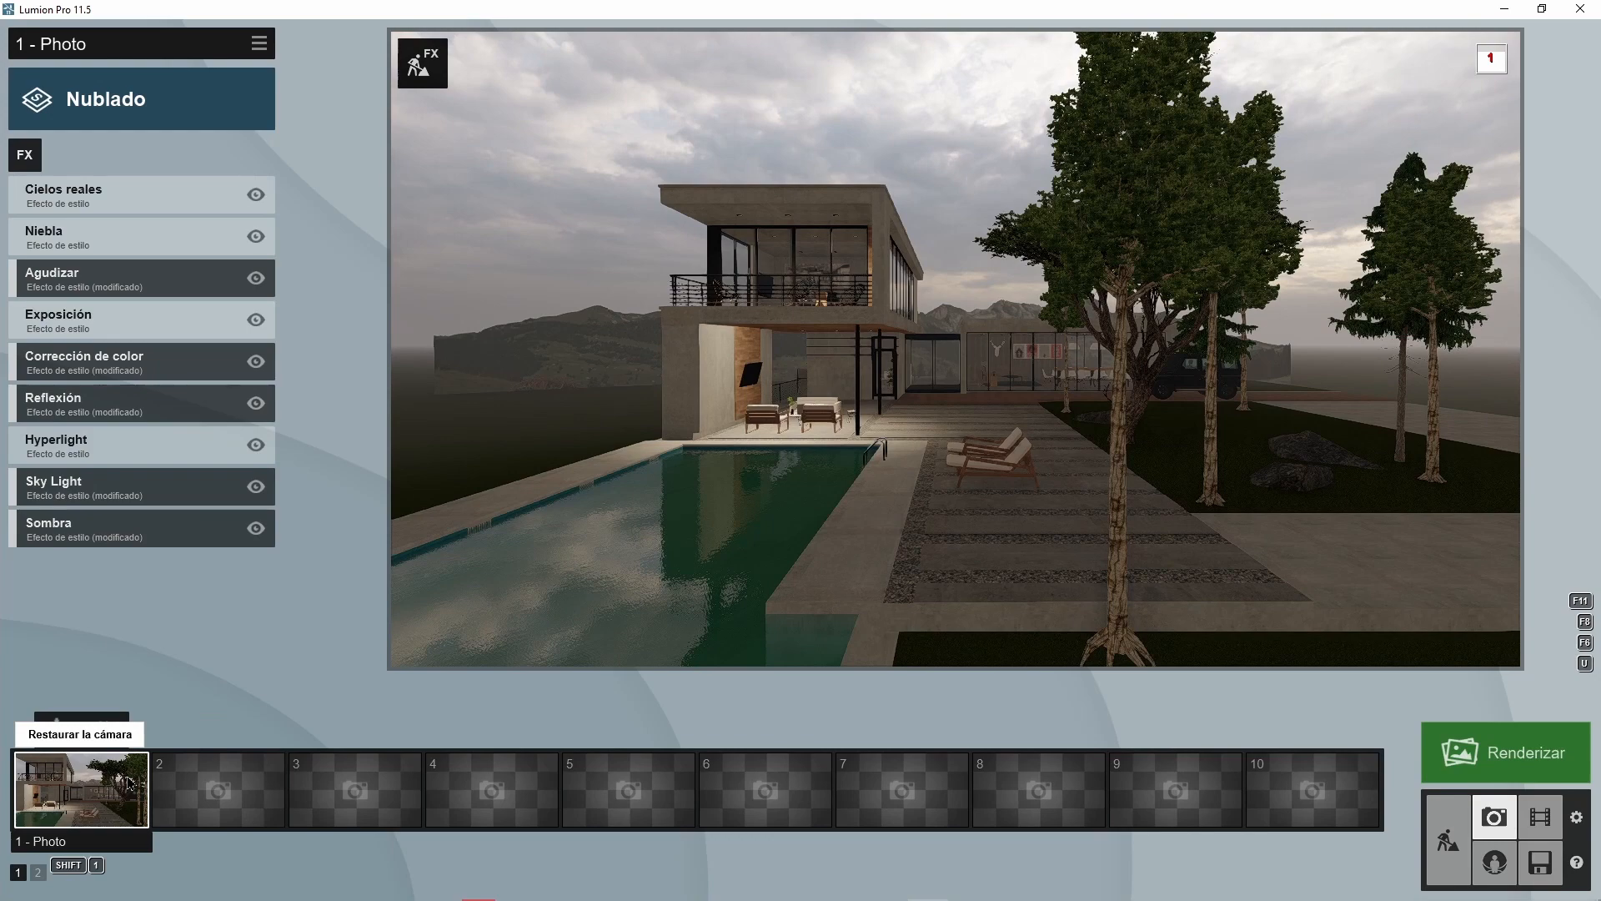
left_click(129, 782)
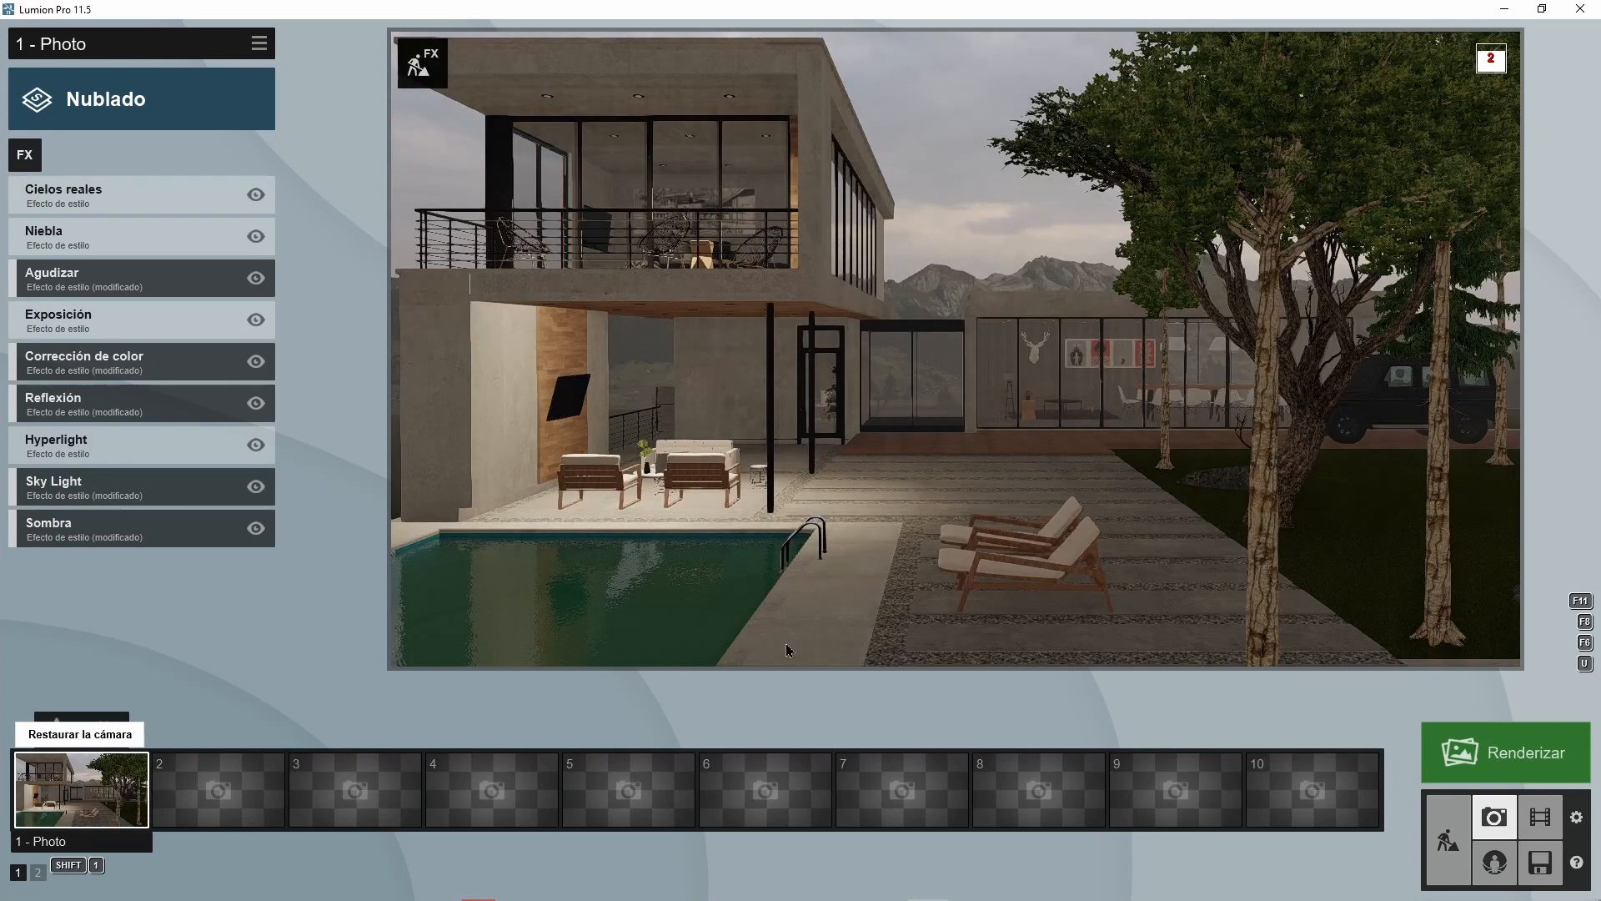
left_click(1269, 603)
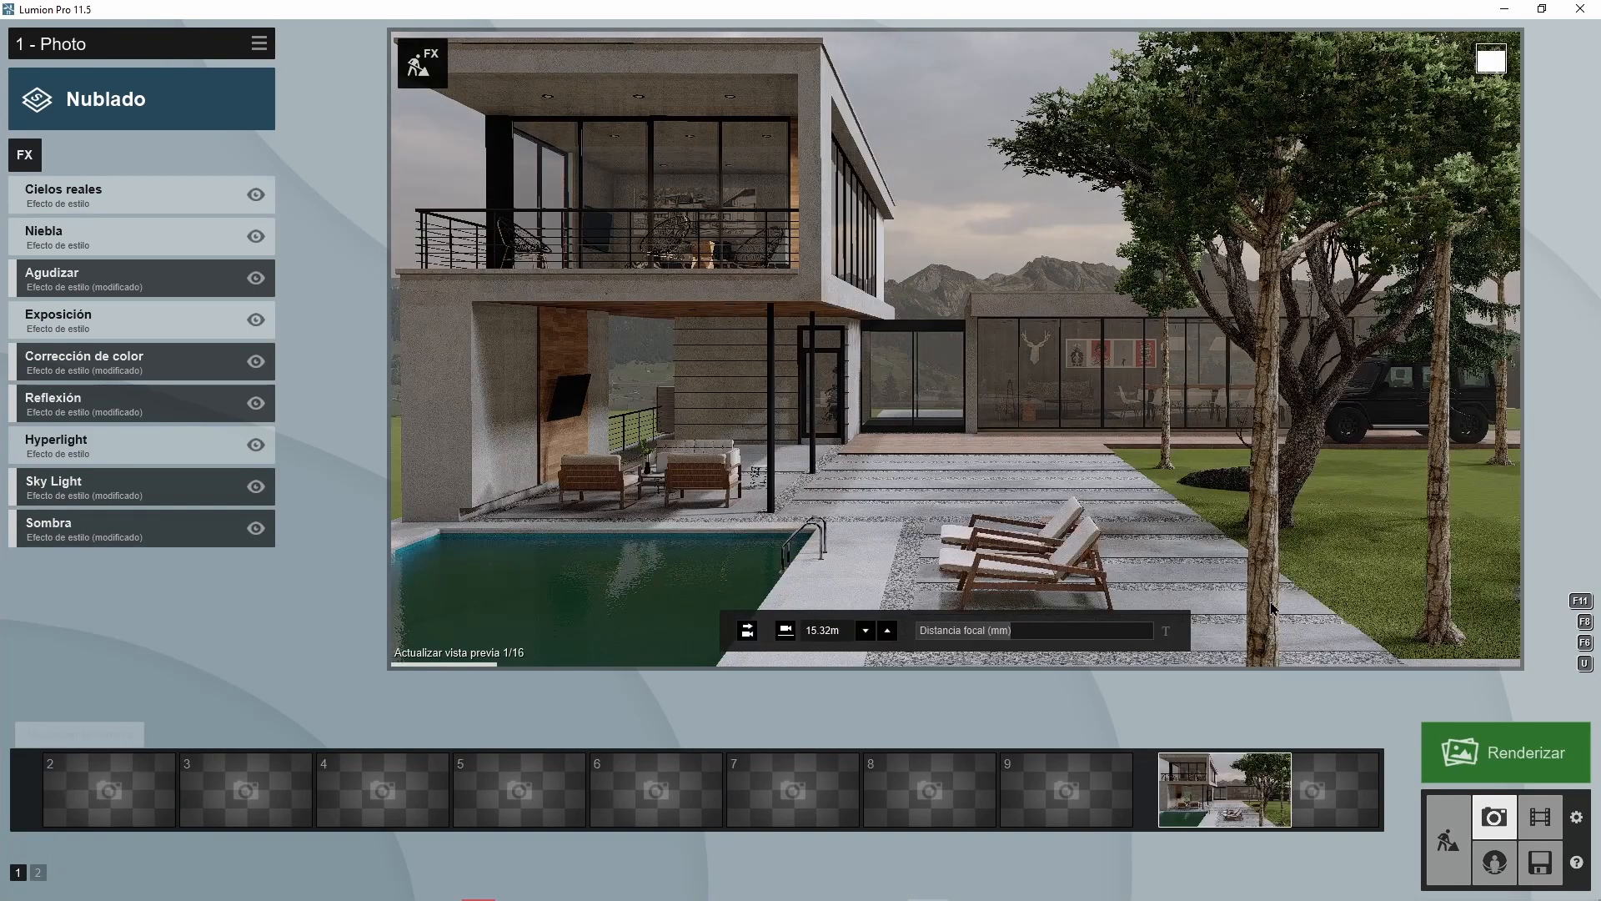
- Return to Build mode and enlarge the foreground Agarwood RT tree beside the paved path with the scale tool
left_click(1448, 841)
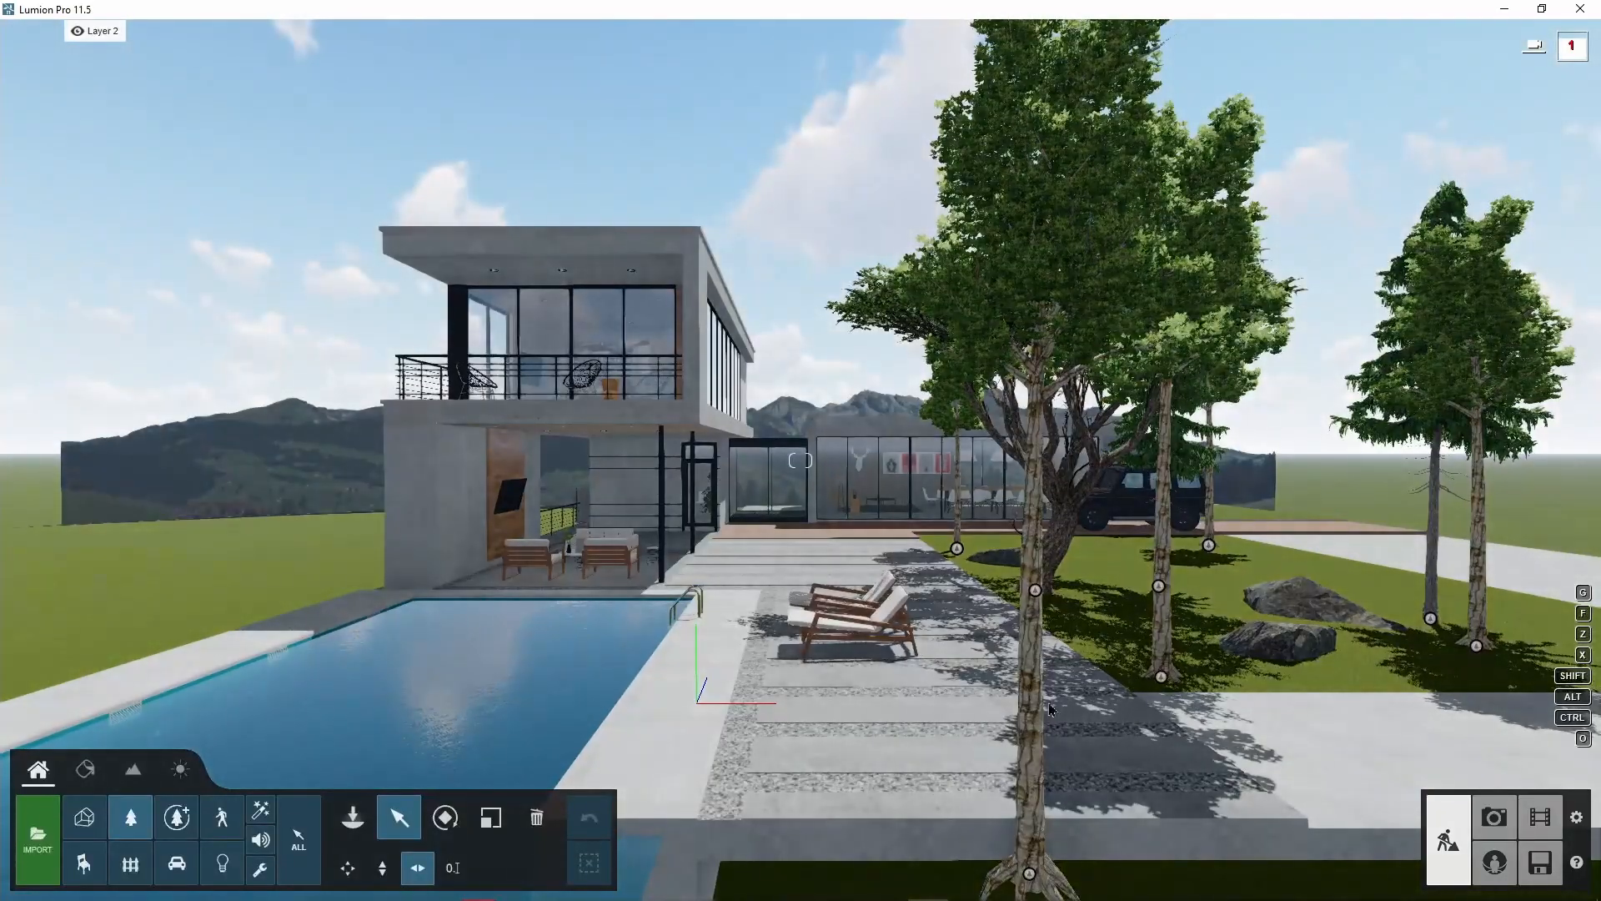
left_click(1026, 866)
left_click(1028, 872)
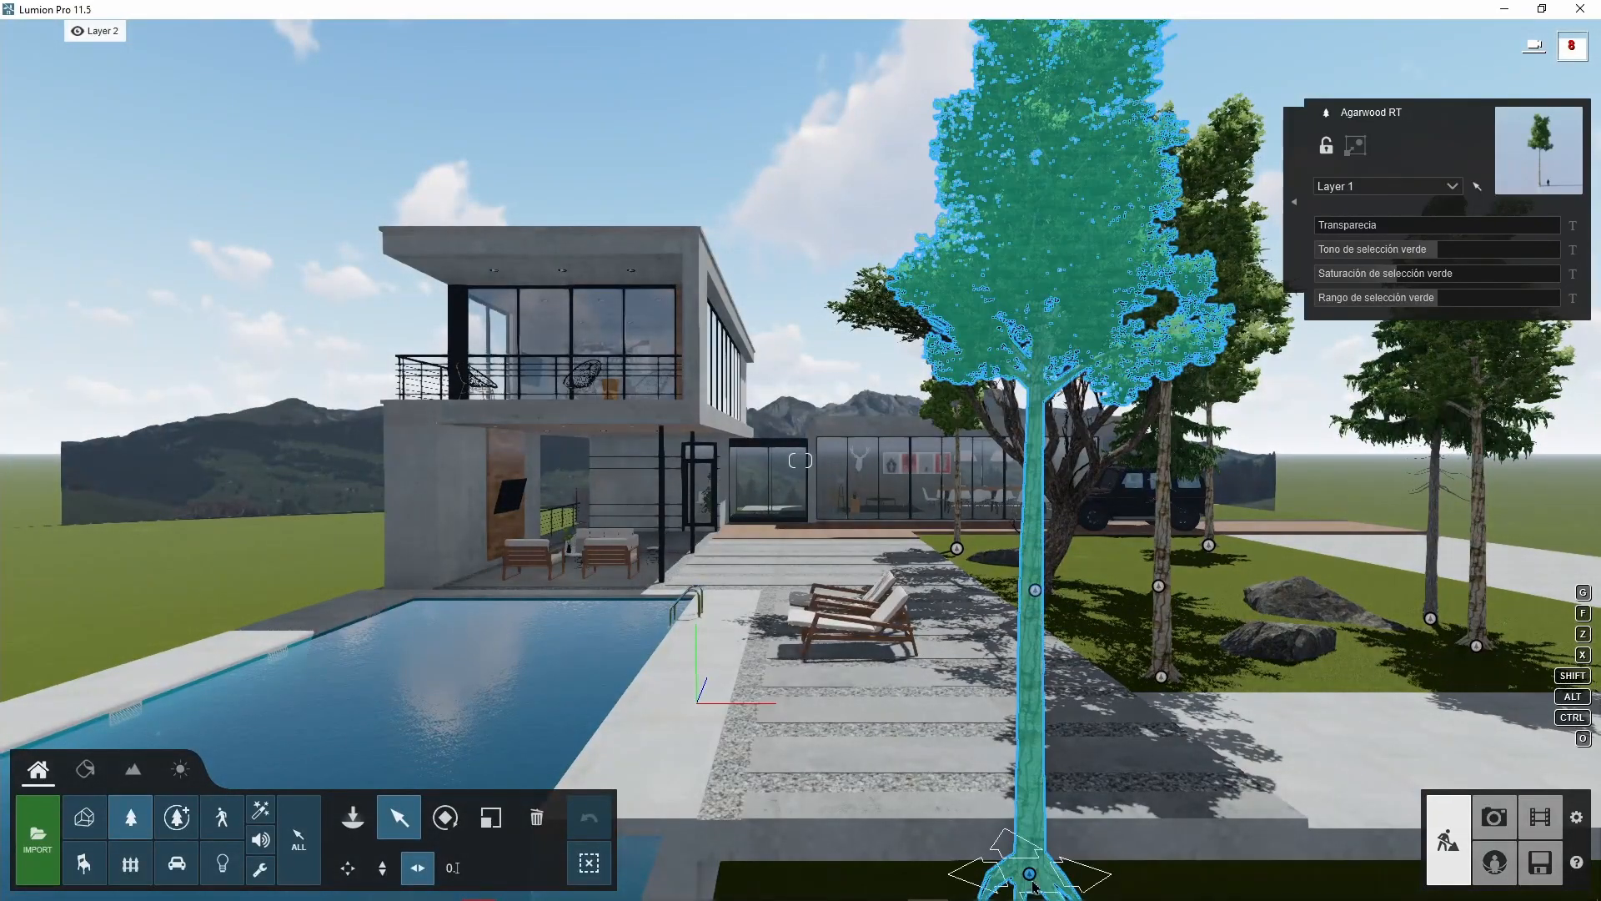
left_click(491, 817)
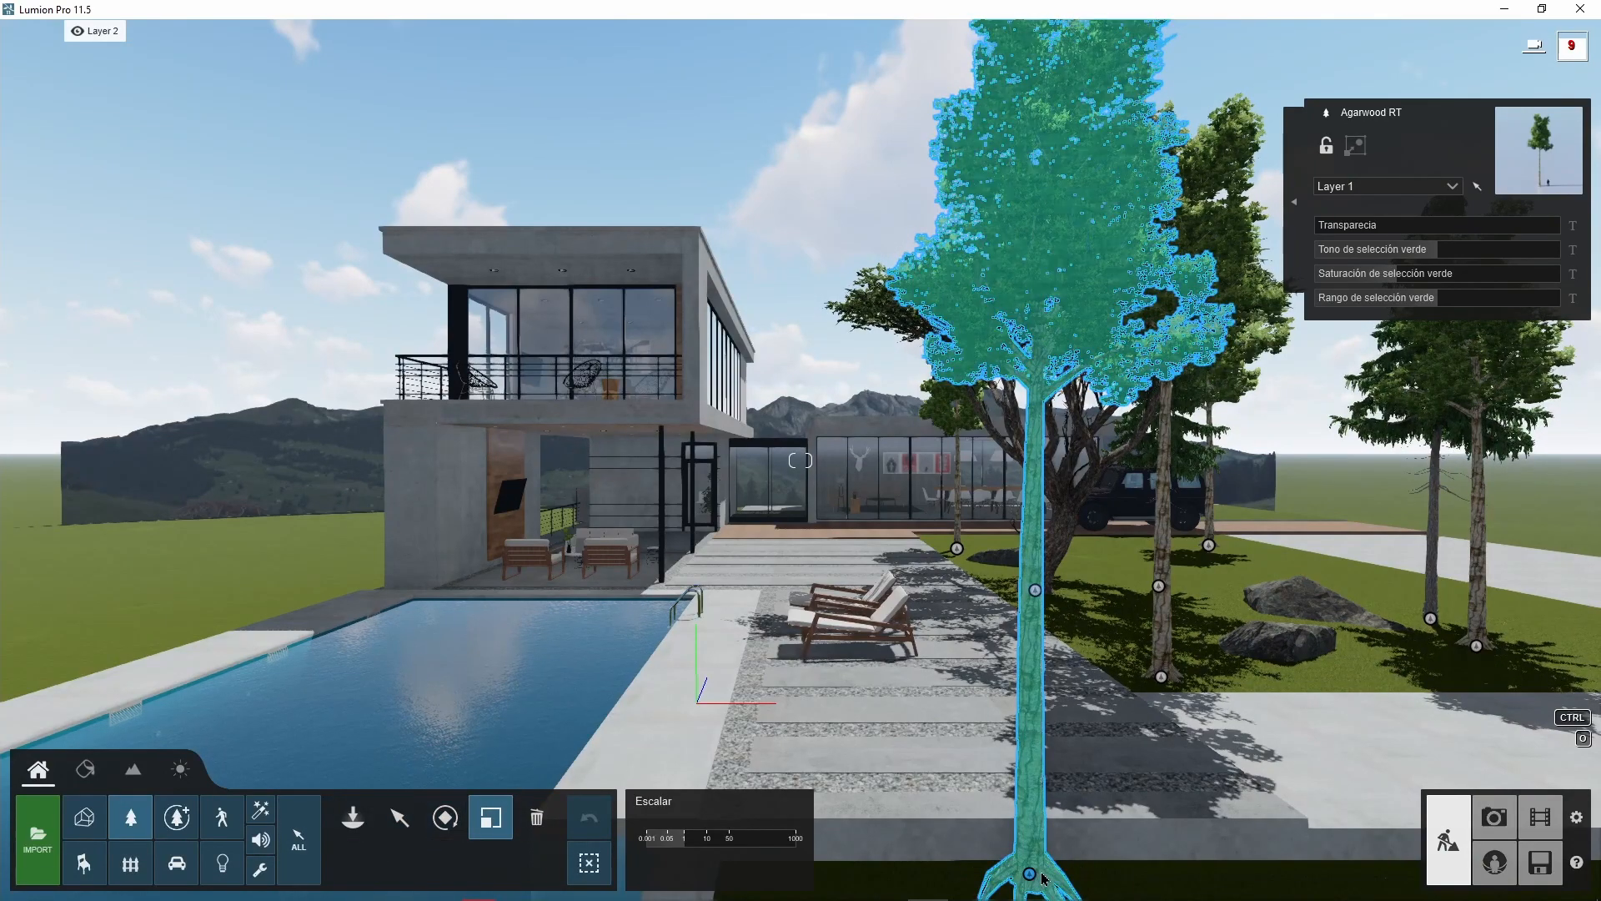
left_click_drag(1056, 892, 1054, 871)
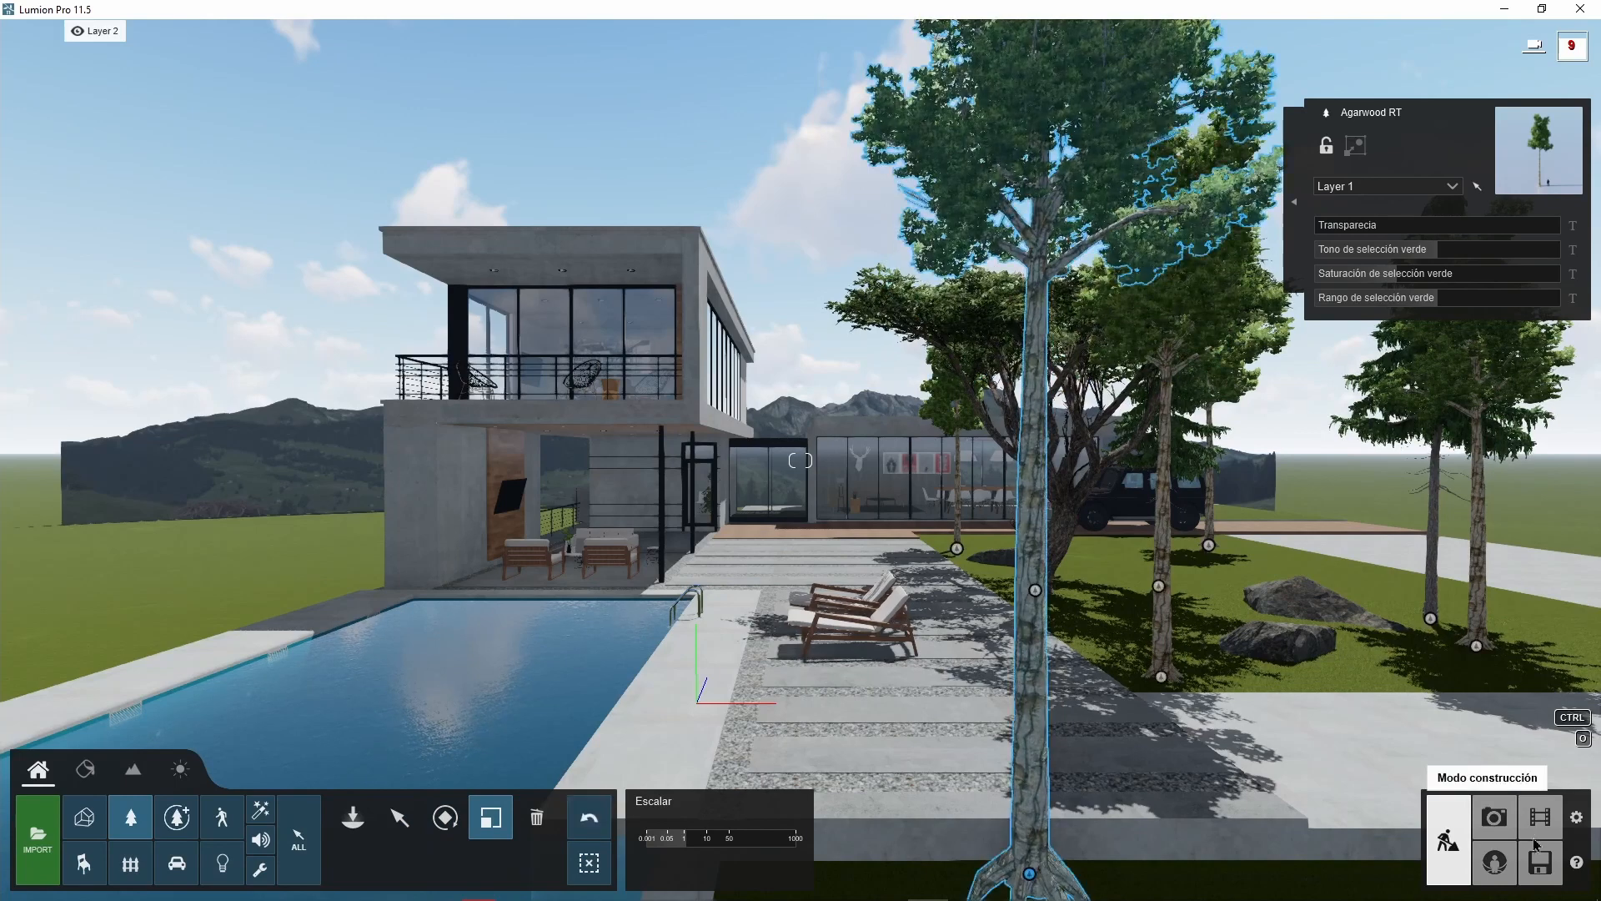
- Restore Photo 1's camera in Photo mode and render it at 1920x1080 as a JPG file named 2 in Documents
left_click(1502, 821)
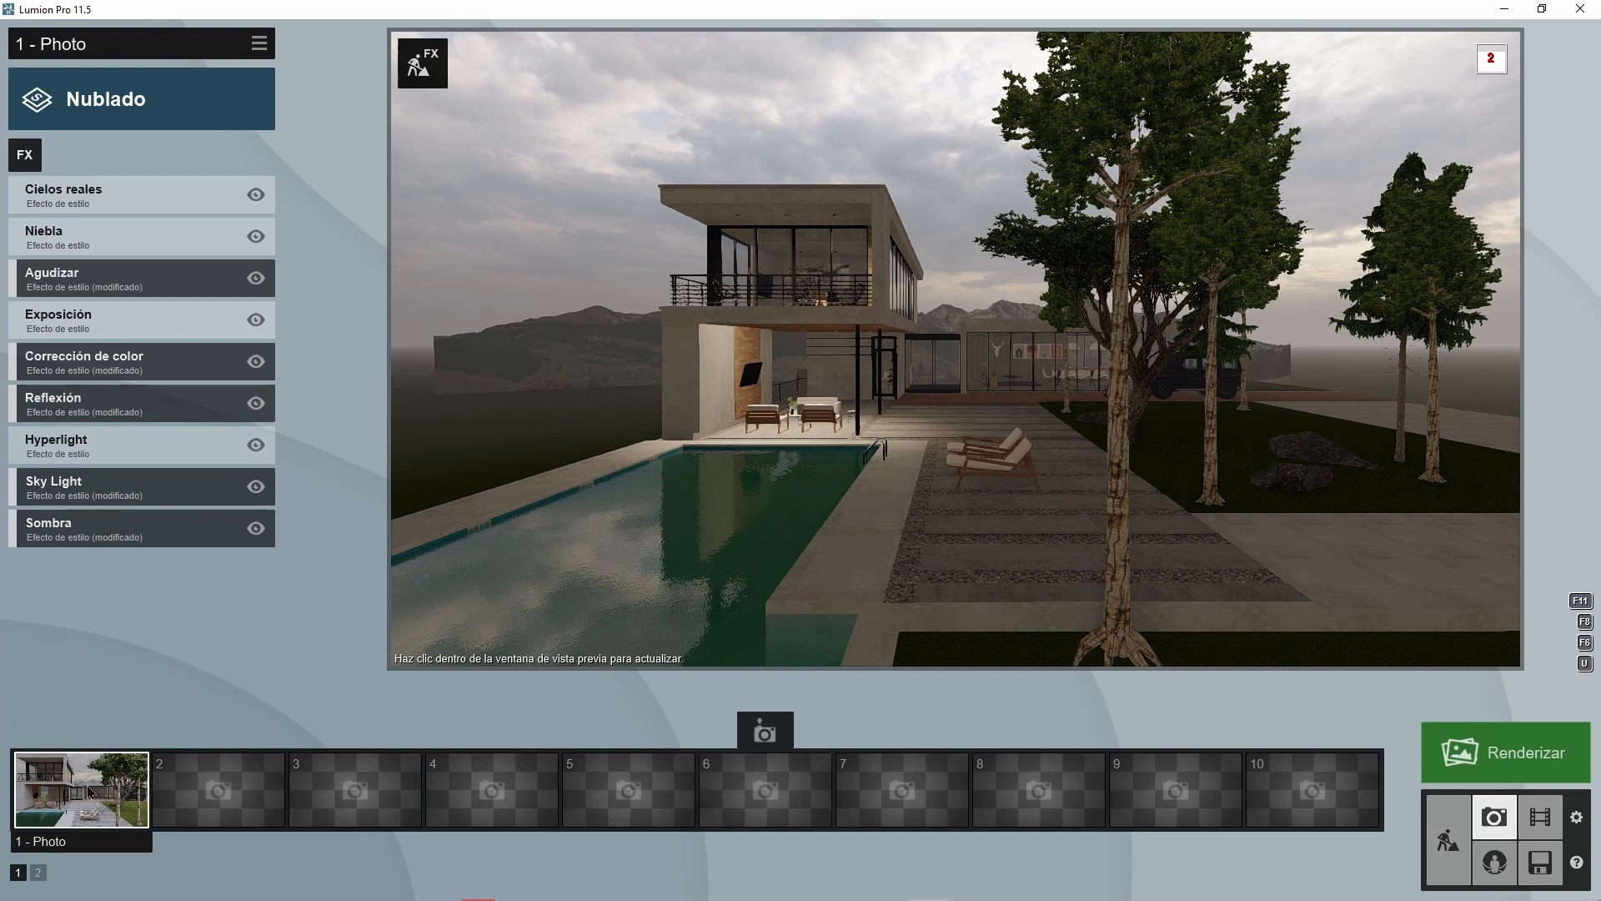
key("shift+1")
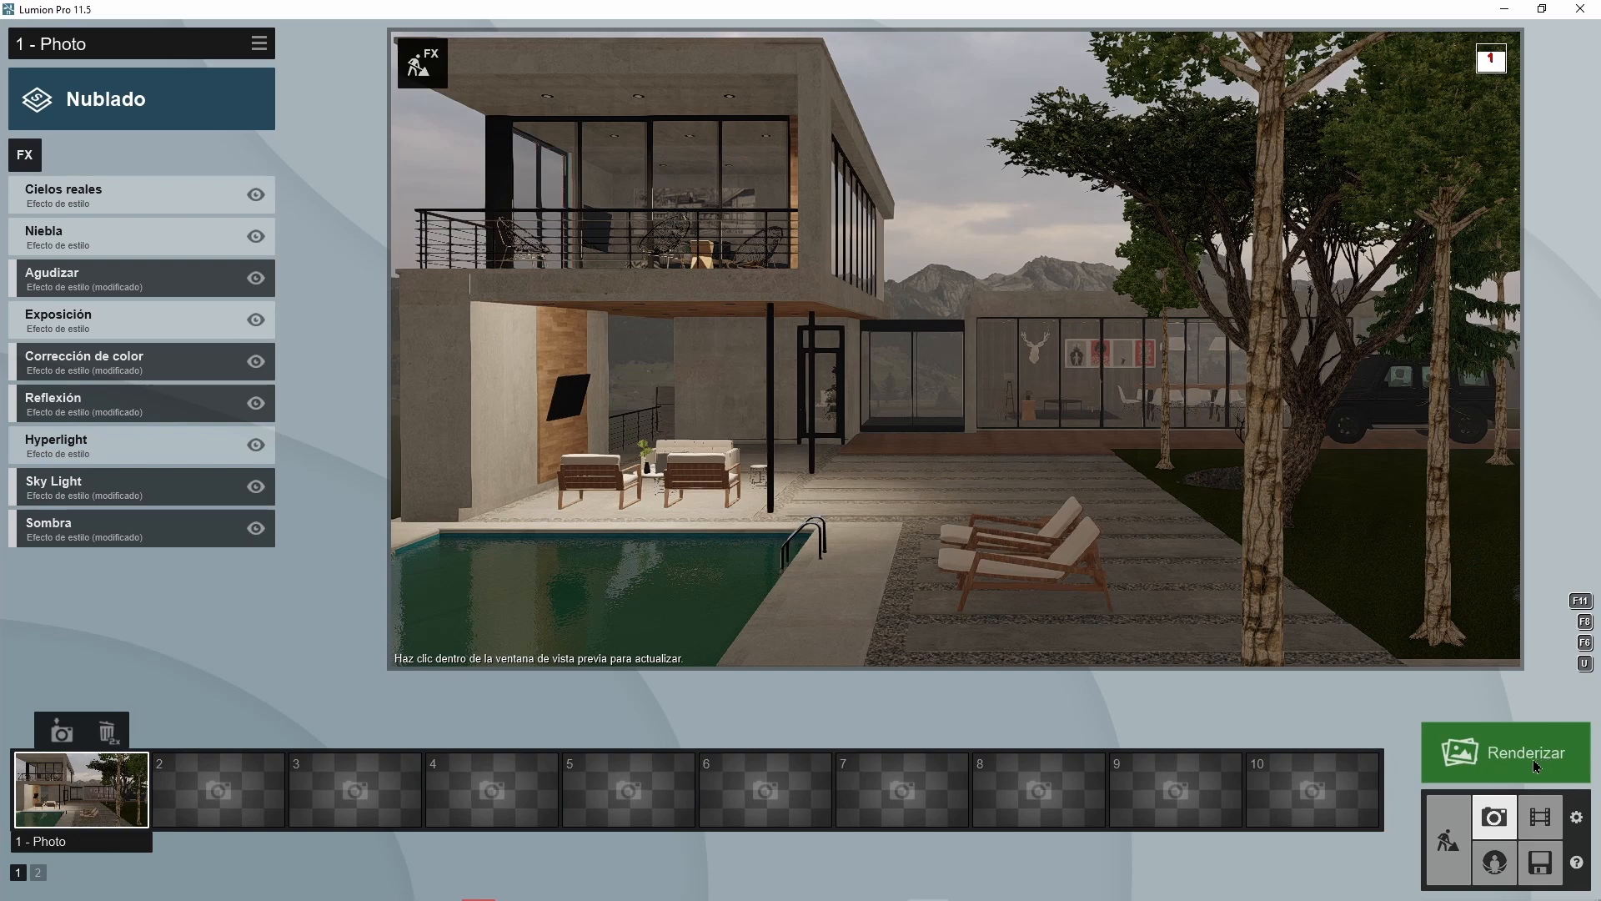
left_click(1458, 753)
left_click(674, 662)
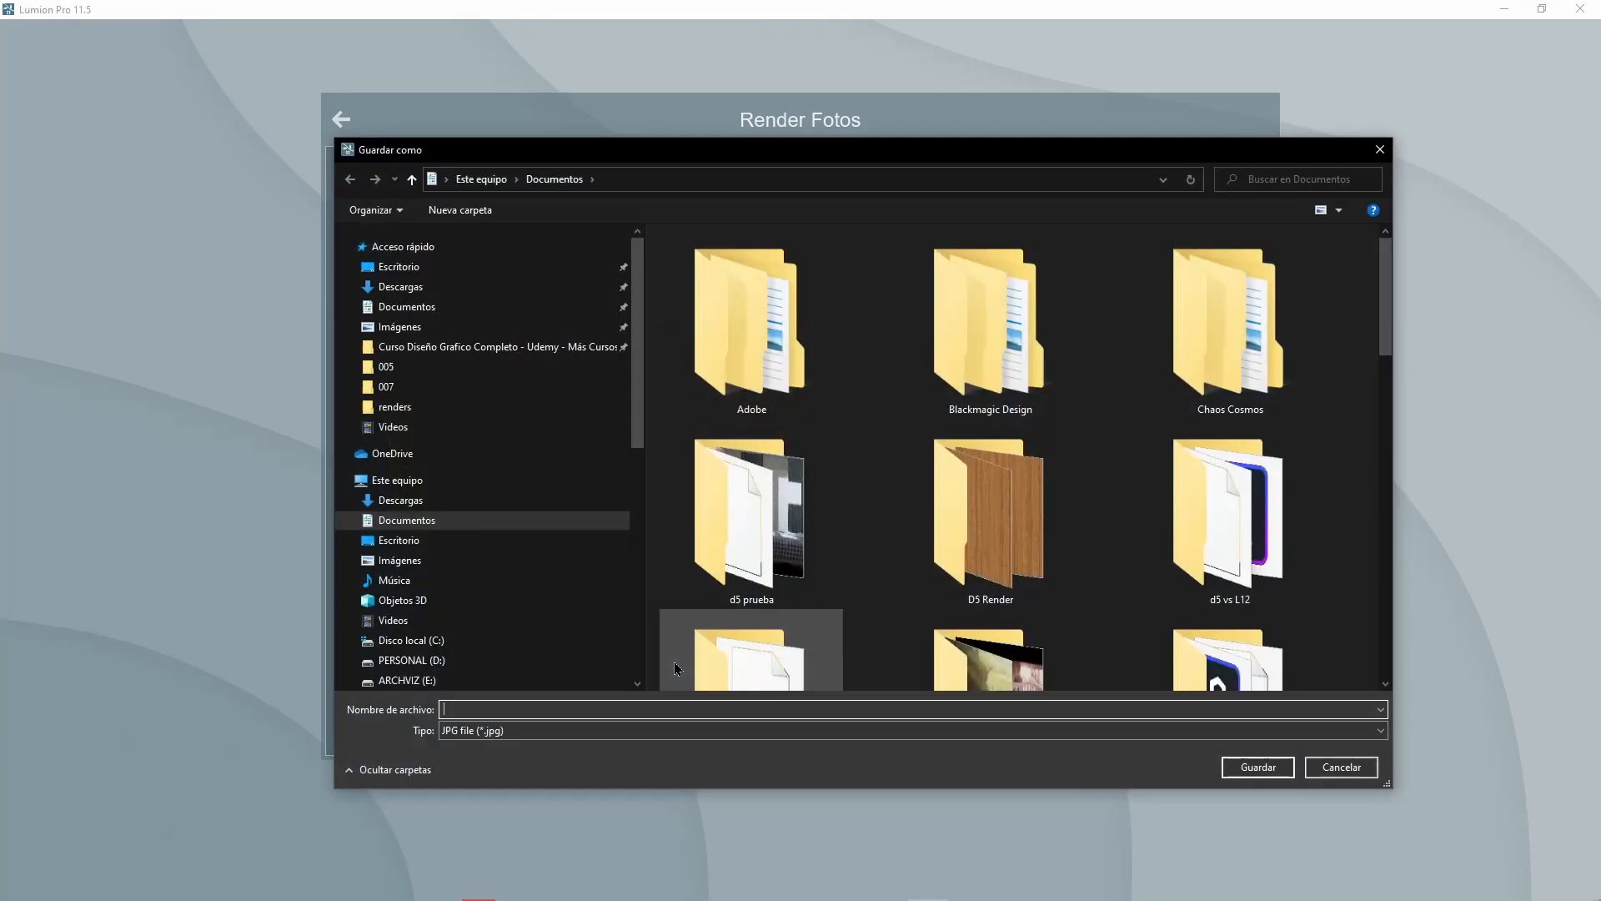
scroll(999, 512, "down", 5)
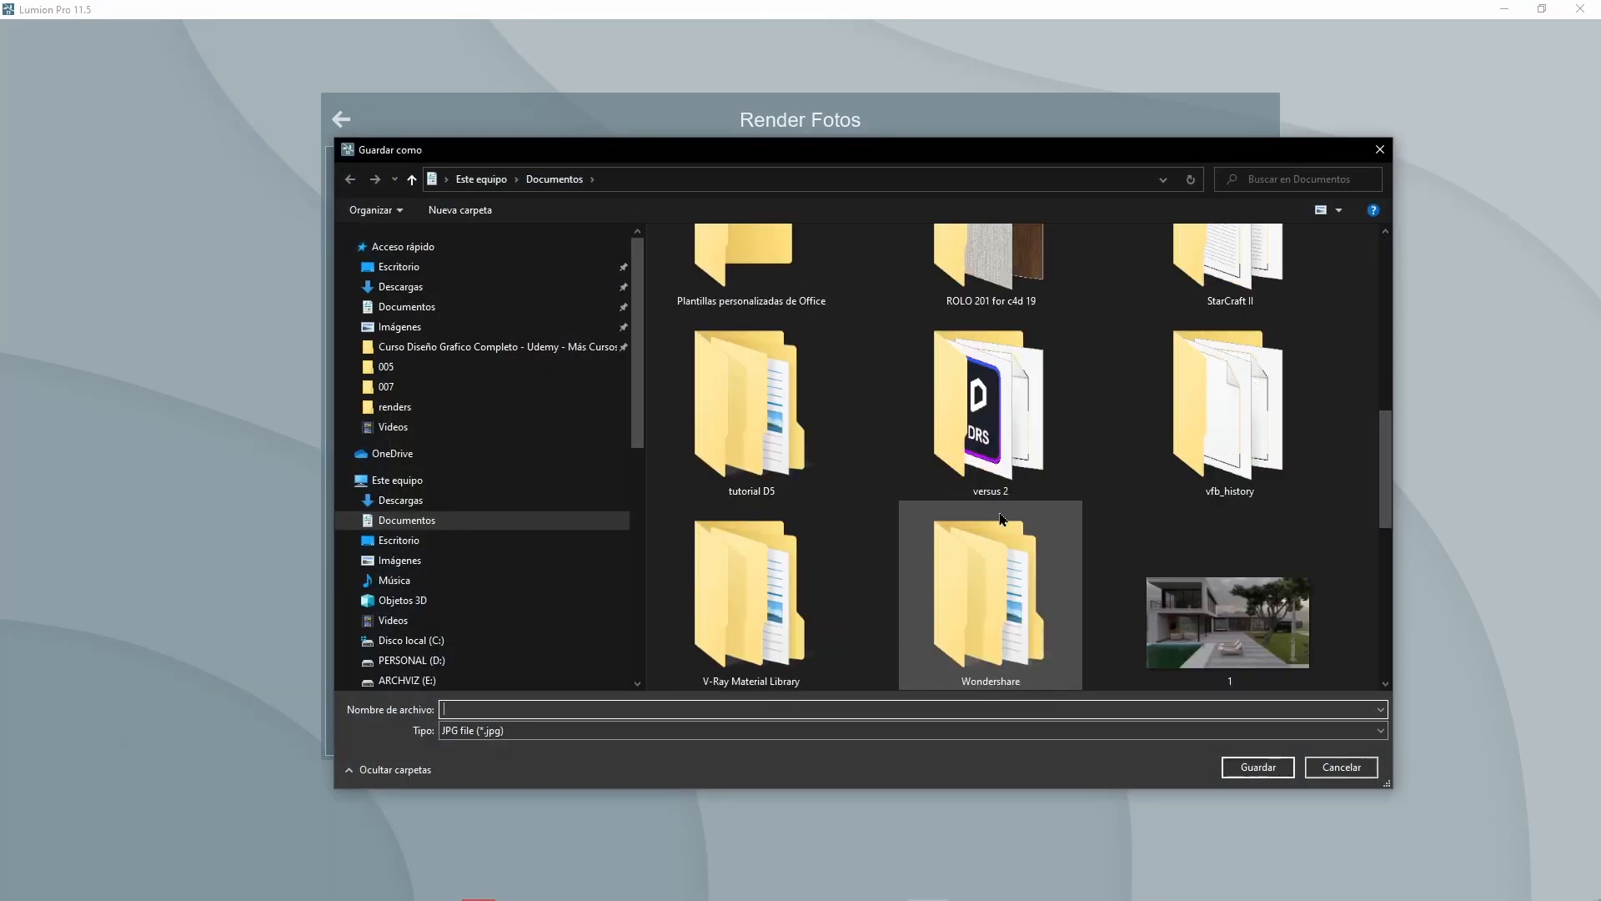
scroll(1001, 519, "down", 5)
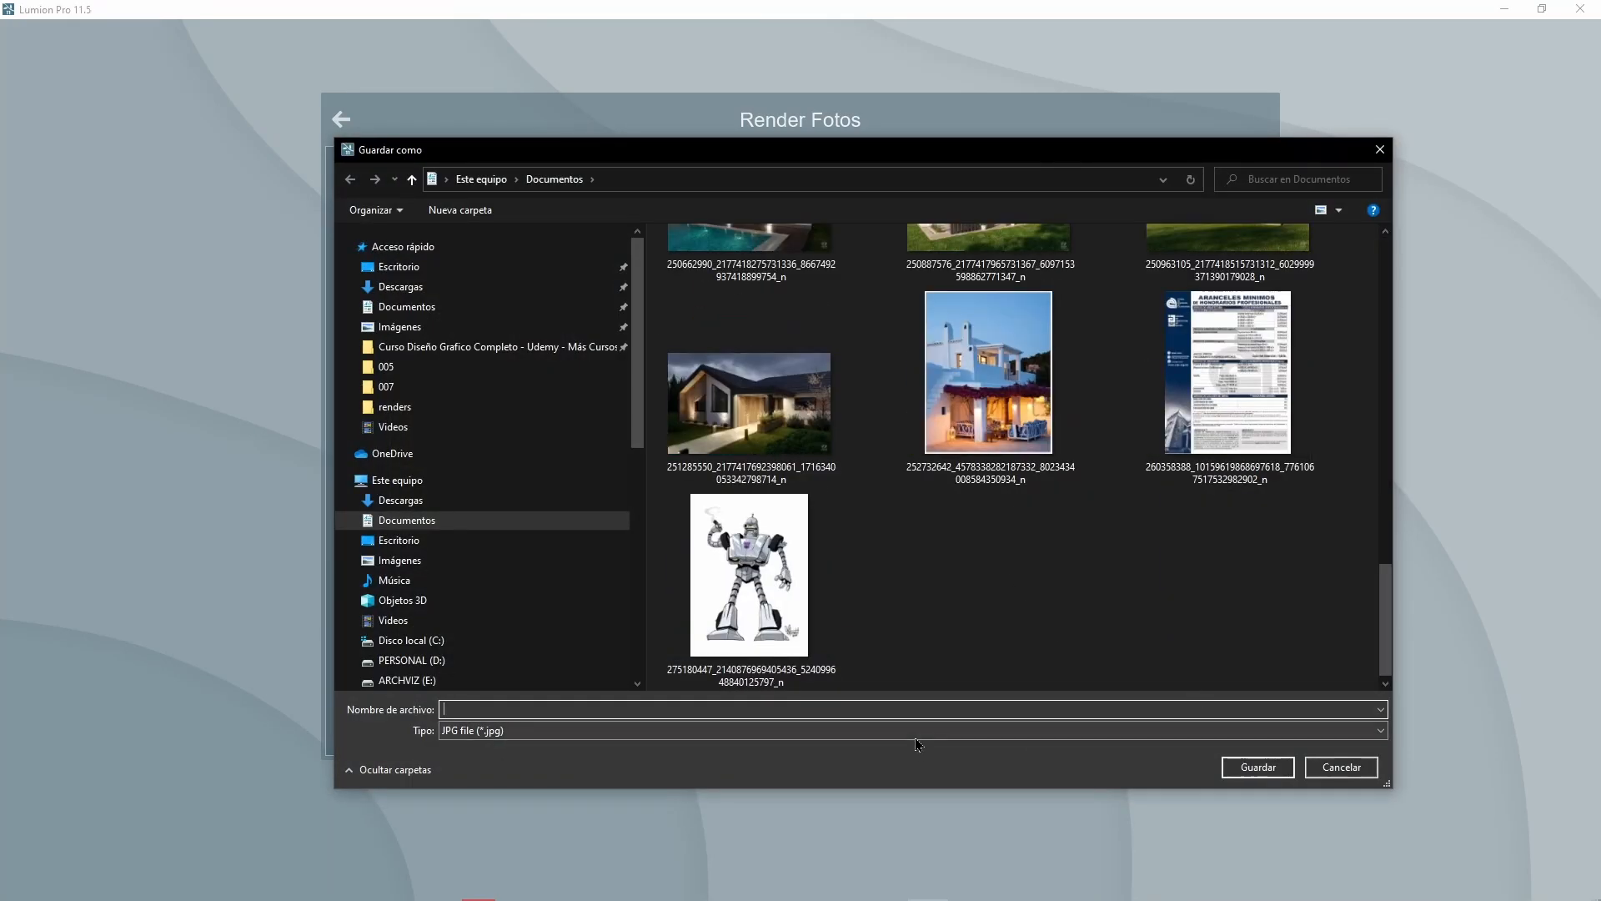
type("2")
key("Return")
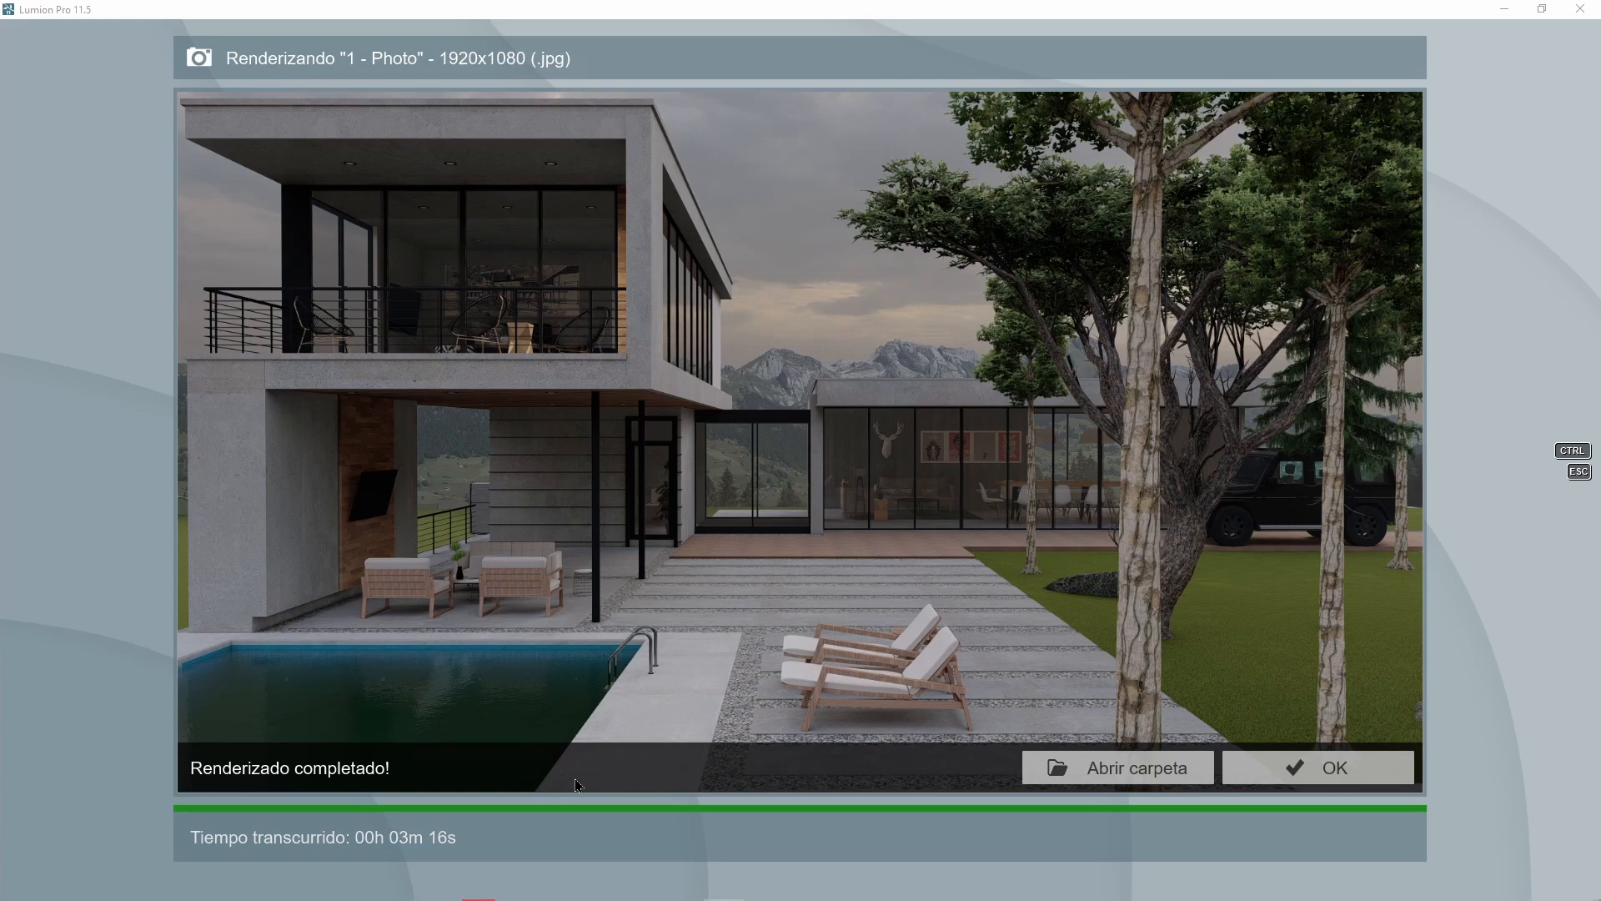
left_click(1314, 767)
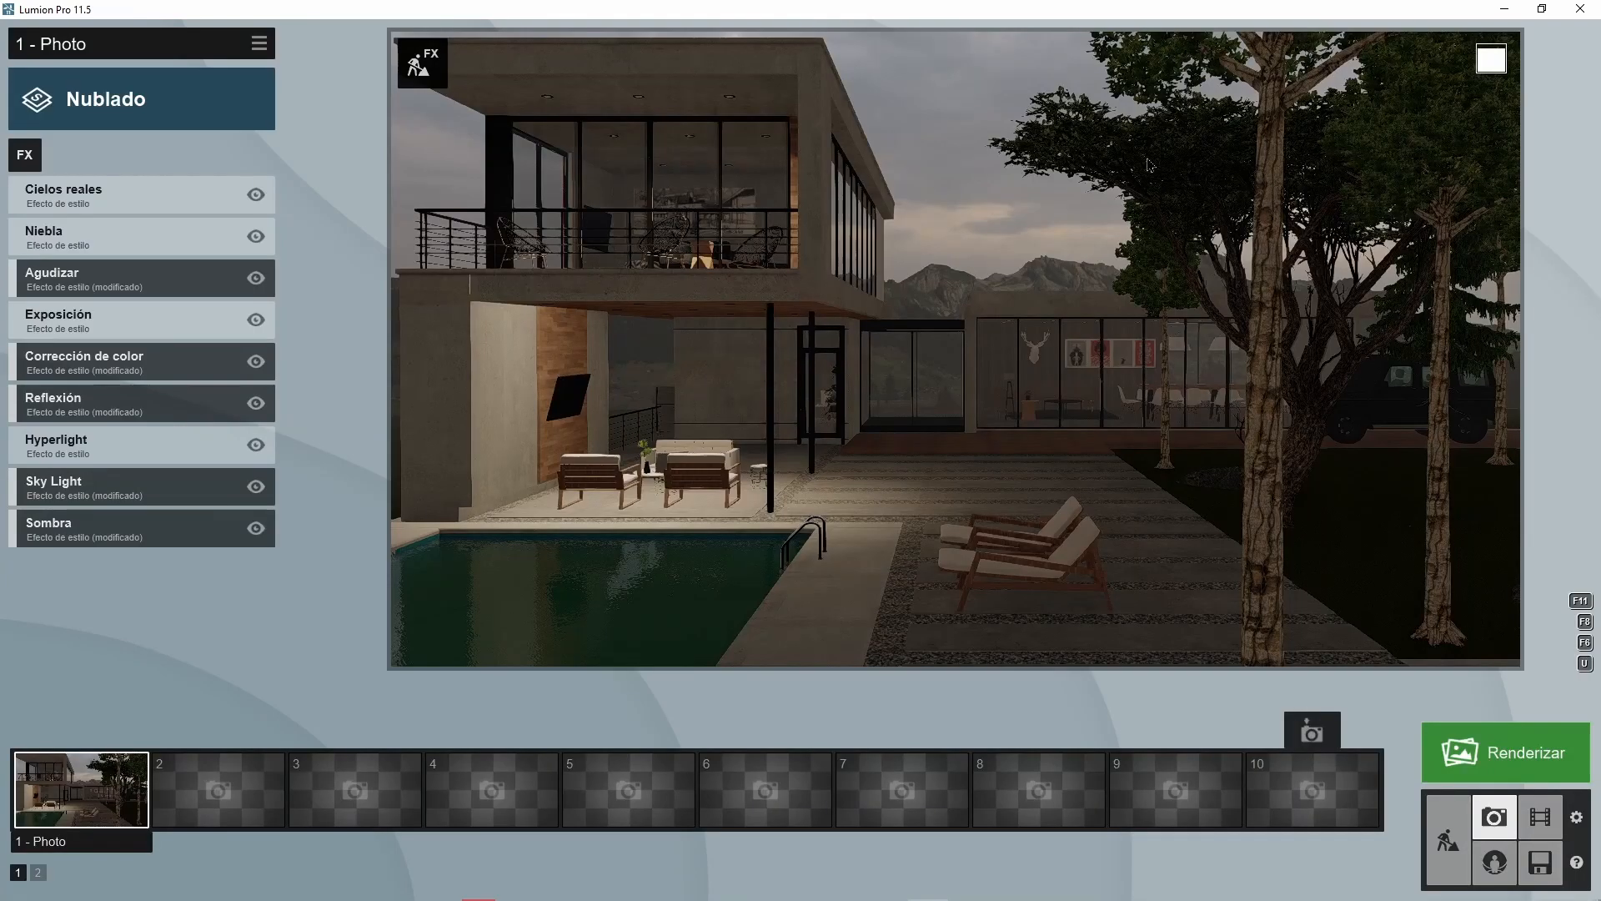
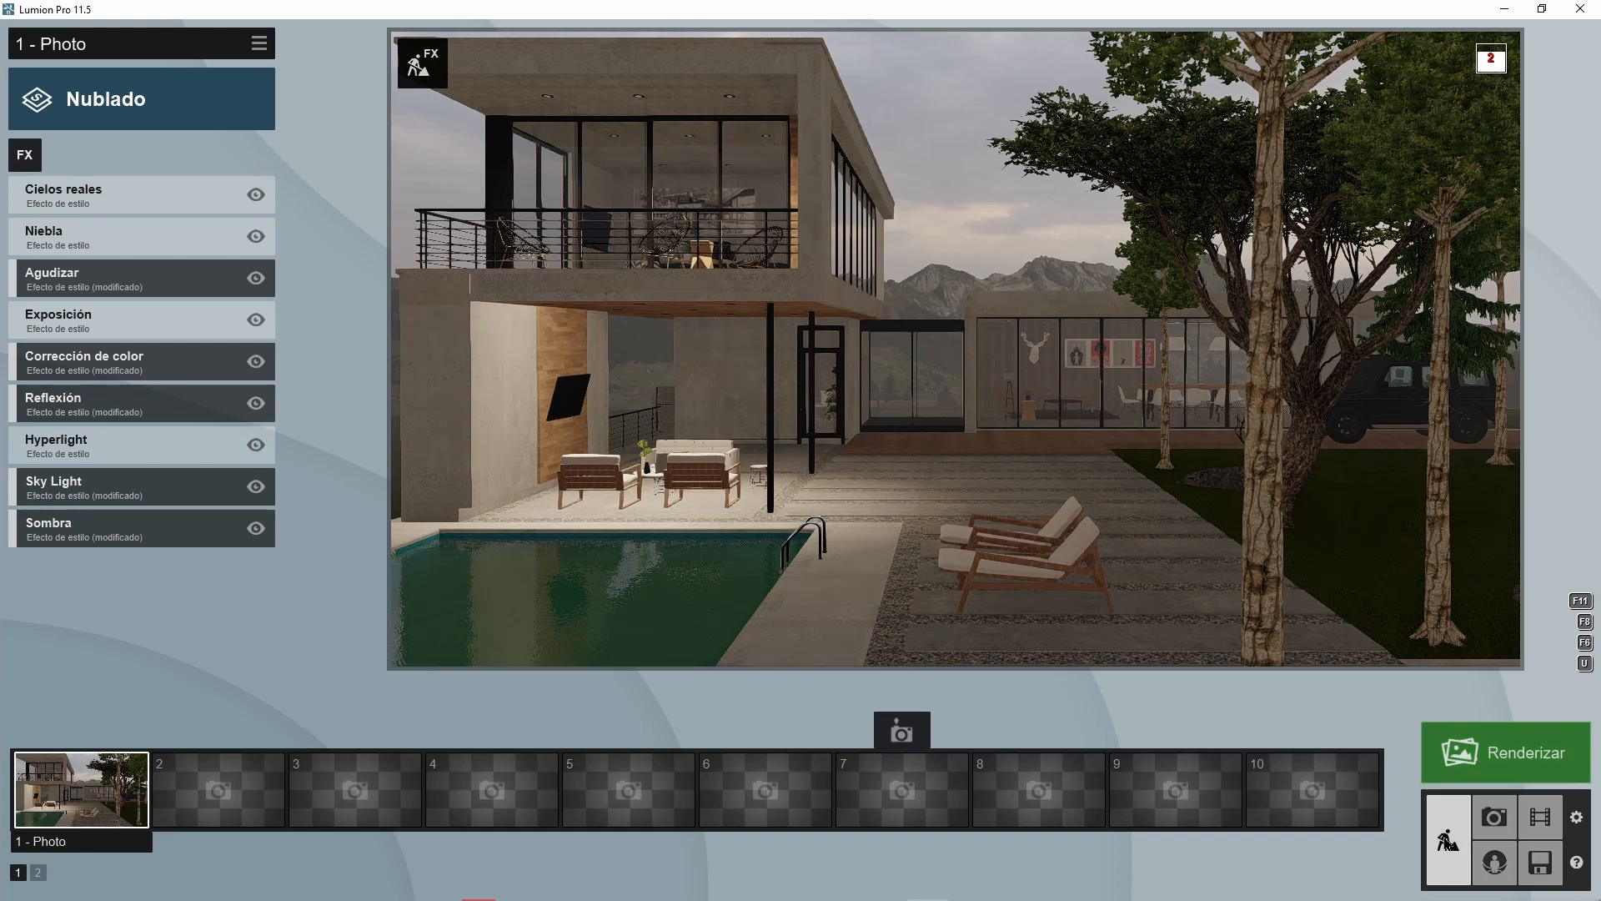
- Return to Build mode and inspect the lawn around the base of the large tree up close
left_click(1448, 840)
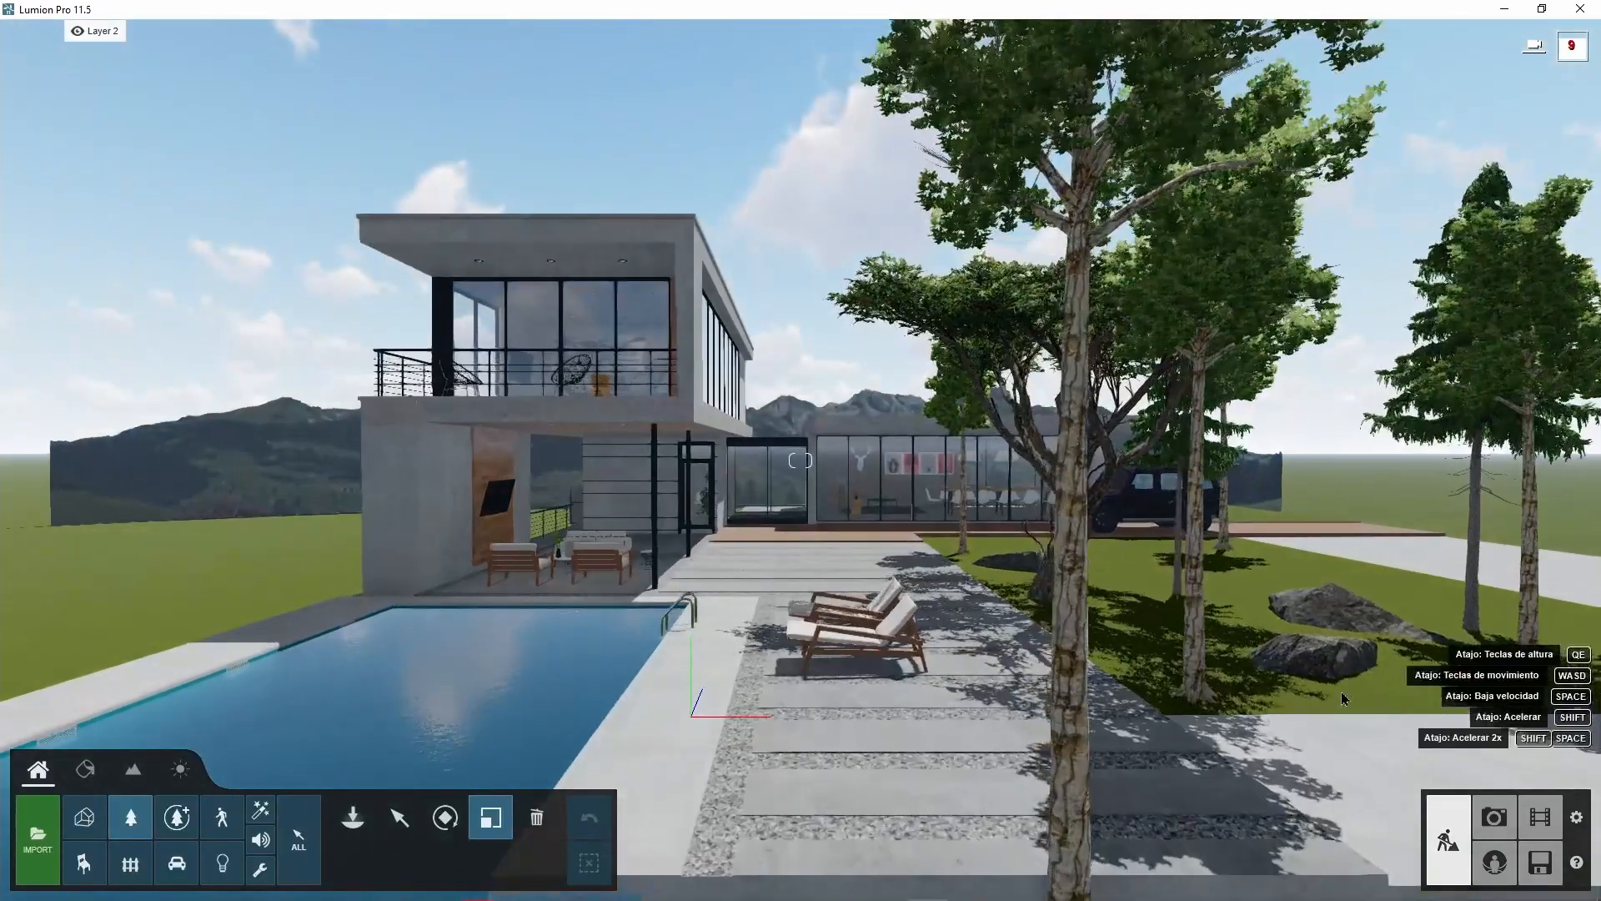
key("w")
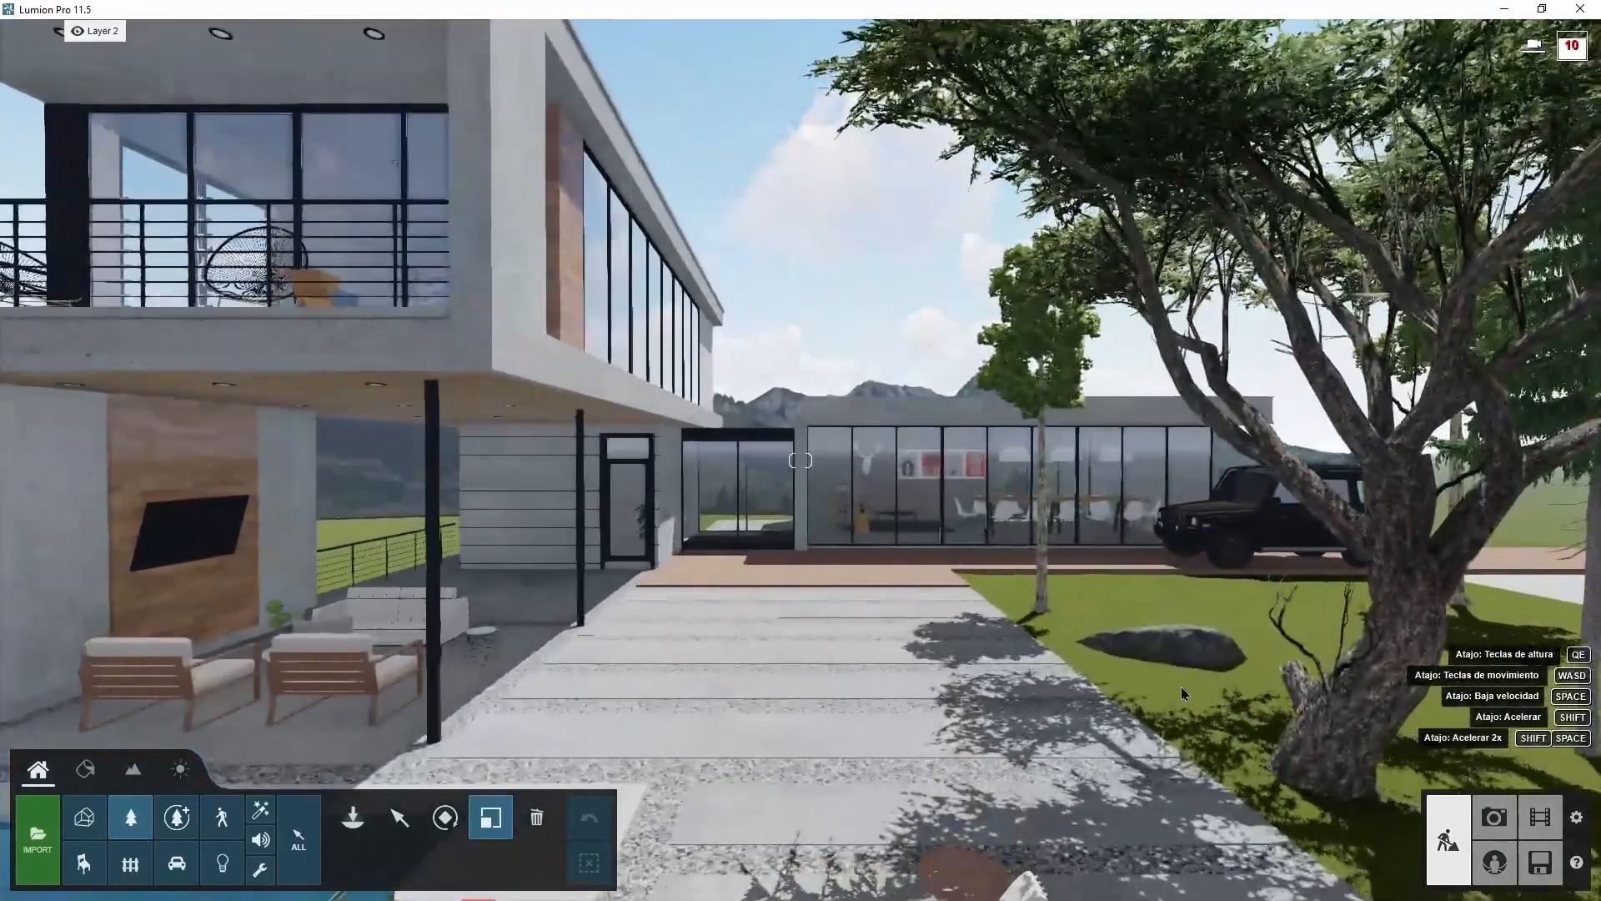
right_click_drag(1181, 687, 1197, 664)
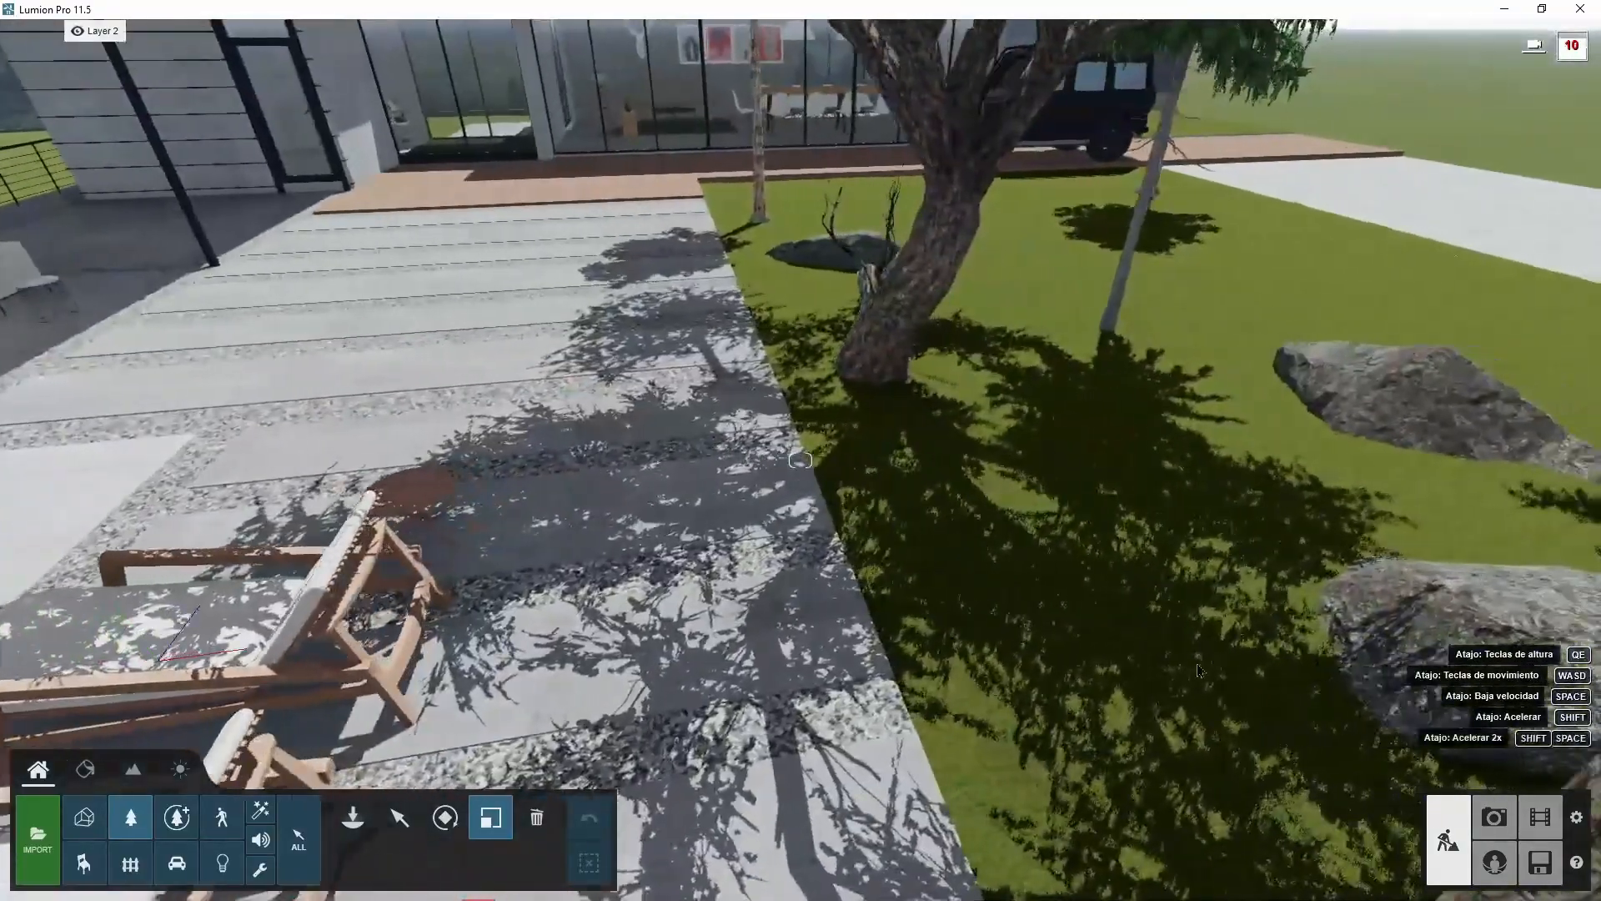
key("w")
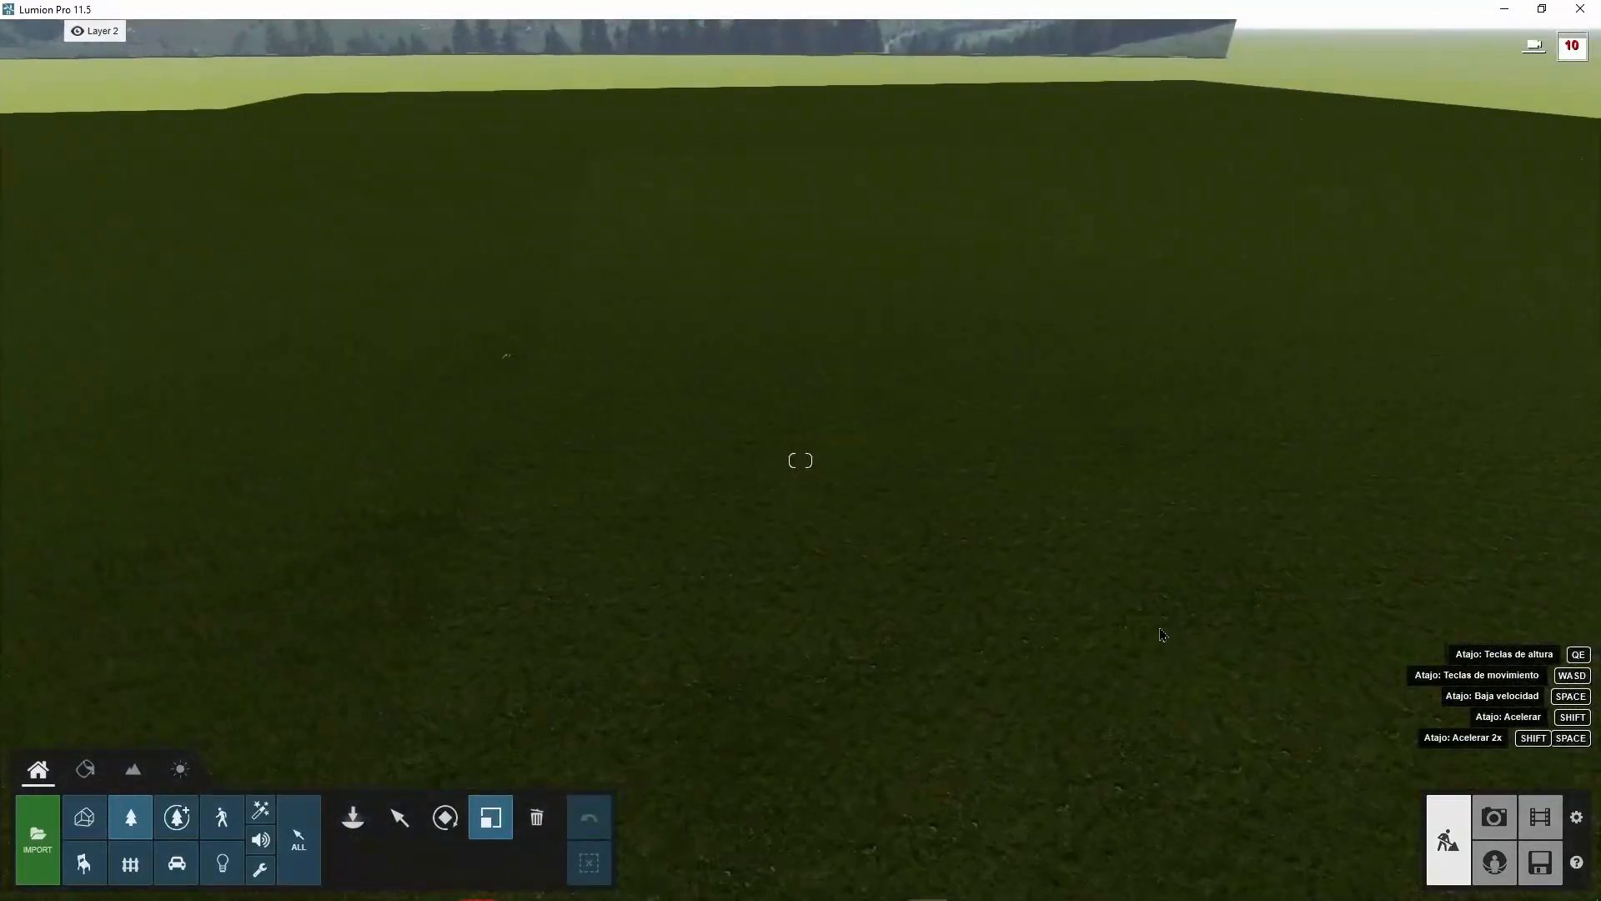
key("s")
right_click_drag(1162, 634, 1174, 618)
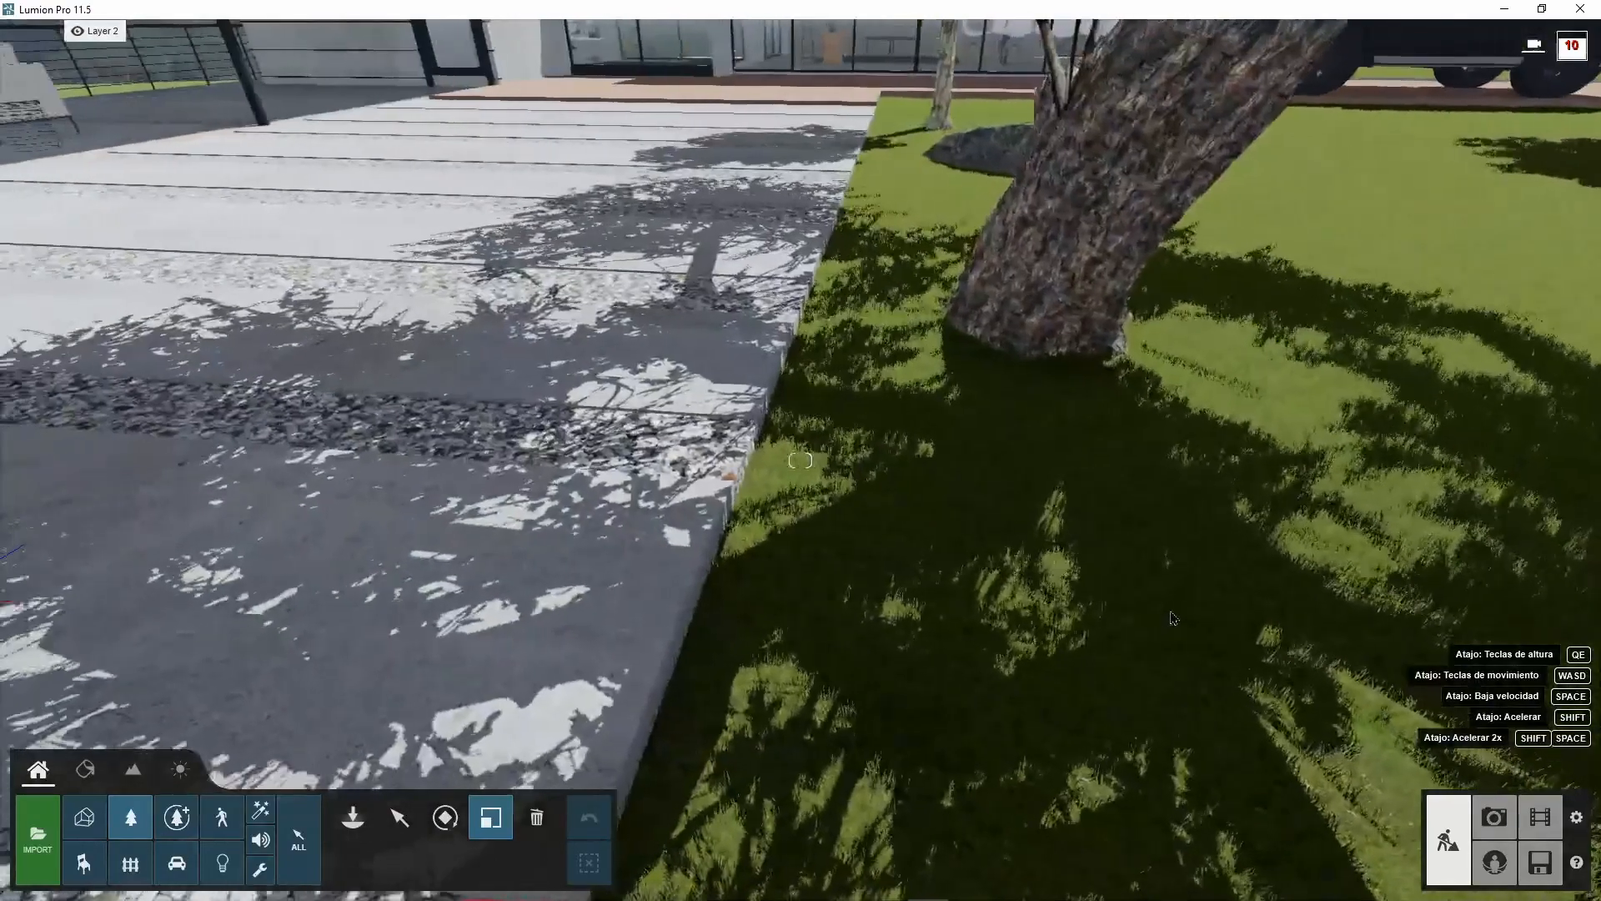
key("d")
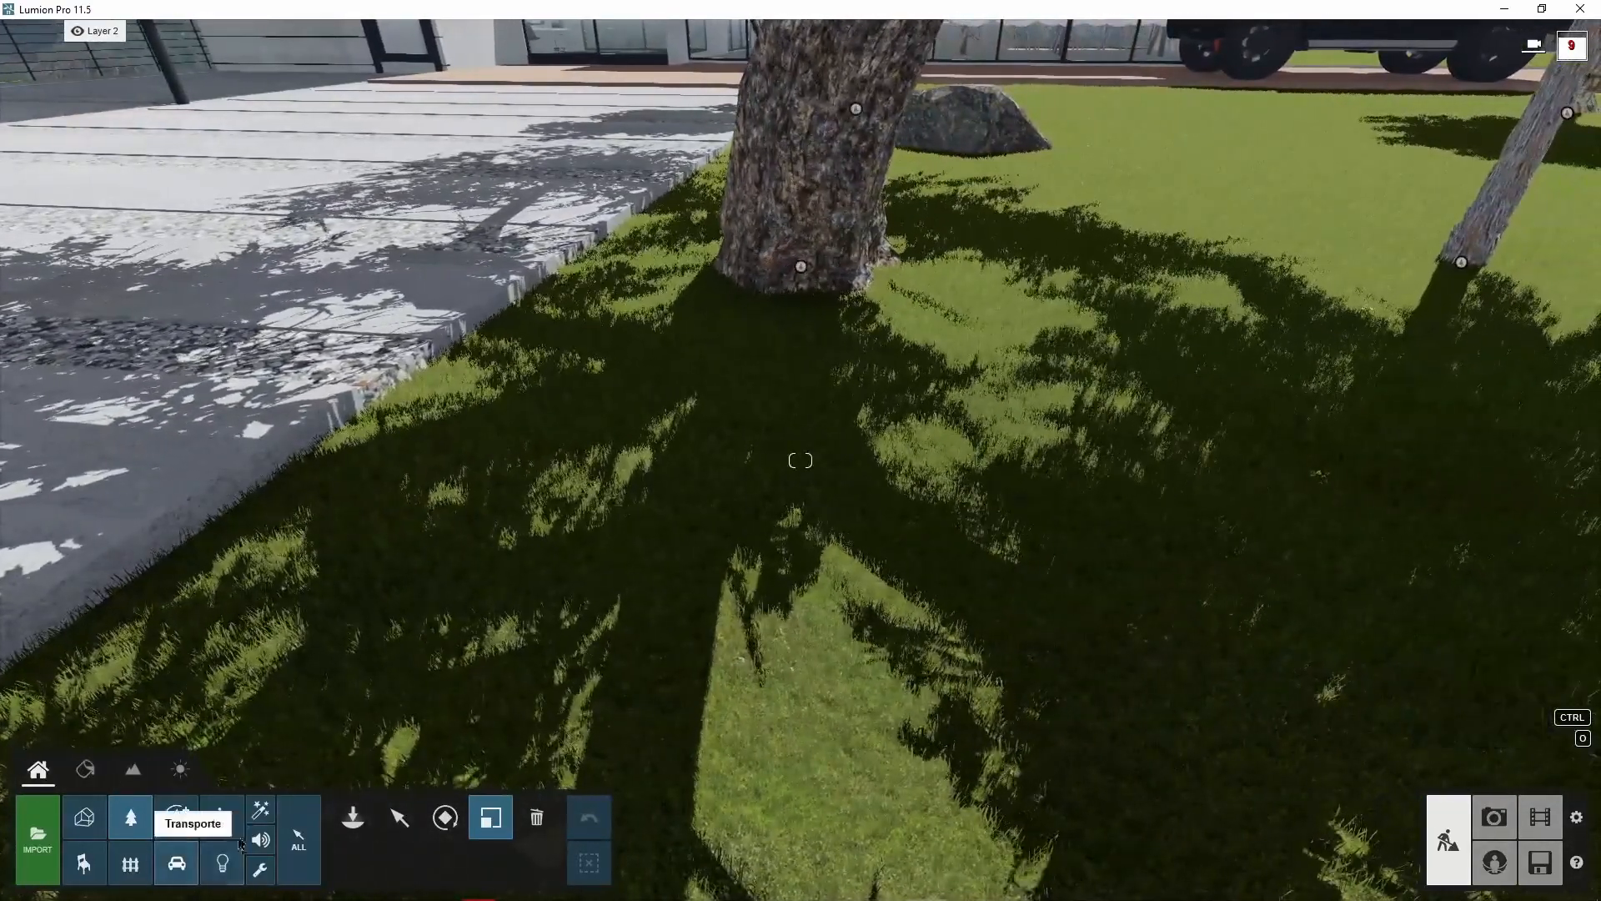
left_click(133, 768)
left_click(129, 862)
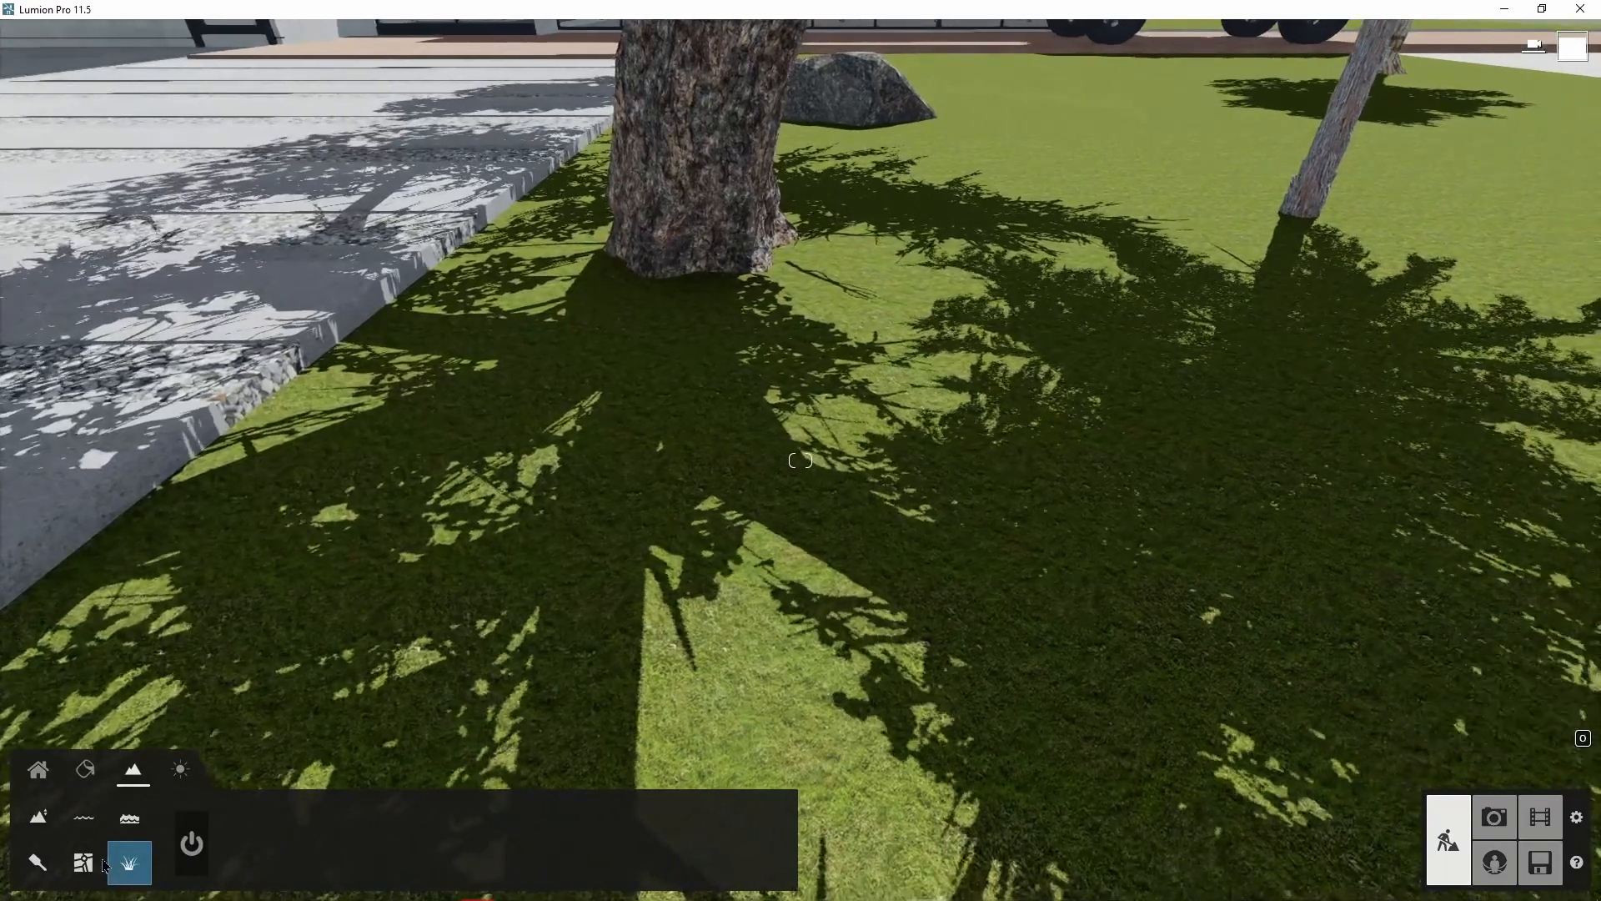
left_click(38, 816)
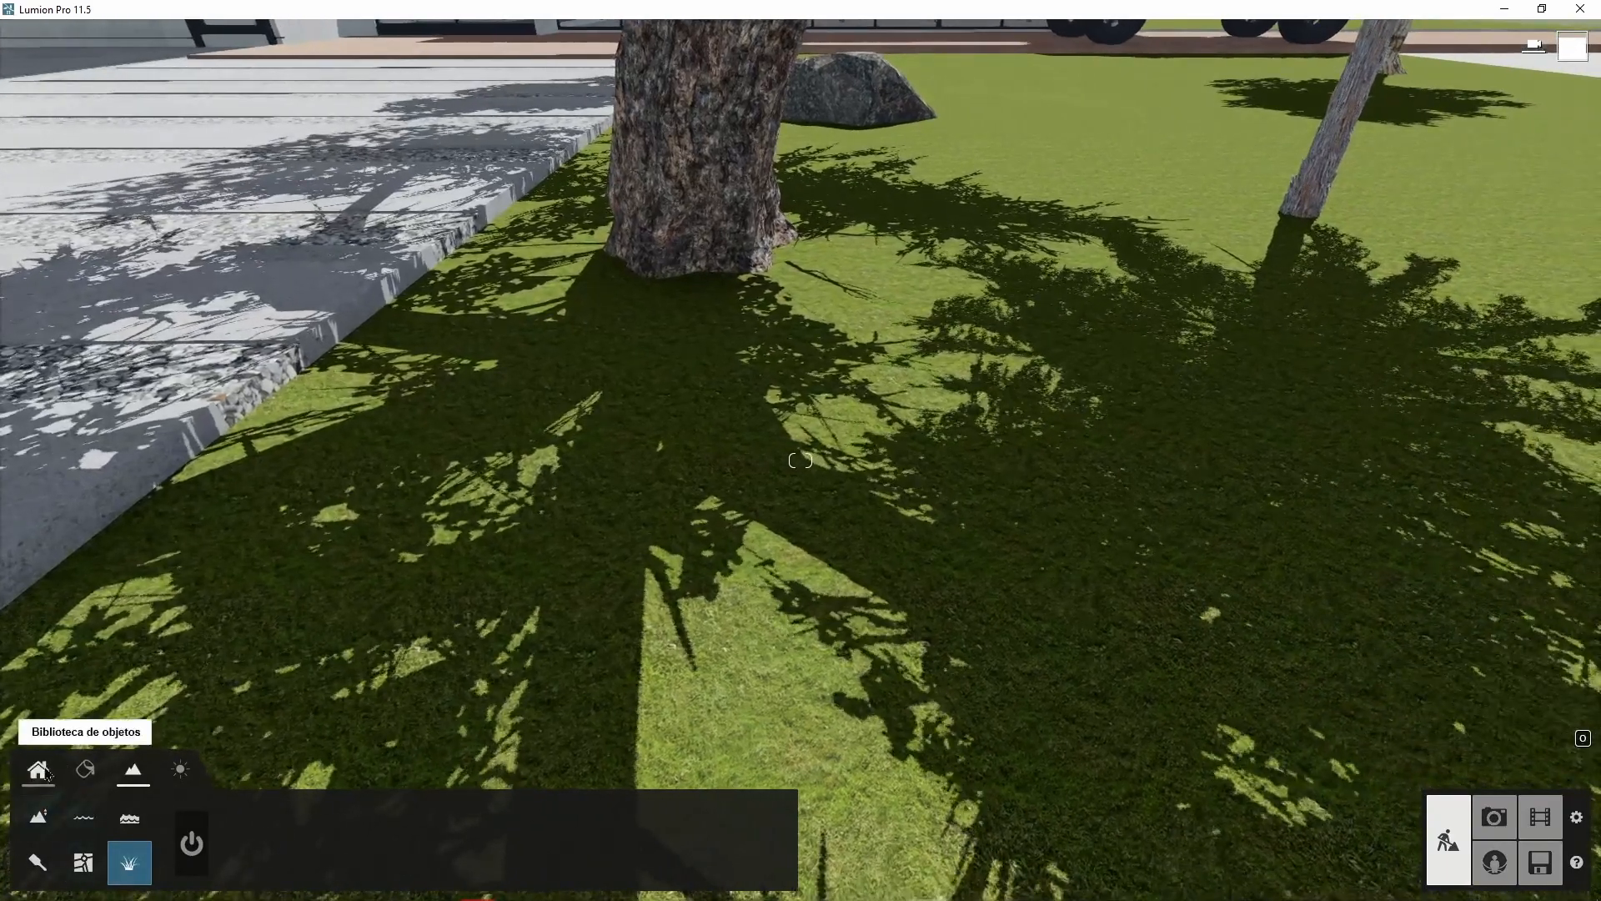
left_click(39, 768)
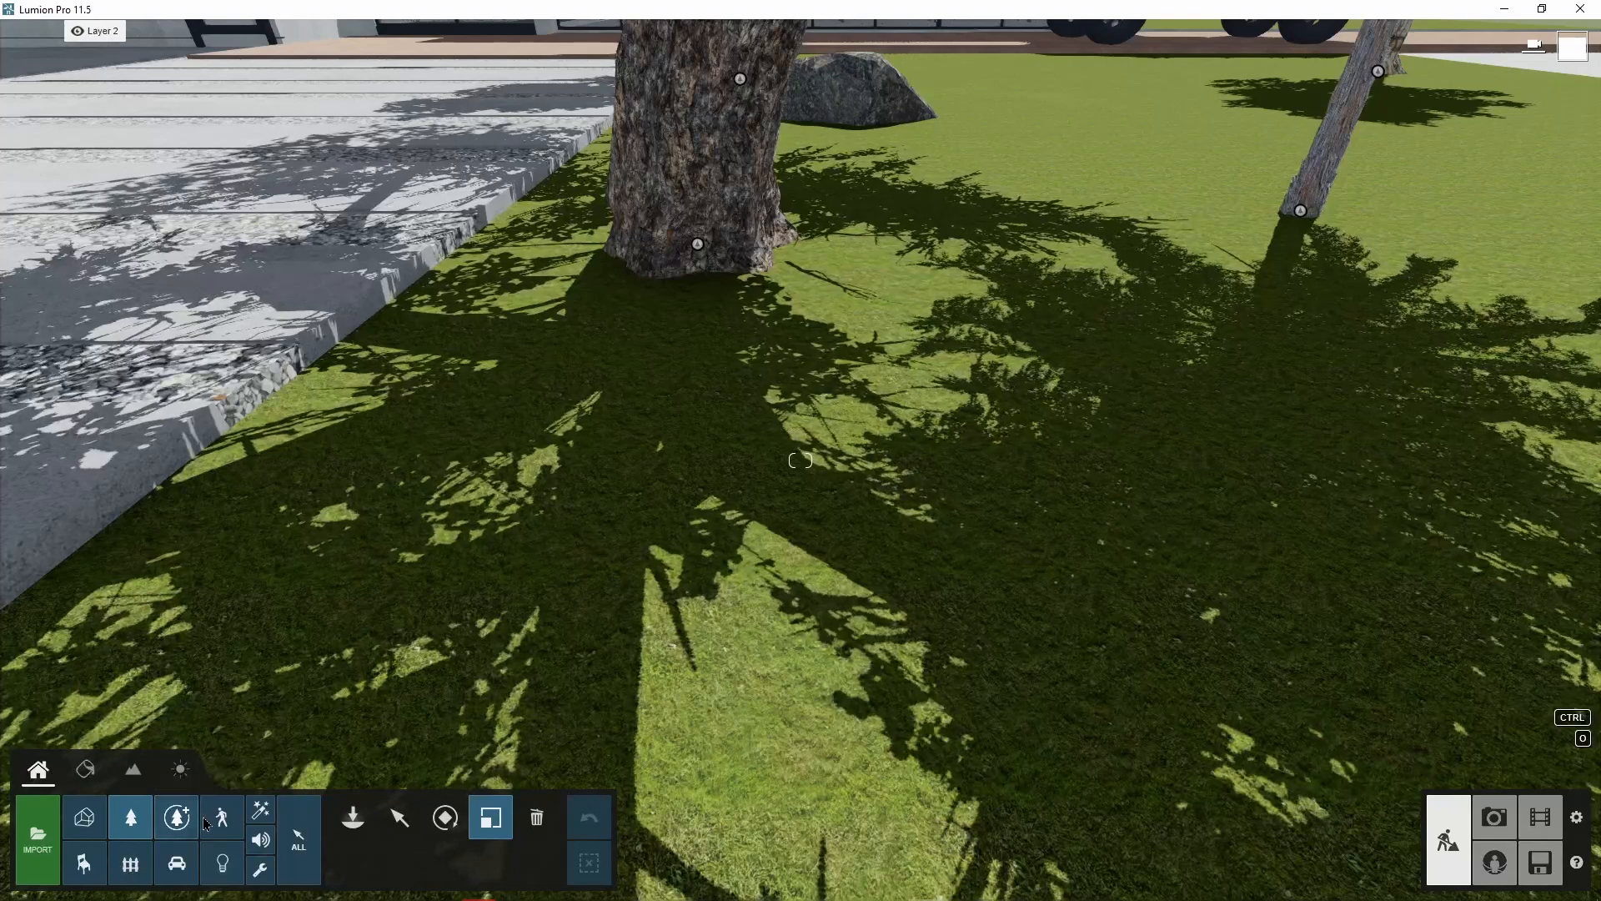
- Replace the lawn's Landscape material with Clean Cut Grass from the 3D grass materials in the material library
left_click(85, 771)
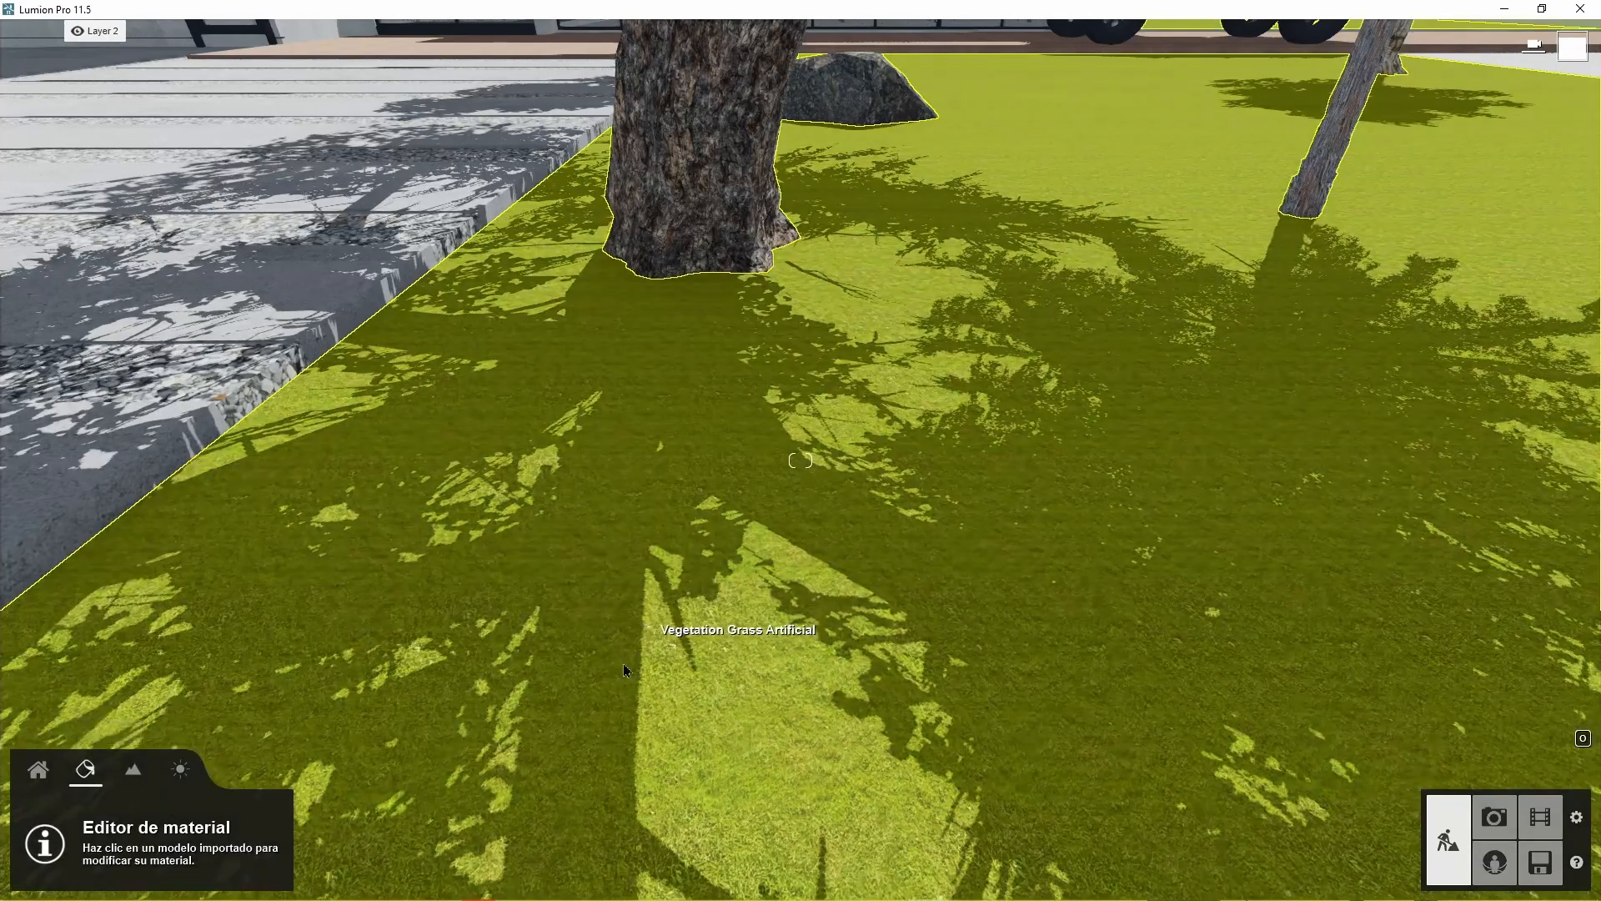
left_click(623, 663)
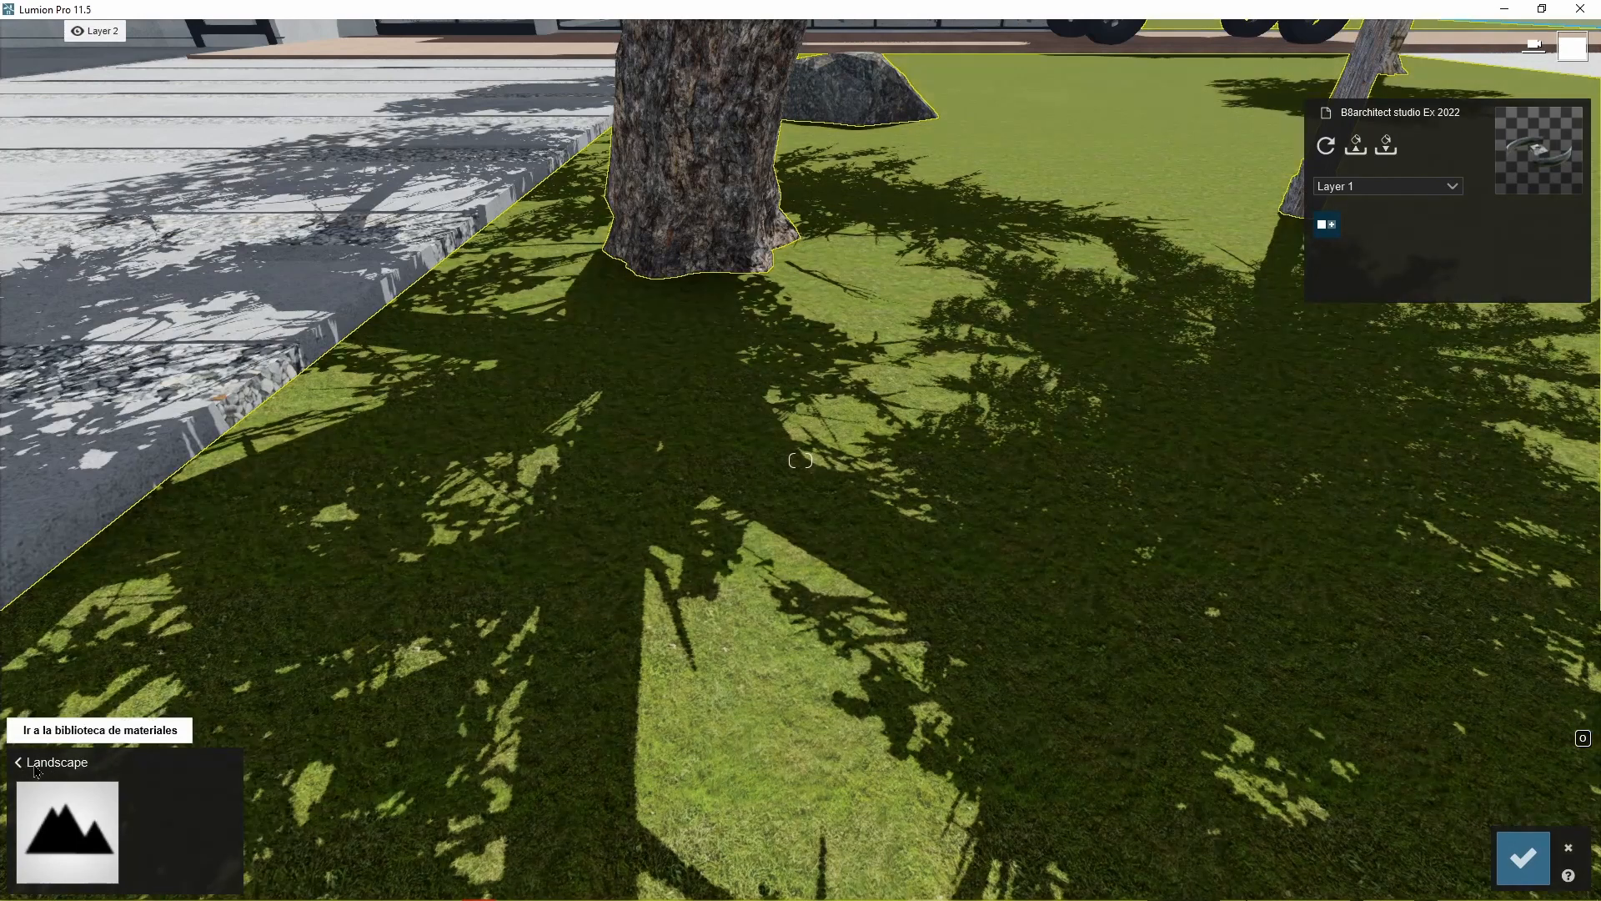
left_click(37, 765)
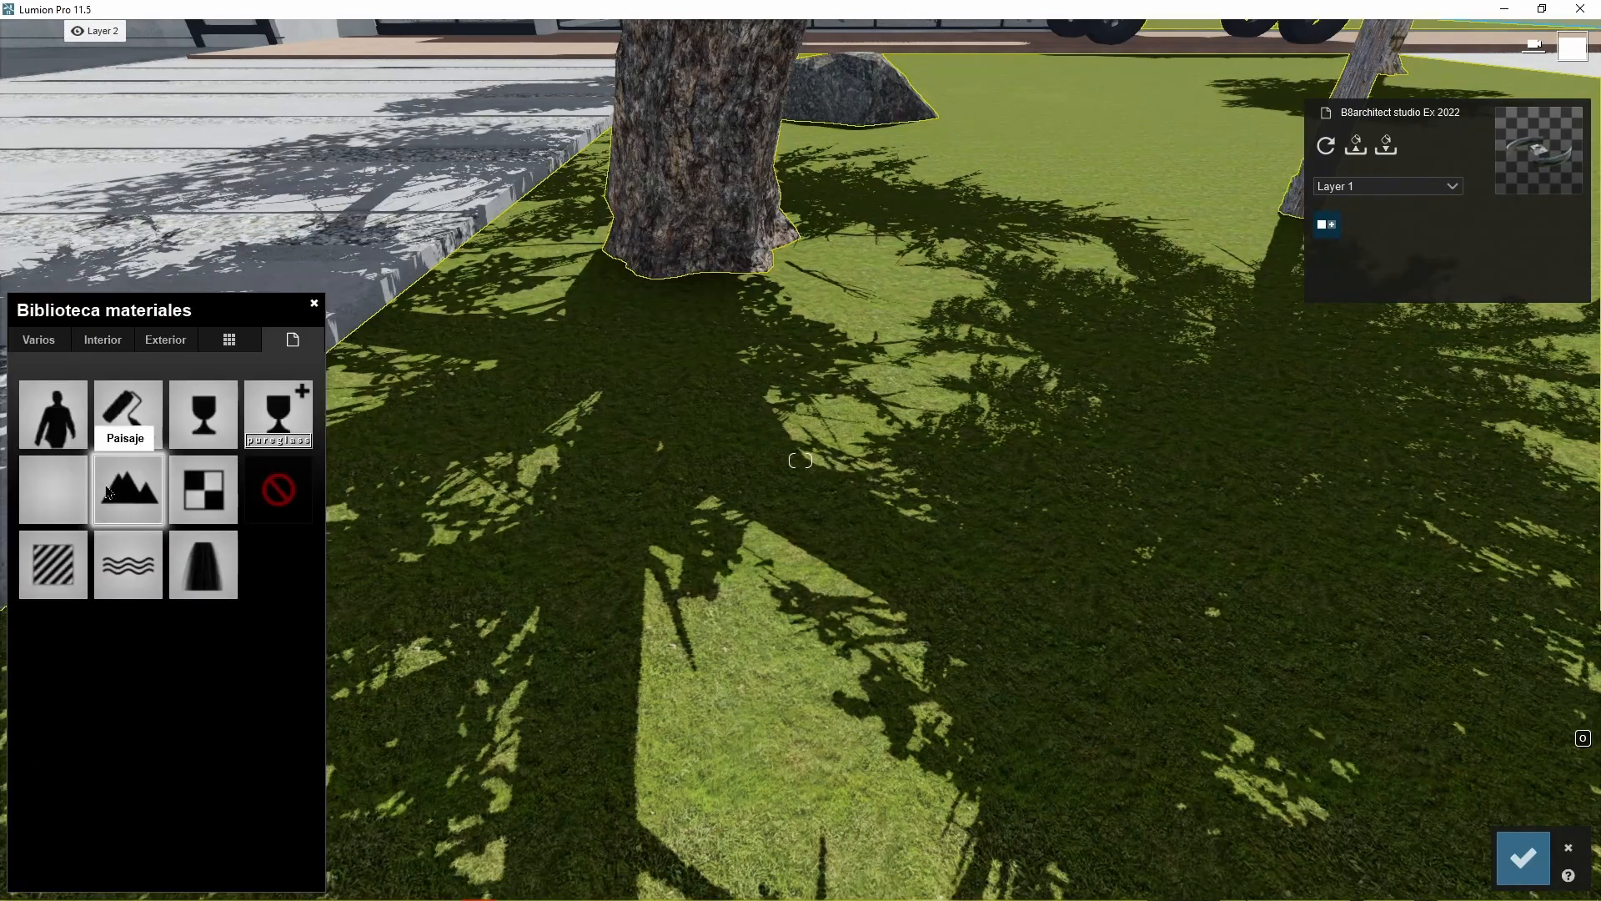
left_click(60, 347)
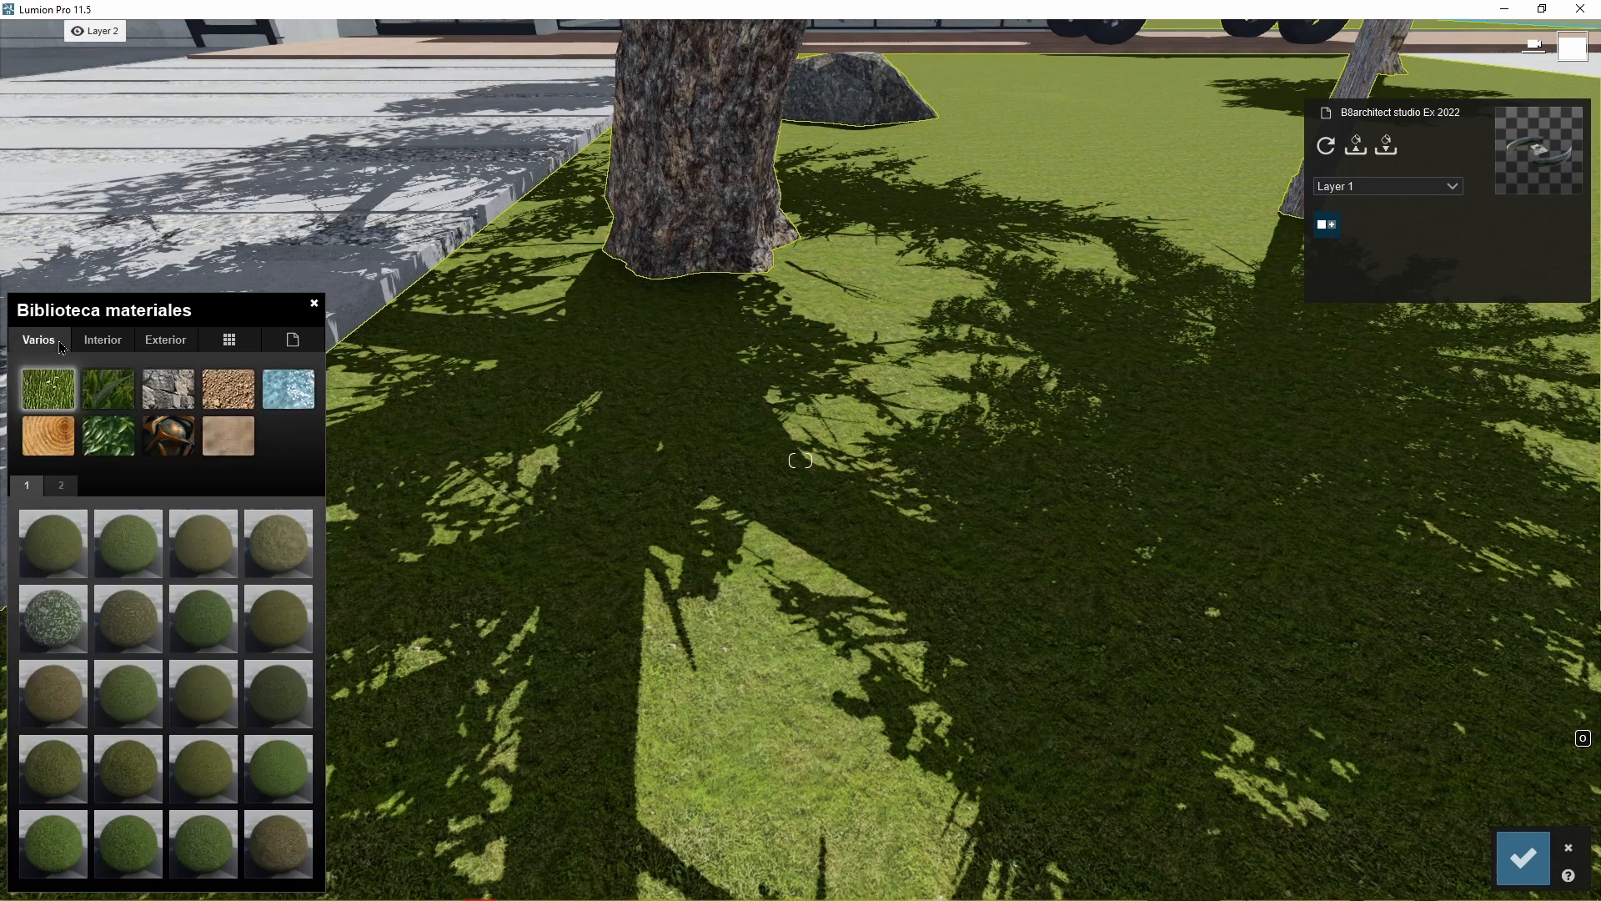
left_click(109, 398)
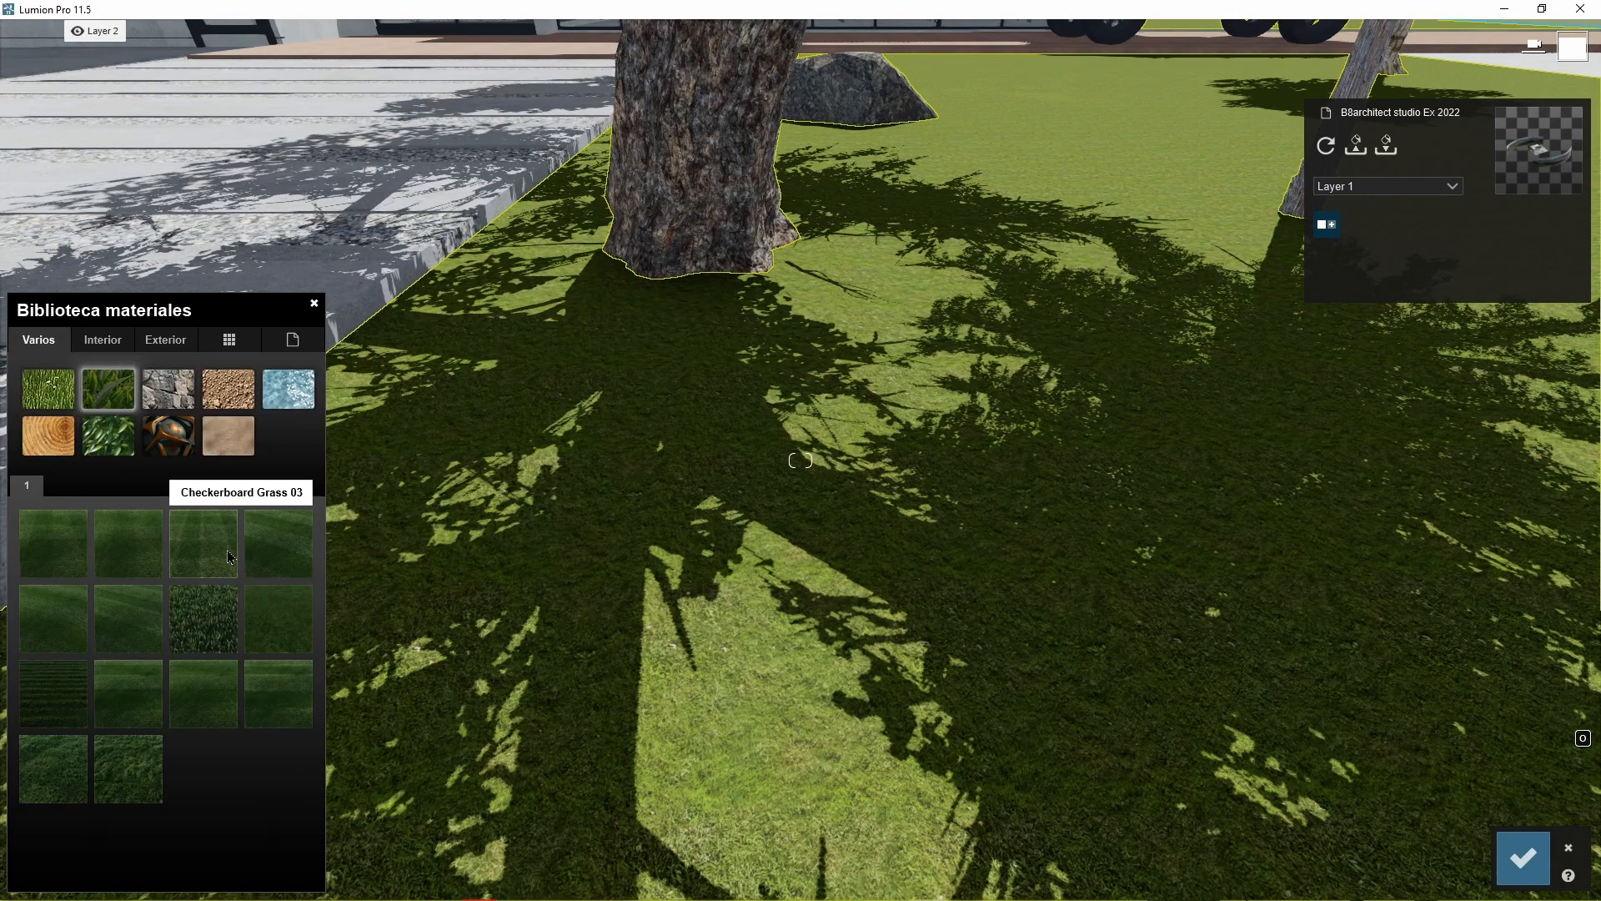
left_click(223, 628)
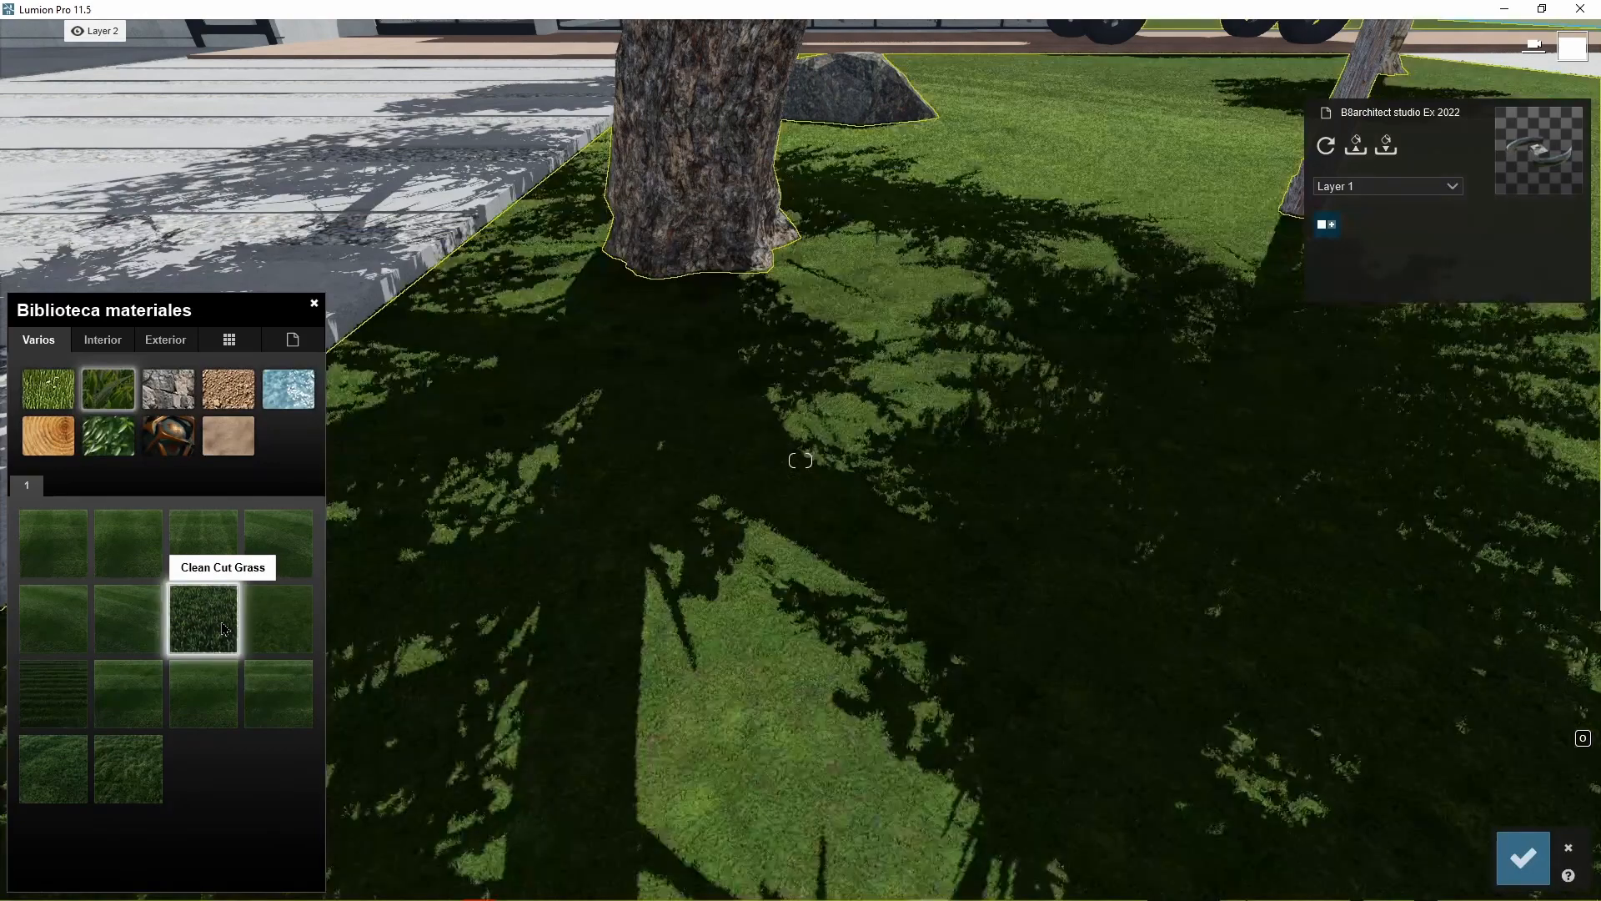
- Set the Clean Cut Grass blade size to 0.3, raise the grass height, set roughness to 0.8 and save the material
right_click_drag(840, 604, 497, 663)
key("w")
left_click(203, 618)
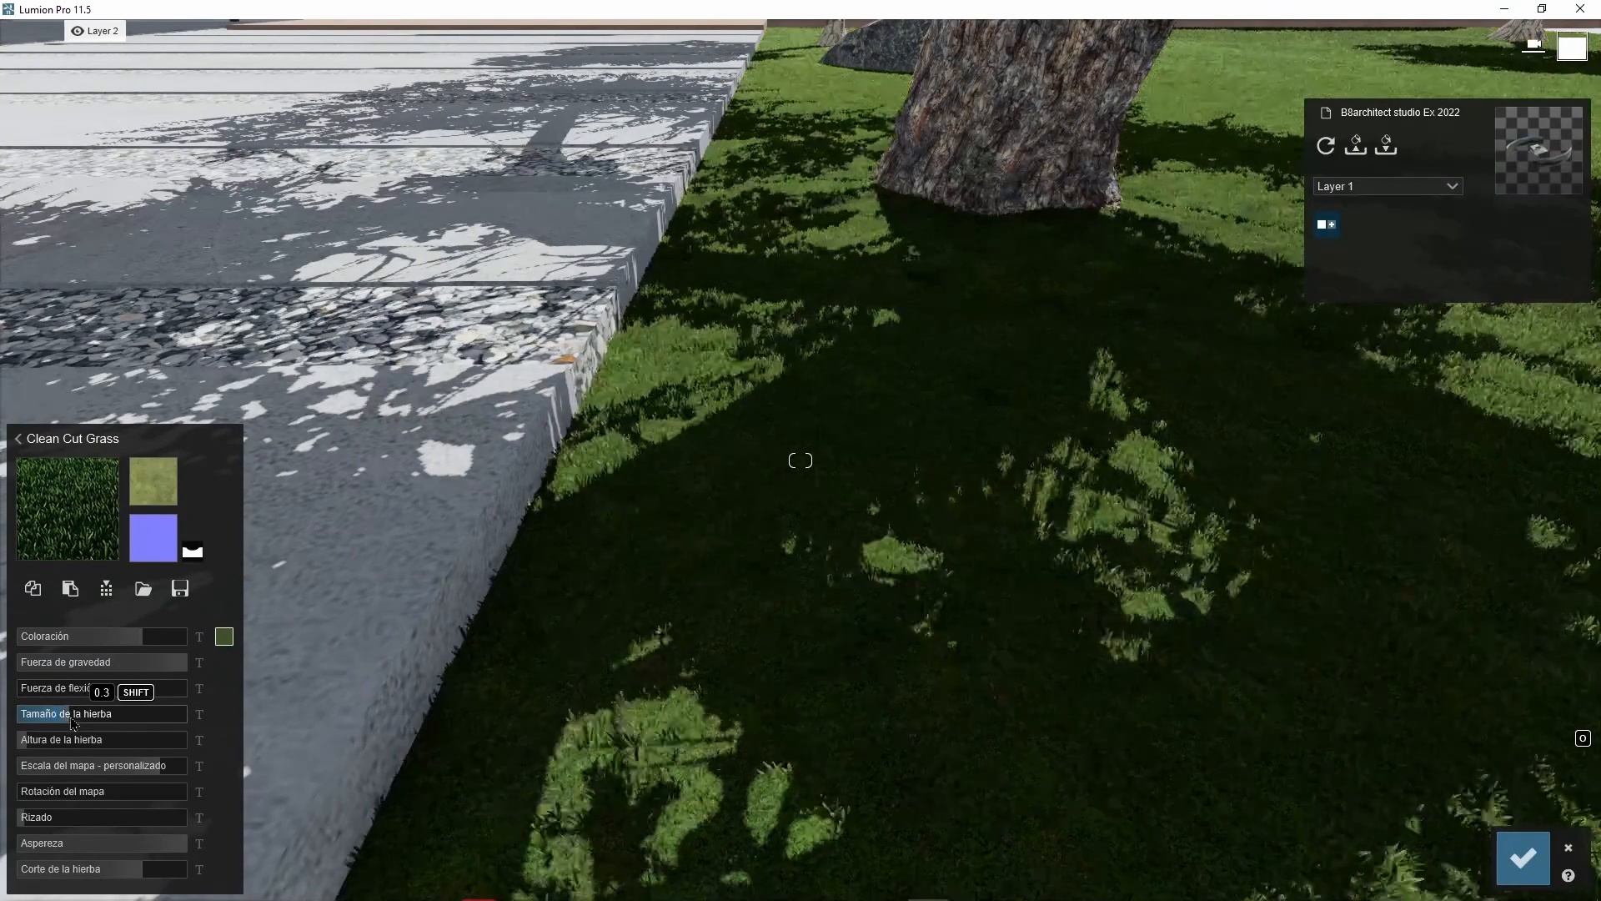
left_click_drag(66, 721, 79, 753)
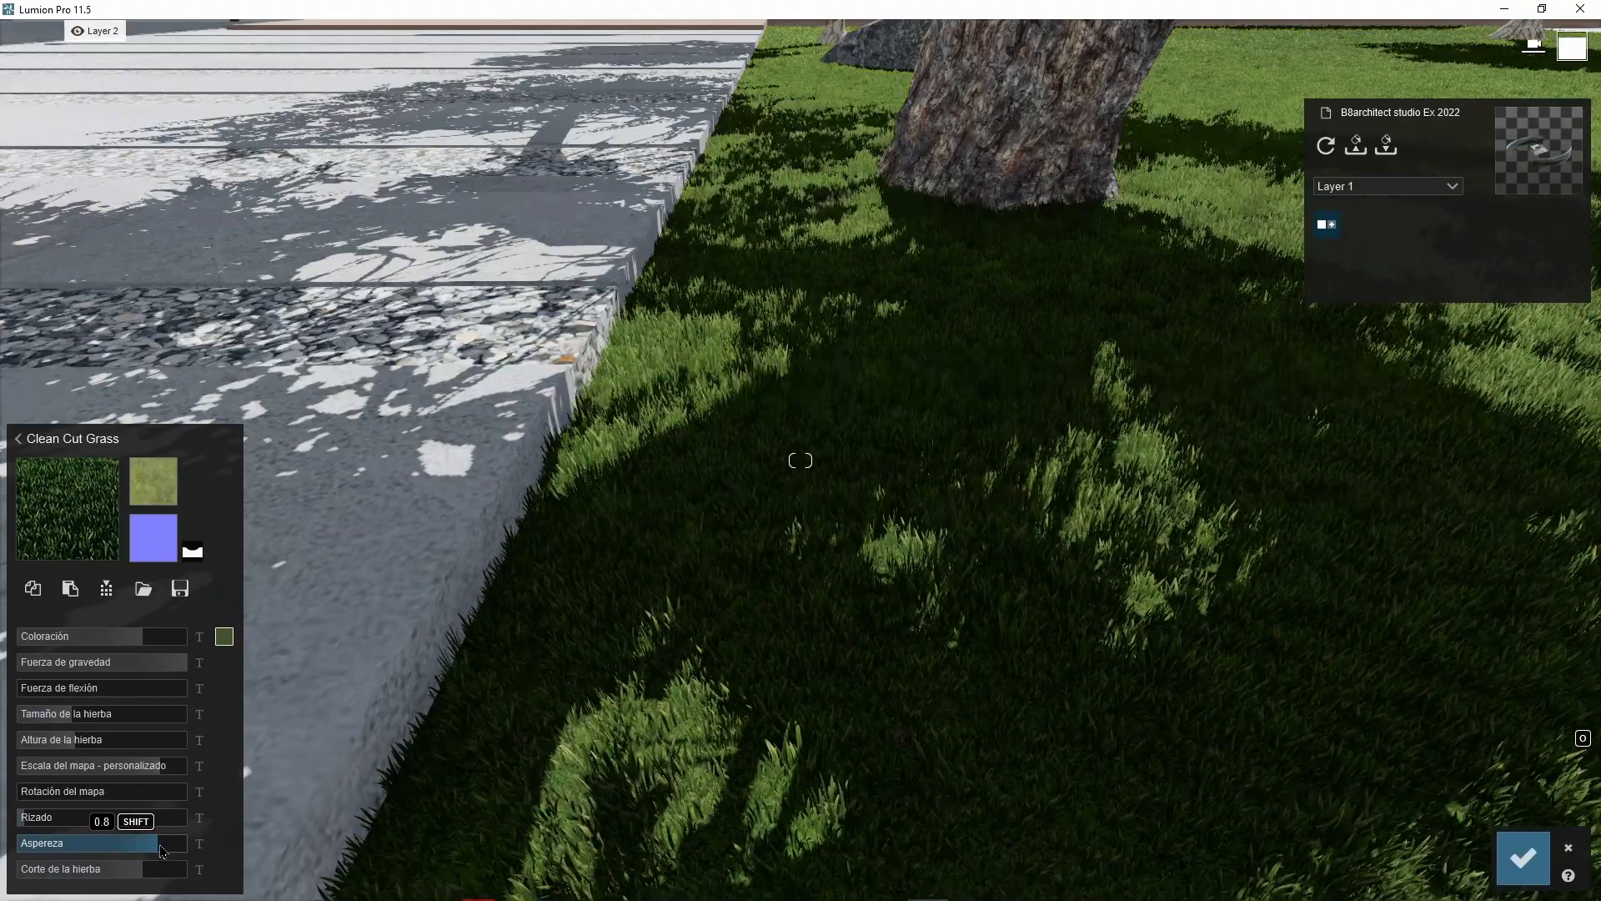
right_click_drag(716, 636, 932, 437)
key("e")
key("a")
key("s")
key("q")
key("s")
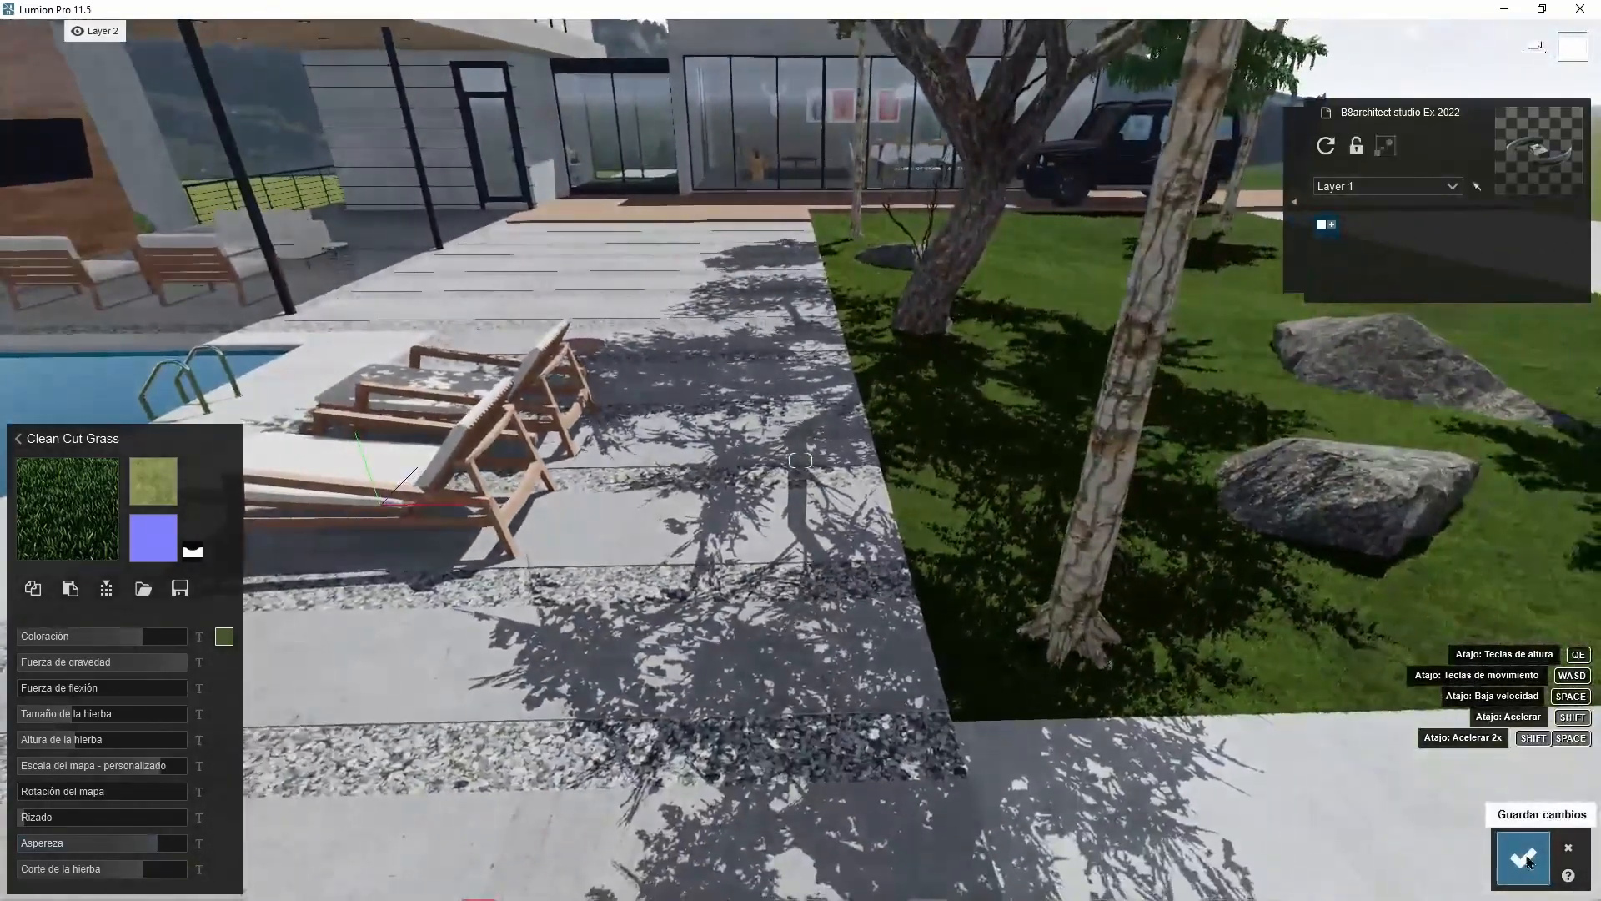
left_click(1523, 857)
- Replace the pool's Water material with Blue Ocean from the water materials in the material library and save the change
key("a")
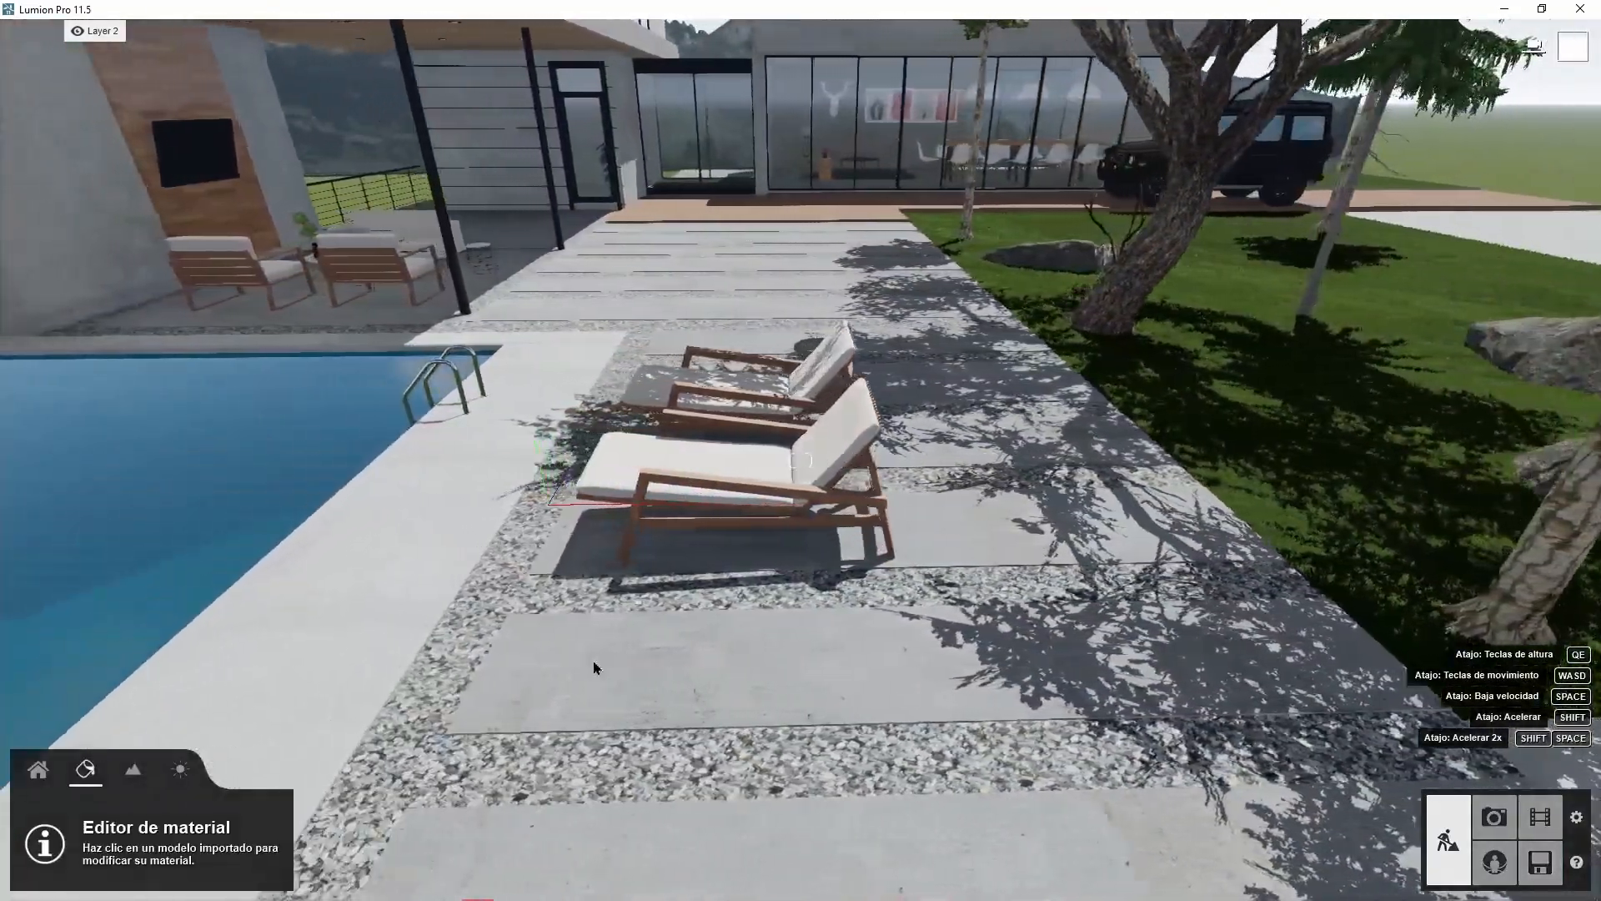
key("a")
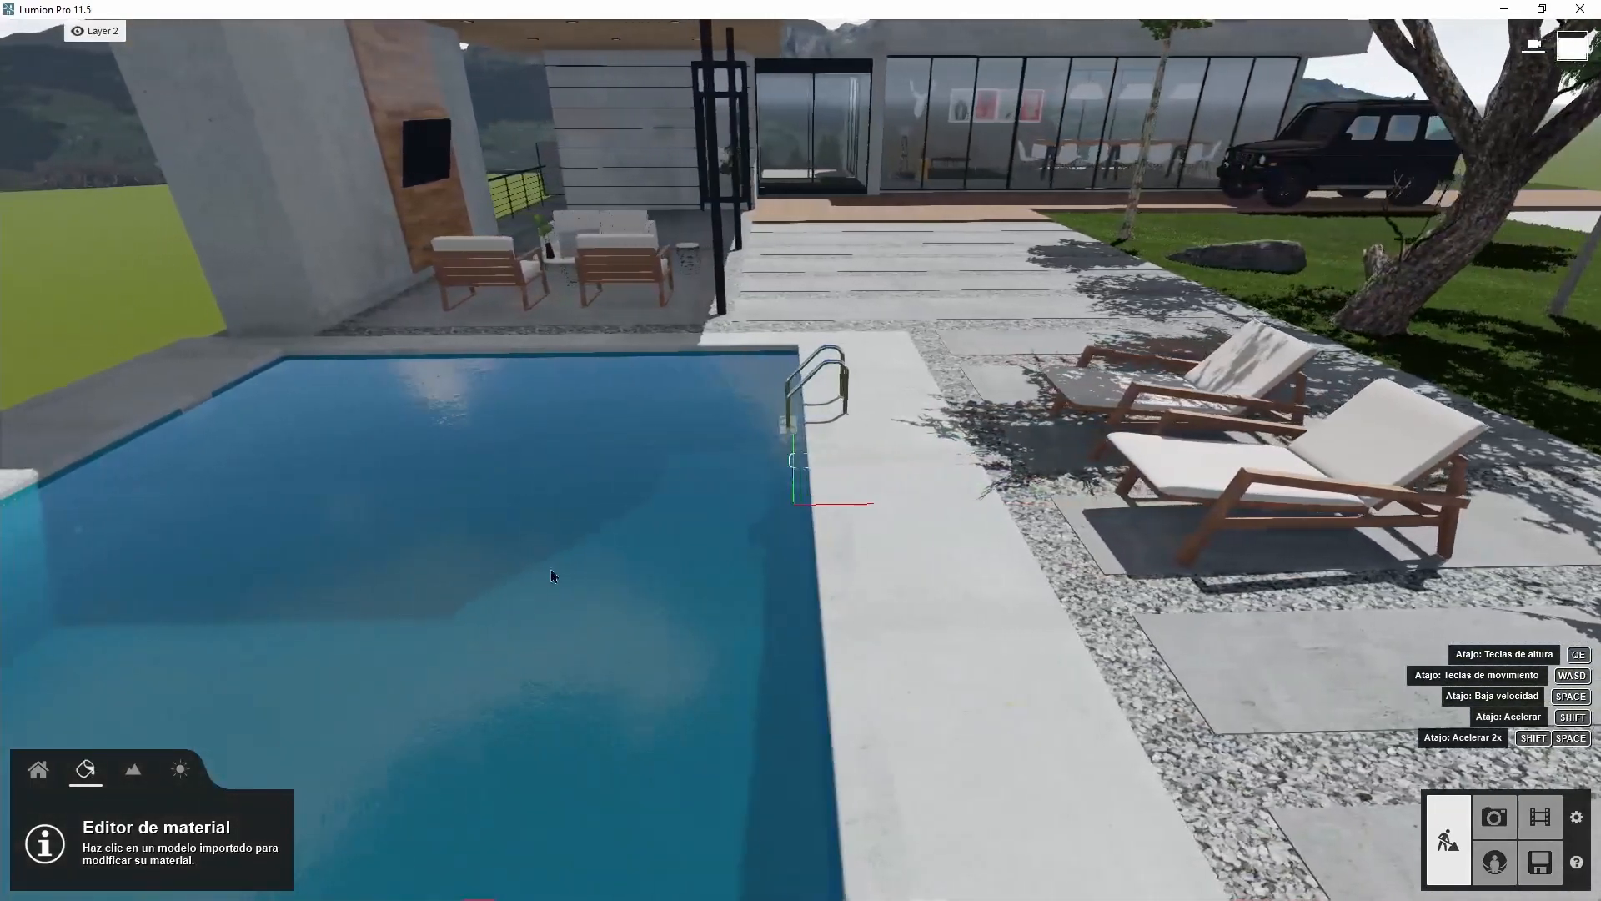
key("a")
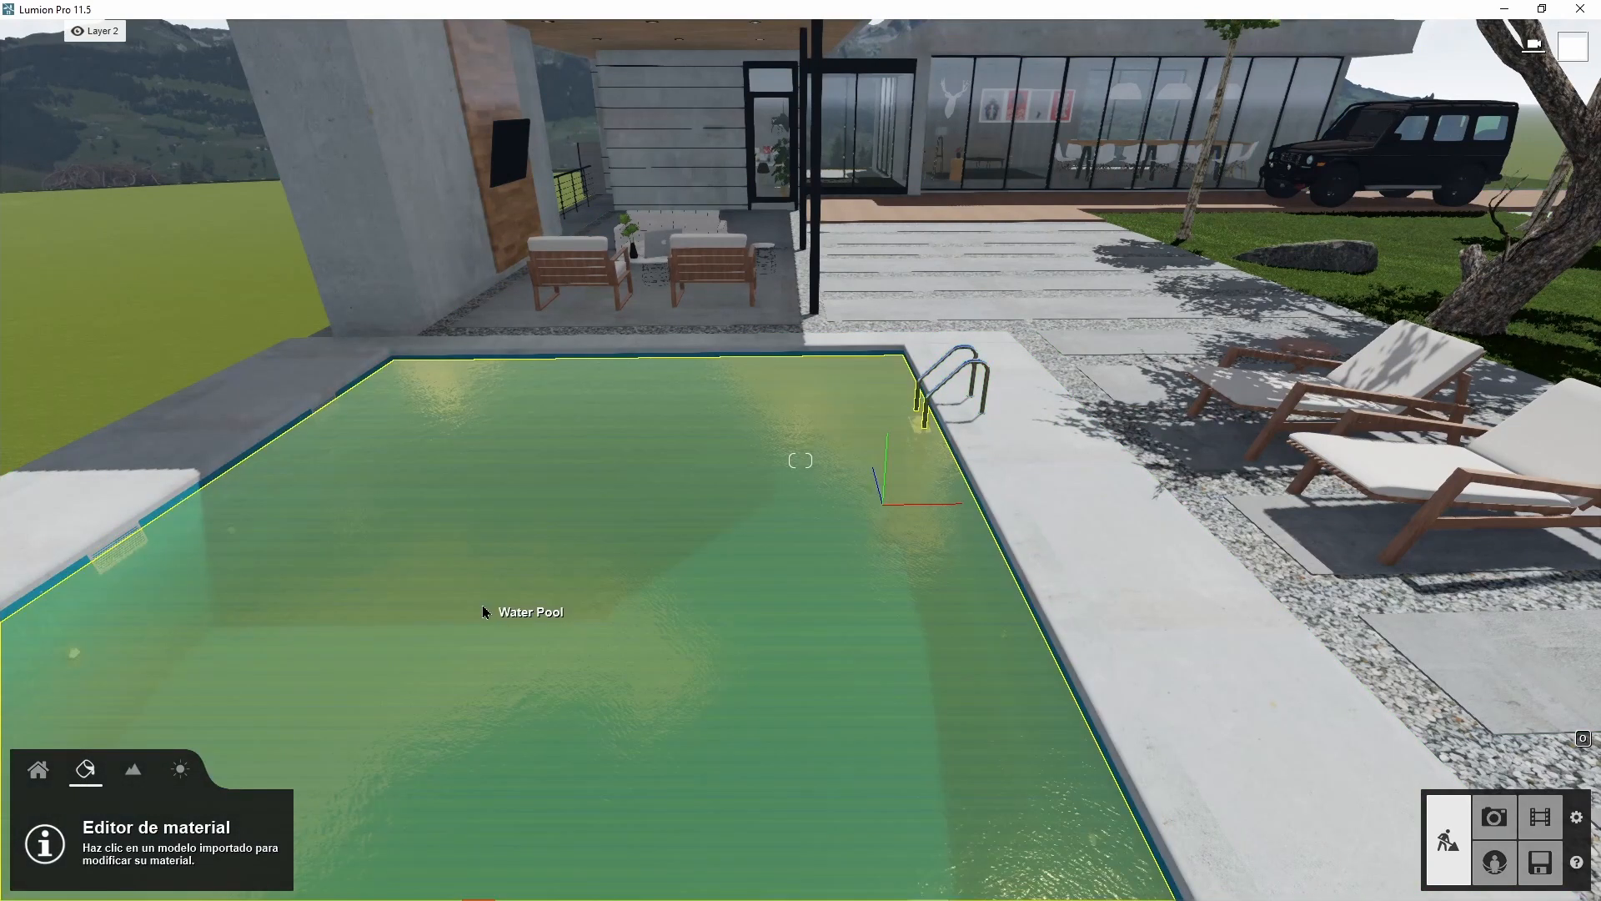
left_click(485, 611)
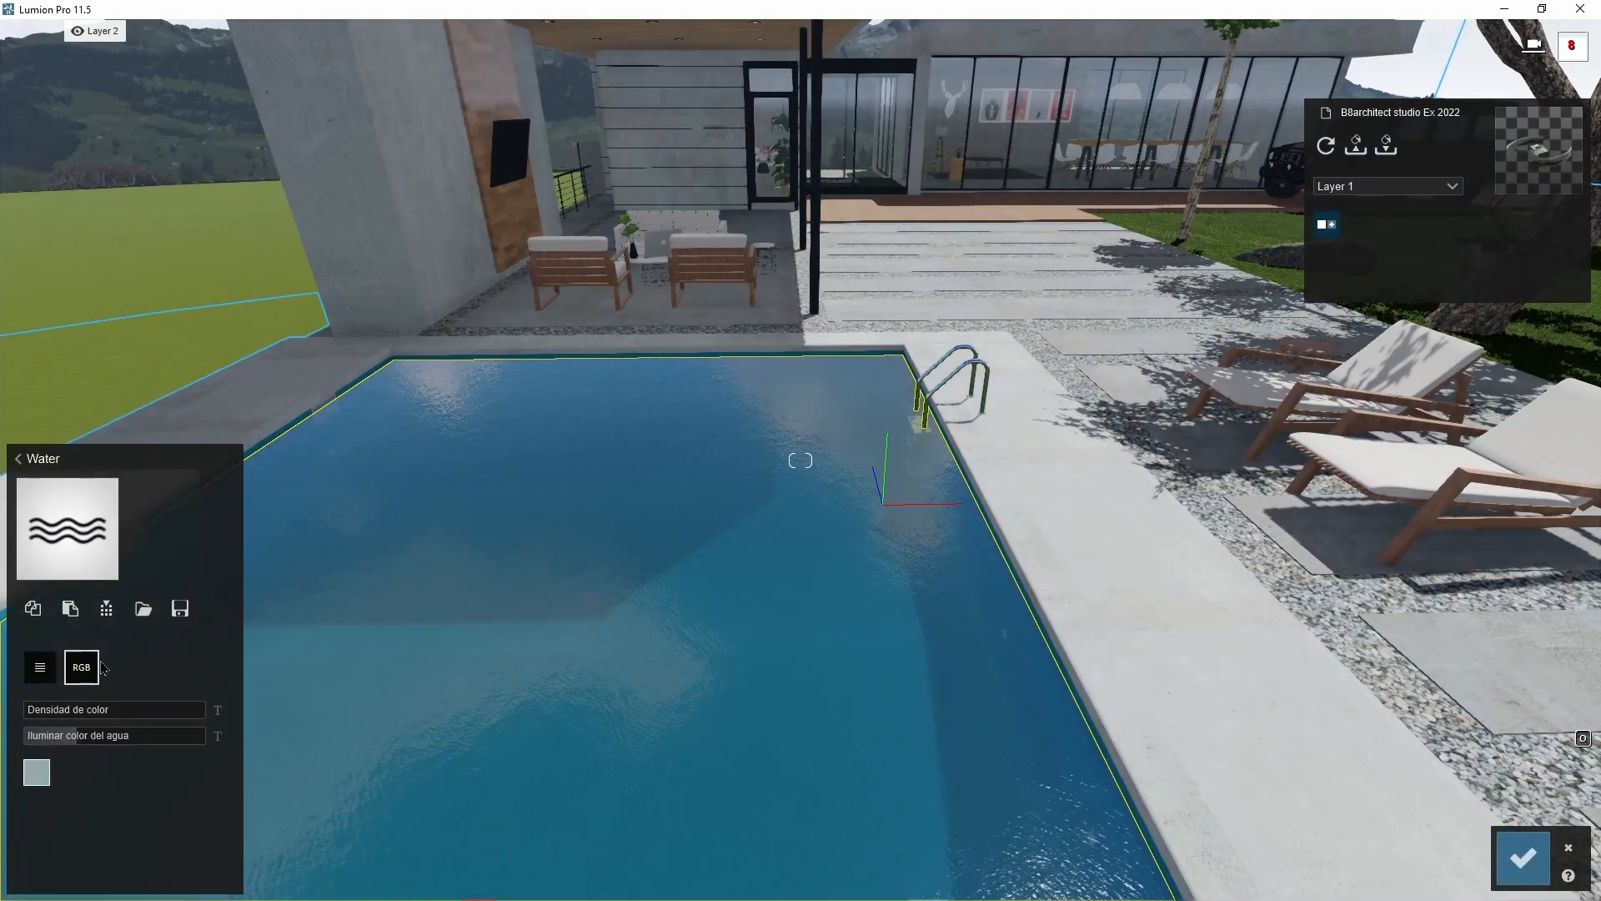
left_click(29, 468)
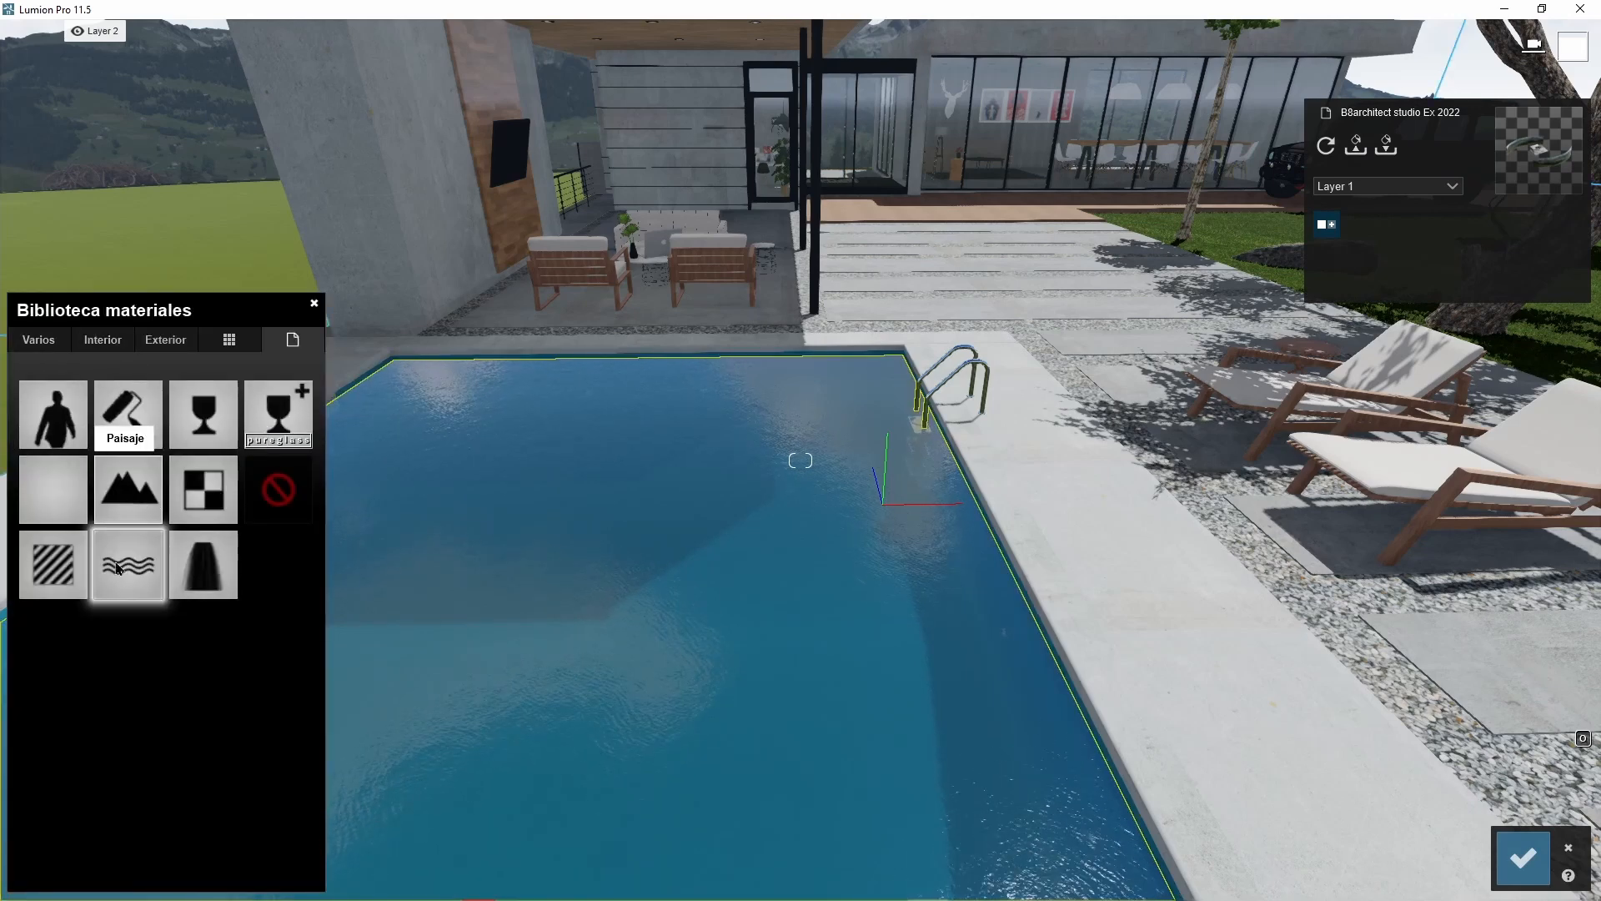
left_click(166, 342)
left_click(39, 342)
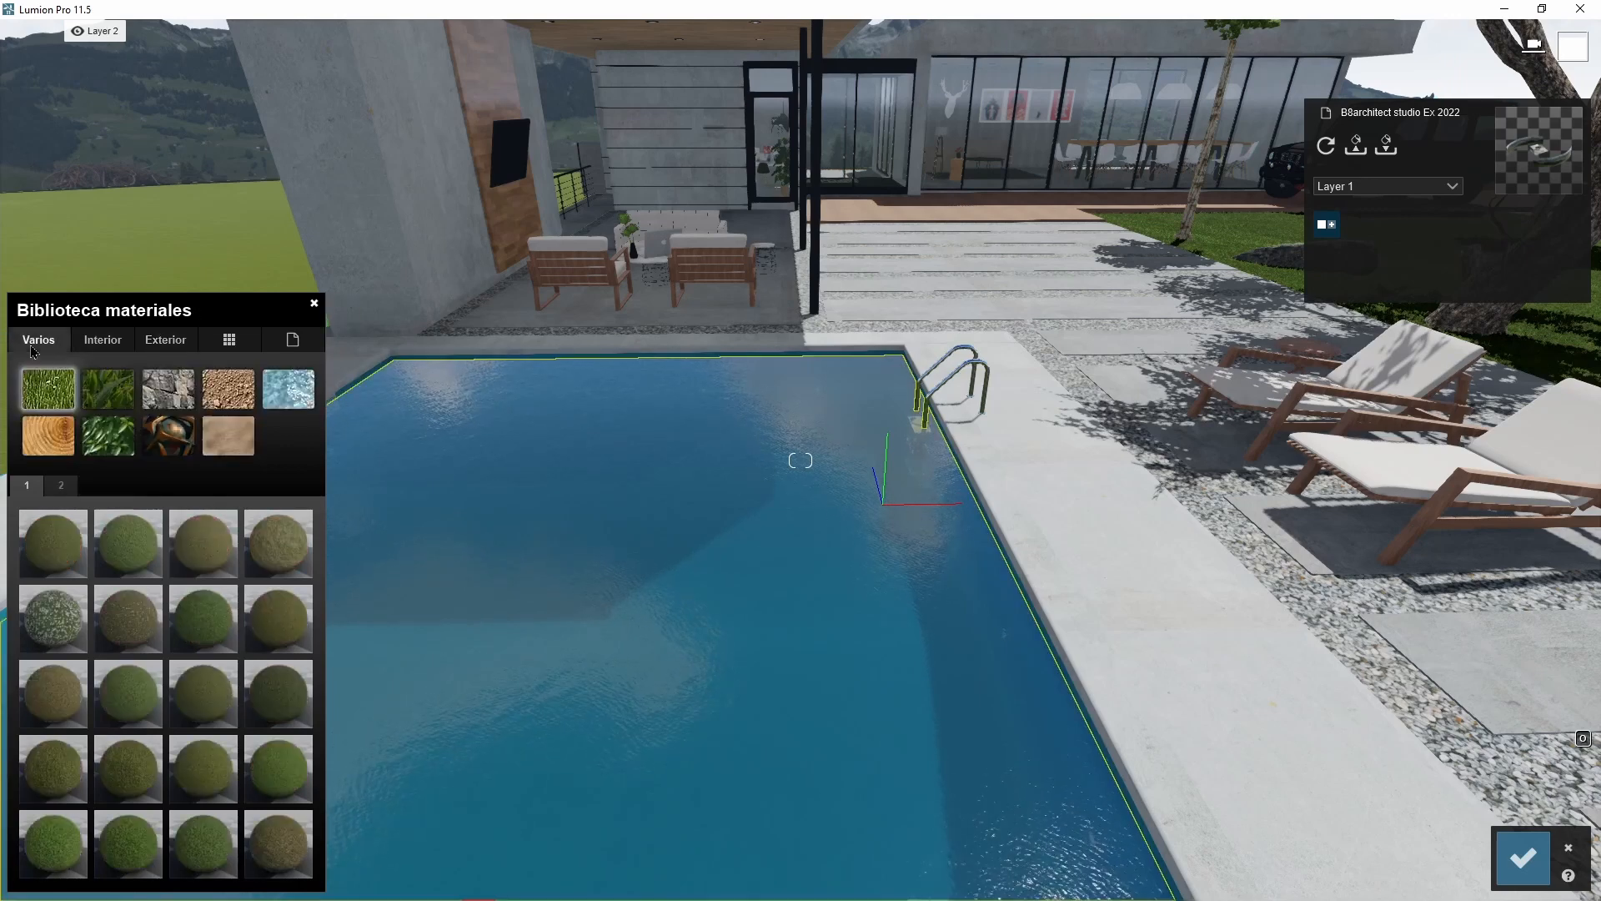
left_click(289, 401)
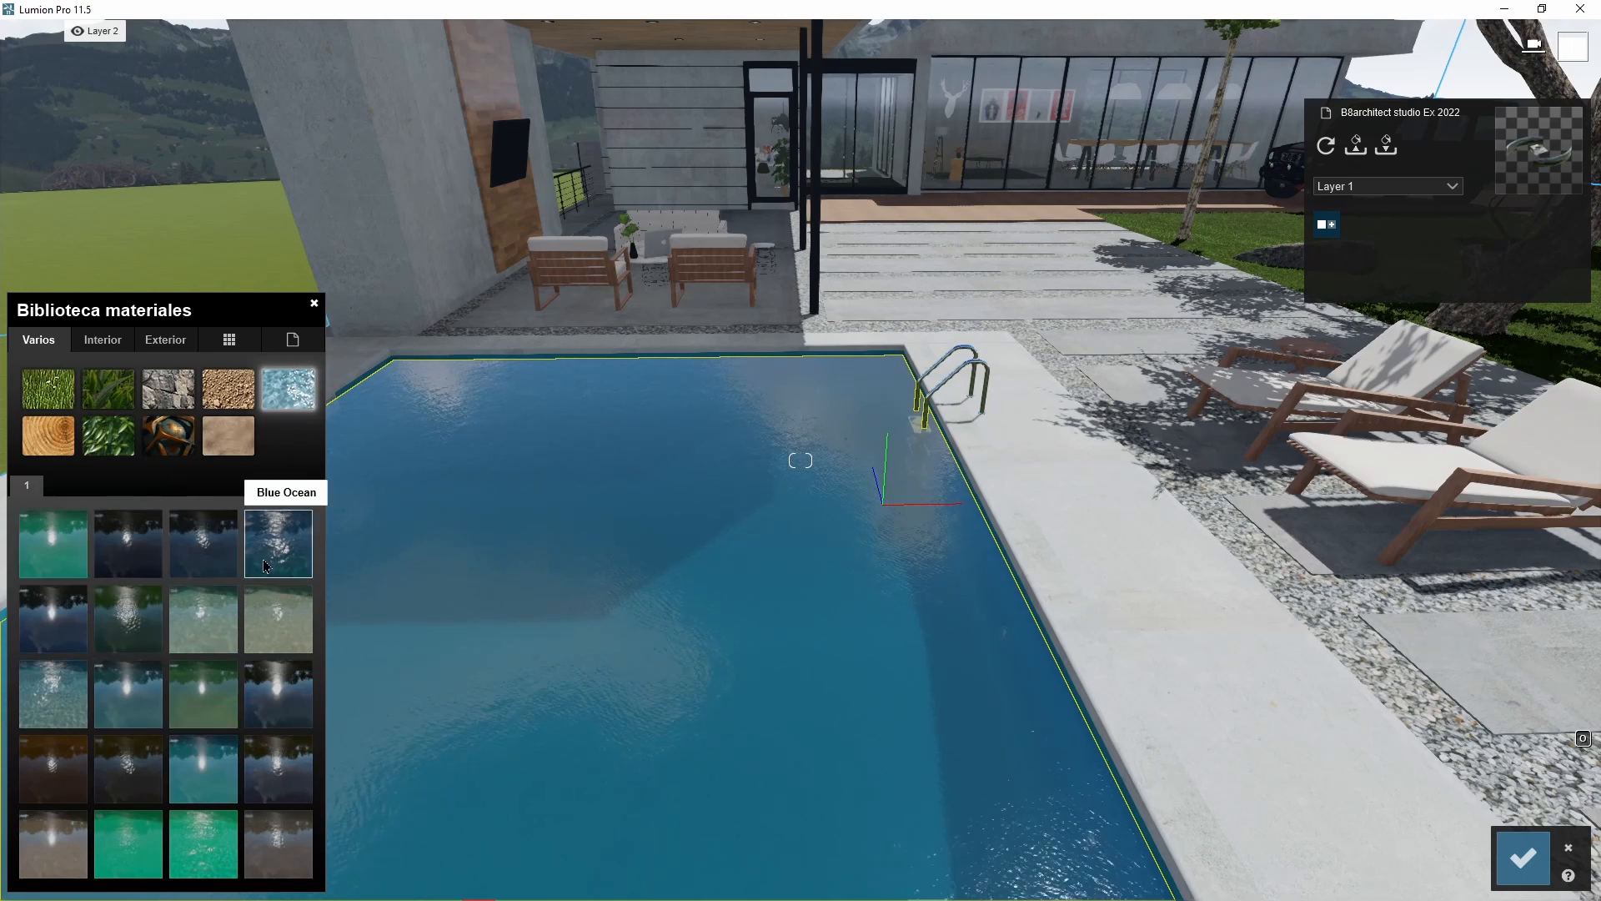
left_click(297, 538)
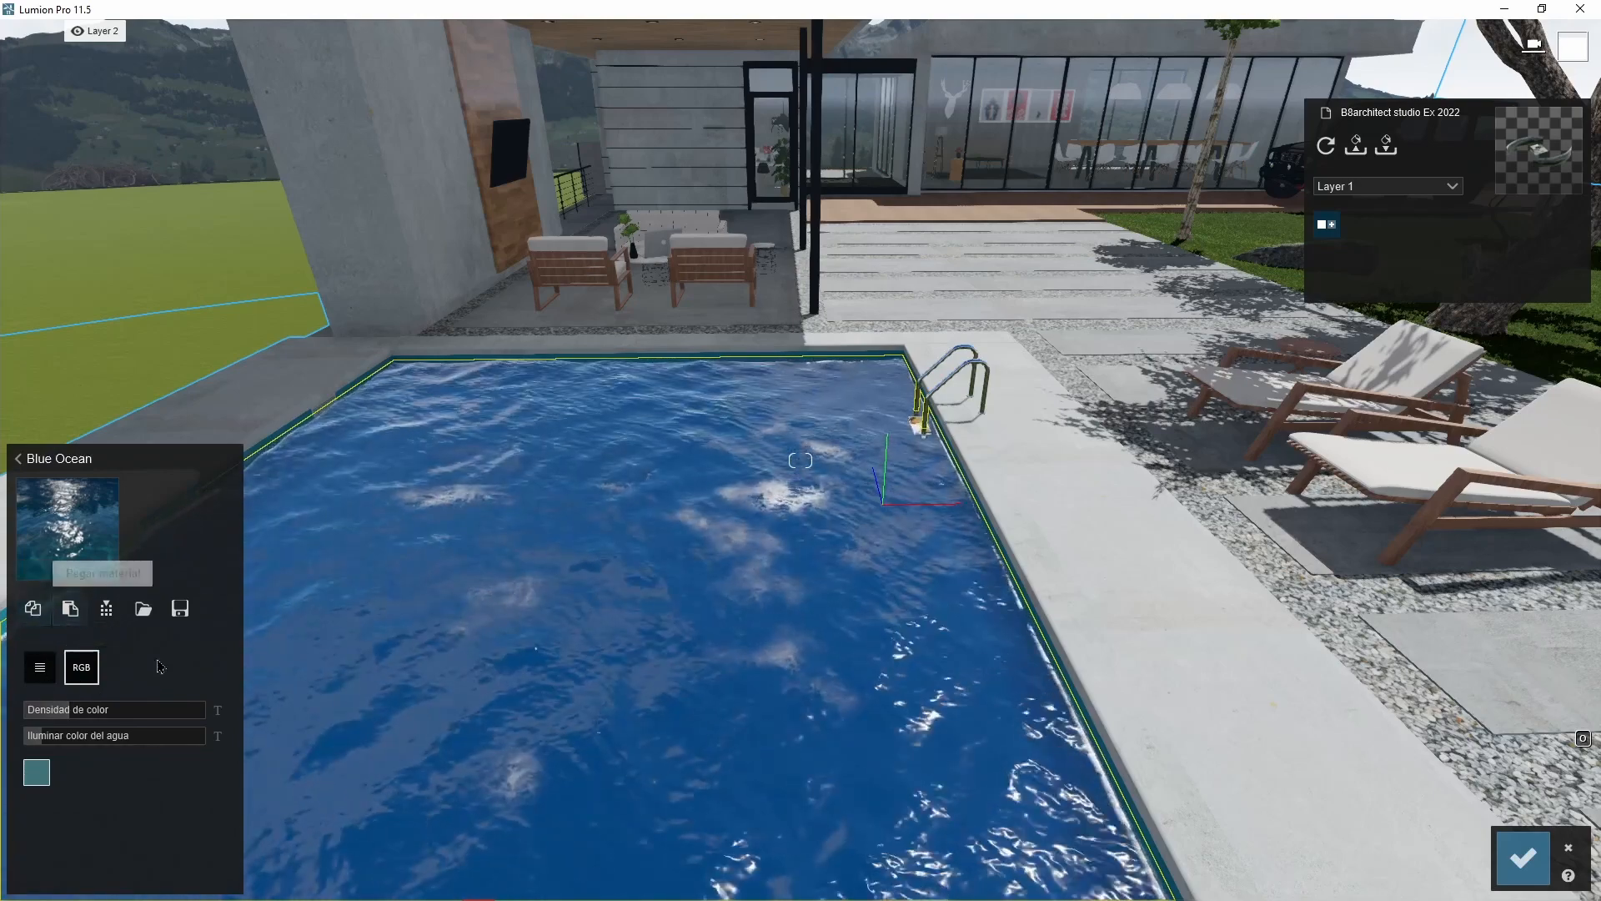
left_click(18, 458)
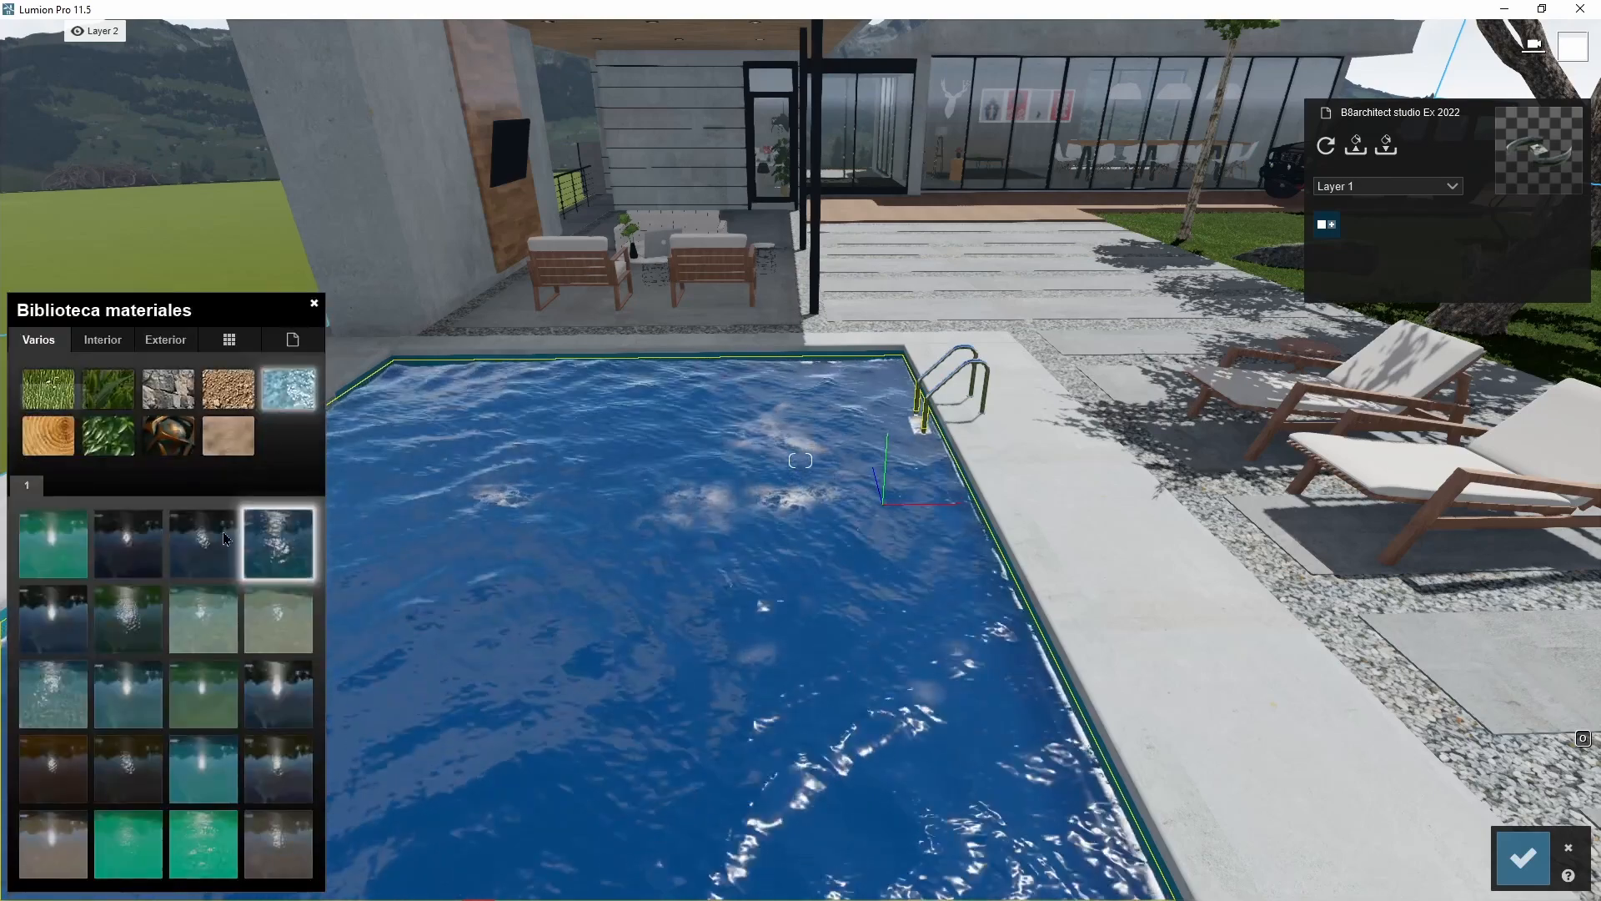
left_click(267, 548)
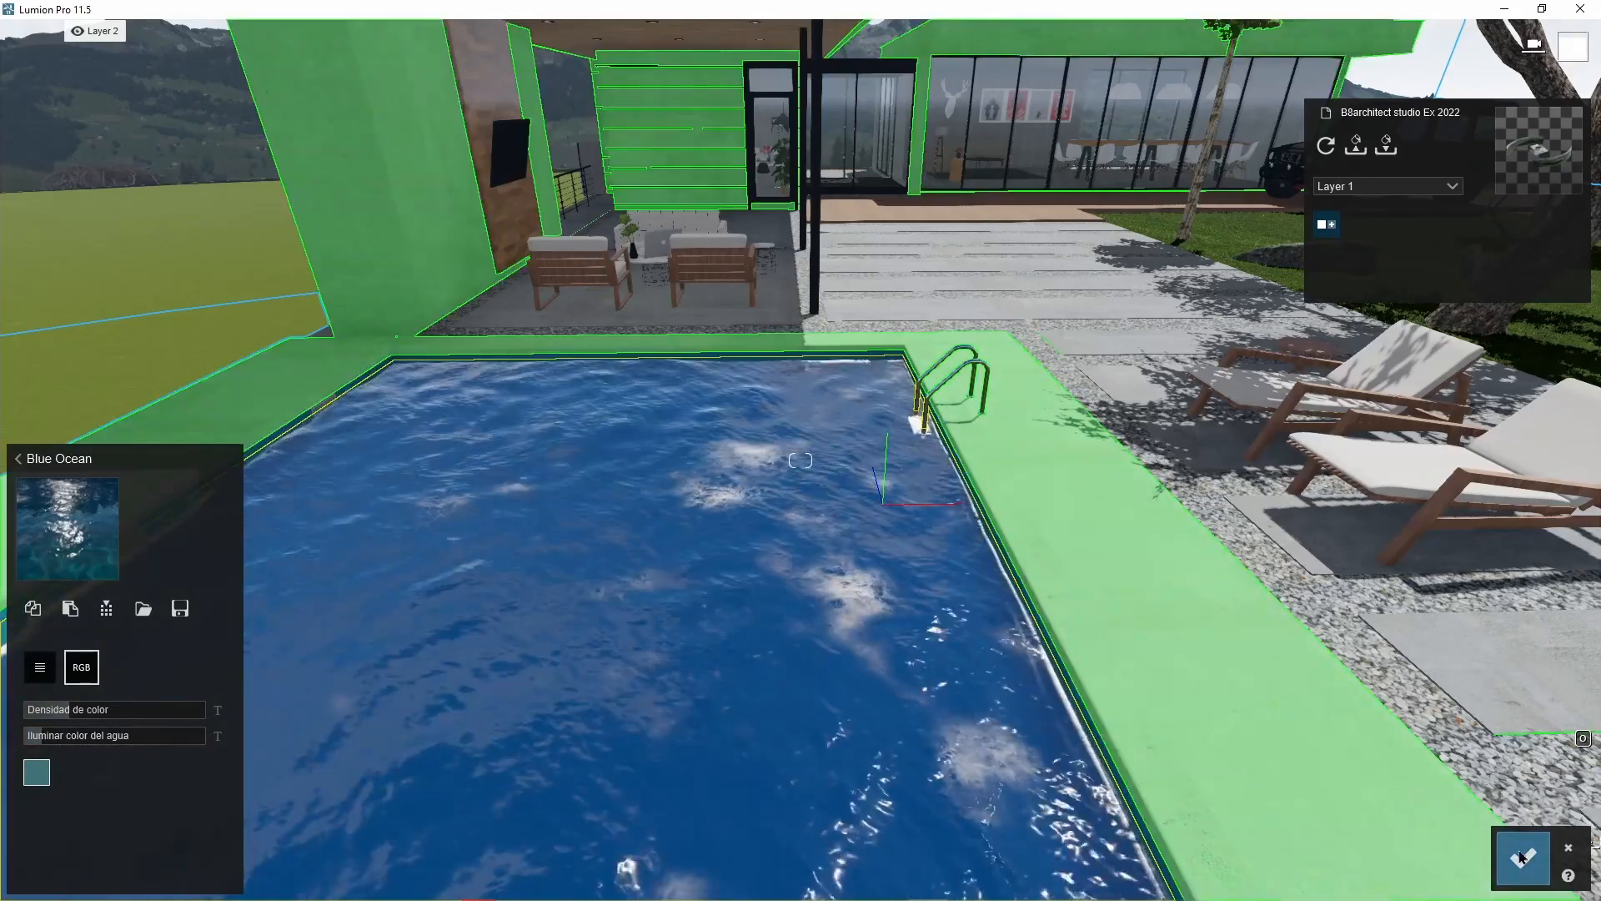
left_click(1522, 857)
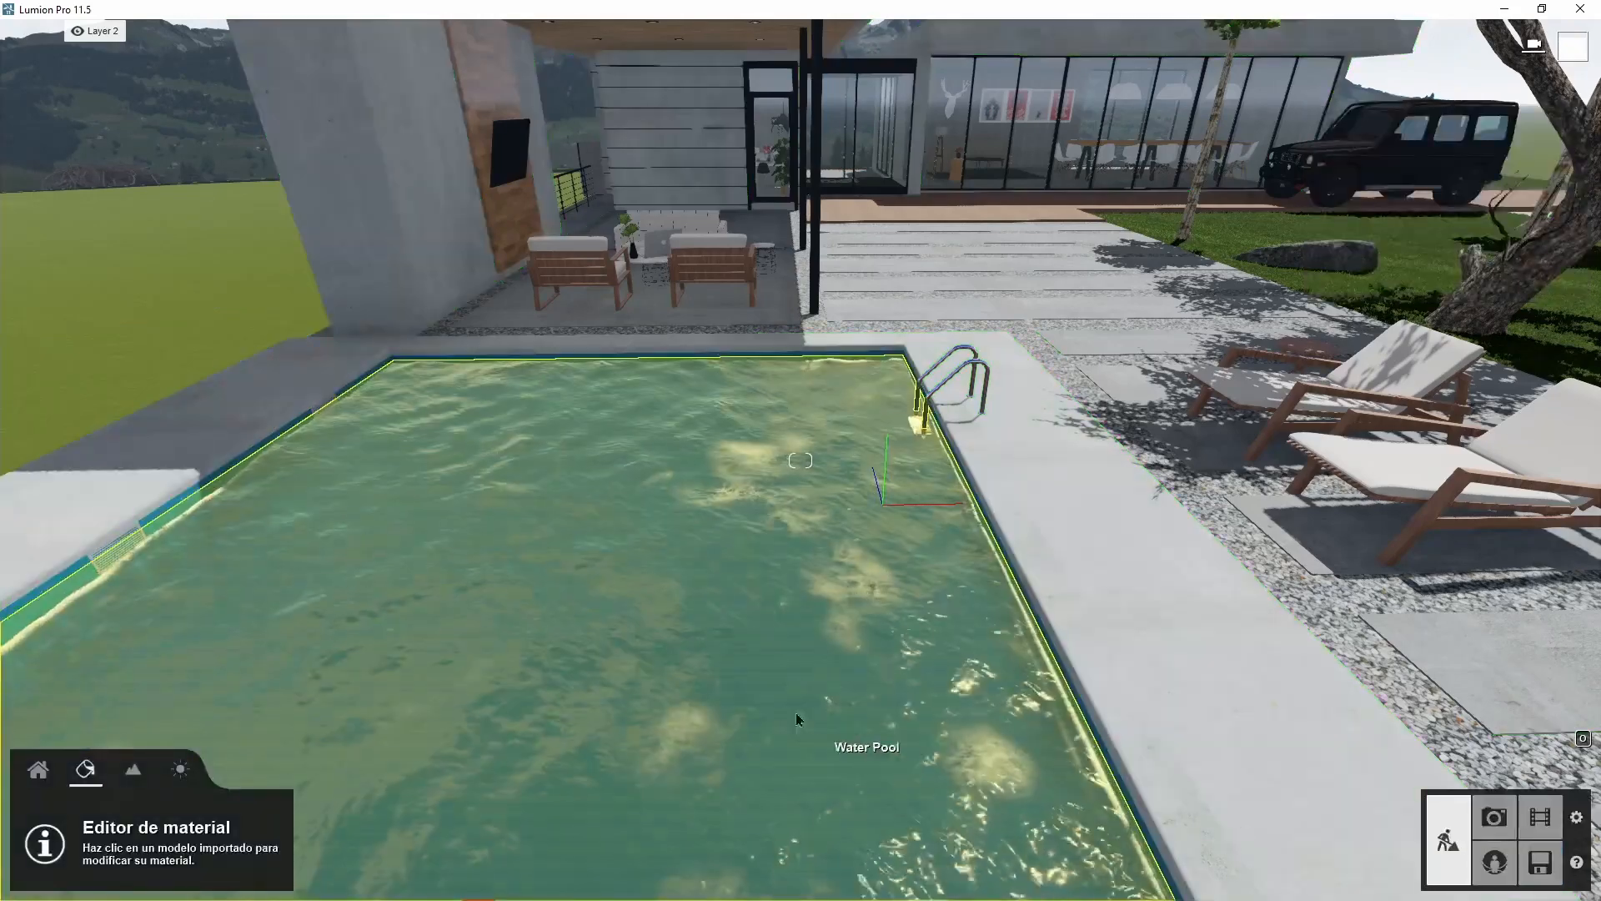
- Reopen the pool's Blue Ocean material, inspect the water close up, below the surface and from the deck, and close the editor by saving
right_click_drag(795, 719, 882, 575)
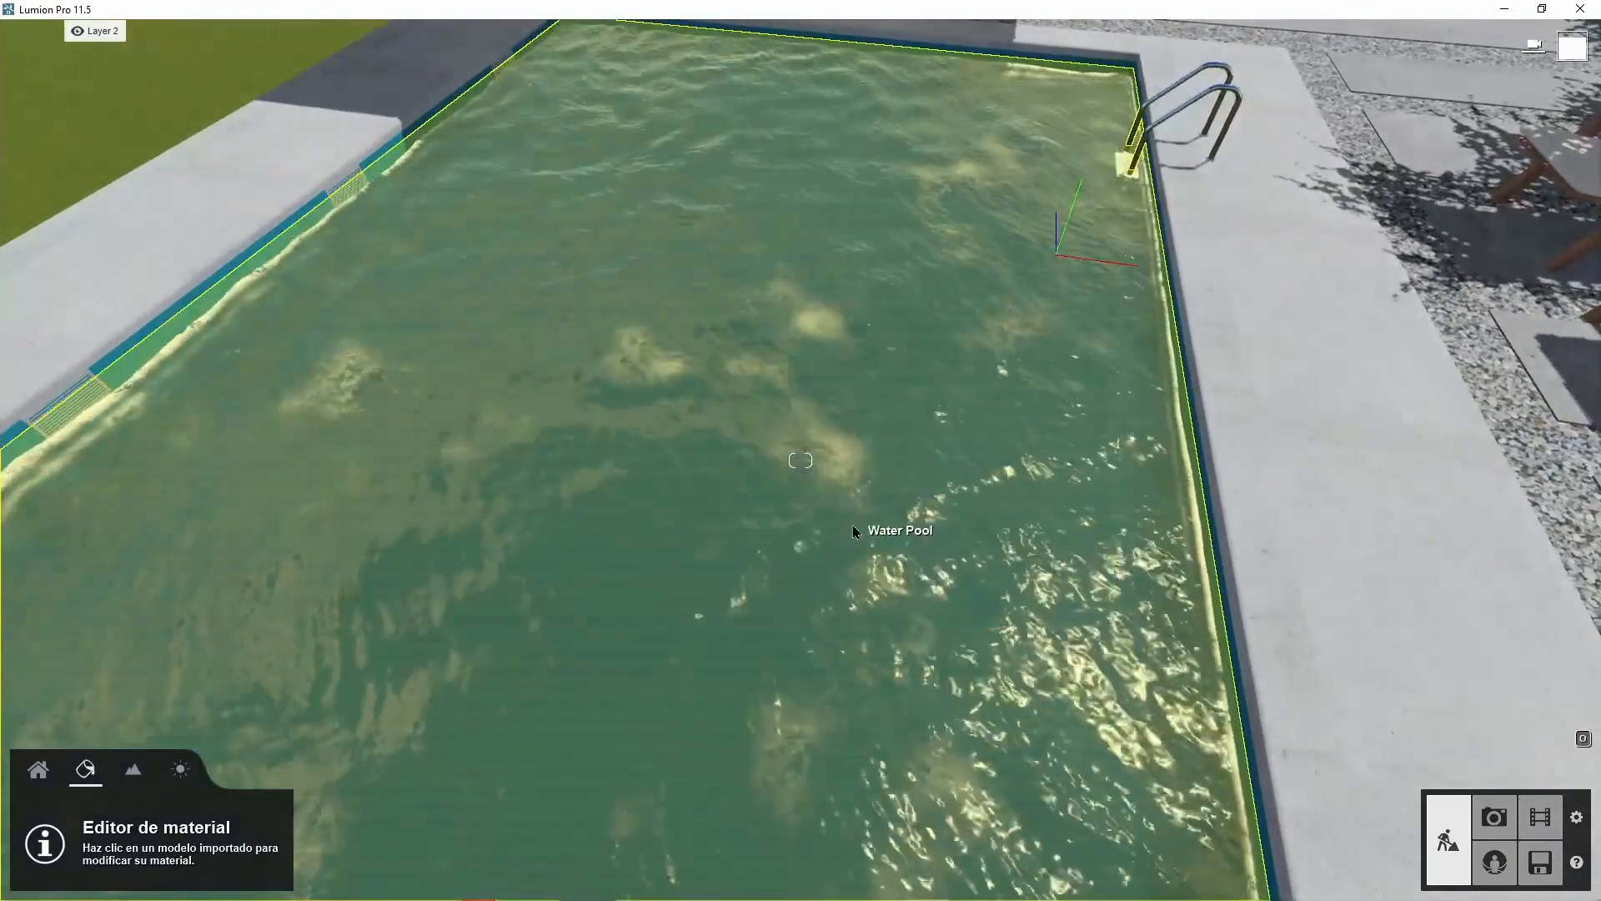
left_click(853, 527)
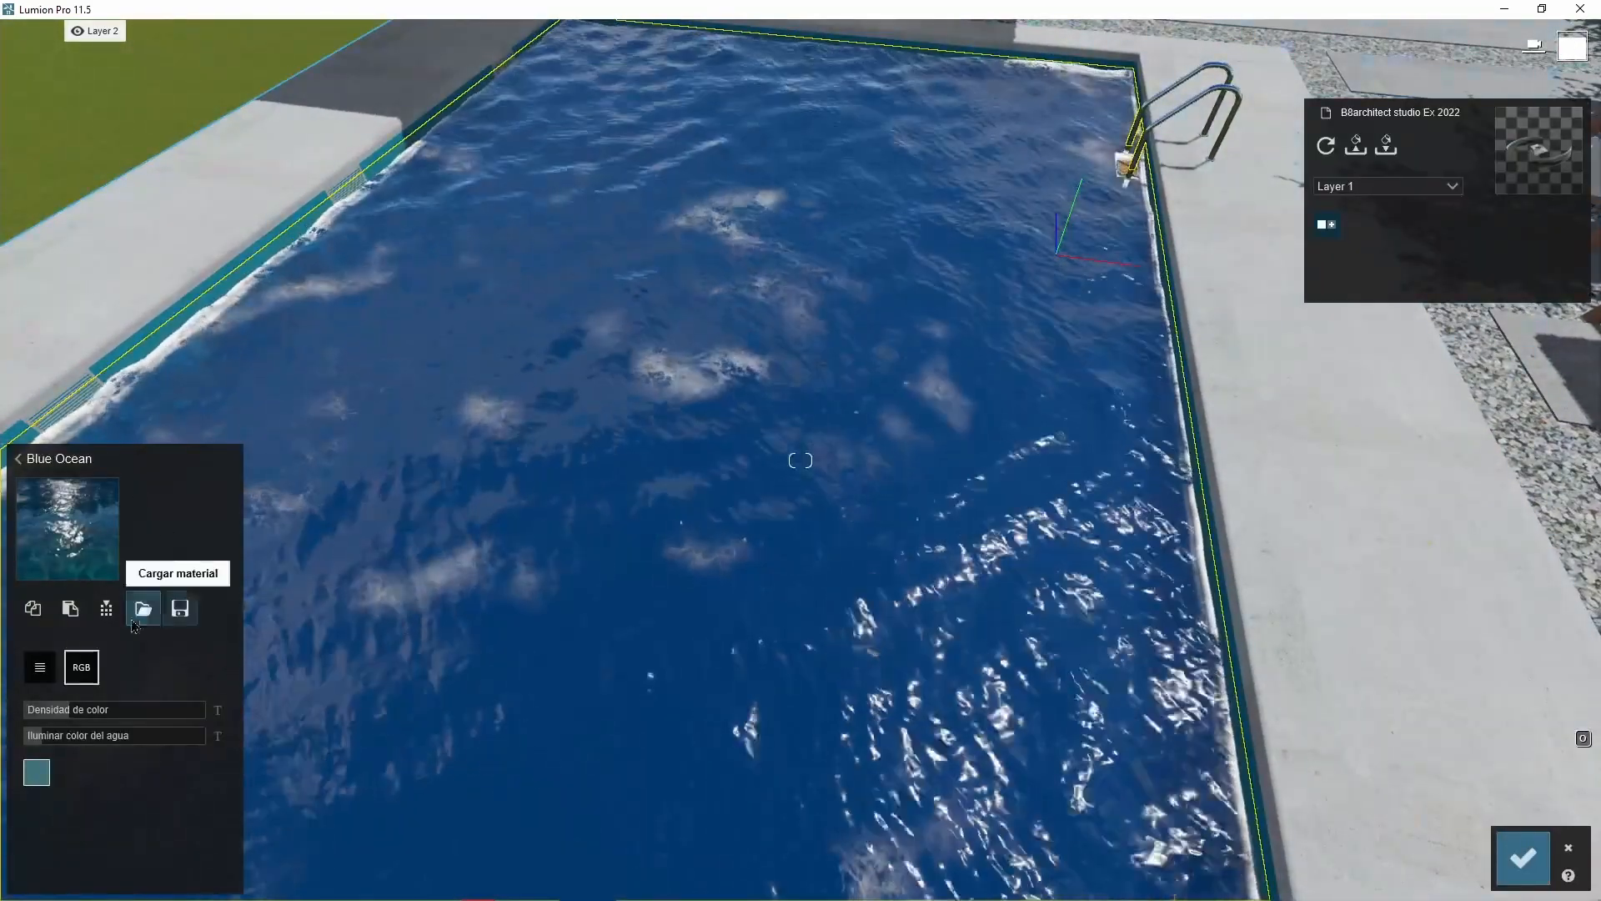
left_click(33, 608)
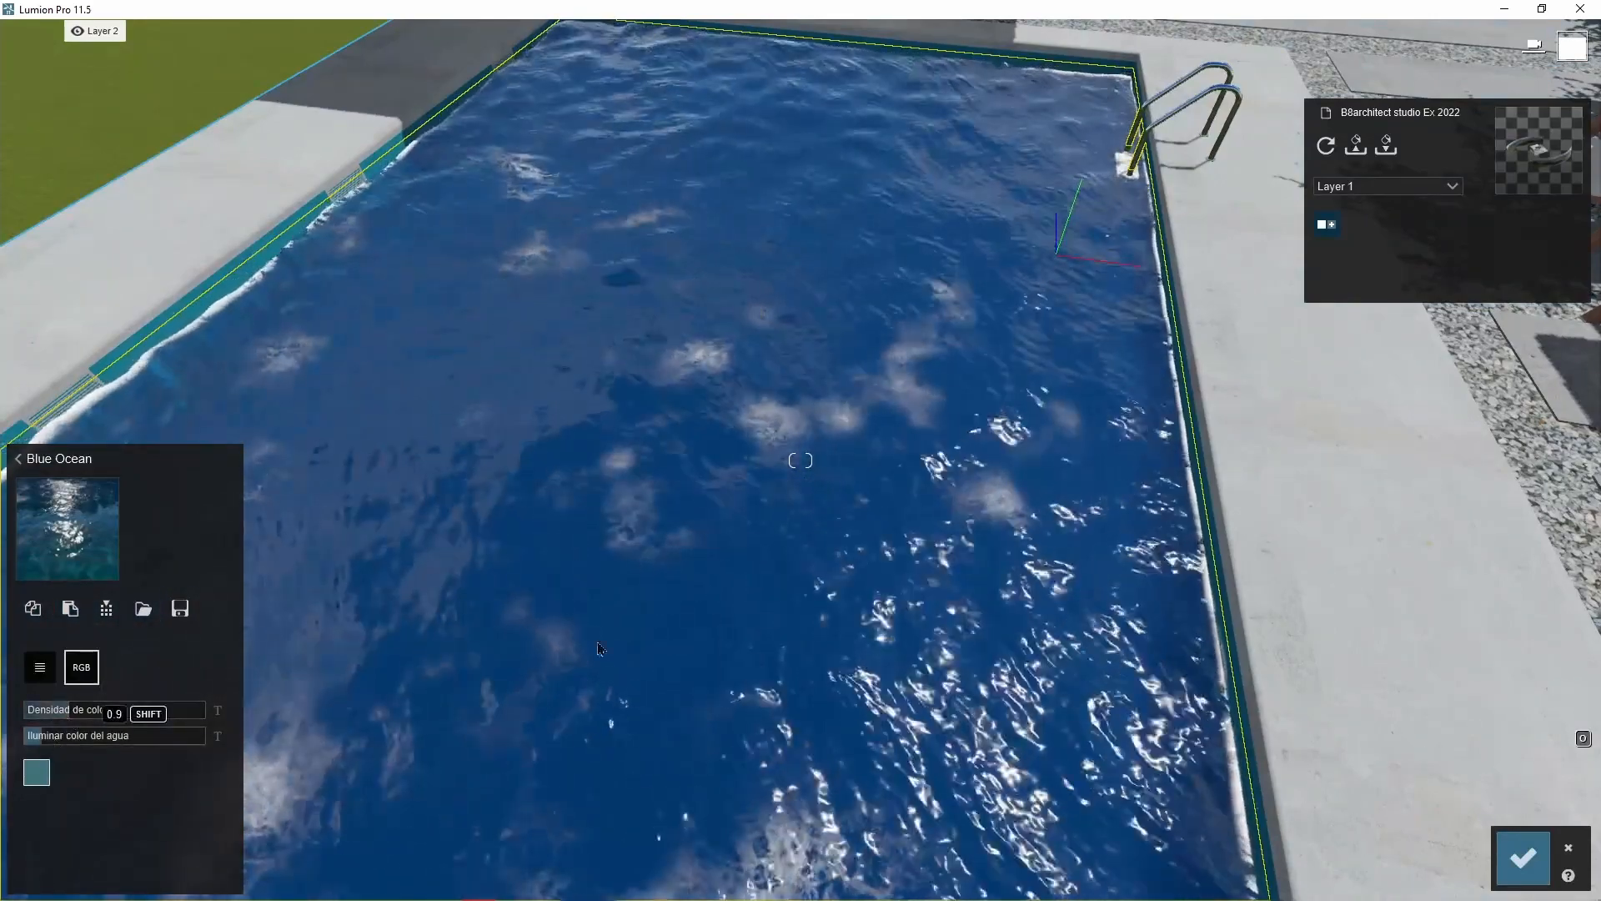
right_click_drag(597, 644, 742, 663)
key("e")
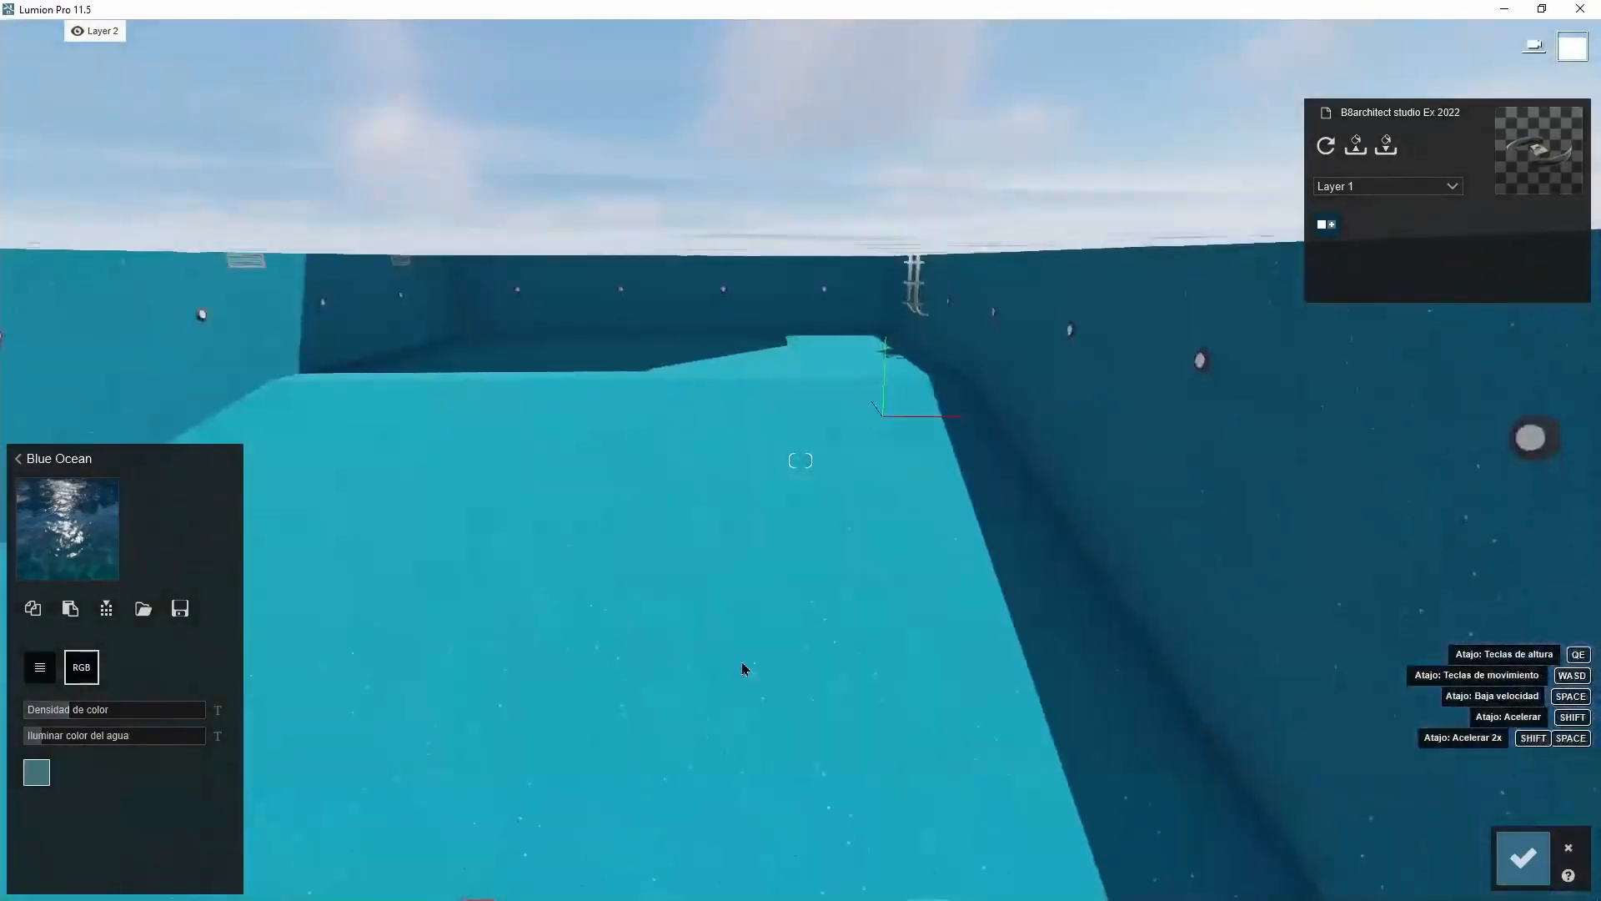
key("q")
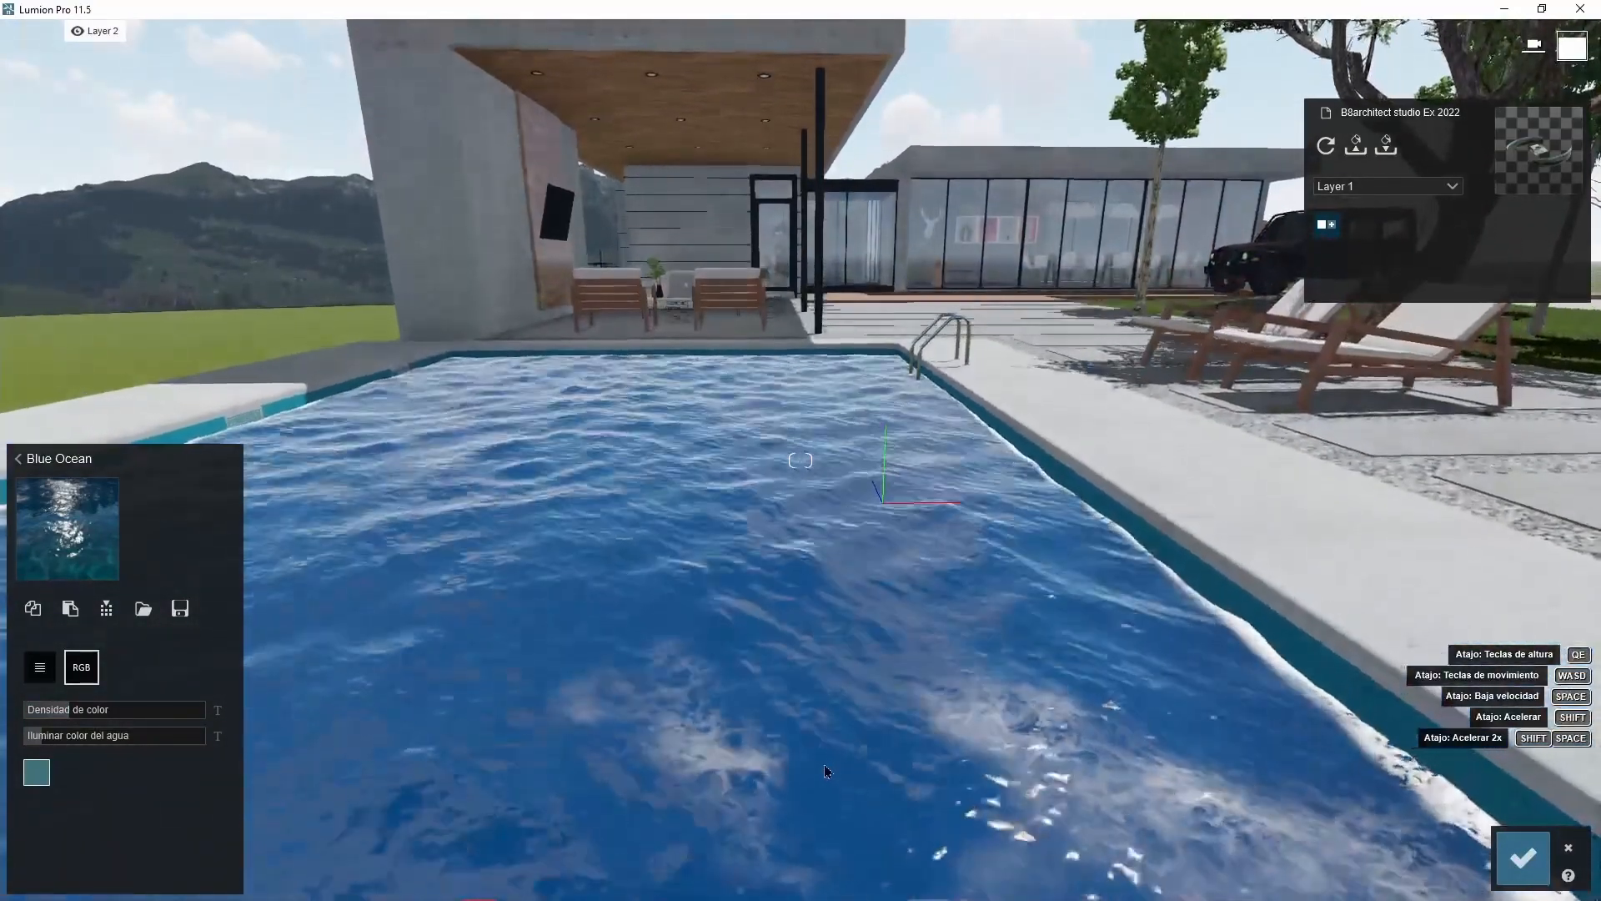
right_click_drag(815, 760, 822, 761)
key("d")
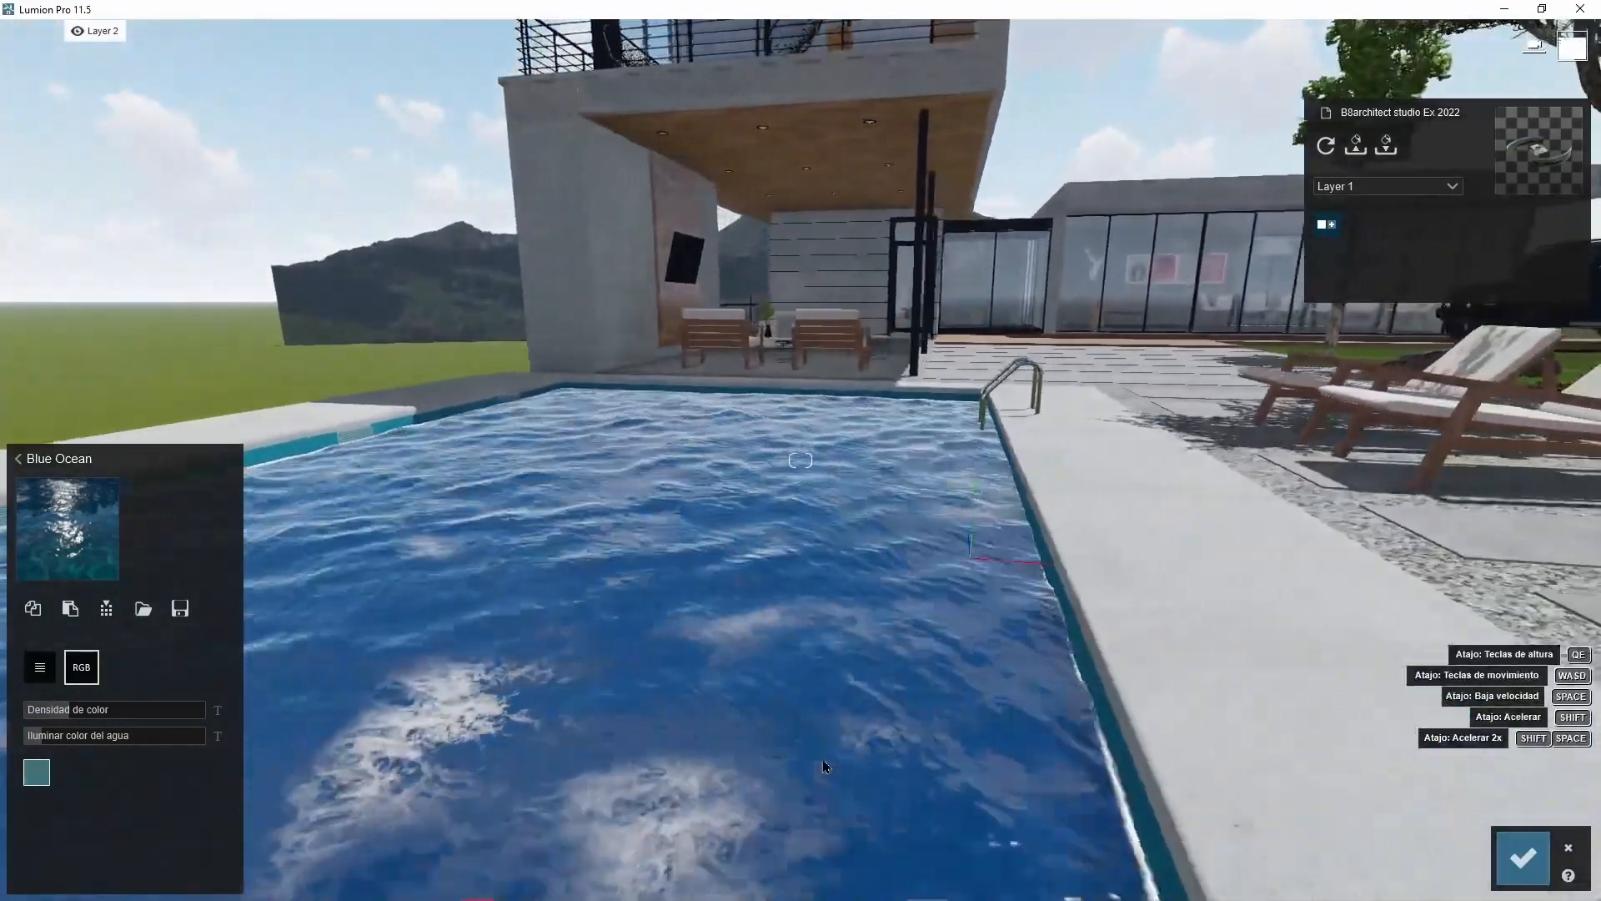
key("d")
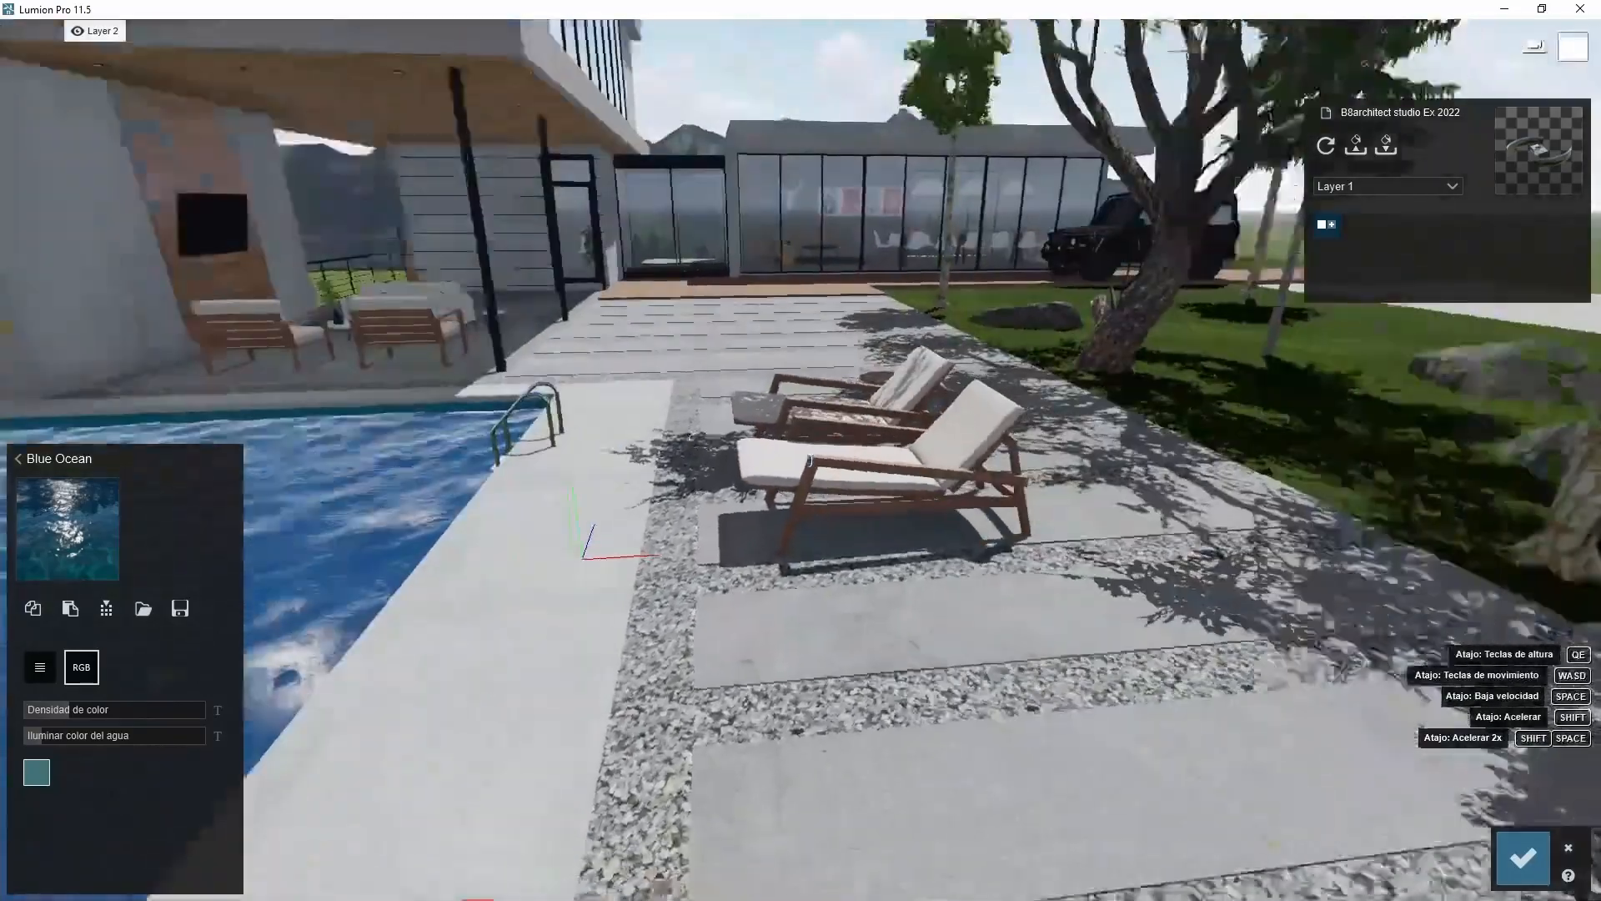
key("d")
left_click(1523, 857)
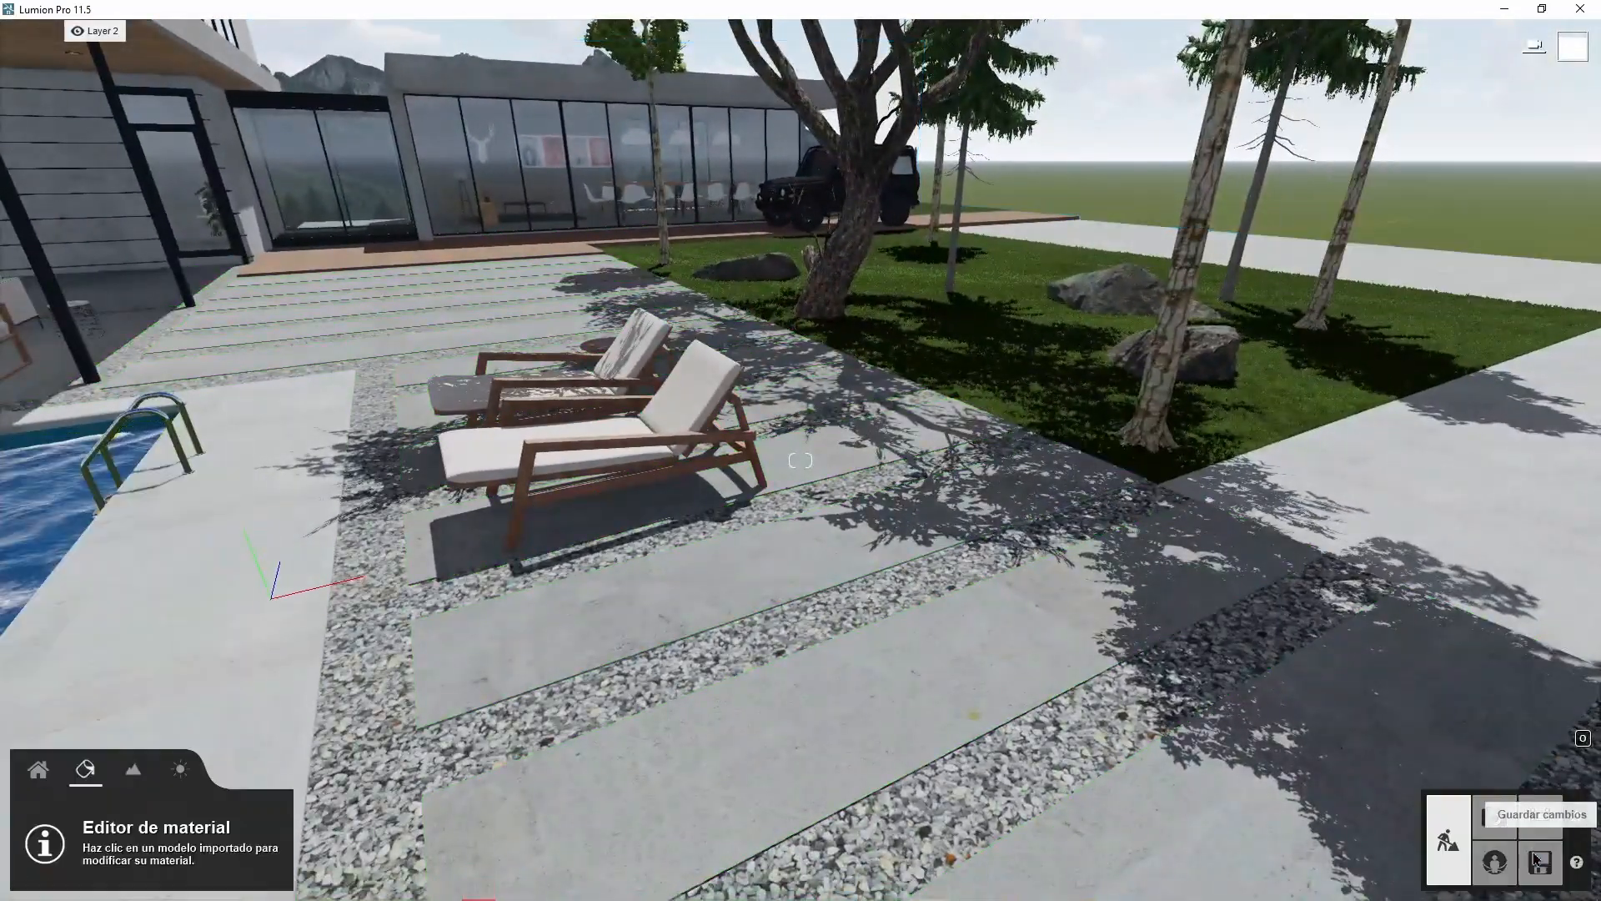
- Place a pine 001 tree from the highly detailed nature library on the paving near the tree at the patio's outer edge
key("q")
key("s")
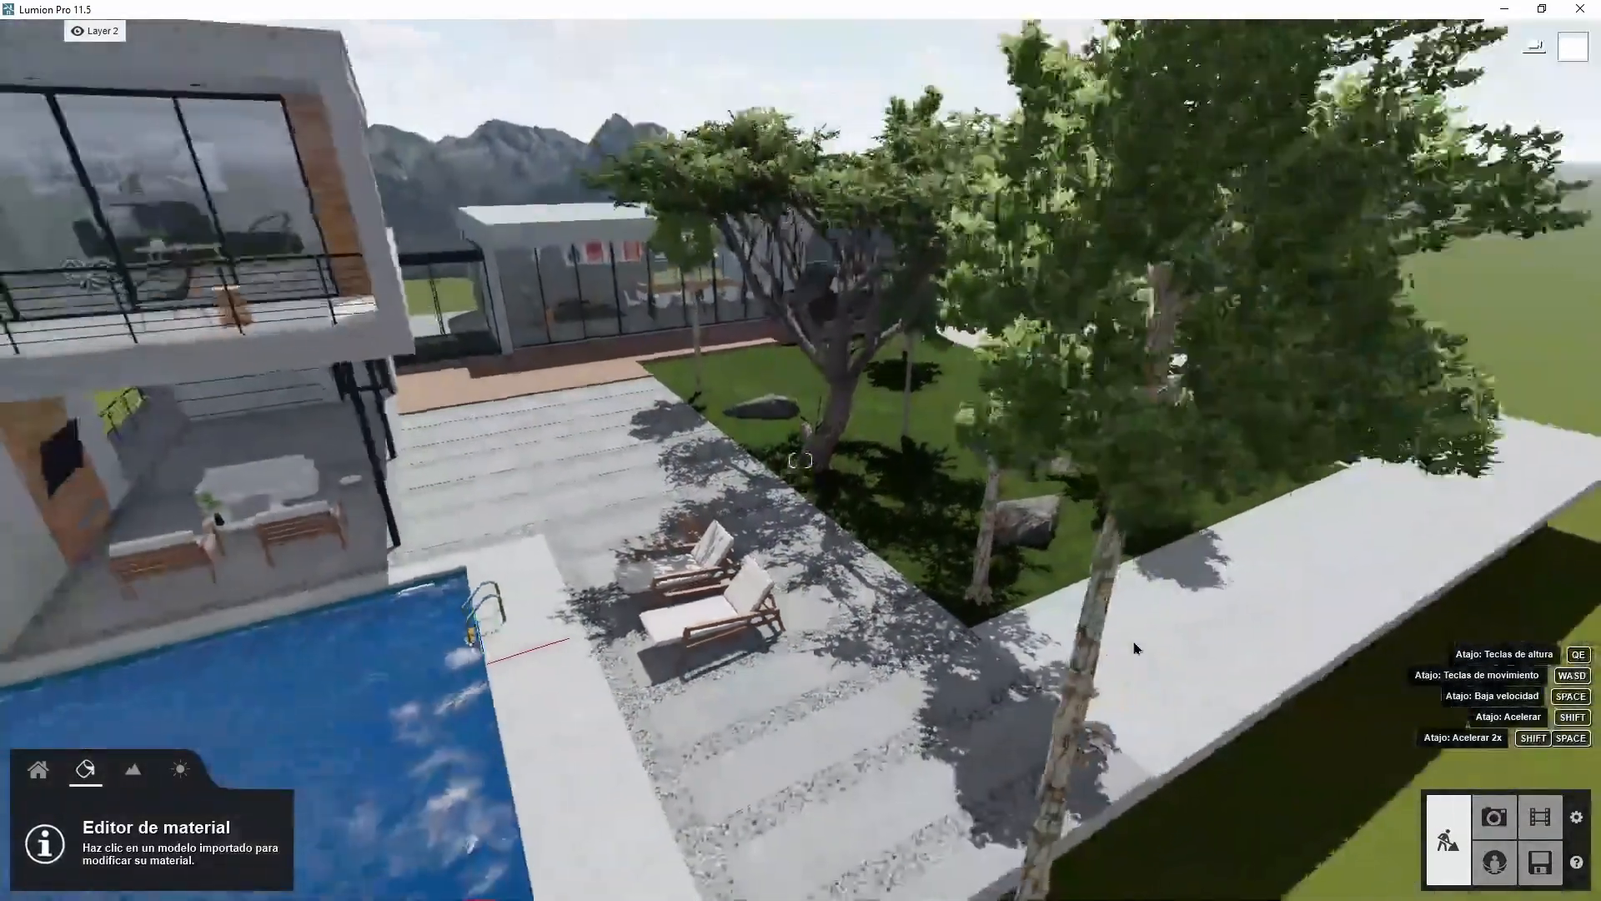
right_click_drag(1134, 649, 1000, 784)
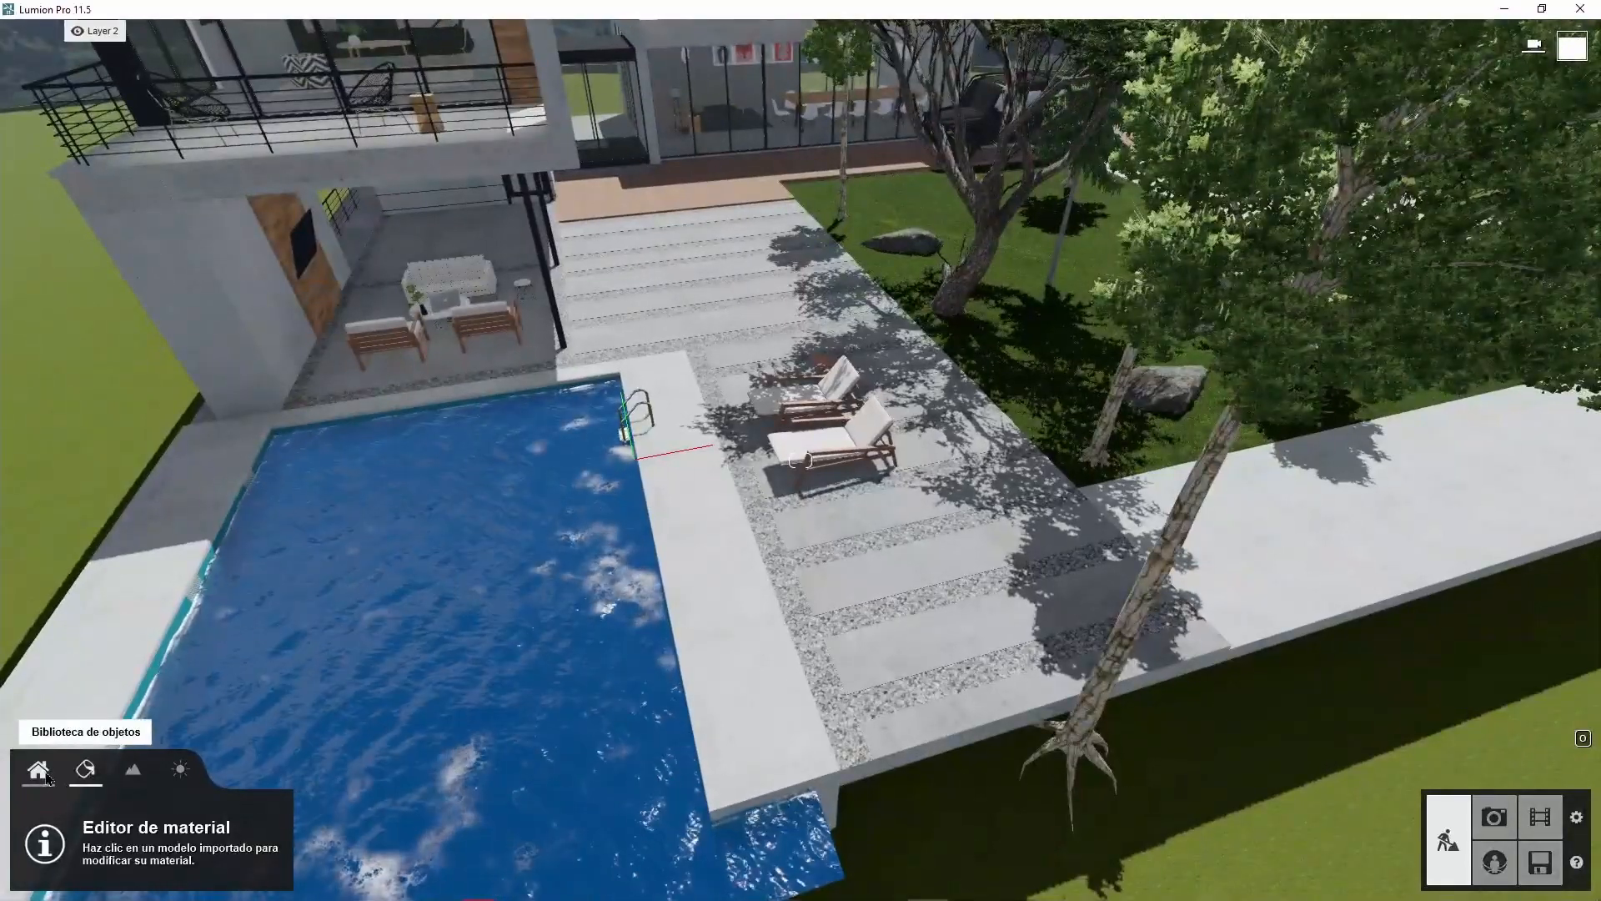
left_click(42, 772)
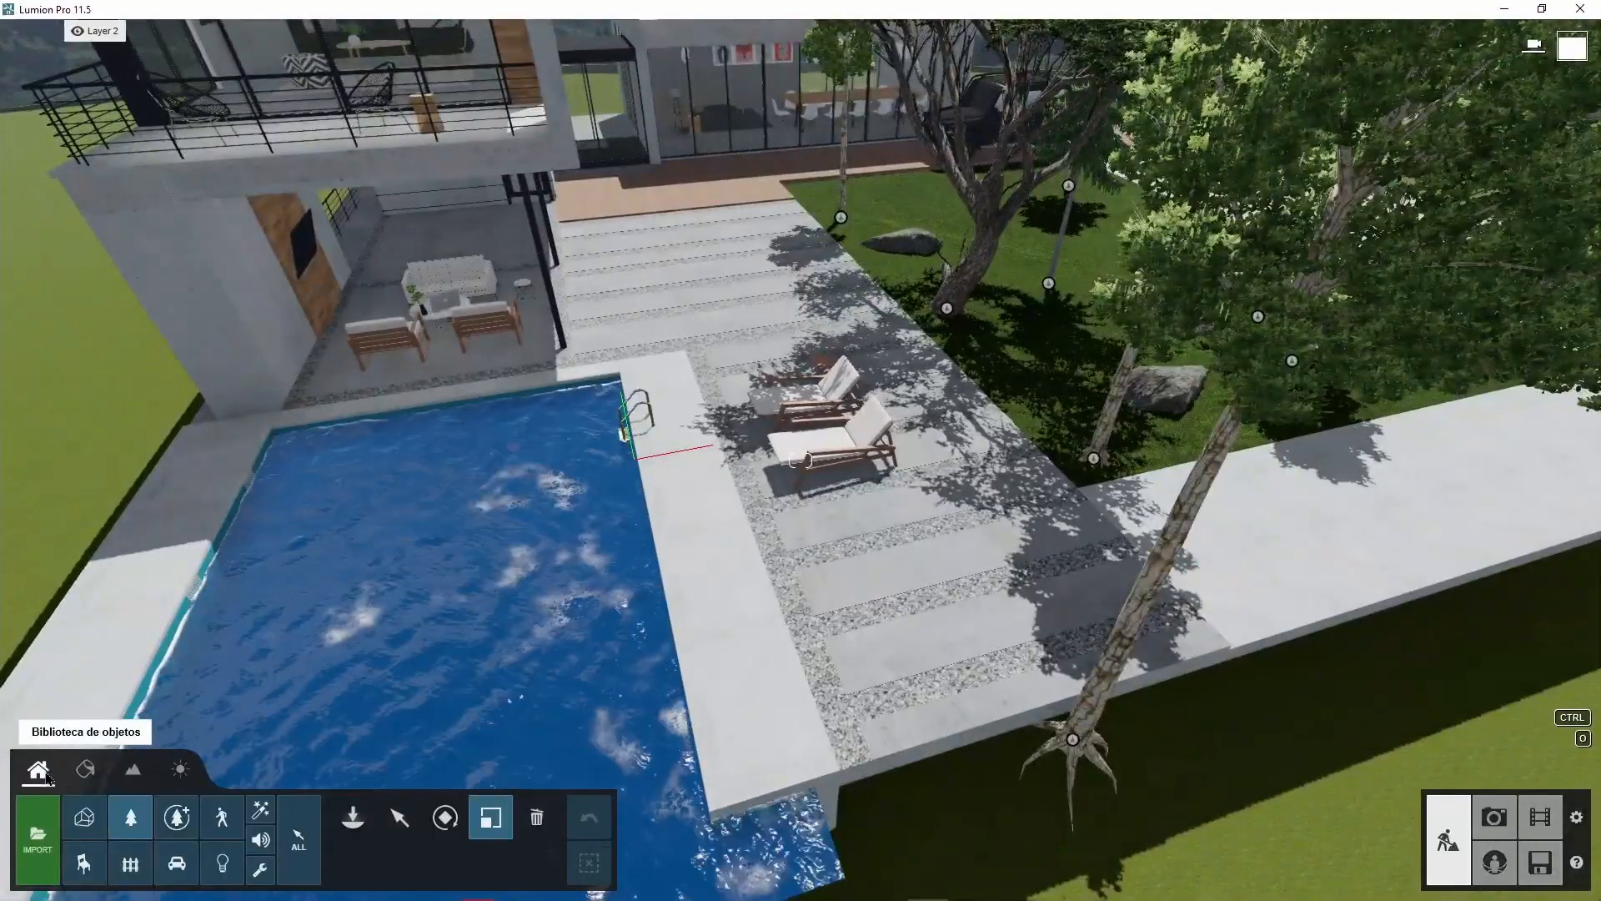
left_click(179, 819)
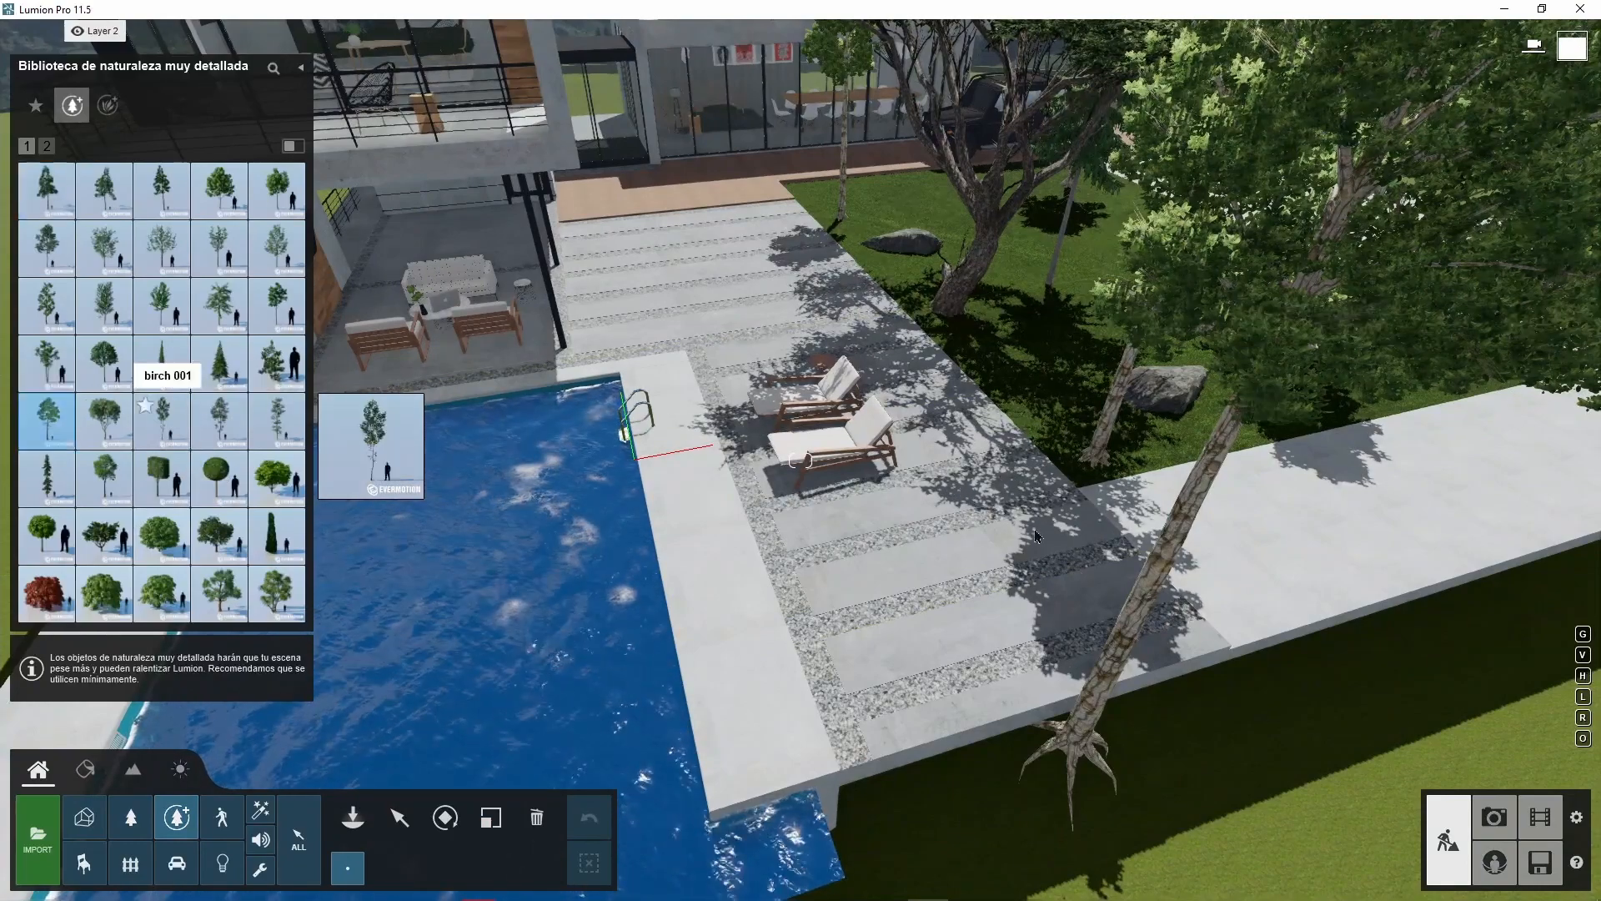
left_click(1011, 658)
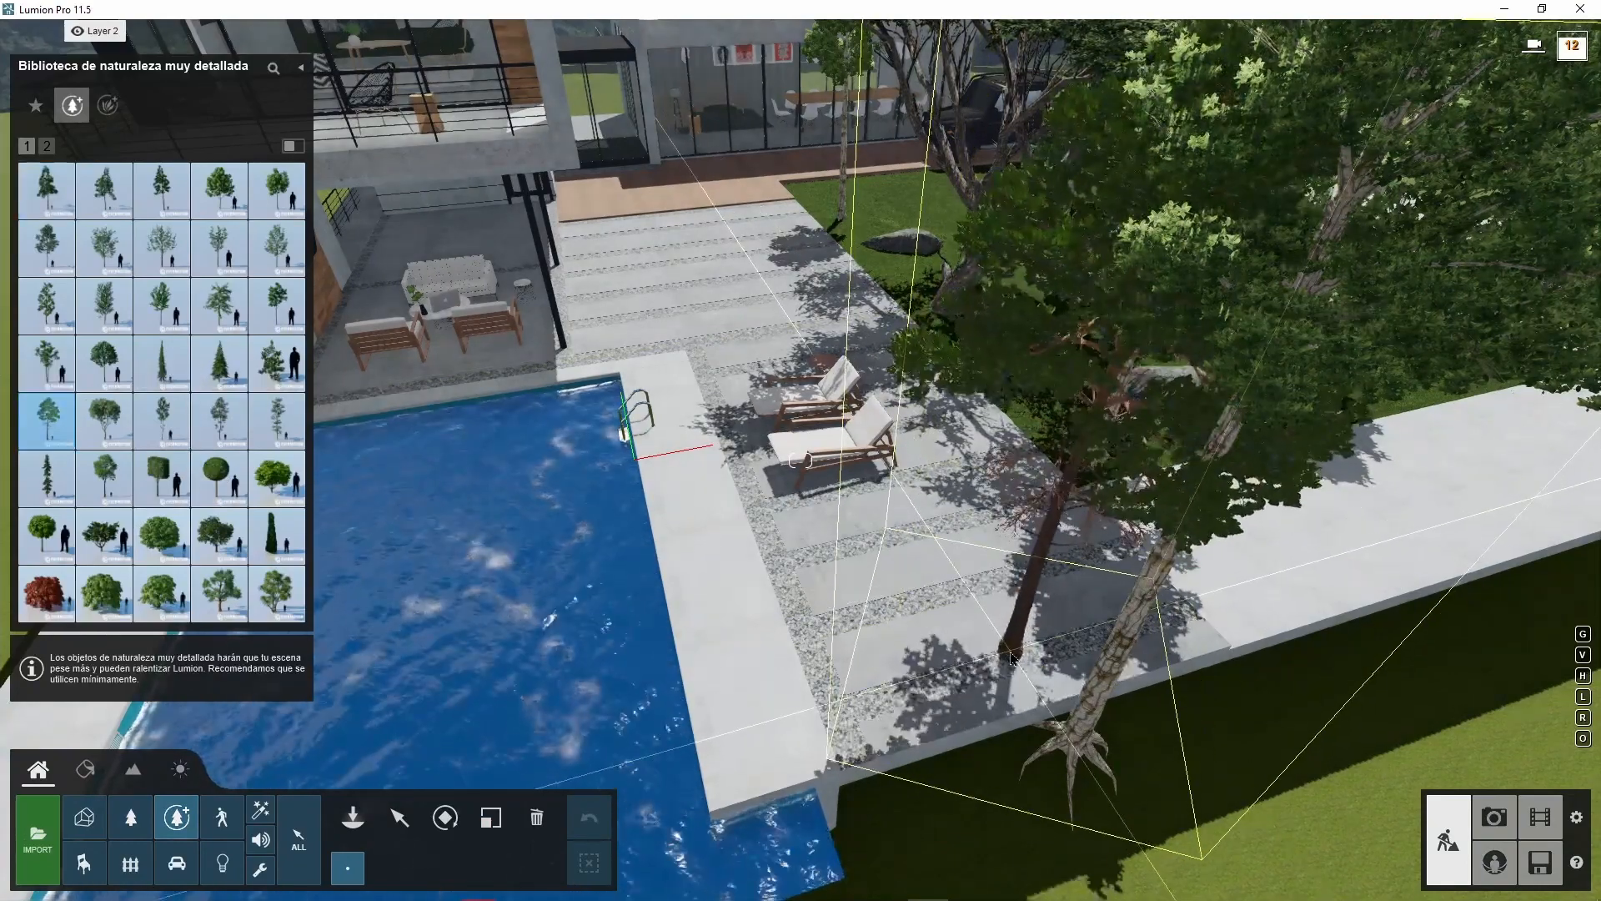
key("Escape")
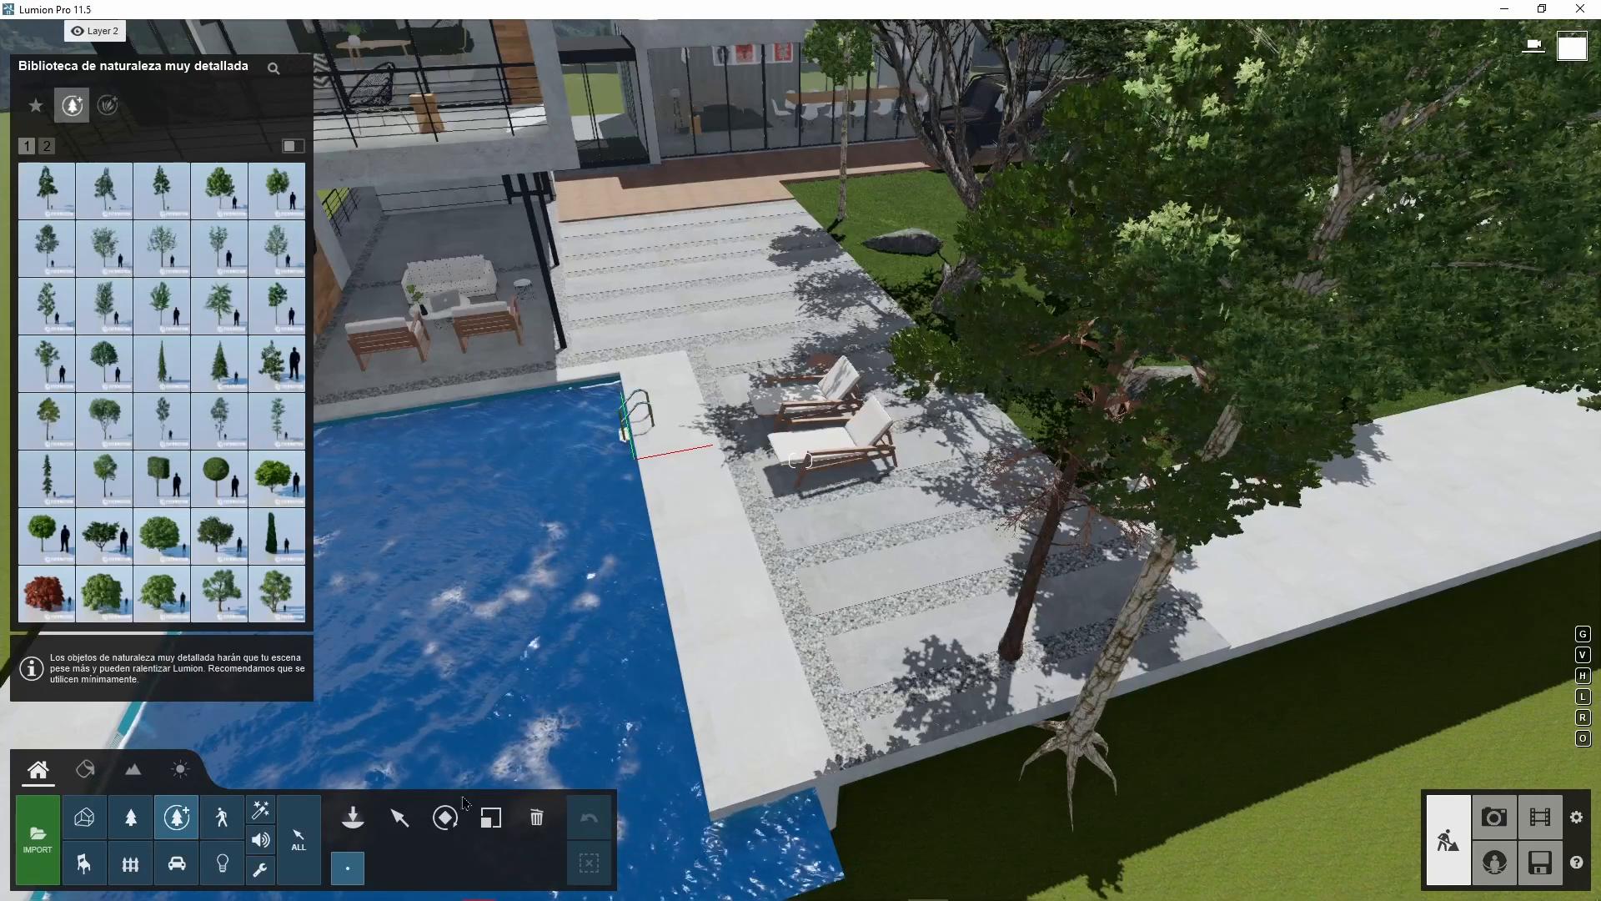
- Move the new pine 001 off the paving onto the base of the Agarwood RT tree at the patio's edge
left_click(415, 827)
left_click(1009, 651)
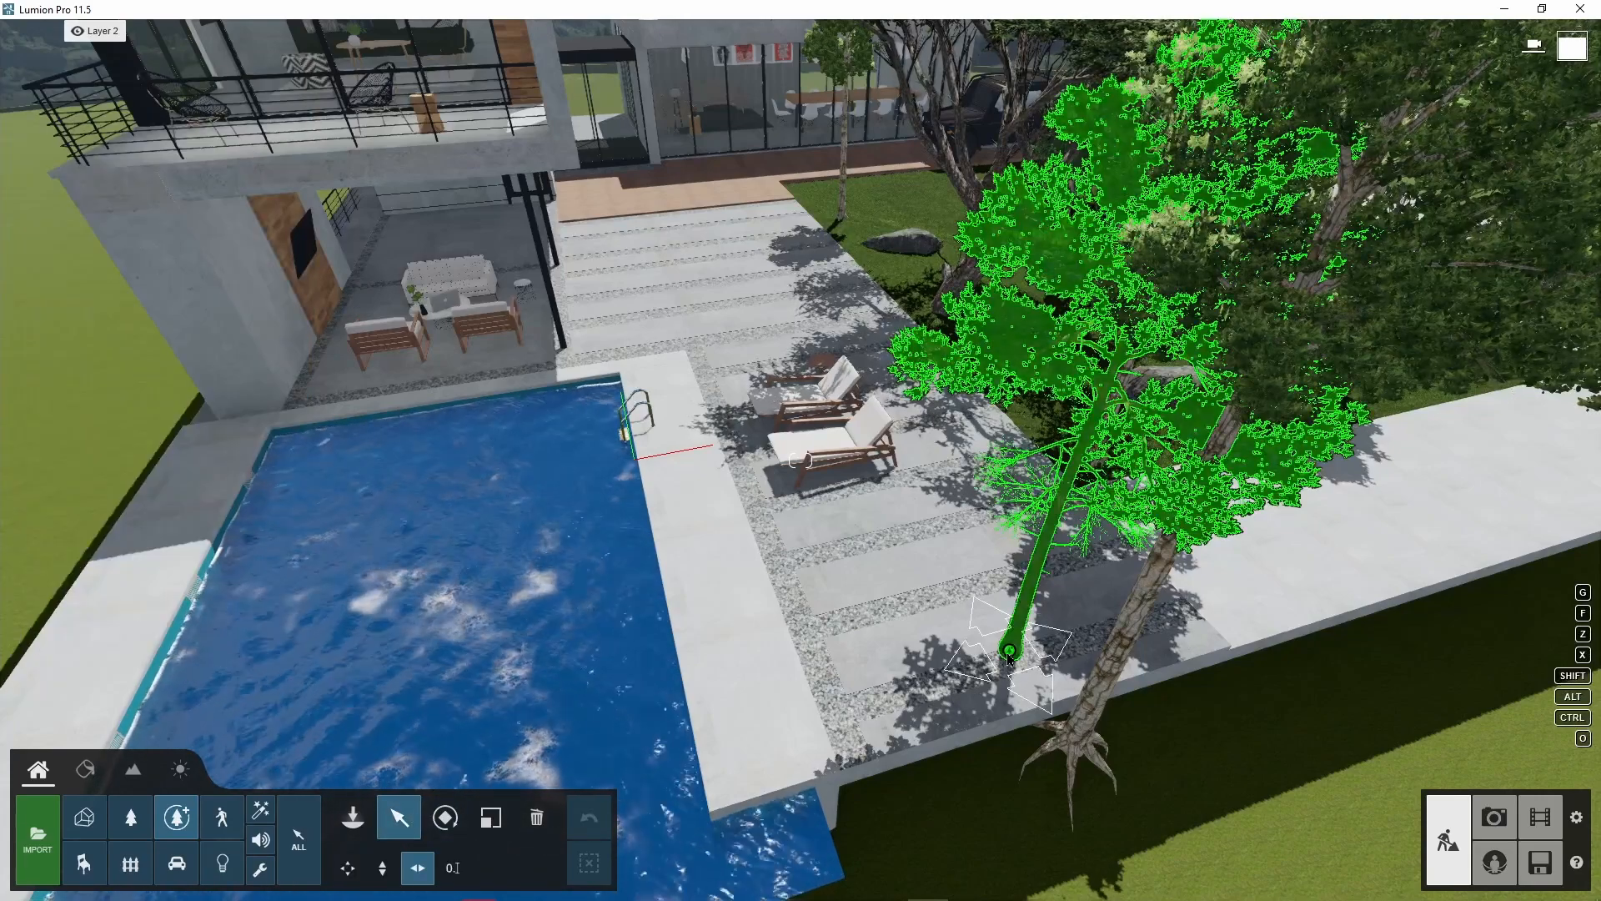
left_click_drag(1007, 653, 1080, 740)
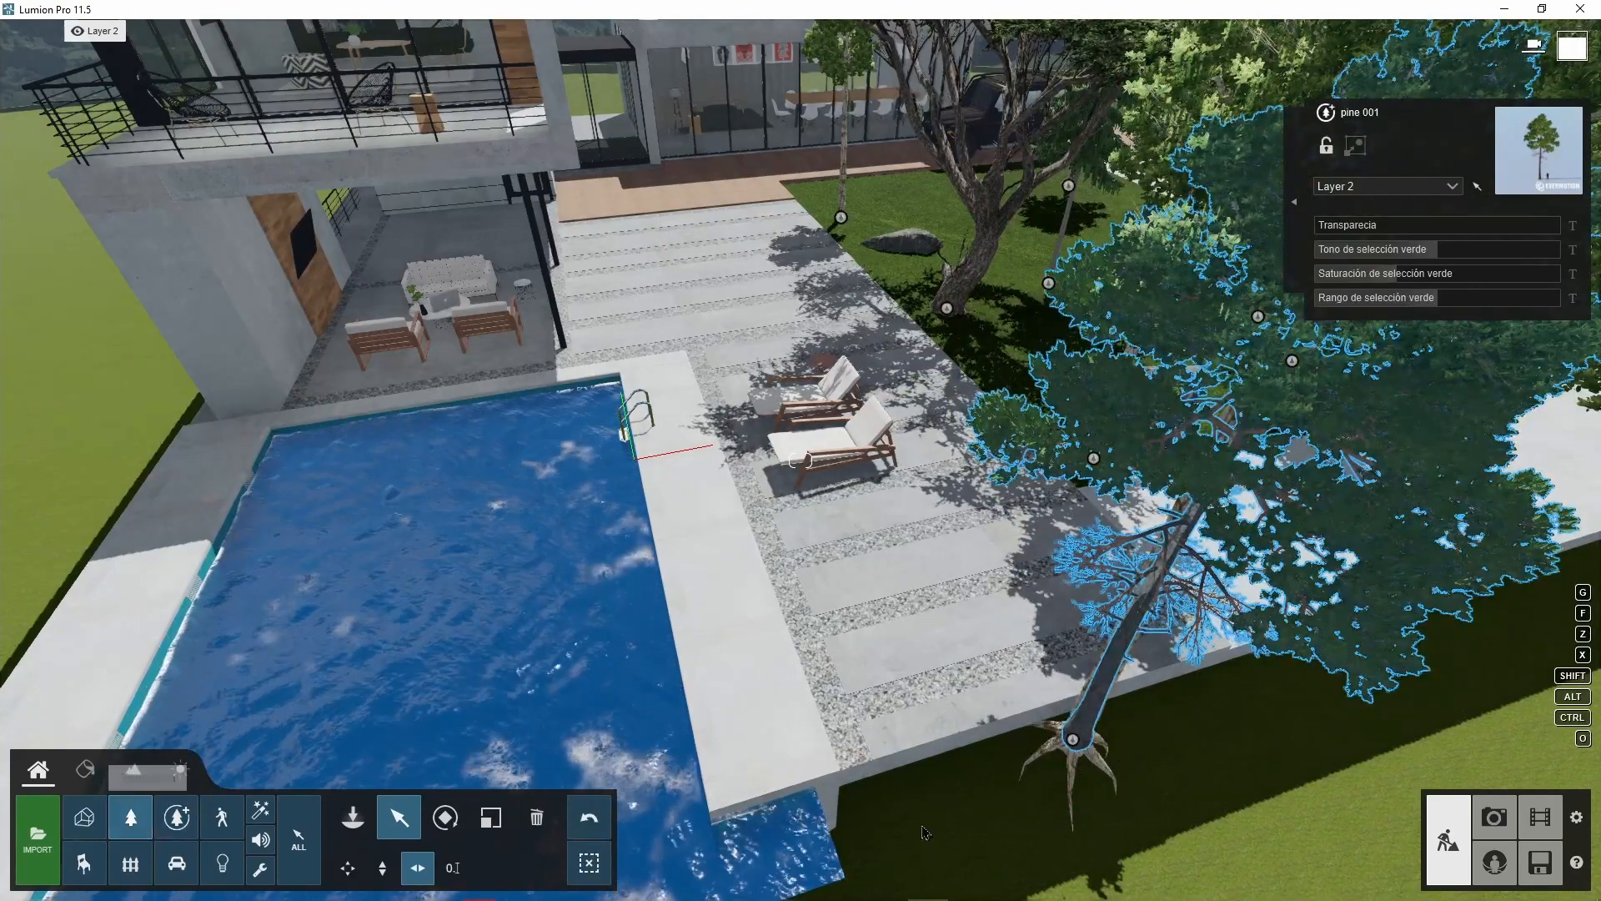
- Delete the Agarwood RT tree that shares its spot with the pine at the patio's edge
left_click(1074, 742)
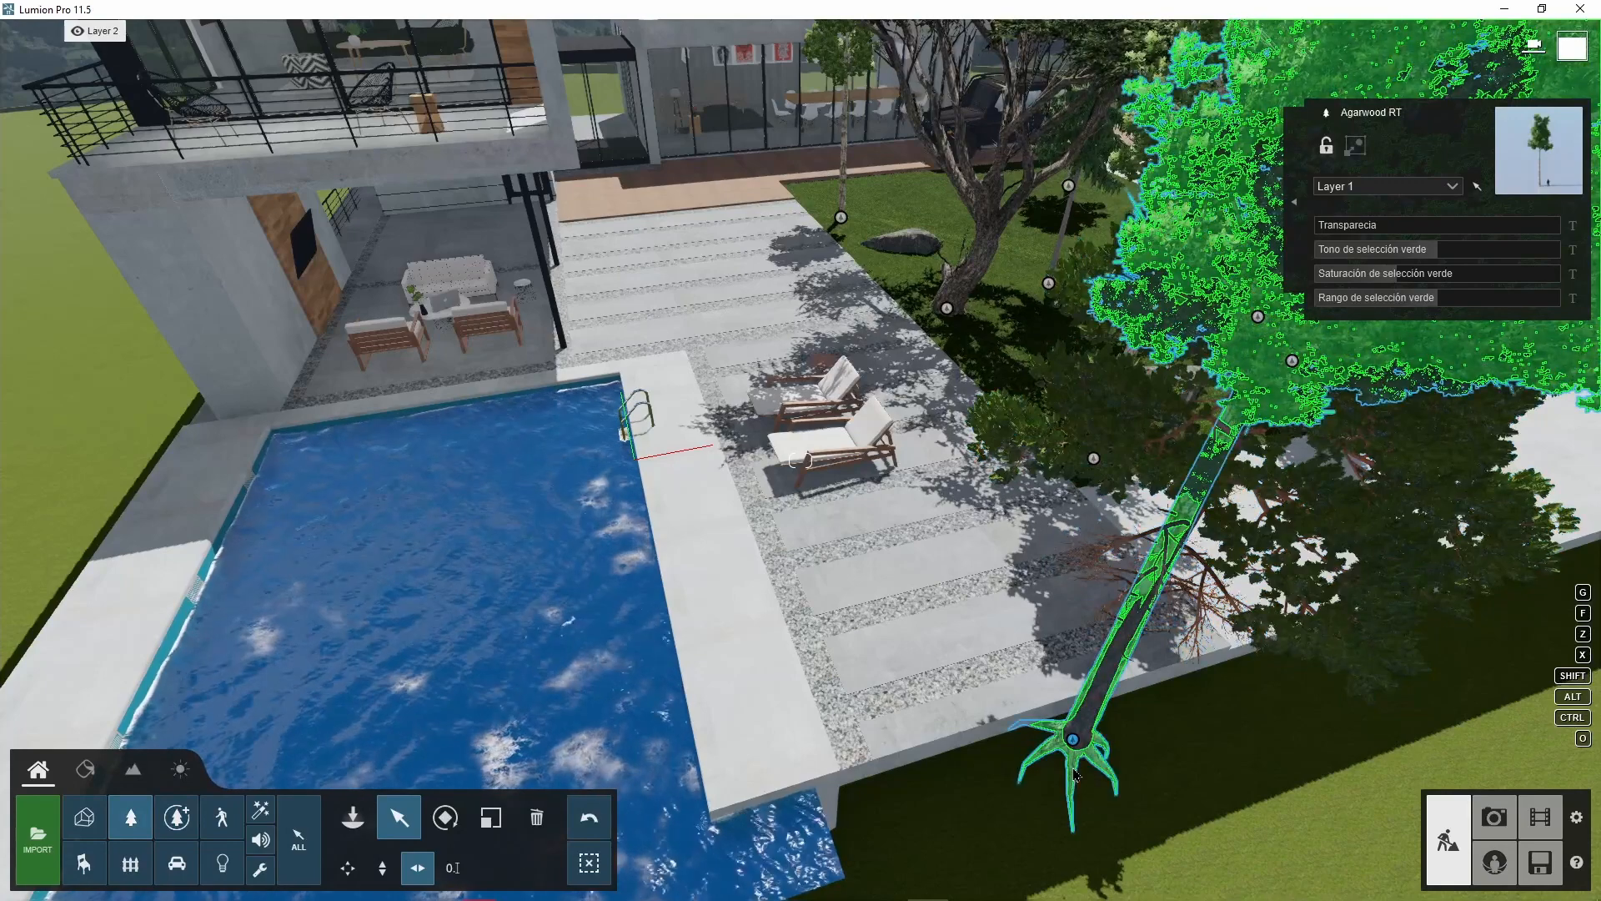
left_click(536, 821)
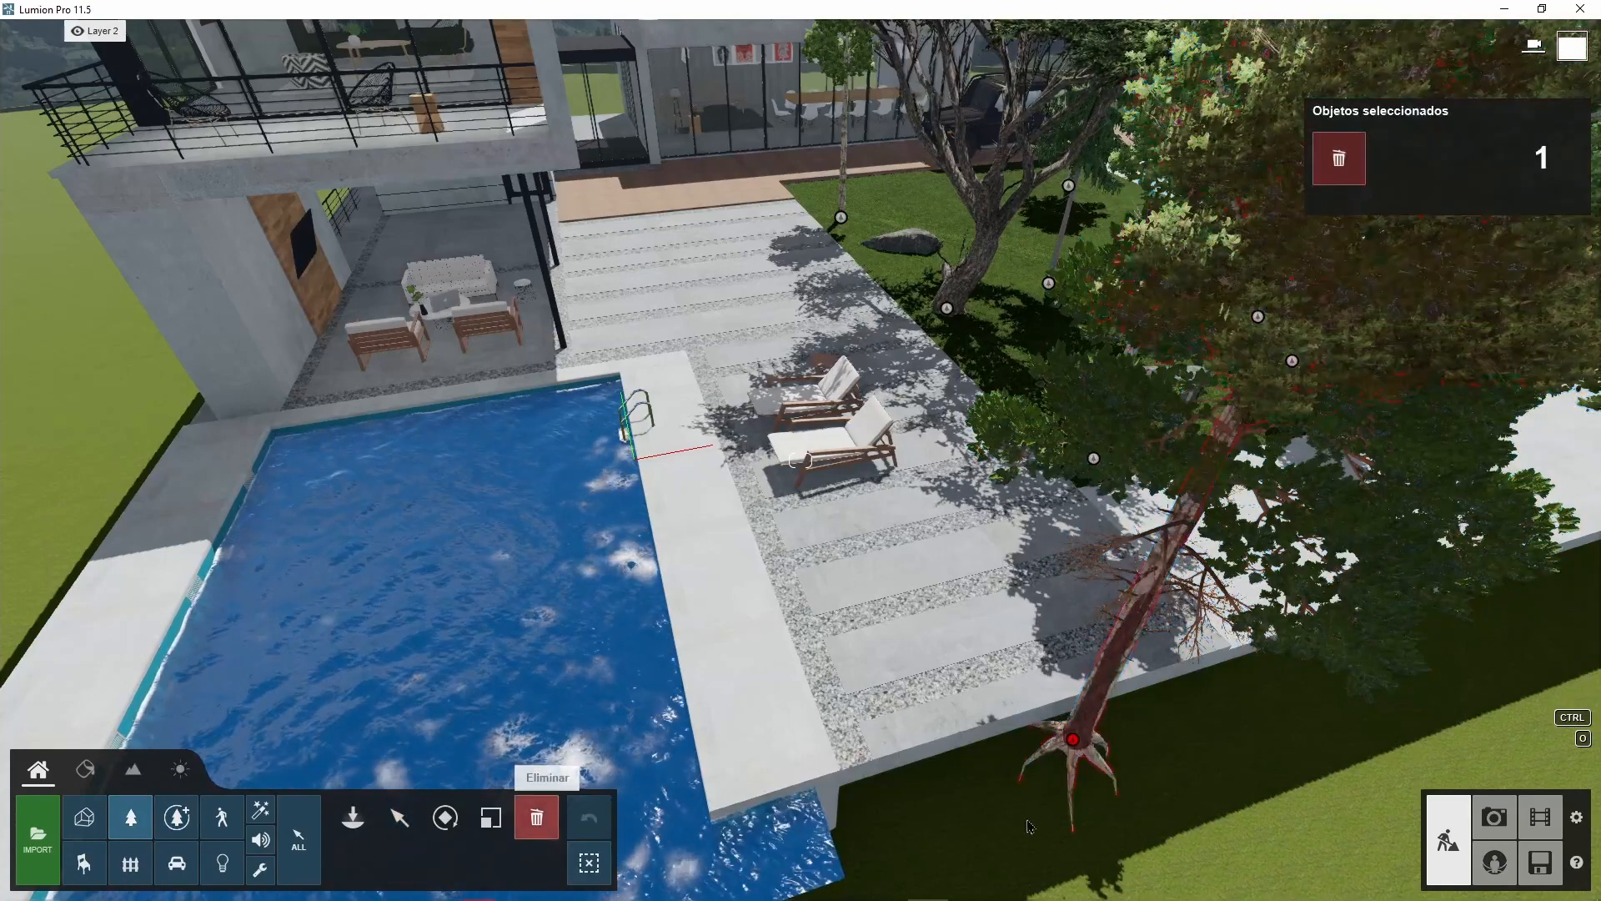
left_click(1074, 742)
- Switch to Photo mode and recall Photo 1's camera to check how the pine sits in the composition
right_click_drag(1051, 781, 956, 878)
key("e")
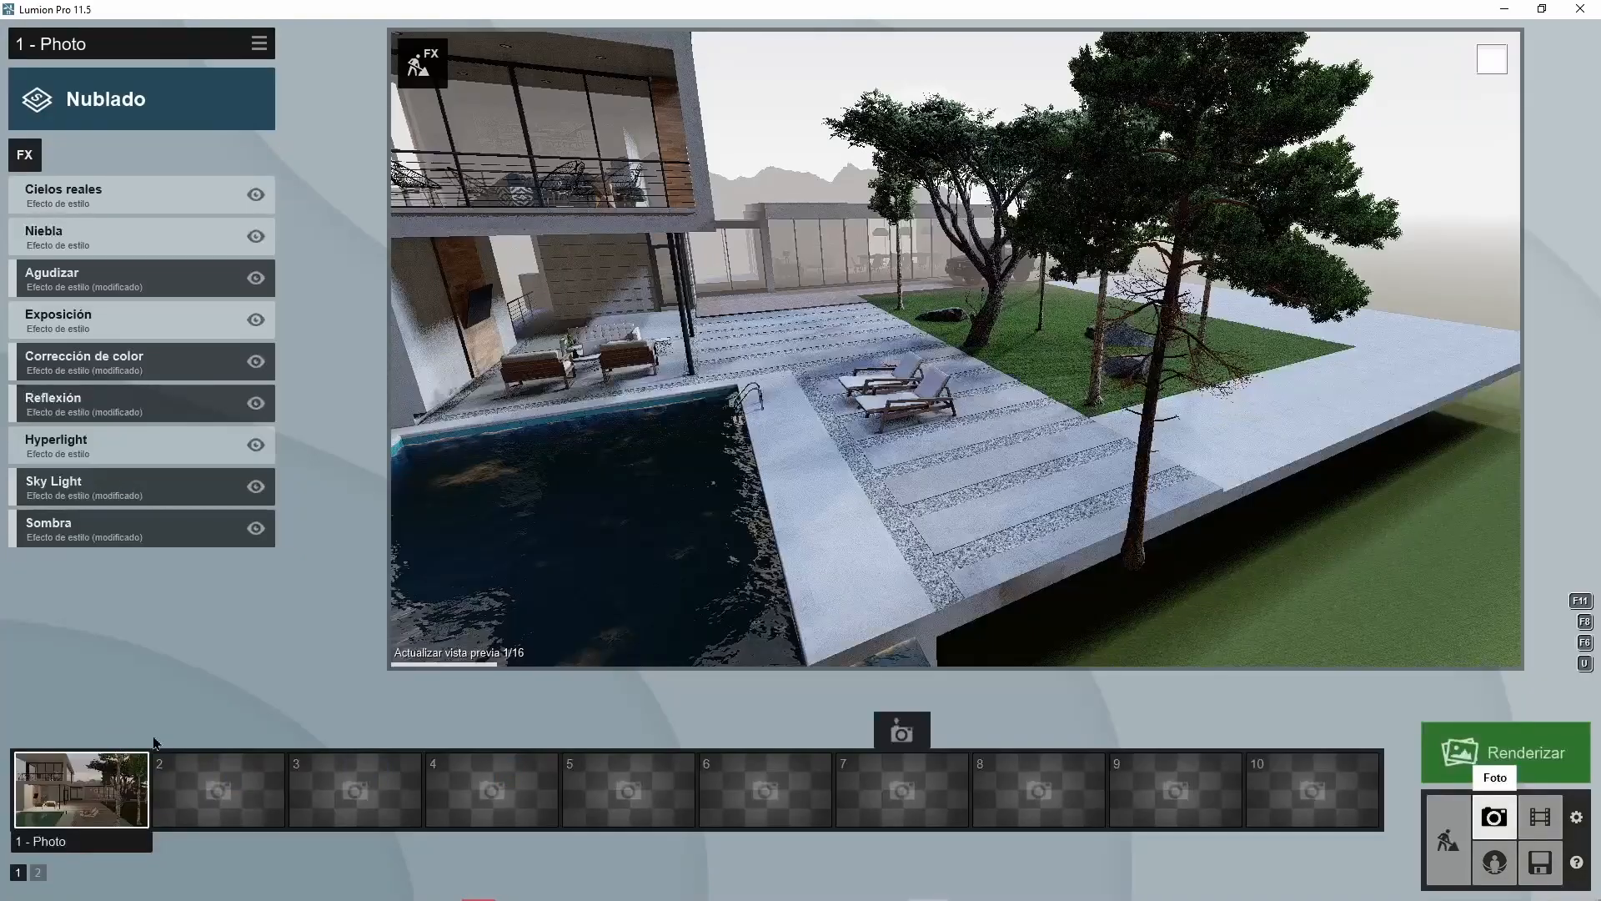
left_click(98, 807)
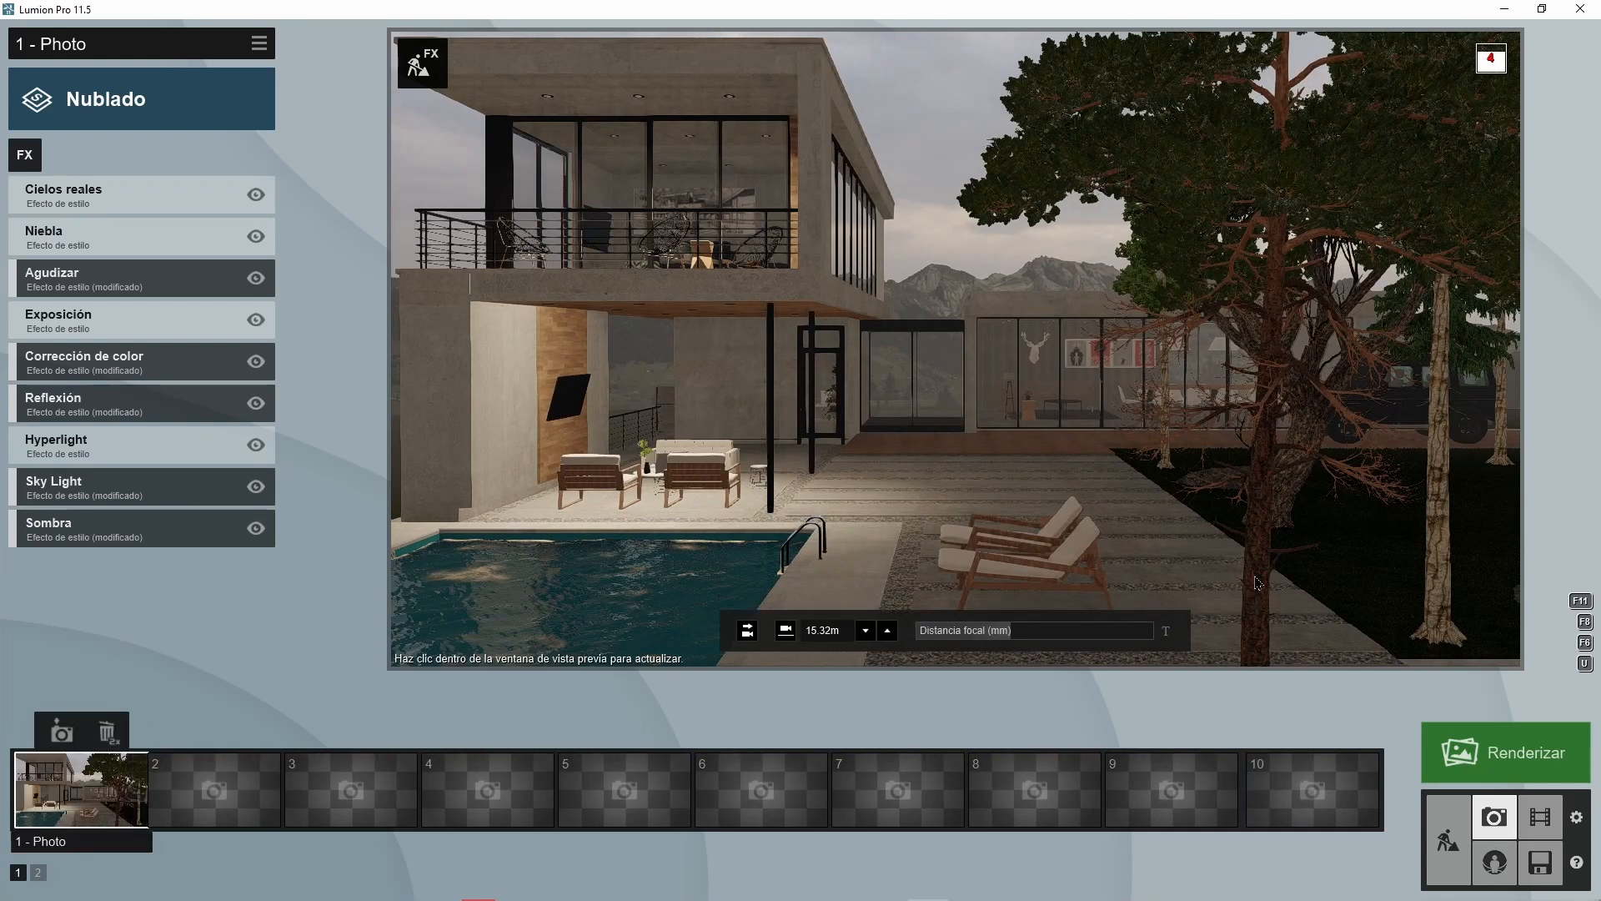
- Return to Build mode, try deleting the pine in front of the patio, and undo the deletion
left_click(1452, 833)
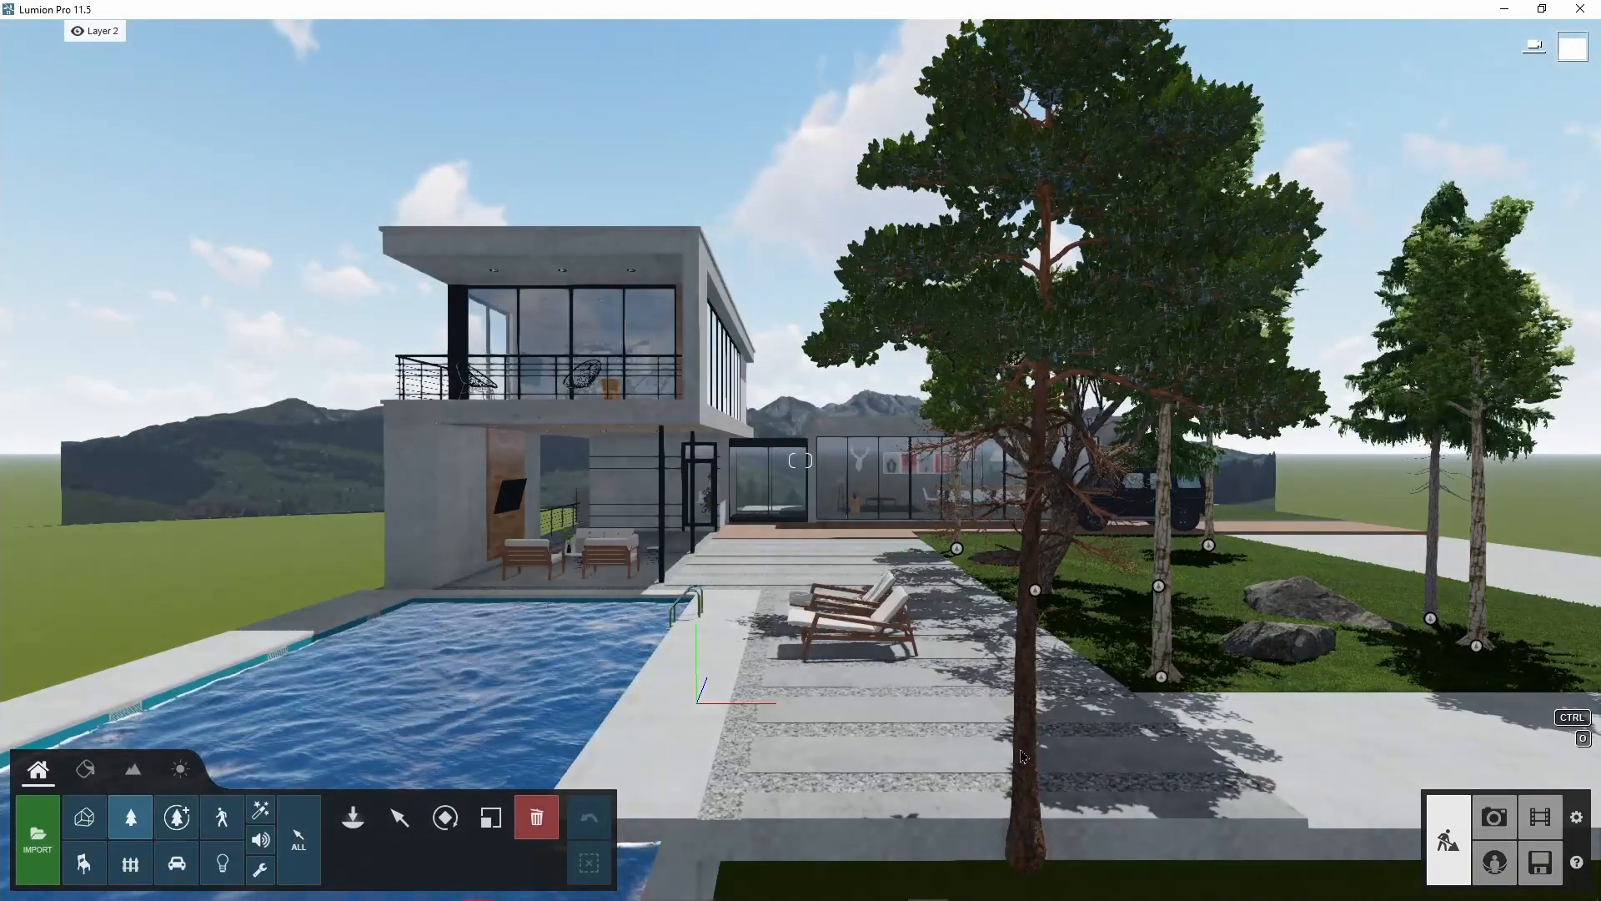
left_click(176, 818)
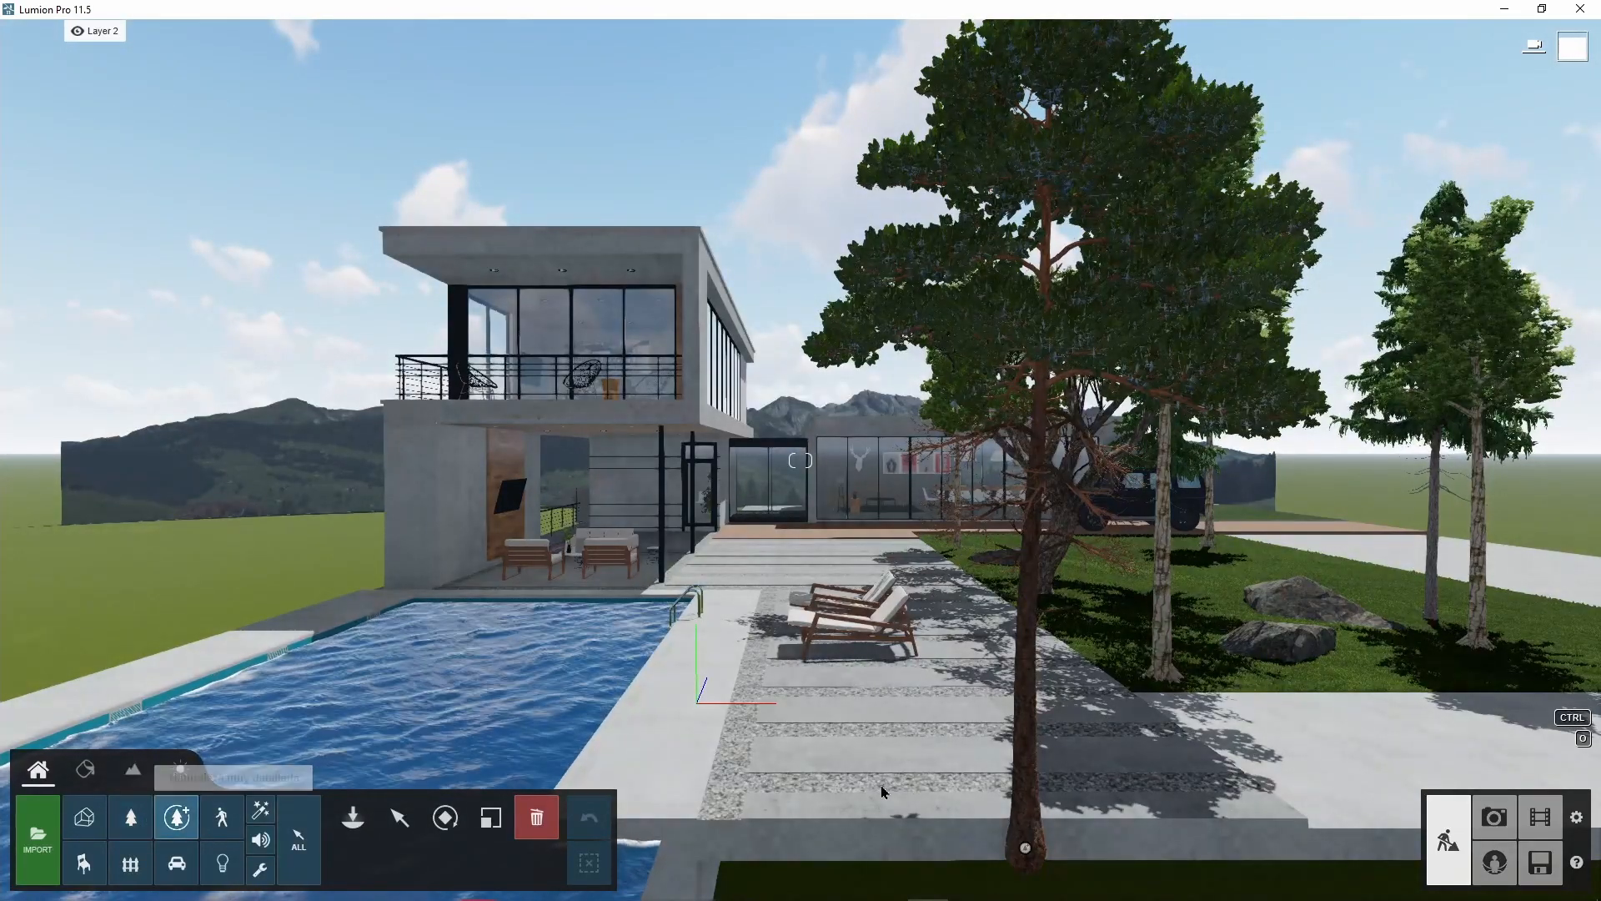
left_click(1025, 846)
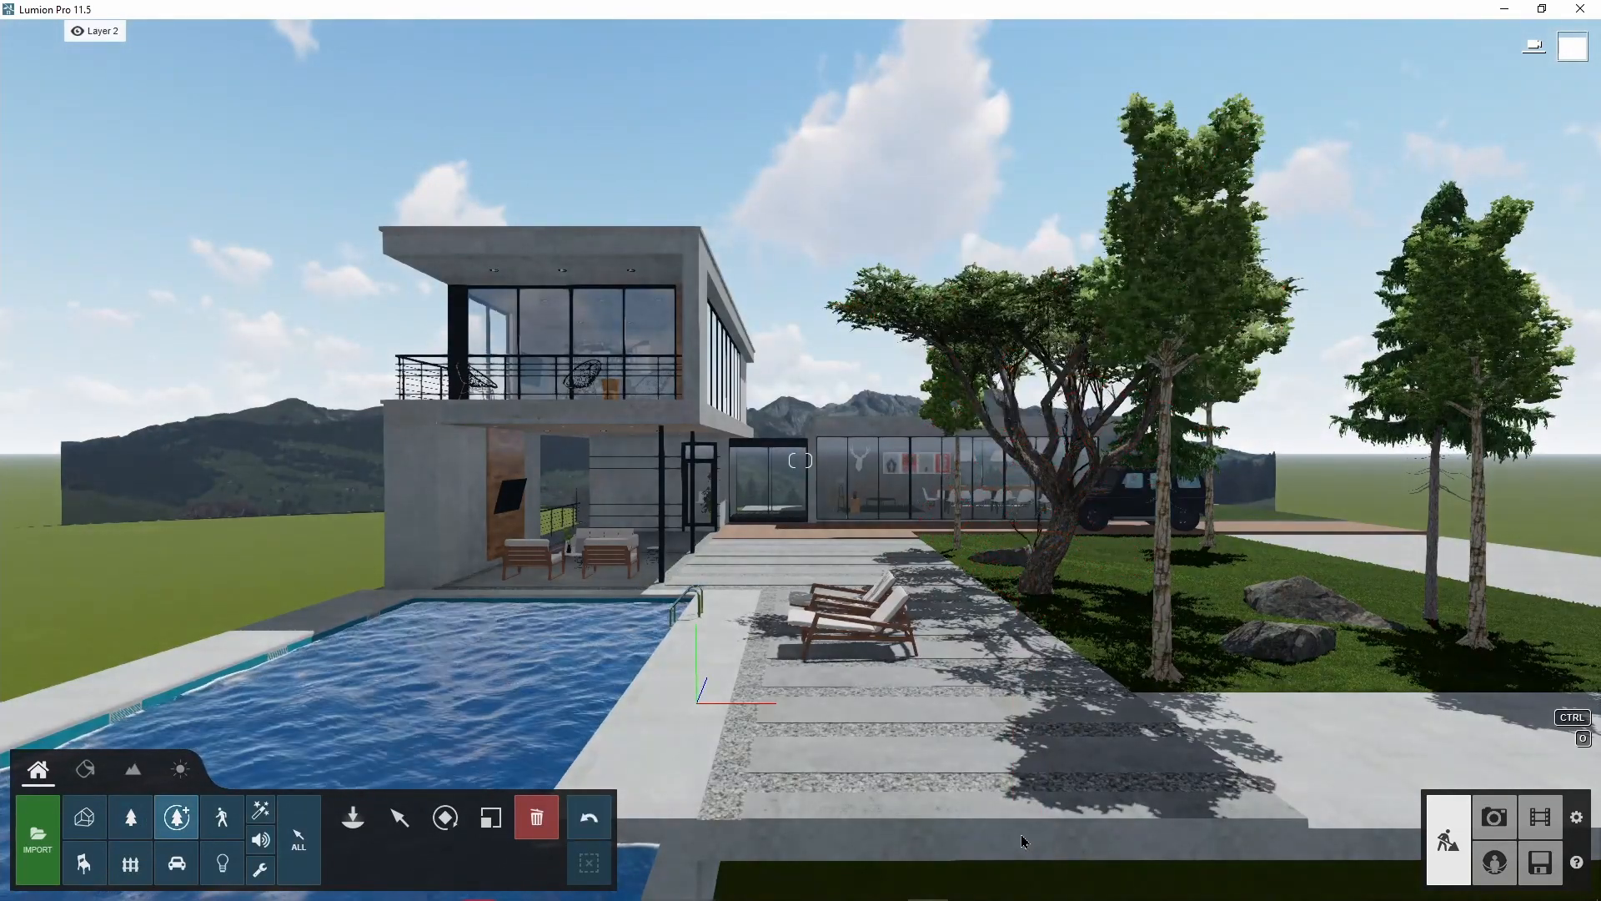
left_click(588, 818)
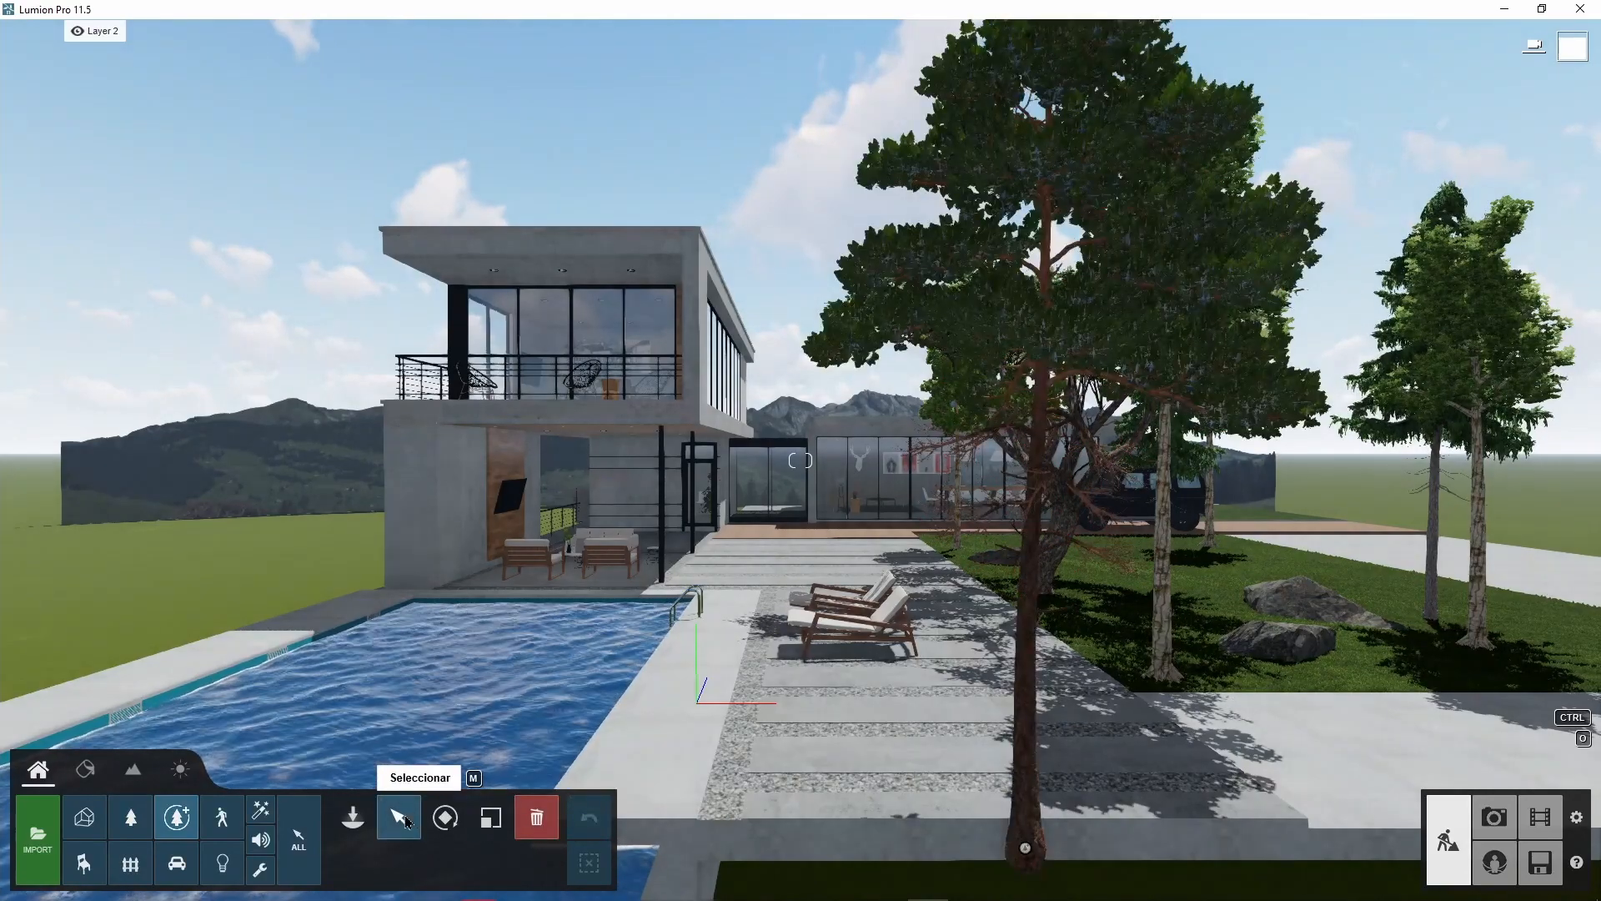
- Scale up the foreground pine 001 in front of the patio so its crown extends past the top of the view
left_click(490, 817)
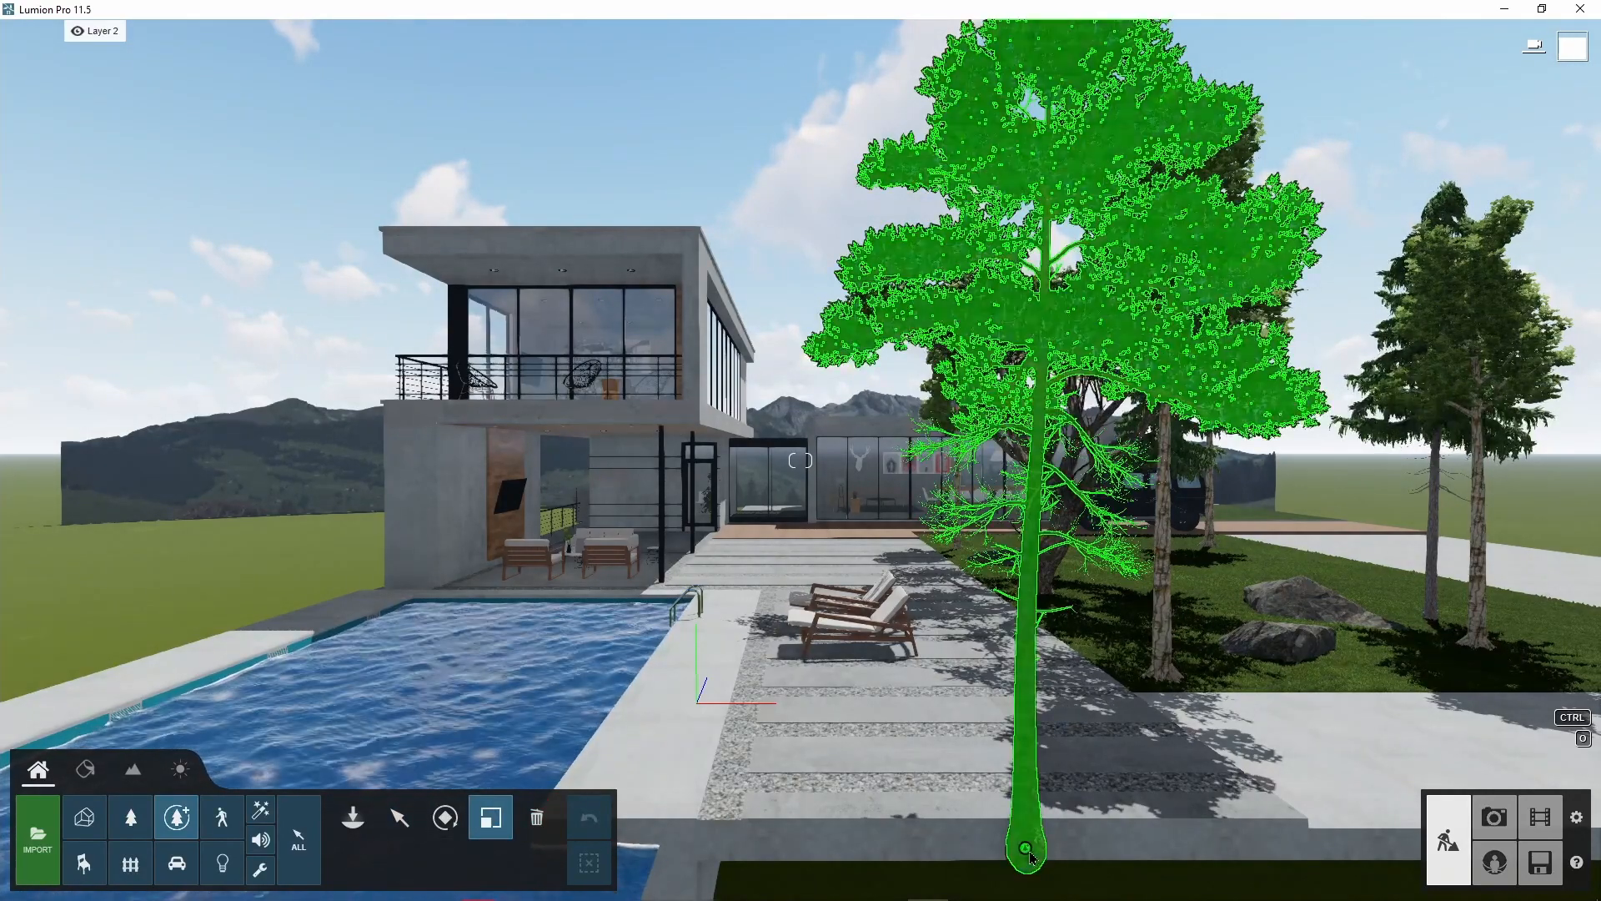
left_click(1027, 850)
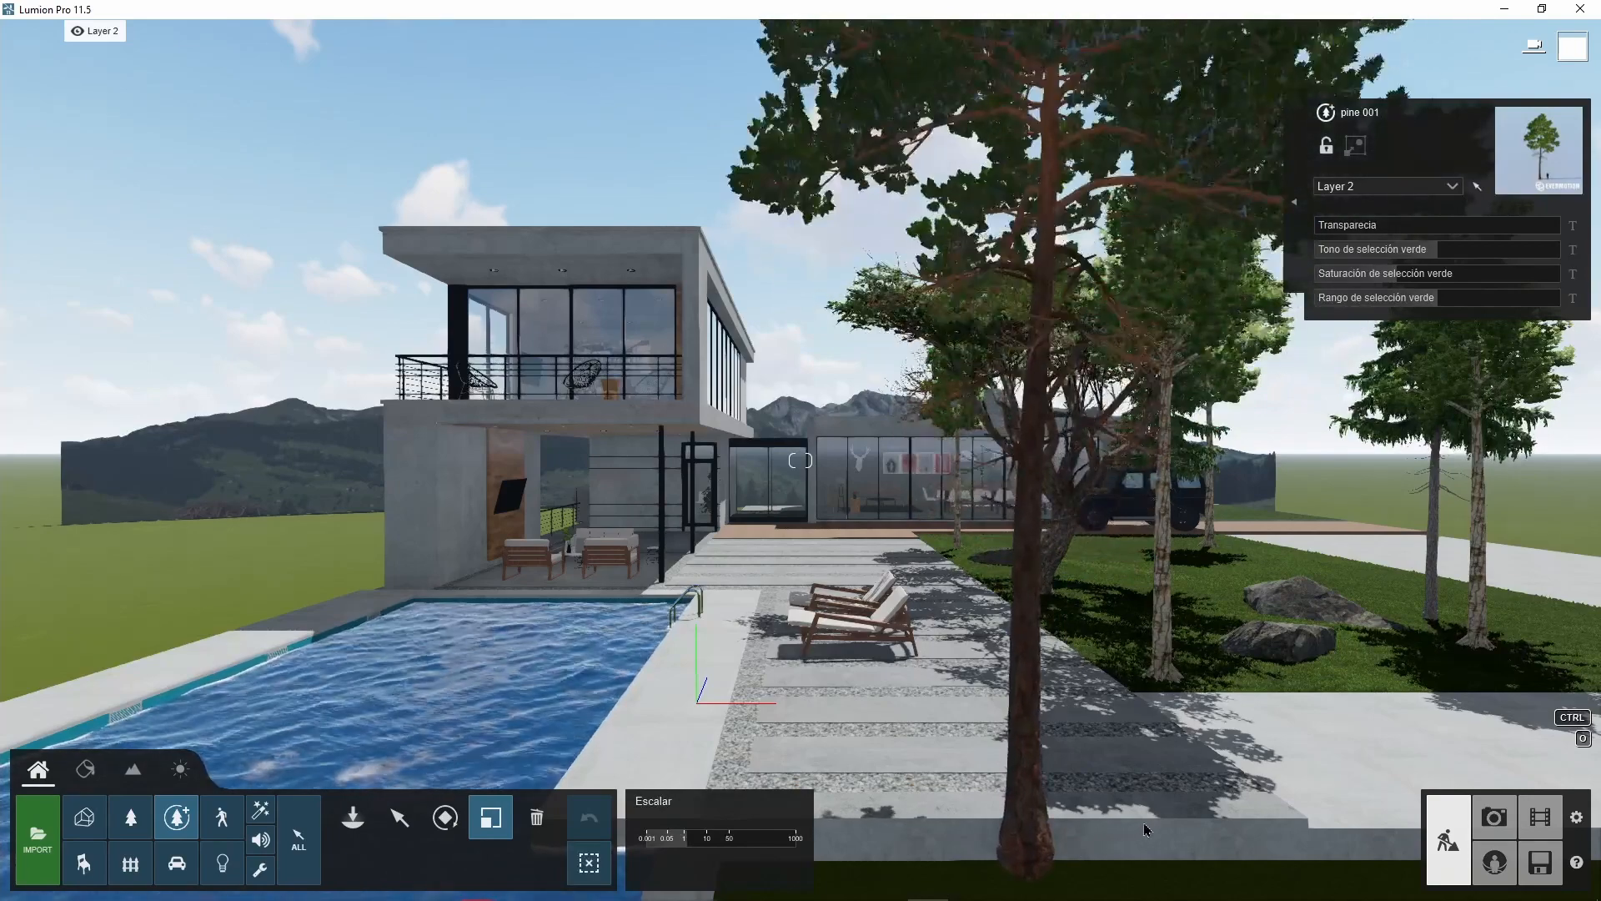
left_click_drag(1145, 830, 1158, 822)
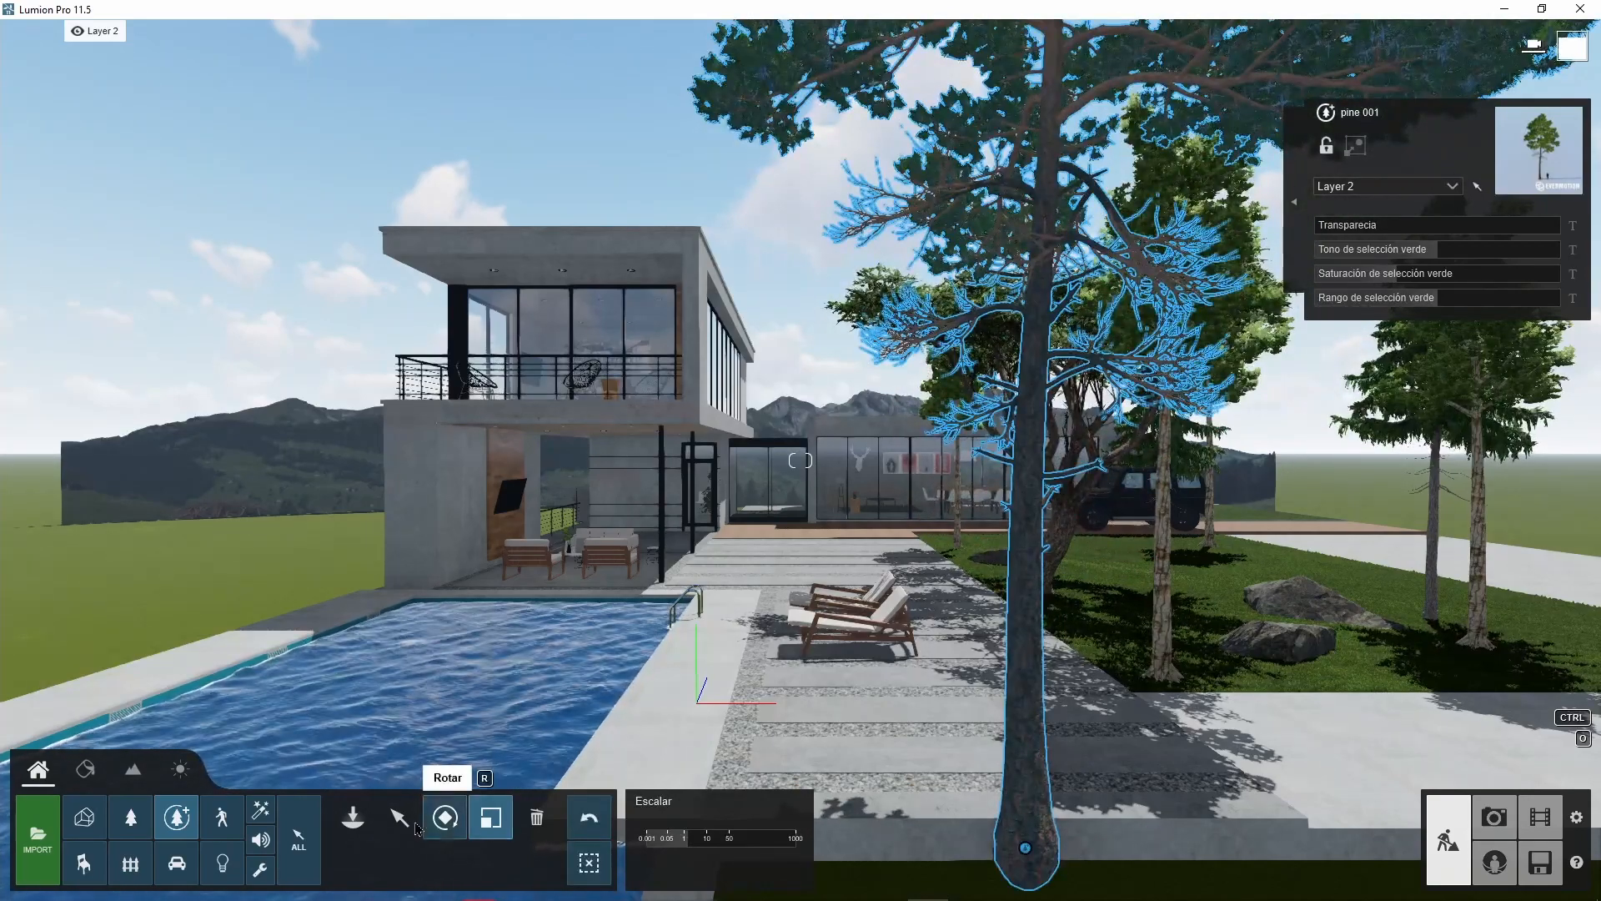
- Copy the foreground pine 001 onto the tree at the lawn's far corner near the house and delete the original tree there
left_click(400, 821)
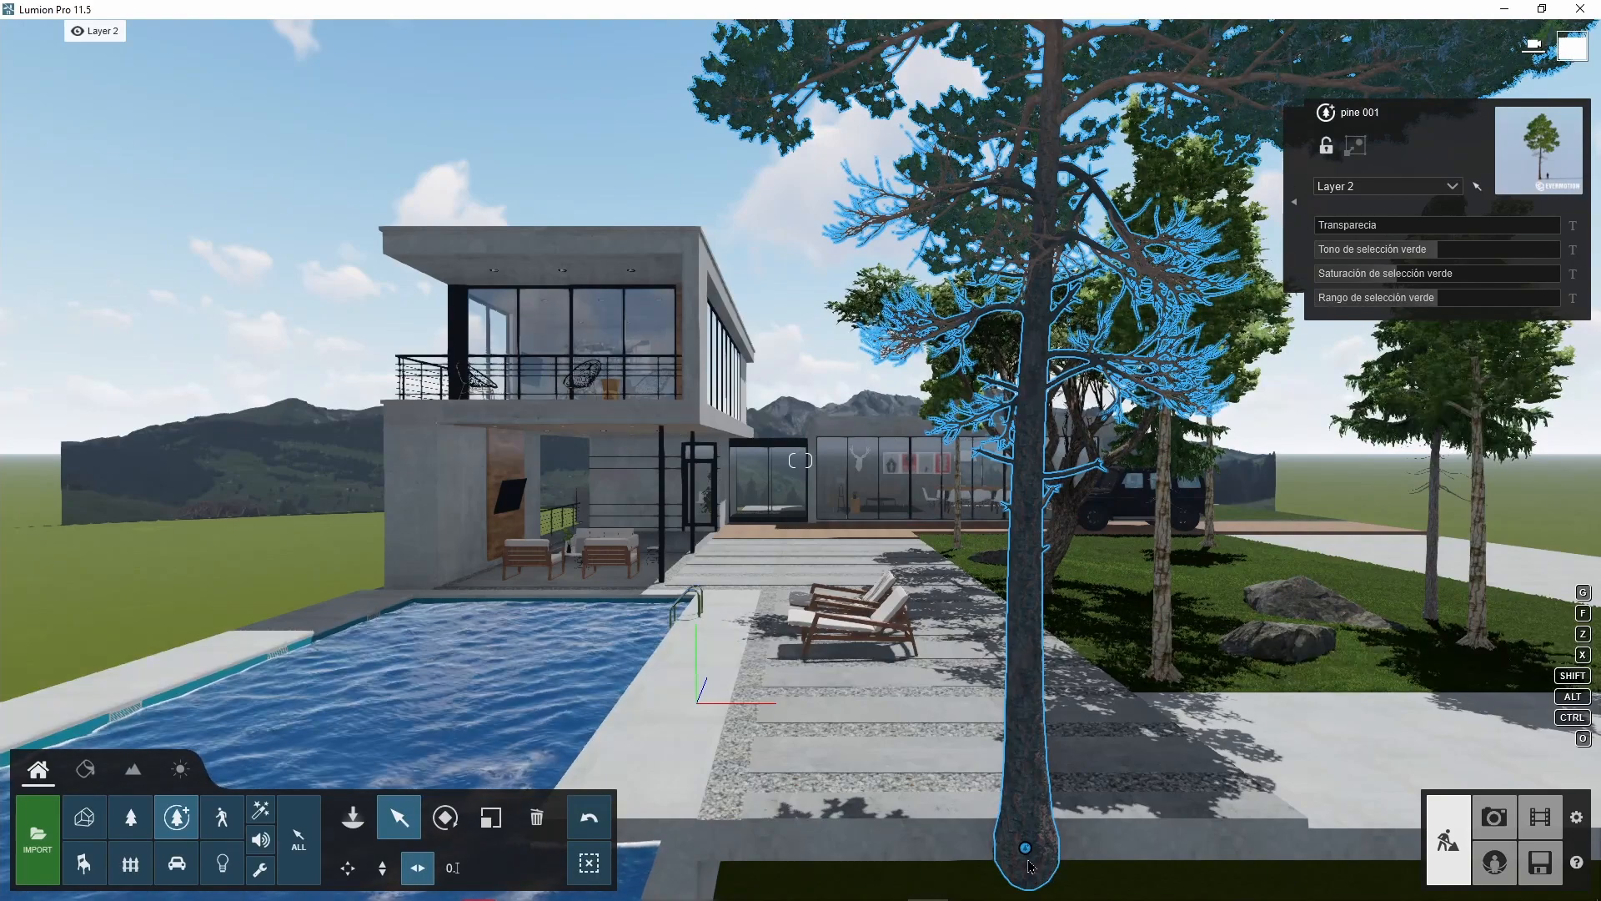
mouse_move(1026, 847)
left_mouse_down()
mouse_move(1036, 684)
mouse_move(1101, 677)
mouse_move(1091, 745)
mouse_move(1145, 674)
mouse_move(1038, 634)
mouse_move(975, 560)
mouse_move(1119, 635)
mouse_move(962, 546)
left_mouse_up()
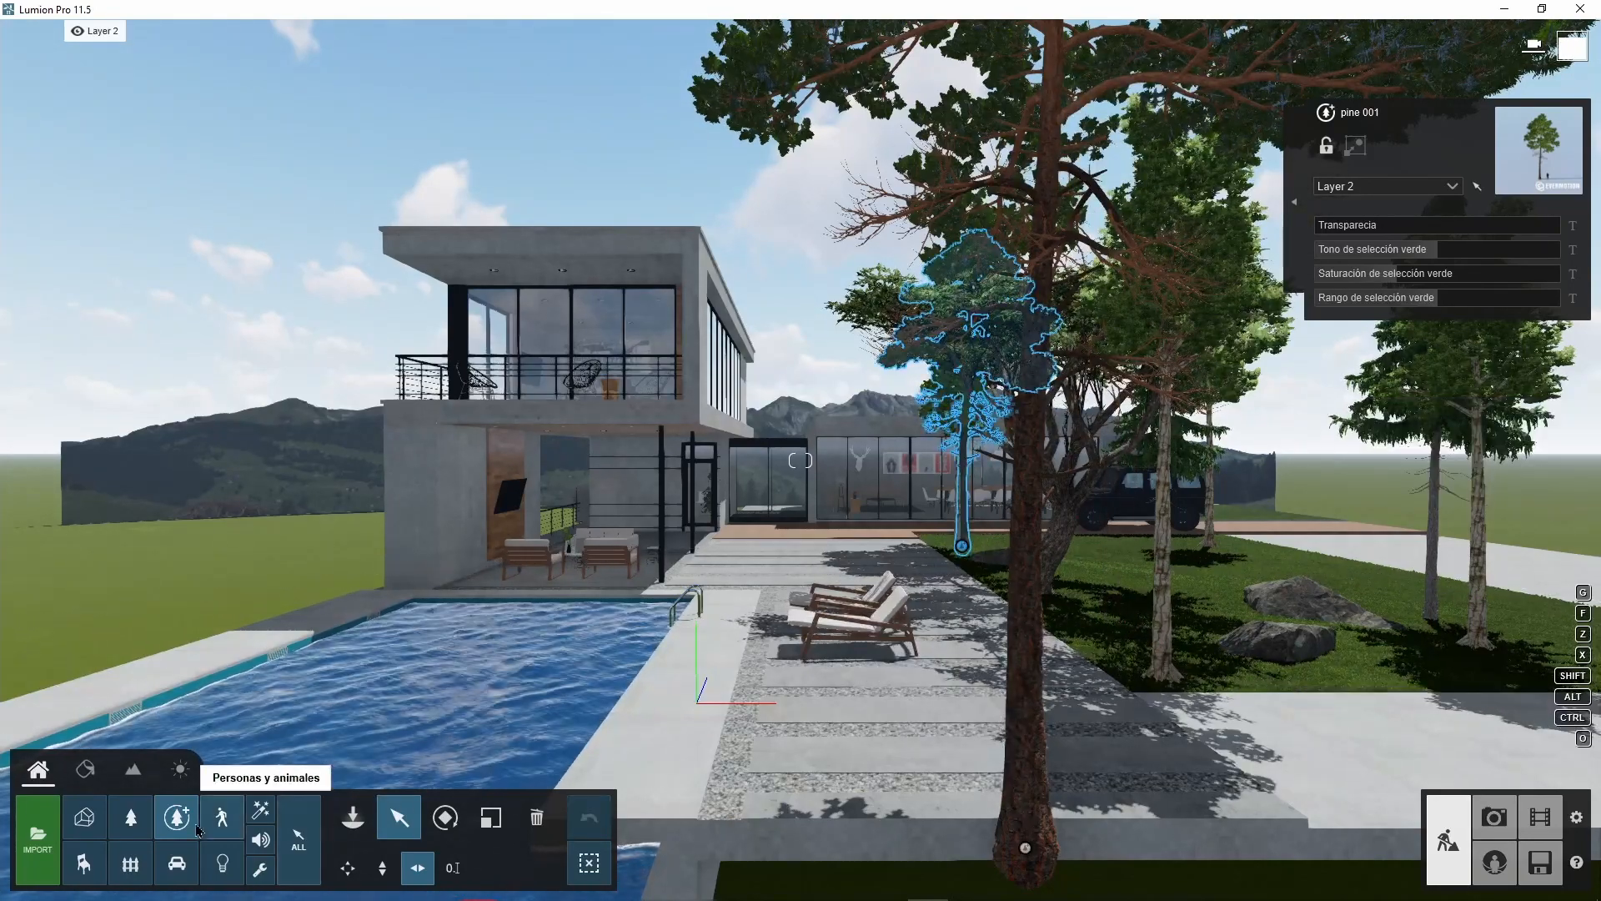
left_click(130, 817)
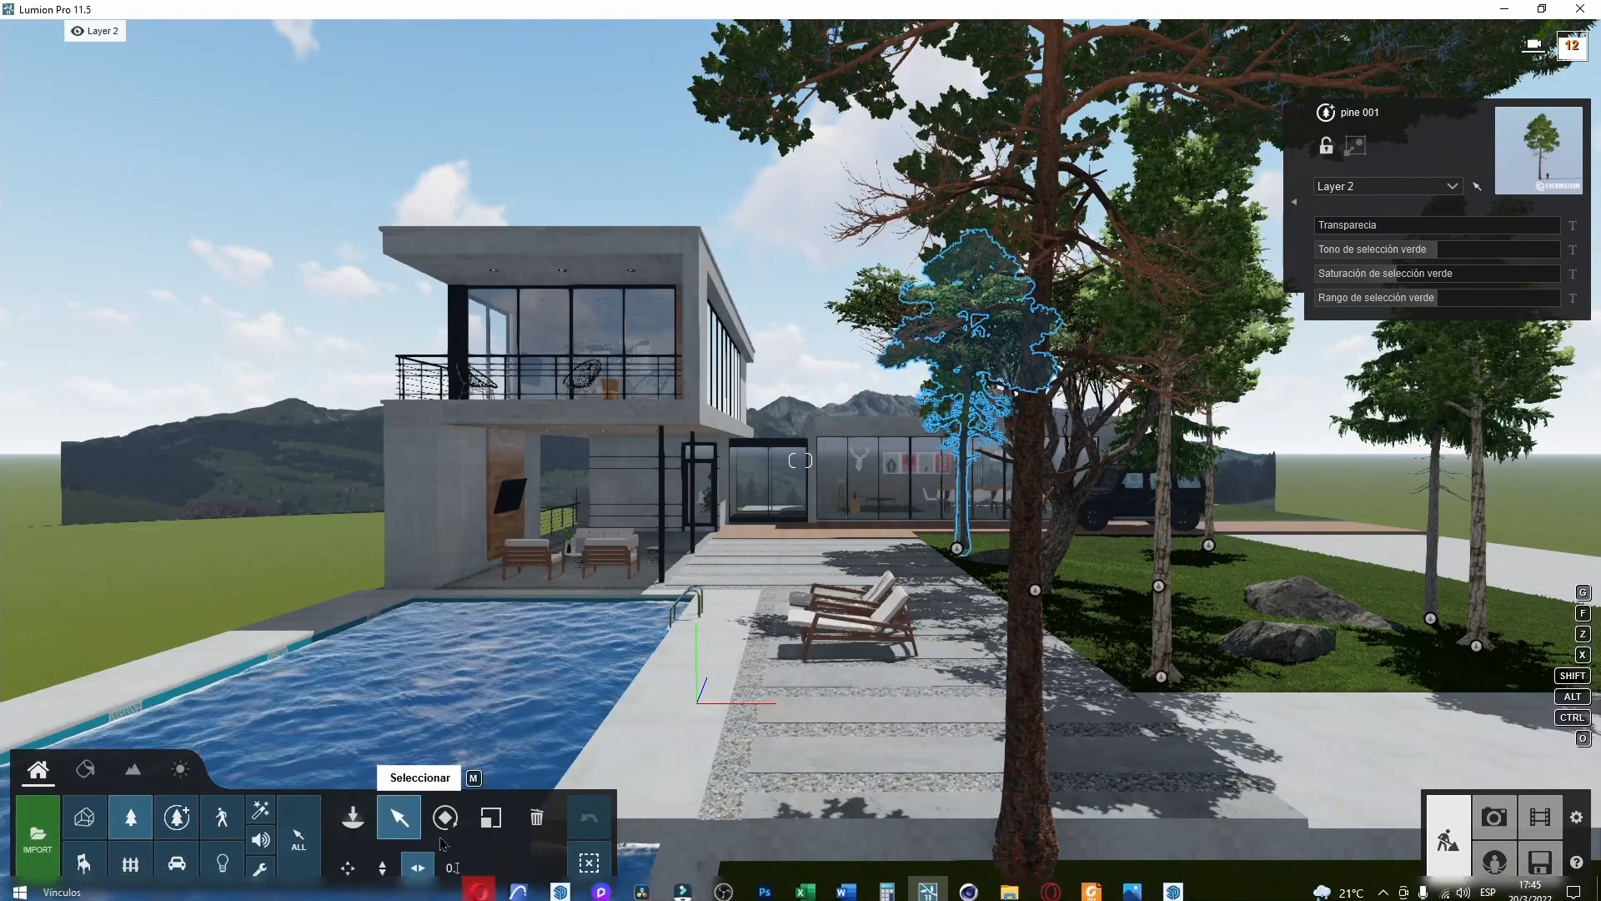
left_click(533, 820)
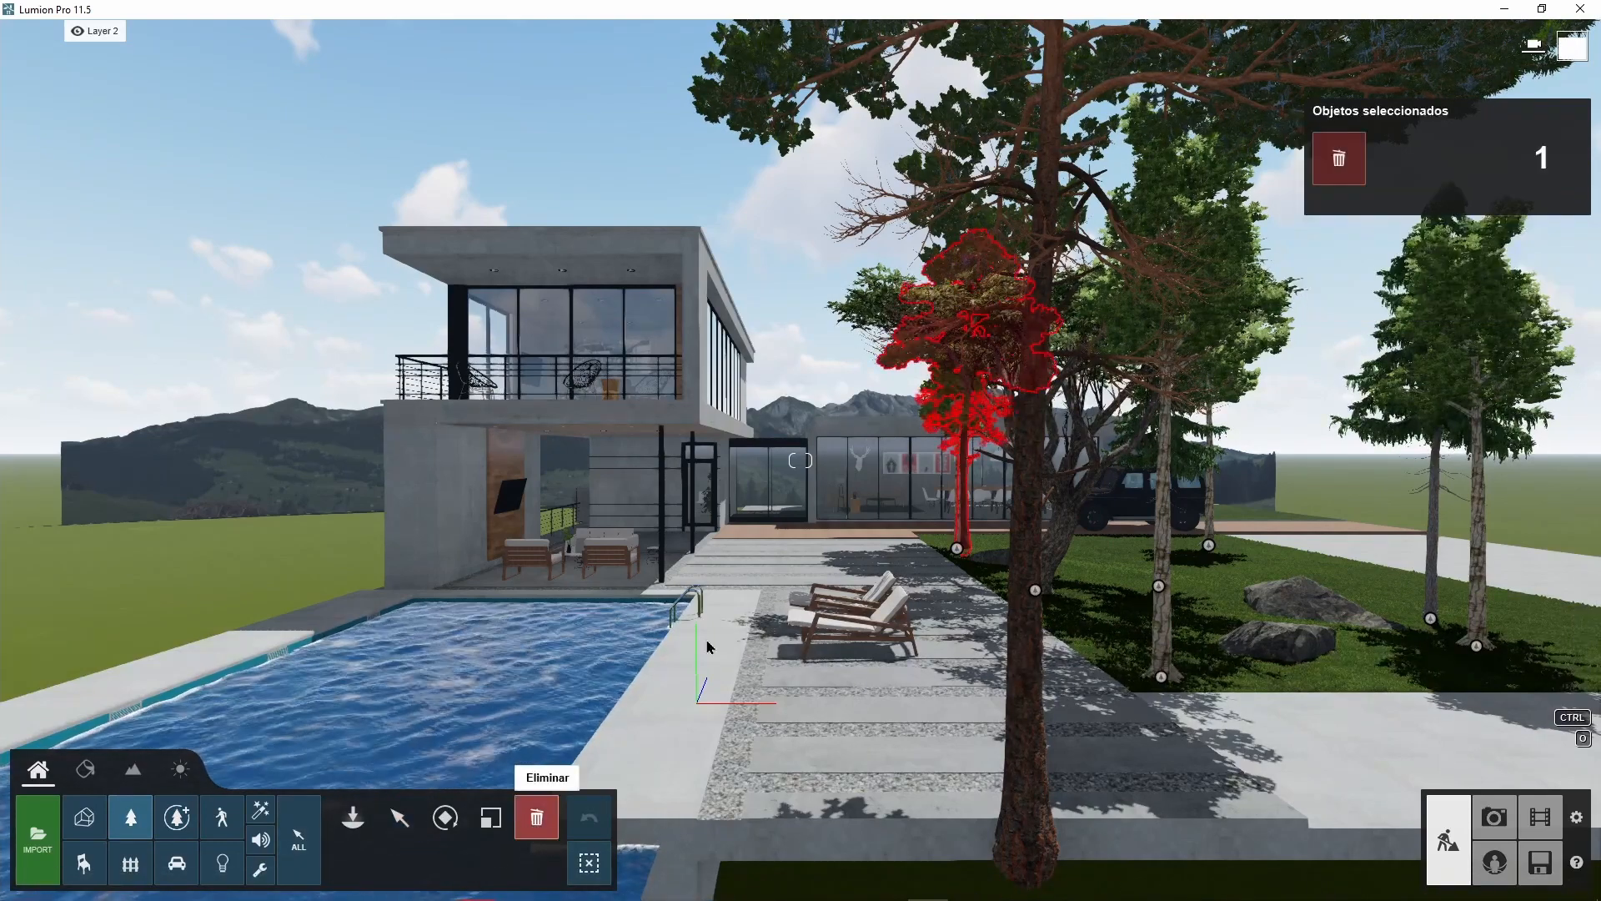
left_click(957, 553)
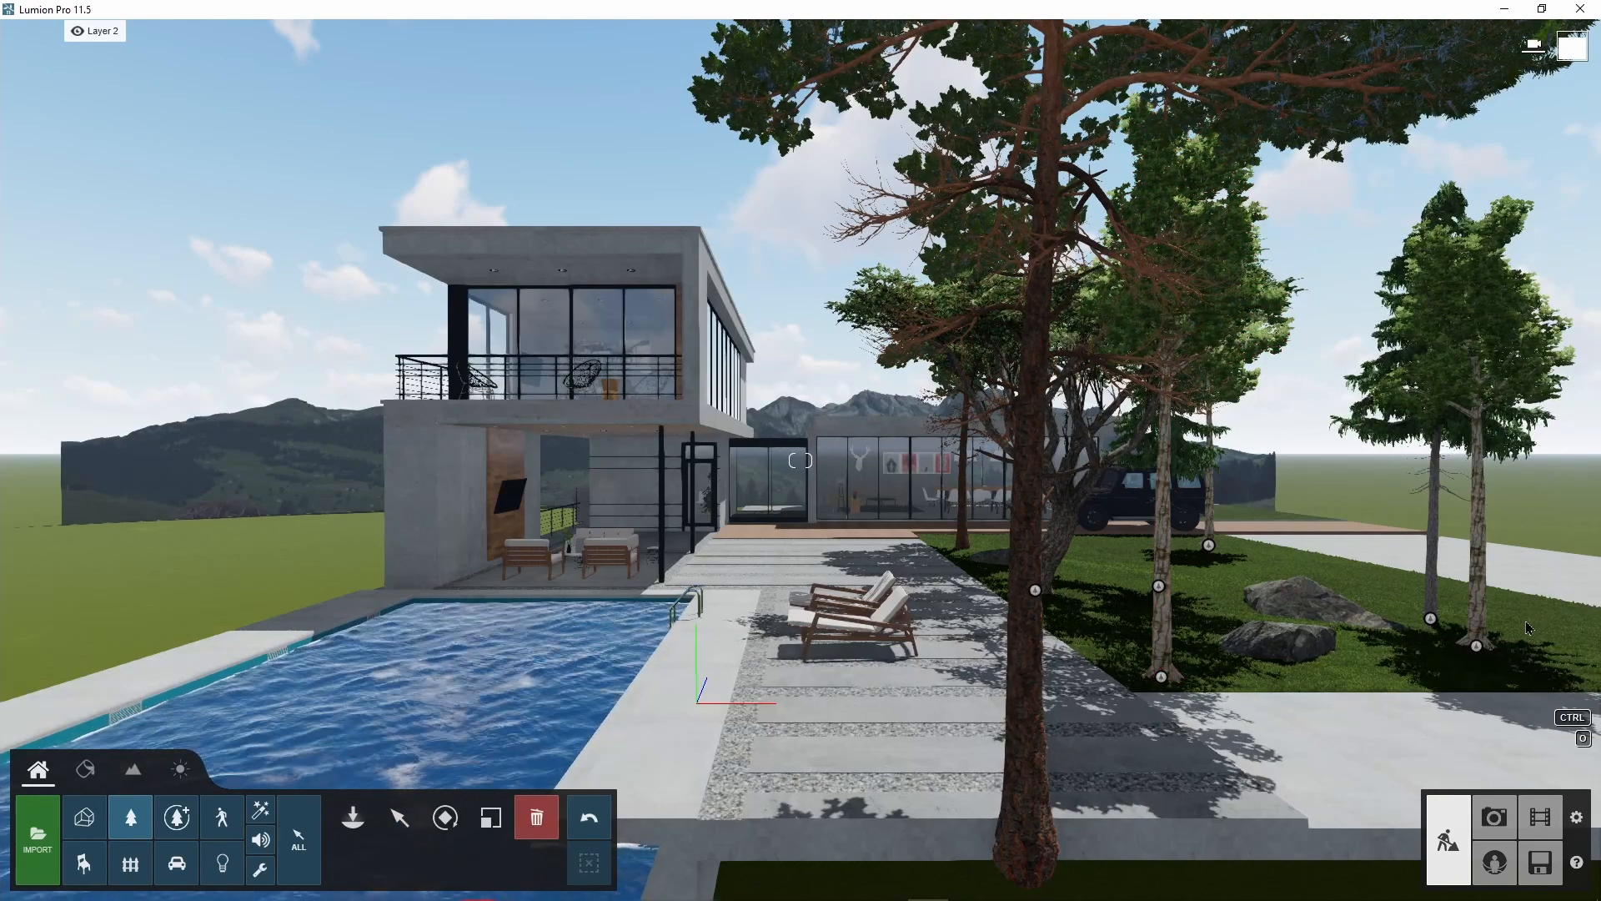
- Place the first tree from the highly detailed nature library among the trees at the lawn's near edge beside the patio
left_click(174, 820)
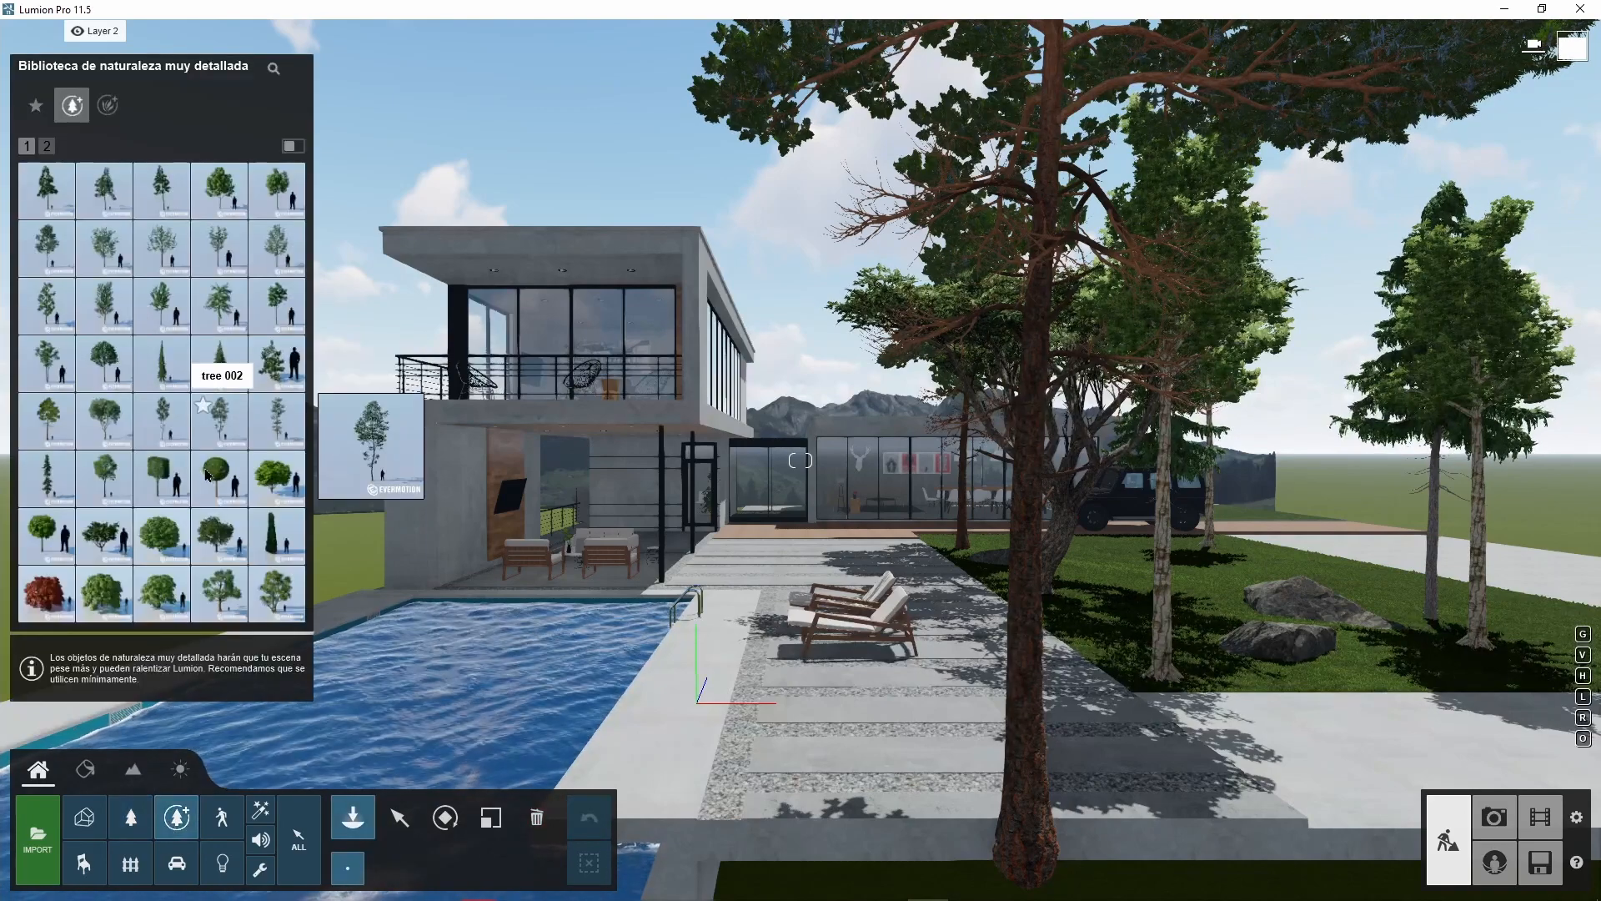
left_click(47, 190)
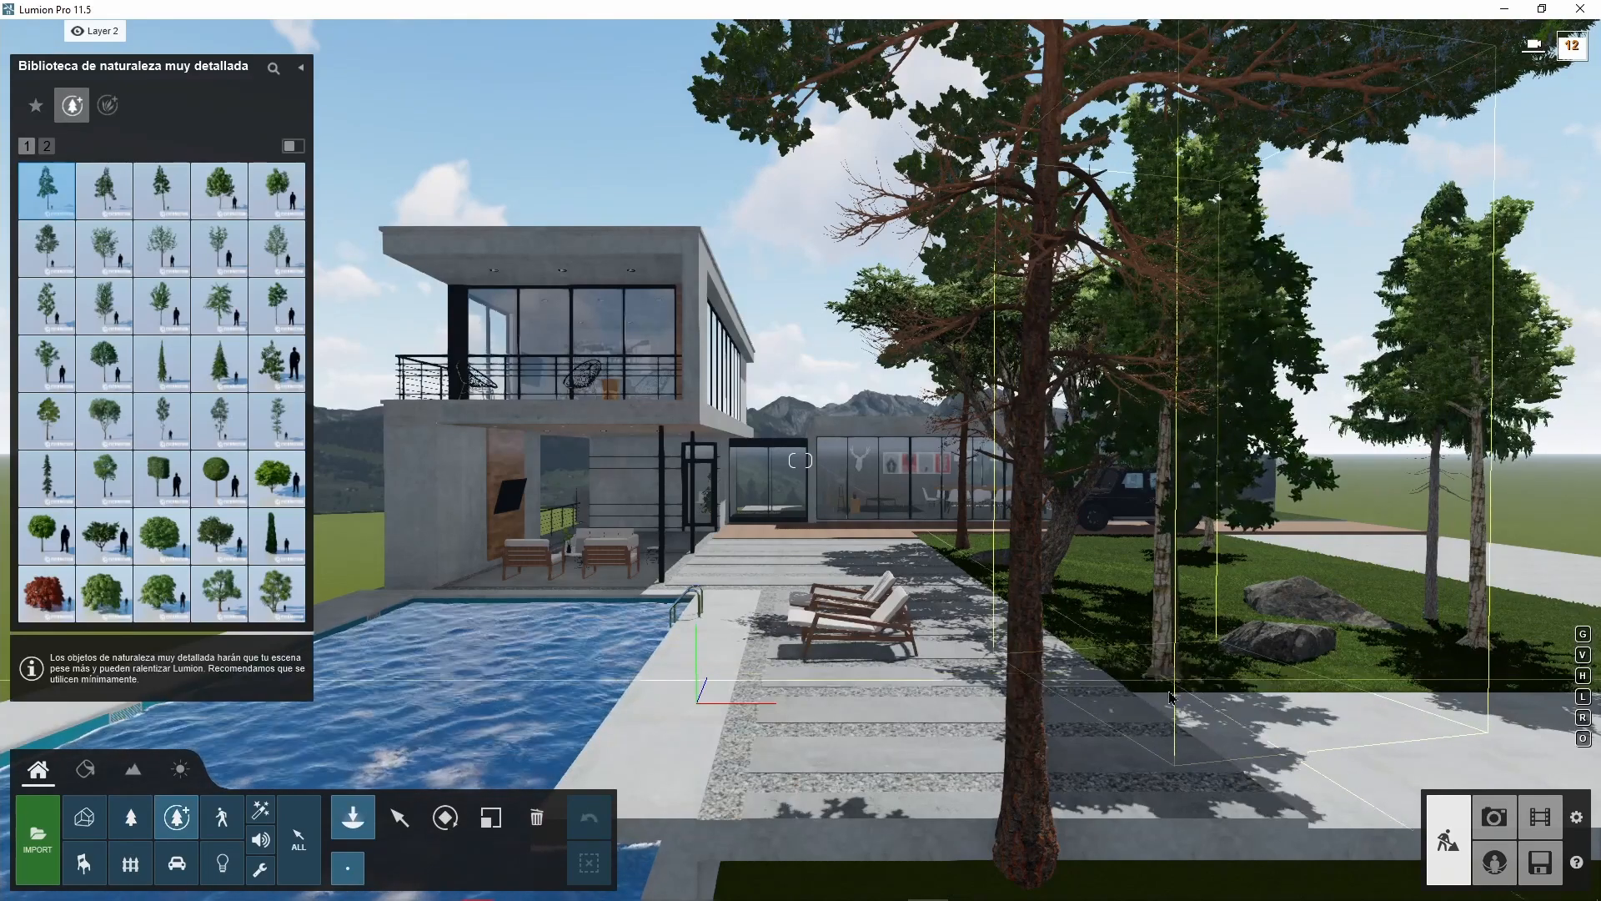
left_click(1140, 719)
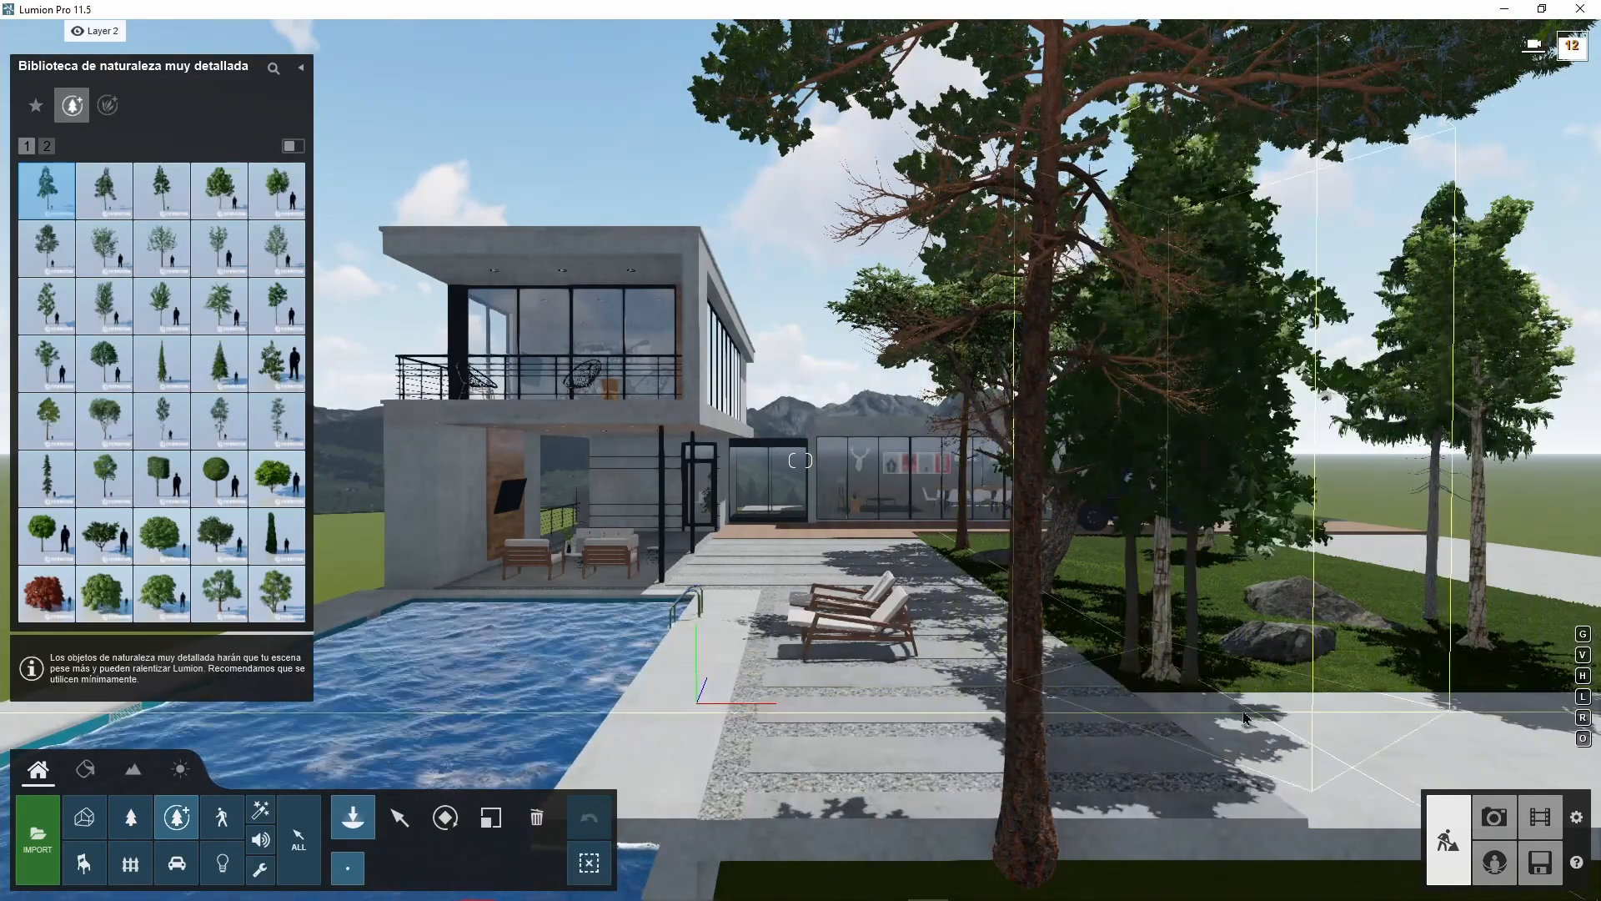
- Enlarge the Pine 003 tree standing at the front edge of the lawn
key("Escape")
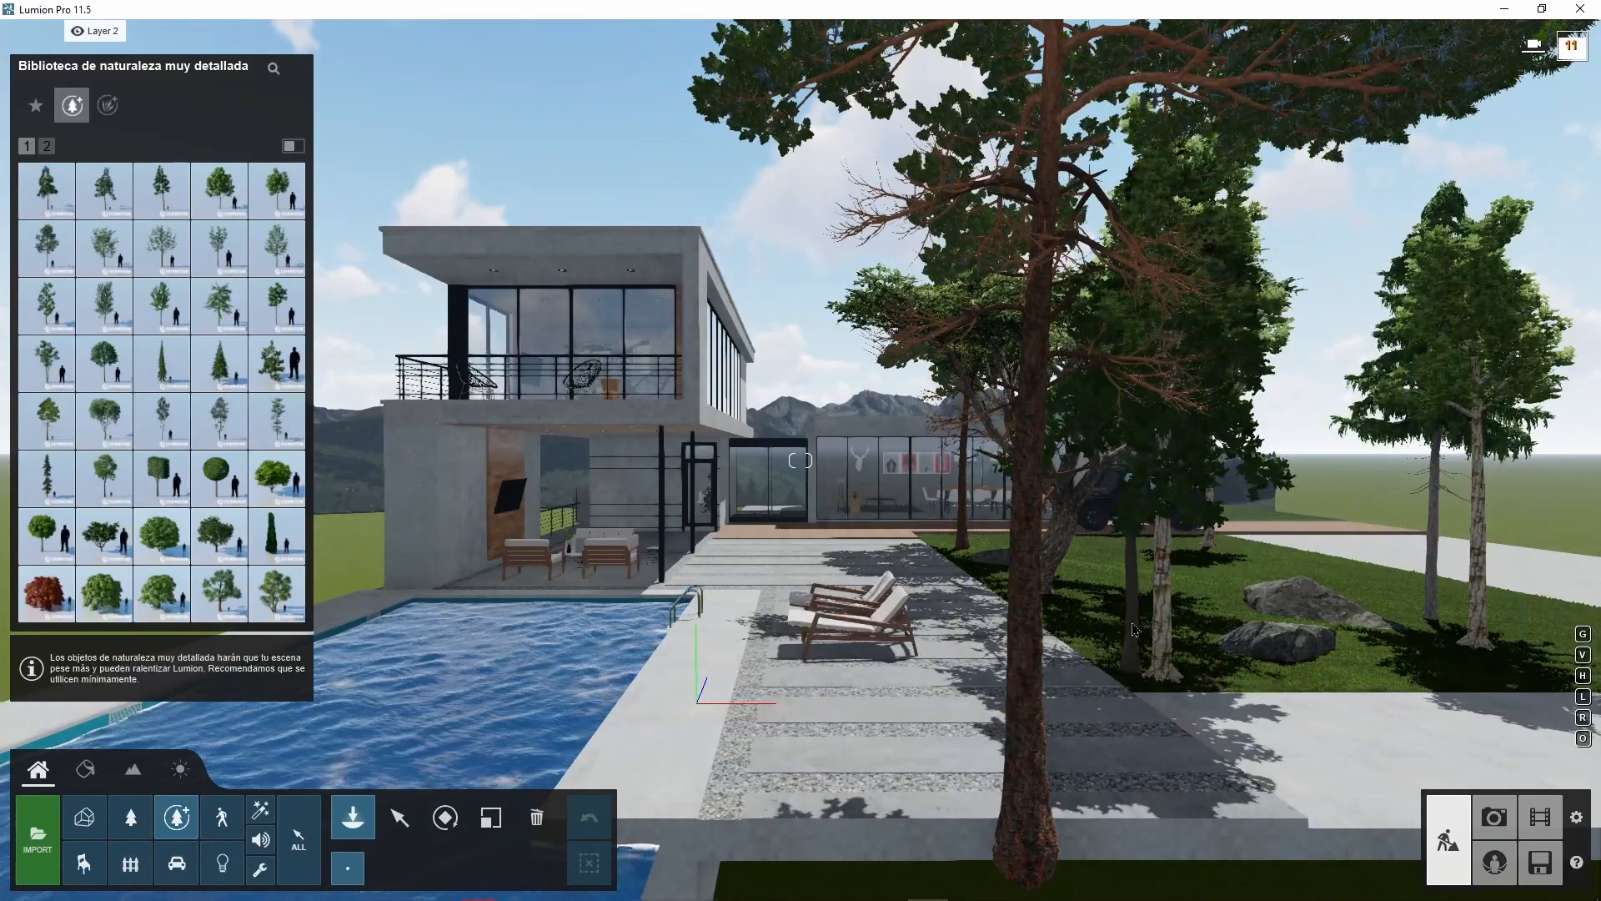
left_click(489, 820)
left_click(1166, 667)
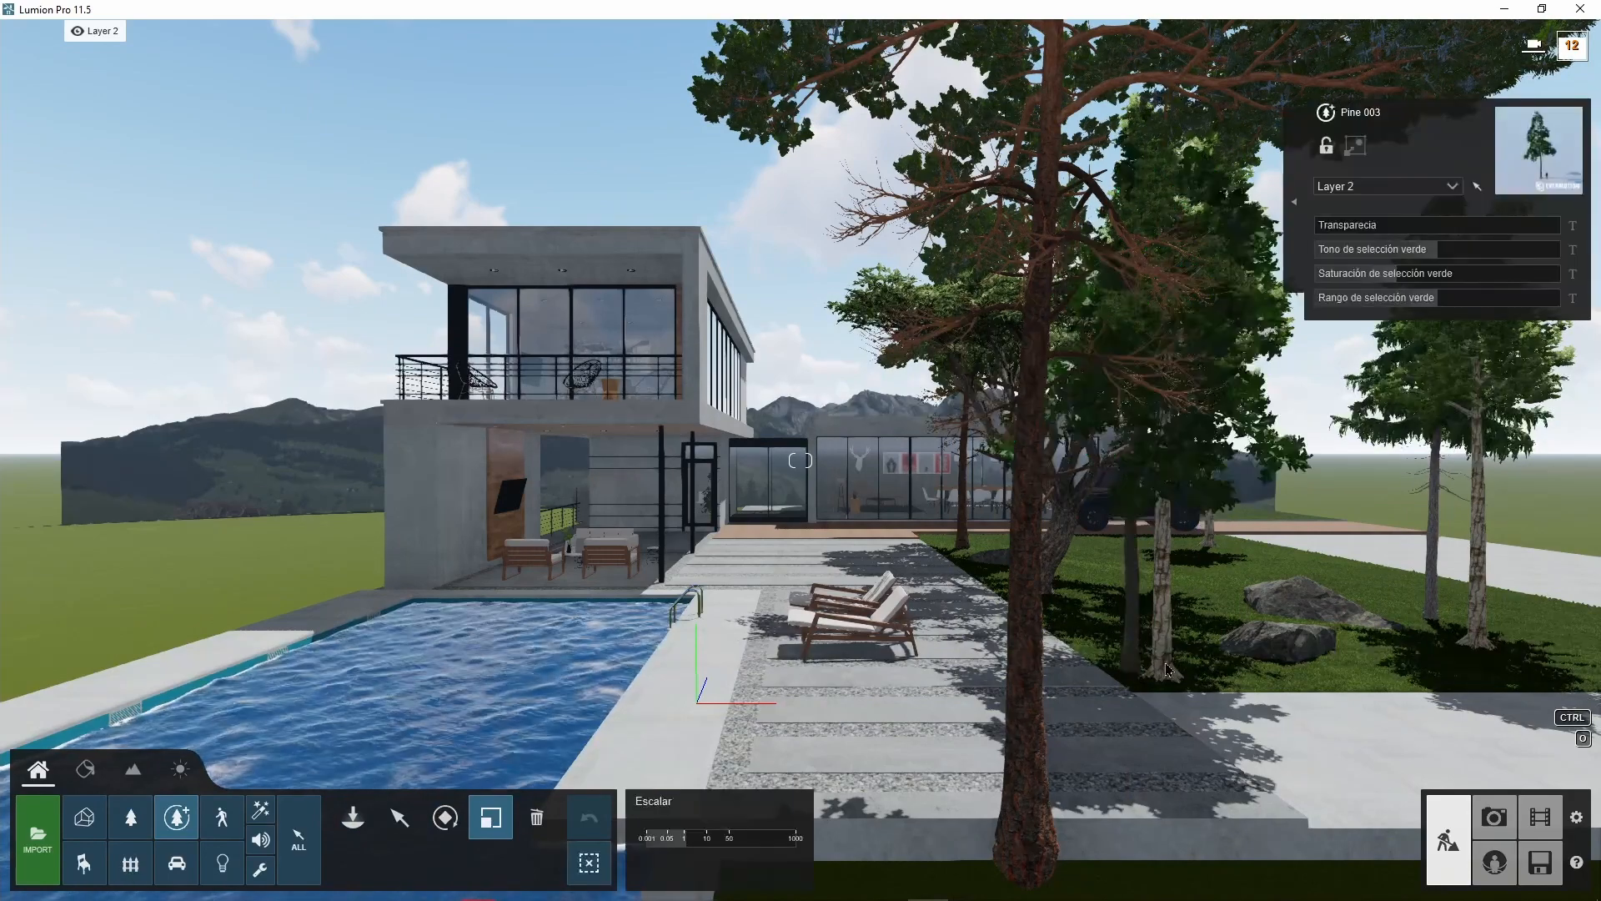
left_click_drag(1166, 667, 1165, 607)
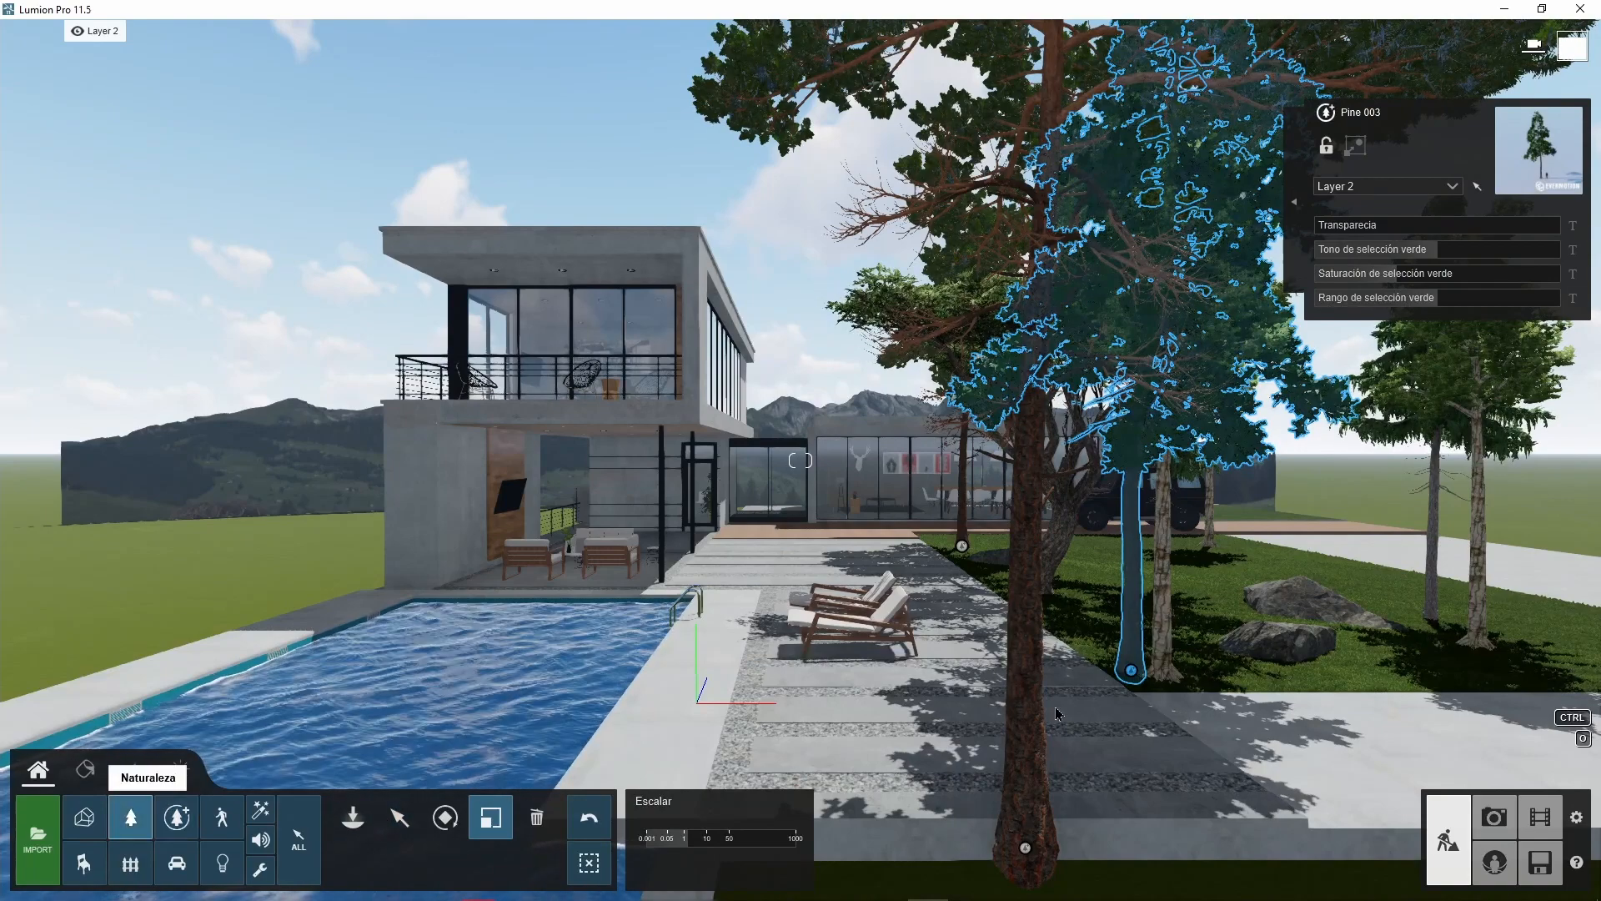
- Move the Agarwood RT tree from the lawn's front edge back to just behind the rocks
left_click(1163, 677)
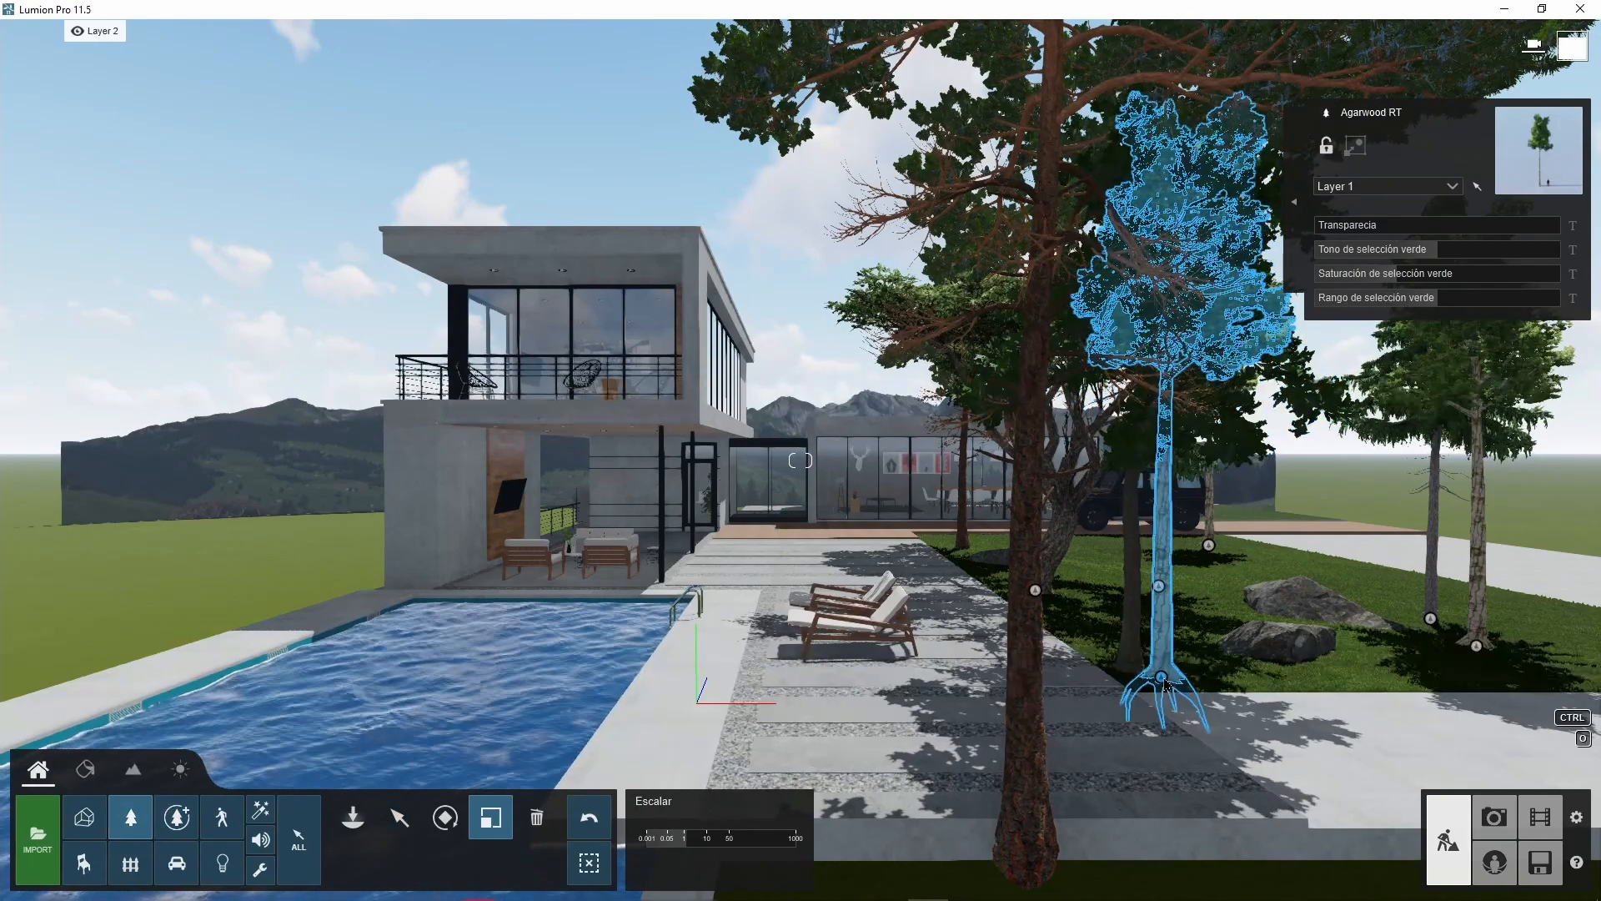
left_click_drag(1165, 681, 1242, 653)
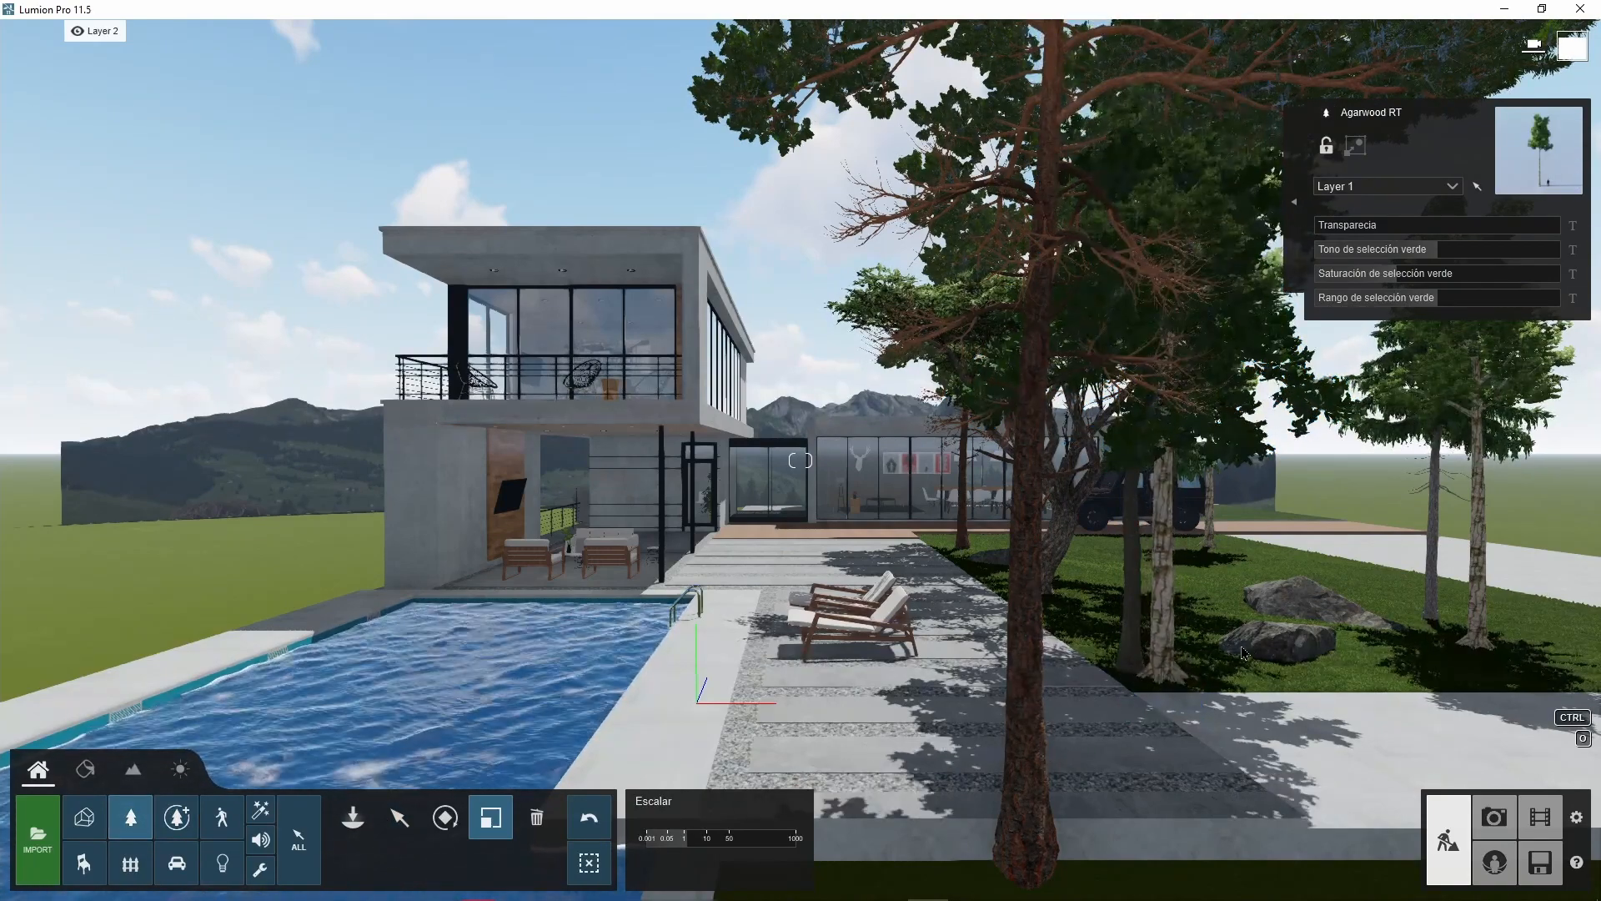
left_click(399, 819)
left_click_drag(1162, 677, 1313, 560)
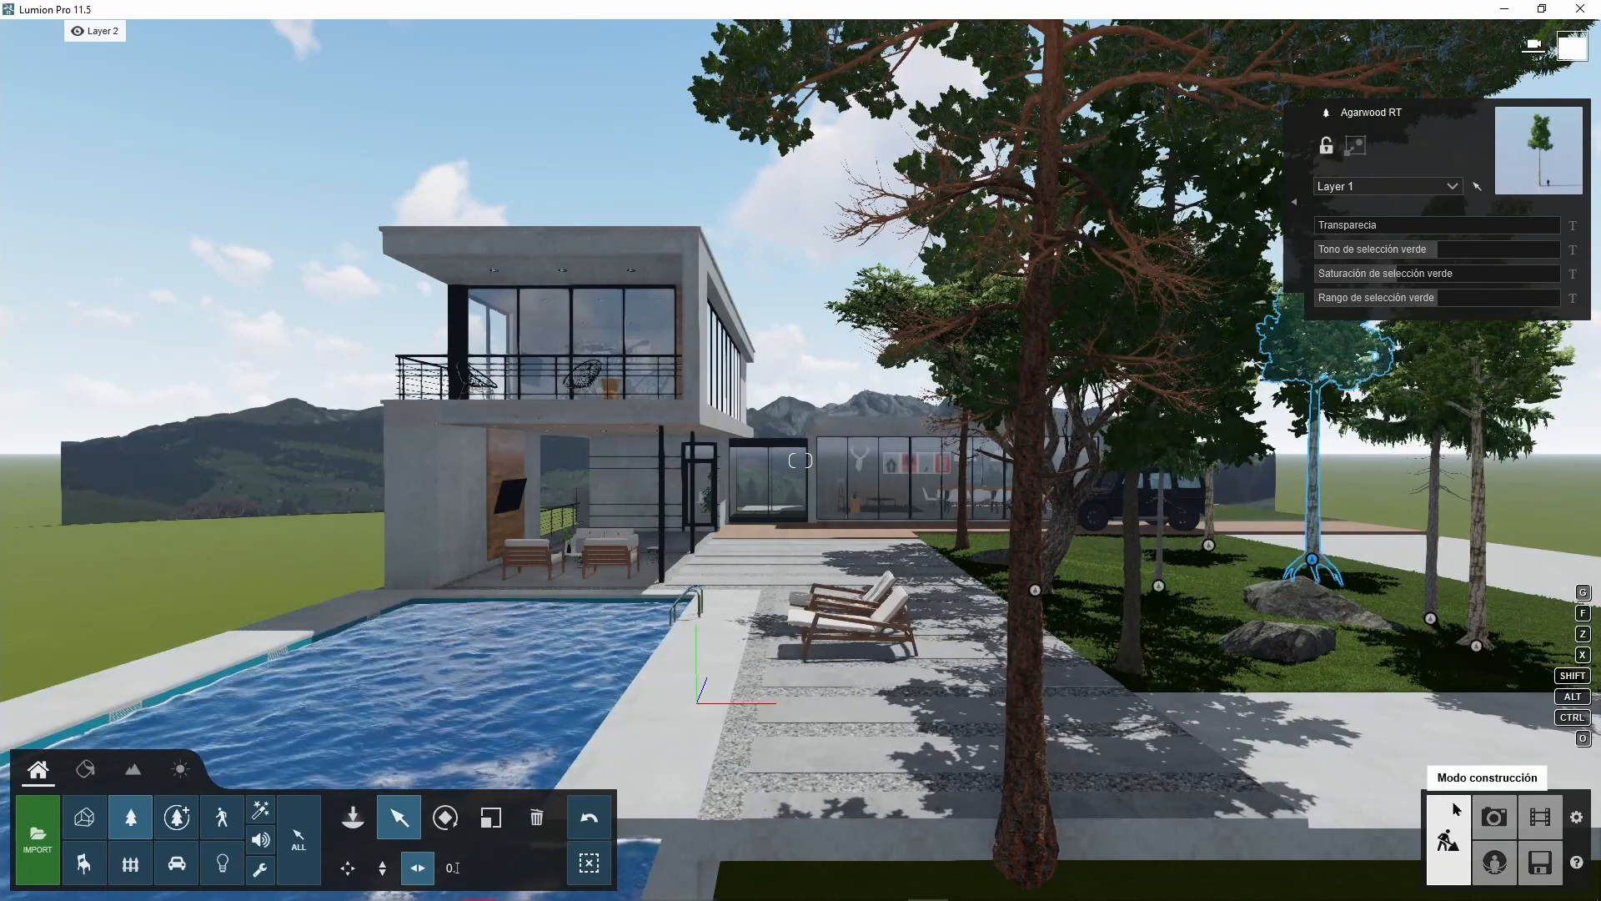
- Check the tree arrangement in Photo mode from photo 1's restored camera and refresh its preview
left_click(1494, 818)
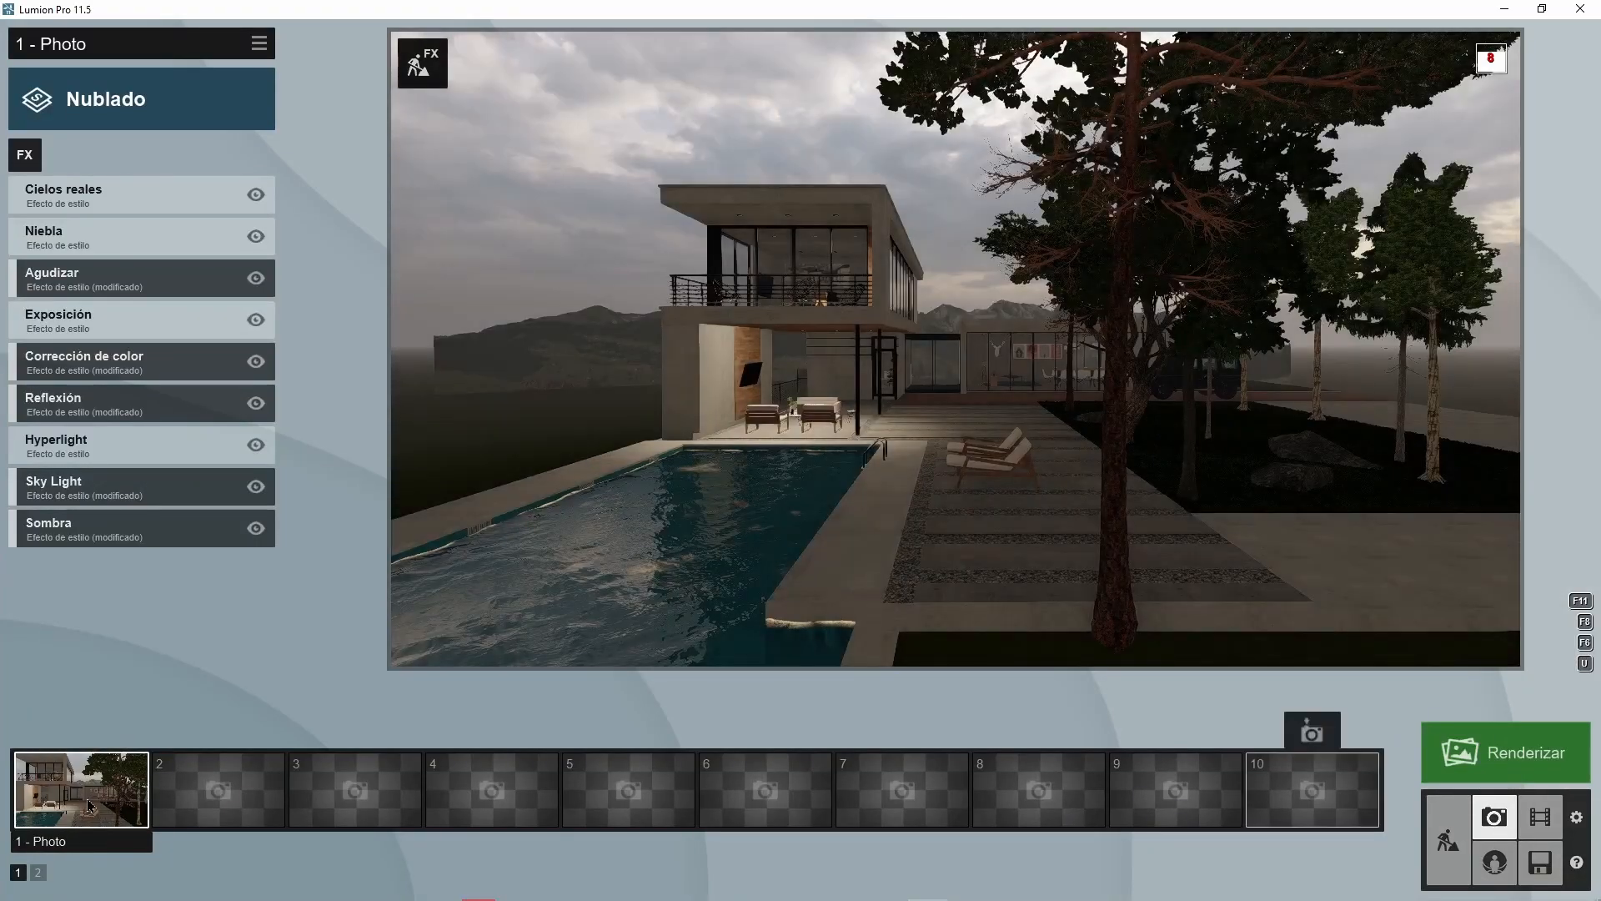
left_click(90, 803)
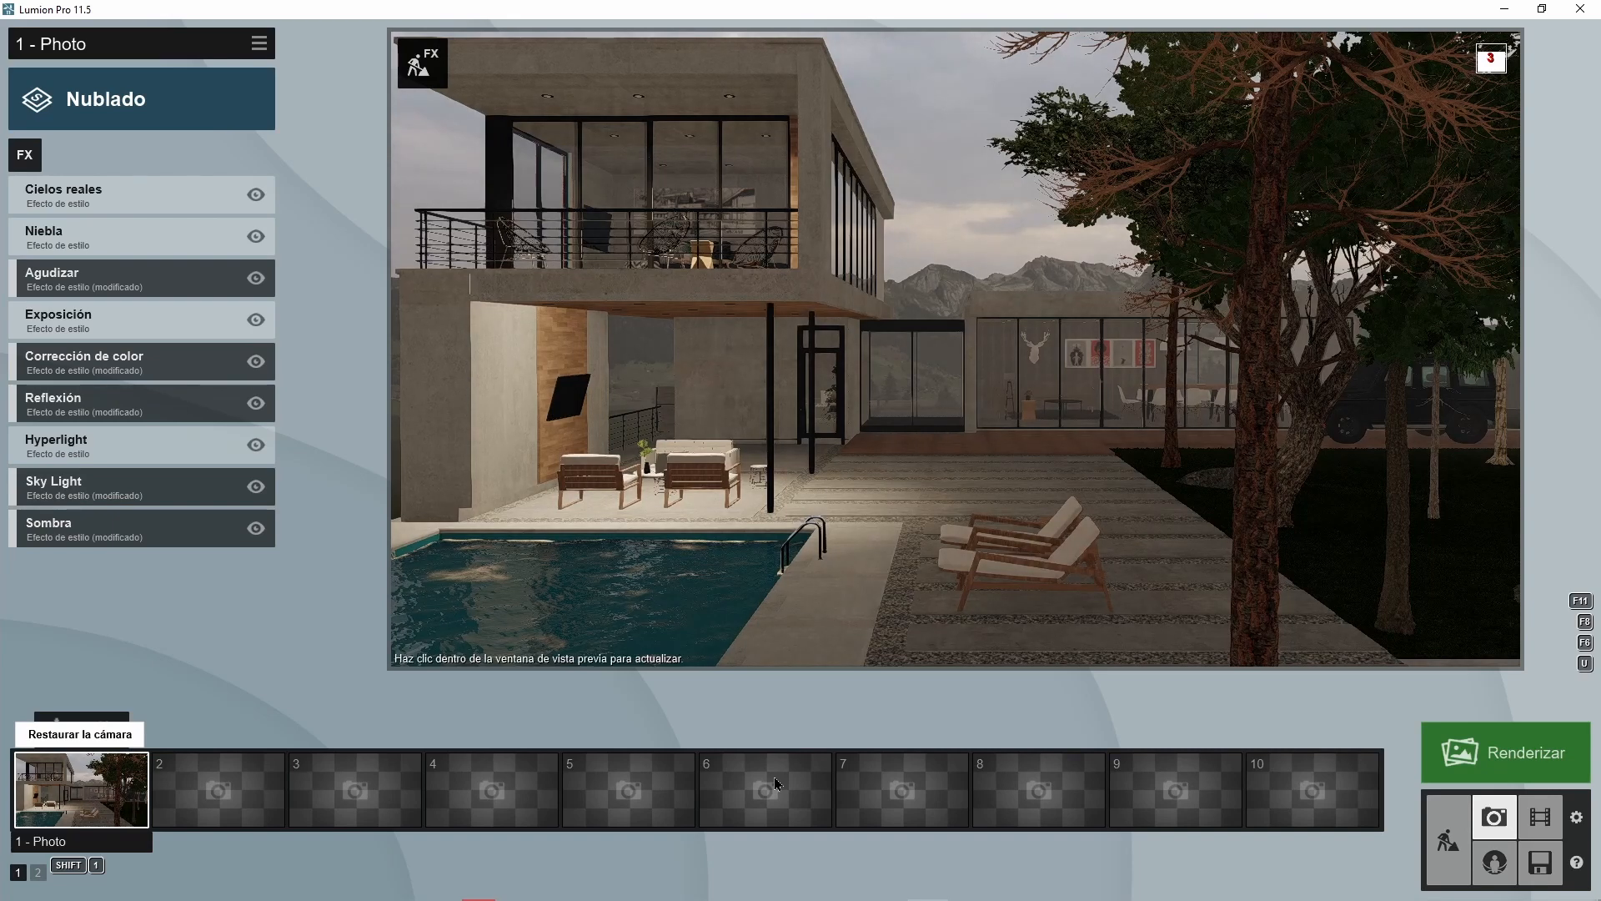
left_click(1276, 573)
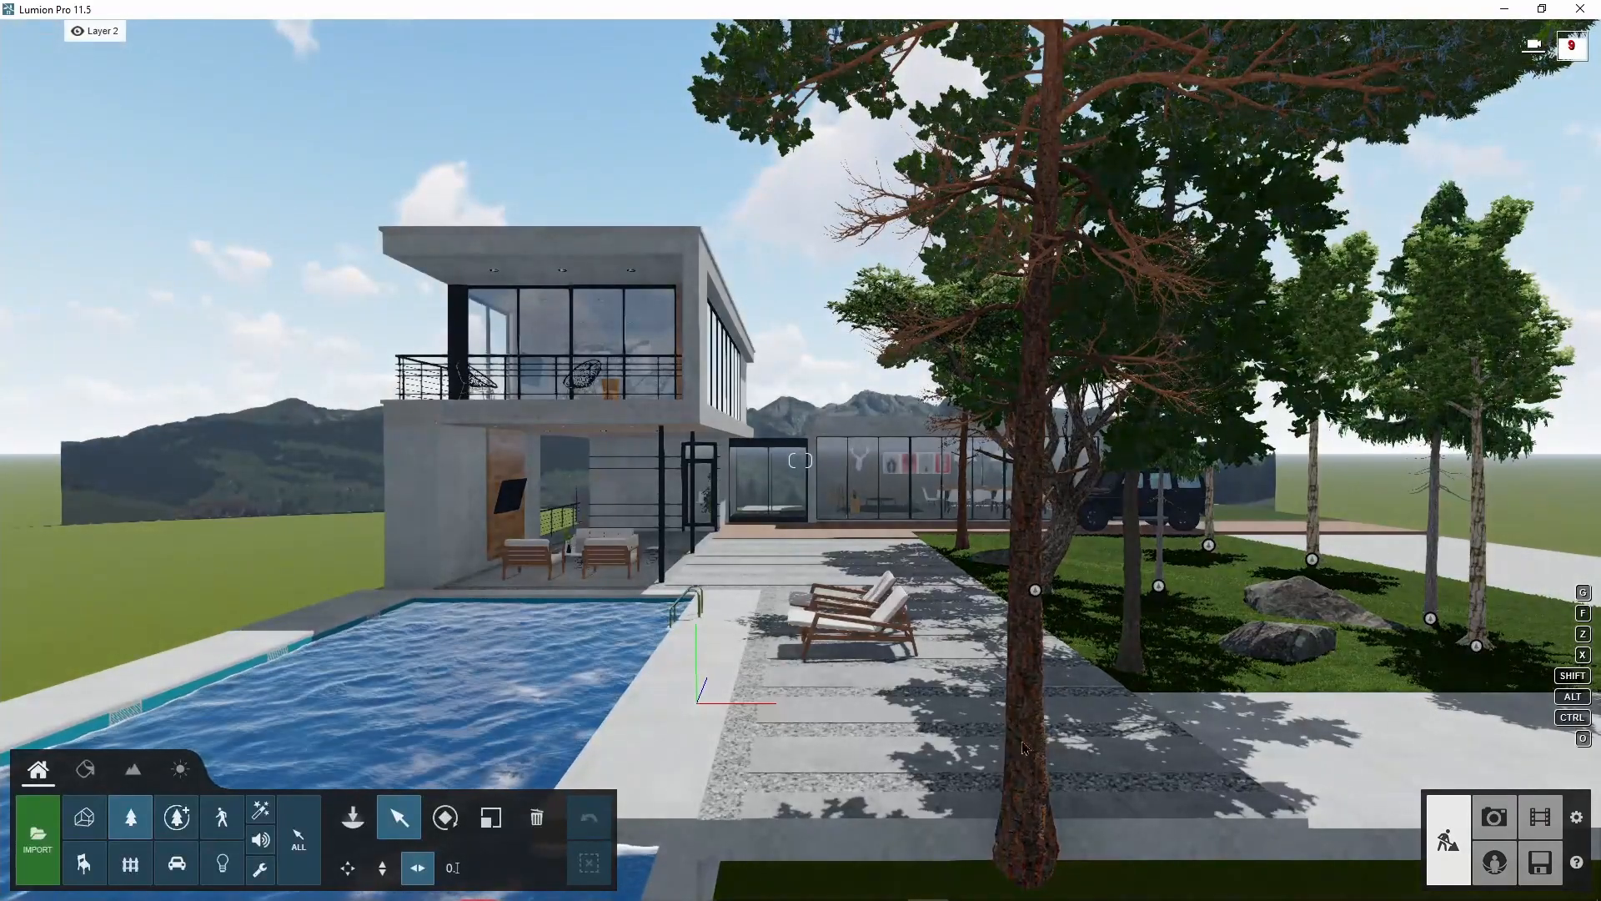
- Raise the pine 001 tree in the foreground vertically
left_click(176, 818)
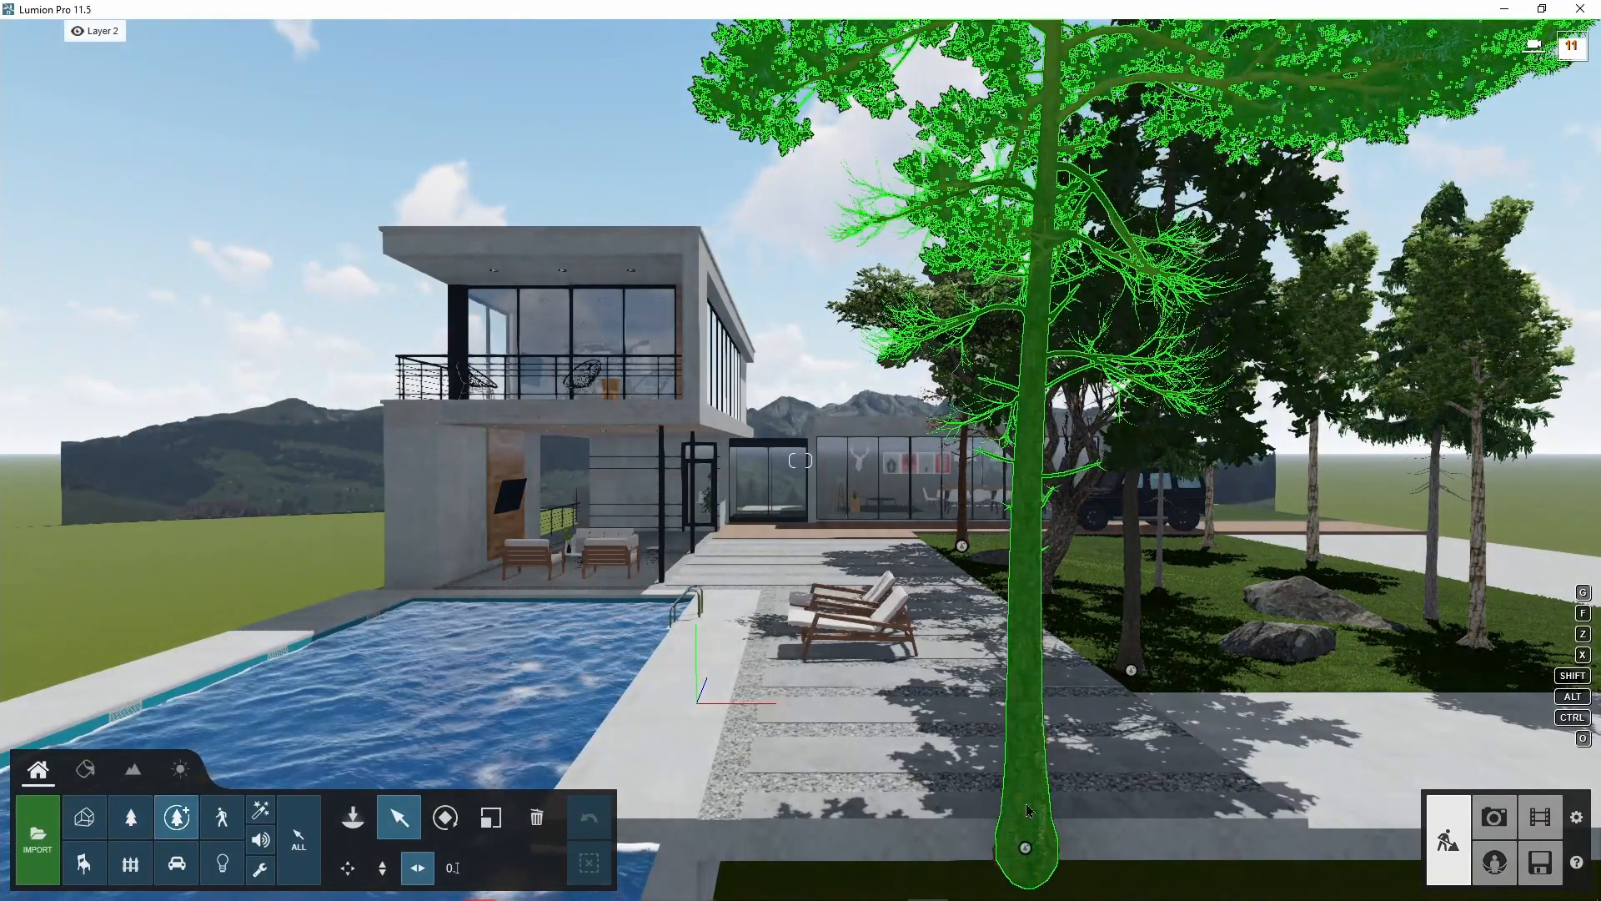
left_click(1028, 811)
key("h")
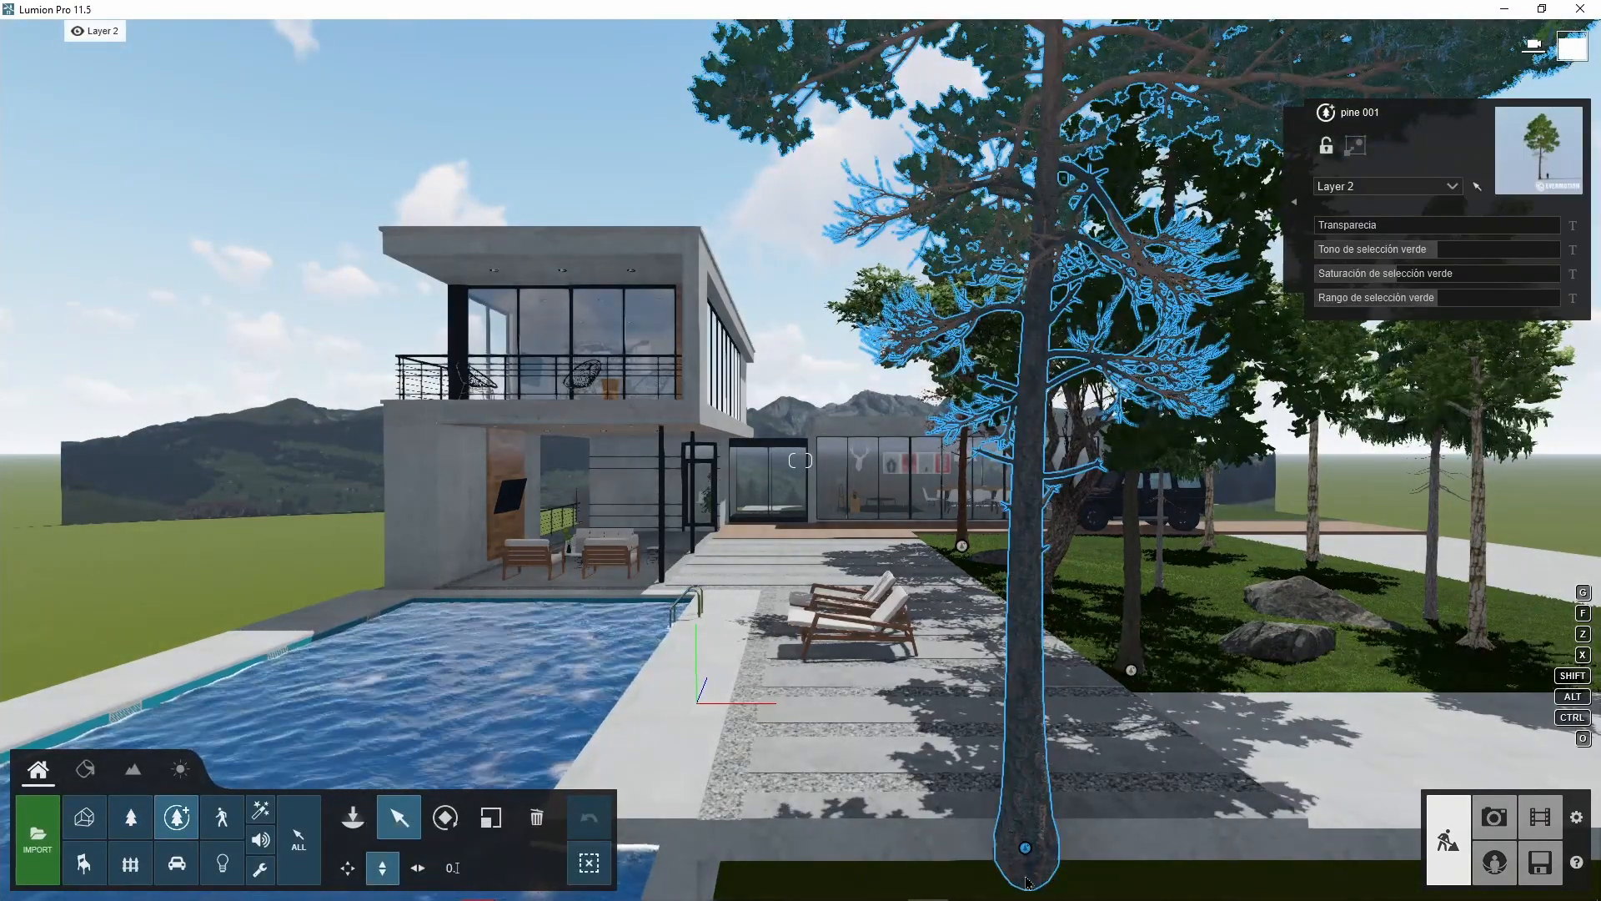
left_click_drag(1026, 848, 1029, 703)
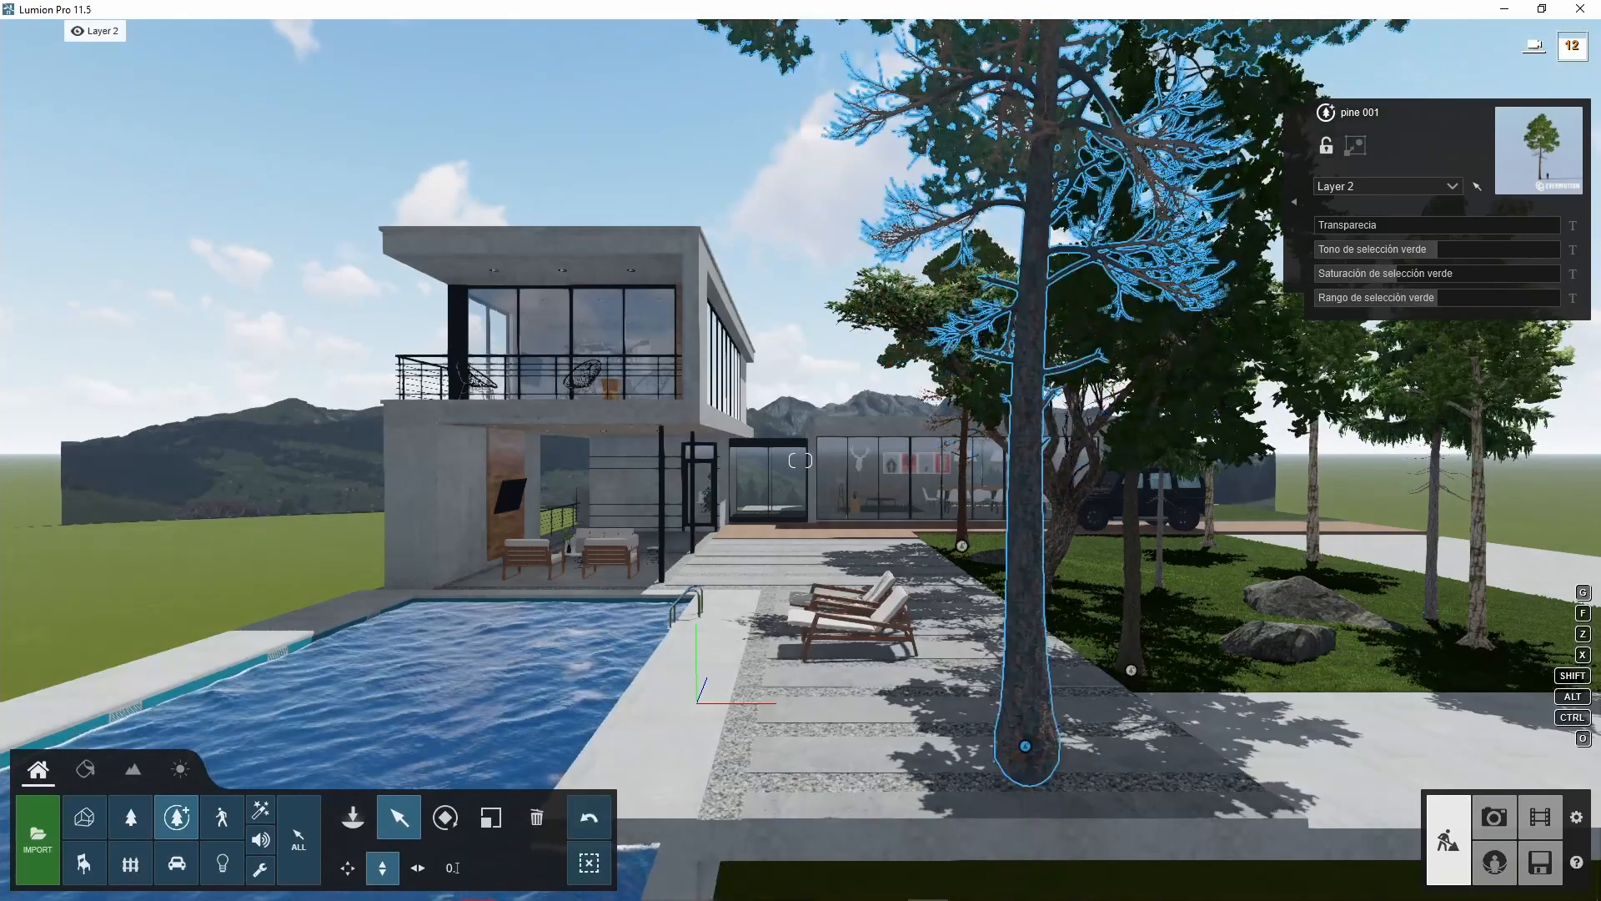
- Restore photo 1's saved camera and update the photo preview with the raised pine
left_click(1495, 819)
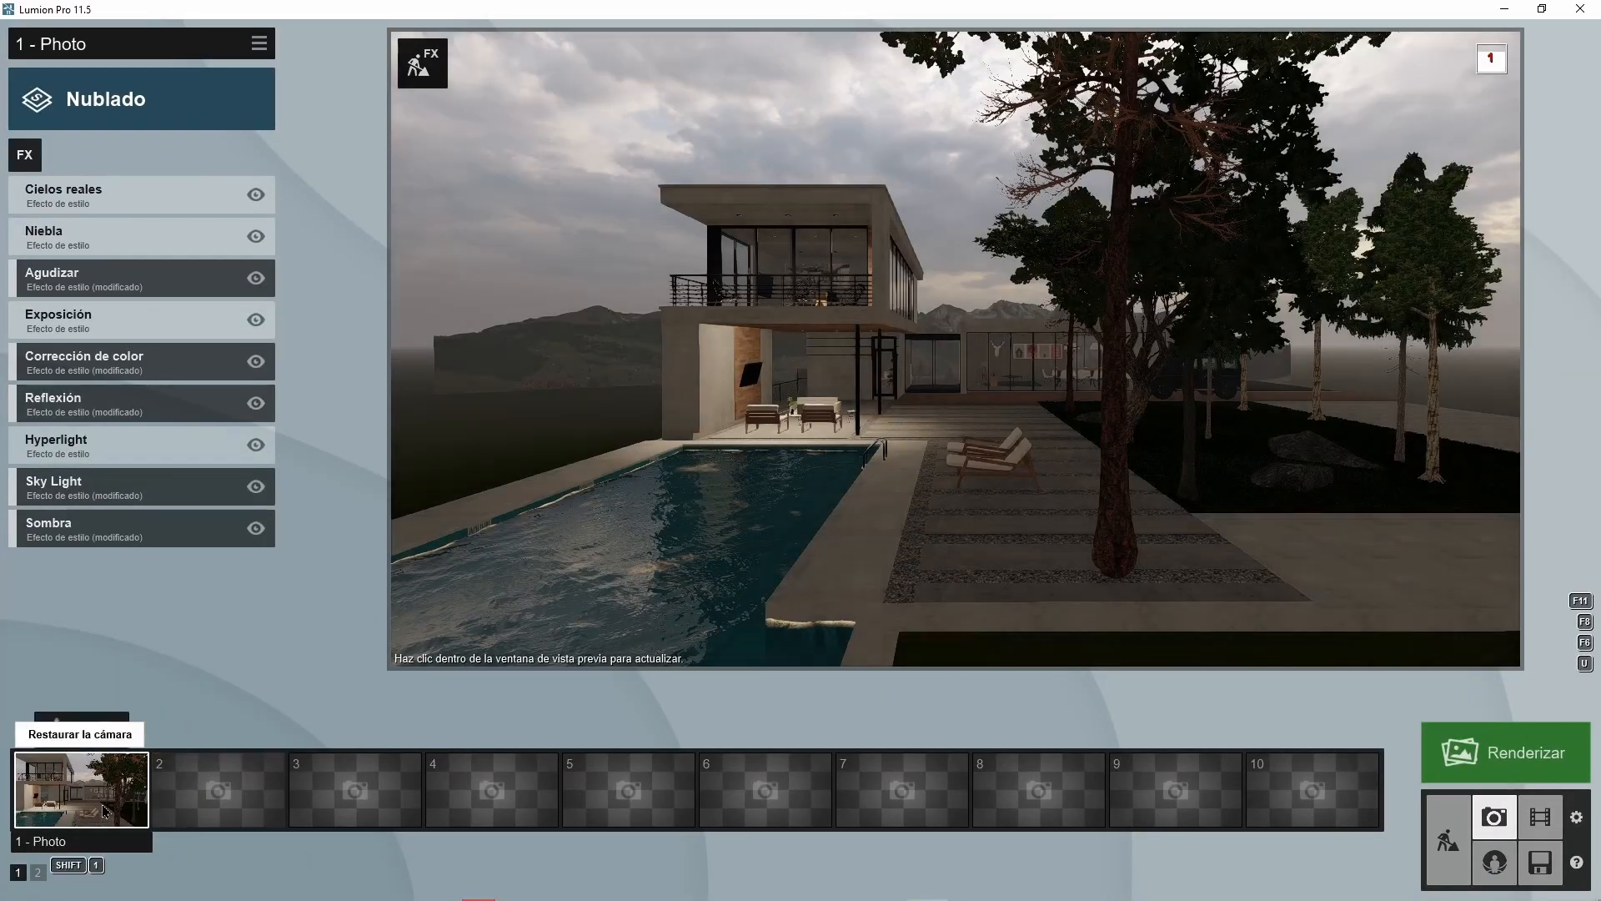
left_click(101, 804)
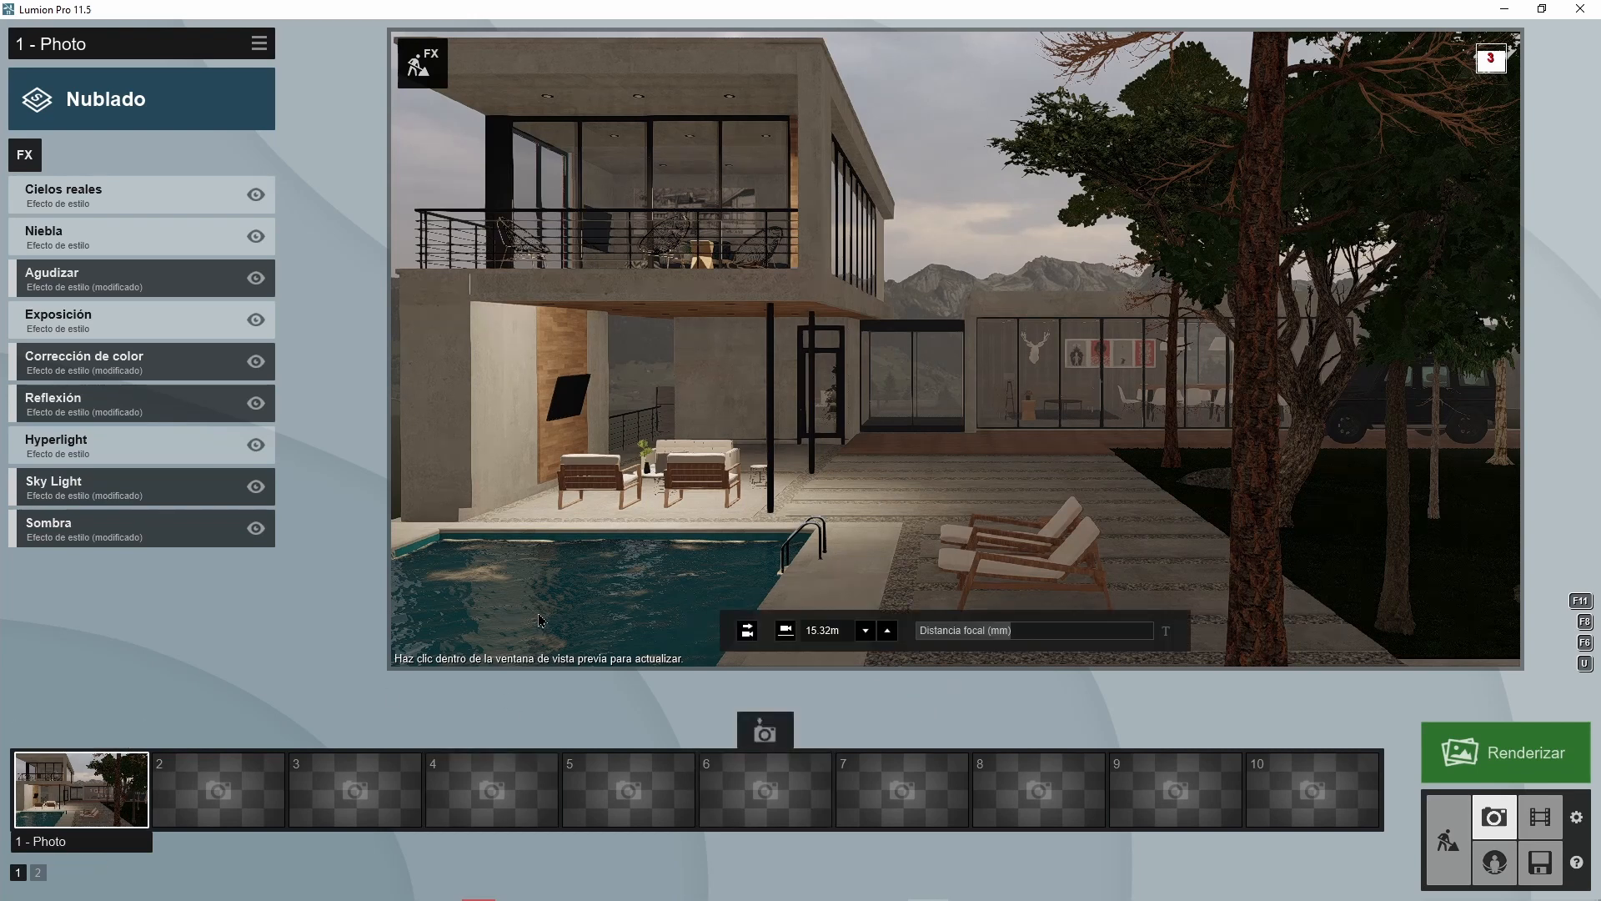
left_click(617, 615)
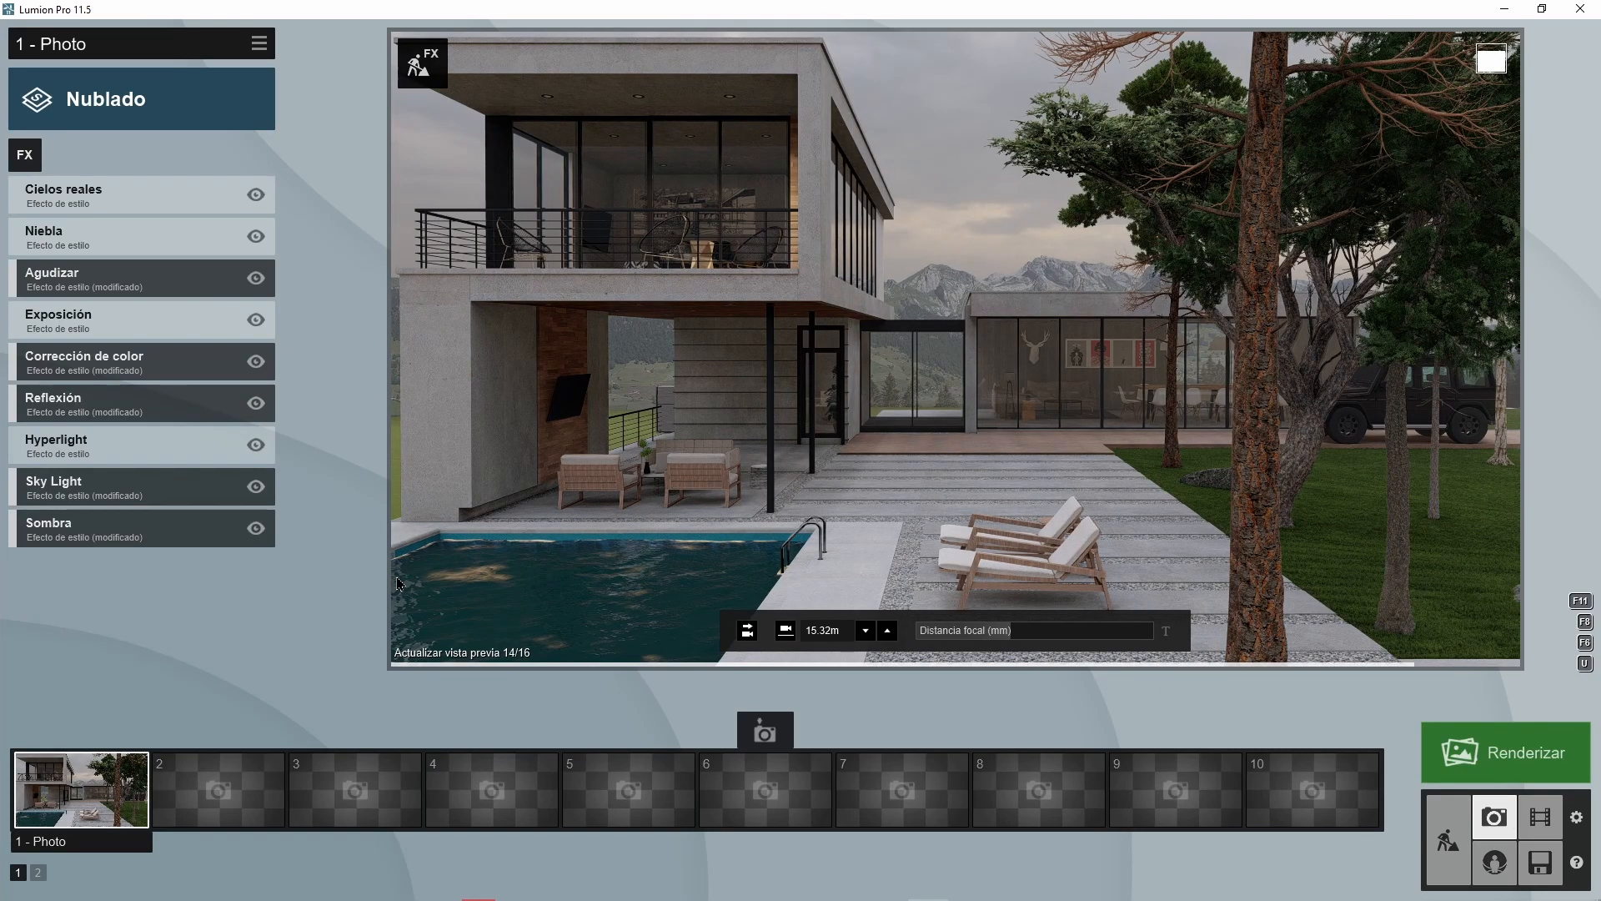
- Render the current image at Impresión size, 3840x2160, save it as JPG file "4k final", and close the finished render
left_click(1472, 761)
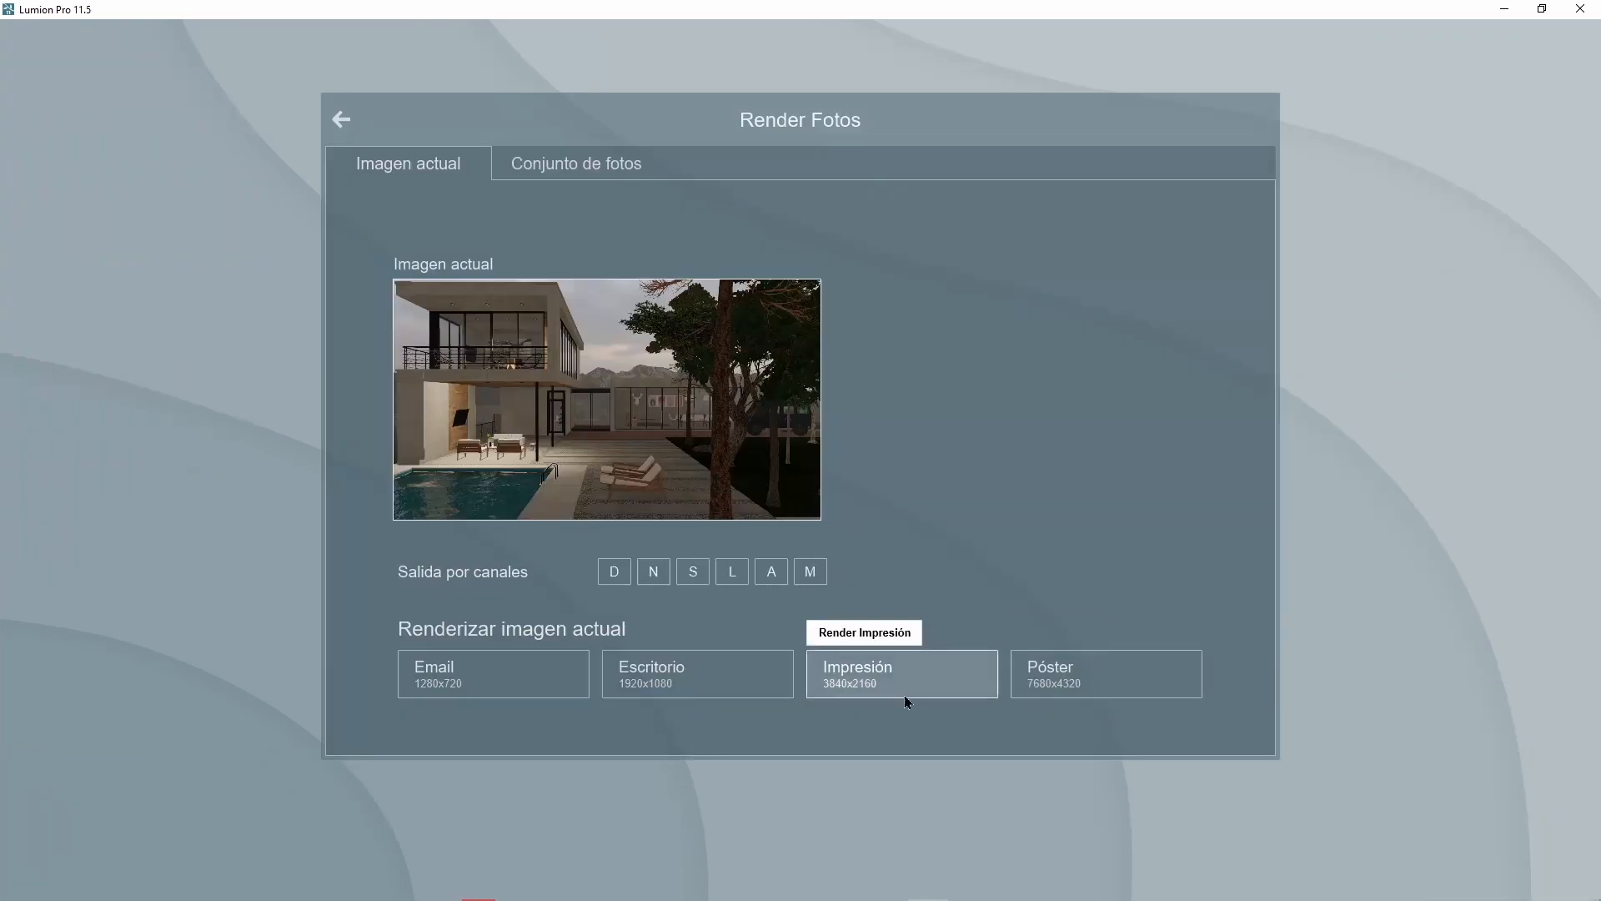
left_click(859, 674)
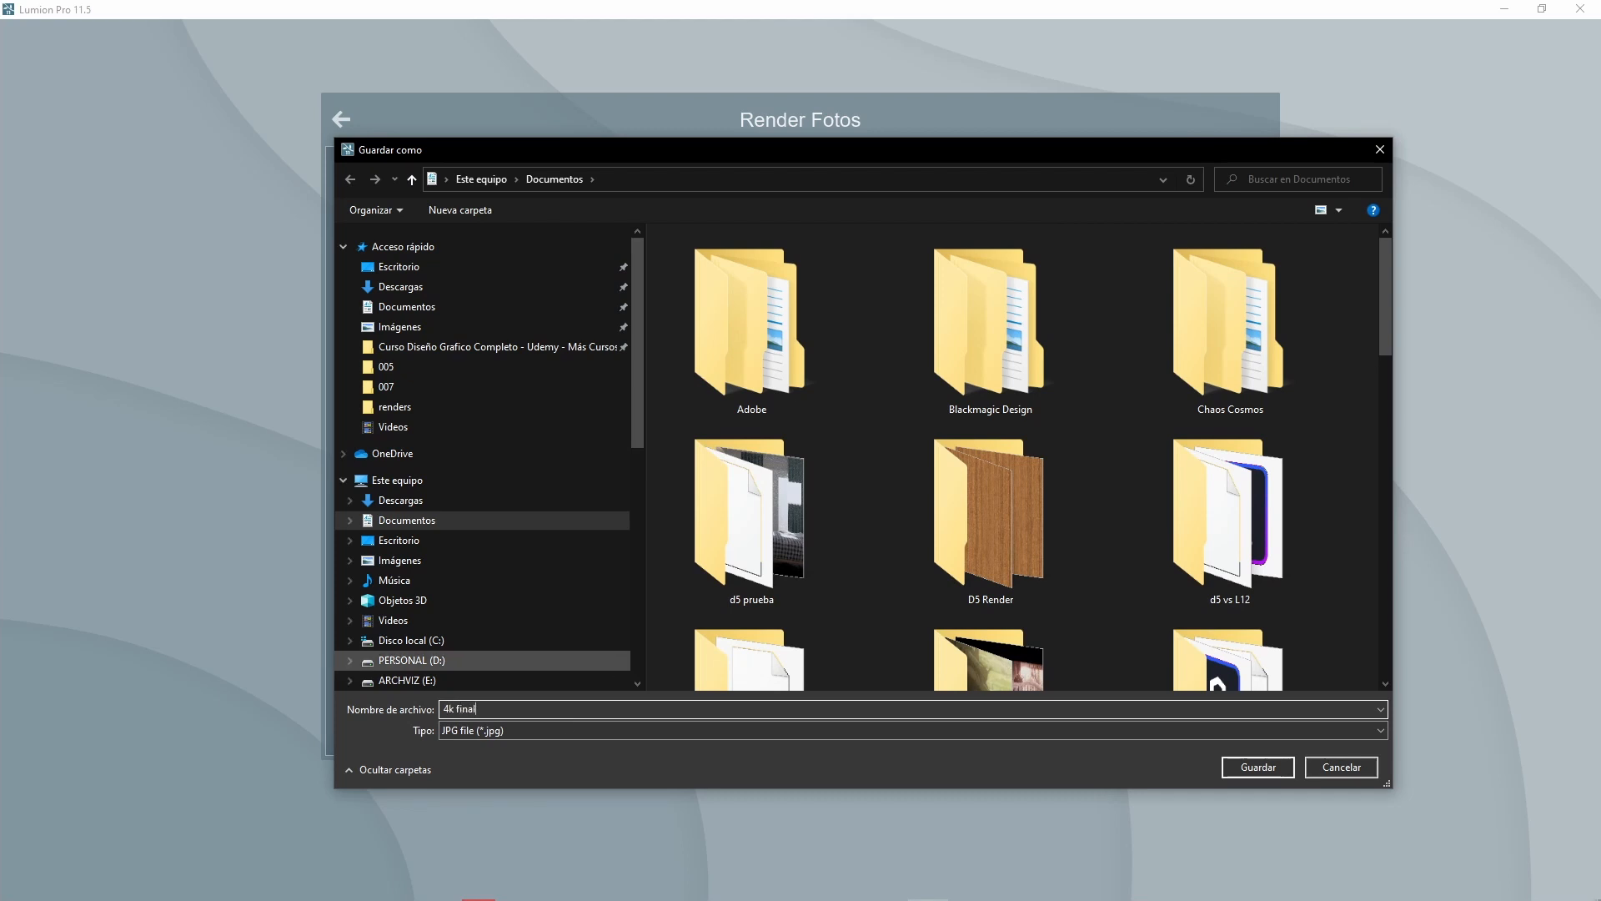
left_click(1260, 767)
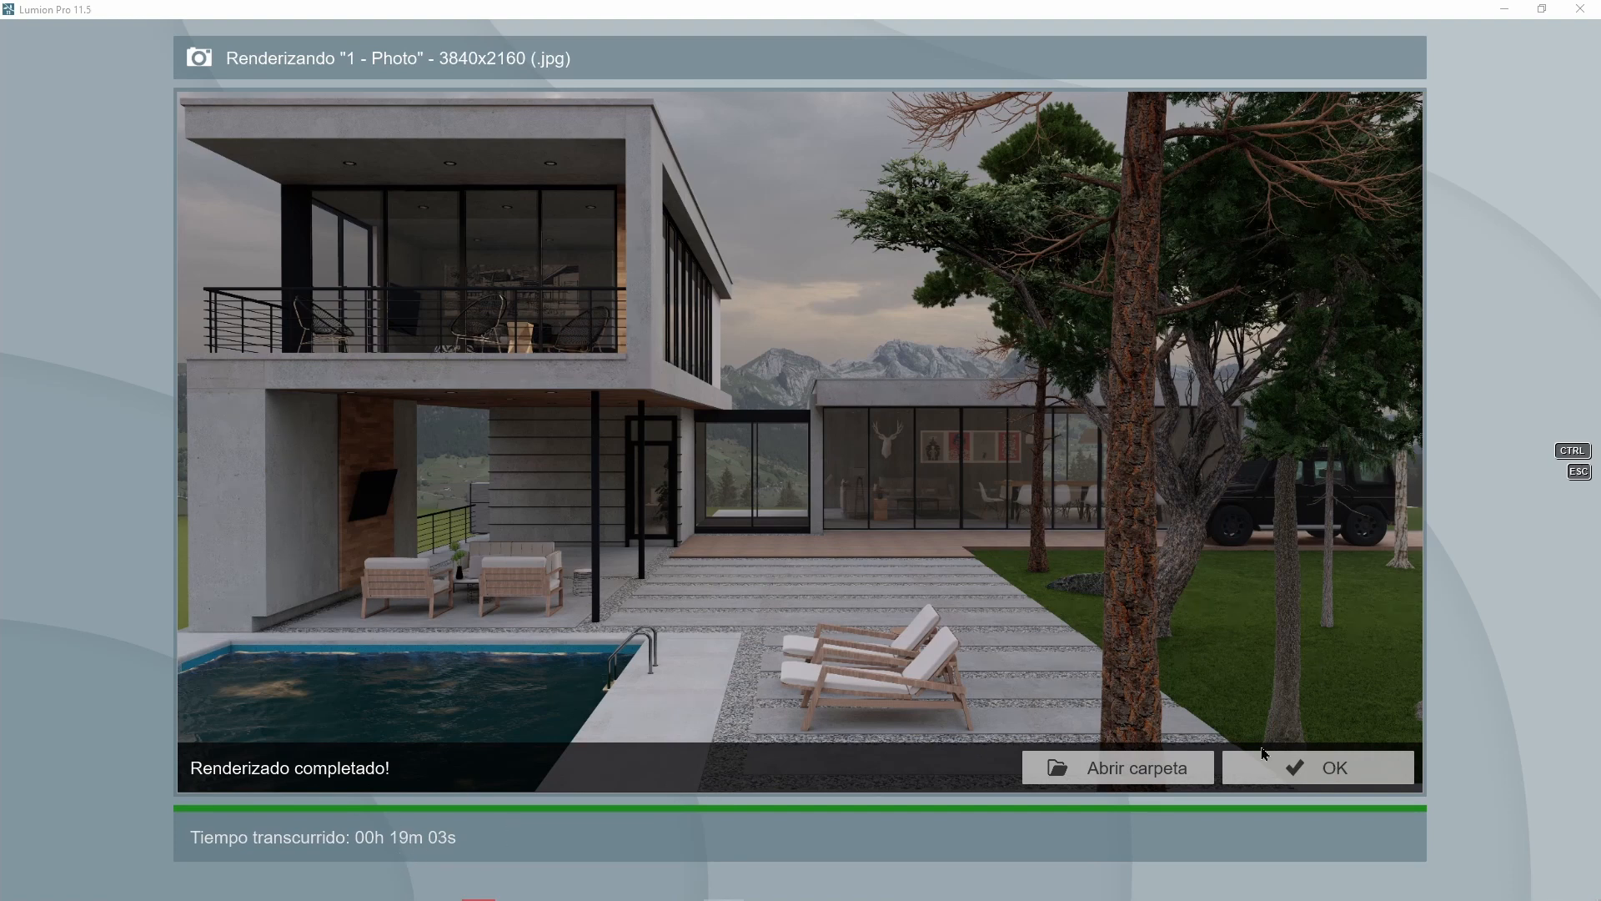
left_click(1357, 773)
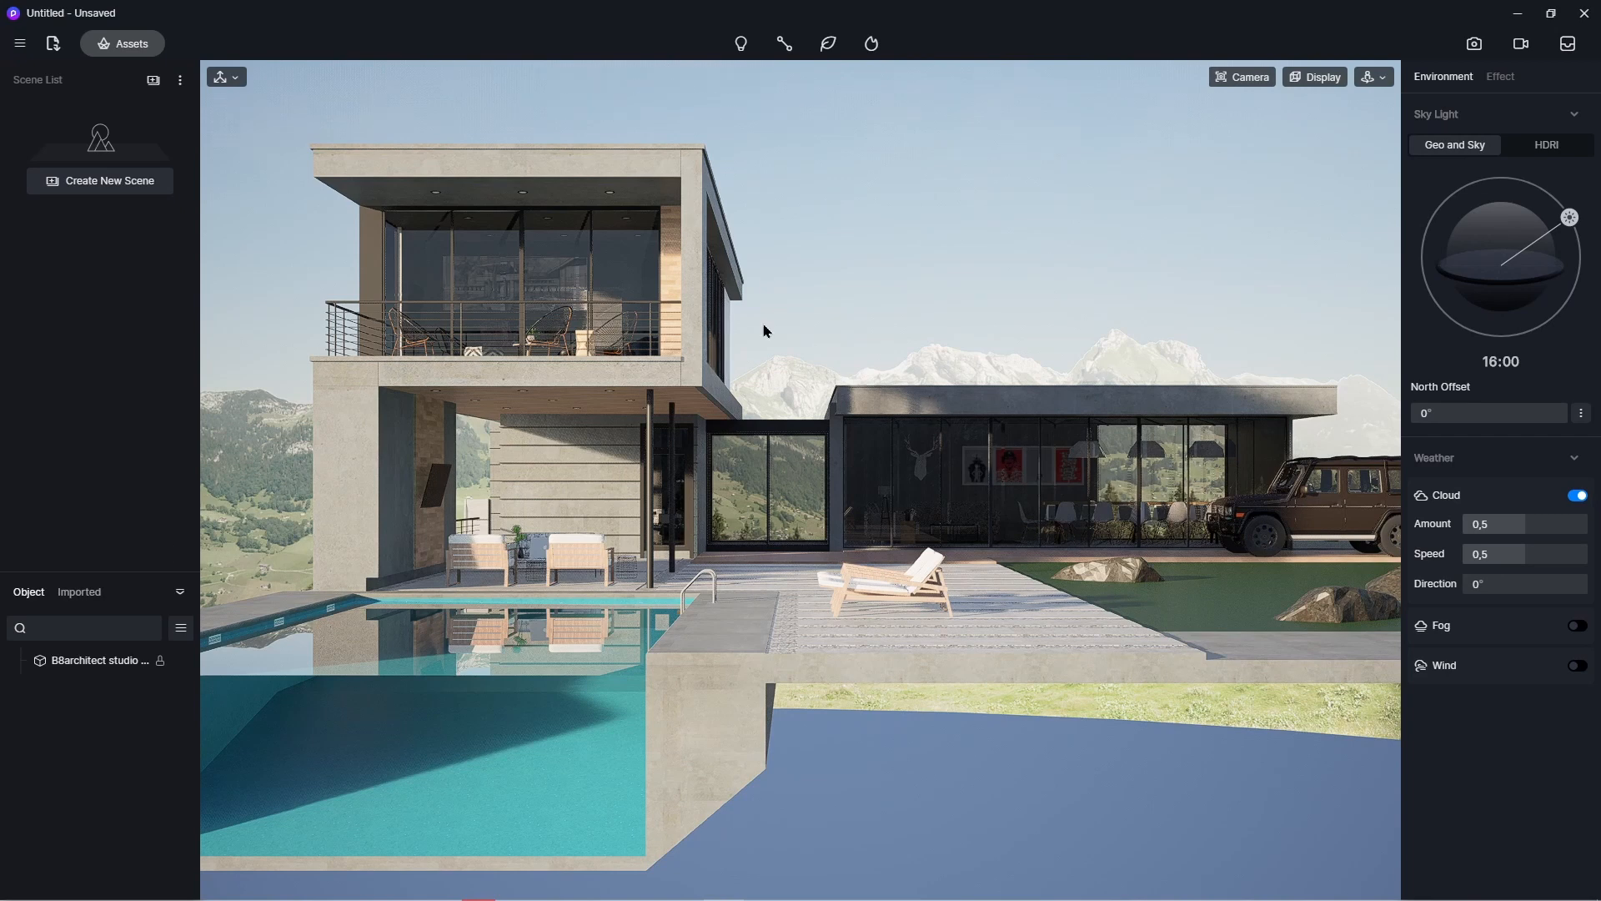
- In D5 Render, open the online asset library at full size and close it again
left_click(124, 44)
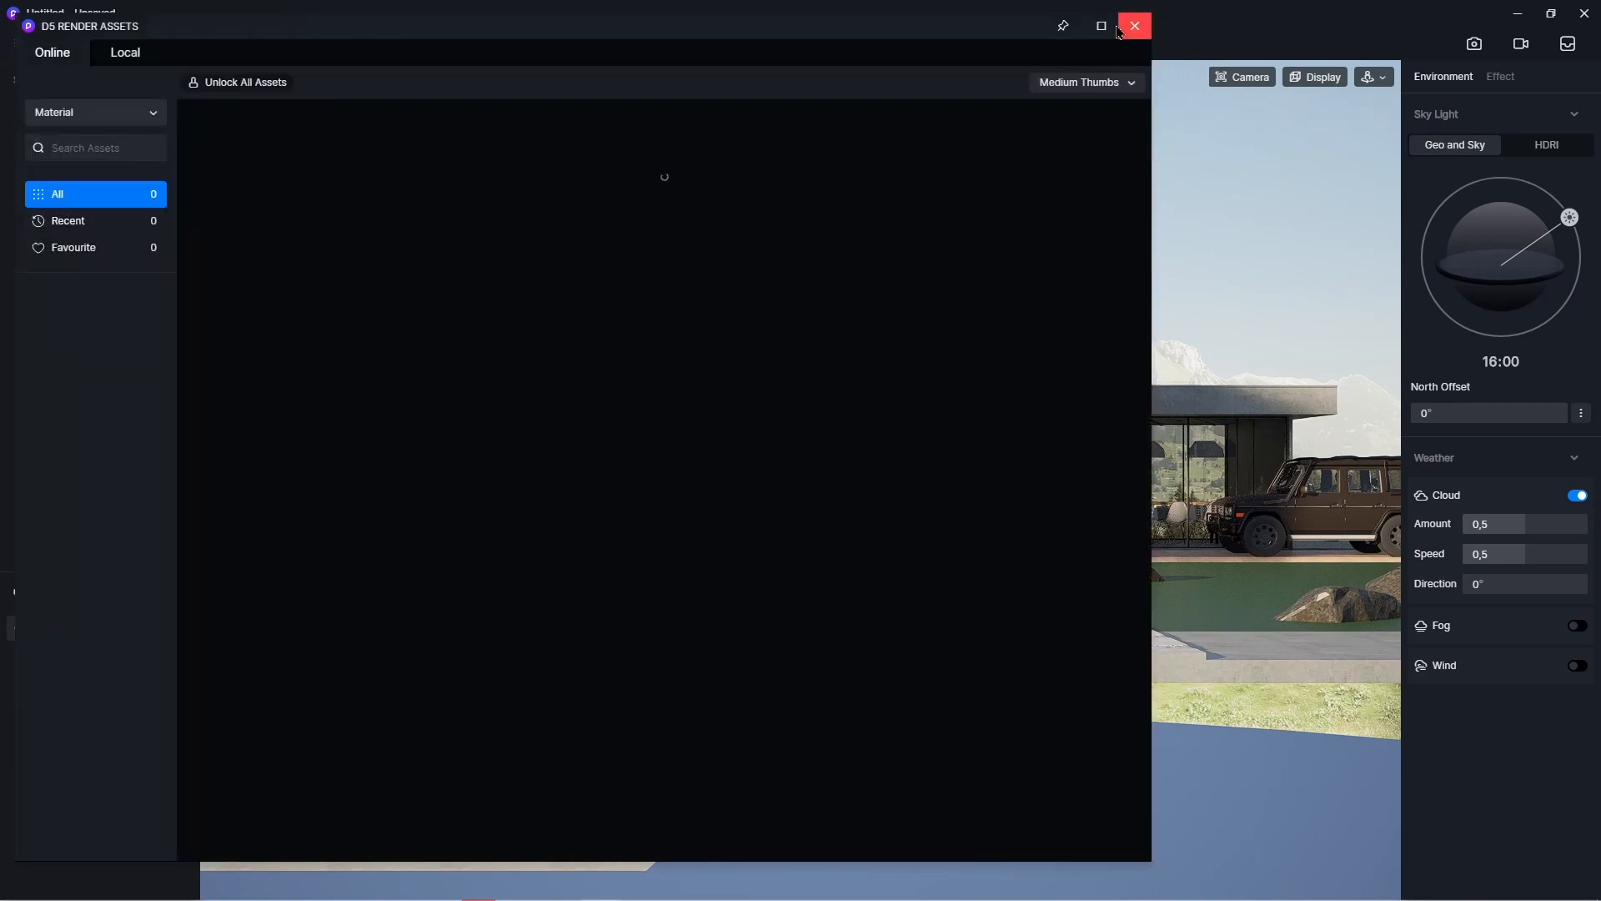
left_click(1101, 26)
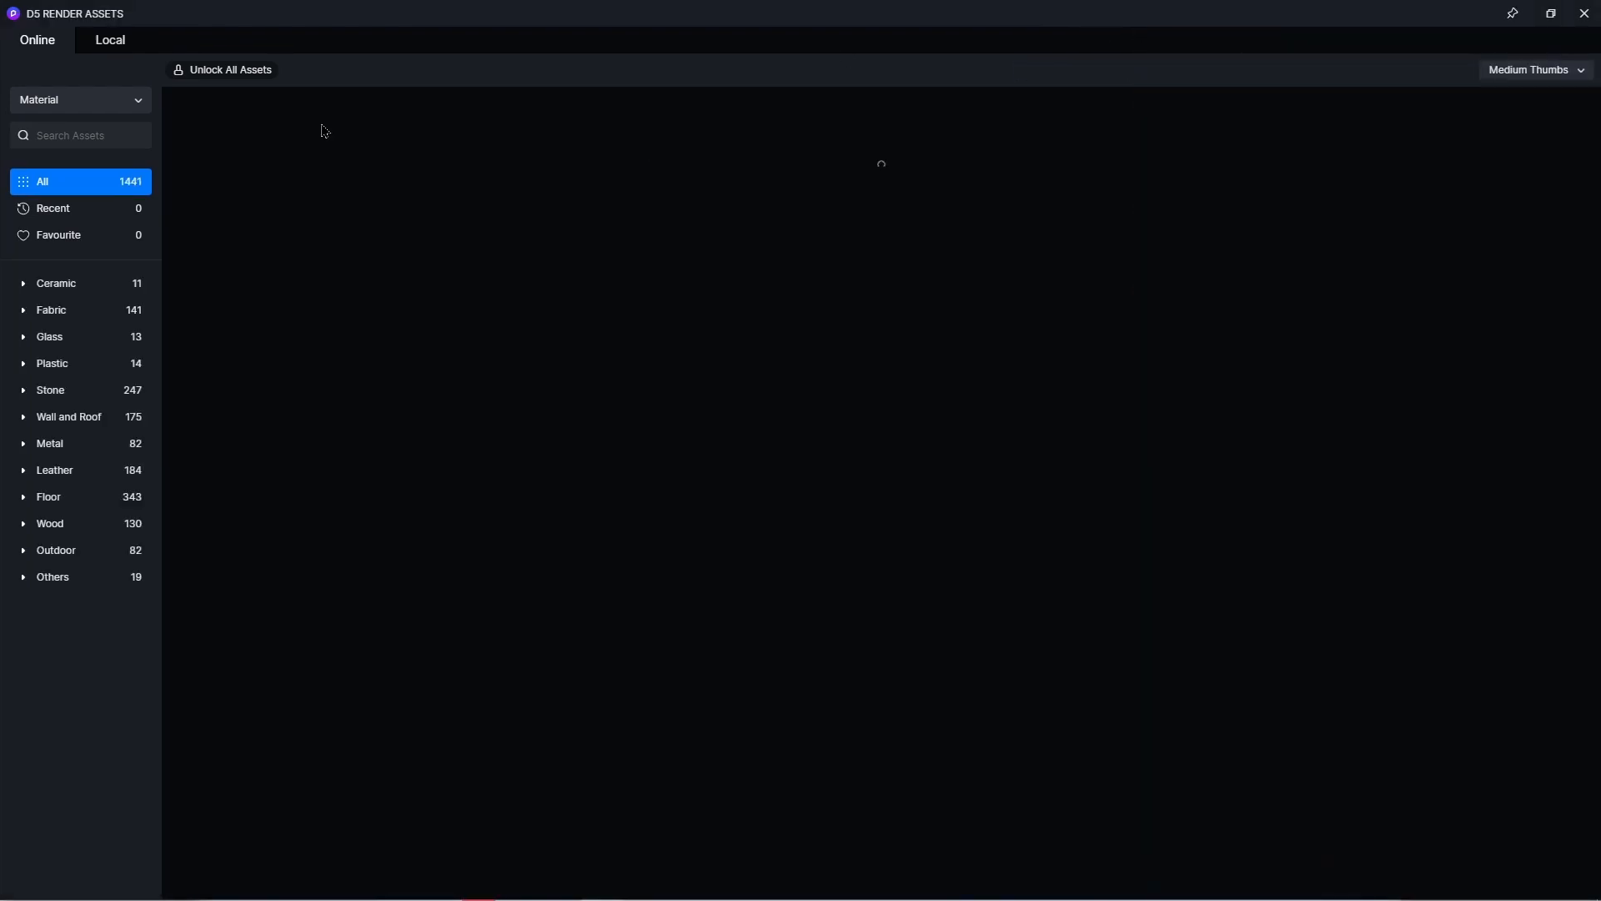
left_click(1585, 13)
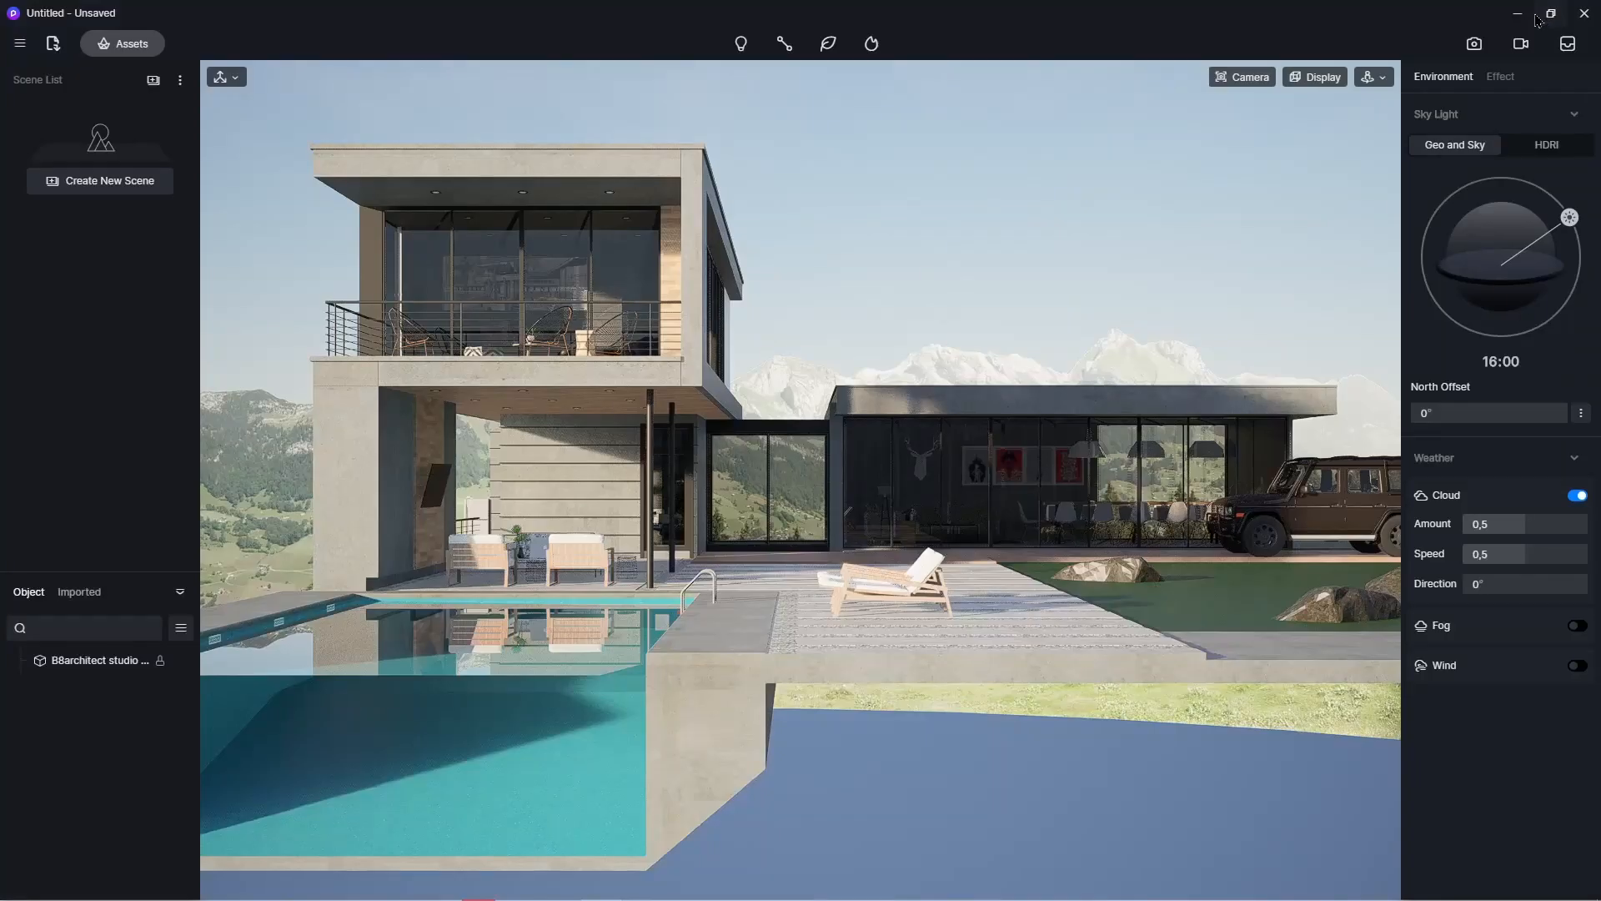
- Create a new scene from the current view and set the sky light to the Pure White HDRI
left_click(125, 183)
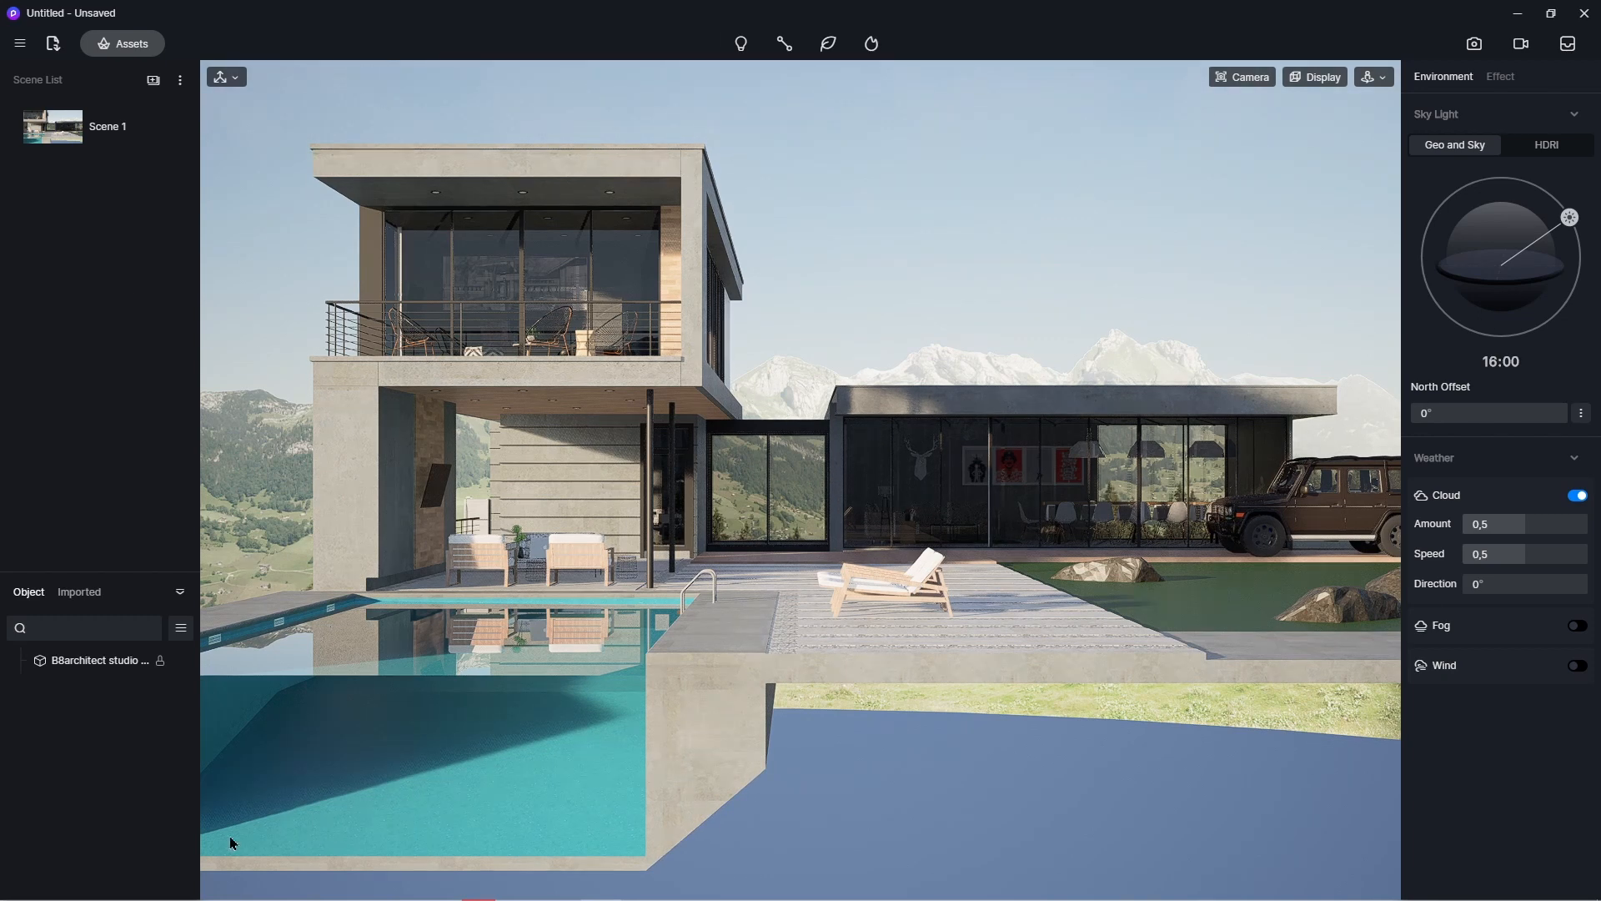
left_click(1541, 145)
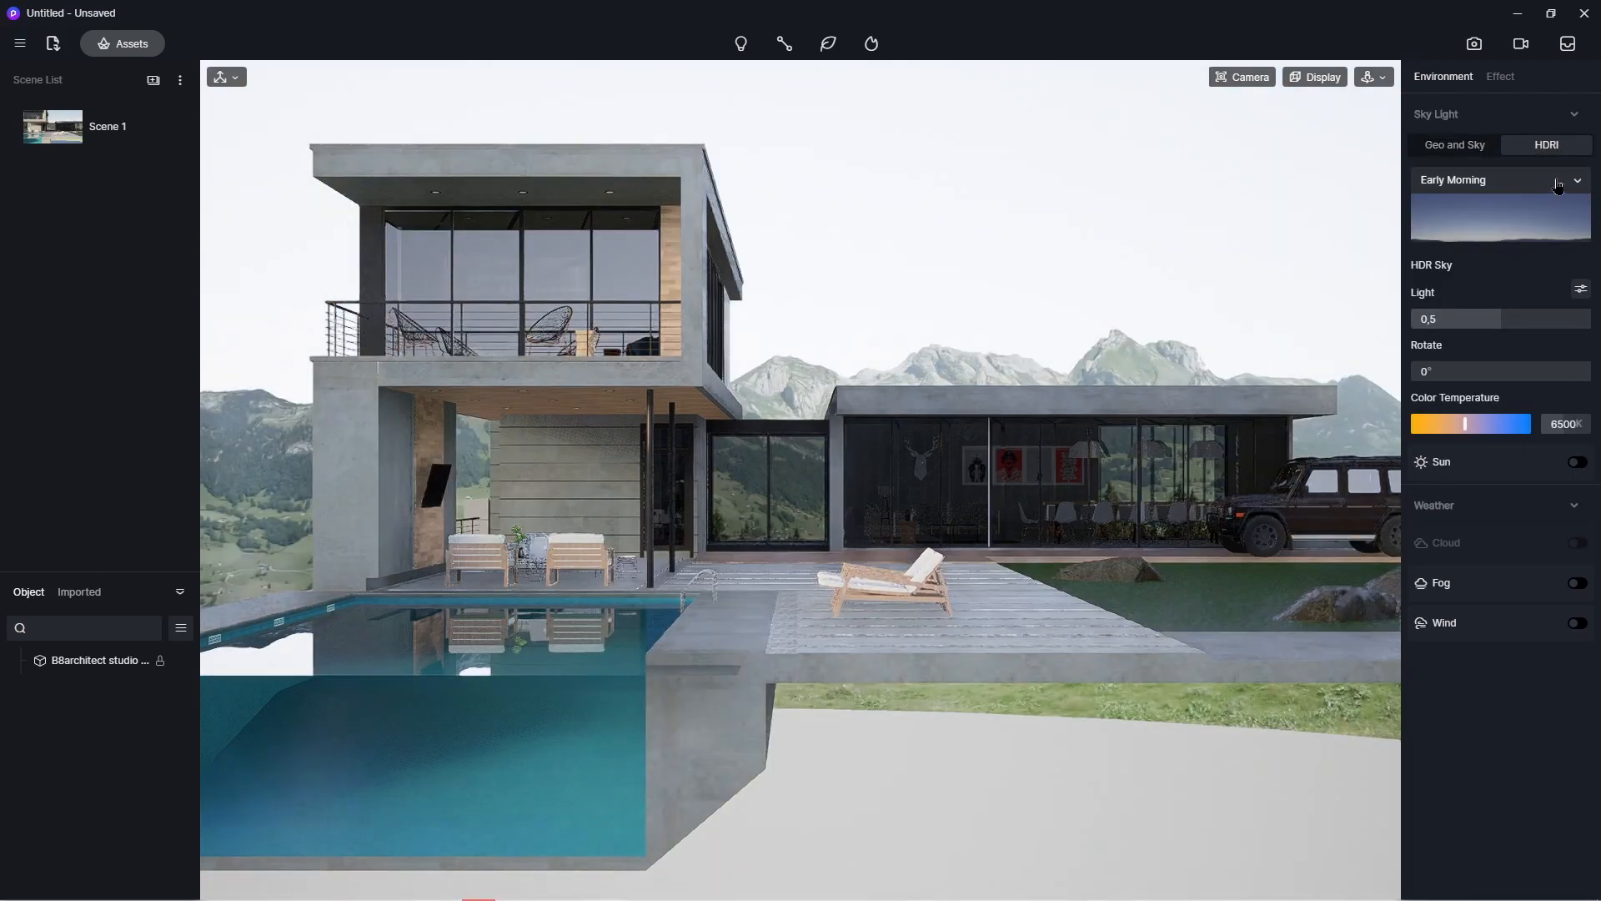
left_click(1559, 182)
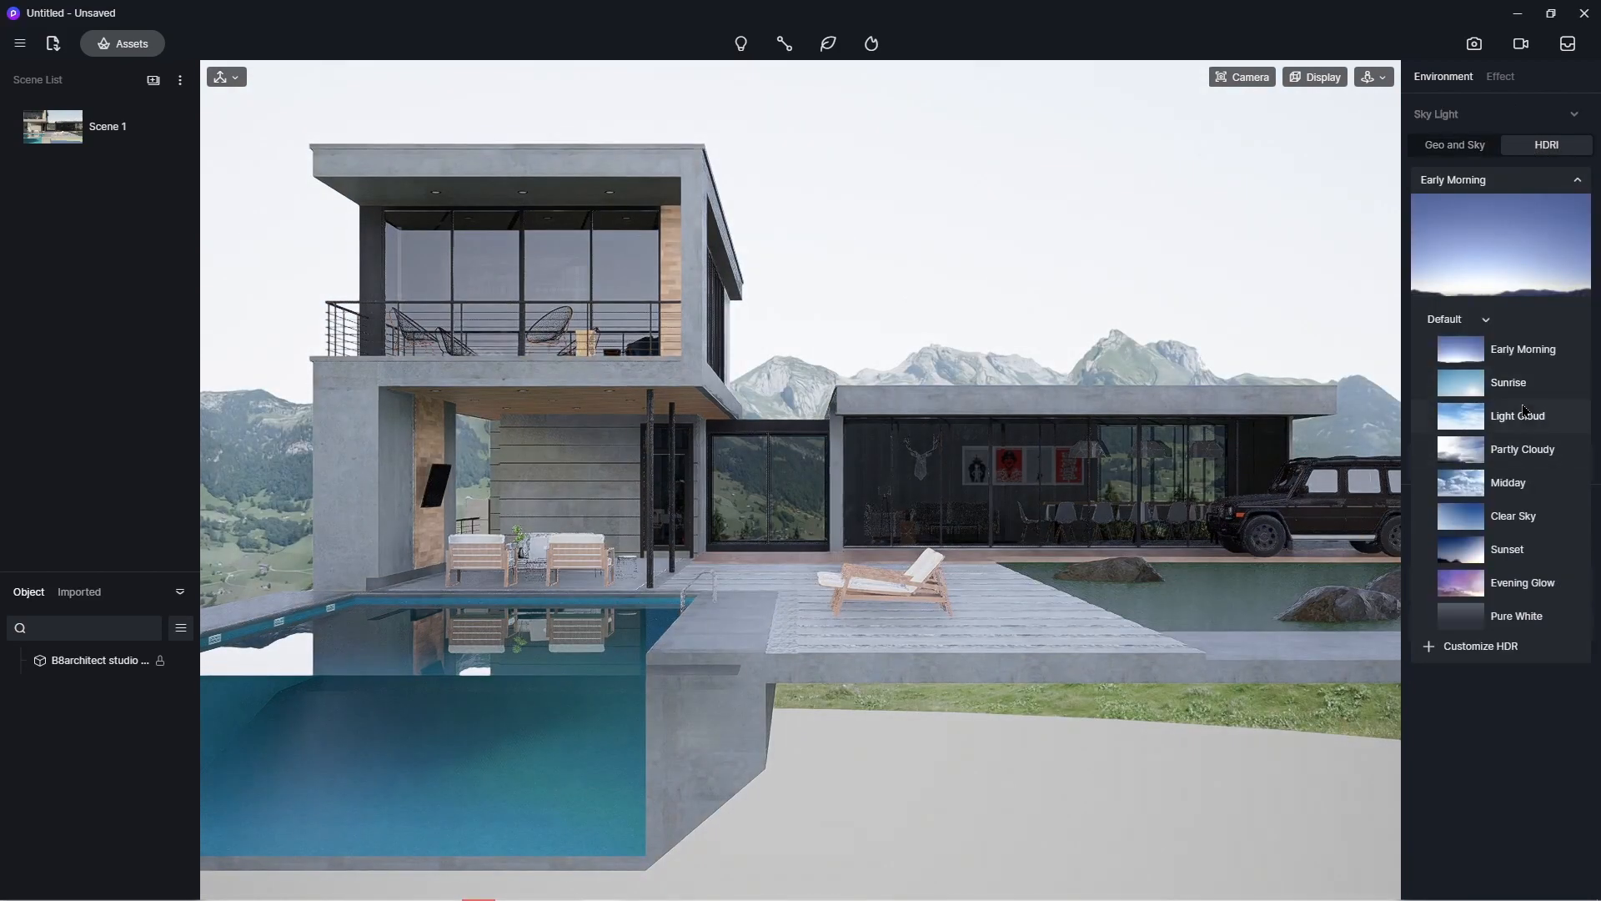
left_click(1524, 460)
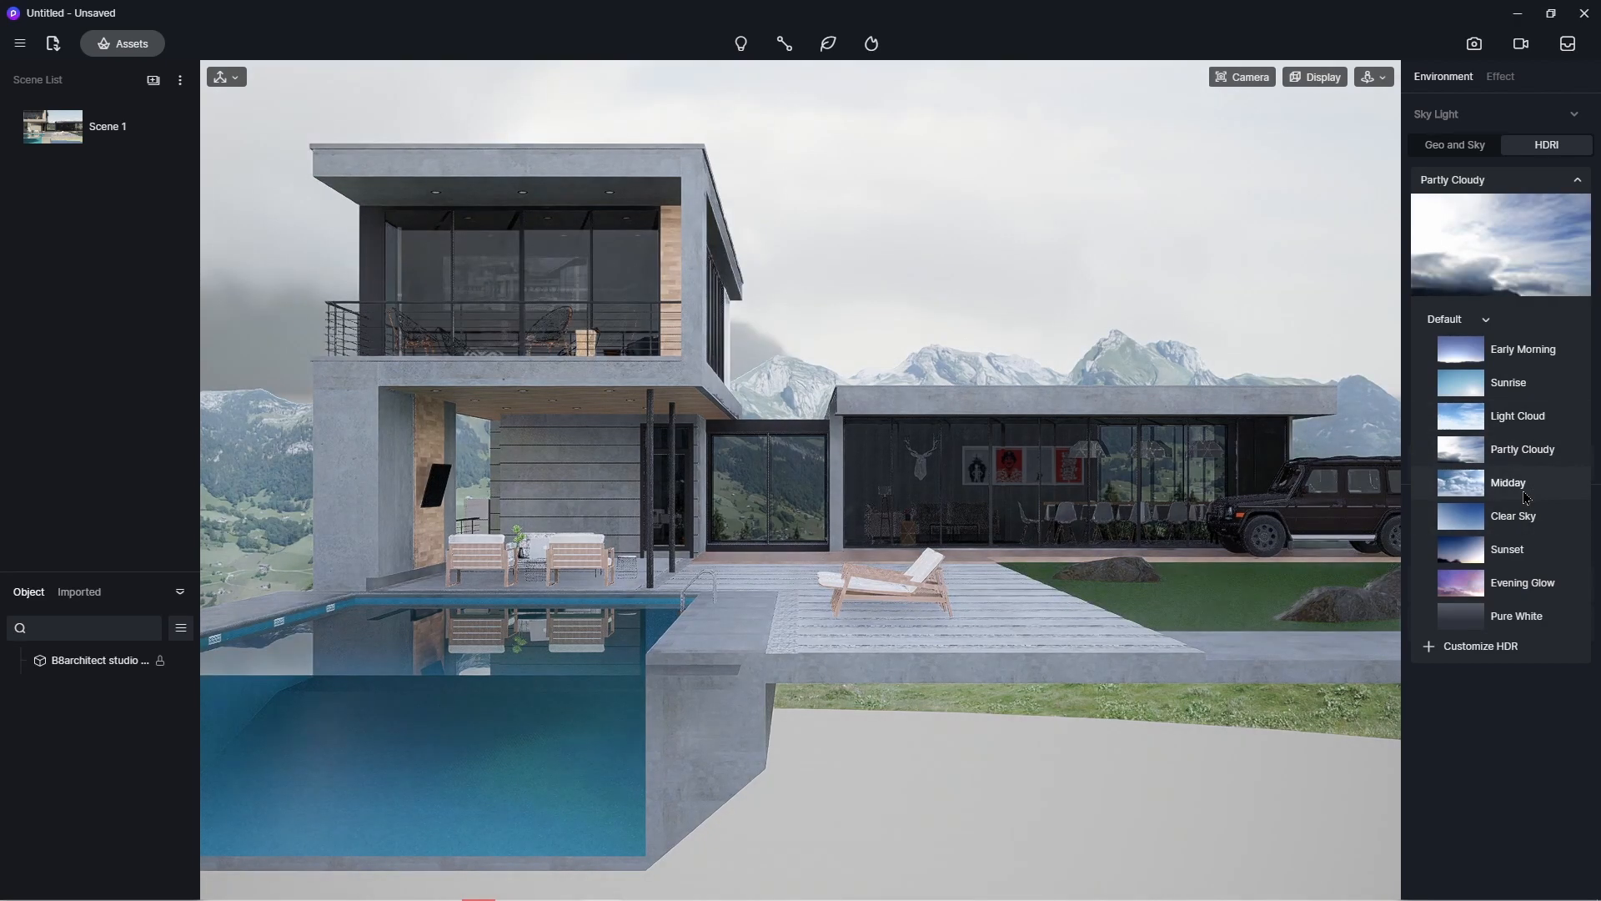
left_click(1518, 617)
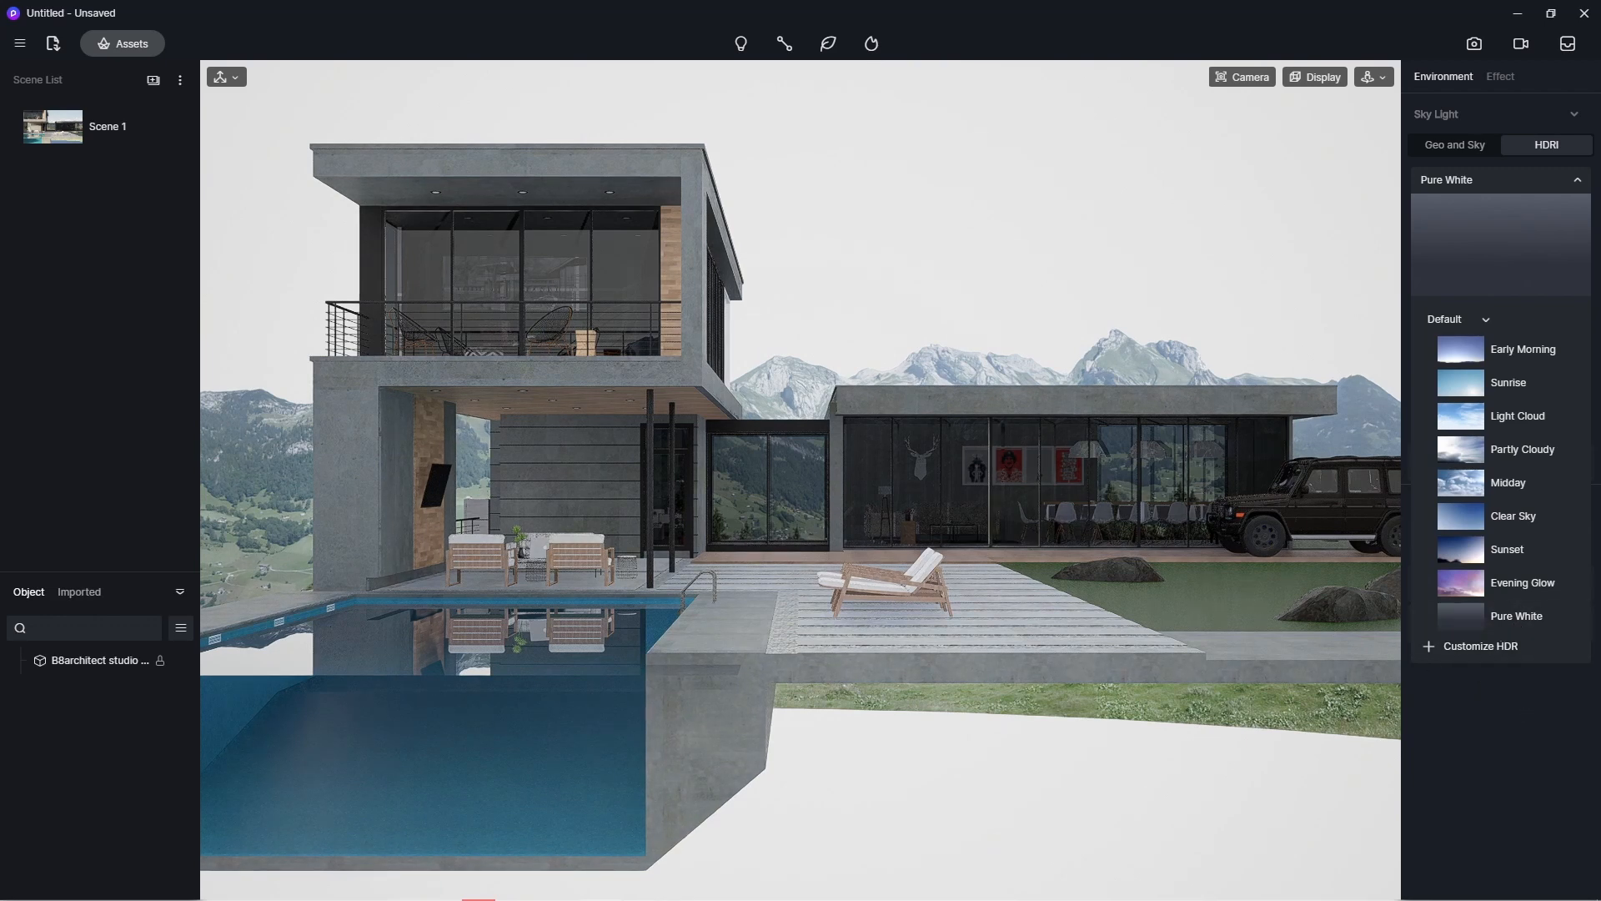
left_click(1418, 8)
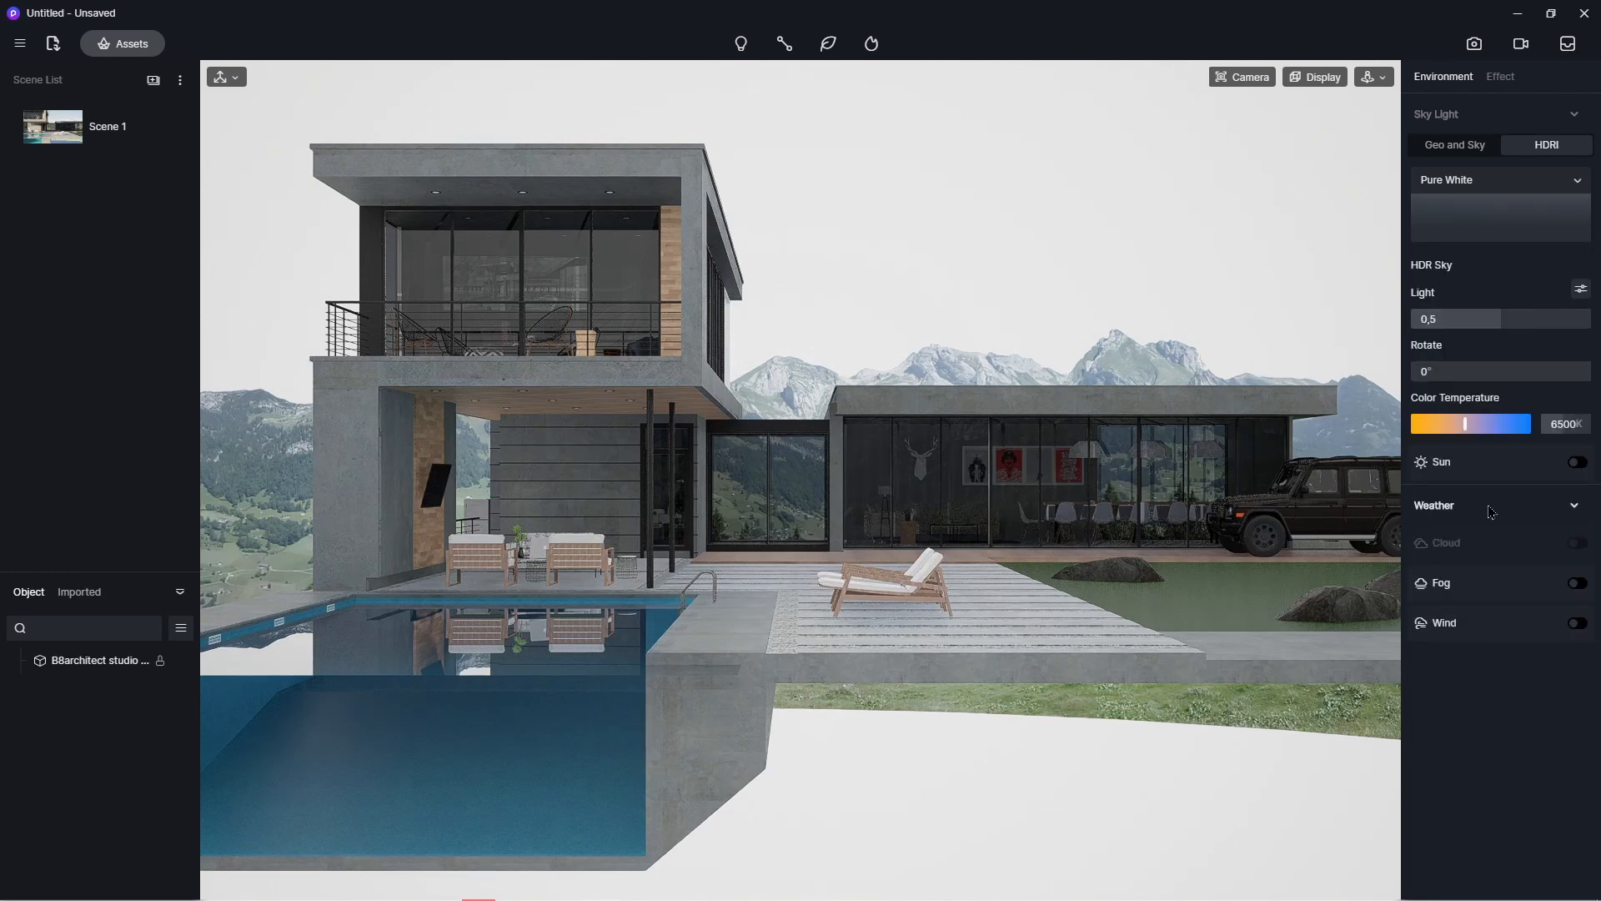
- Turn on the HDRI sky's sun and set the sky rotation to 255°
left_click(1579, 464)
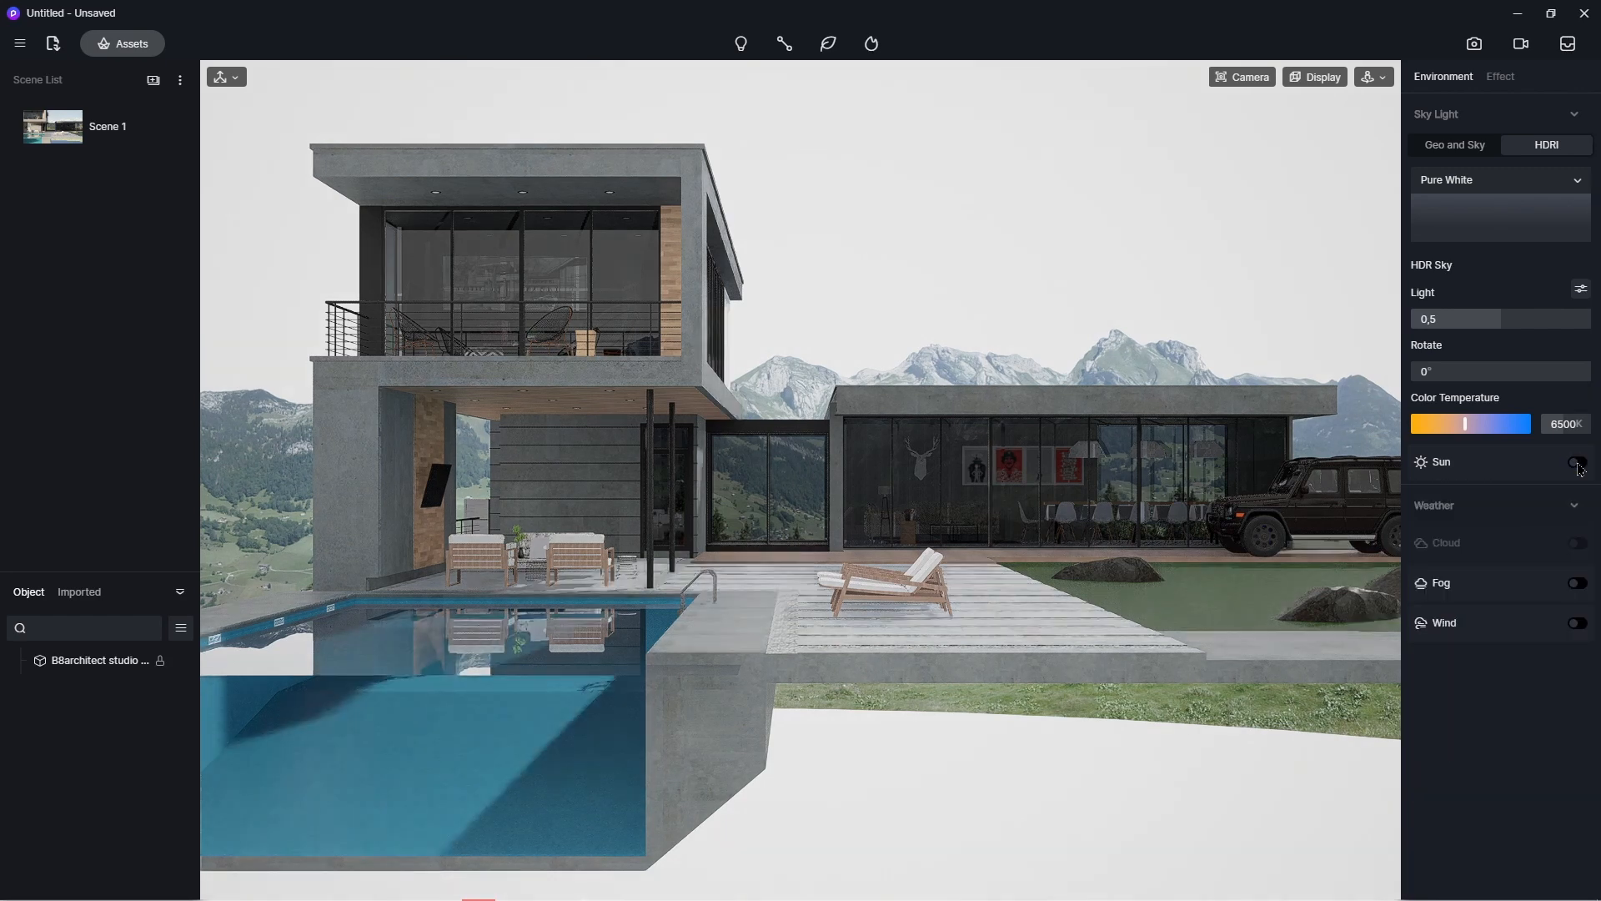
left_click(1578, 464)
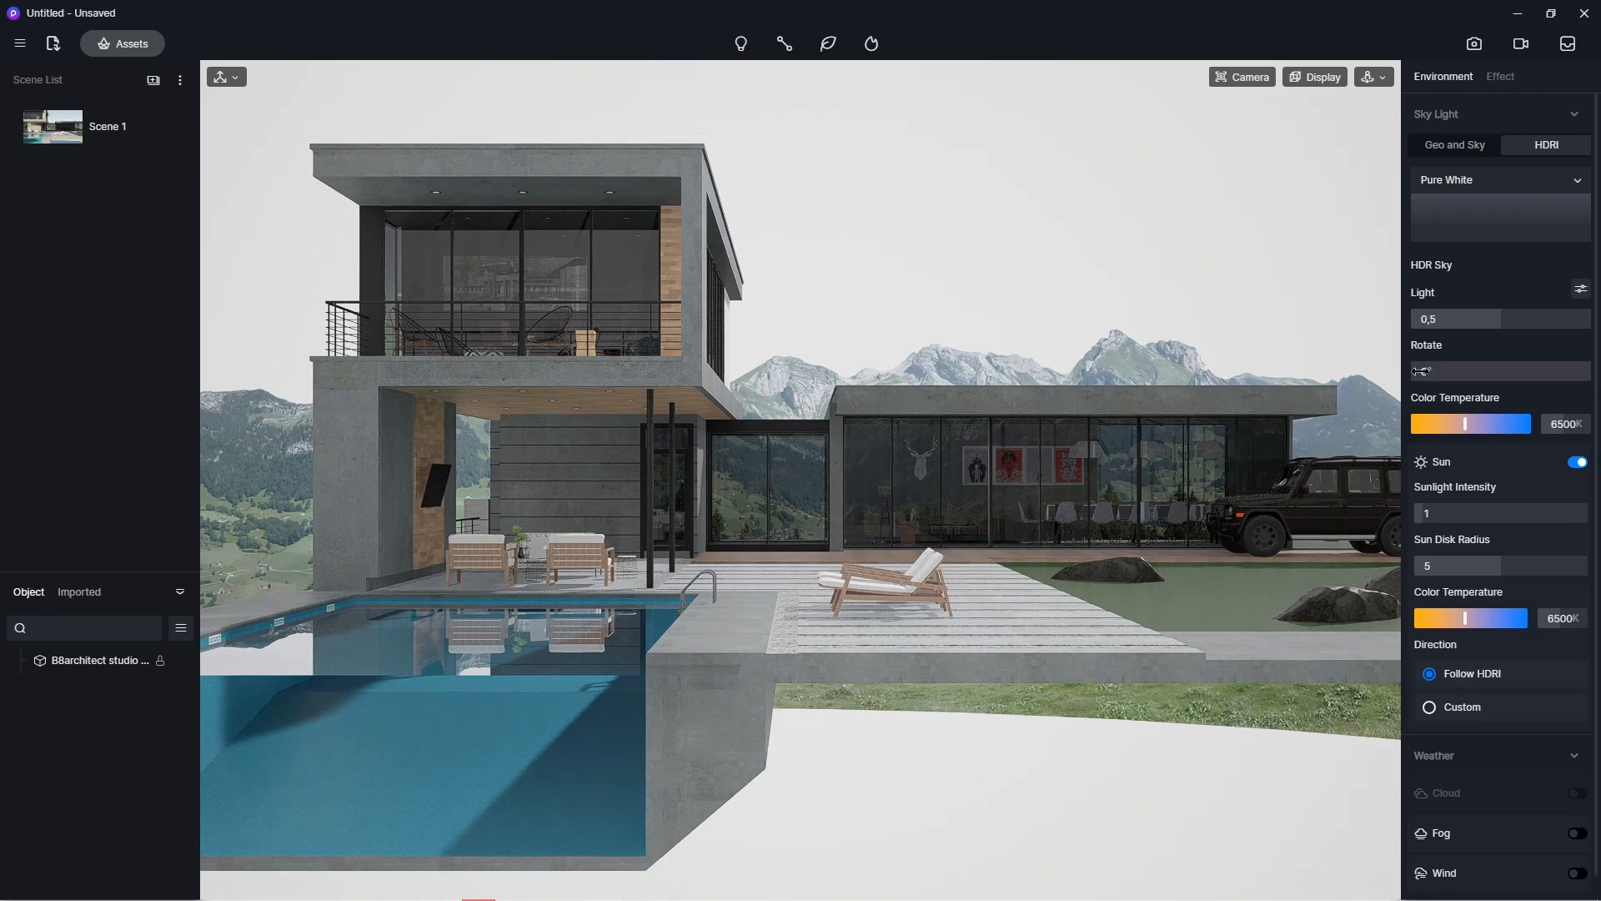
left_click_drag(1421, 371, 1557, 378)
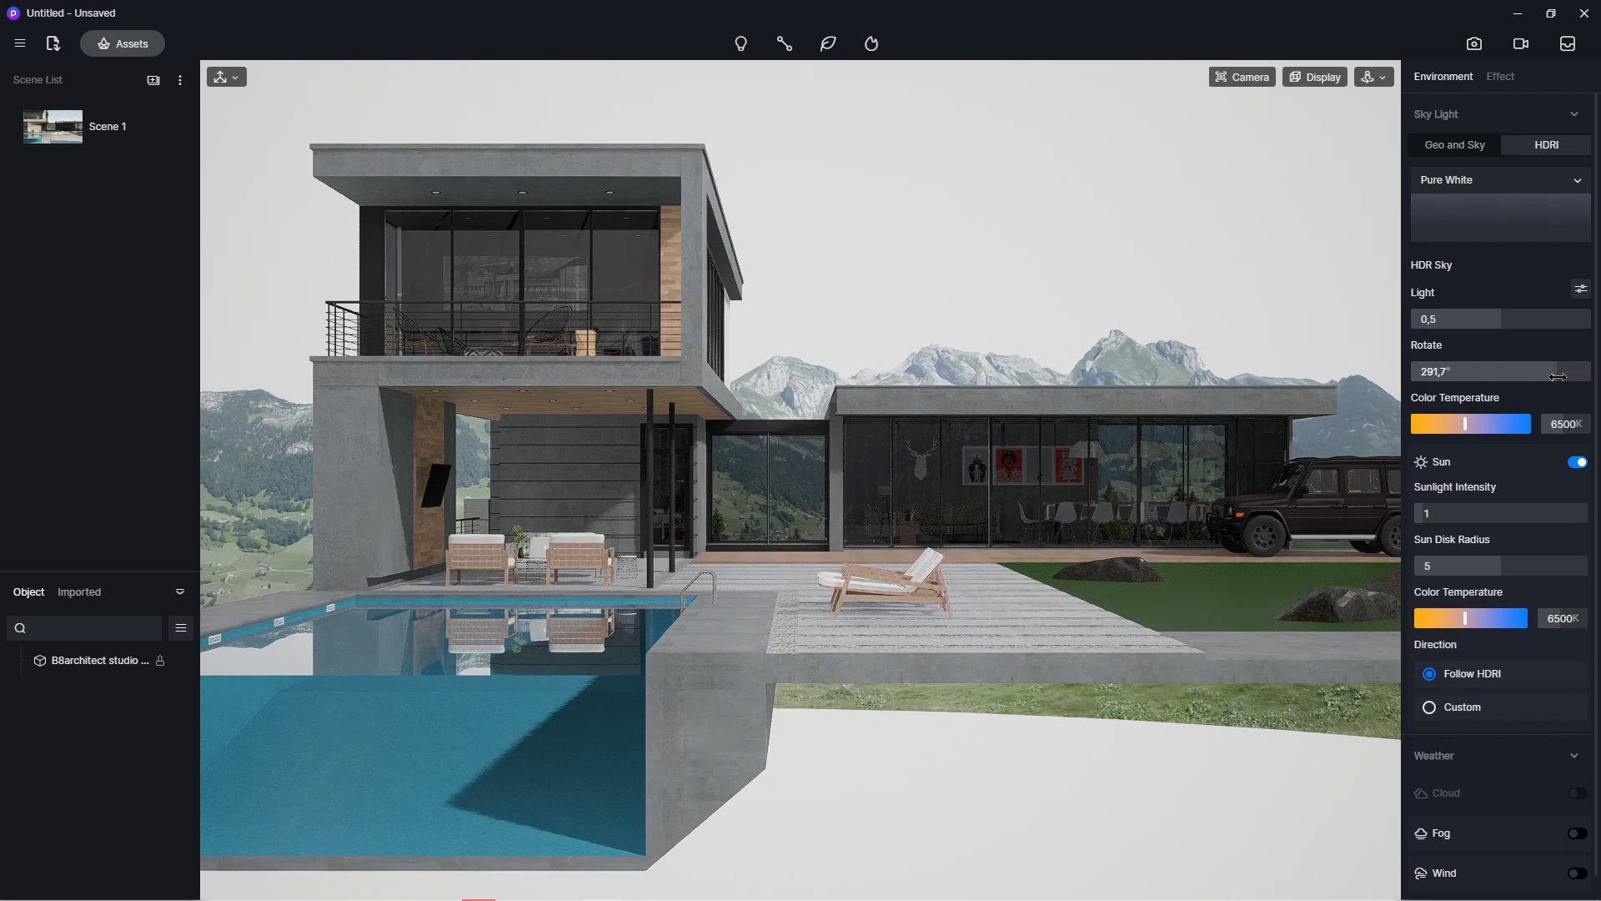
left_click_drag(1558, 378, 1542, 379)
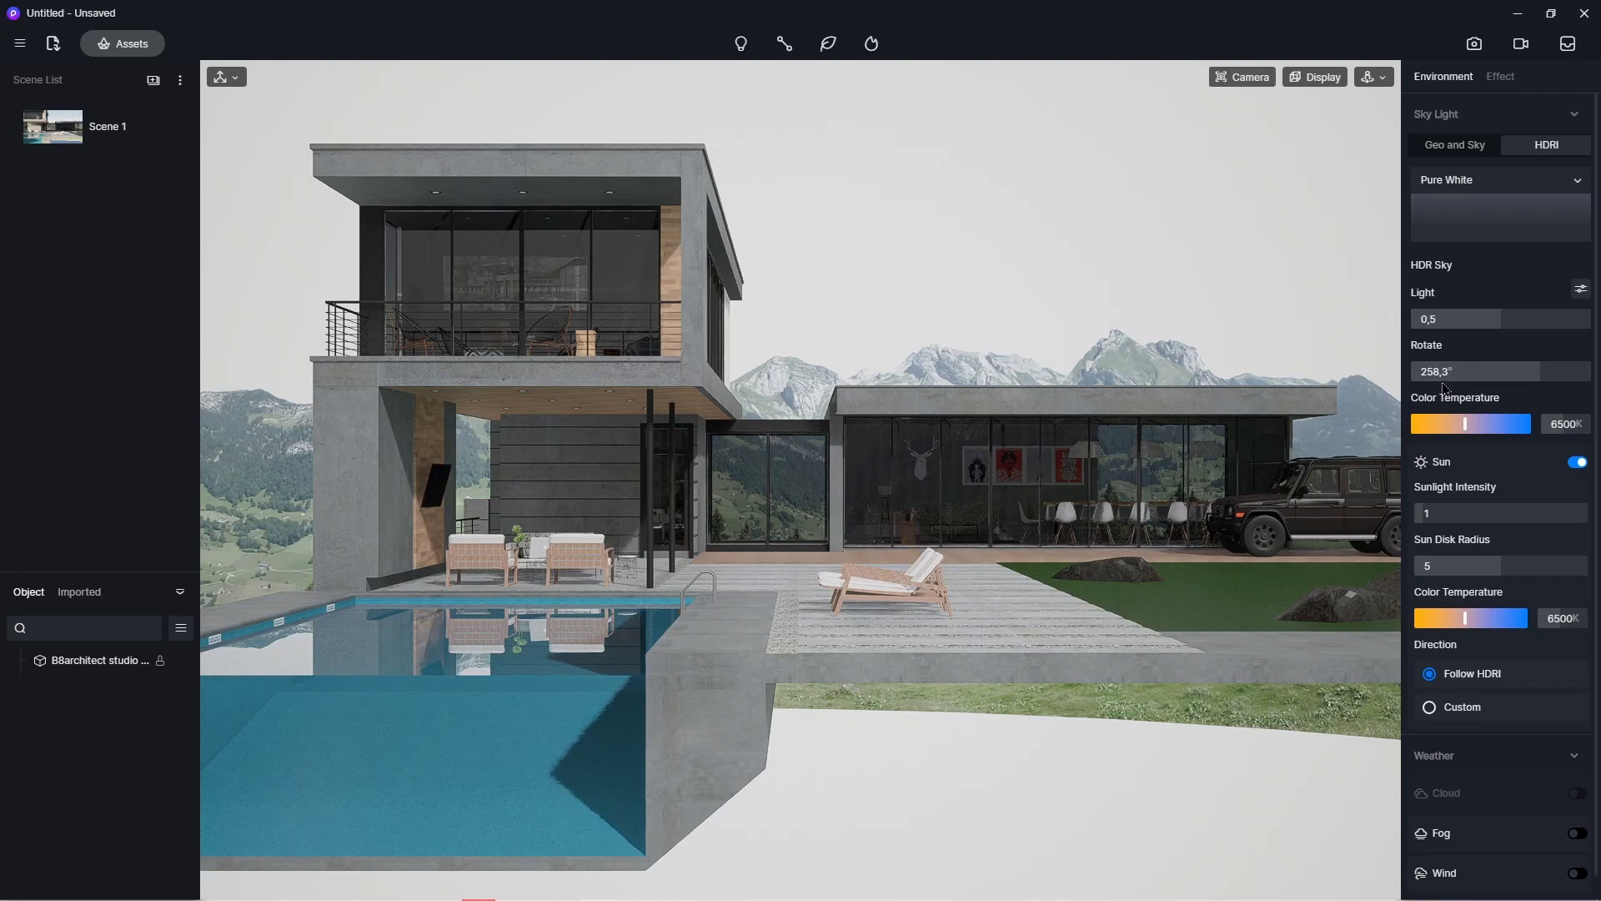
left_click(1431, 371)
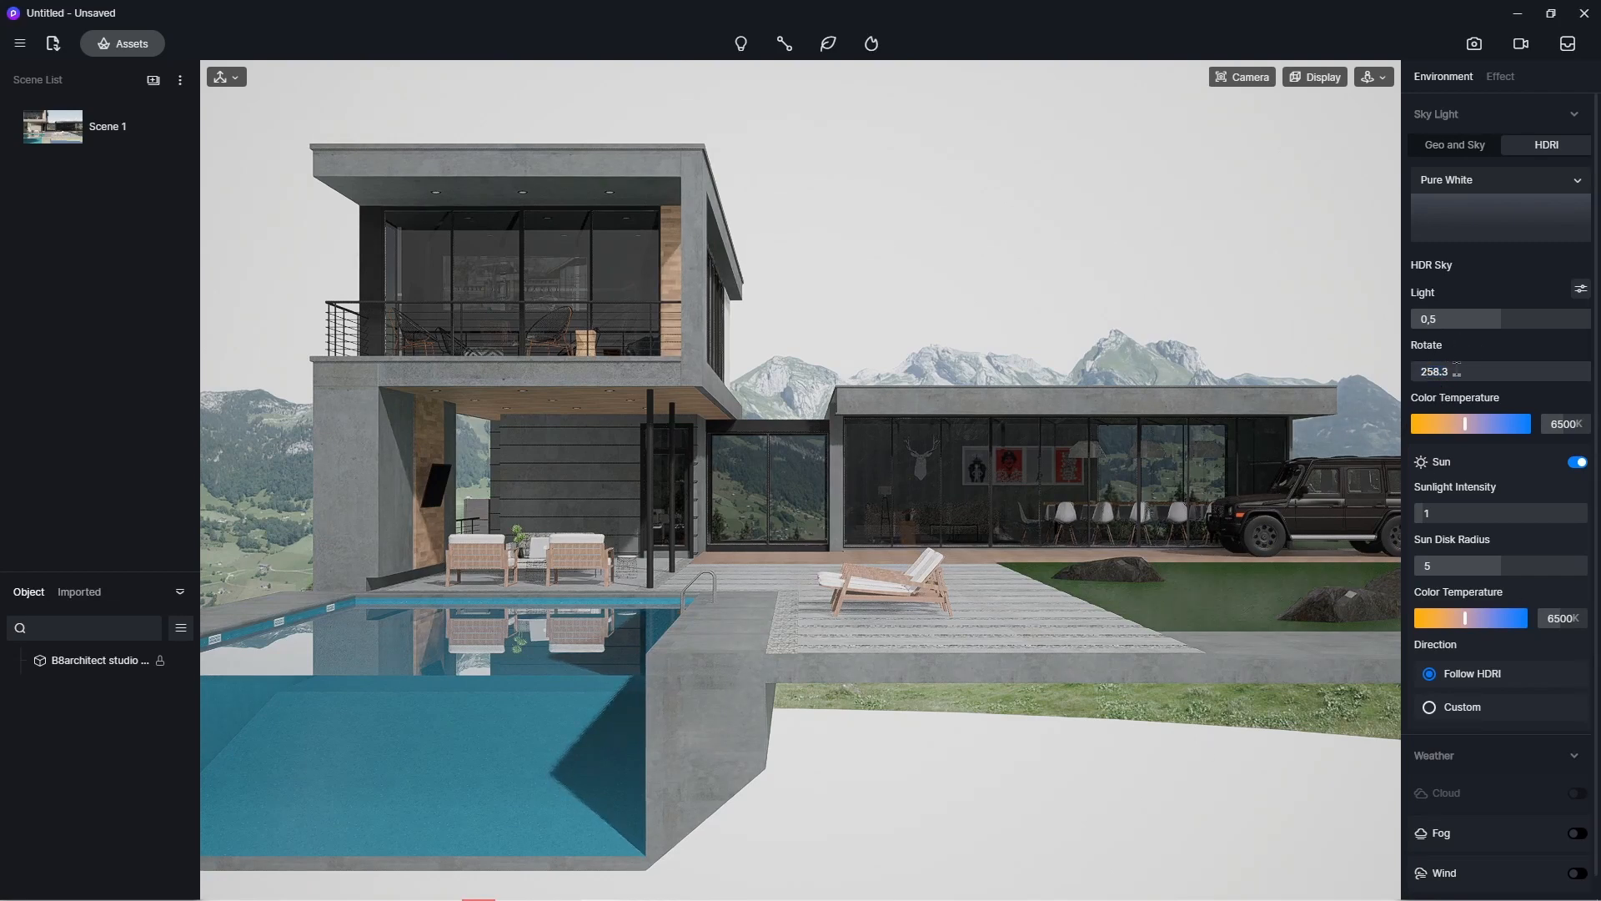
double_click(1431, 371)
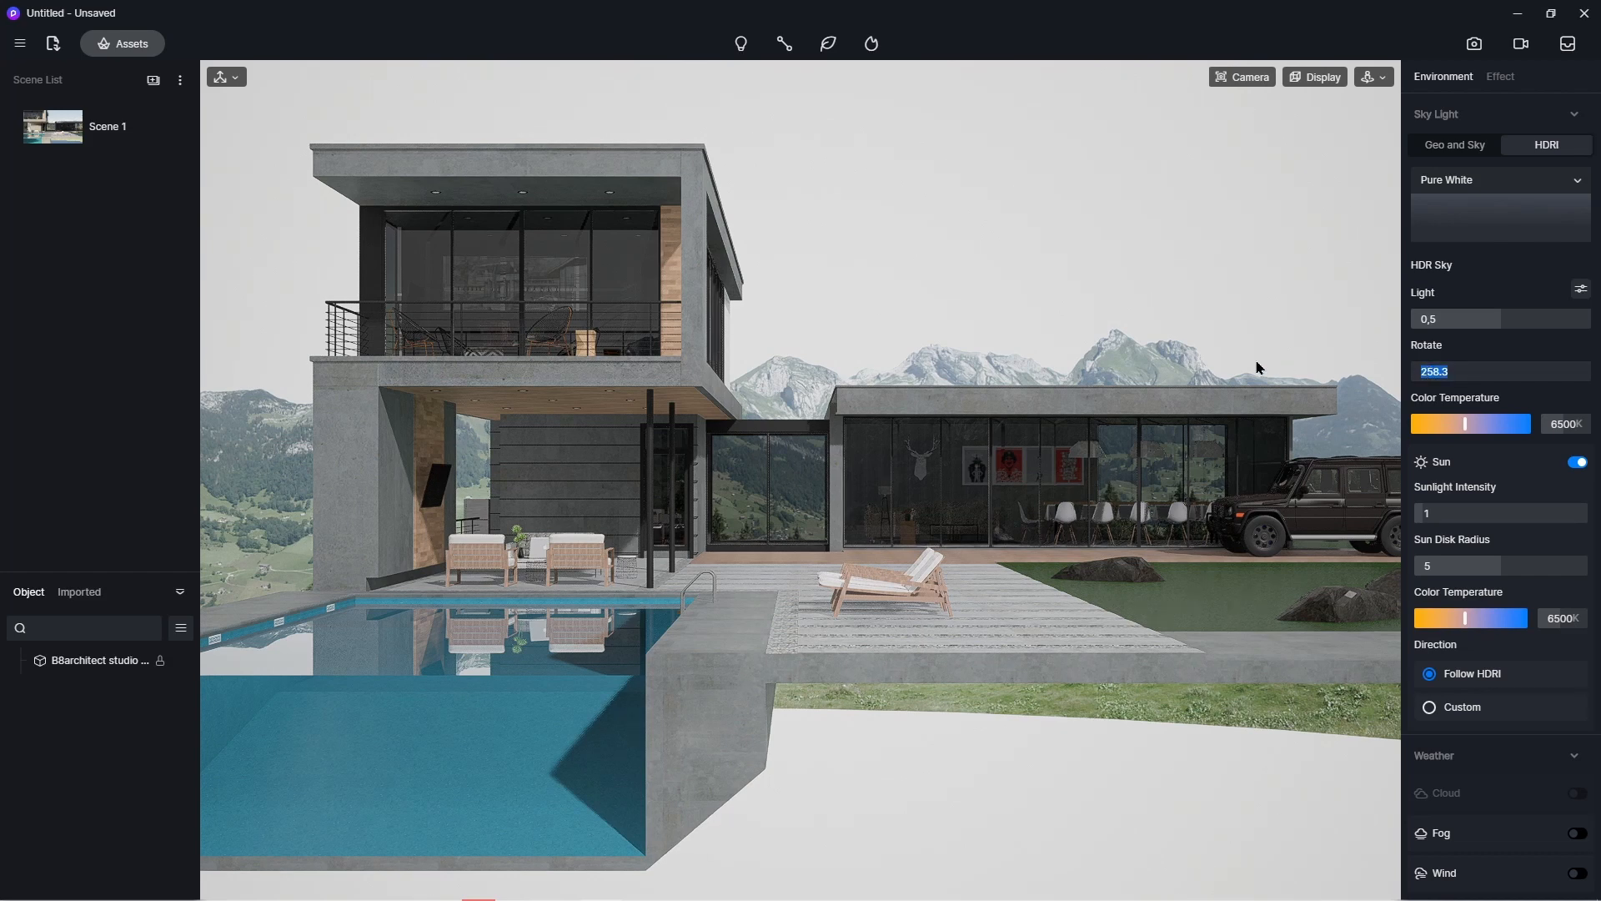
type("255")
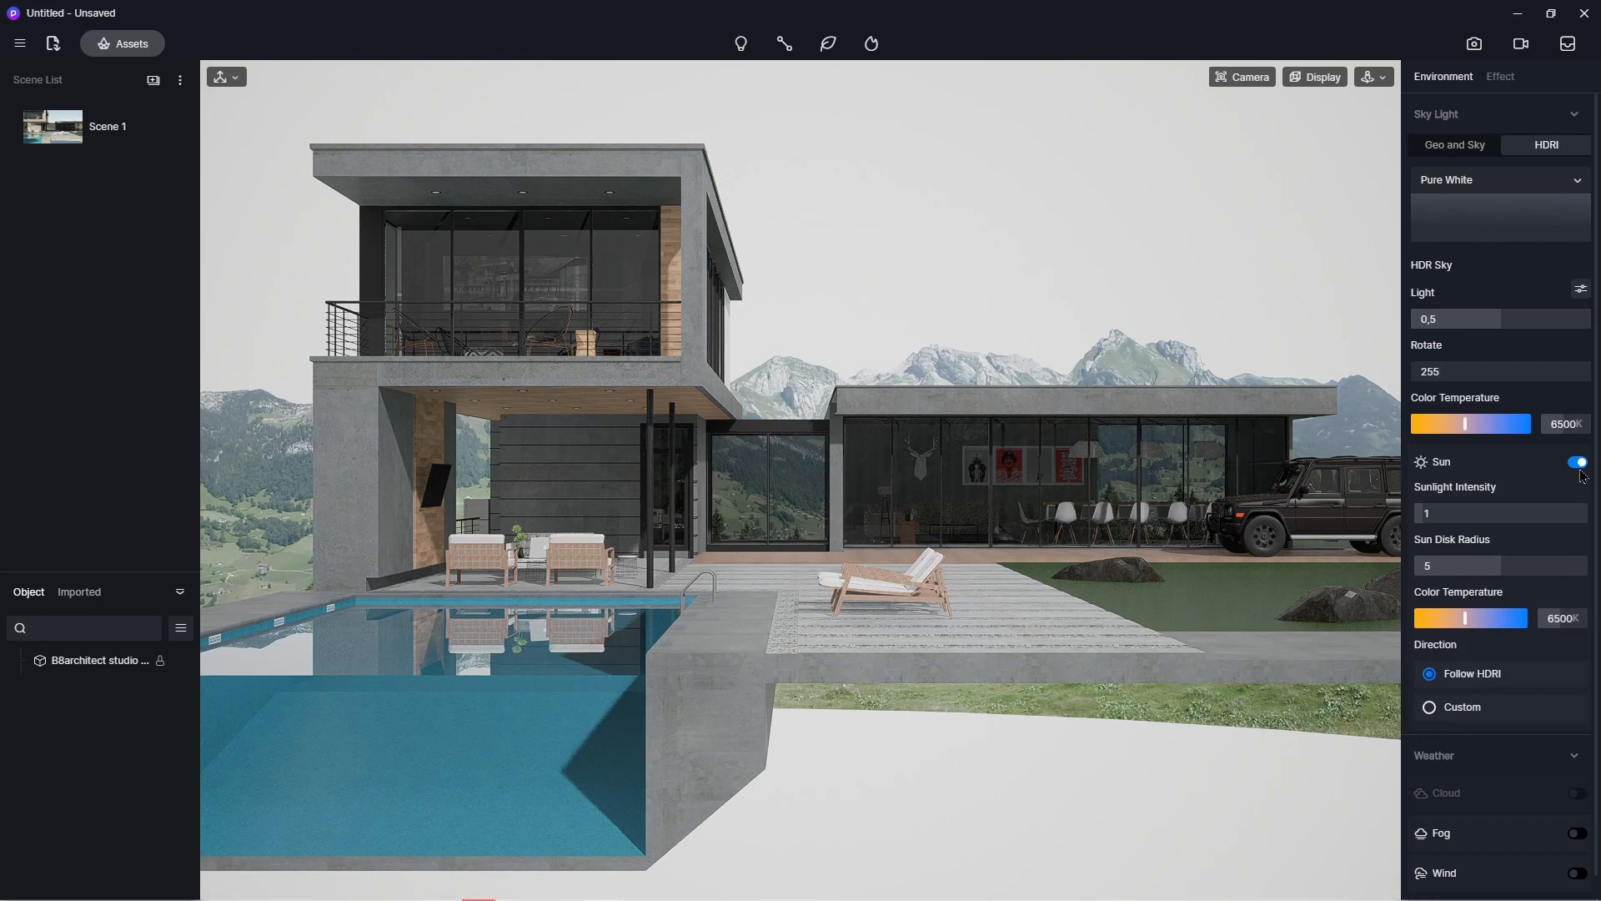
- Turn off the HDRI sky's sun and update Scene 1 with the current settings
left_click(1580, 467)
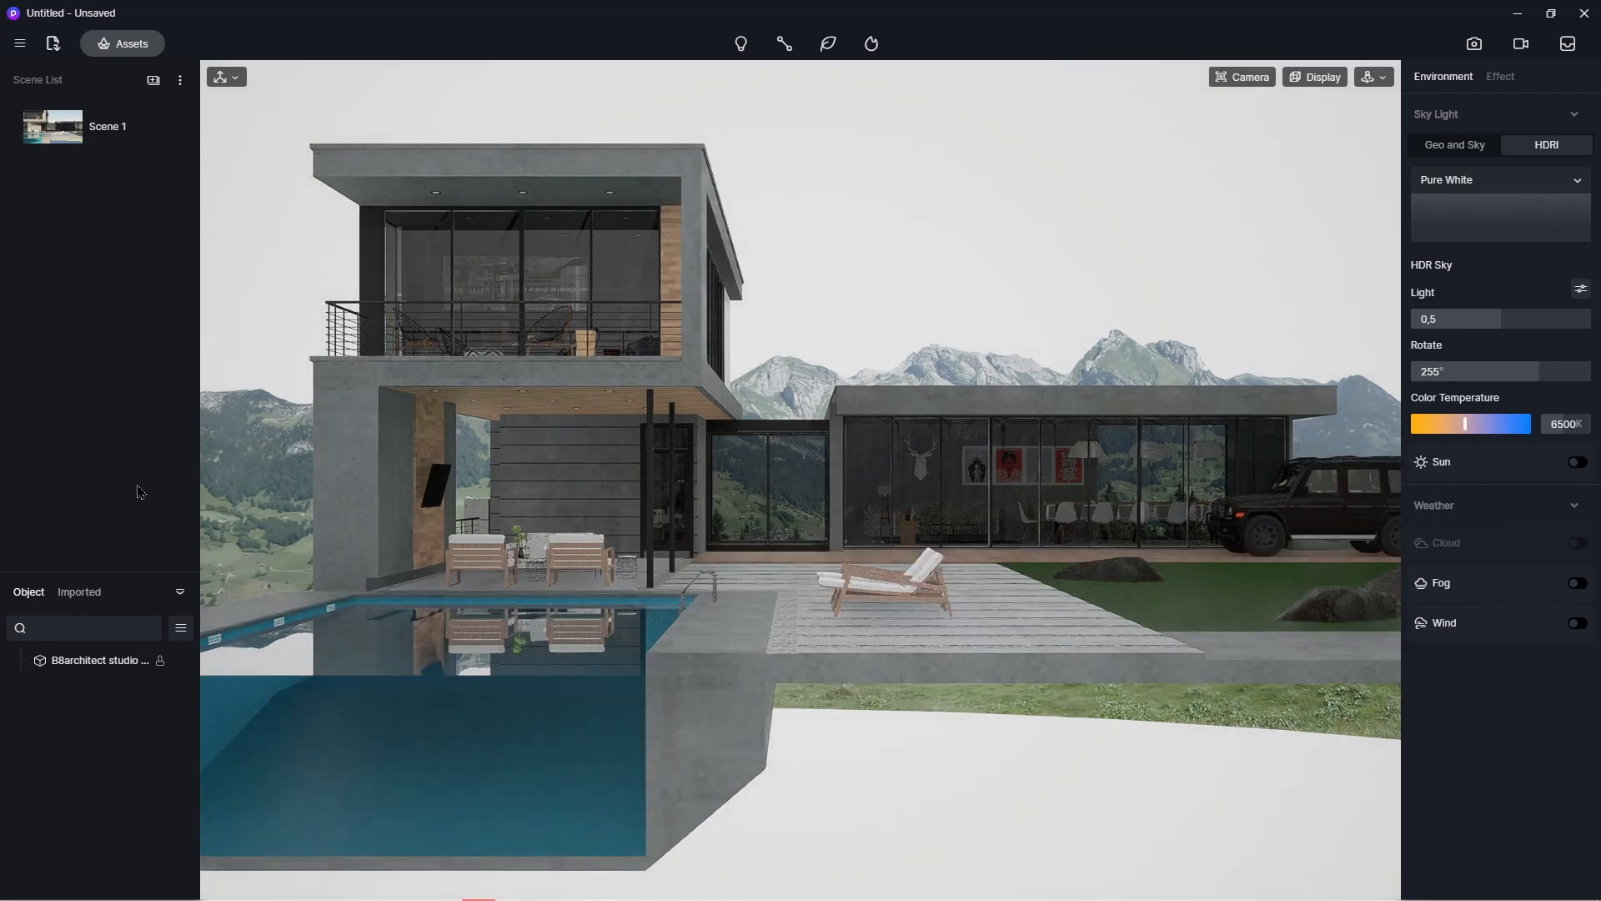
mouse_move(171, 133)
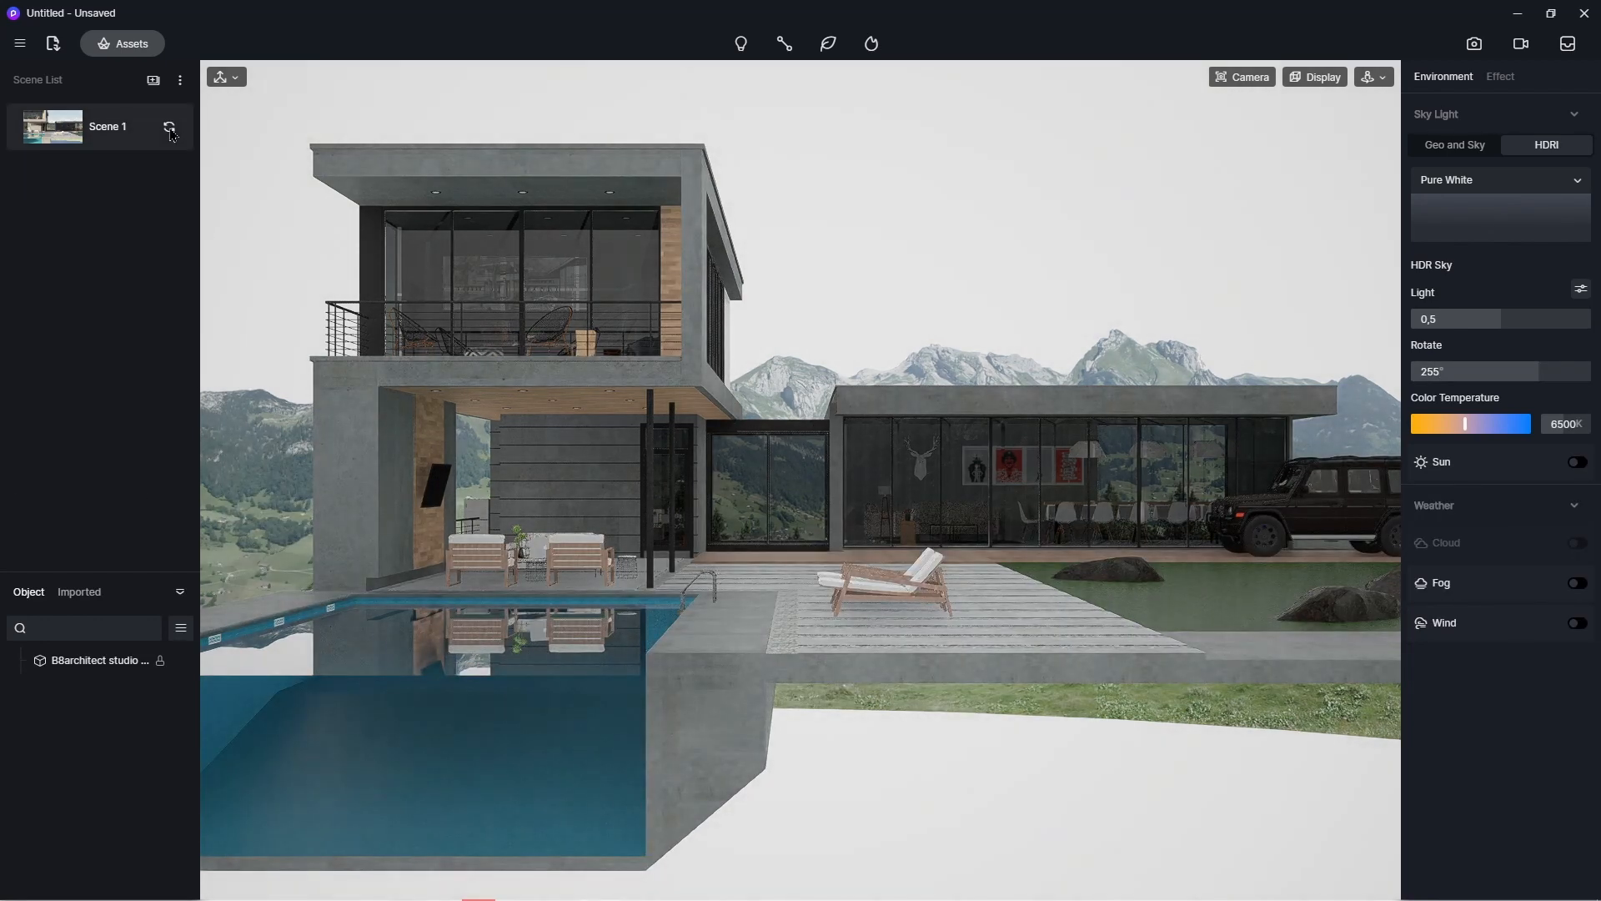
left_click(172, 133)
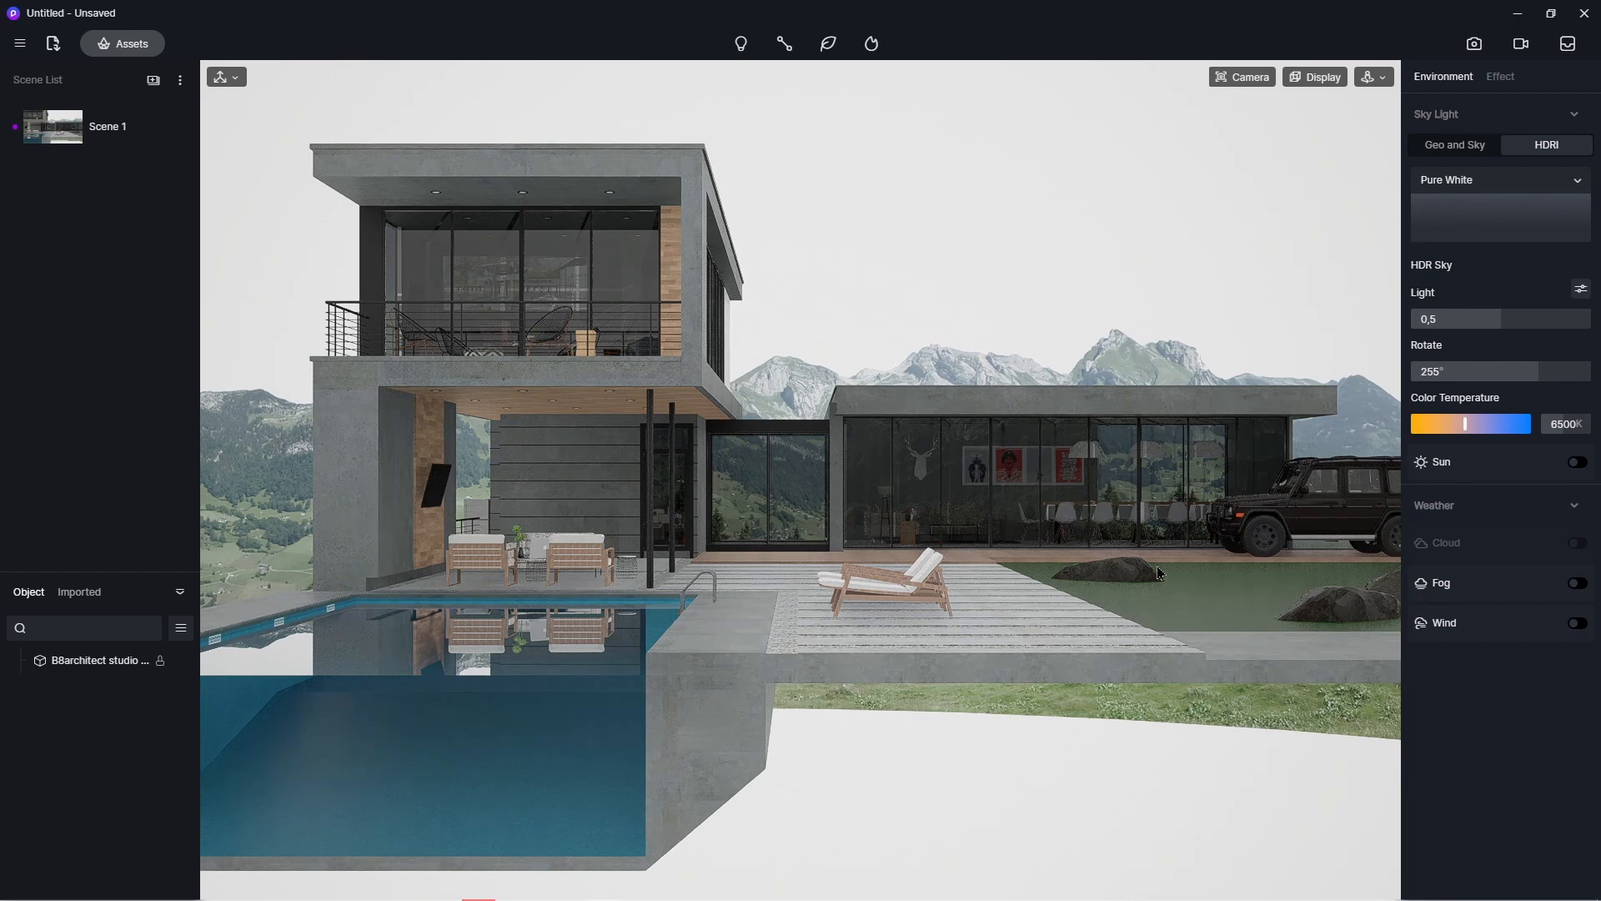
- Apply the Dry Deciduous Woodland2 material from the online outdoor ground assets to the garden bed around the rocks
left_click(121, 45)
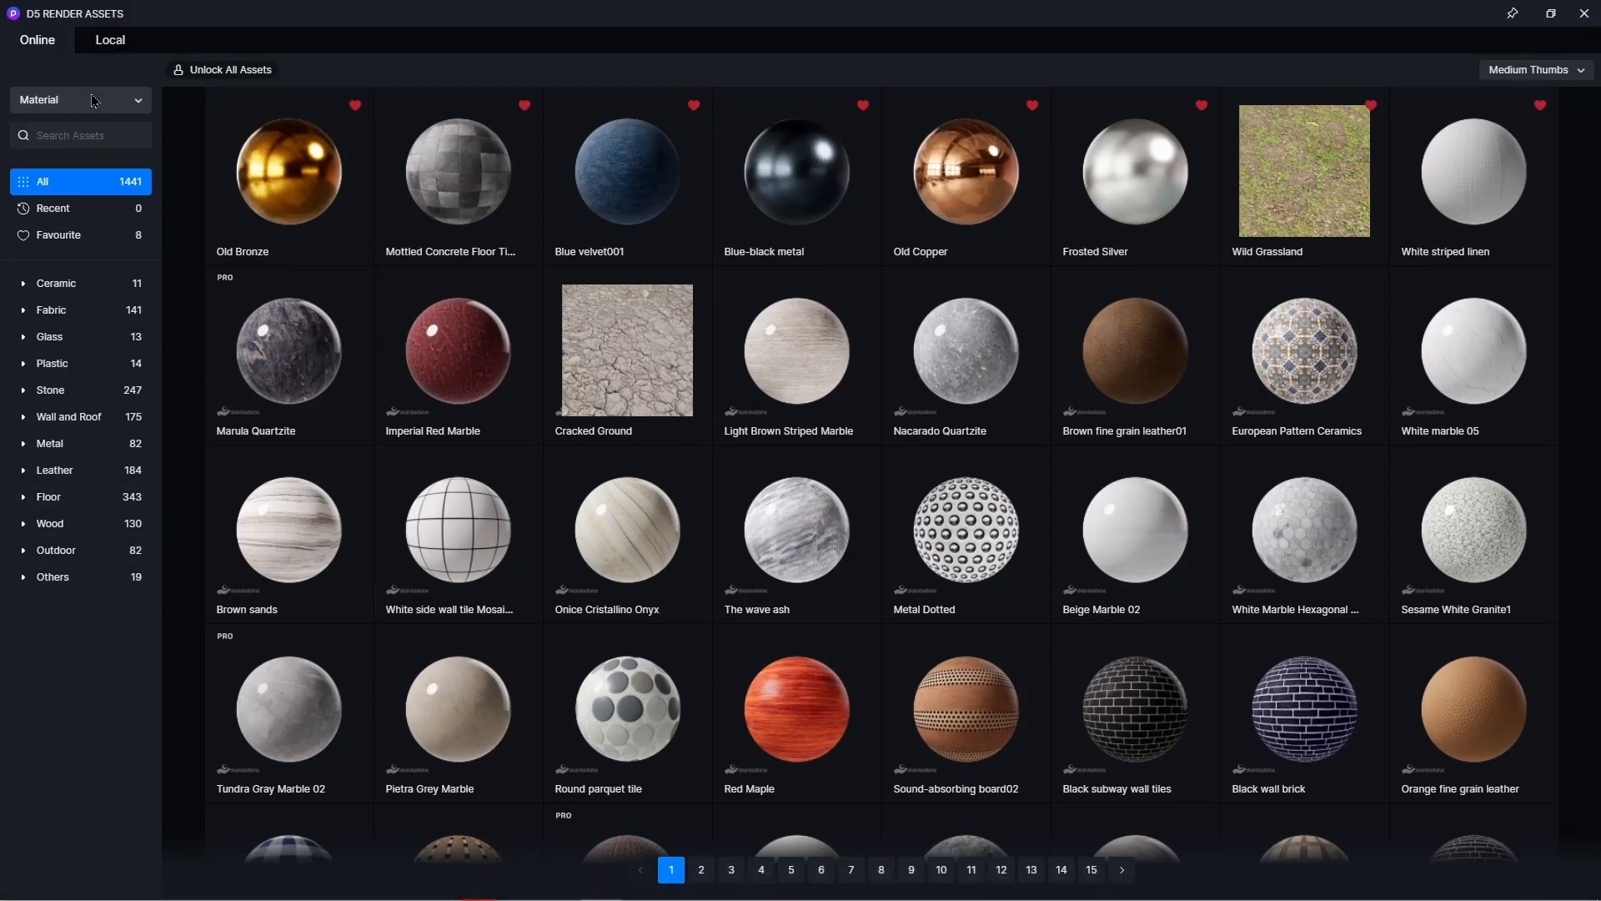
left_click(59, 554)
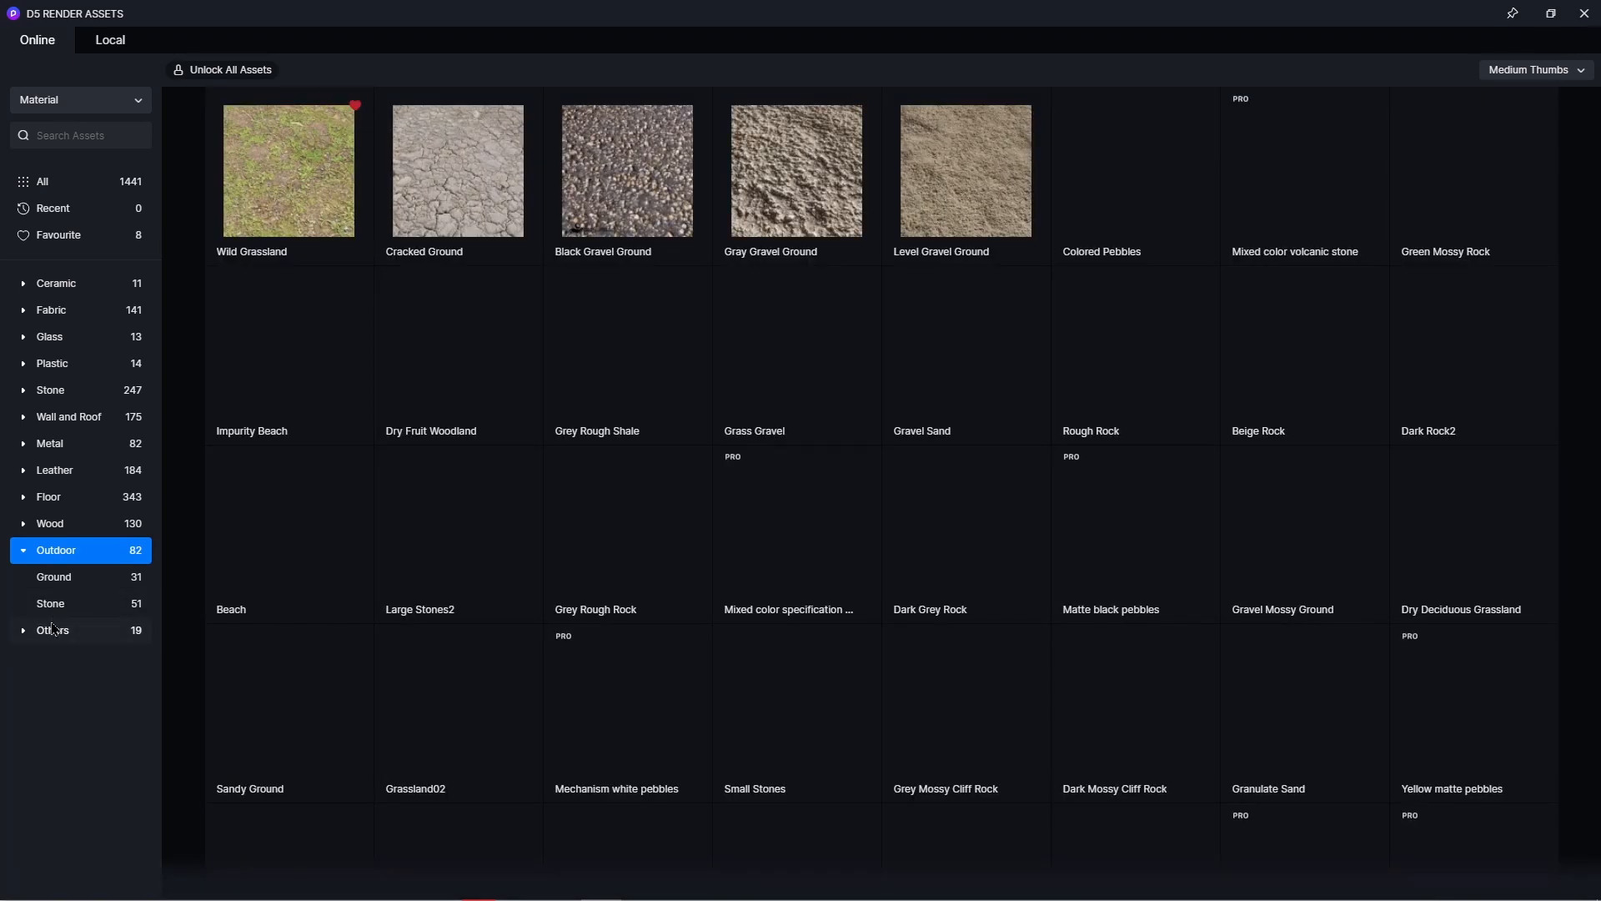
left_click(61, 579)
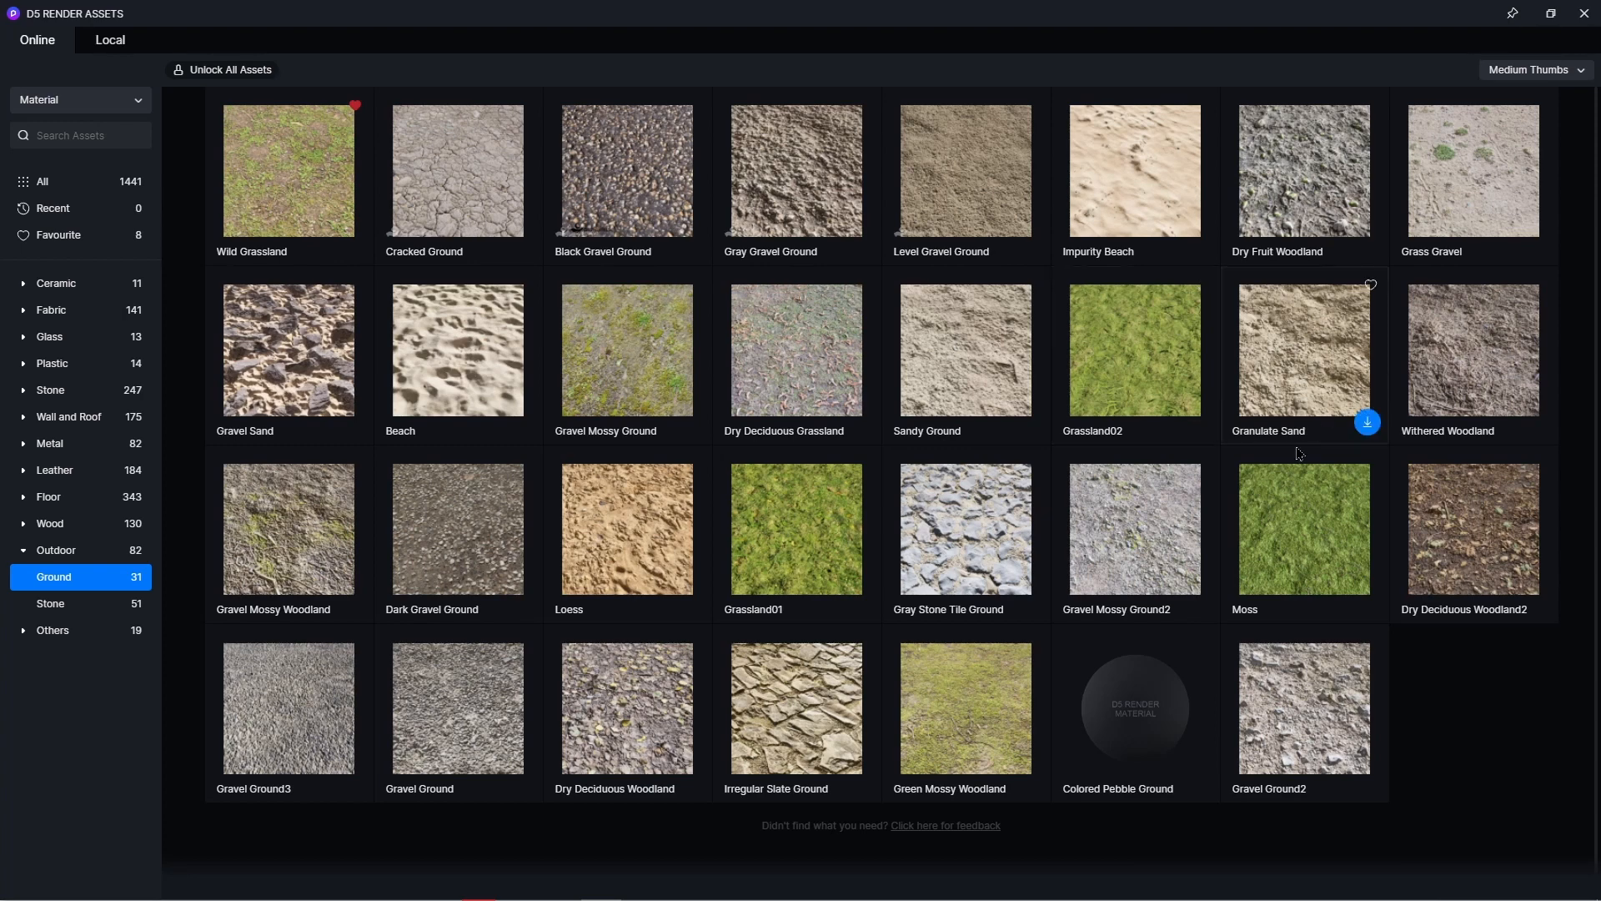
left_click(1499, 548)
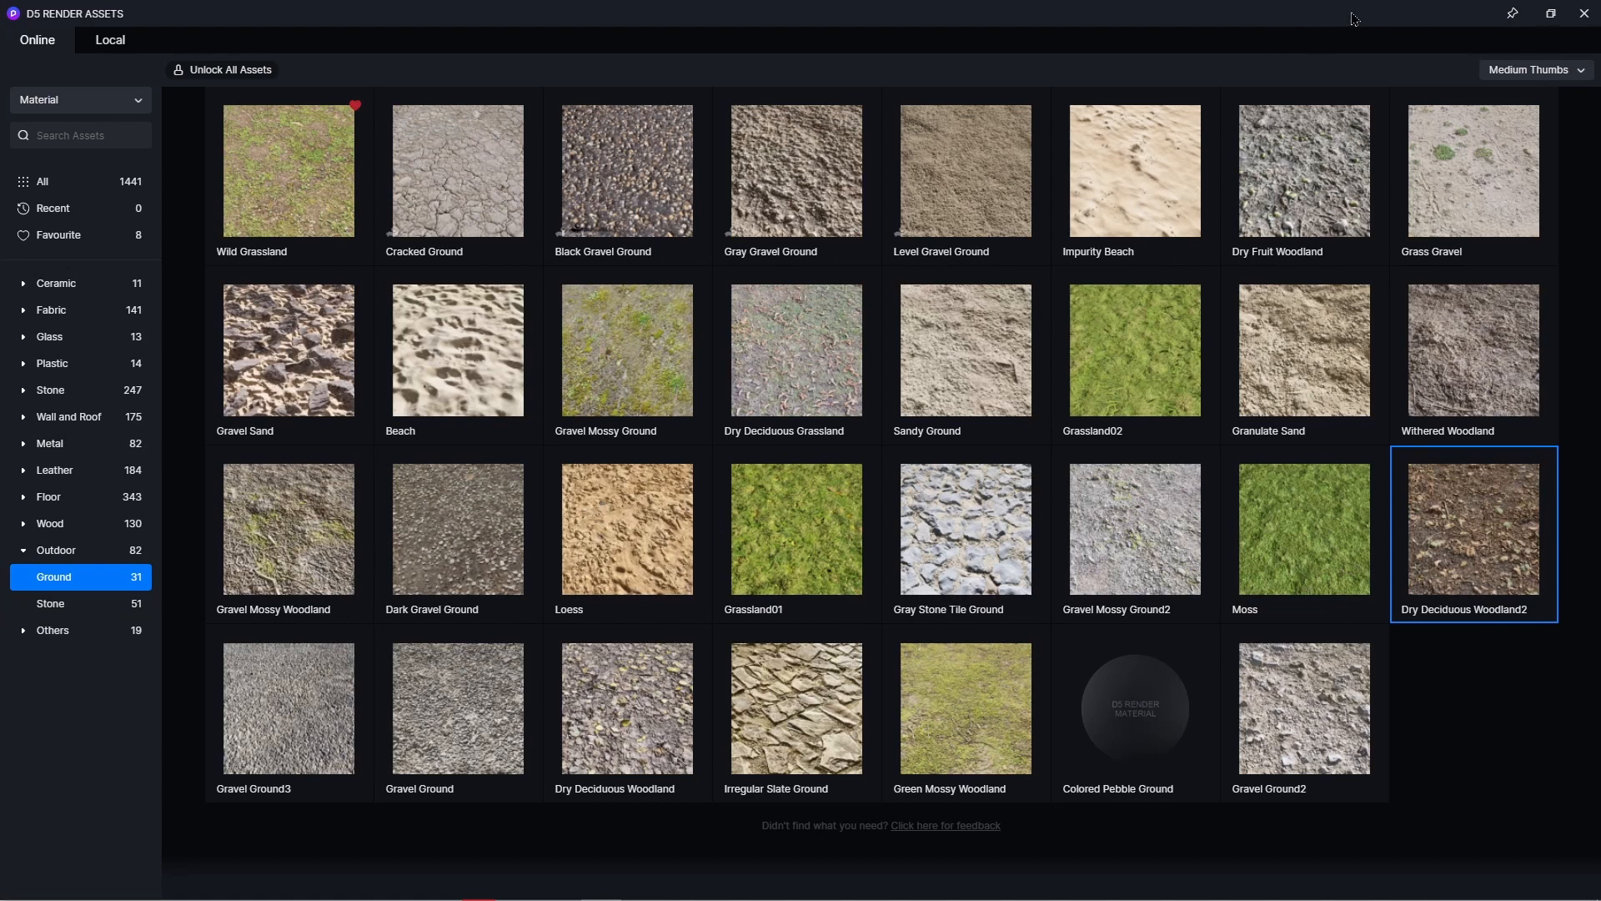
left_click(1550, 15)
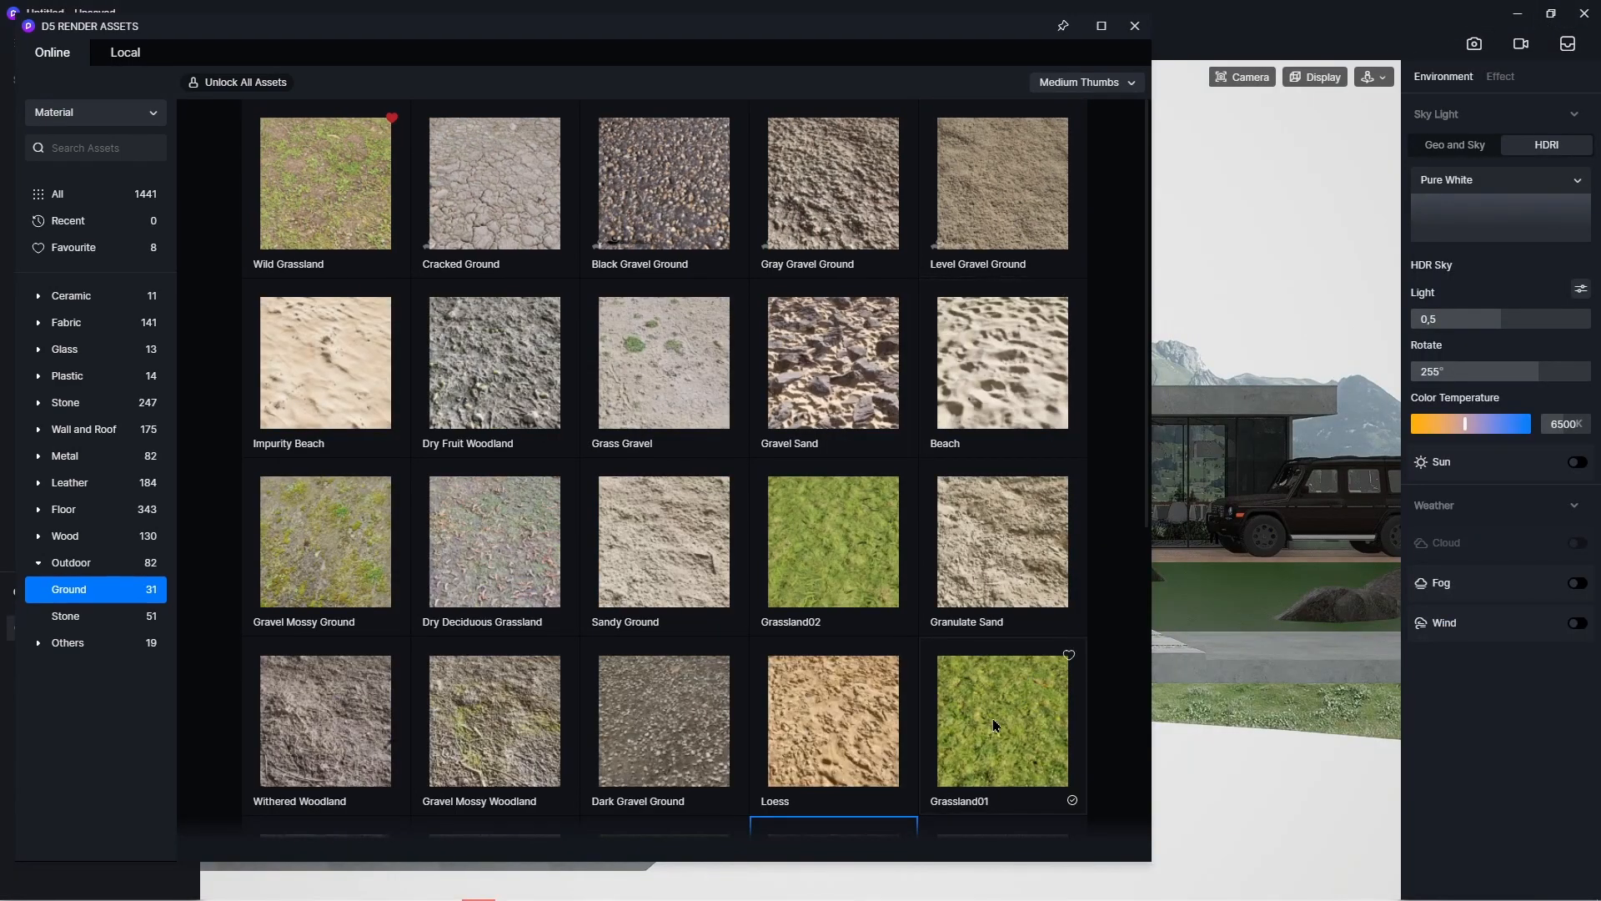
scroll(860, 729, "down", 2)
left_click(851, 705)
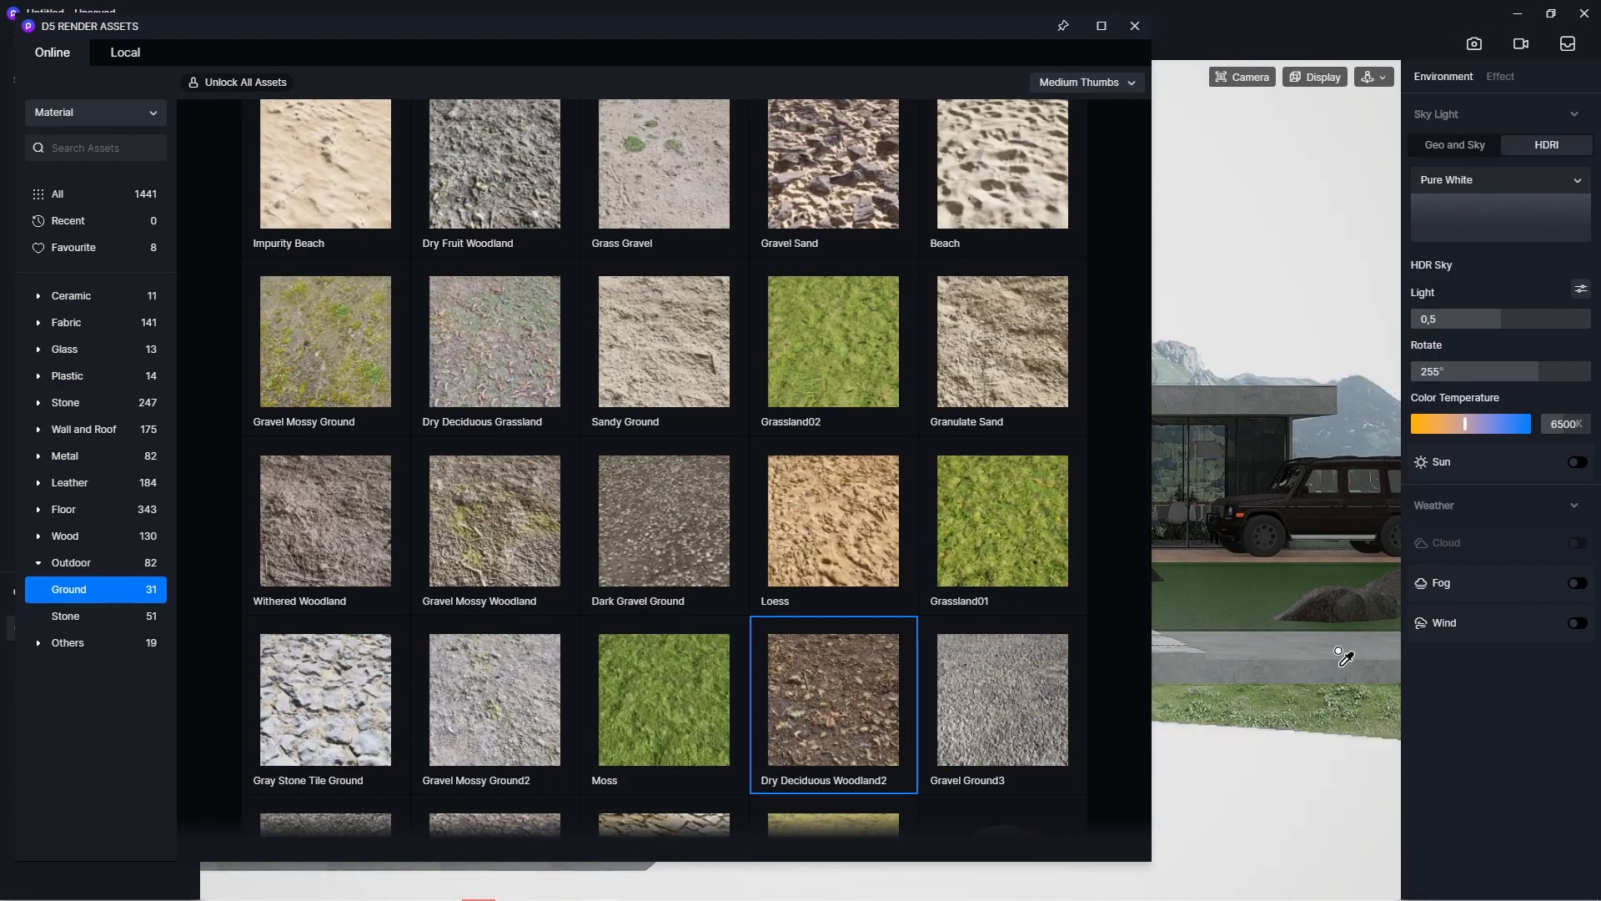
left_click(1236, 591)
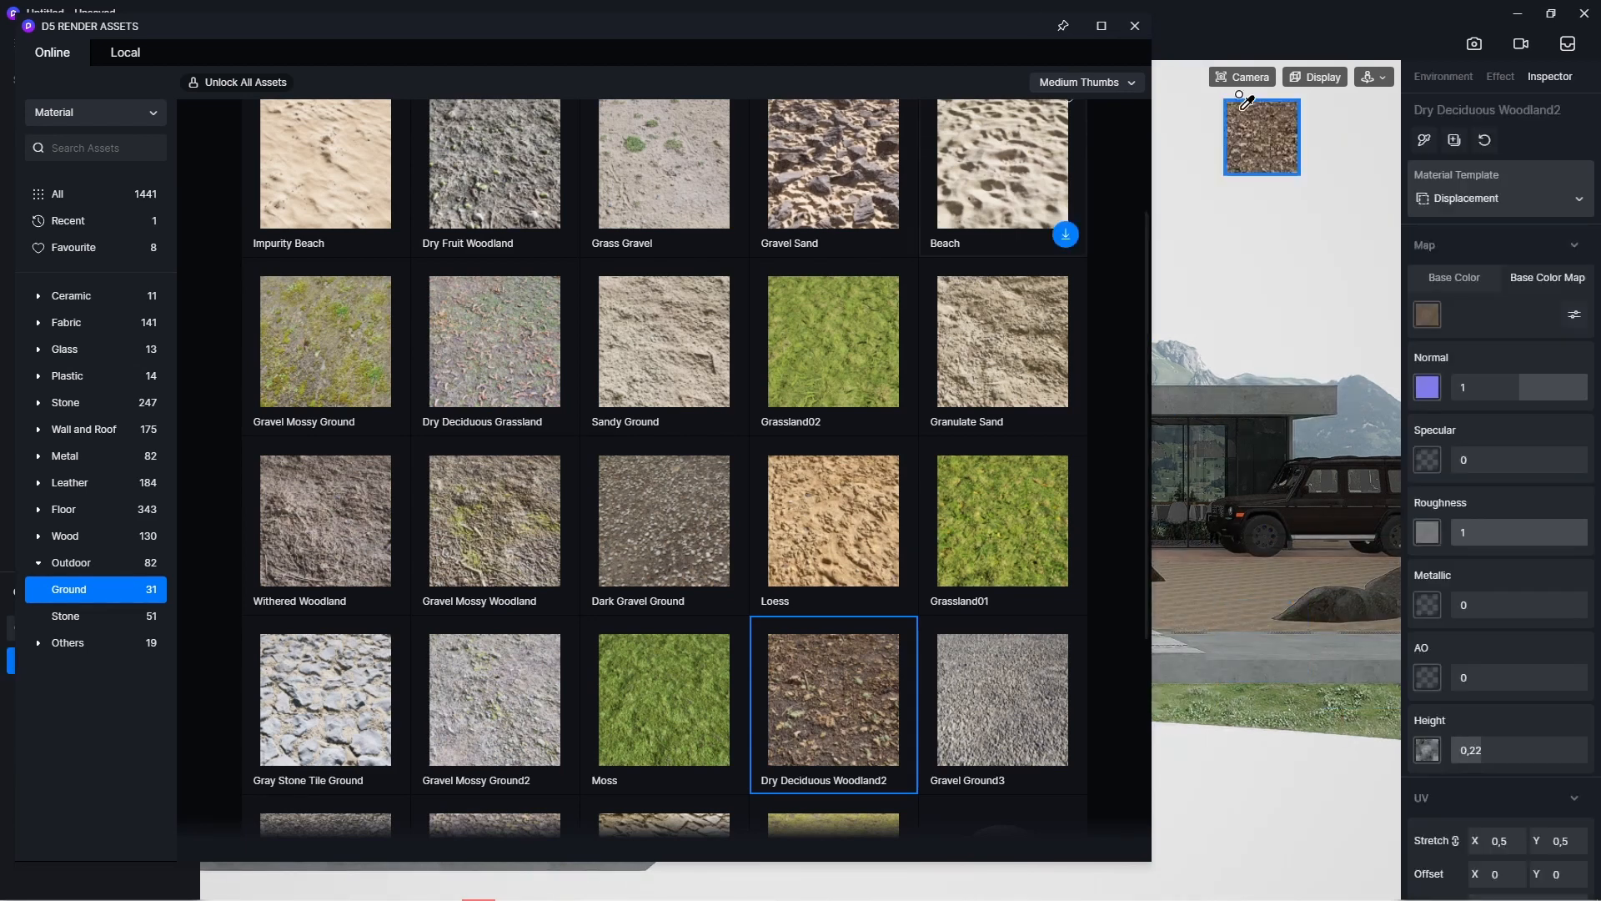
left_click(1134, 26)
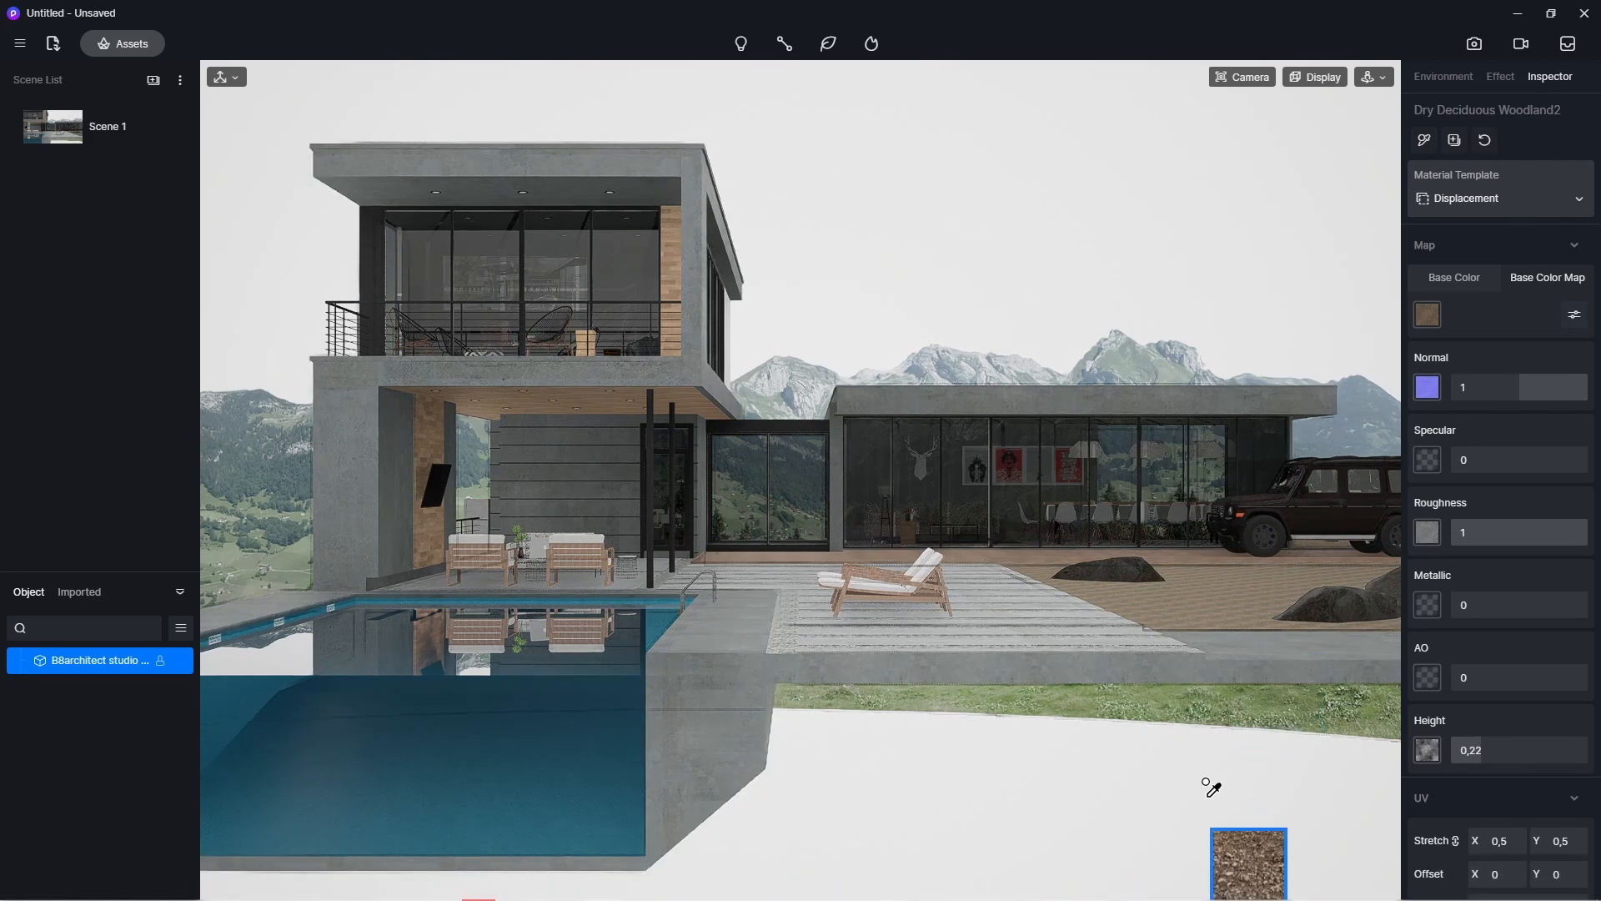
key("Escape")
key("Escape")
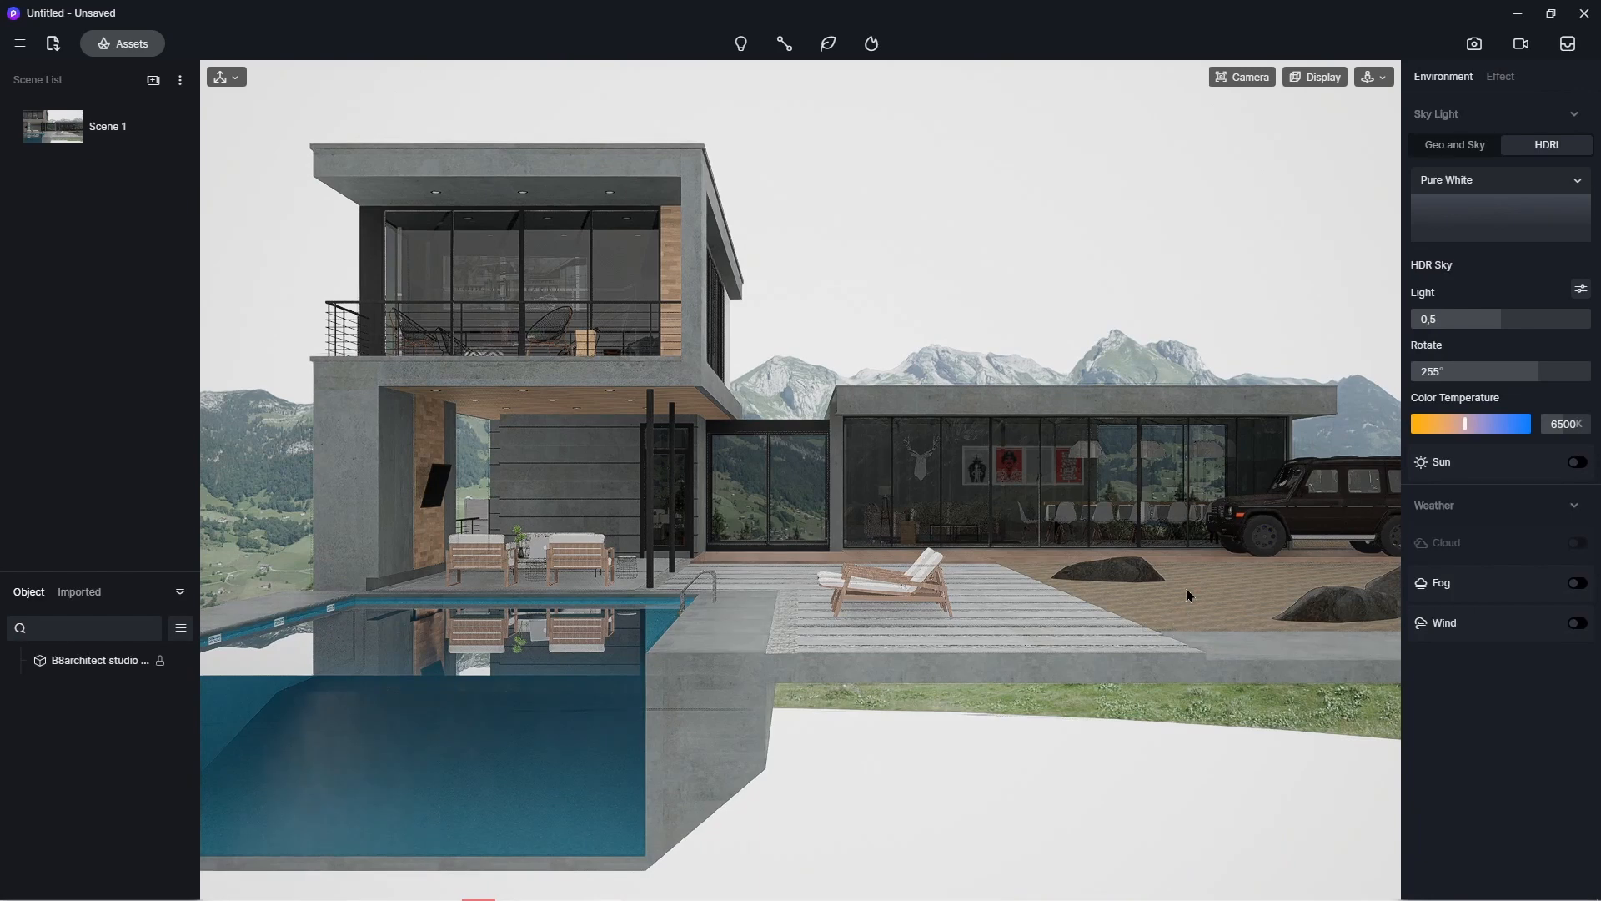
- Change the garden bed's material template to Custom and enable Triplanar mapping
left_click(1187, 587)
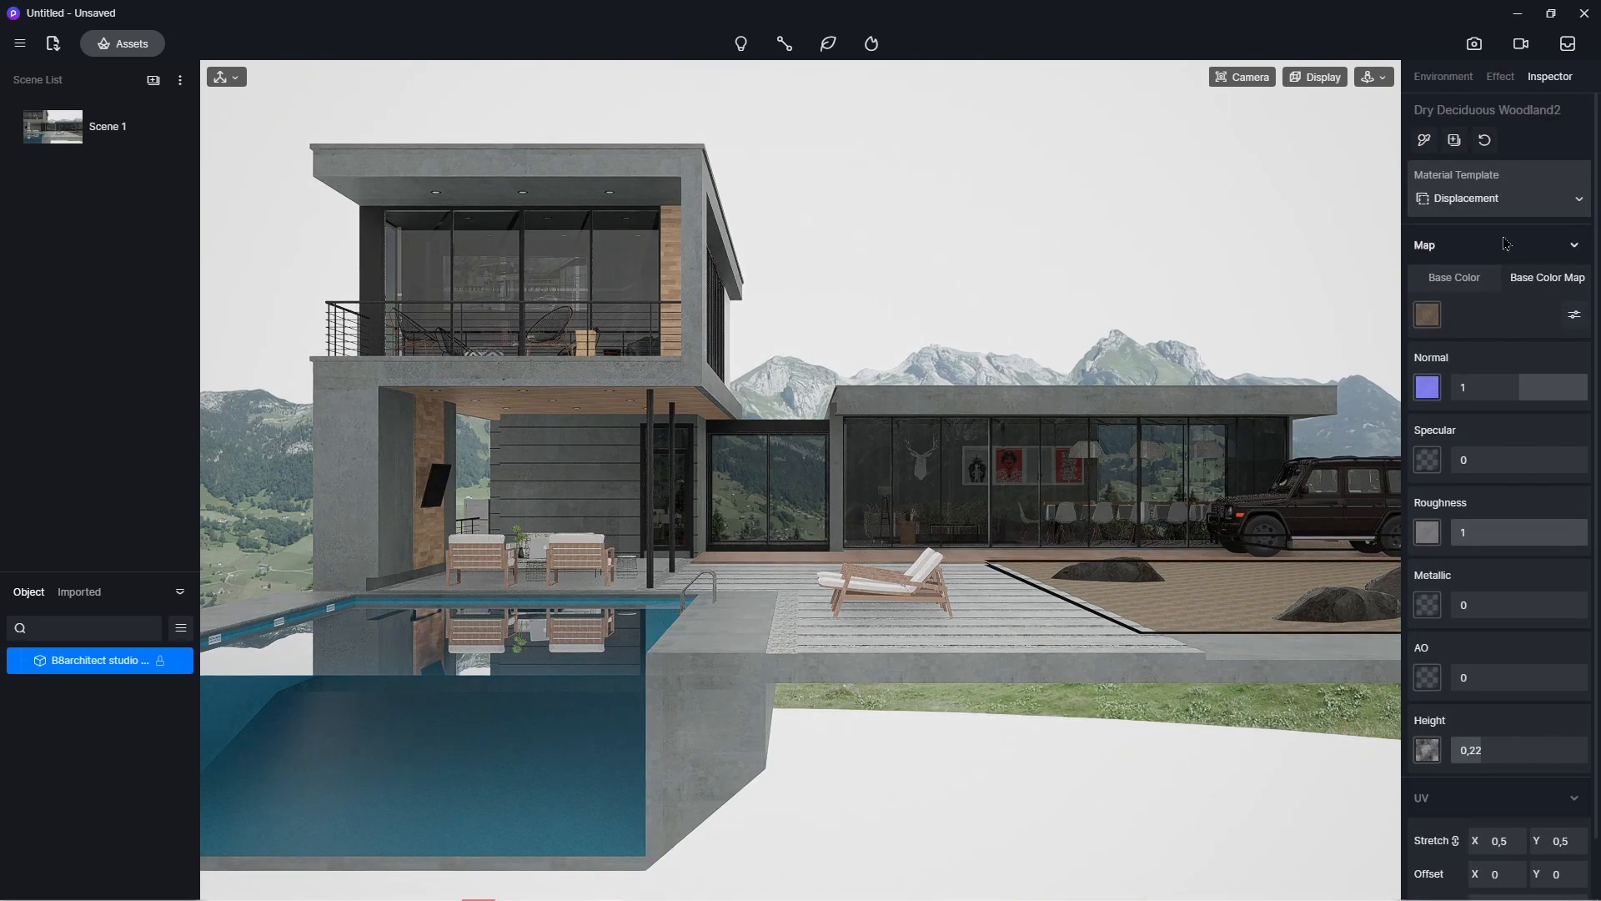
left_click(1452, 201)
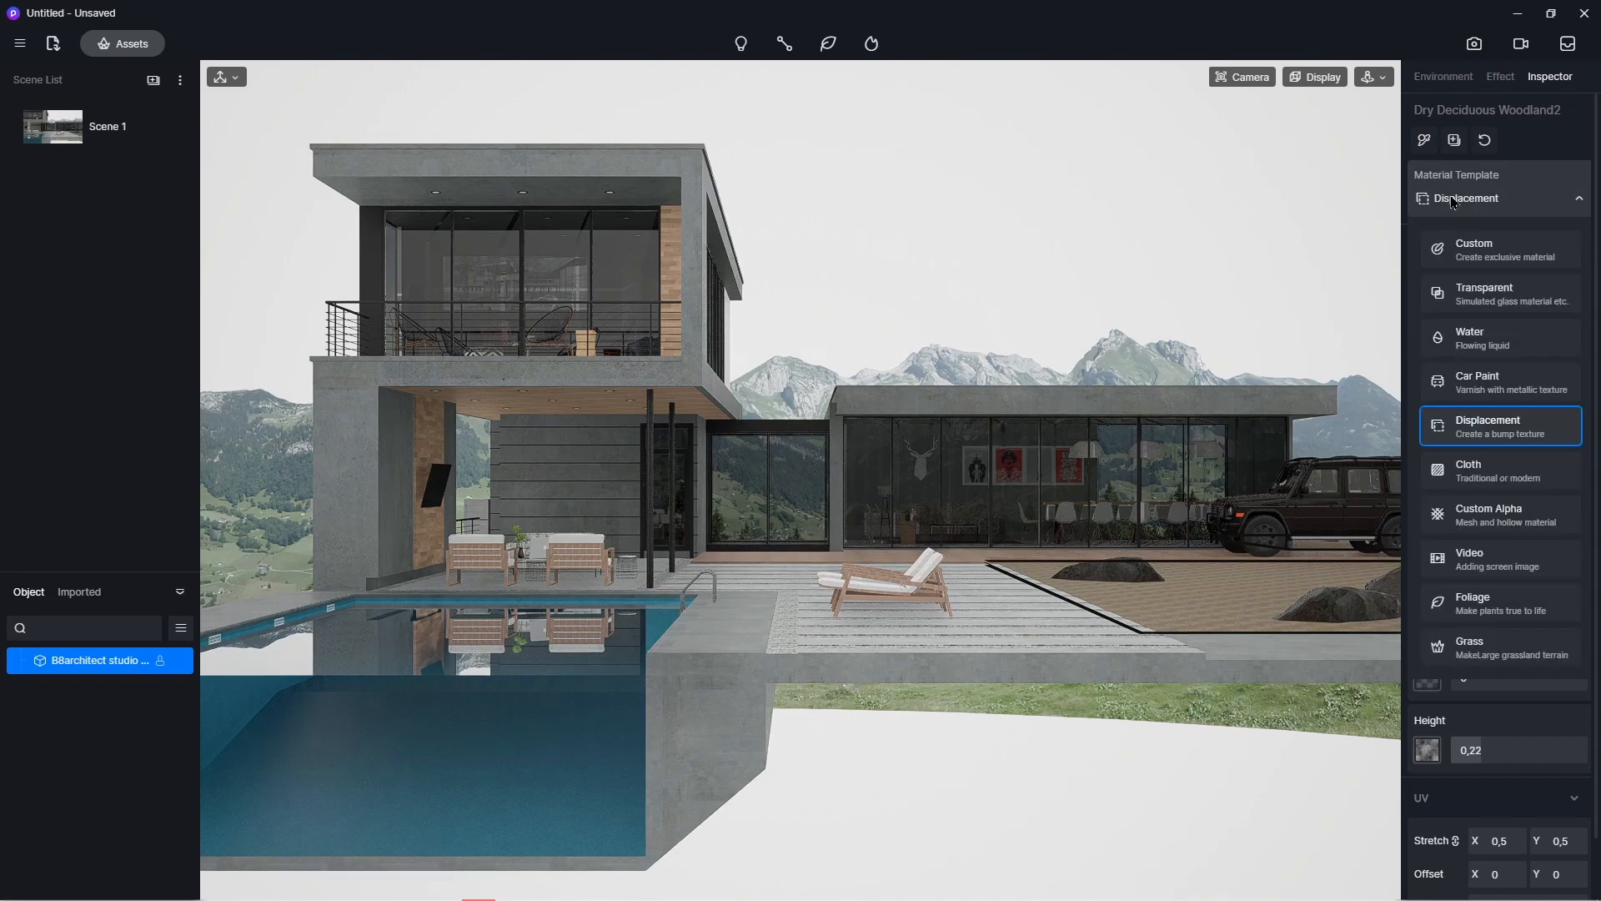
left_click(1505, 252)
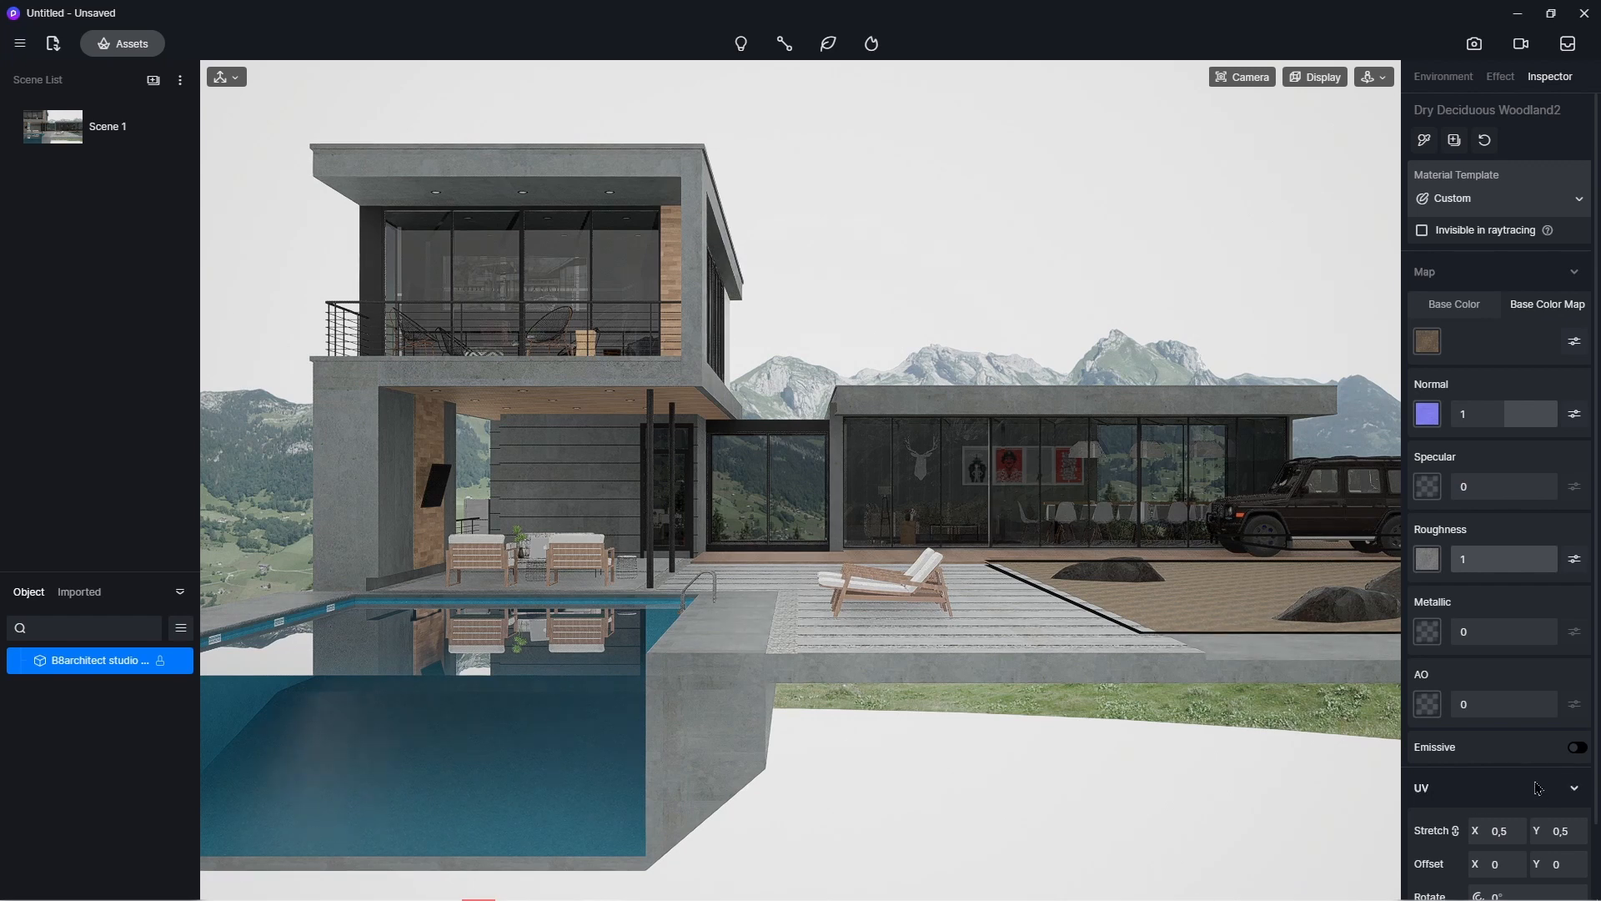
scroll(1539, 788, "down", 1)
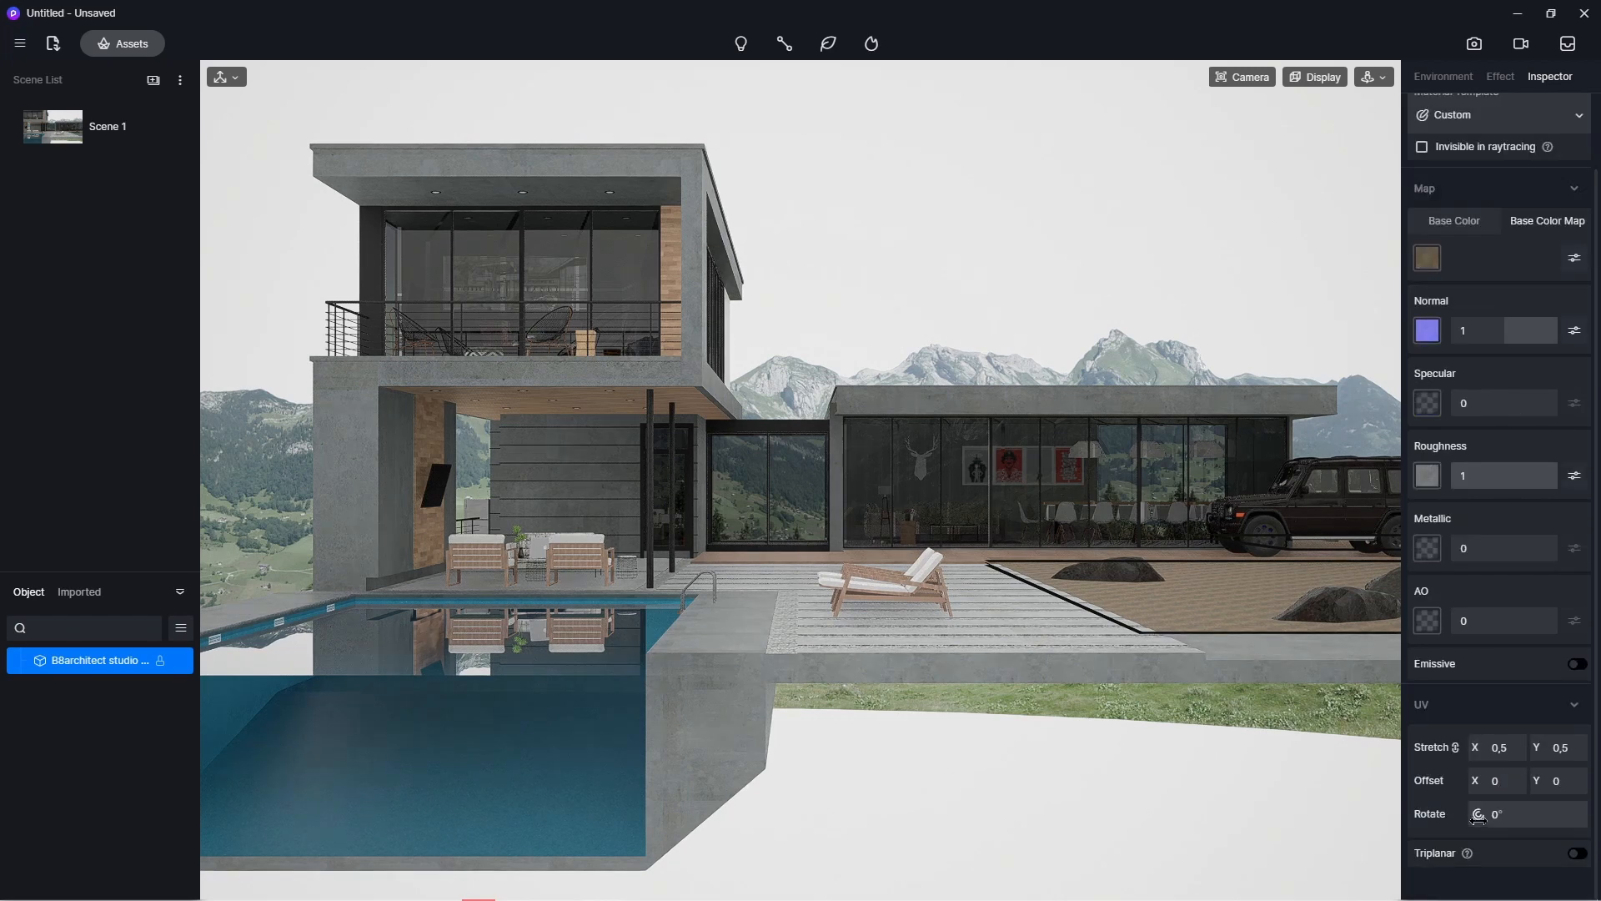
left_click(1581, 863)
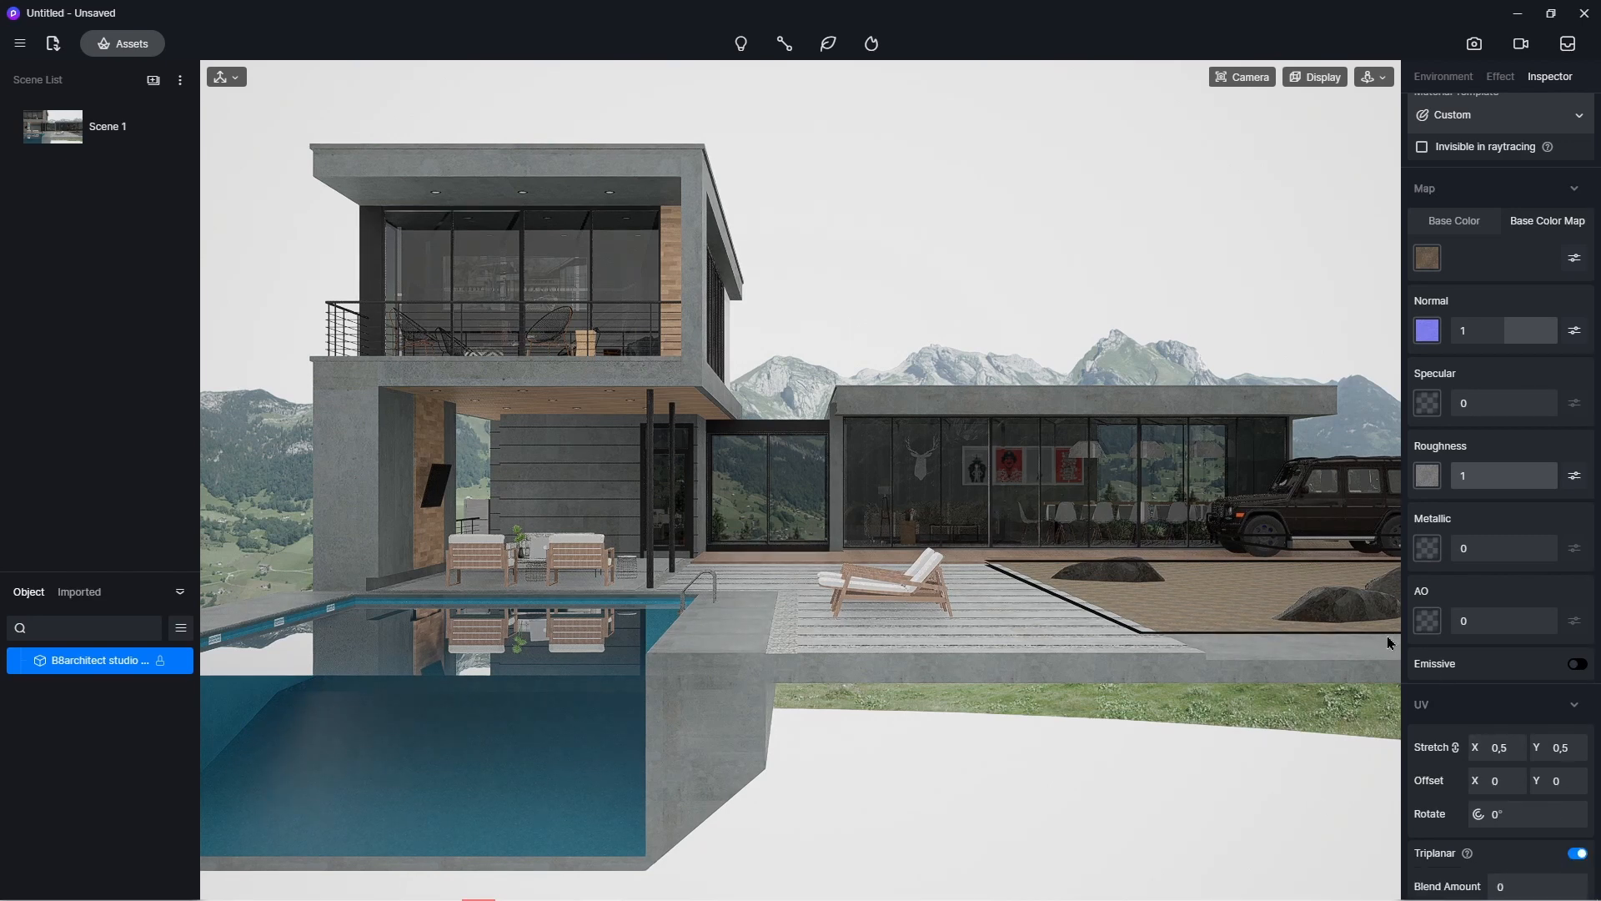
- Set the specular value of the garden rocks' material to 0.04
left_click(1347, 607)
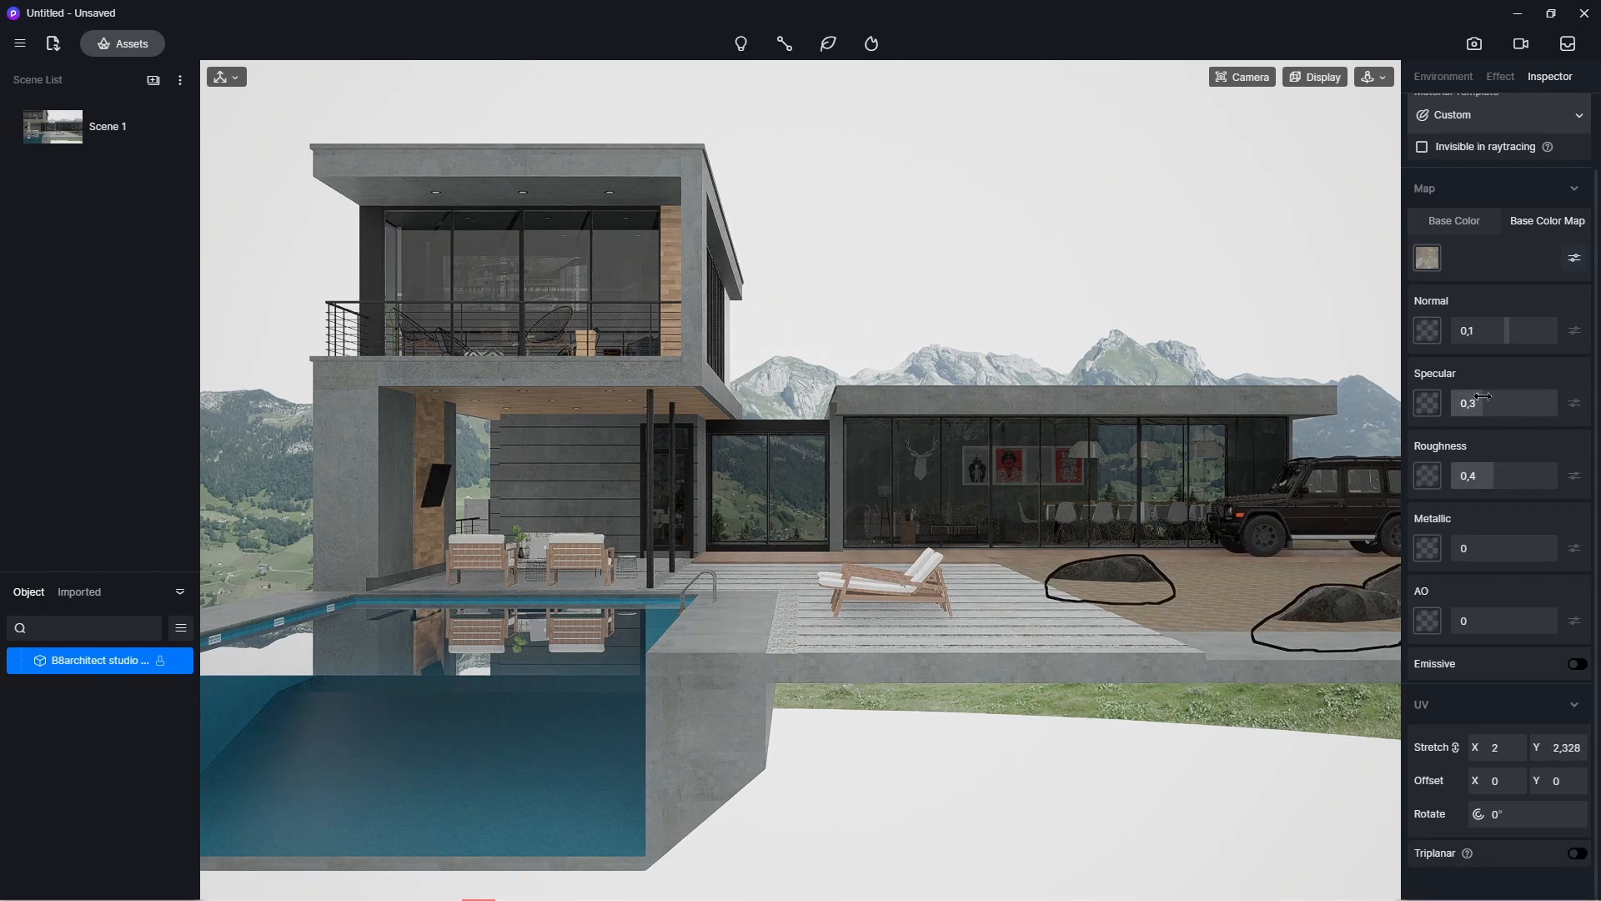
left_click_drag(1468, 404, 1456, 406)
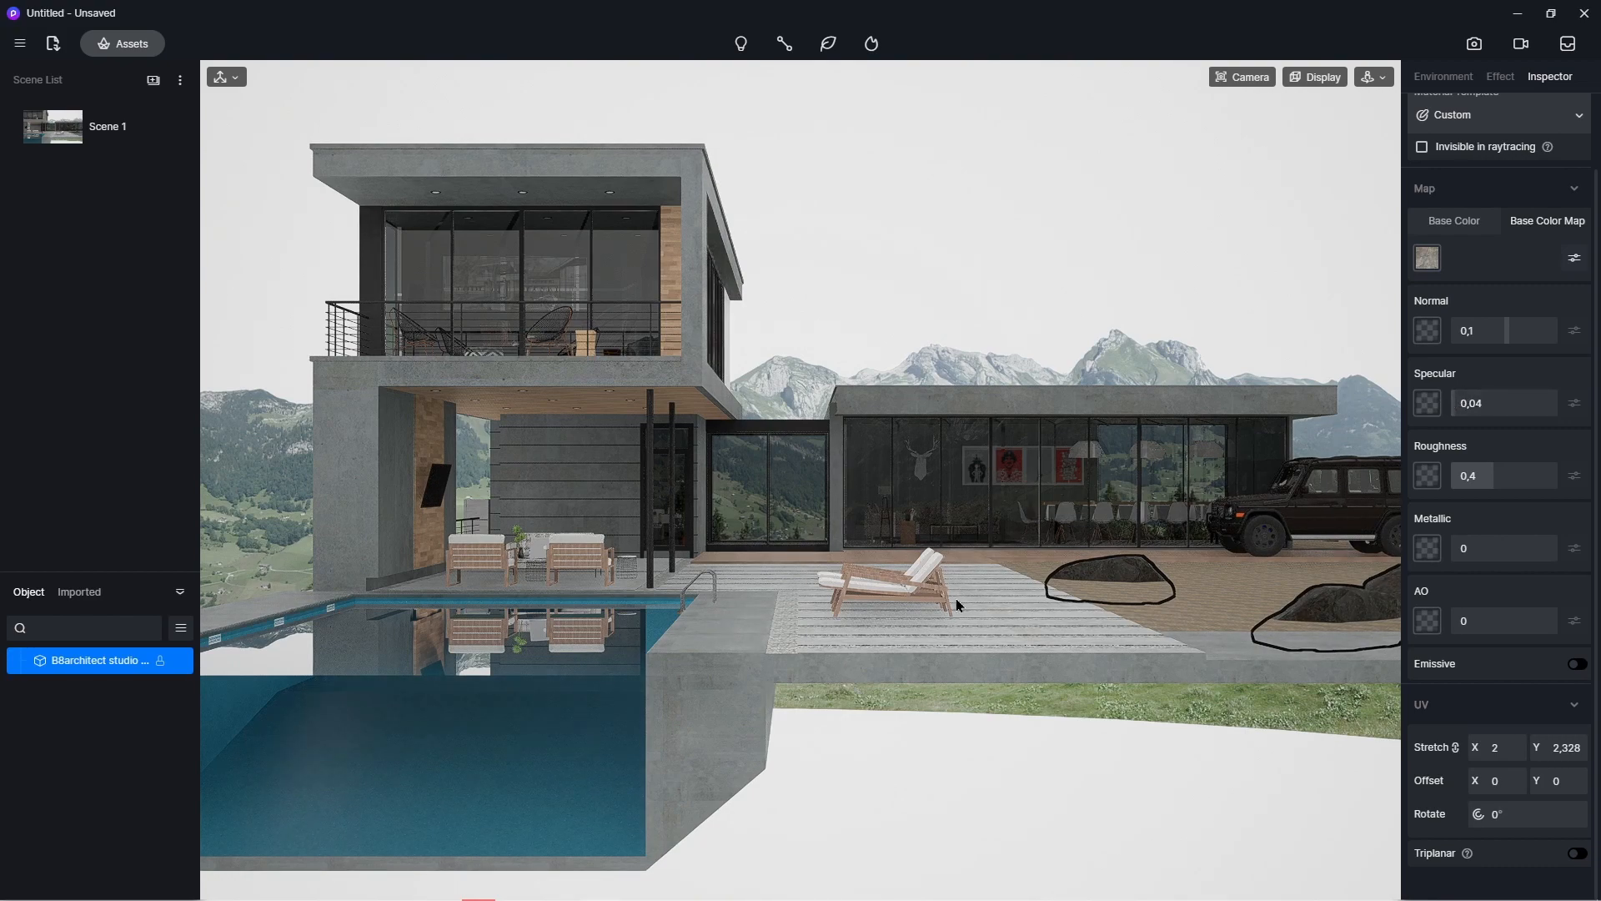
- Apply the Frosted Silver material from the online metal assets to the pool ladder
scroll(332, 584, "up", 5)
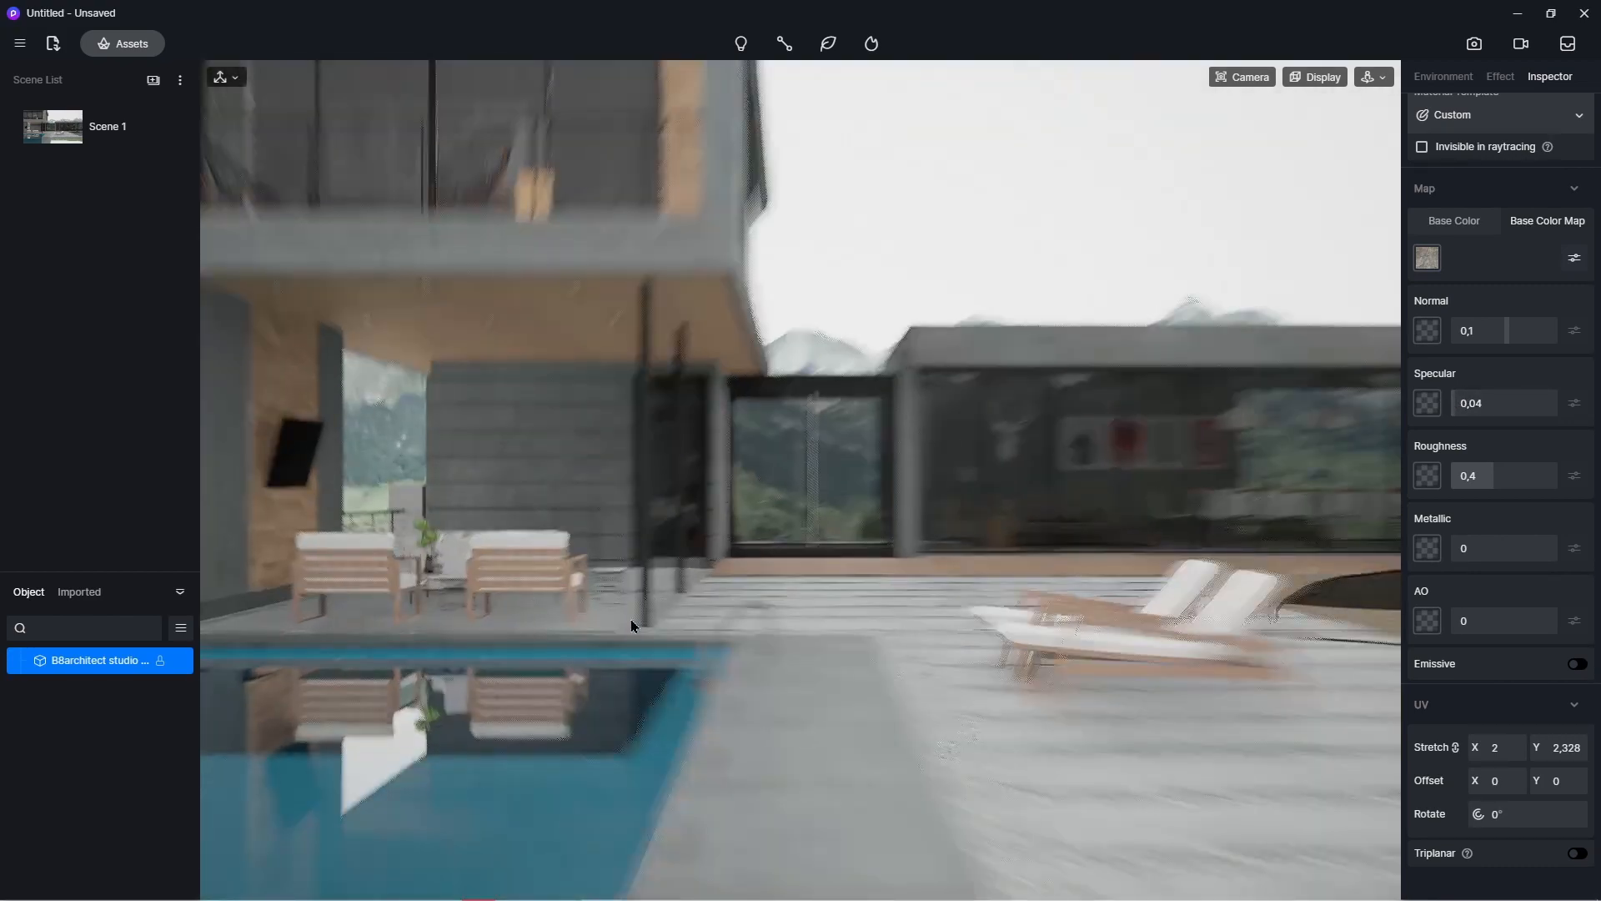
scroll(631, 621, "up", 3)
scroll(812, 703, "up", 4)
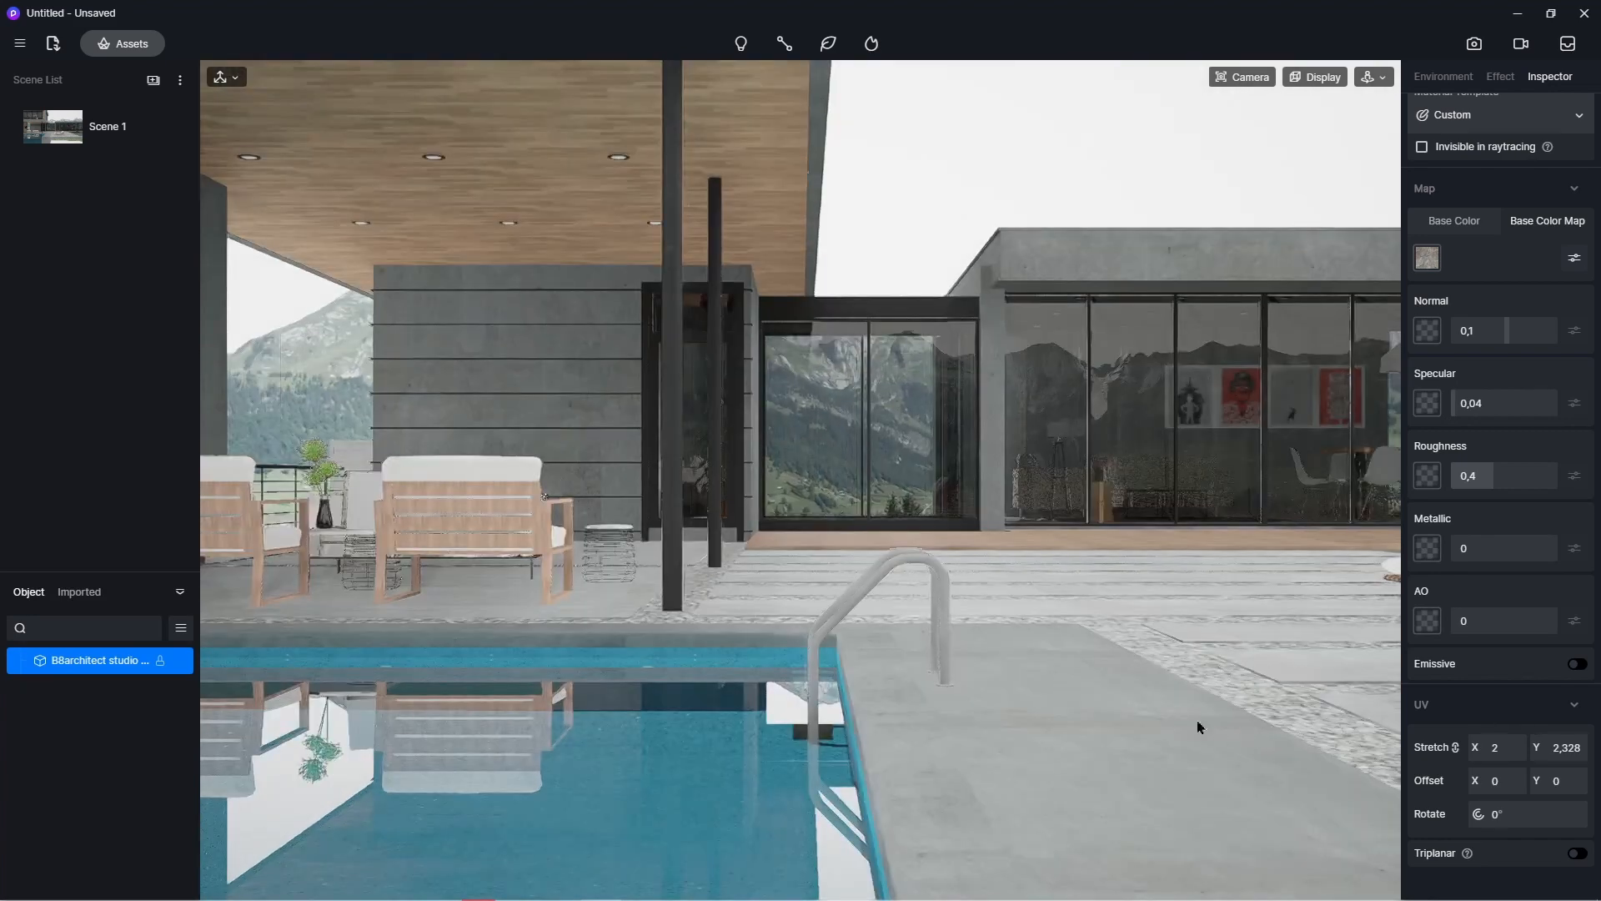
scroll(1026, 627, "up", 5)
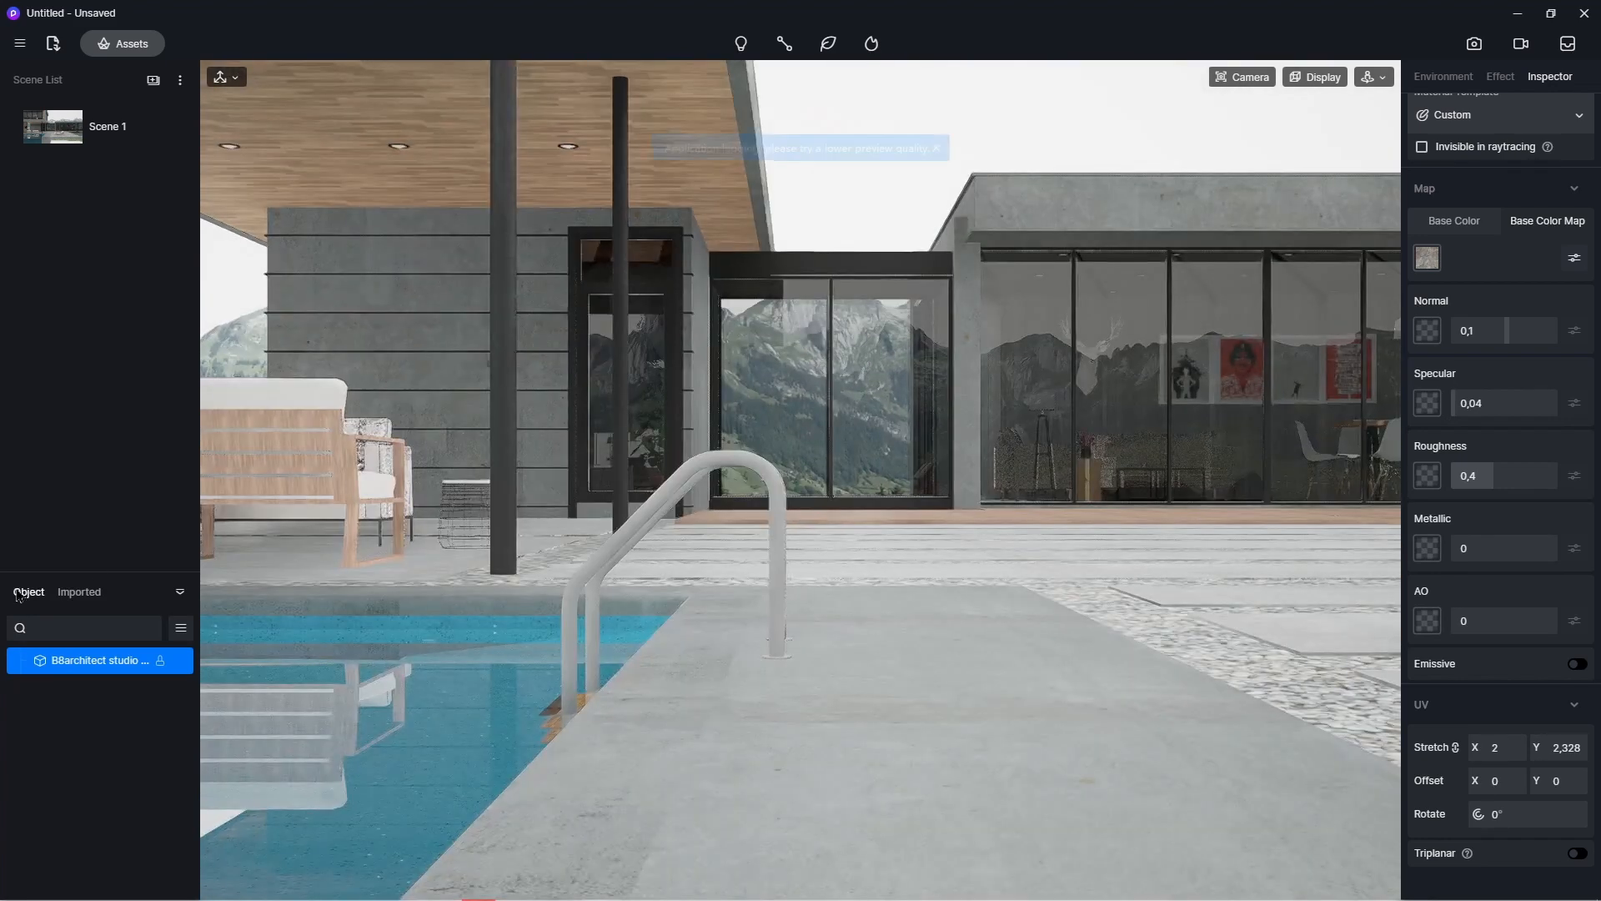
left_click(750, 464)
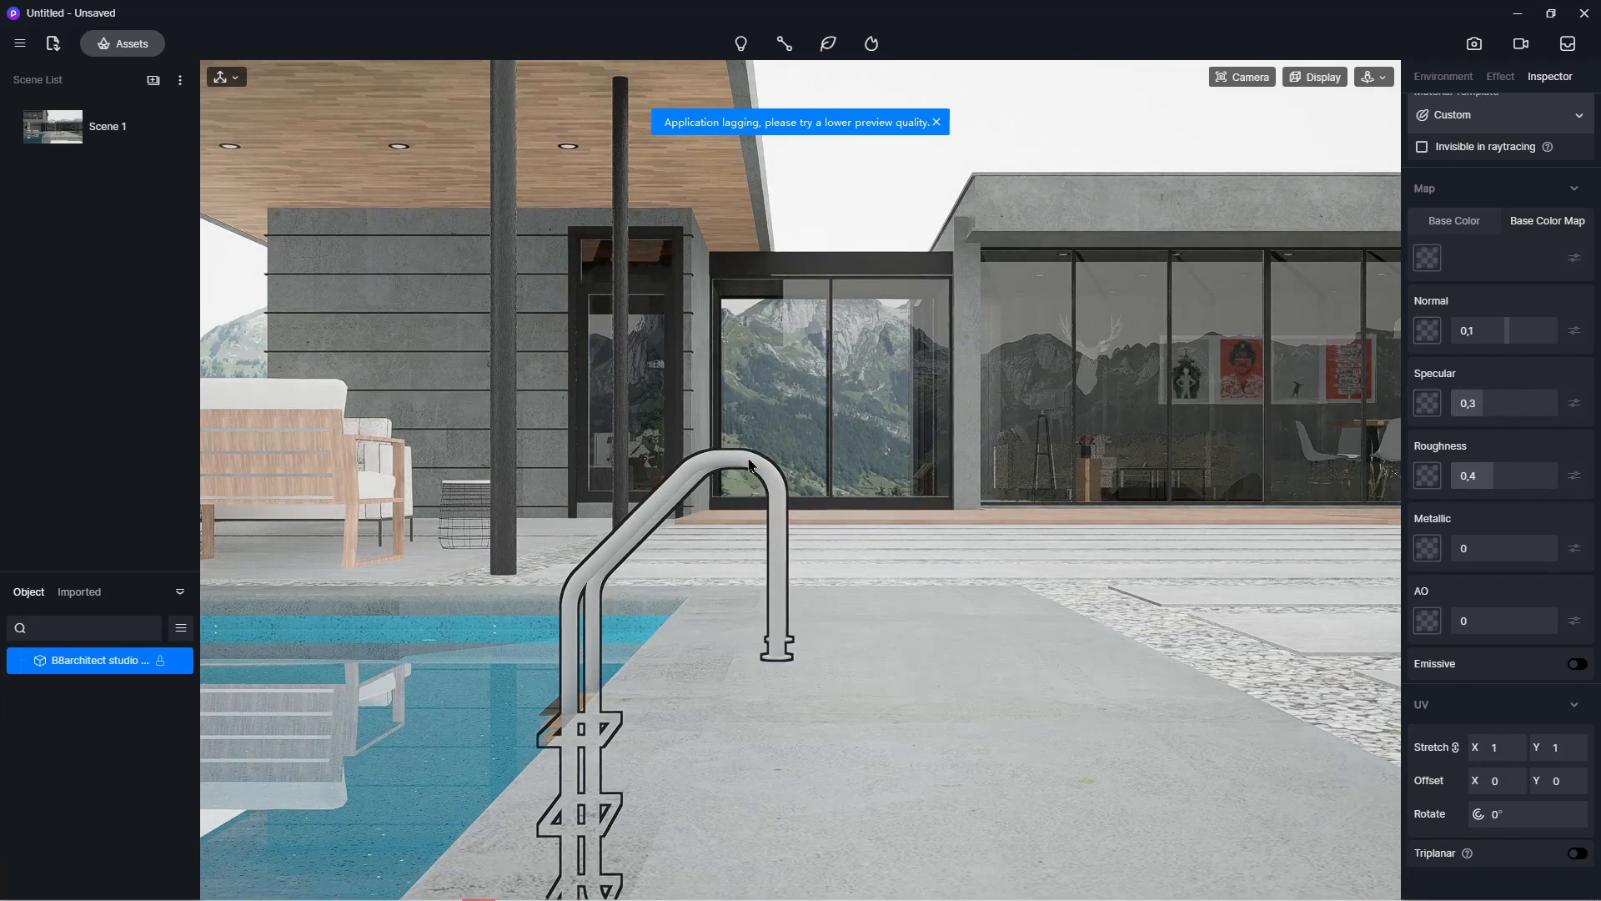
left_click(108, 44)
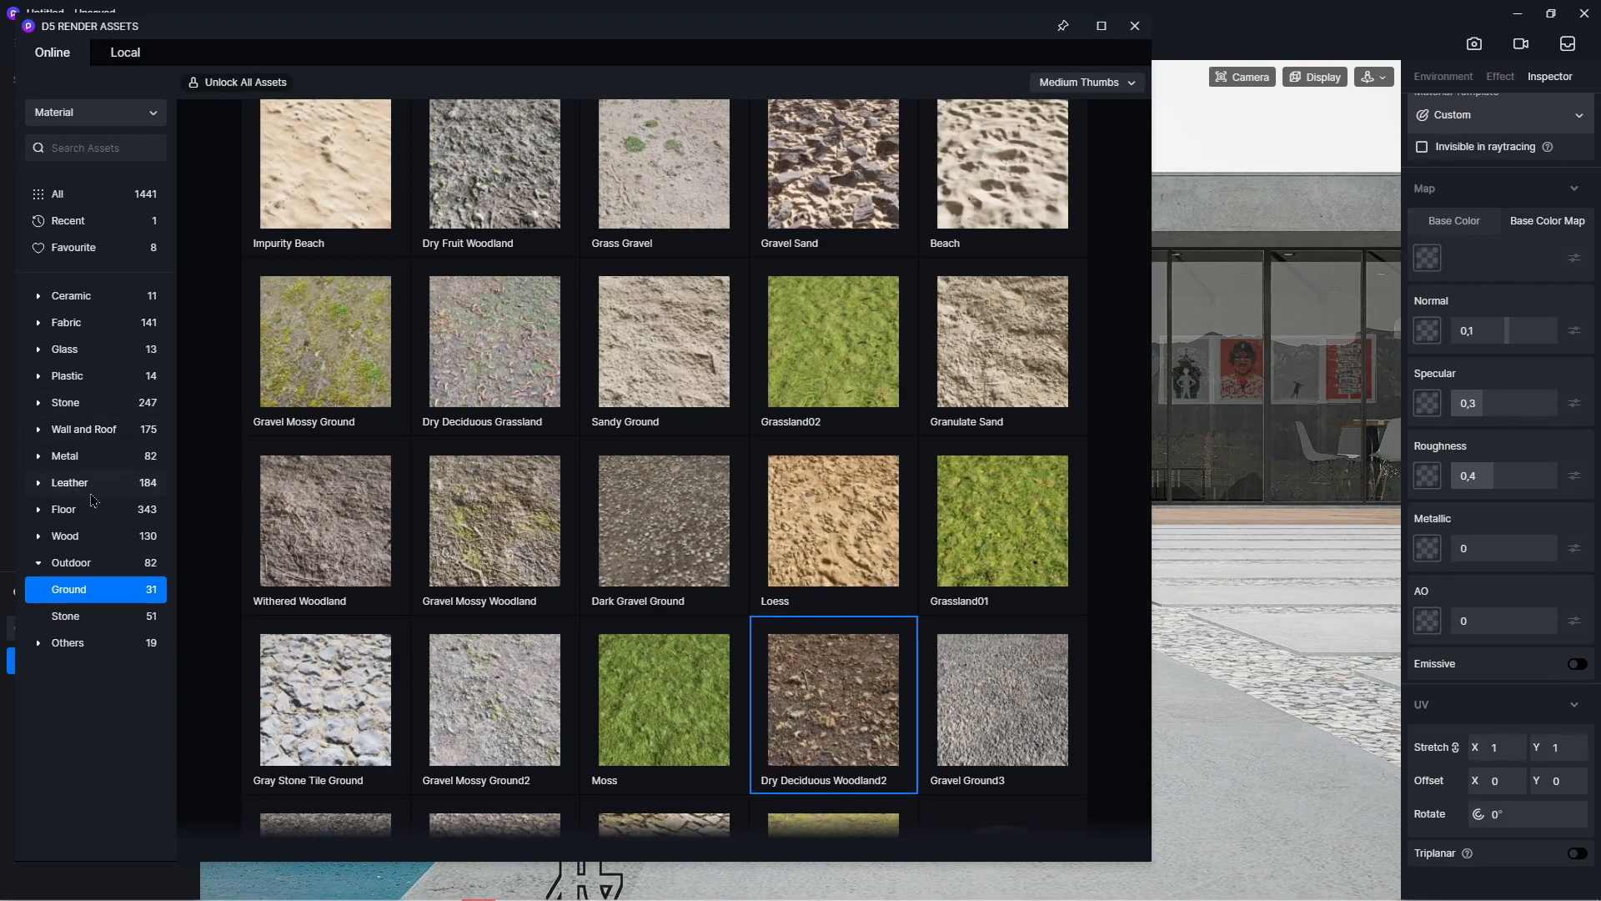
left_click(88, 461)
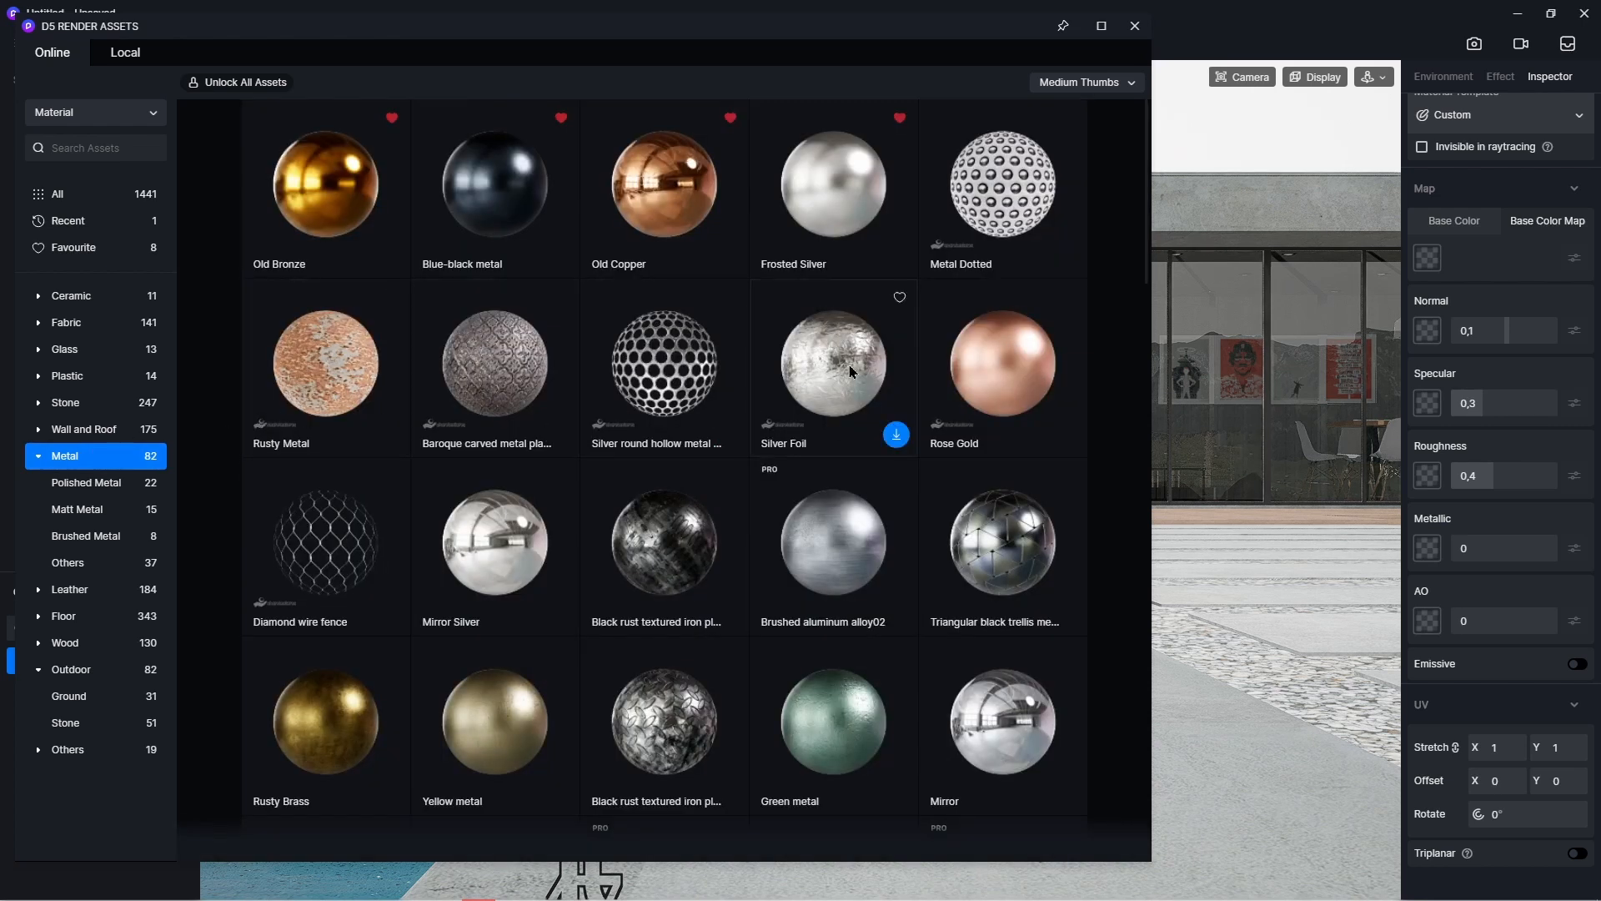
left_click(849, 169)
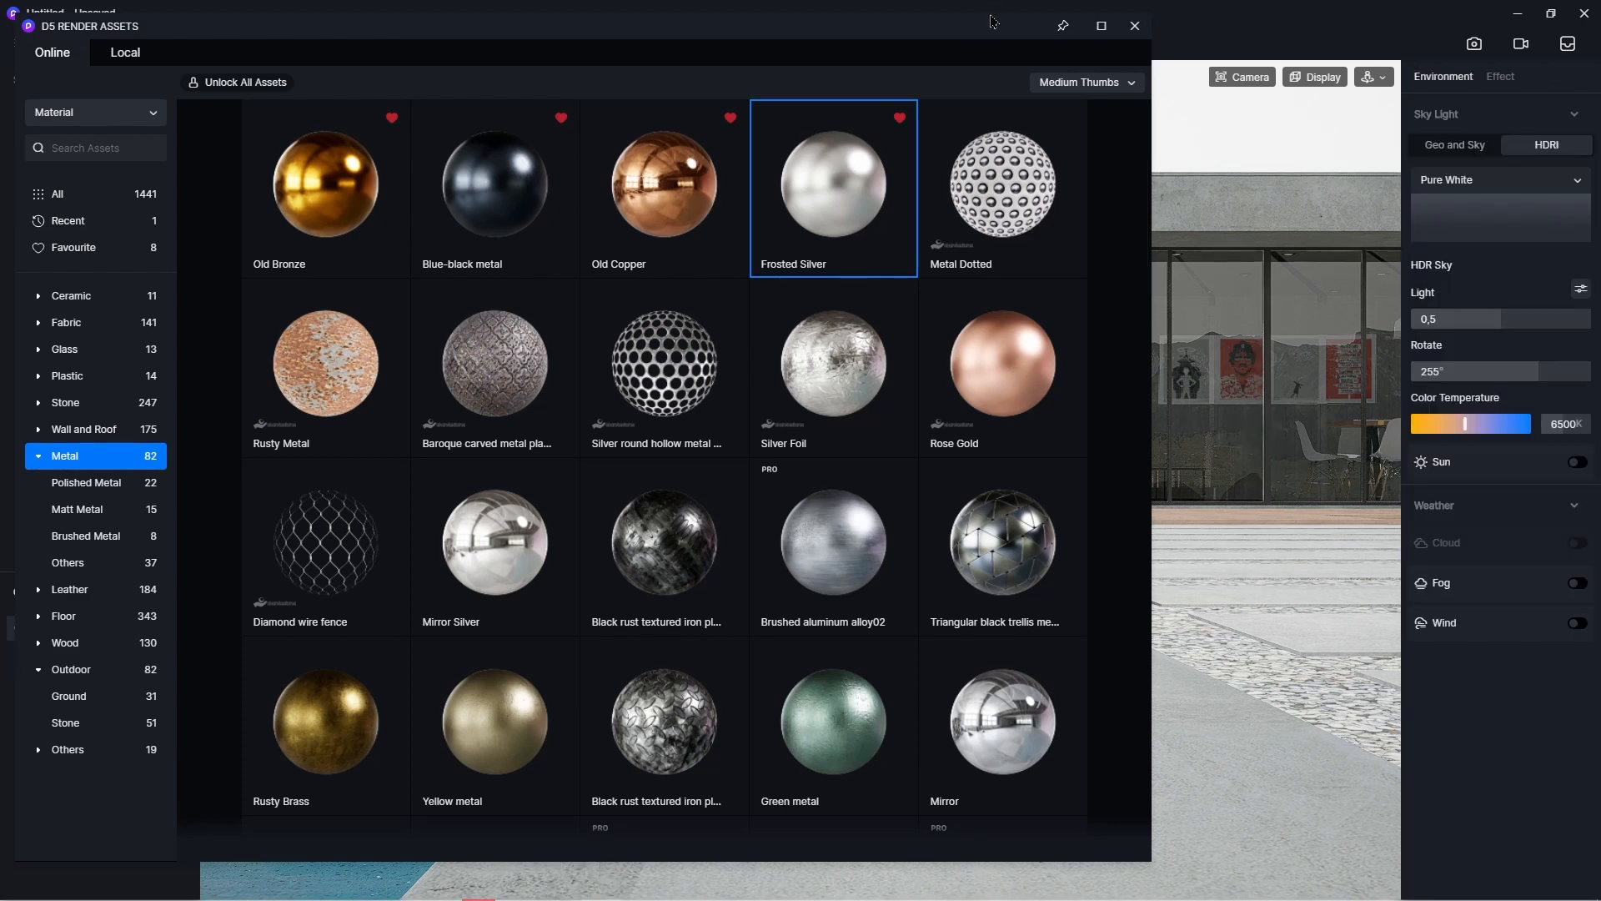
left_click_drag(988, 26, 883, 231)
left_click_drag(729, 392, 1395, 749)
- Enable Triplanar mapping on the pool ladder's material and set its UV stretch to 5
left_click(1577, 853)
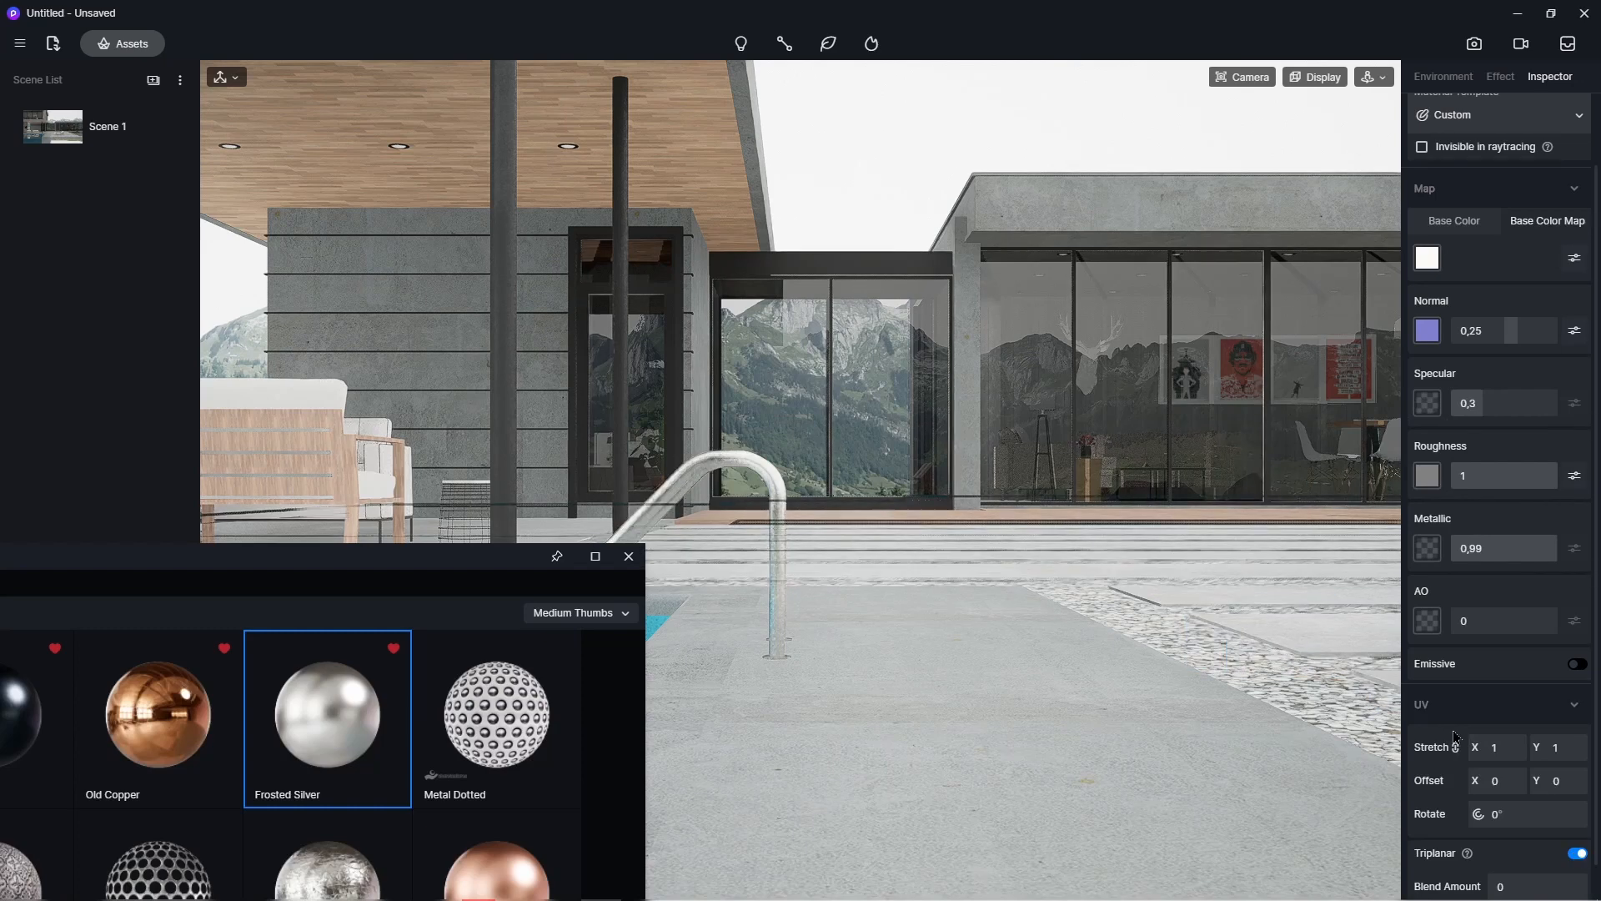
left_click(1487, 744)
type("2")
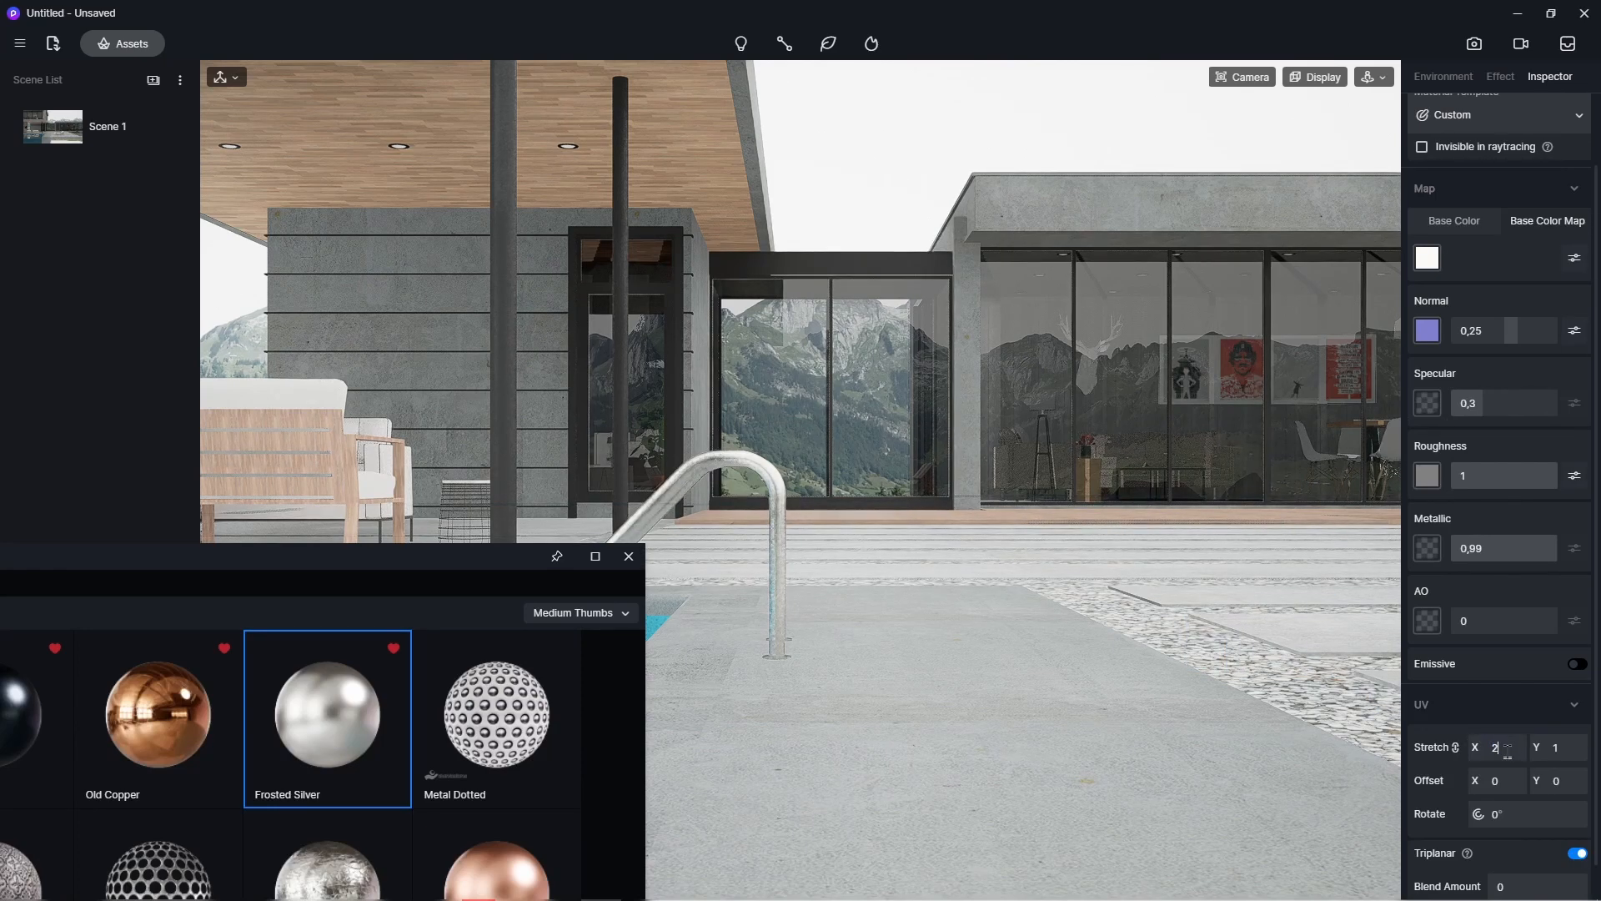
key("Return")
double_click(1497, 747)
type("5")
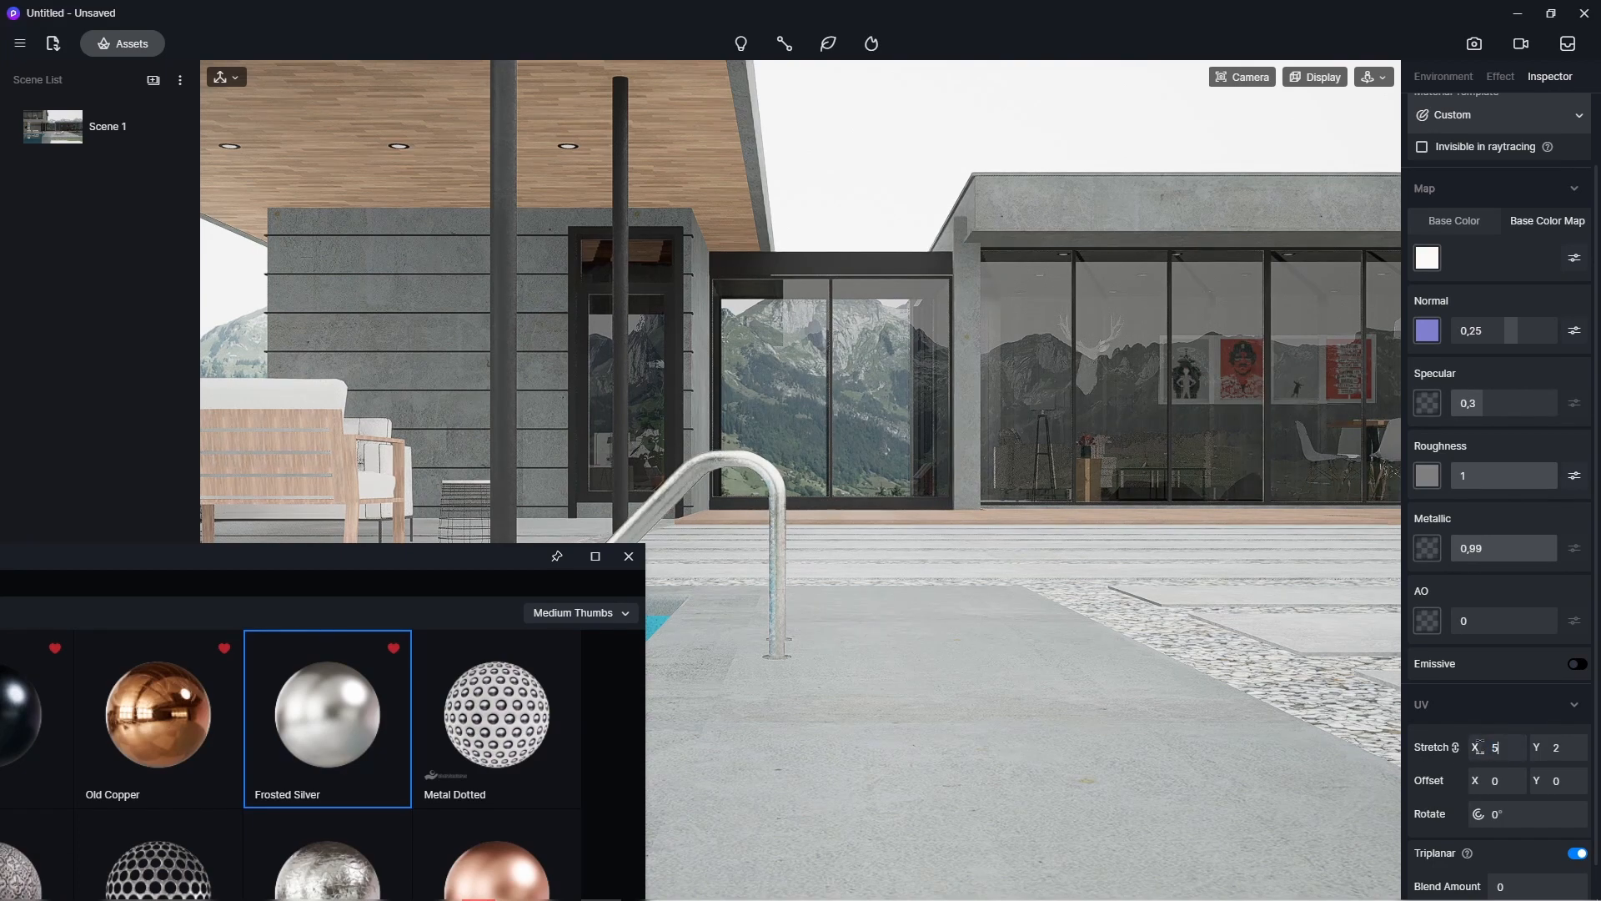
key("Return")
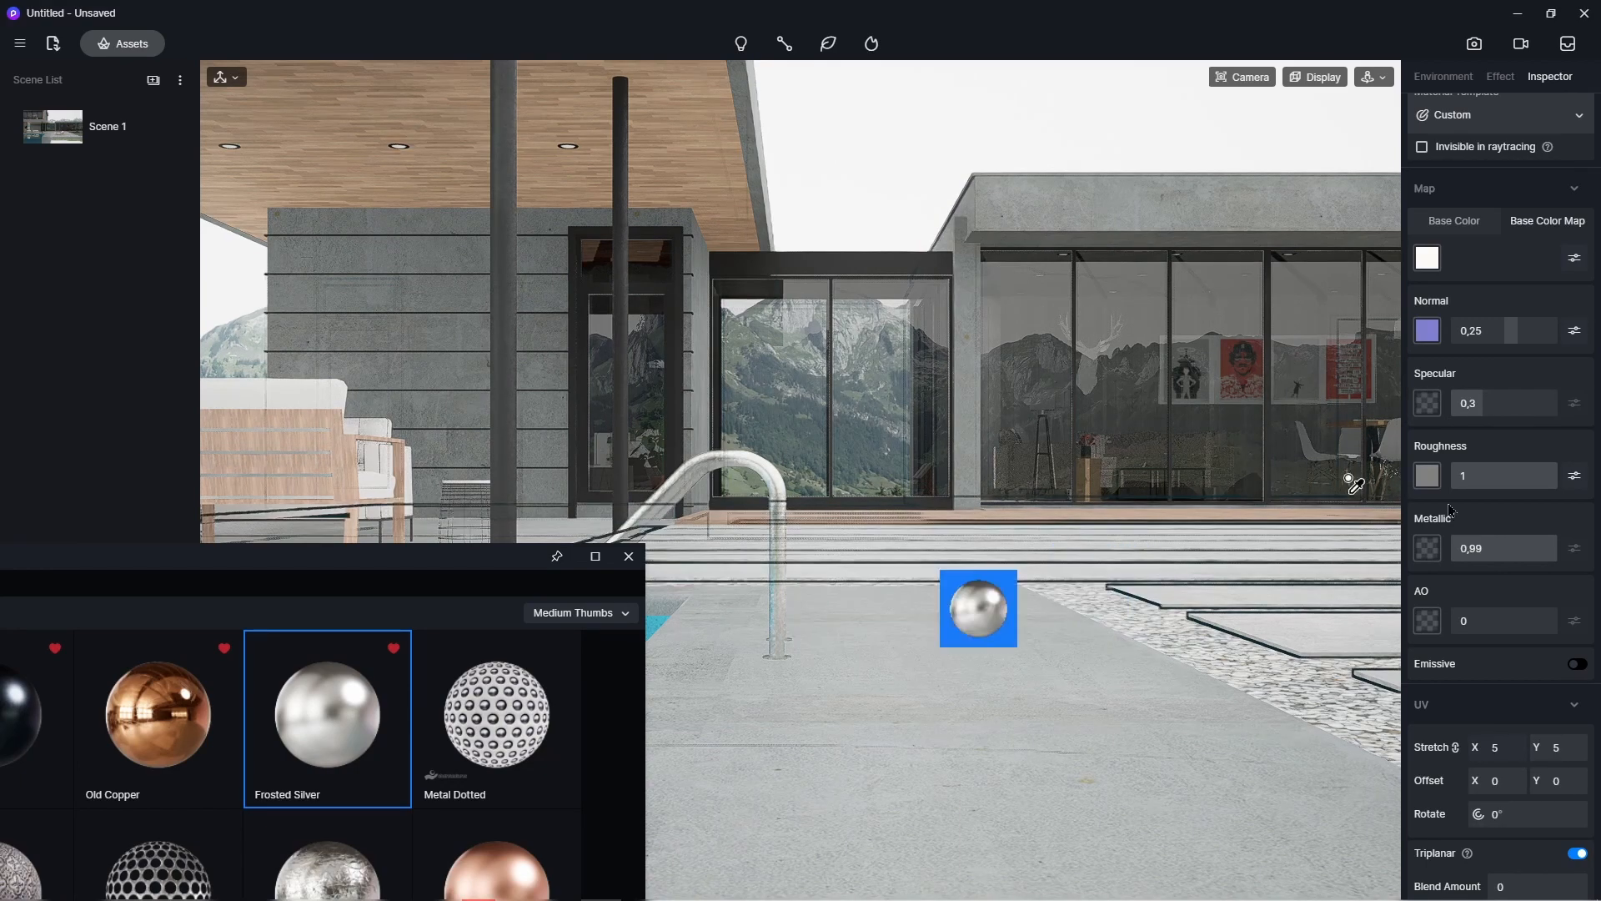
- Apply the Accumulated Gravel material from the outdoor stone assets to the gravel strips between the paving slabs, then close the asset library
left_click(1182, 609)
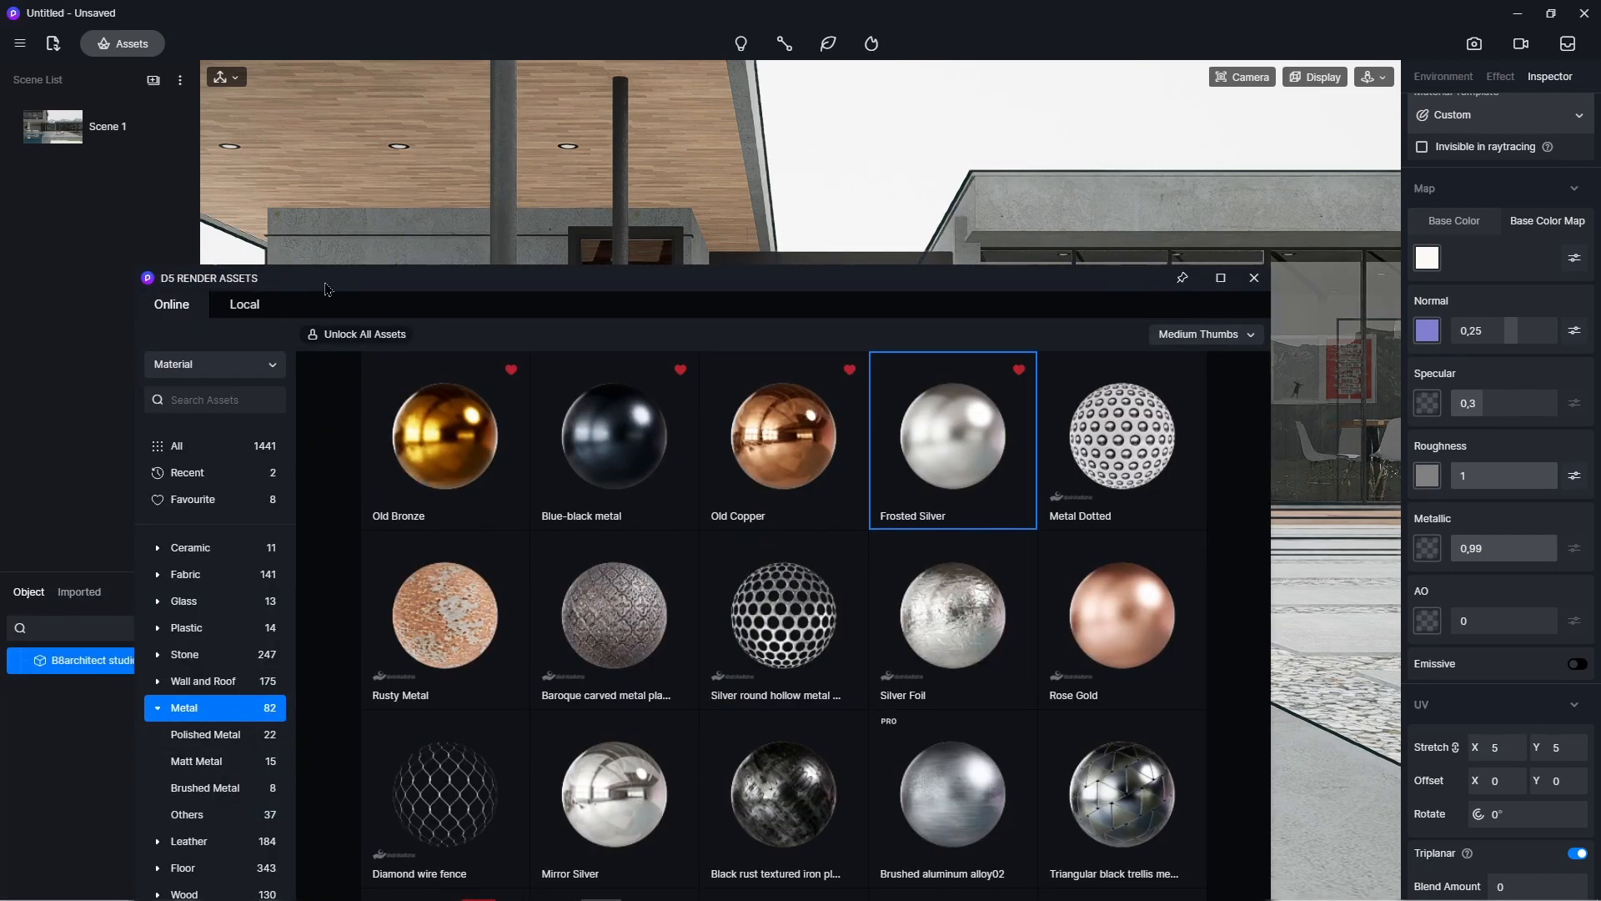
left_click_drag(308, 281, 575, 86)
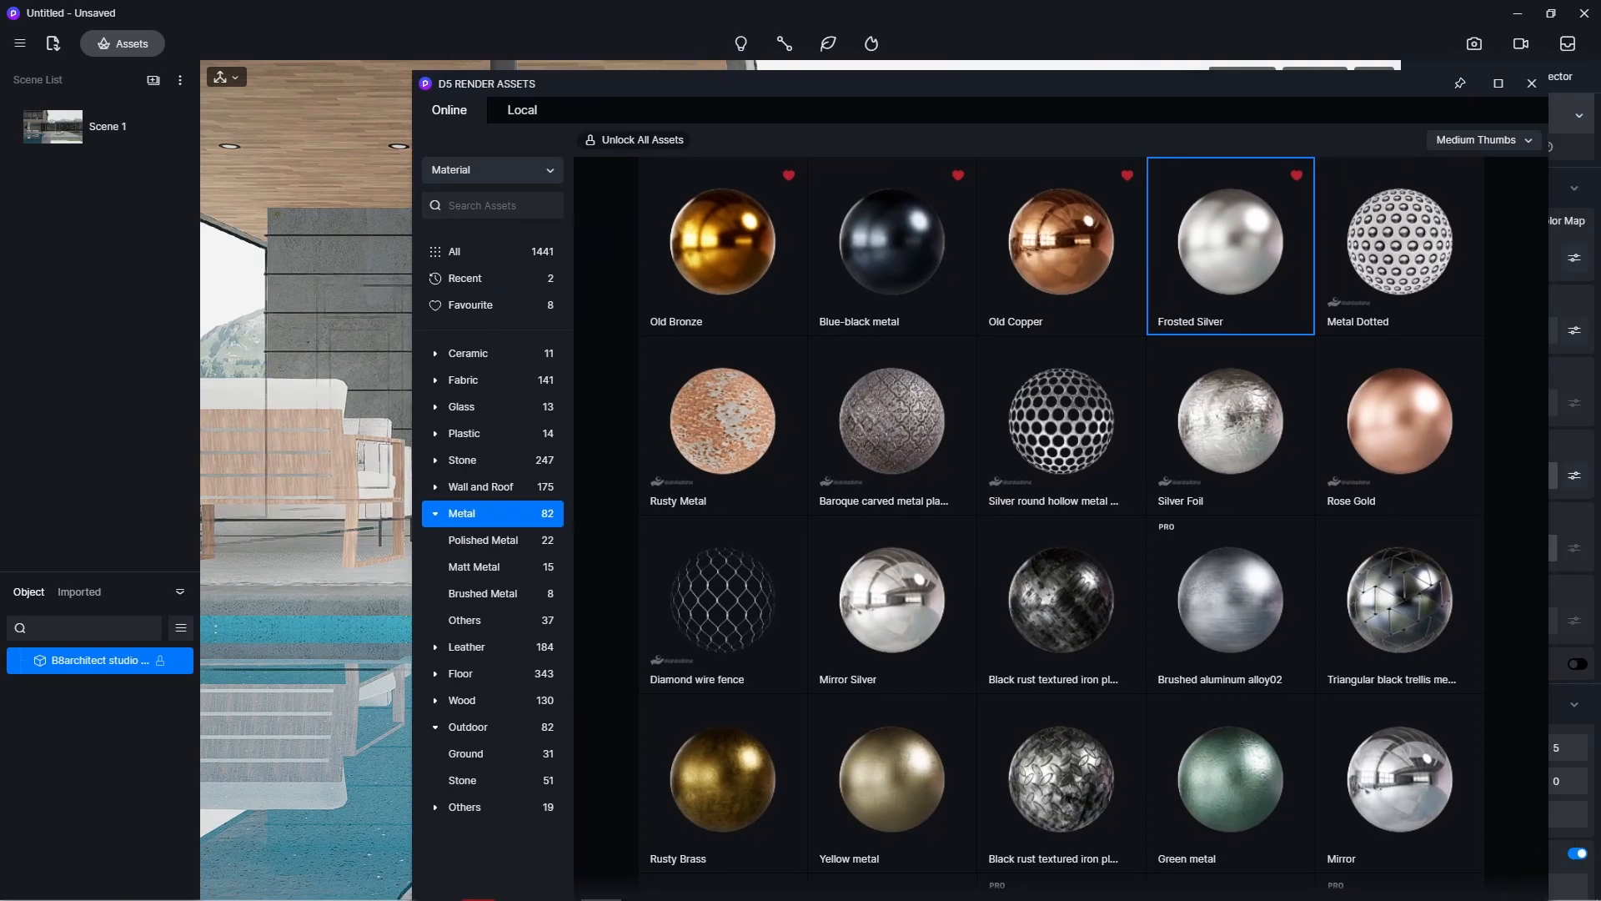
left_click(535, 767)
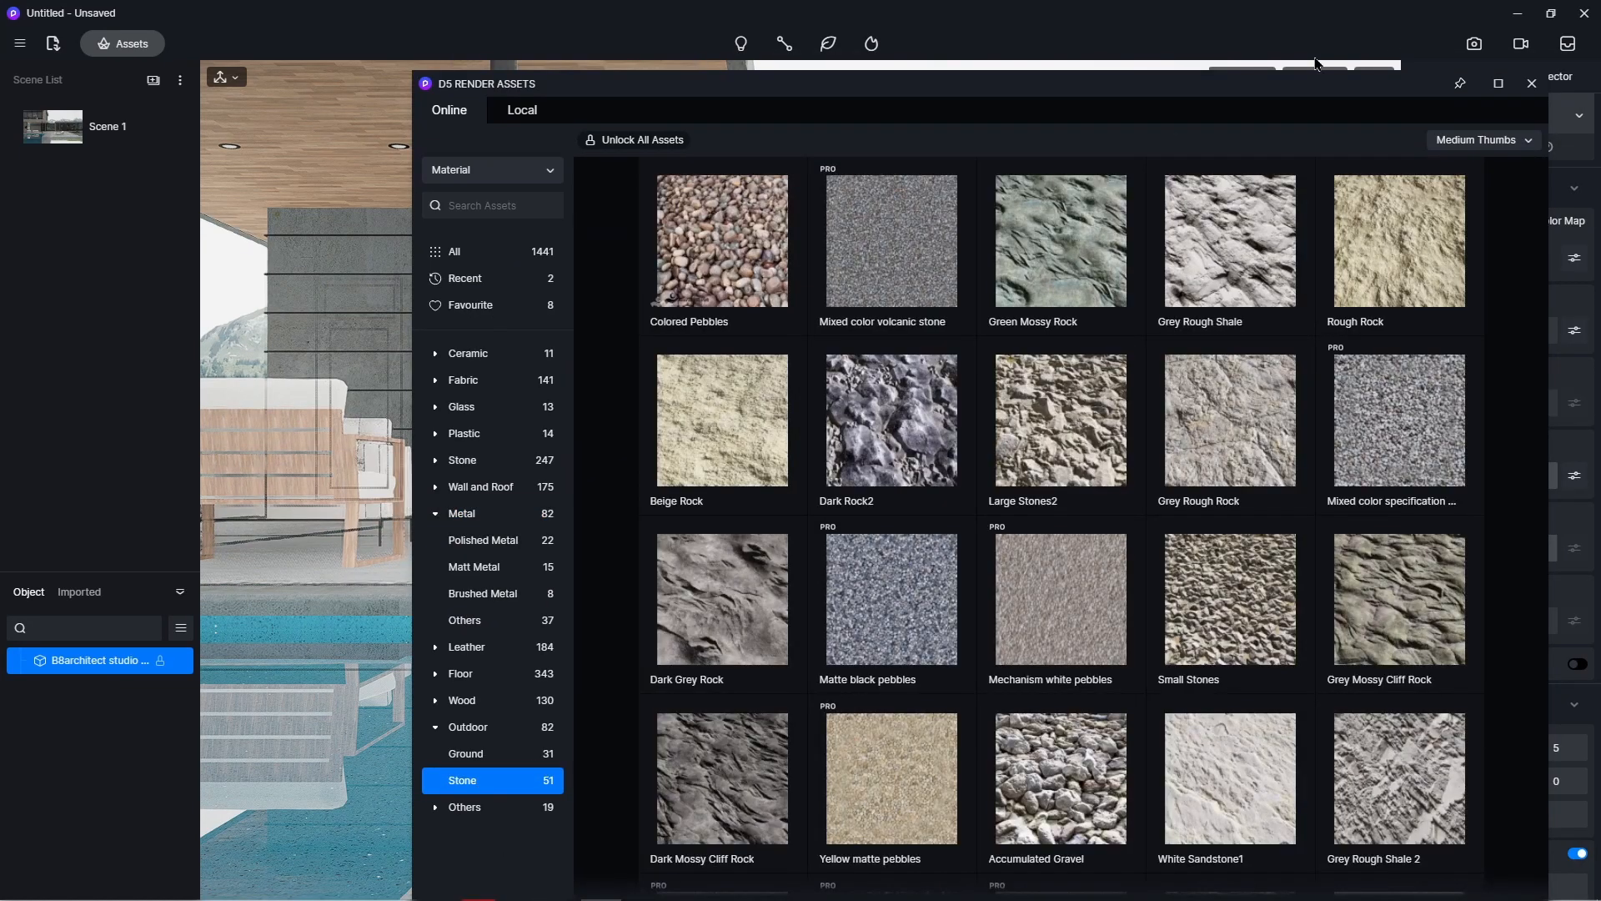
left_click_drag(1101, 90, 554, 122)
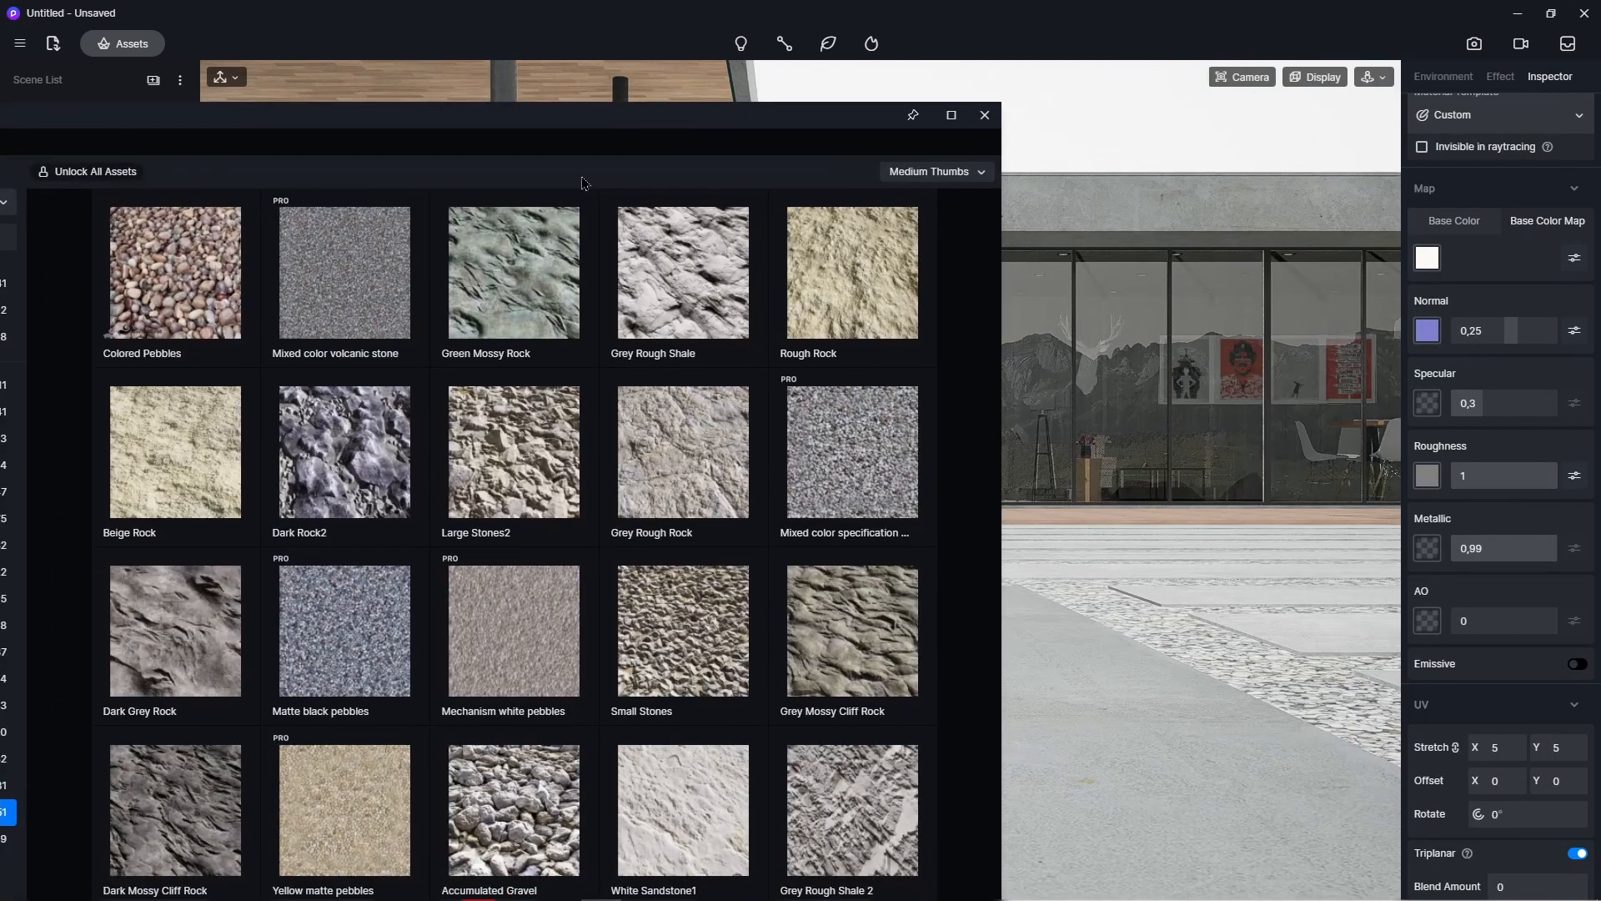
left_click(506, 813)
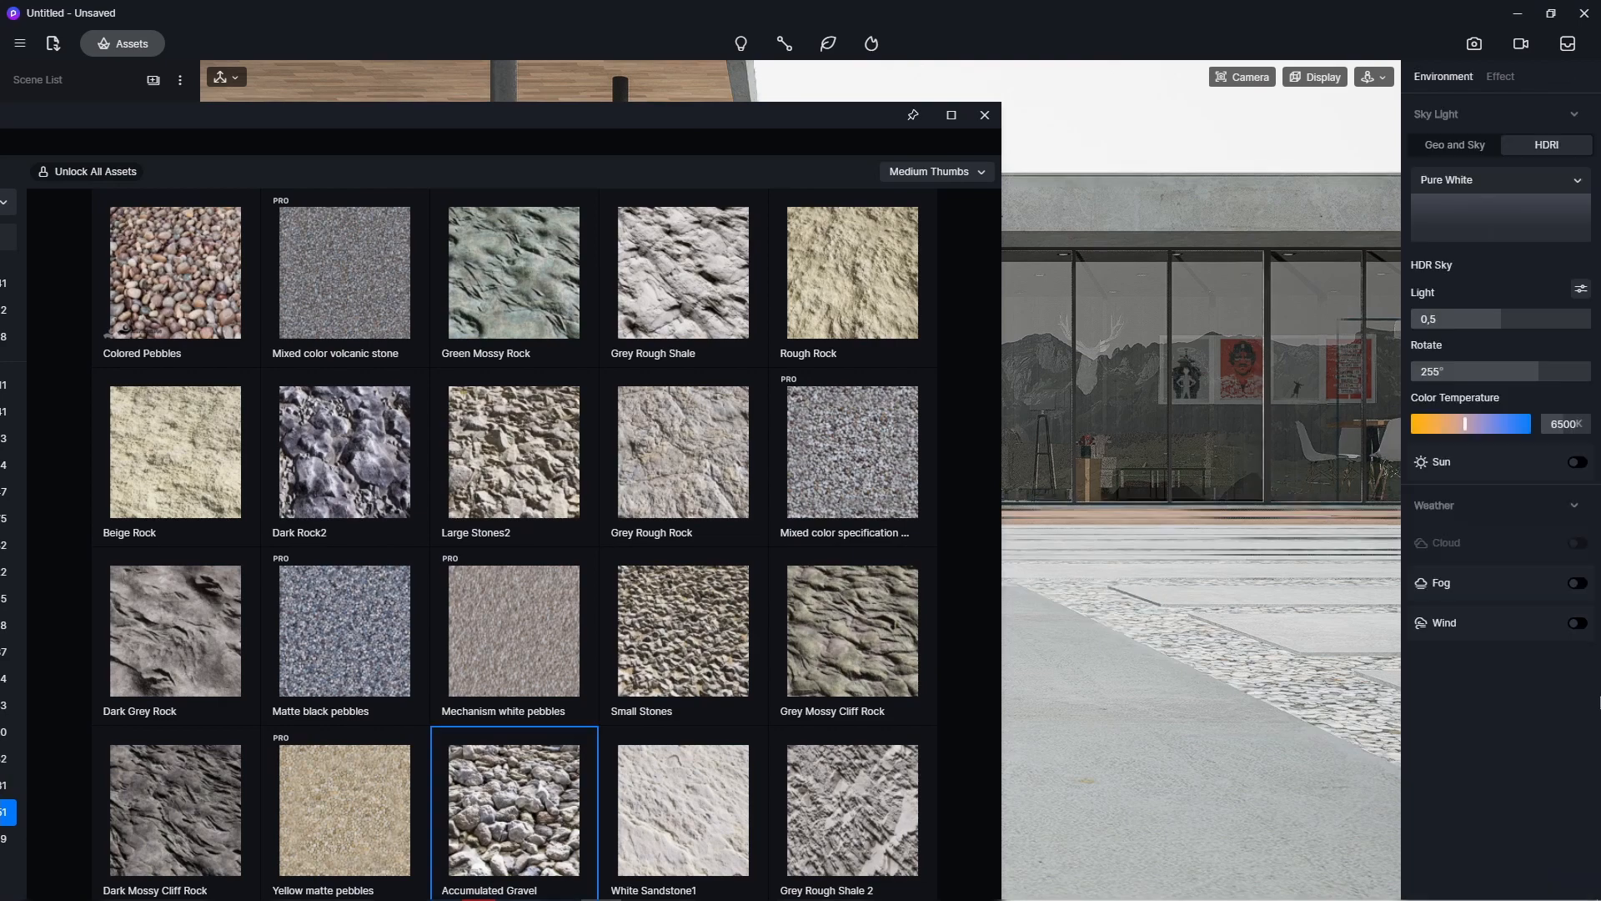
left_click(1344, 699)
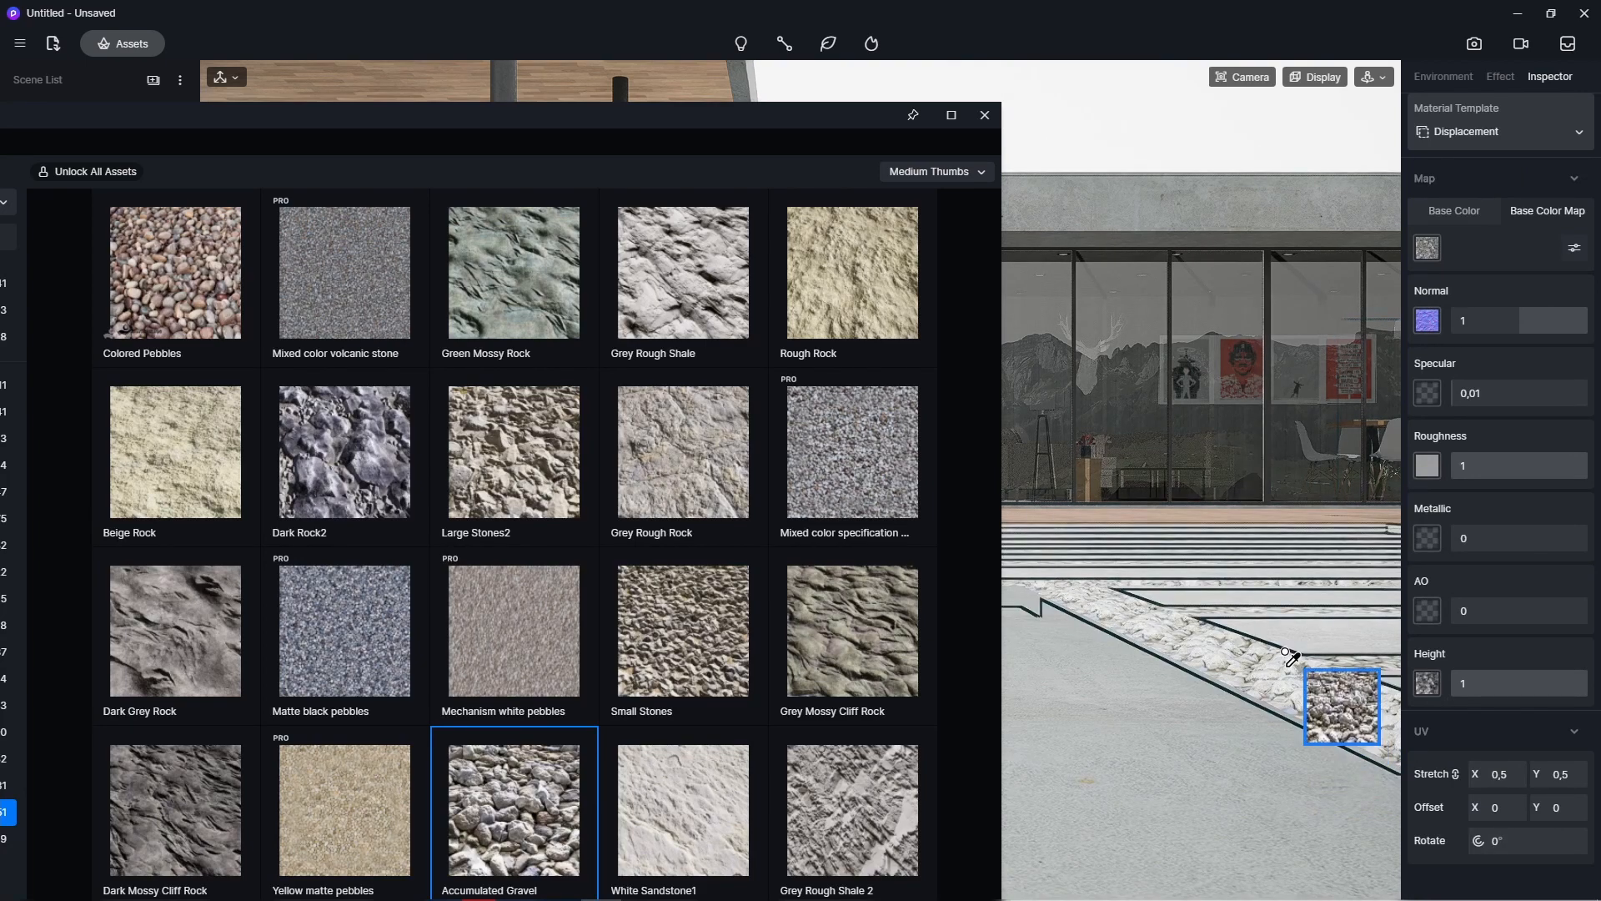
right_click_drag(1285, 651, 1119, 769)
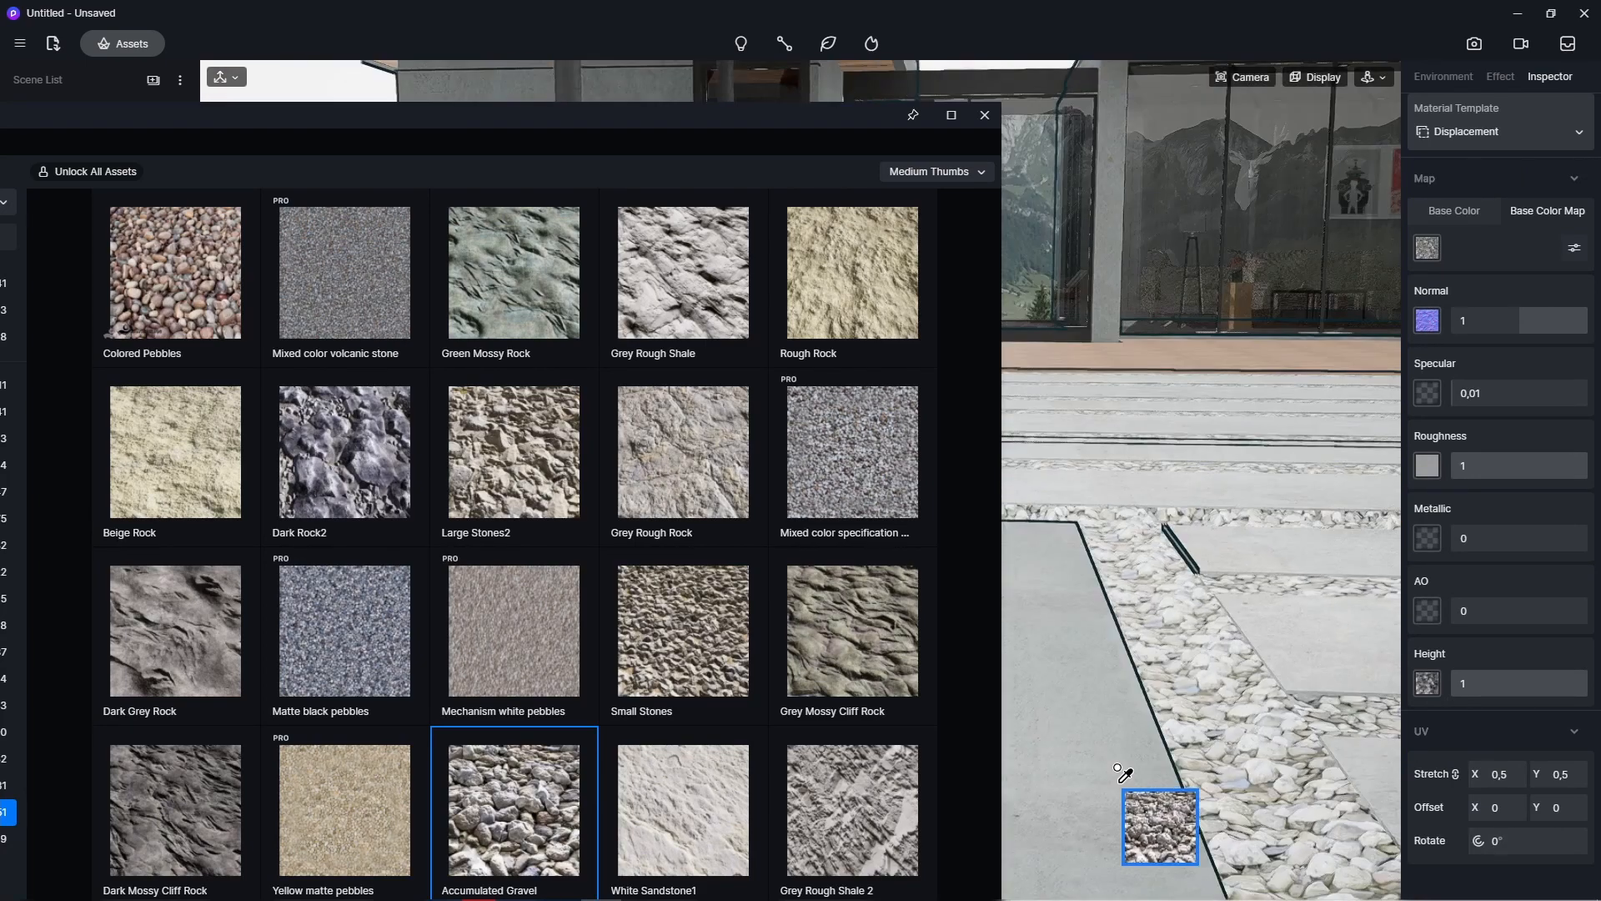
right_click(1274, 667)
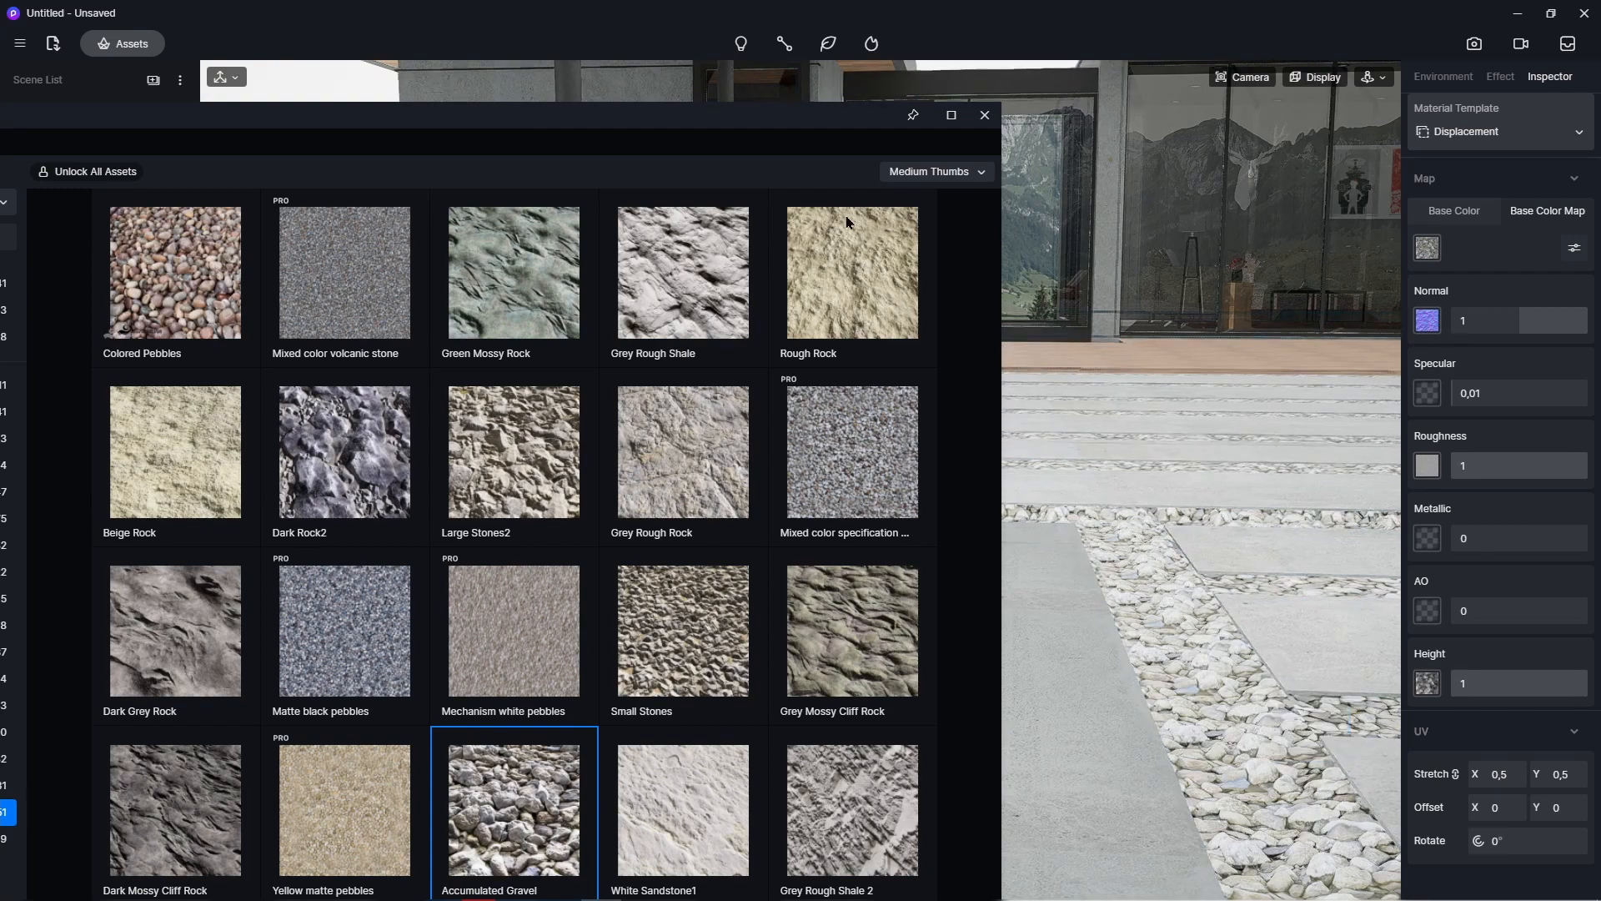
left_click_drag(839, 118, 942, 762)
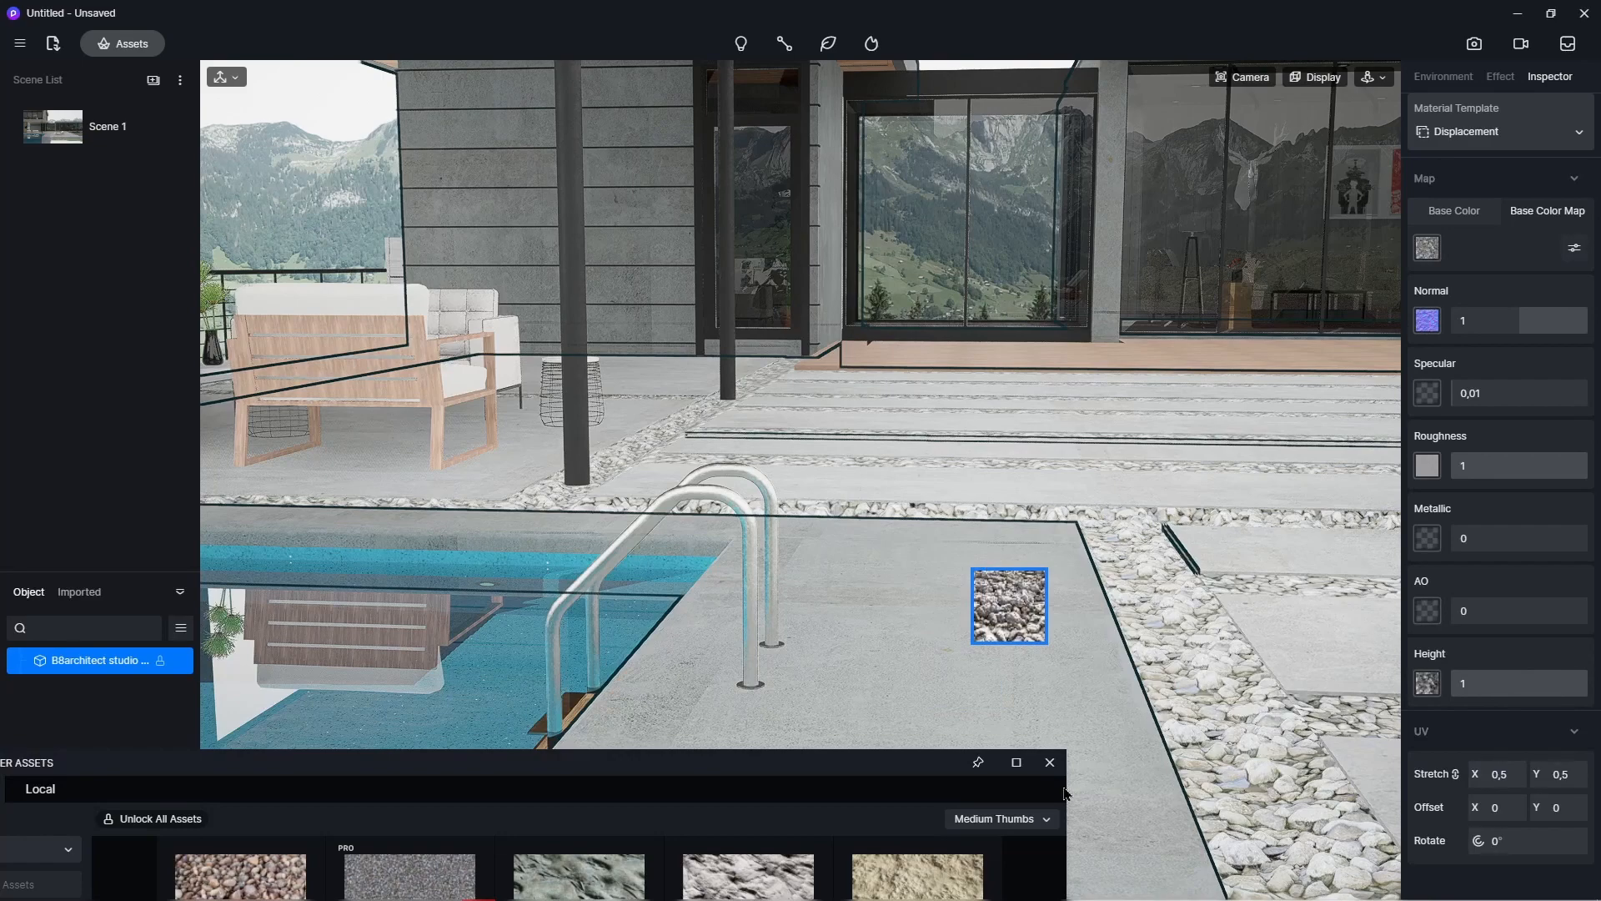
left_click(1050, 763)
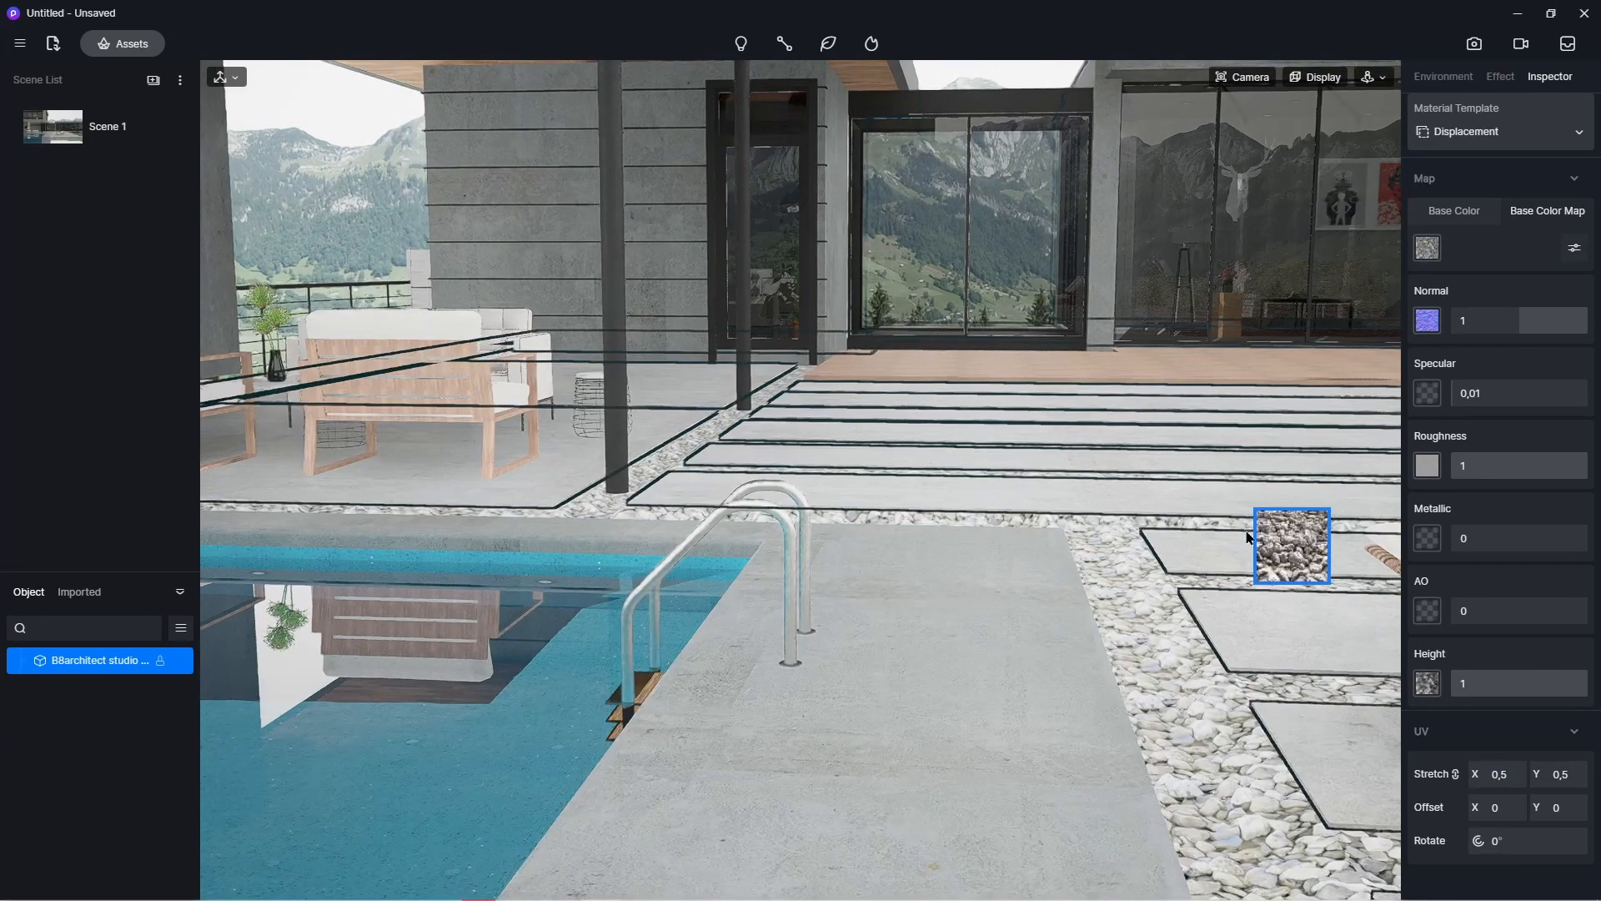
key("Escape")
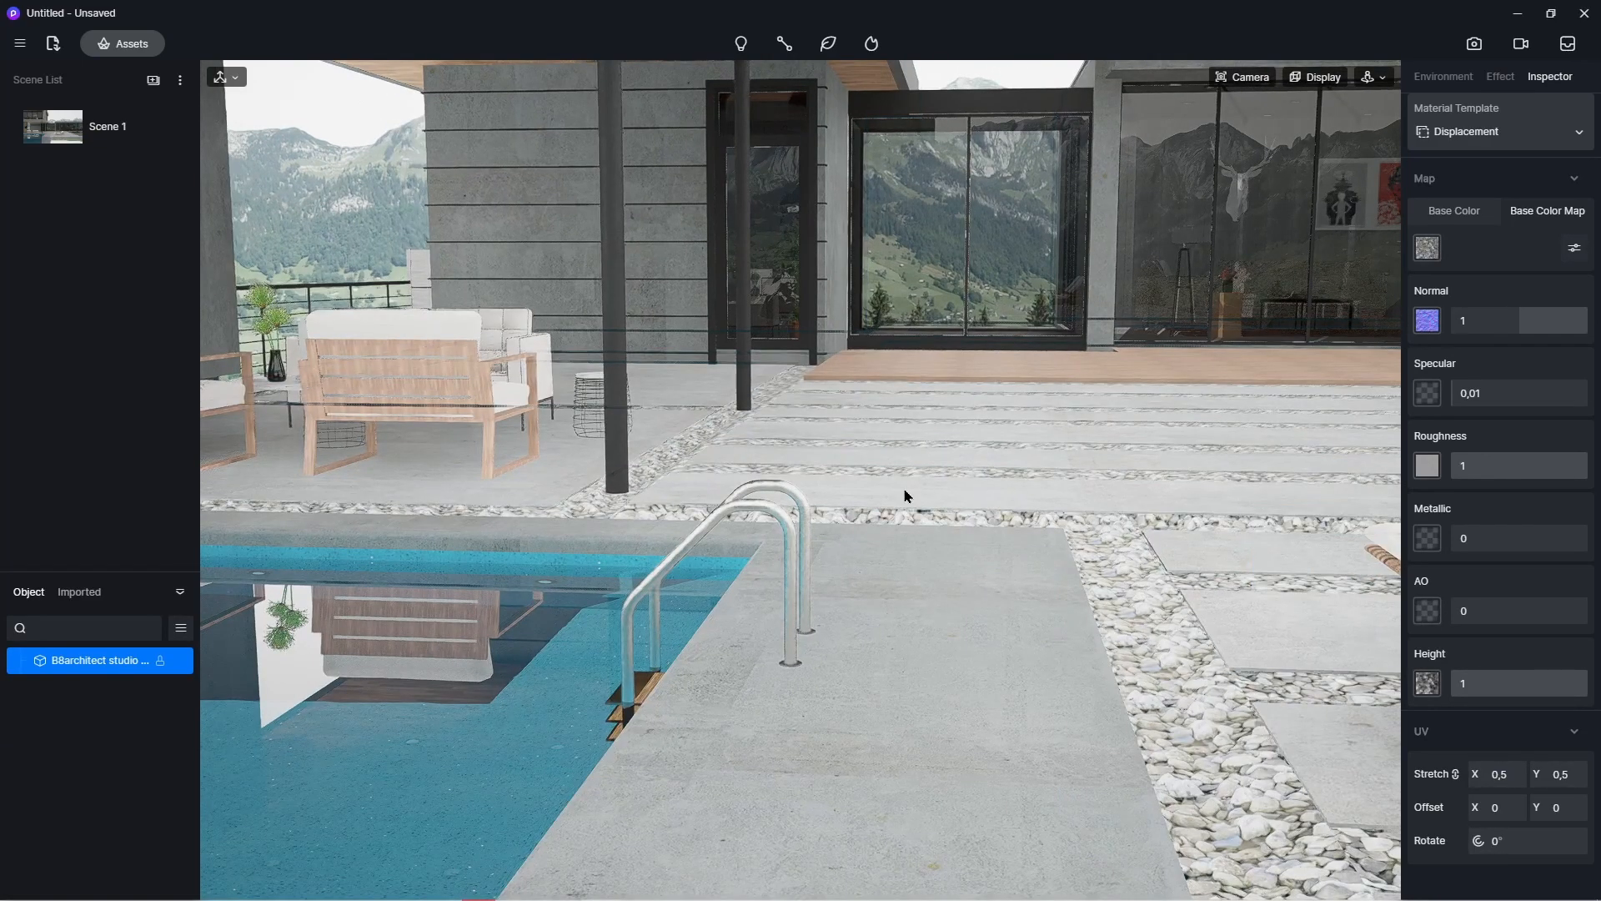
- Set the specular of the wall-mounted TV's material beside the terrace to 0.44 and its roughness to 0.11
right_click_drag(904, 491, 1194, 577)
scroll(971, 406, "down", 3)
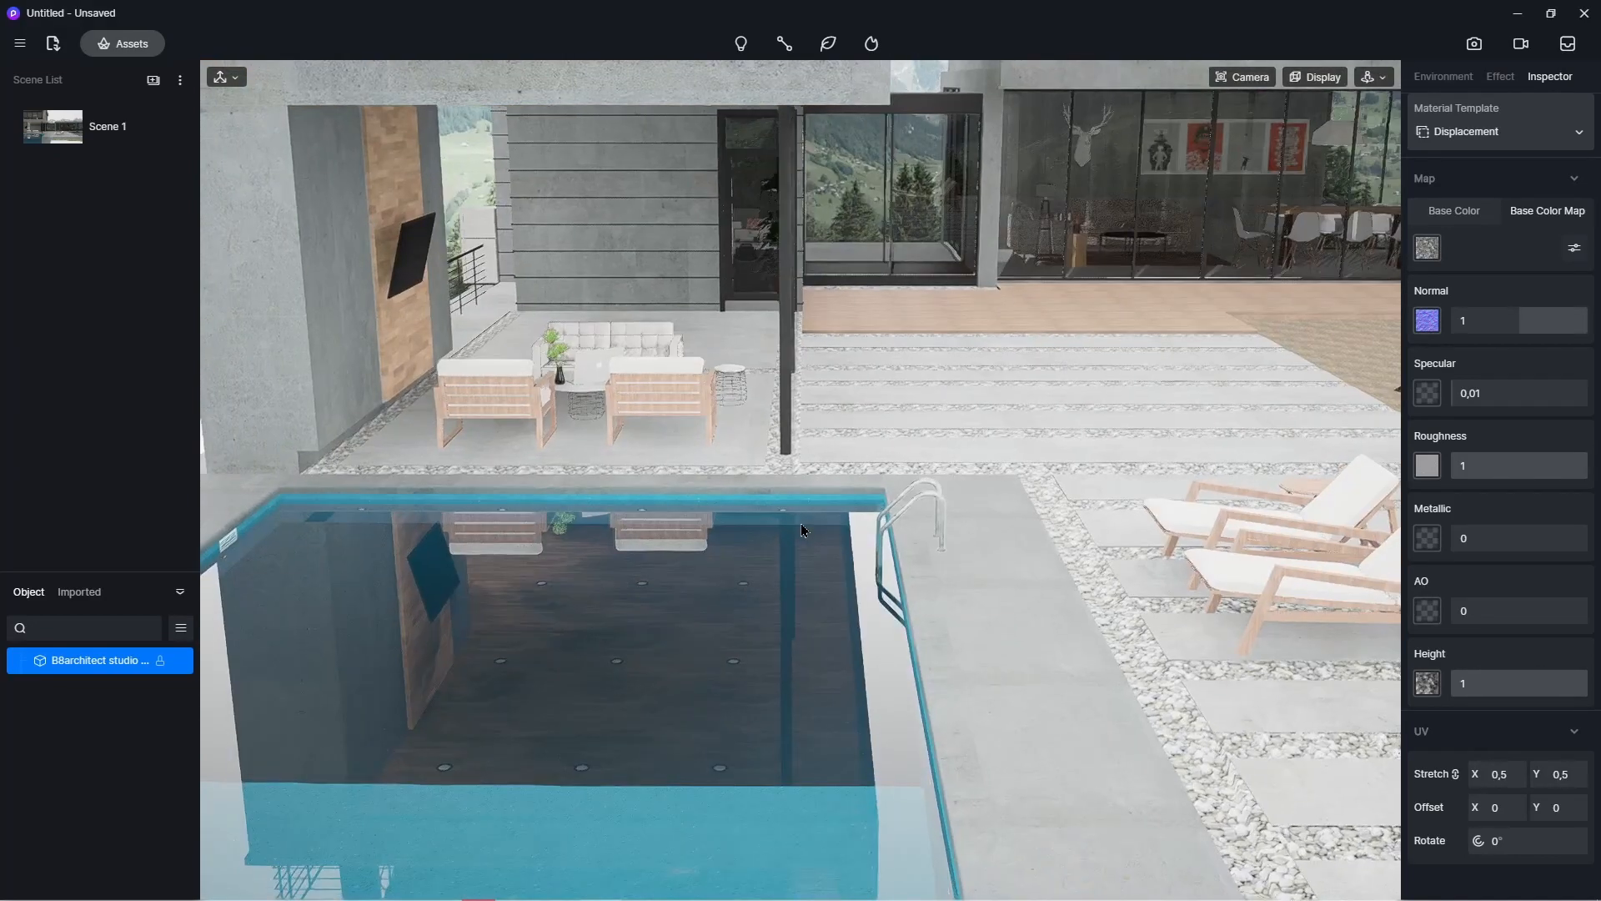
right_click_drag(803, 531, 1143, 554)
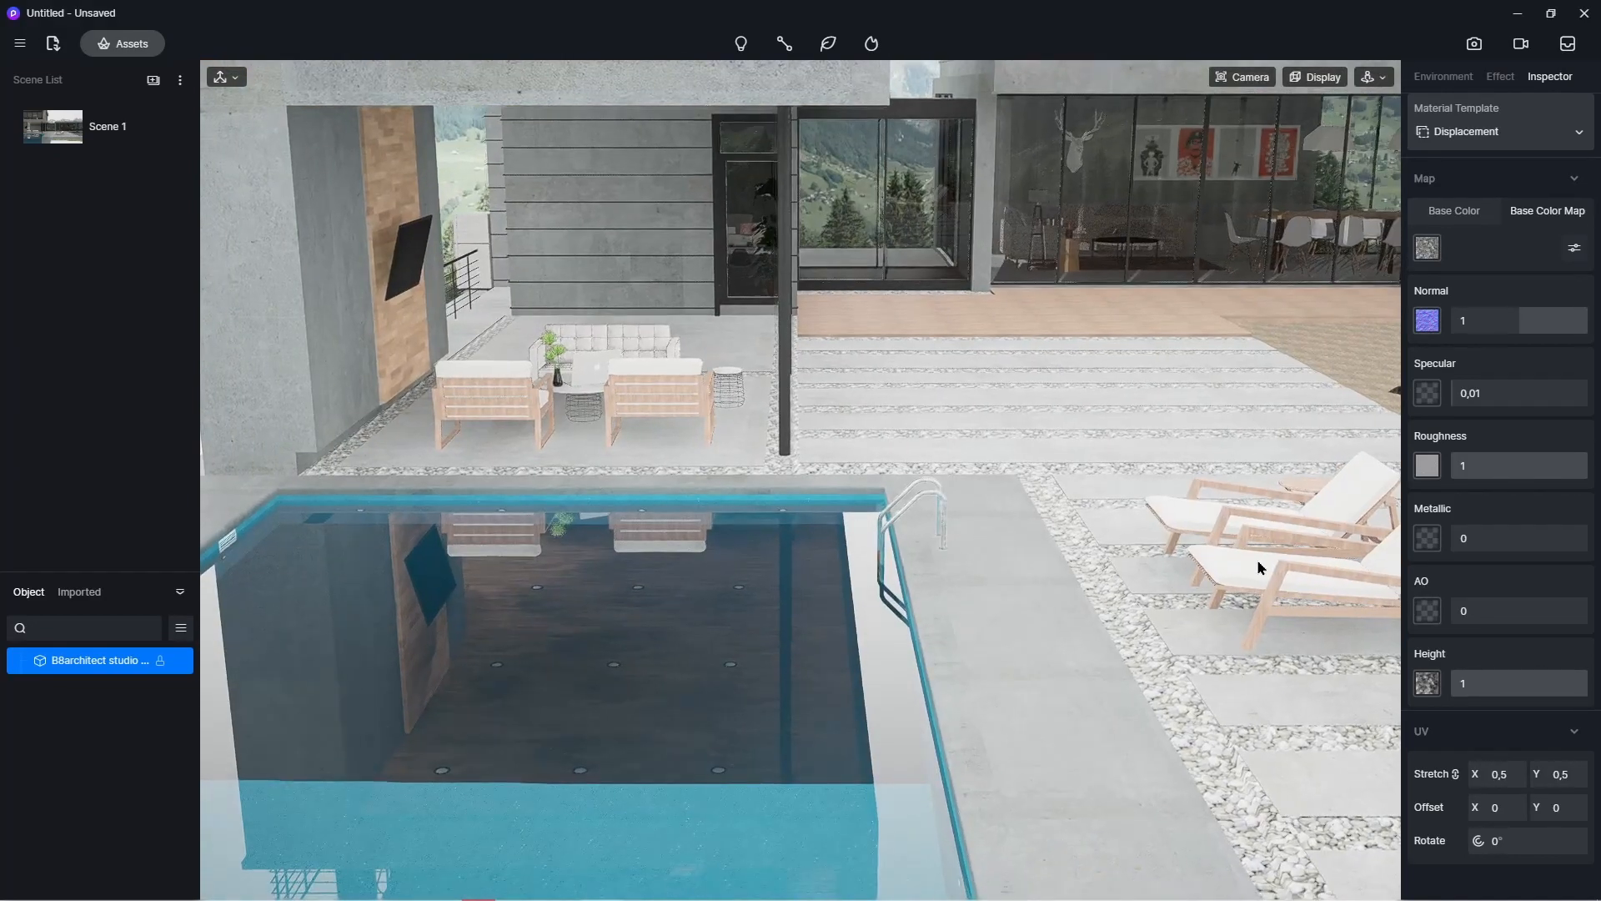
right_click_drag(1254, 561, 488, 343)
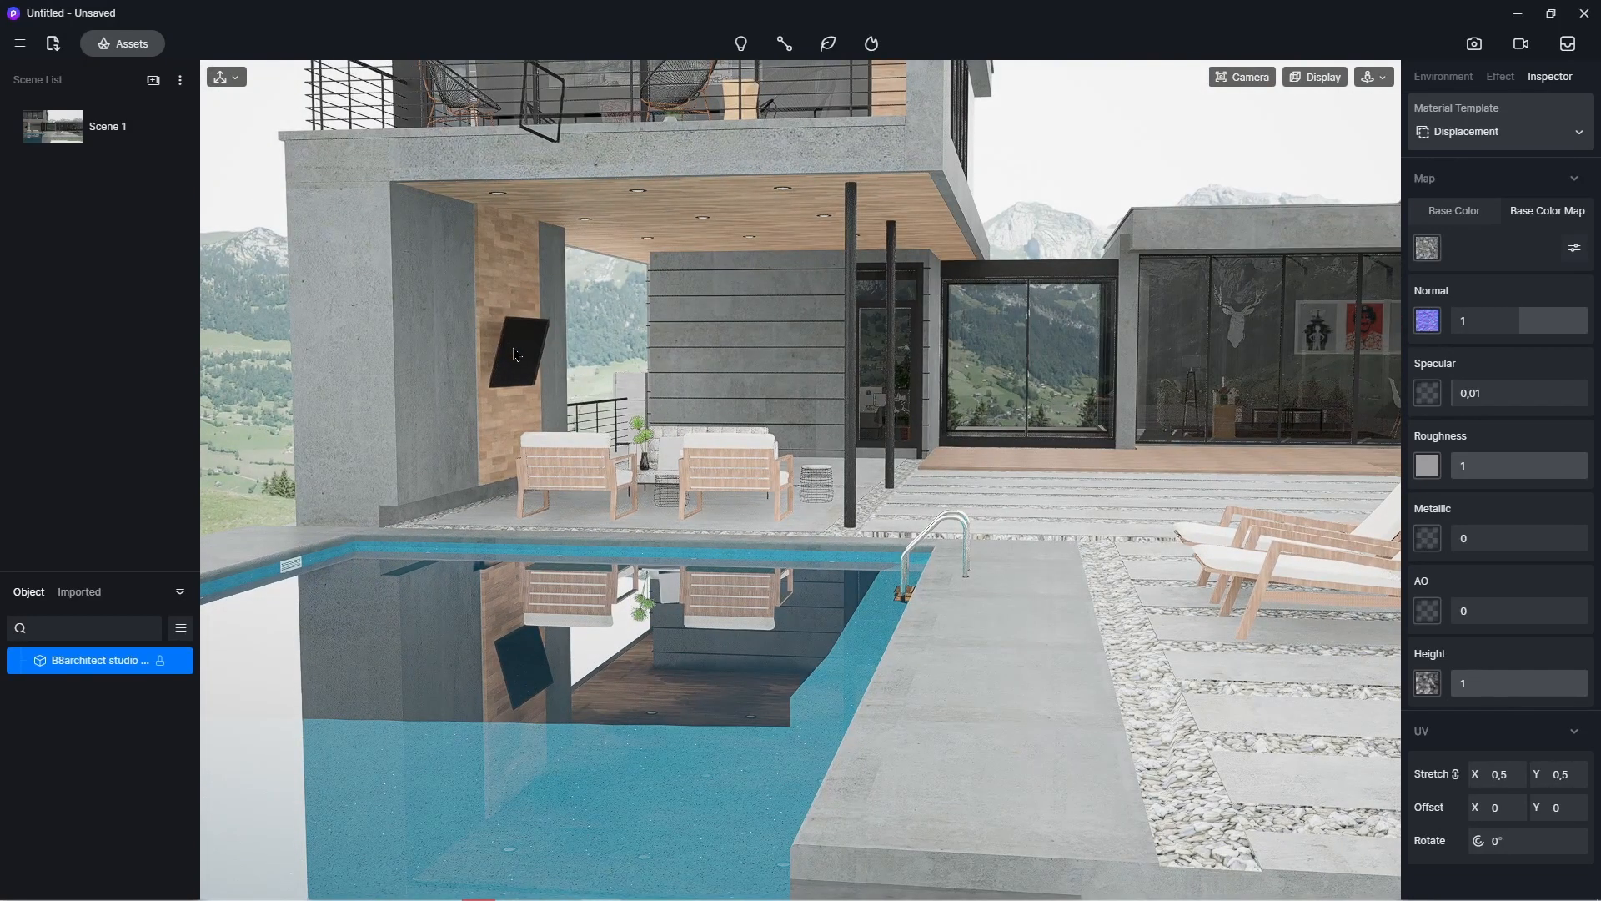
left_click(516, 354)
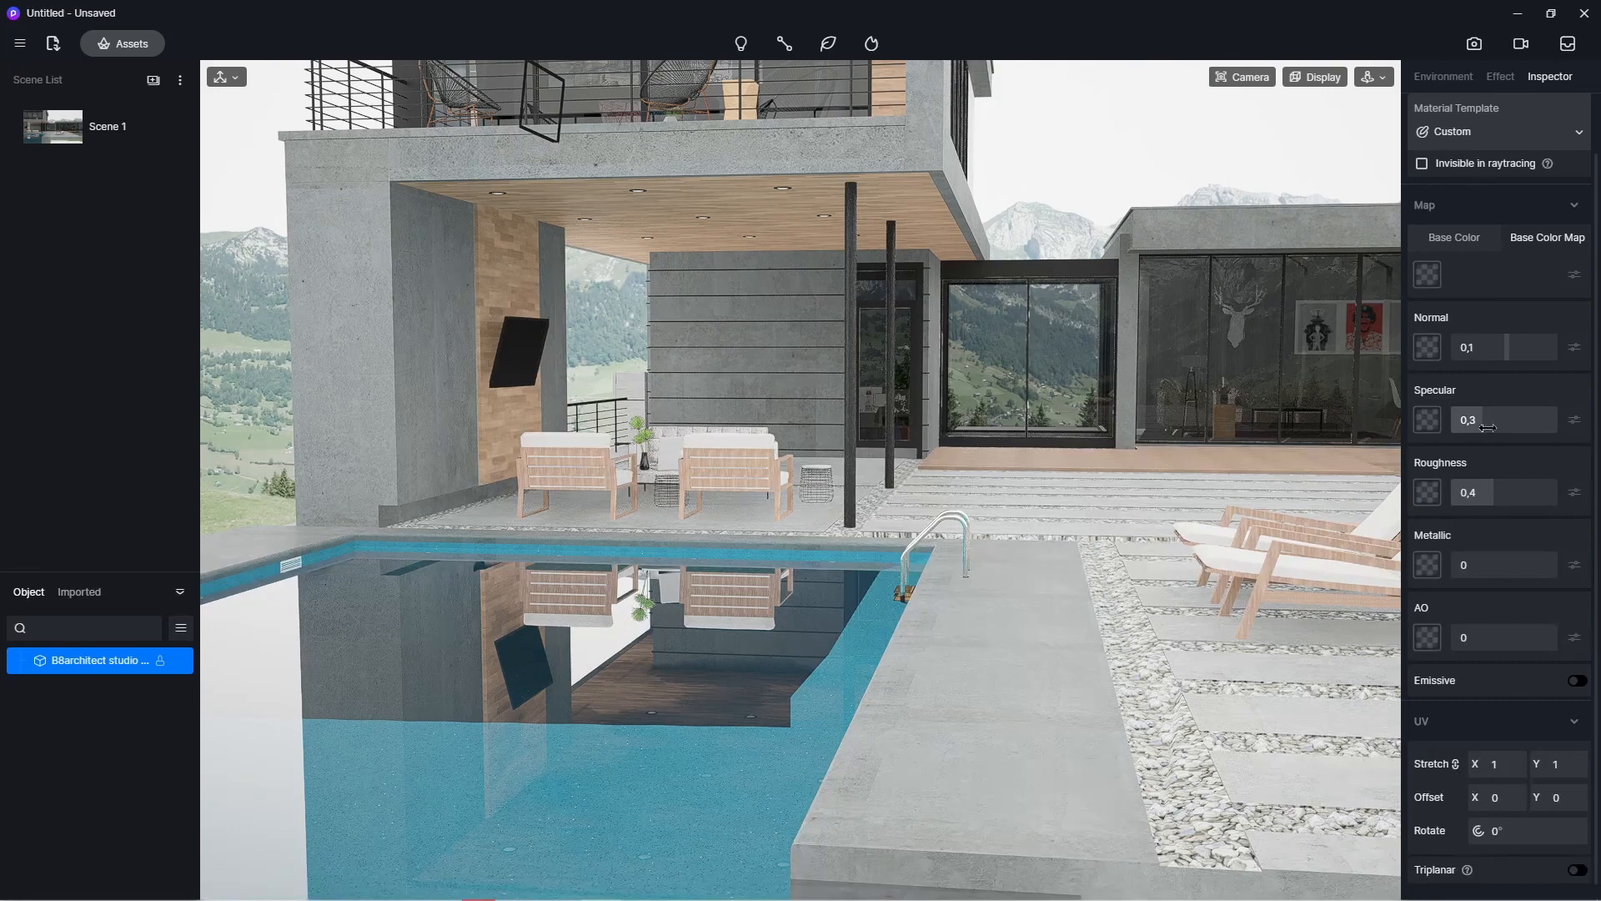
left_click_drag(1499, 427, 1499, 428)
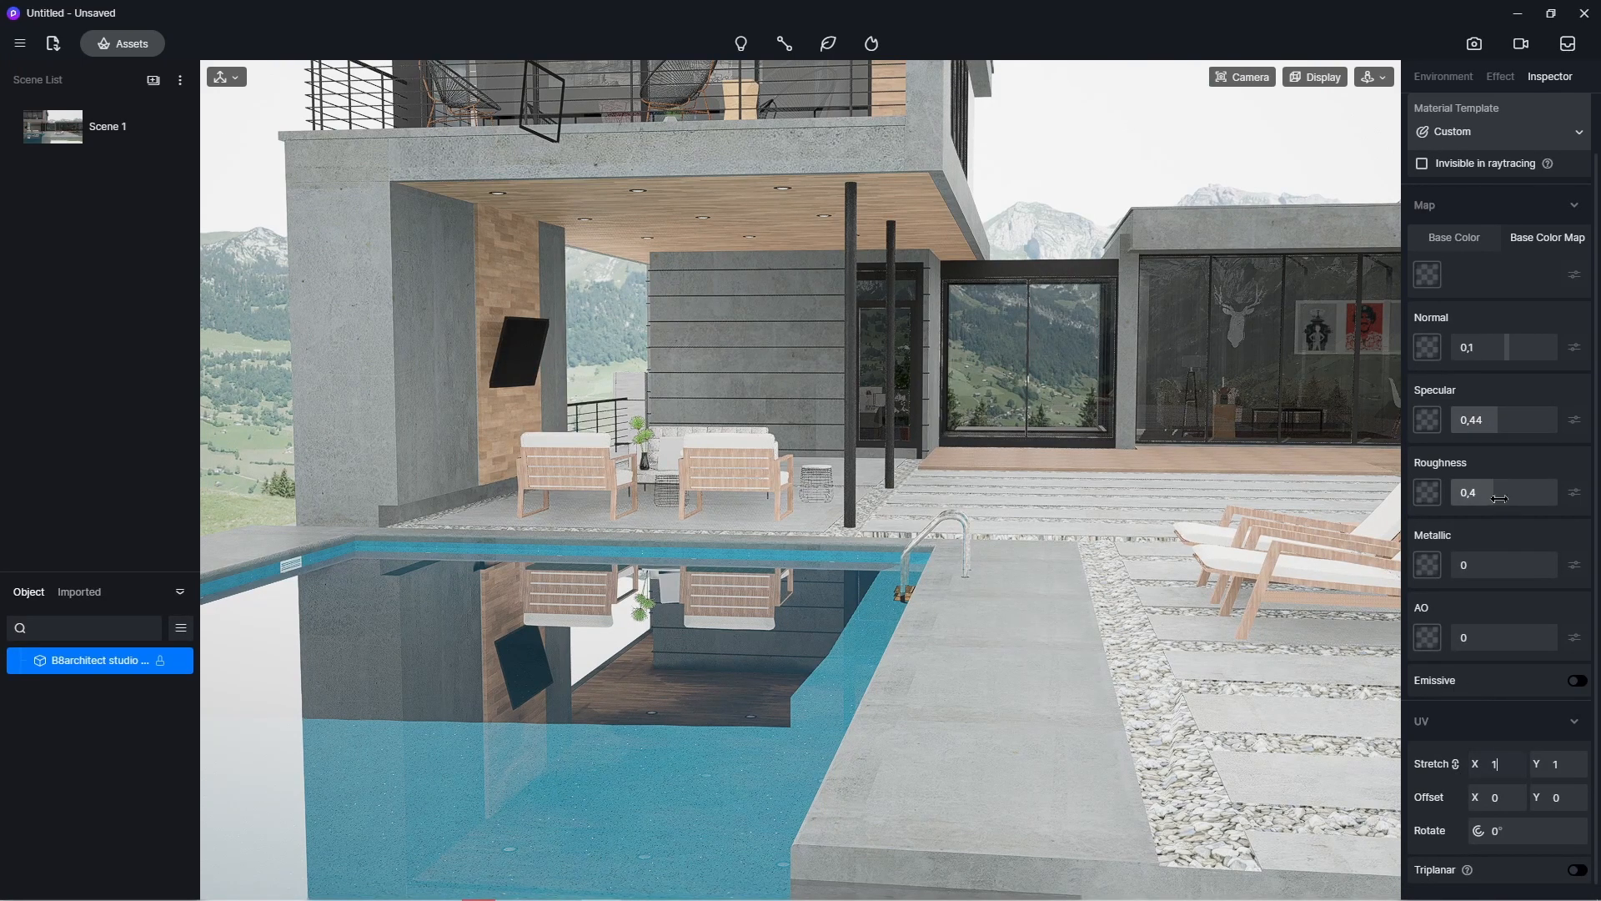
left_click_drag(1500, 499, 1461, 498)
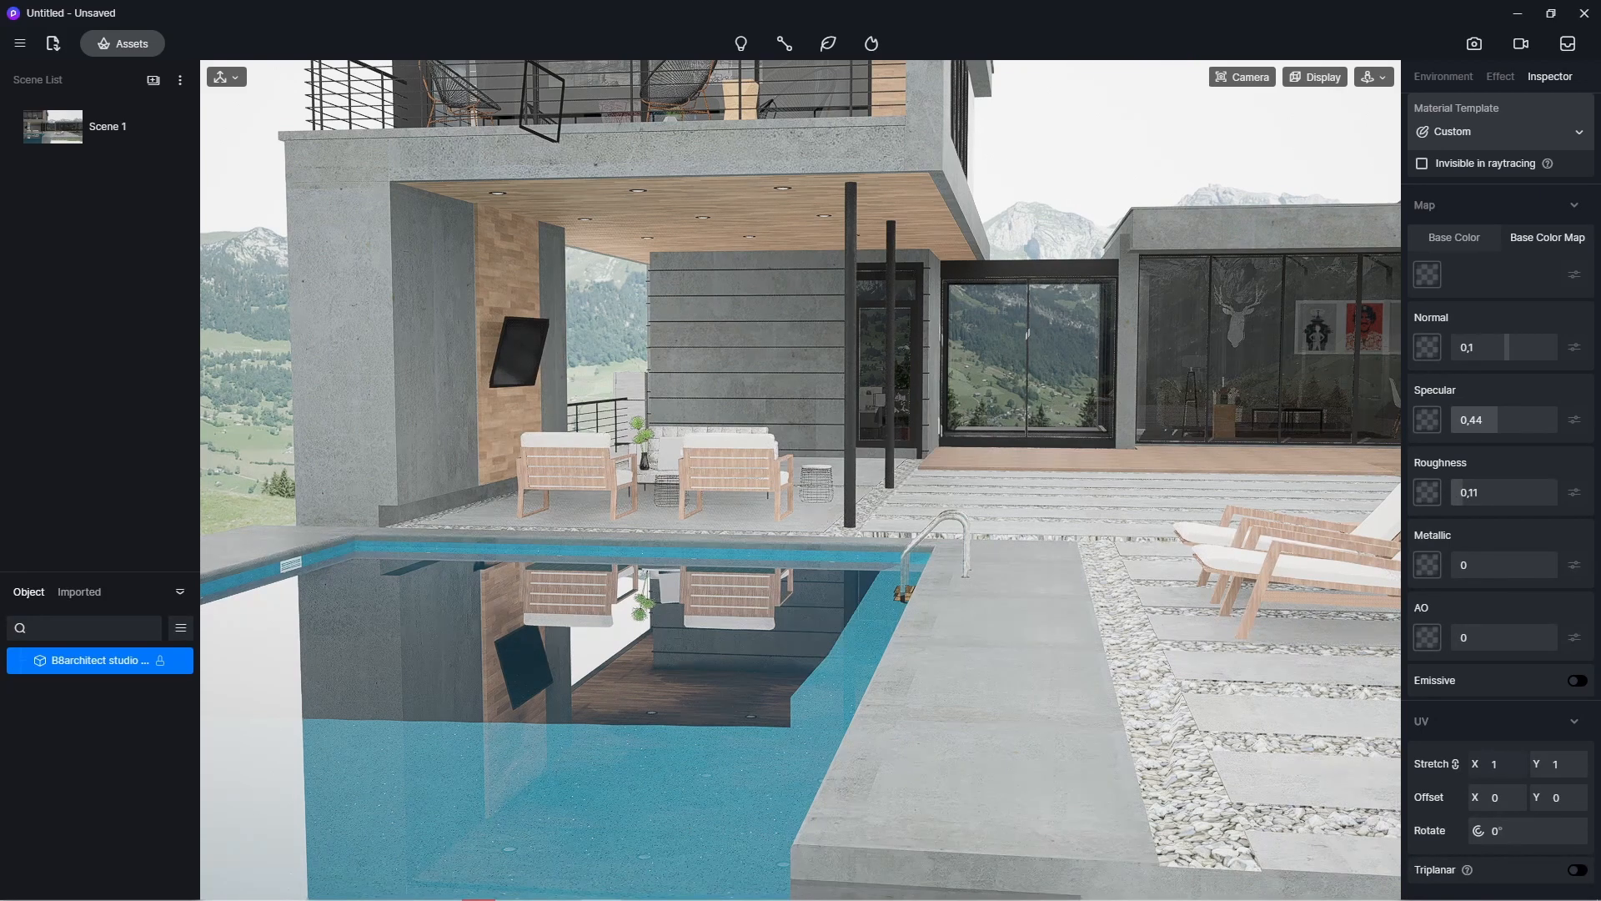
- Set the roughness of the outdoor furniture's wood to 0.17 and the specular of the upper-floor window glass to 0.53
left_click(1302, 557)
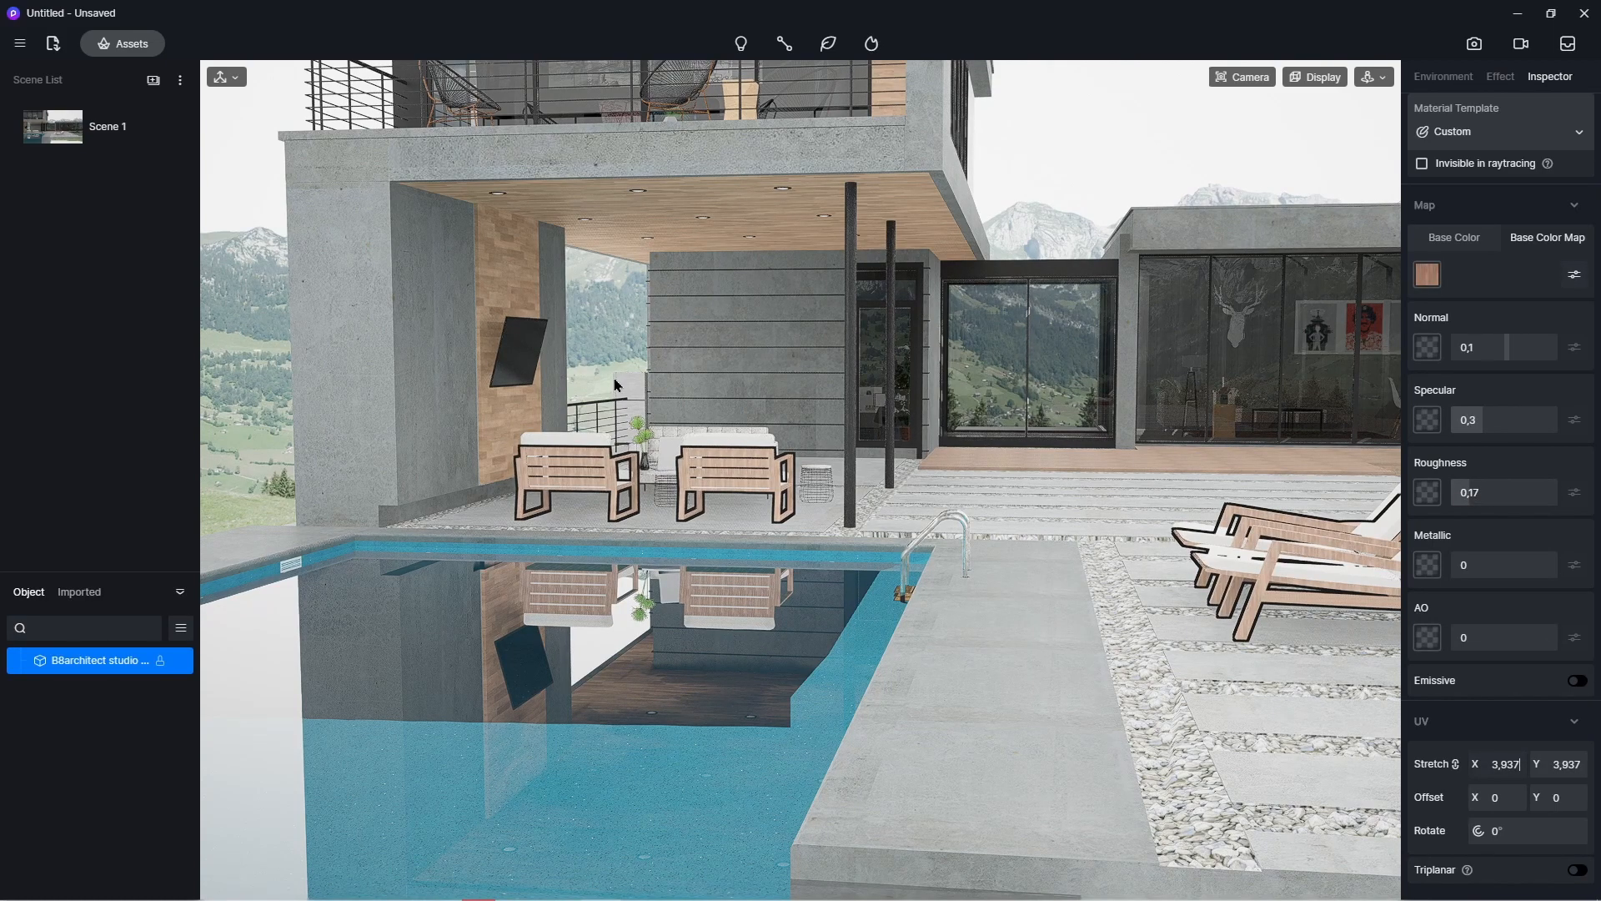
scroll(613, 384, "down", 6)
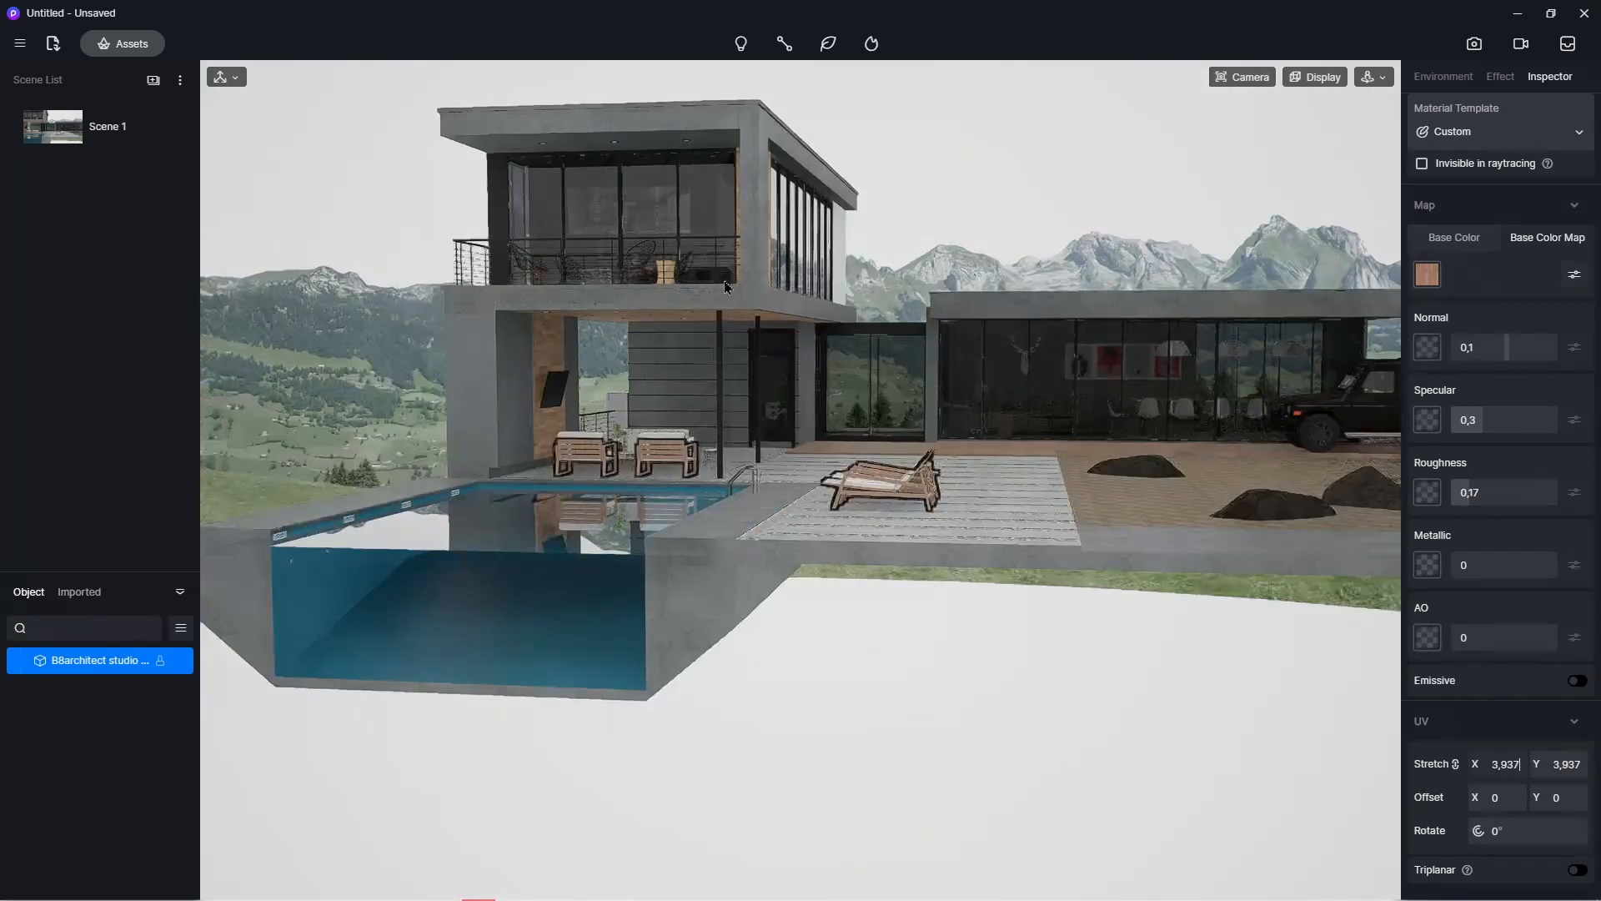
left_click(703, 173)
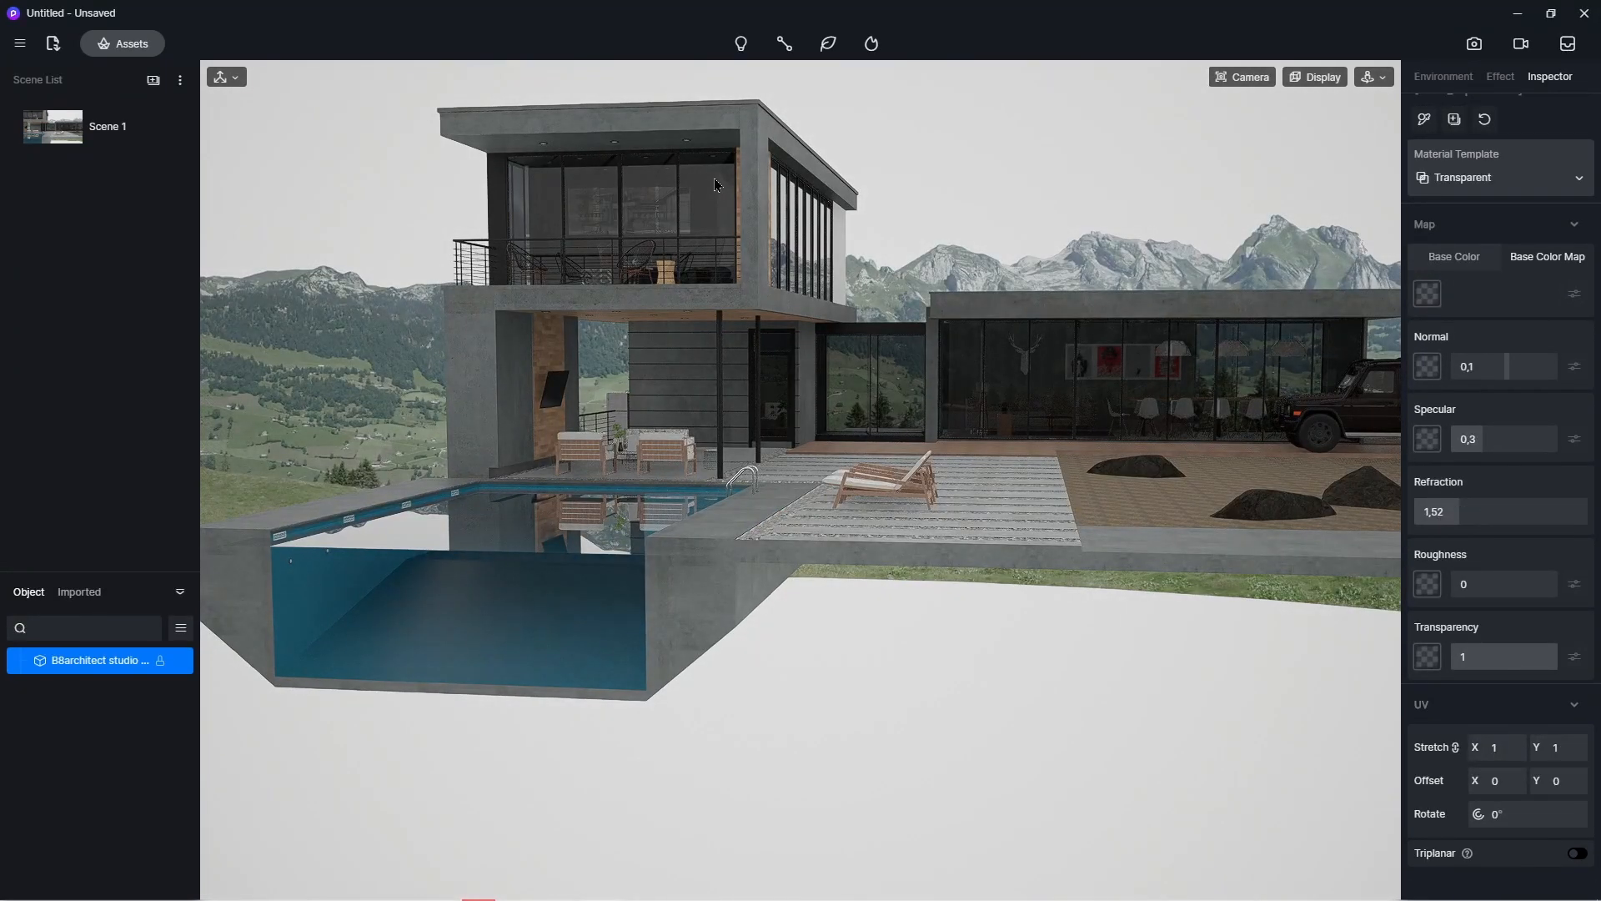
left_click(1509, 447)
mouse_move(1510, 447)
left_mouse_down()
mouse_move(1496, 439)
mouse_move(1512, 440)
left_mouse_up()
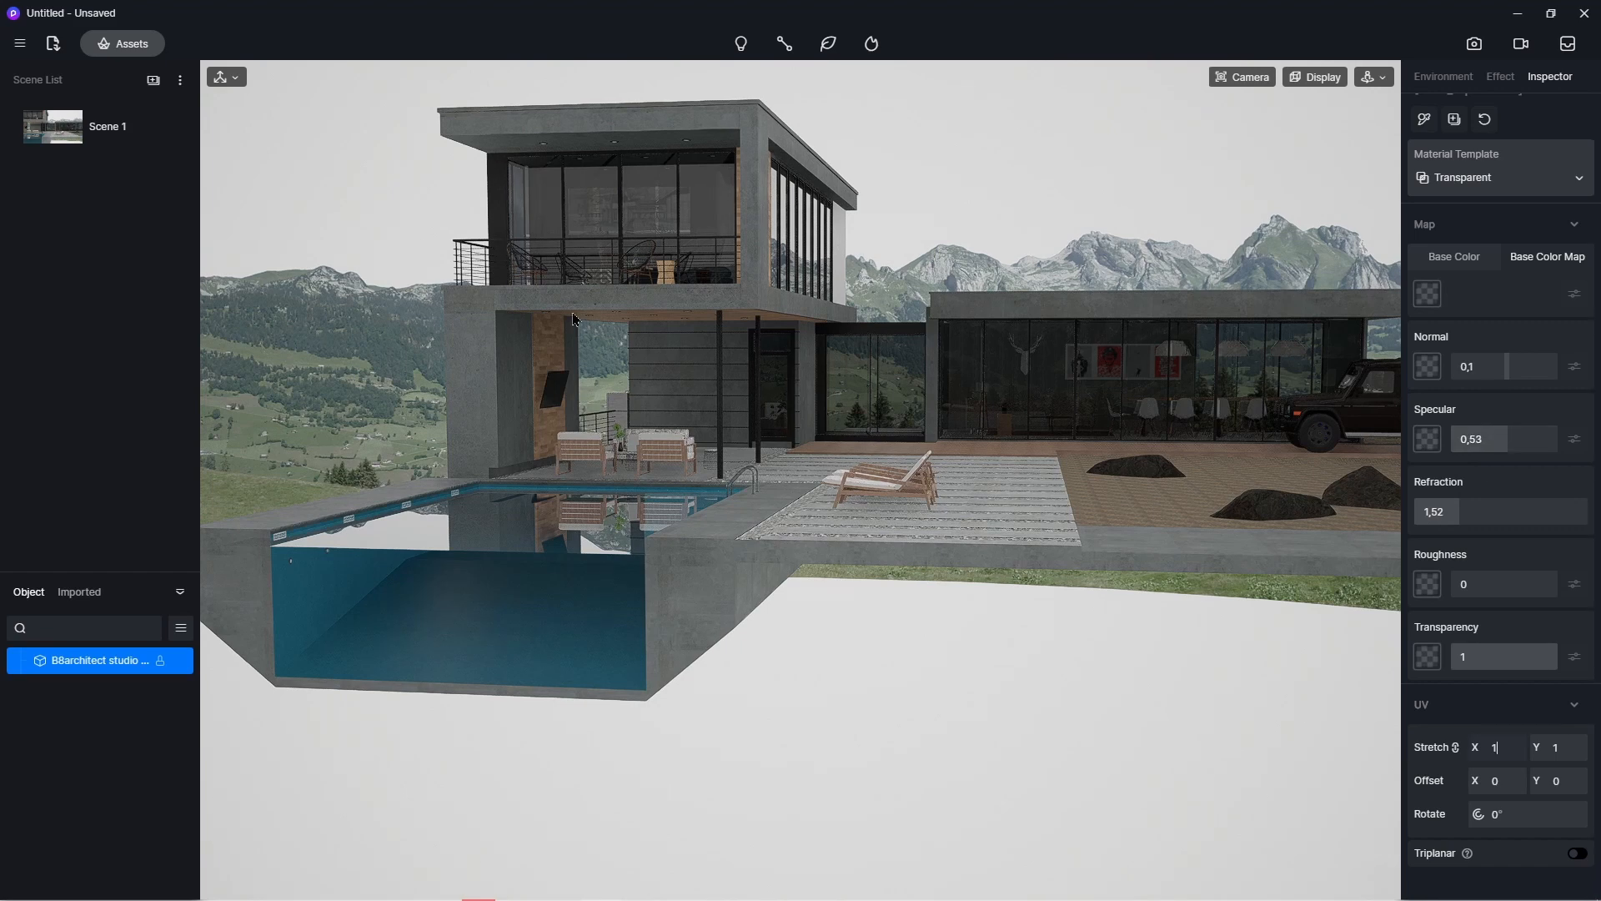
- Set the refraction of the pool water's material to 1.33
left_click(577, 534)
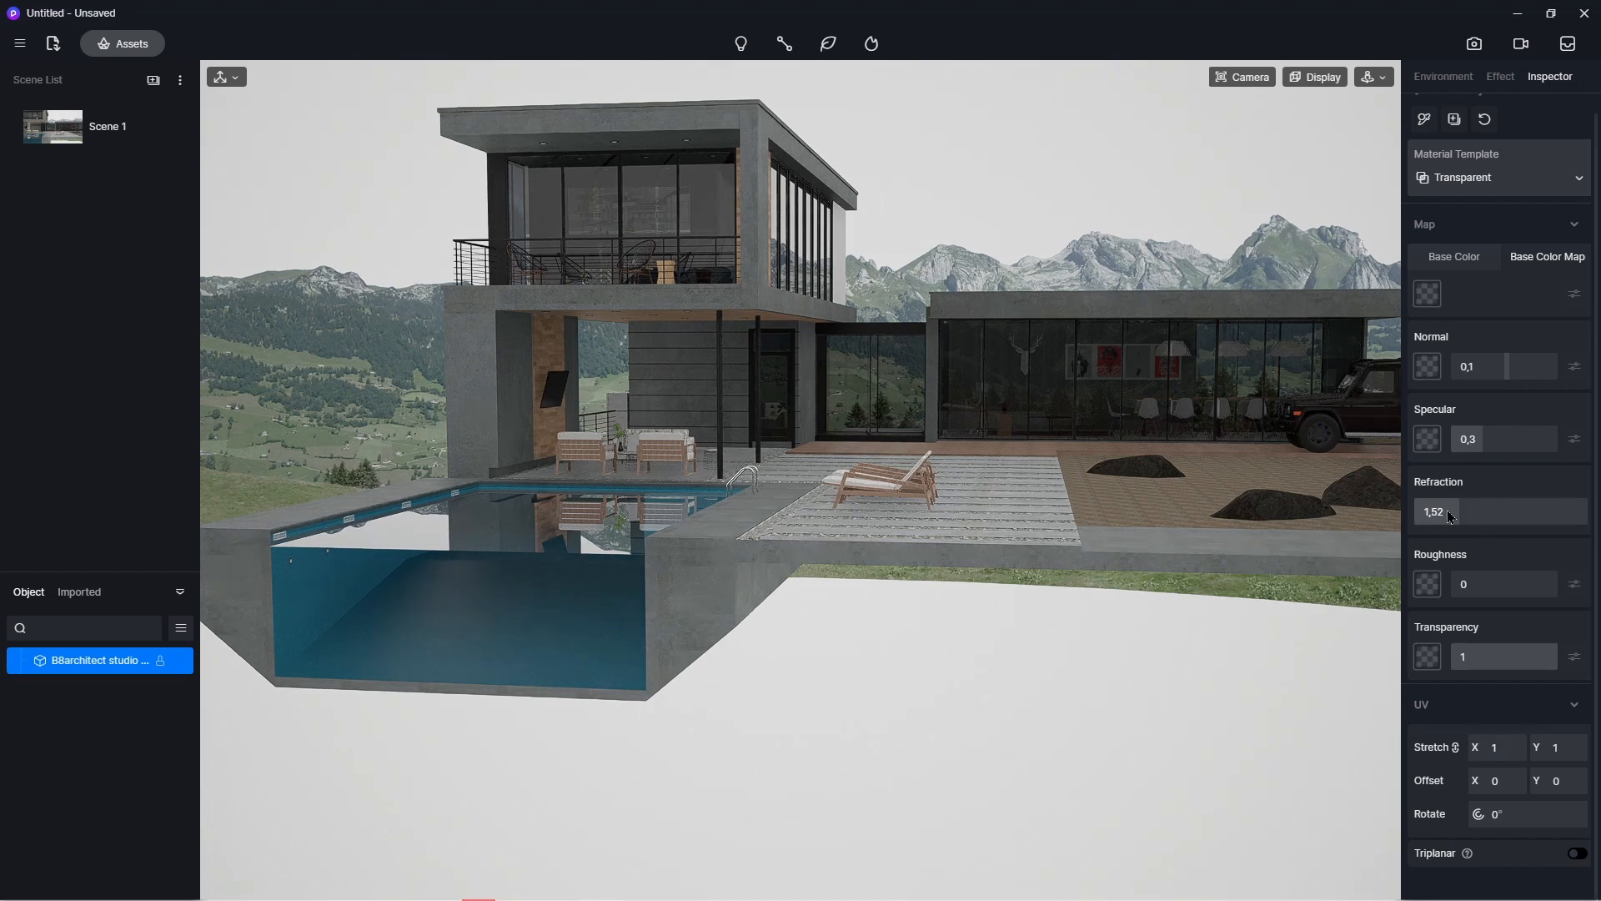
mouse_move(1451, 517)
left_mouse_down()
mouse_move(1435, 510)
mouse_move(1562, 511)
mouse_move(1449, 511)
left_mouse_up()
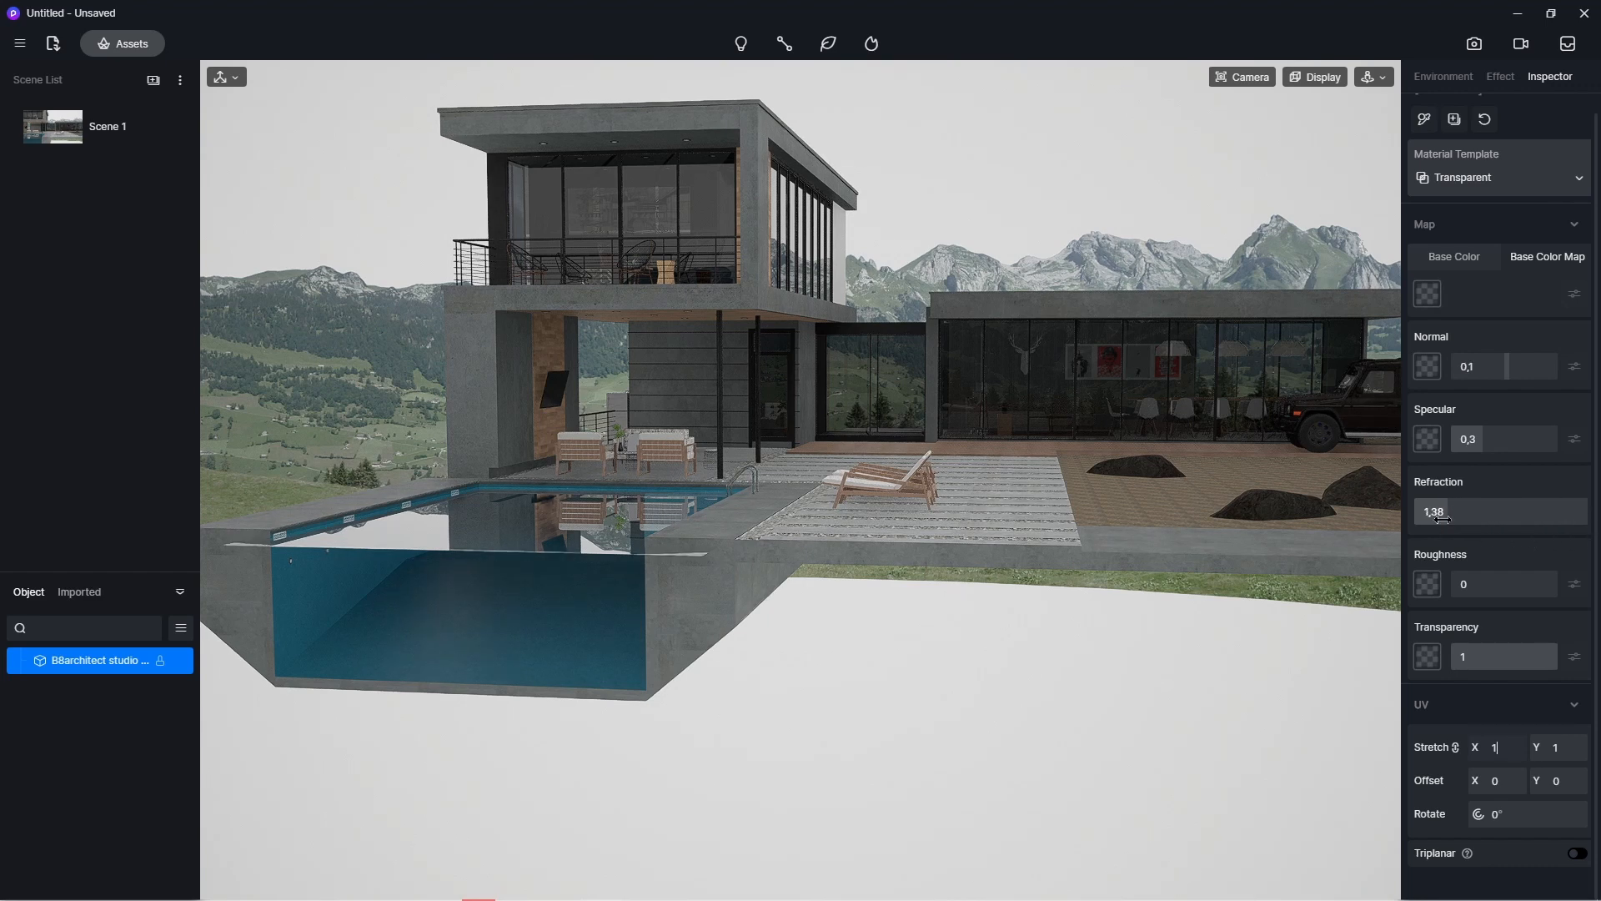
double_click(1445, 512)
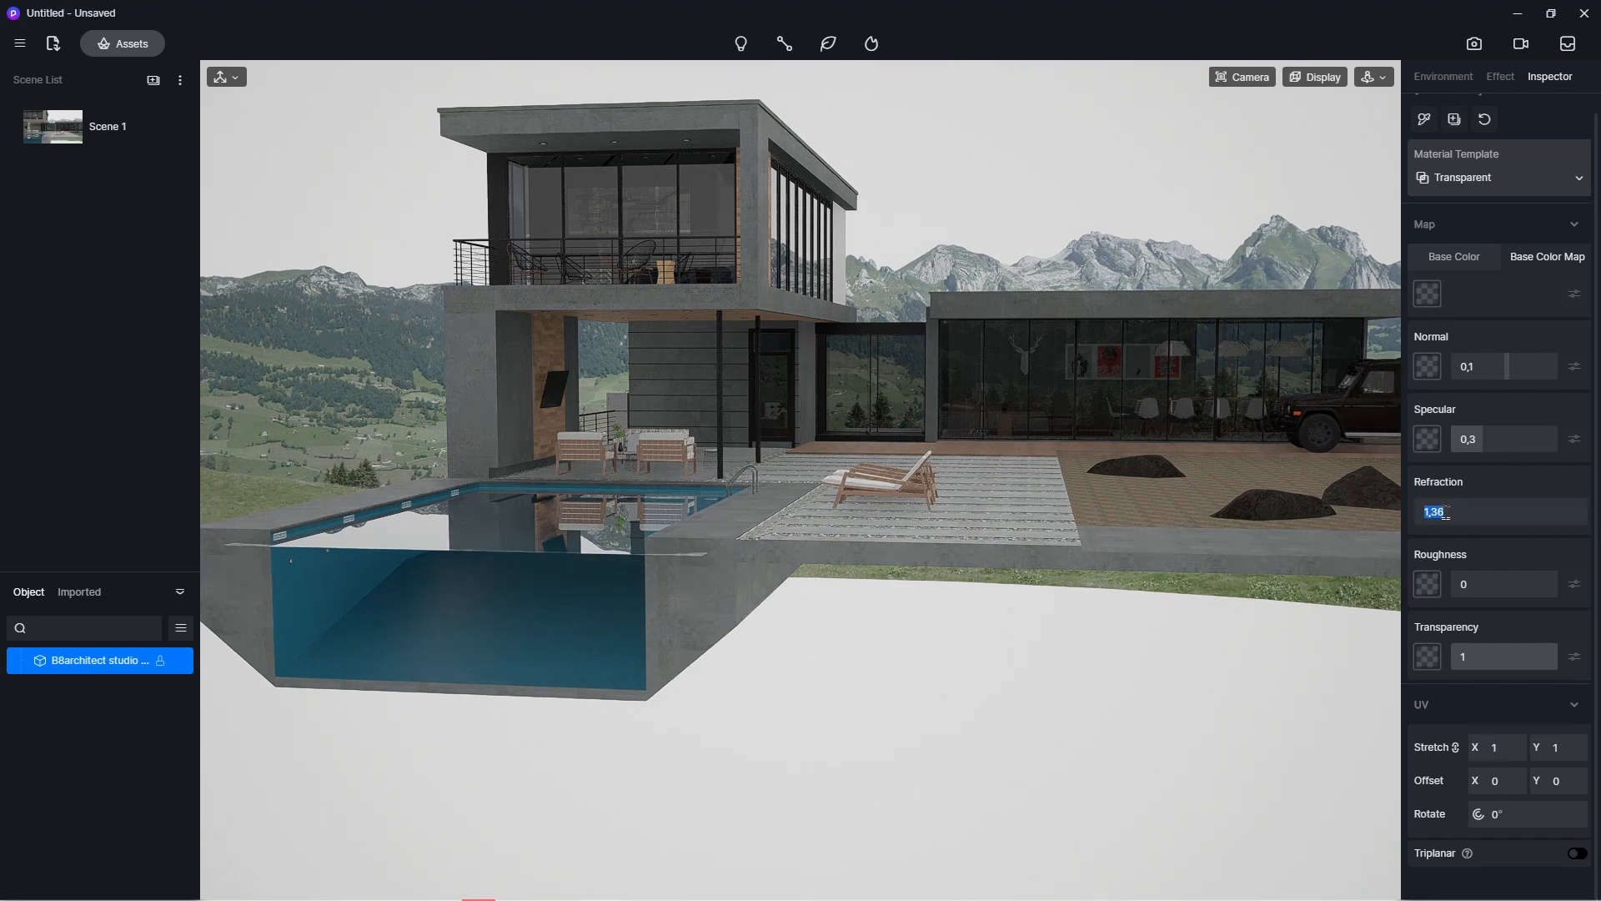
type("1")
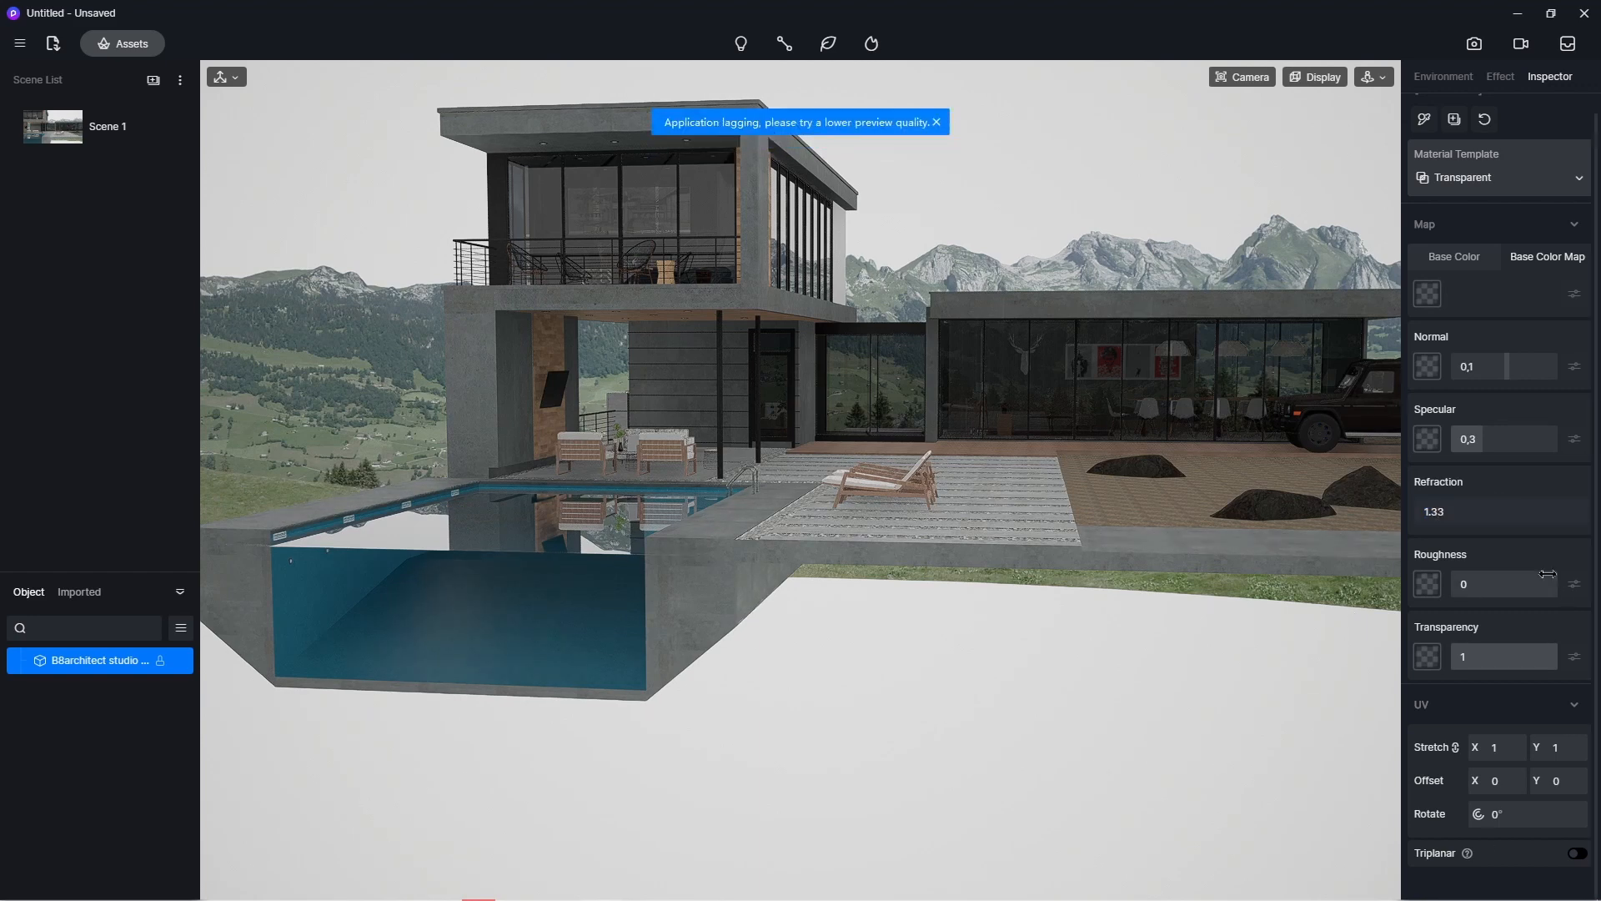
key("Return")
- Load the blue water-ripple image 4210ebc2689e8fee55983fecaff4812d as the pool water's normal map
left_click(1427, 375)
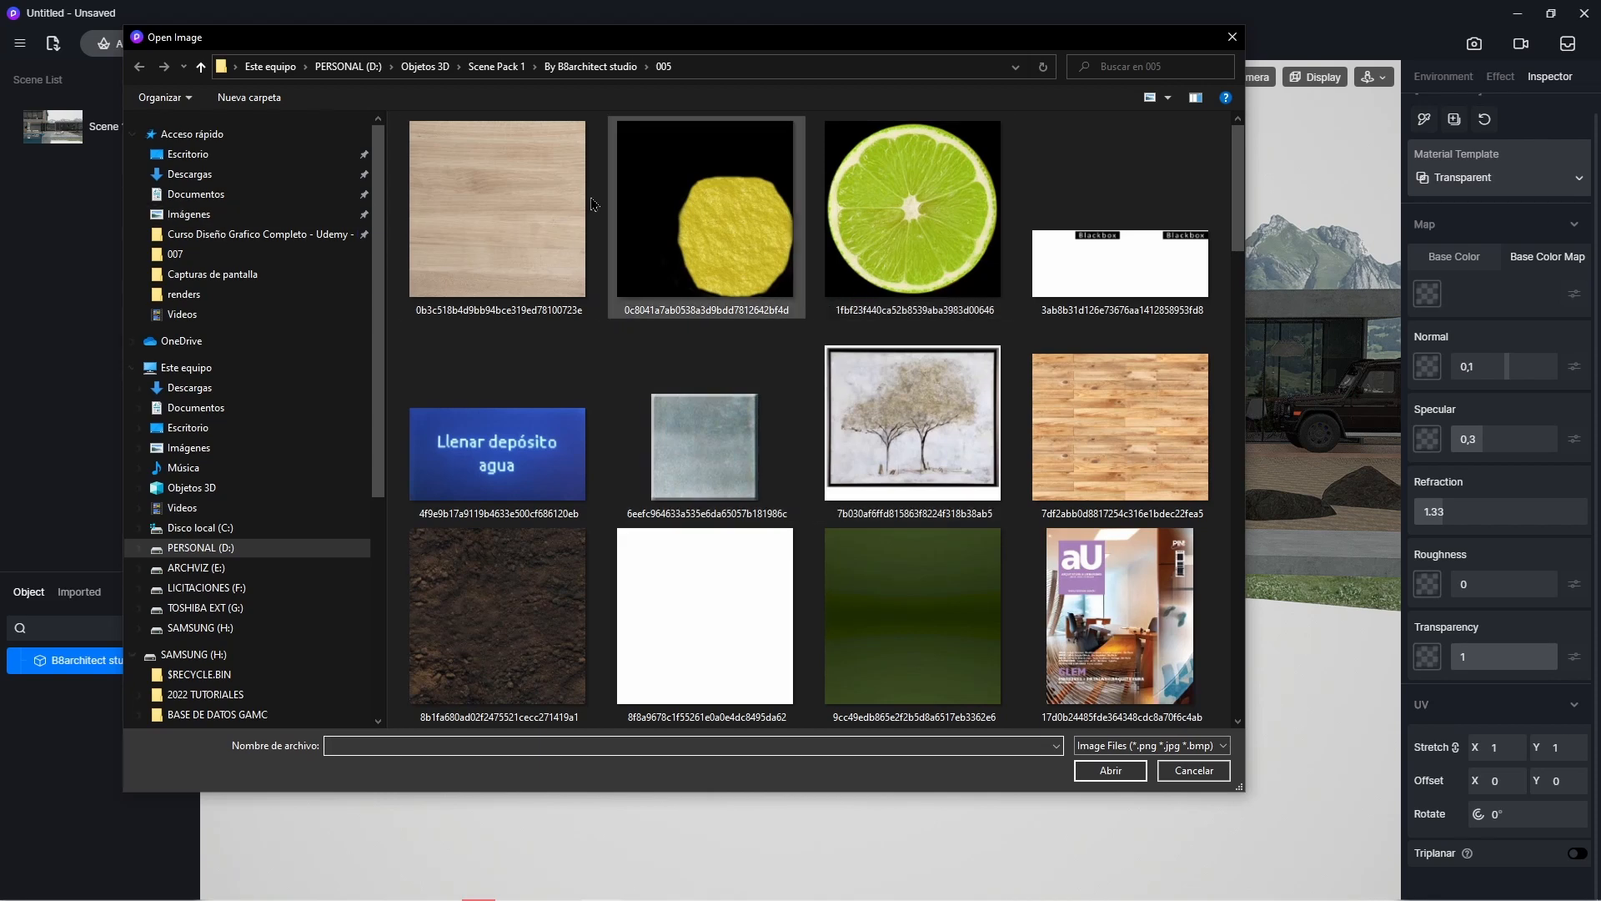
scroll(566, 482, "down", 5)
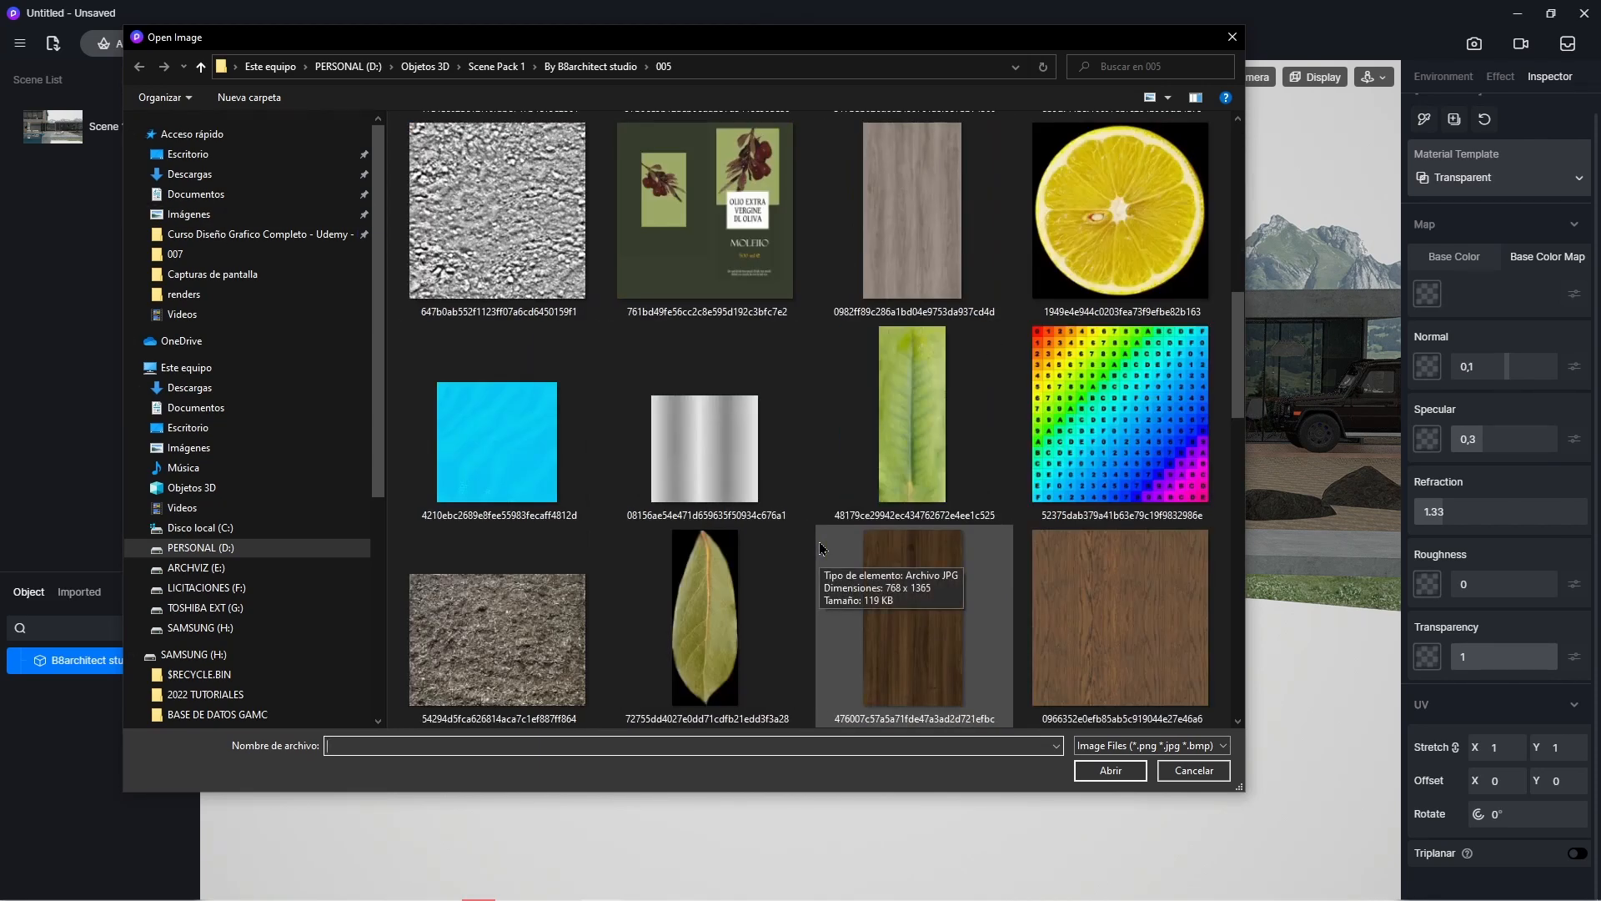
left_click(500, 454)
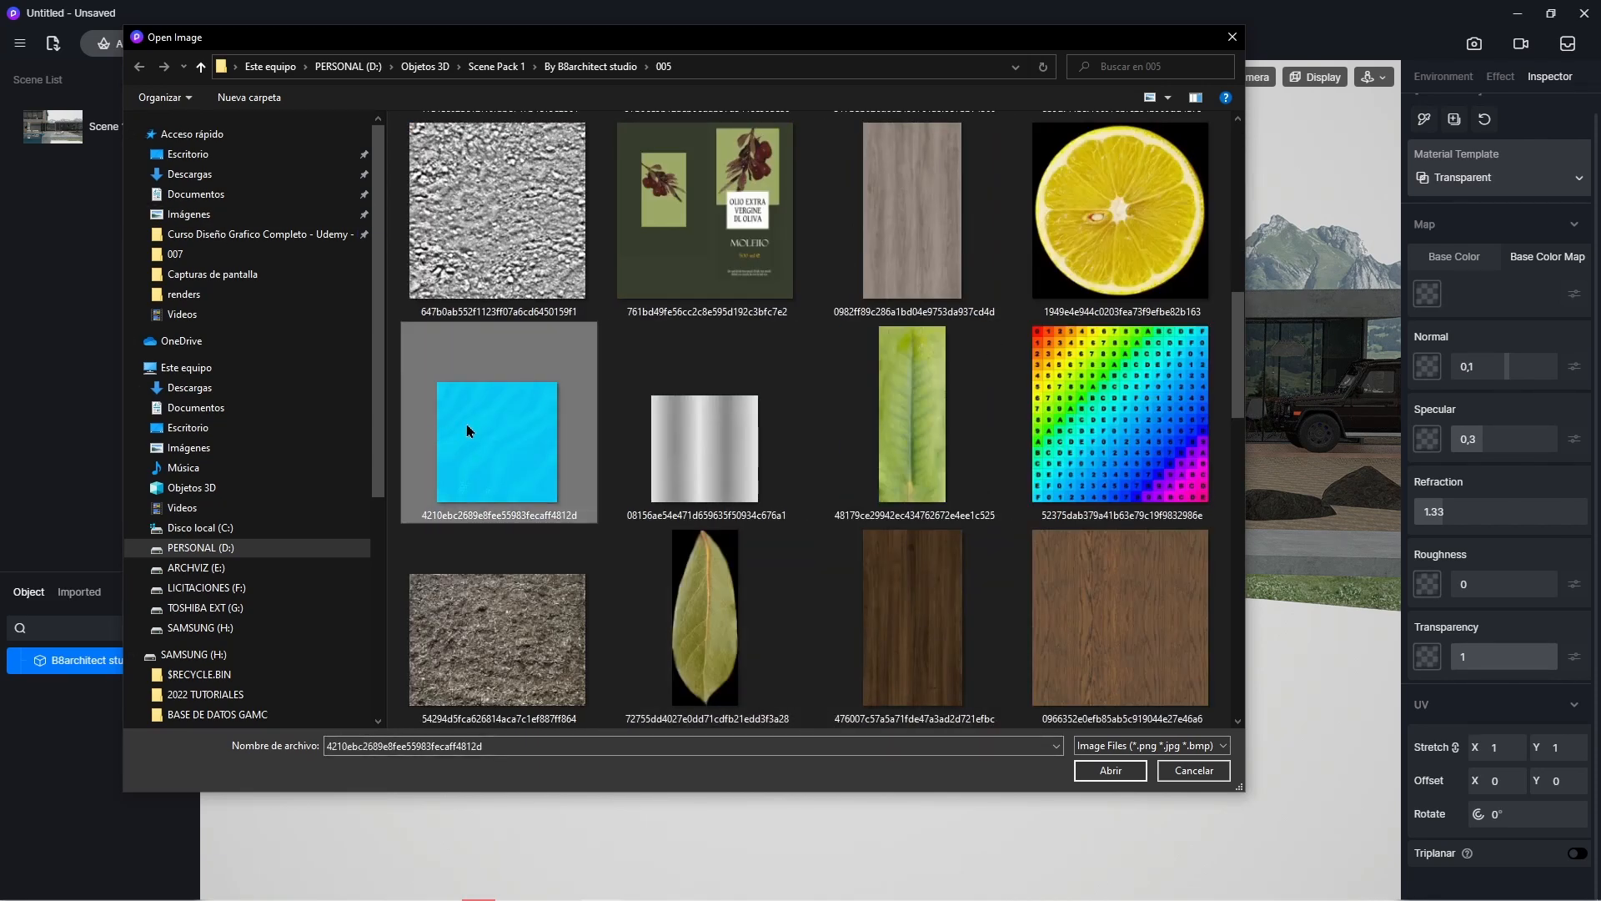
left_click(1122, 776)
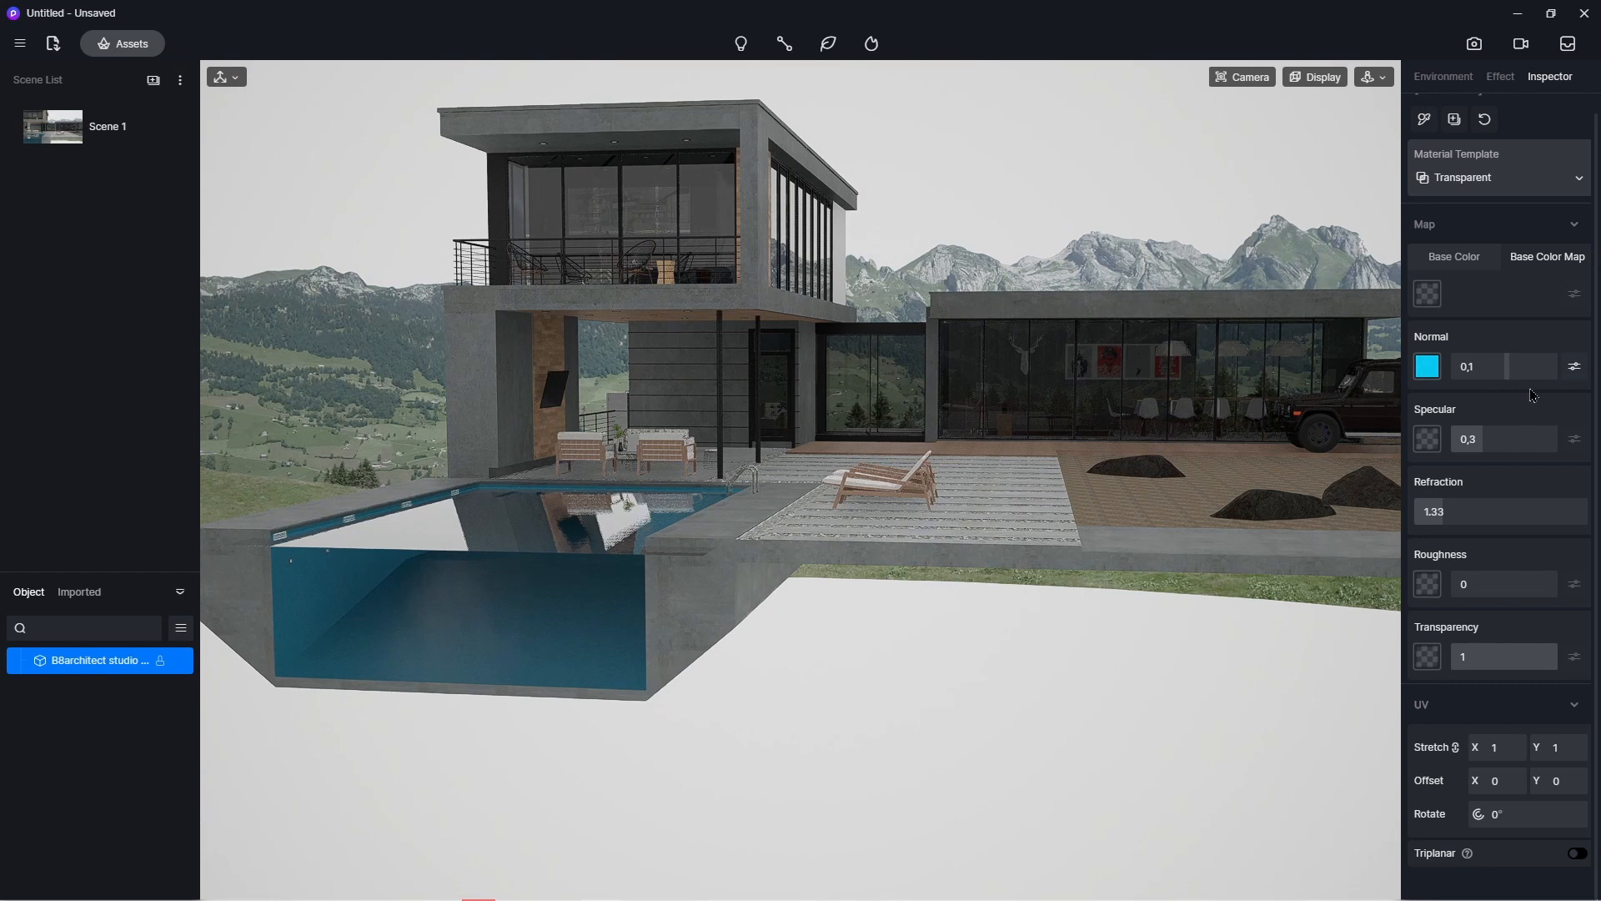
- Enable Individual UV for the pool water's normal map and set its stretch to 0.5
left_click(1574, 370)
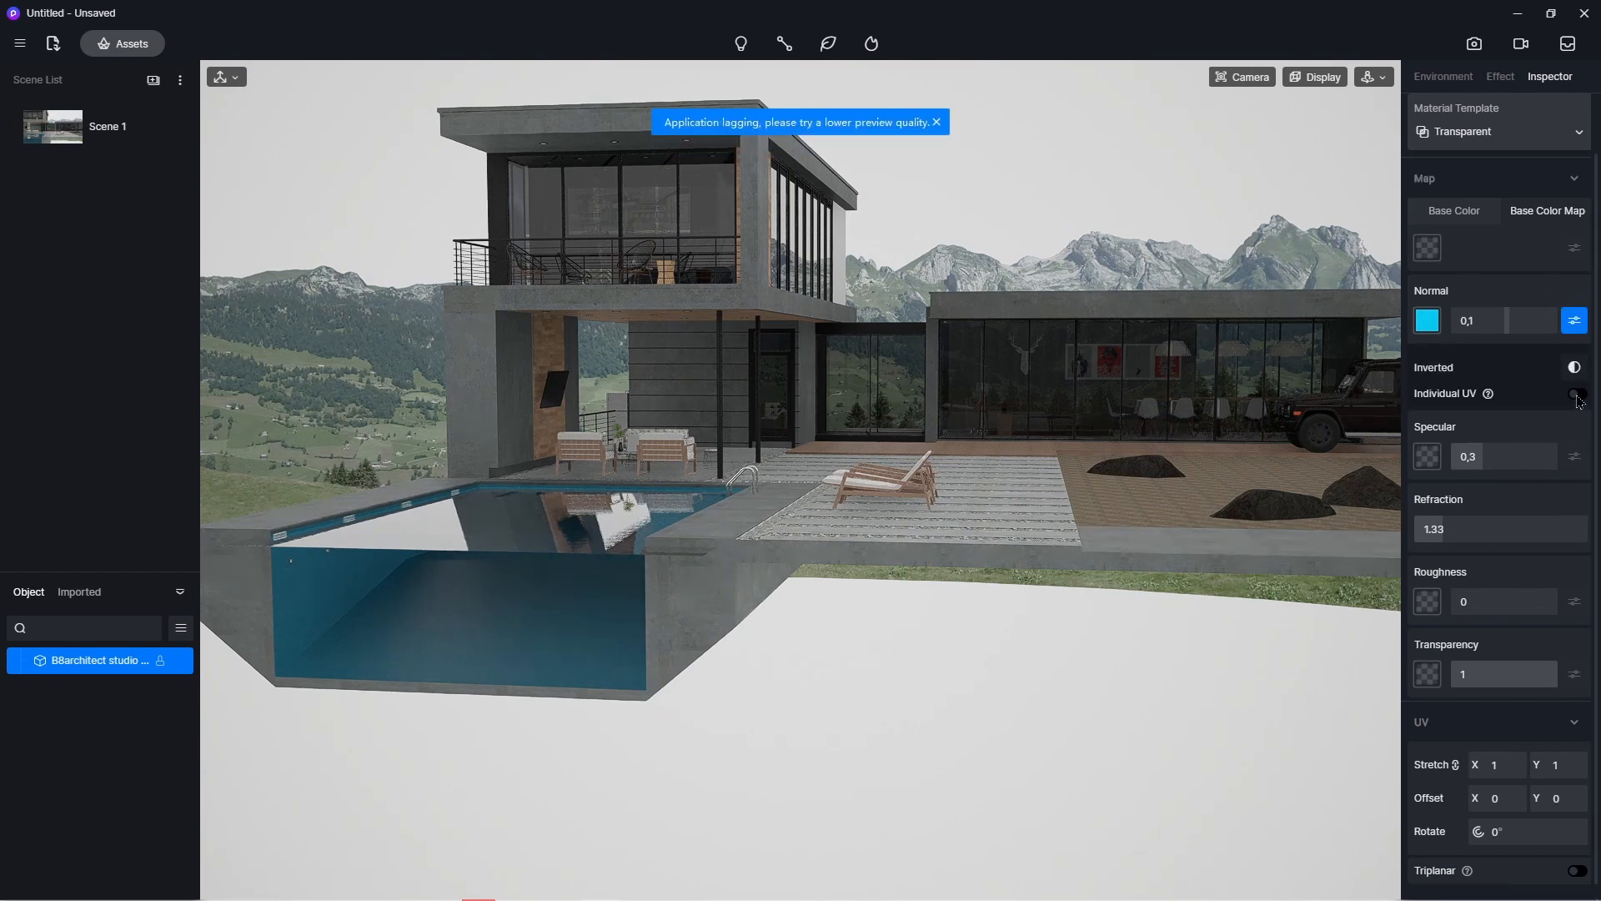
left_click(1578, 394)
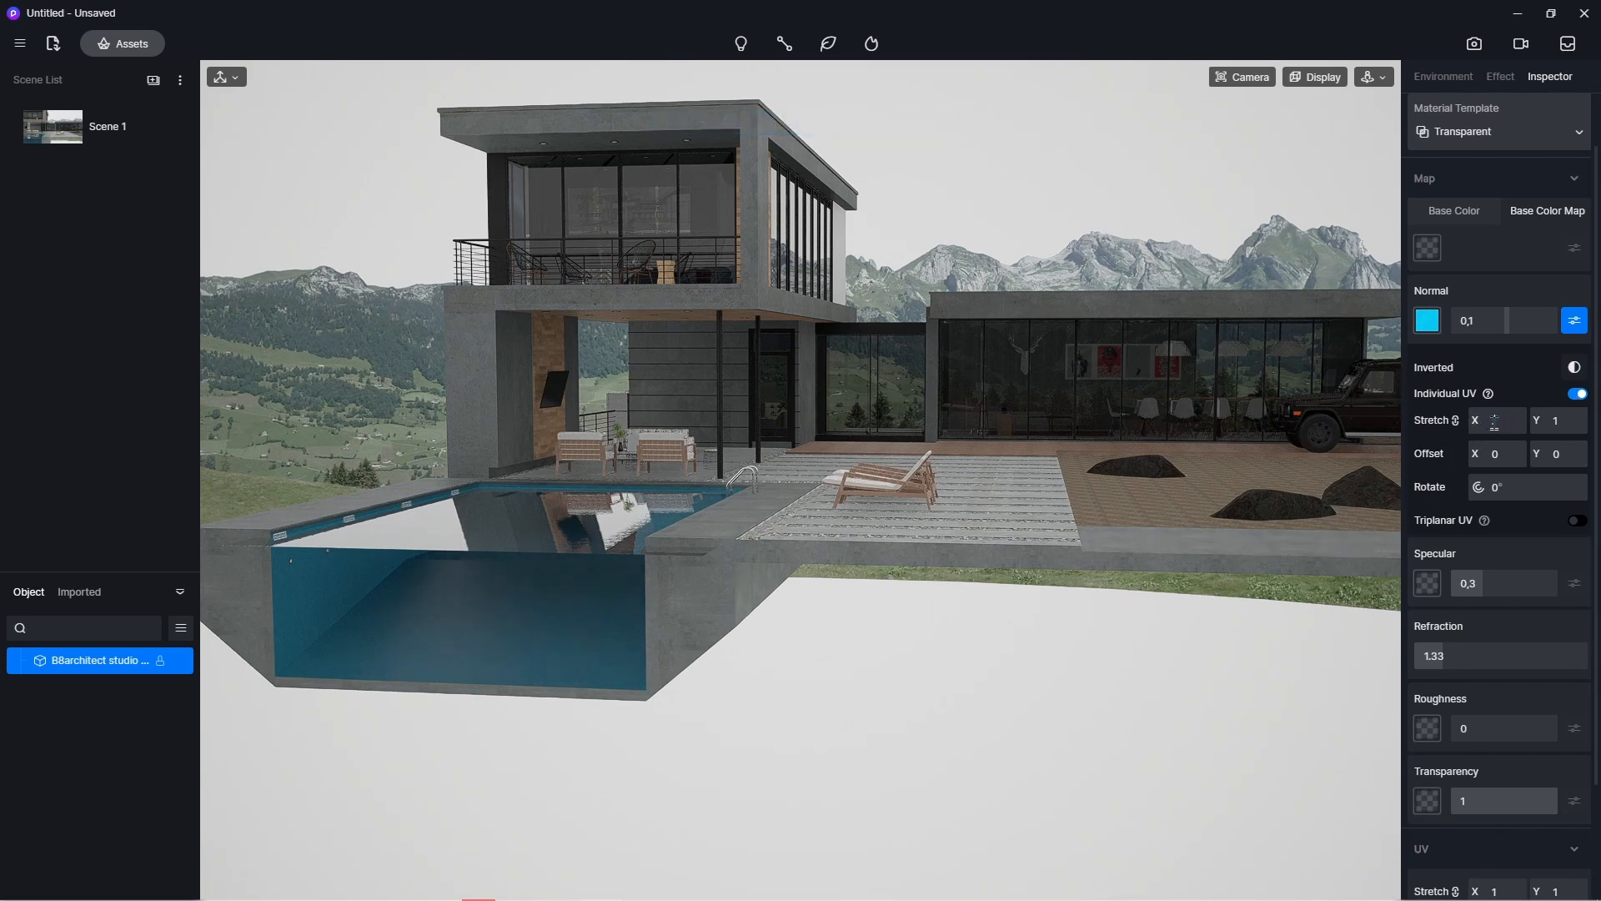
left_click(1494, 421)
type("0,5")
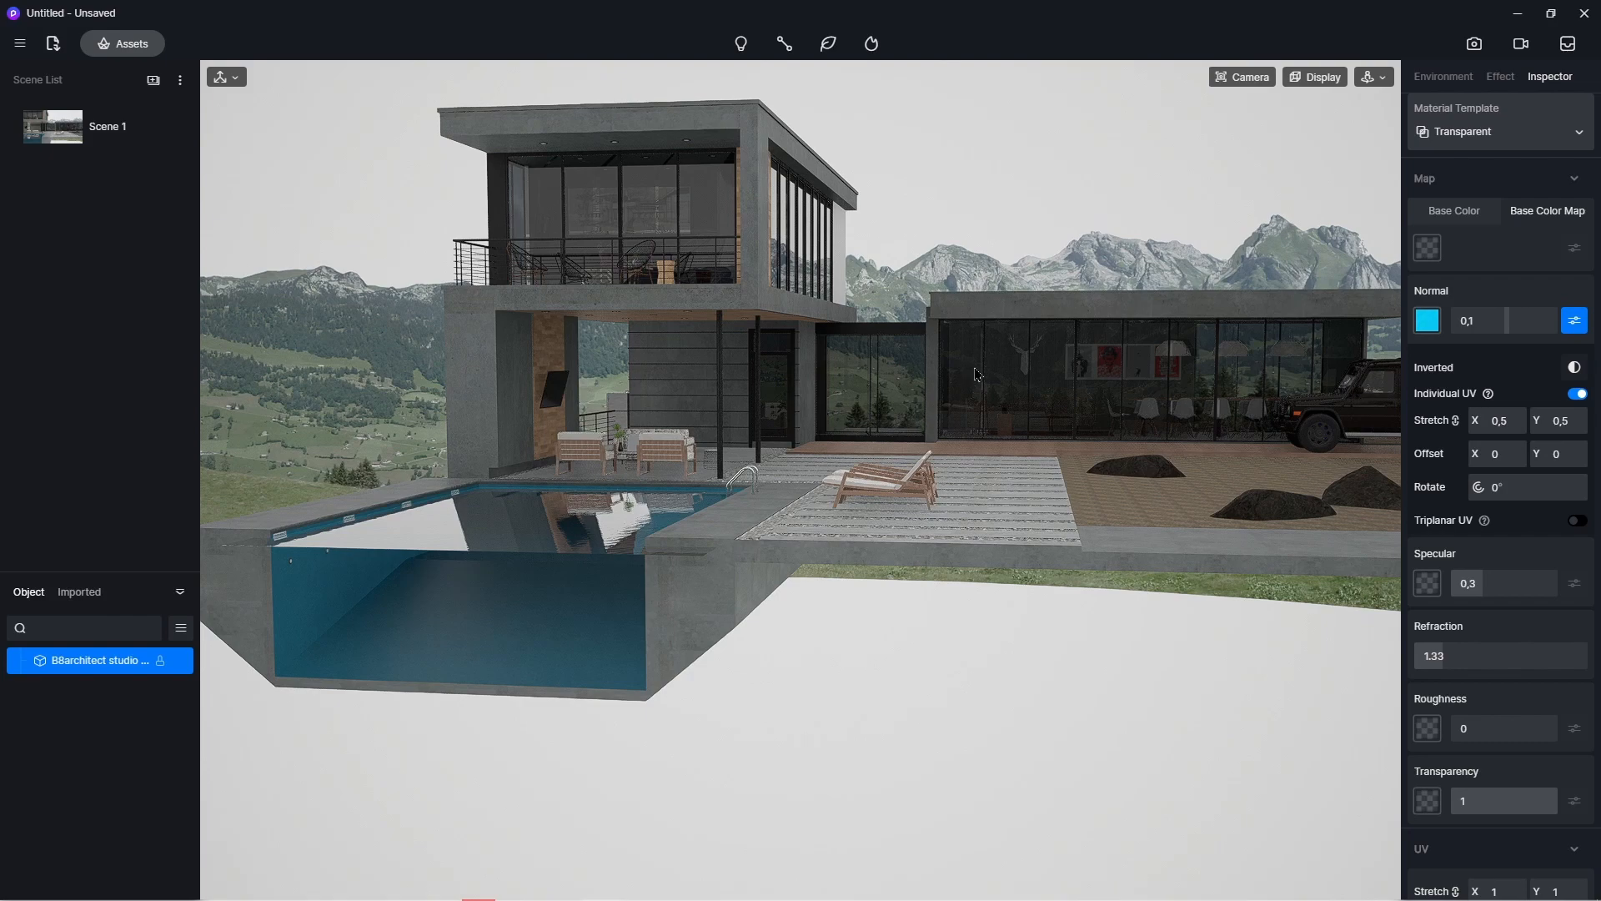
scroll(977, 375, "up", 3)
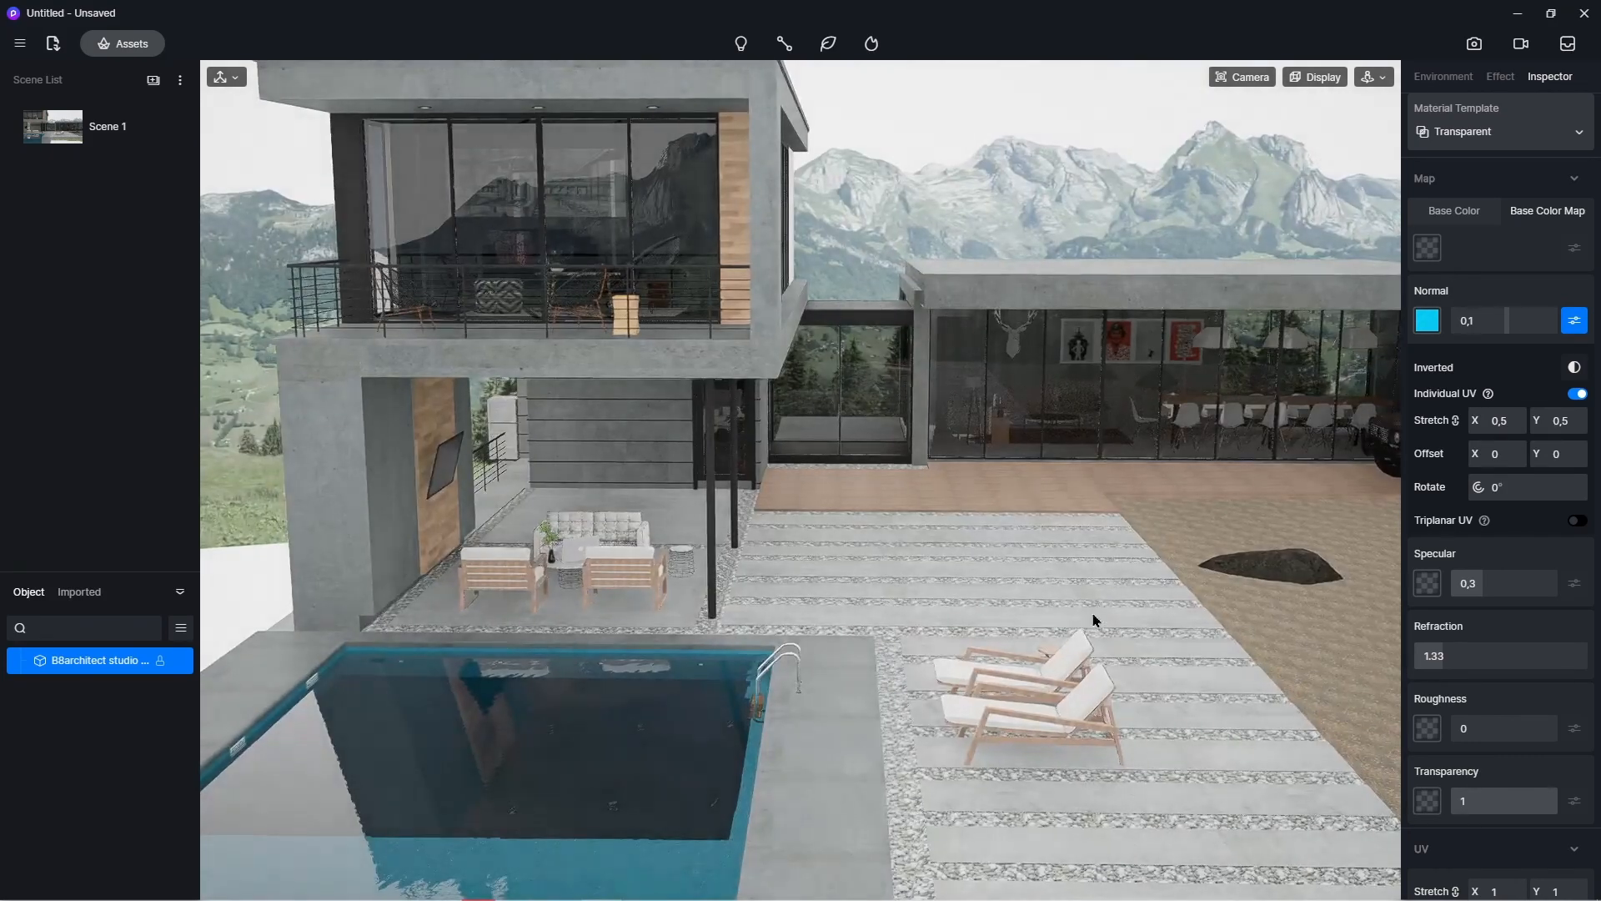
right_click_drag(1095, 620, 905, 735)
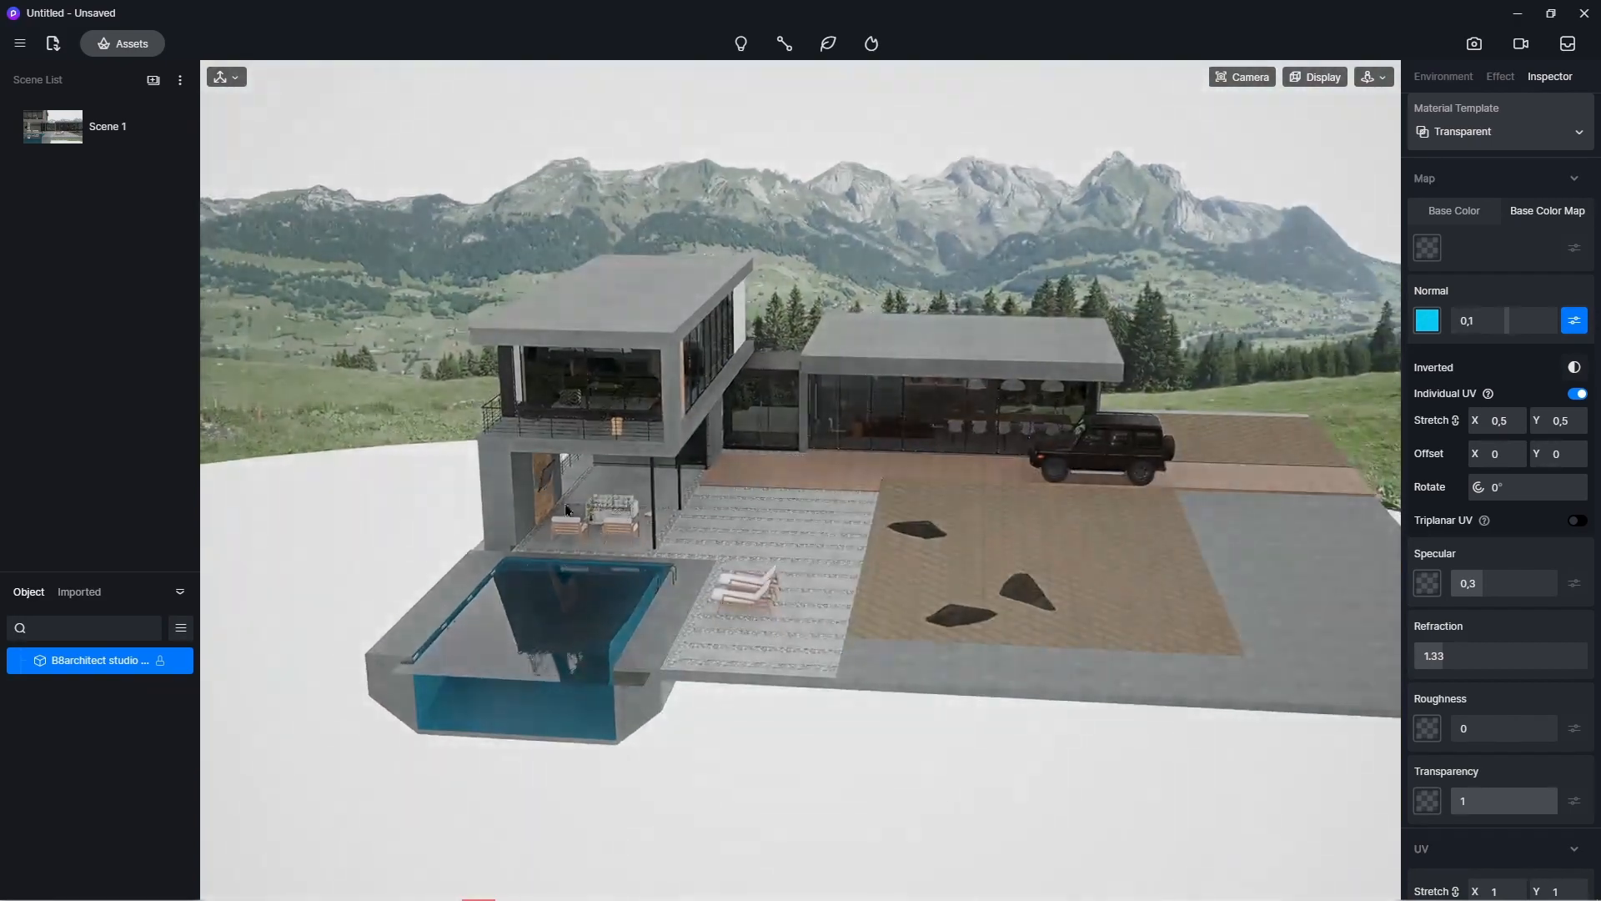
scroll(1148, 621, "up", 5)
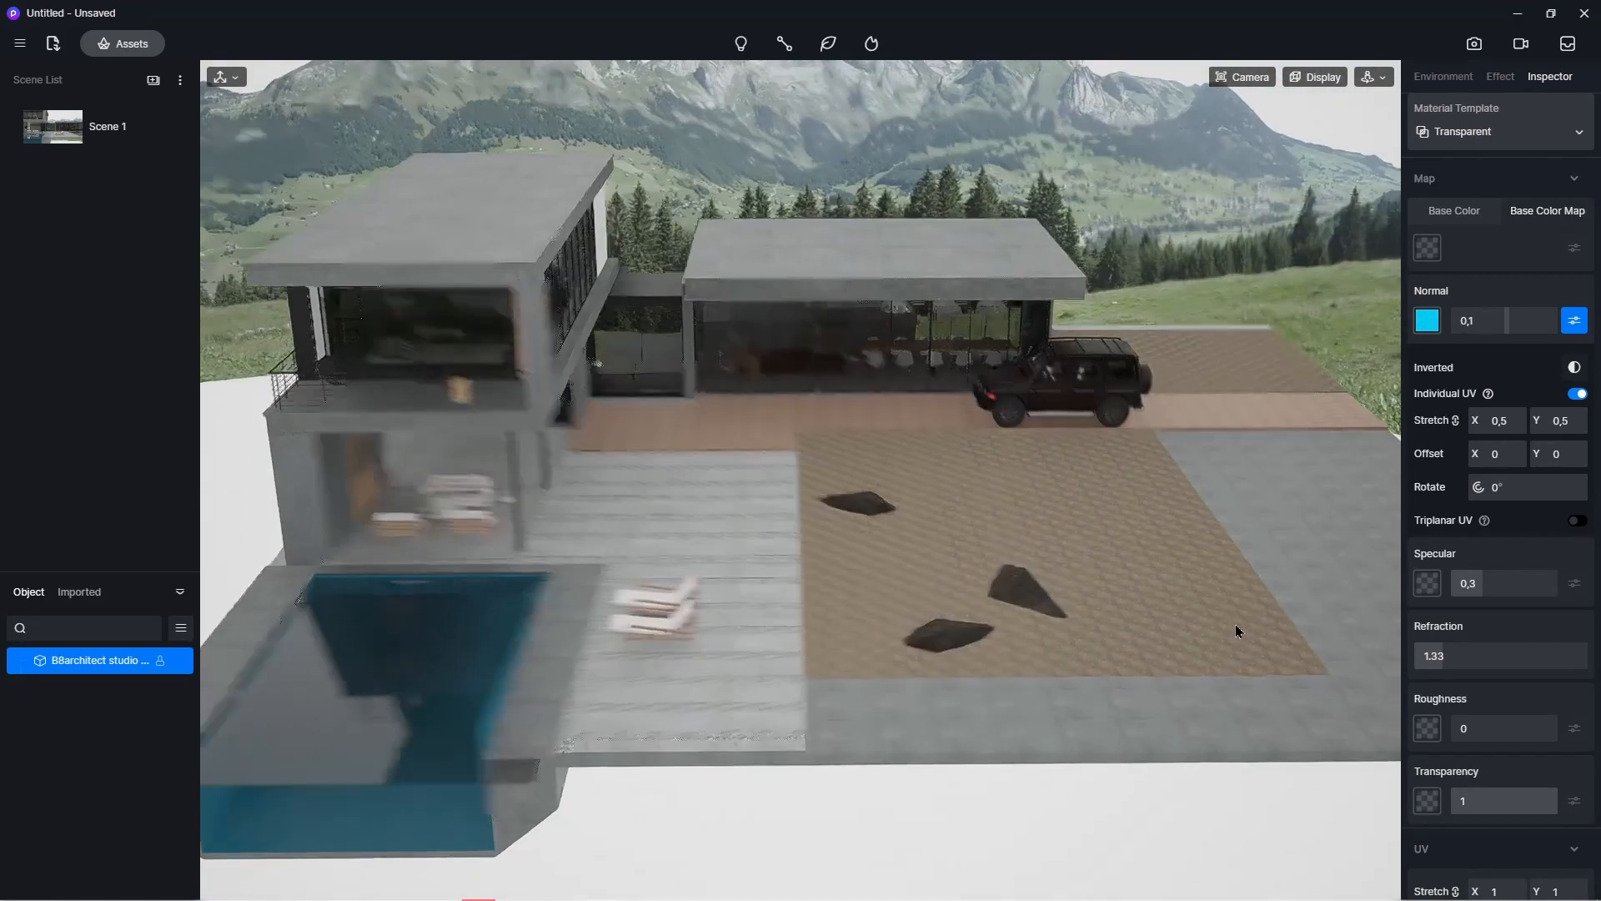
- Open the asset library and switch it from materials to the Conifer category of Nature models
left_click(133, 46)
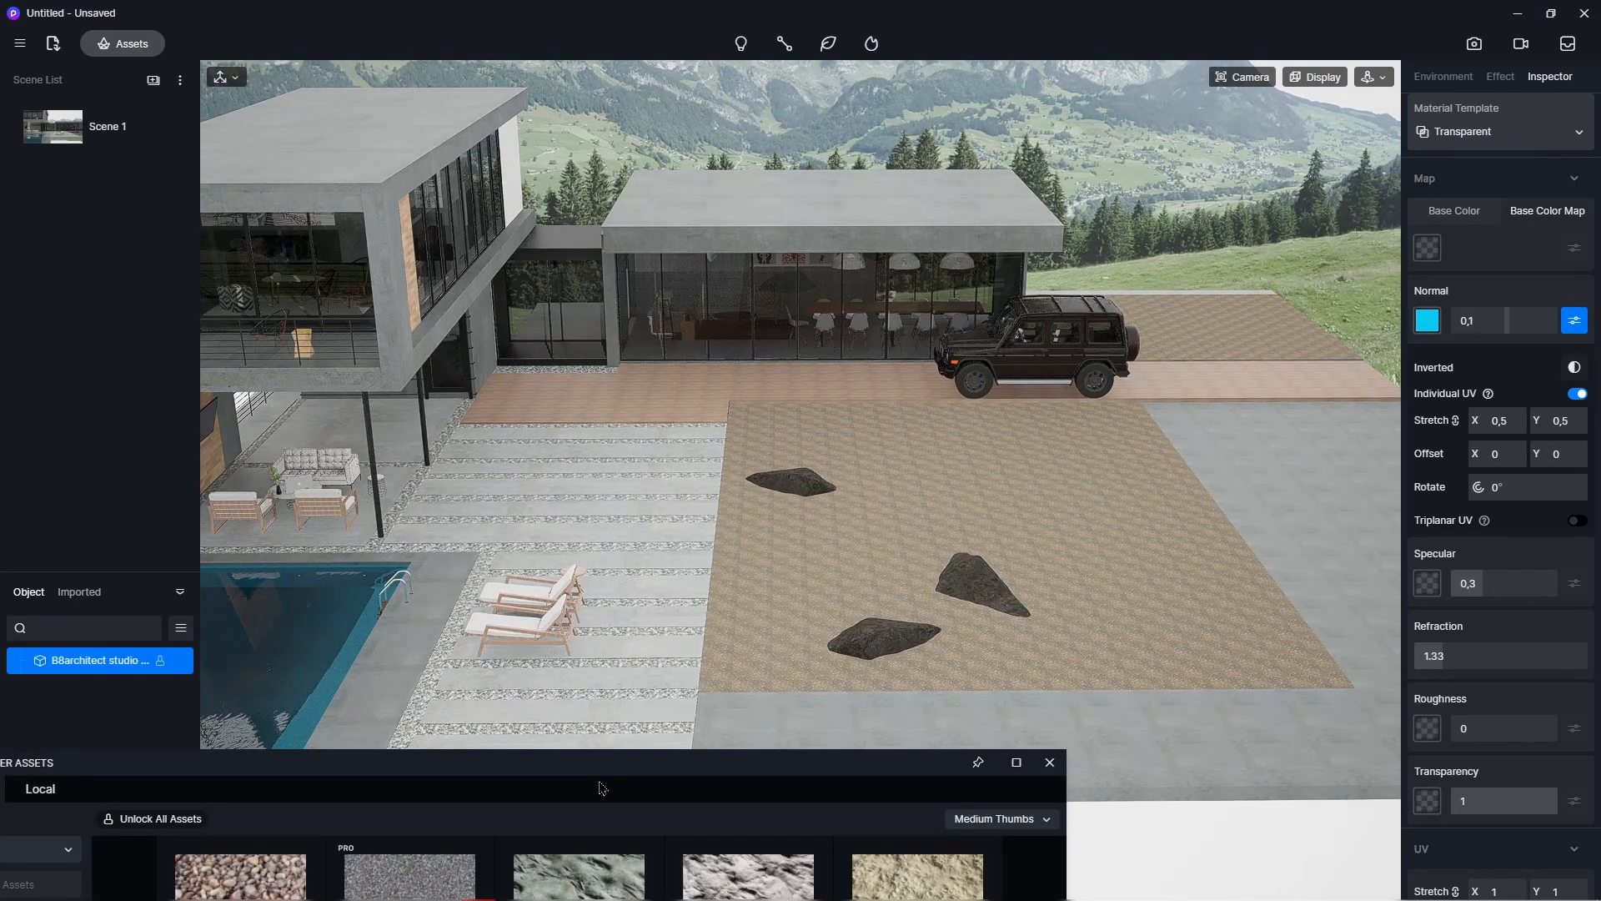
left_click_drag(596, 769, 1382, 263)
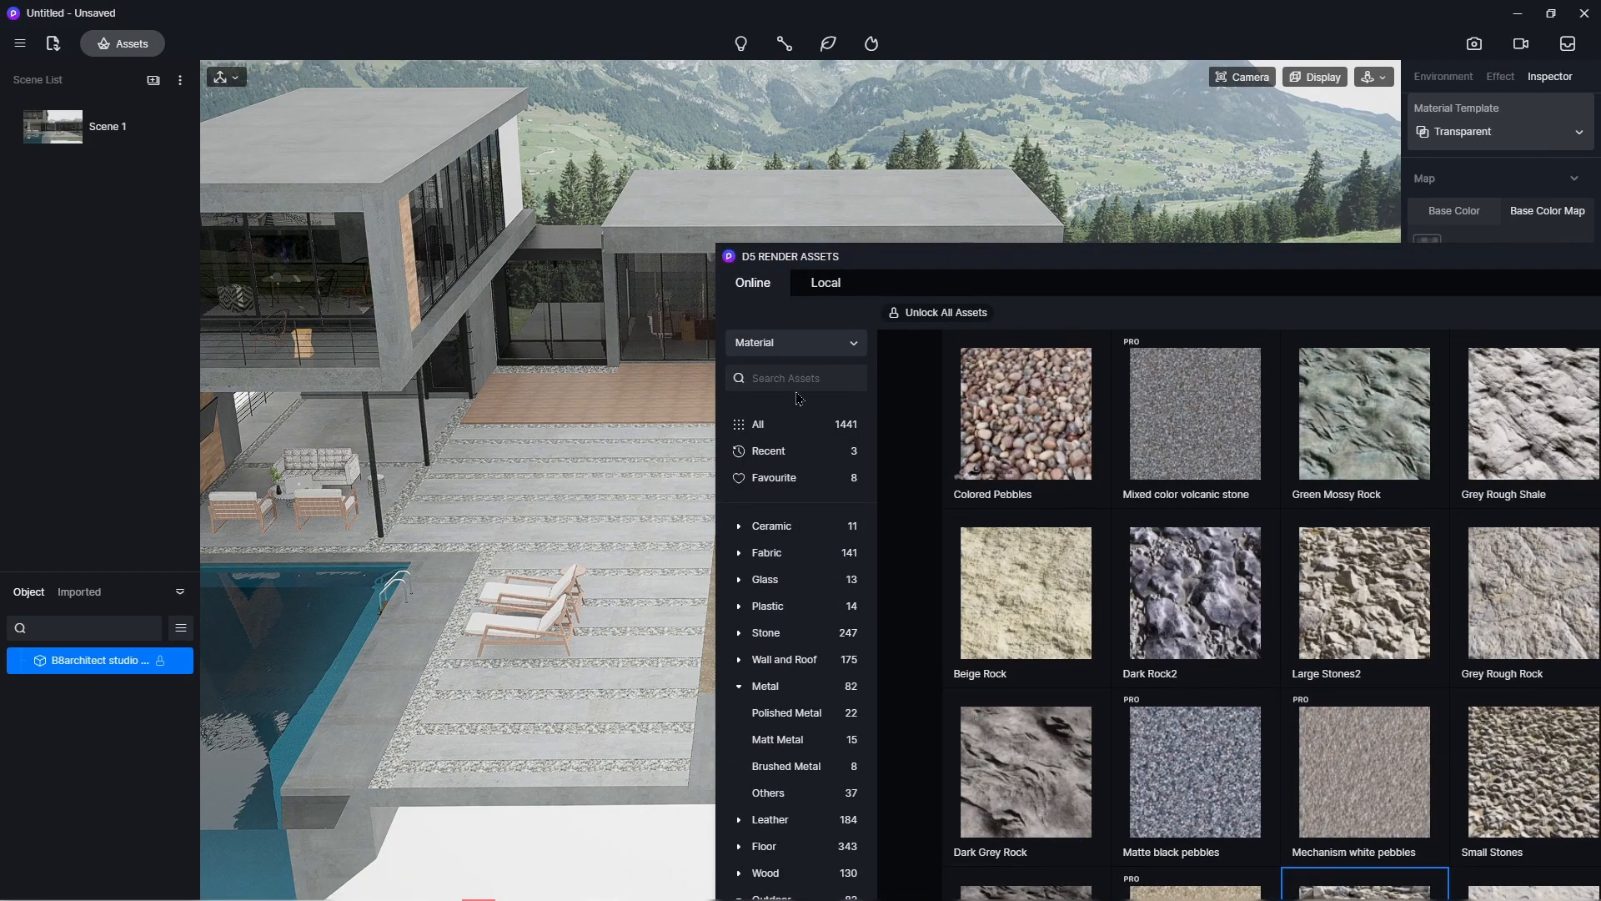
left_click(775, 347)
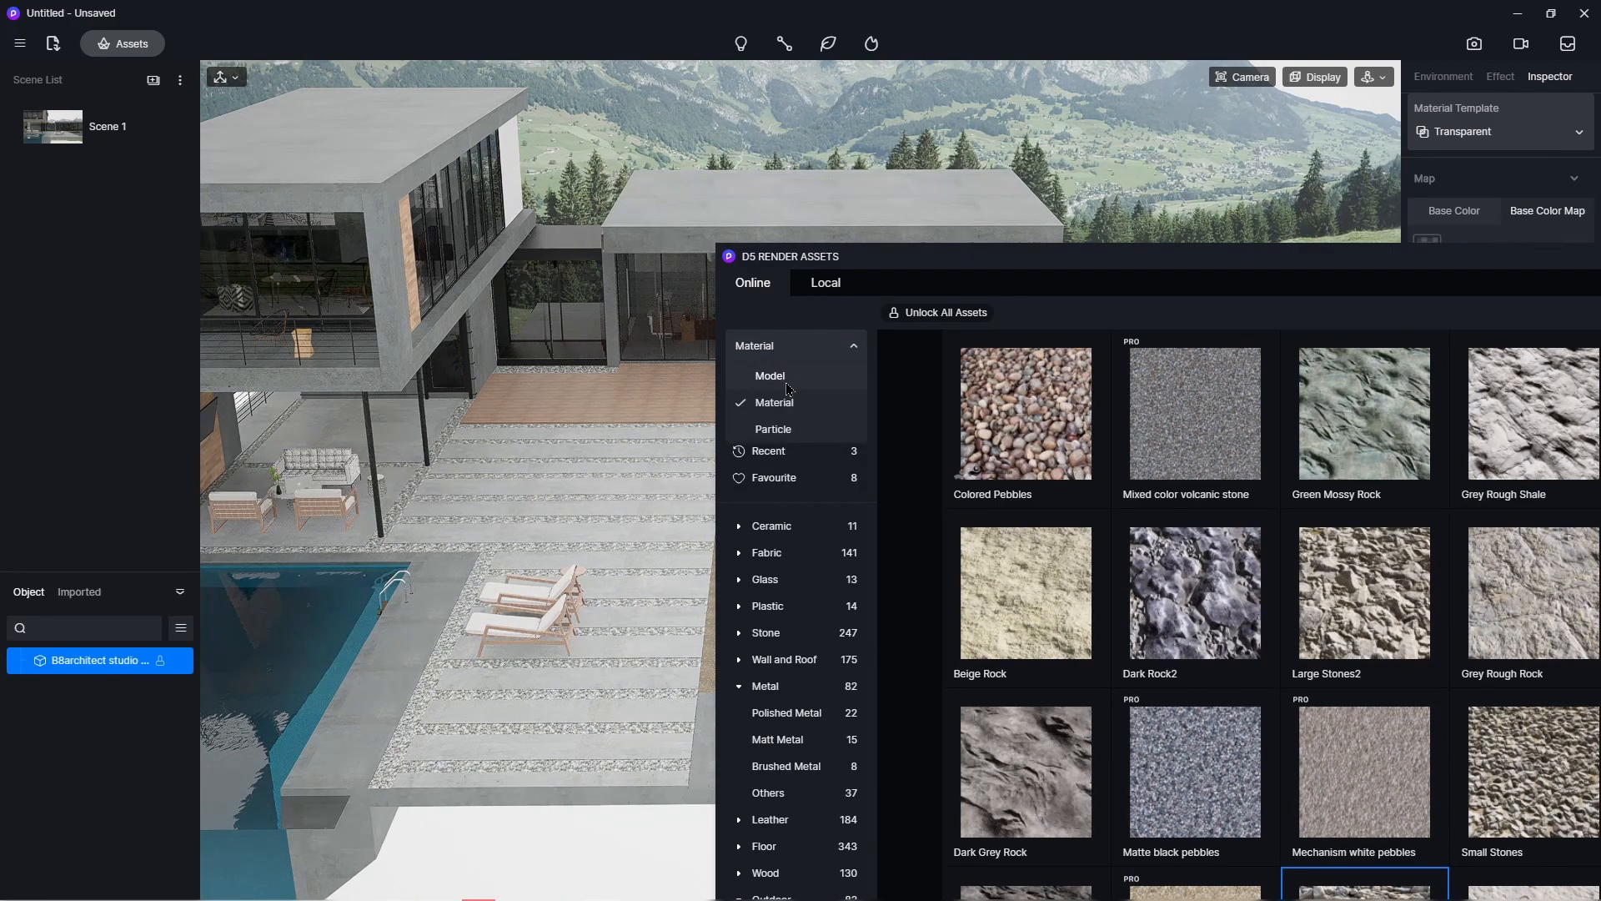
left_click(771, 376)
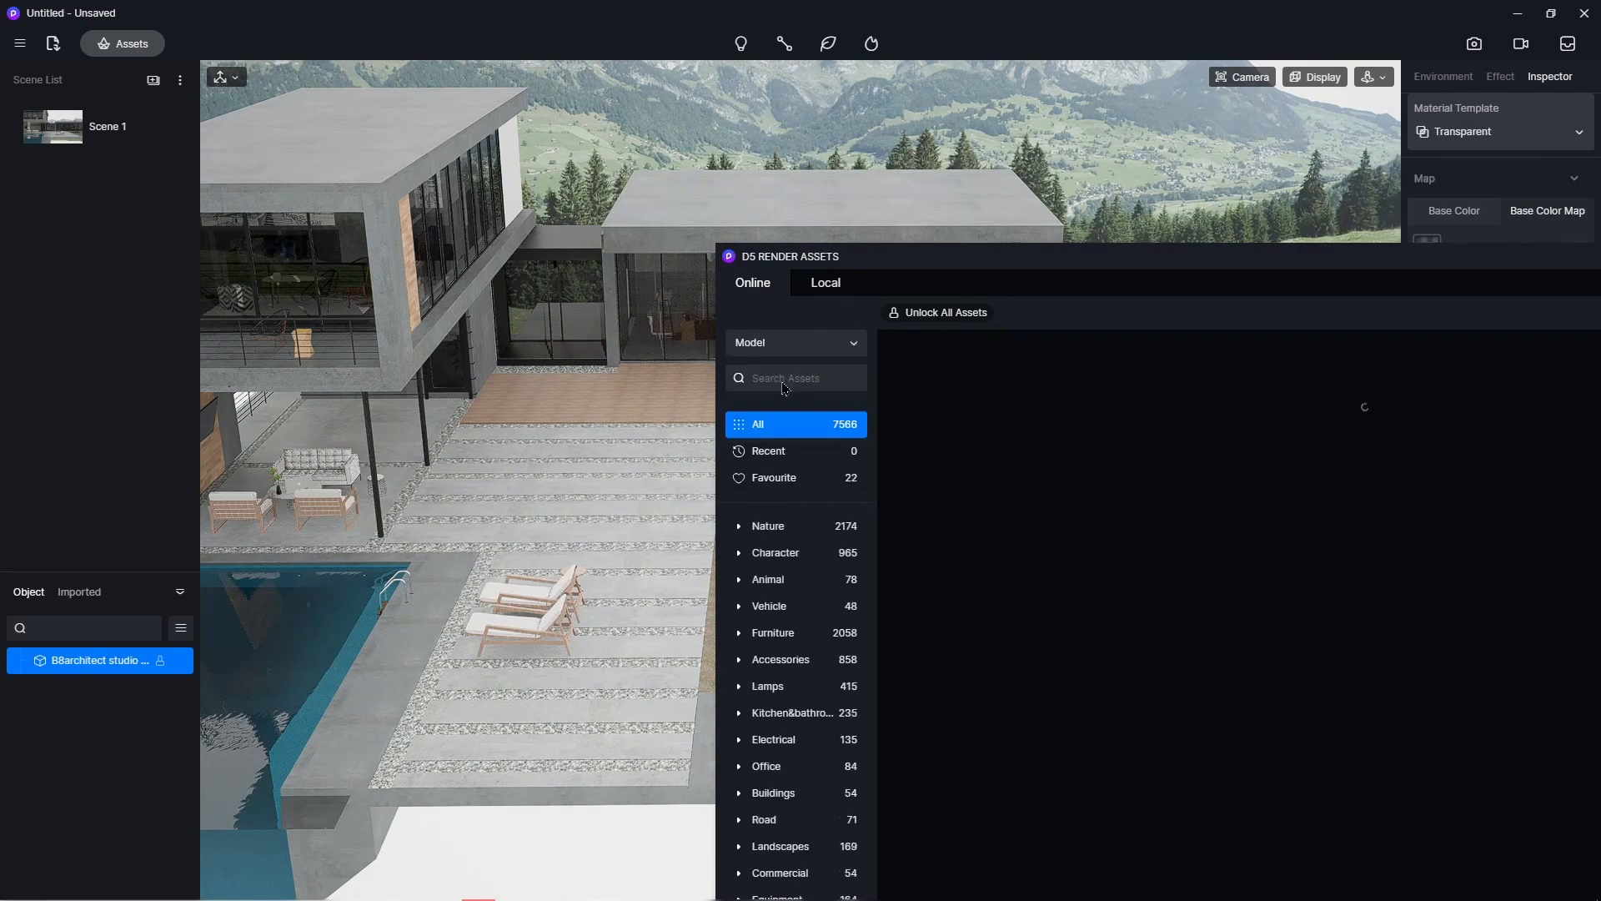
left_click(783, 534)
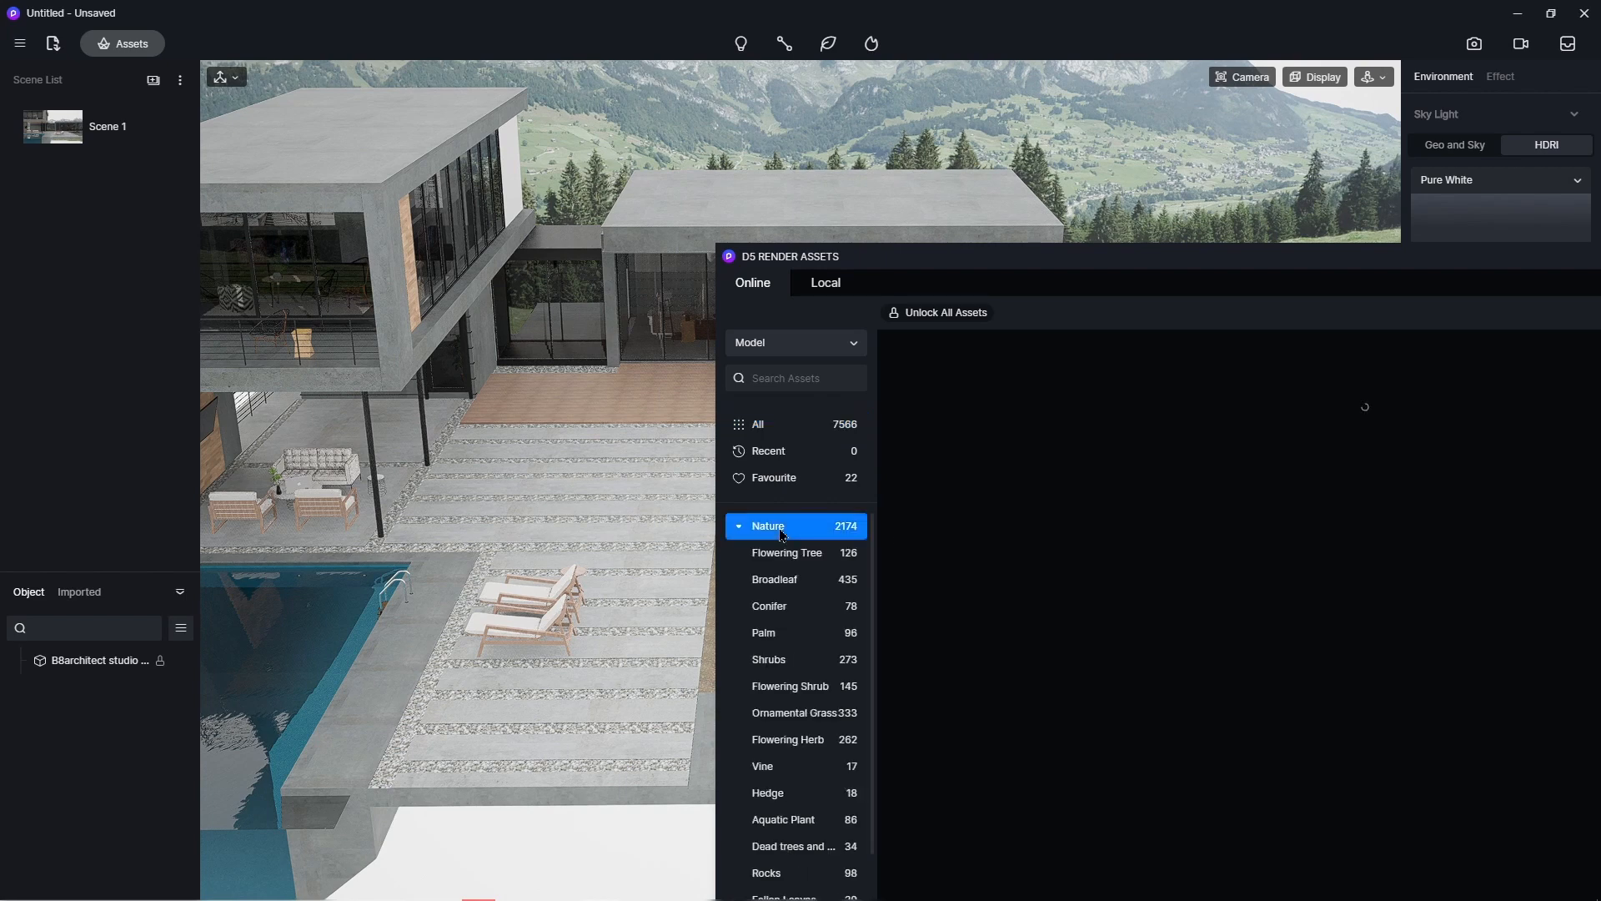
left_click(784, 617)
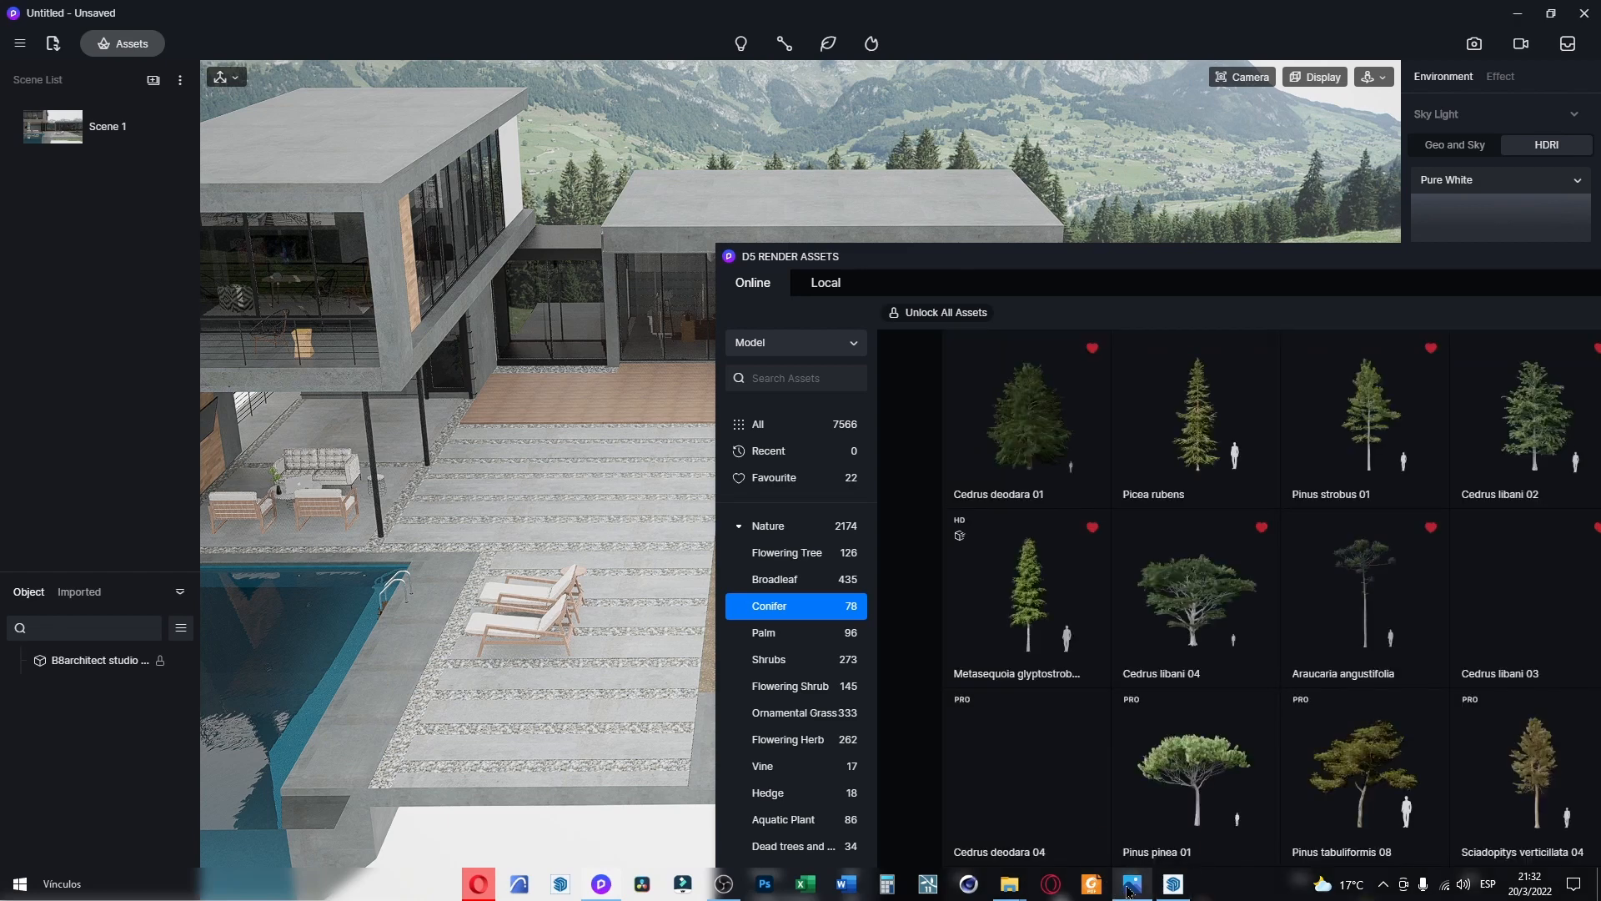
- Place an Araucaria angustifolia at the near edge of the tan paved garden area and a Pinus strobus 01 behind the rocks
left_click(1131, 891)
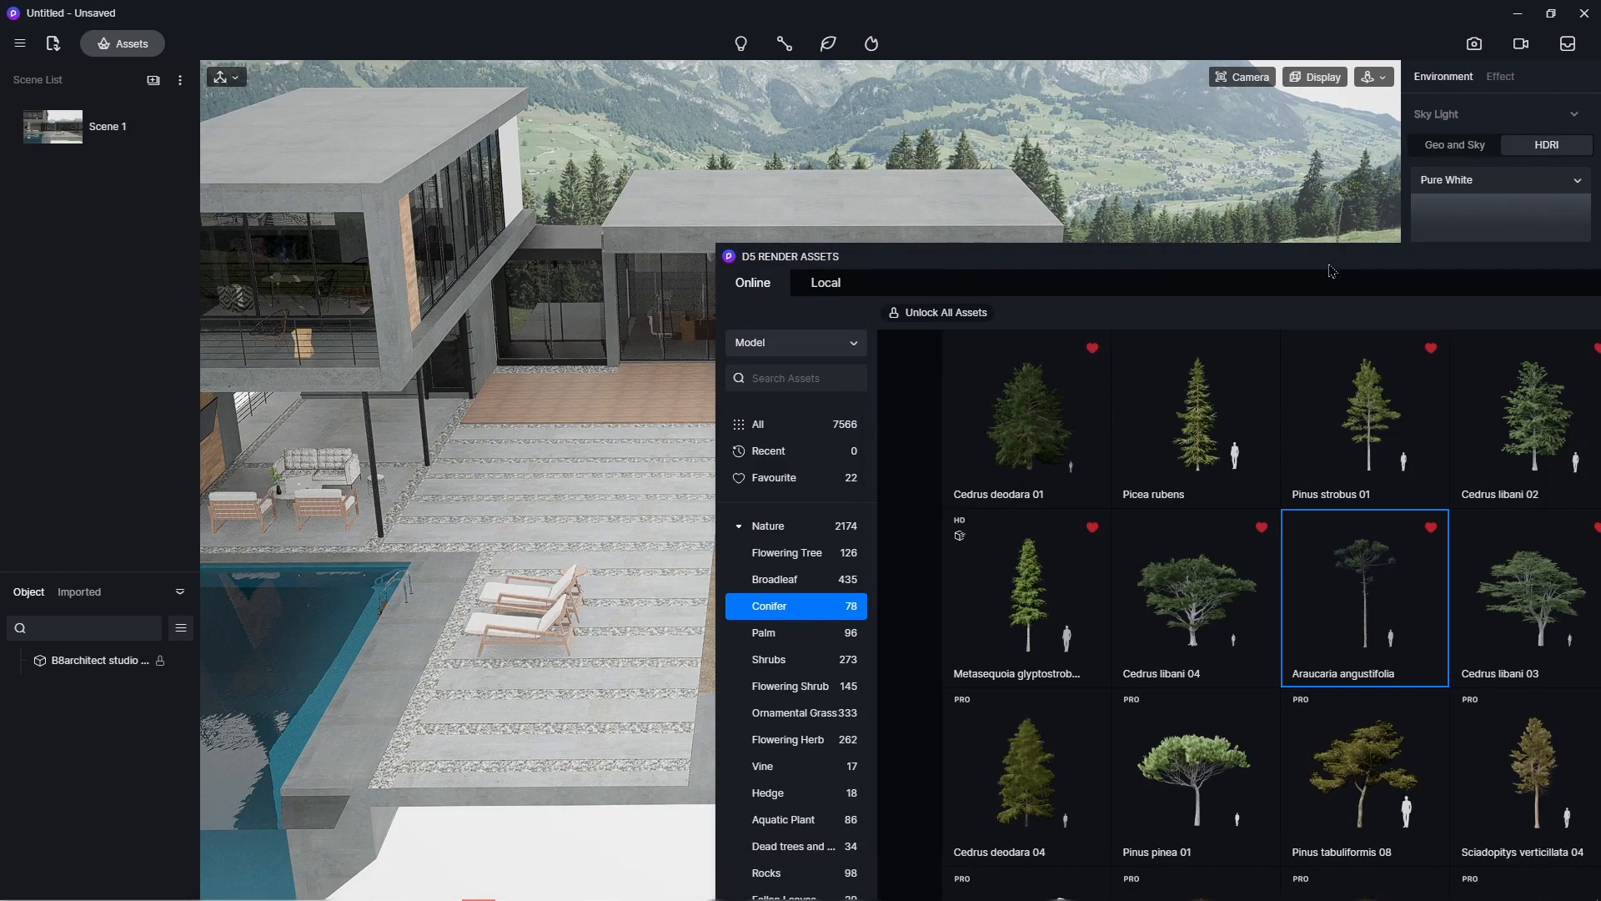
left_click_drag(1331, 271, 297, 268)
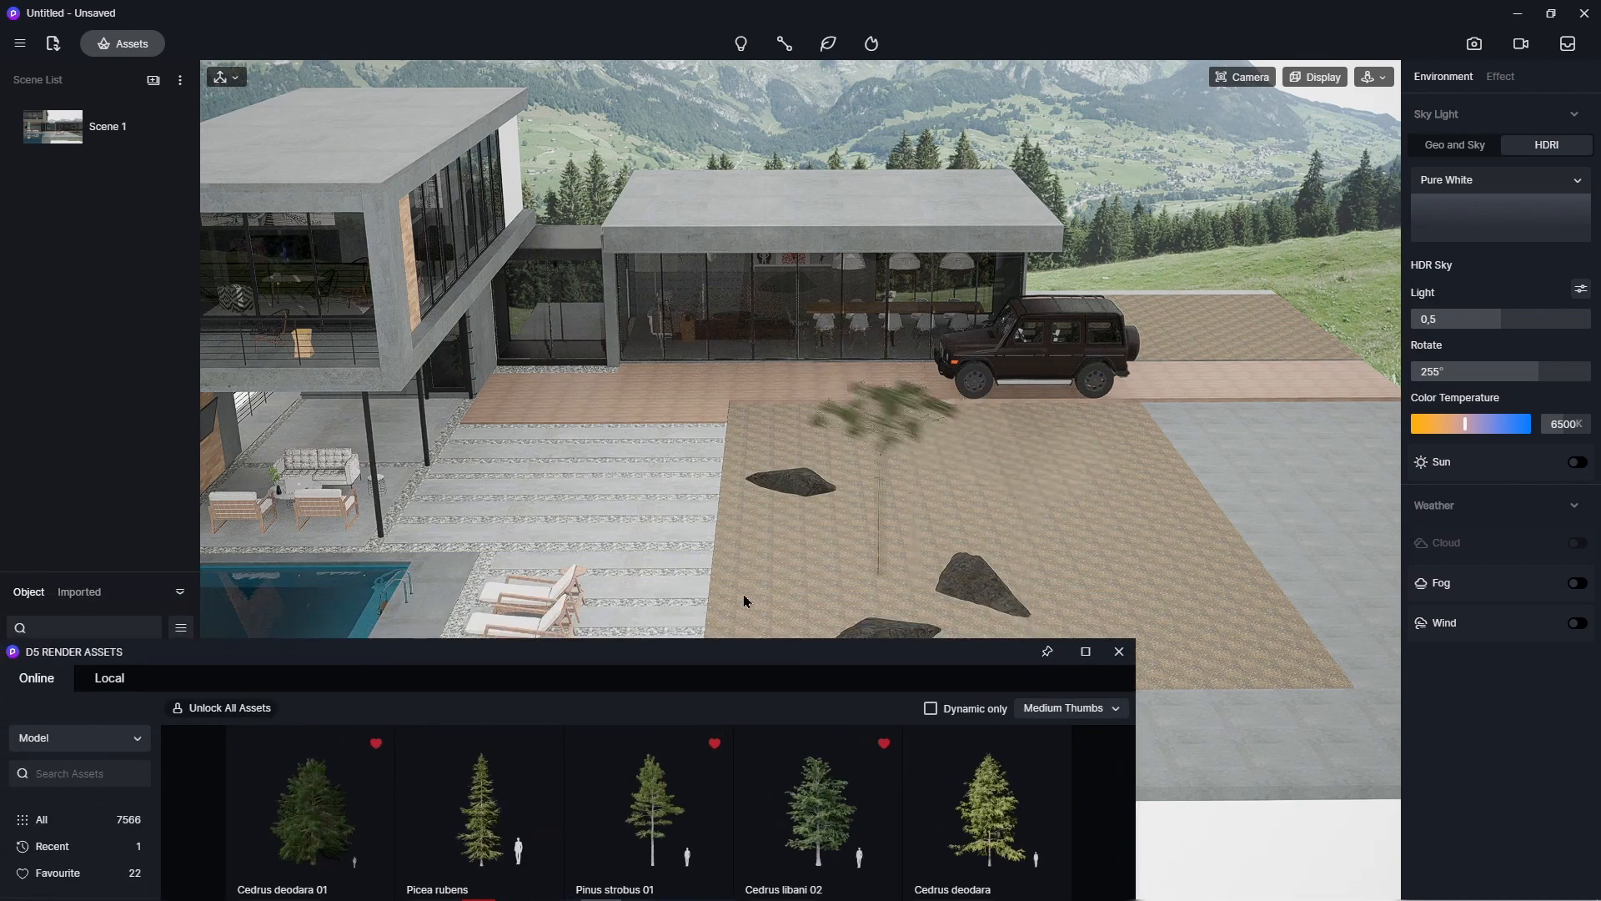
left_click(755, 585)
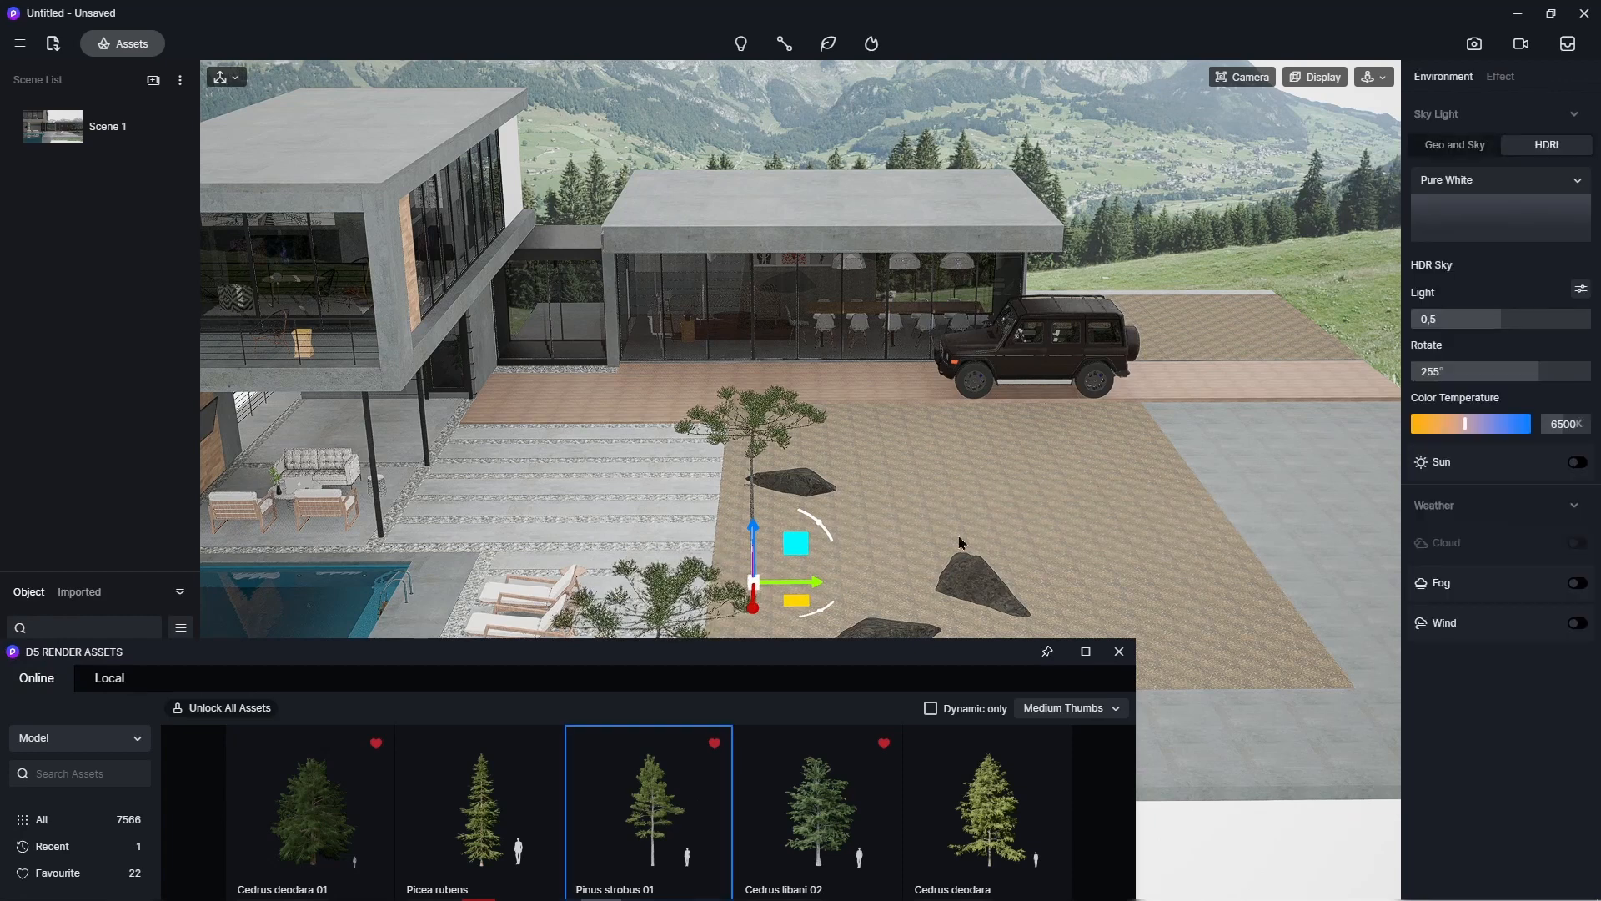
left_click(865, 460)
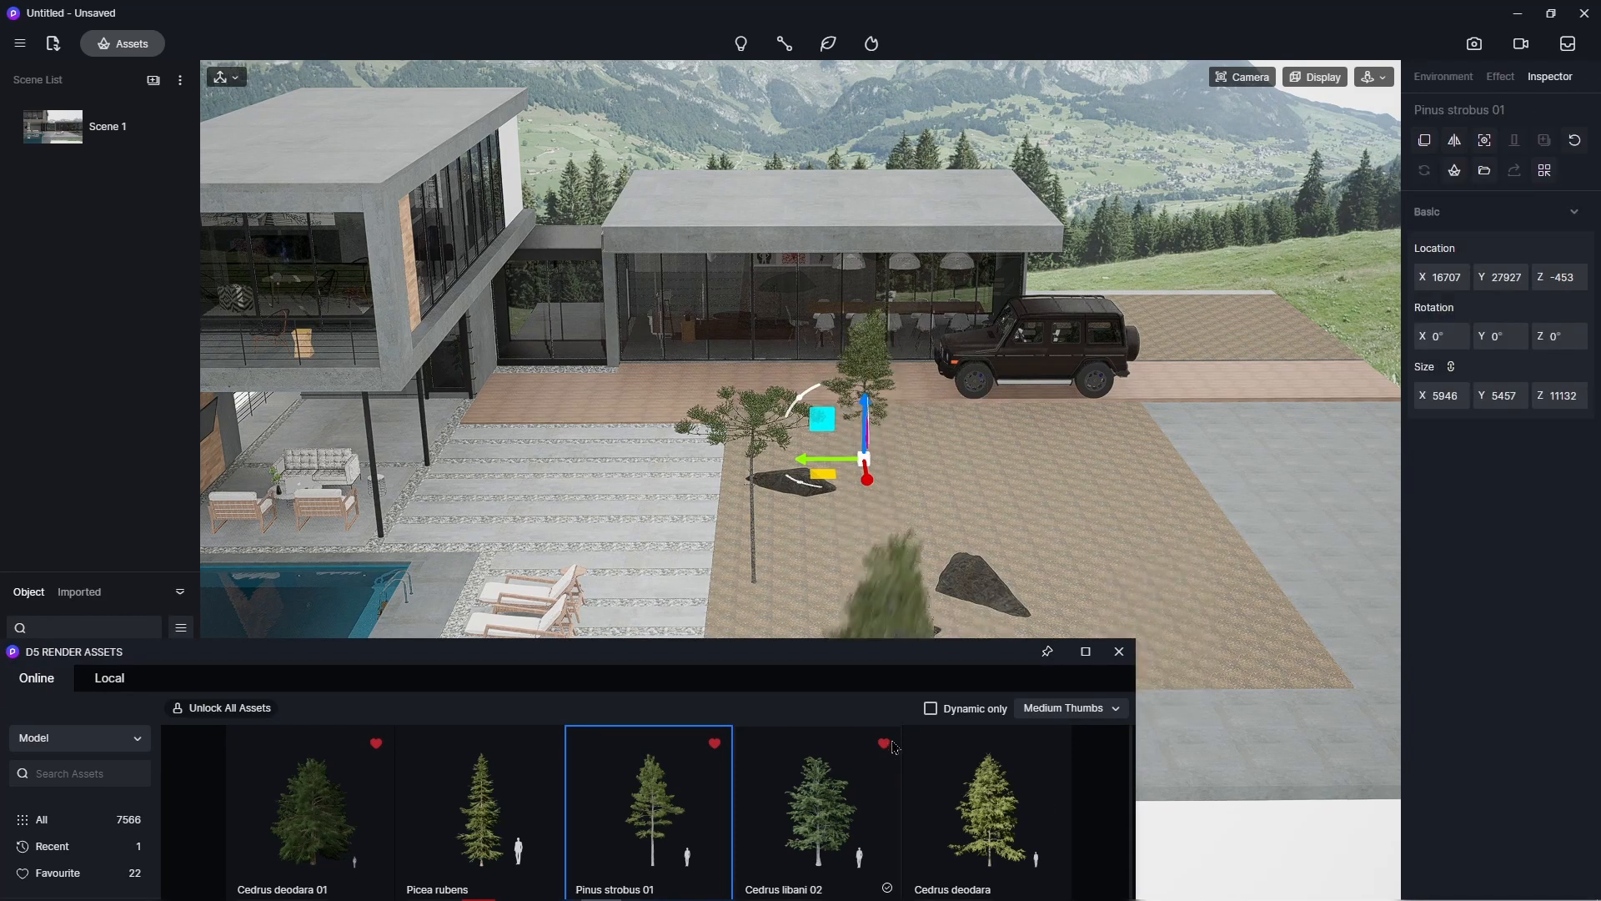
- Add a Fraxinus mandshurica 02 from the Nature models between the rocks, in front of the Pinus strobus 01
left_click_drag(914, 657, 1084, 235)
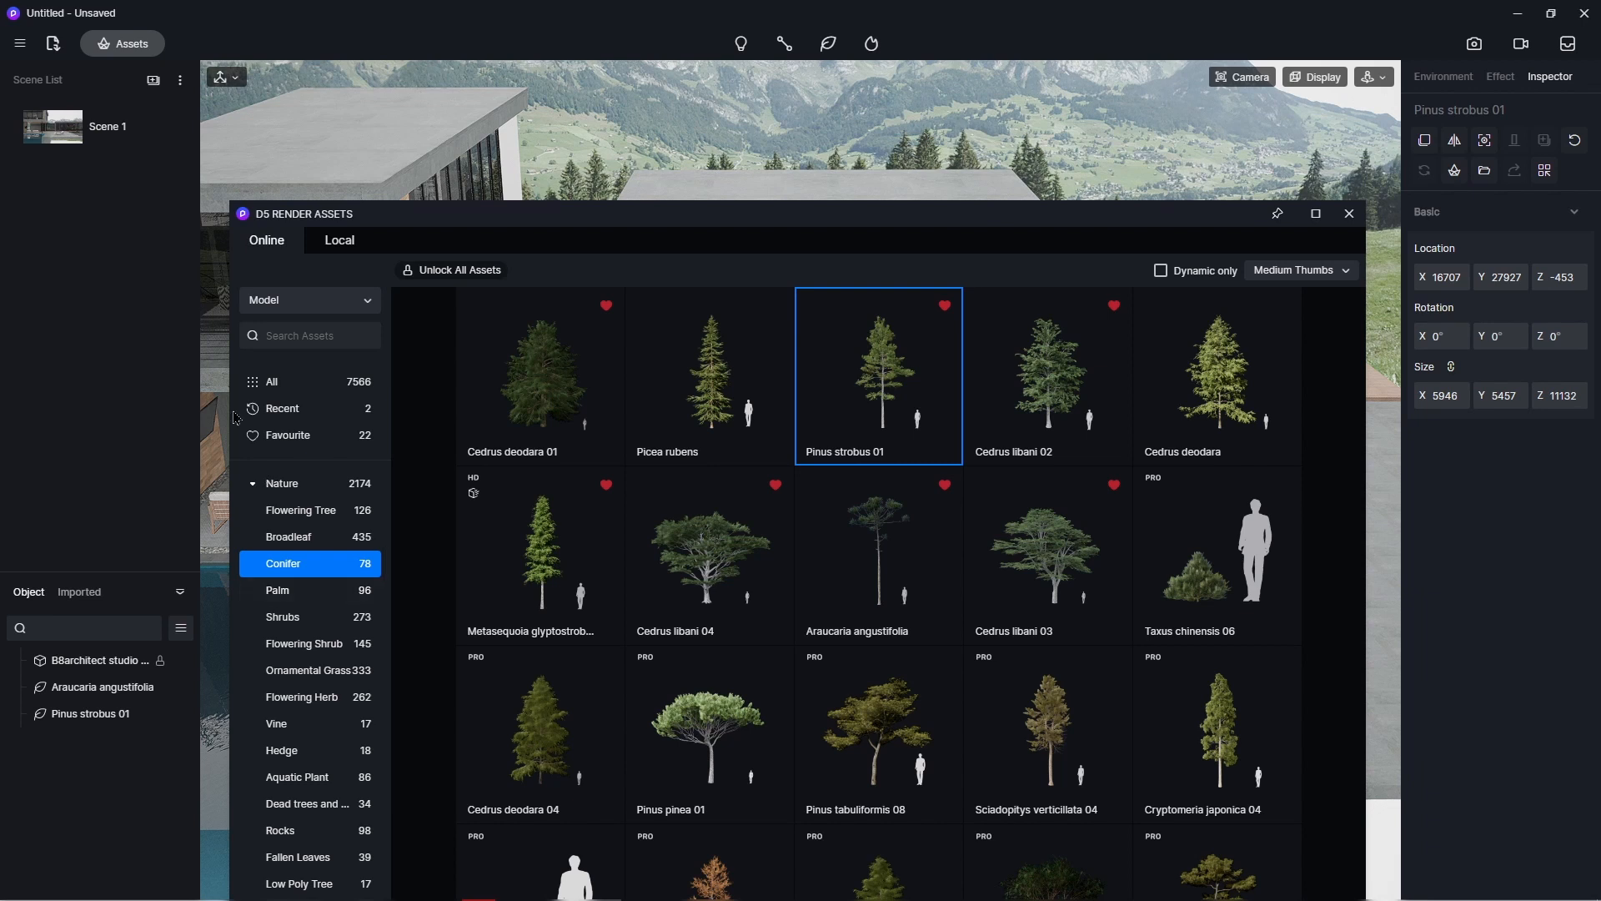
left_click(284, 410)
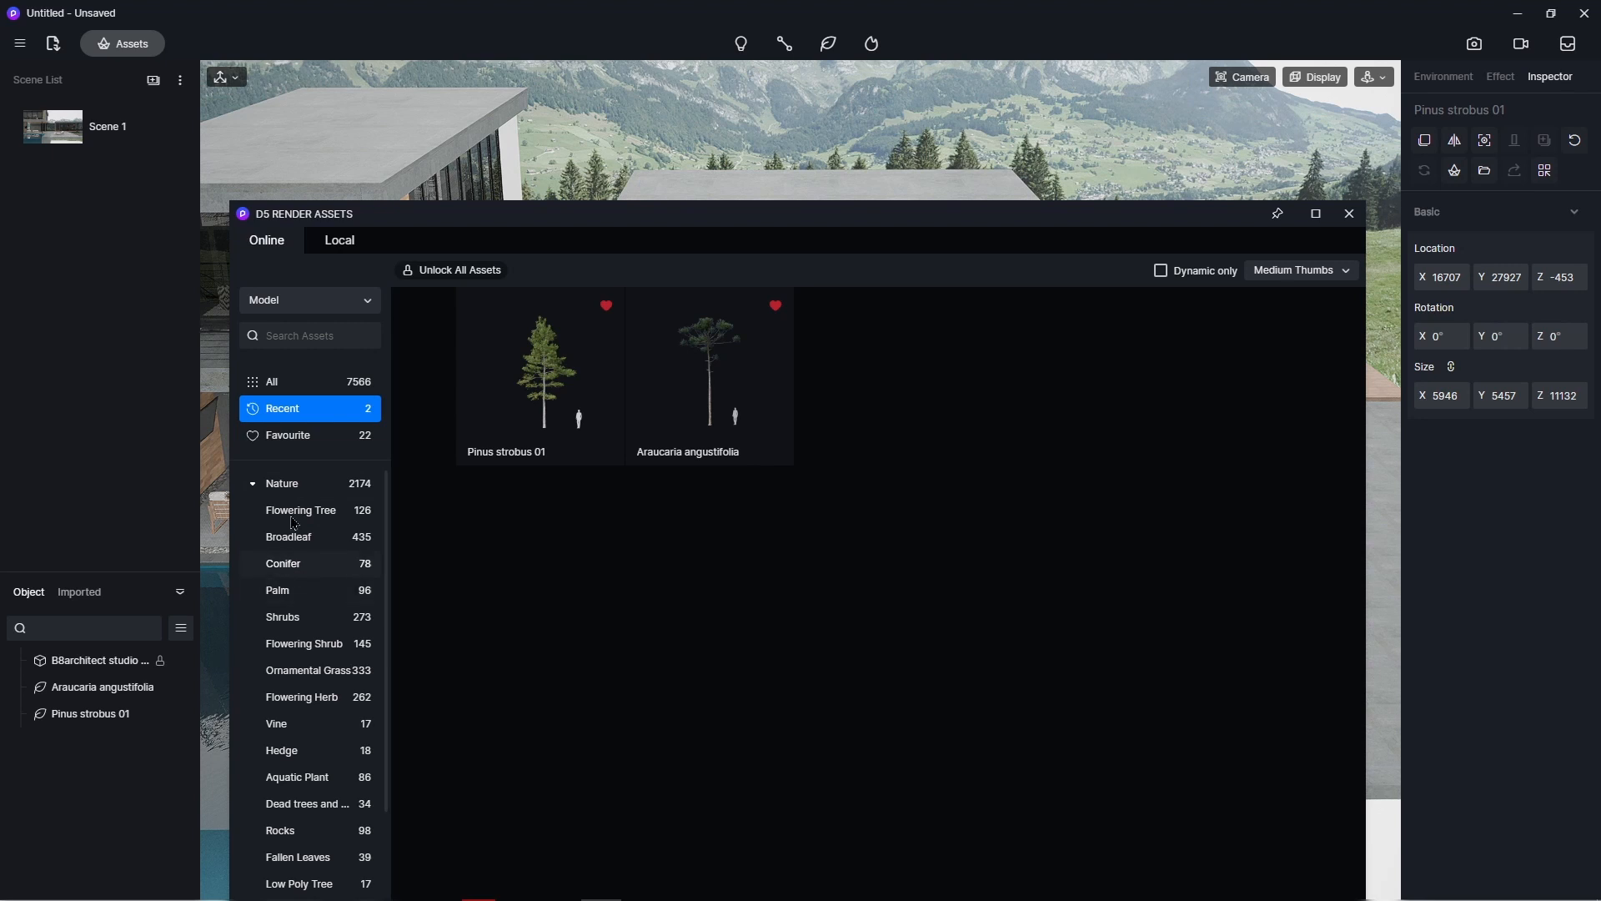
left_click(327, 485)
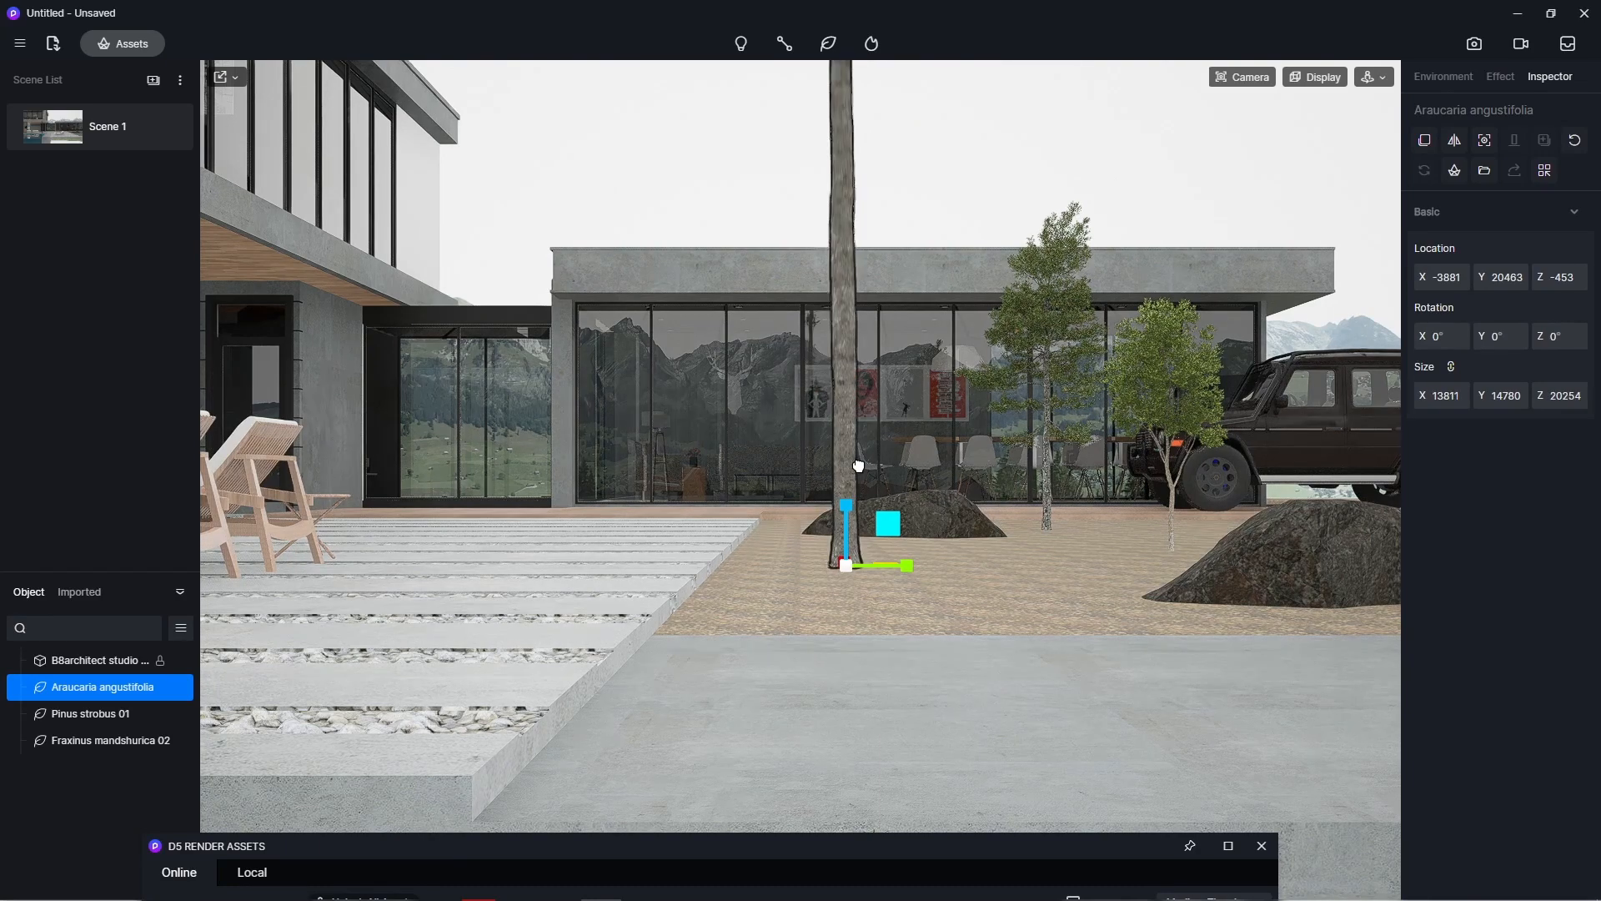
- Enlarge the trees to X sizes of about 28318 for the Araucaria, 8749 for the Fraxinus and 16231 for the Pinus
scroll(1054, 589, "down", 5)
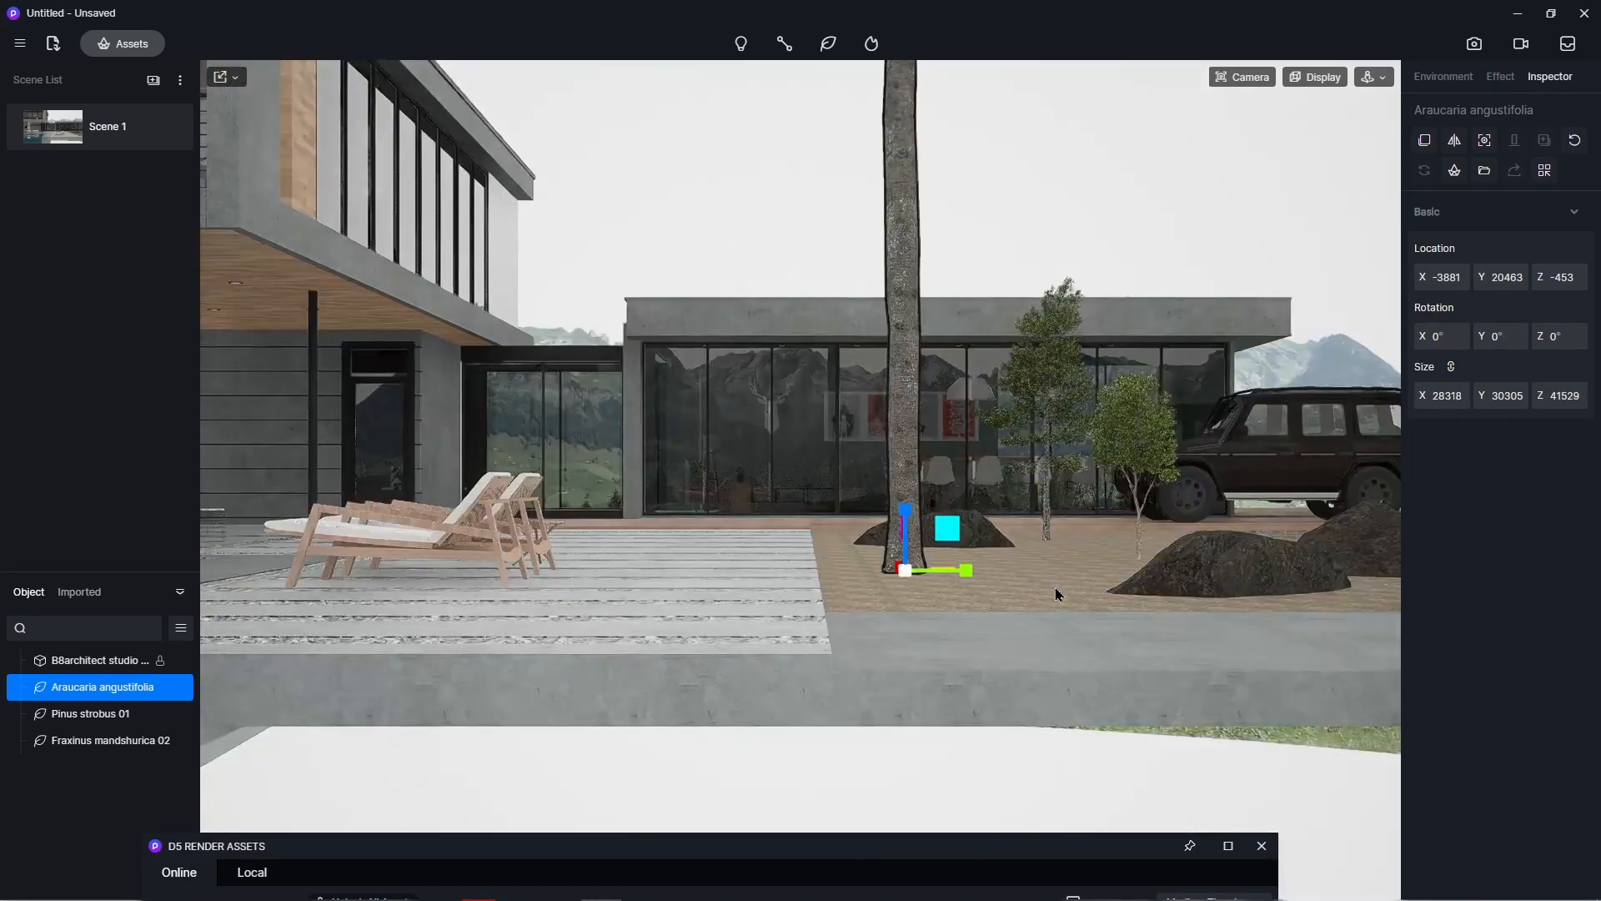
left_click(1142, 524)
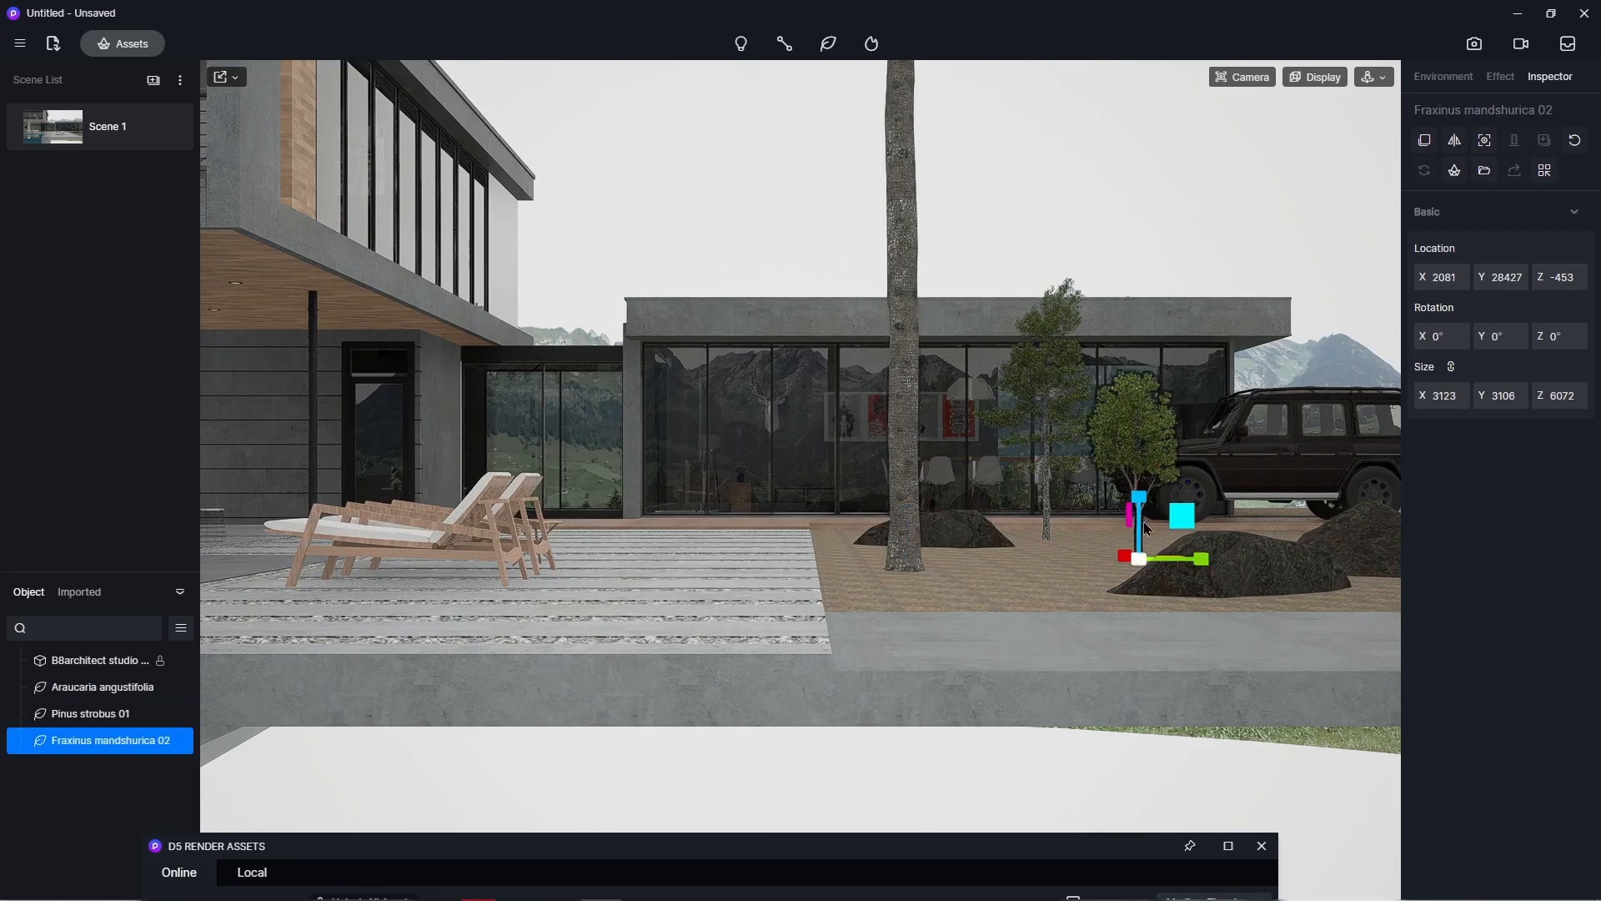
left_click_drag(1142, 500, 1156, 447)
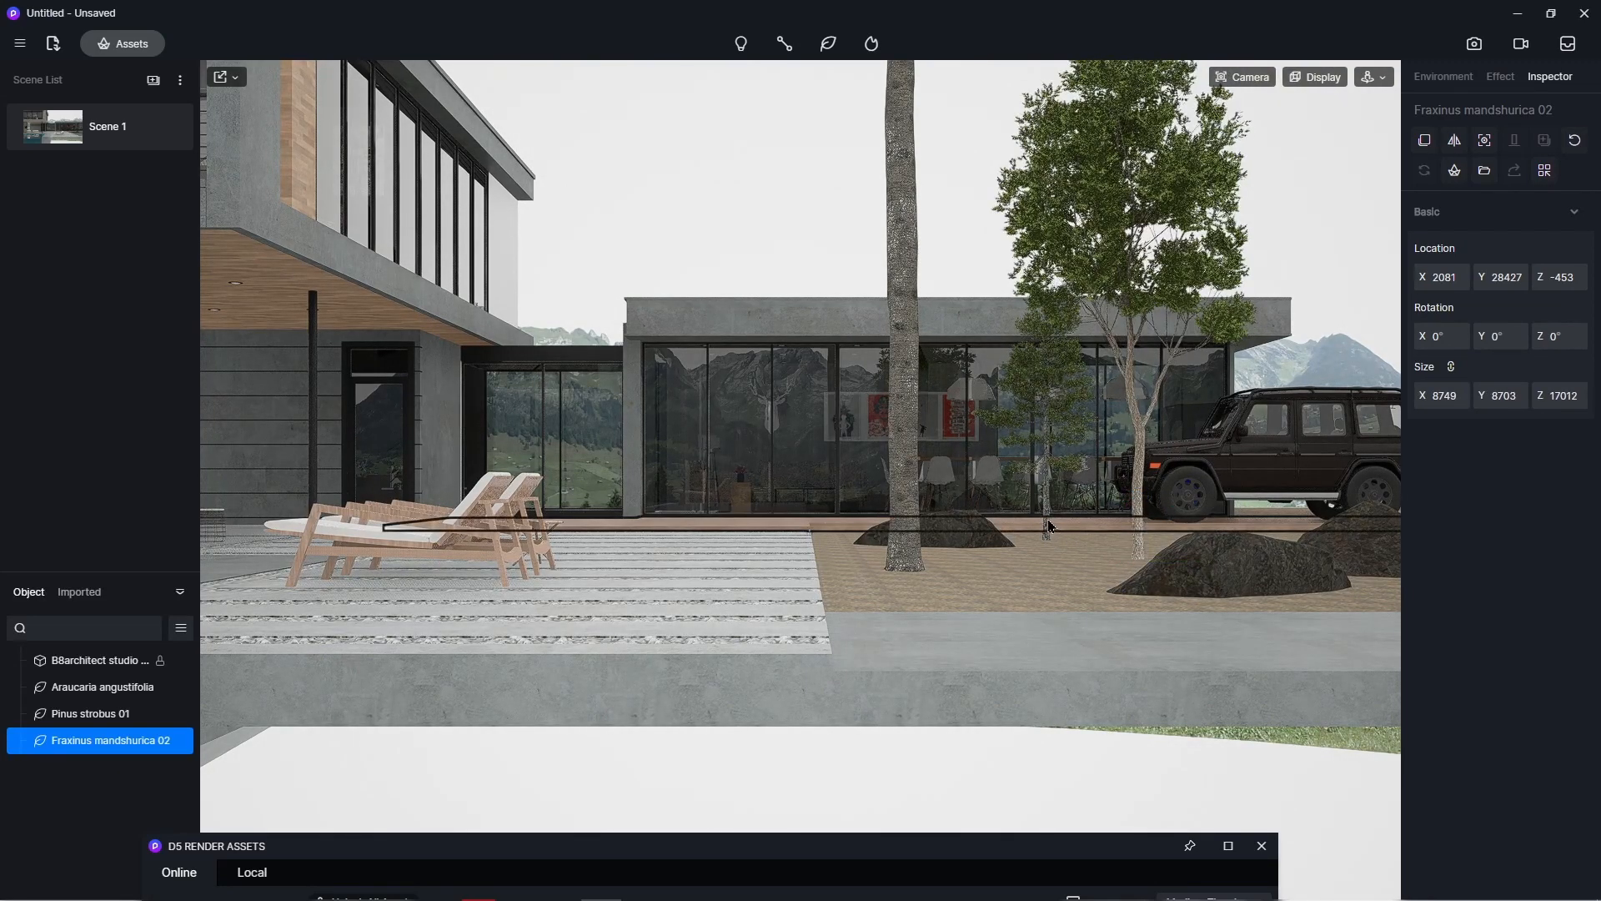
left_click(1048, 519)
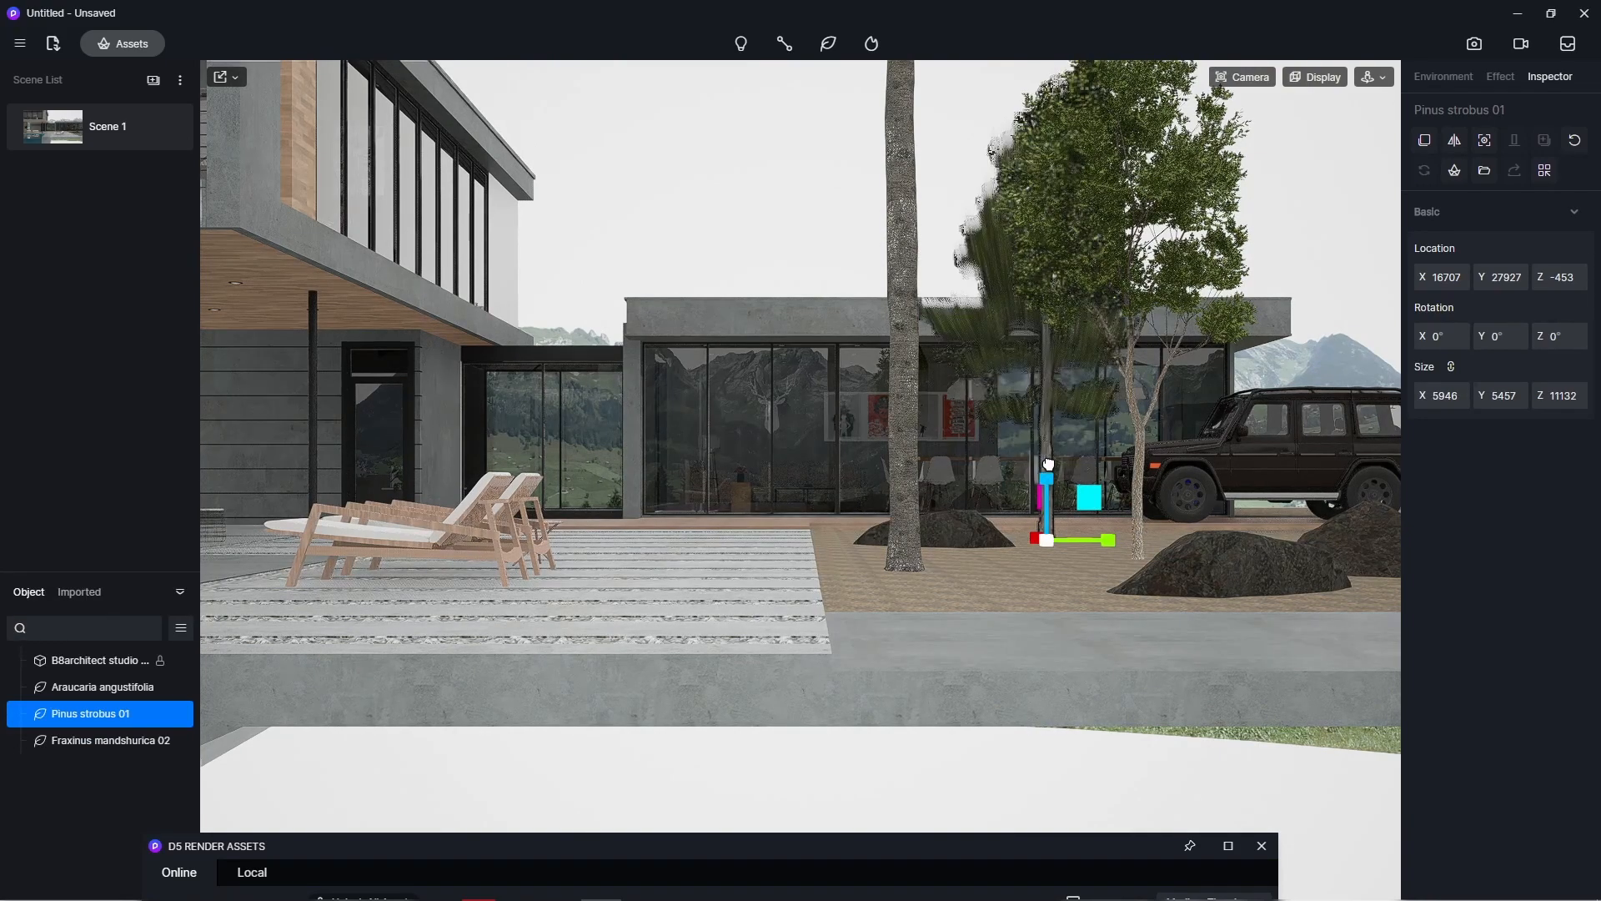
left_click_drag(1048, 463, 1048, 459)
scroll(1102, 584, "down", 5)
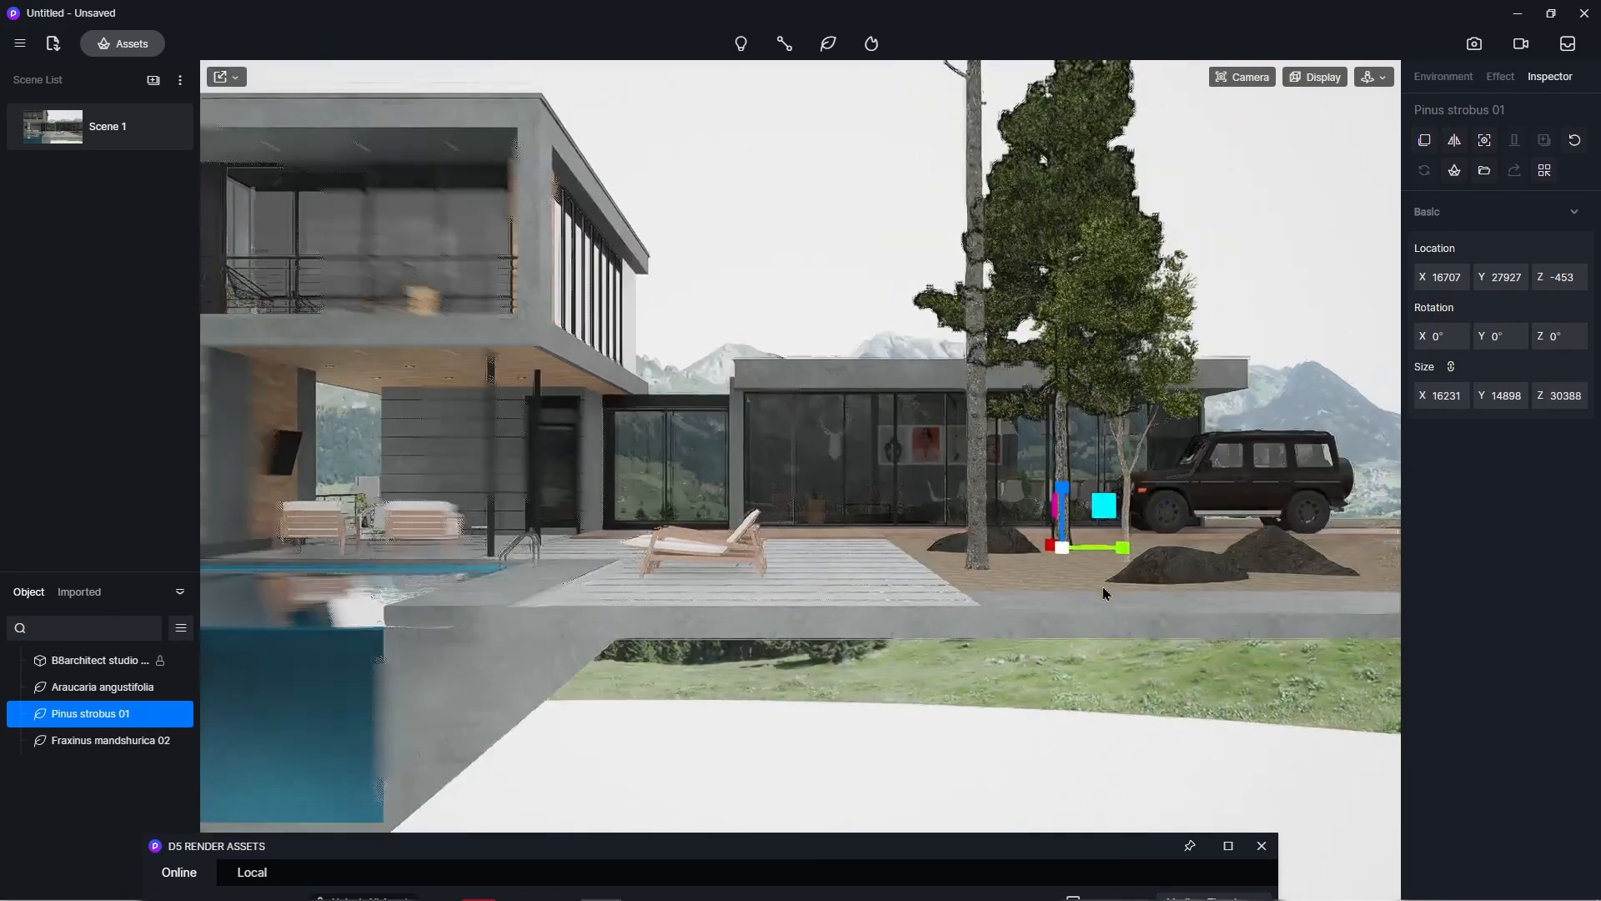
scroll(1100, 417, "down", 5)
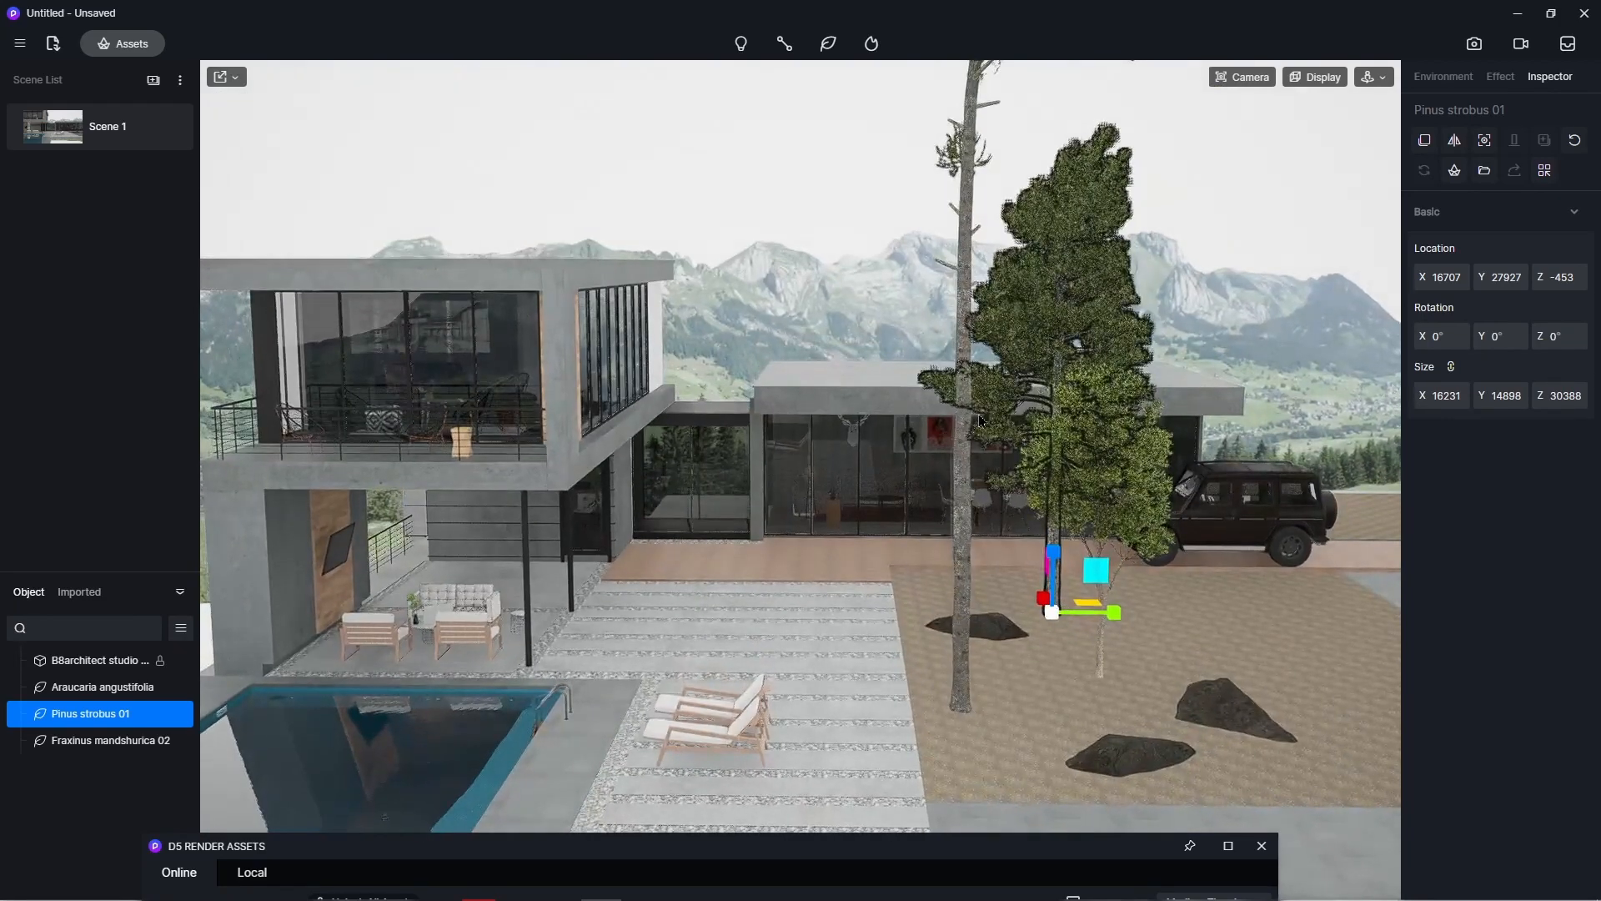
scroll(1059, 393, "down", 1)
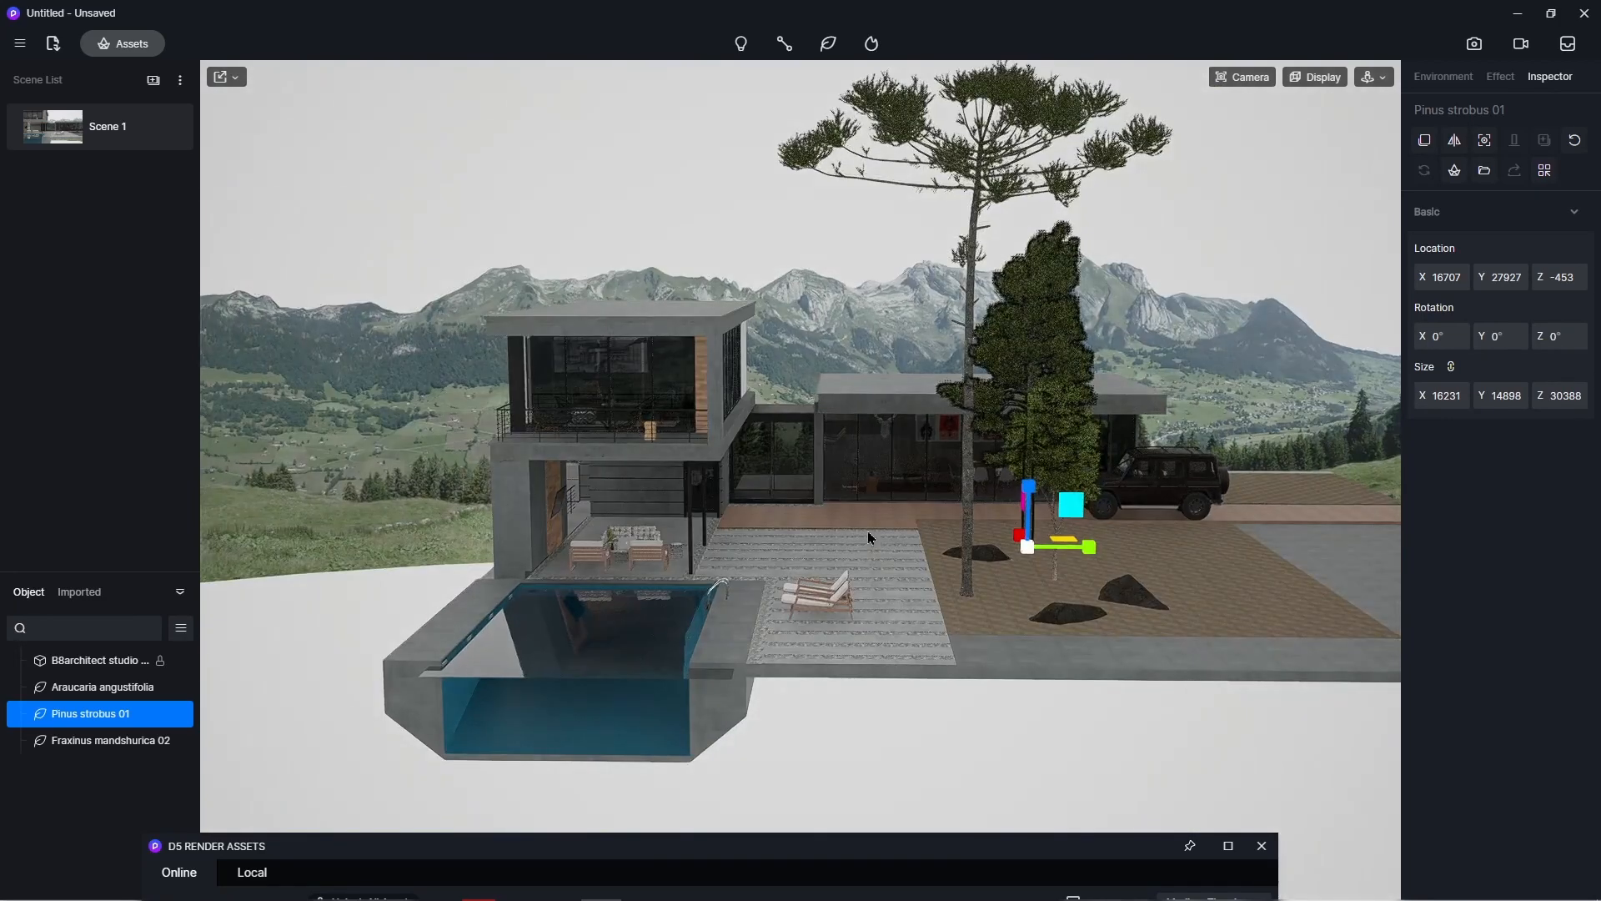
- Copy the Araucaria to in front of the terrace at about X -28810, Y 14446, and lower it to about Z -4525
left_click(968, 576)
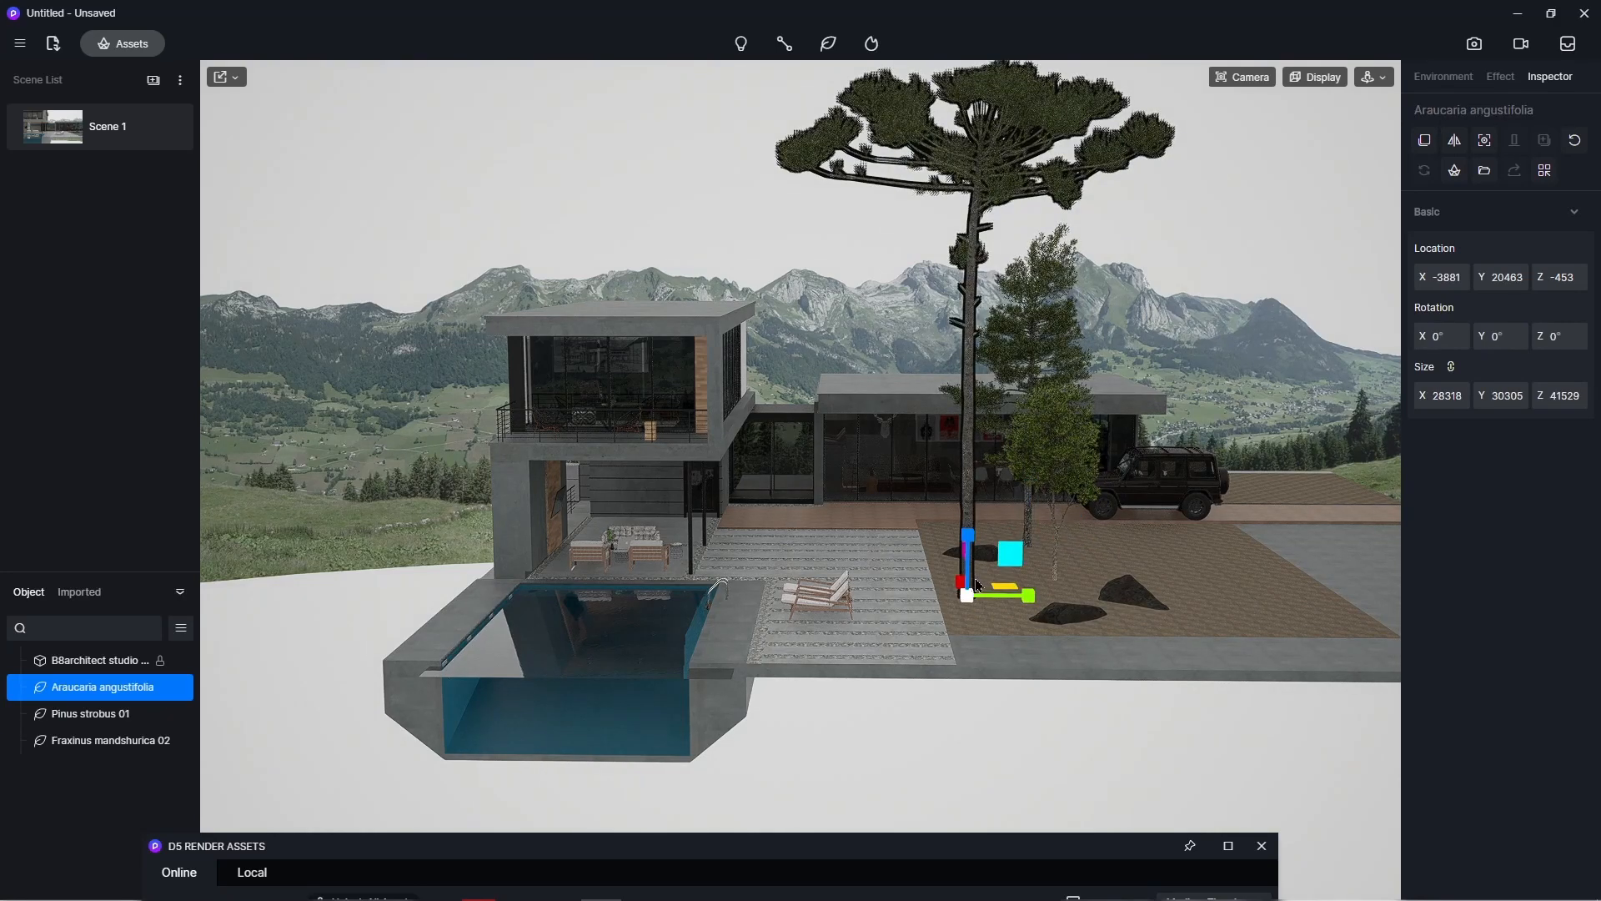
key("space")
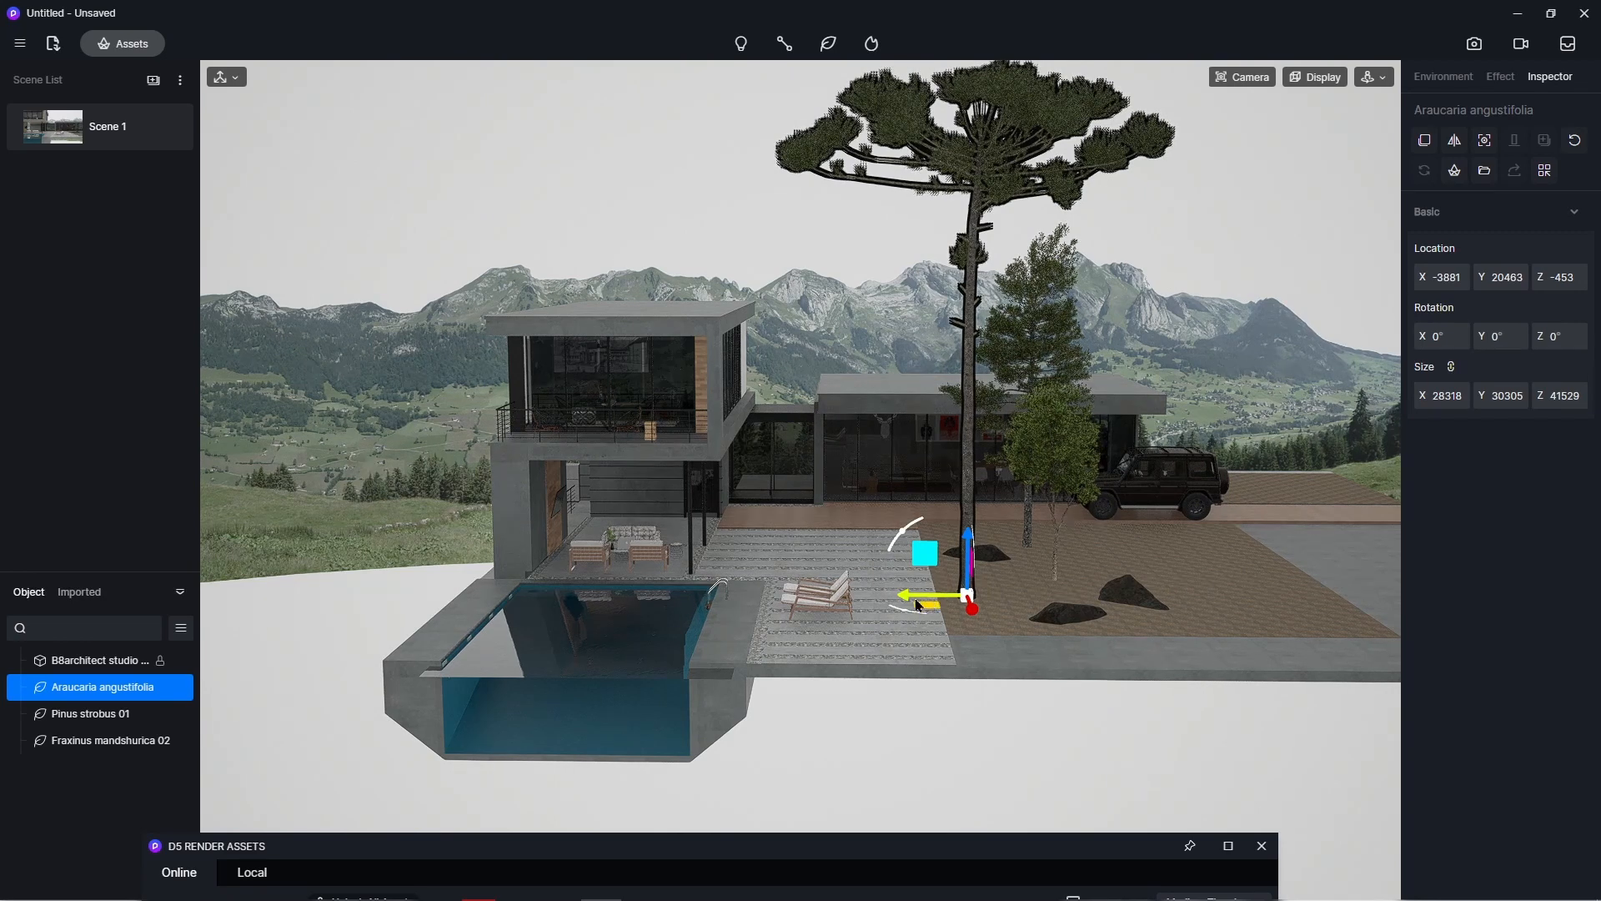
left_click_drag(918, 606, 920, 830)
left_click_drag(909, 631, 906, 633)
key("ctrl+z")
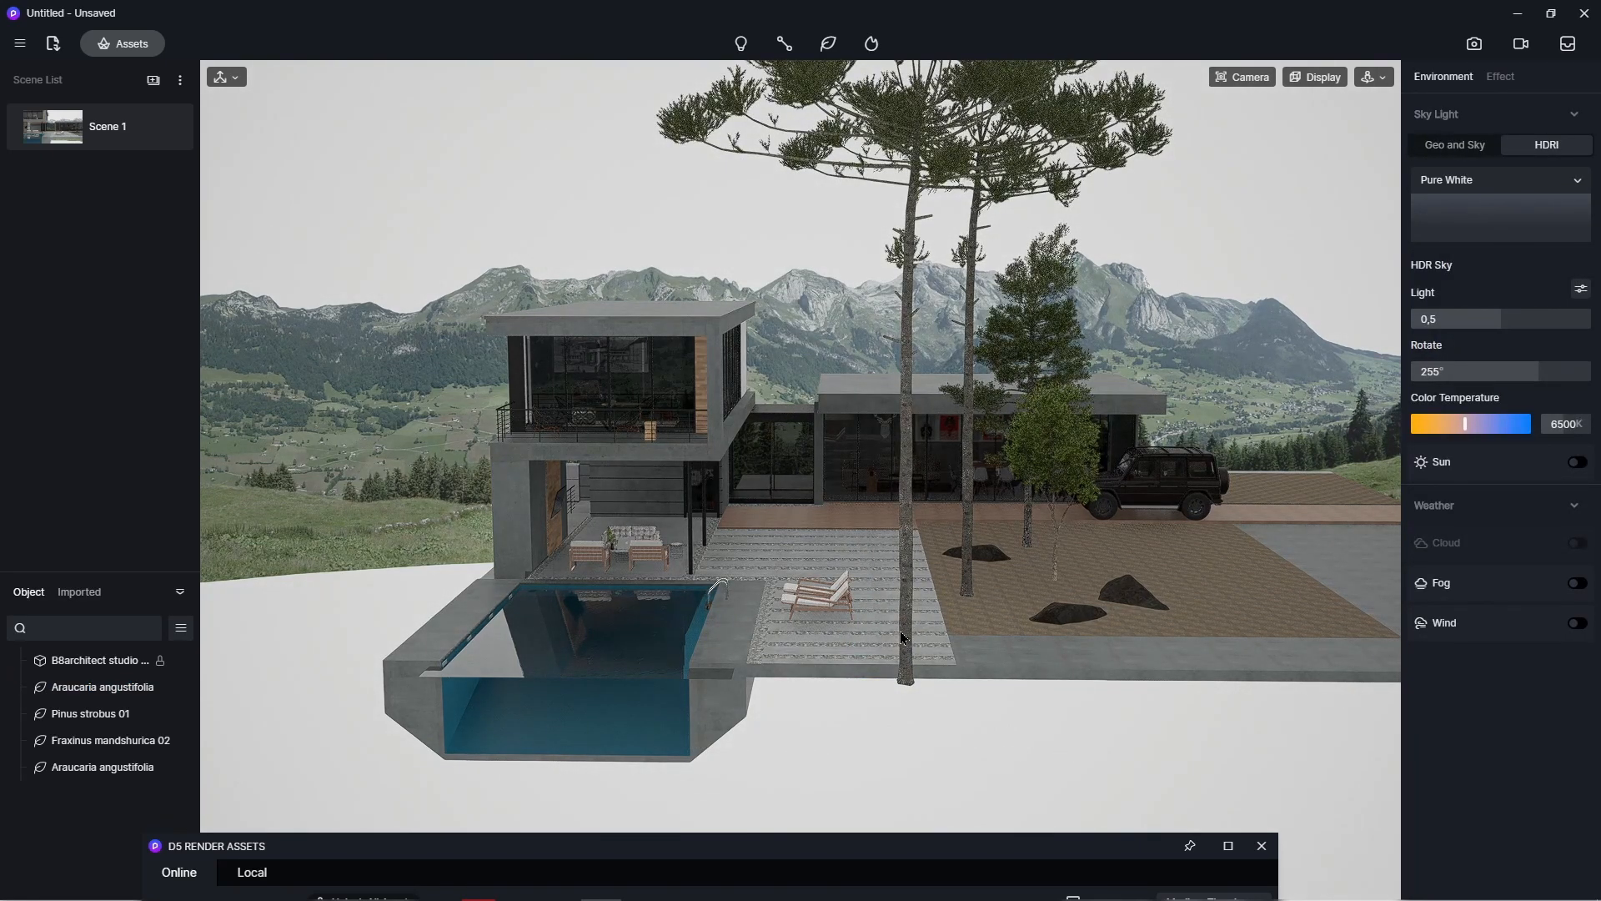
left_click(906, 638)
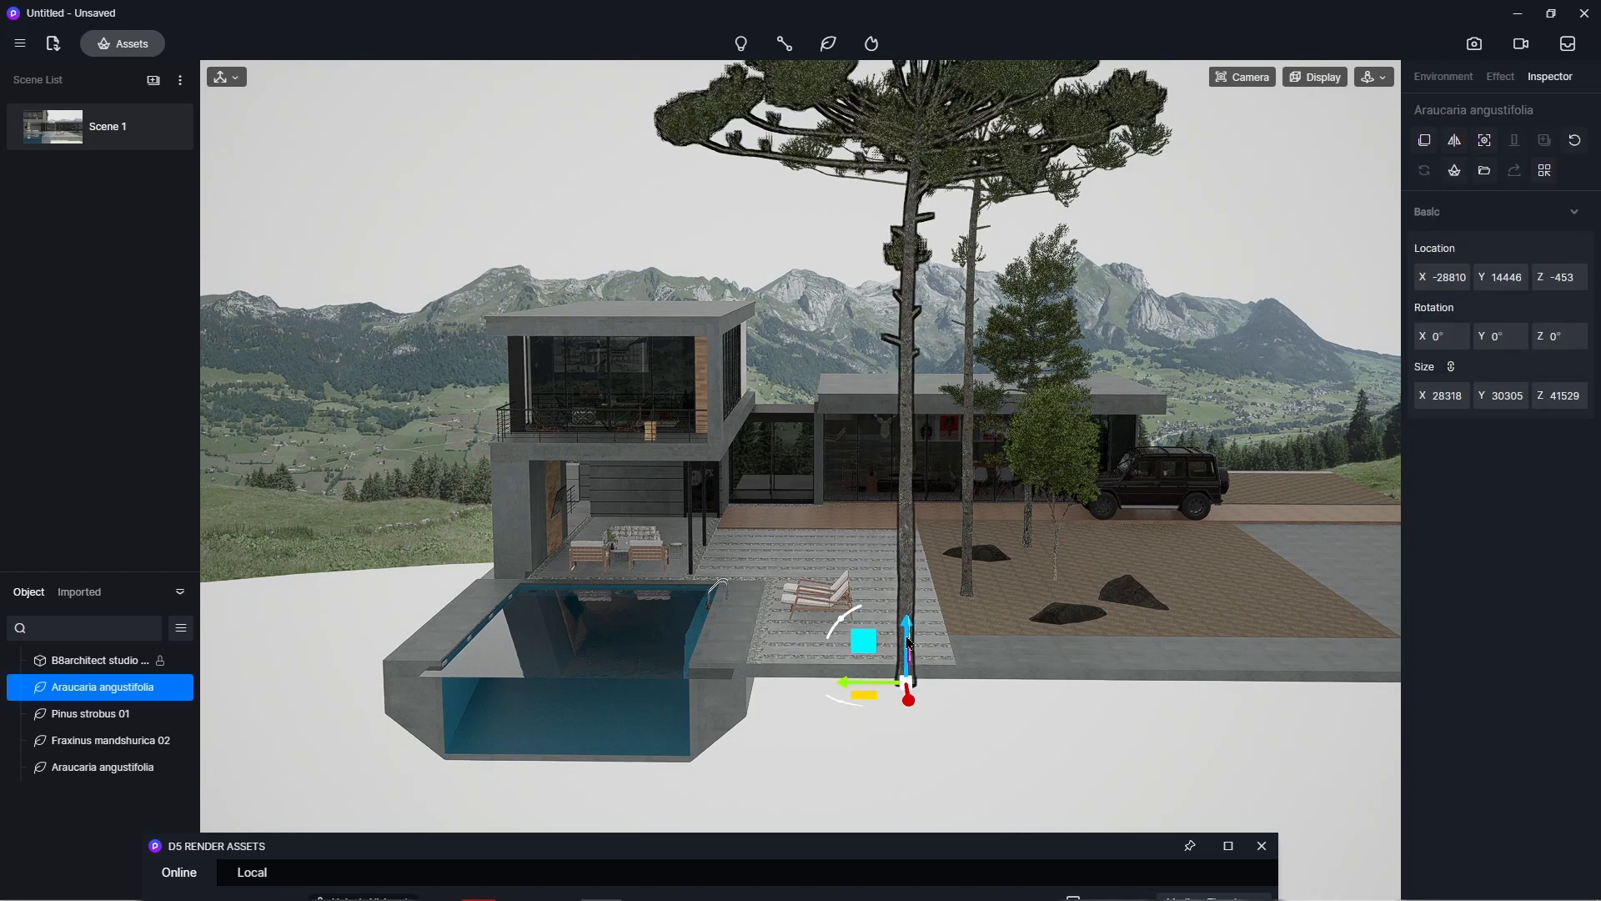
right_click_drag(974, 697, 1060, 683)
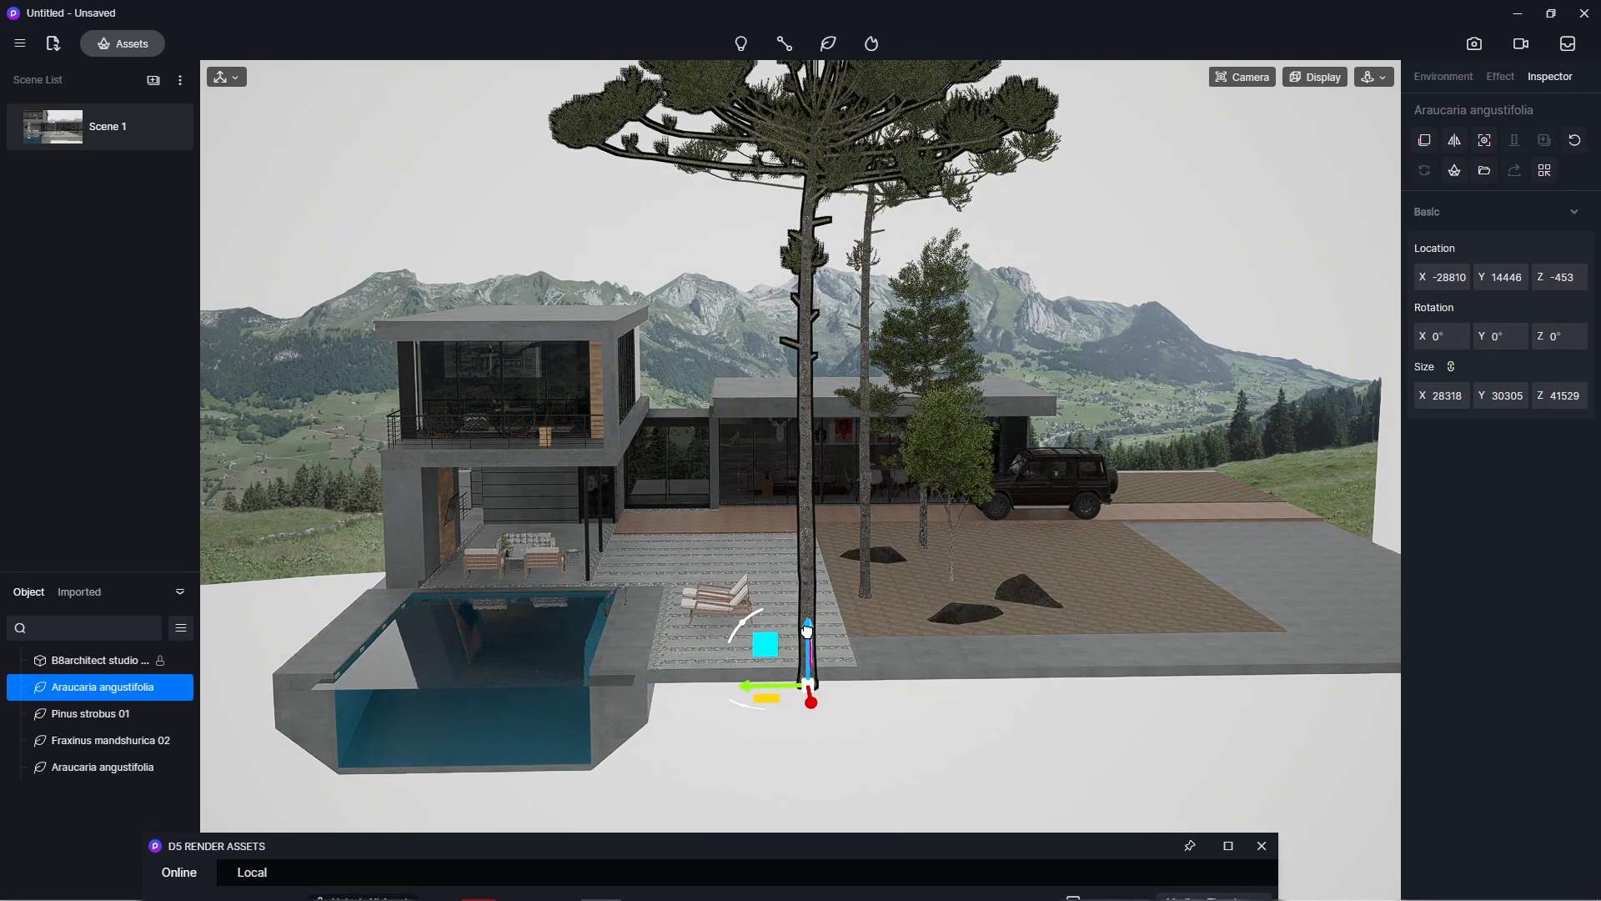
left_click_drag(807, 632, 809, 696)
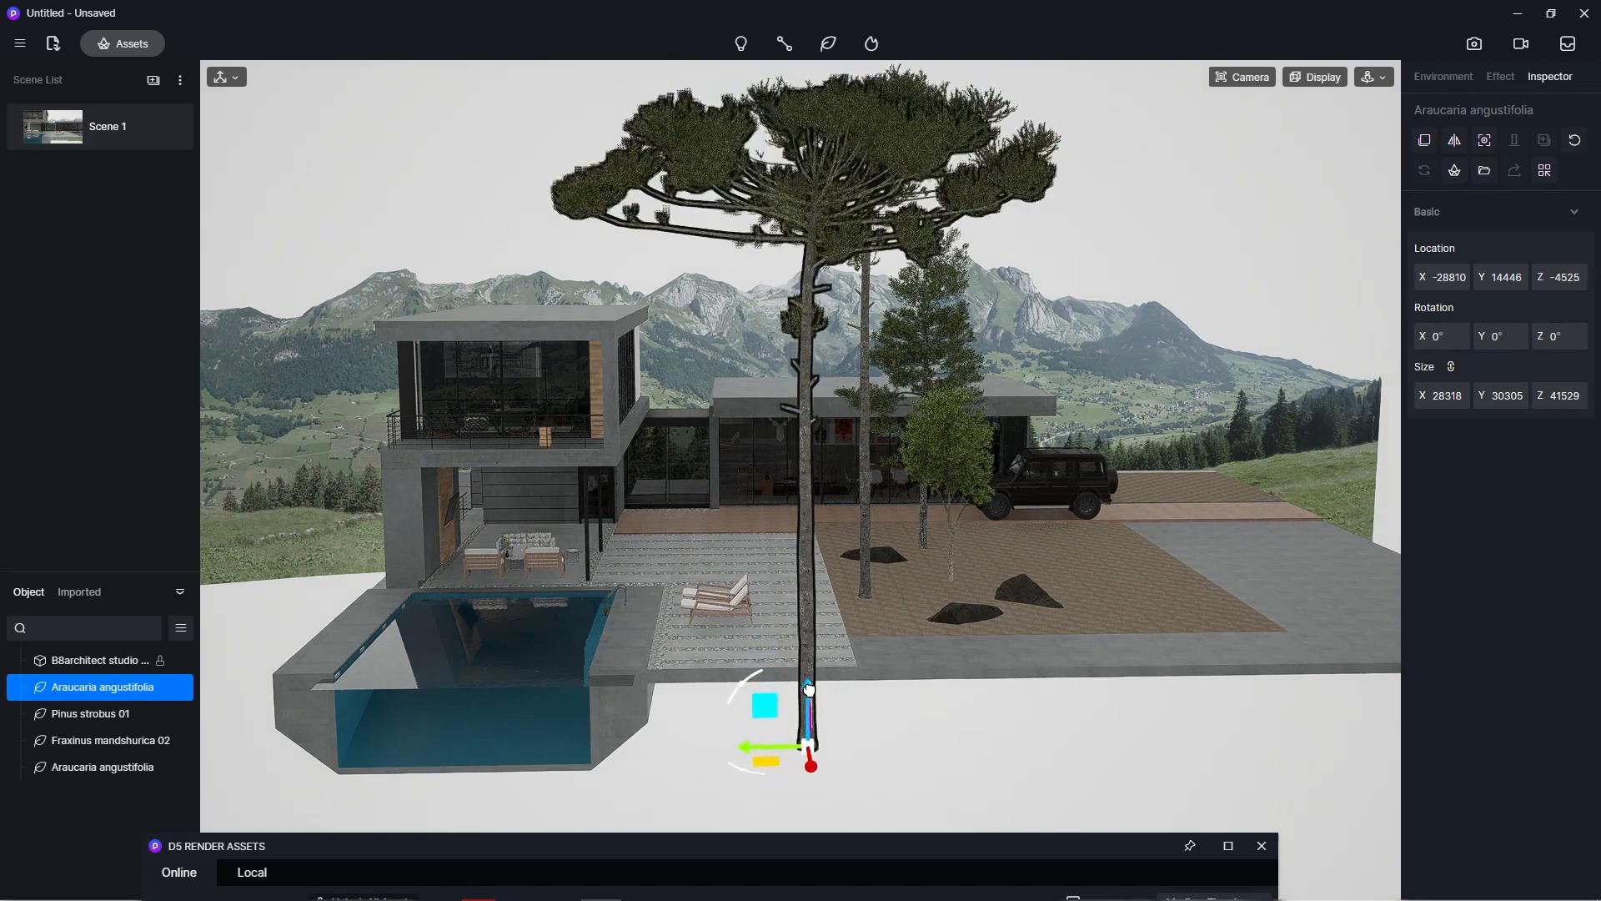
- Set the X size of the Araucaria in the tan garden area to 20318, keeping its proportions
left_click(863, 528)
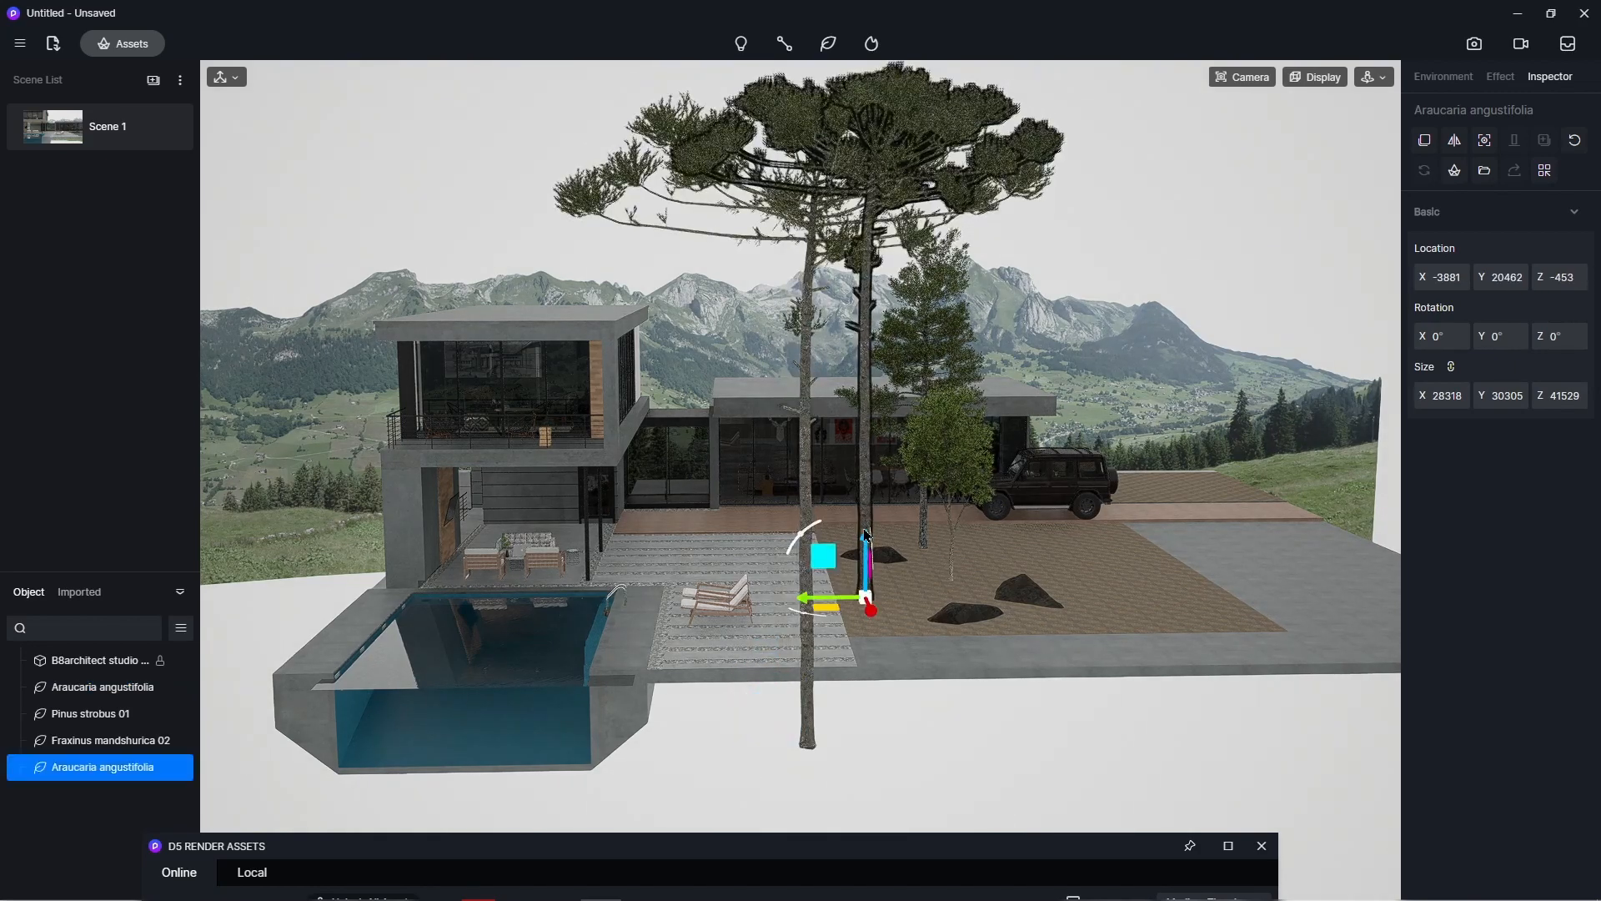
left_click(1440, 396)
left_click(1443, 396)
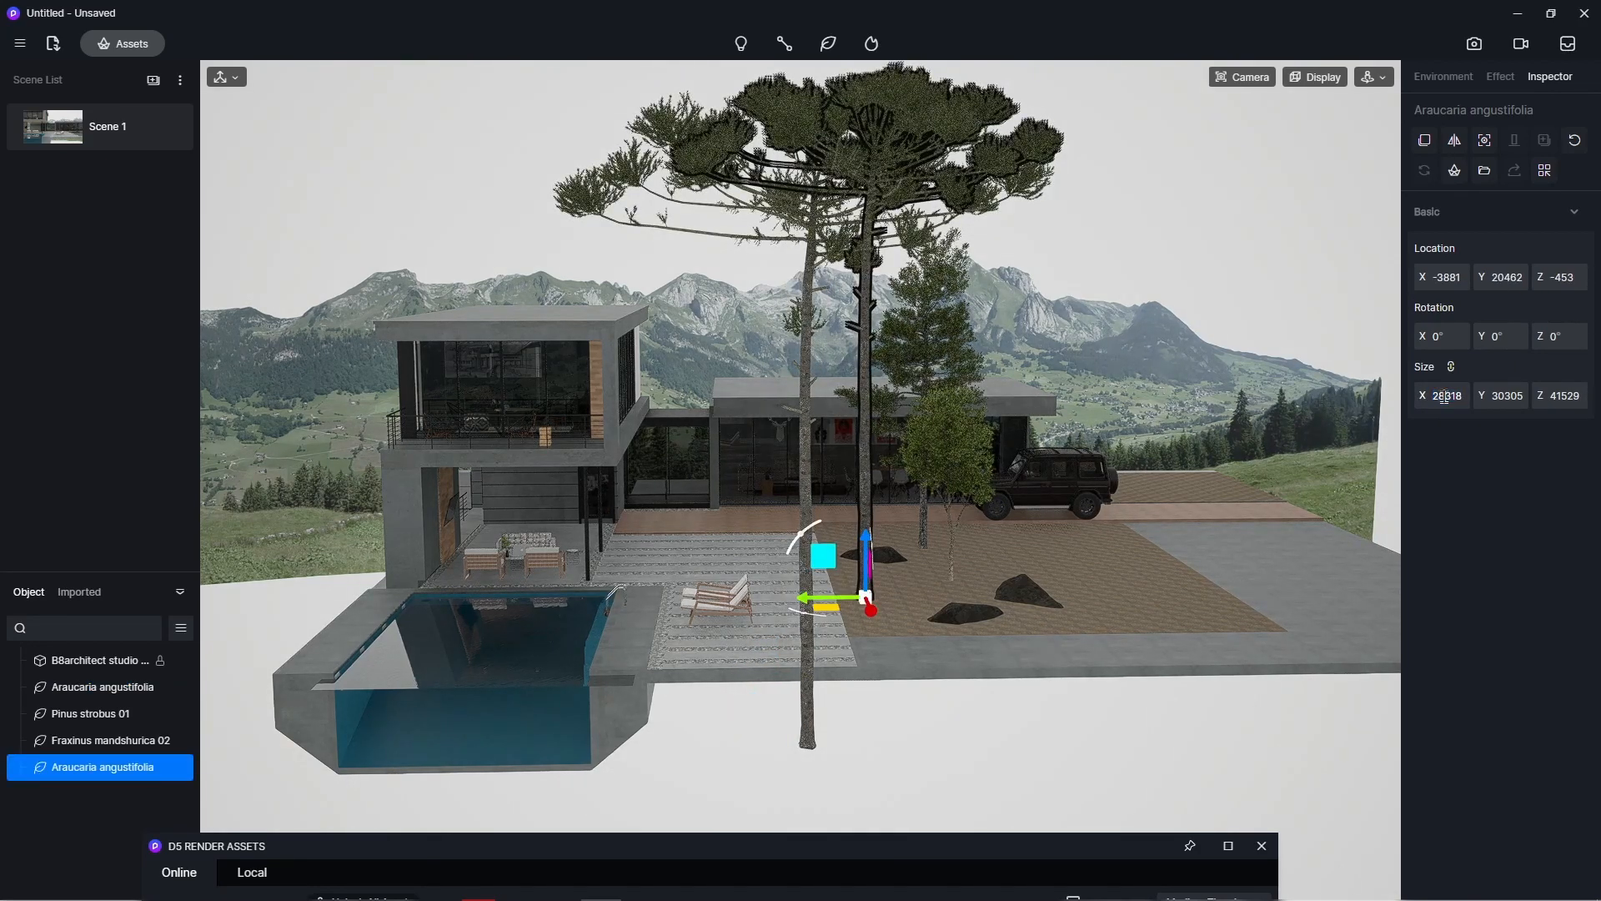
left_click_drag(1445, 397, 1437, 399)
type("0")
key("Return")
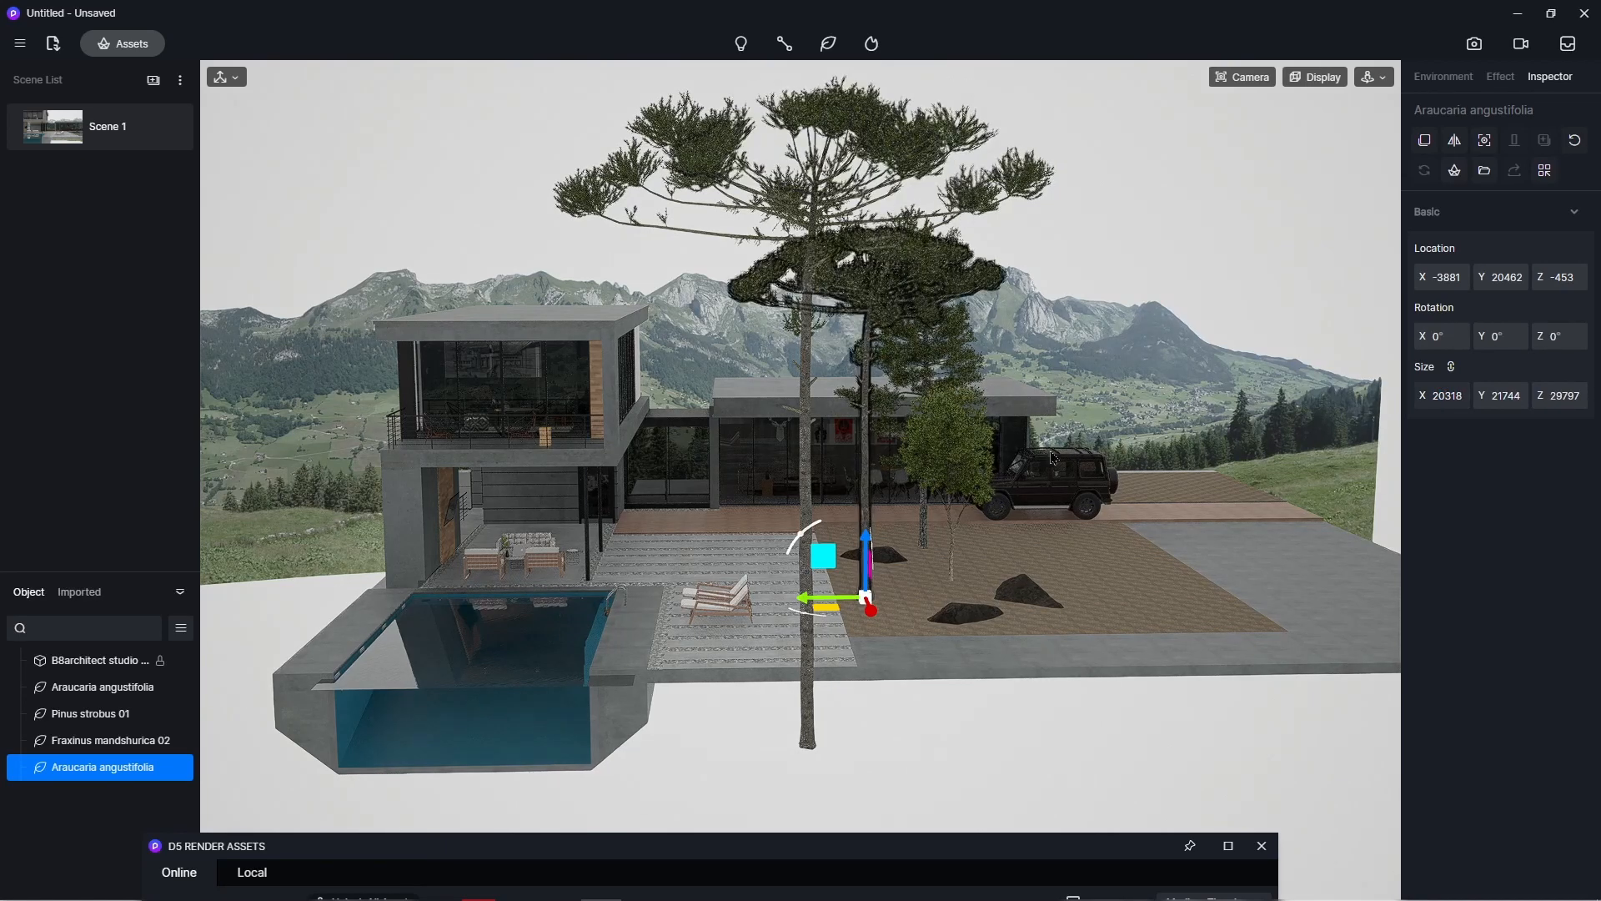
- Set the X size of the Fraxinus mandshurica 02 to 14749, keeping its proportions
left_click(954, 546)
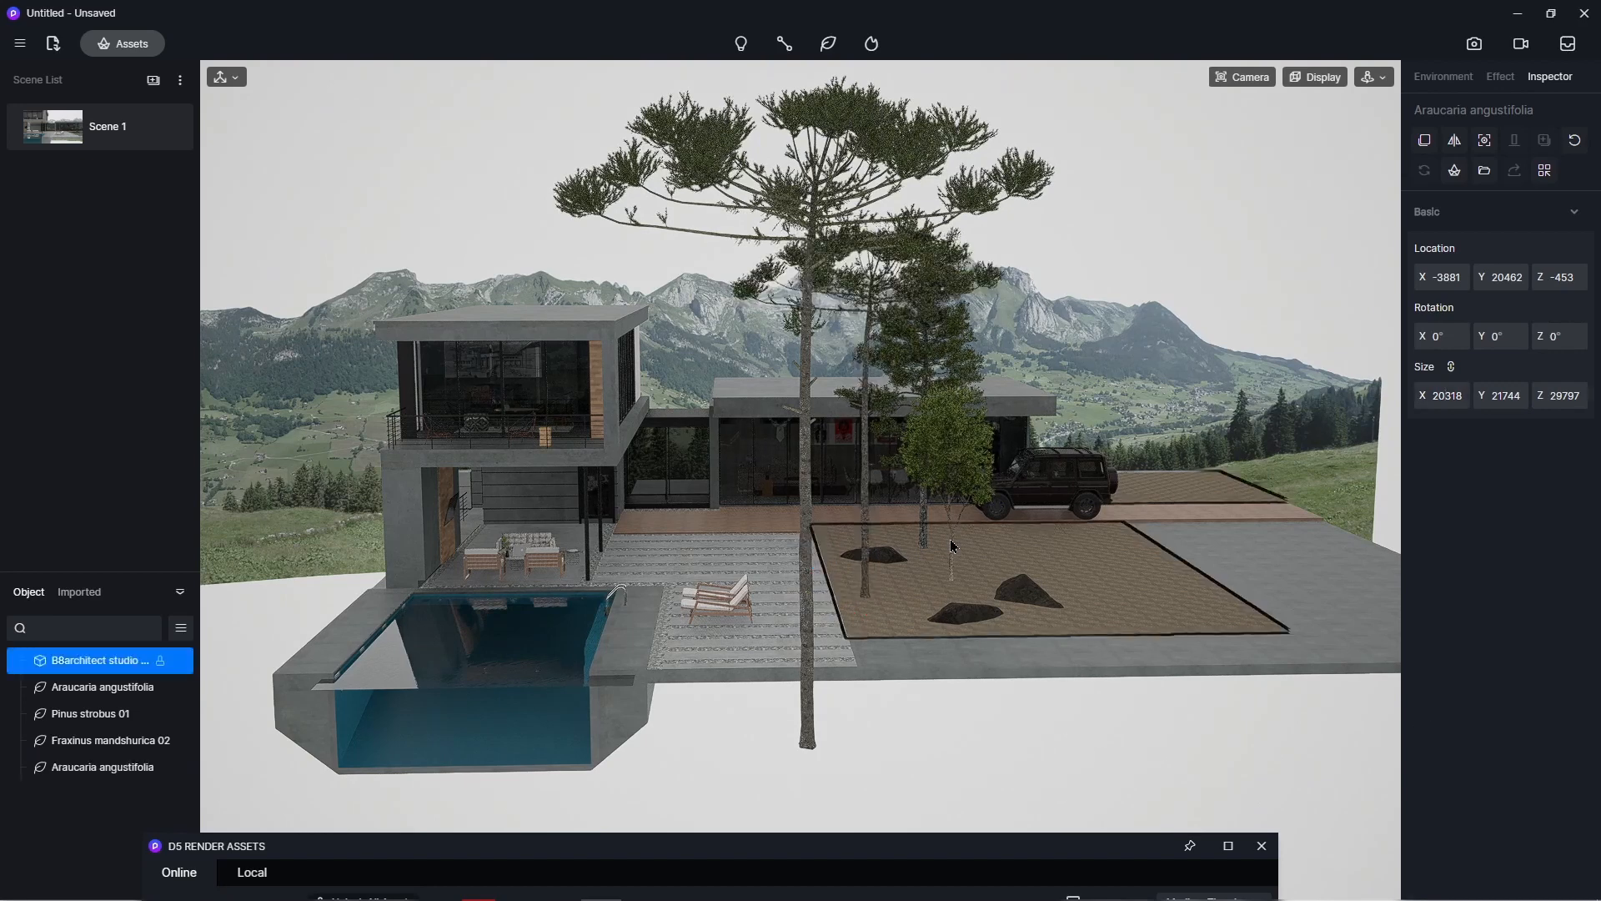
left_click(954, 477)
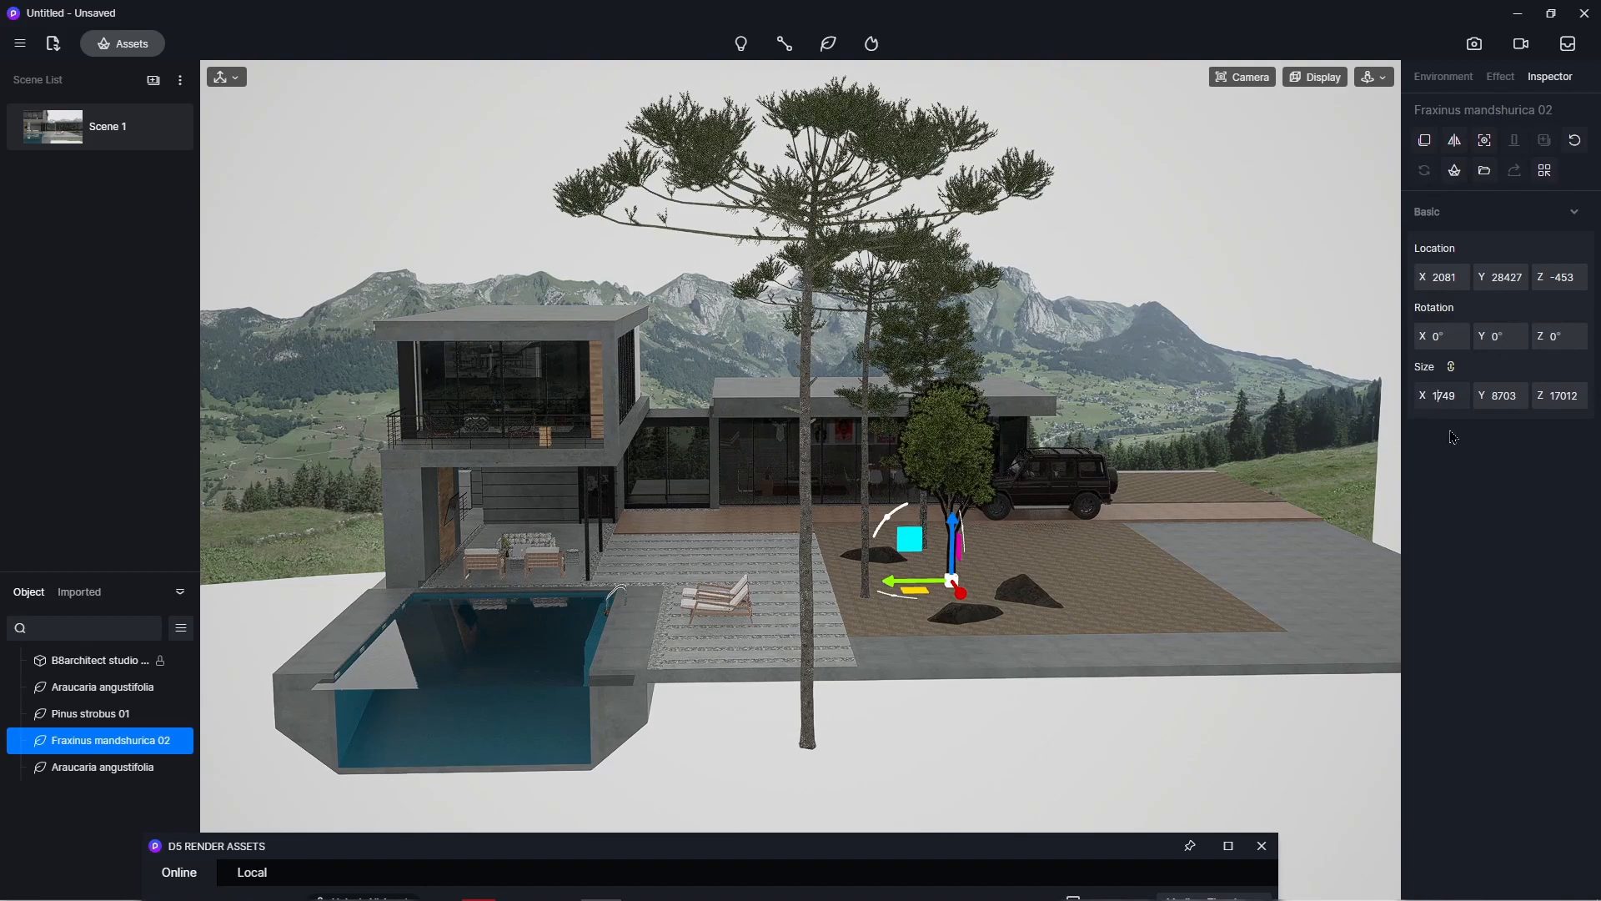
type("4")
key("Return")
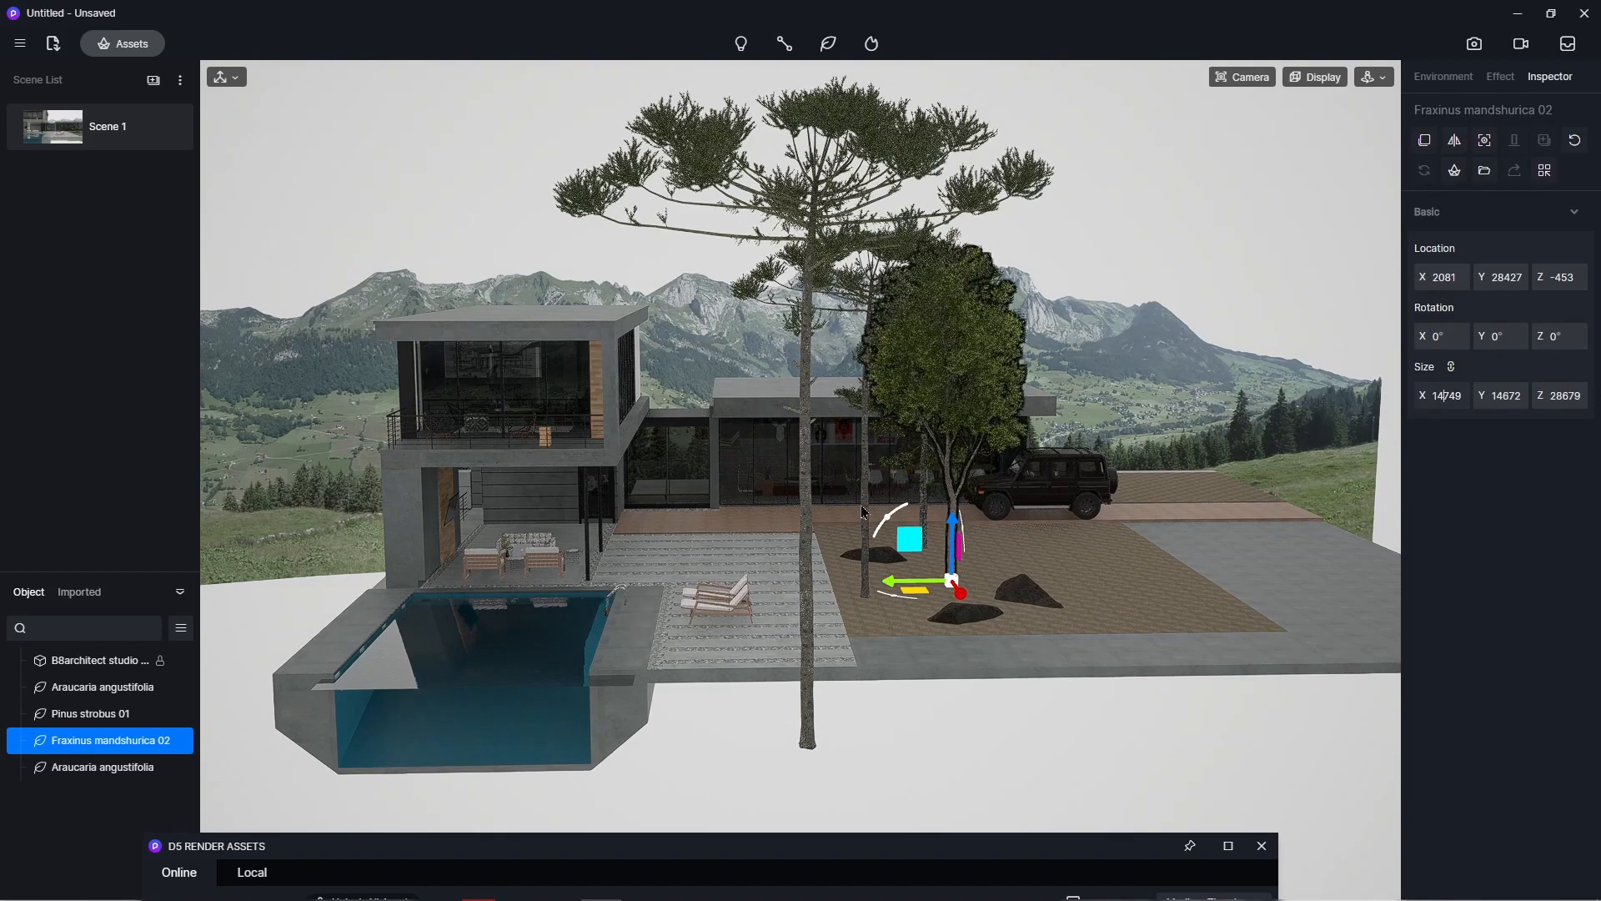
- Copy the Fraxinus to the garden's front edge at about X -11141, Y 39344, Z -1801, and rotate the copy to 255° about Z
scroll(806, 636, "up", 7)
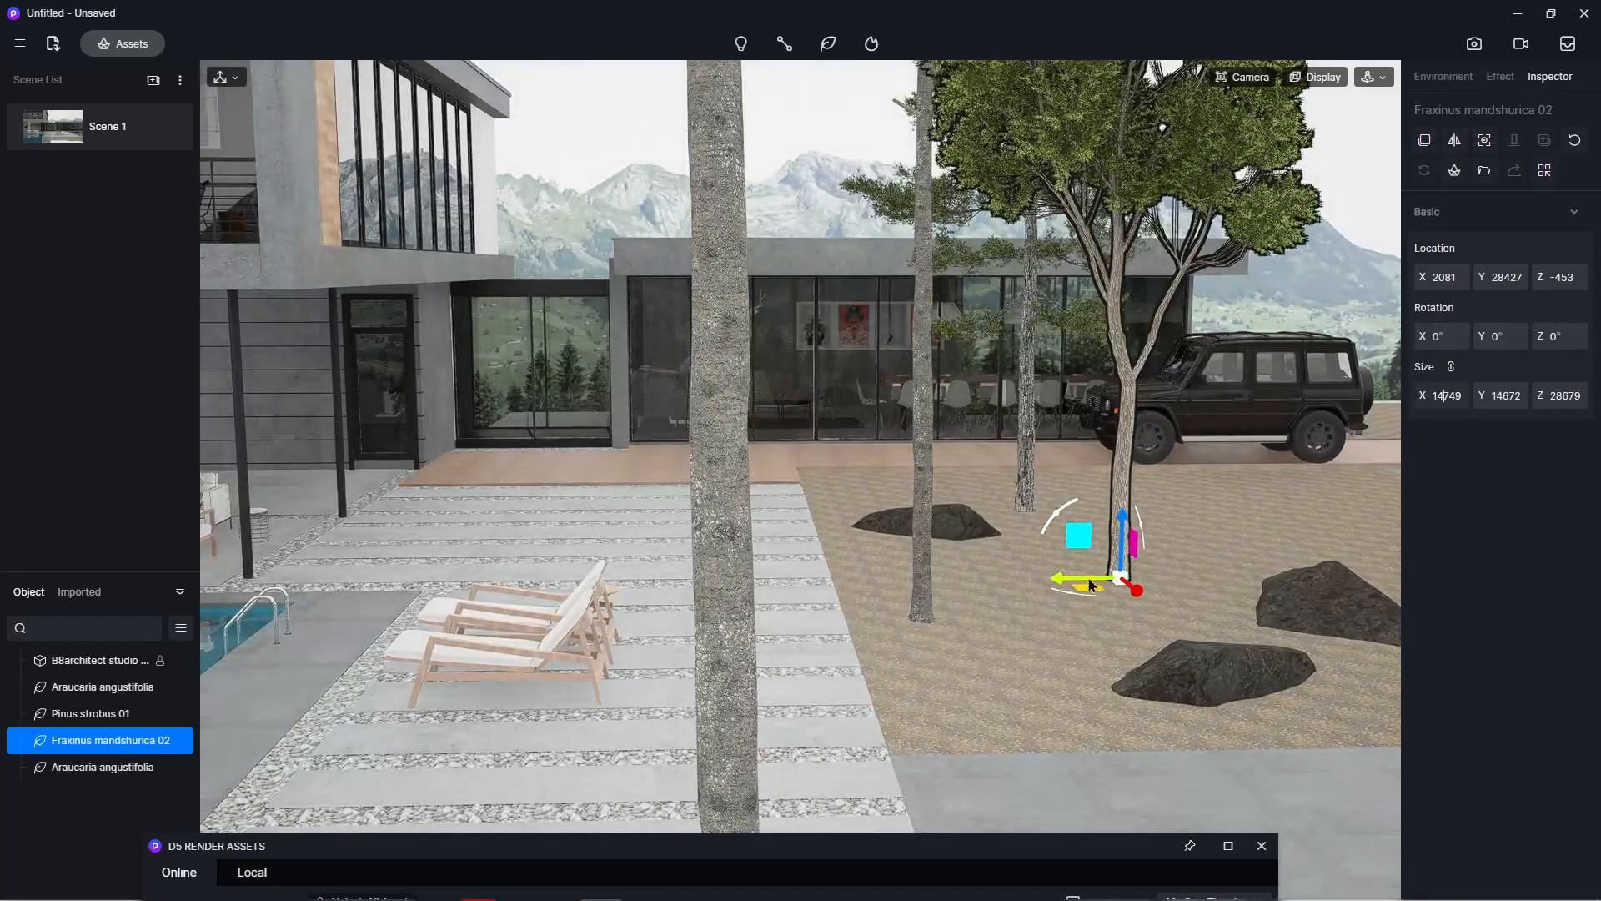
scroll(1022, 594, "down", 4)
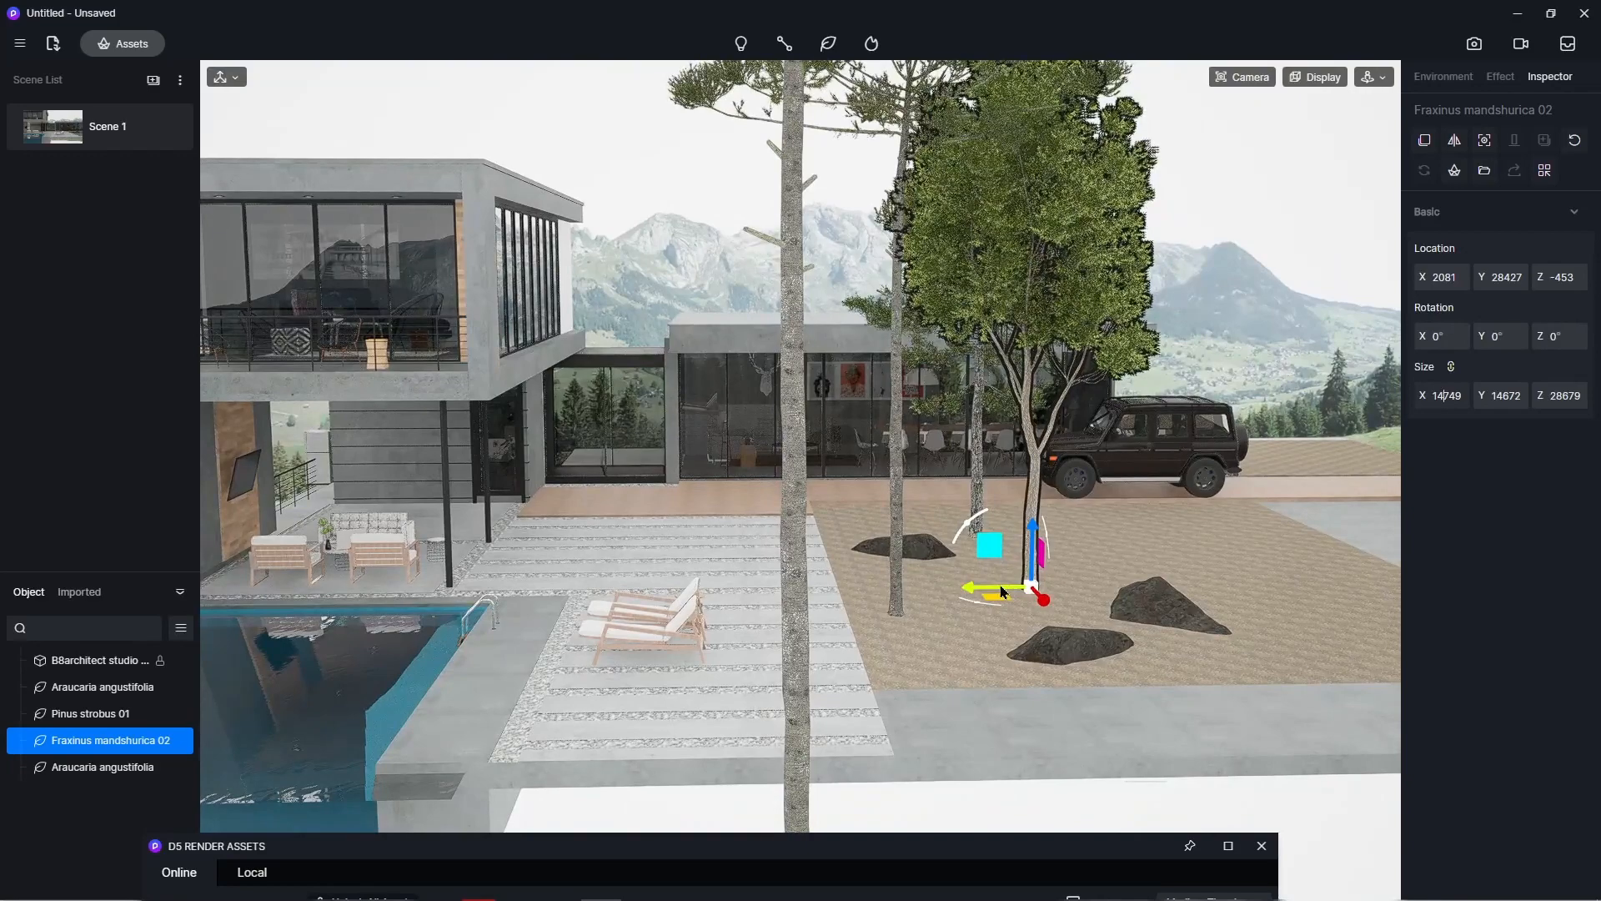
left_click_drag(984, 588, 1410, 656)
left_click_drag(1334, 611, 1336, 626)
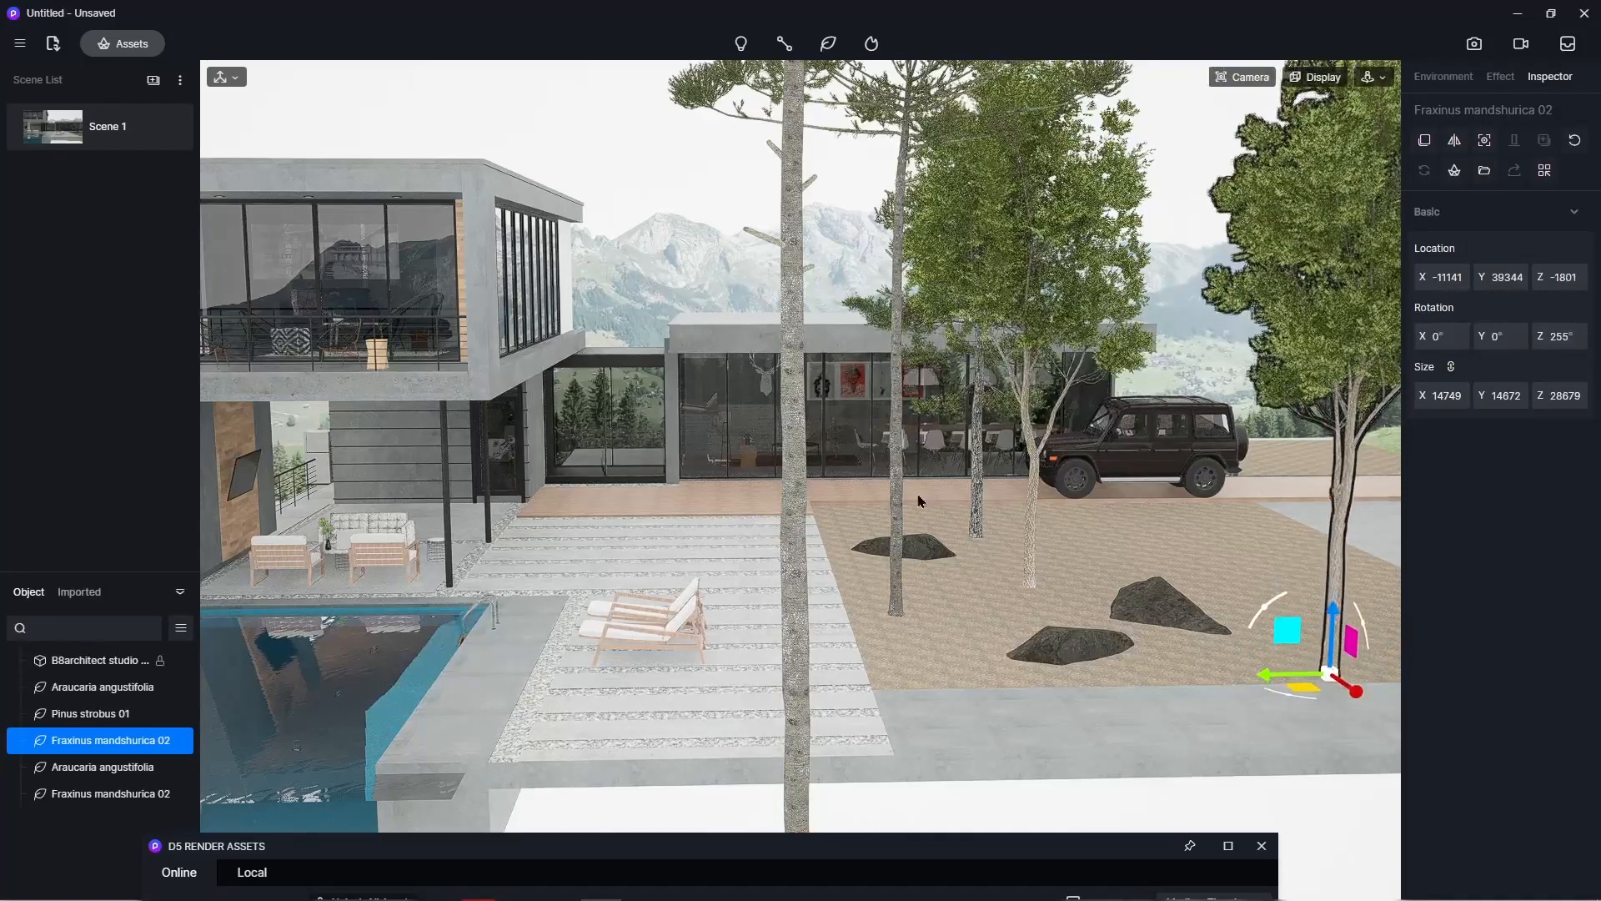
- Shift the Pinus strobus 01 back towards the car and place a copy at about X 23878, Y 21095, Z -453, rotated 270° about Z
left_click(982, 513)
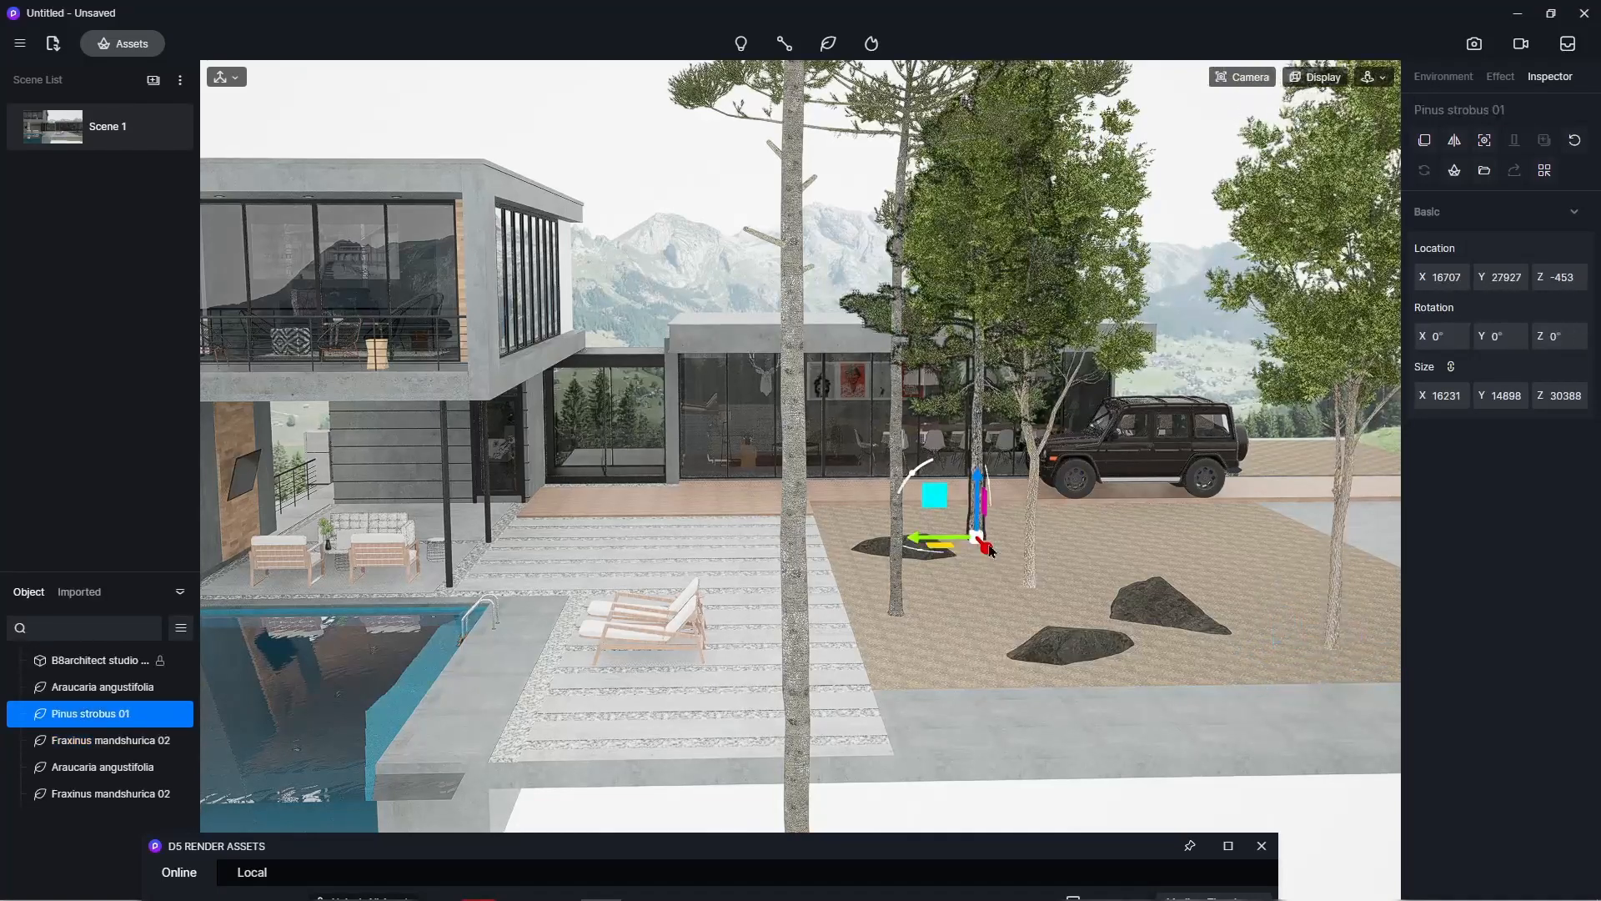
mouse_move(987, 548)
left_mouse_down()
mouse_move(940, 522)
mouse_move(1034, 523)
mouse_move(805, 534)
mouse_move(999, 536)
left_mouse_up()
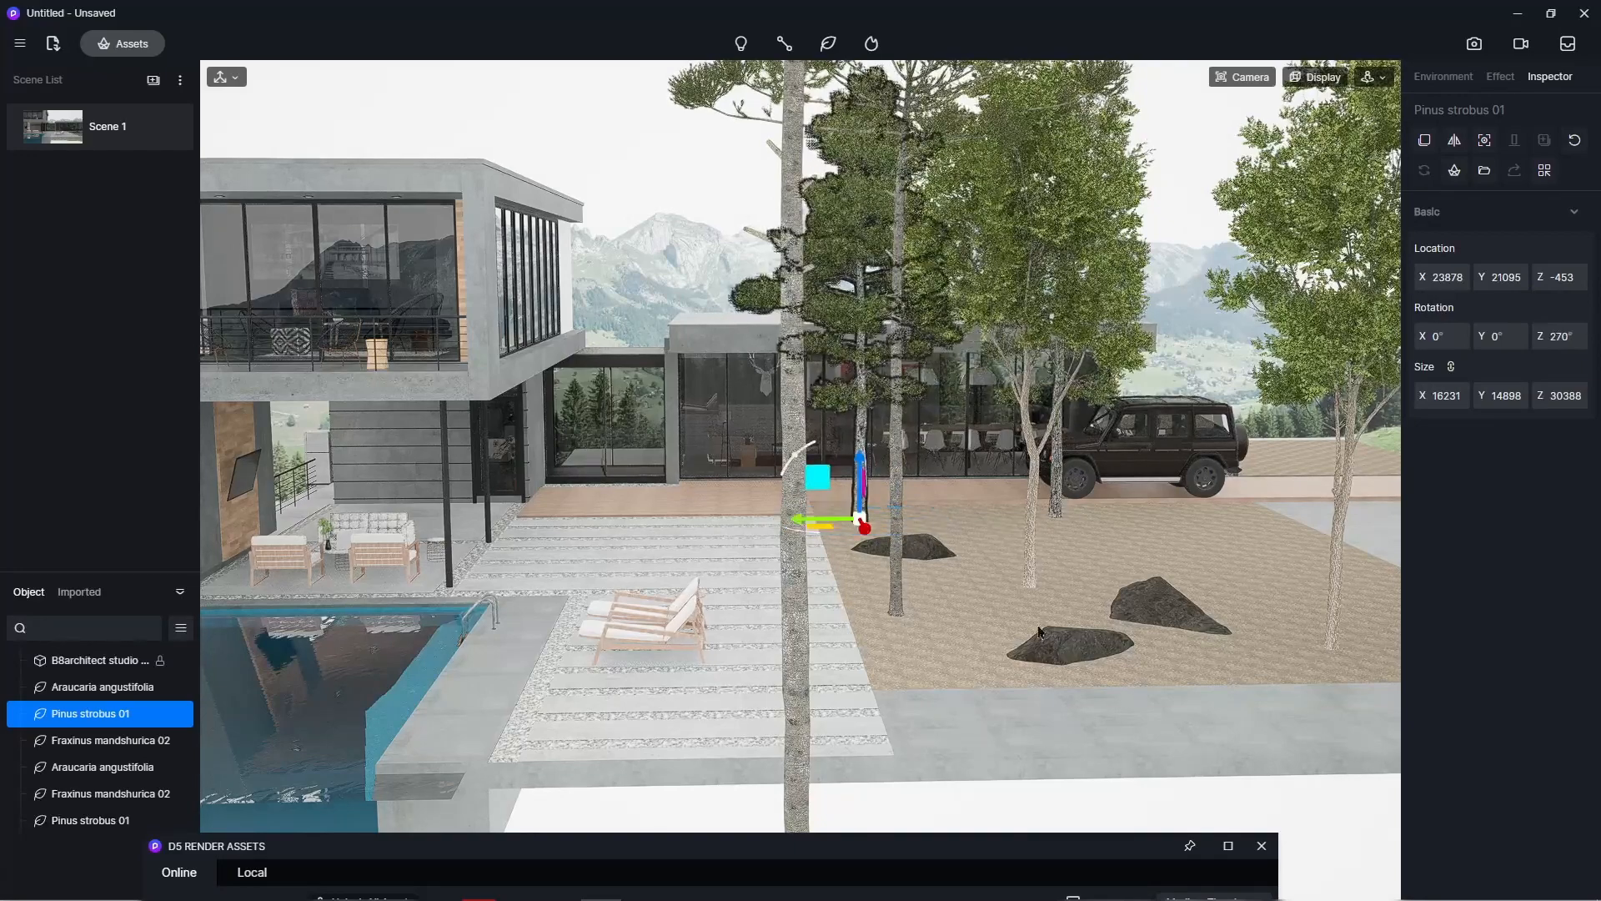
double_click(129, 128)
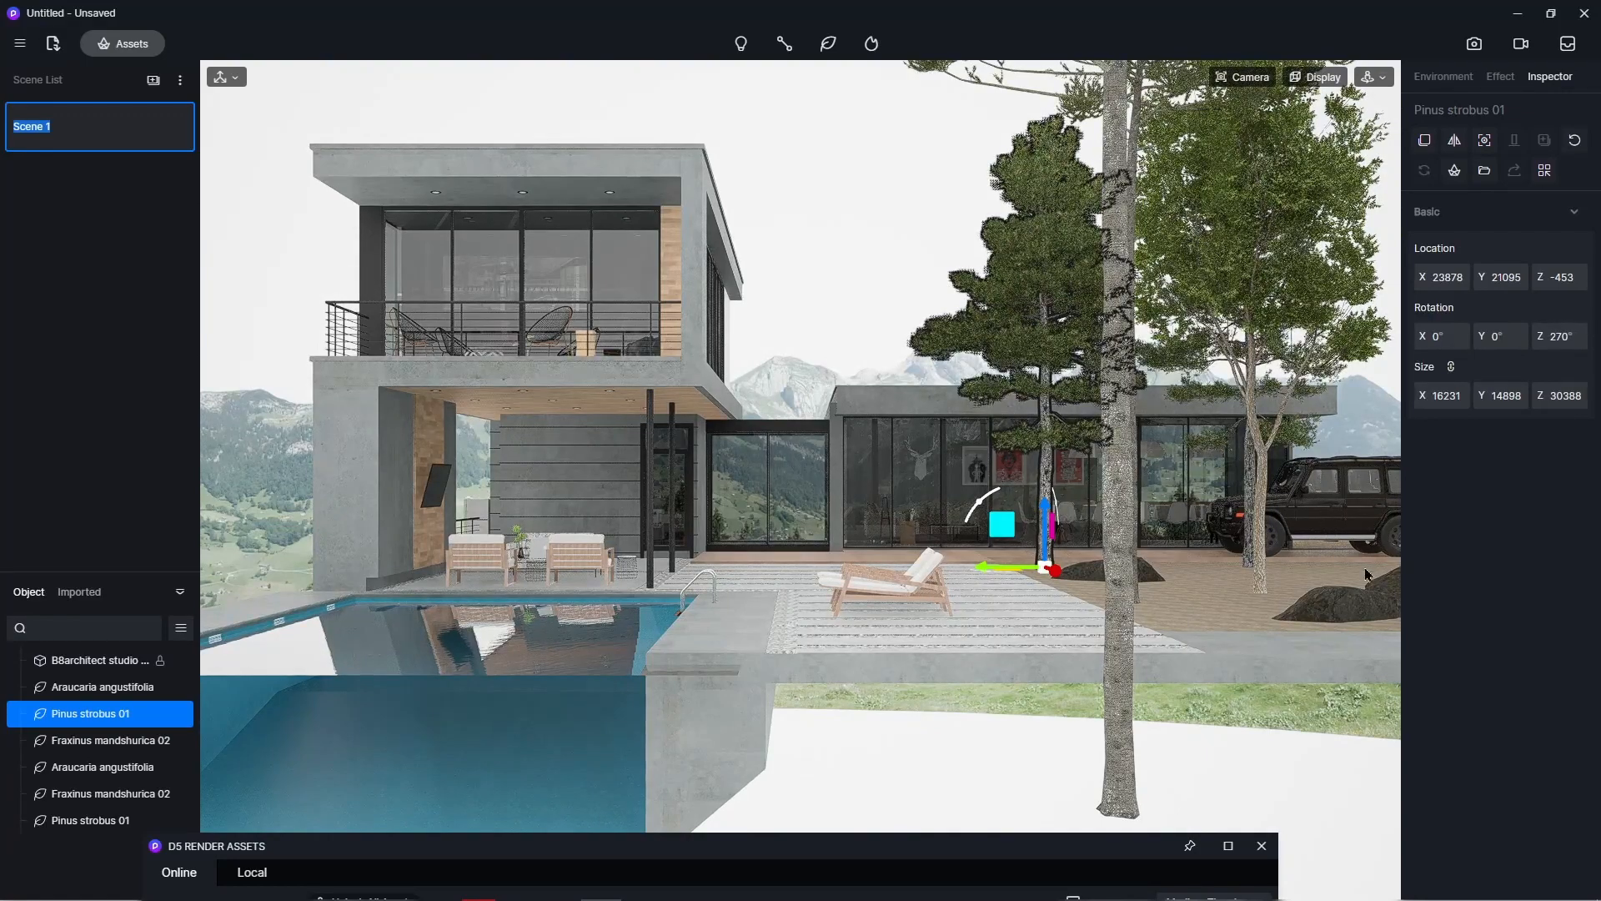
- Place a Cedrus deodara 01 from the Conifer models in front of the car at about X 21146, Y 42453, Z -453
right_click_drag(1366, 559, 1214, 655)
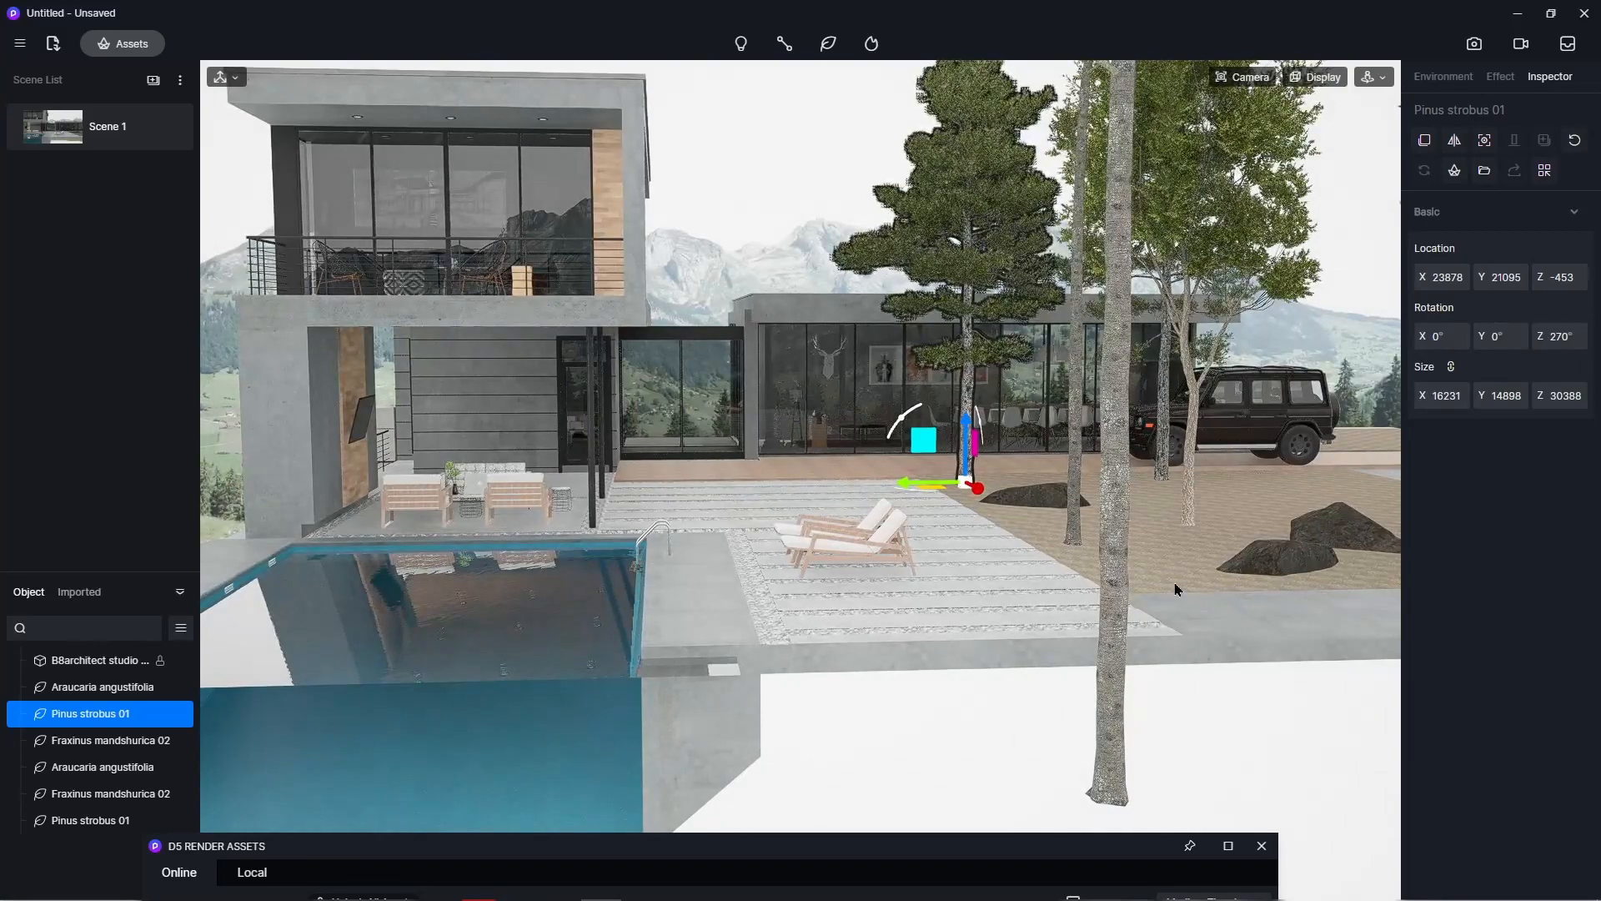
scroll(1178, 588, "down", 6)
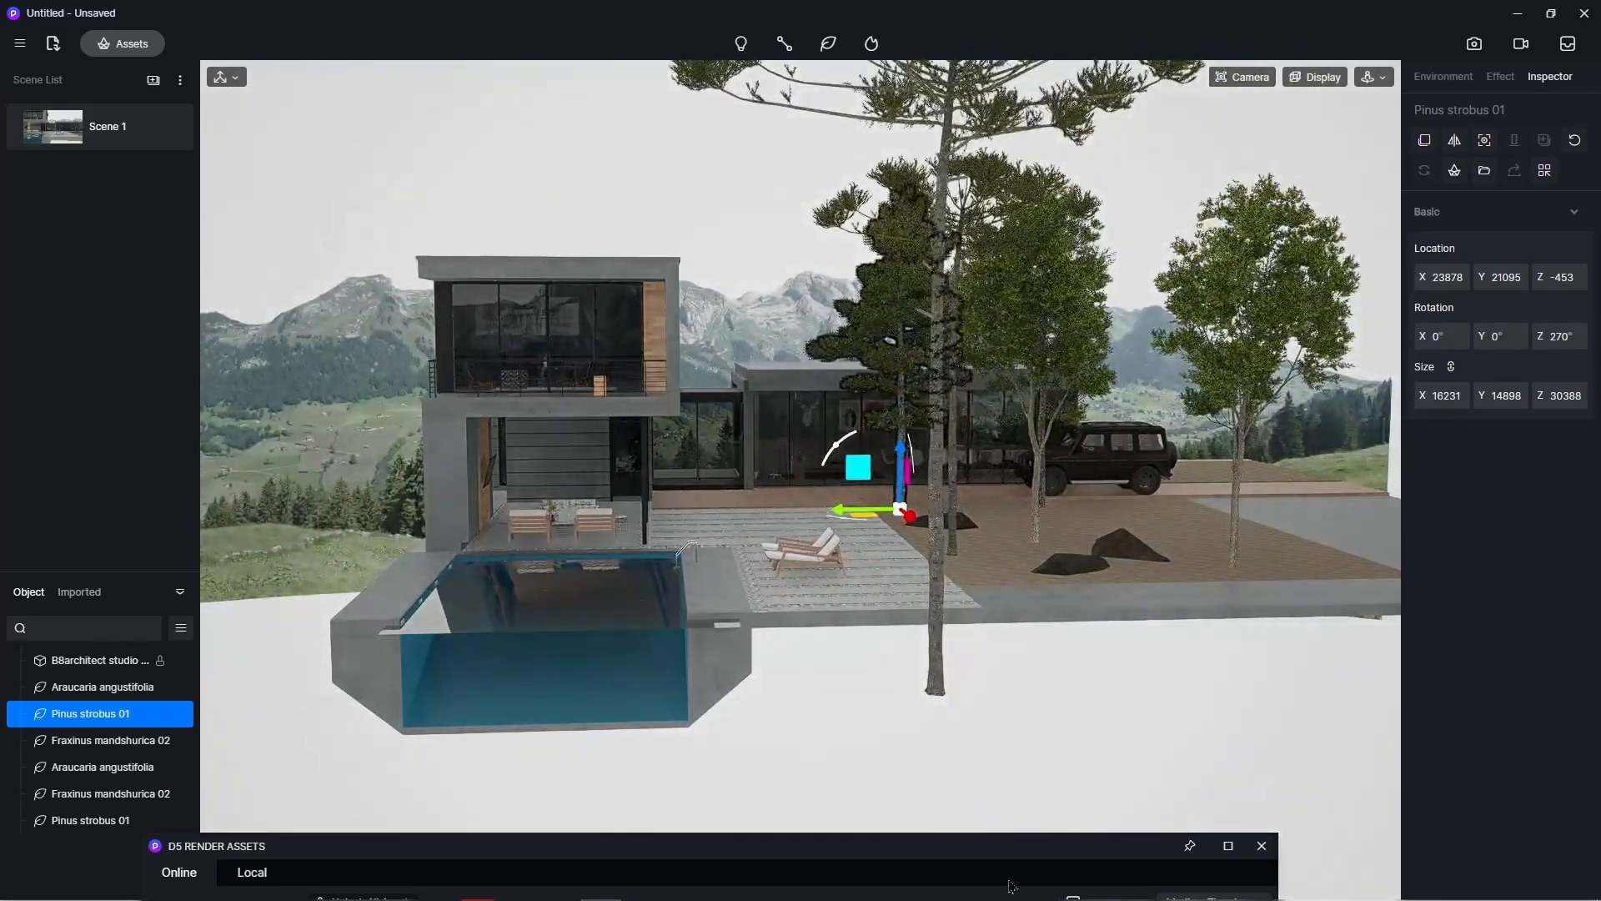
left_click_drag(960, 841, 1181, 214)
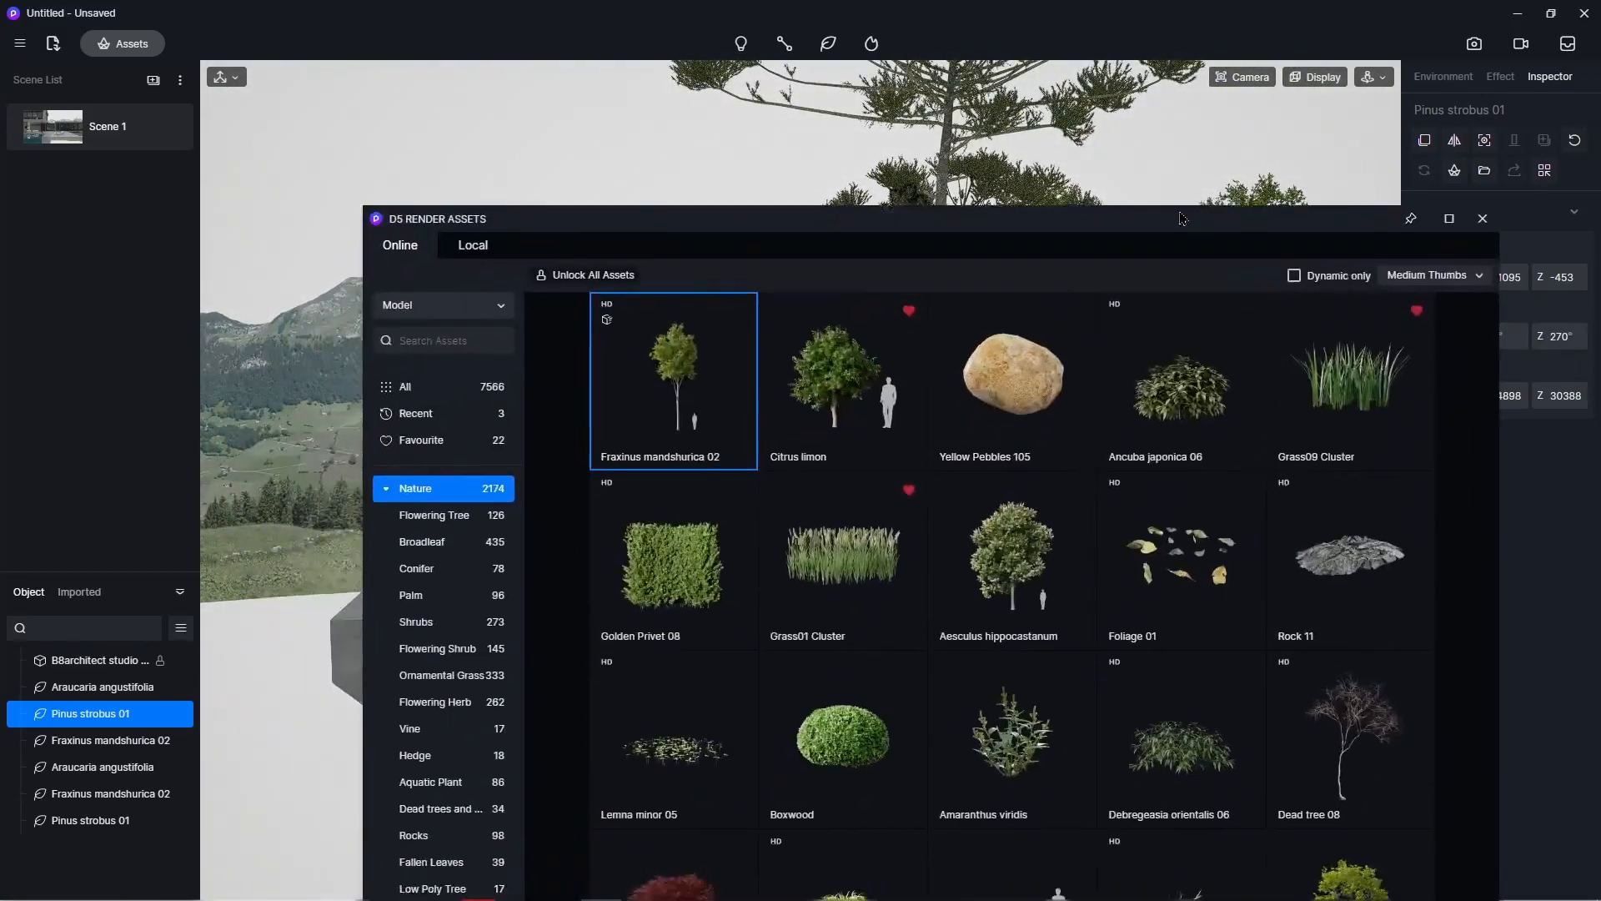
left_click(419, 570)
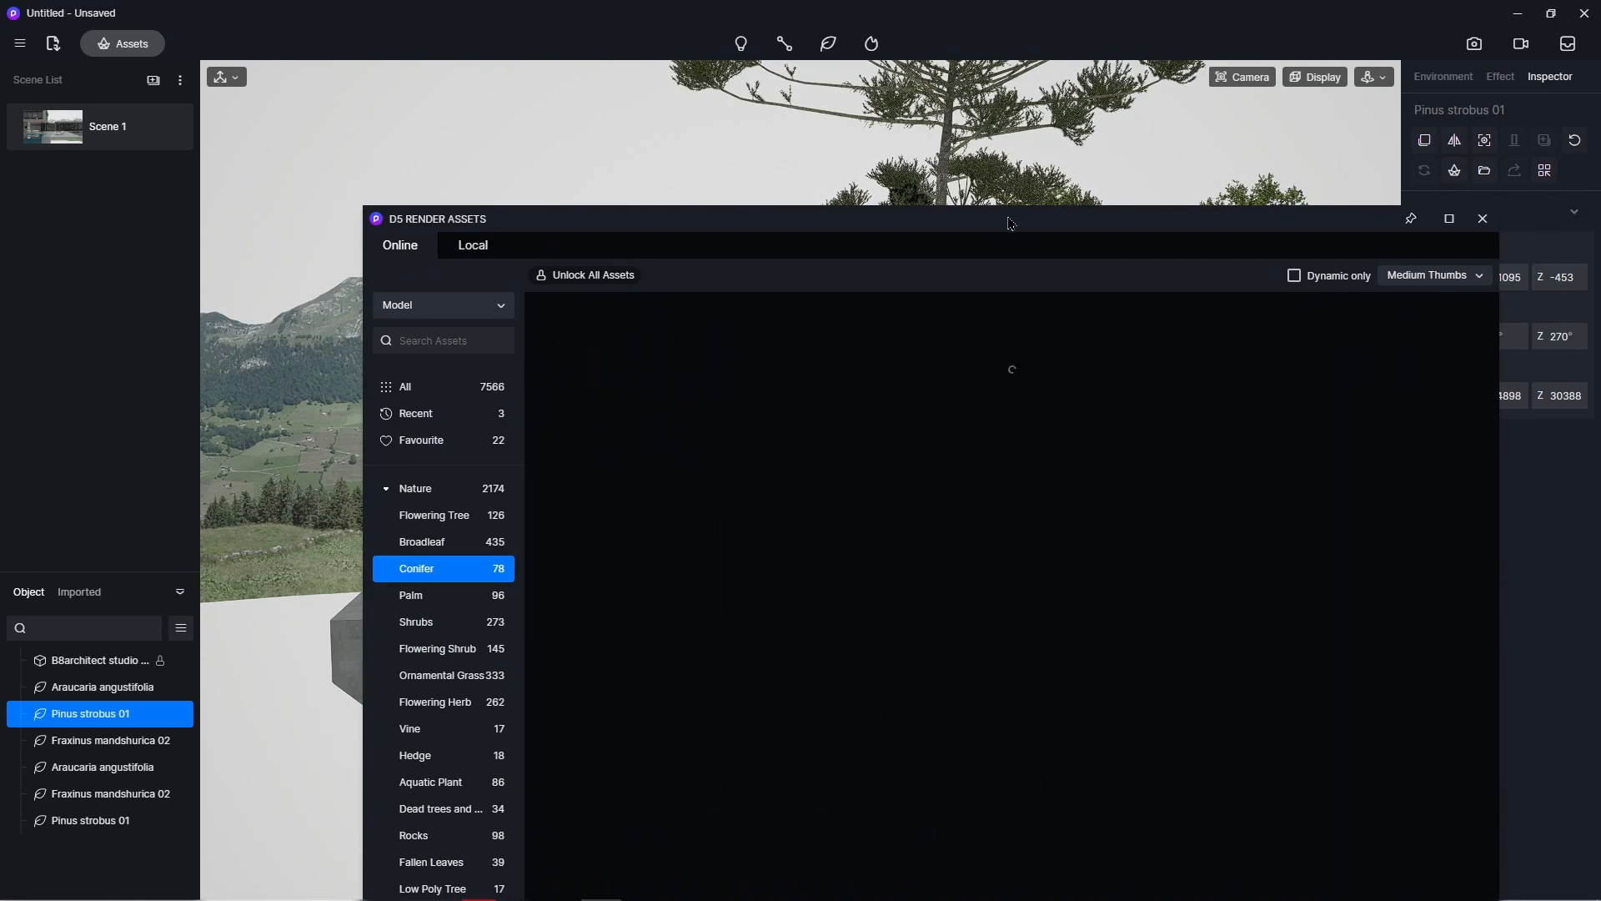
left_click_drag(1011, 223, 676, 577)
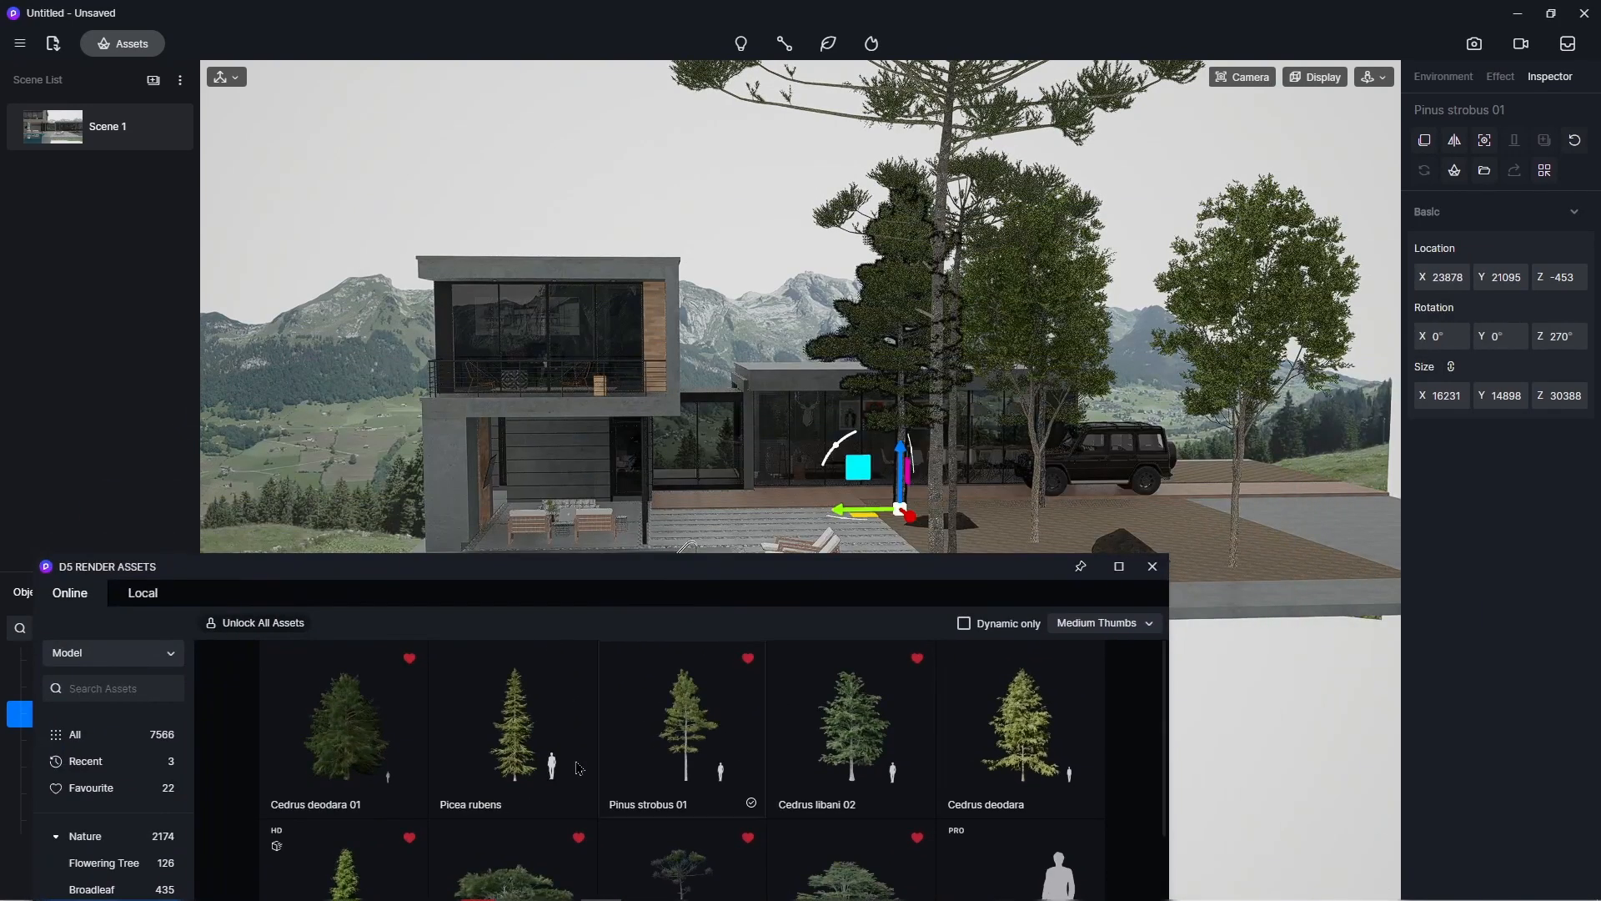
left_click(355, 763)
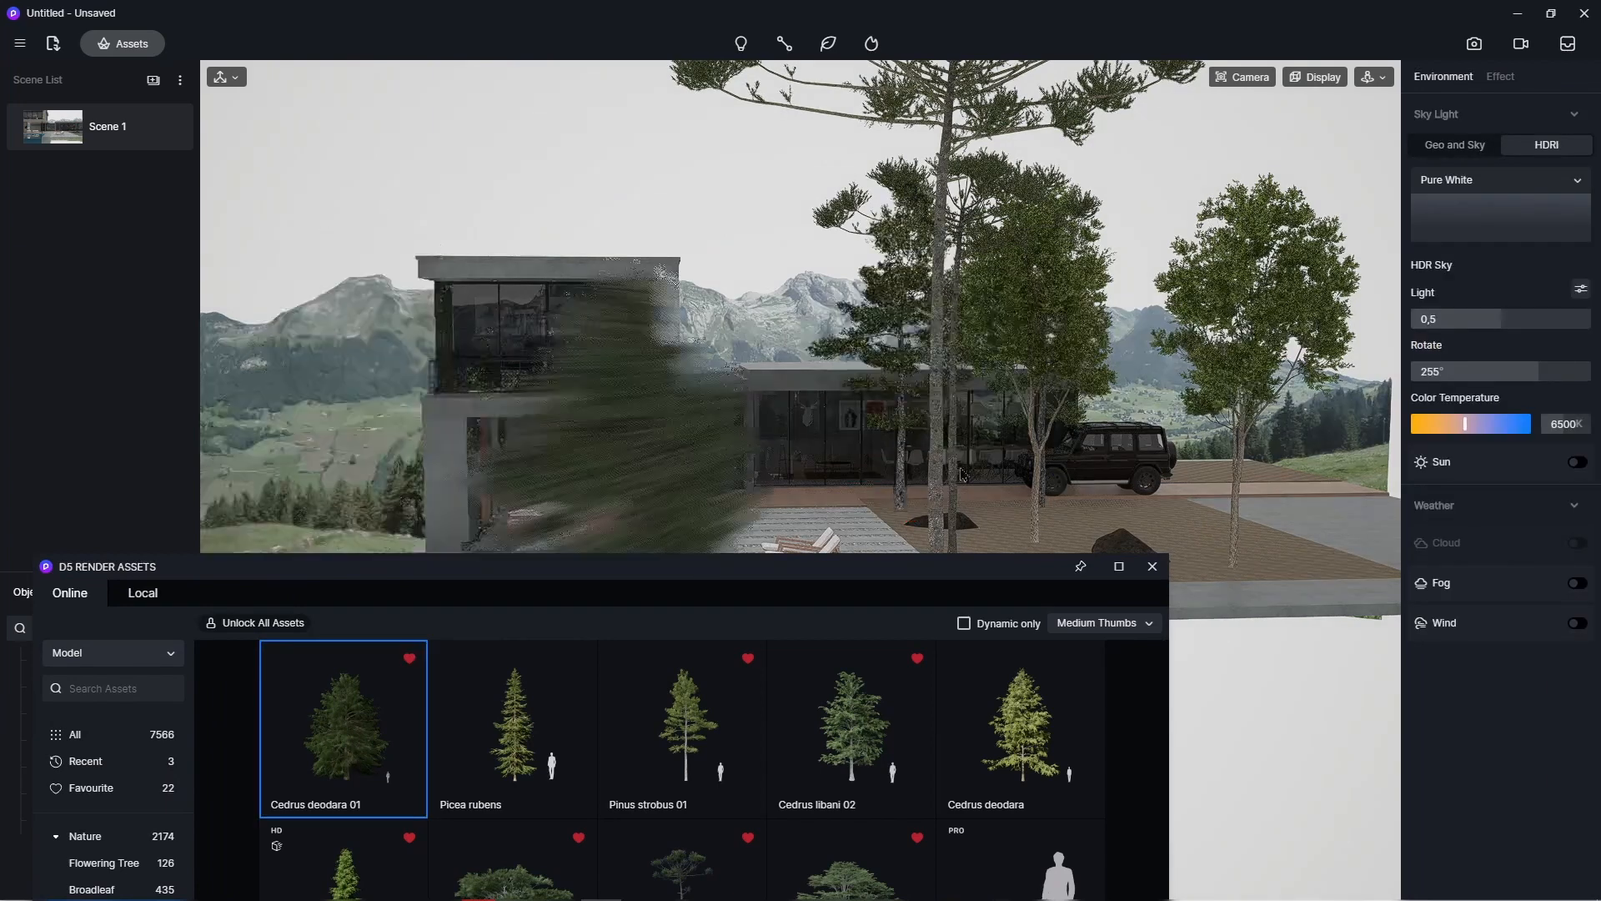
left_click(1133, 515)
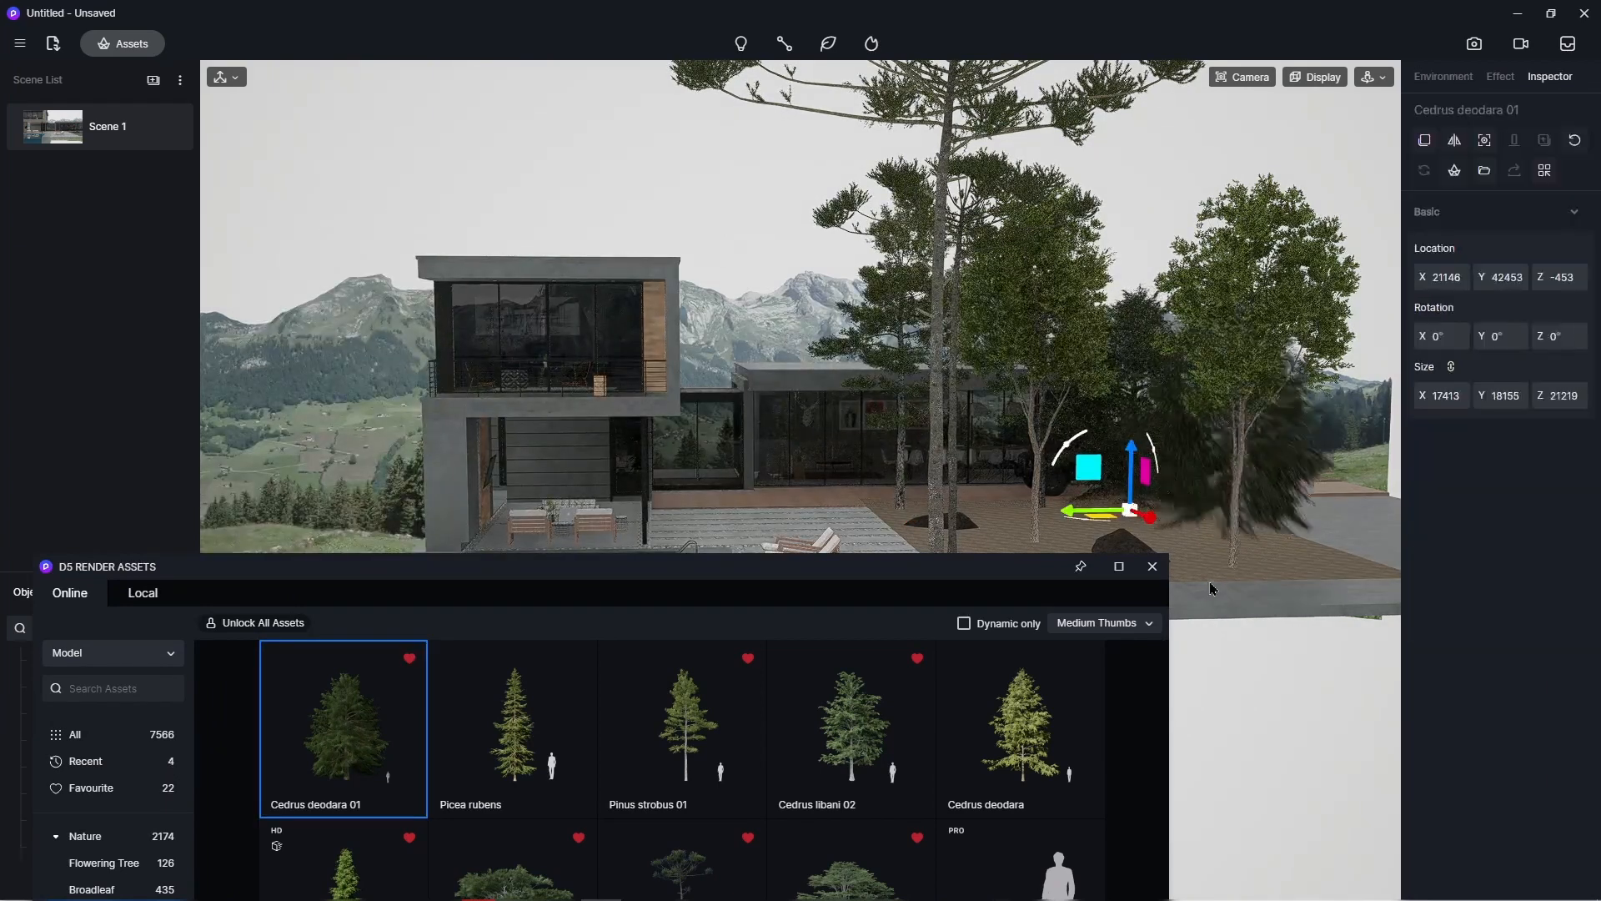
key("Escape")
left_click(1135, 472)
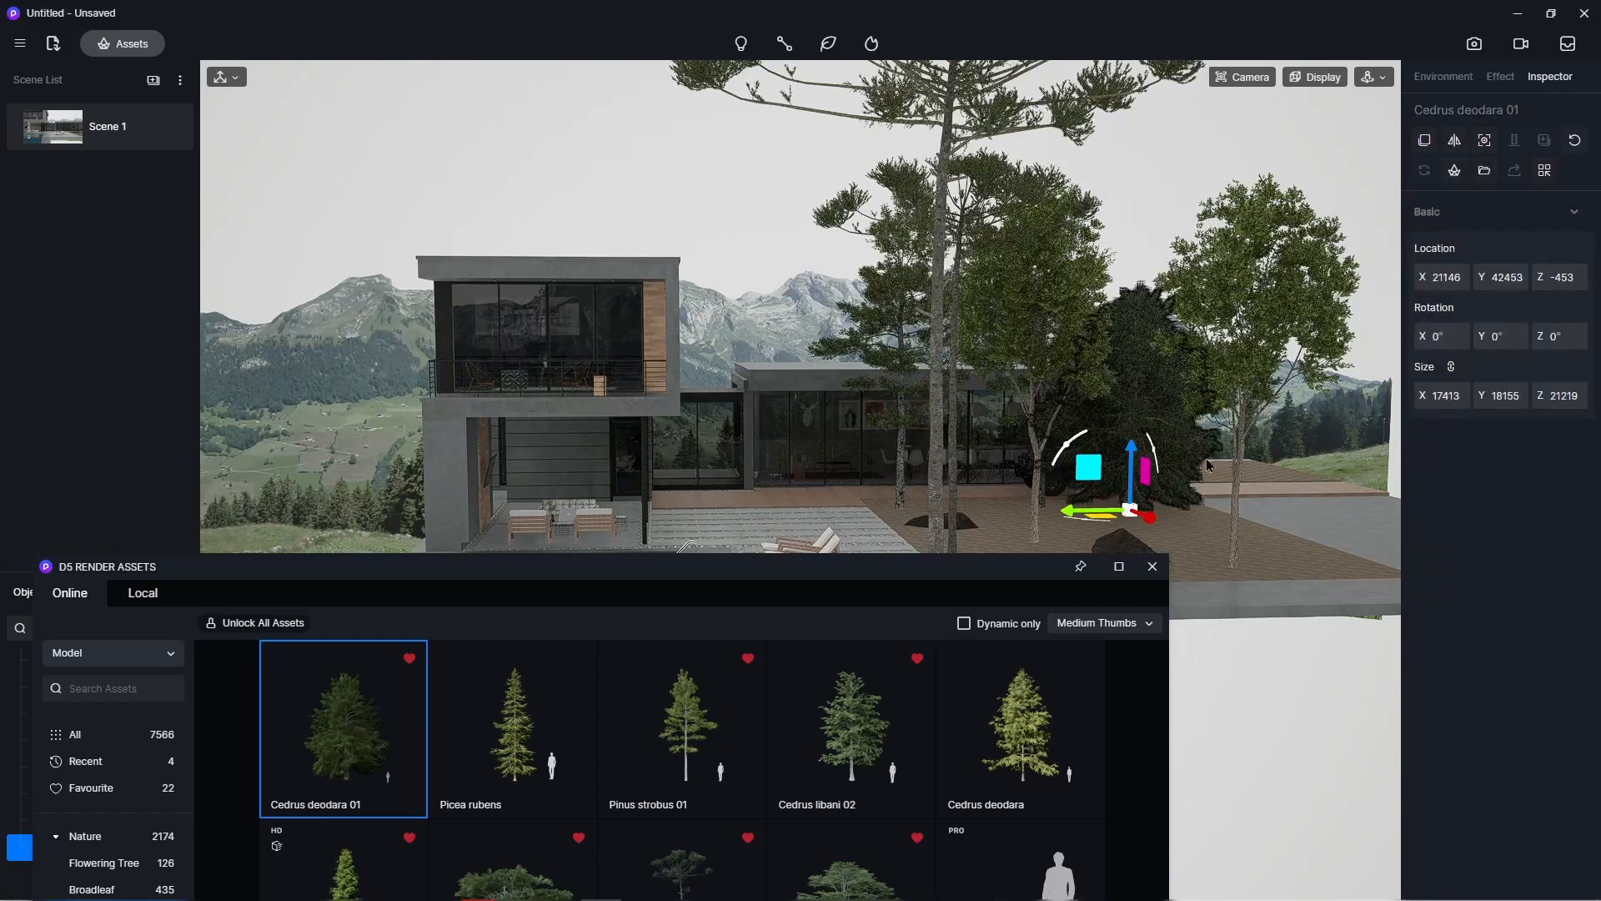
- Scale the Cedrus deodara 01 up proportionally to about X 20389, Y 21257, Z 24845, and check it in the Scene 1 view
key("space")
mouse_move(1134, 447)
left_mouse_down()
mouse_move(1137, 430)
mouse_move(1140, 443)
left_mouse_up()
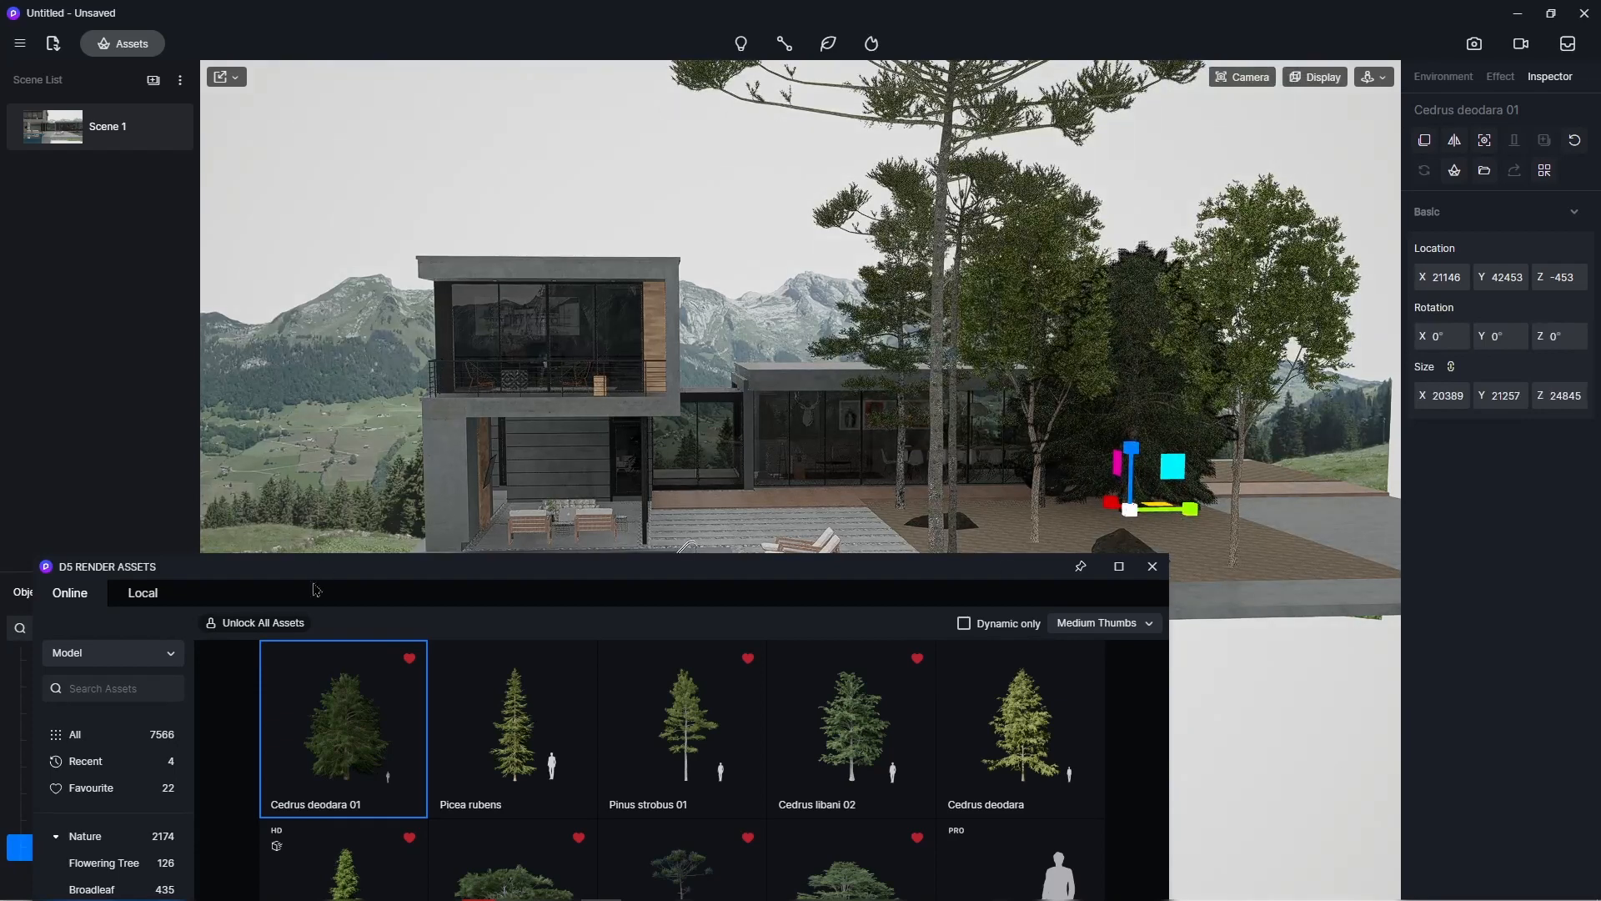
left_click(100, 136)
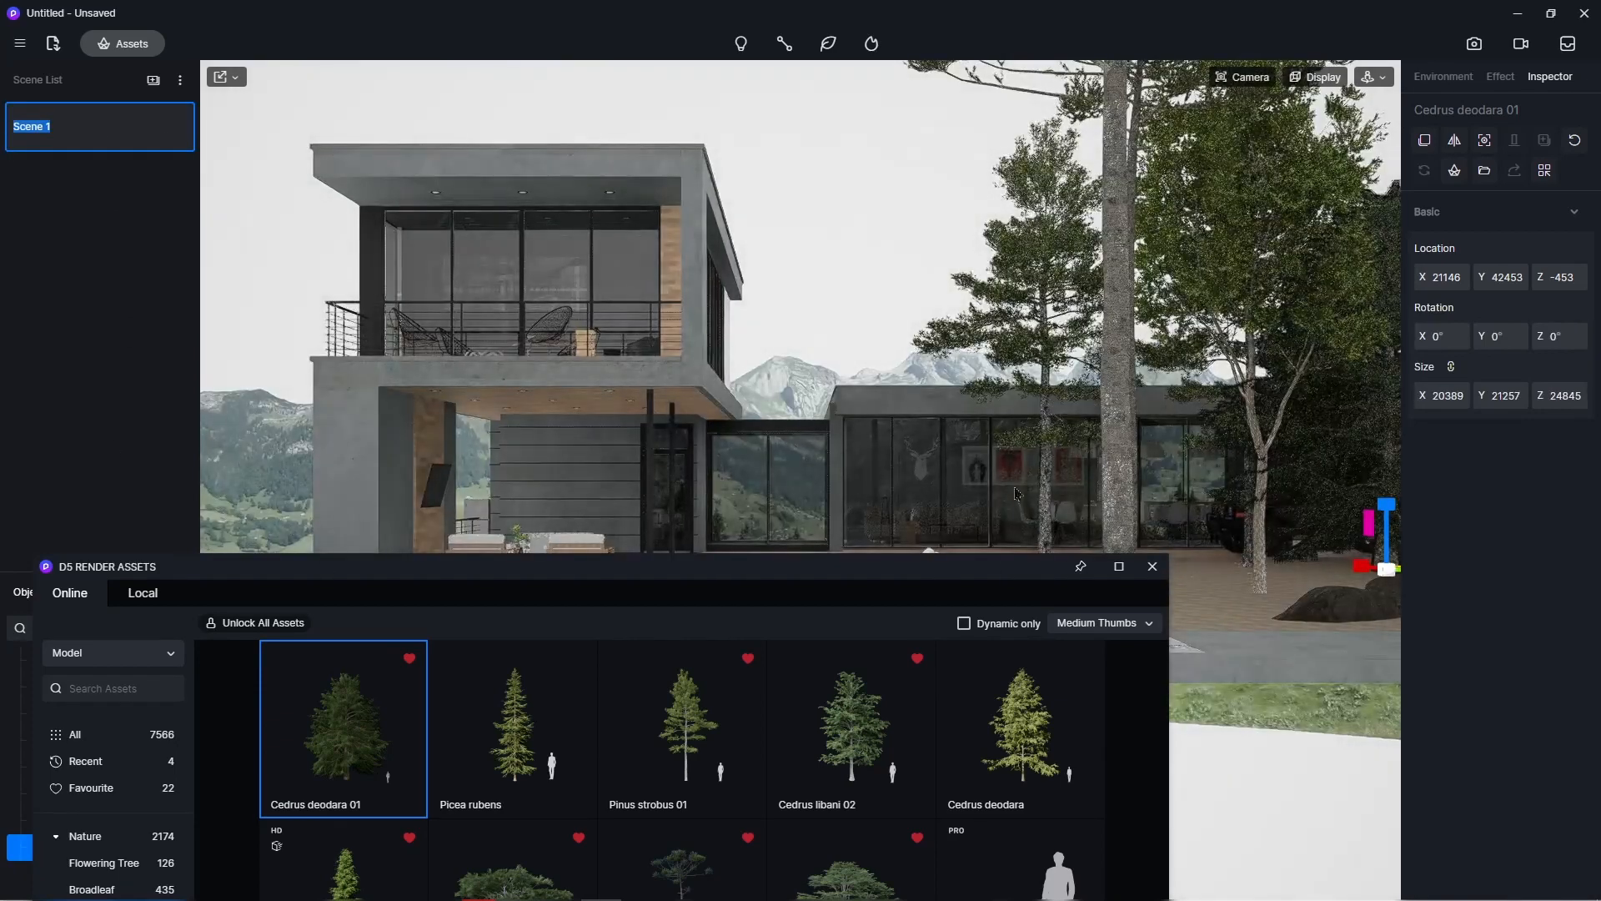
- Move the Cedrus deodara 01 along Y to about 49068, check it in the Scene 1 view, and close the asset library
left_click_drag(901, 584, 474, 672)
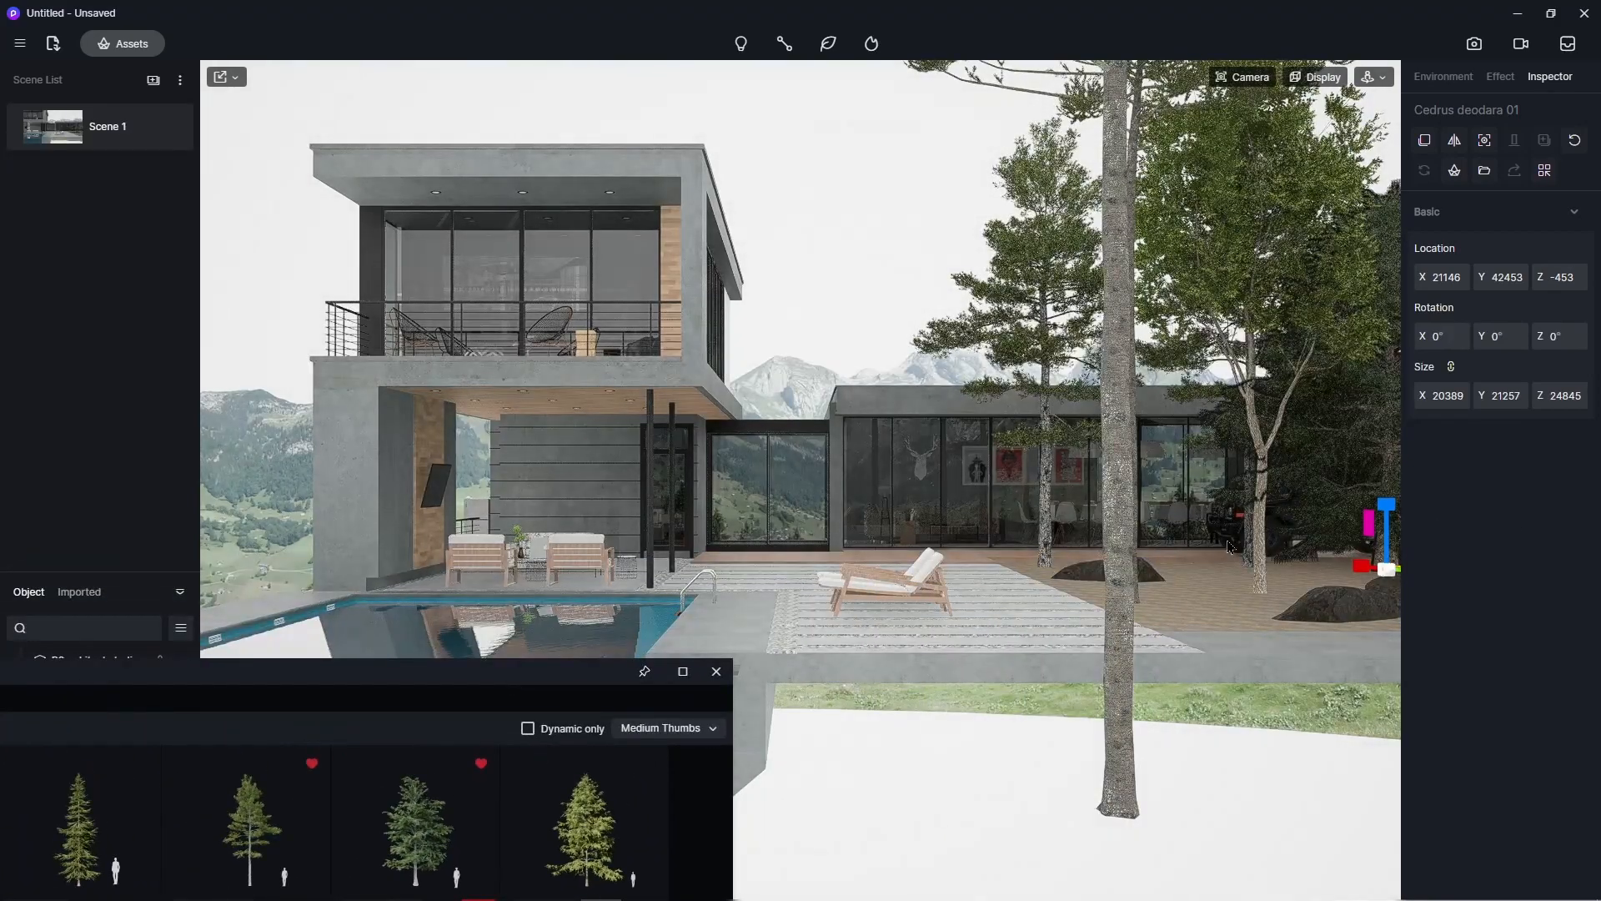
middle_click_drag(1163, 542, 1005, 567)
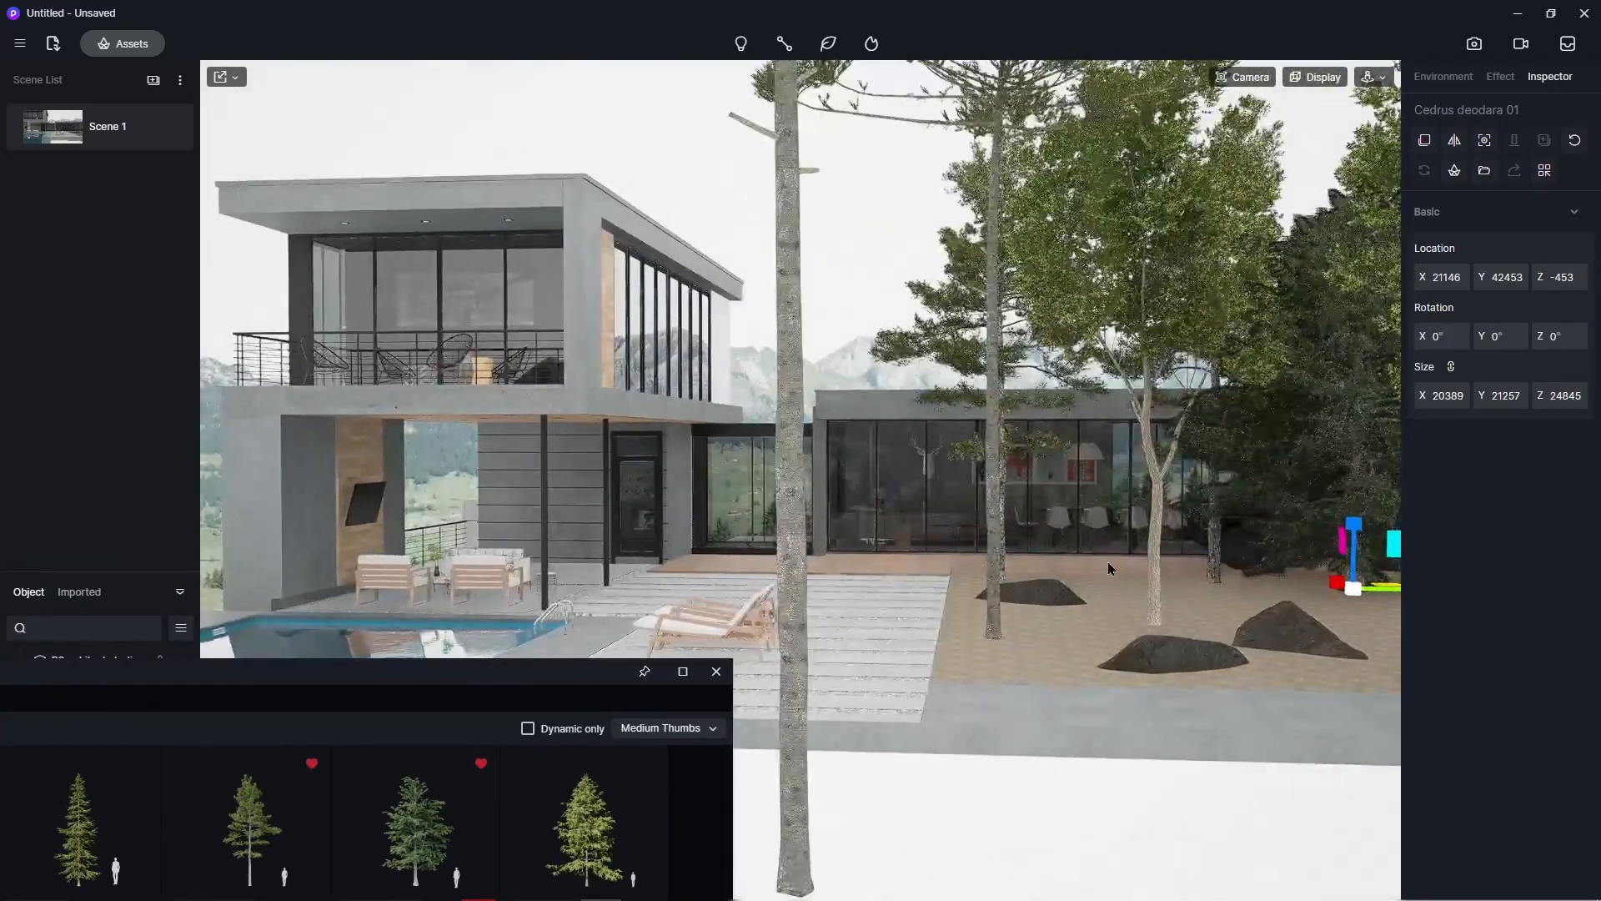
key("space")
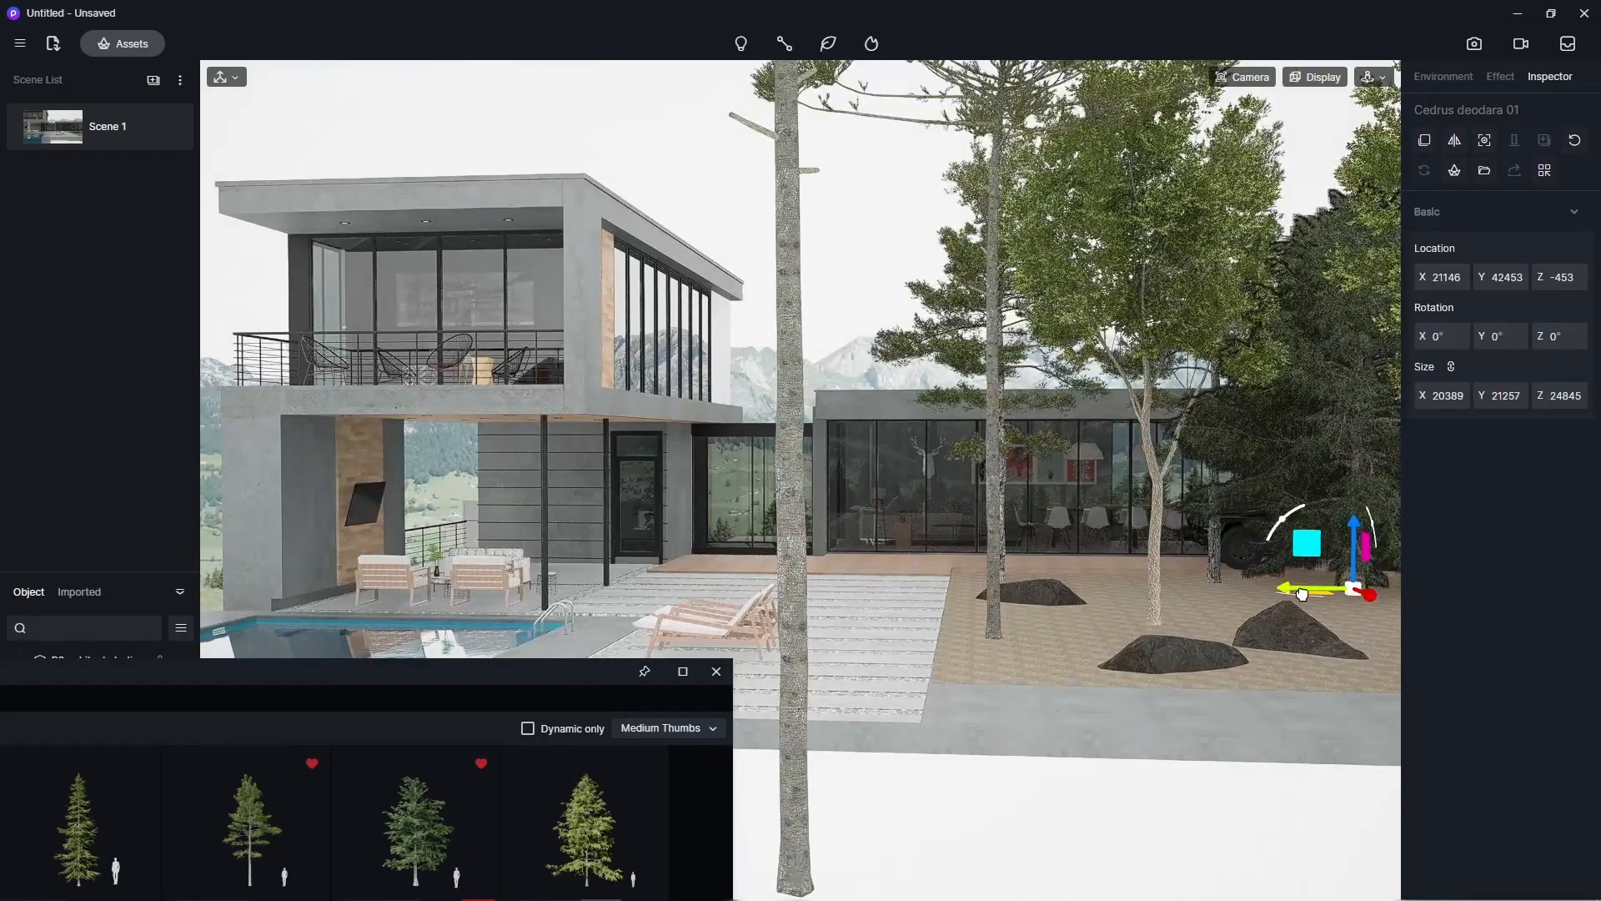
left_click_drag(1302, 593, 1408, 588)
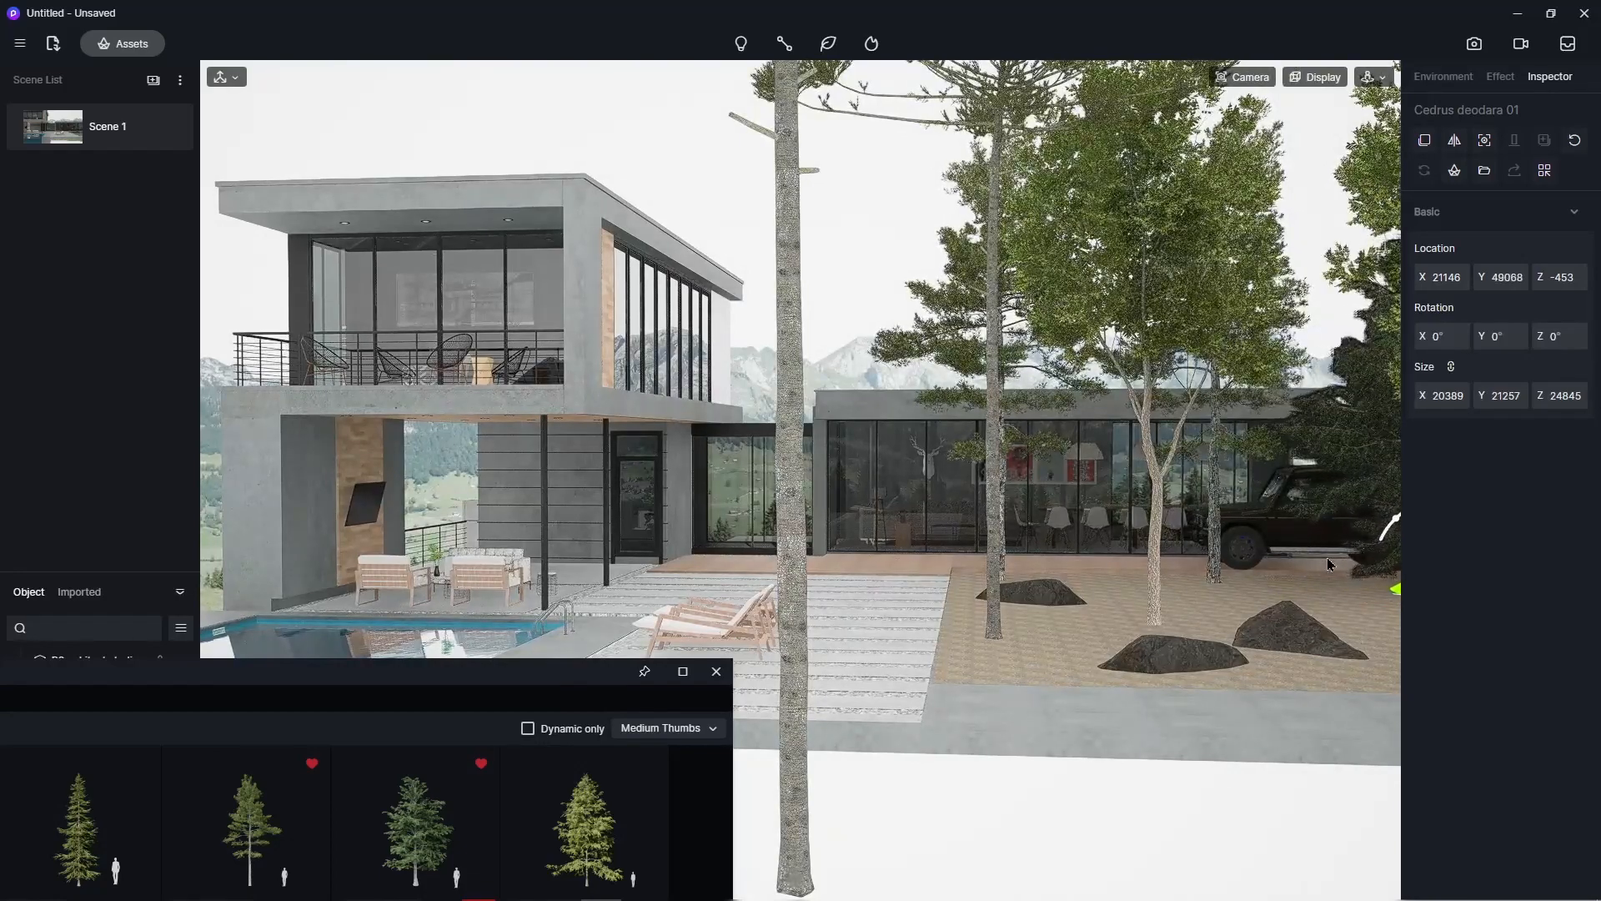
double_click(98, 134)
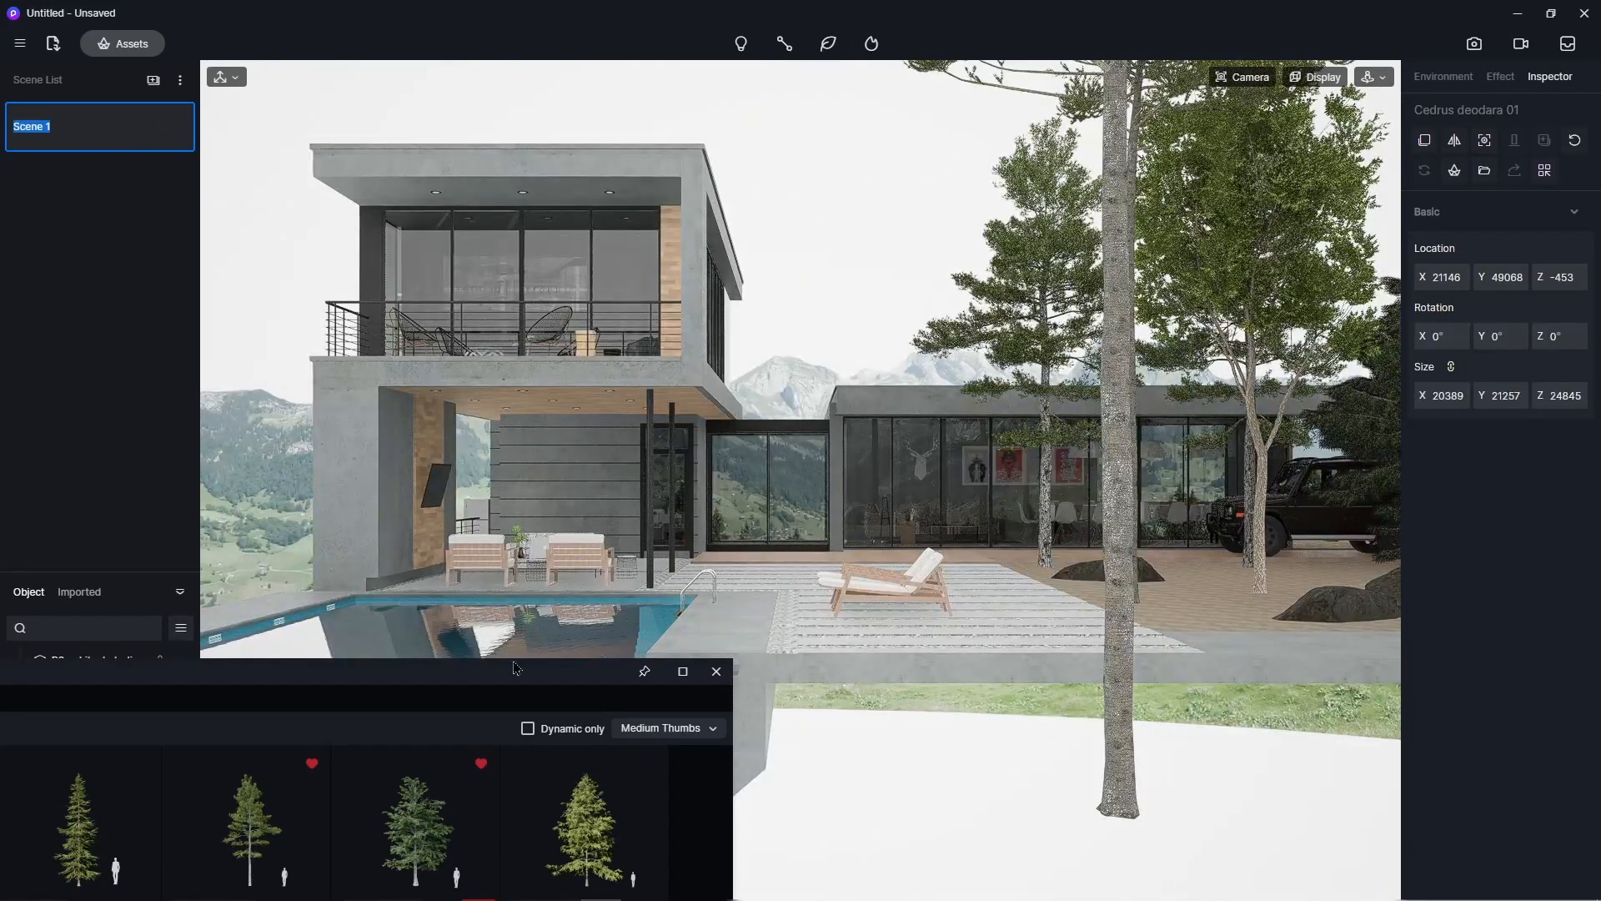
left_click_drag(497, 684, 422, 760)
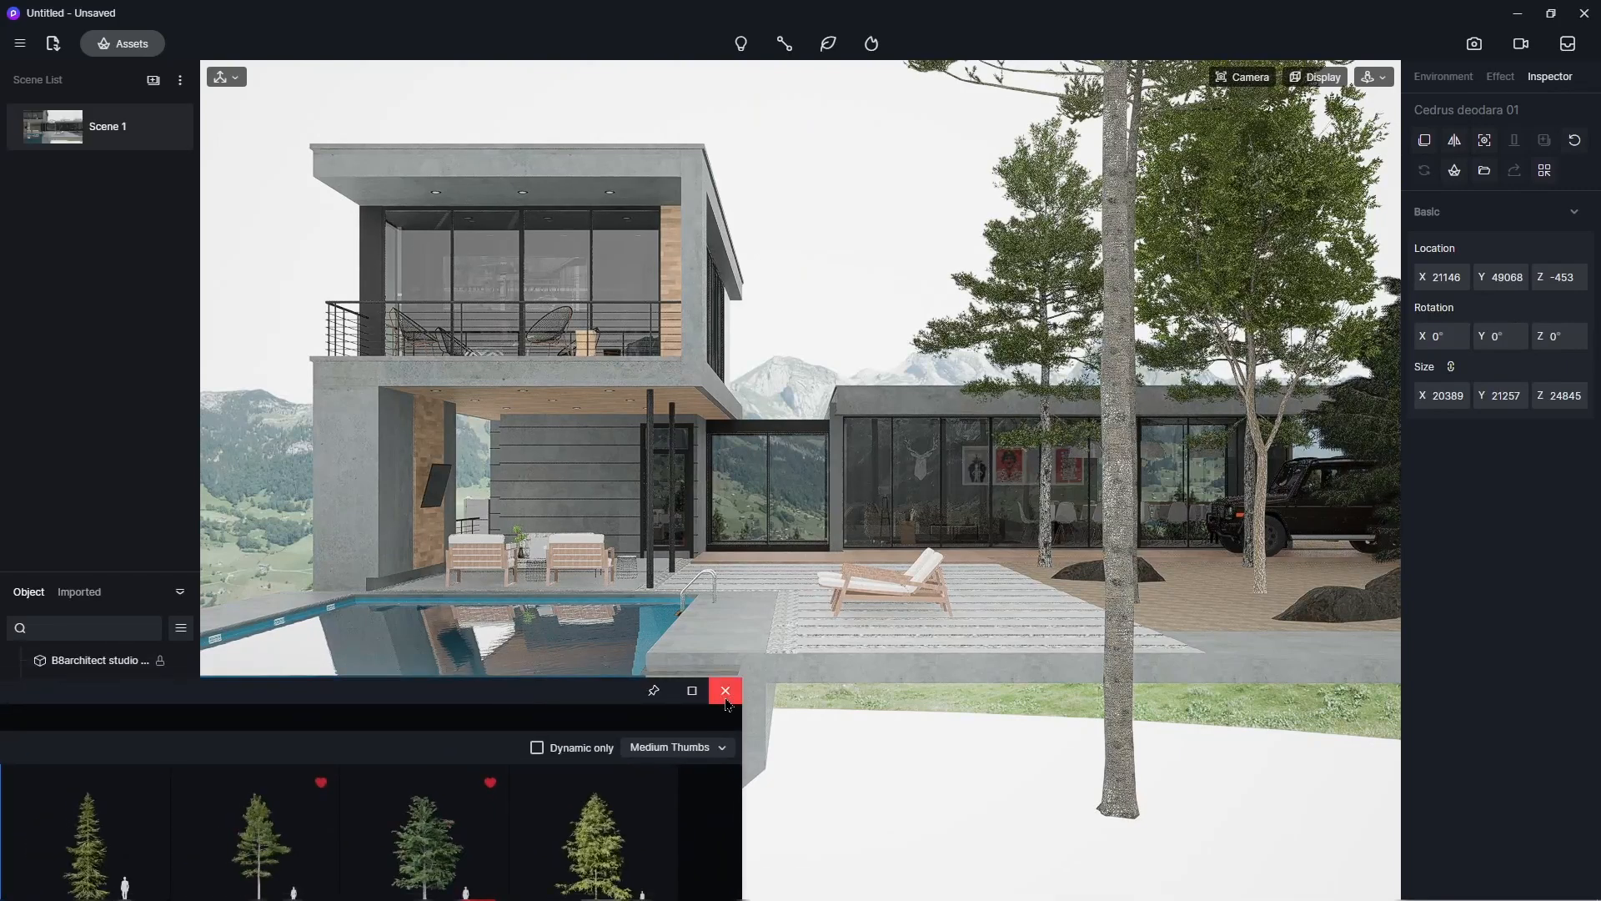
left_click(726, 687)
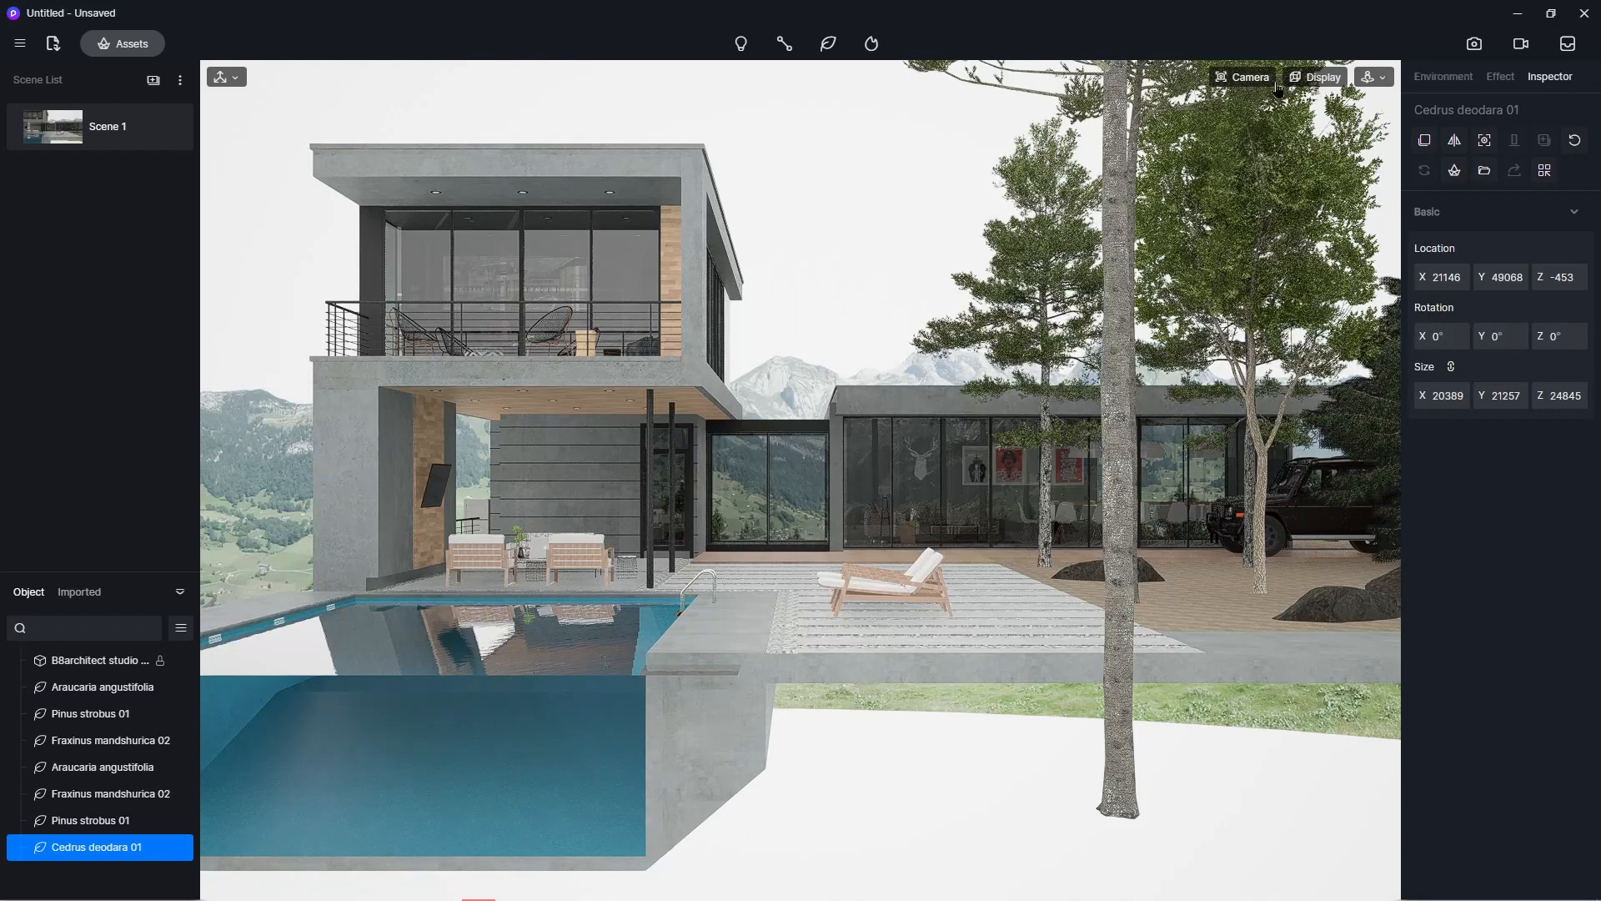
- Enter the image render setup, set the aspect ratio to 16:9, and display the composition grid
left_click(1482, 48)
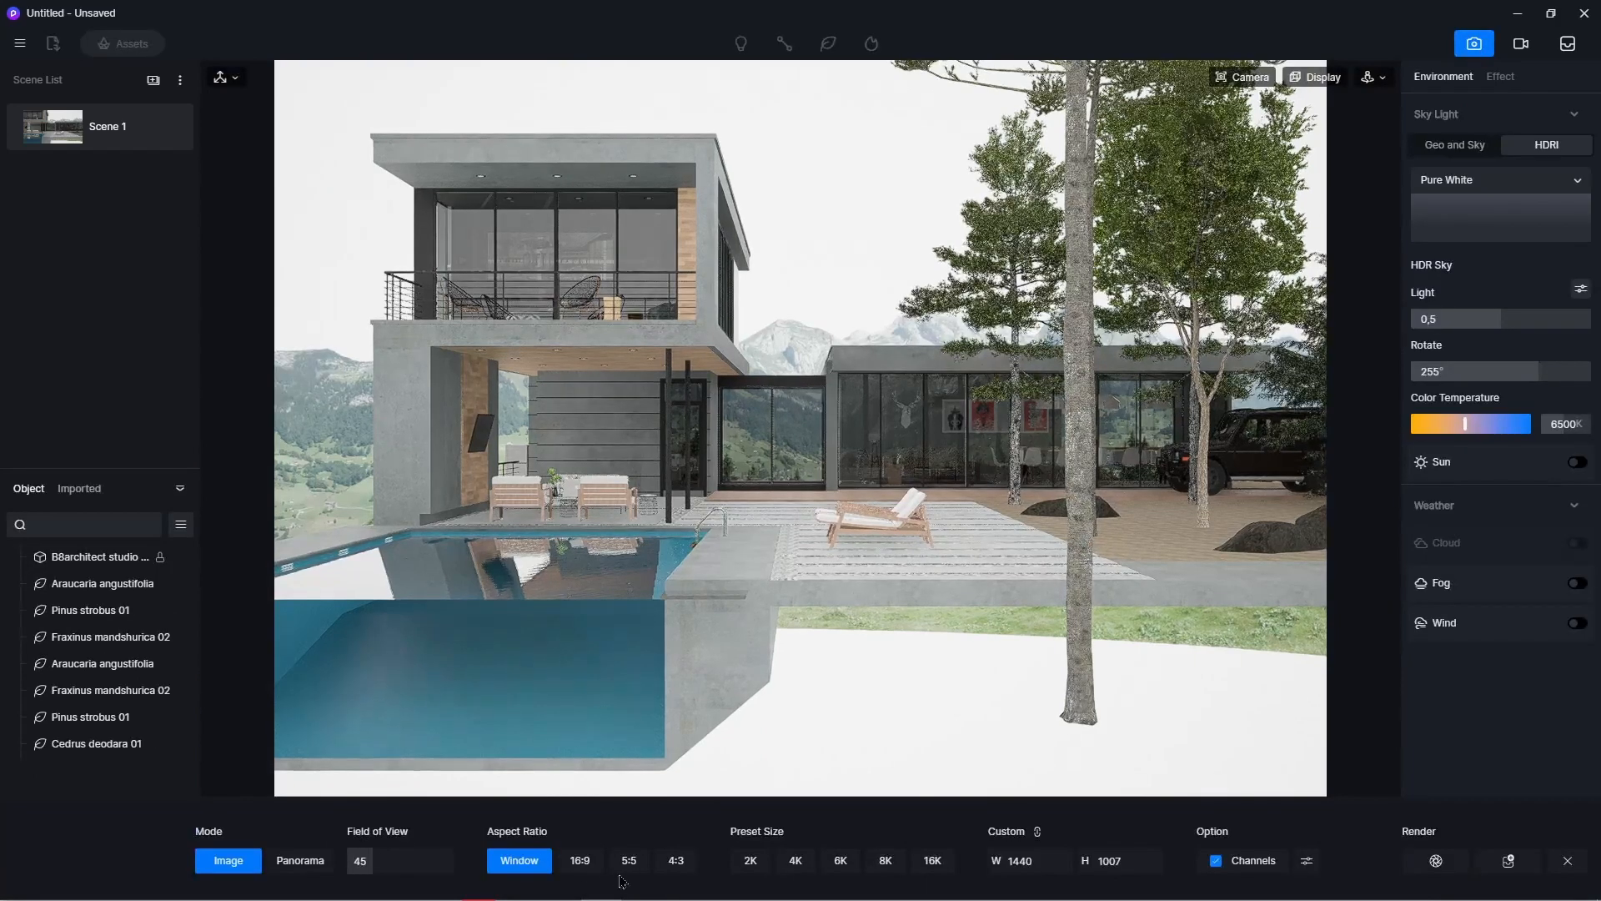
left_click(581, 861)
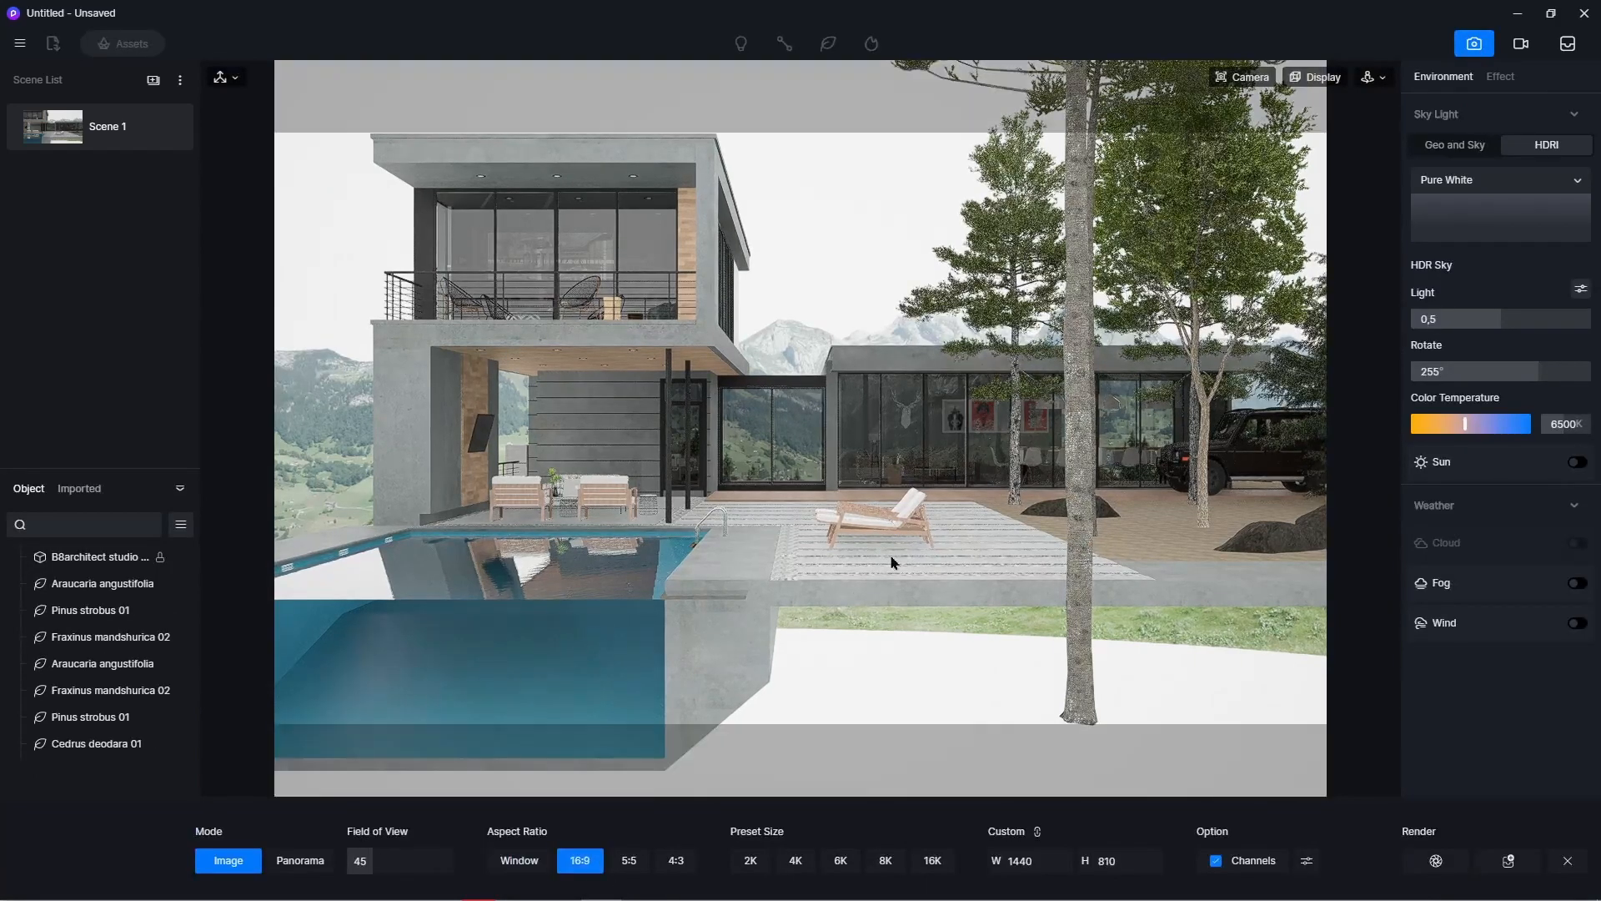
left_click(1312, 80)
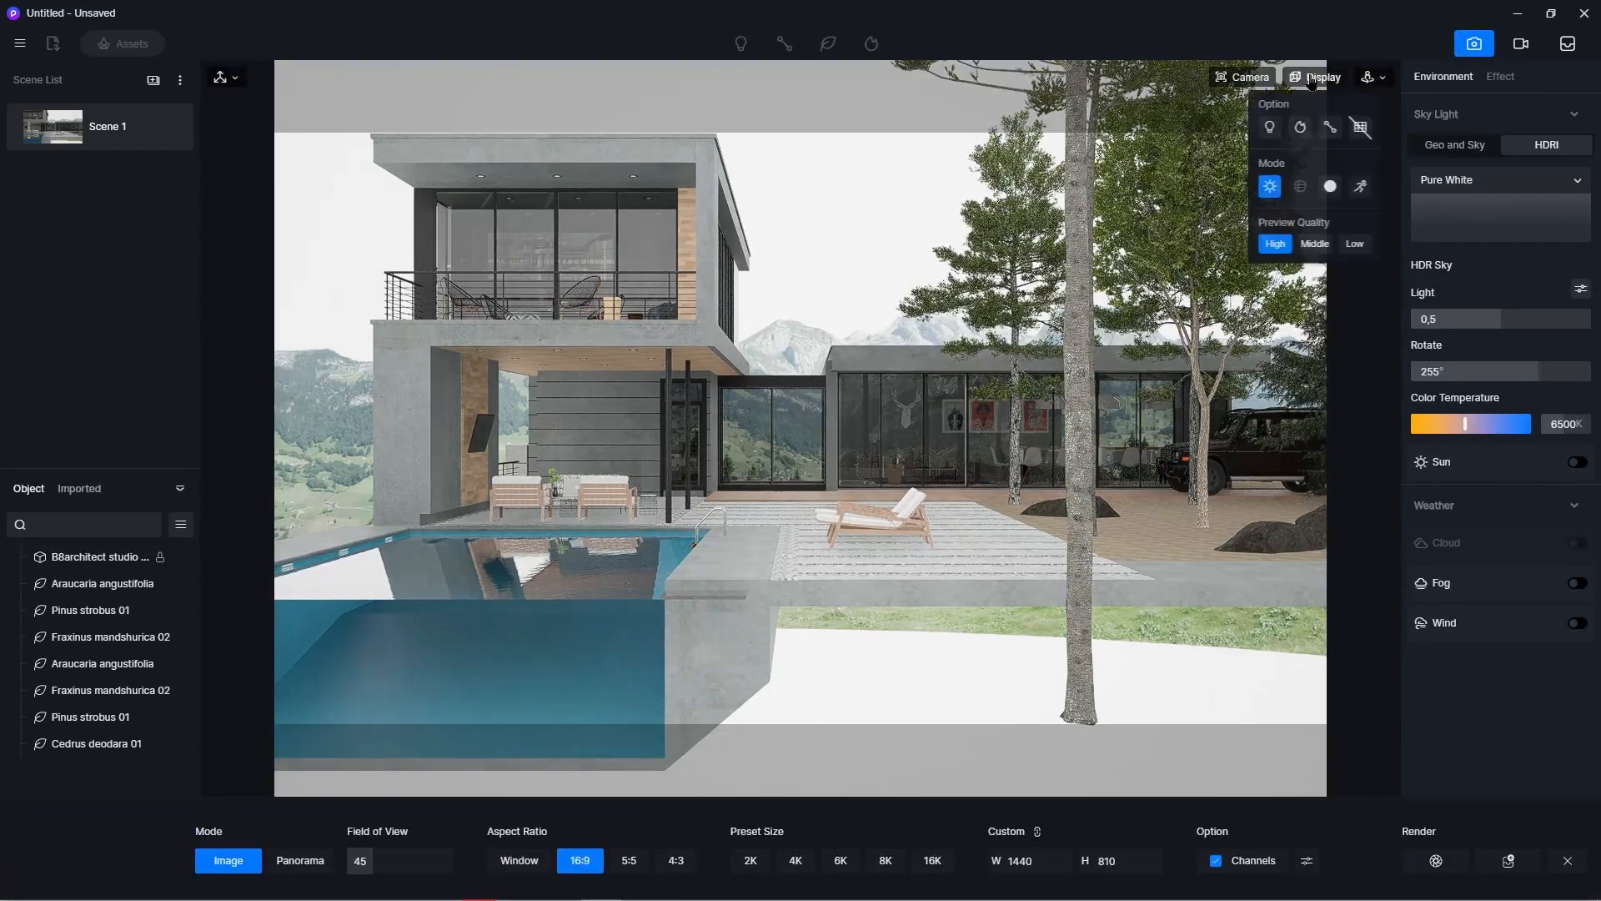
left_click(1362, 130)
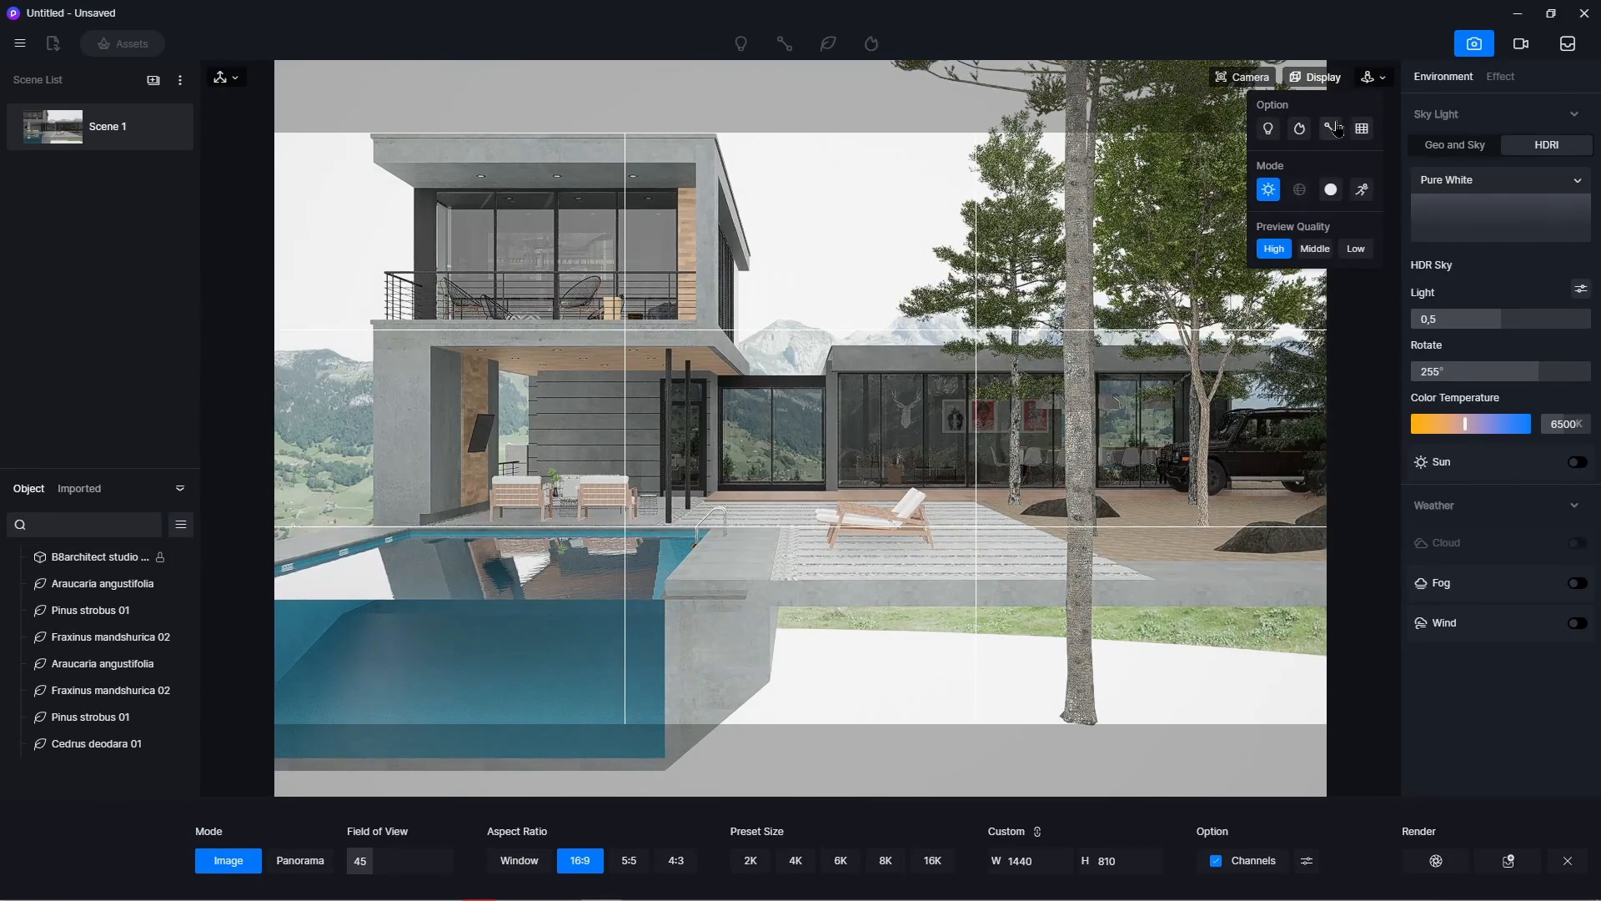
left_click(1262, 10)
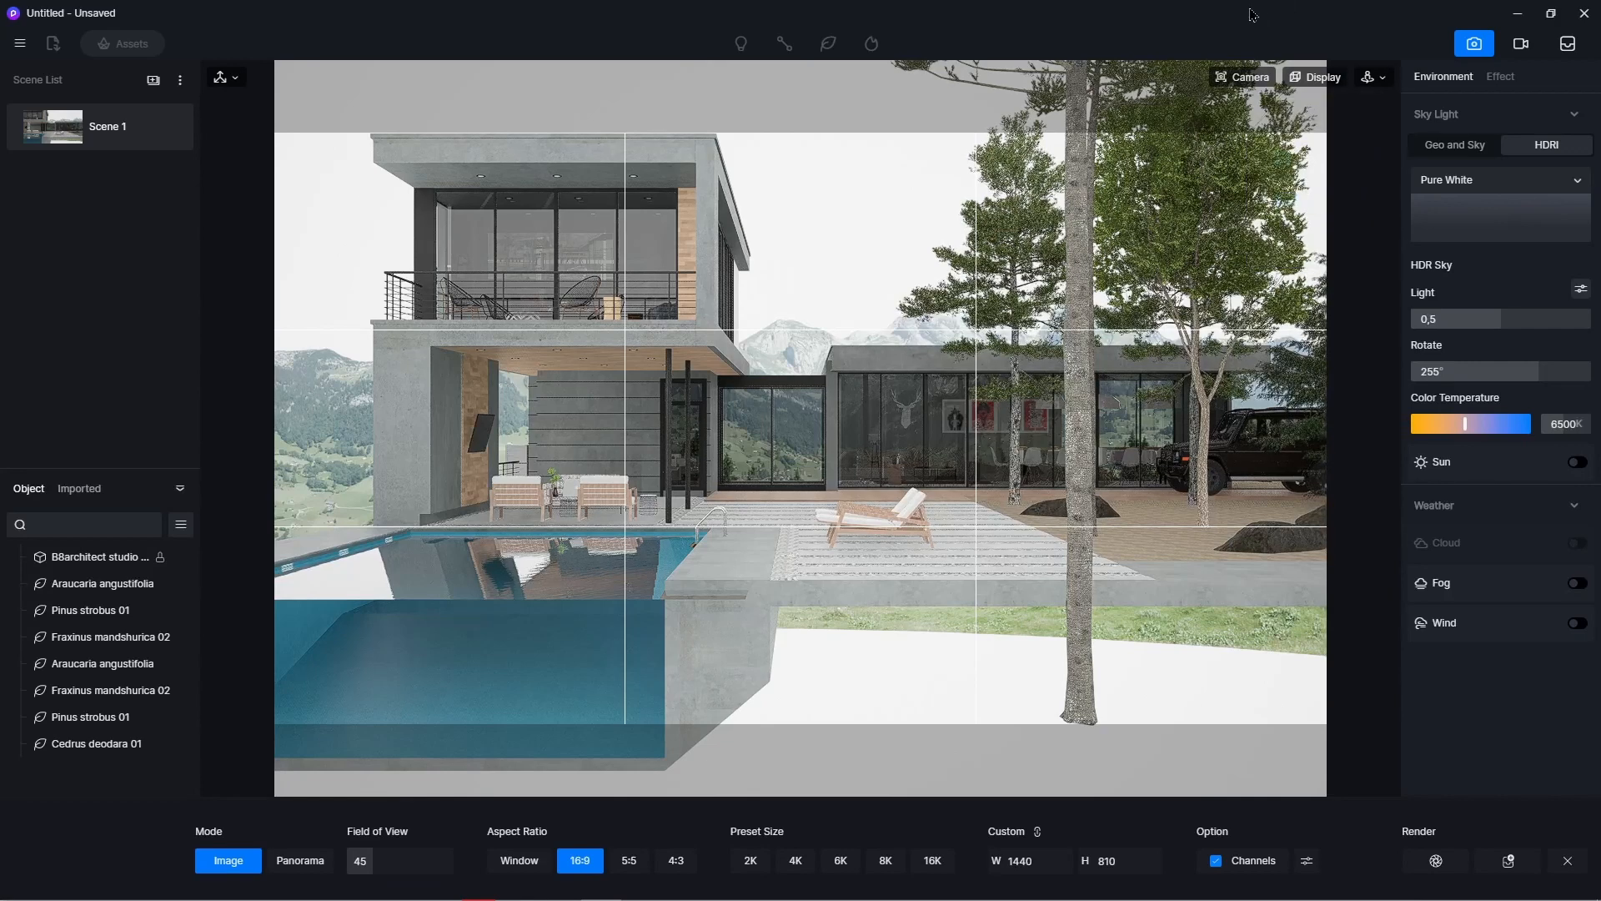
- Change the navigation mode to Fly and reframe the shot from a higher viewpoint further to the right
left_click(1372, 76)
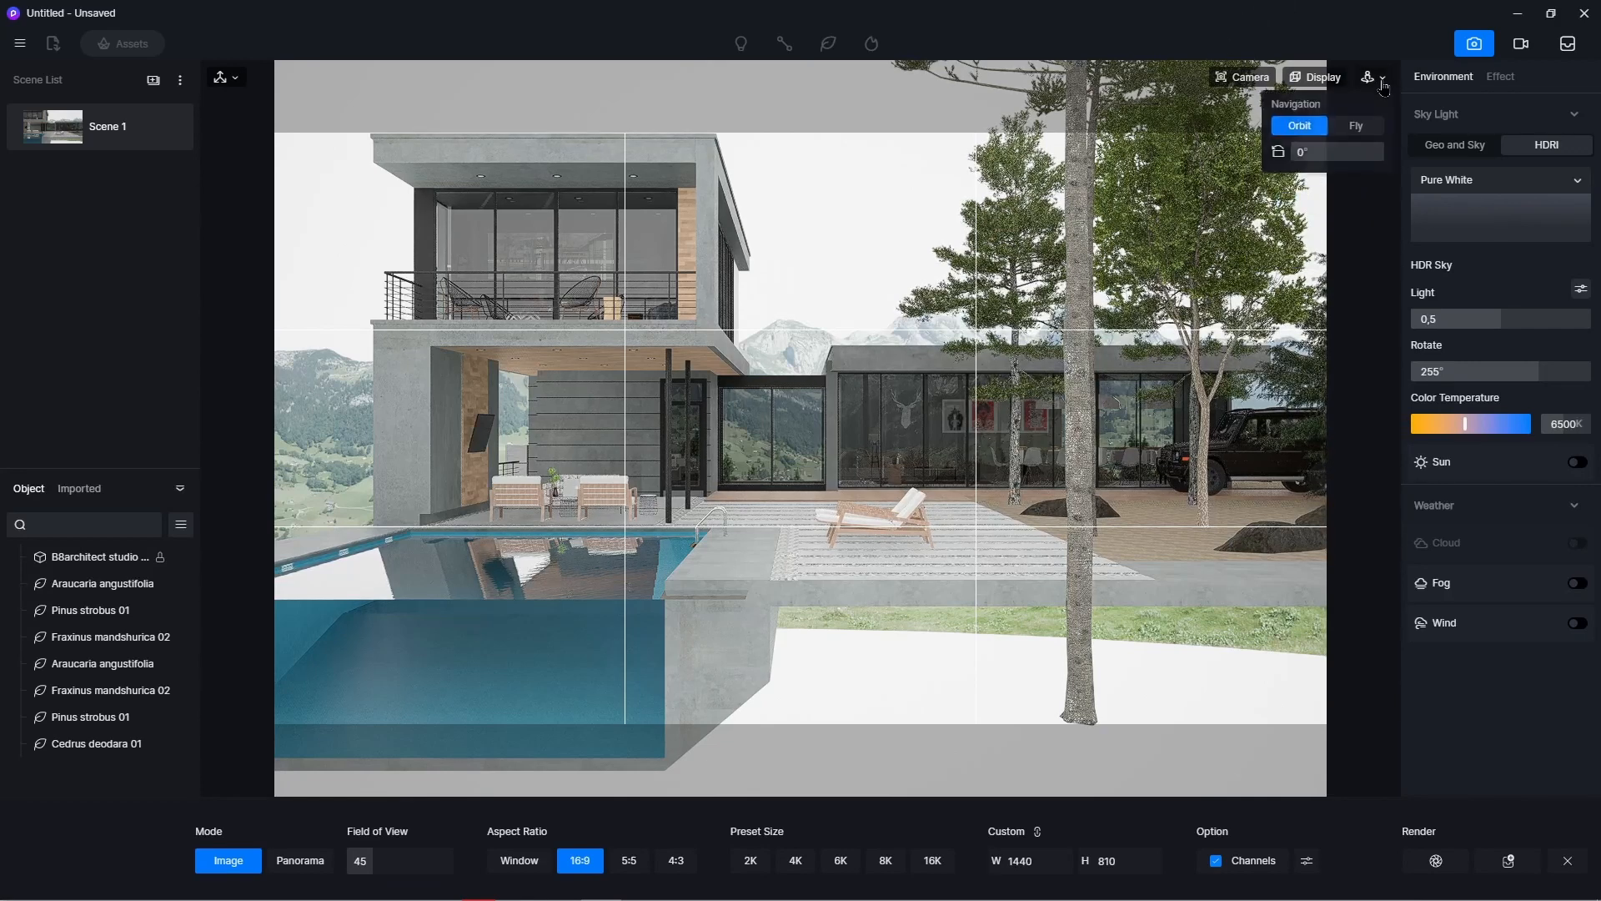
left_click(1369, 133)
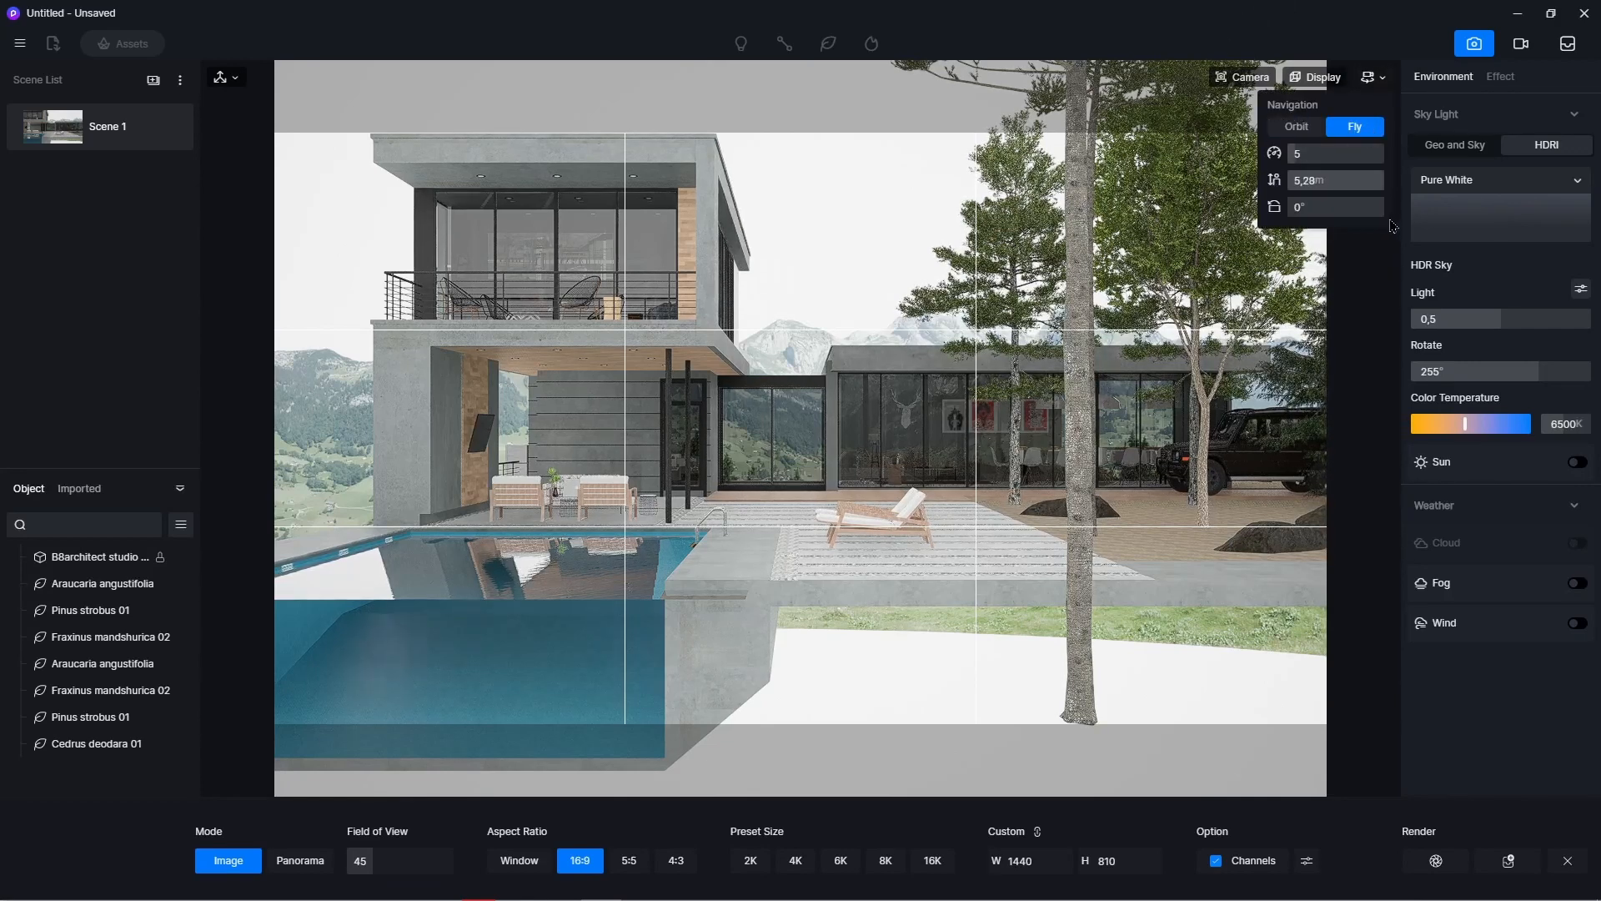
left_click(1190, 8)
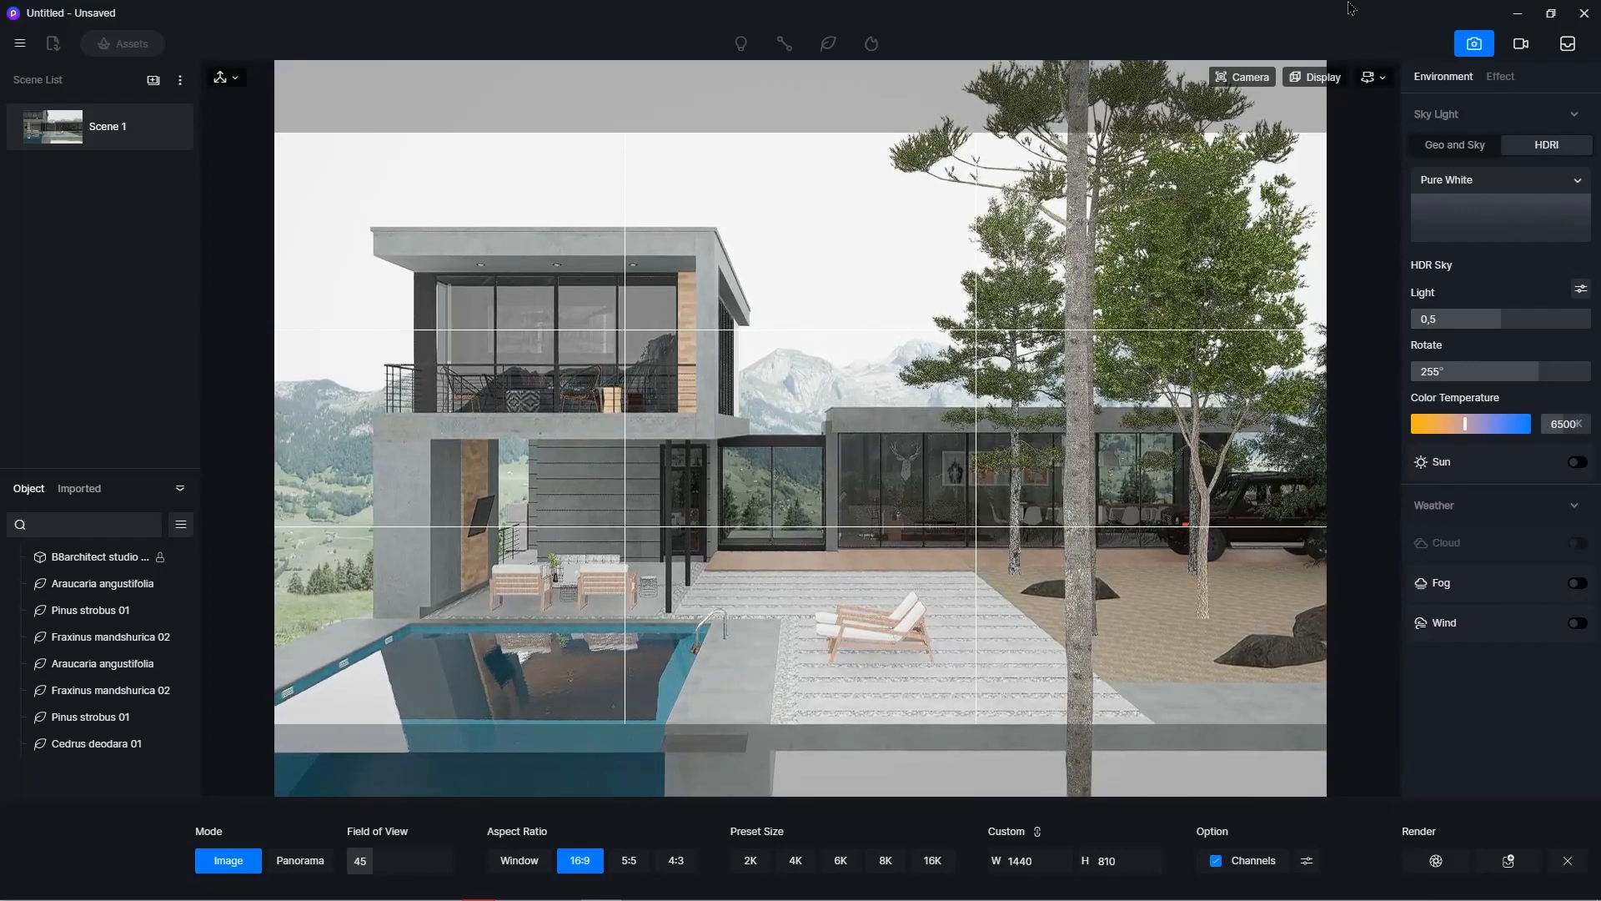
key("d")
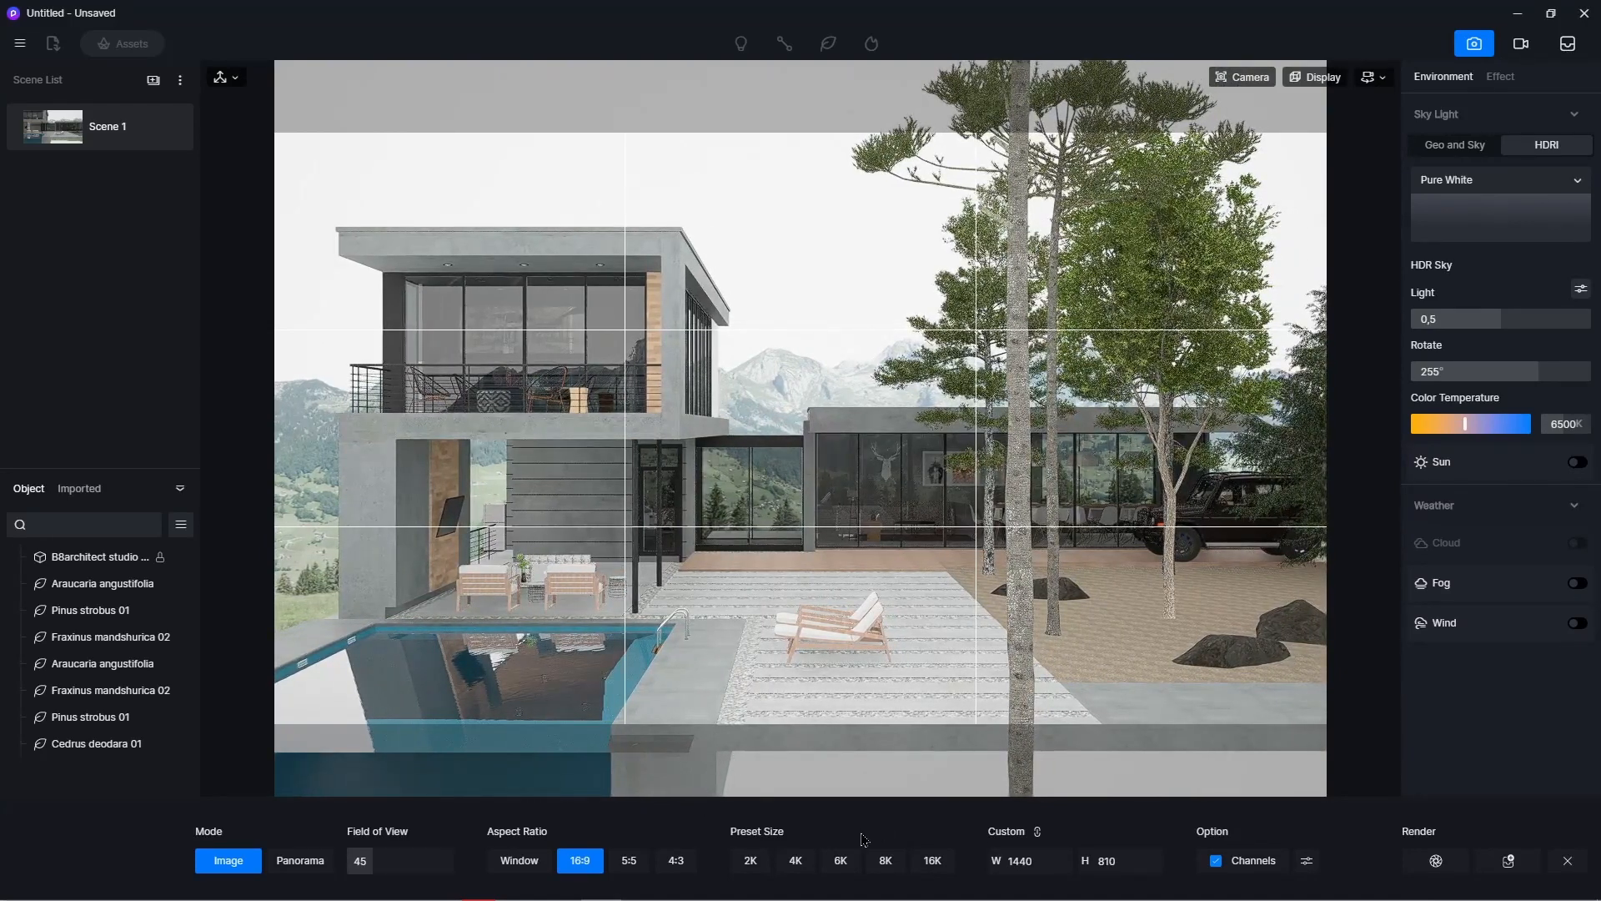
- Set the camera's field of view to 50 and move the camera closer to the house
left_click(1242, 79)
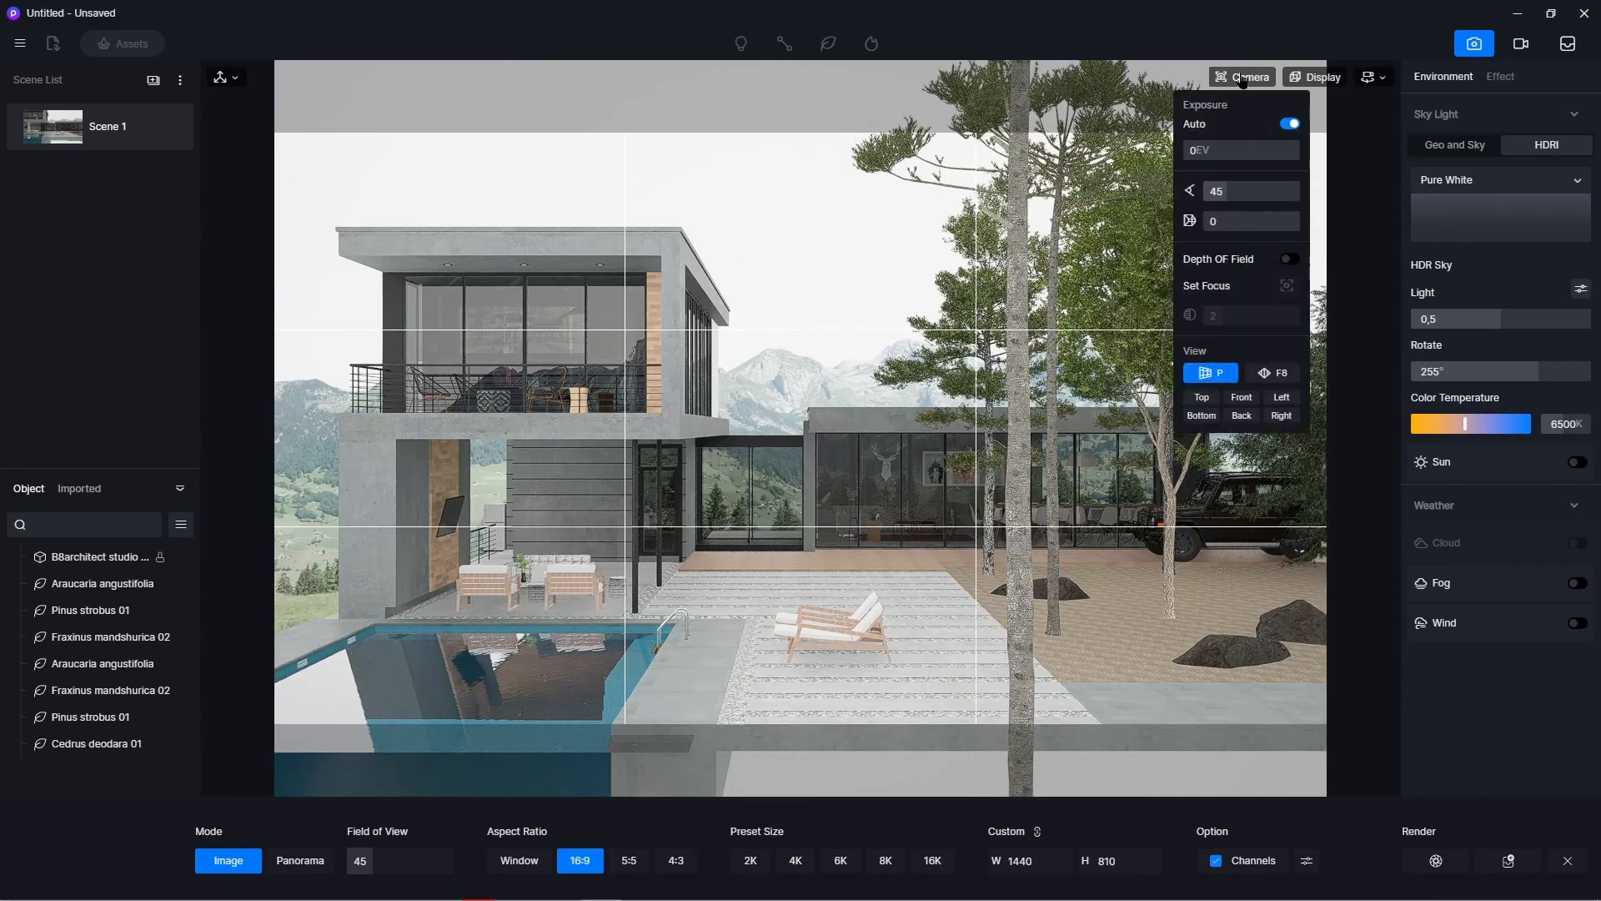
left_click(1218, 193)
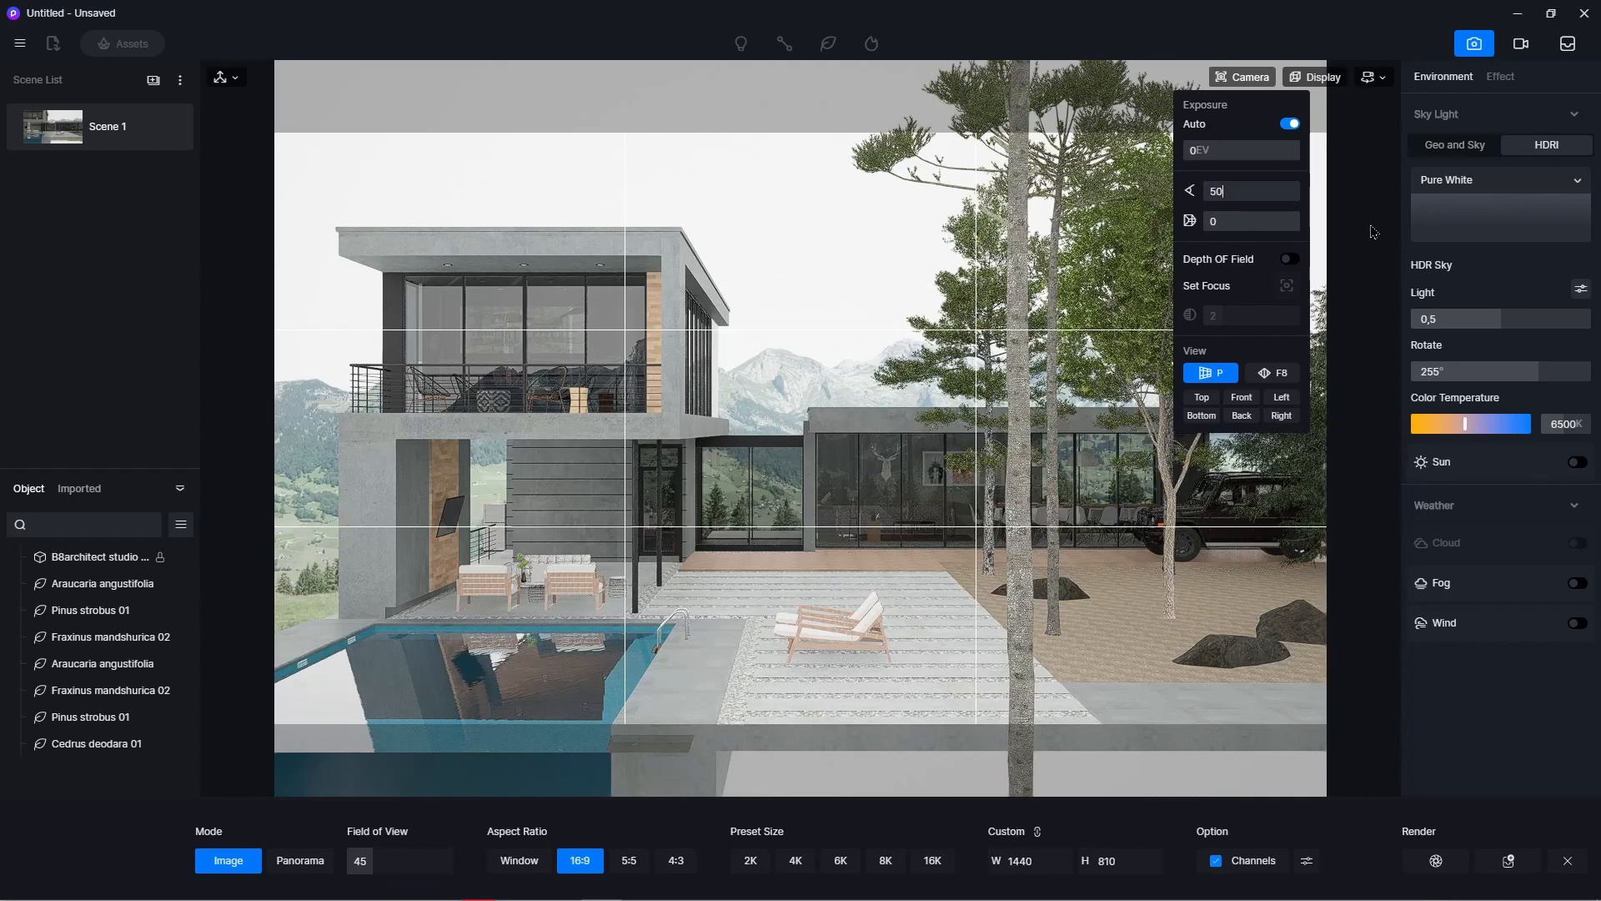
key("Return")
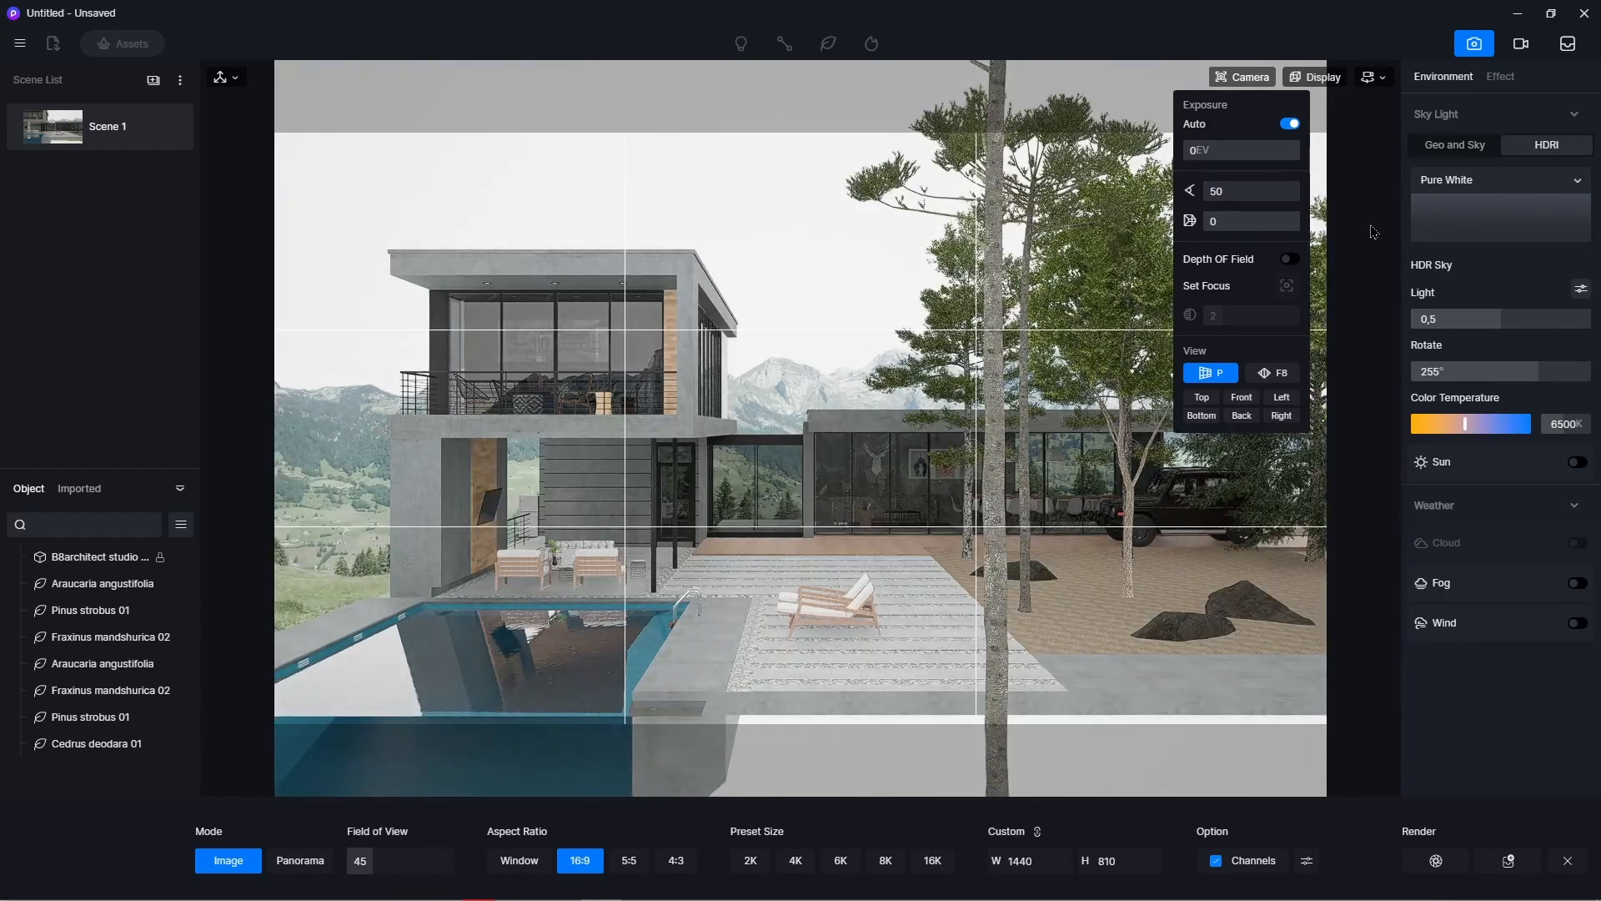
left_click(998, 733)
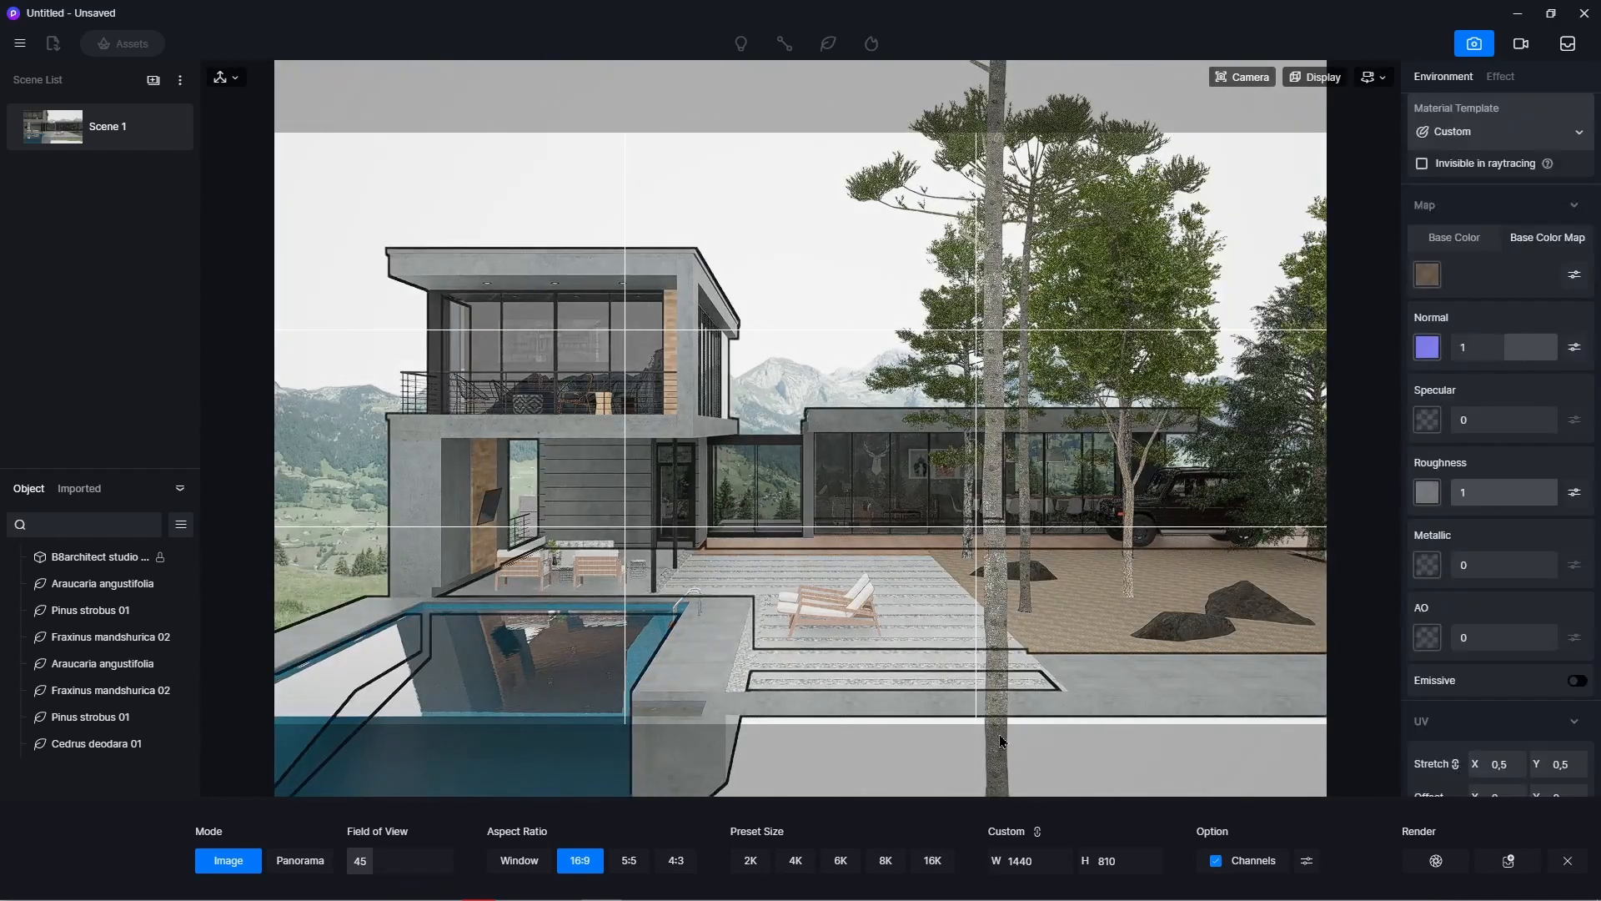
scroll(993, 734, "up", 7)
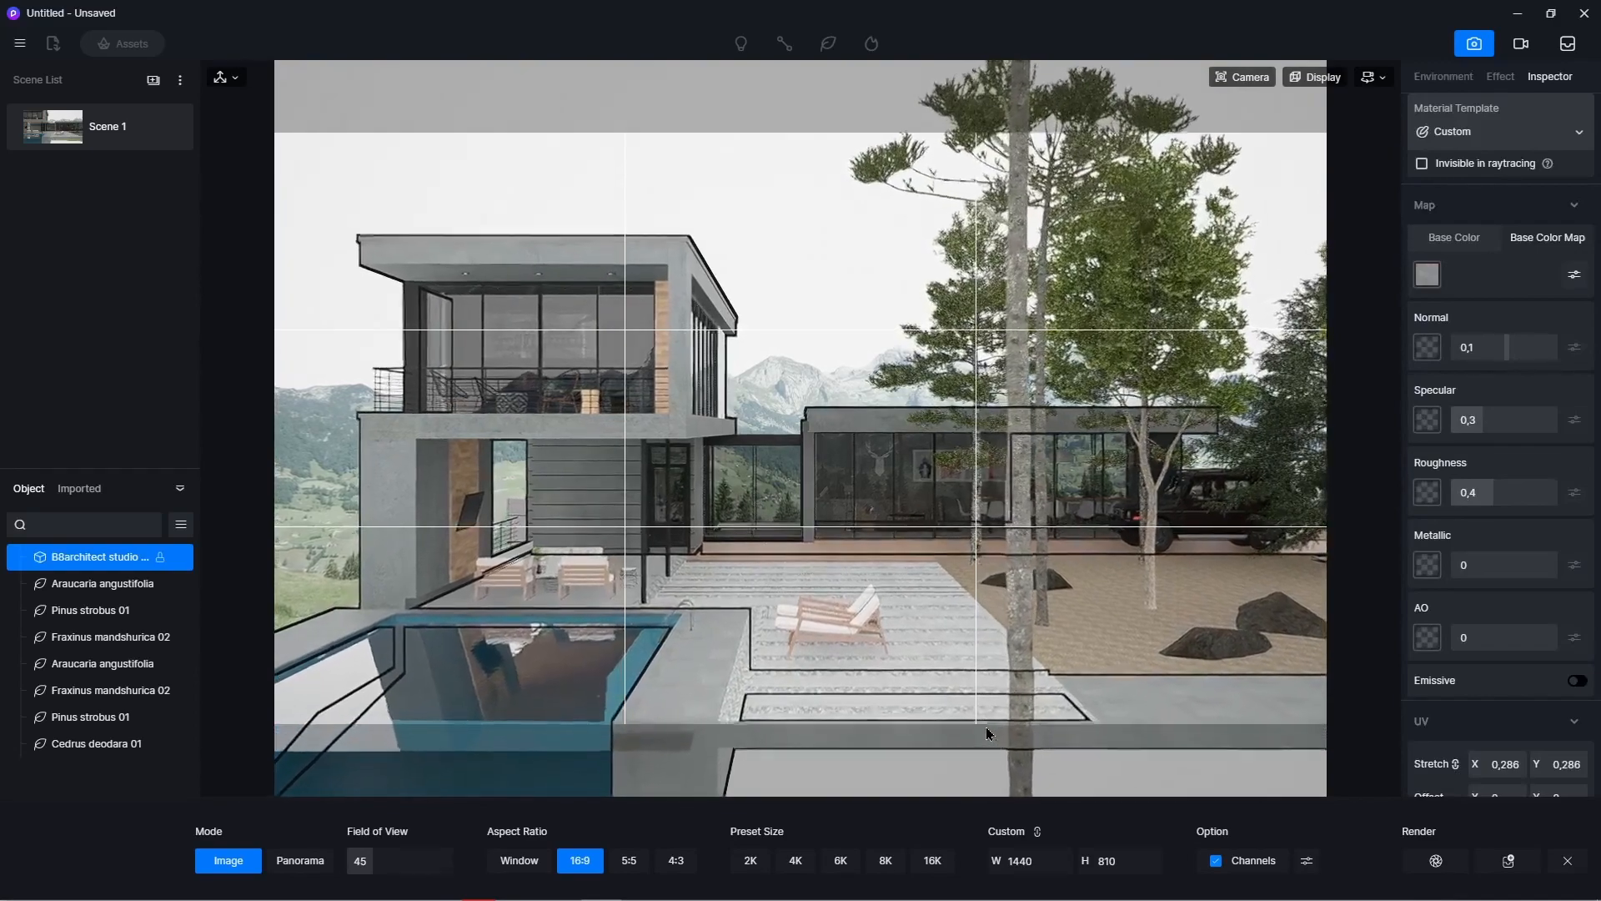
scroll(984, 727, "up", 1)
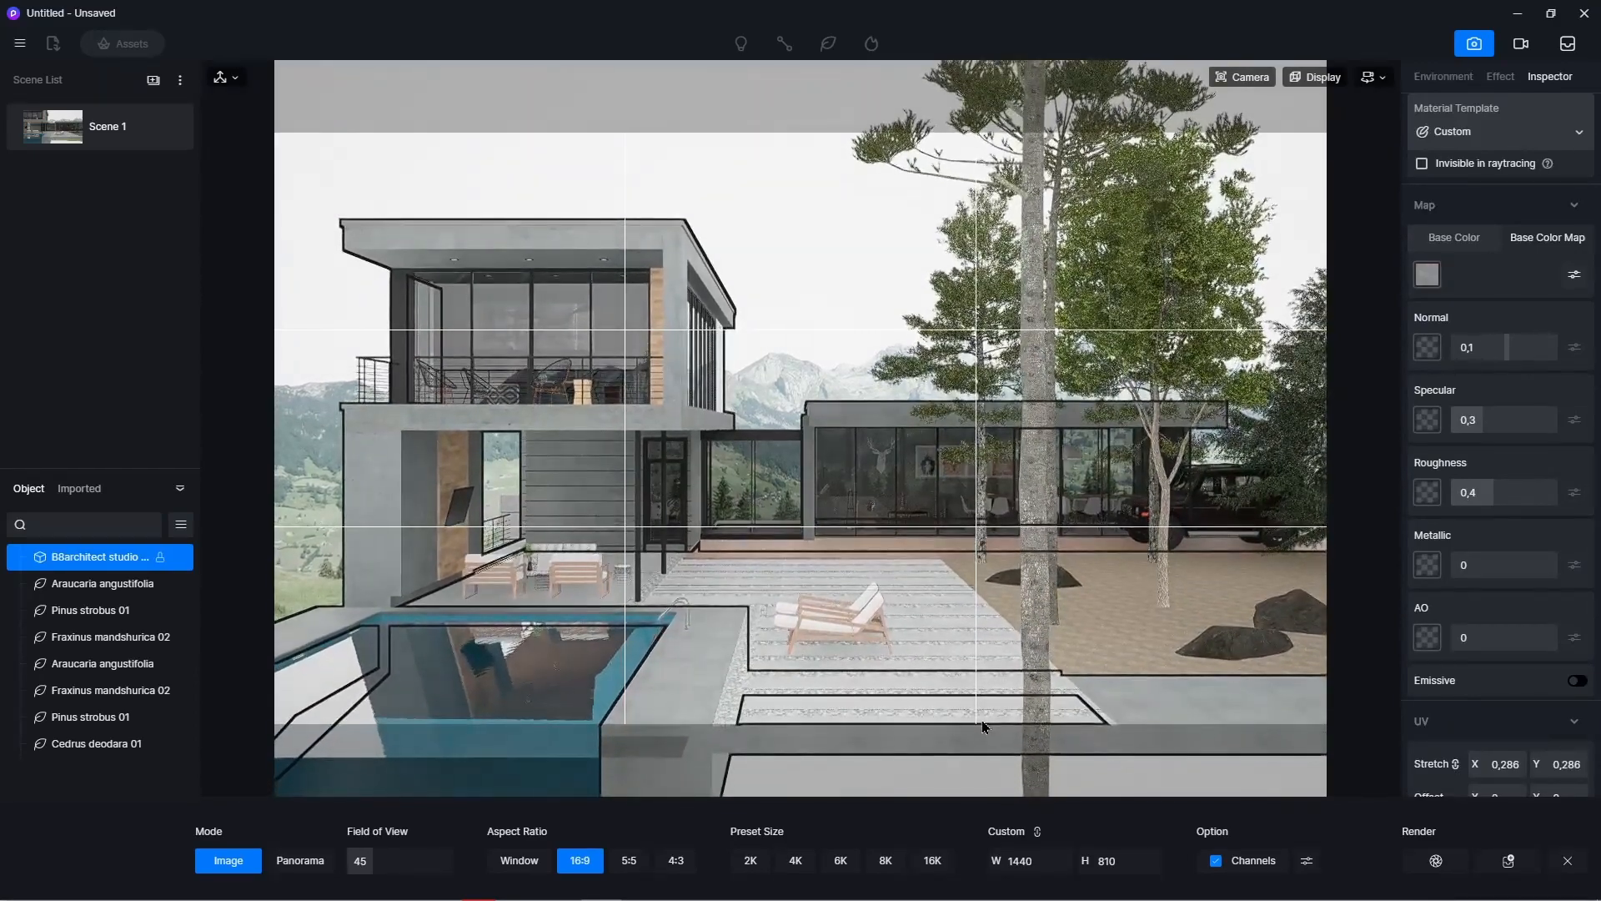
- Reframe the shot with the two-storey volume, pool and deck loungers in view, and save the view as a new scene
scroll(981, 718, "up", 1)
scroll(978, 719, "up", 3)
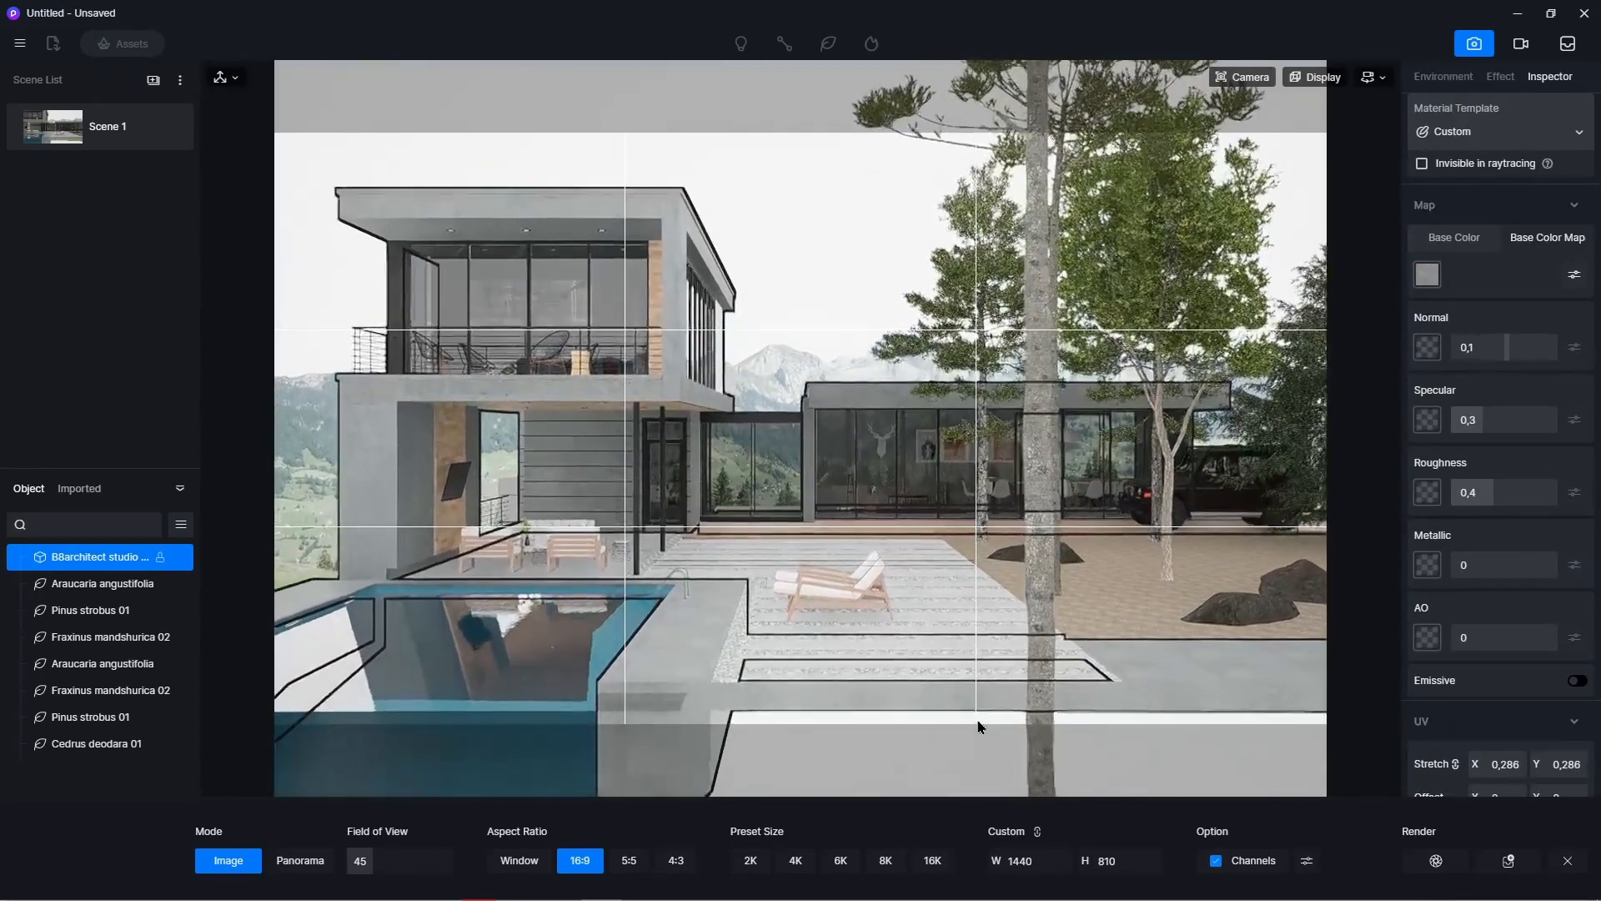
scroll(977, 725, "up", 3)
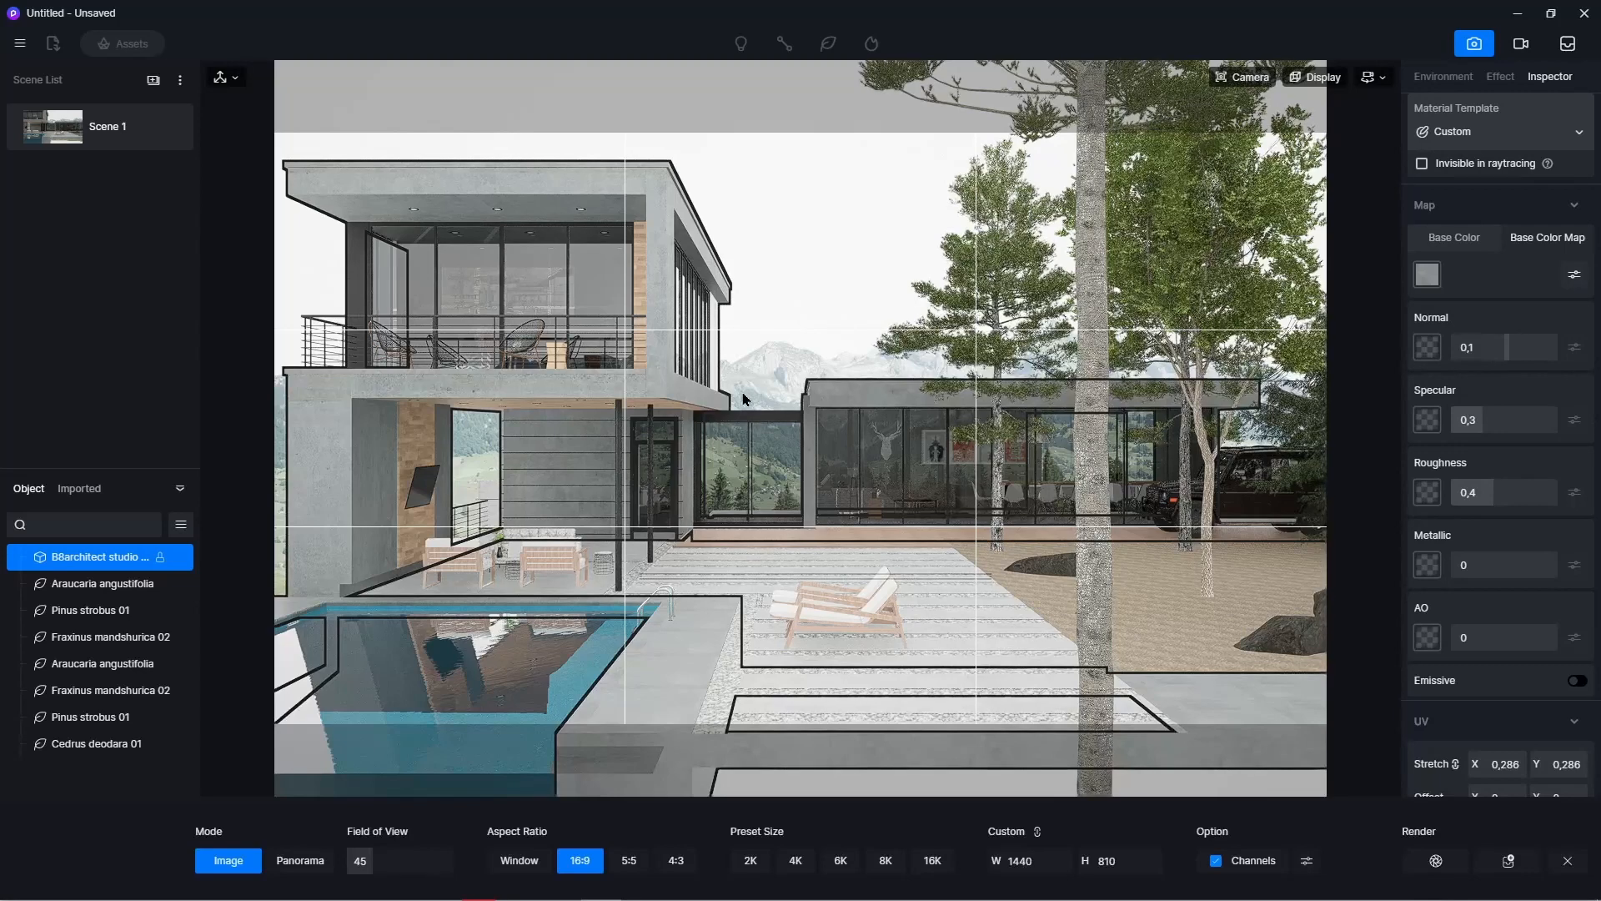
left_click(153, 82)
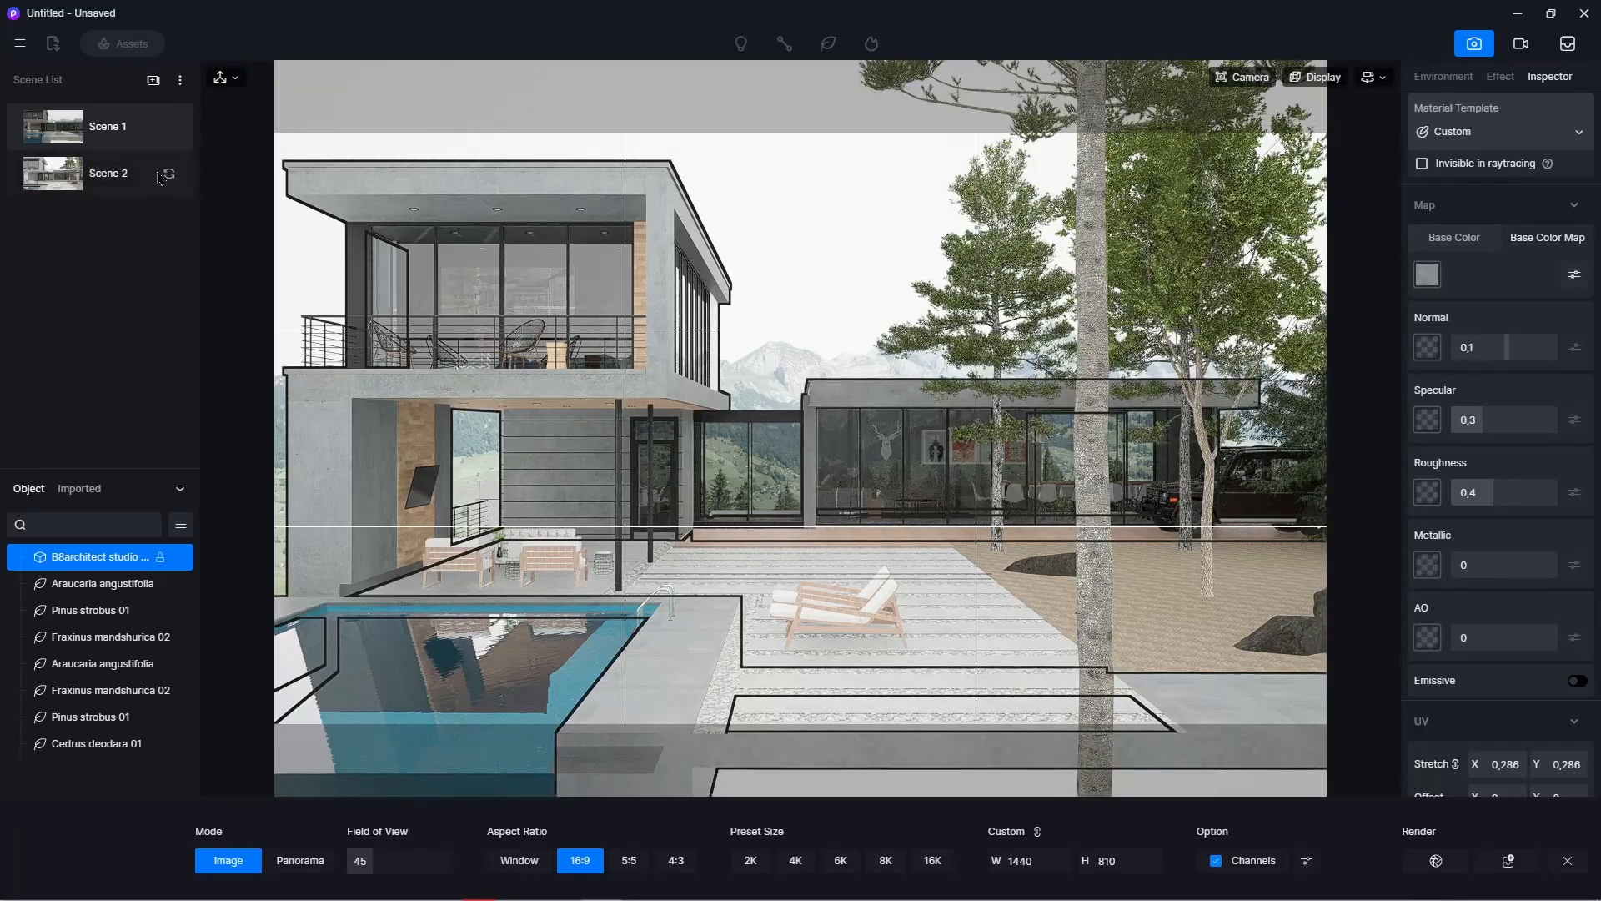
- Enable fog at 0,1 and set the post-processing contrast to -0,05, bloom and lens flare to 0,1, and saturation to 0,02
left_click(1443, 76)
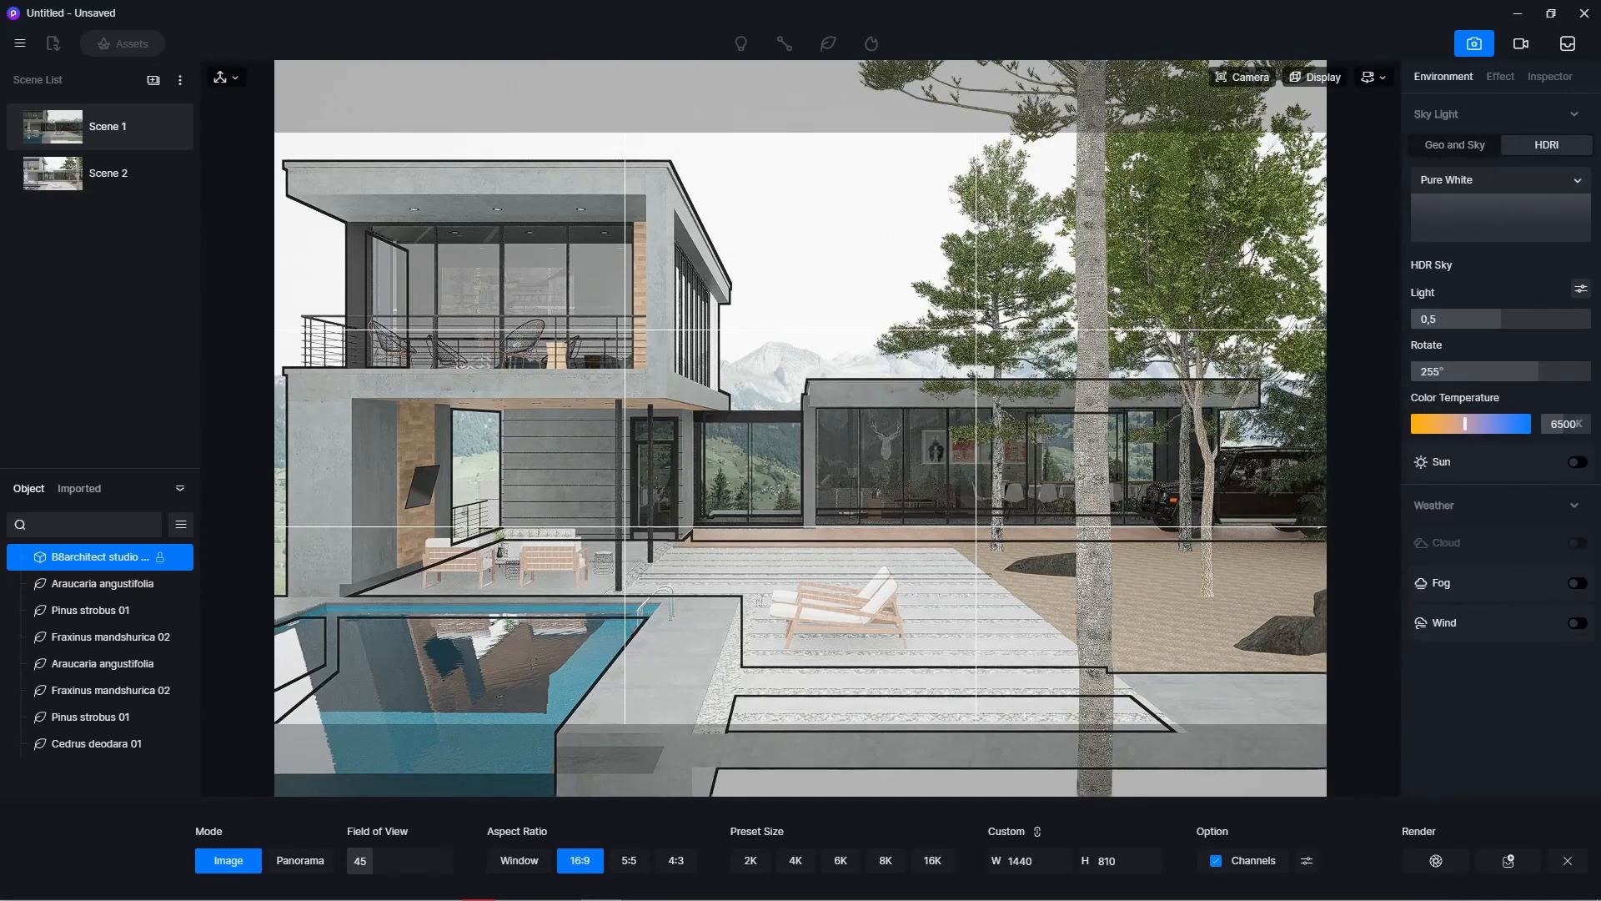
left_click(1578, 583)
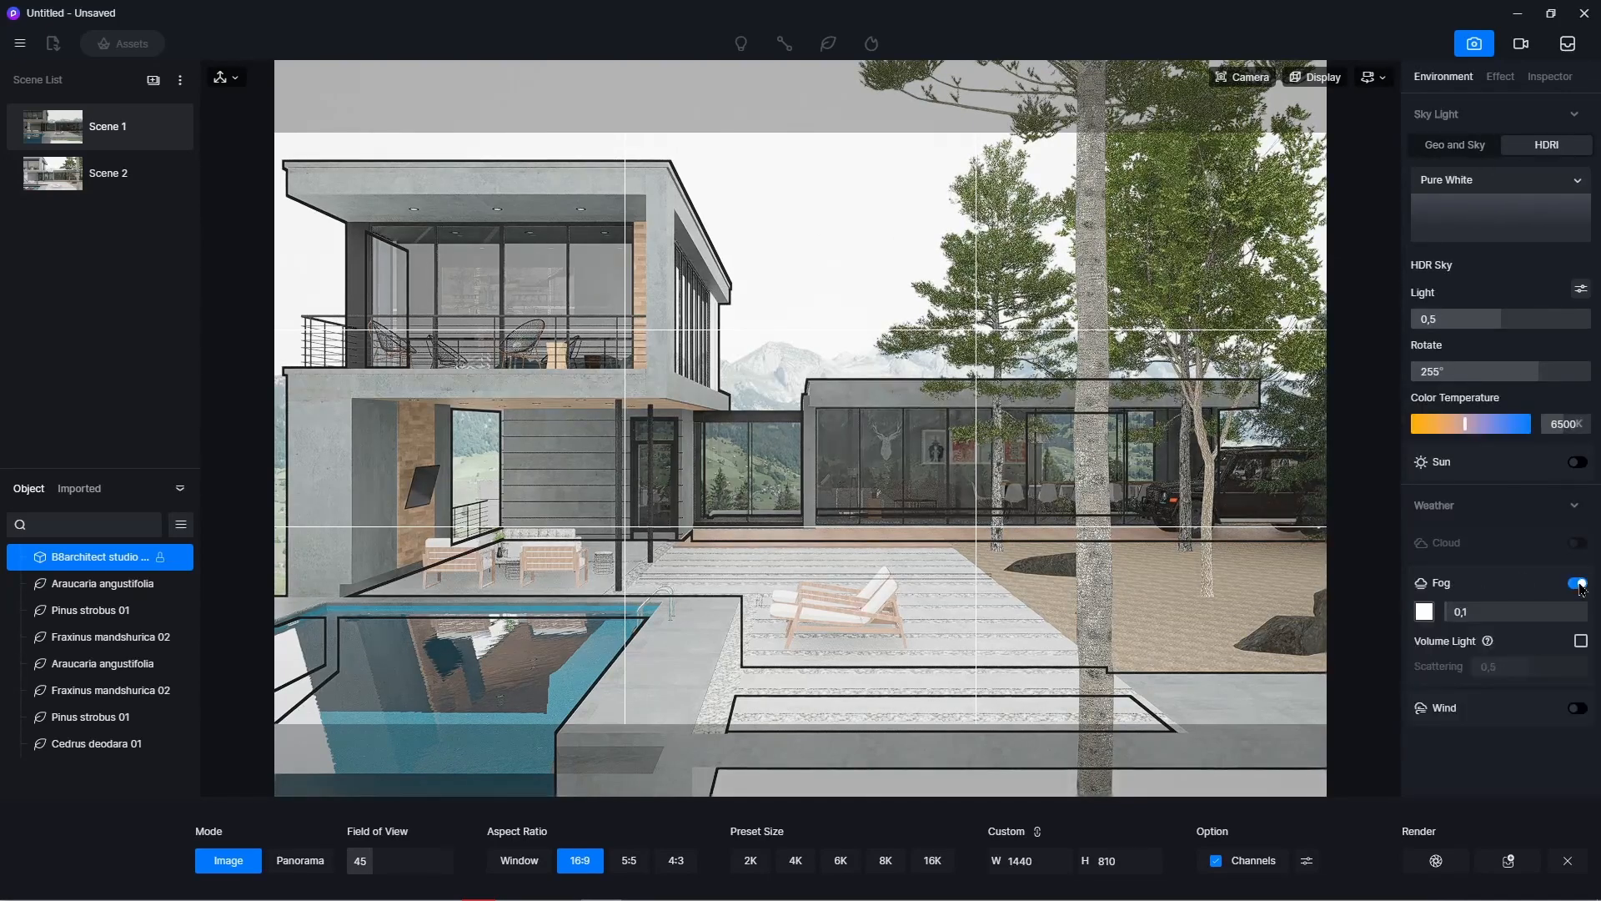
left_click(1501, 76)
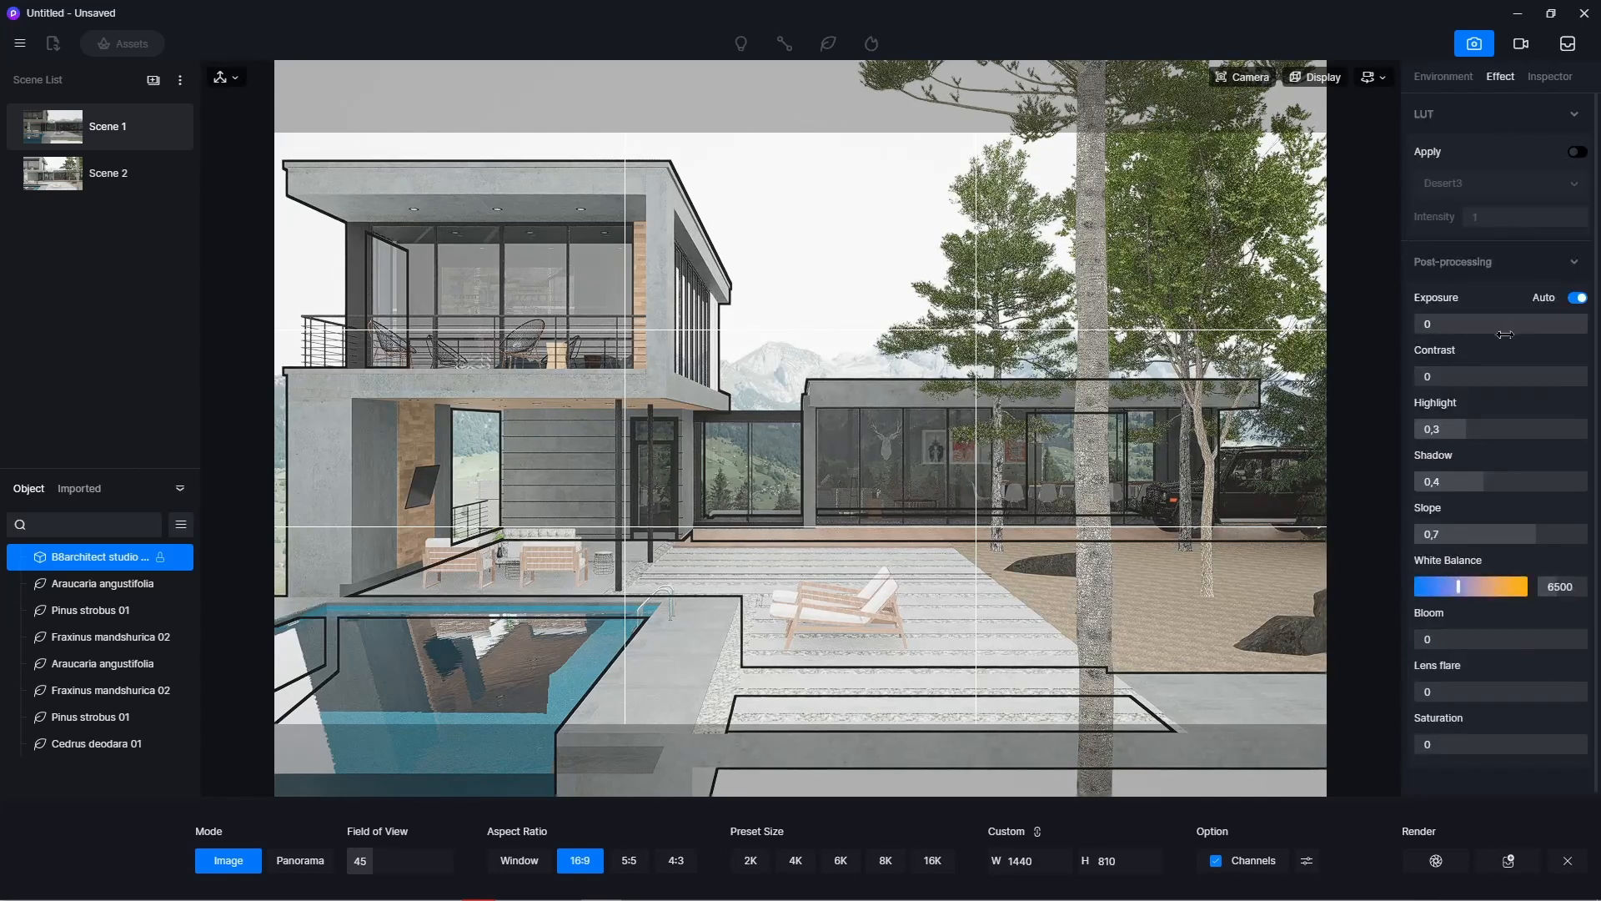
left_click_drag(1498, 384, 1500, 381)
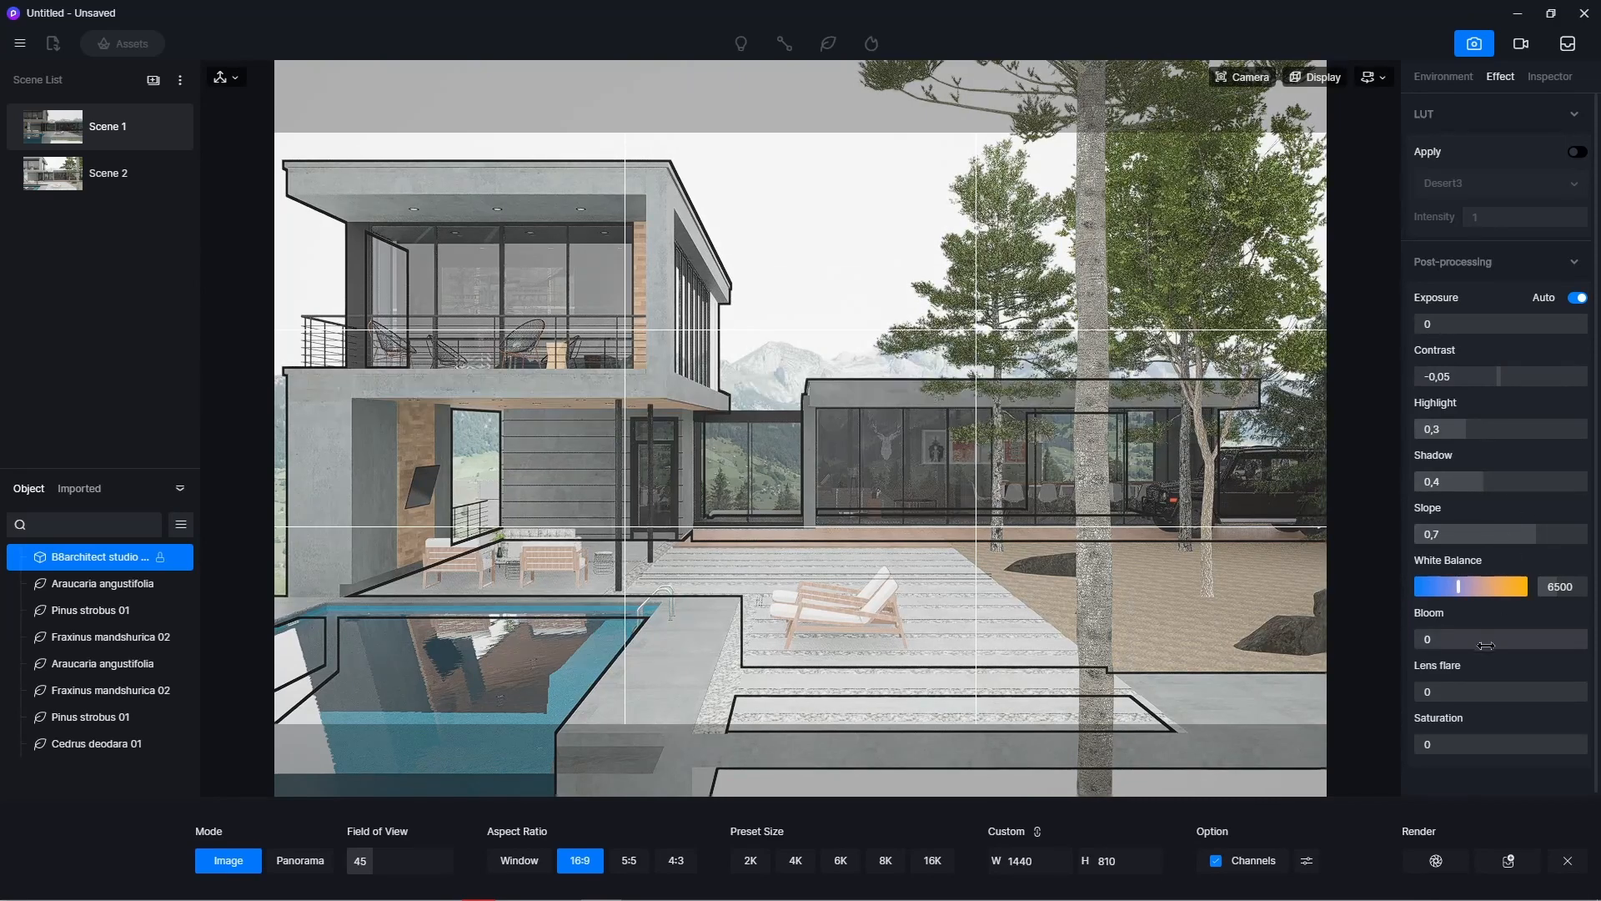
left_click_drag(1429, 639, 1432, 643)
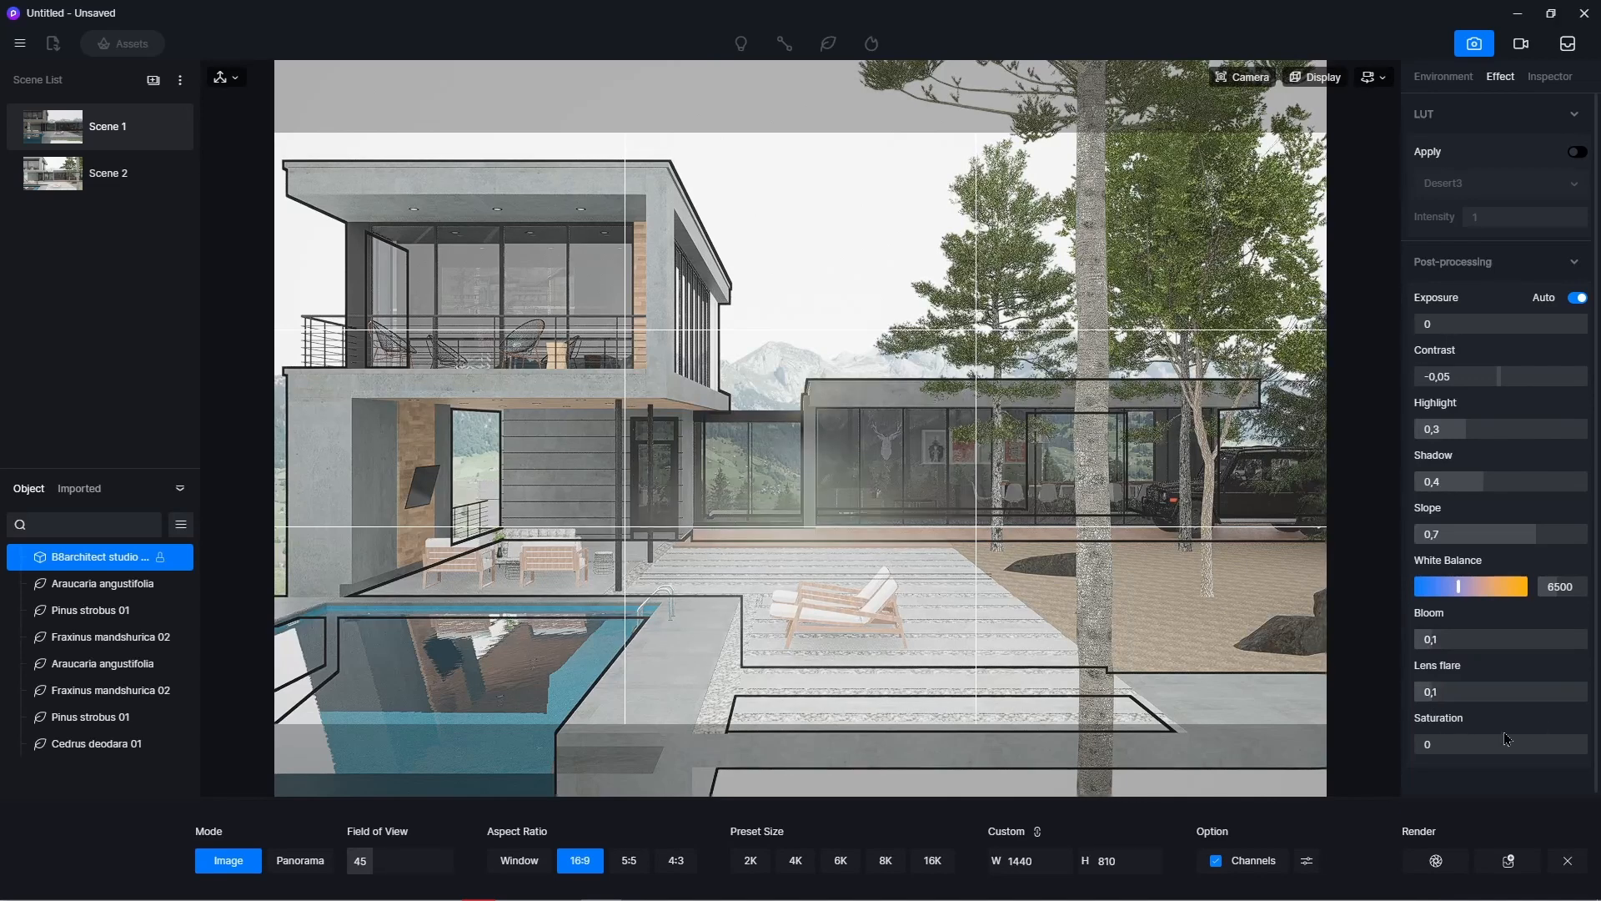
left_click_drag(1503, 746, 1515, 791)
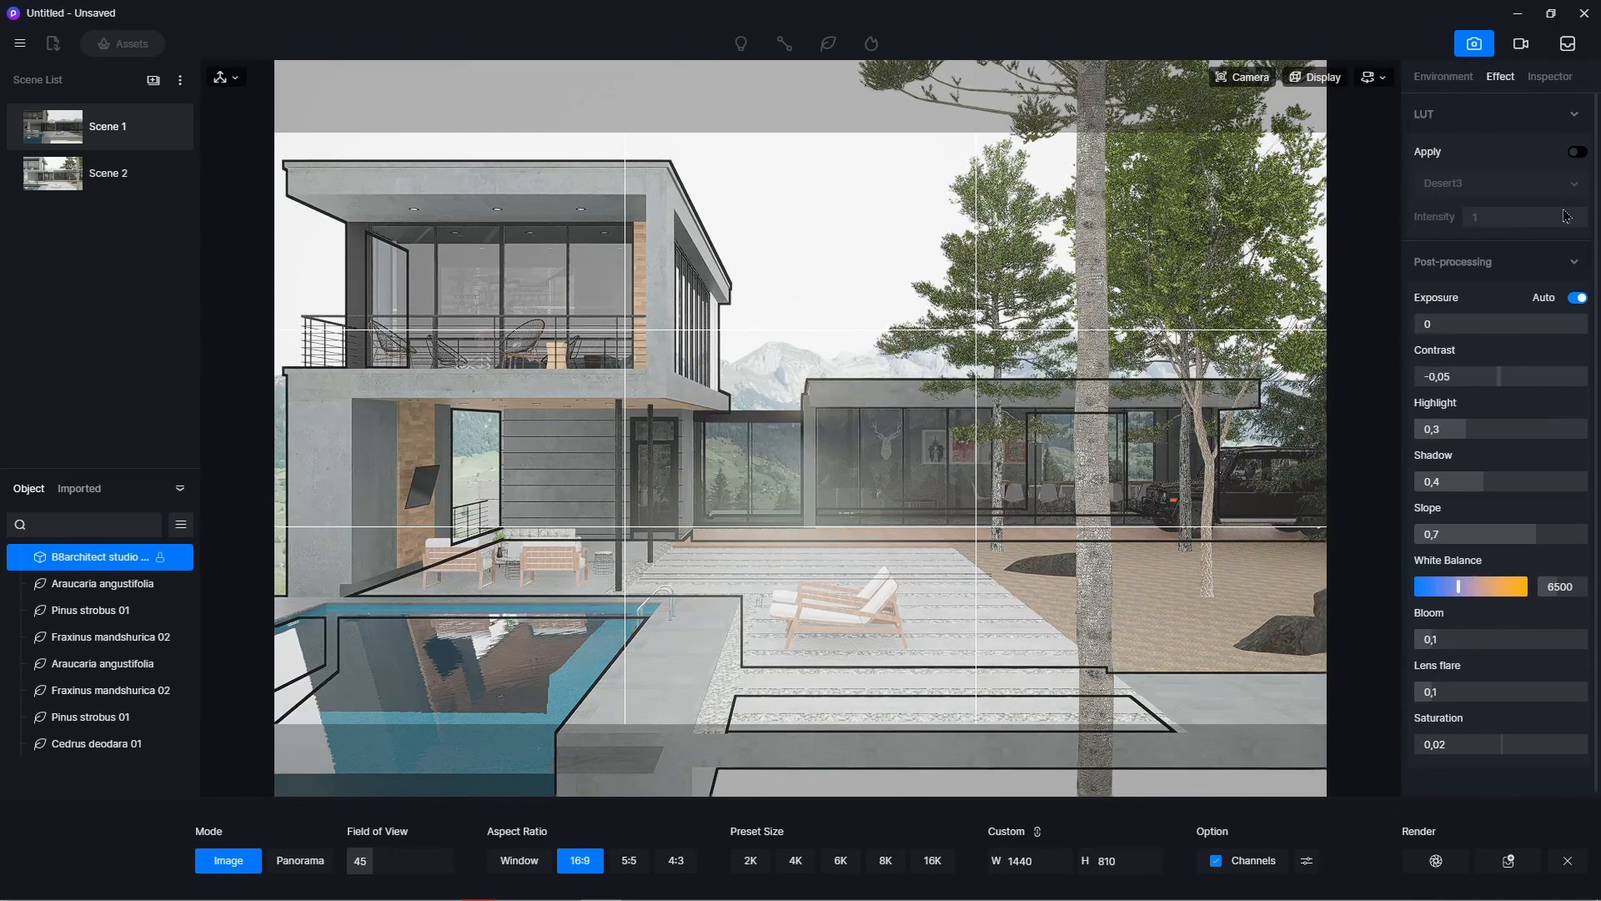
- Apply the Day Night LUT with an intensity of 0,1 and update Scene 2 with the new look
left_click(1577, 153)
left_click(1497, 184)
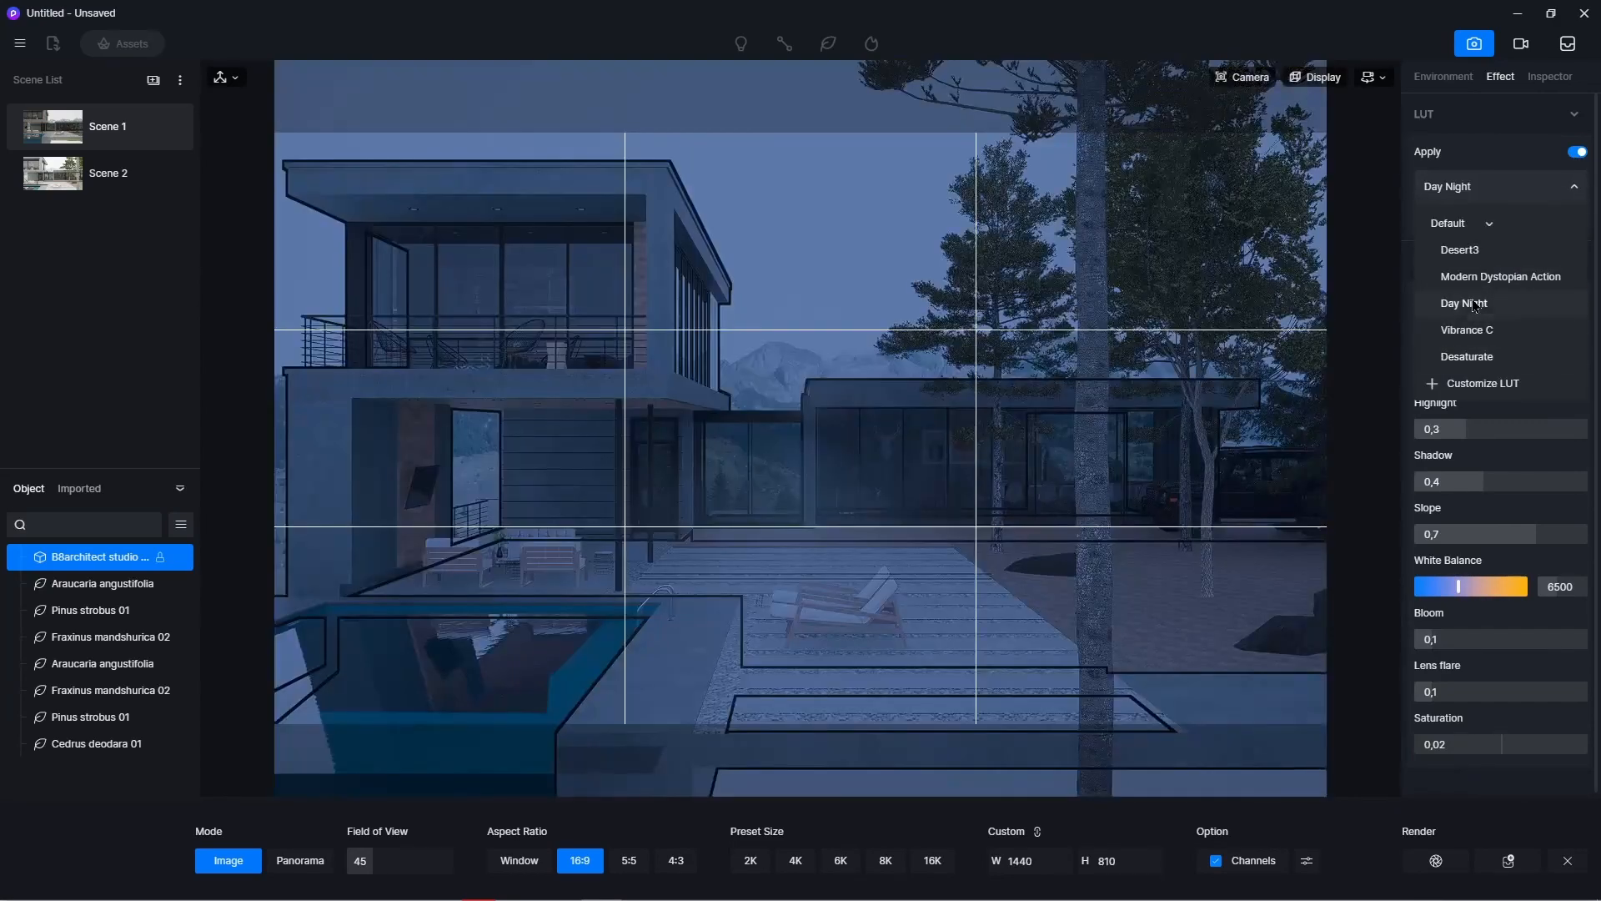
left_click(1466, 303)
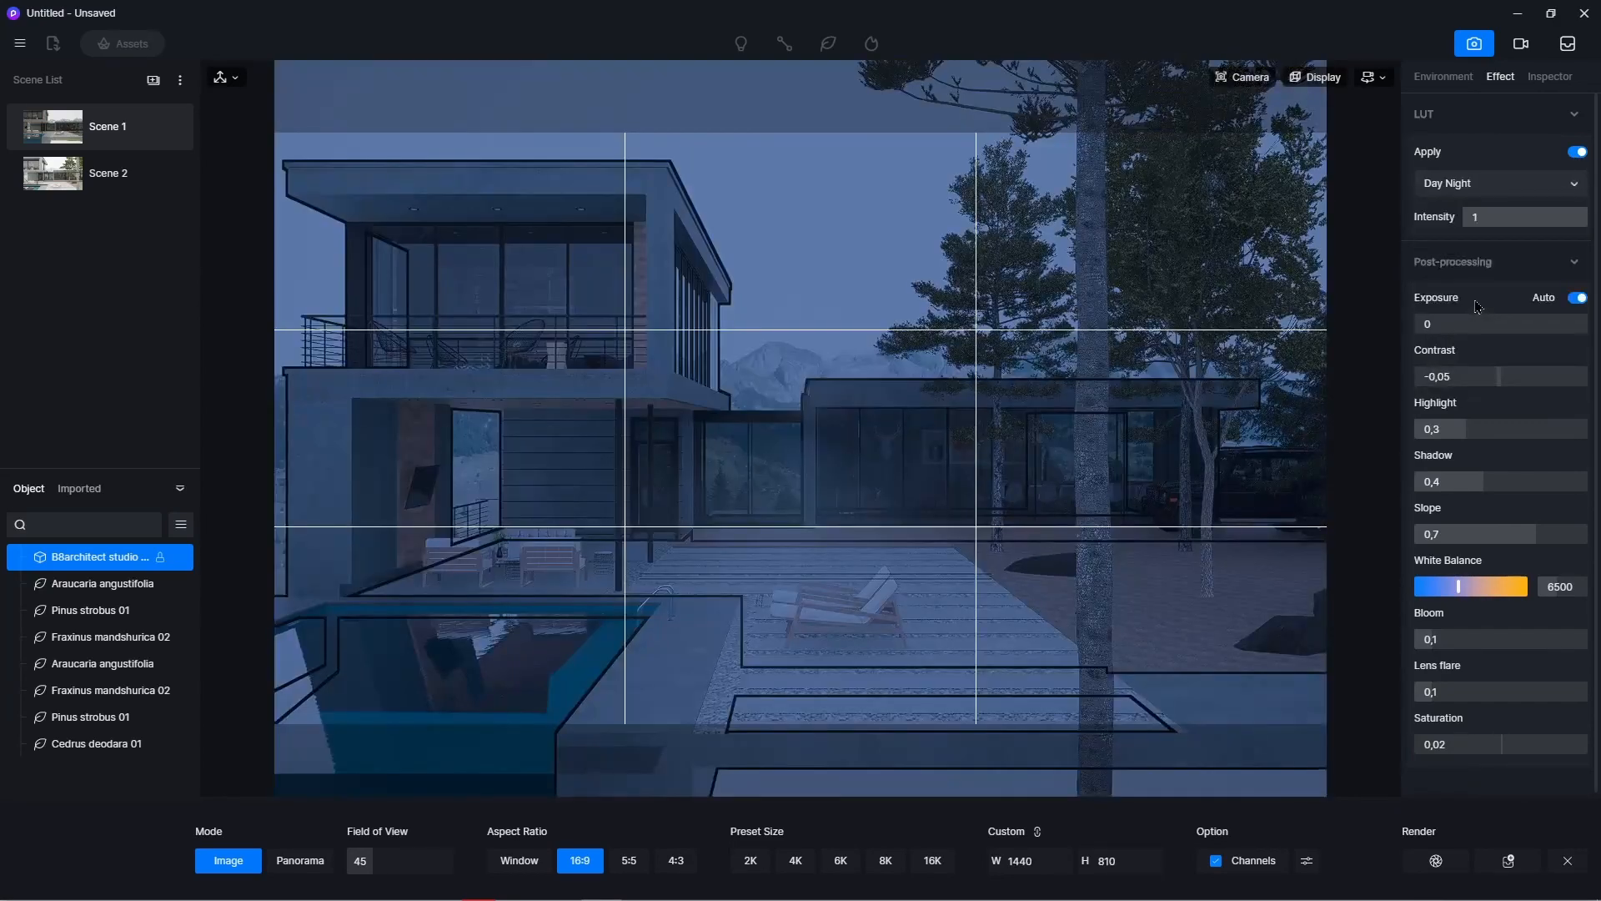
left_click_drag(1569, 226, 1481, 237)
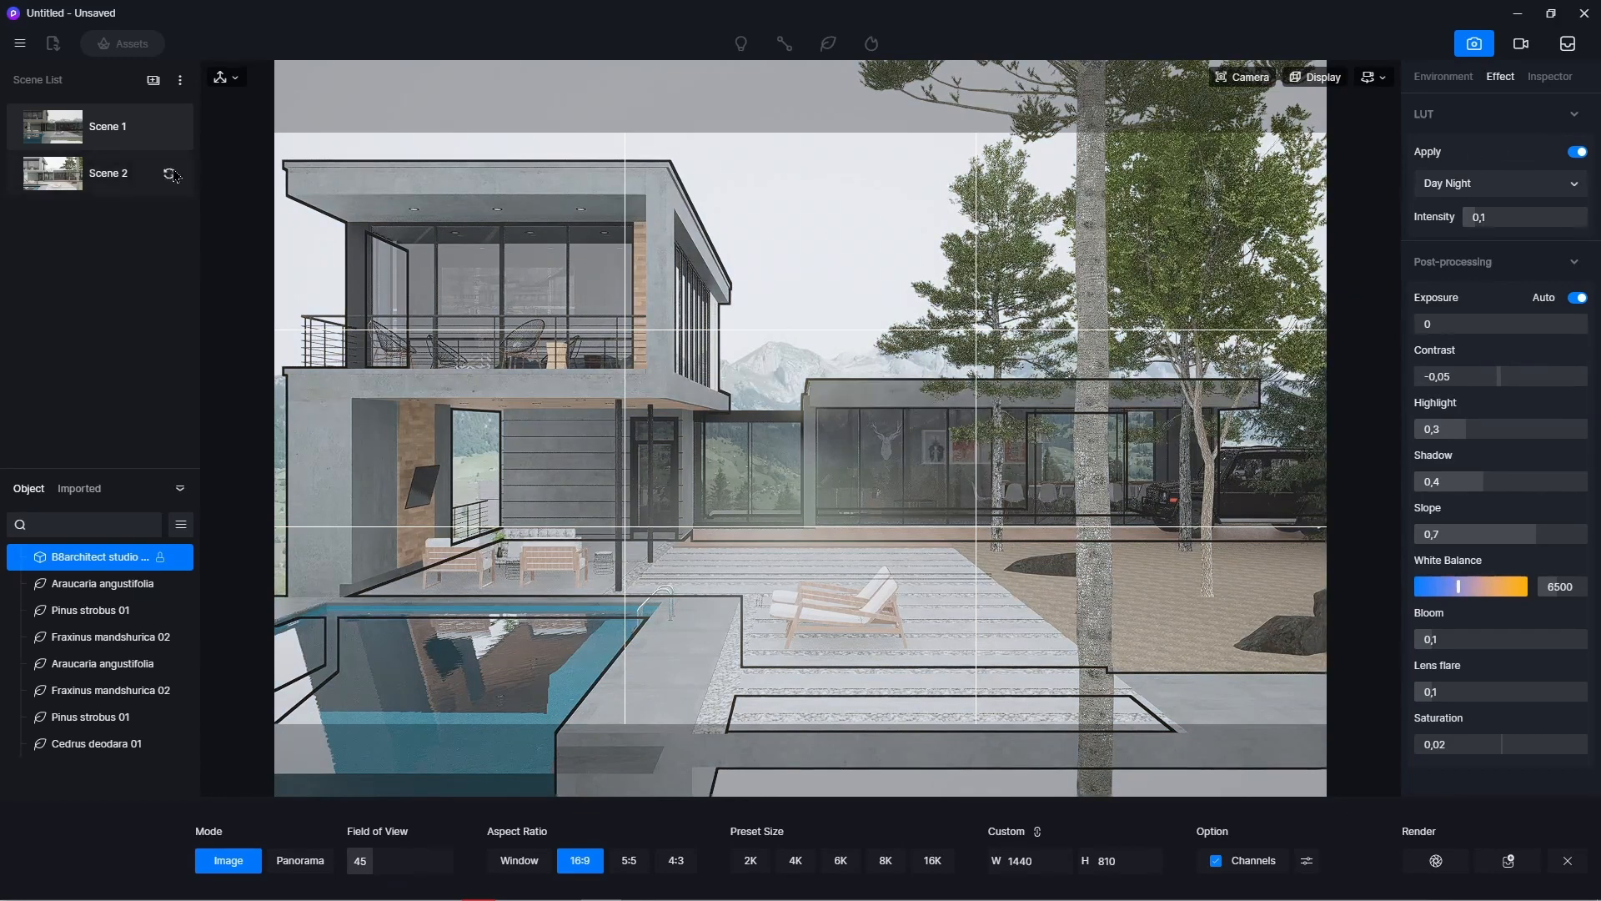
left_click(173, 176)
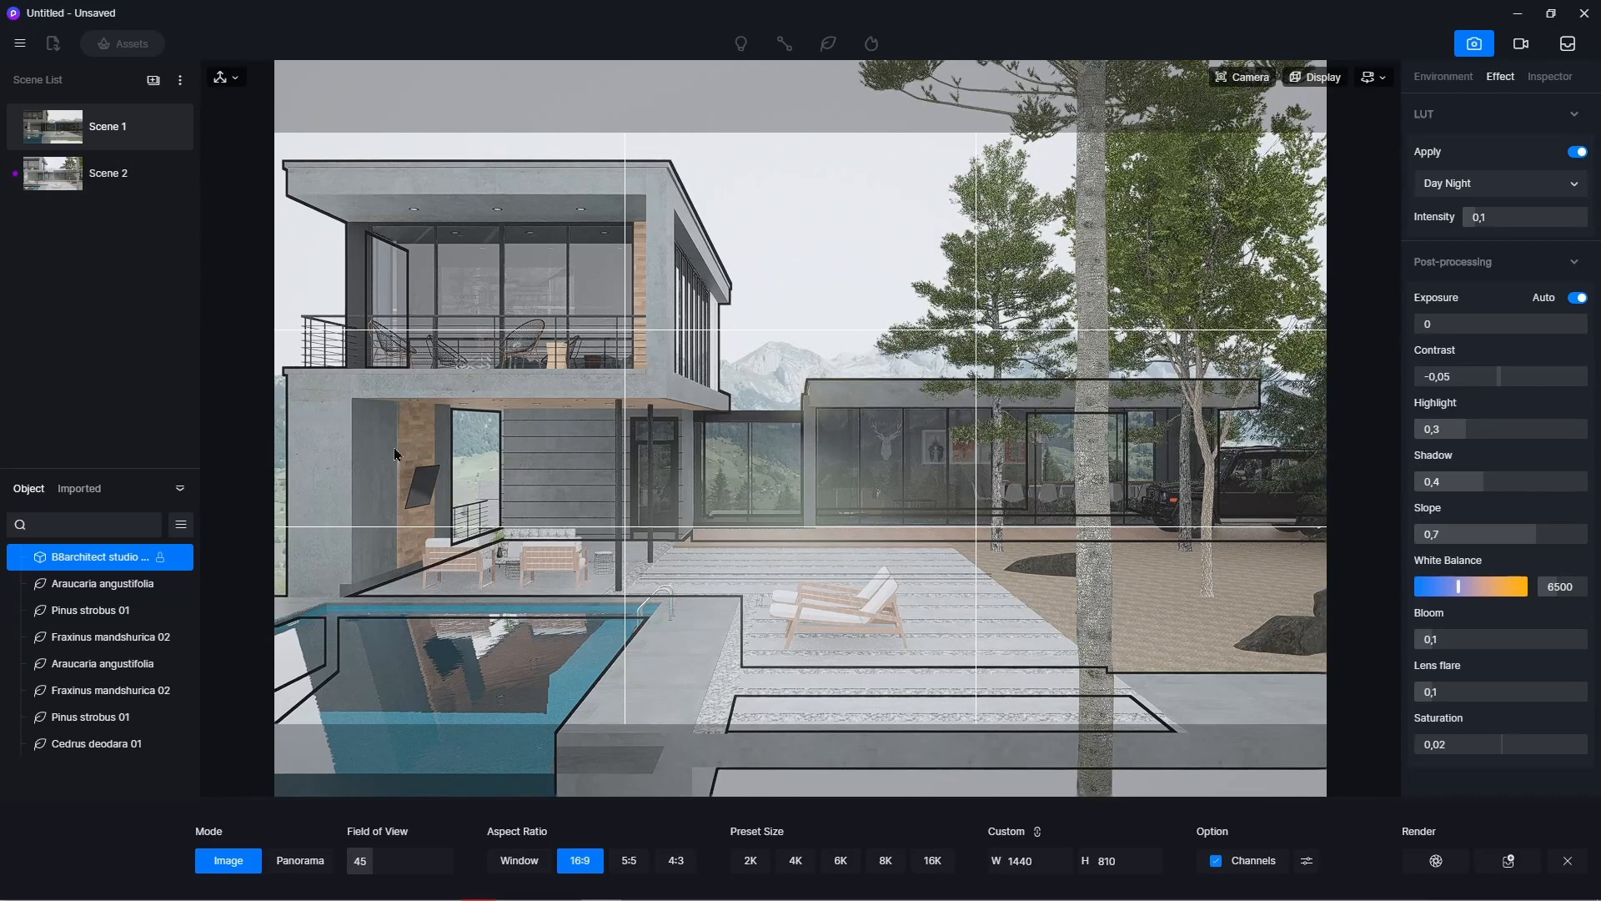
- Leave the image render setup and search the asset library for "grass" to pick Grass04 Cluster
left_click(1183, 608)
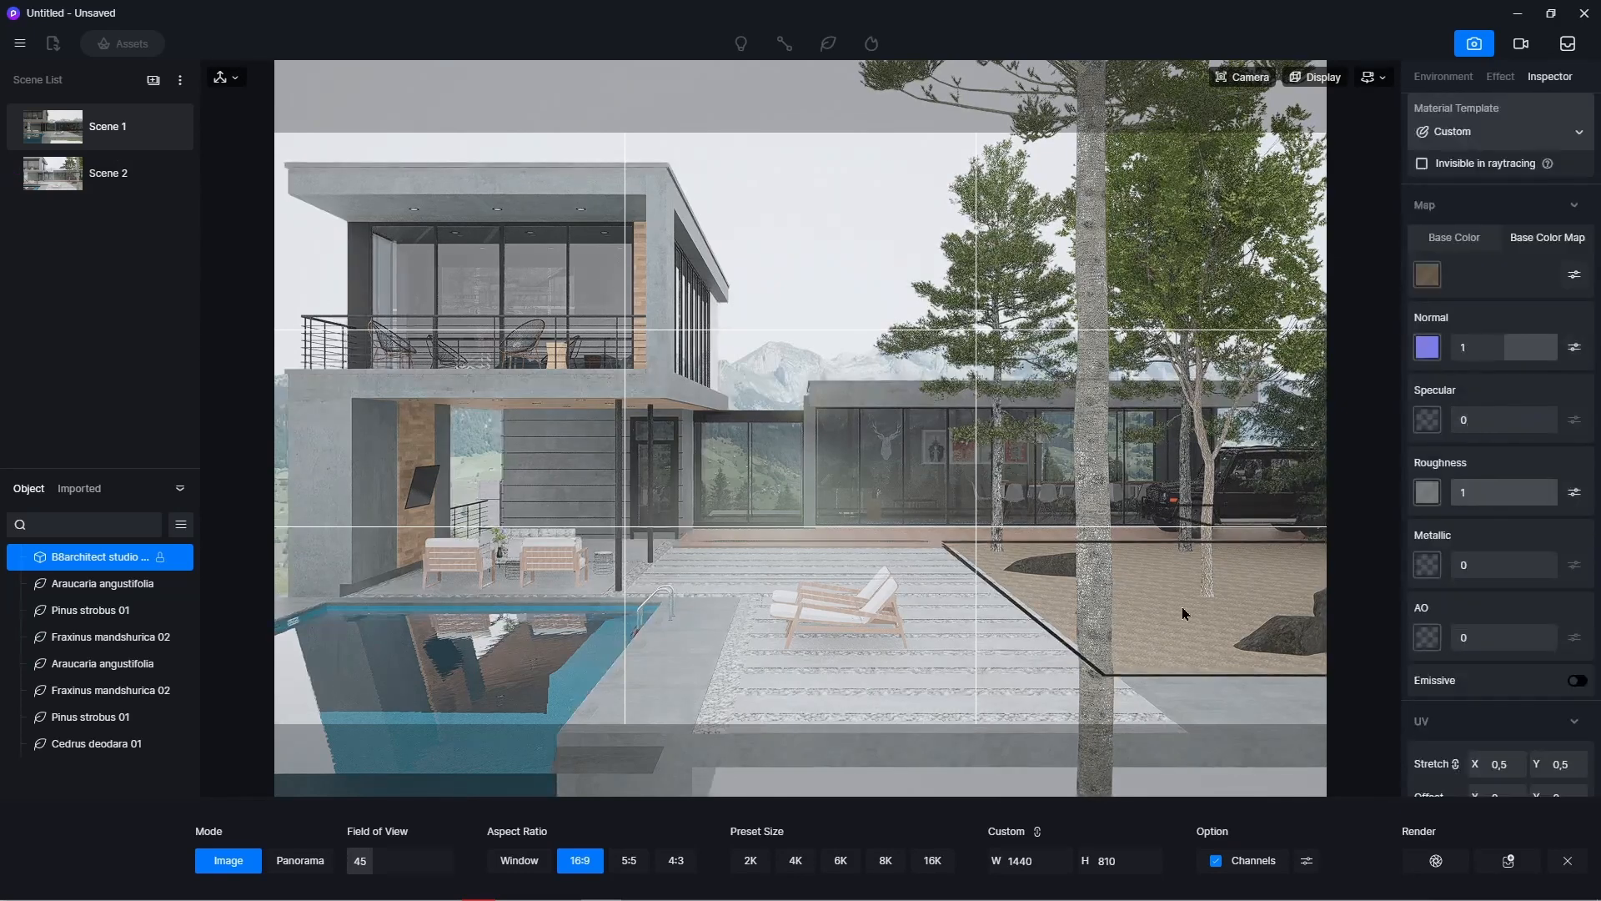
left_click(1568, 860)
mouse_move(386, 895)
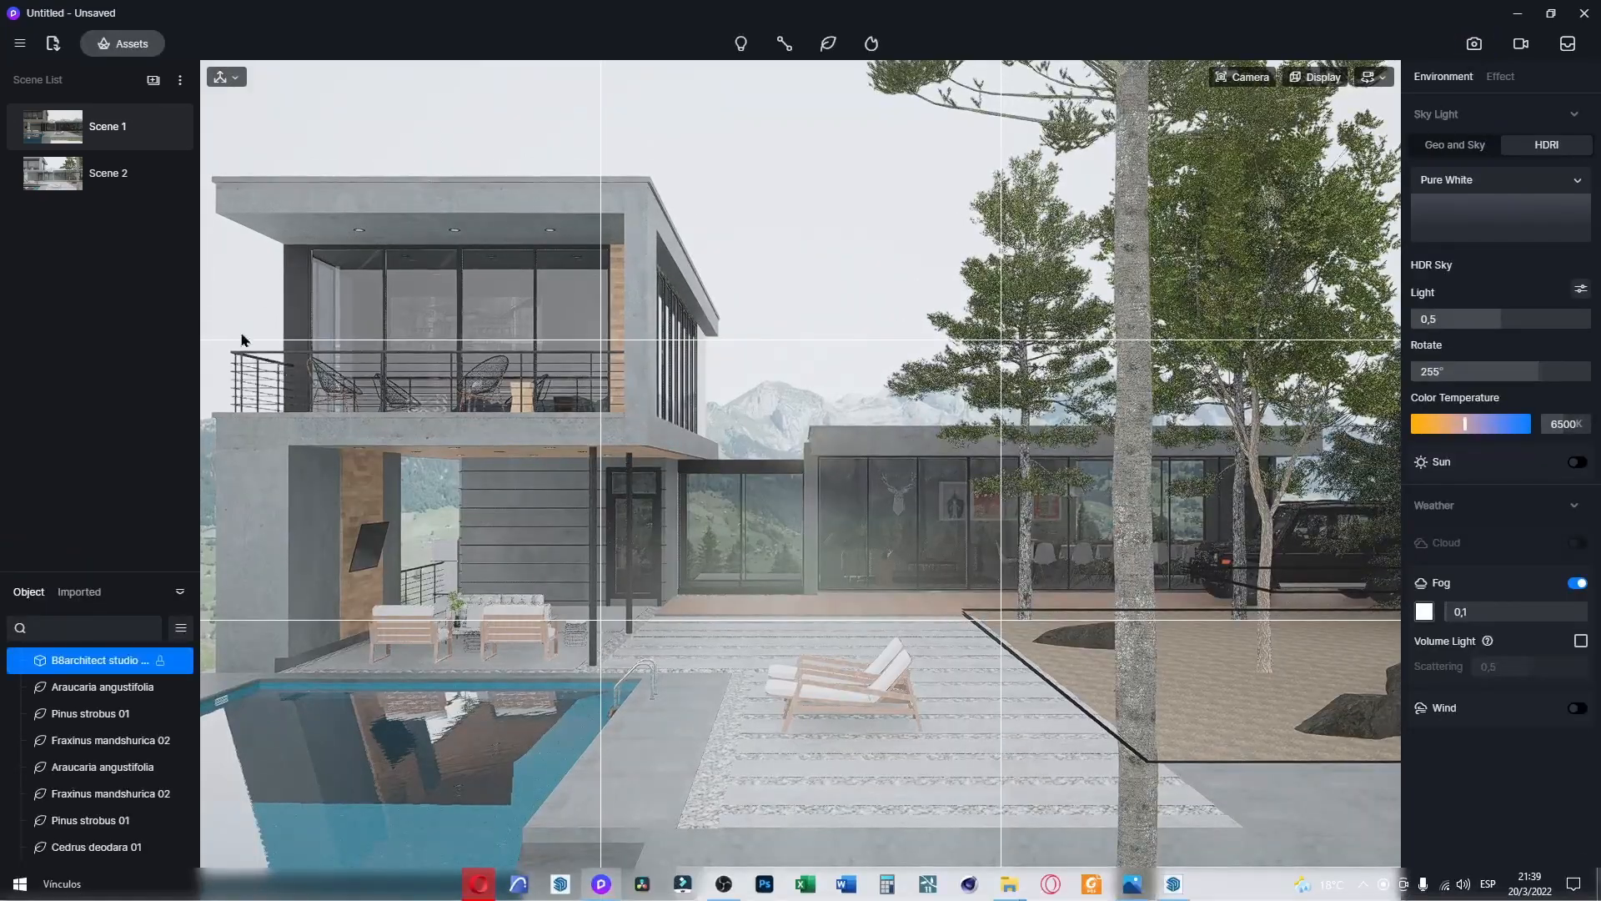
left_click(123, 45)
left_click_drag(457, 699, 1166, 322)
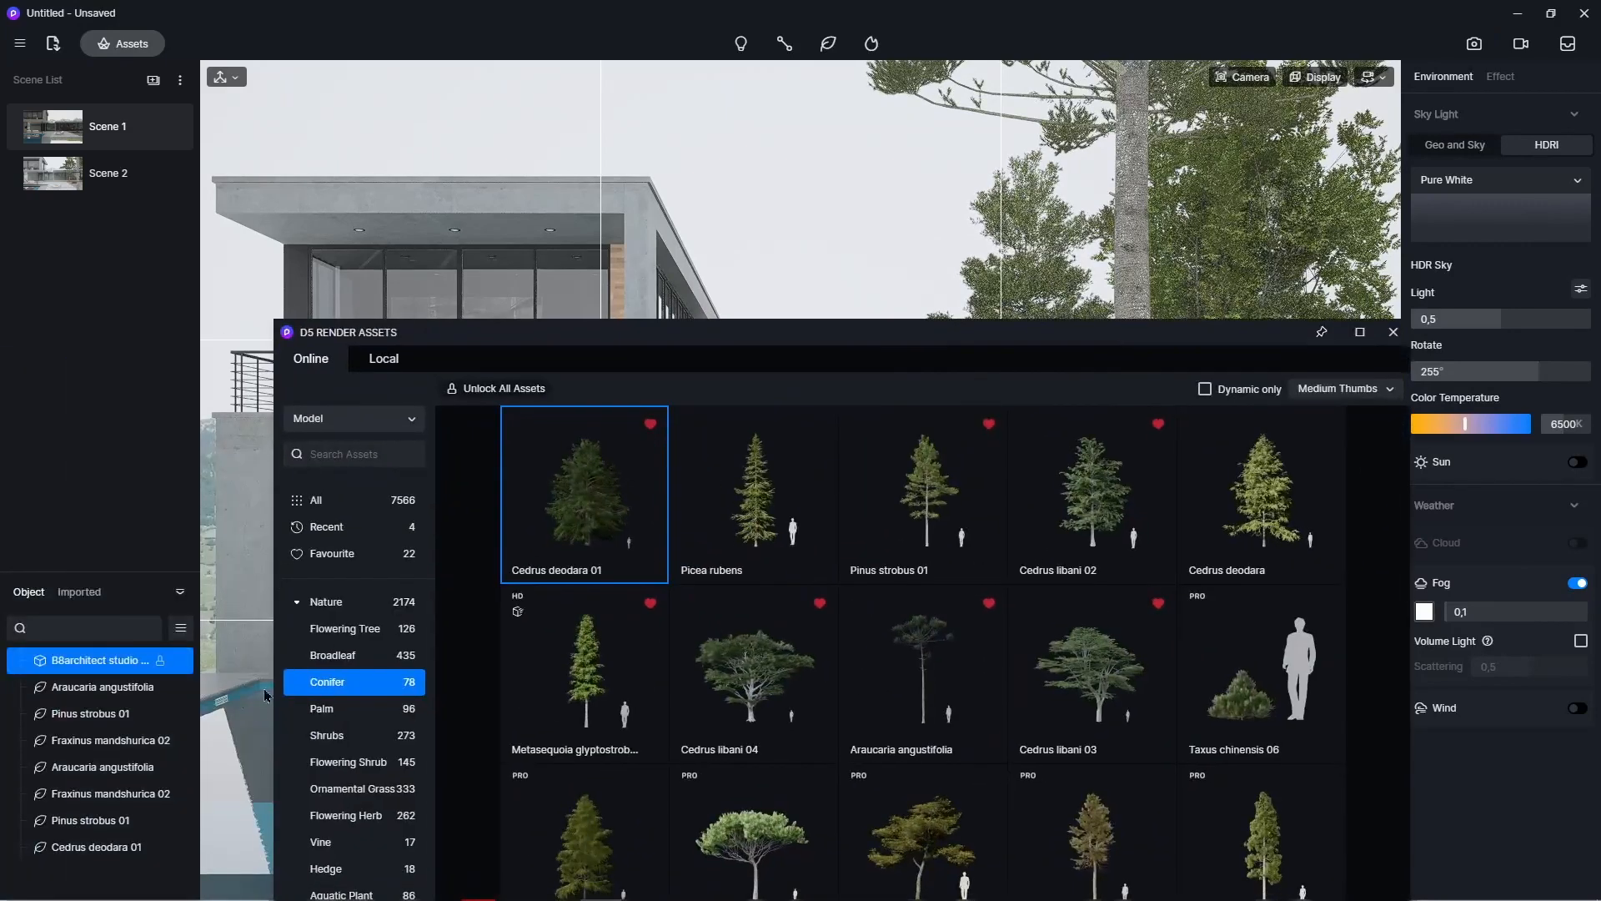
left_click(348, 461)
type("gr")
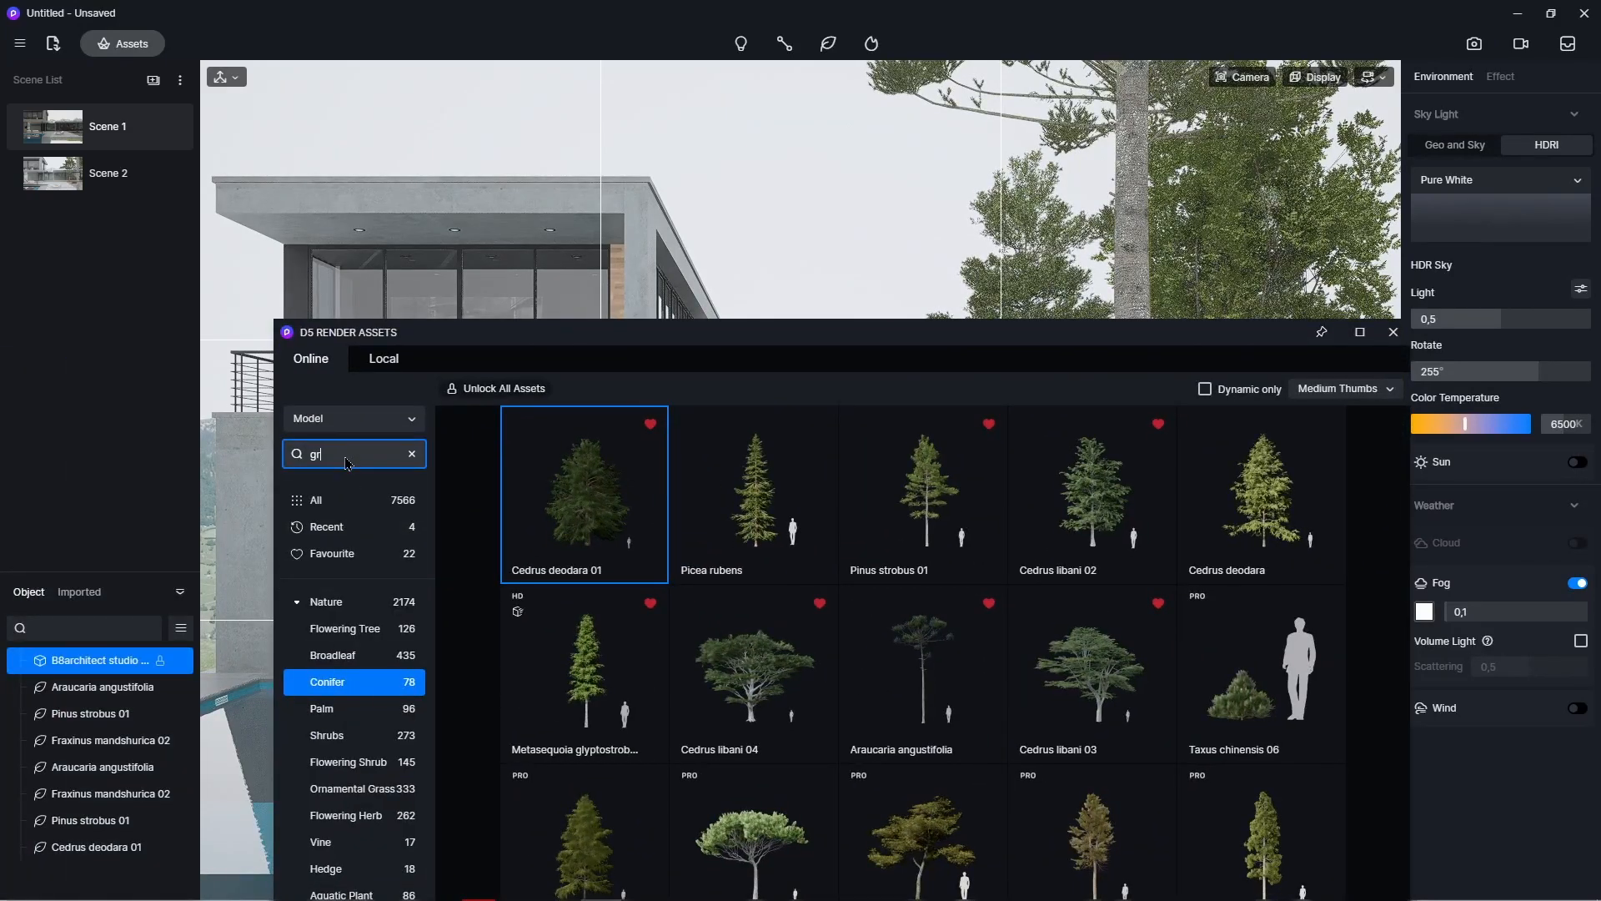
type("ass")
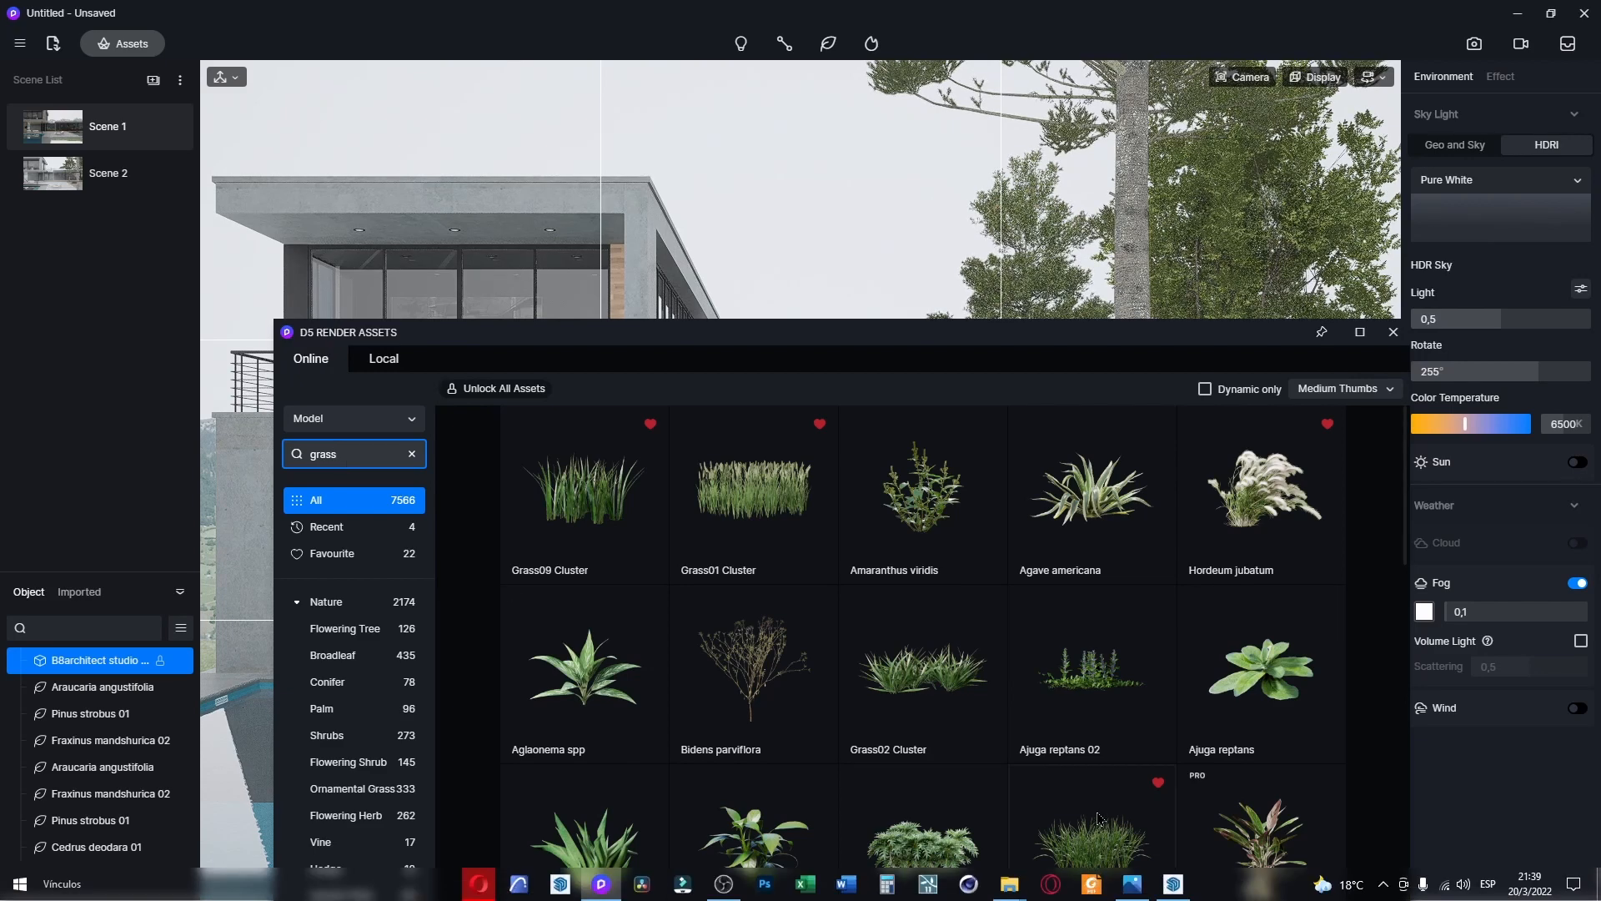
scroll(1057, 751, "down", 1)
scroll(359, 750, "down", 5)
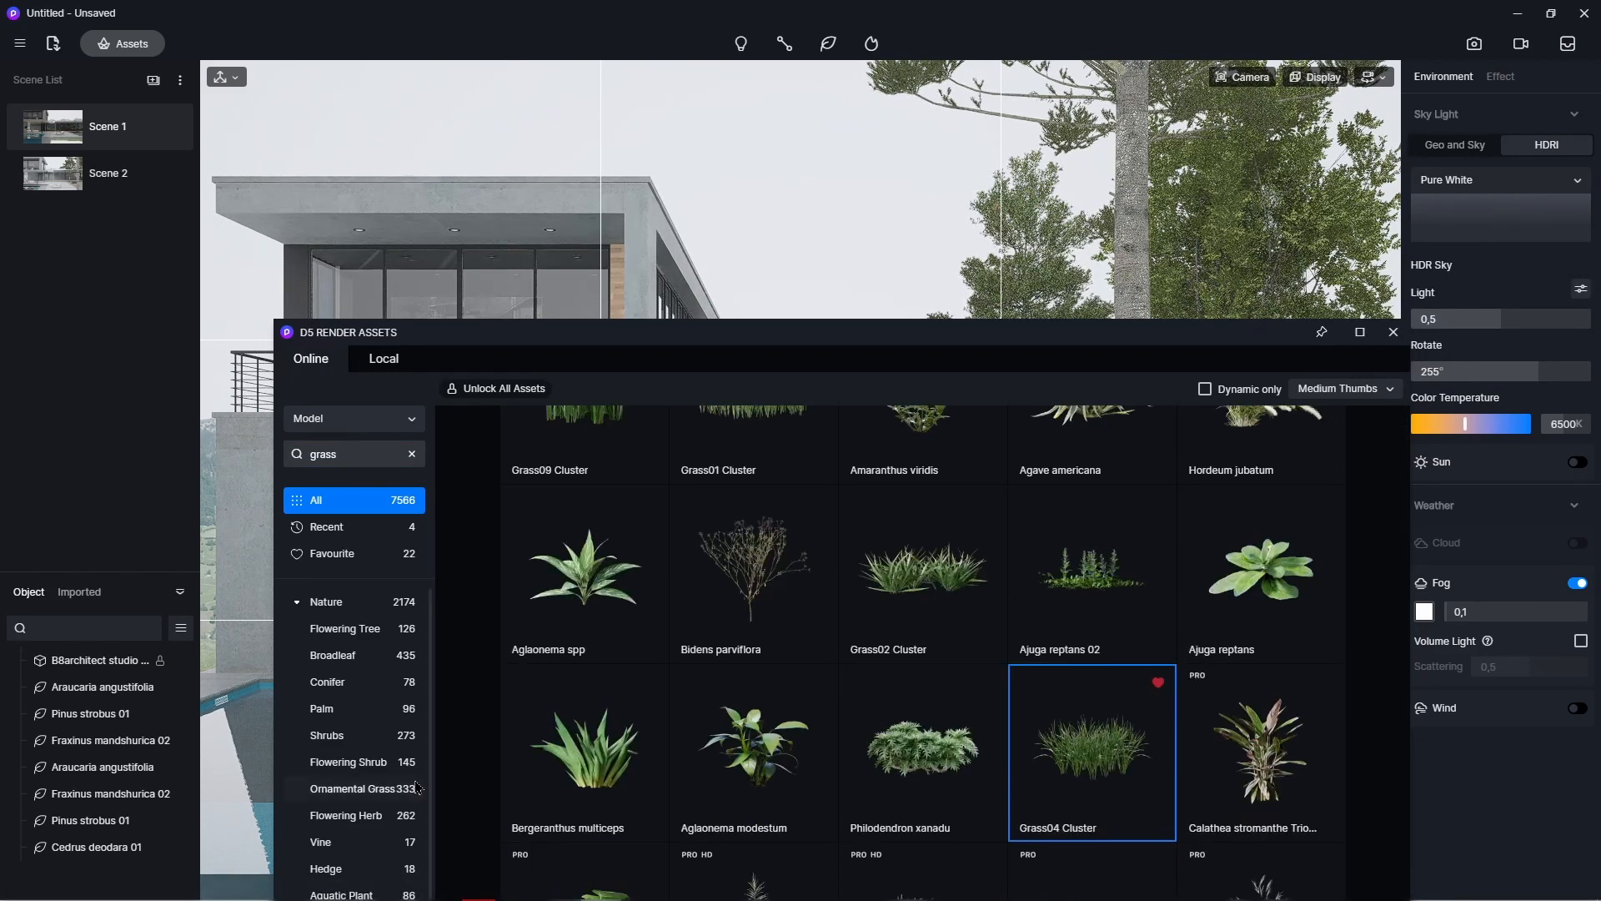
- Activate the asset brush with the maximum radius, a higher density and a smaller plant size
left_click_drag(535, 355, 1280, 58)
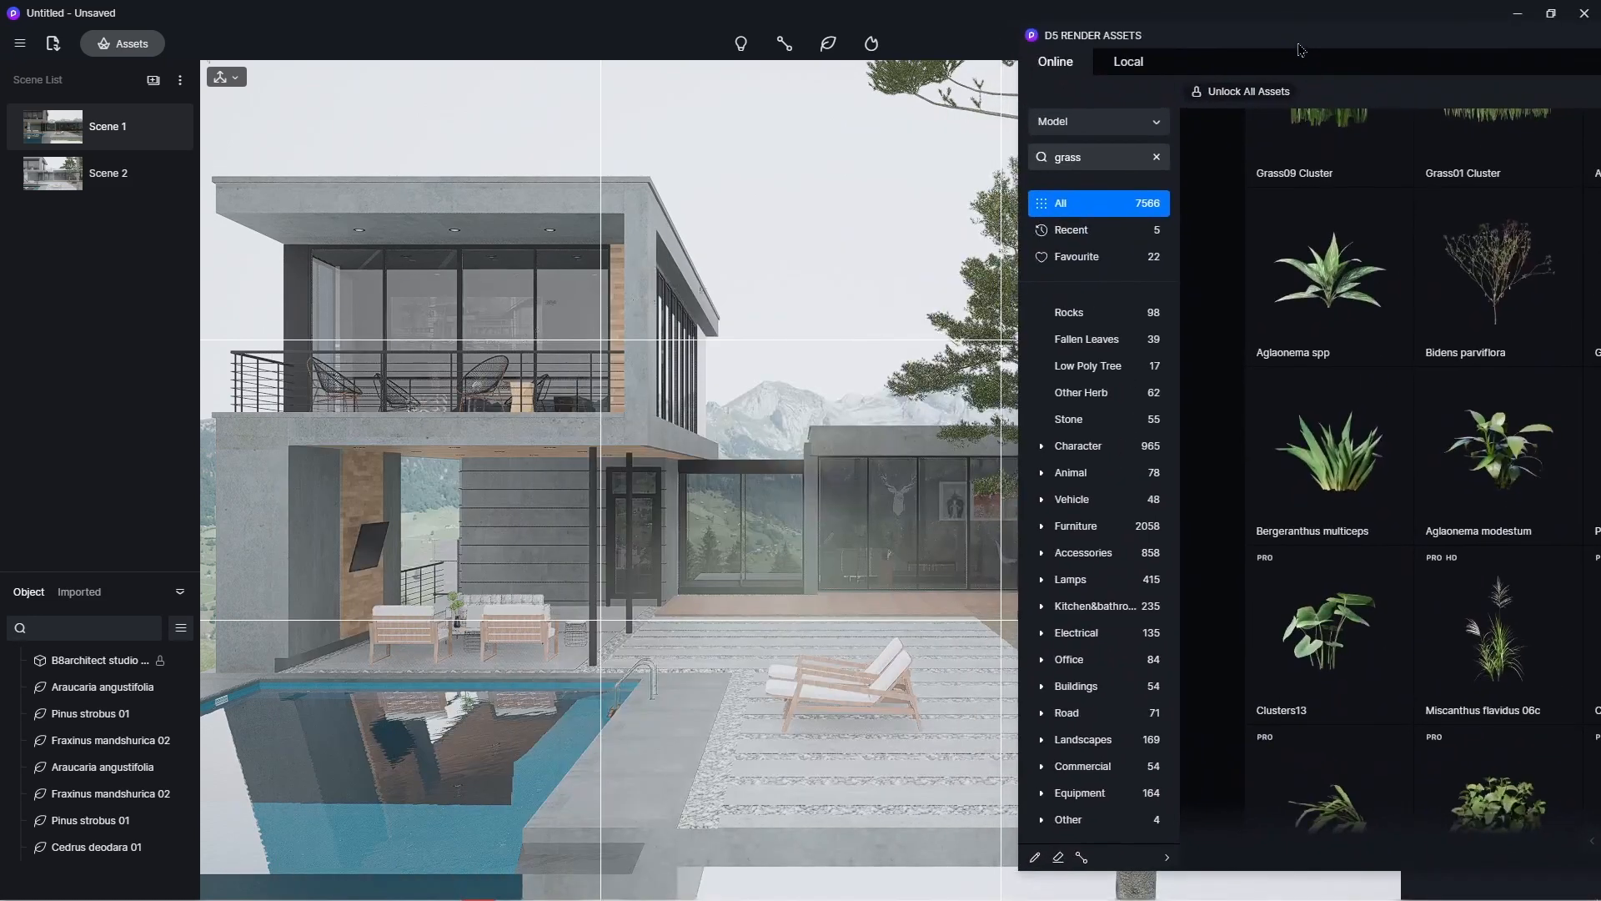
left_click(1037, 857)
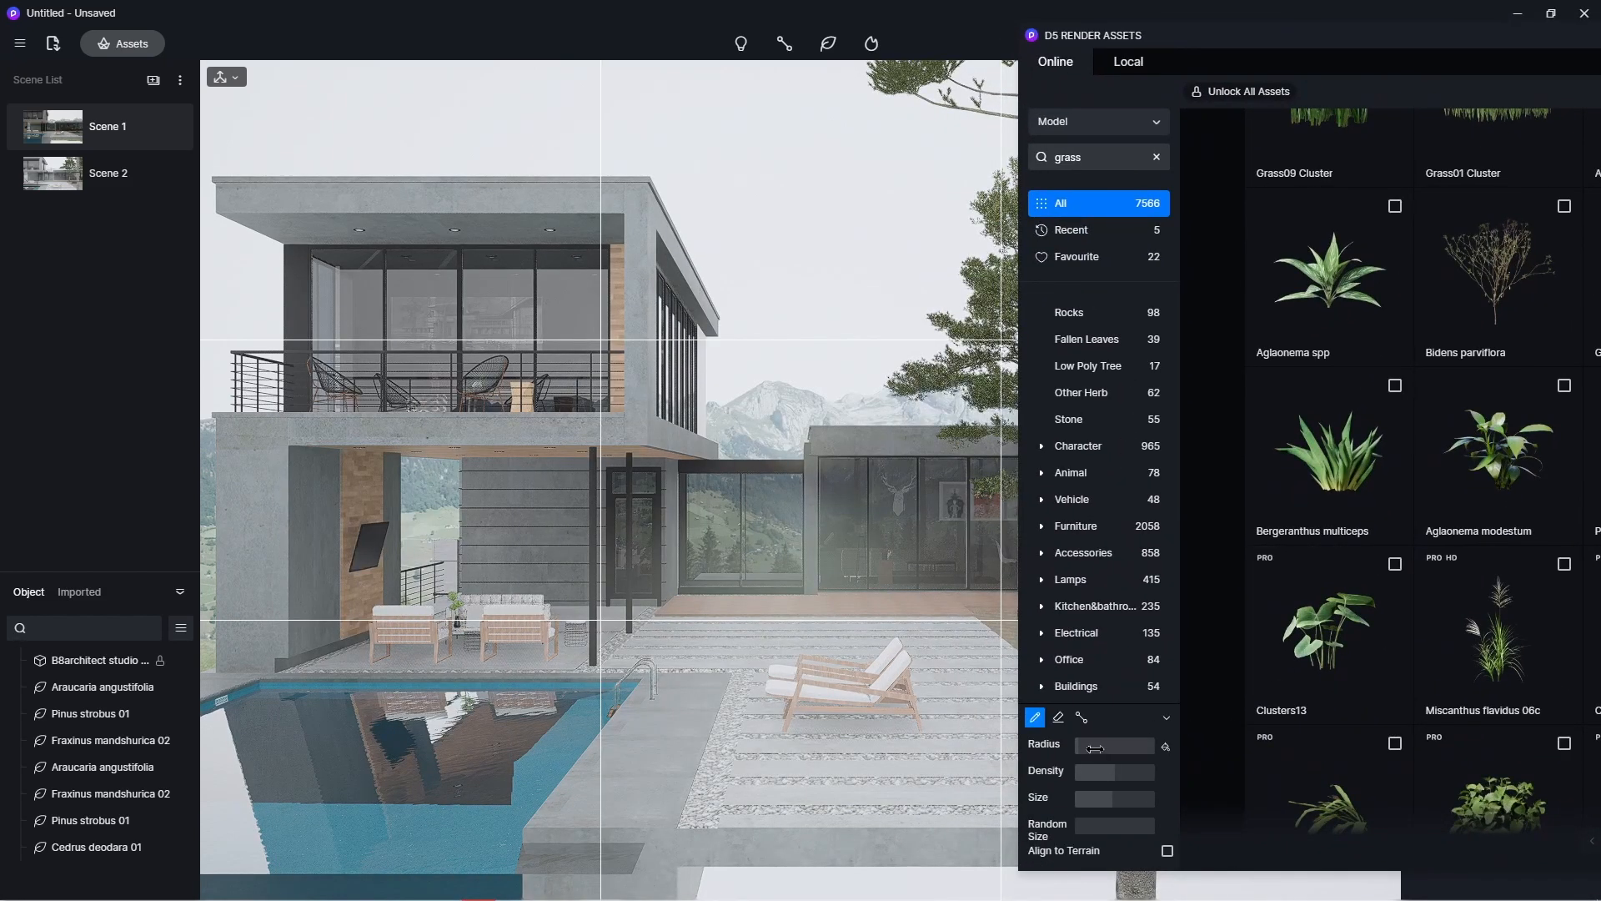
left_click_drag(1087, 745, 1134, 778)
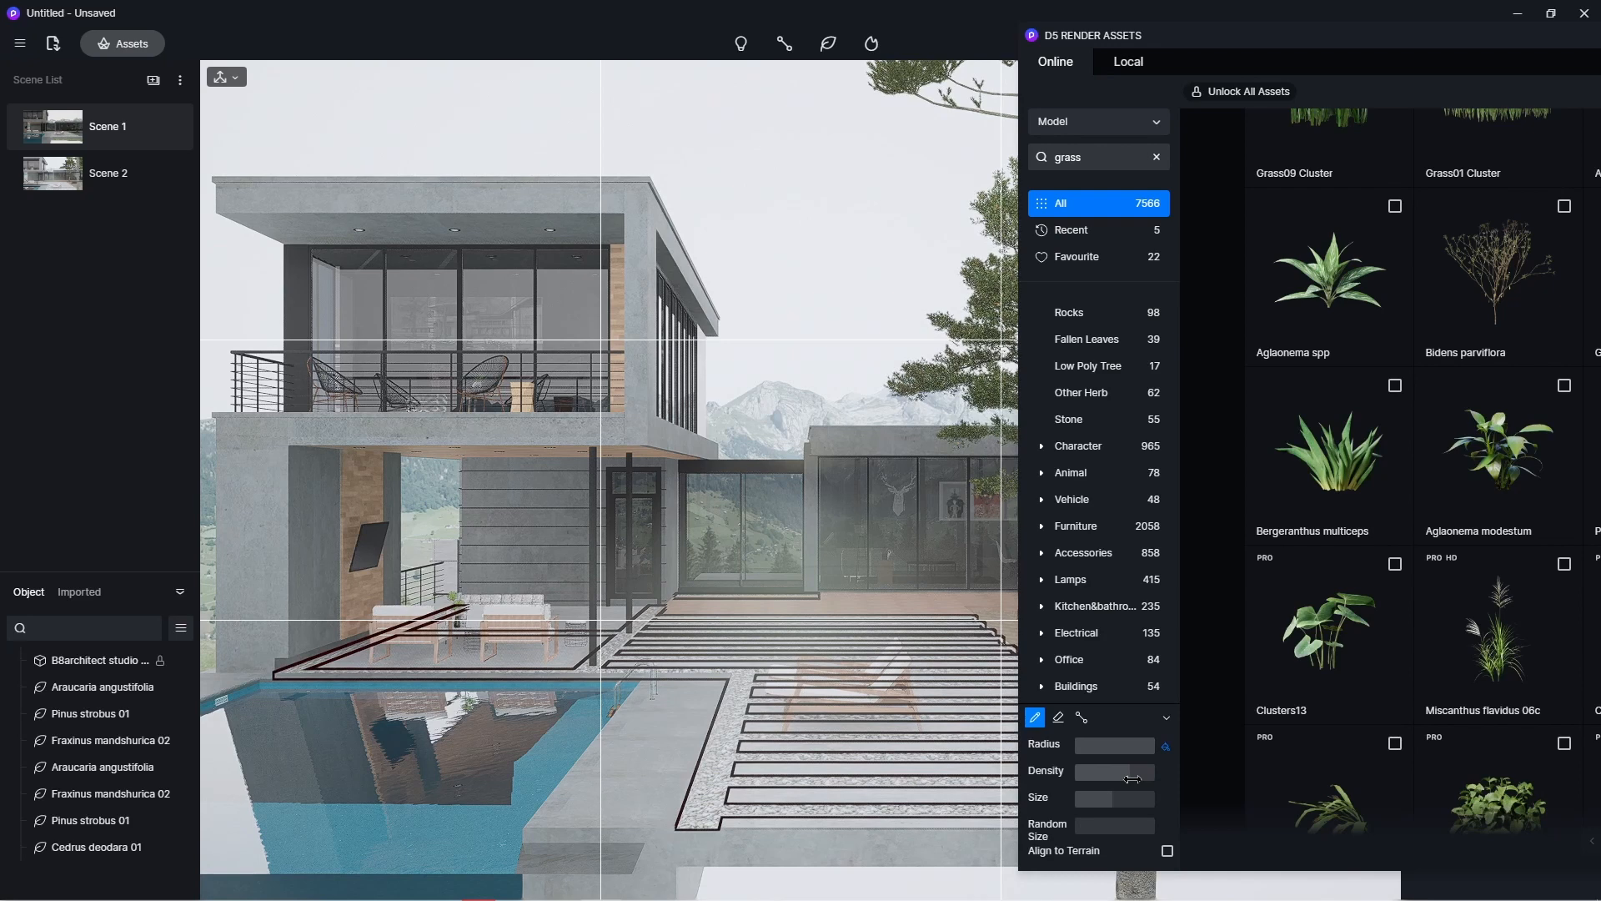
left_click_drag(1143, 778, 1100, 807)
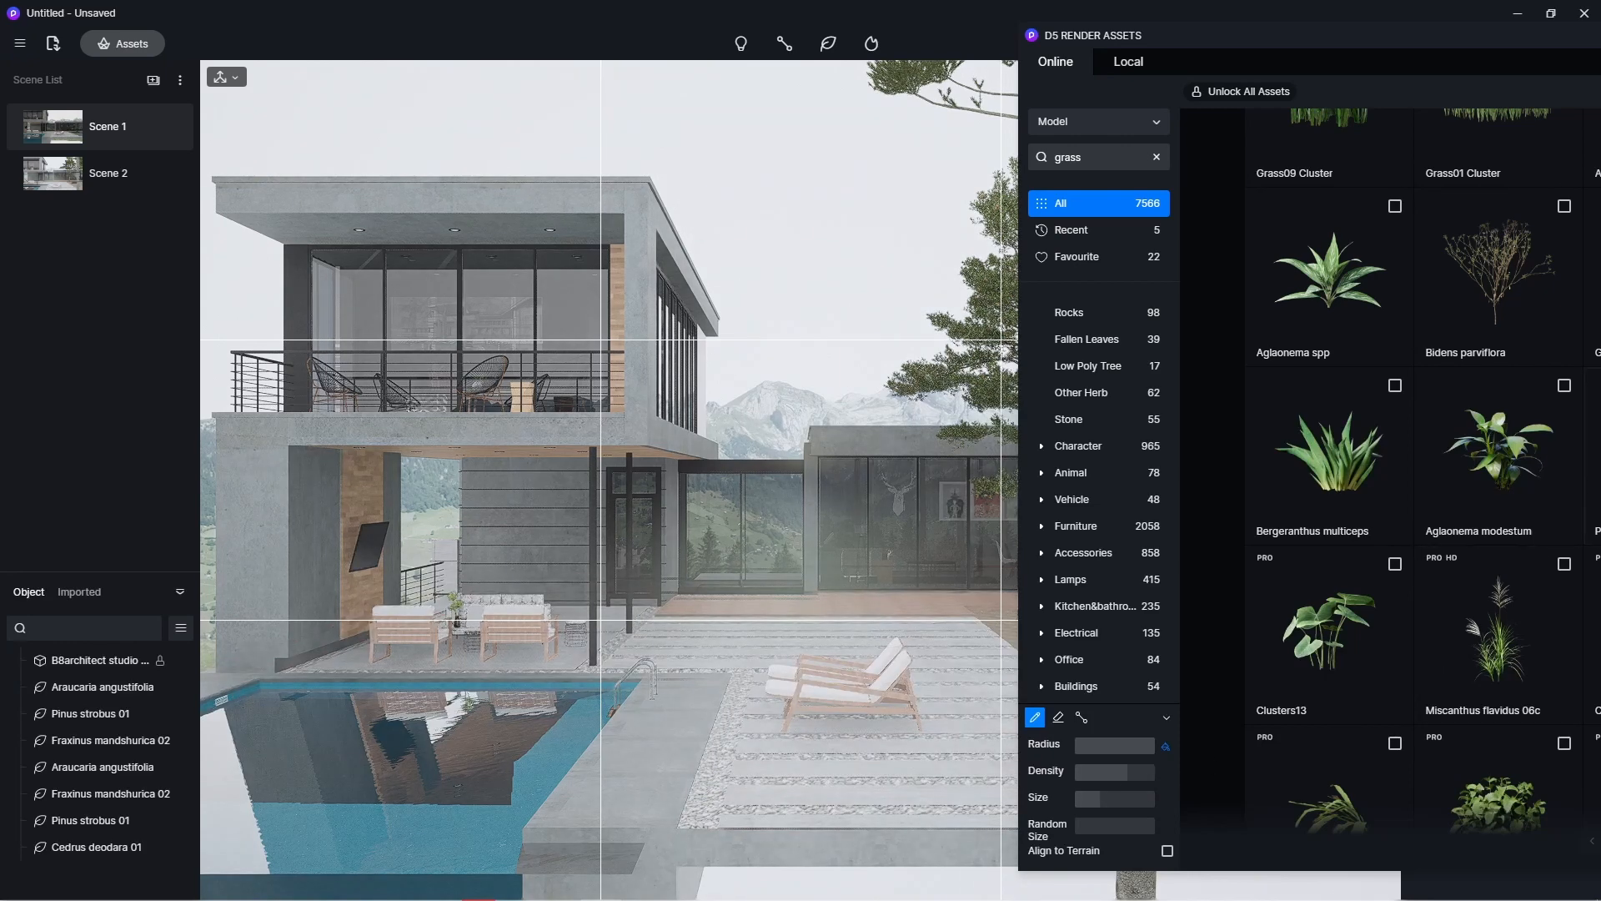
- Add Grass09 Cluster and Grass01 Cluster to the Grass04 brush mix, paint grass along the sandy ground's front edge, and close the library
left_click_drag(1422, 43, 845, 111)
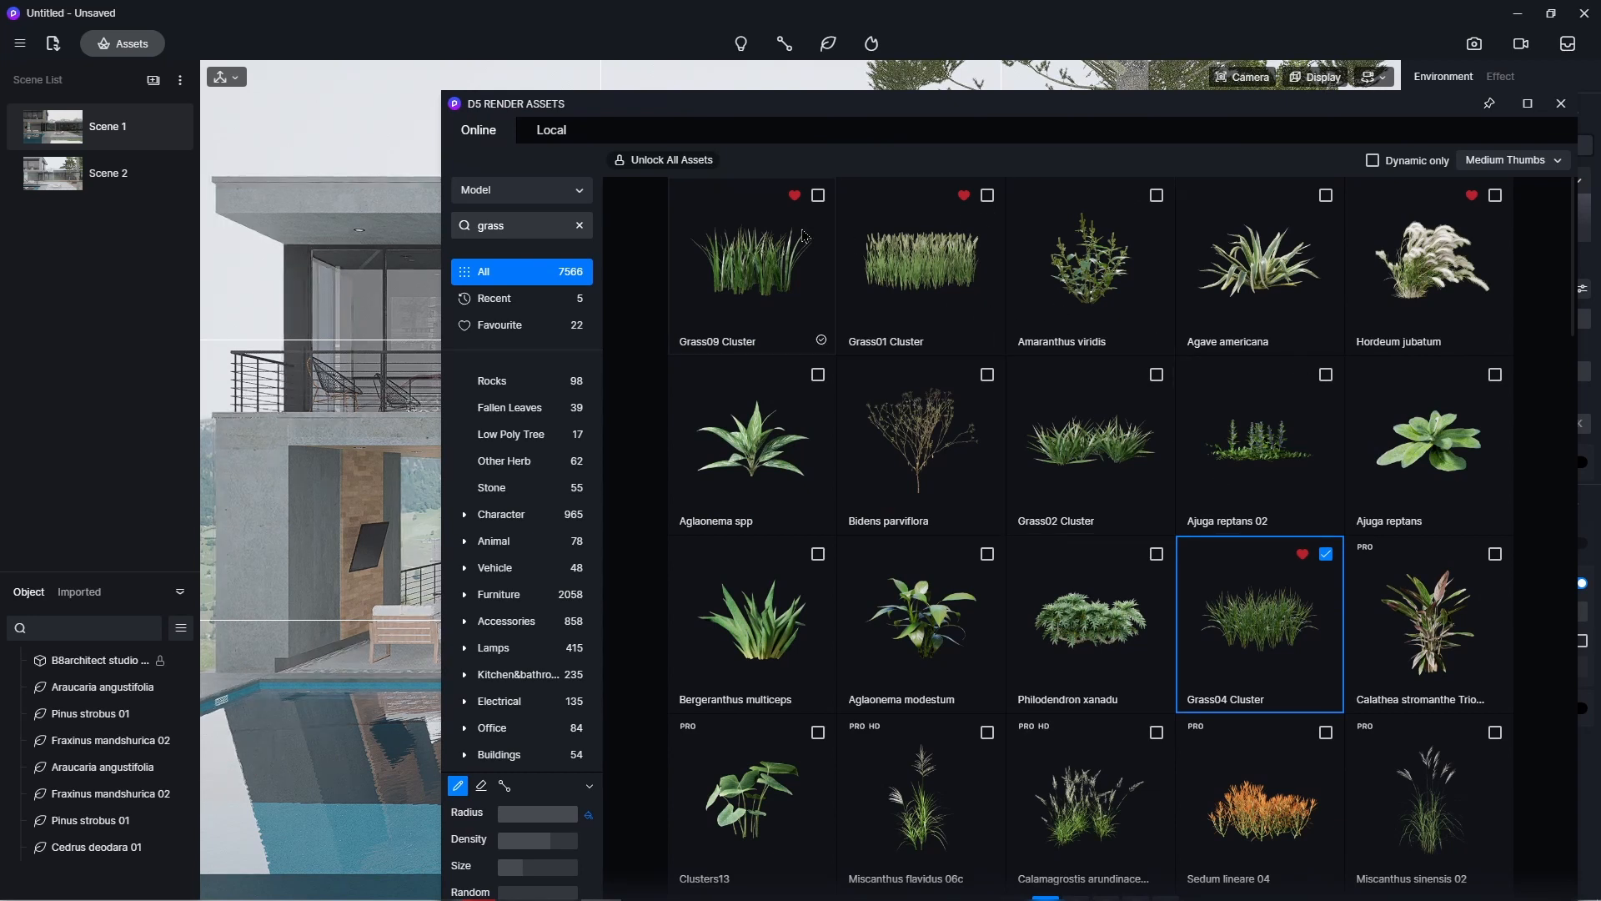
left_click(818, 196)
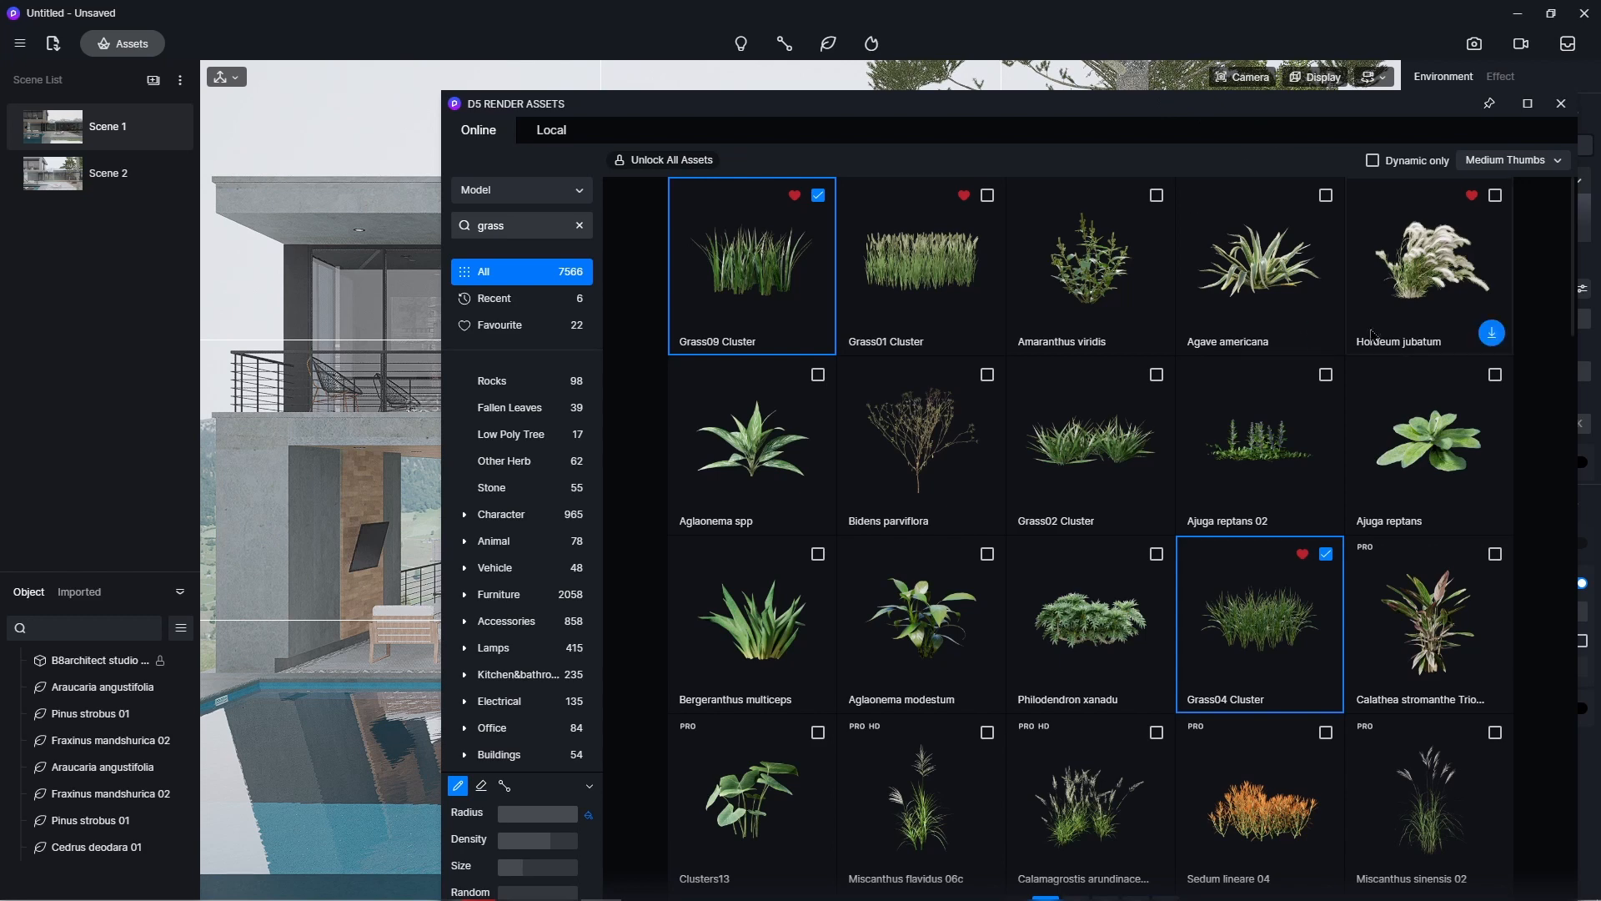
left_click(987, 197)
left_click_drag(1053, 126, 1320, 62)
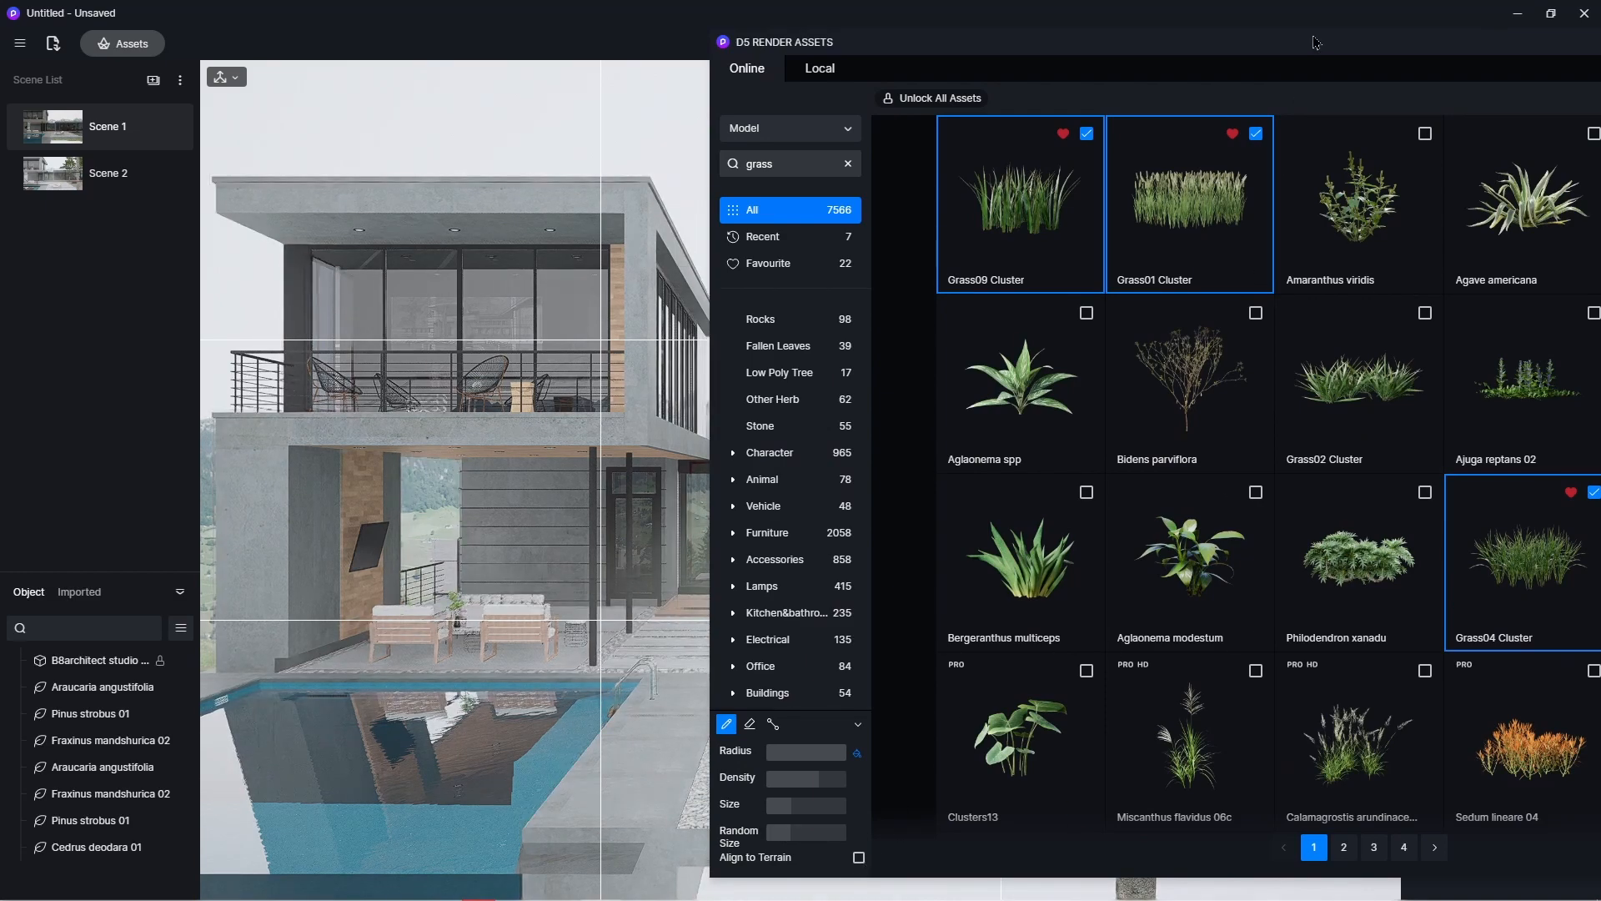
left_click_drag(1376, 41, 1227, 672)
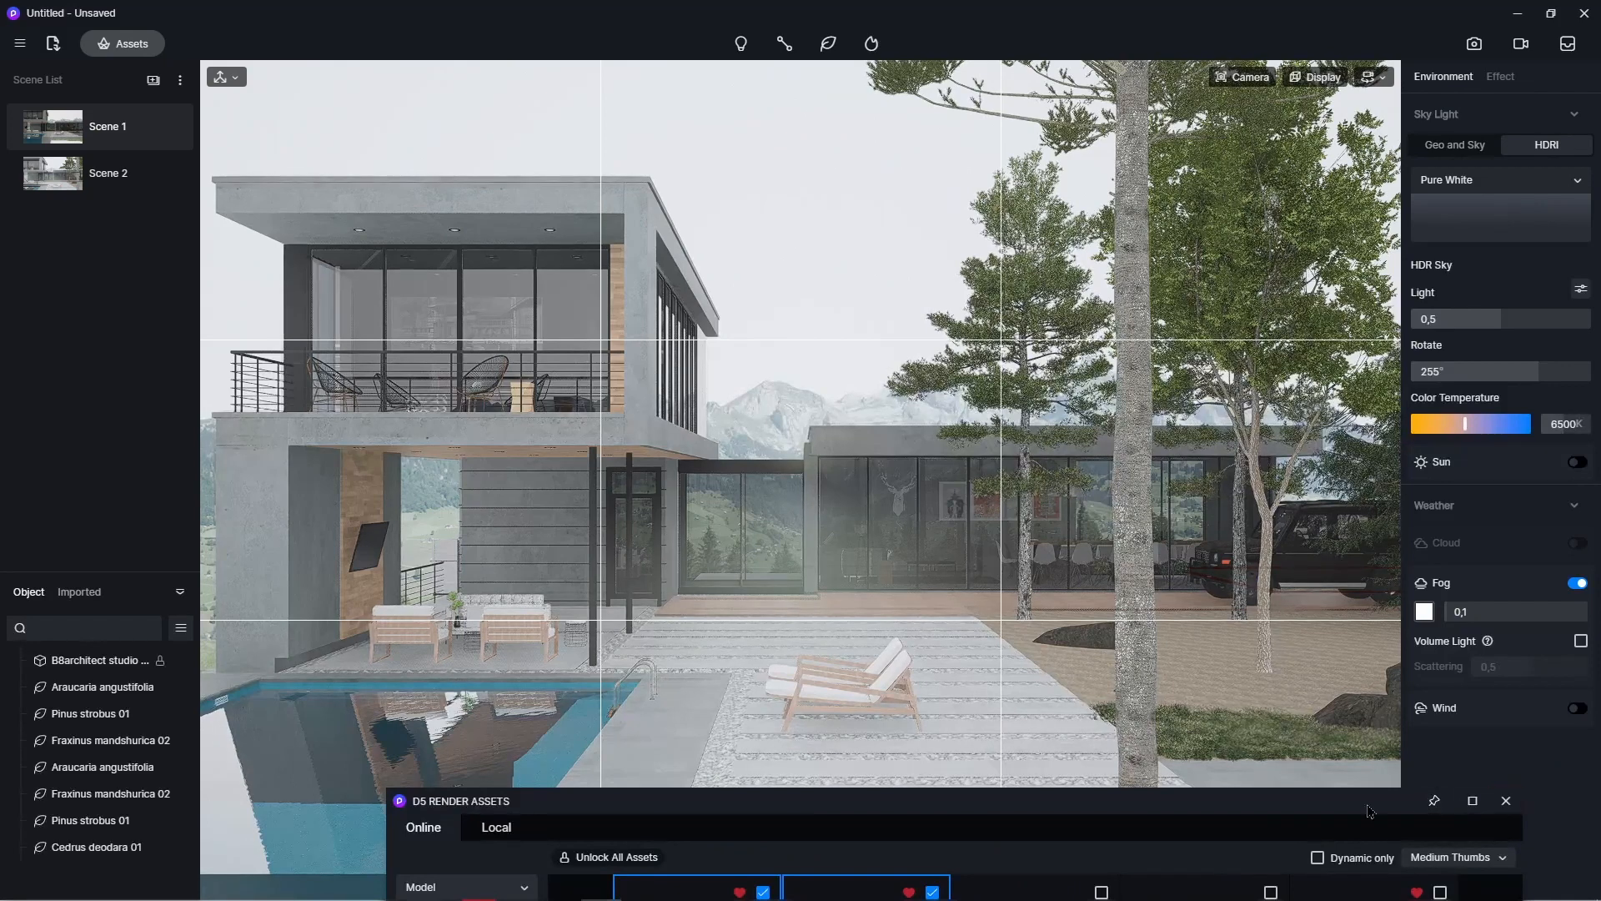
left_click(1507, 800)
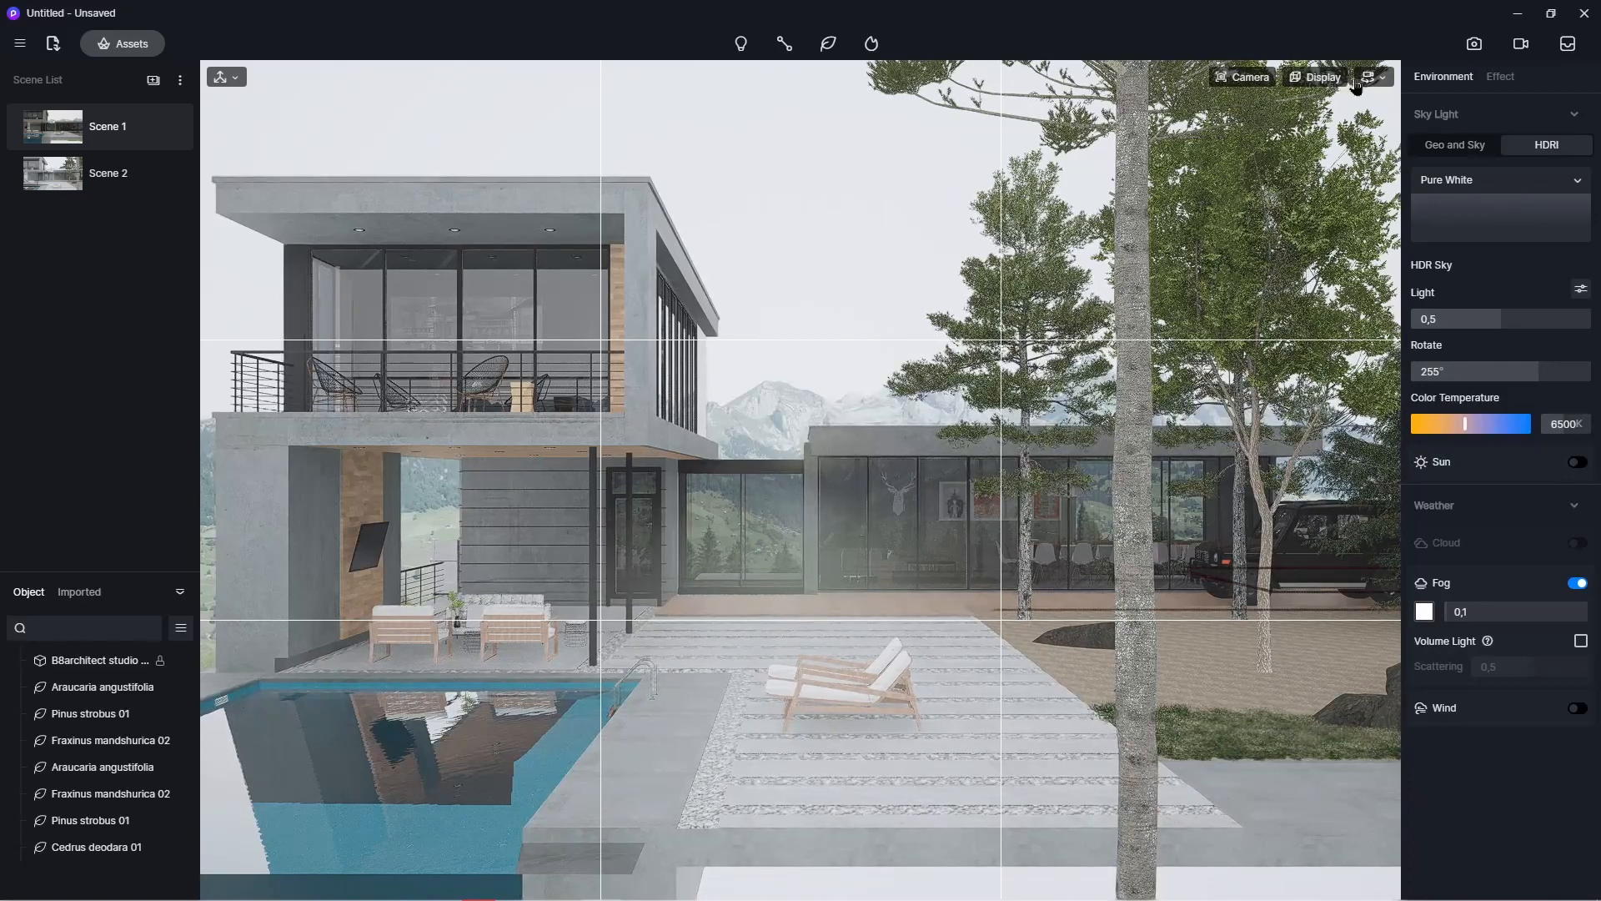
- Compare the viewport's low and high preview quality and set it to High
left_click(1326, 78)
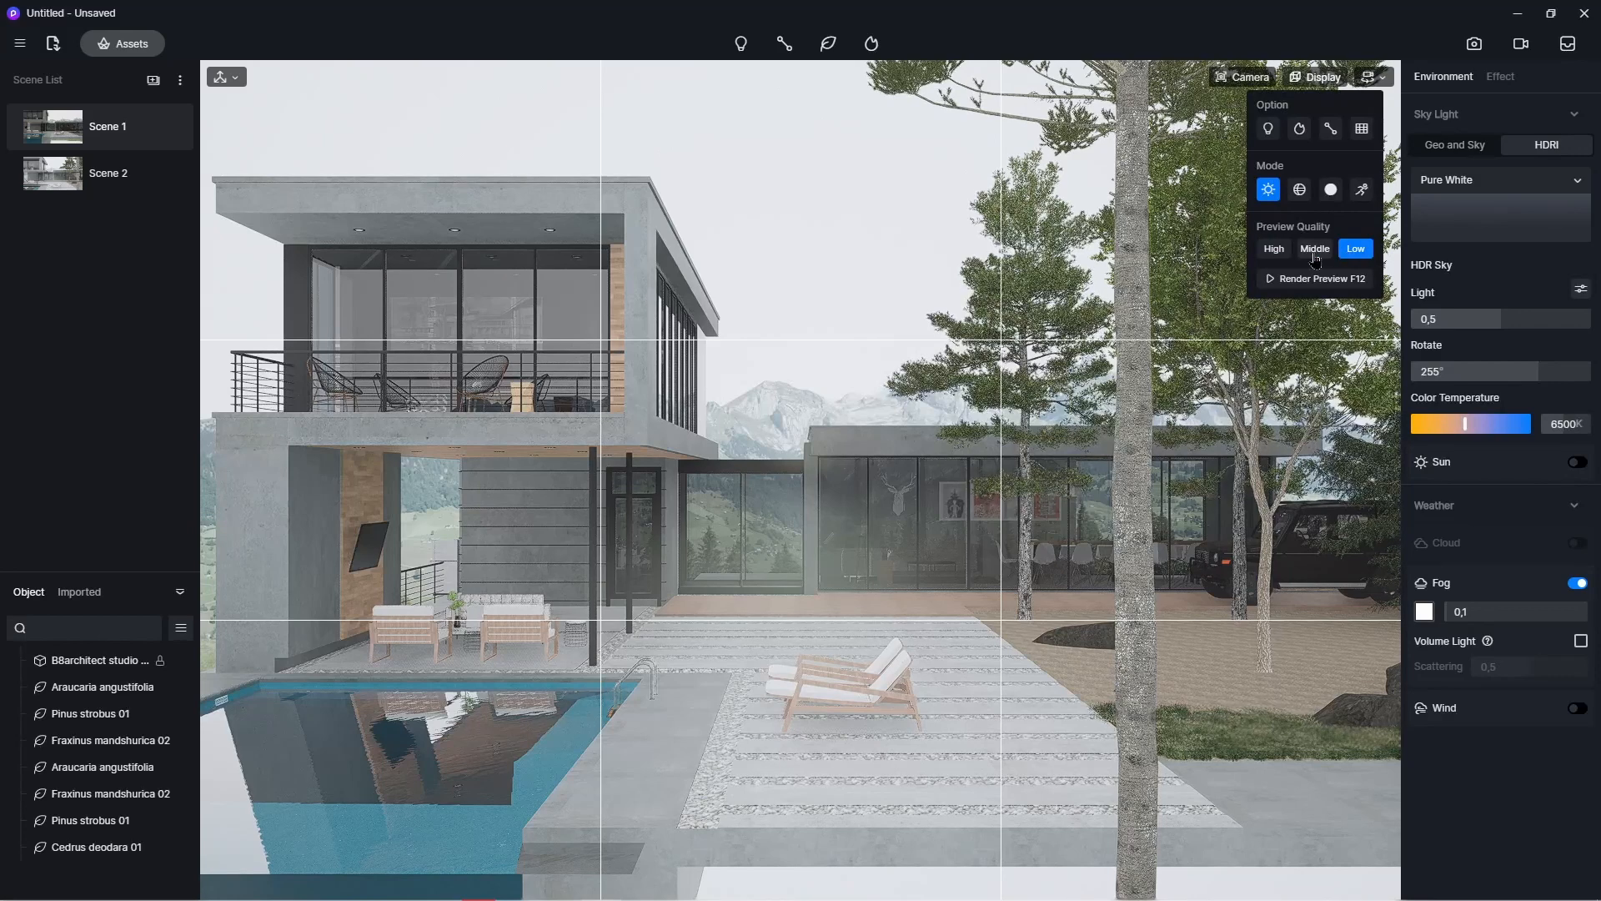
left_click(1276, 250)
left_click(1356, 251)
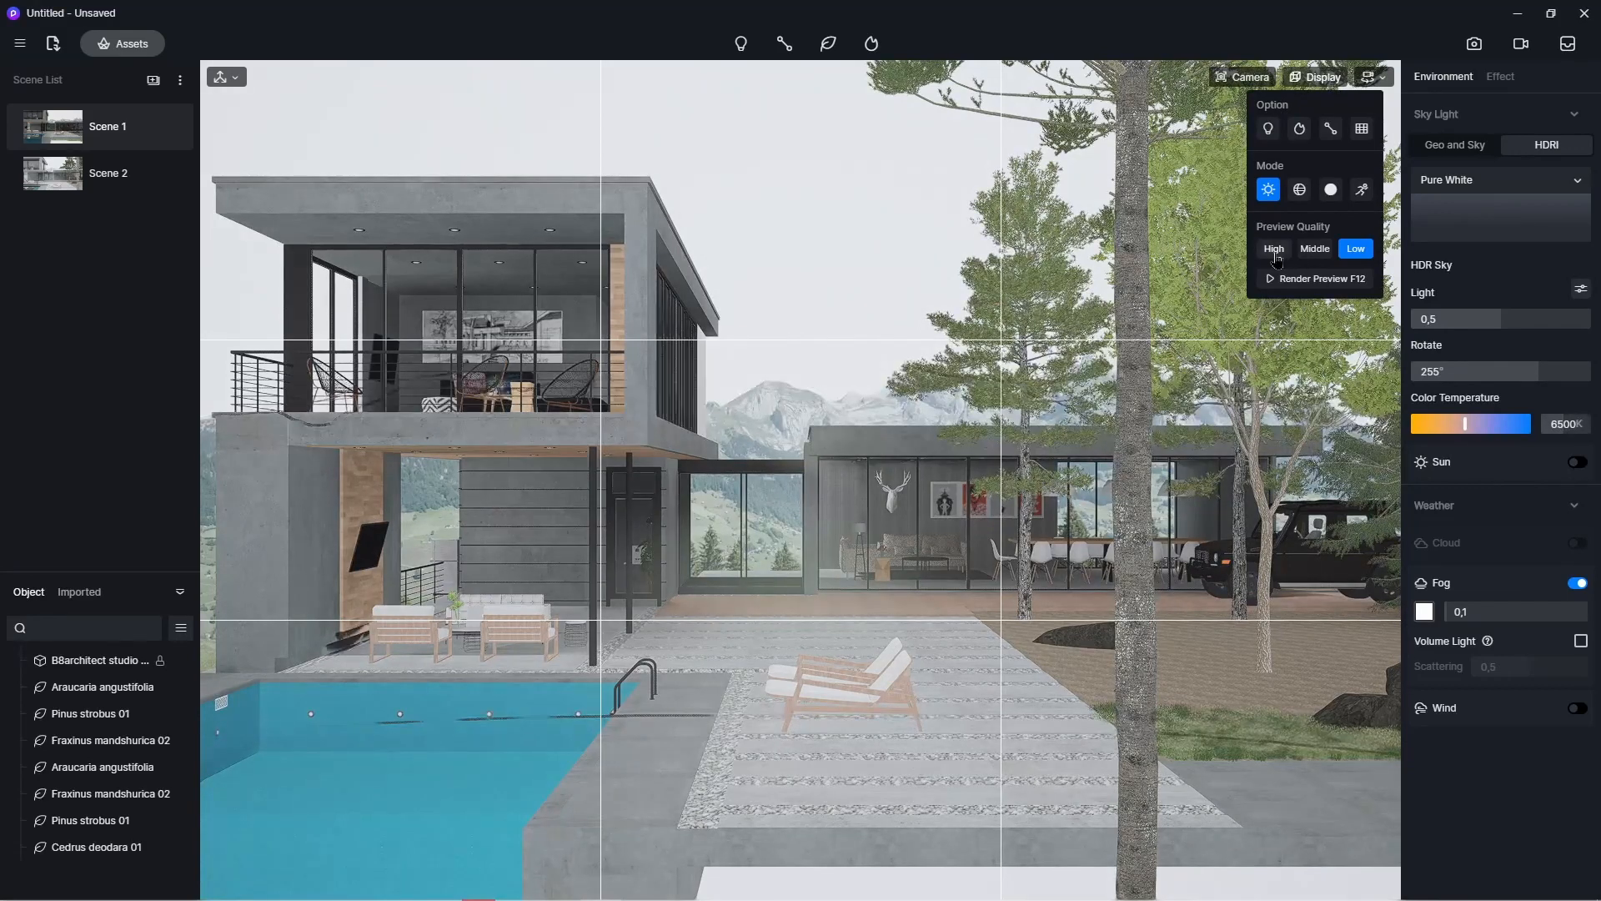
left_click(1276, 255)
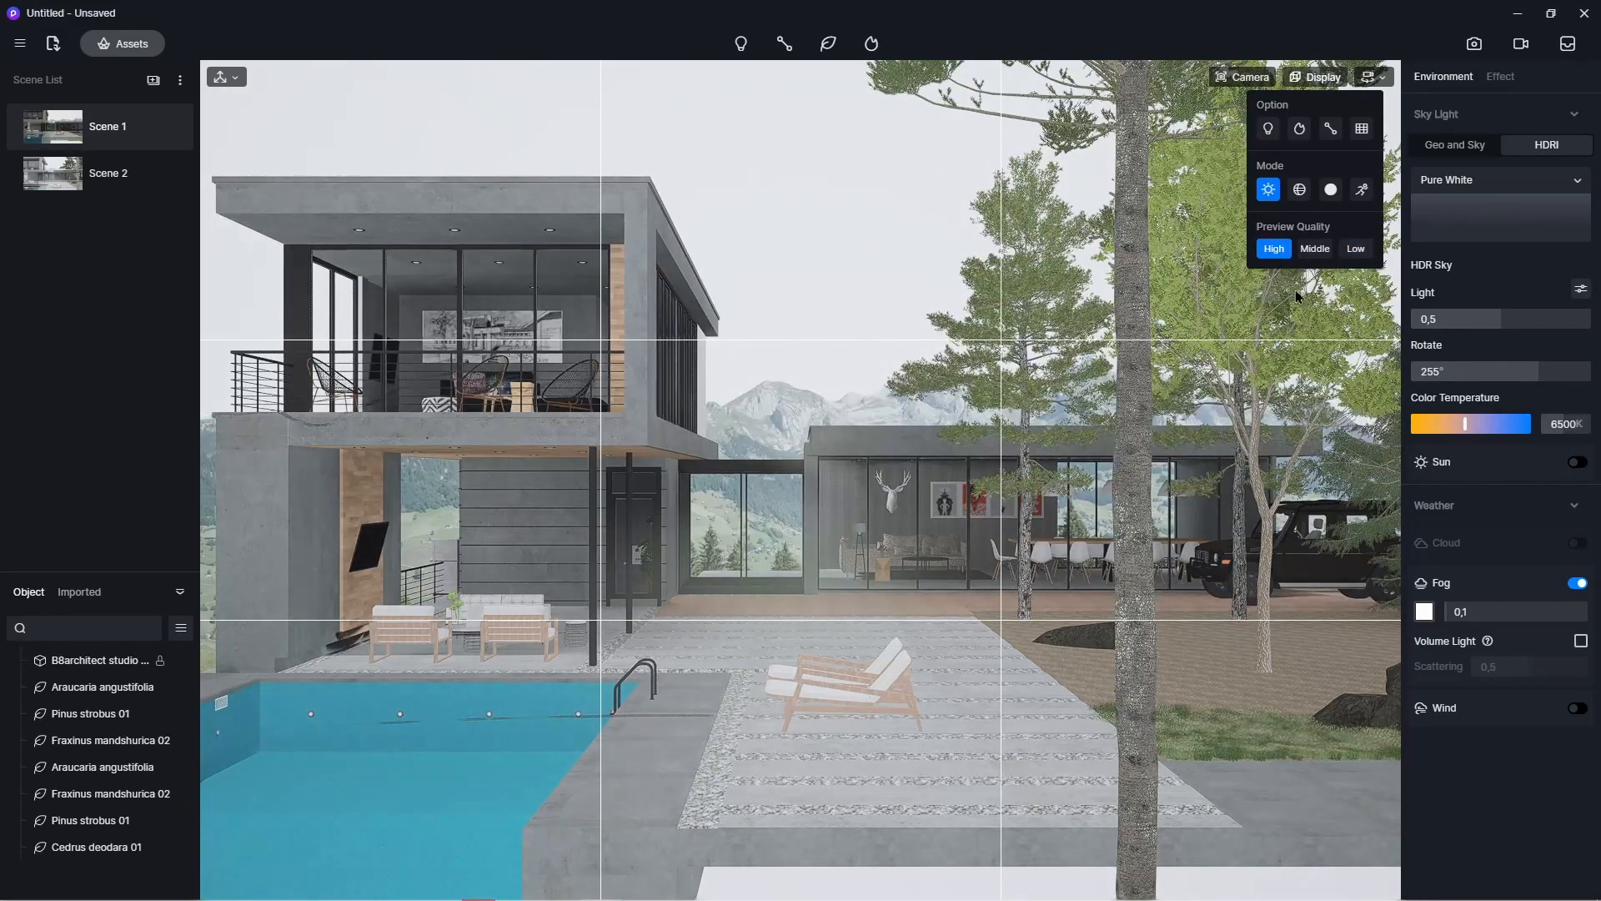
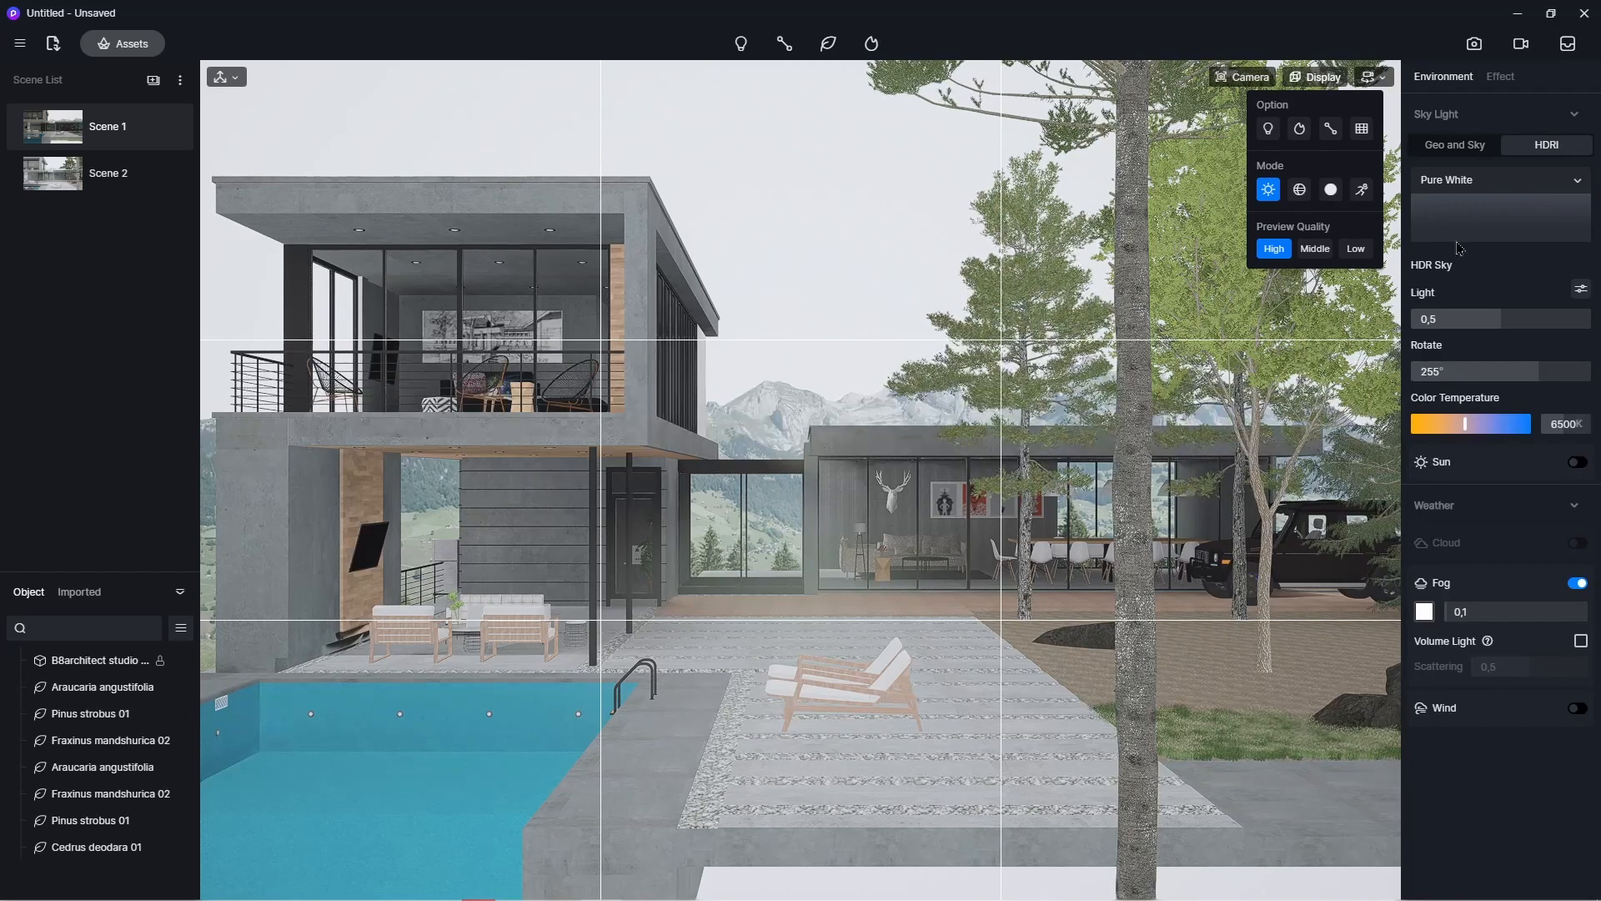
- Switch the camera view to two-point perspective
left_click(1242, 77)
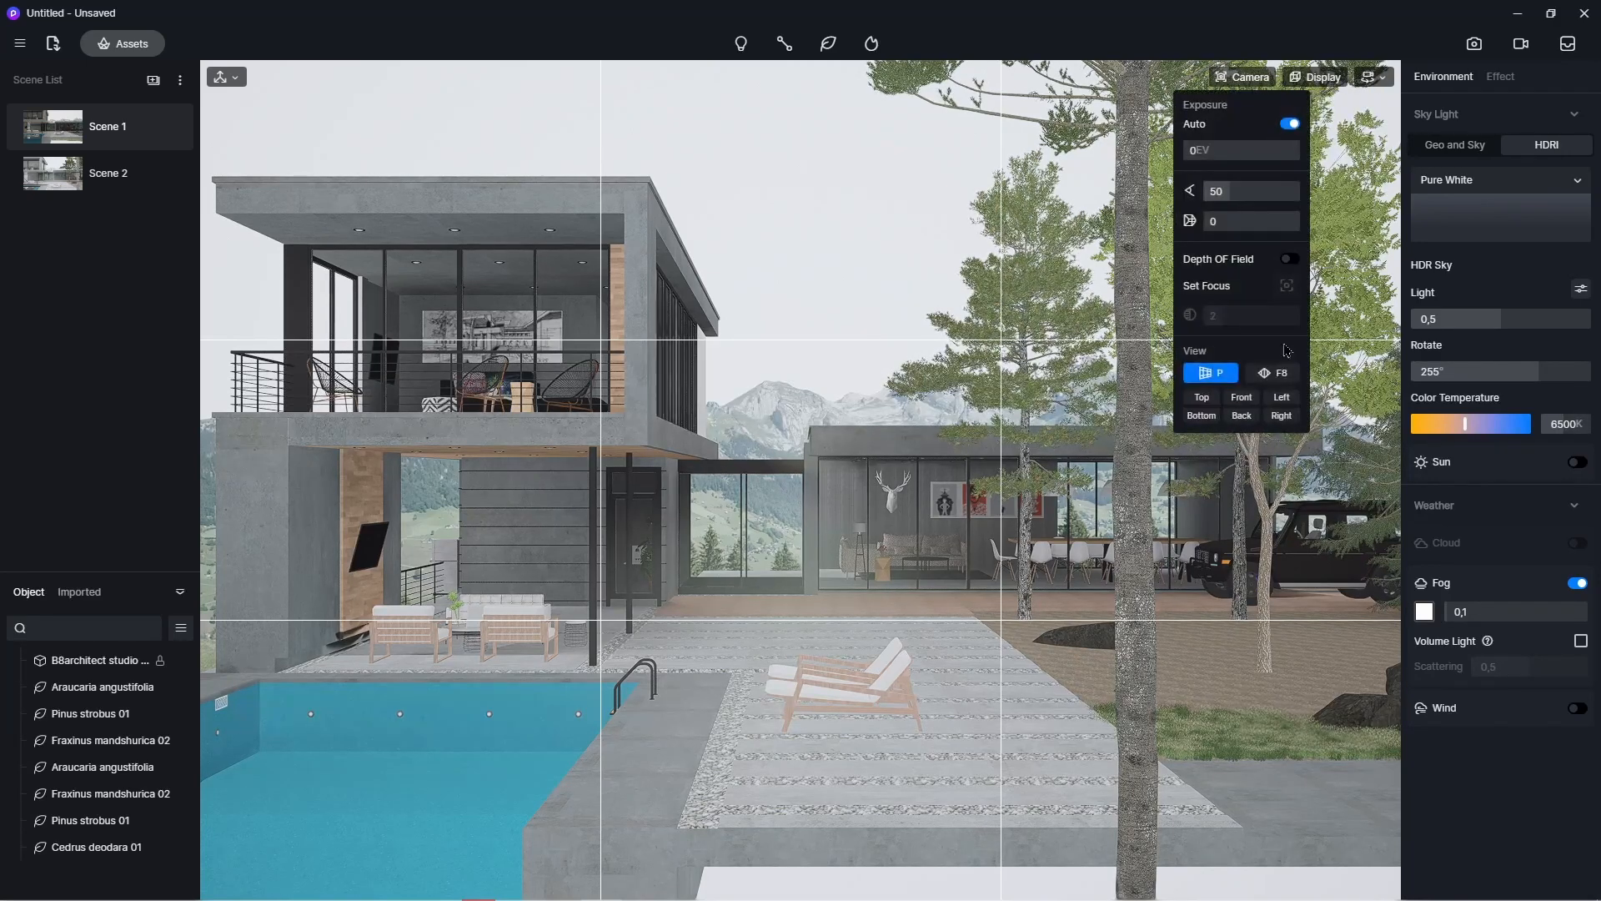
left_click(1276, 374)
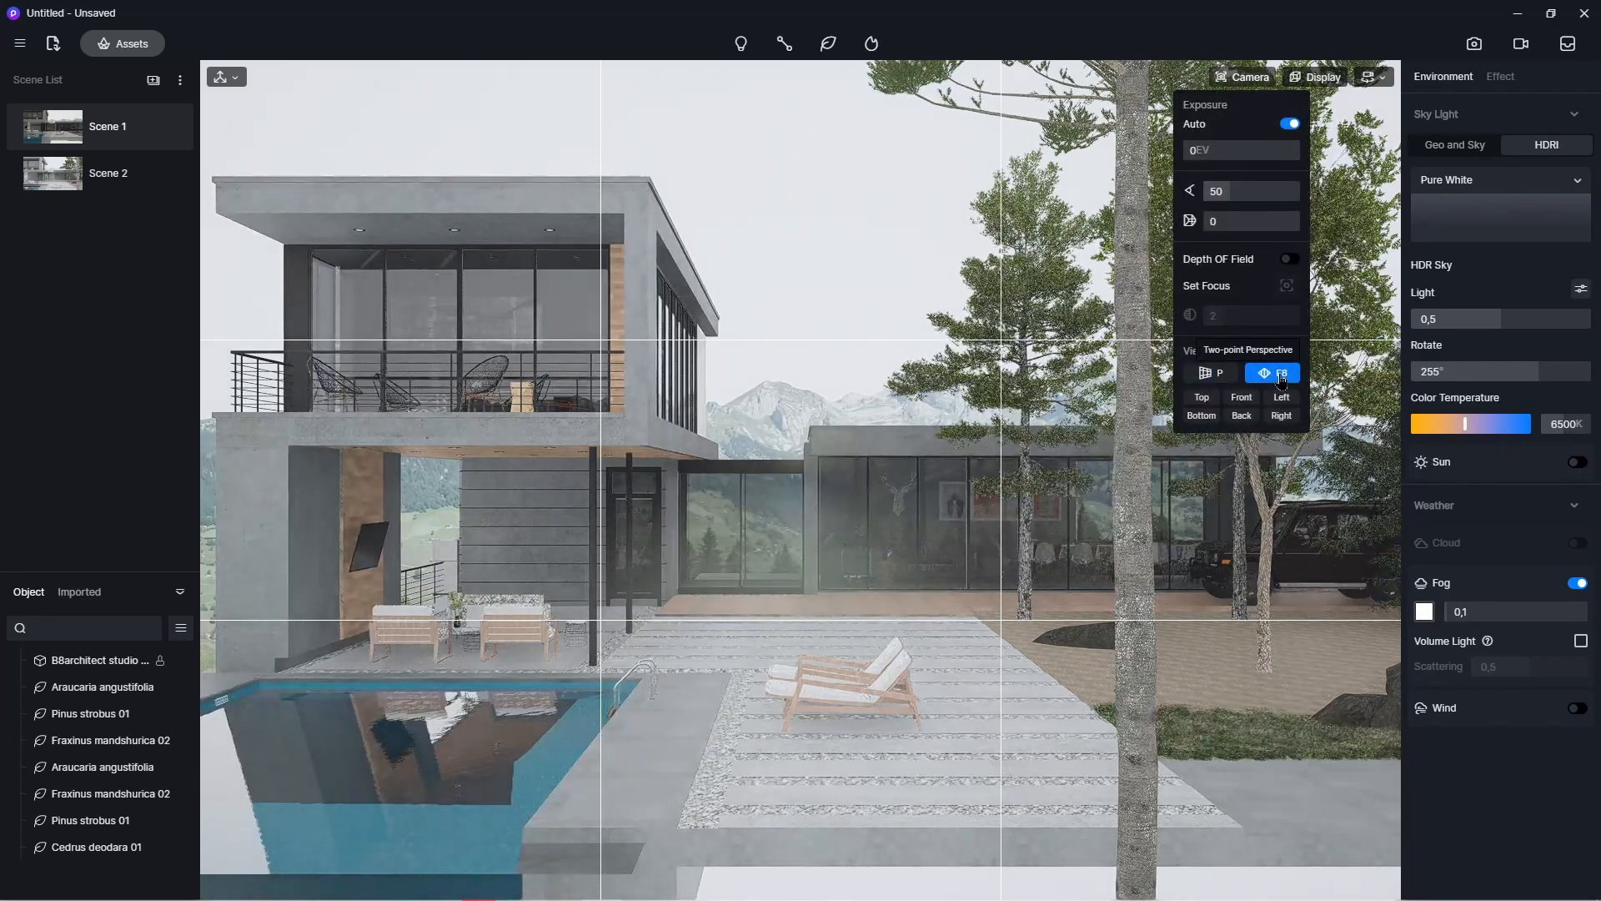
left_click(944, 89)
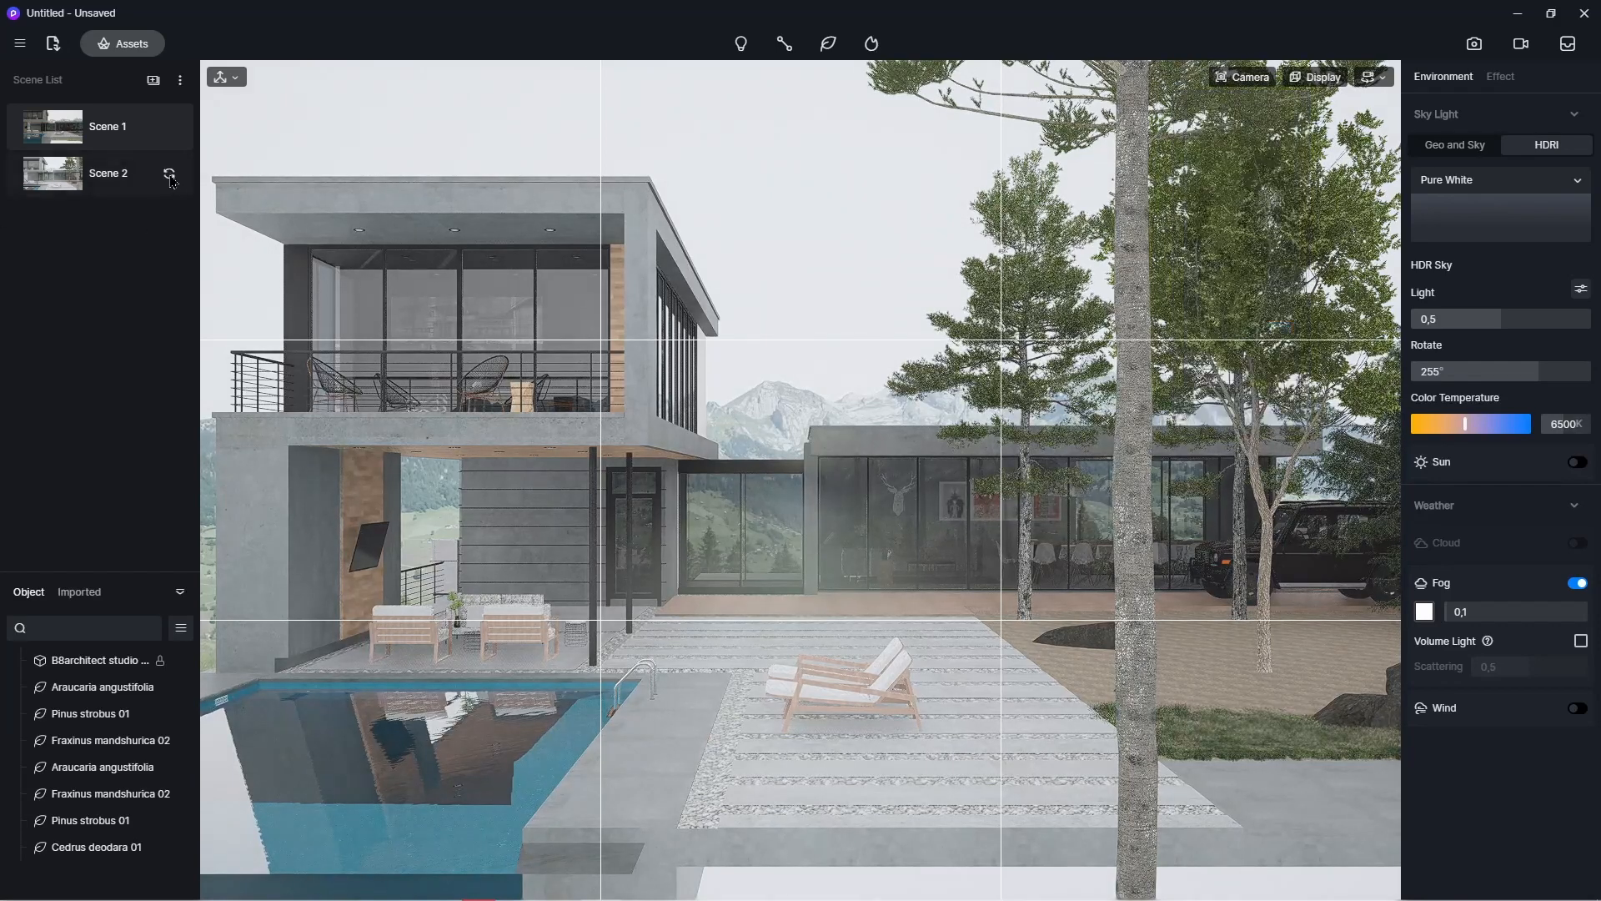
- Set the camera height to 3 m in the navigation settings
left_click(1249, 78)
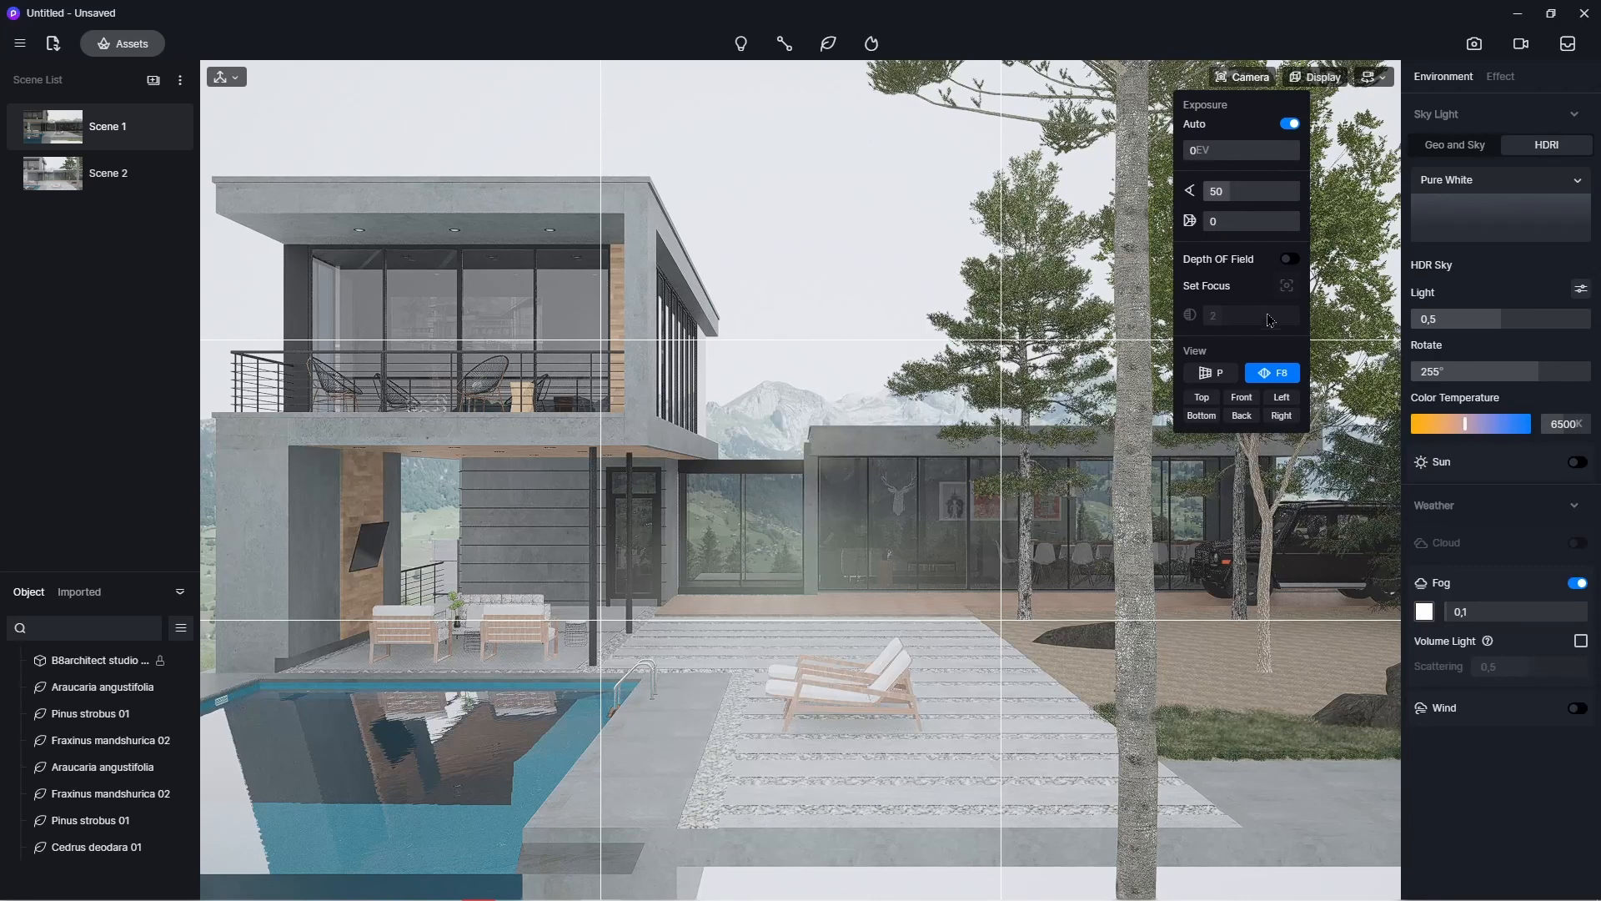
left_click(1316, 78)
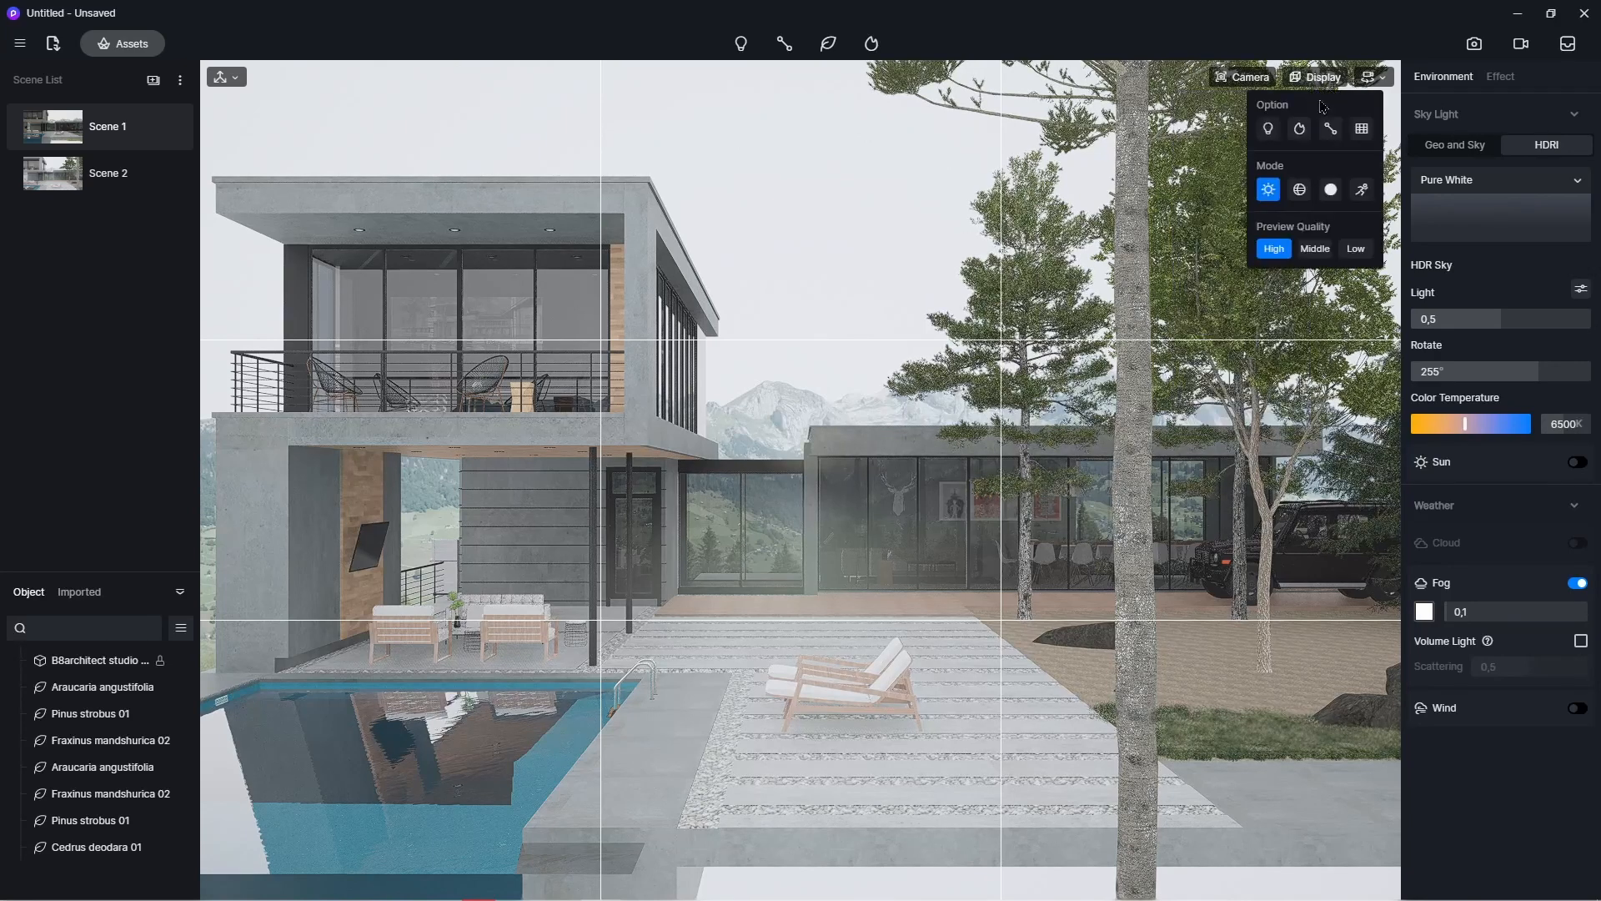
left_click(1369, 78)
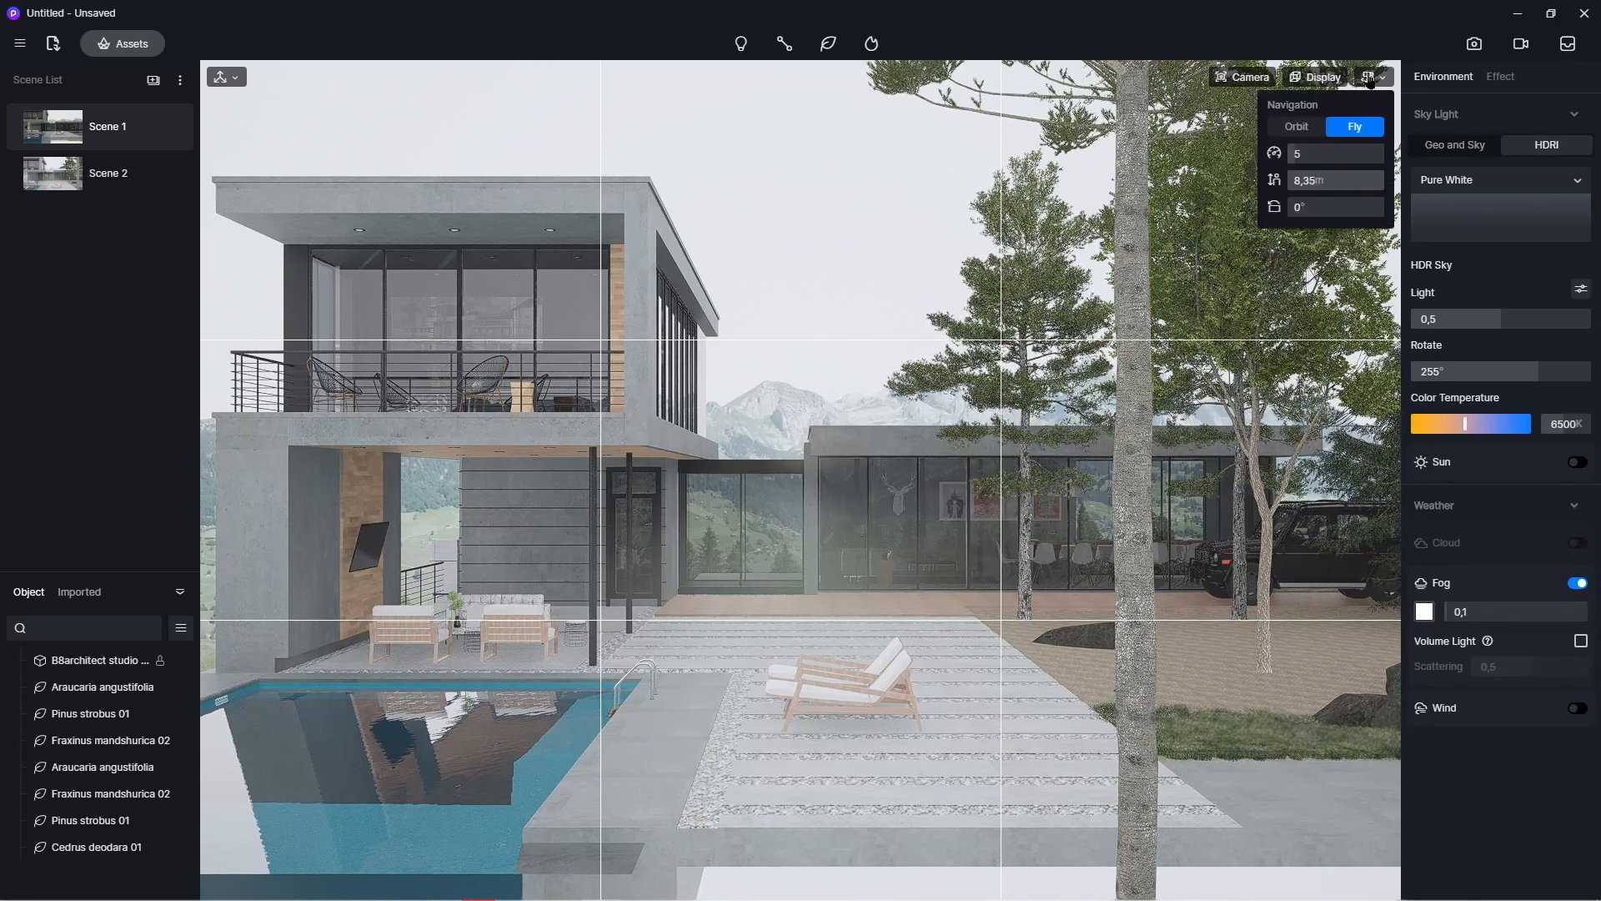
left_click_drag(1314, 187, 1412, 182)
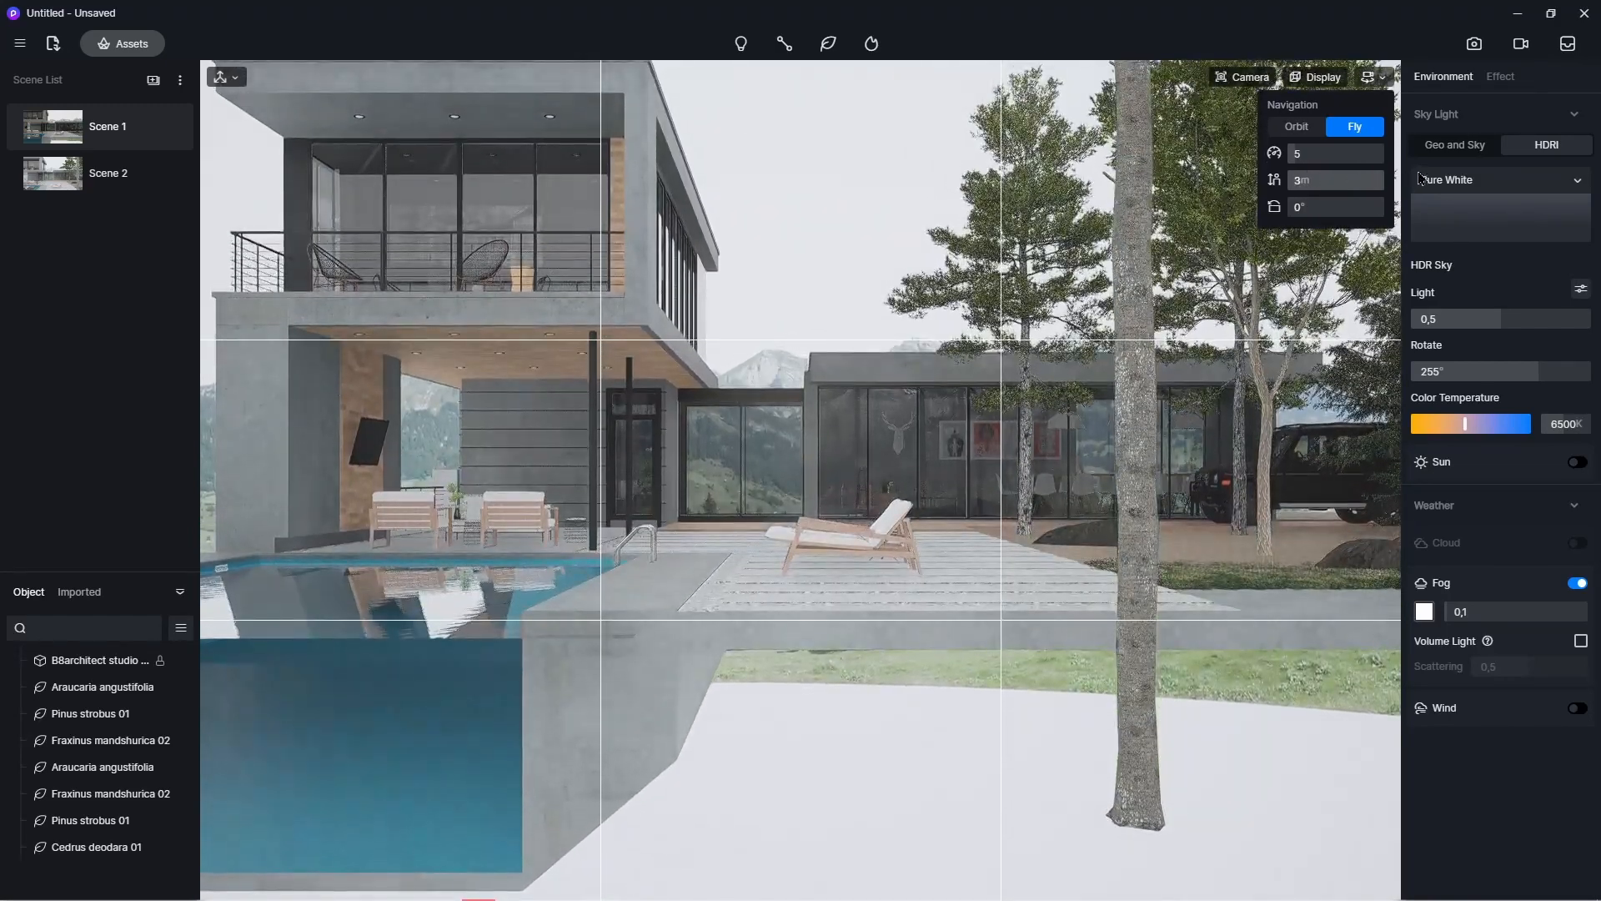
left_click_drag(1307, 185, 1372, 176)
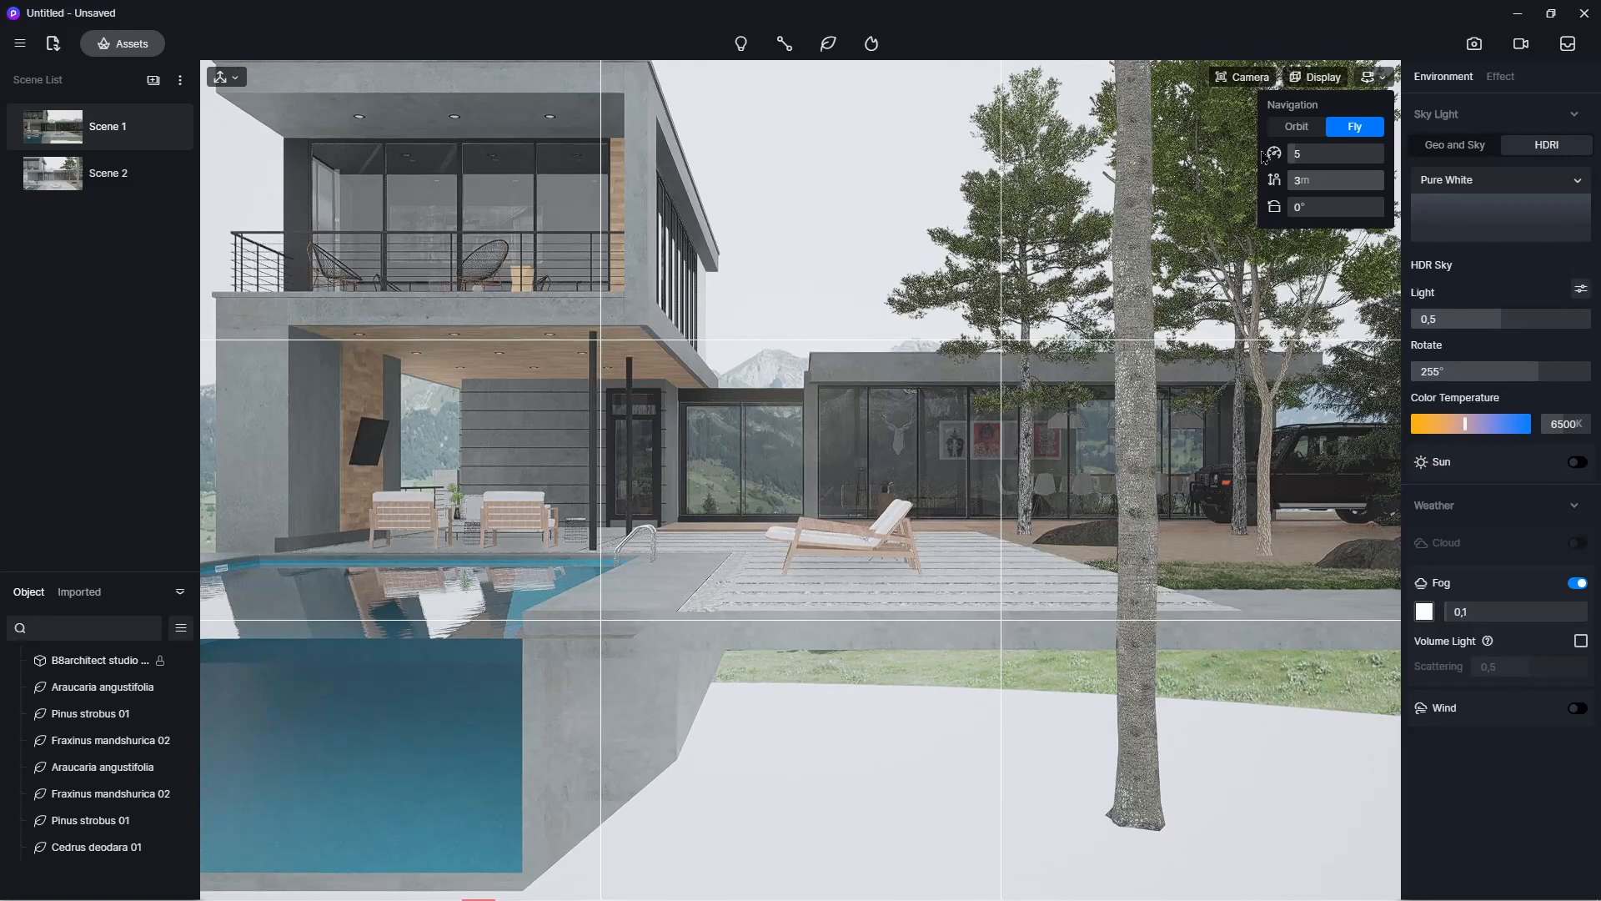
- Raise the camera gradually to a height of about 5.34 m, keeping the view facing the house
key("e")
key("e")
key("e")
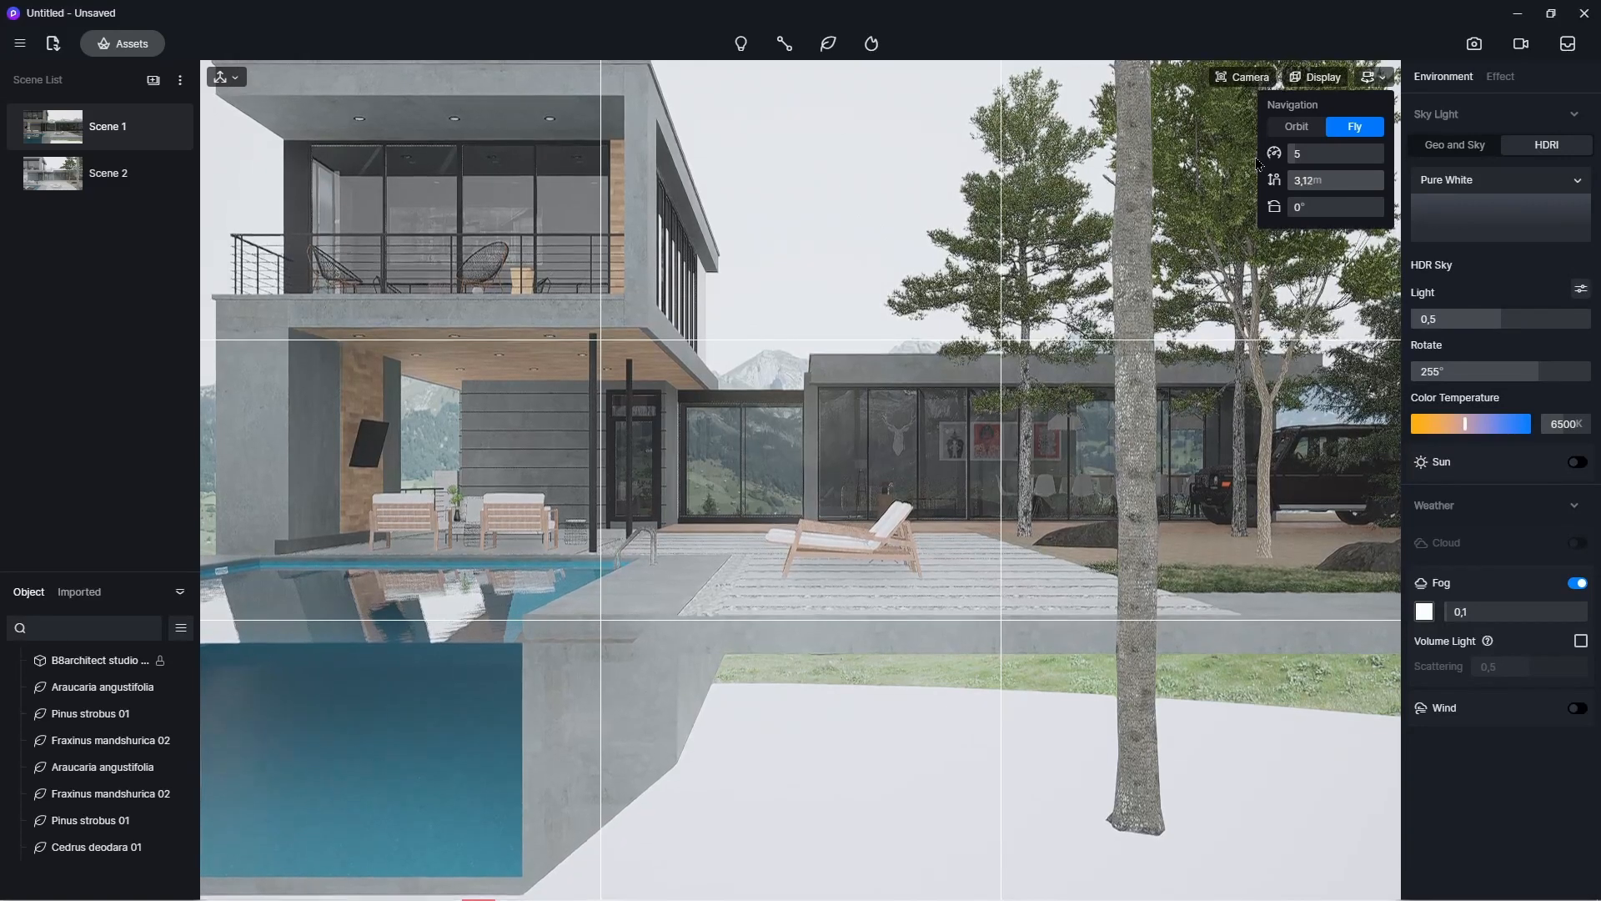
key("e")
key("e")
key("e")
key("e")
key("e")
key("e")
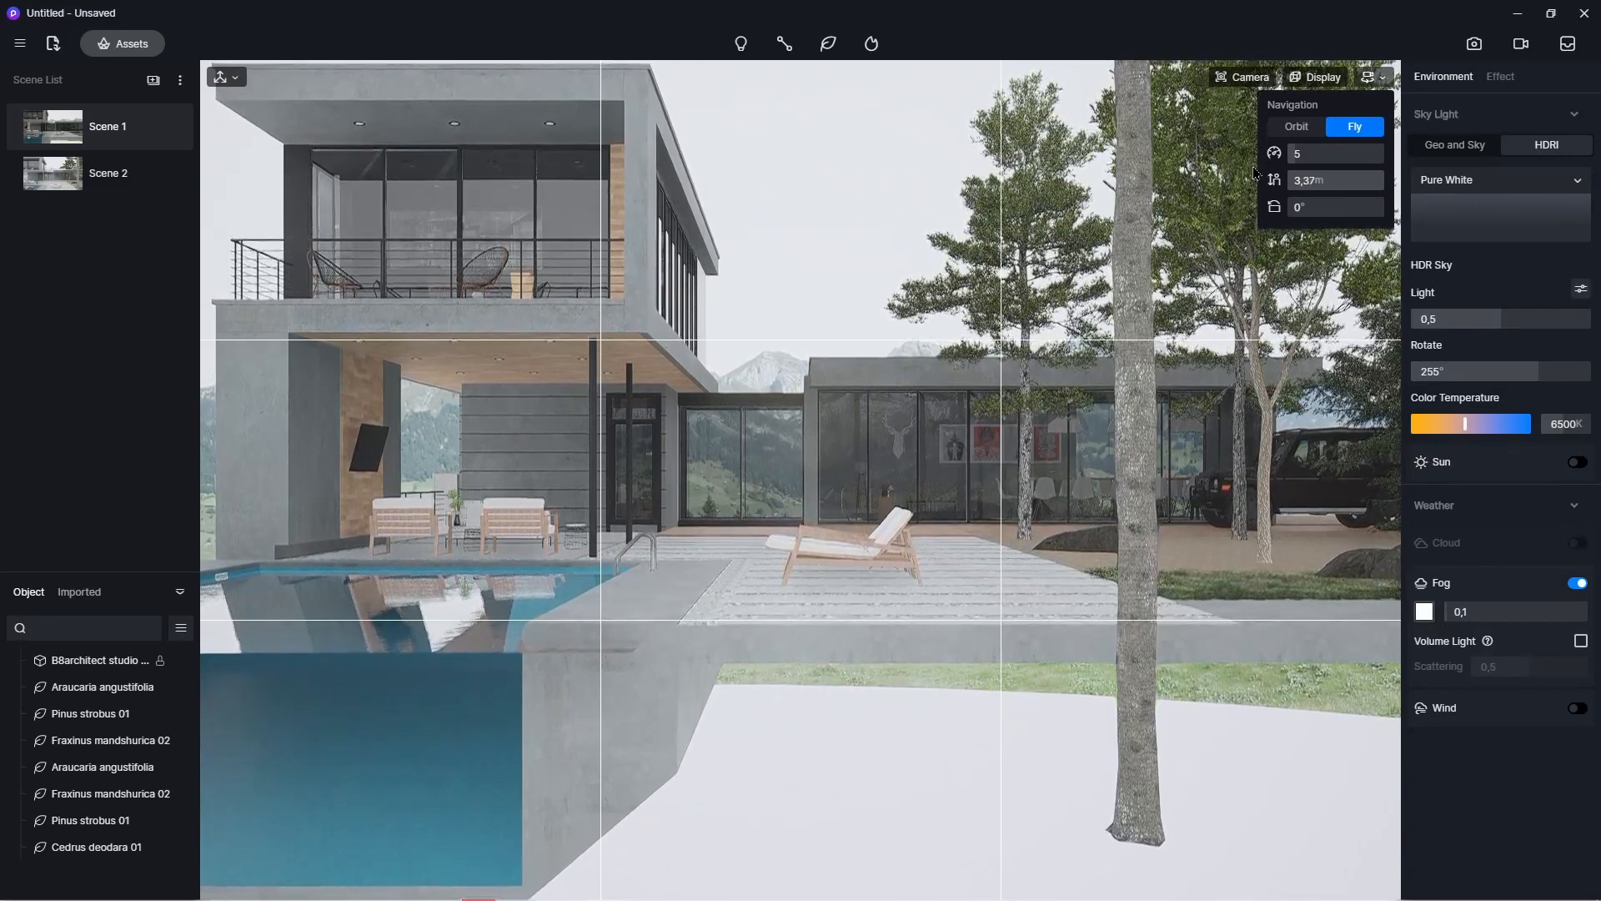
key("e")
key("e")
key("e")
key("e")
key("e")
key("e")
key("e")
key("e")
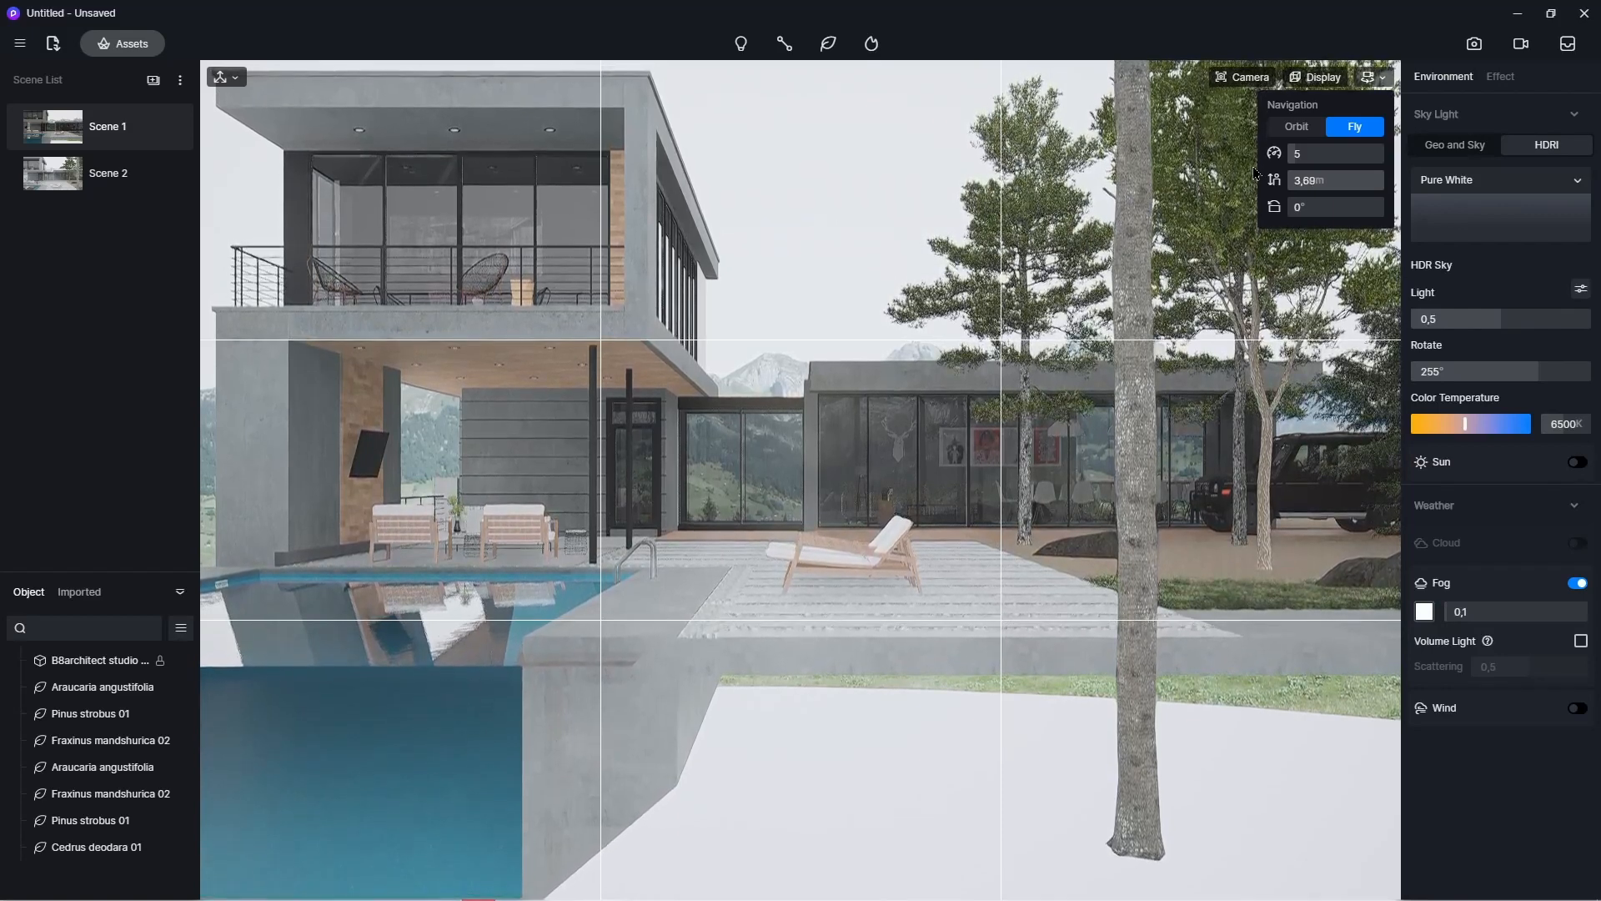
key("e")
key("e")
key("e")
key("e")
key("e")
key("e")
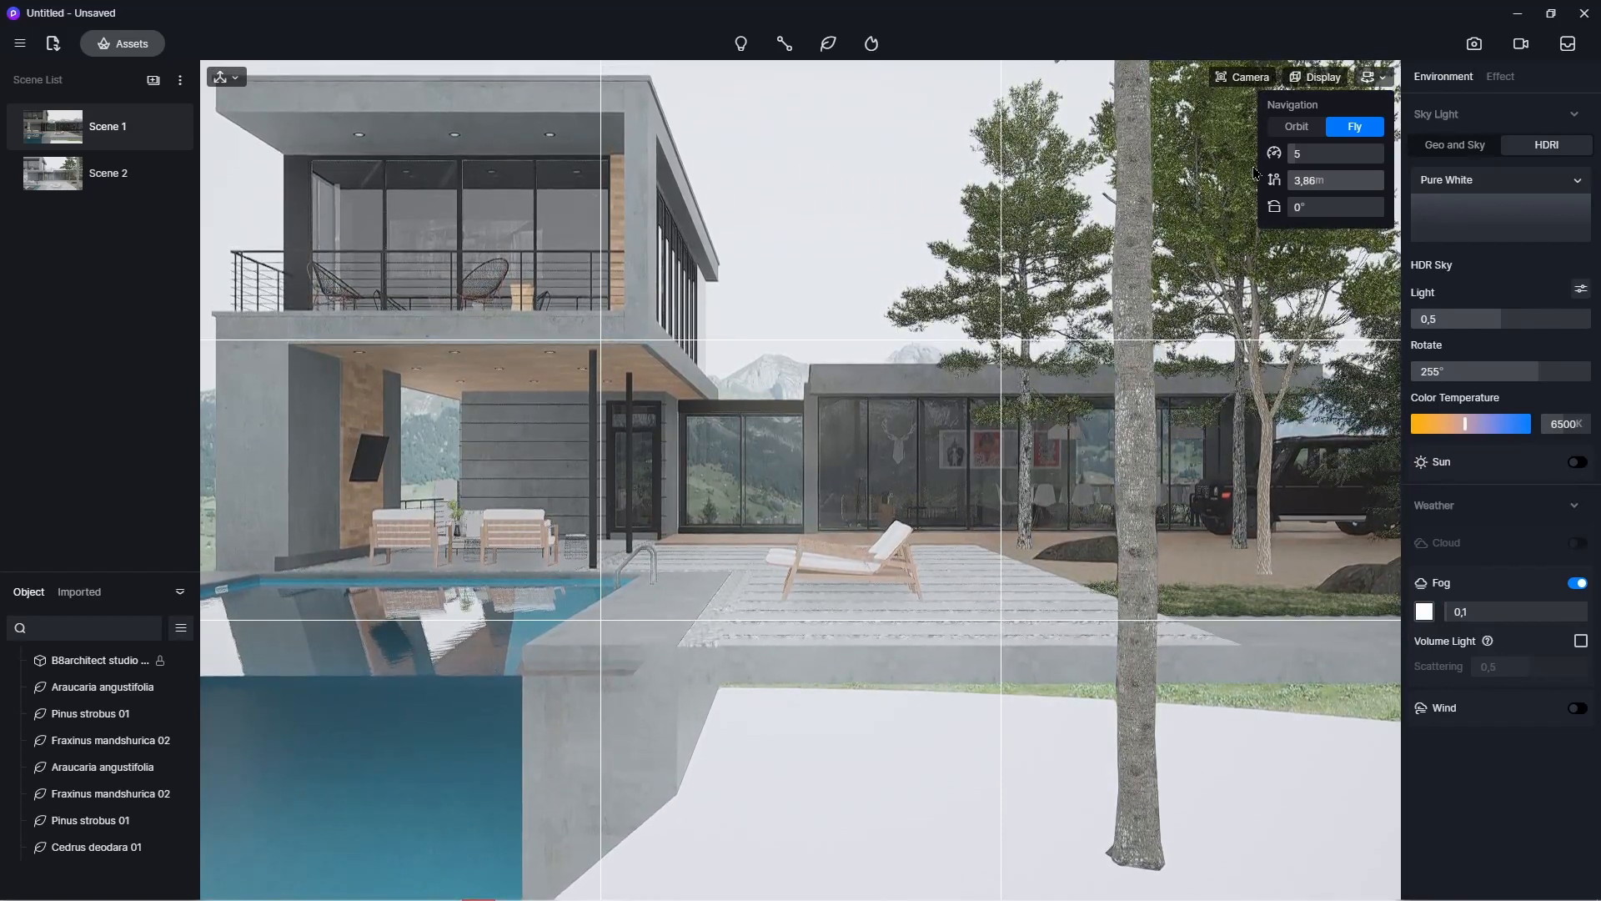
key("e")
key("e")
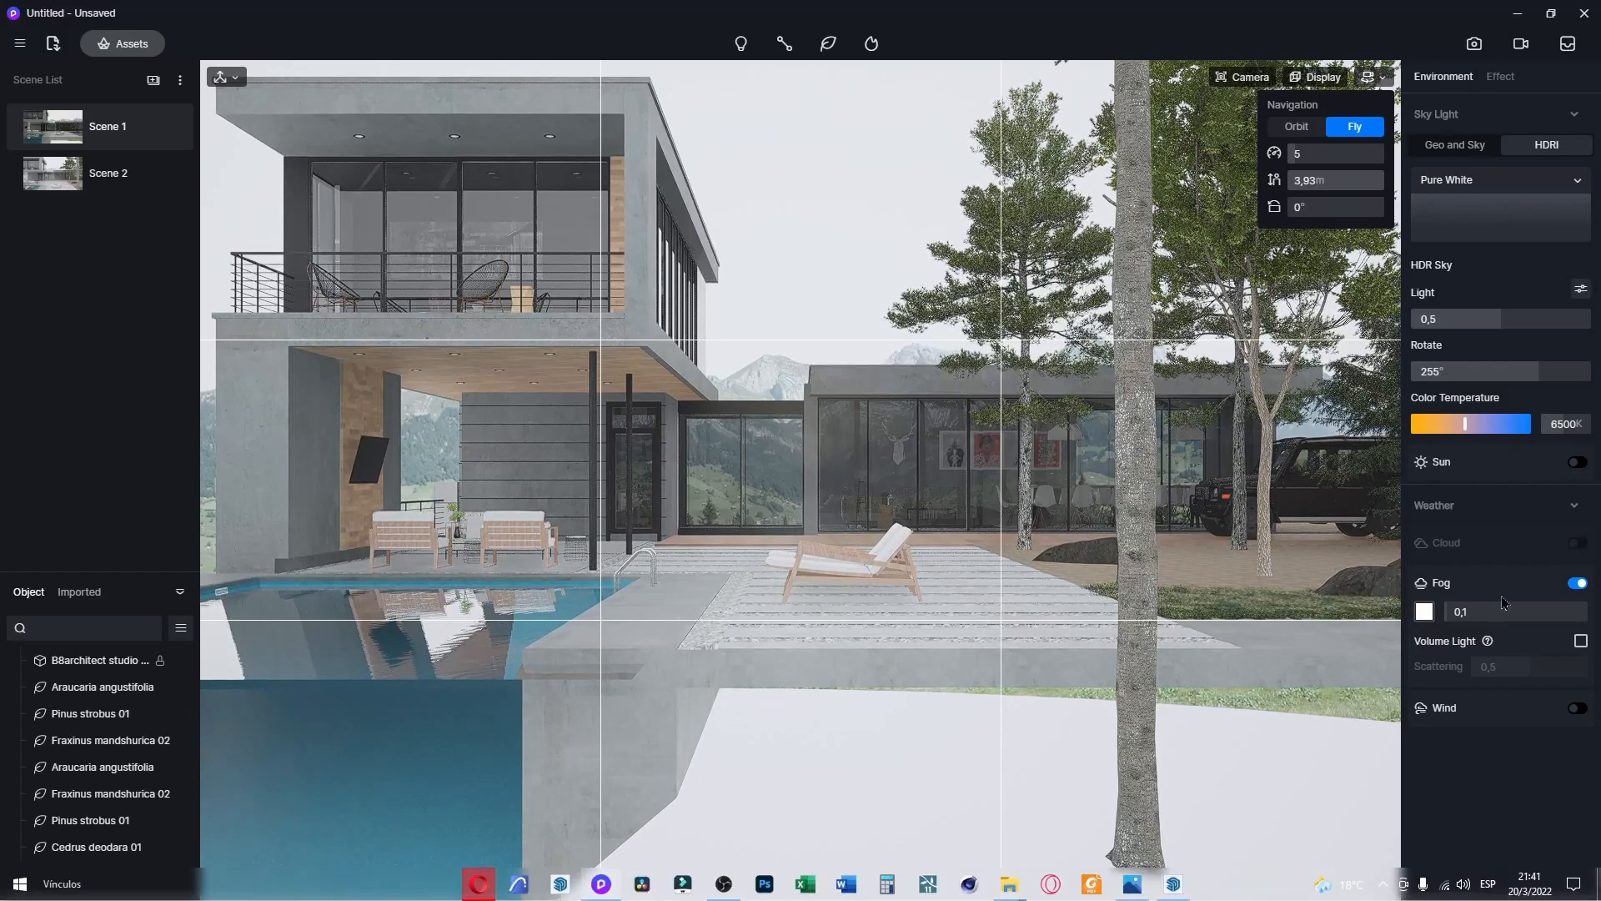
key("e")
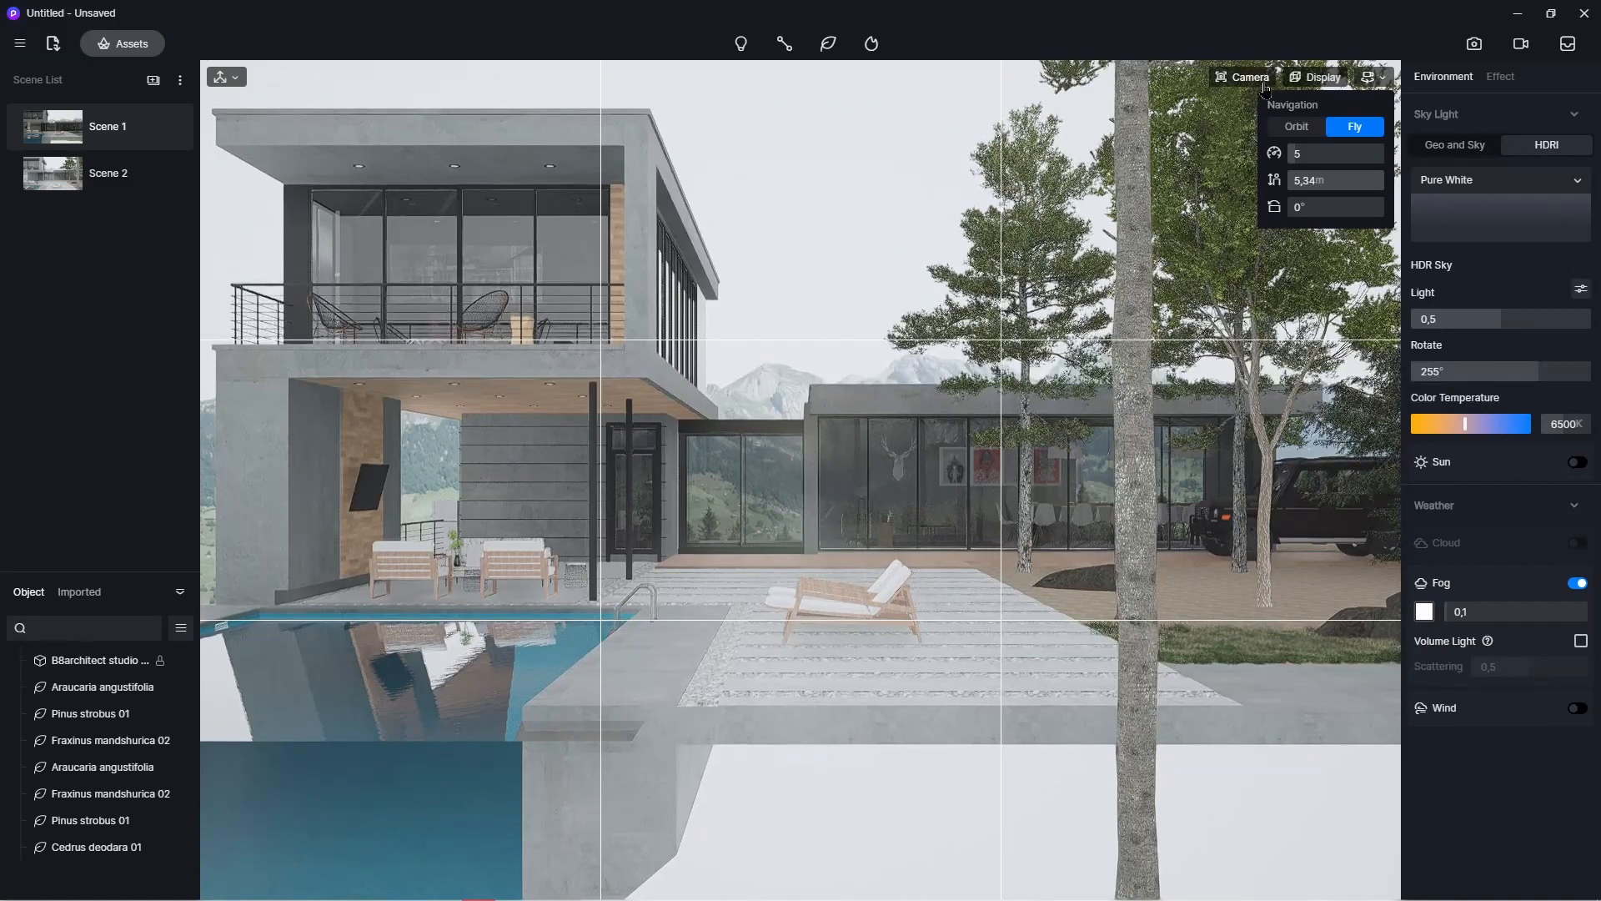
left_click(1246, 78)
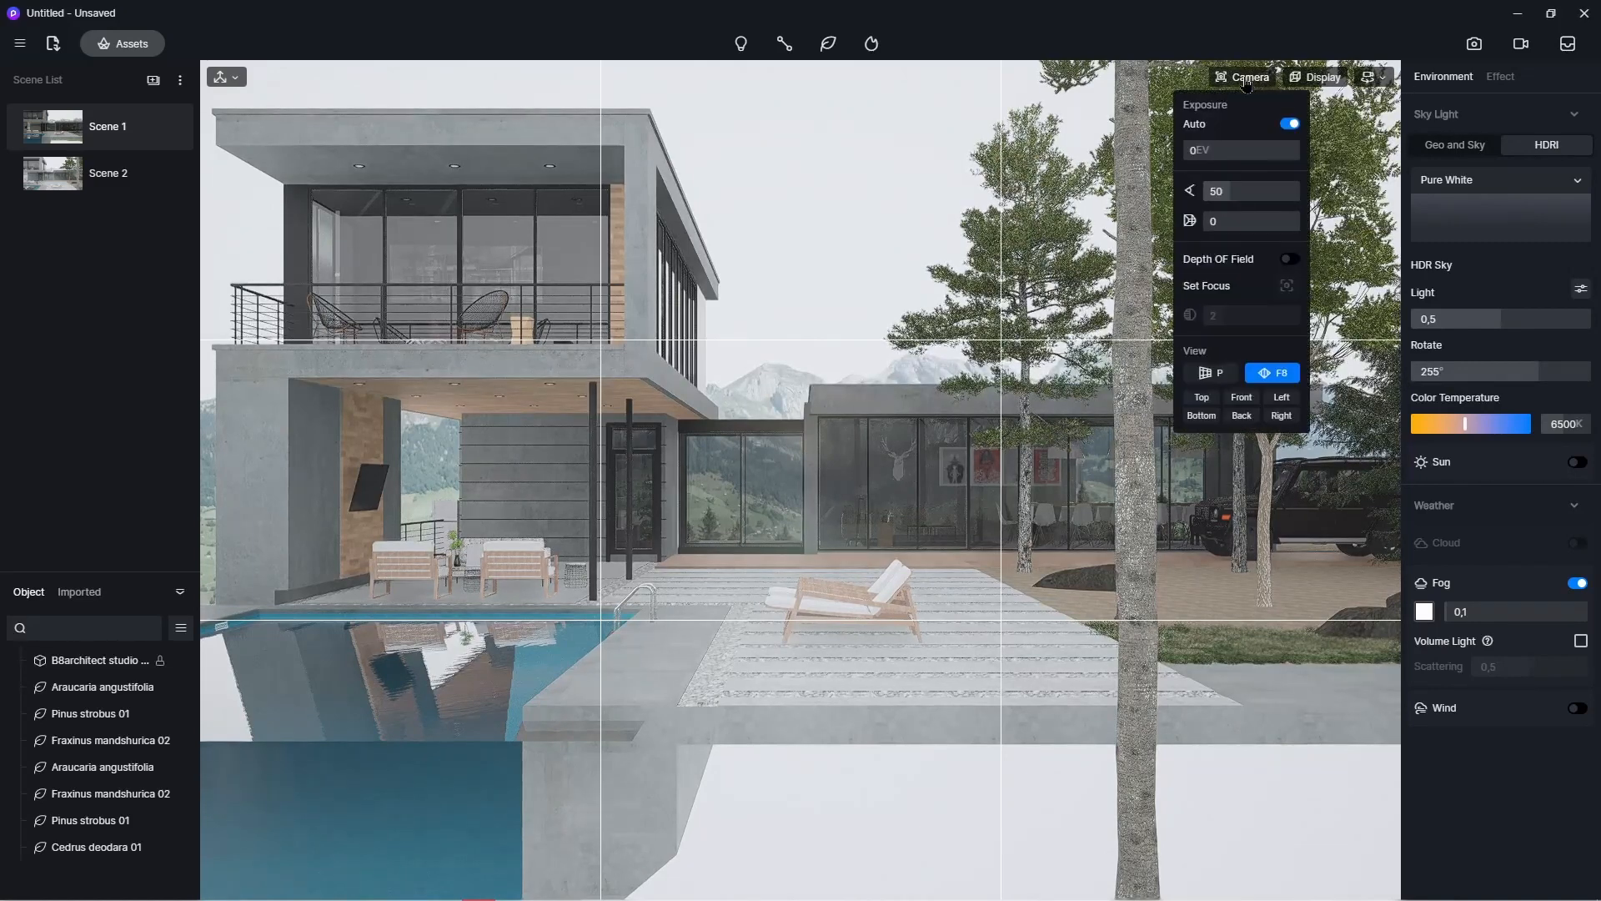
- Enter image output with a 16:9 aspect ratio and fine-tune the camera height to frame the house, pool and terrace
left_click(1475, 44)
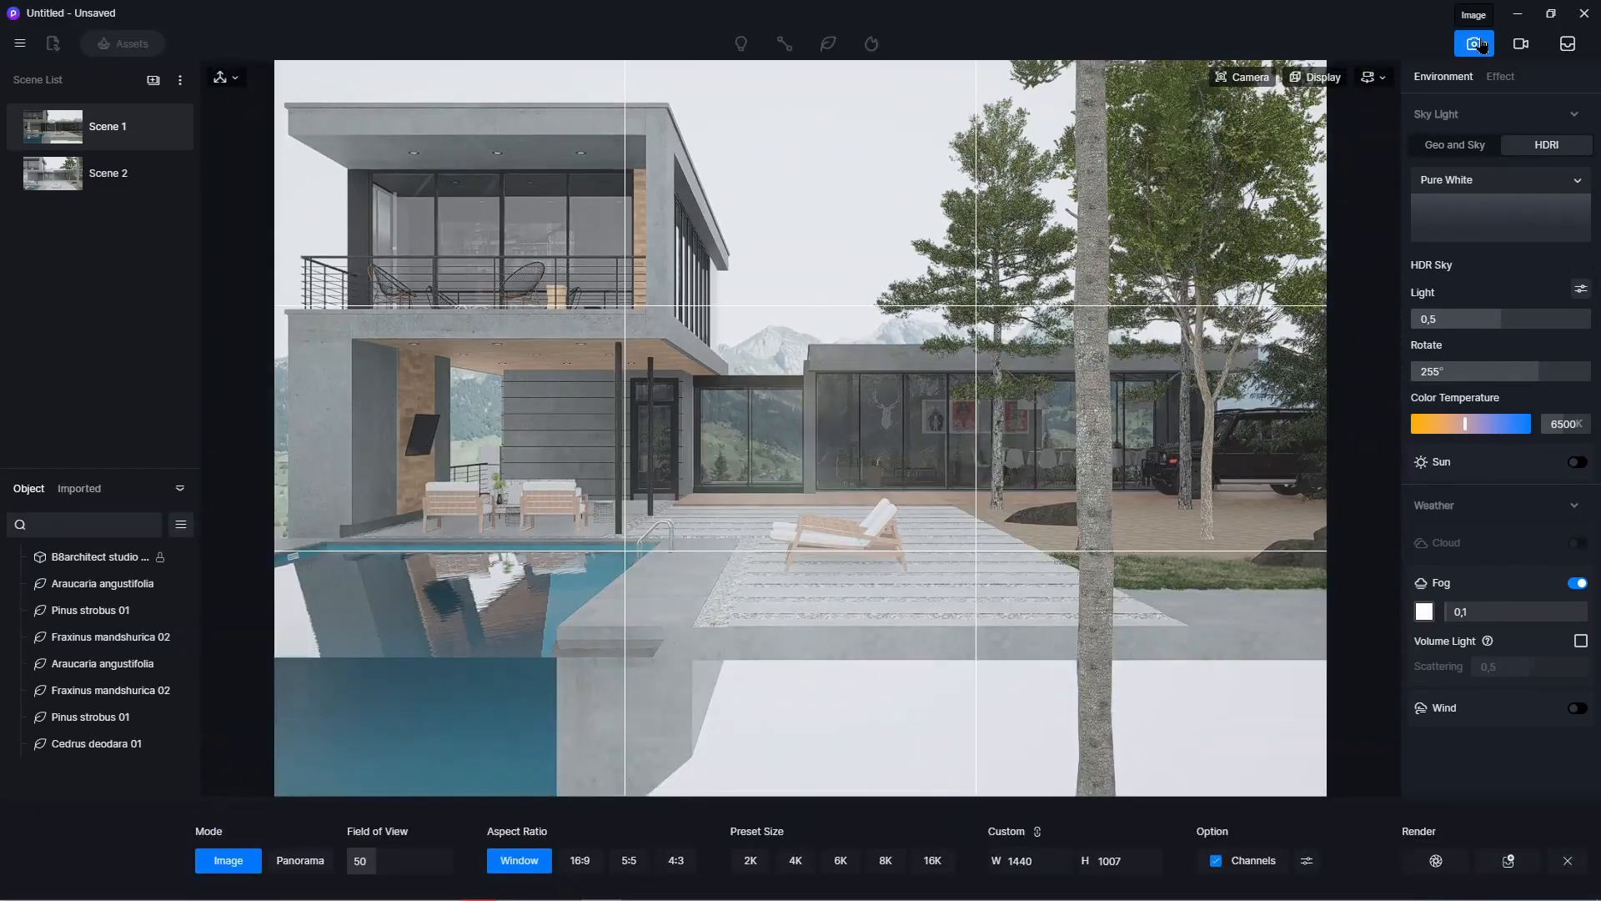
left_click(580, 860)
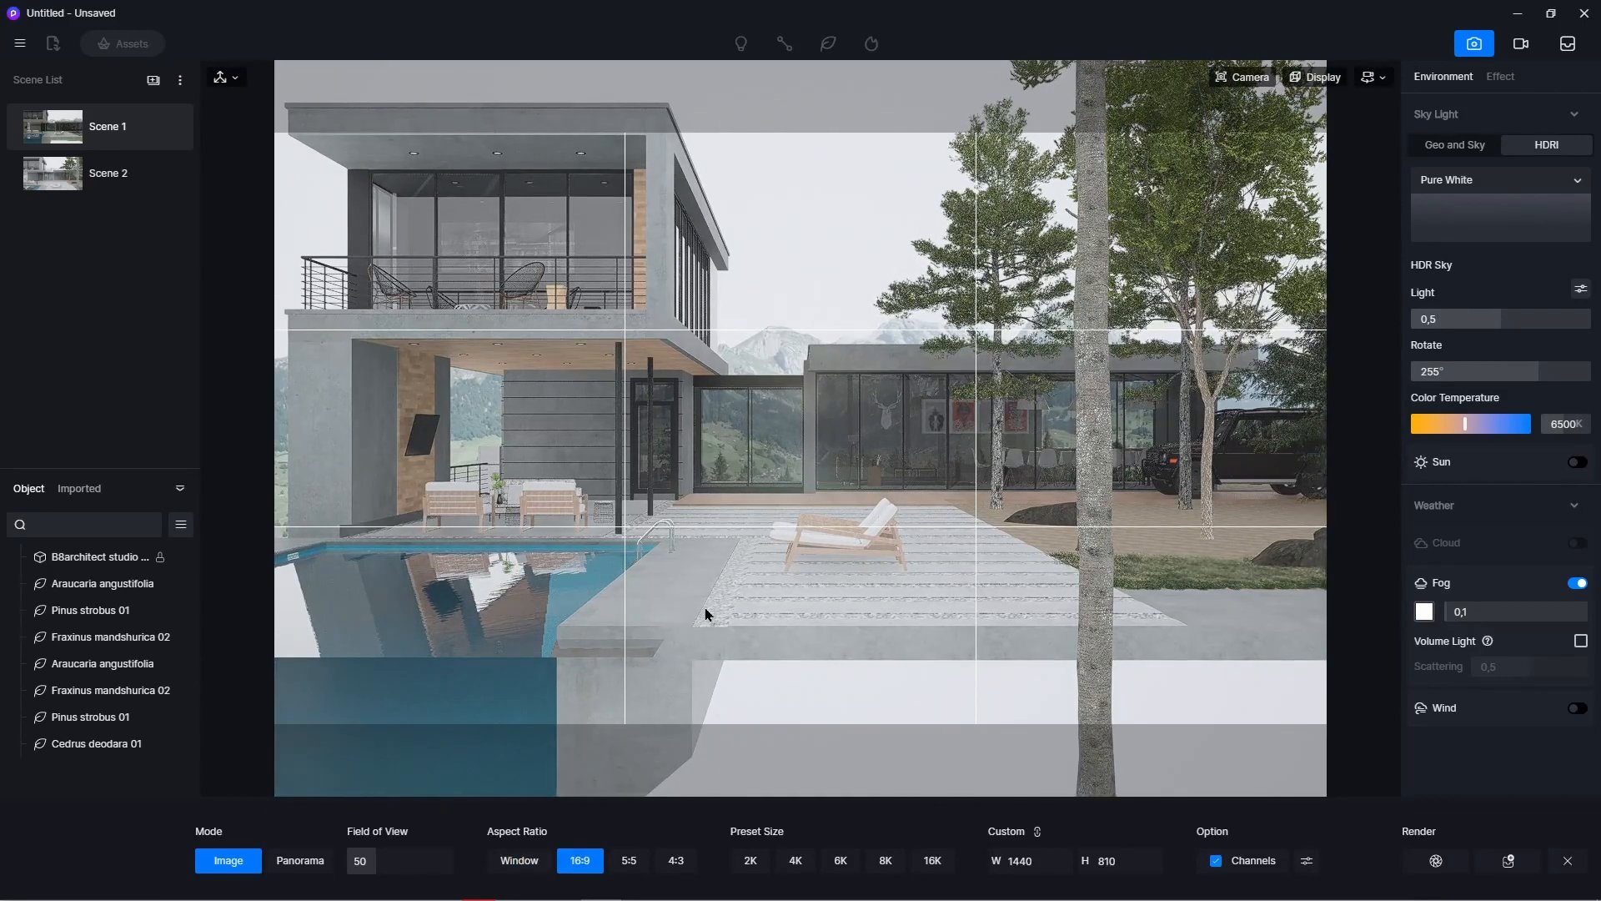
key("e")
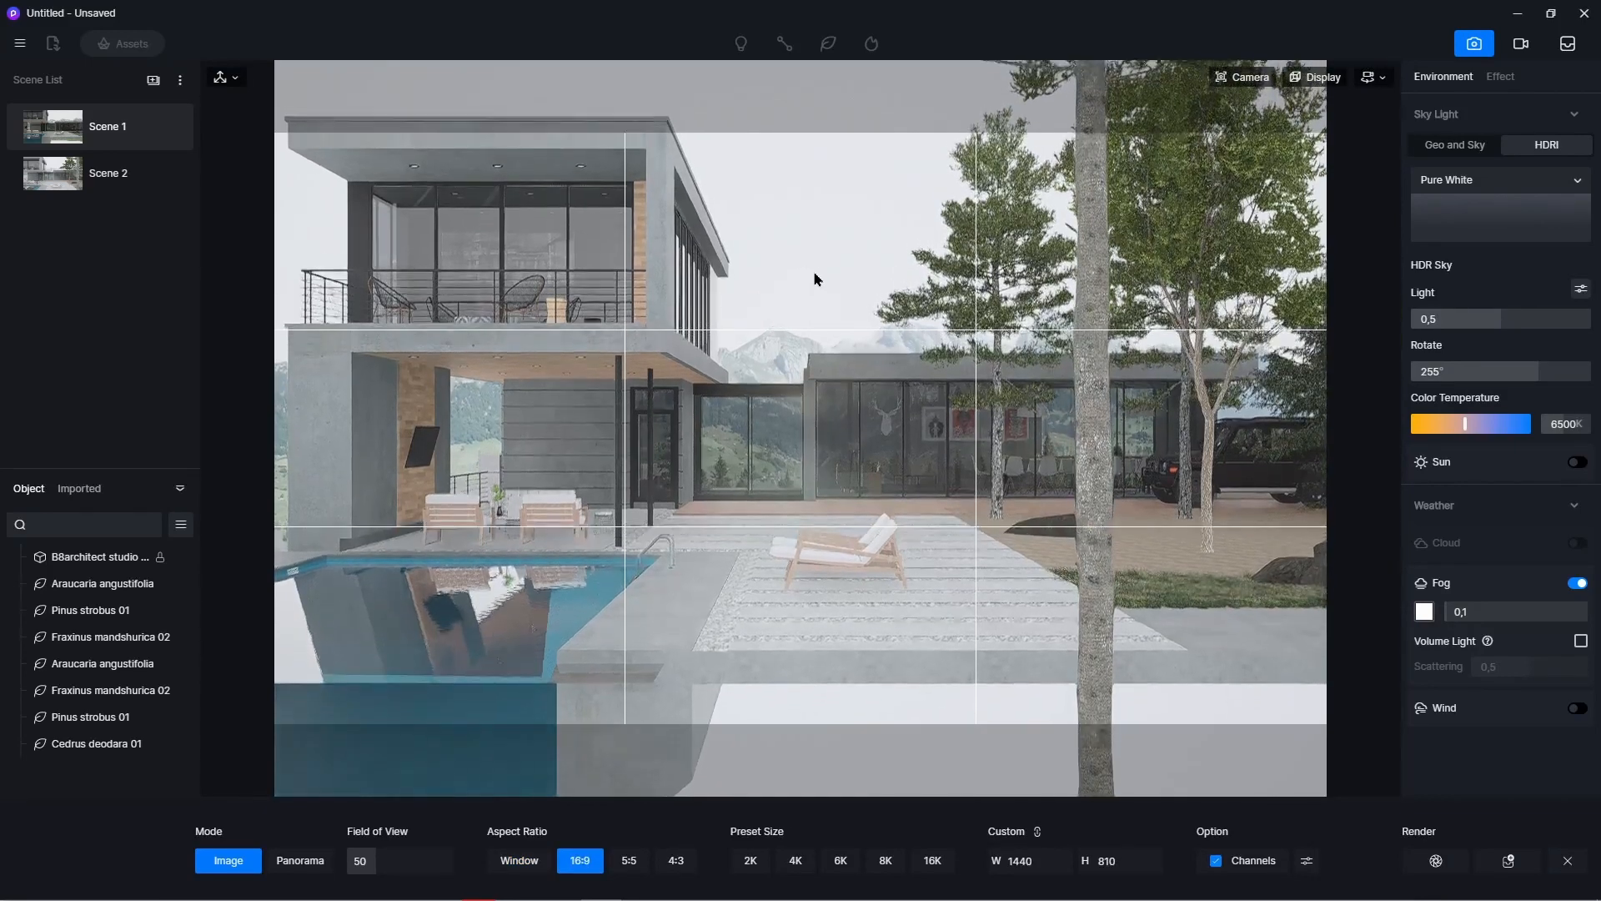
key("e")
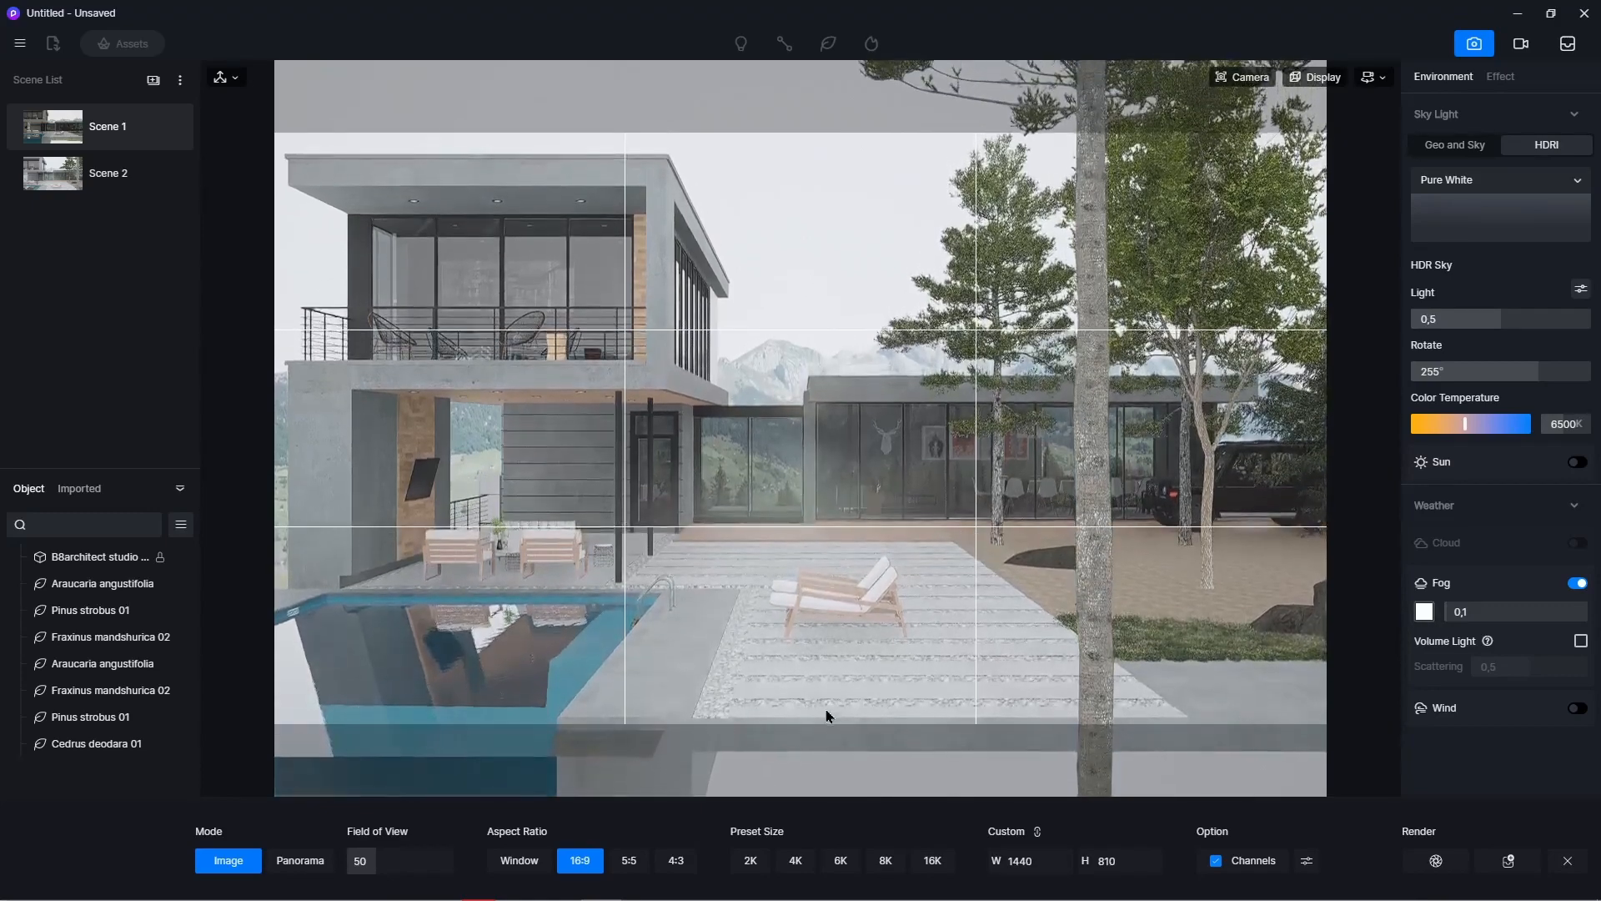
key("e")
key("q")
key("q")
key("q")
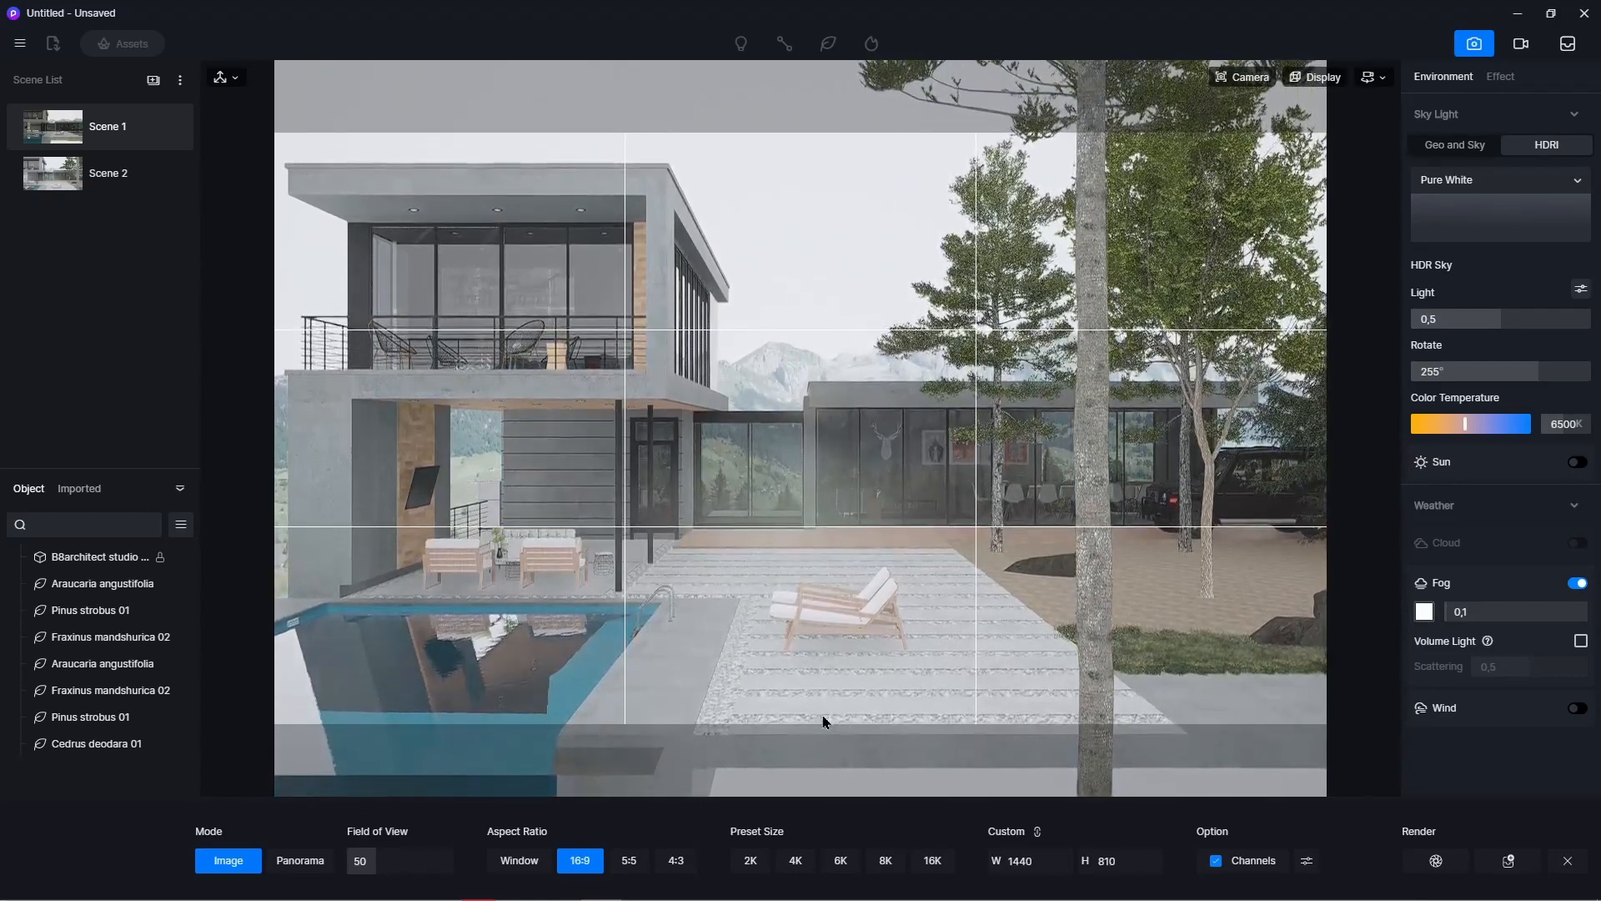
key("q")
key("q")
key("q")
key("q")
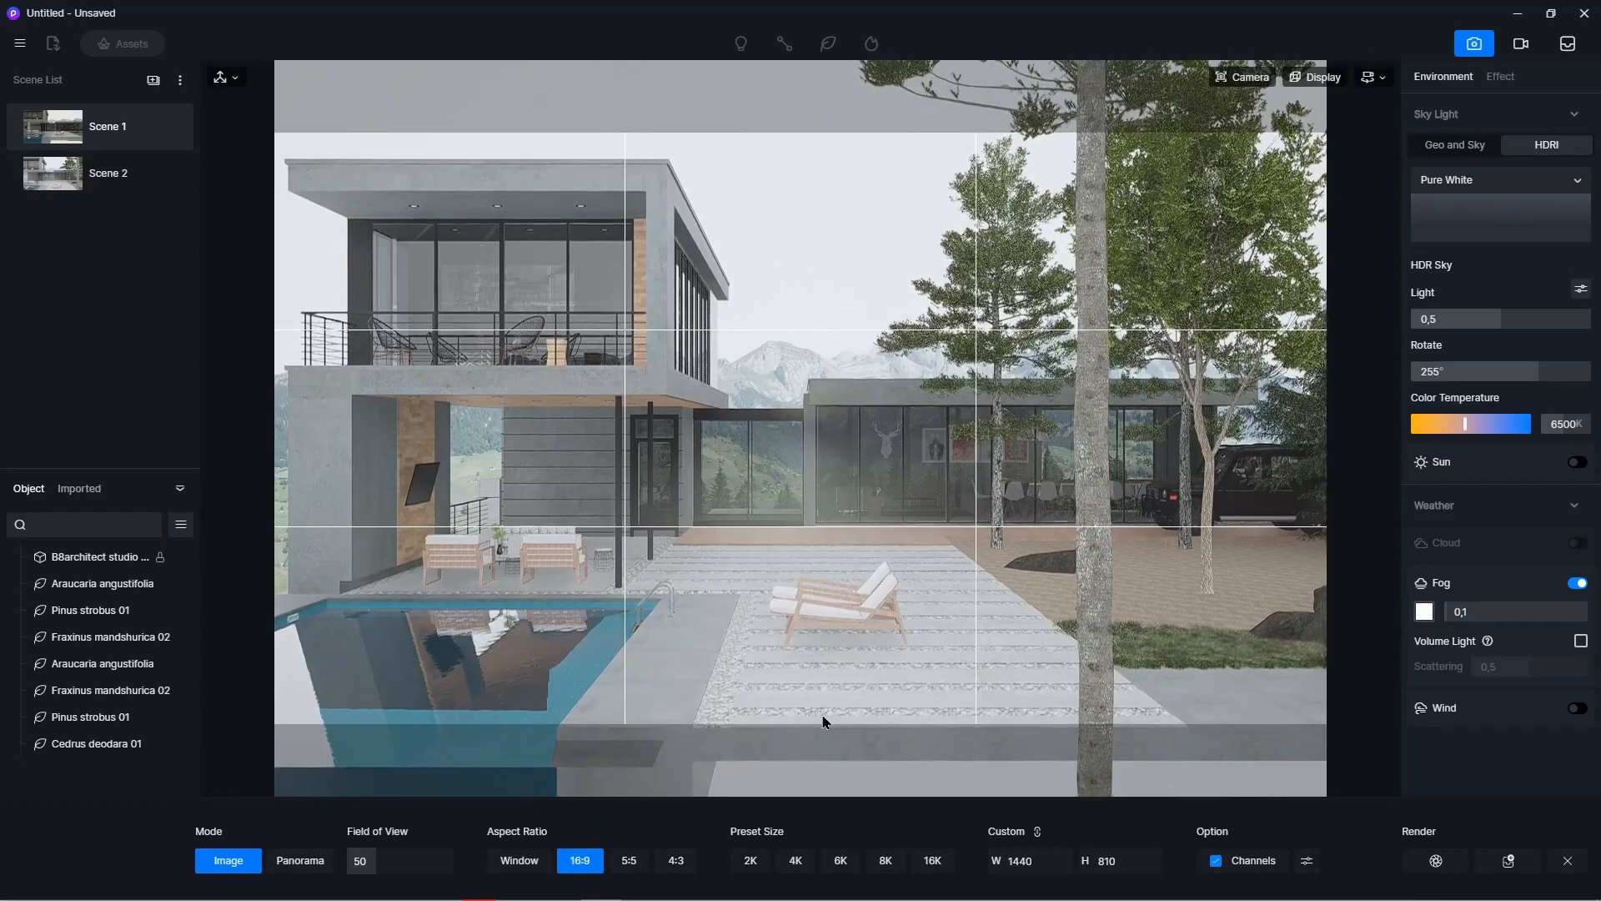
- Update Scene 2 with the current camera view and disable the Channels option for the image output
left_click(1244, 77)
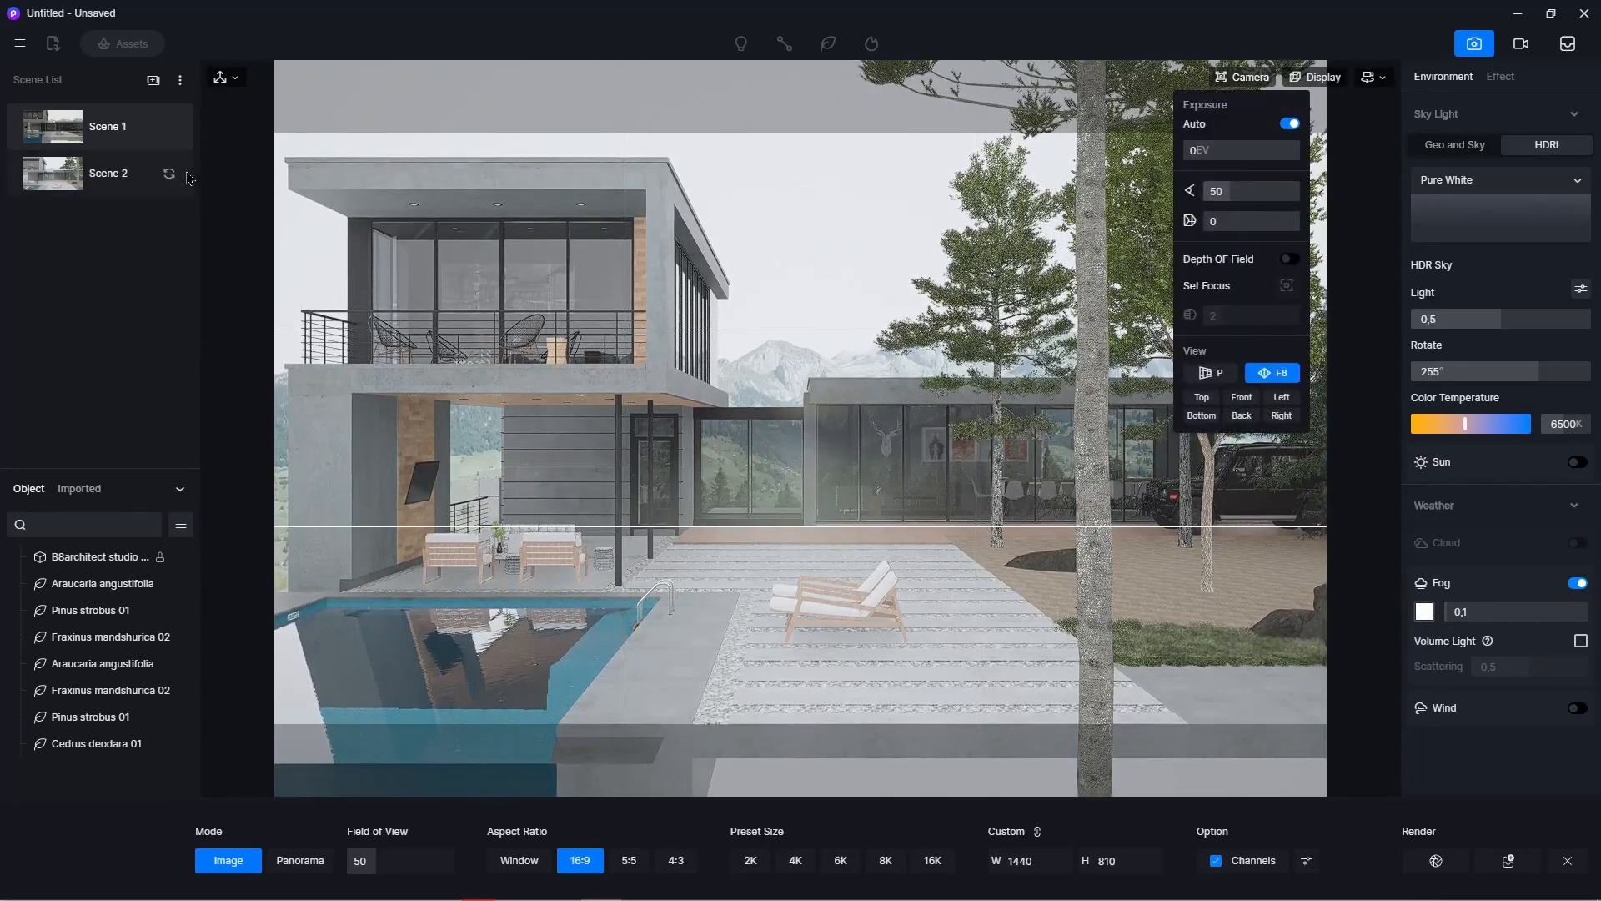
left_click(169, 174)
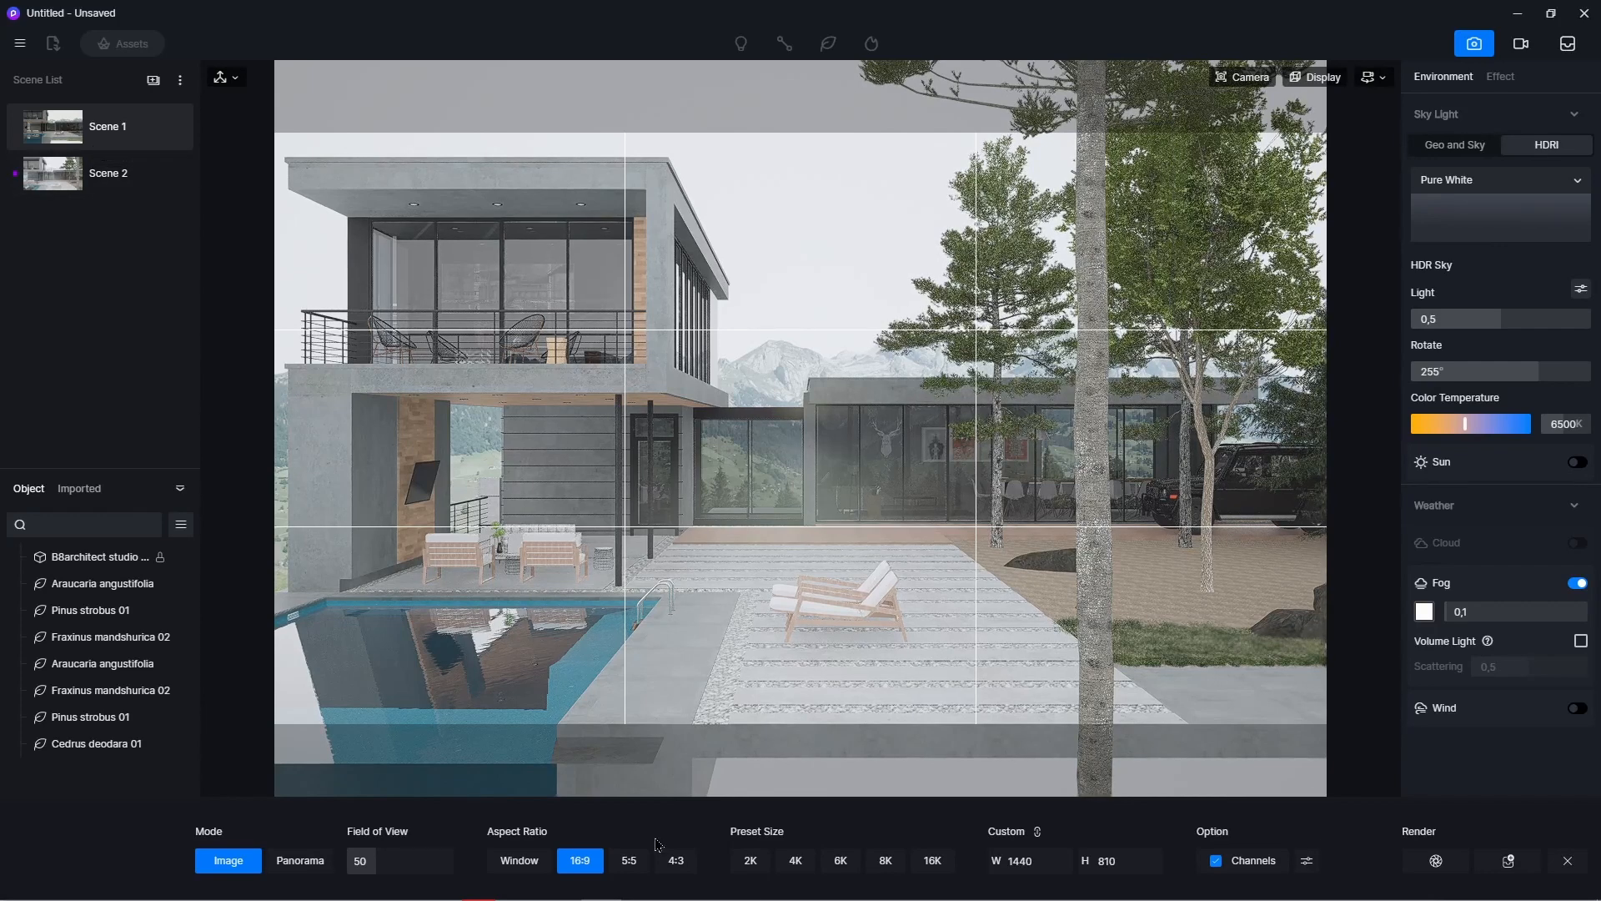
left_click(1226, 862)
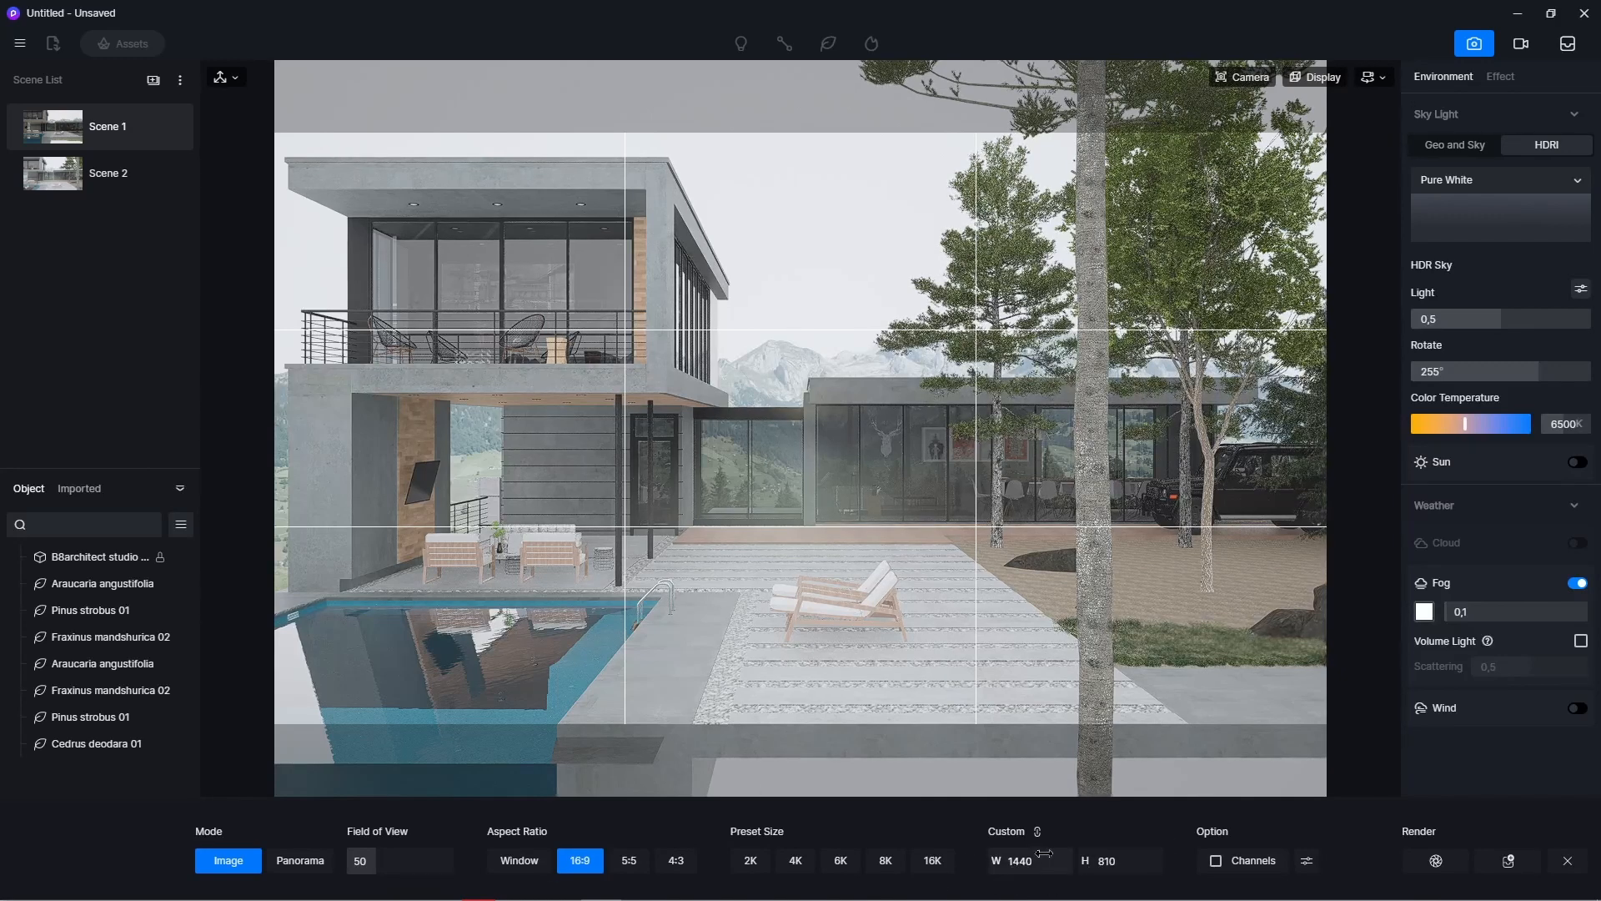
- Render the 16:9 image and save it as a PNG on the desktop (Escritorio)
left_click(1436, 860)
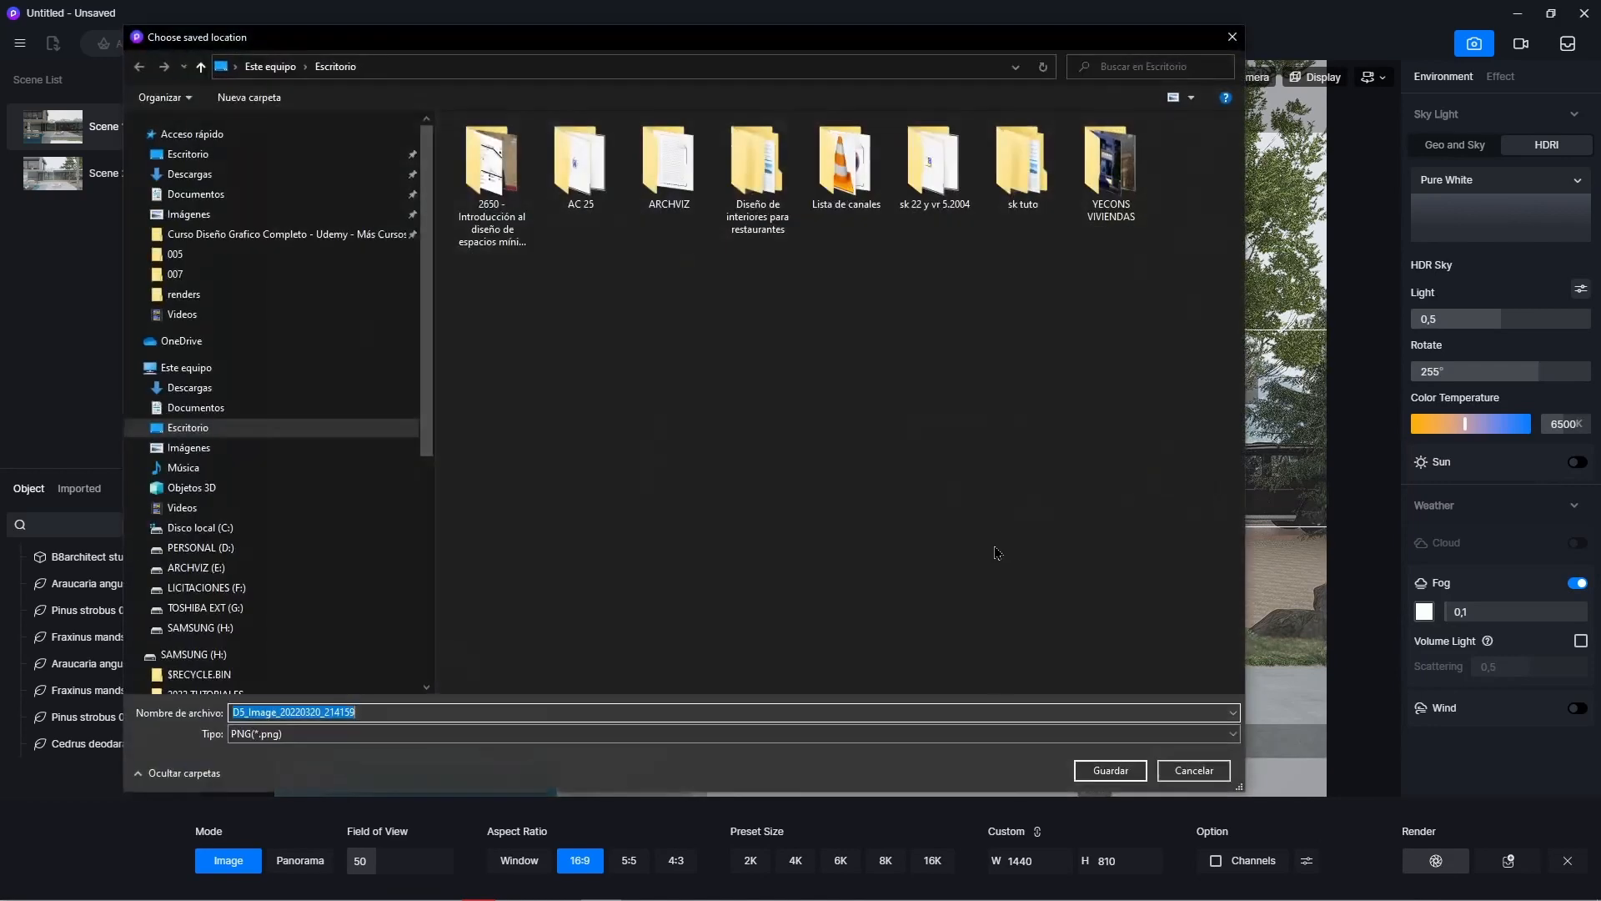
left_click(188, 153)
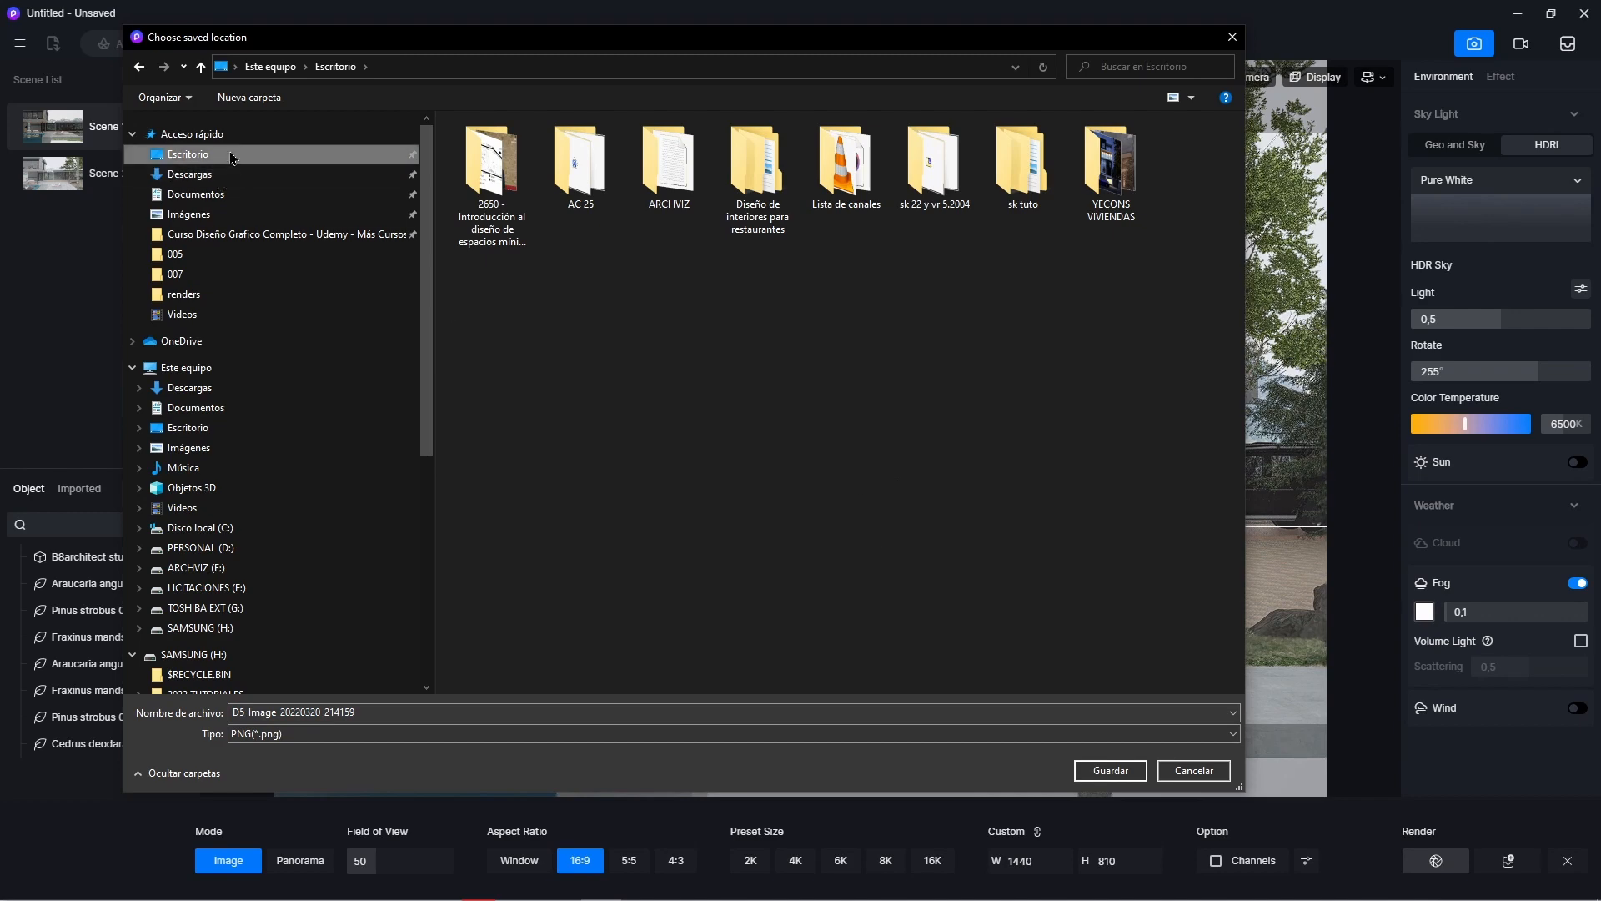
left_click(1109, 764)
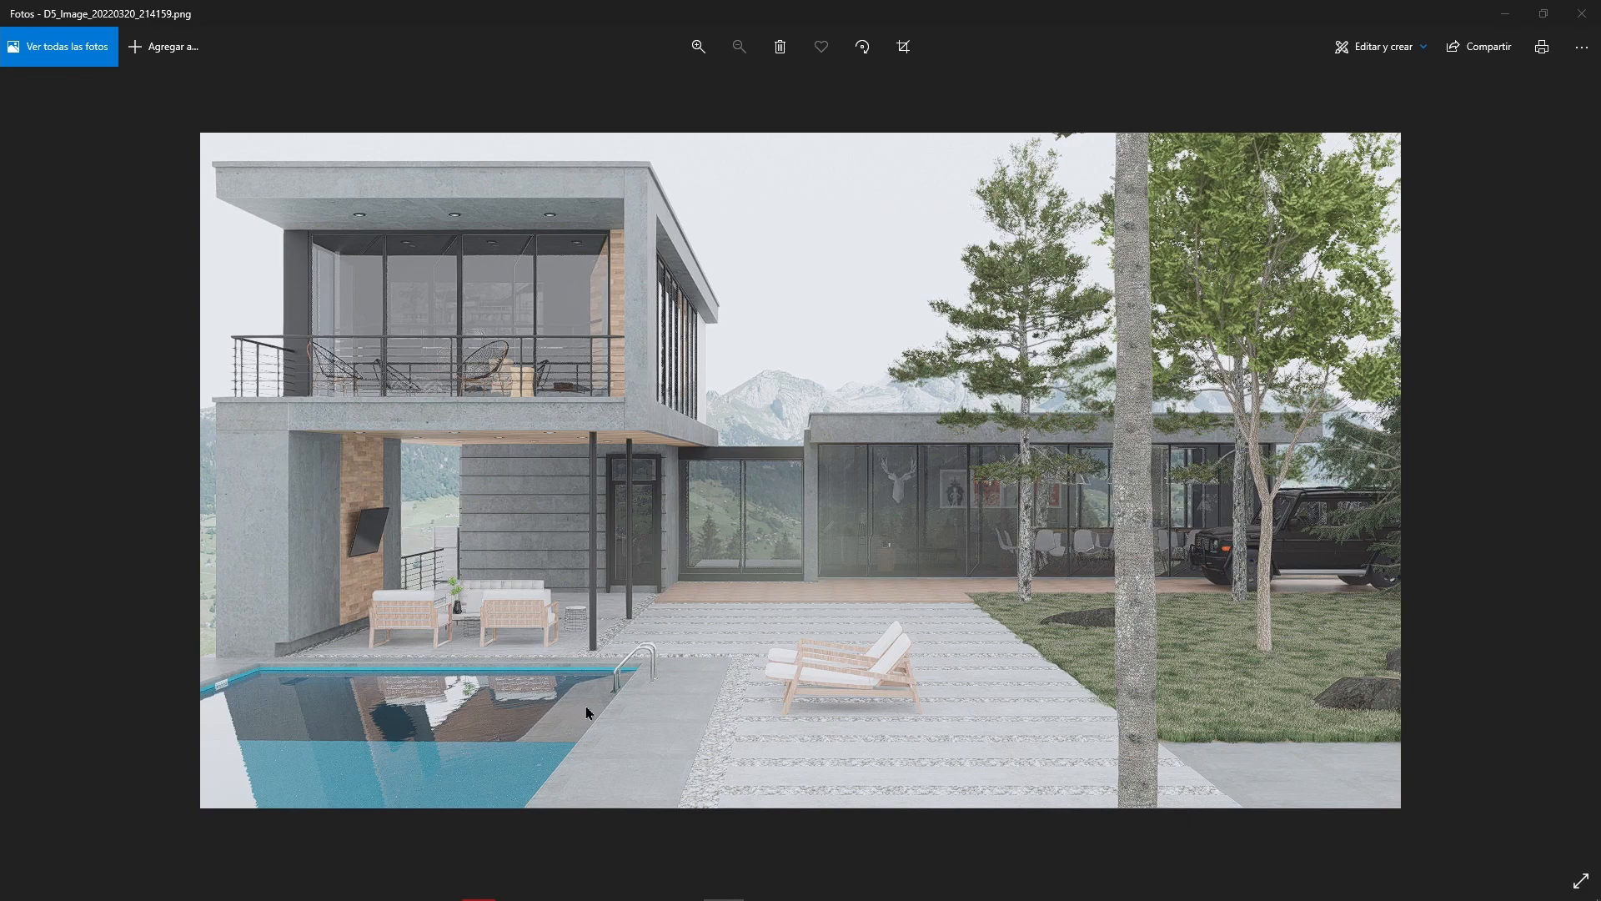
- Inspect the rendered image up close around the pool and terrace, minimize the Photos viewer and leave image output
scroll(600, 706, "up", 4)
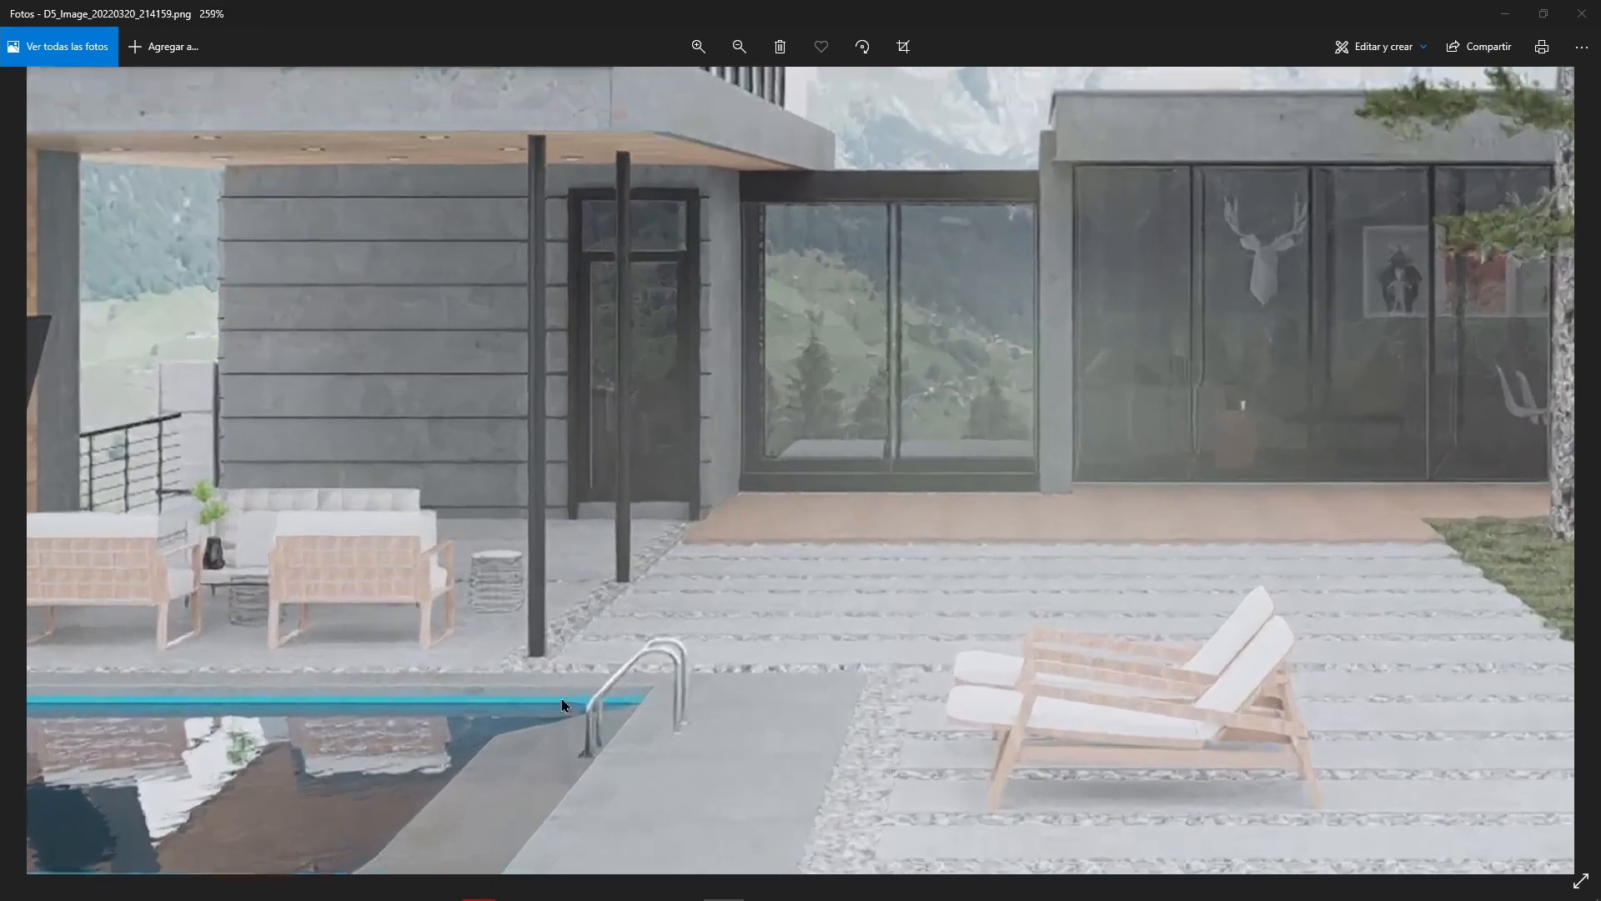
scroll(562, 705, "down", 1)
scroll(562, 705, "down", 3)
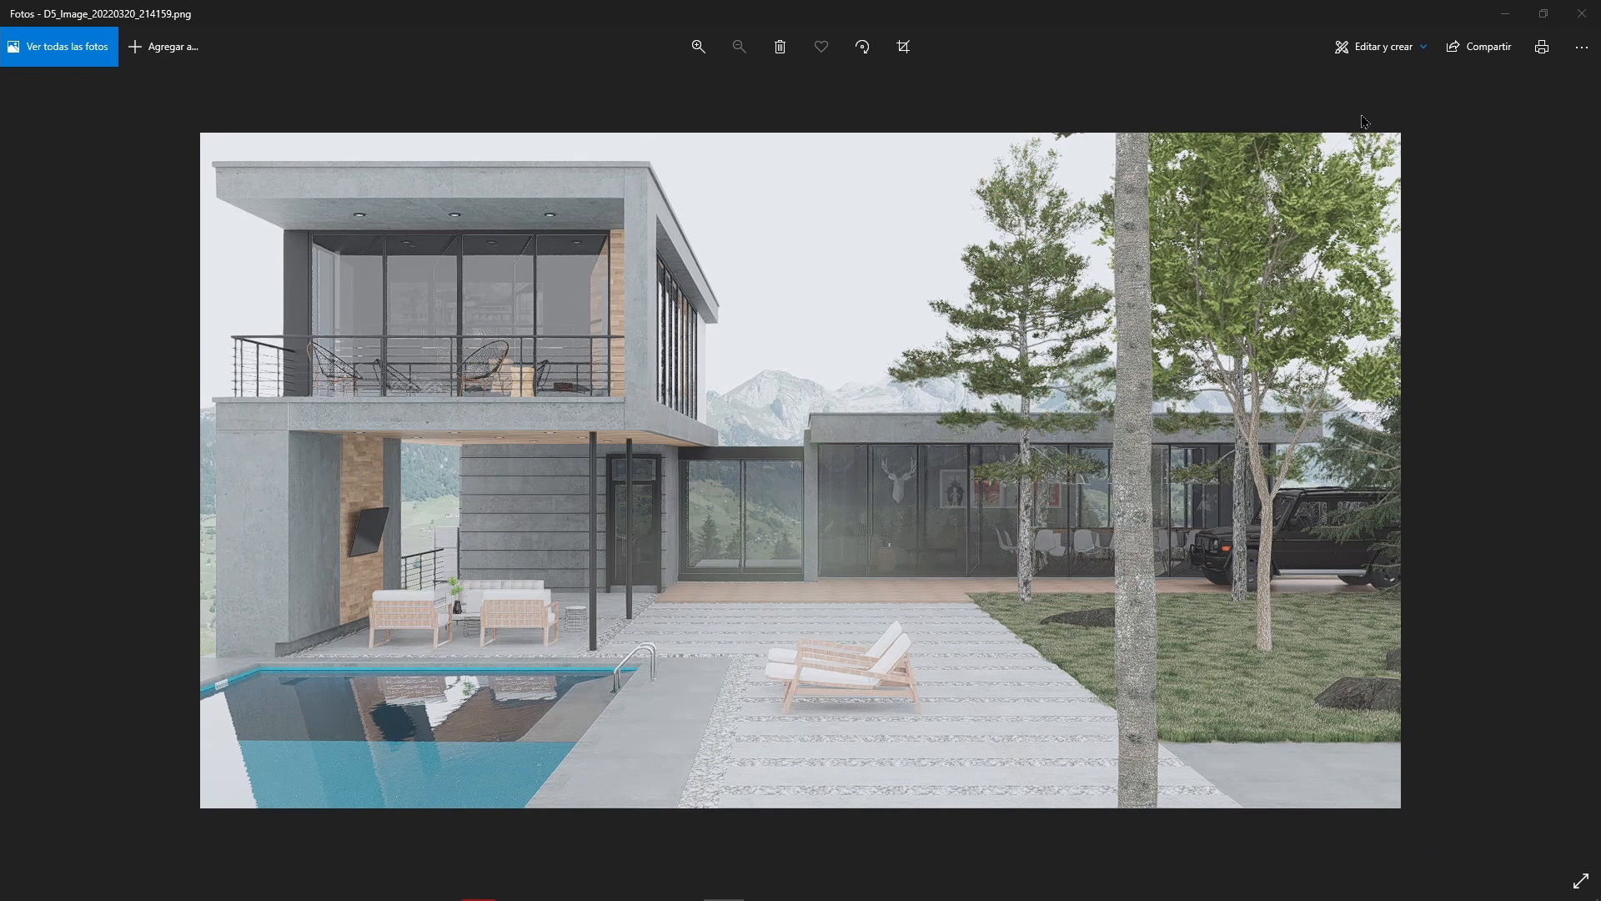
left_click(1505, 13)
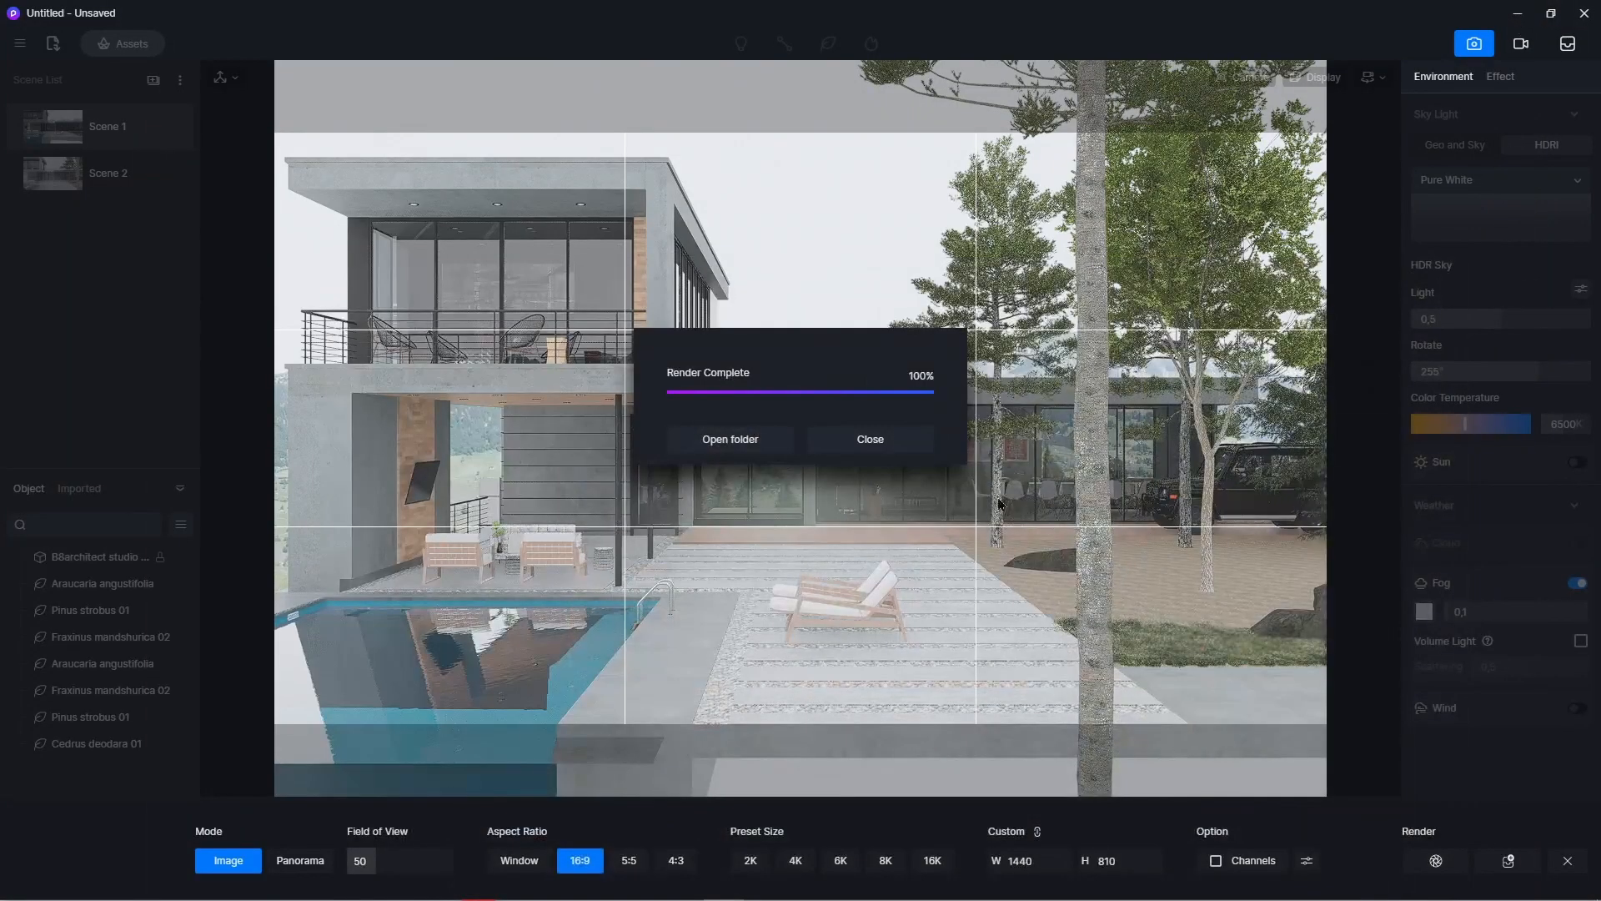
left_click(911, 446)
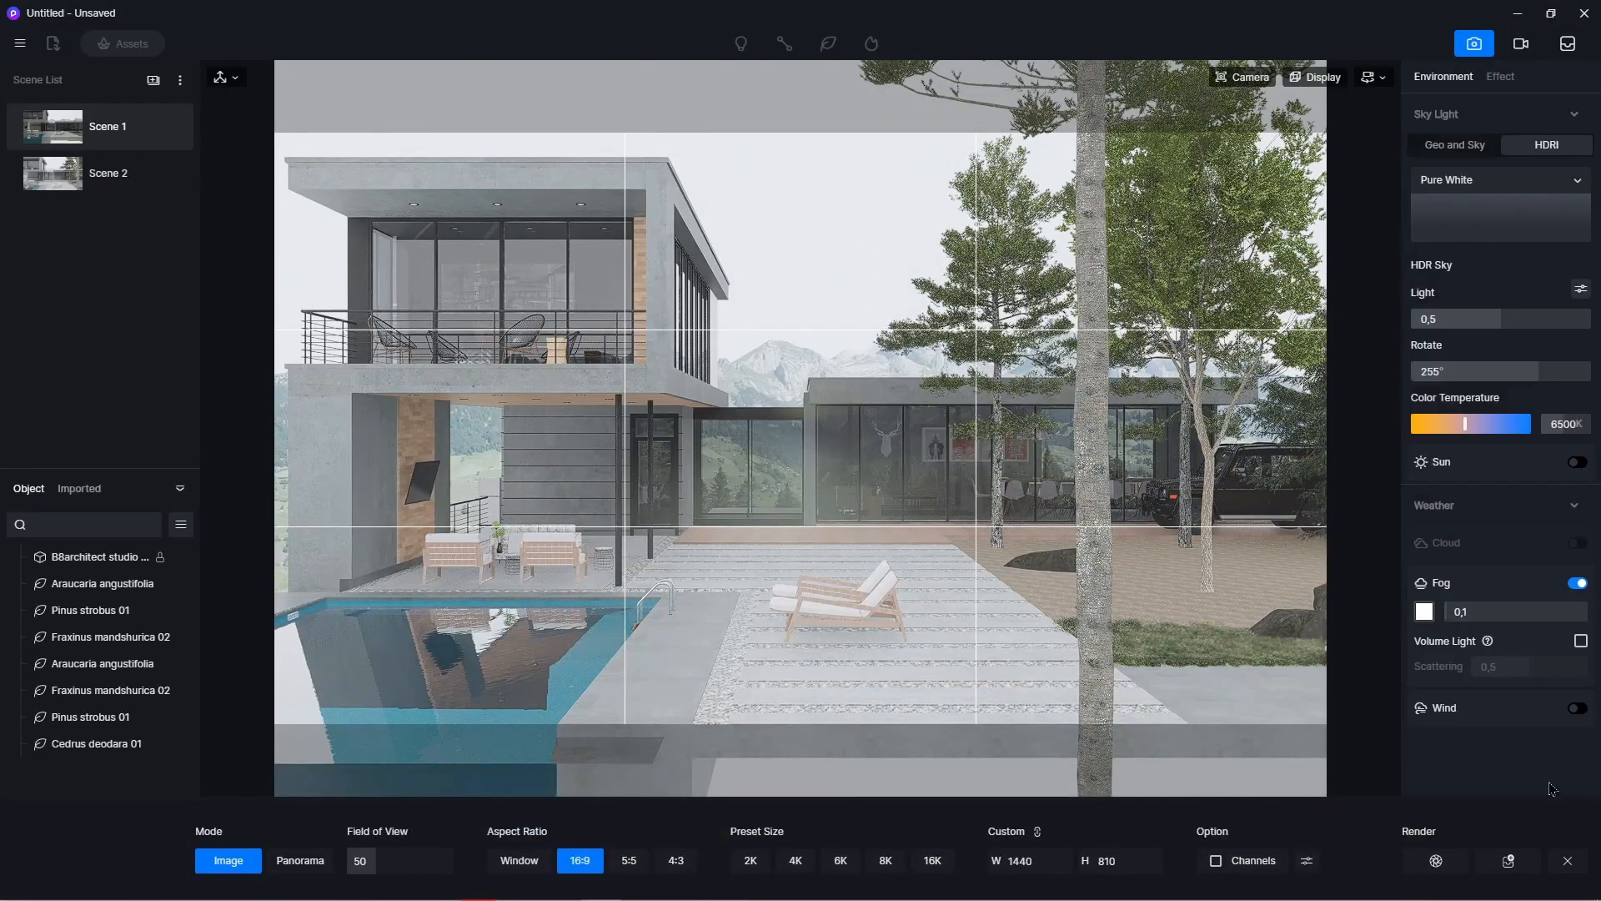
left_click(1571, 855)
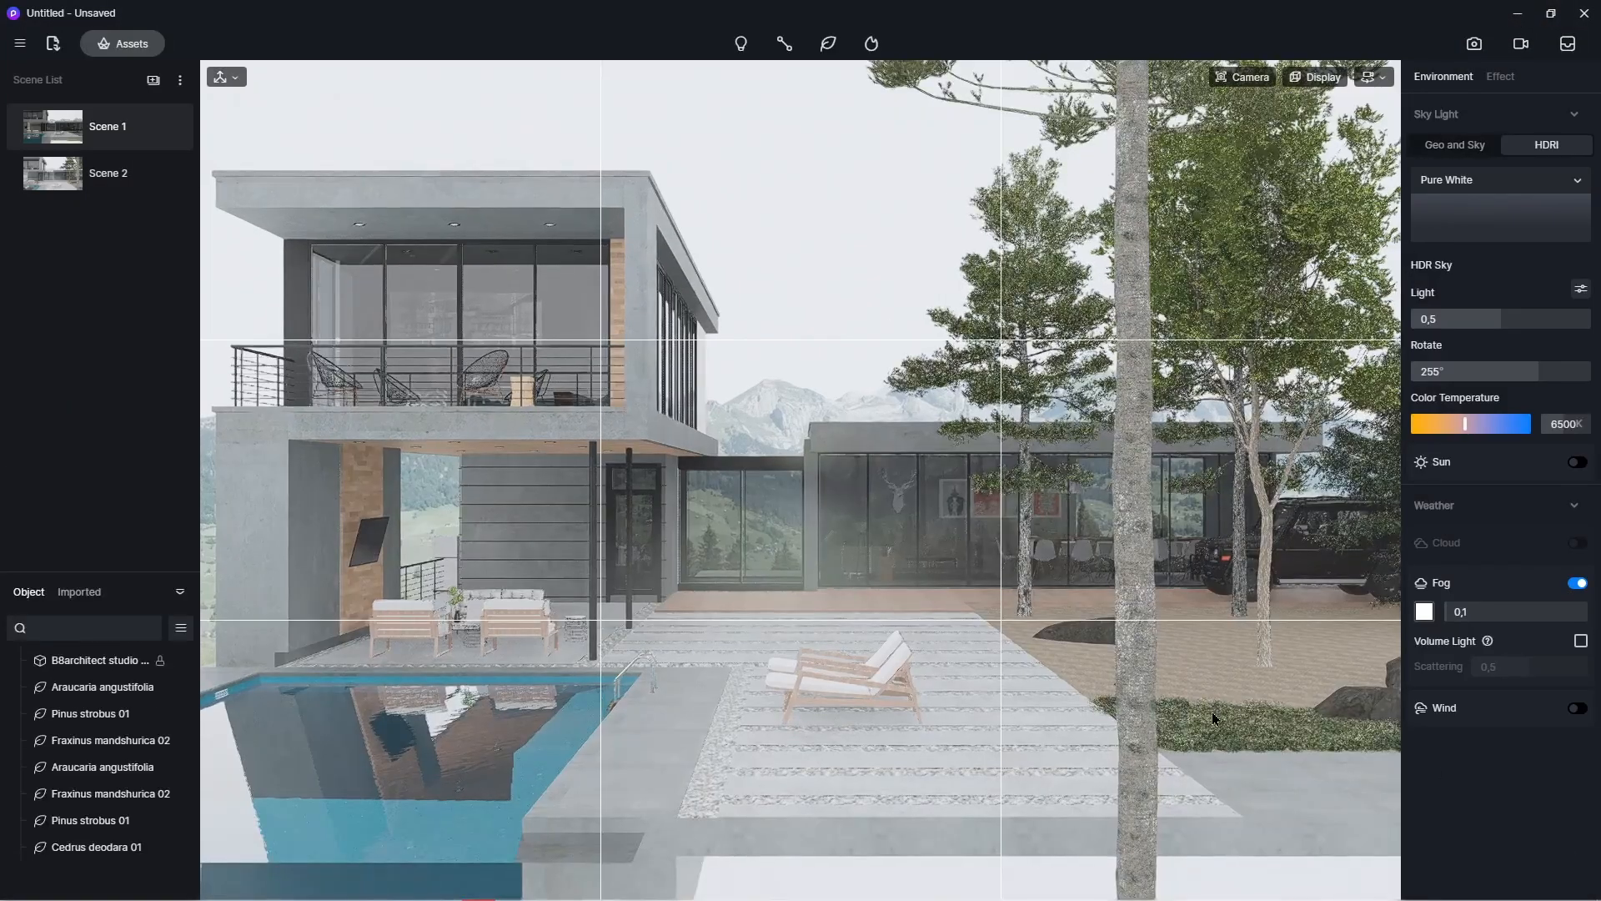
- Reopen the asset library with the three grass clusters selected and switch the brush to erasing at maximum radius
left_click(1213, 715)
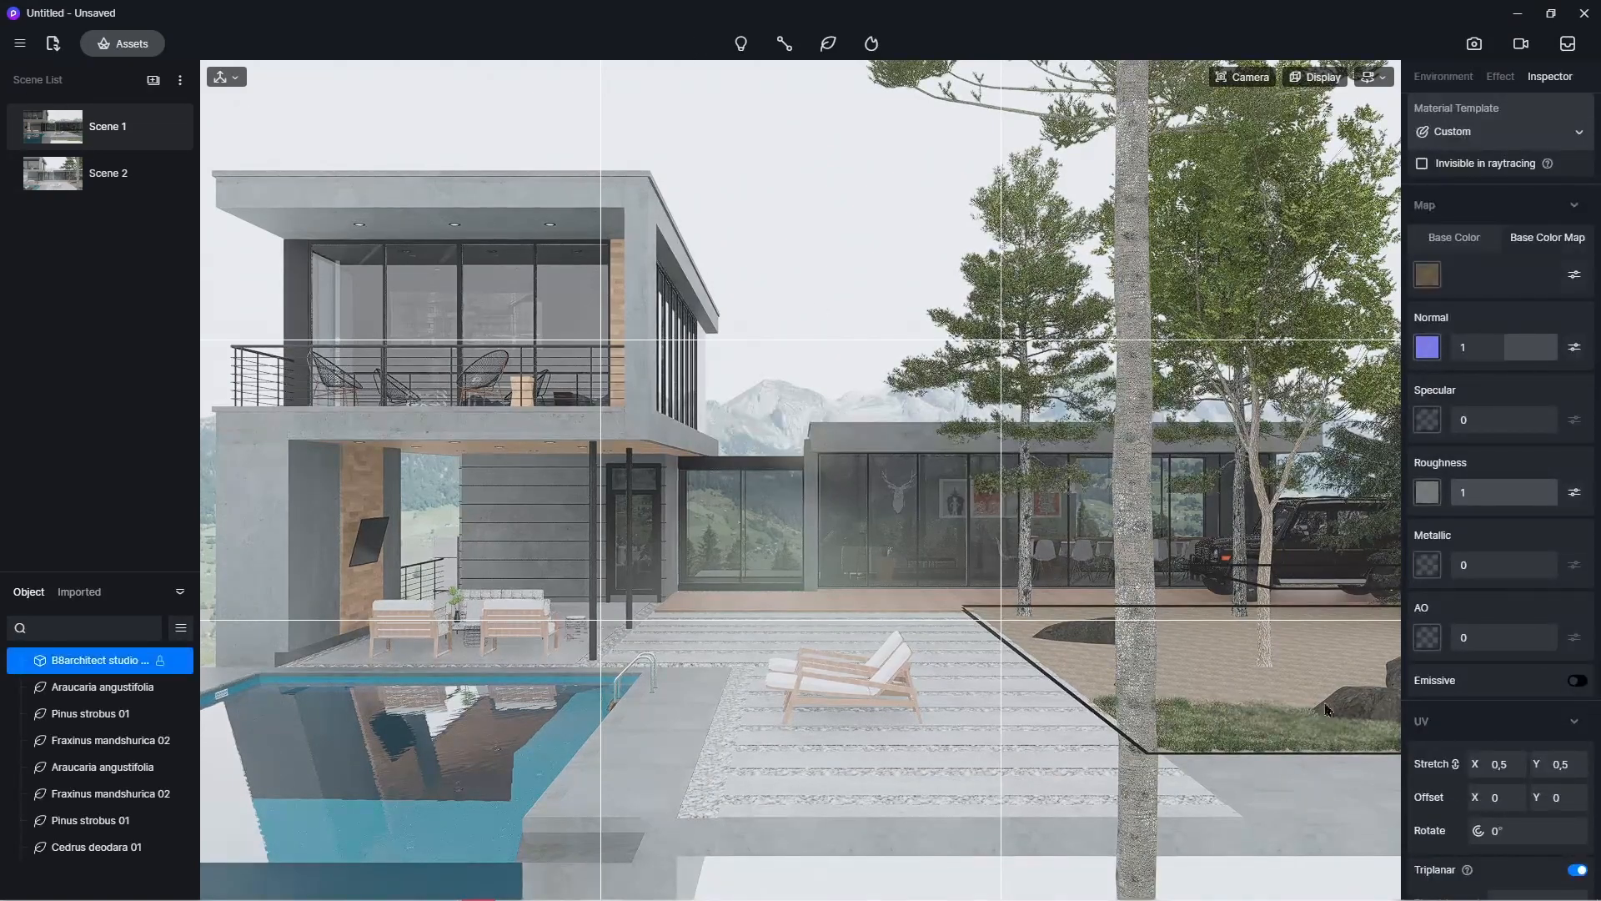
left_click(125, 43)
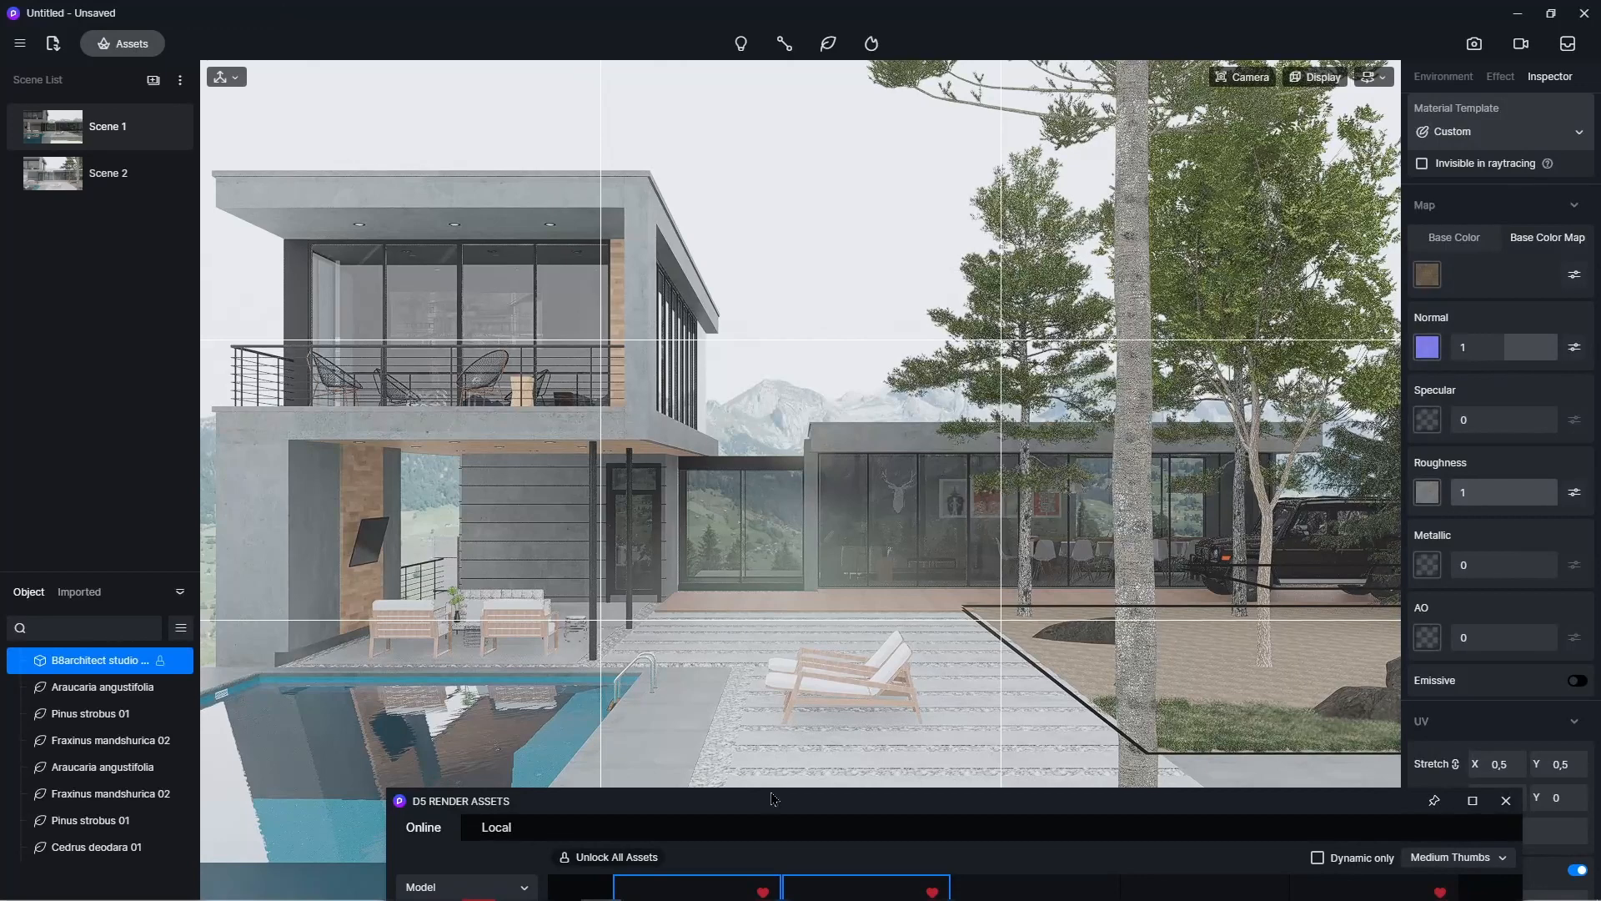
left_click_drag(773, 802, 353, 53)
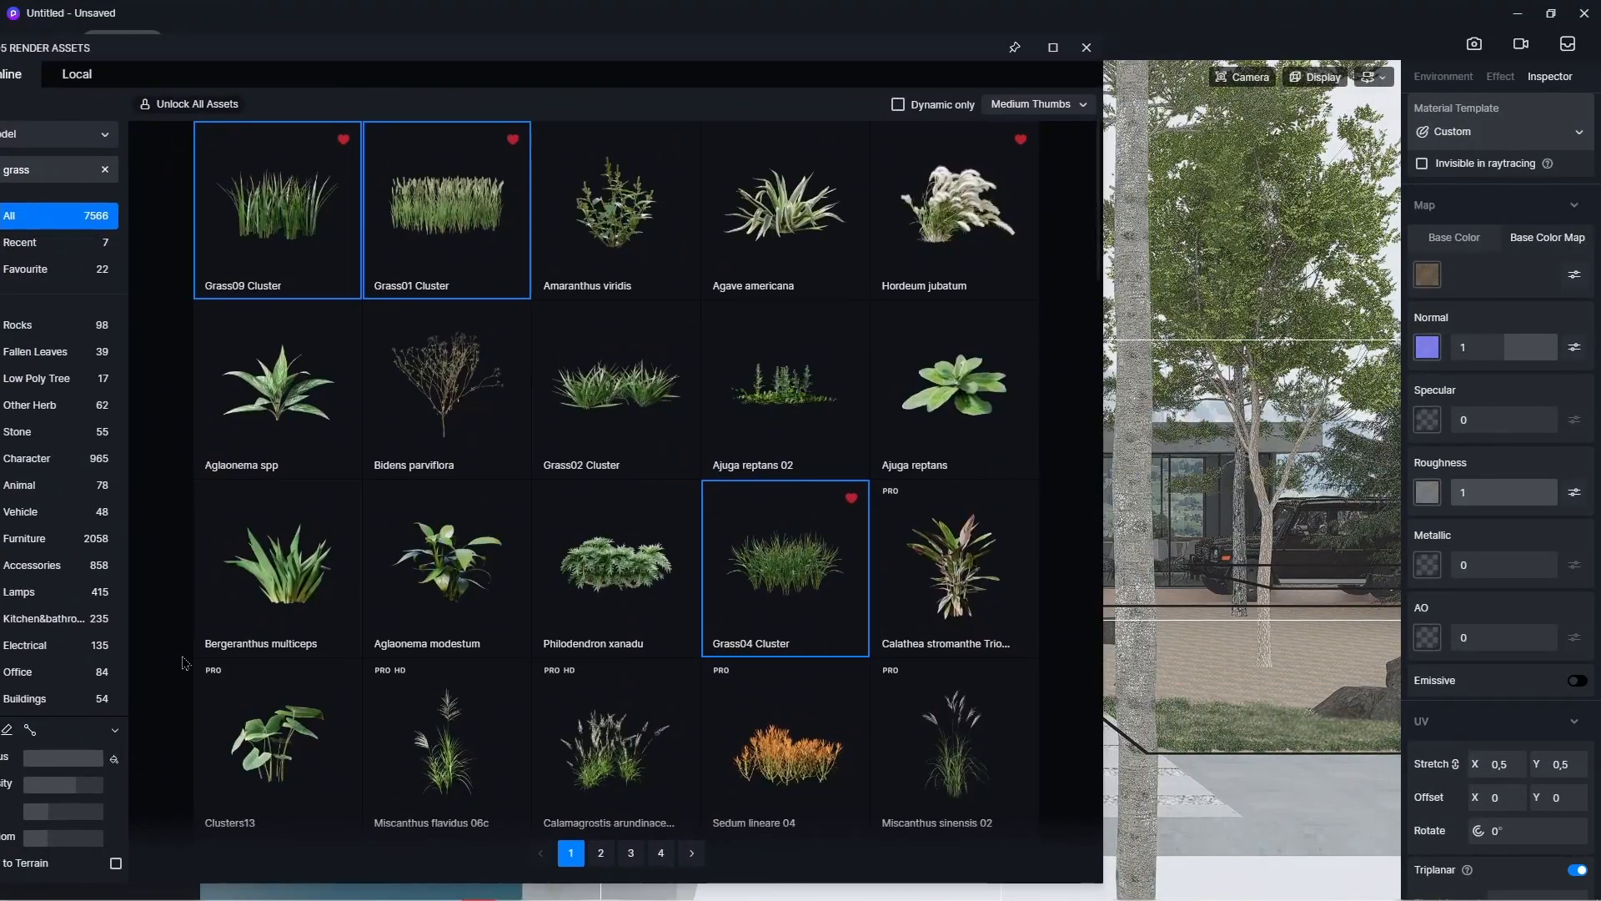
left_click_drag(634, 55, 722, 33)
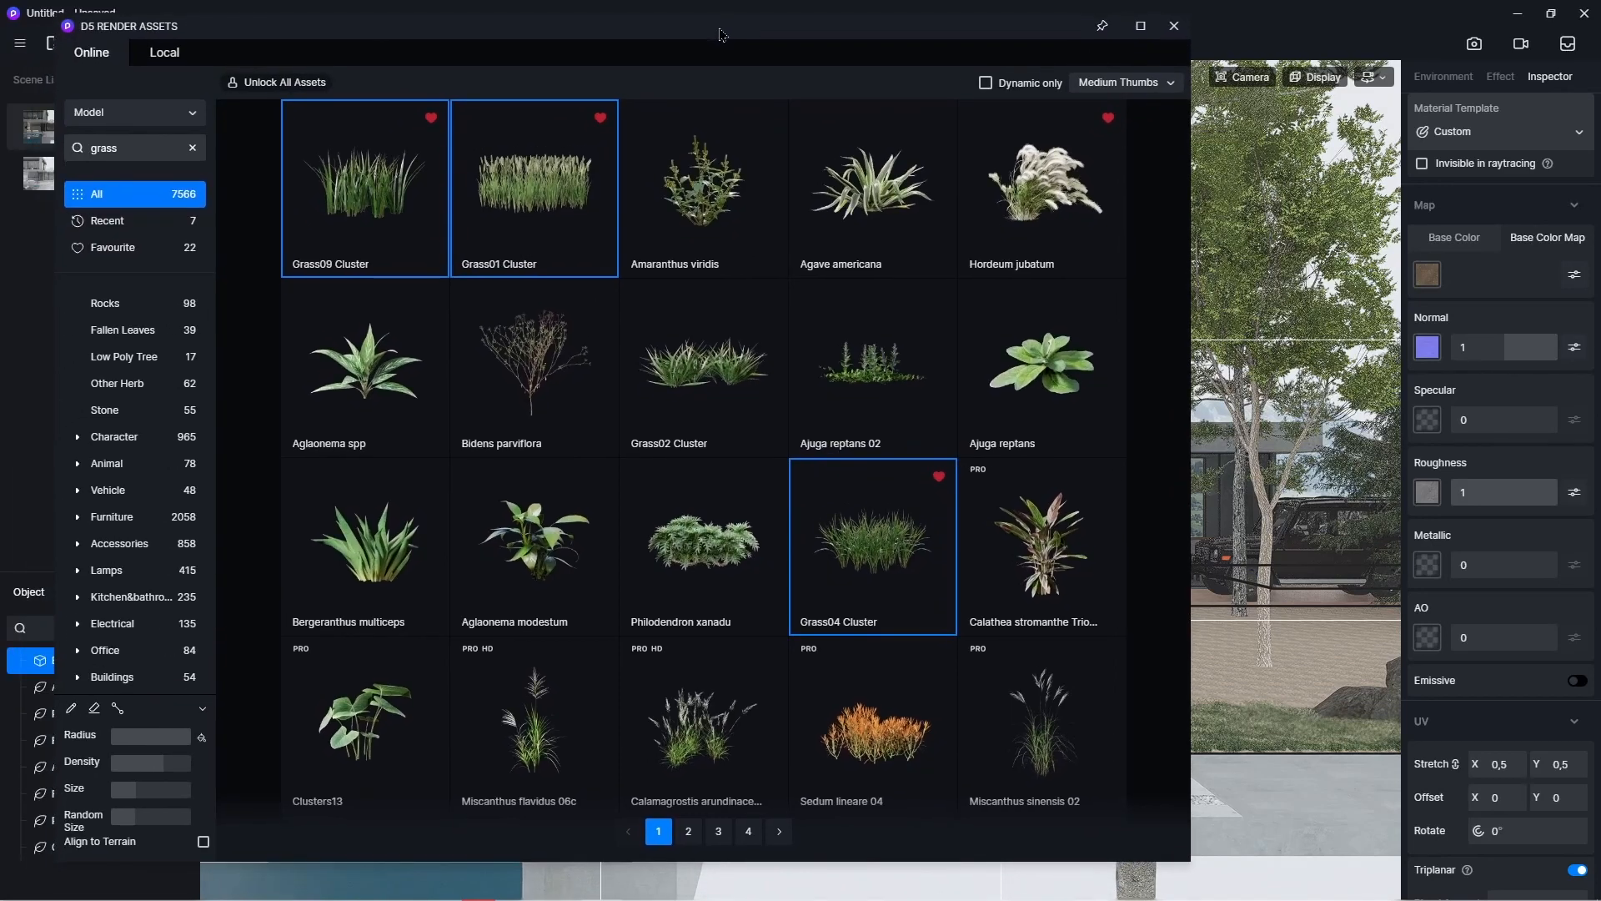
left_click(95, 709)
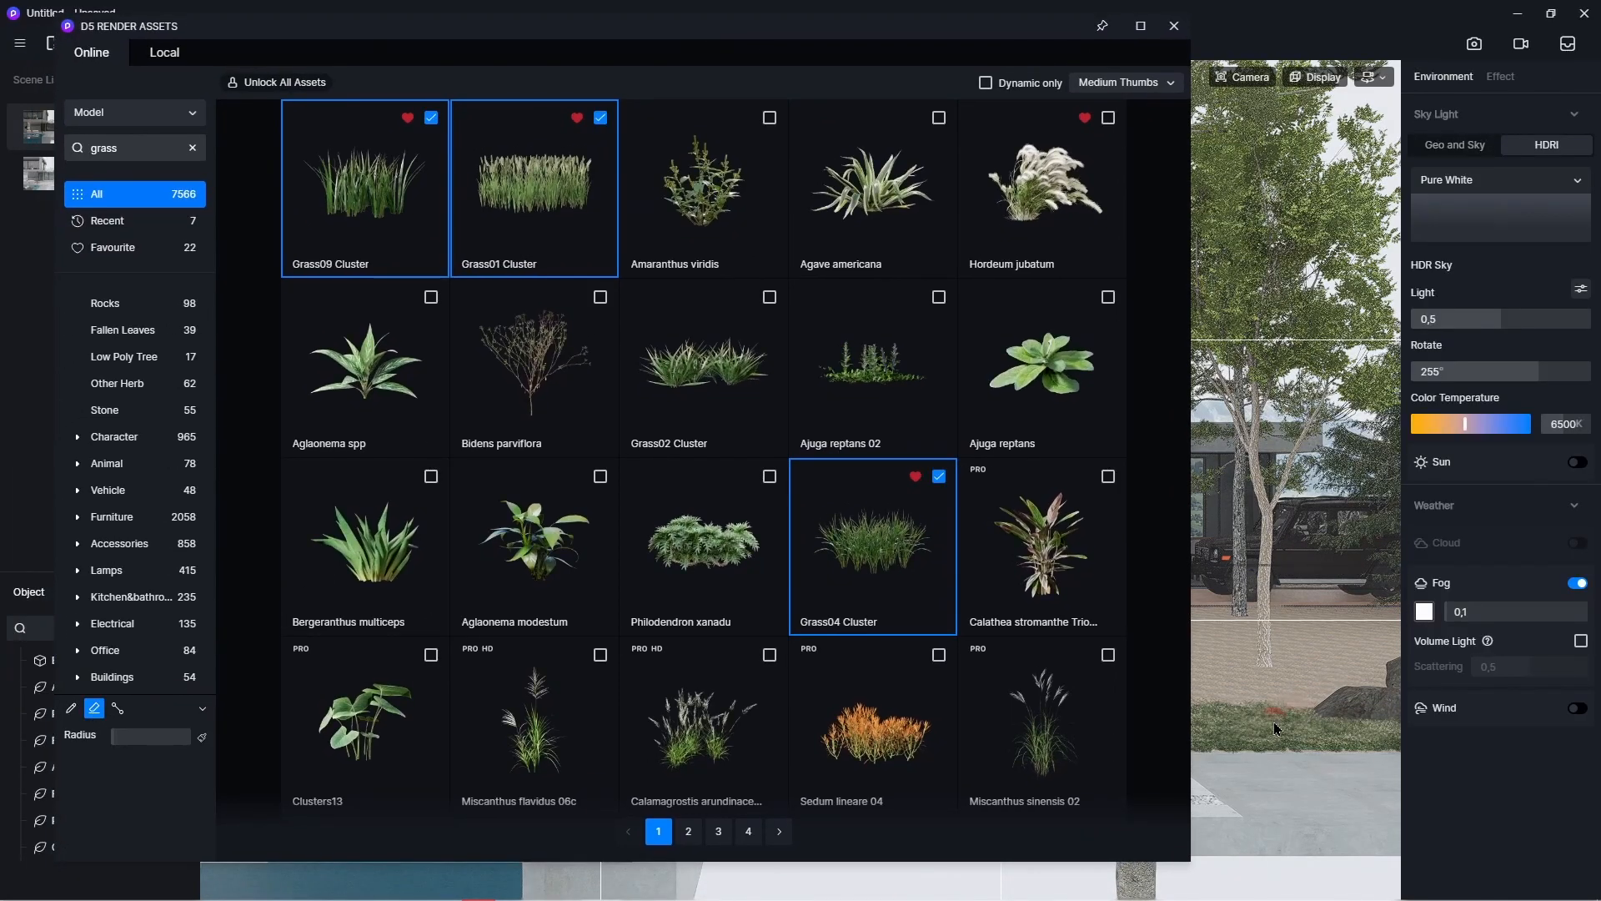
left_click_drag(119, 734, 191, 735)
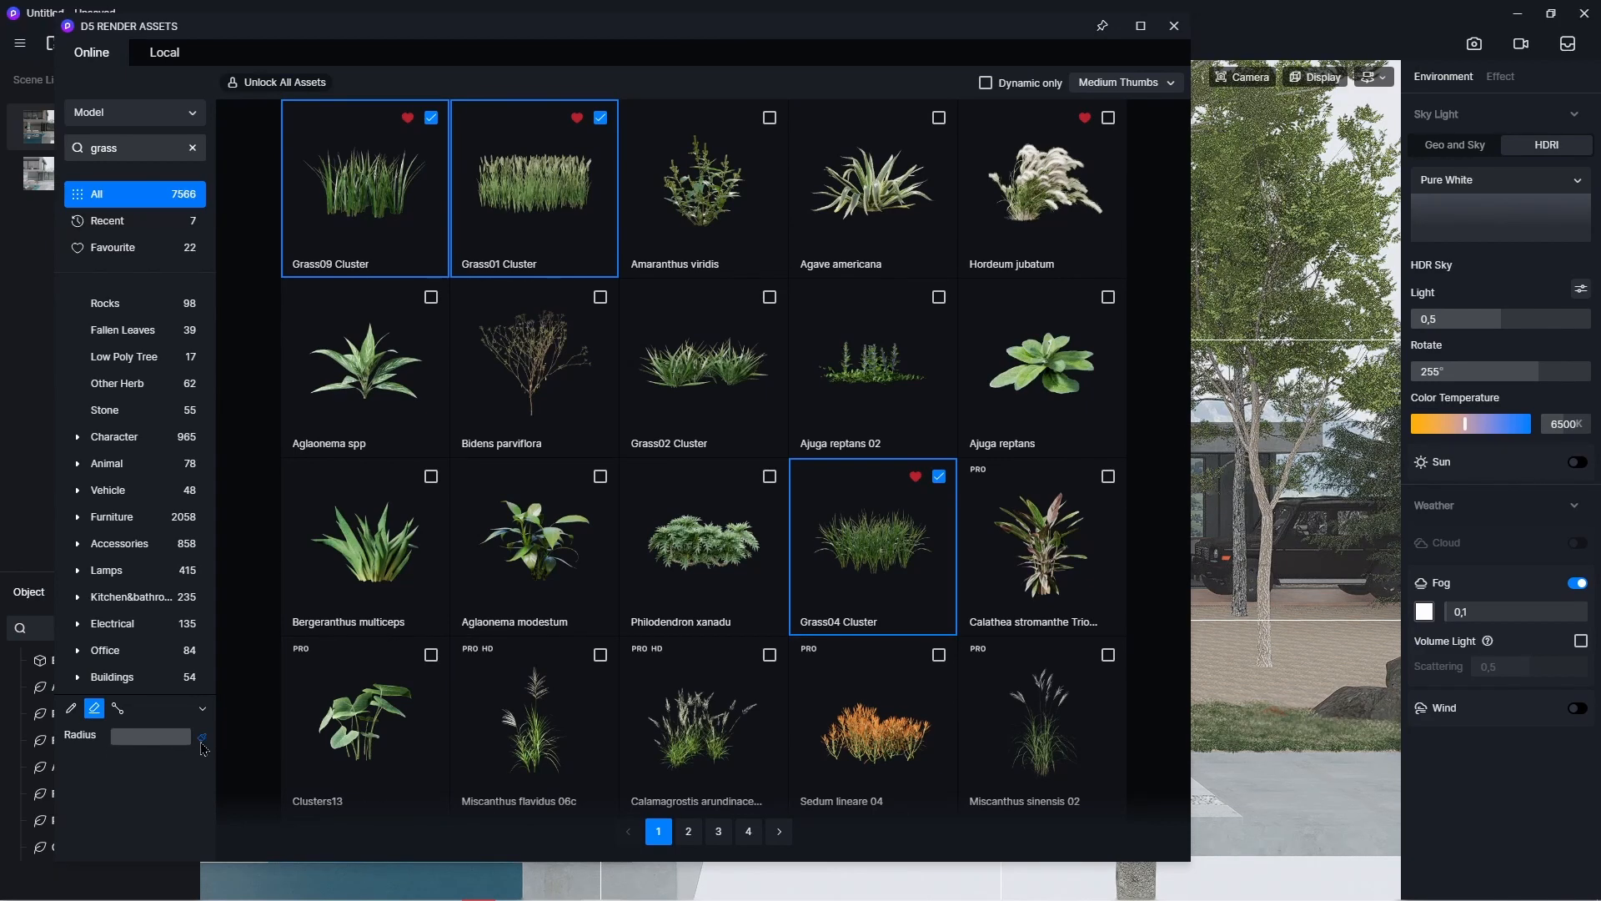
- Erase the grass strip beside the boulders, repaint it with only Grass09 Cluster and Grass04 Cluster, and close the asset library
left_click(1274, 697)
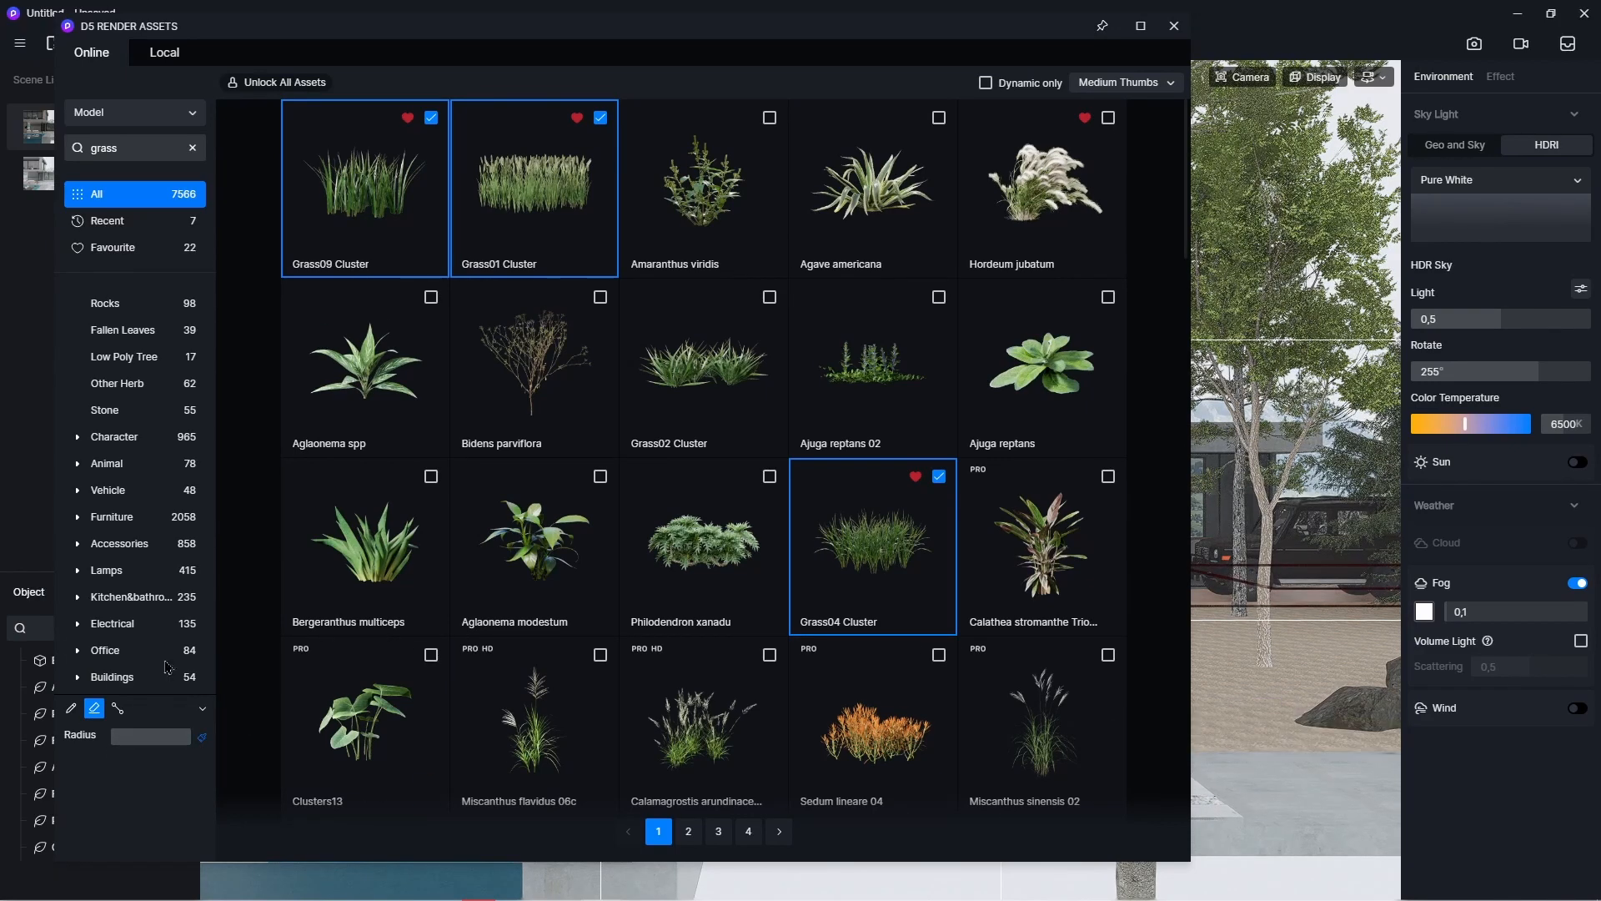
left_click(601, 118)
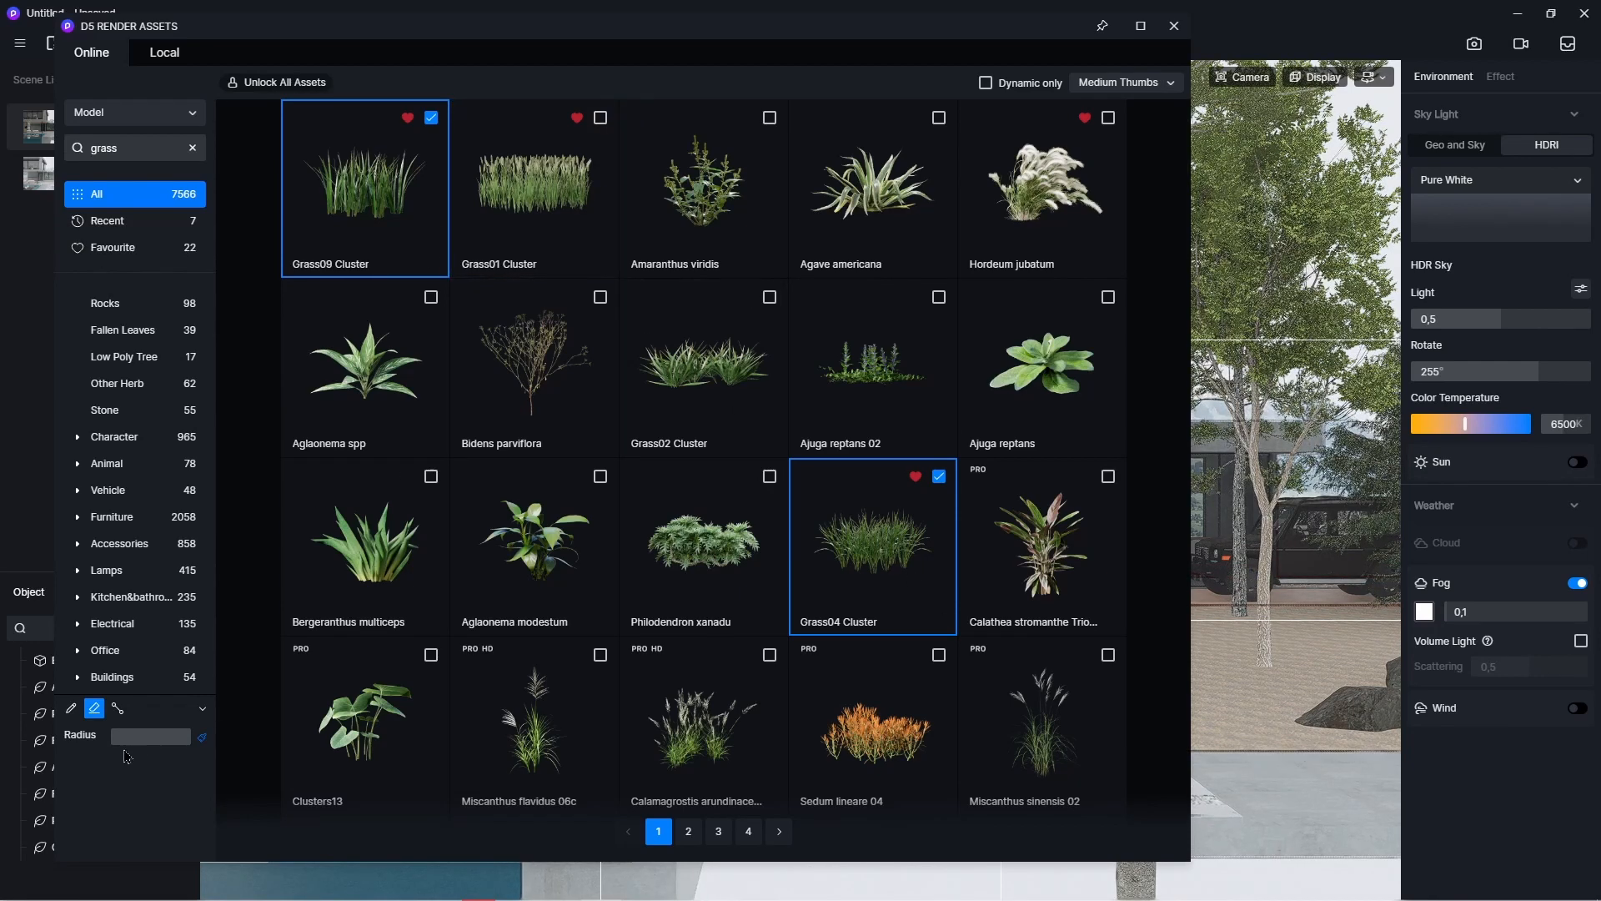
left_click(72, 709)
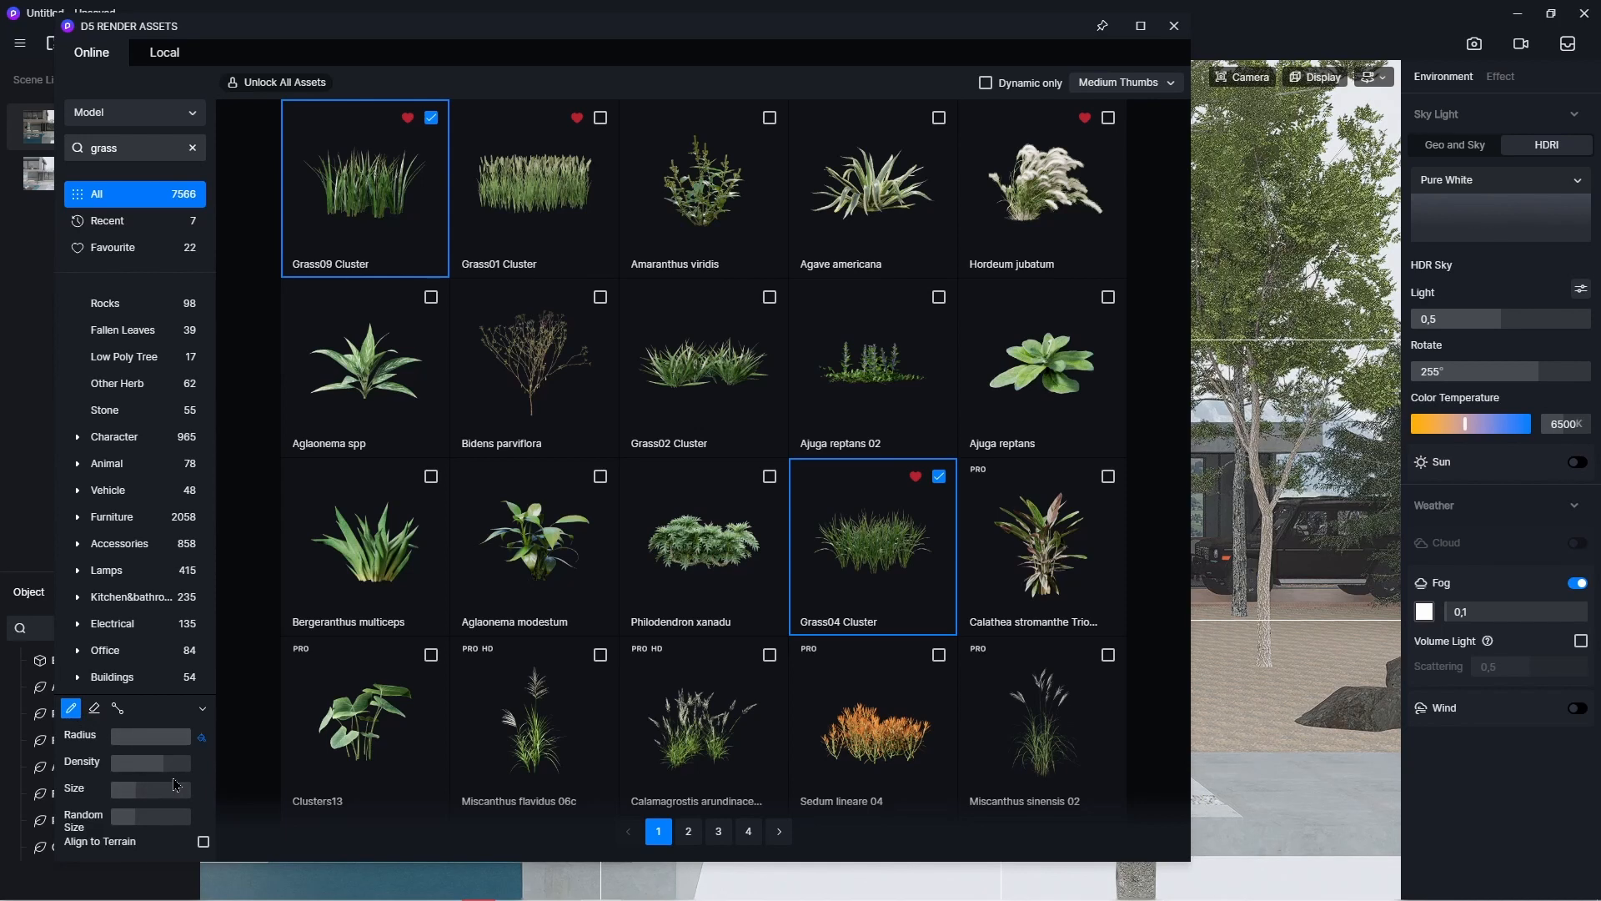
left_click(1274, 719)
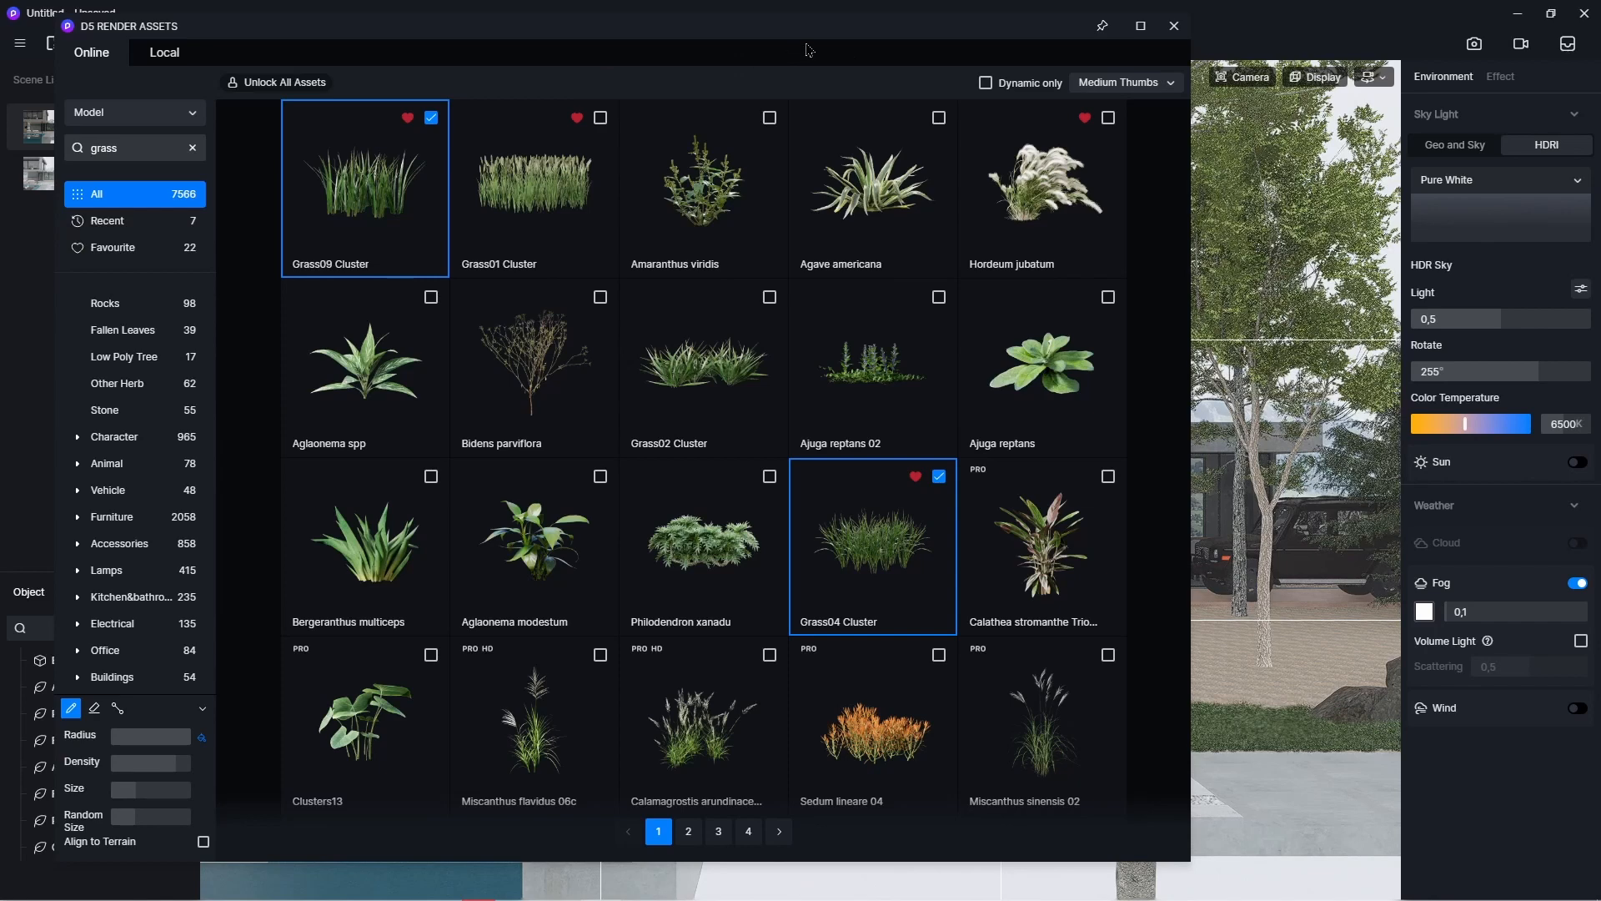
left_click_drag(807, 50, 600, 89)
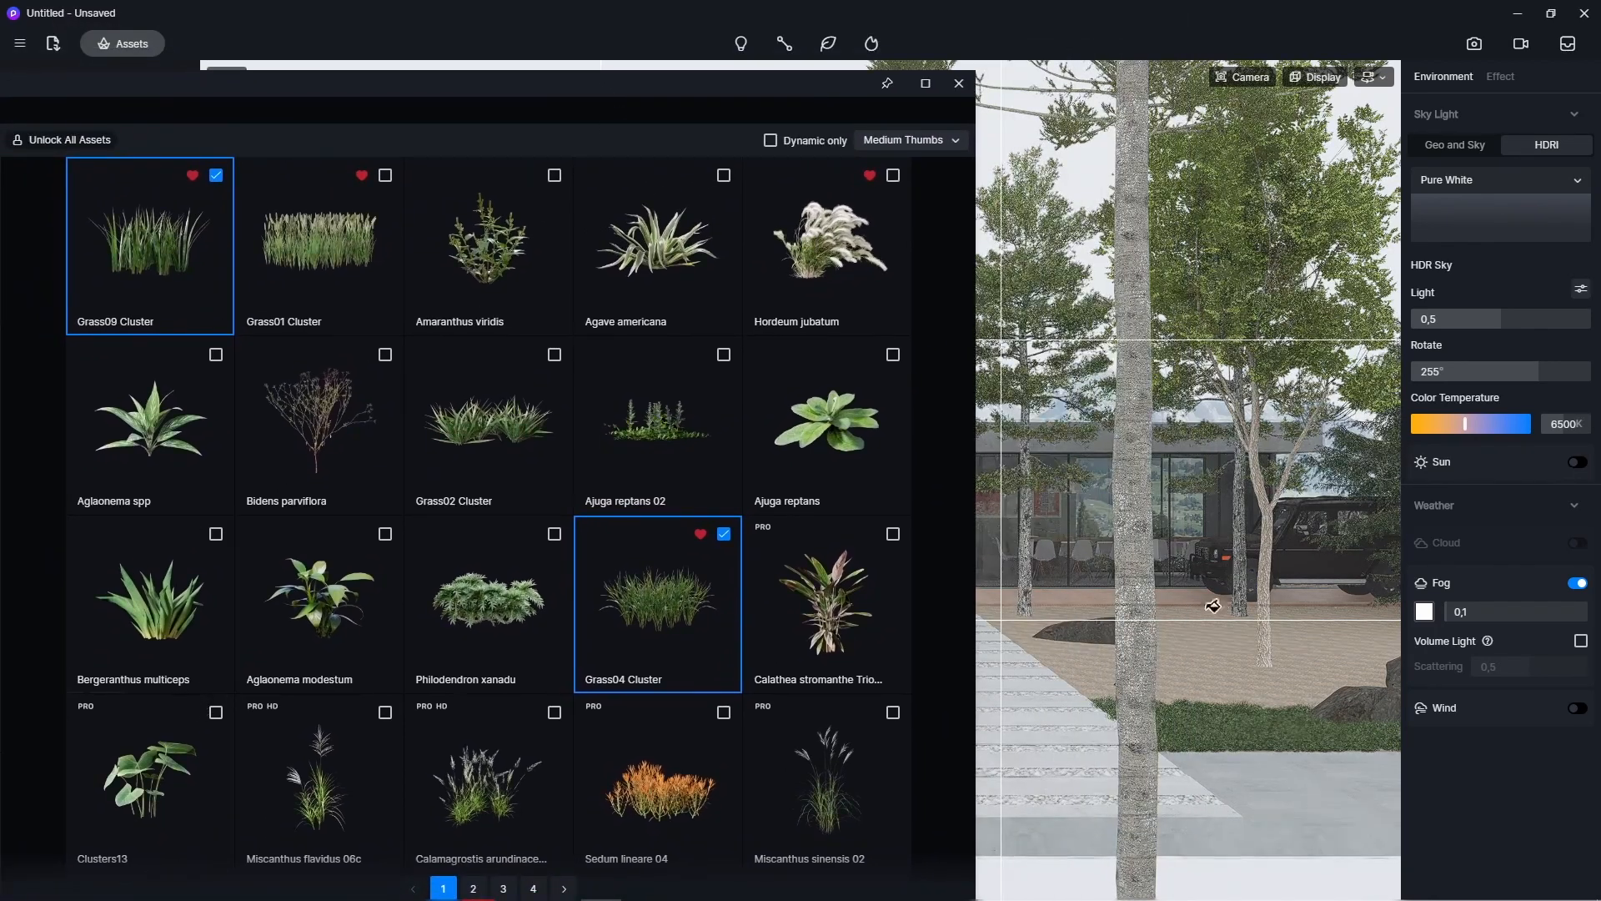
left_click(956, 92)
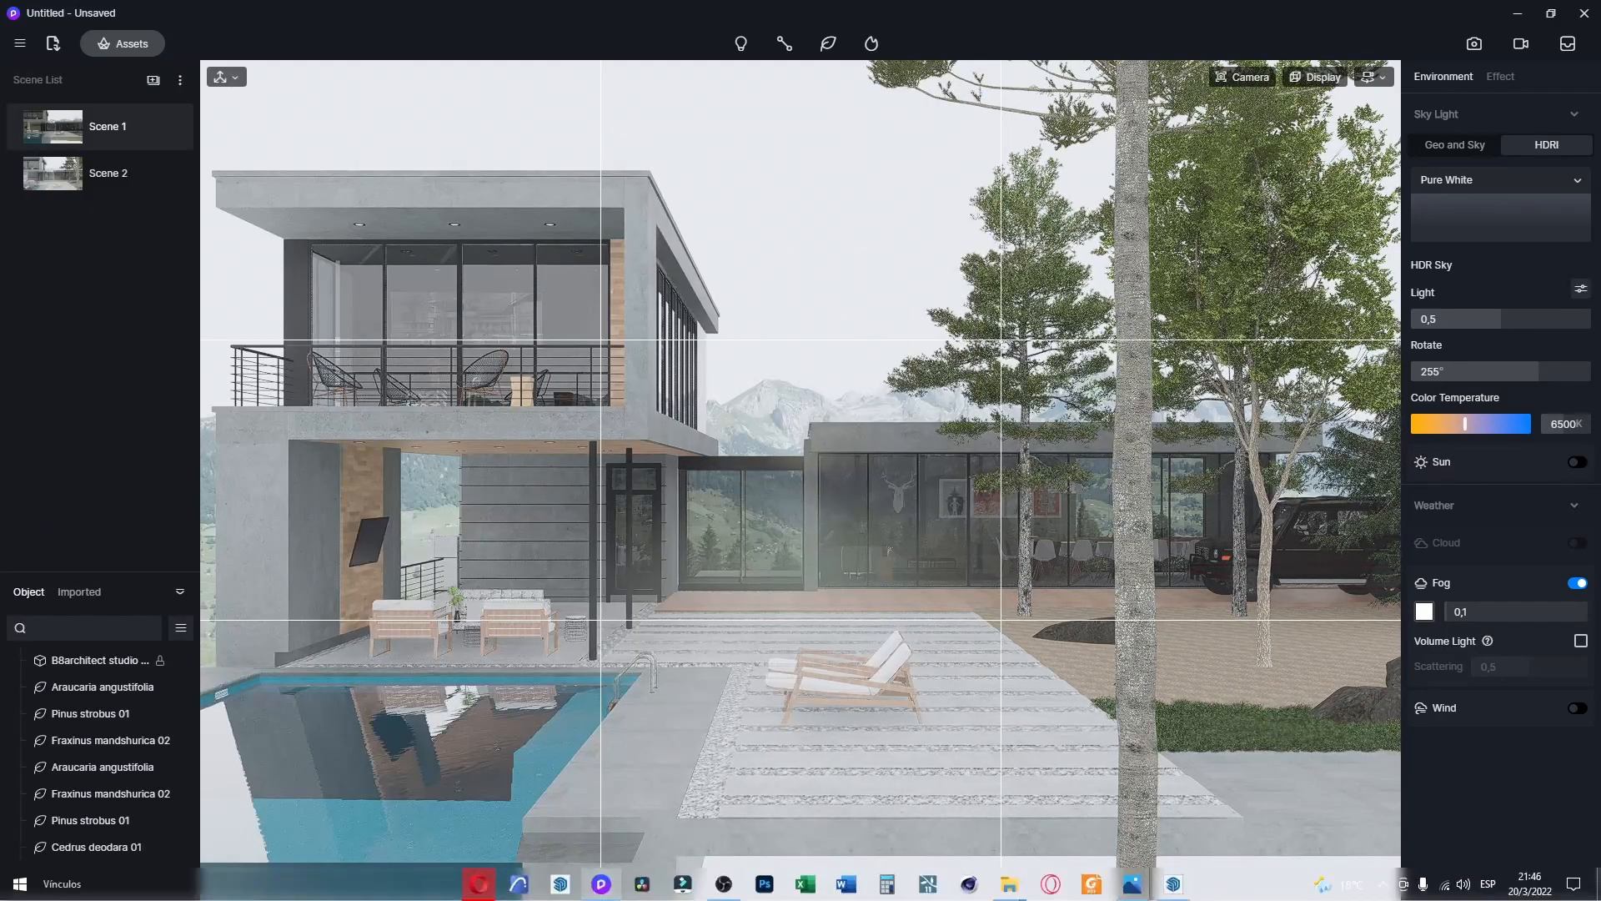
- Replace the Pure White sky with the custom HDRI kloppenheim_07_16k 22
left_click(1494, 200)
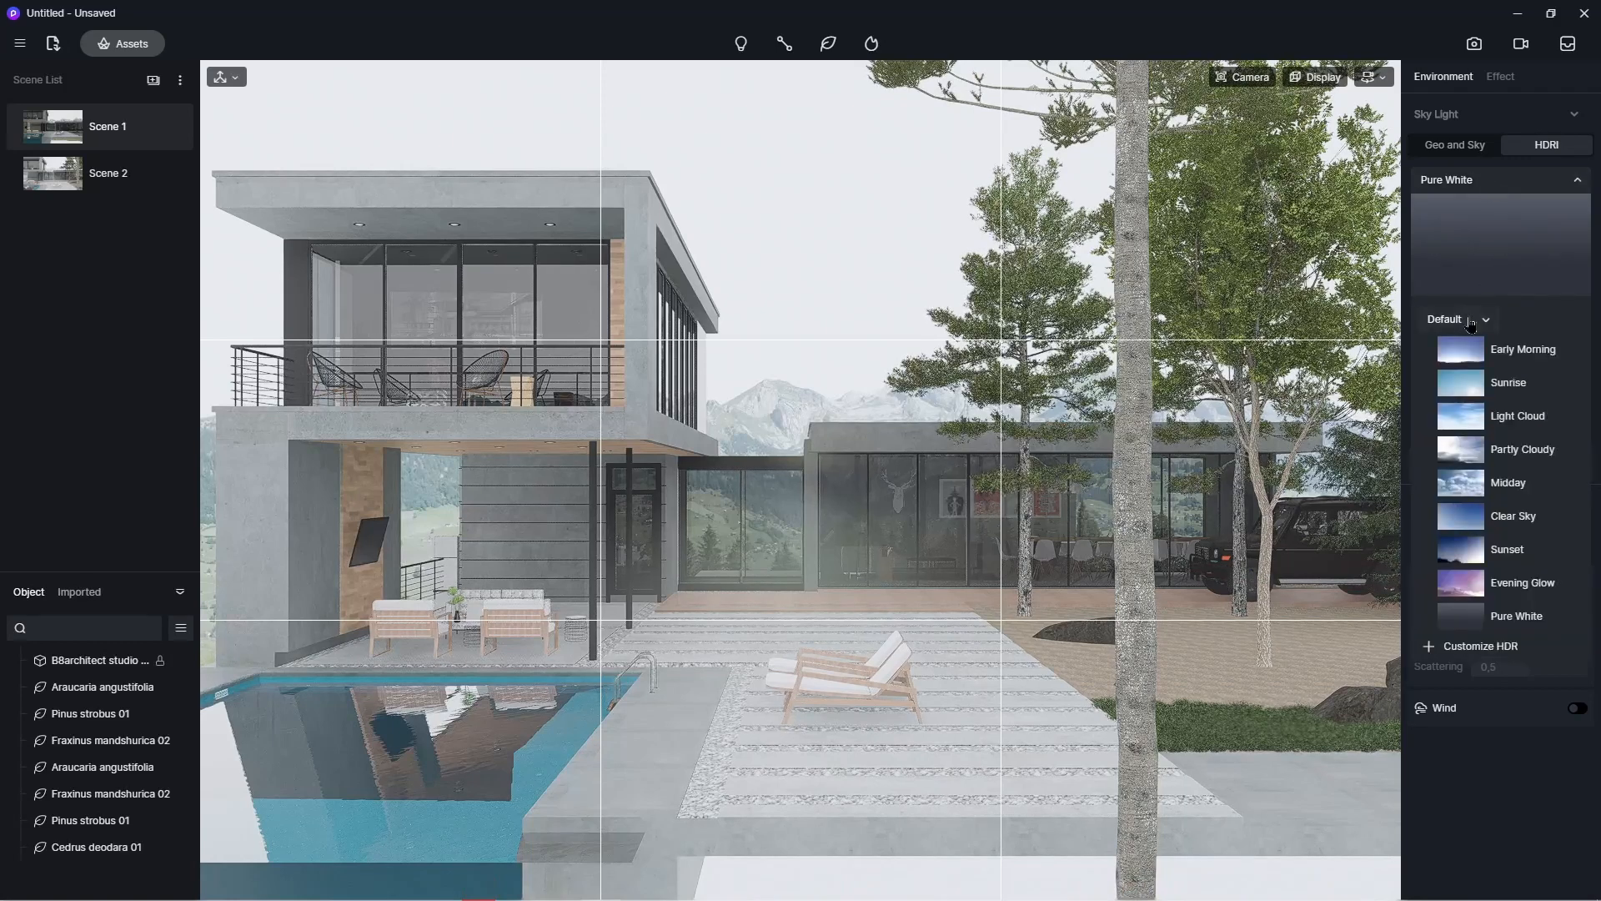
left_click(1472, 322)
left_click(1467, 339)
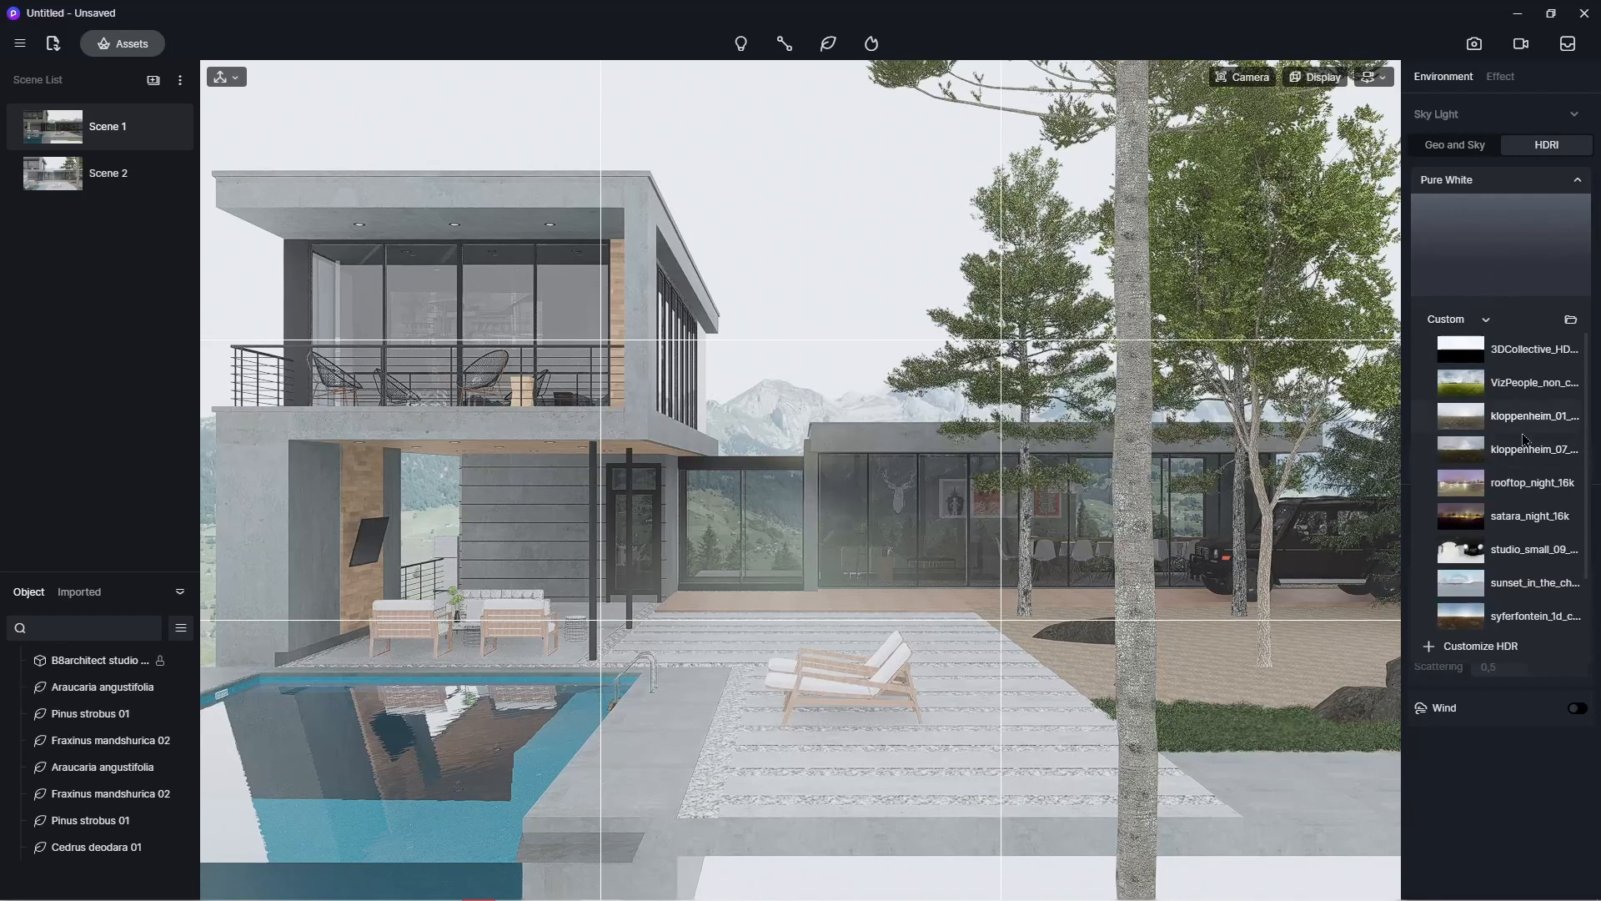
left_click(1477, 453)
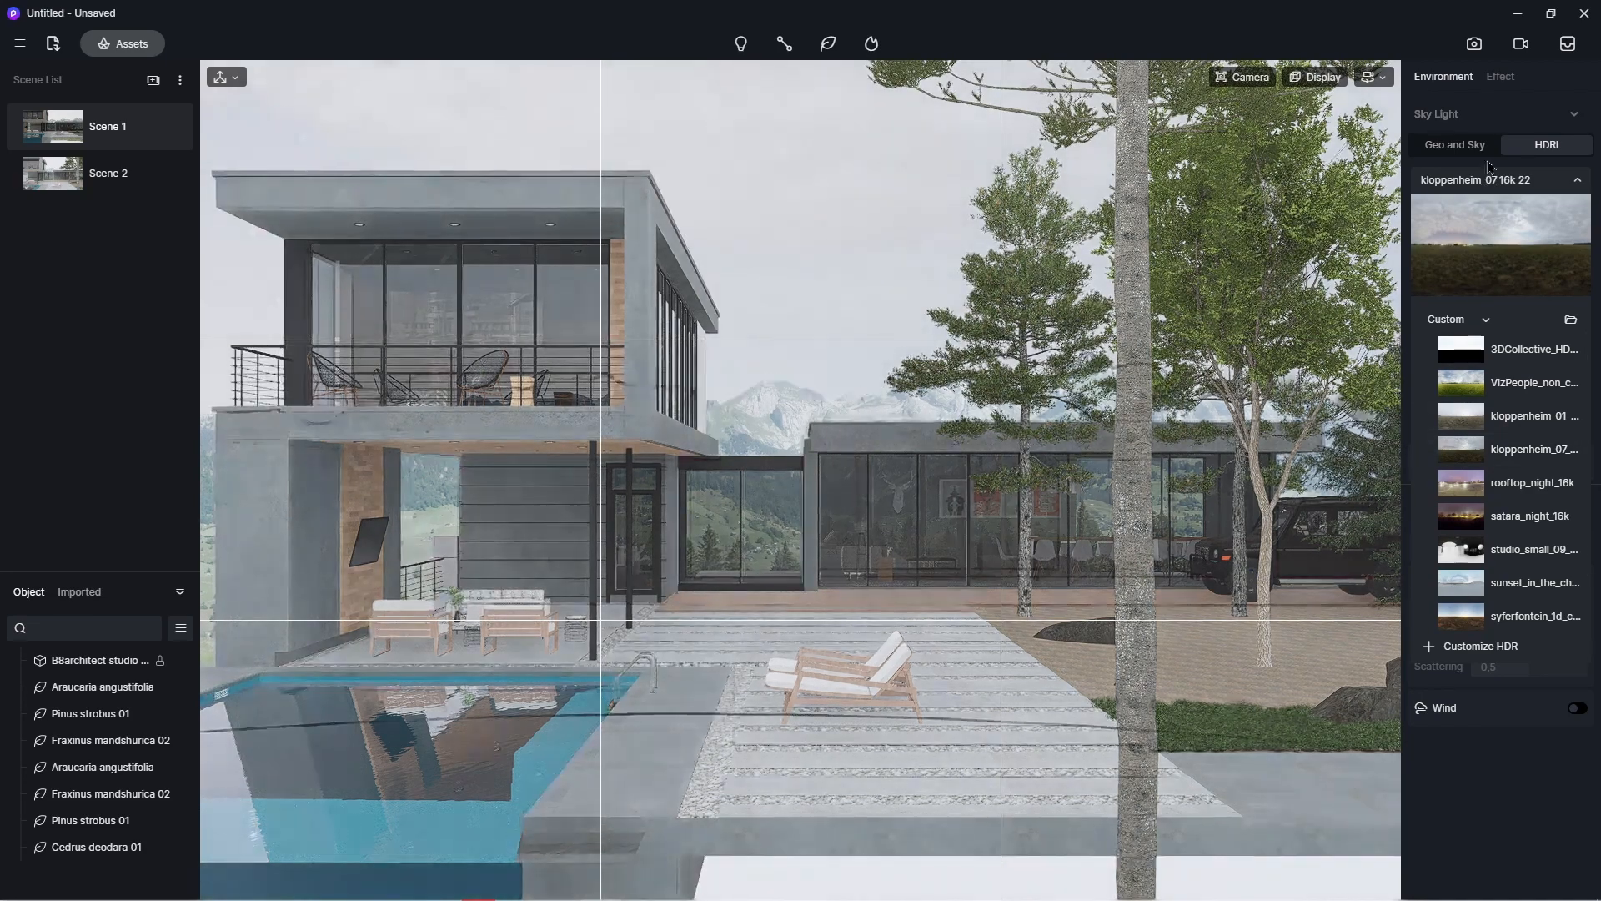
left_click(1556, 99)
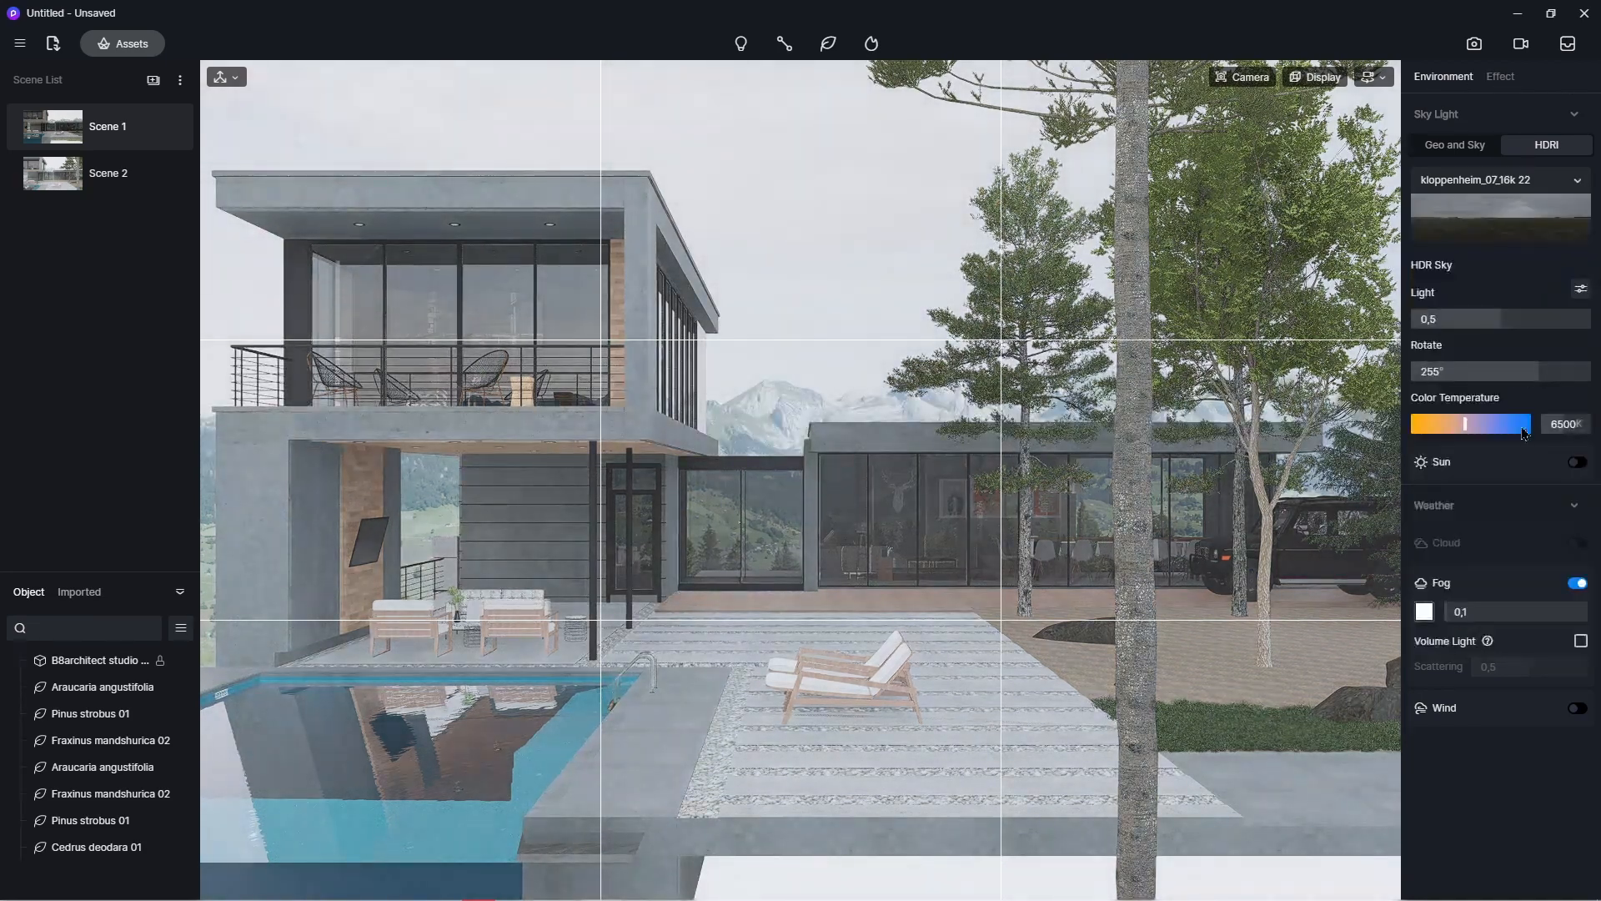
- Show separate skylight and background light values, turn on the sun and rotate the HDRI sky to 100°
left_click(1581, 289)
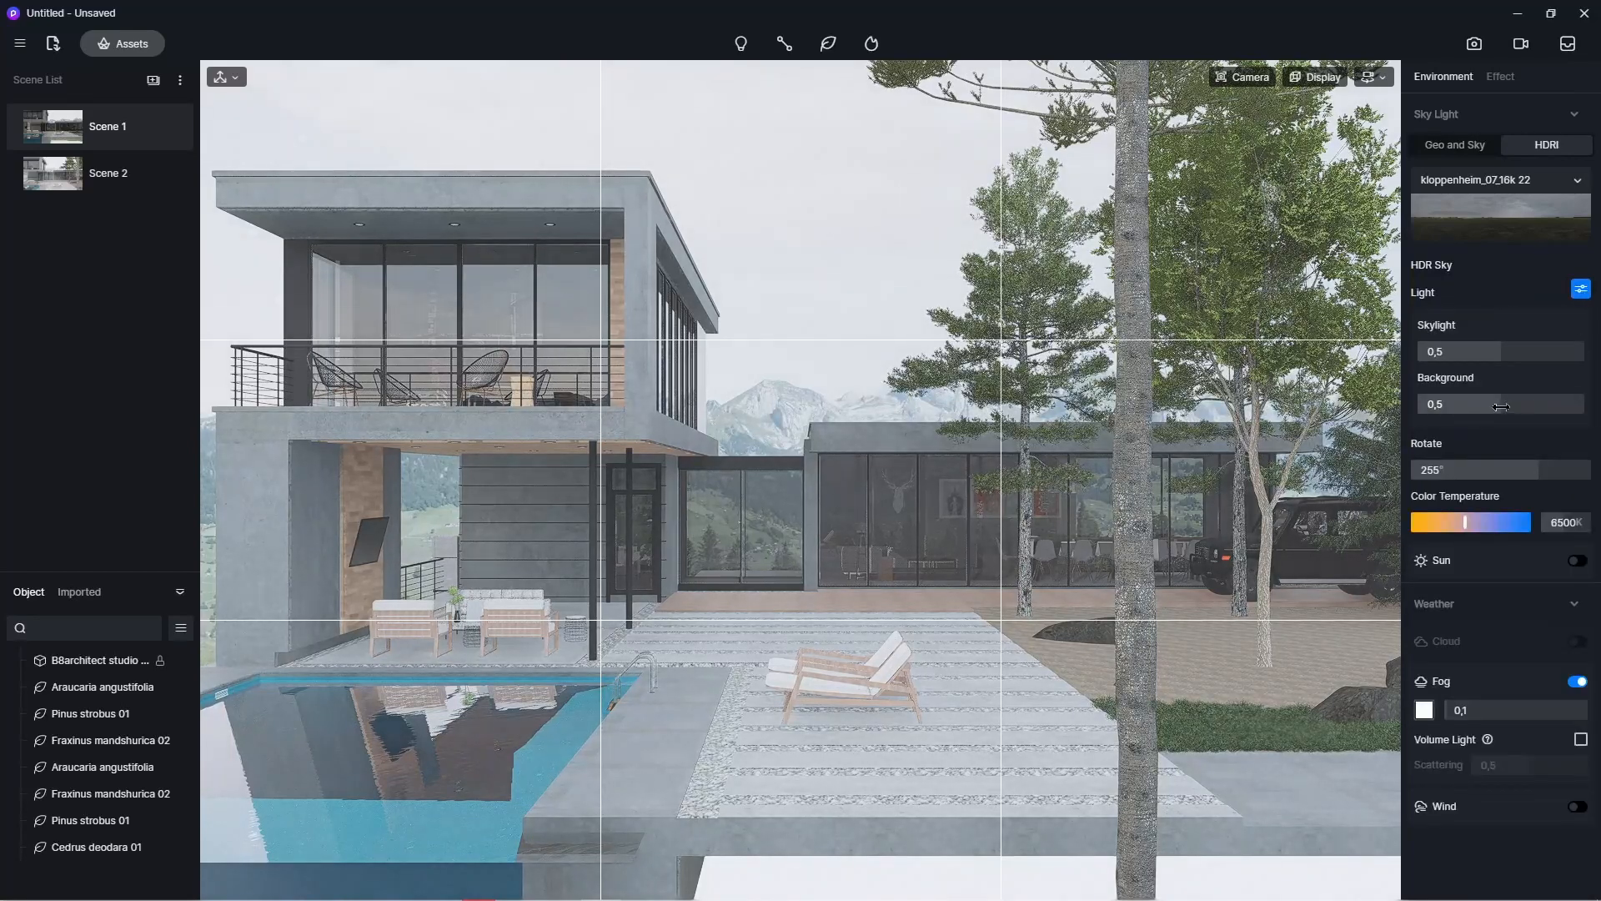
left_click(1577, 561)
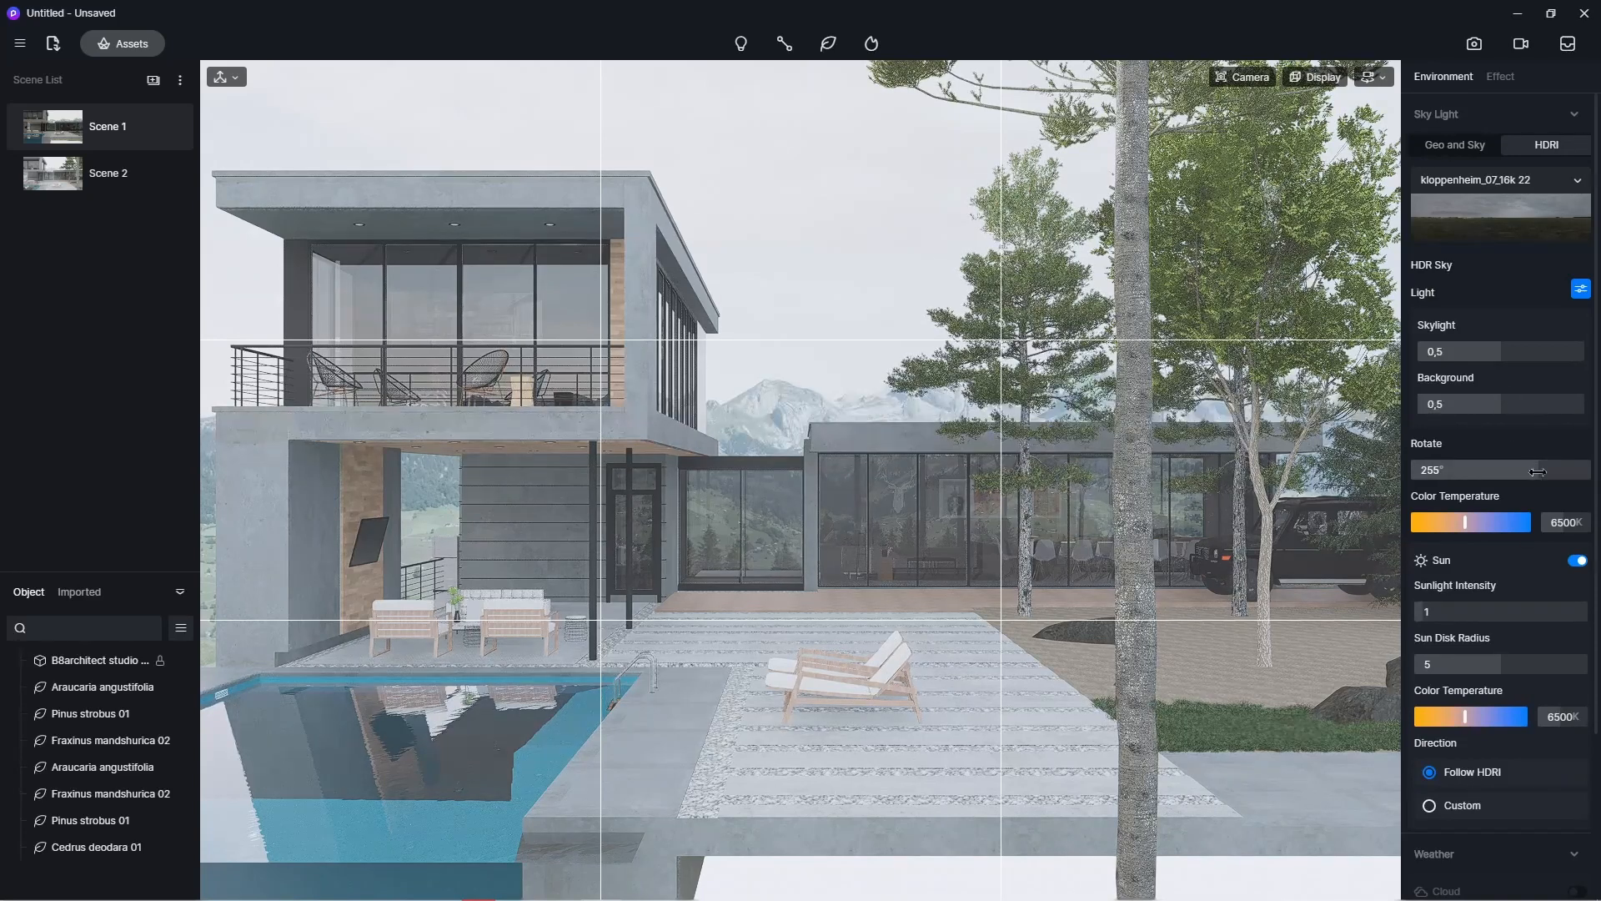
left_click_drag(1537, 471, 1465, 479)
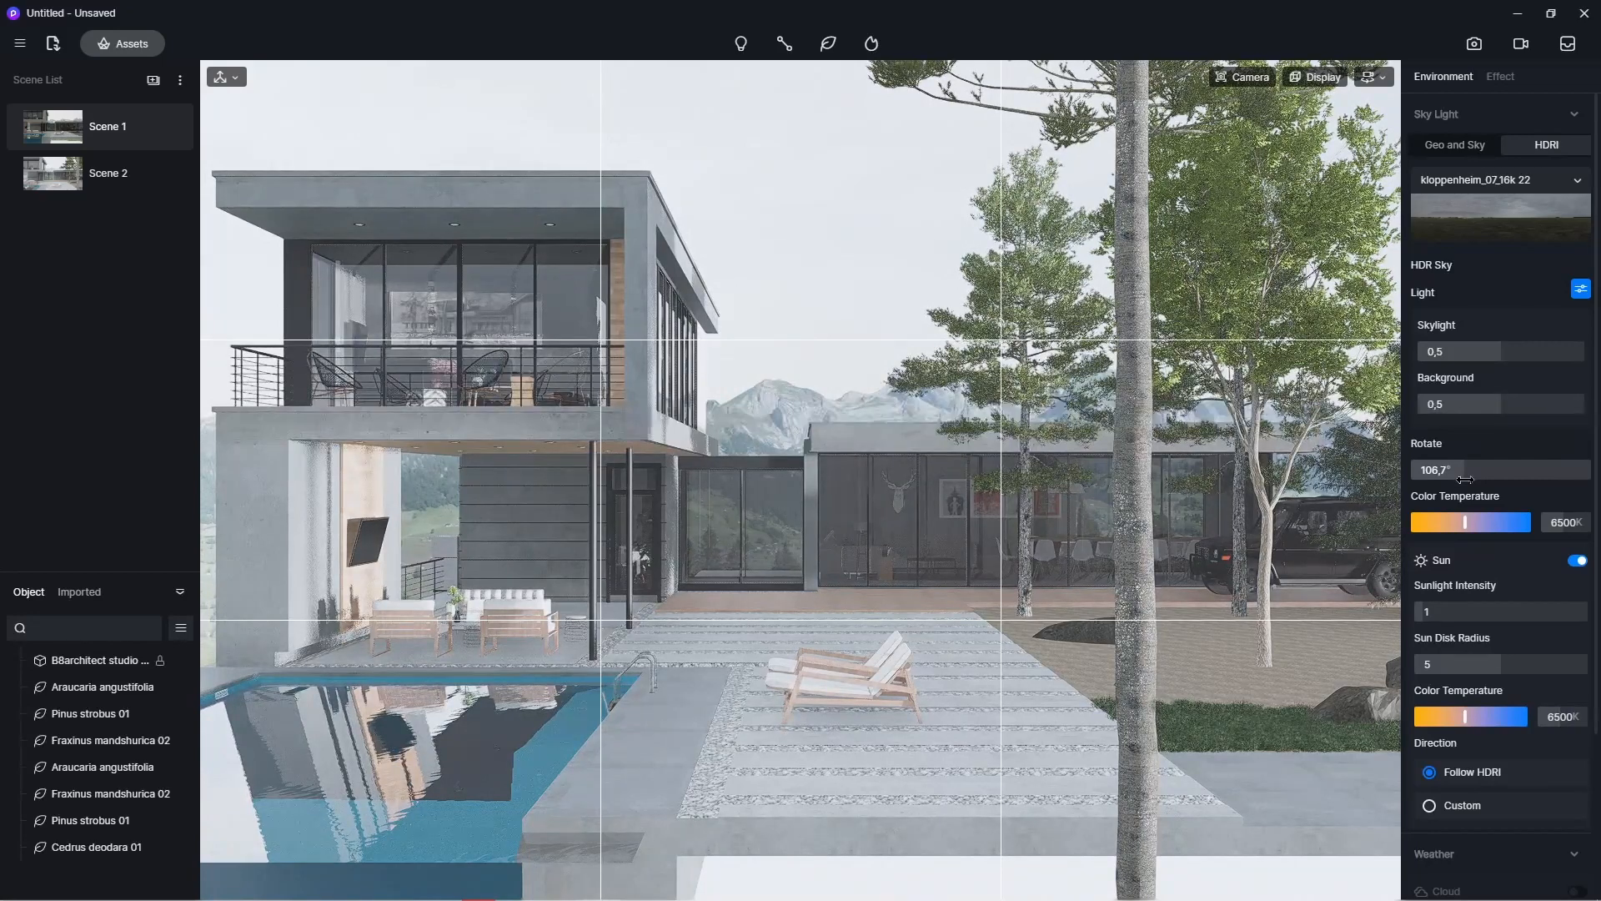
left_click_drag(1466, 479, 1467, 479)
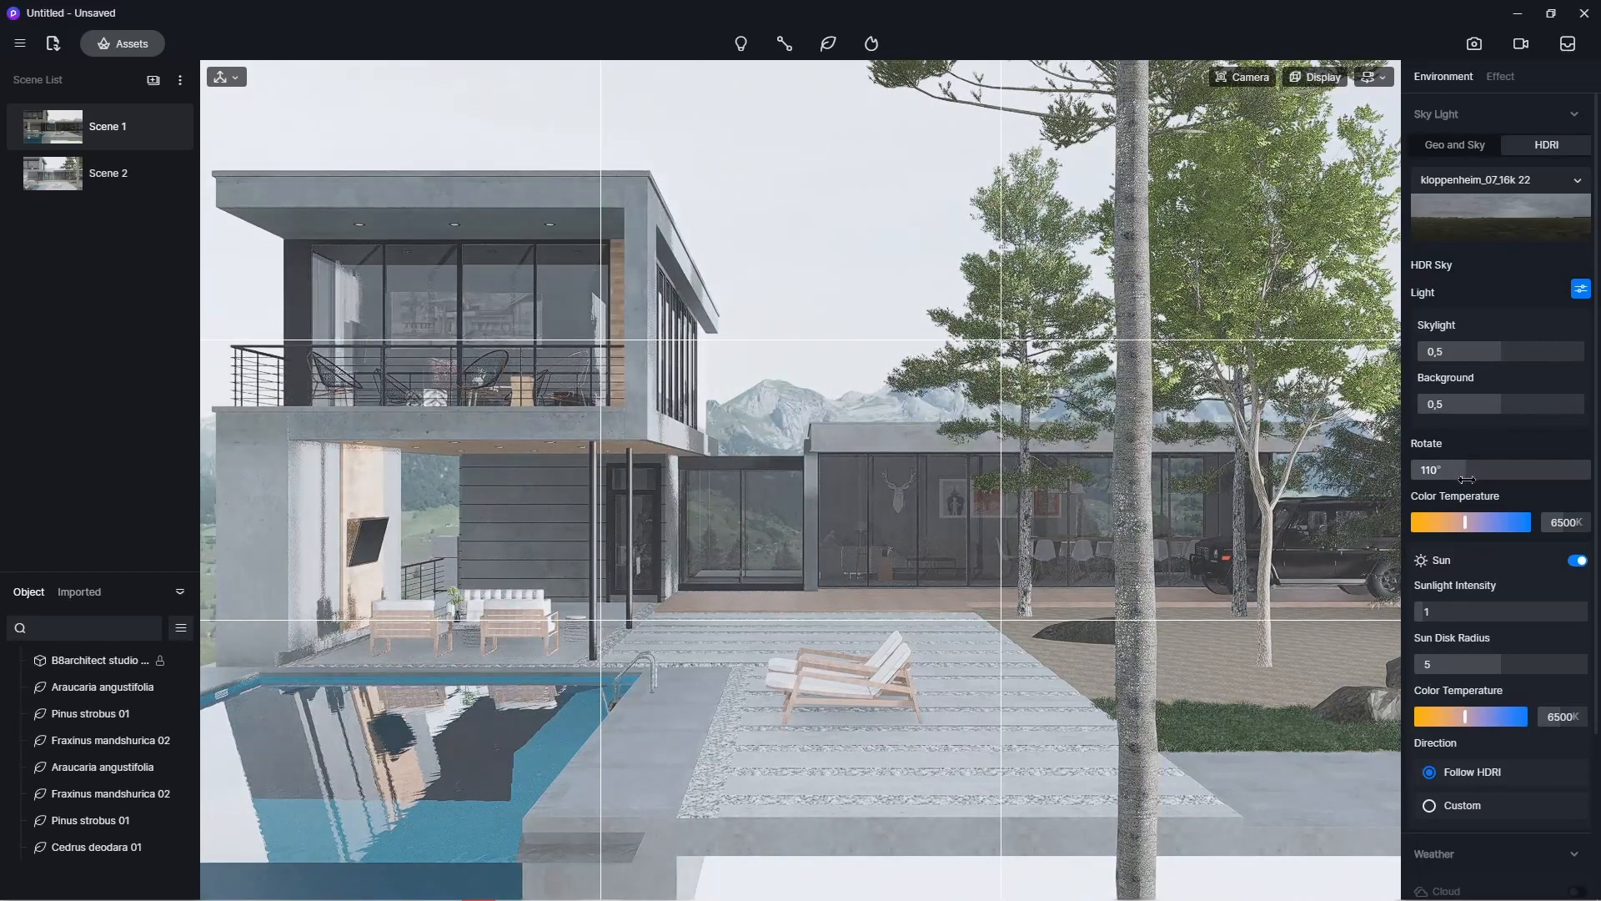
left_click_drag(1465, 479, 1462, 480)
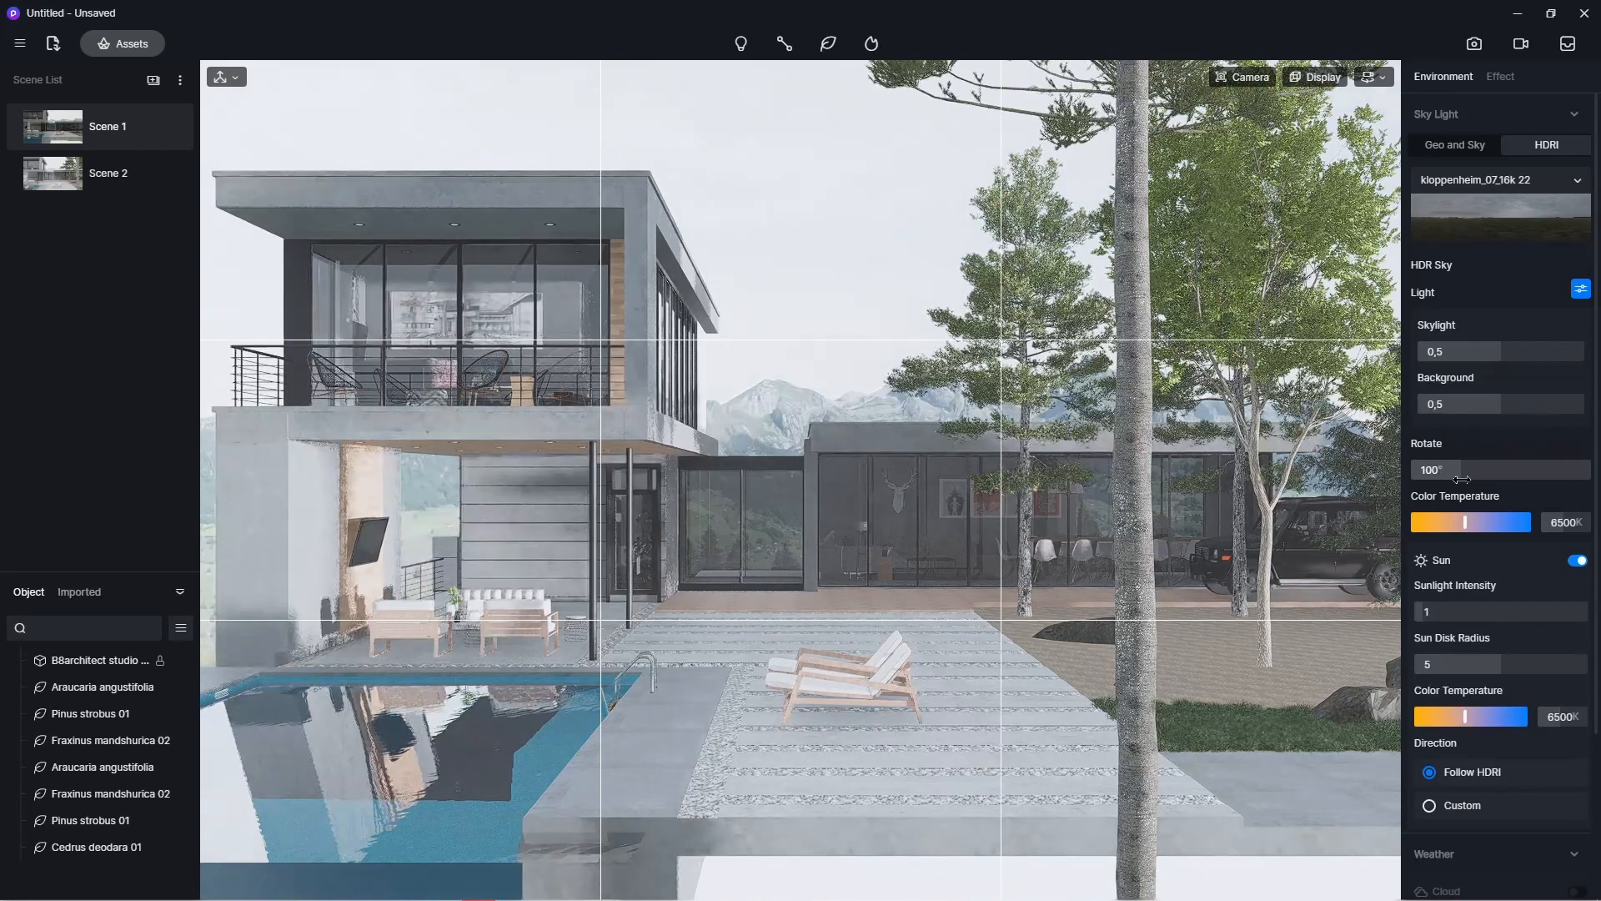
- Pull the camera back until the pool's side wall and the base of the foreground tree are in frame
scroll(957, 615, "down", 2)
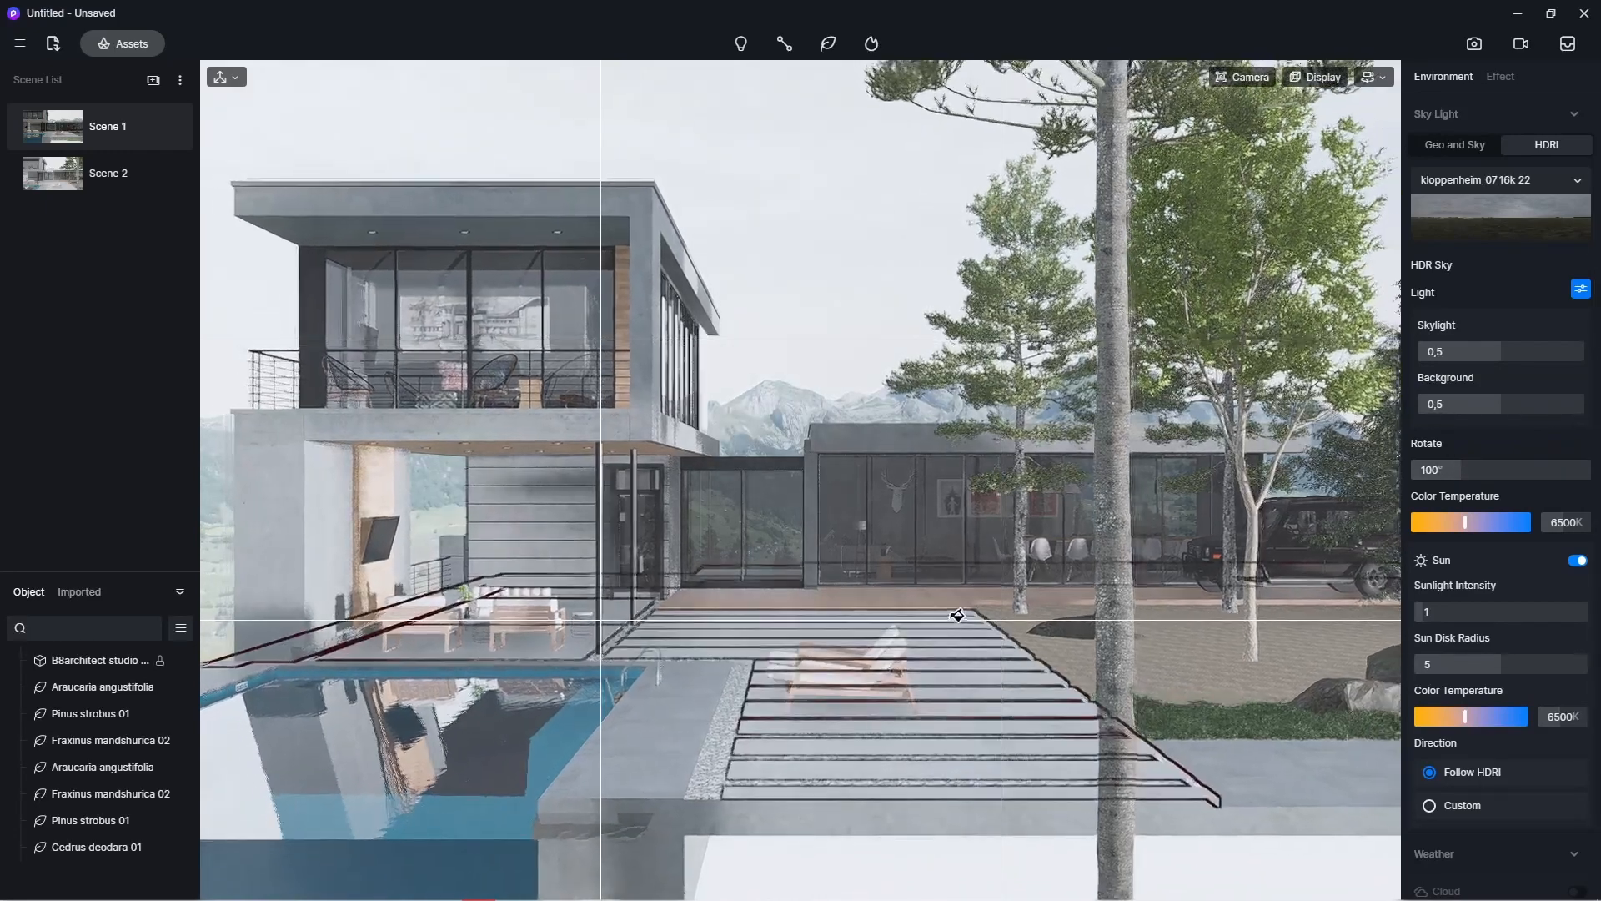
scroll(1007, 561, "down", 3)
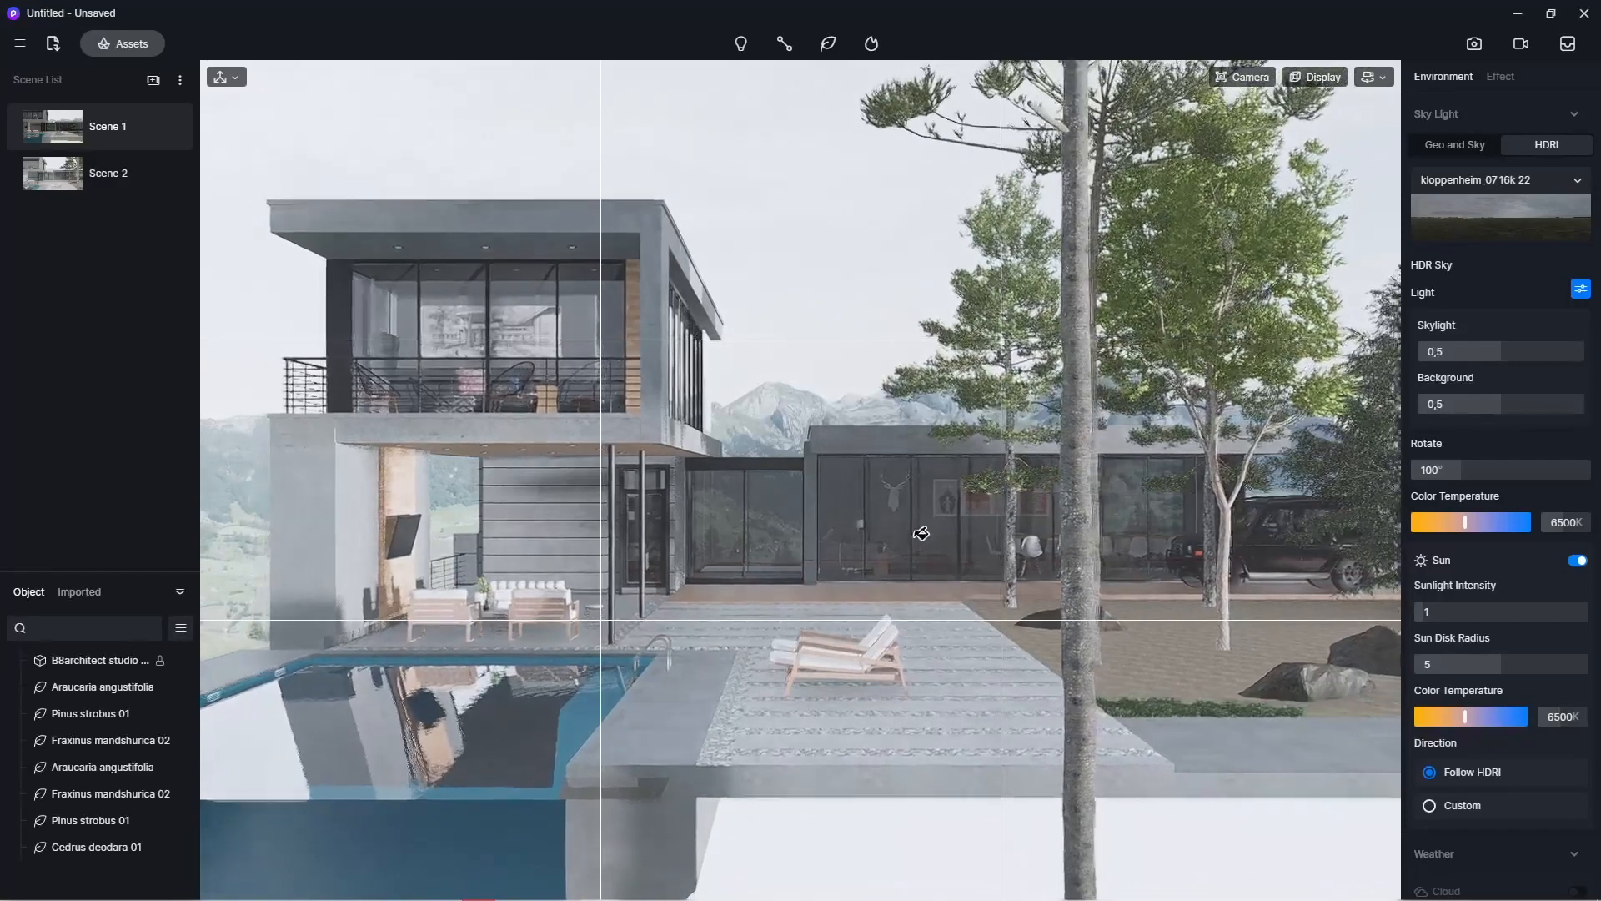
scroll(916, 526, "down", 4)
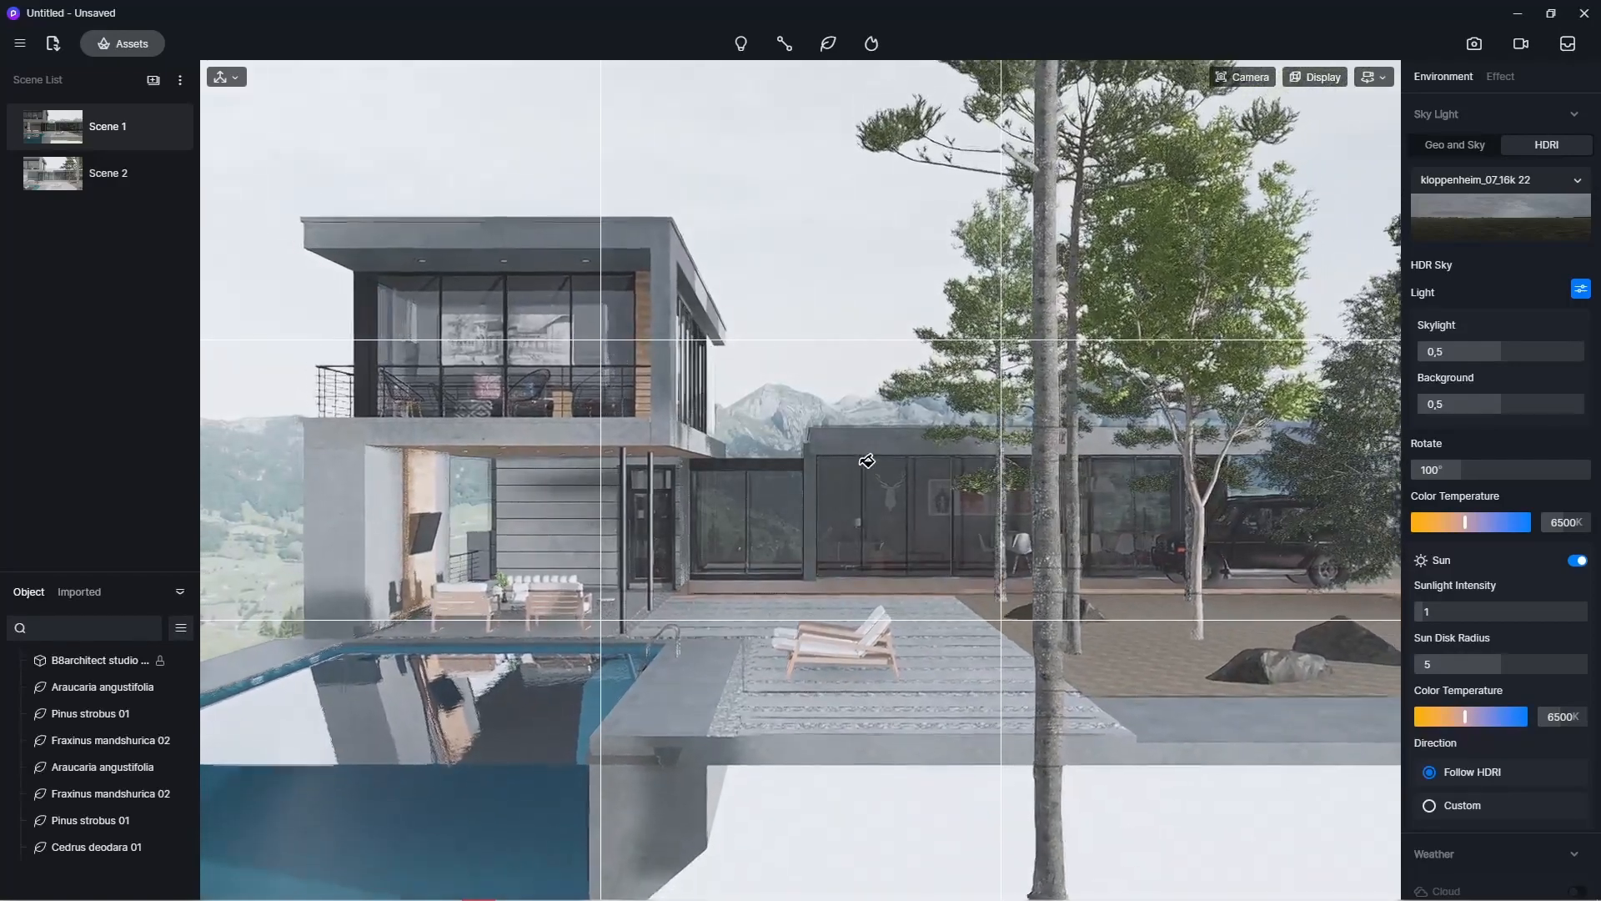
scroll(868, 458, "down", 4)
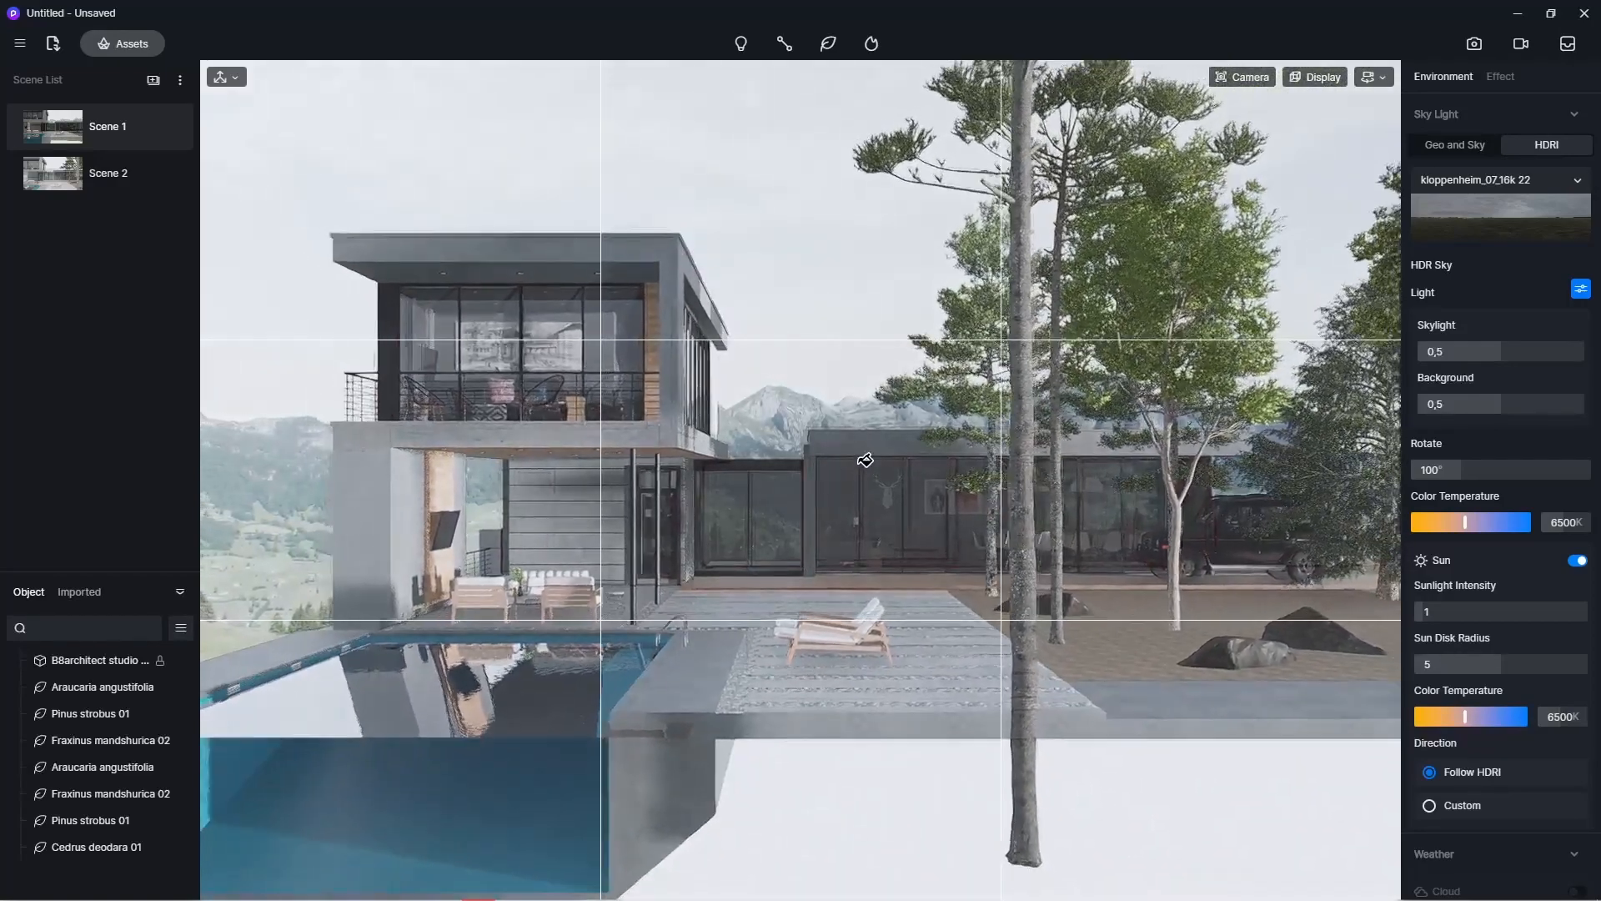
scroll(869, 453, "down", 3)
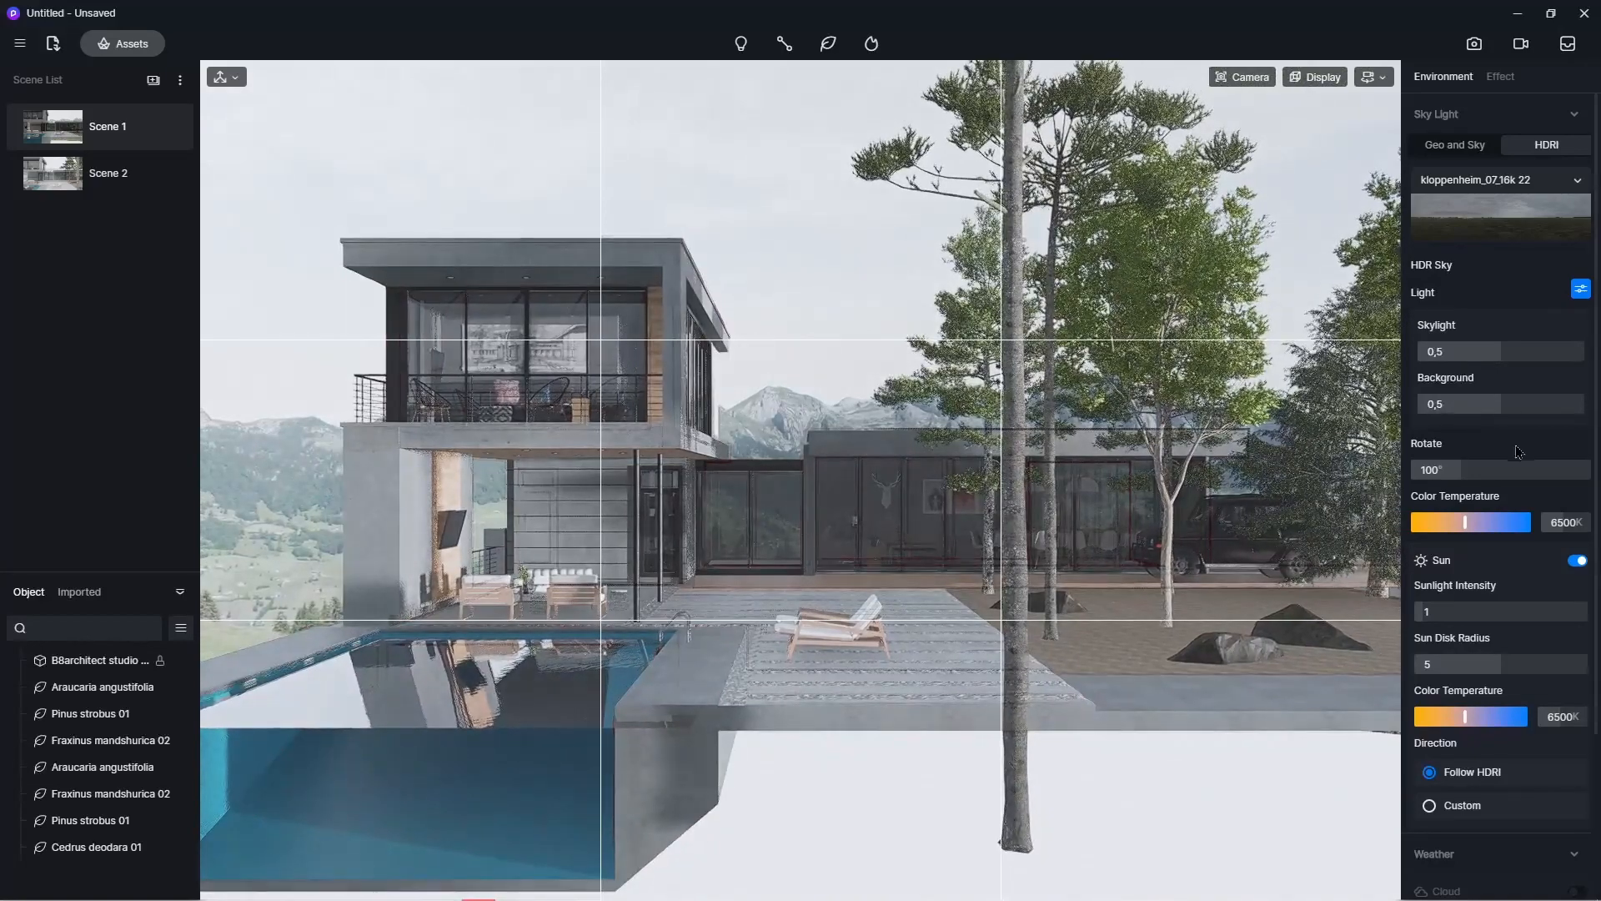
- Try HDRI rotations of 105° and 95°, then return the rotation to 100°
left_click_drag(1457, 473, 1464, 468)
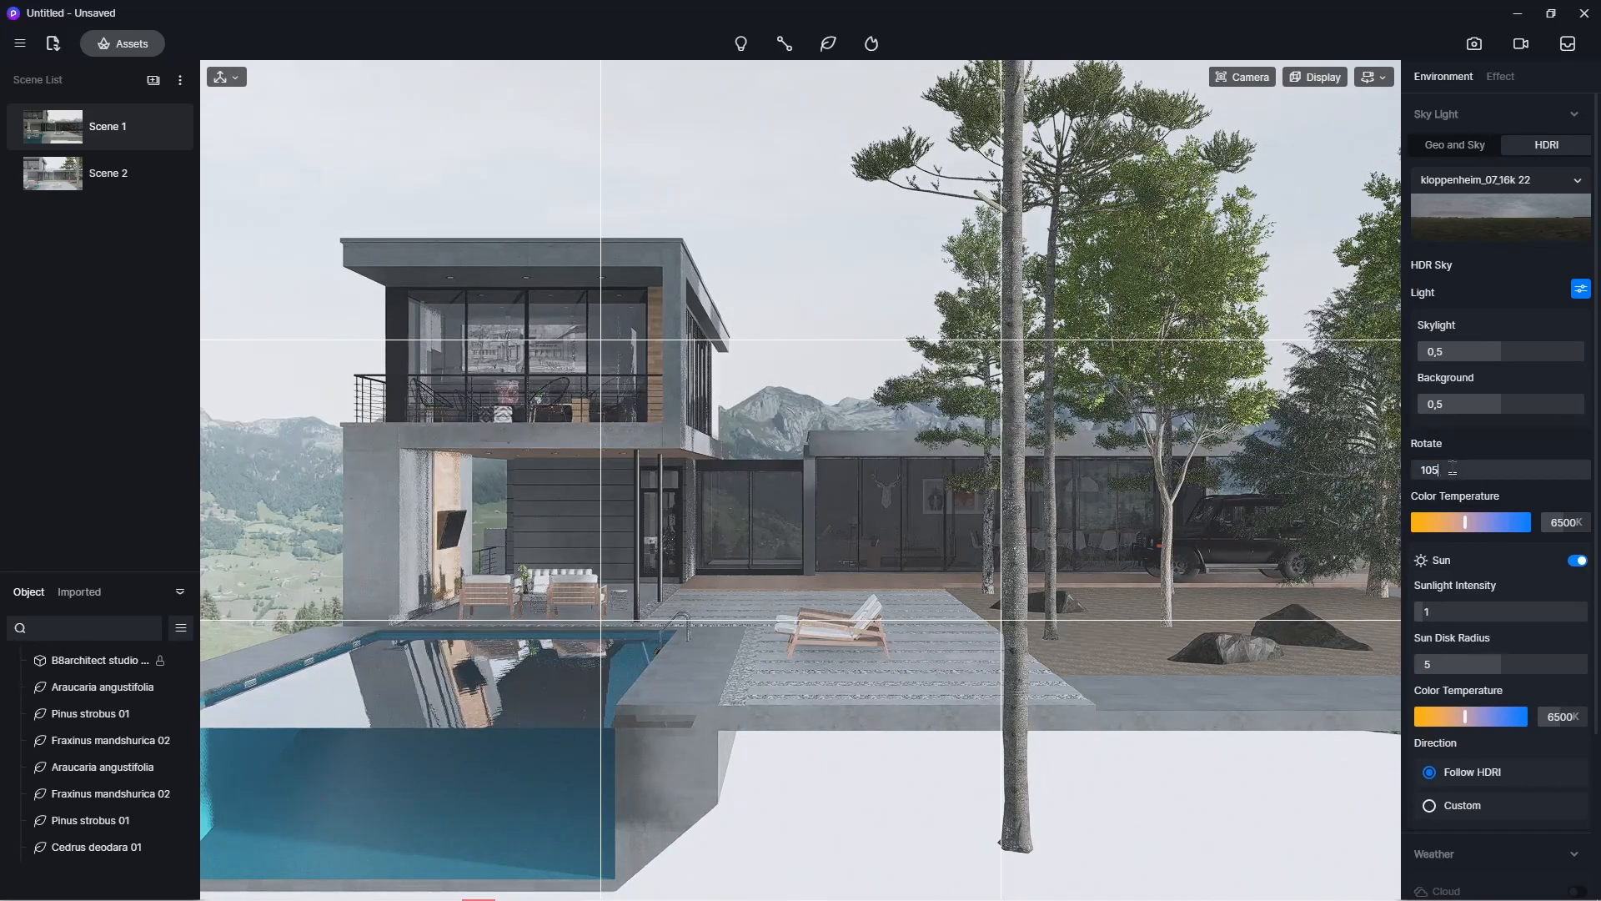
left_click_drag(1453, 469, 1392, 476)
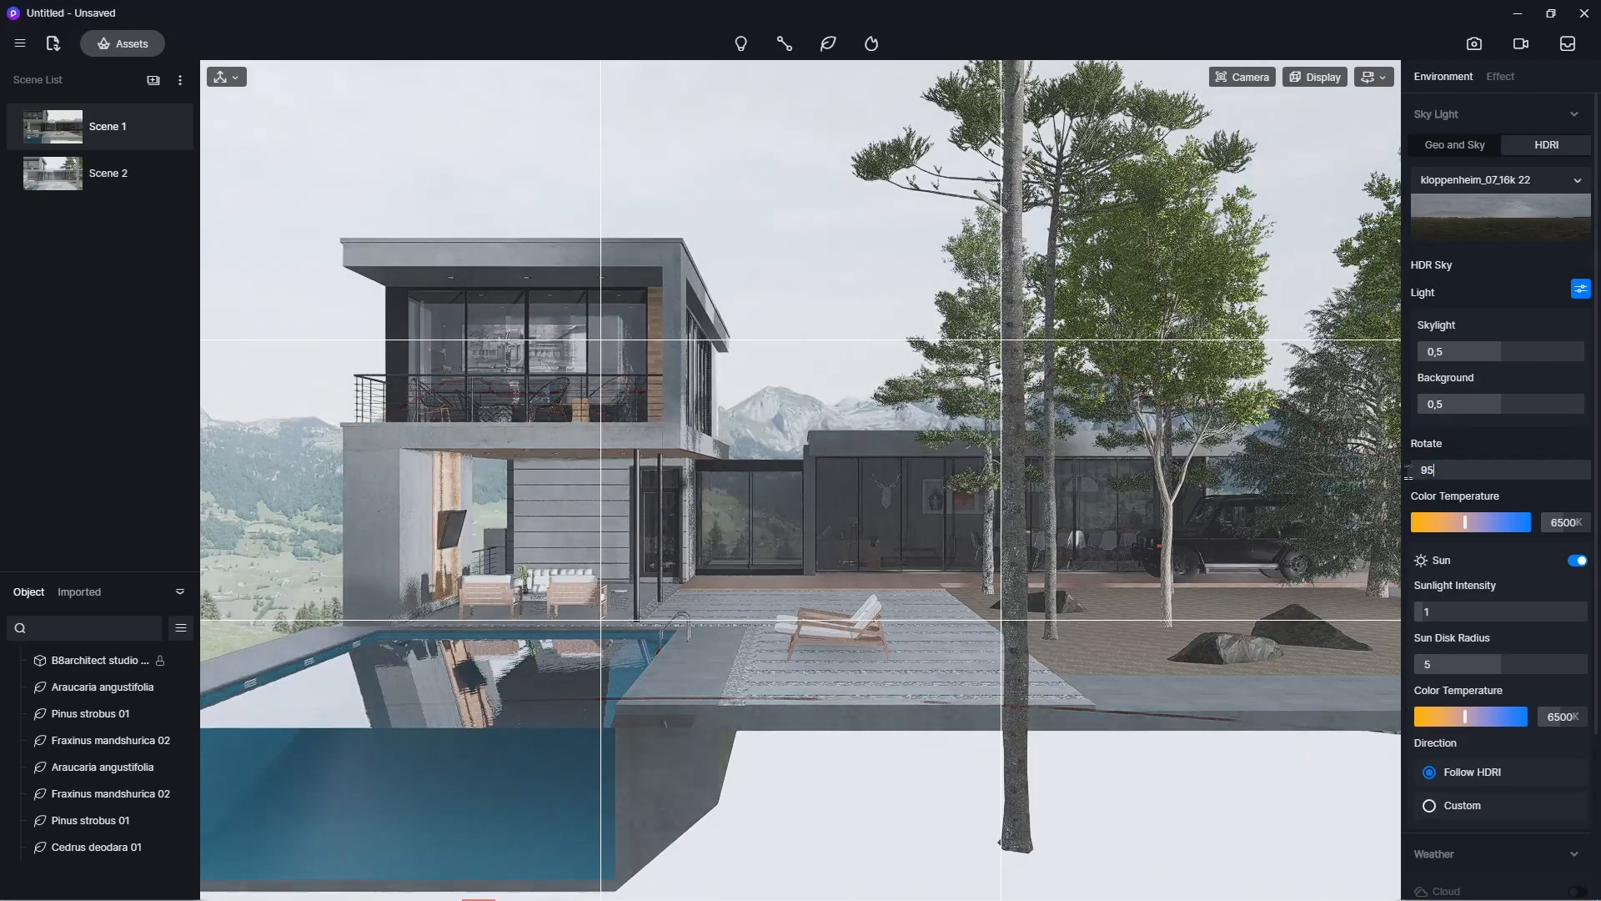
left_click_drag(1409, 474, 1378, 475)
type("100")
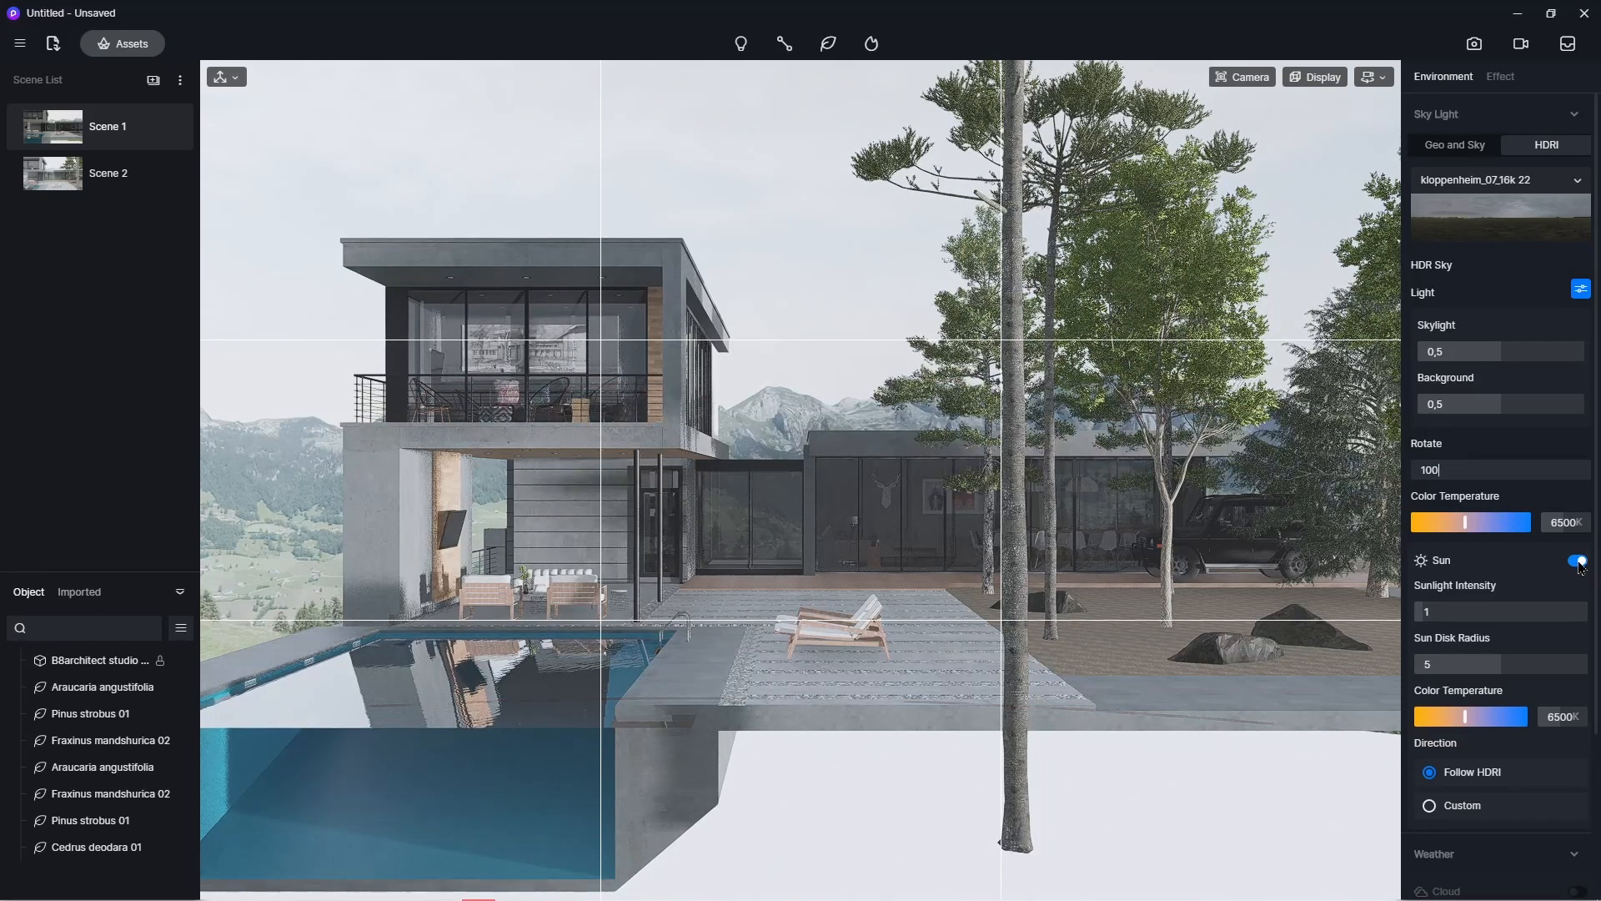
- With the sun turned off, set the skylight to 0.99 and the background to 0.1, and save the view as a new scene
left_click(1577, 561)
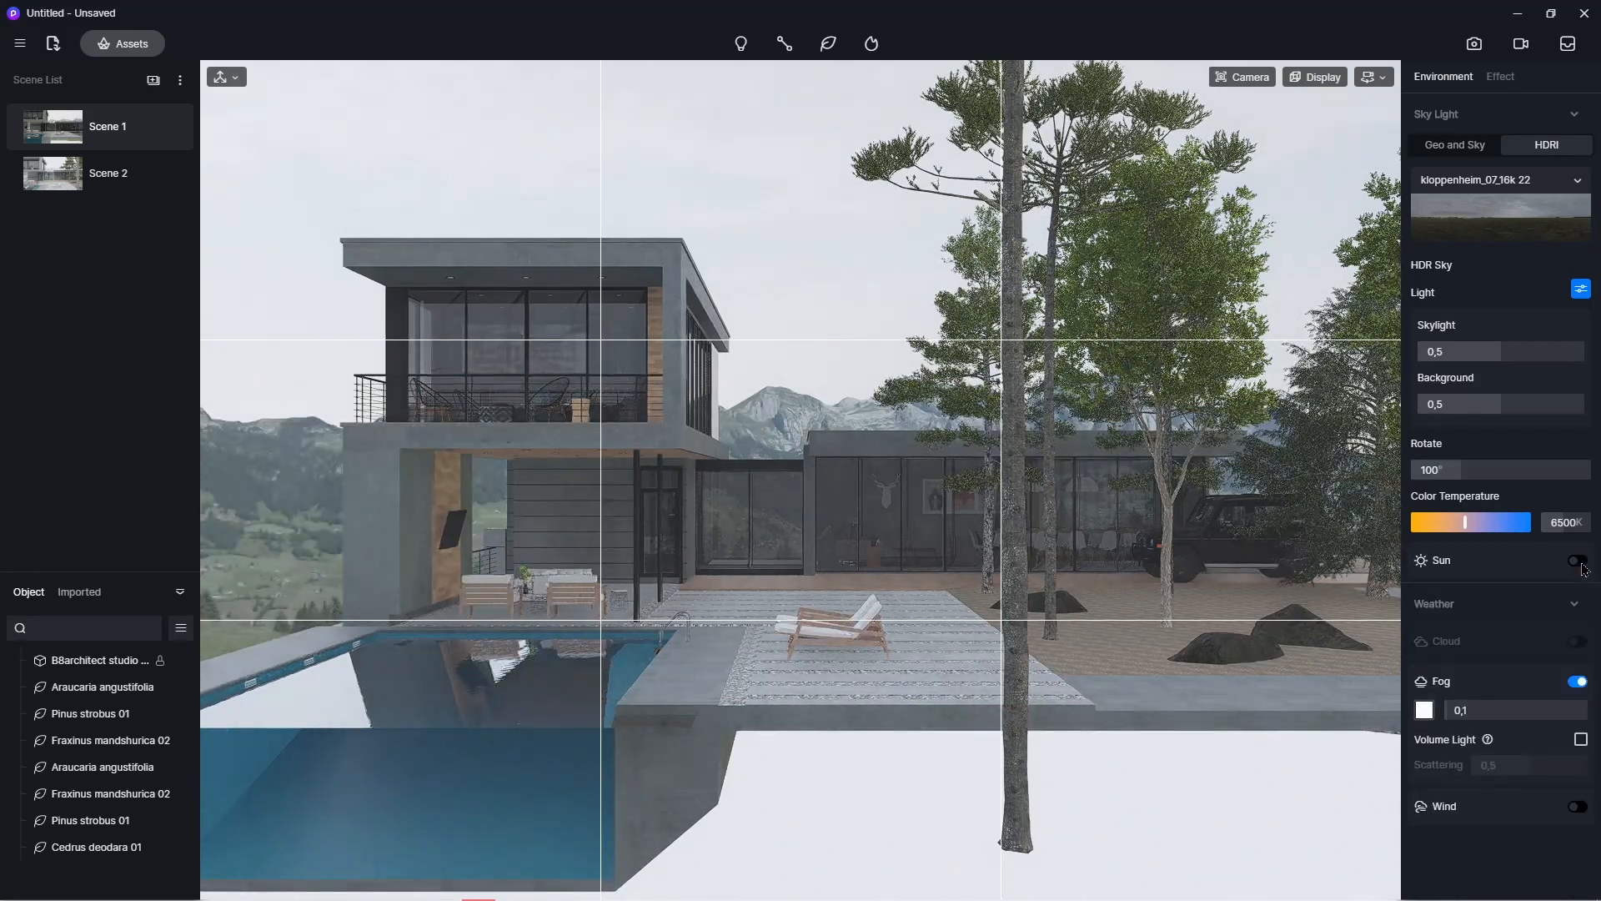
left_click_drag(1508, 356, 1587, 371)
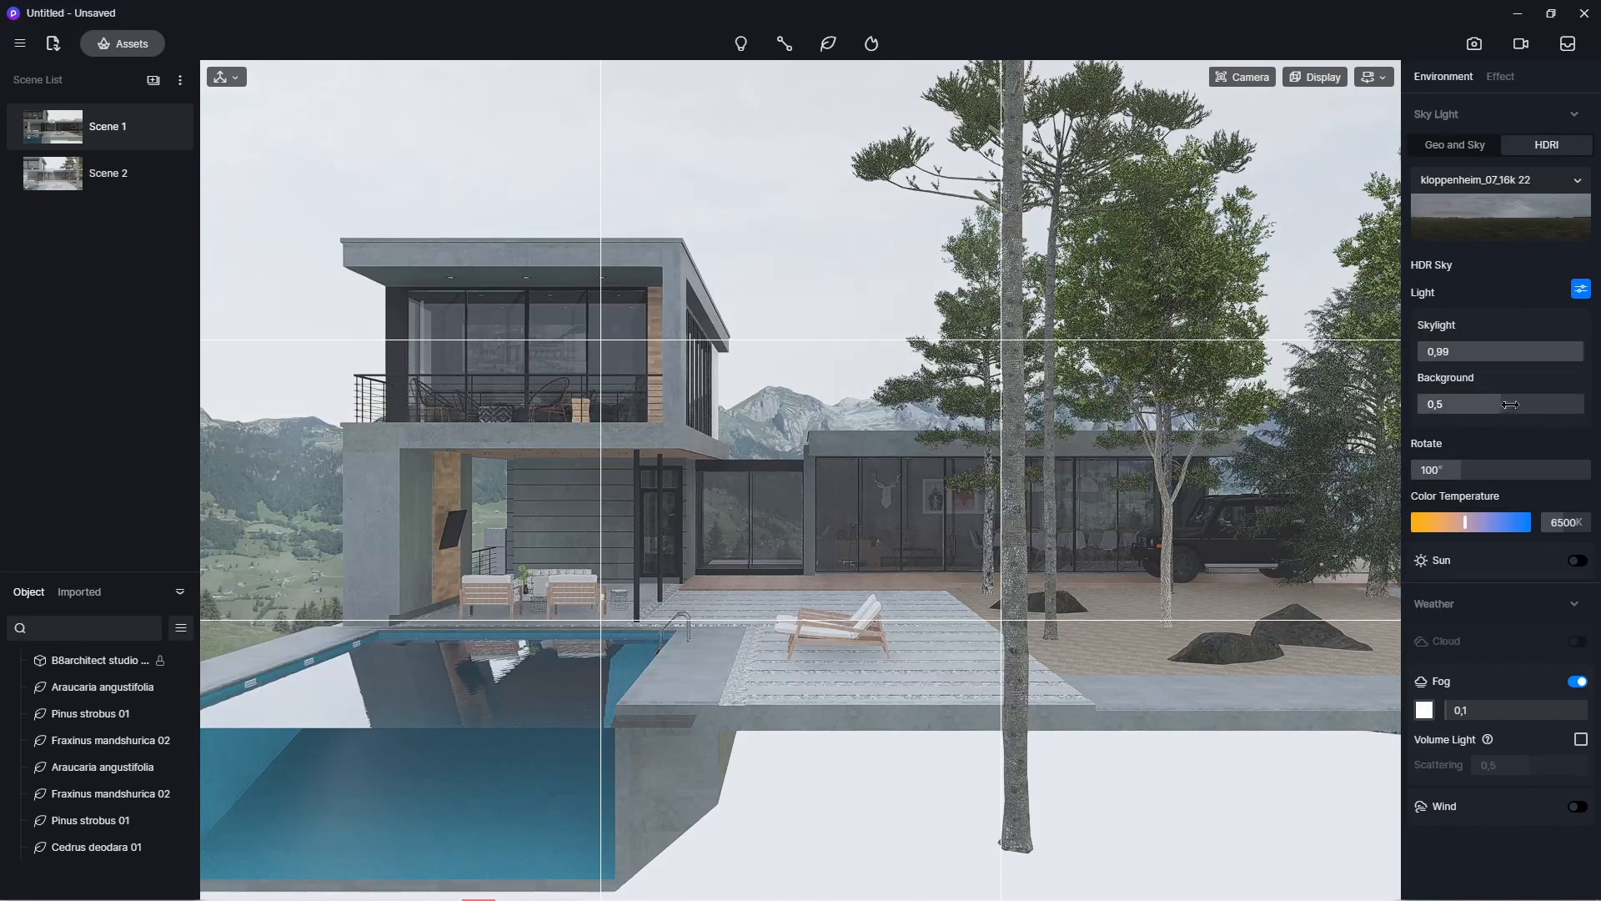
left_click_drag(1510, 404, 1435, 410)
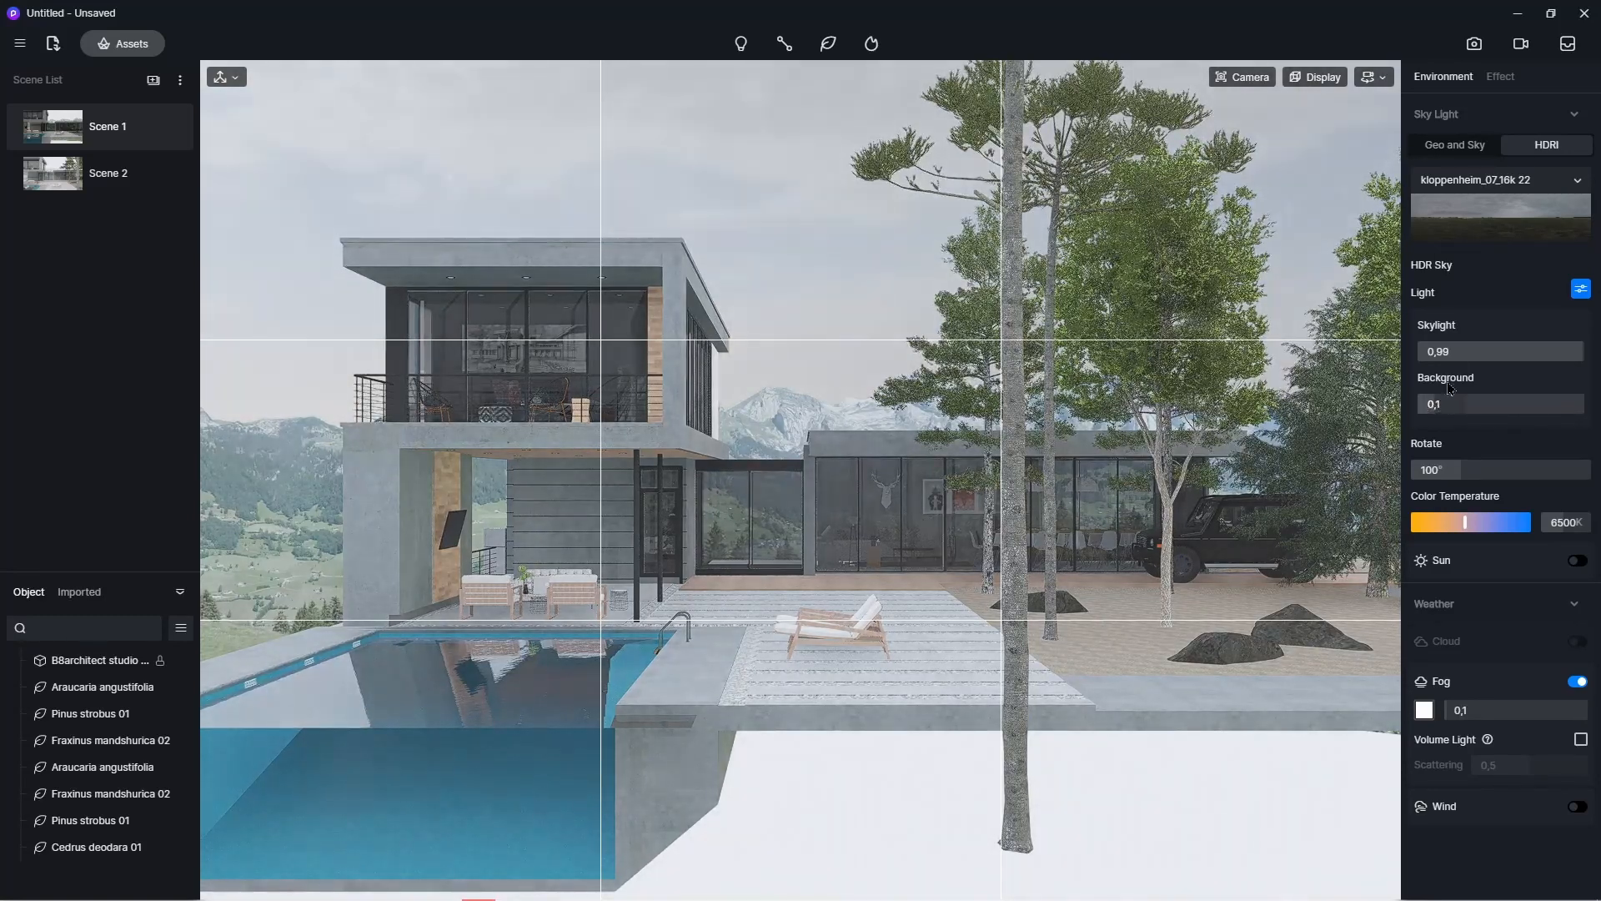
left_click(153, 82)
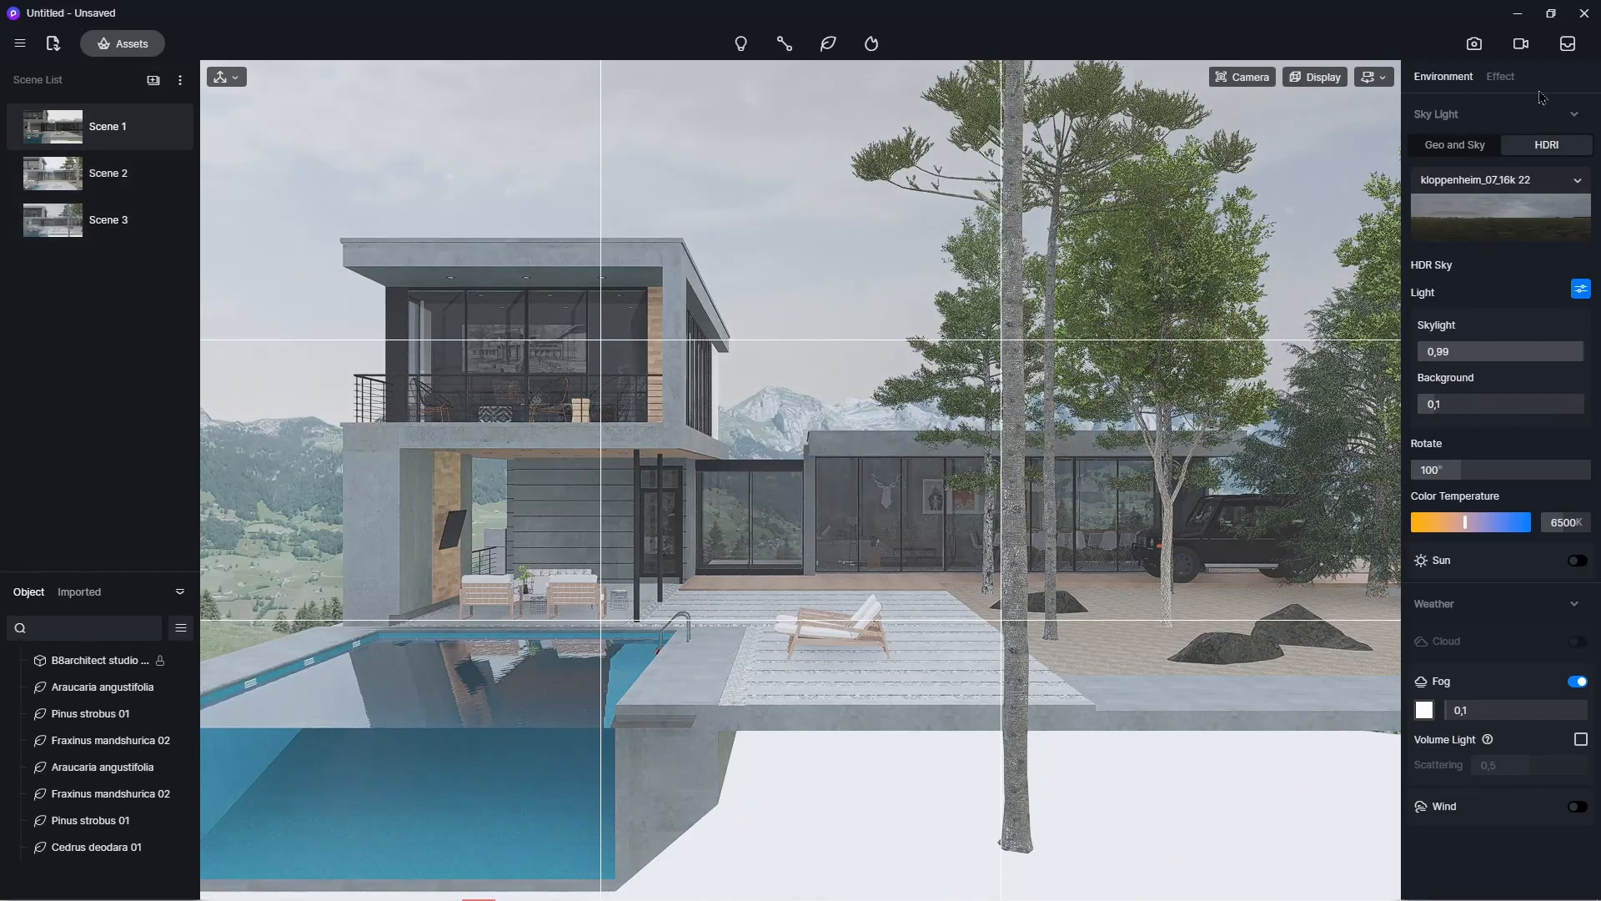
- Turn off automatic exposure in the post-processing effects and set the exposure to -0.14
left_click(1501, 76)
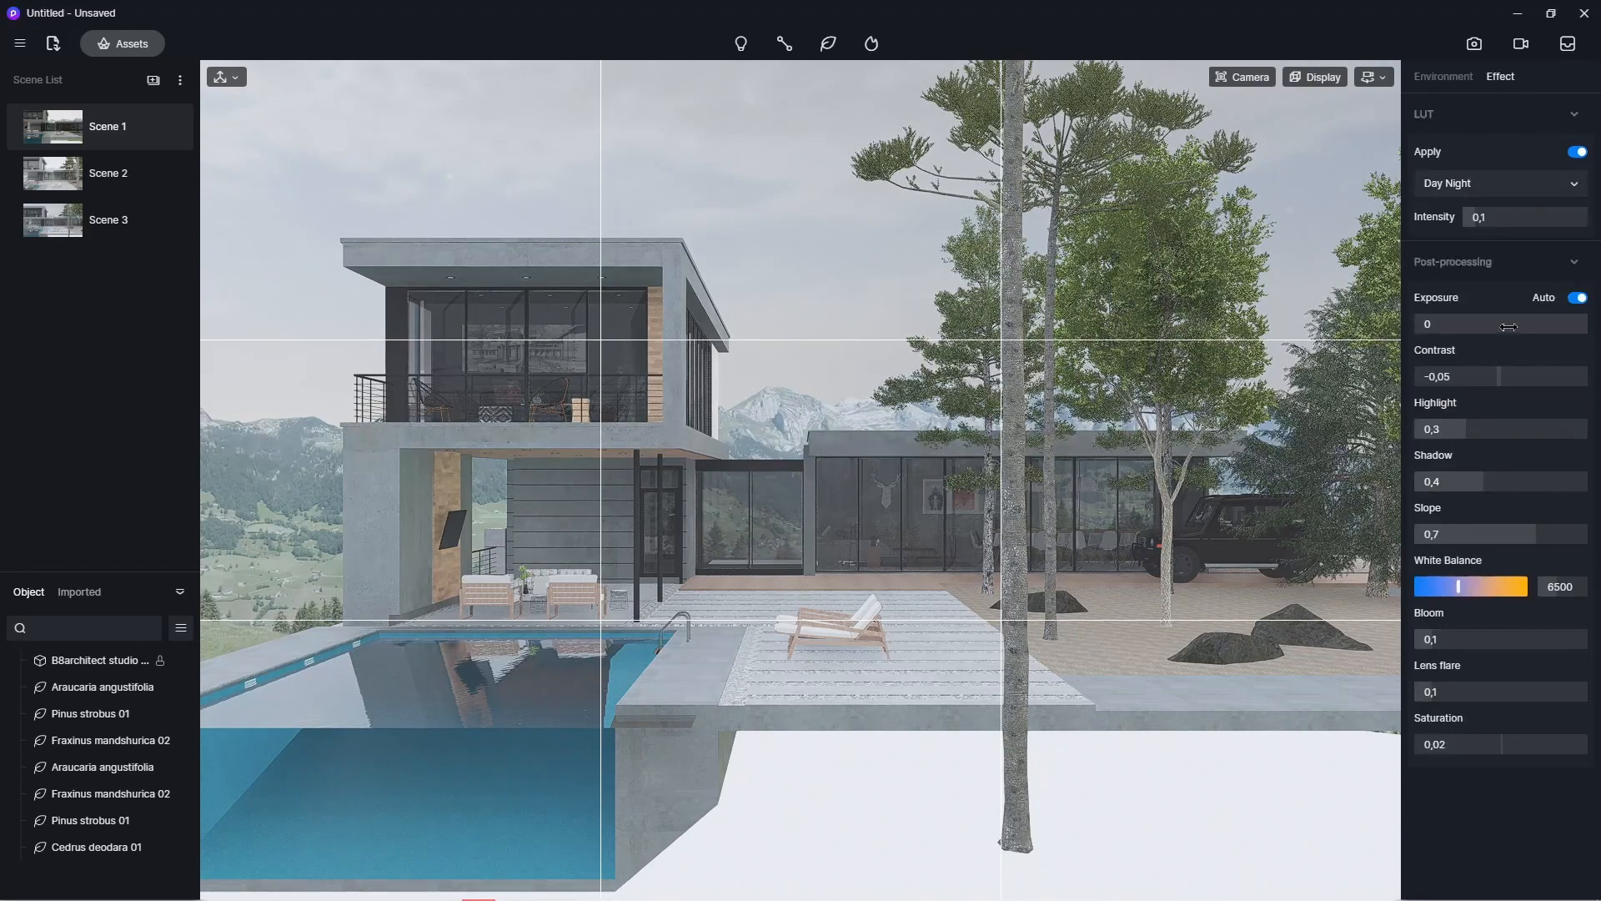
left_click_drag(1499, 326, 1494, 328)
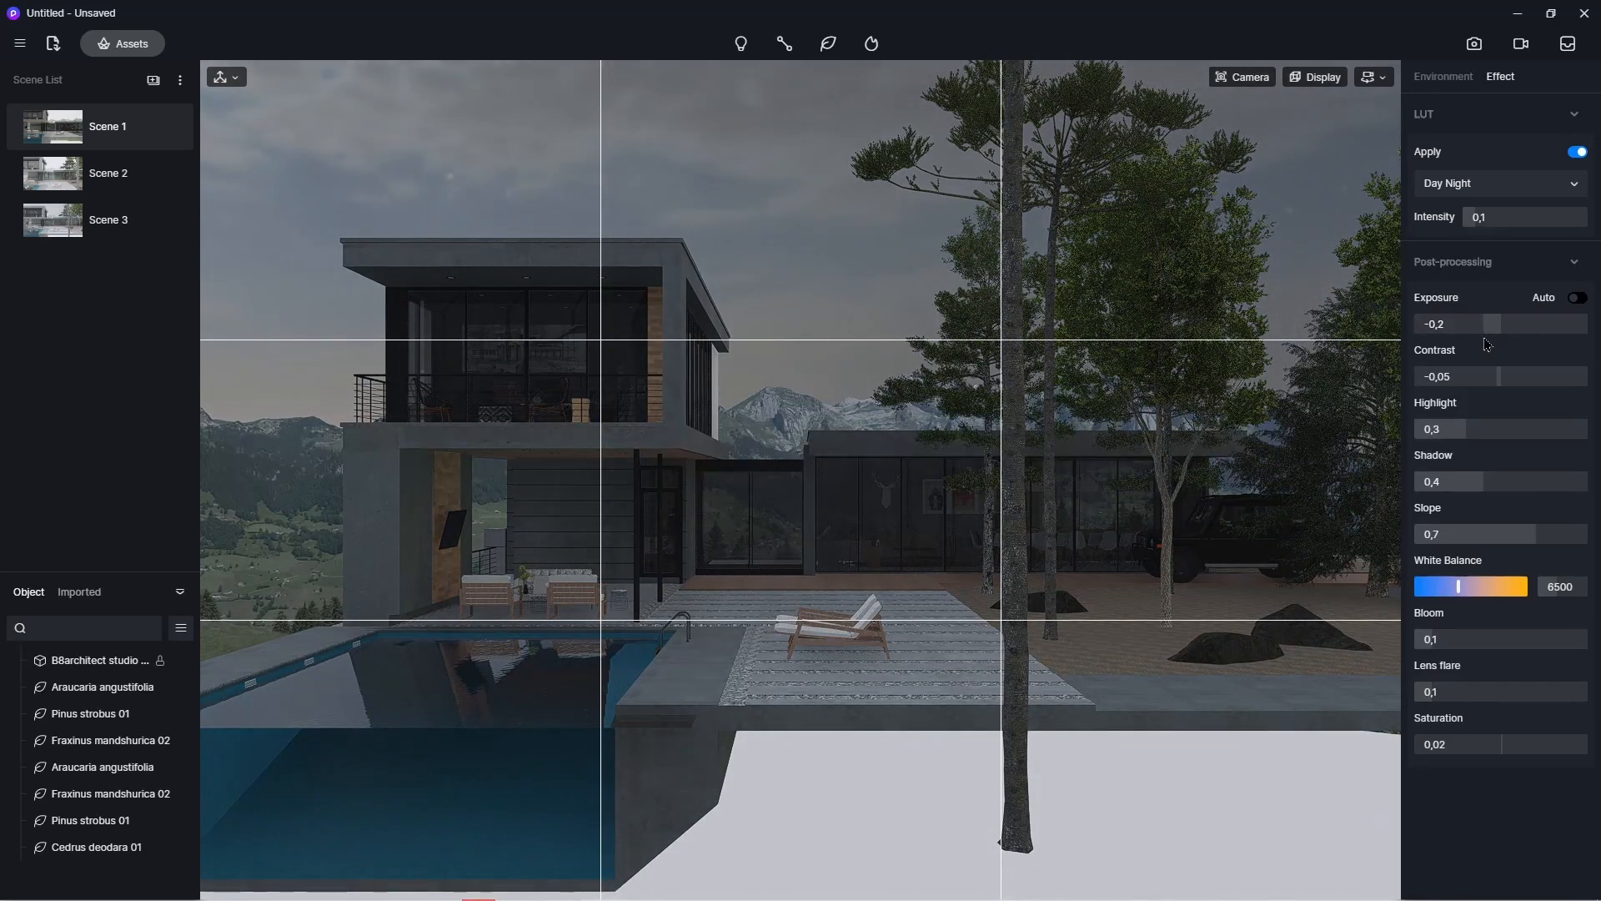
left_click_drag(1490, 326, 1492, 333)
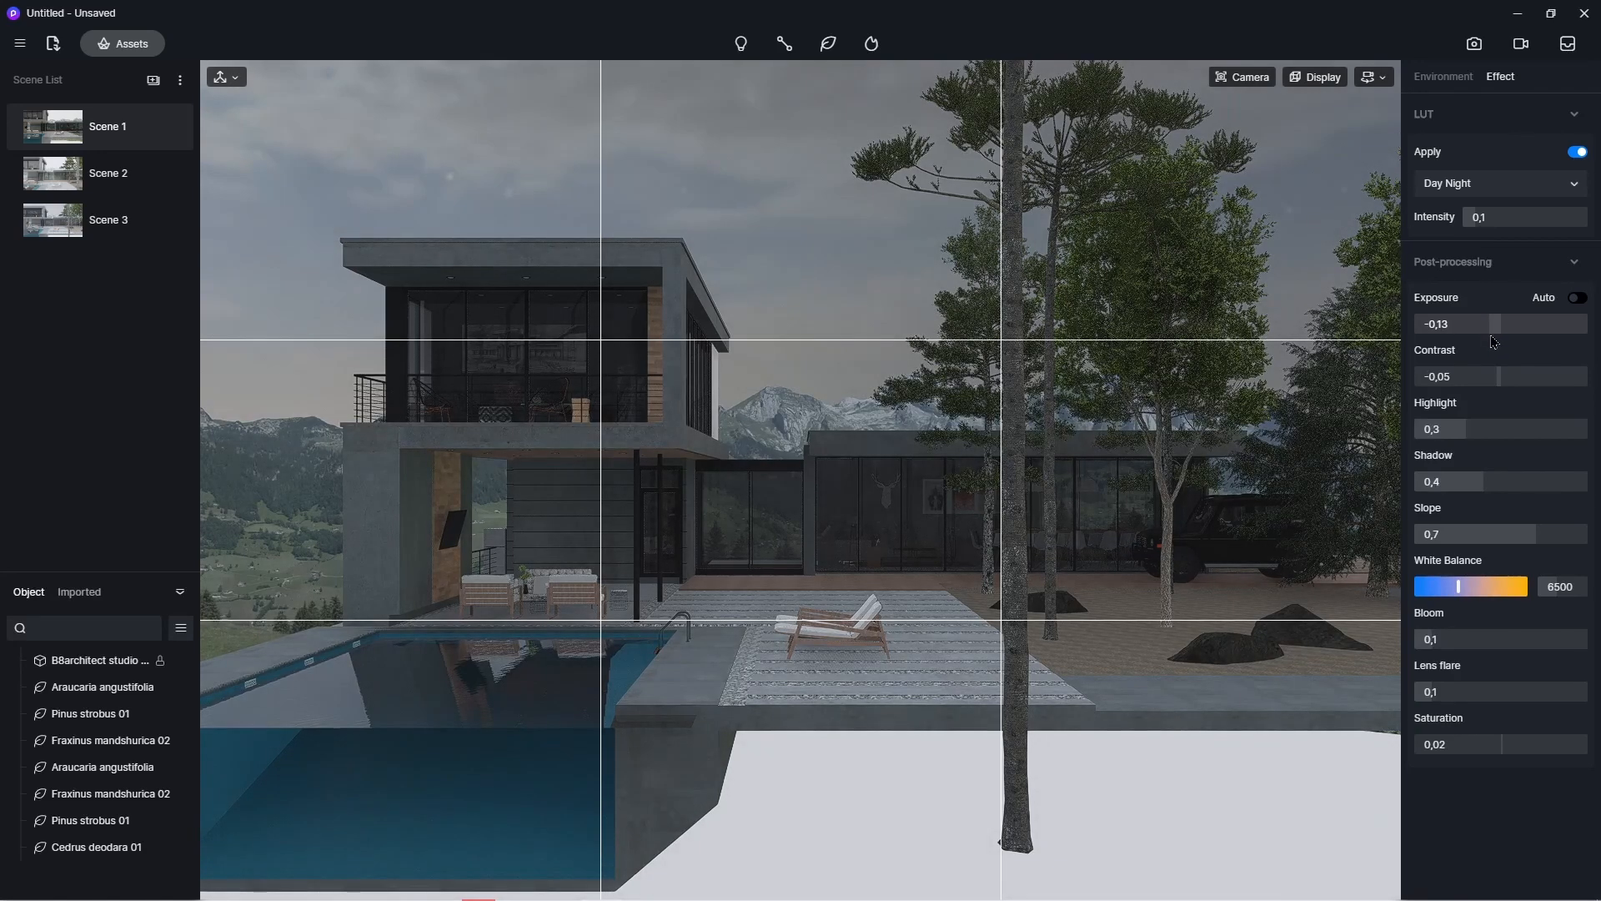
left_click_drag(1499, 344, 1496, 344)
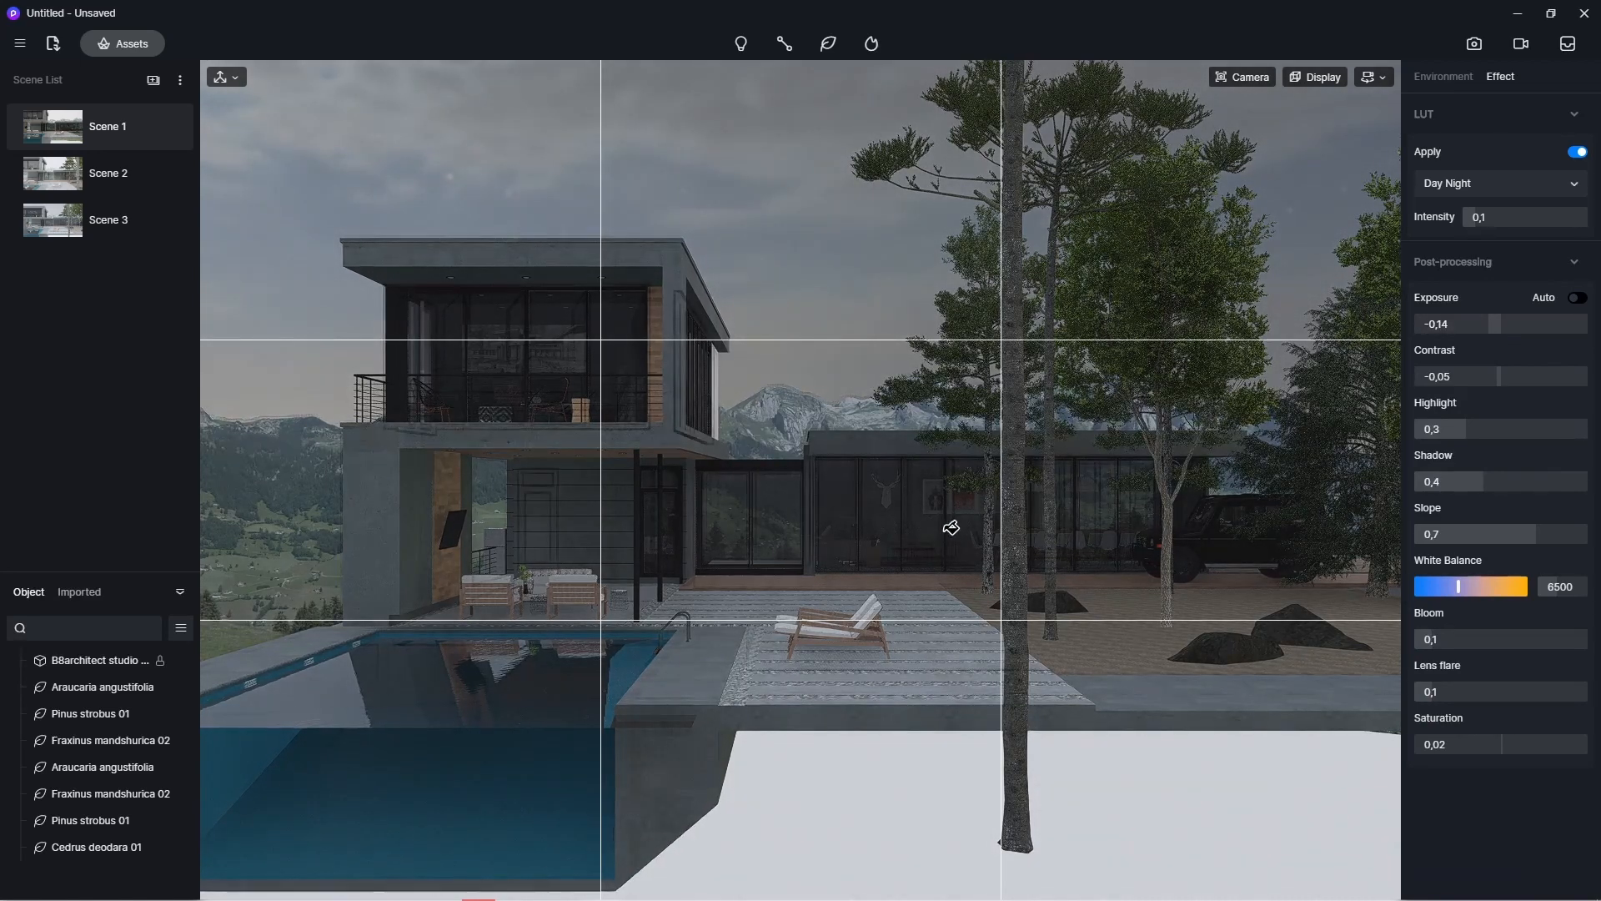
- Bring up the previously rendered image in the Photos viewer to compare it with the current view
left_click(946, 629)
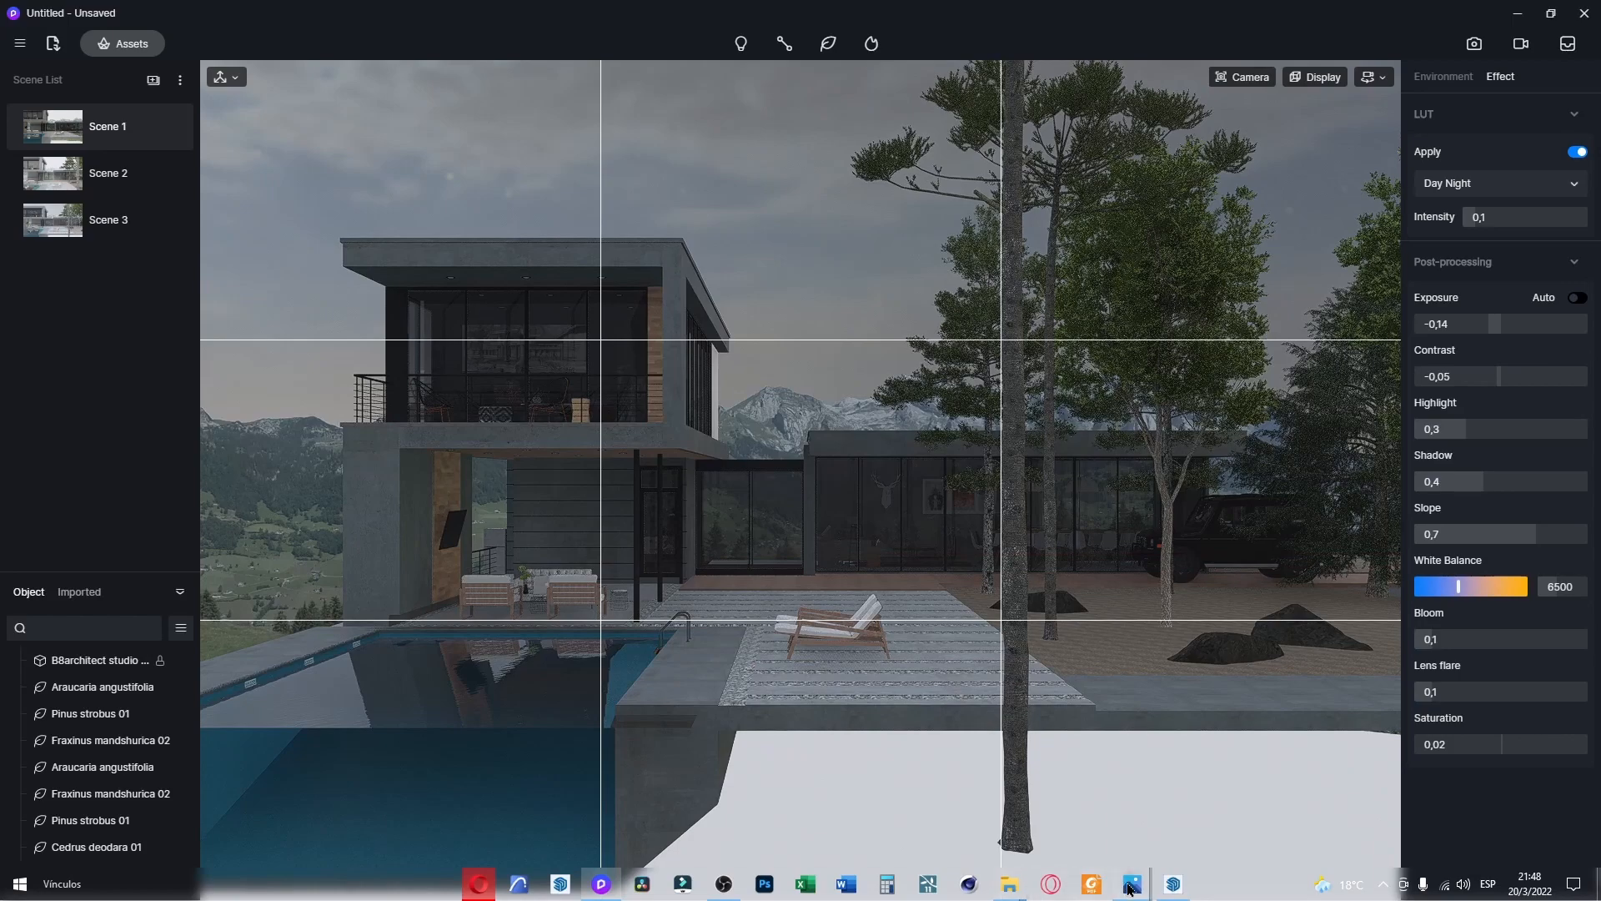
mouse_move(1130, 889)
left_click(1134, 806)
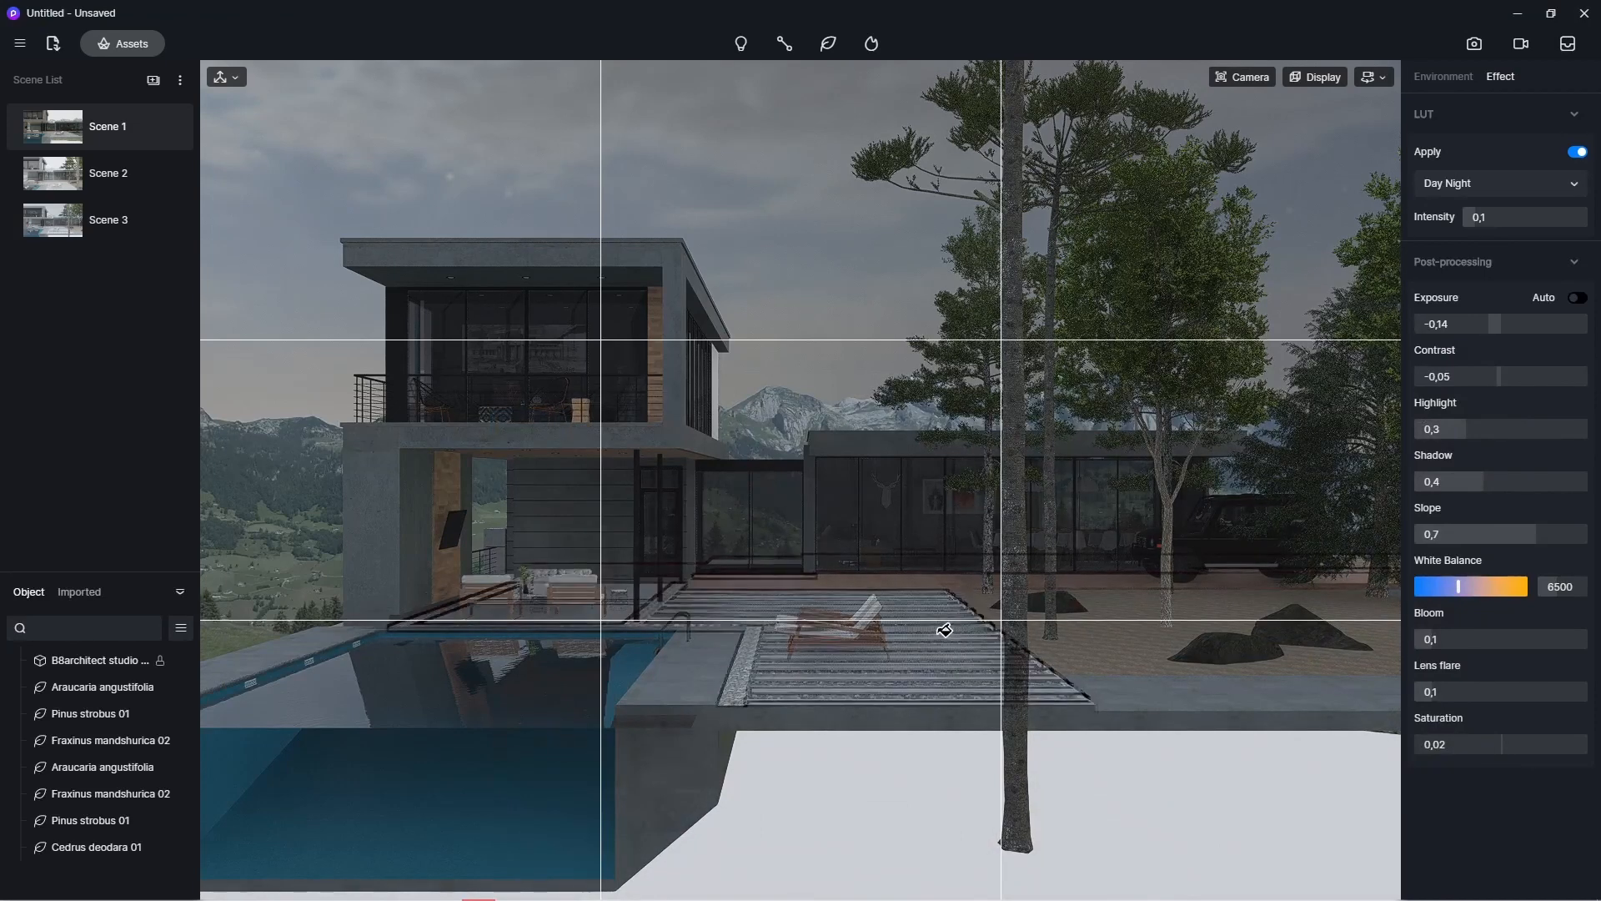
- Adjust the specular strength of the brown terrace floor material and inspect the material of the paved ground around the rocks
left_click(899, 579)
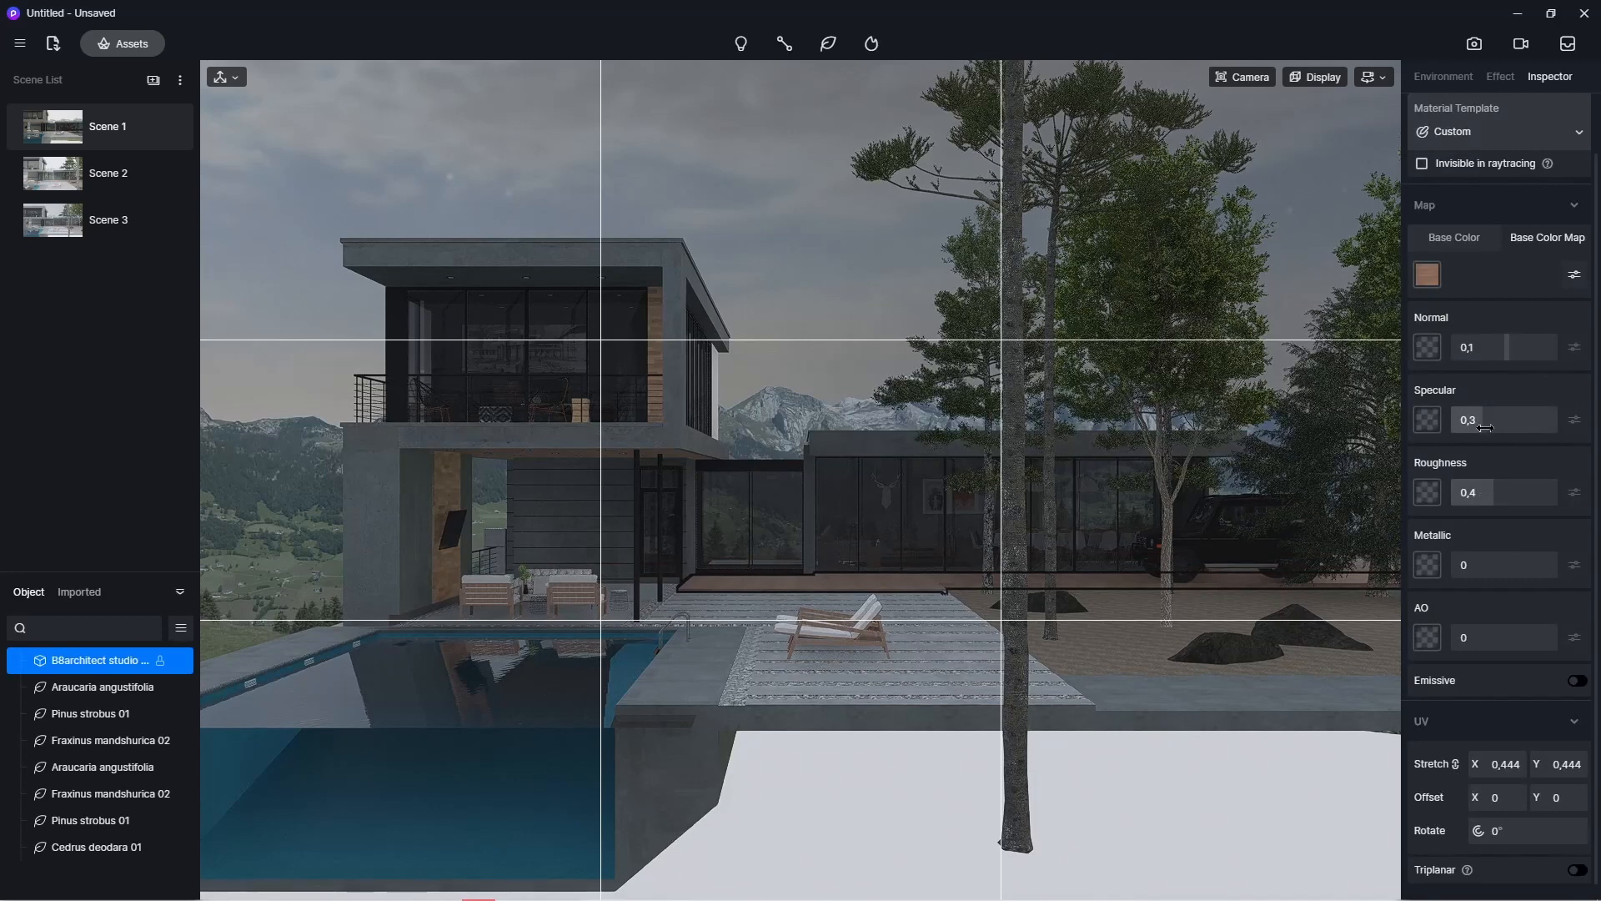
left_click_drag(1485, 427, 1468, 440)
left_click(1134, 642)
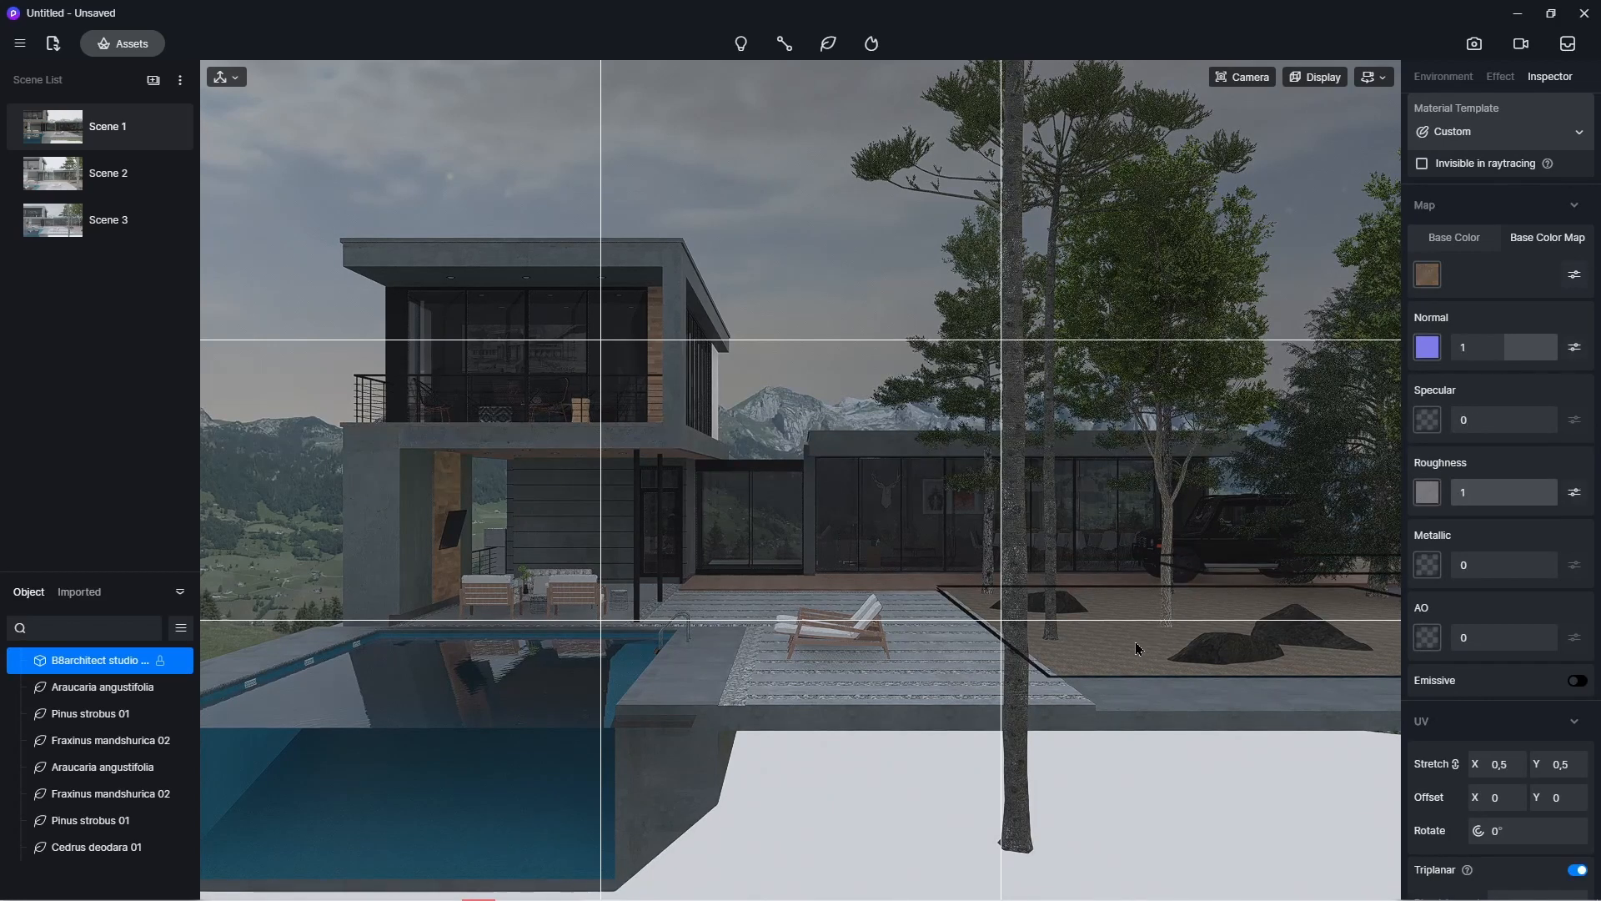
- Try to set up the scatter brush with Grass09 Cluster and Grass04 Cluster for painting the ground around the rocks
left_click(131, 48)
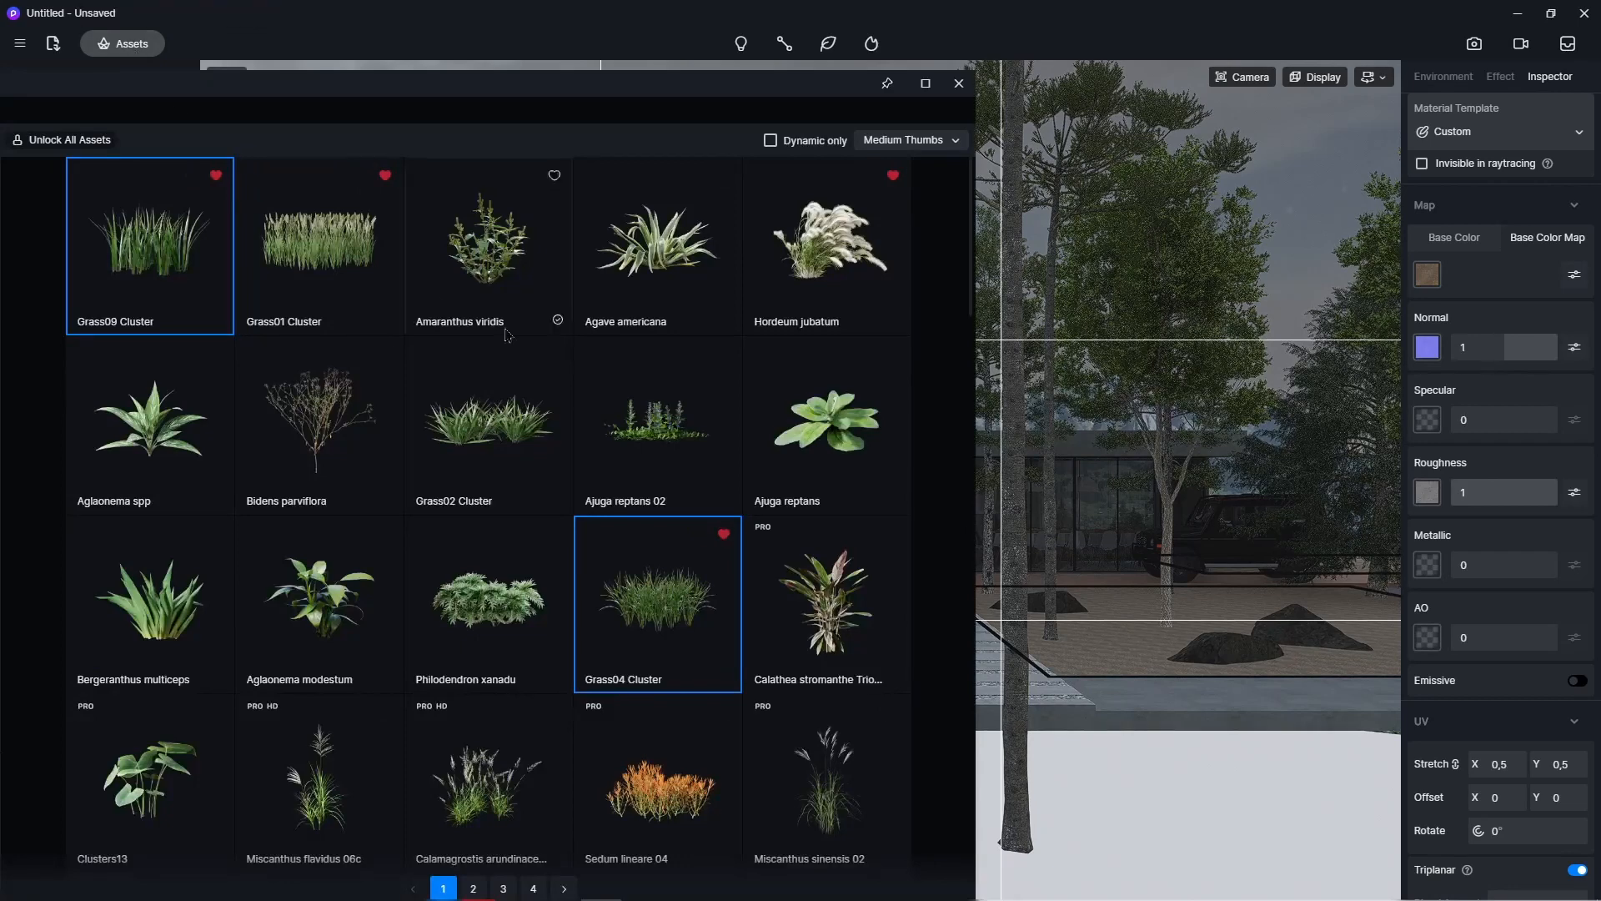
left_click_drag(509, 102, 653, 32)
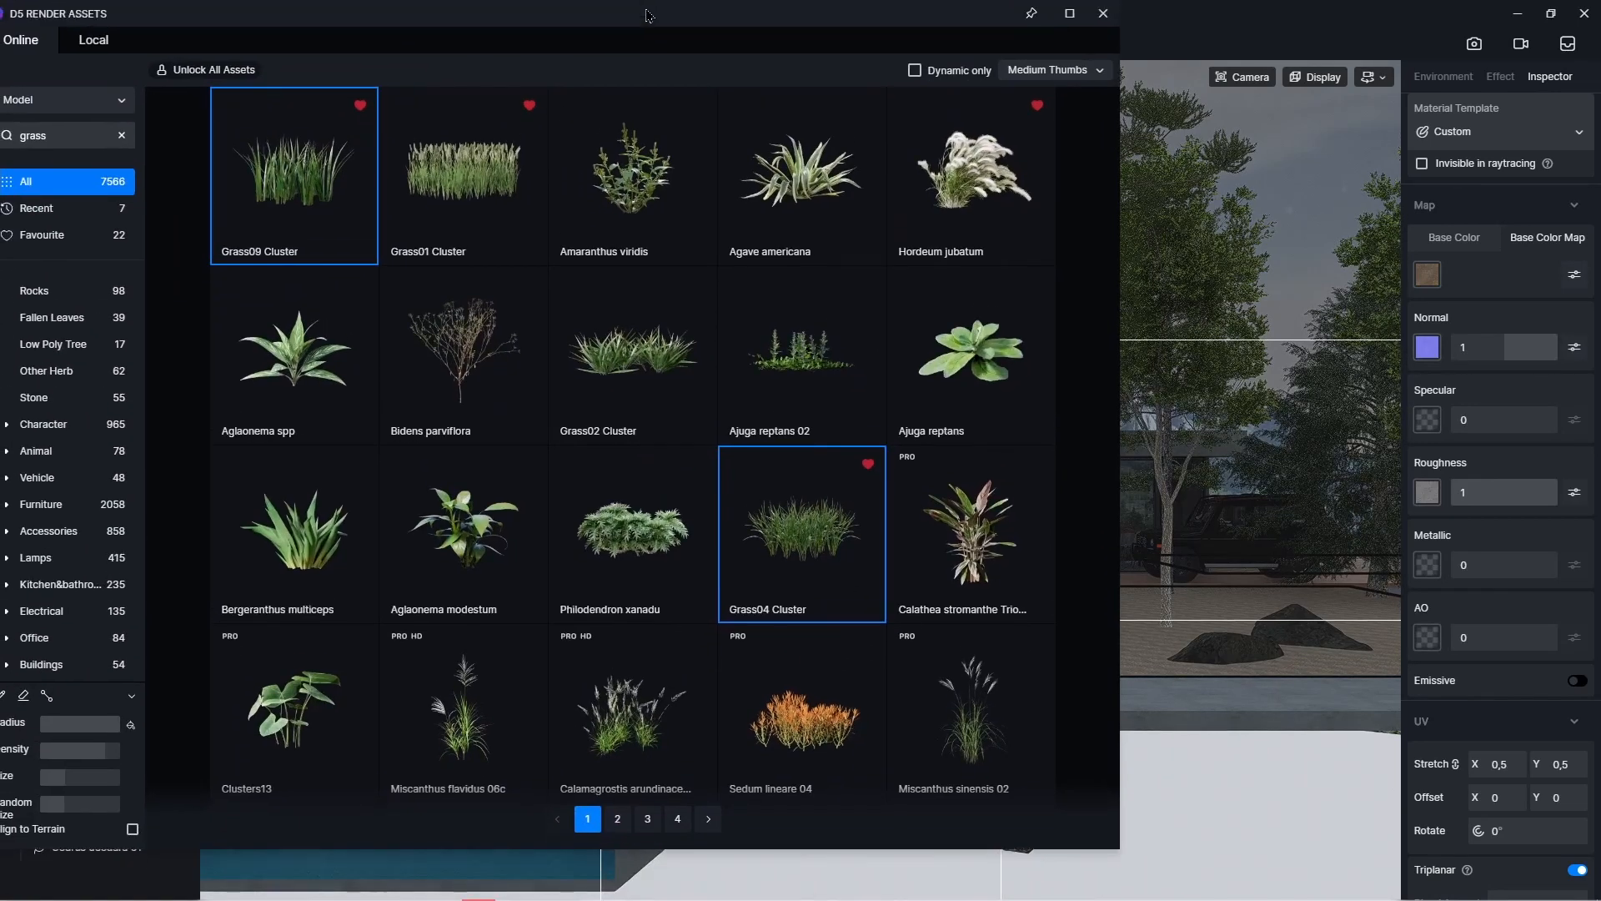
left_click(5, 699)
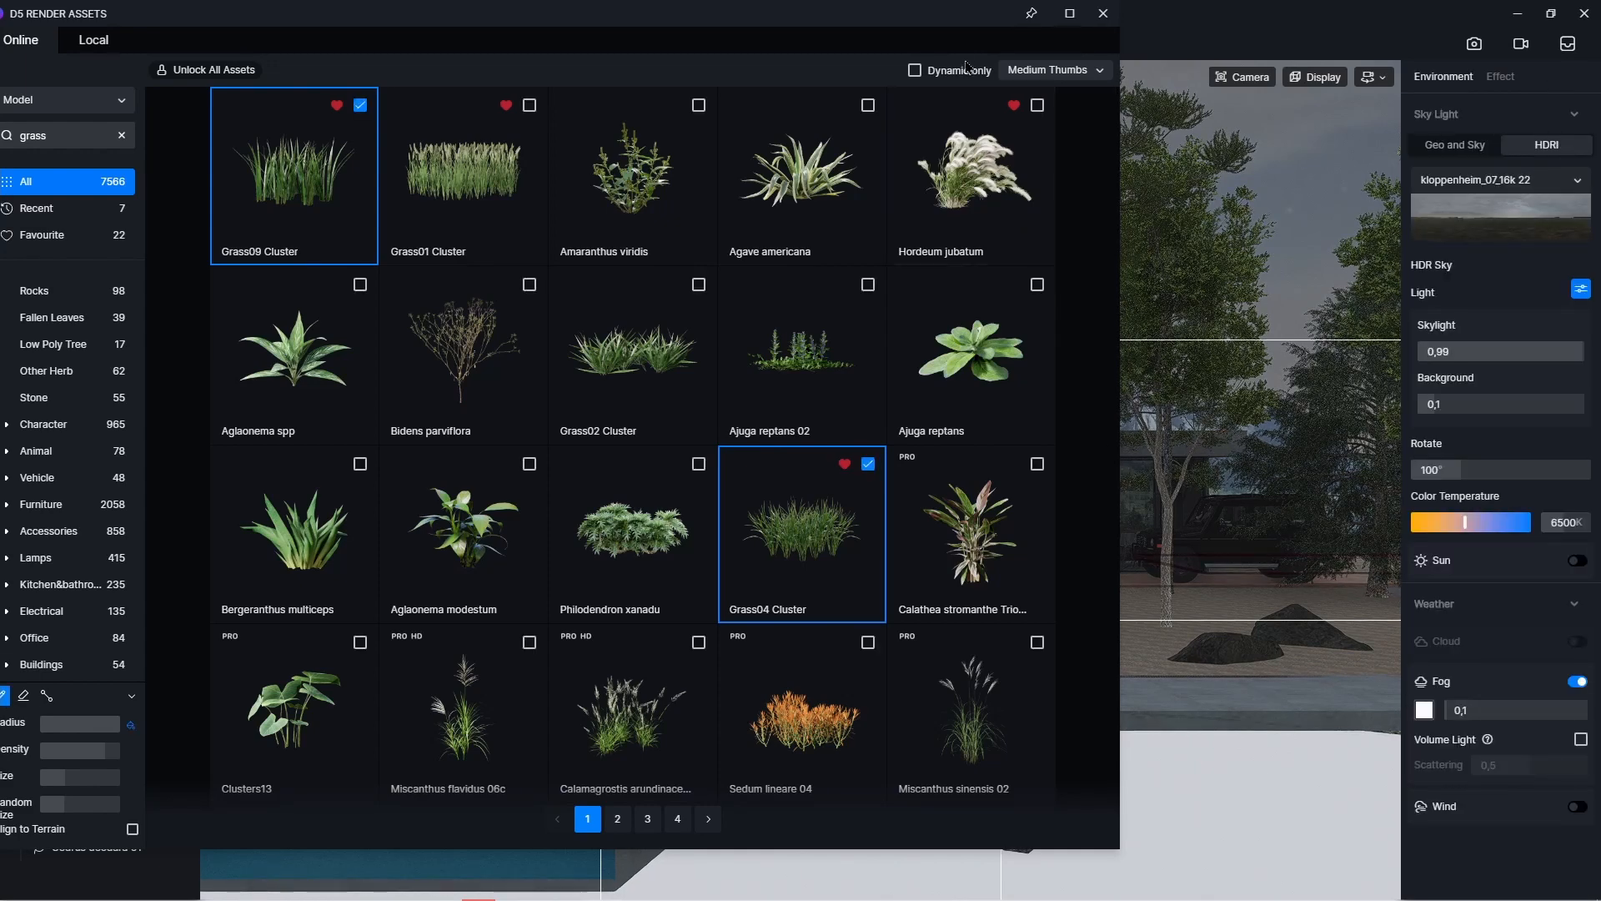
left_click_drag(942, 31, 692, 135)
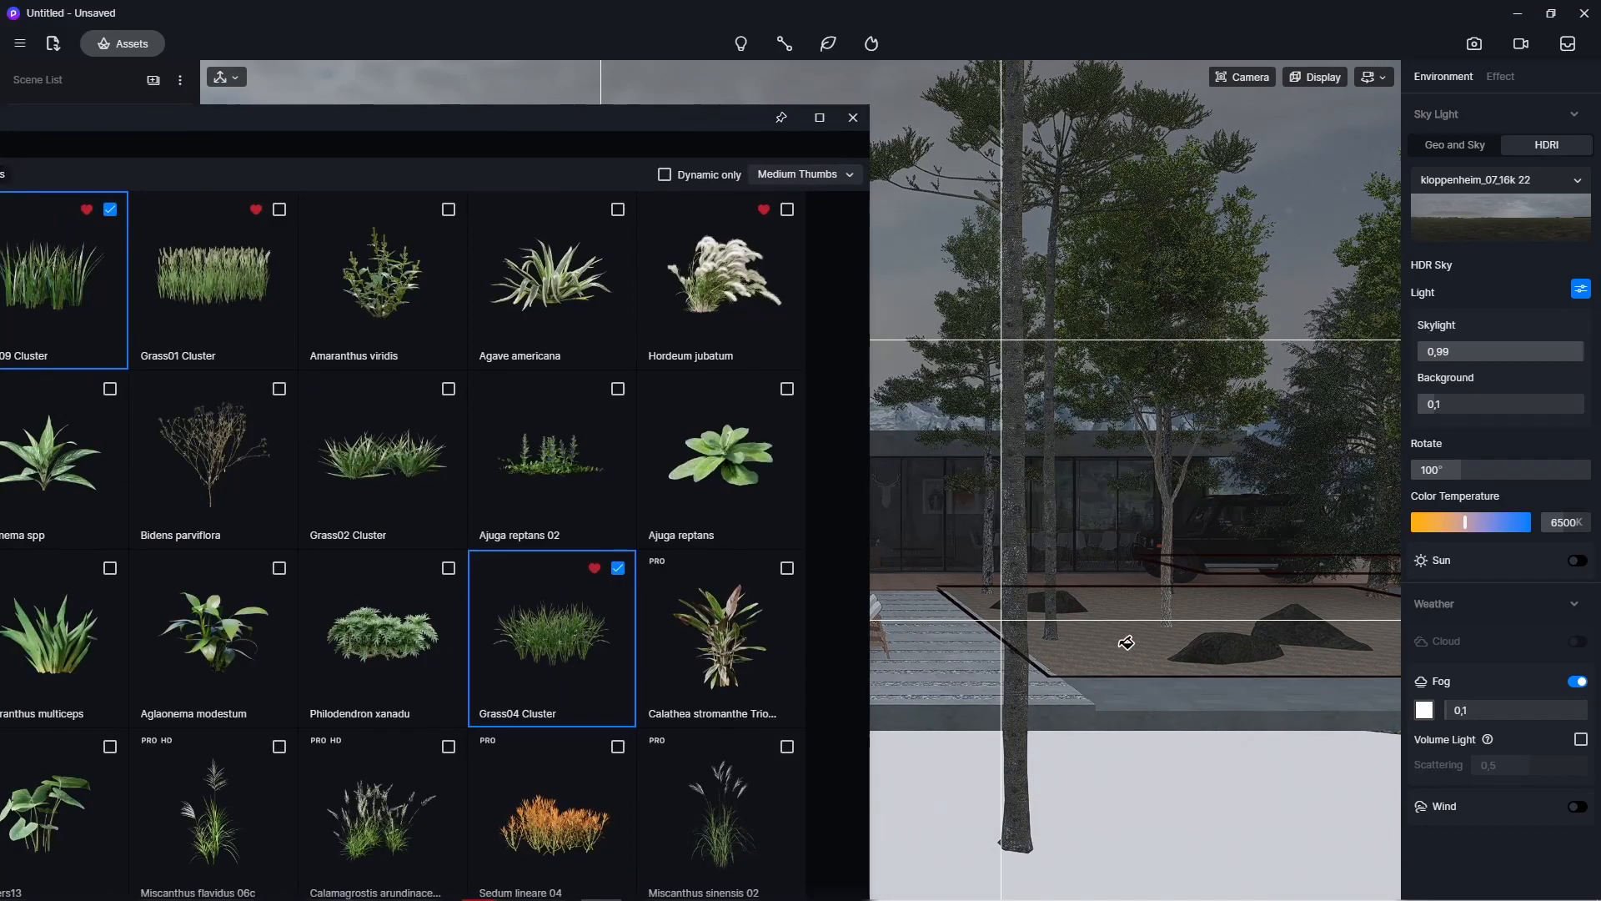
left_click_drag(275, 118, 646, 79)
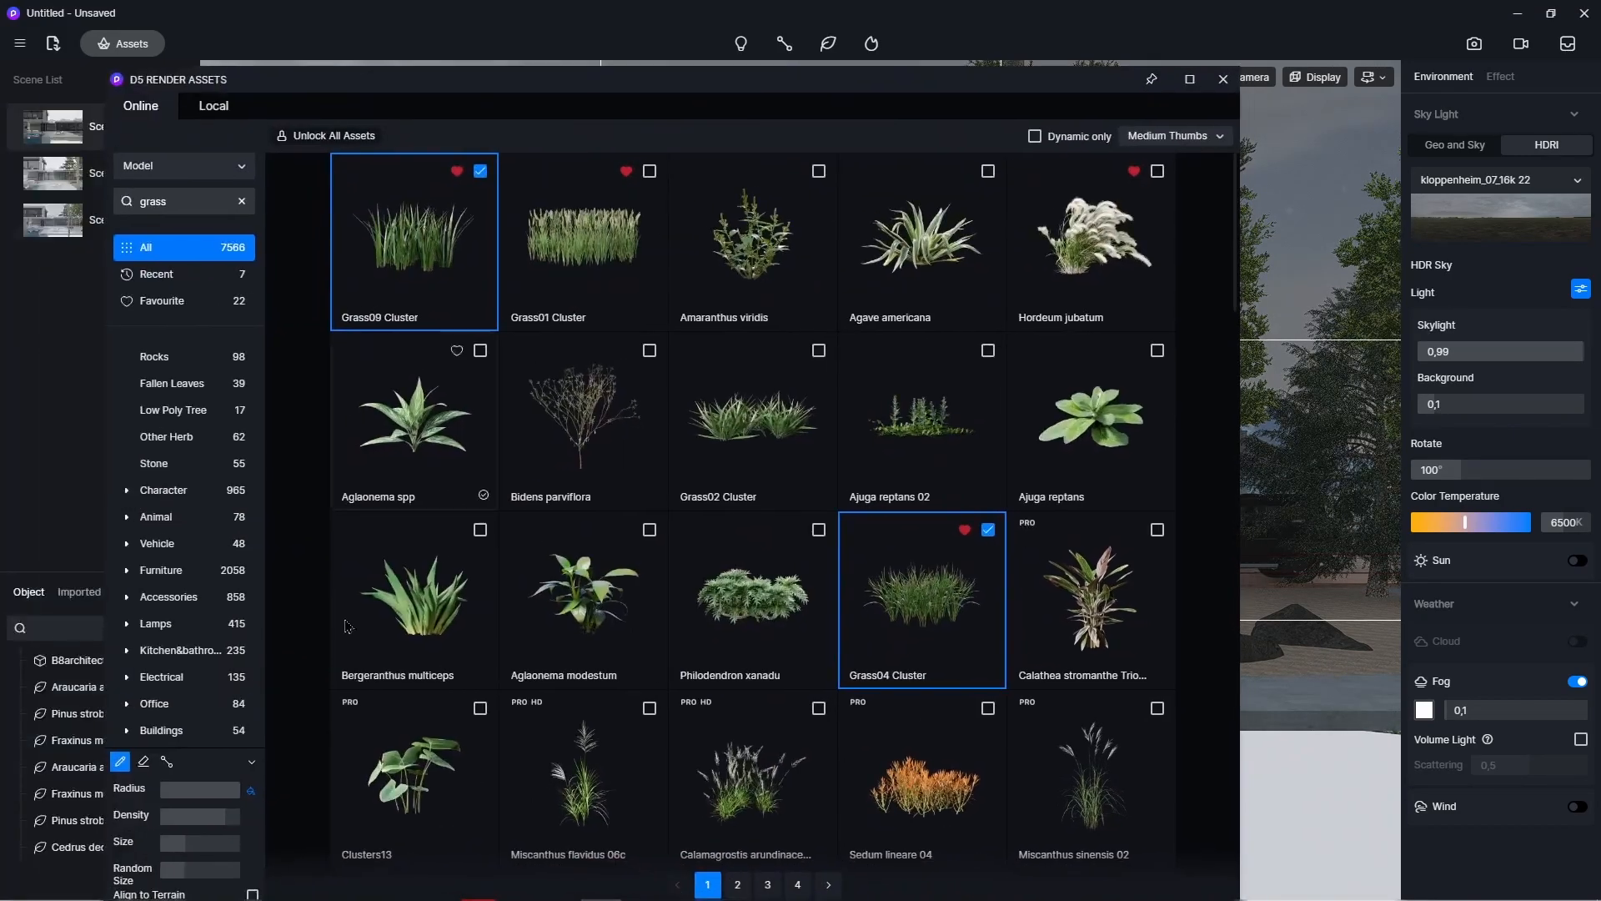
left_click(150, 762)
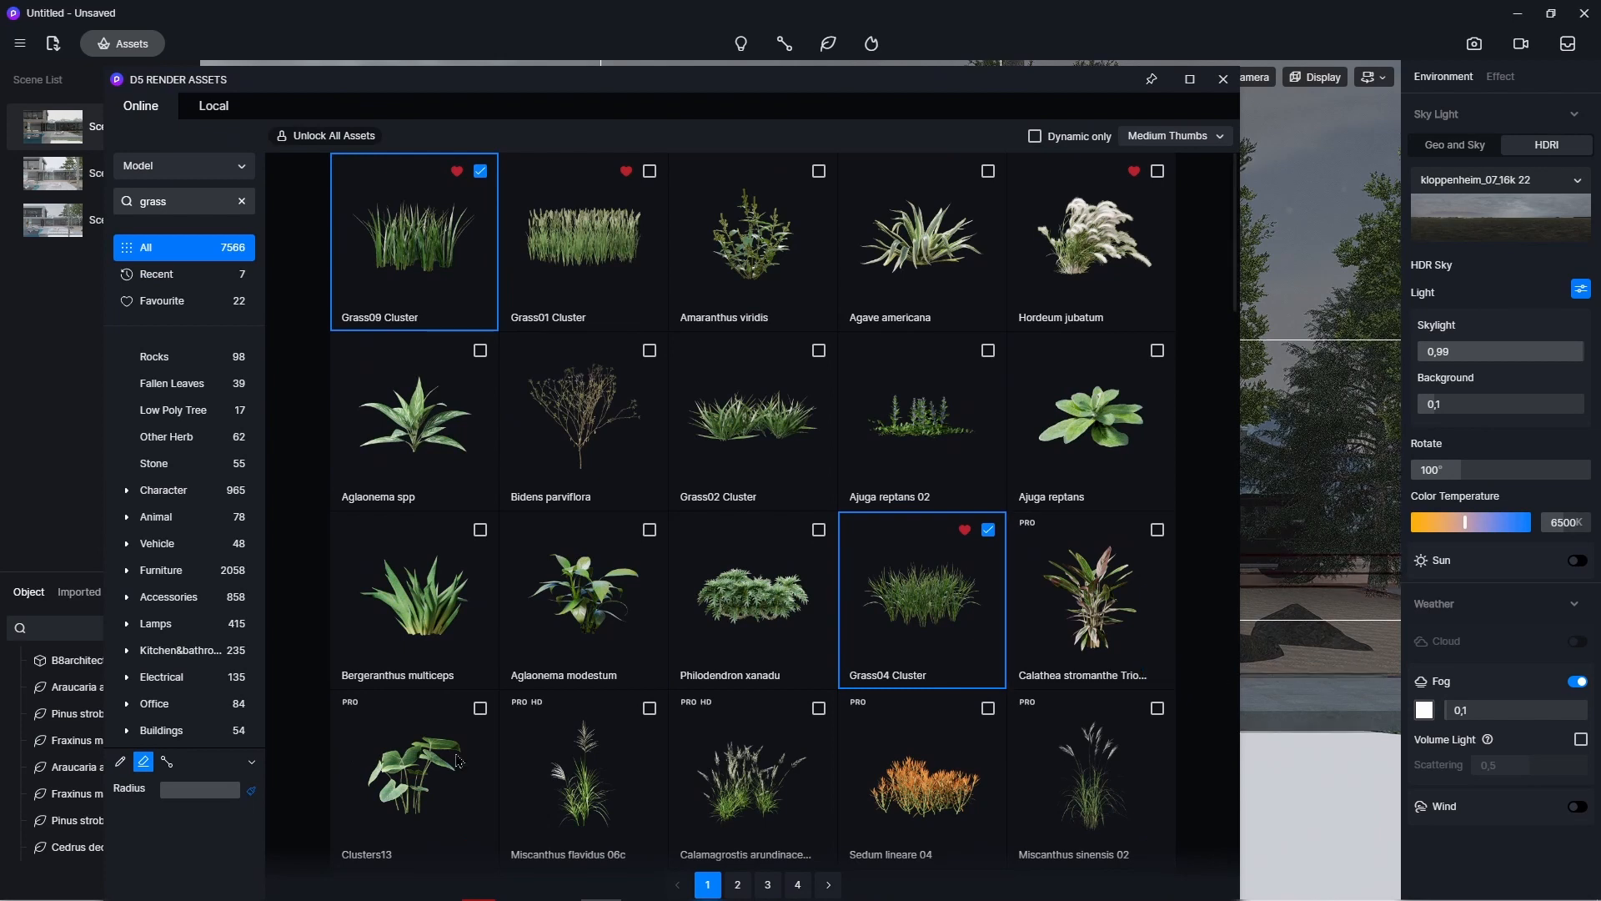
left_click(122, 761)
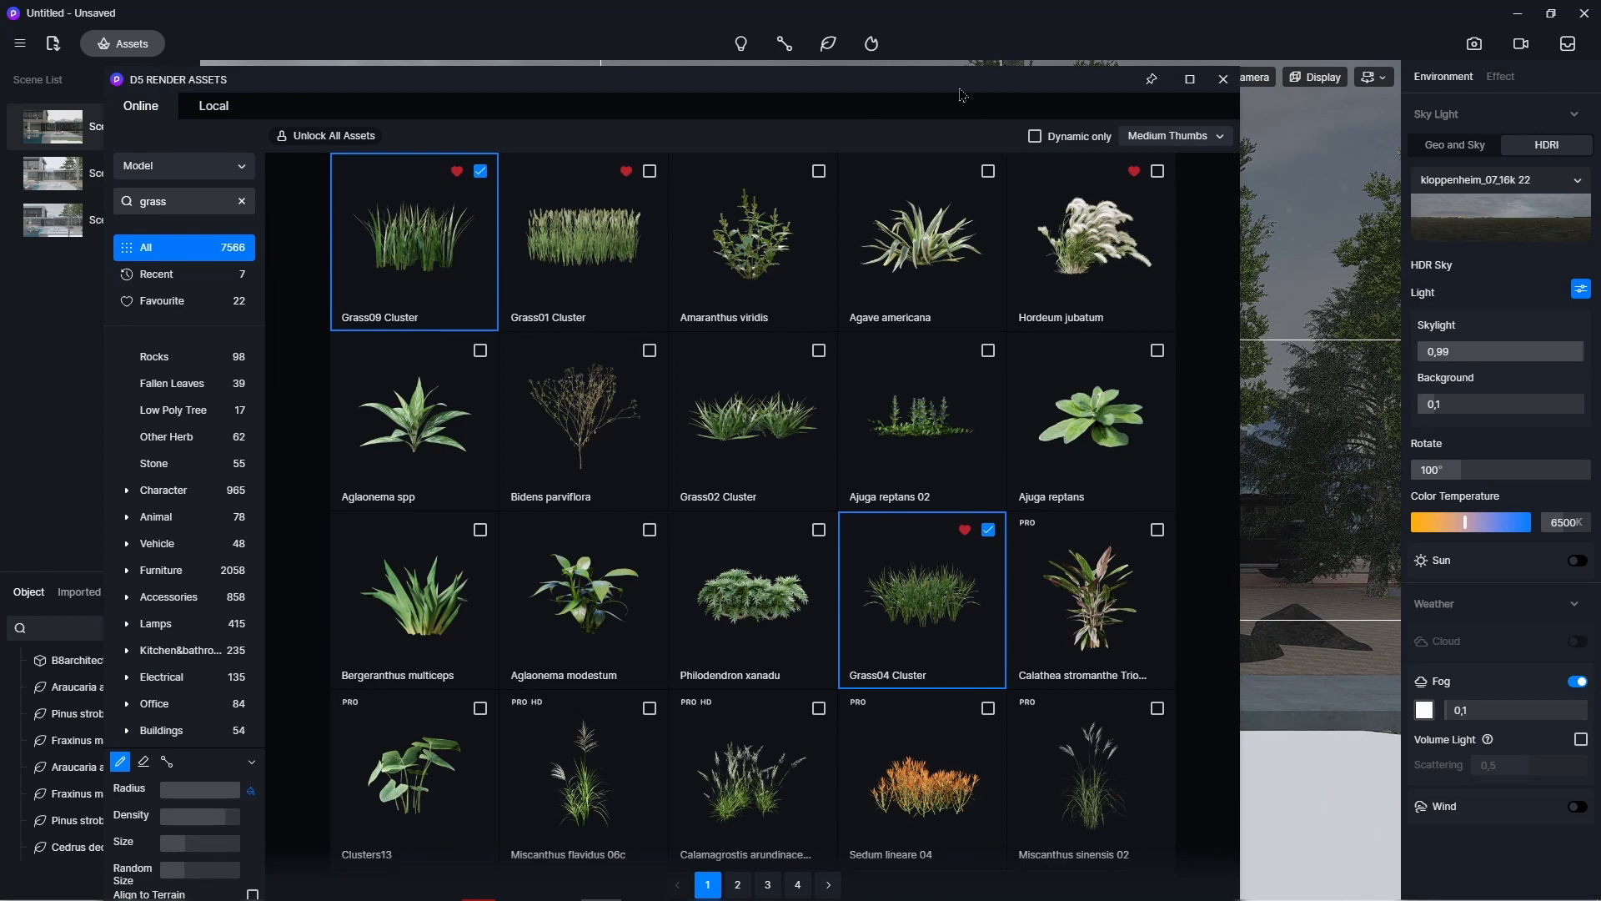
left_click_drag(962, 95, 463, 318)
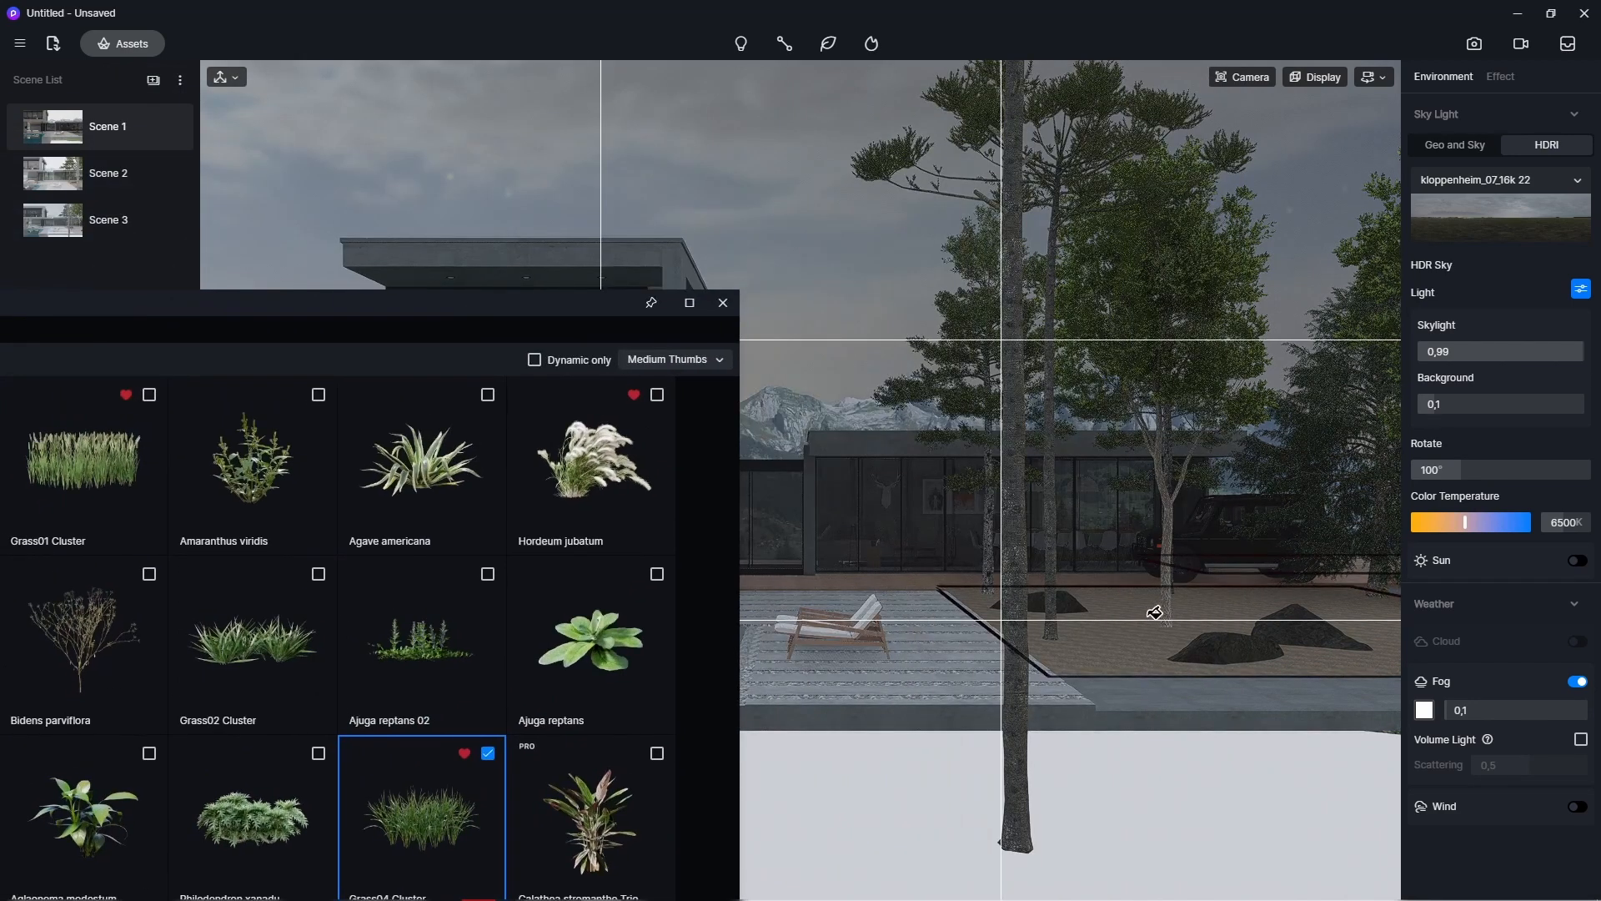
- View the saved Scene 3 and Scene 2 in turn, with the asset library moved clear of the house
scroll(1134, 665, "up", 4)
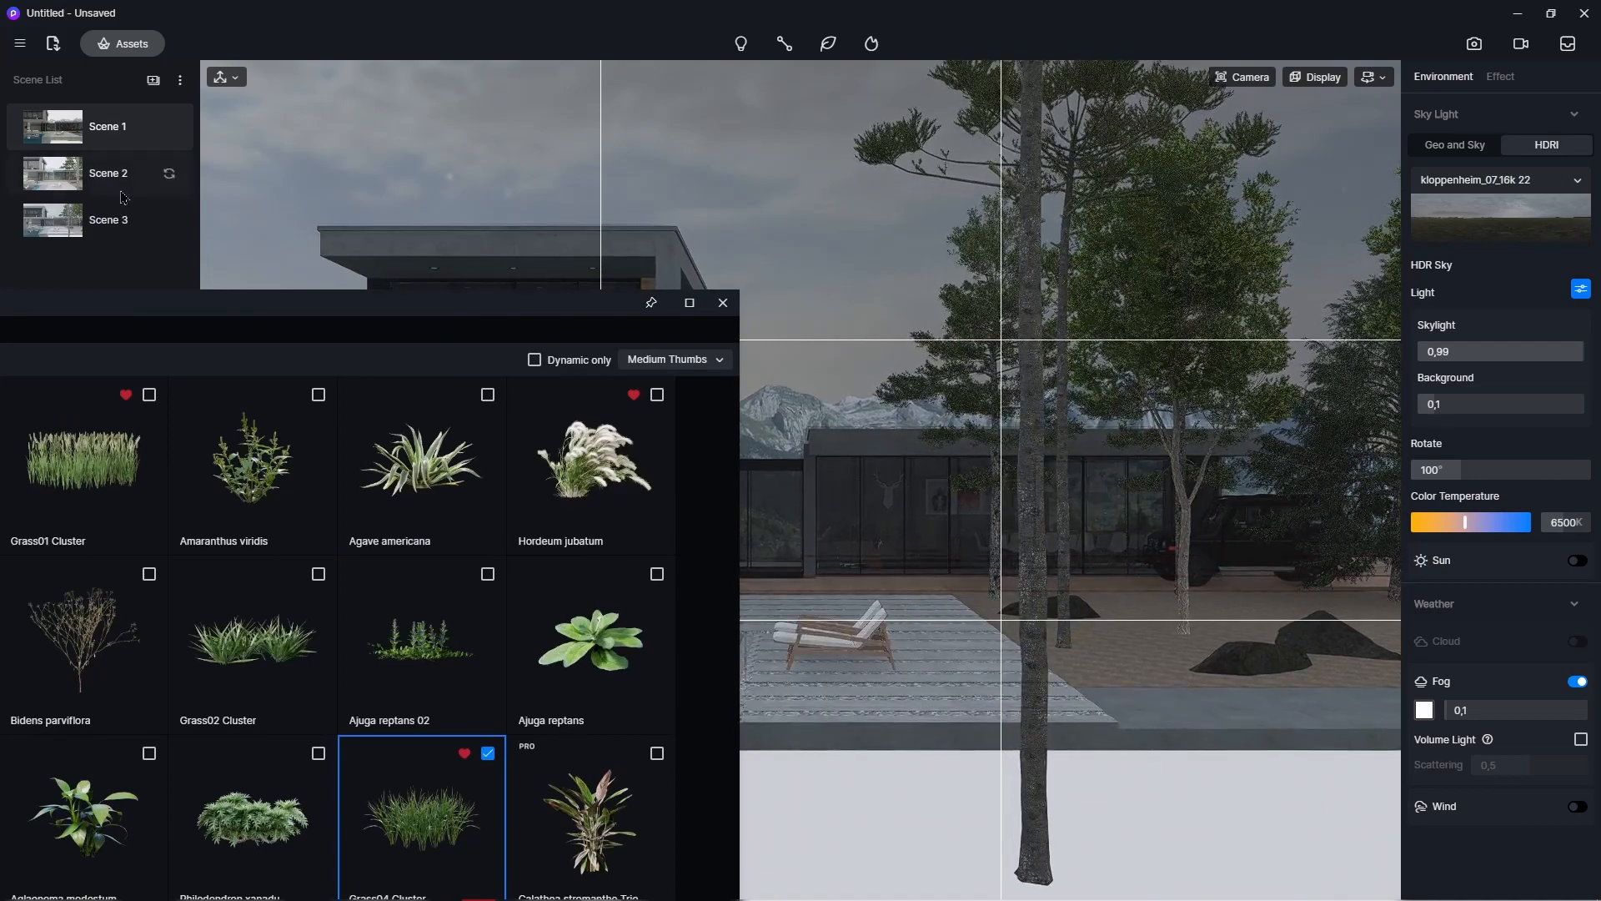
double_click(120, 231)
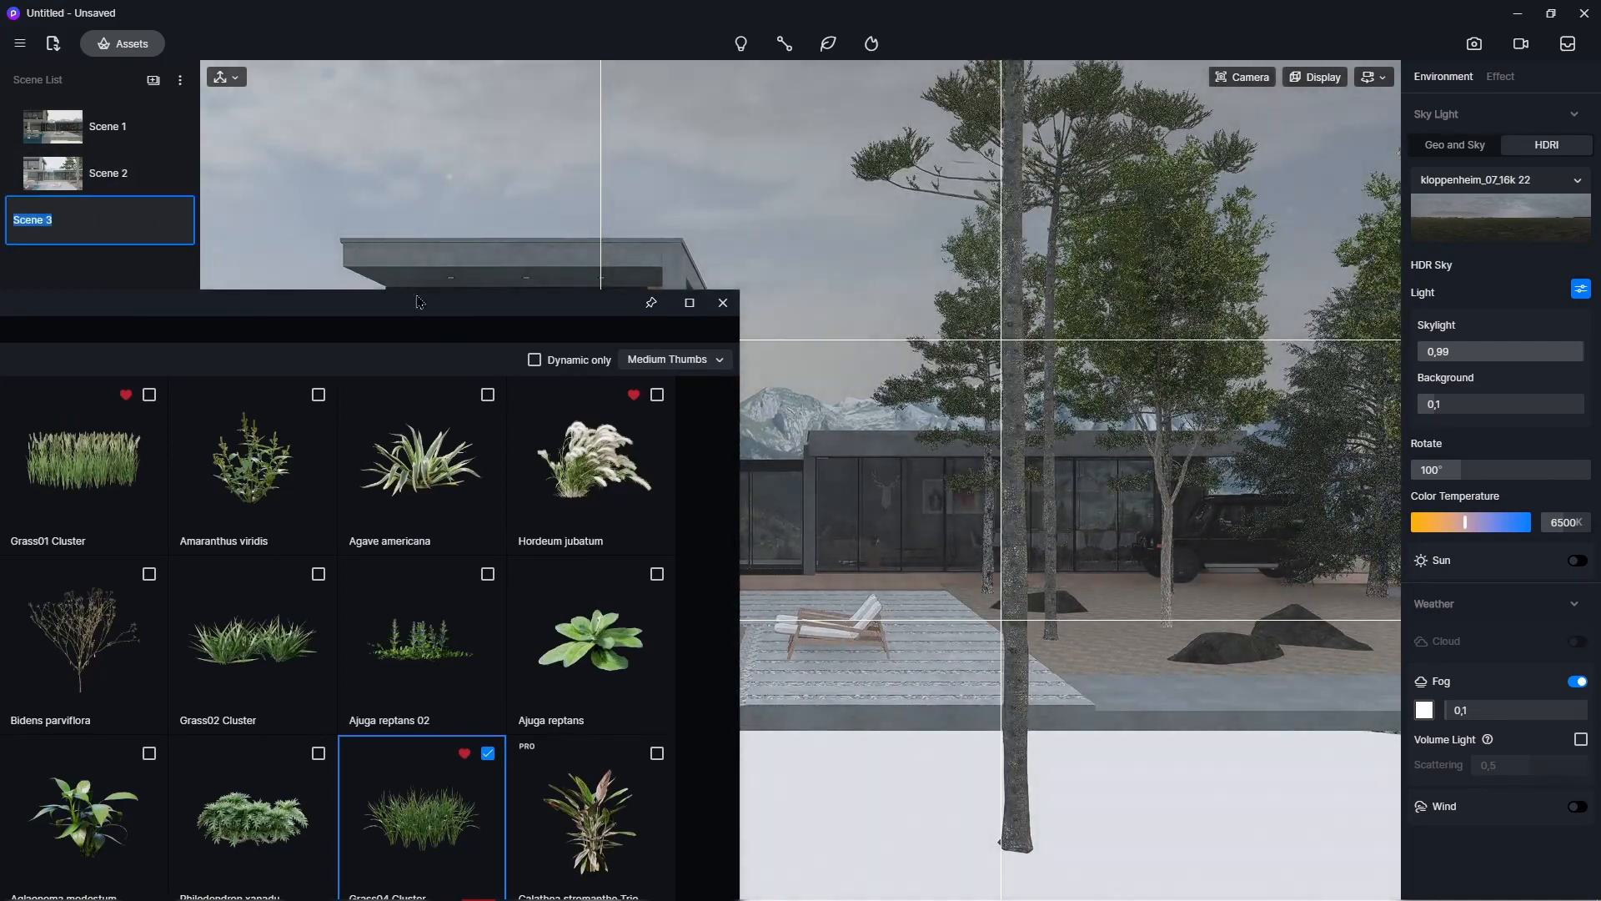
left_click_drag(426, 290, 454, 434)
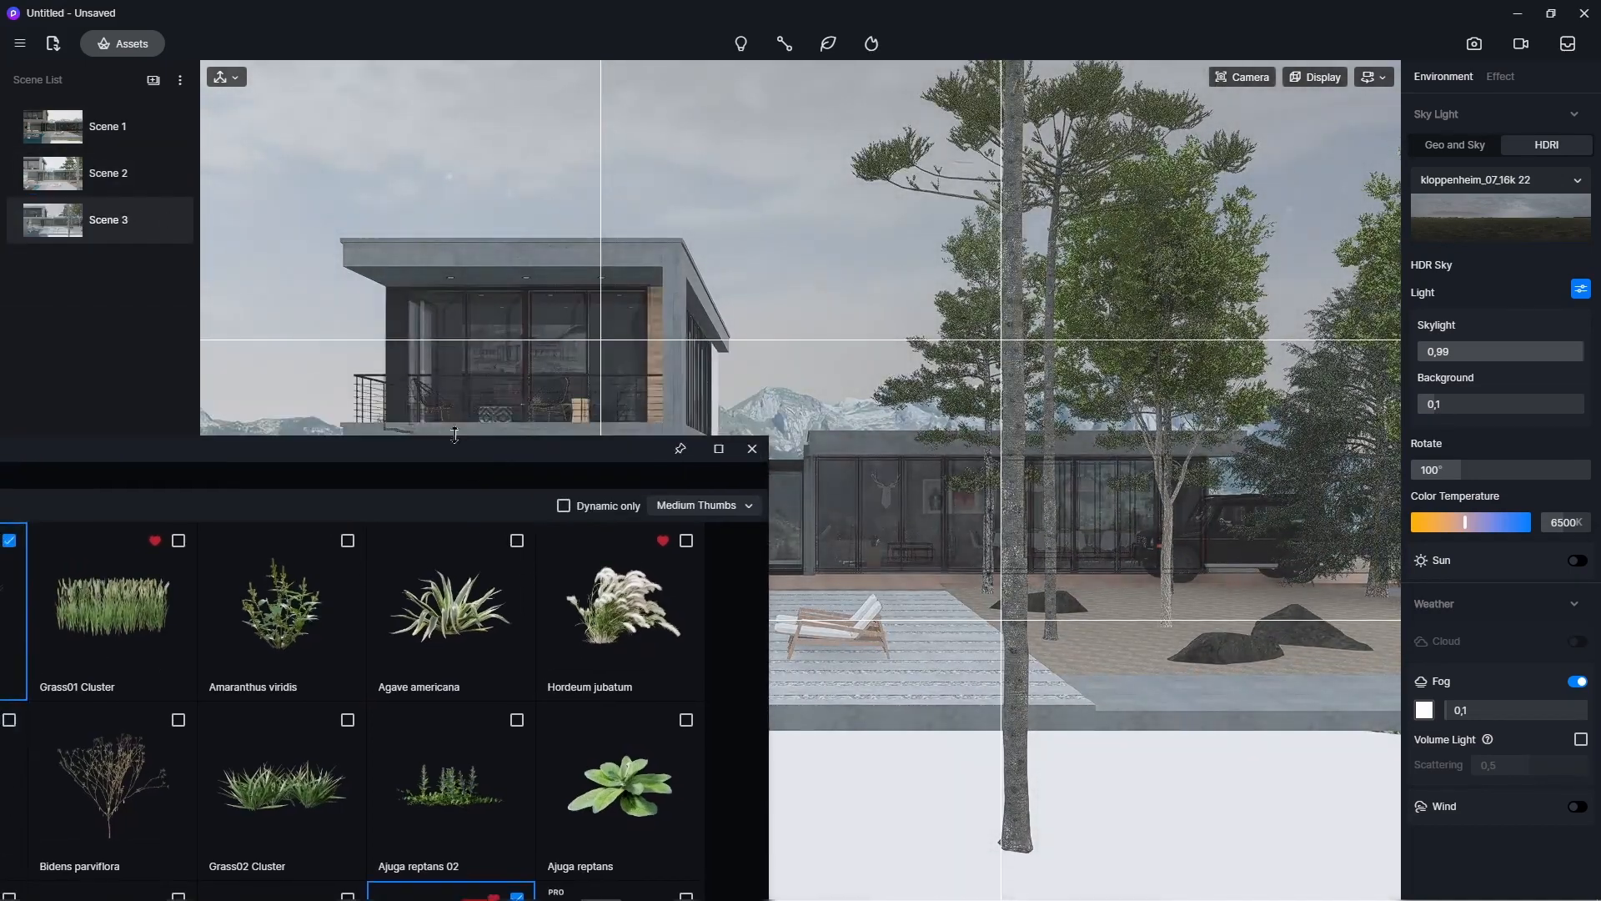
double_click(124, 181)
- Rename Scene 3 as "wwwwwwwwwwwwwww" and close the asset library
double_click(117, 220)
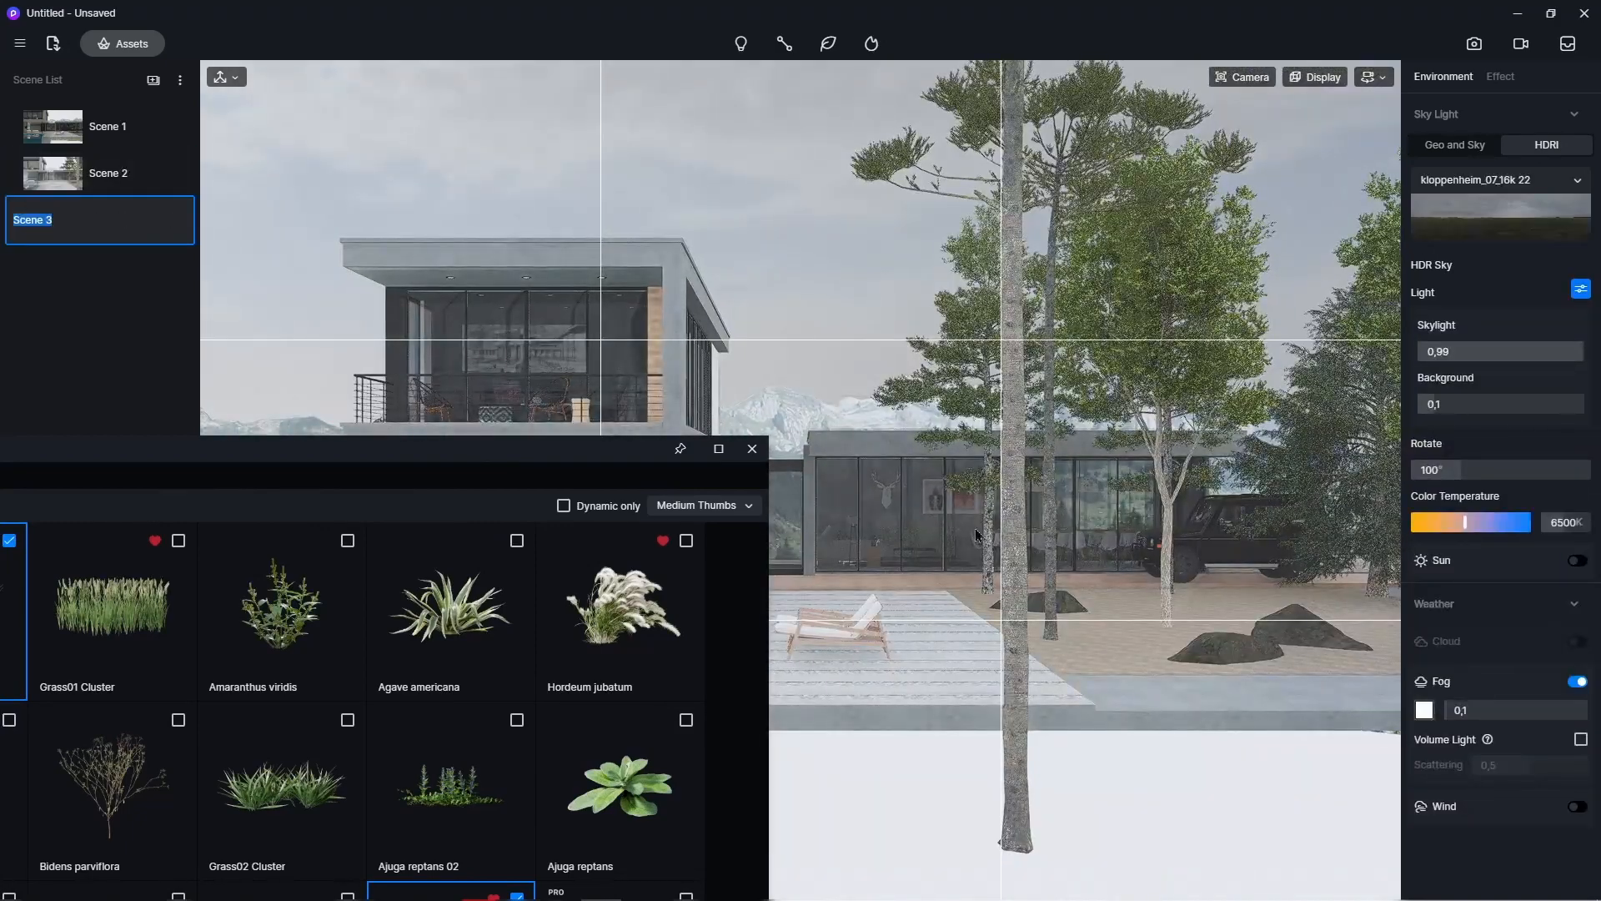
type("wwwwwwwwwwwwwww")
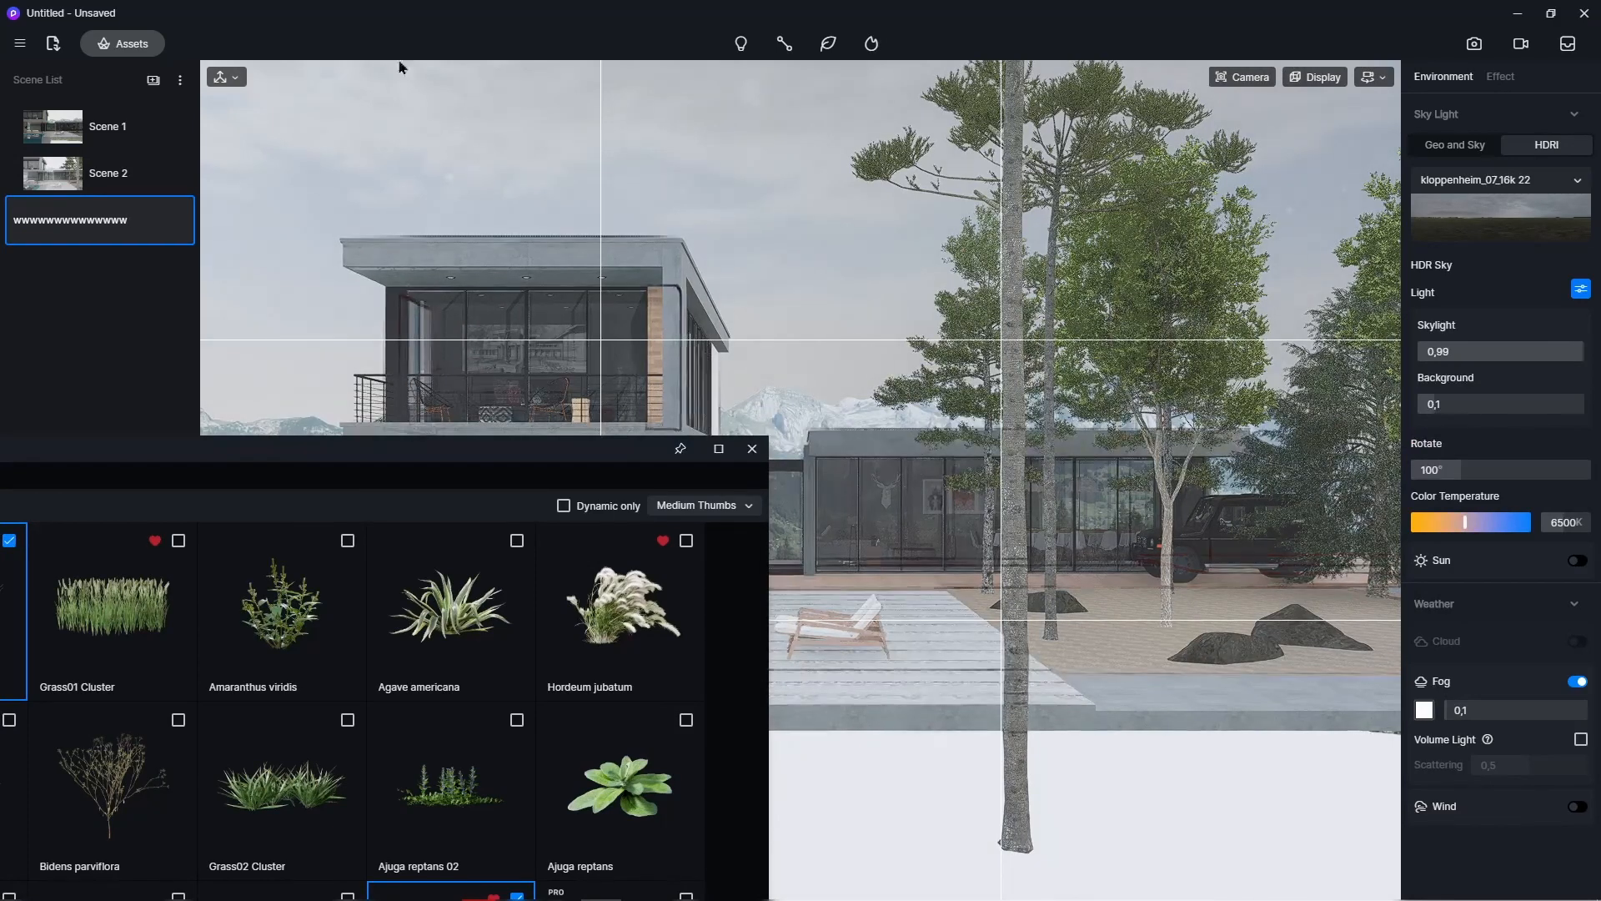
key("Return")
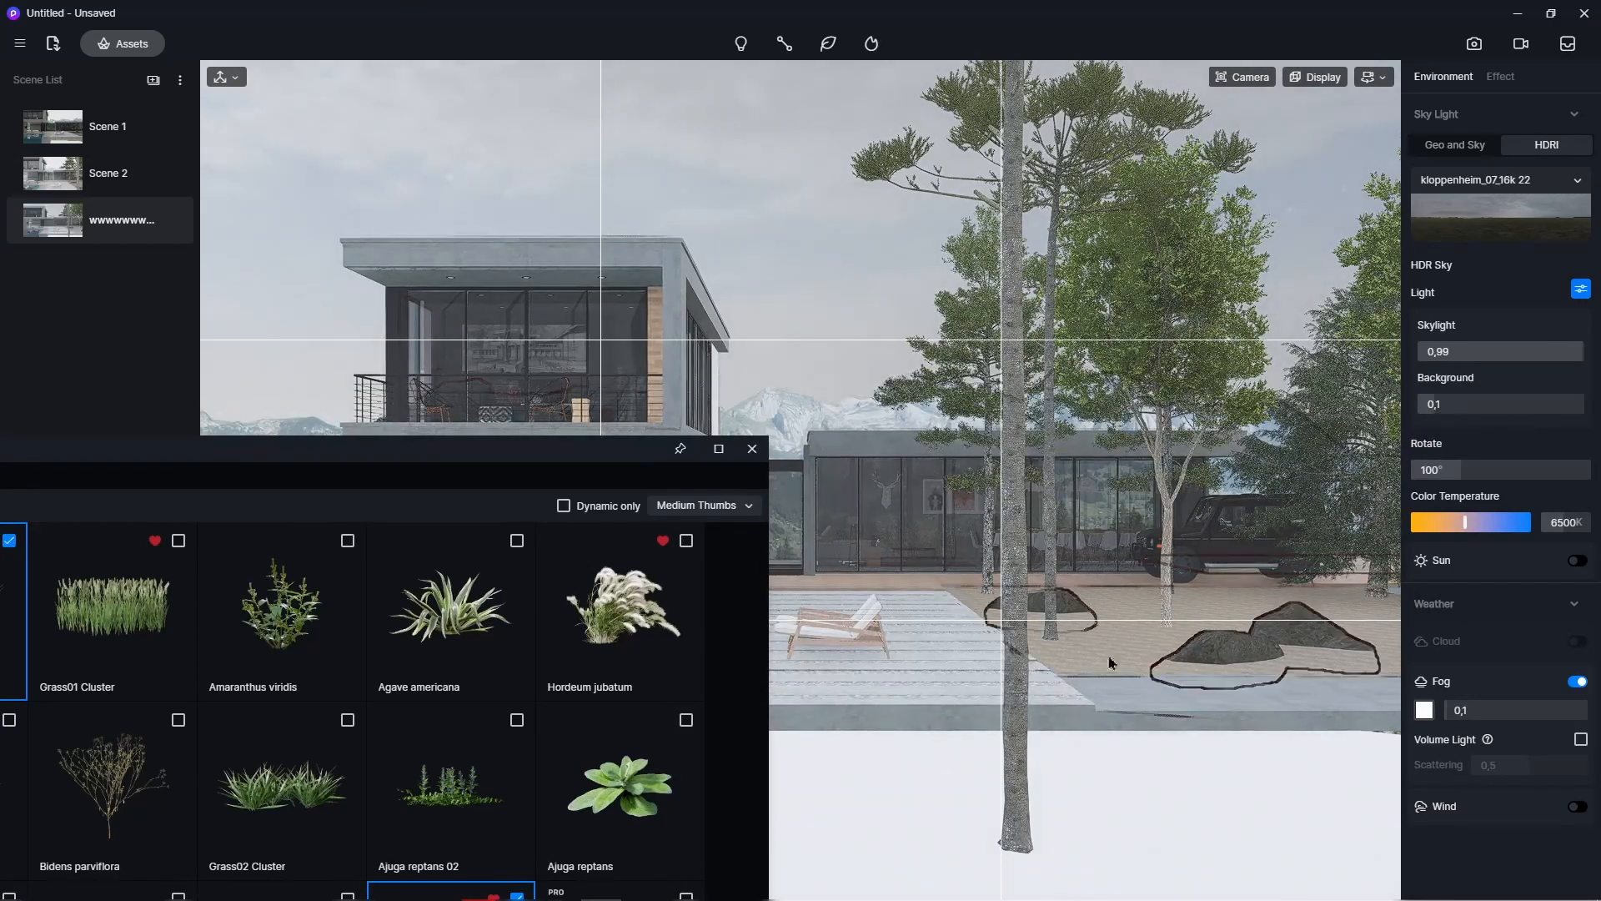
left_click(752, 449)
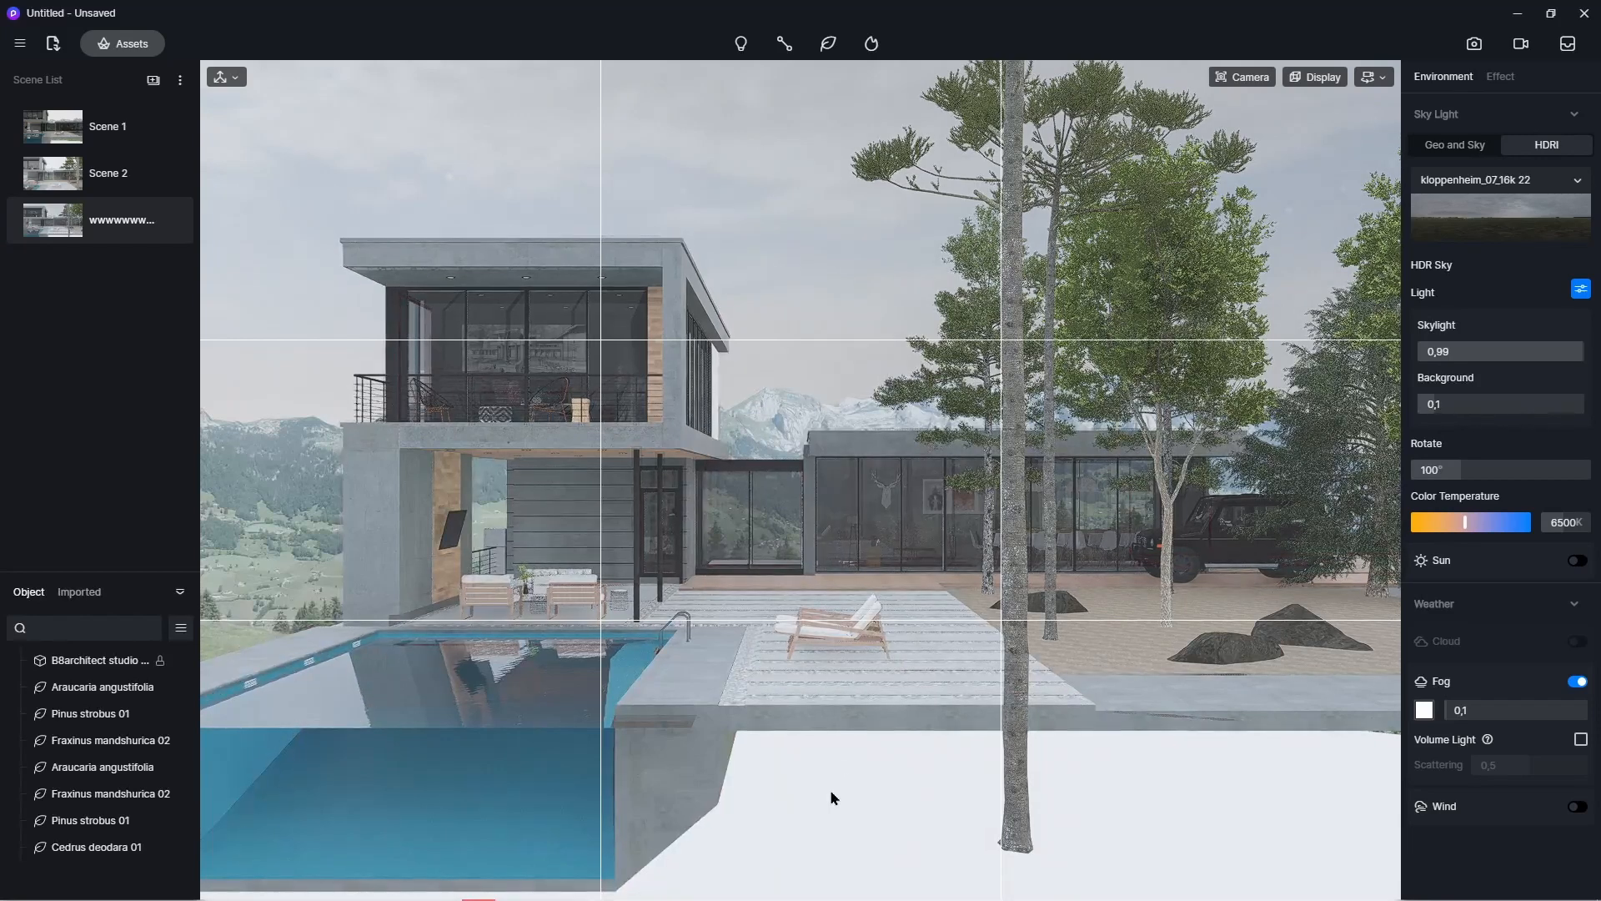
- Move the camera closer to the house and pool, and update the third scene with this view
scroll(831, 798, "up", 1)
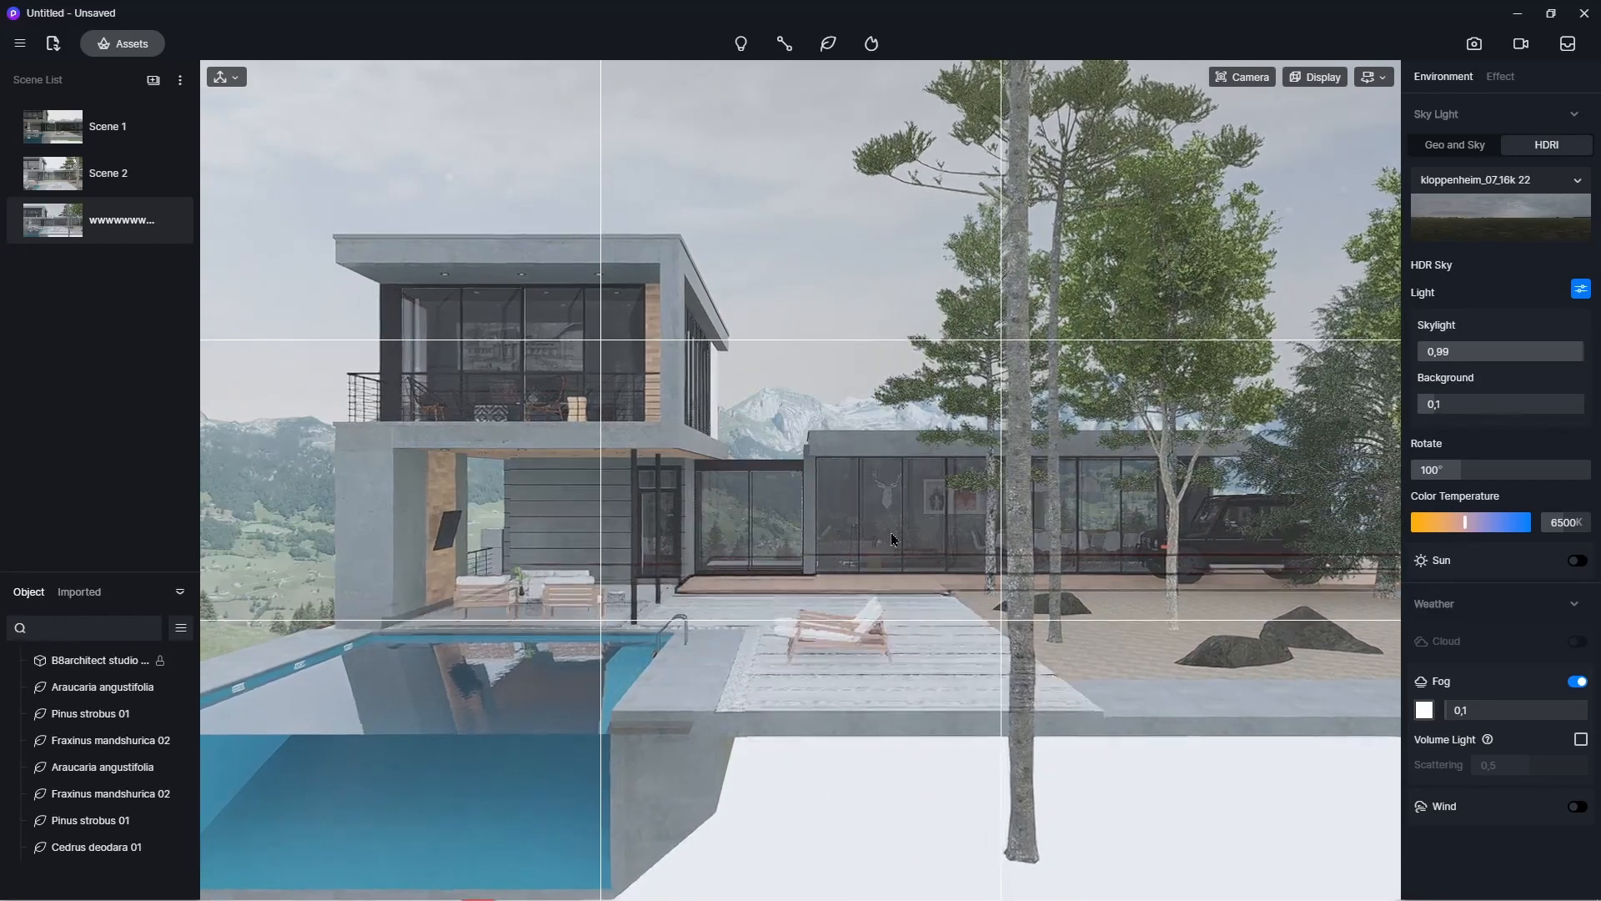
scroll(891, 538, "up", 2)
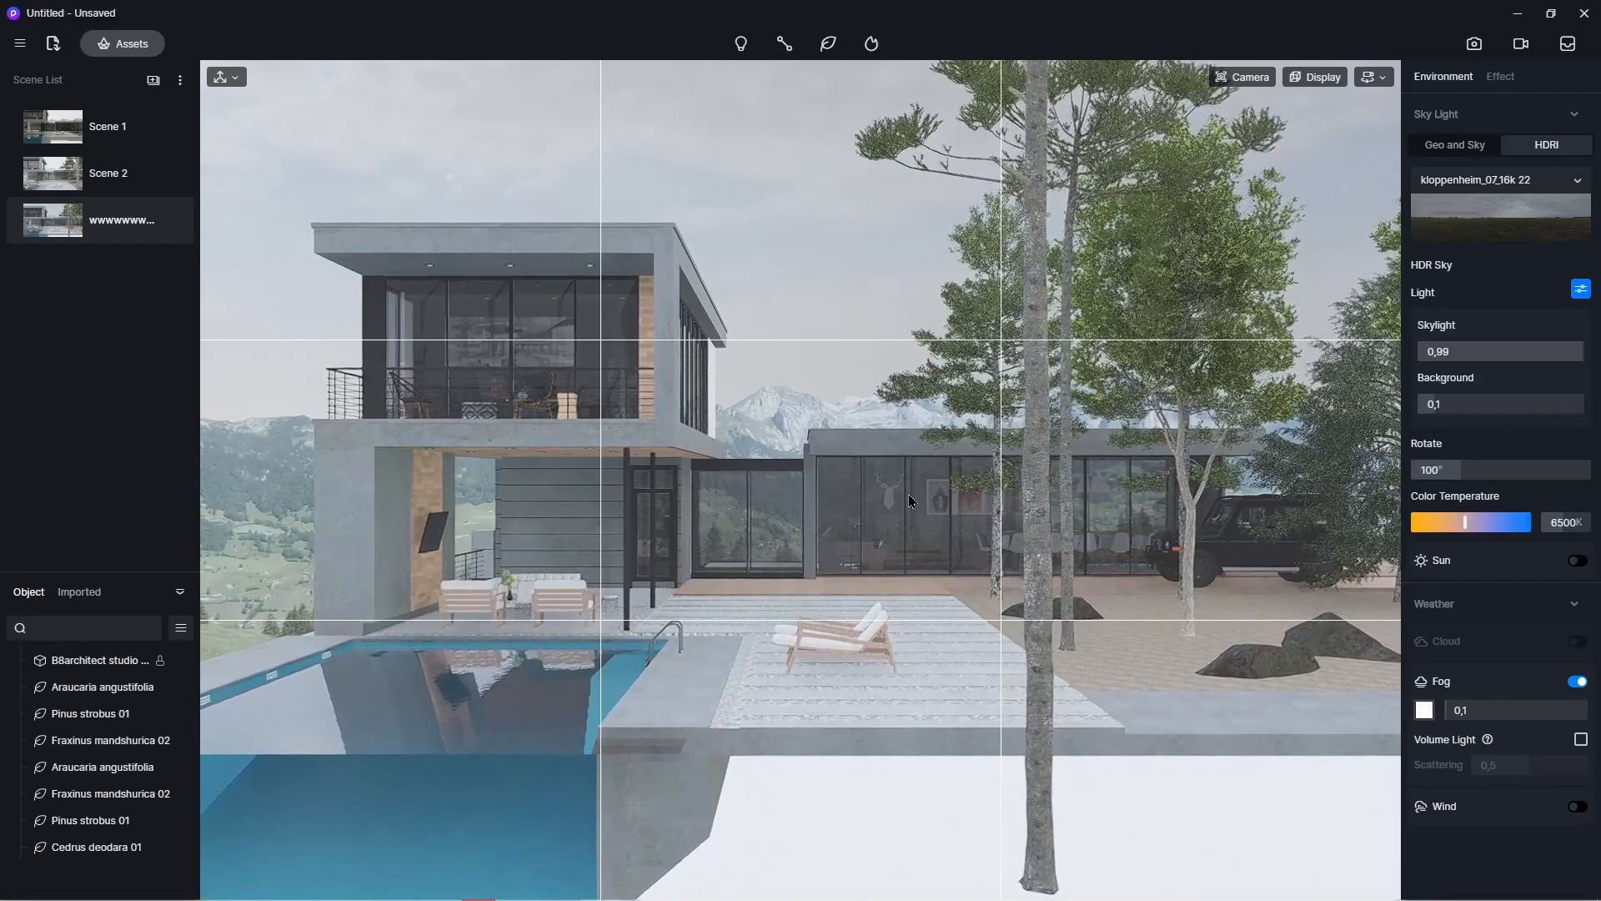
scroll(909, 499, "up", 2)
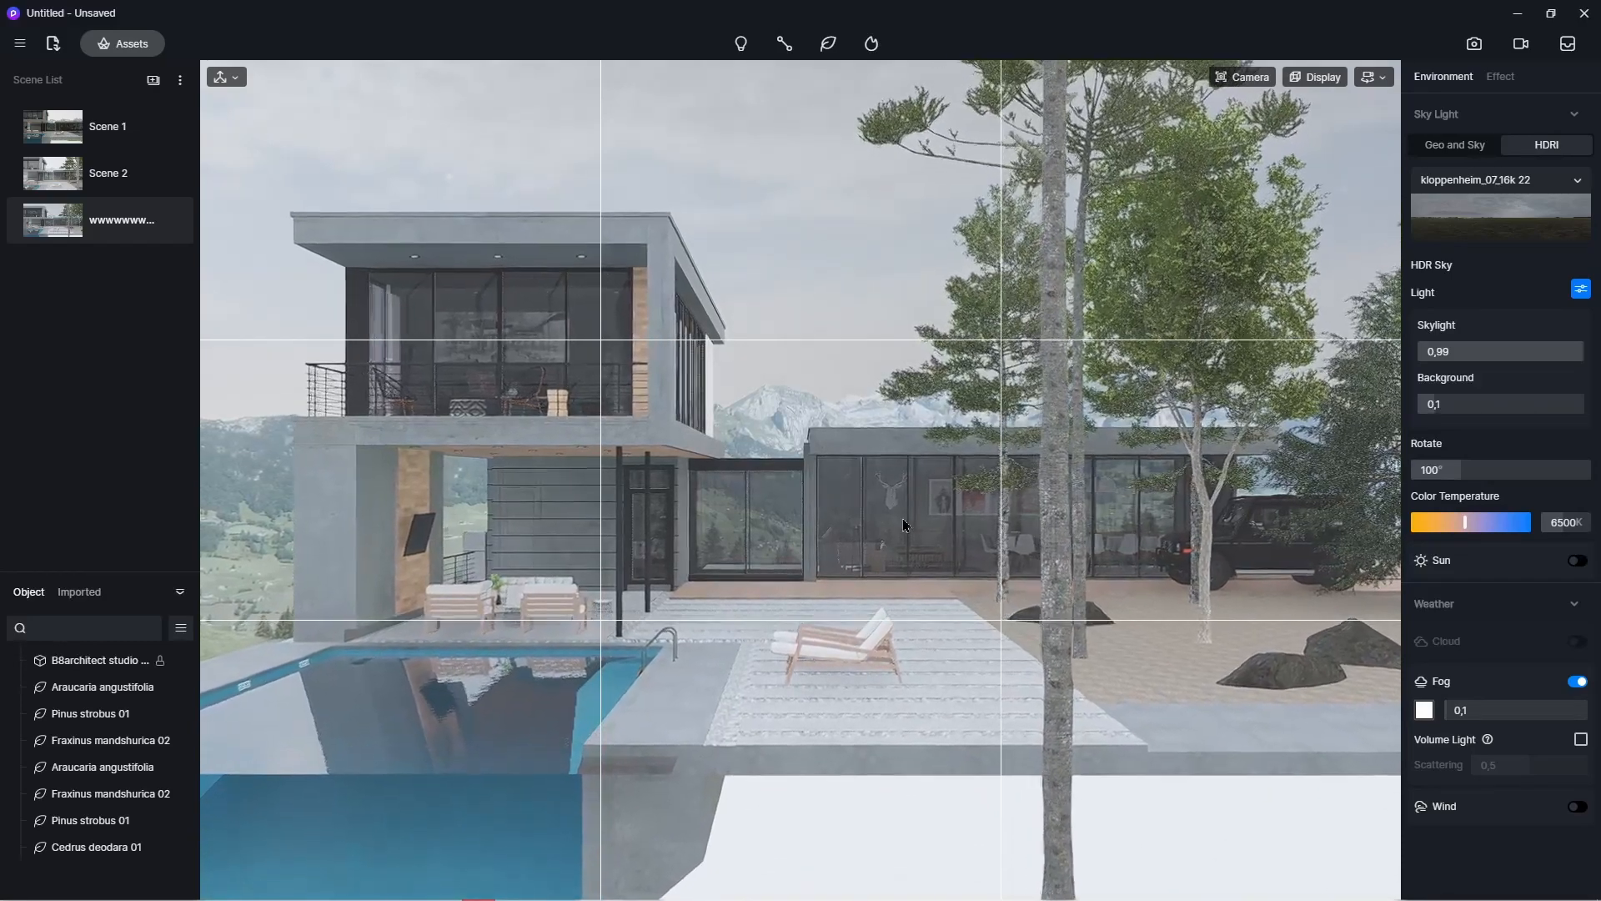
scroll(909, 526, "up", 2)
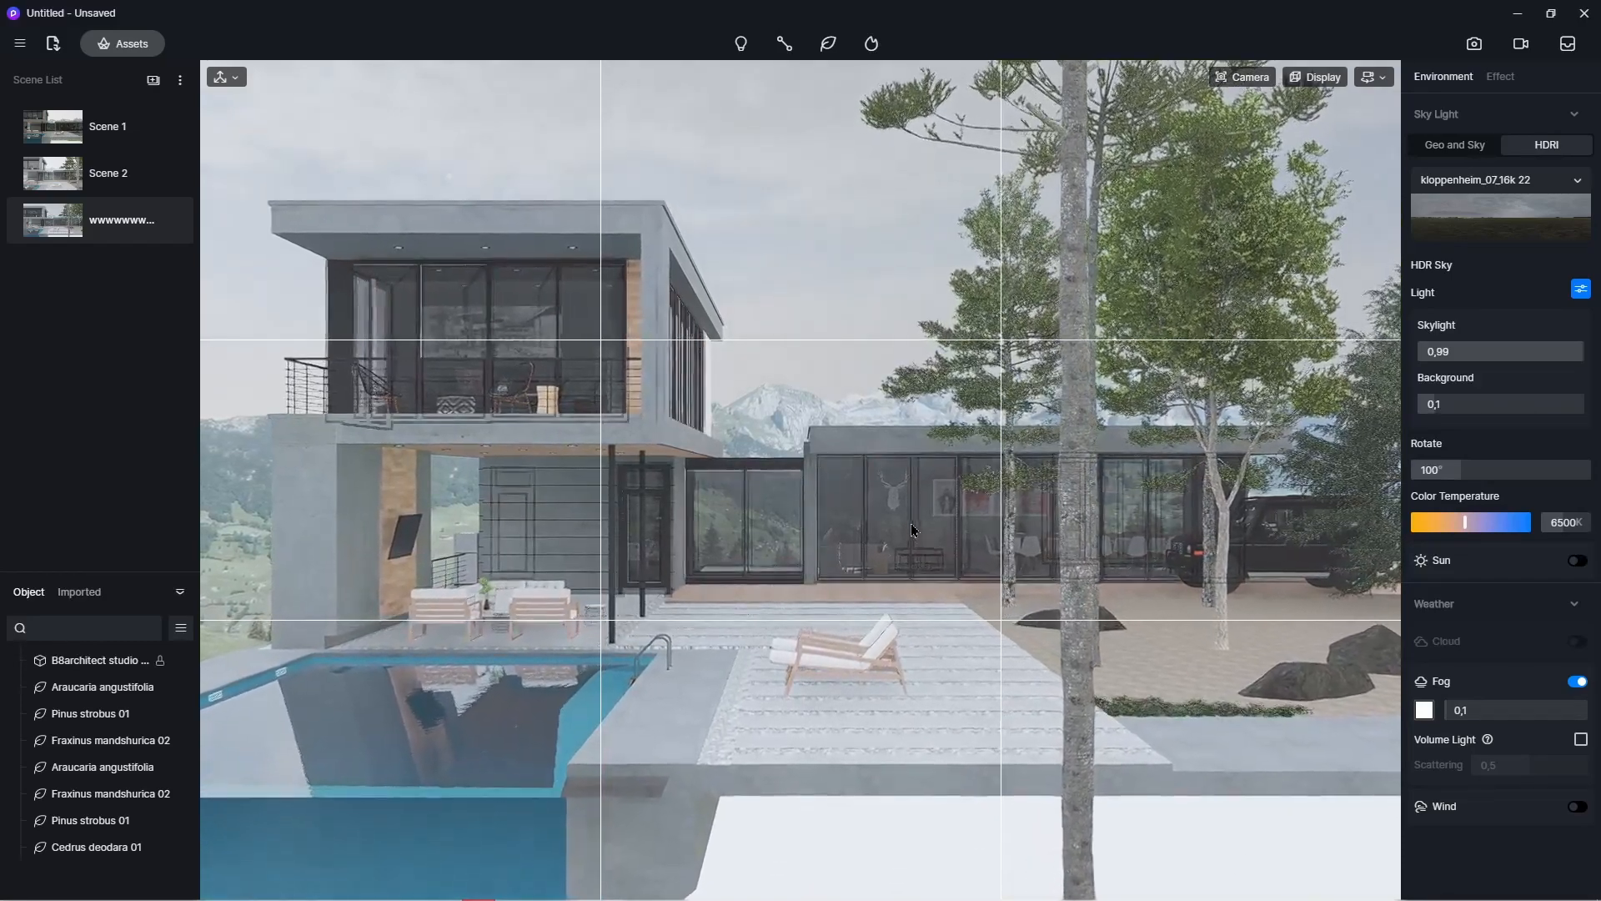
scroll(912, 529, "up", 2)
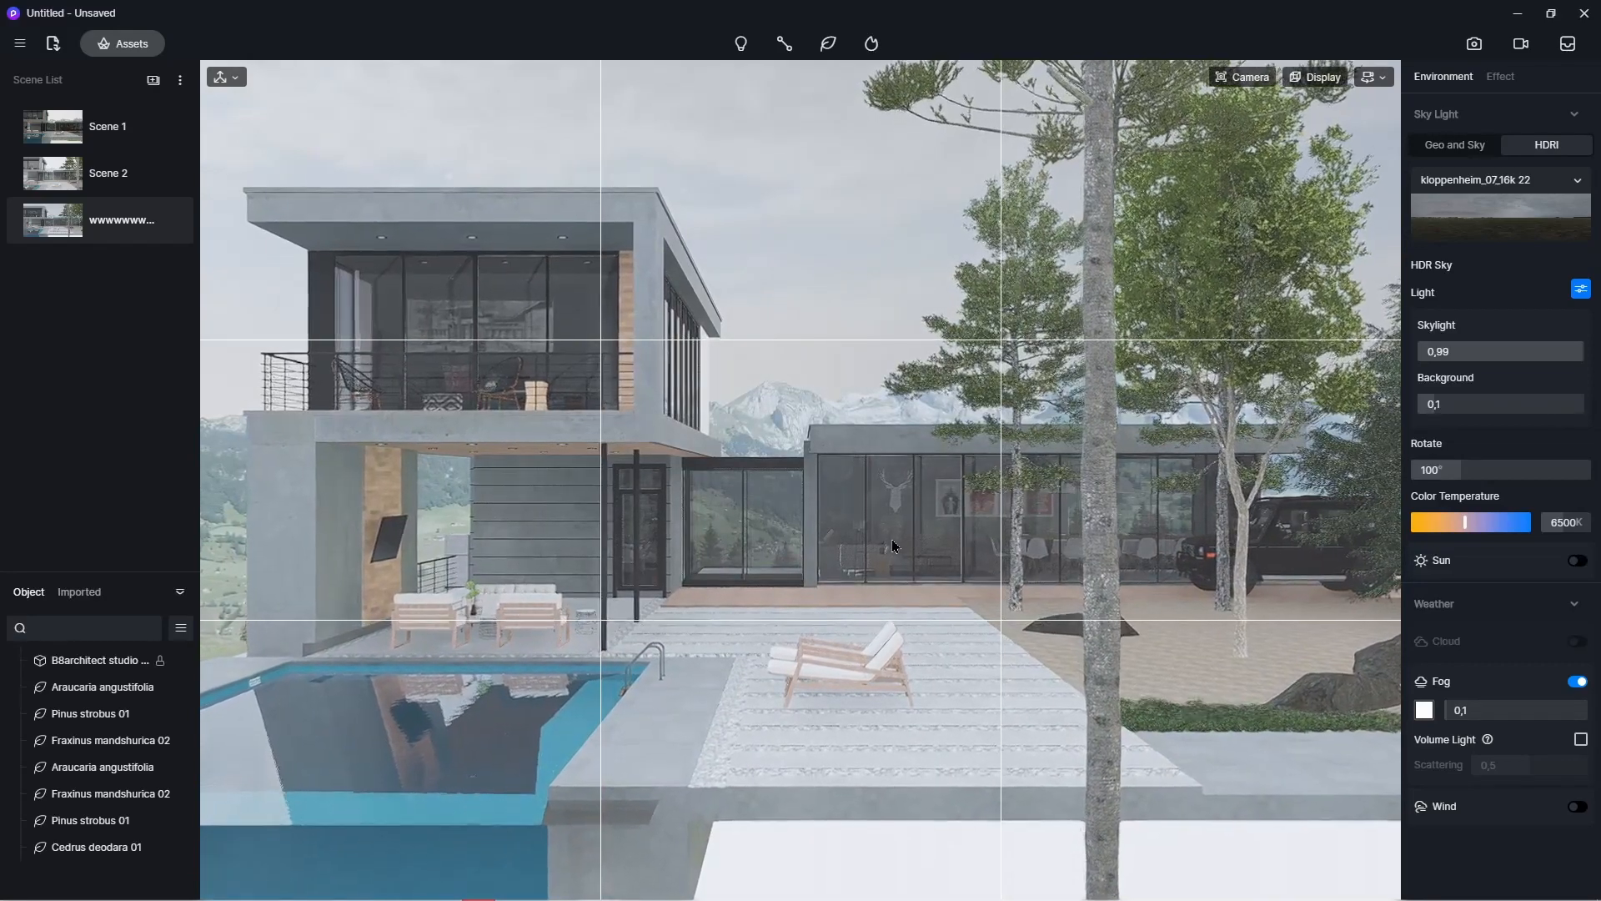
scroll(892, 540, "up", 2)
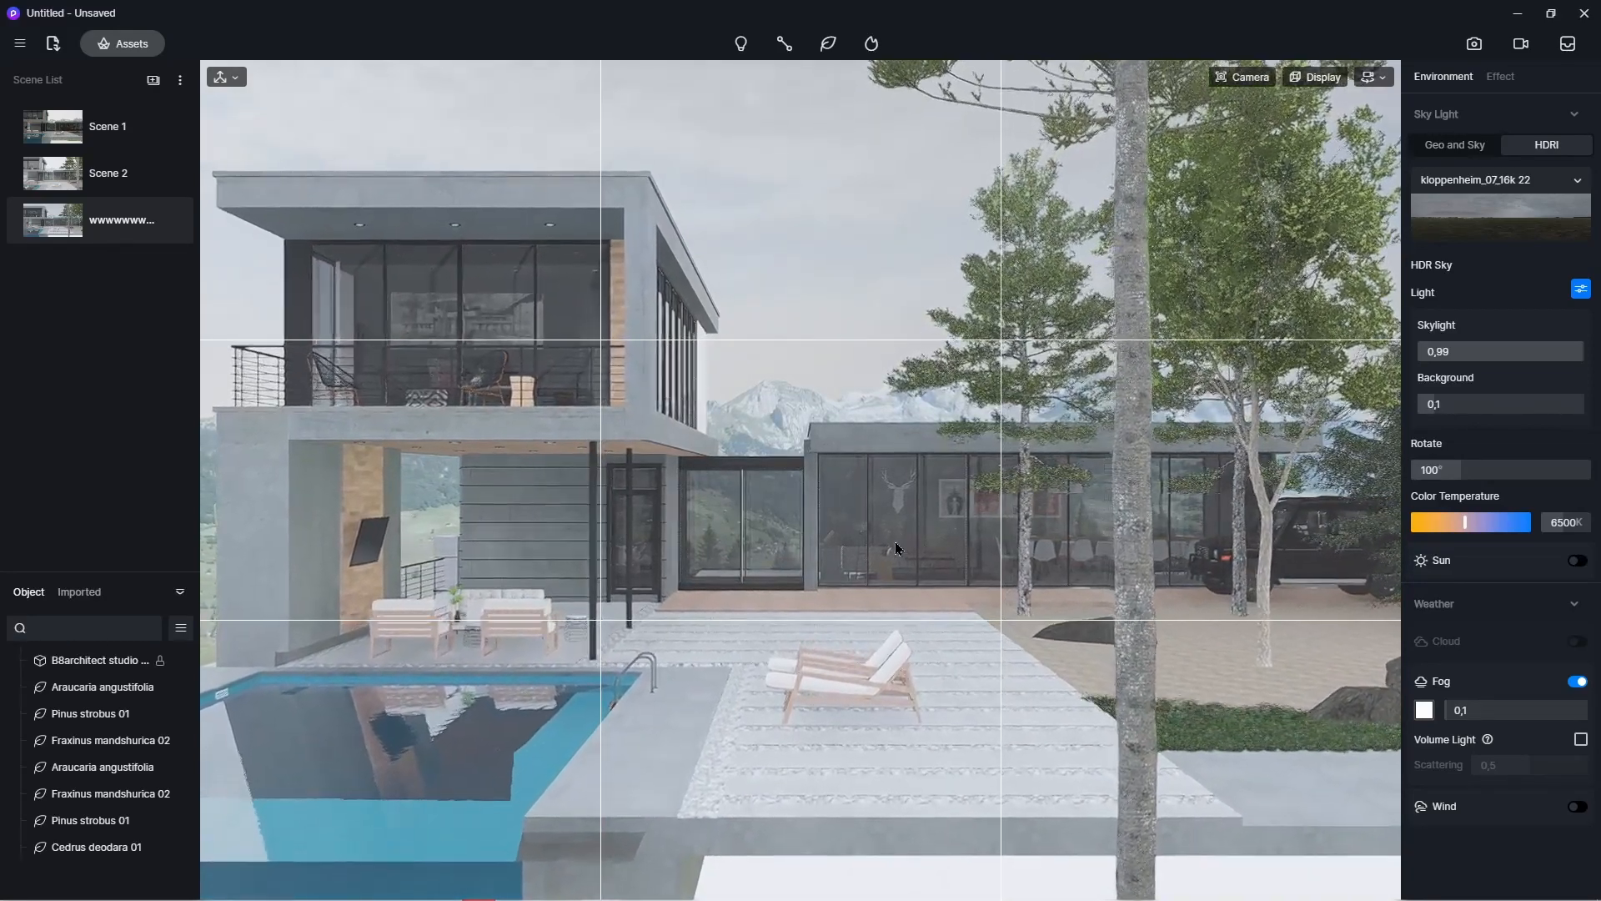
scroll(897, 548, "up", 2)
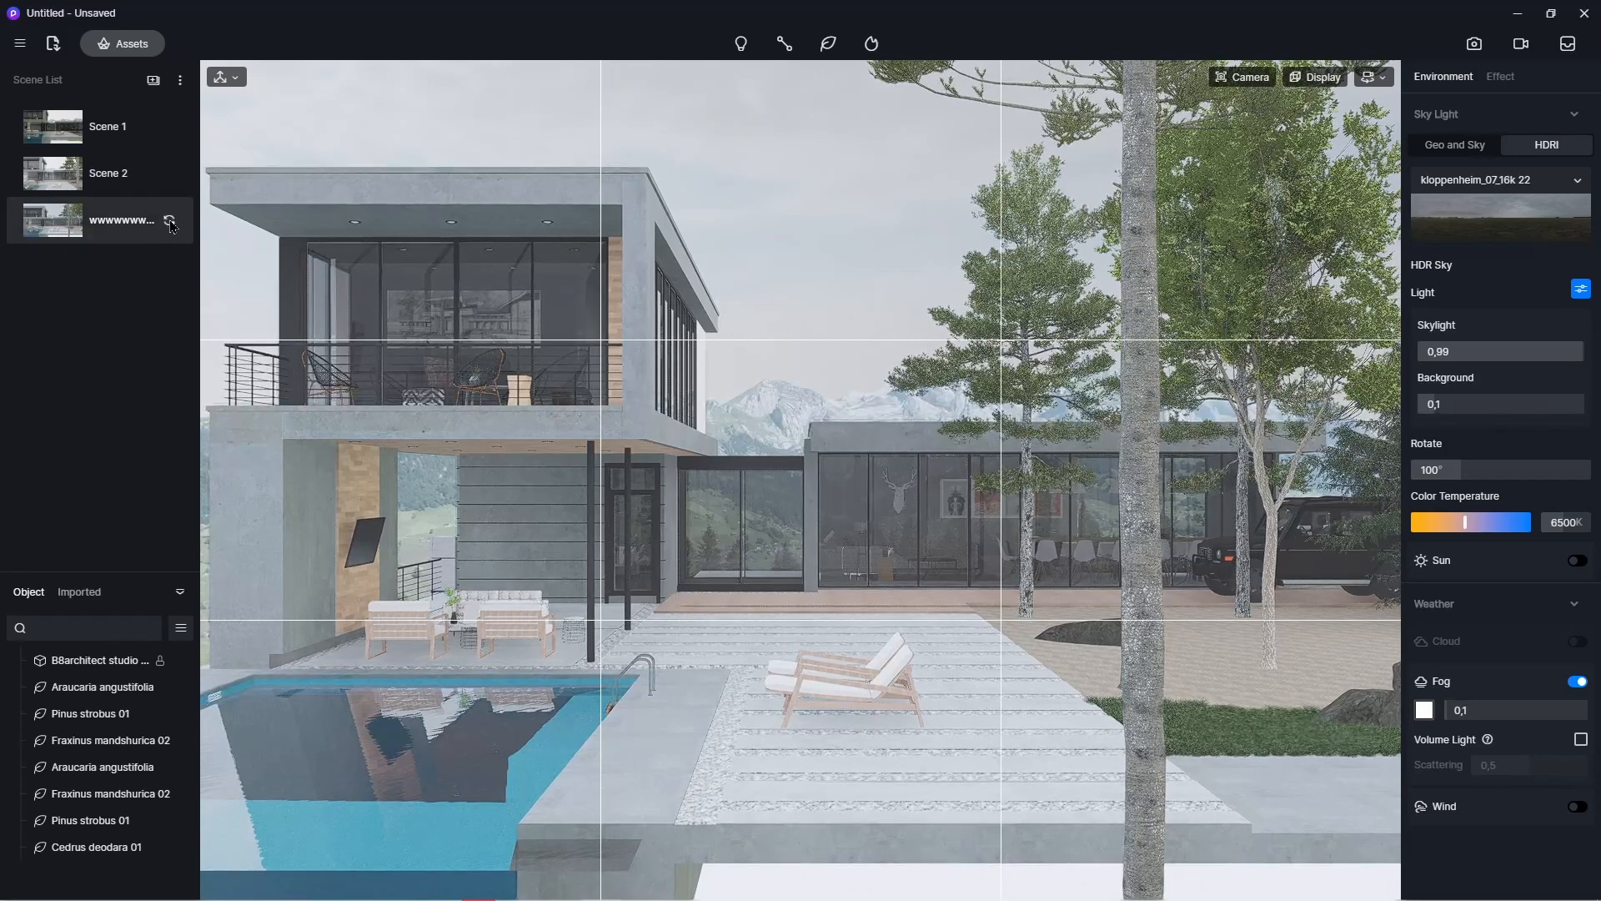
left_click(170, 222)
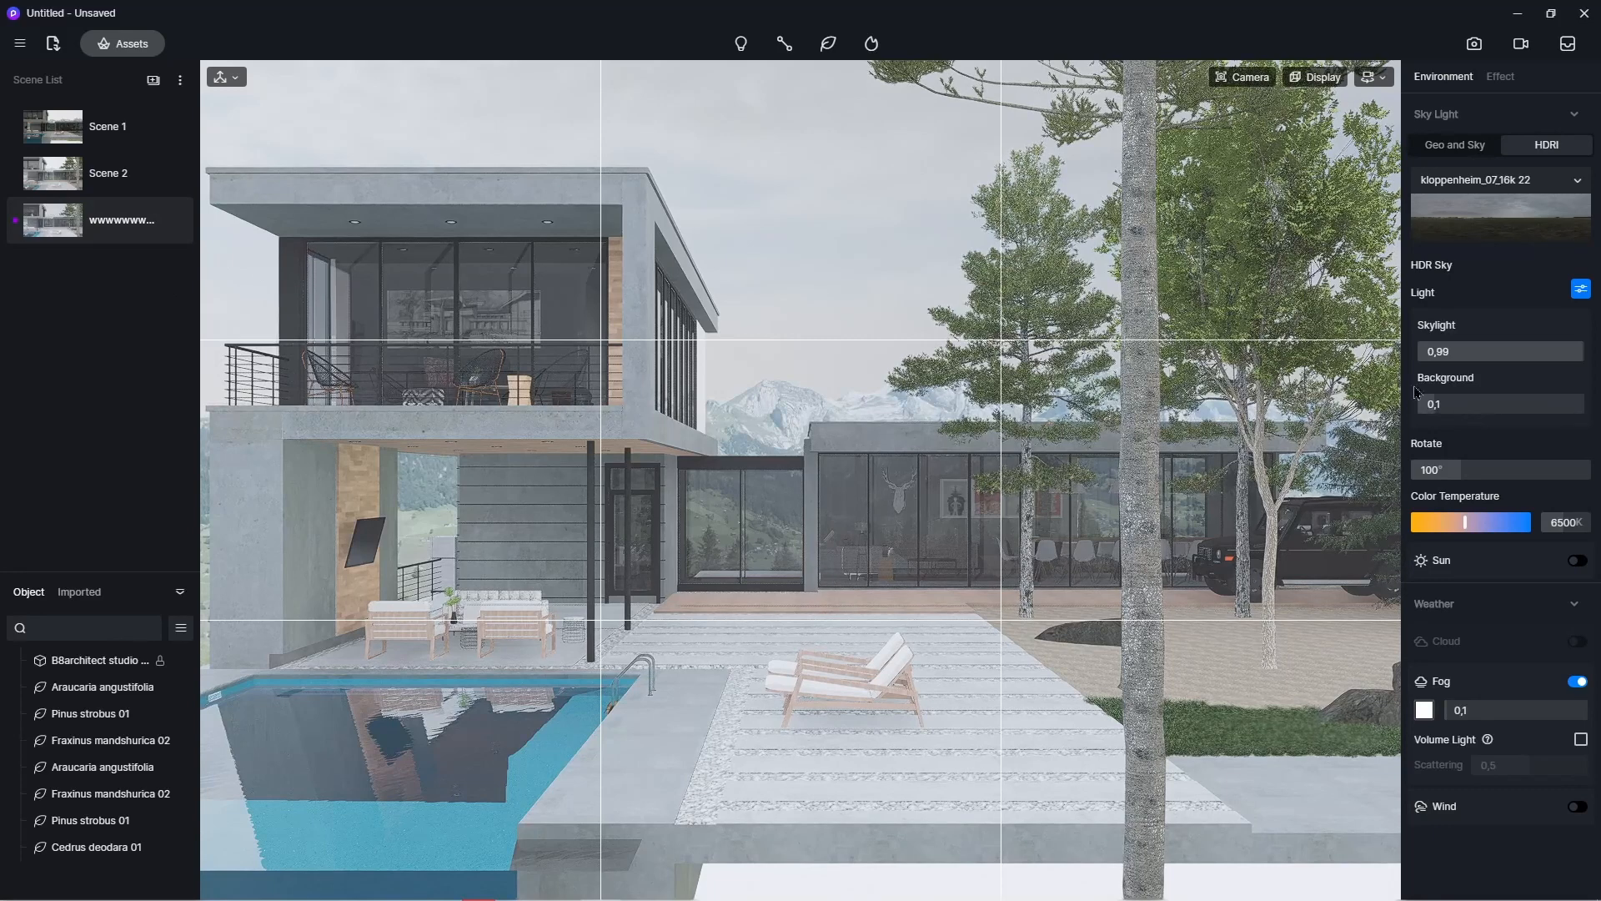
- Open the still-image render settings and set the aspect ratio to 16:9
left_click(1318, 79)
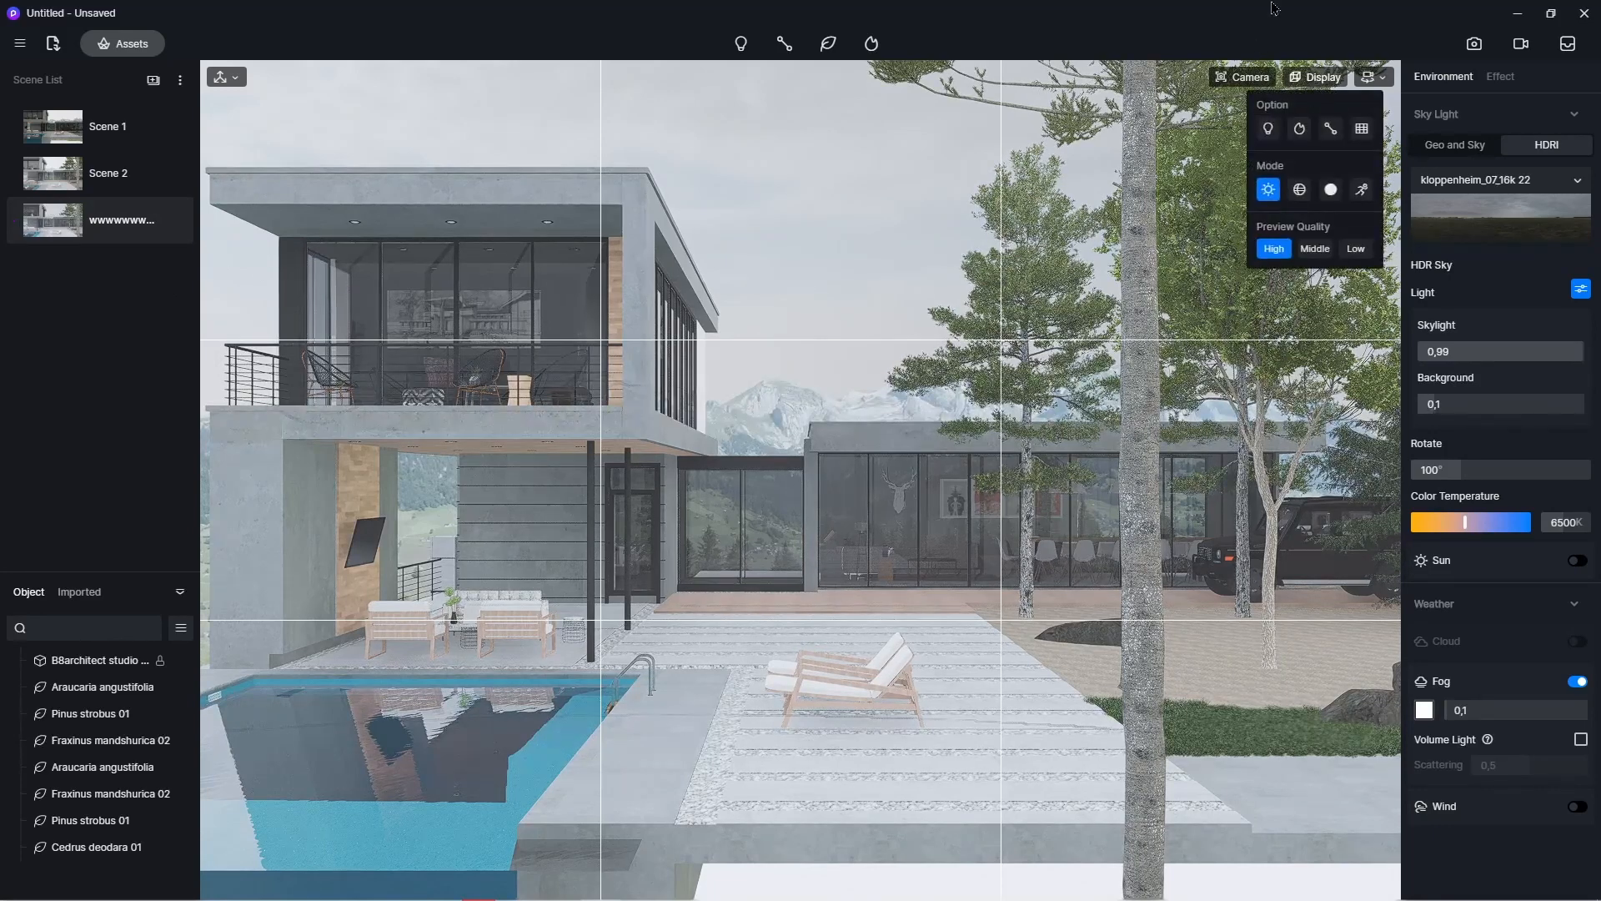
left_click(1475, 43)
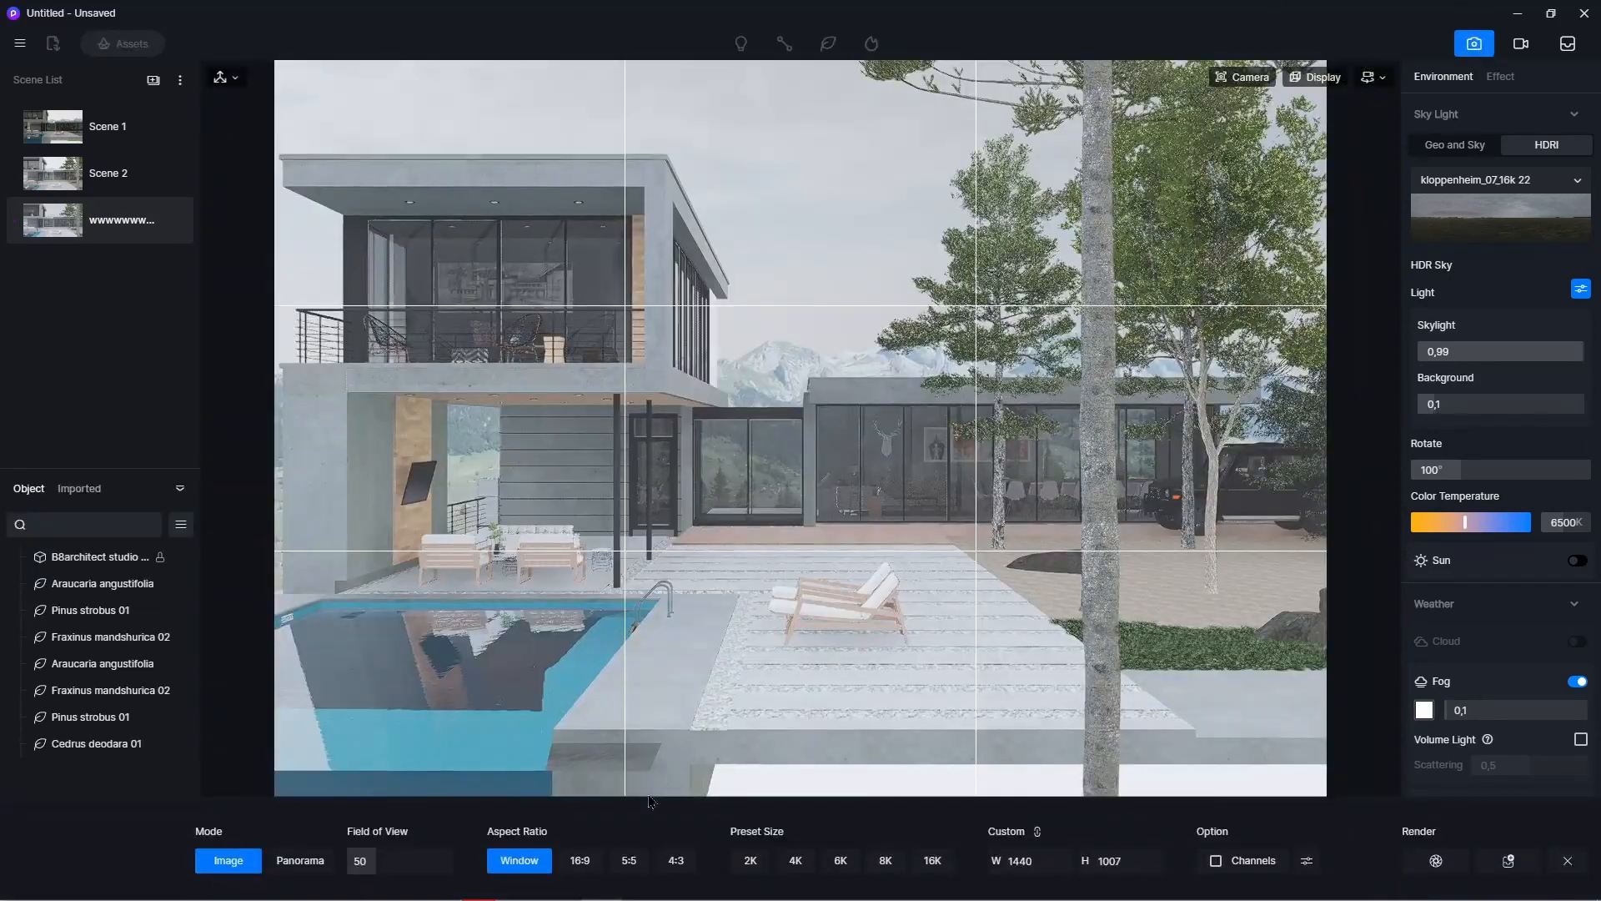
left_click(584, 864)
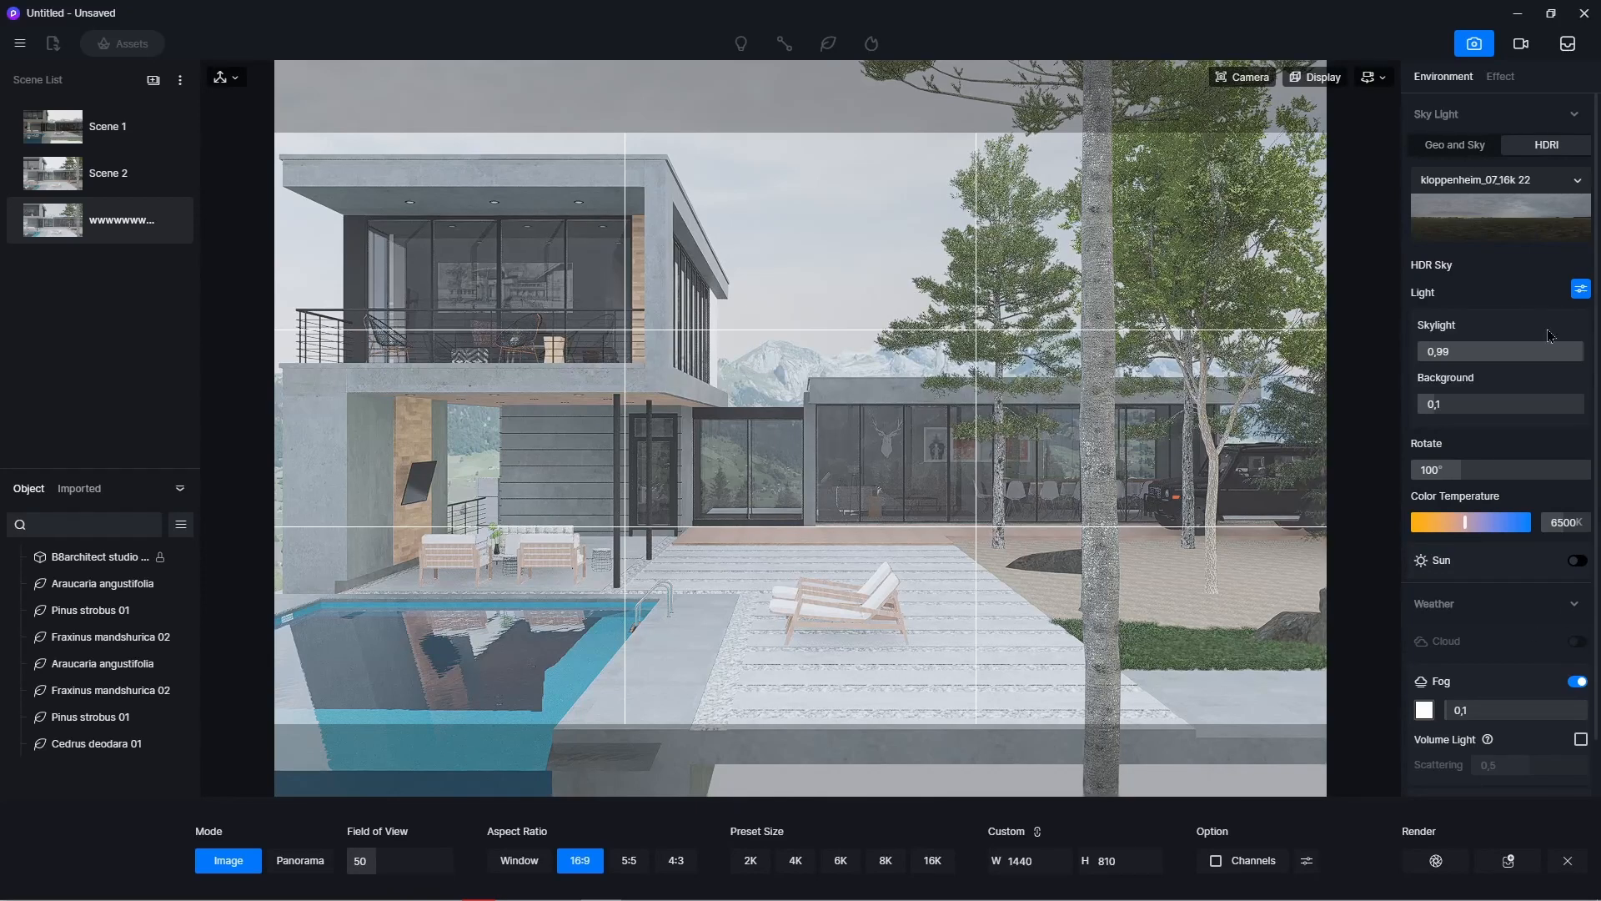
- Set the post-processing saturation to 0.1 and the contrast to -0.03
left_click(1501, 77)
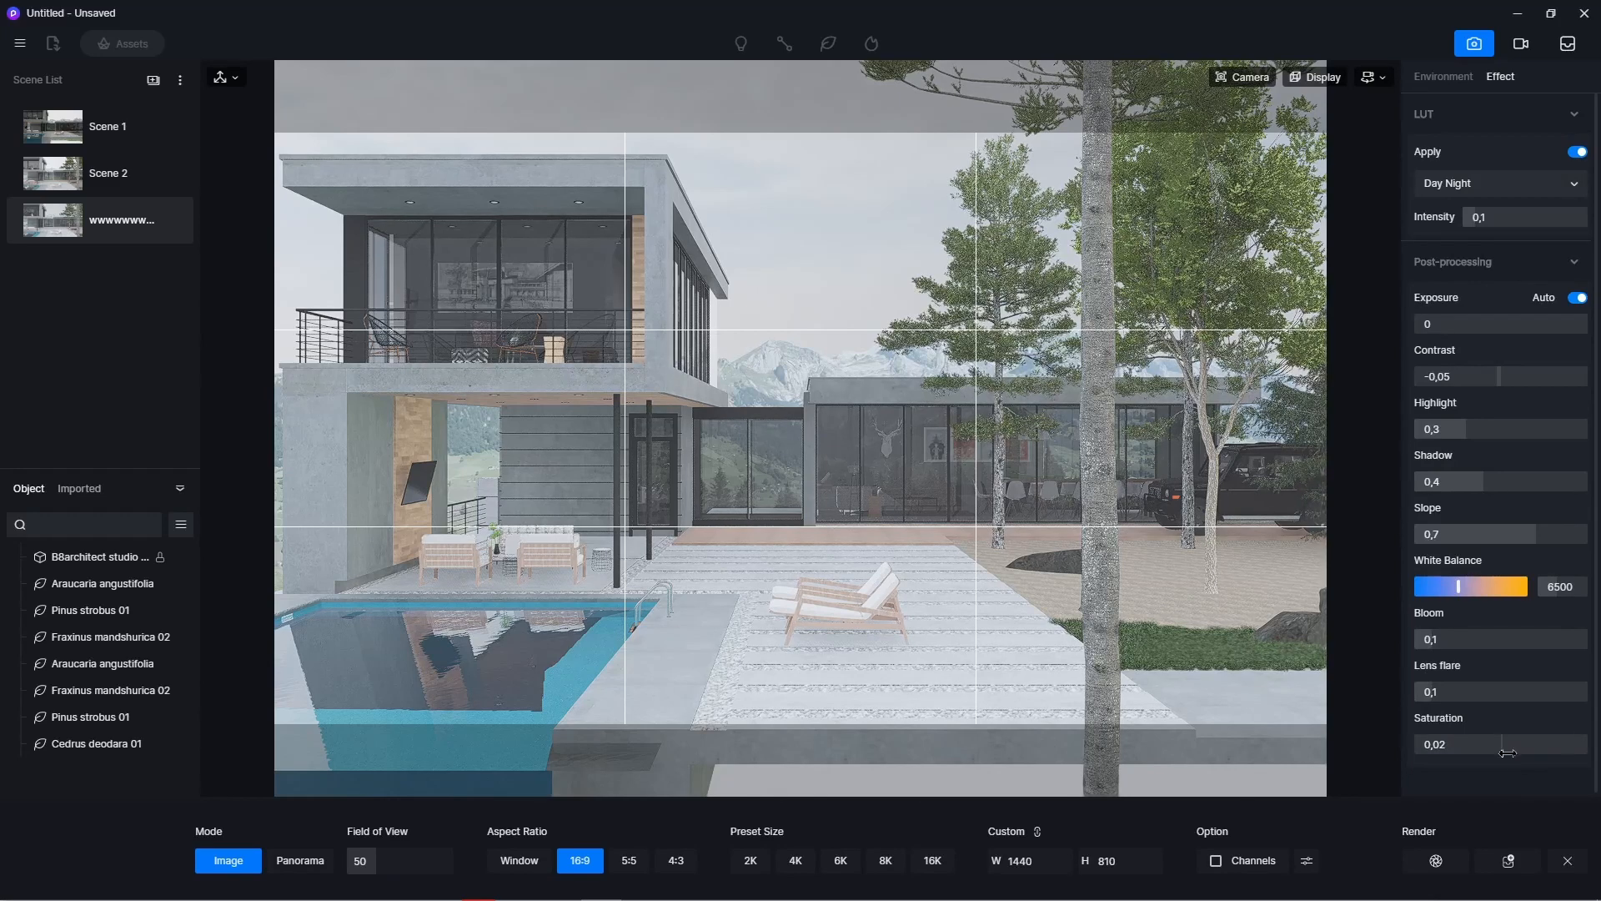
mouse_move(1508, 748)
left_mouse_down()
mouse_move(1539, 745)
mouse_move(1476, 763)
mouse_move(1511, 764)
left_mouse_up()
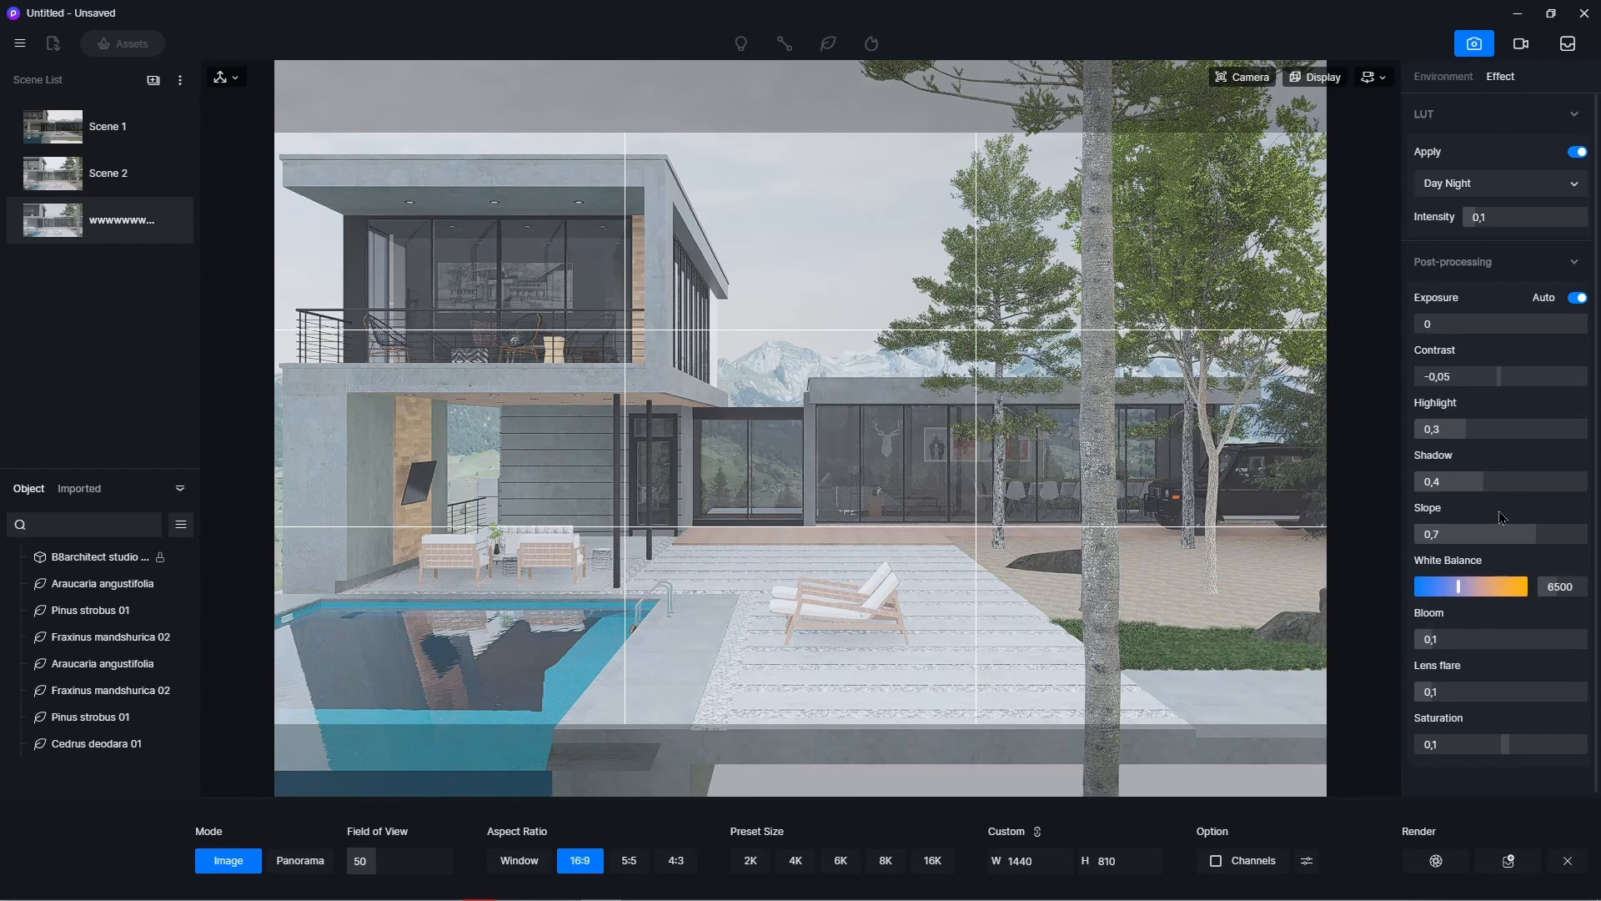
mouse_move(1488, 383)
left_mouse_down()
mouse_move(1447, 382)
mouse_move(1502, 395)
left_mouse_up()
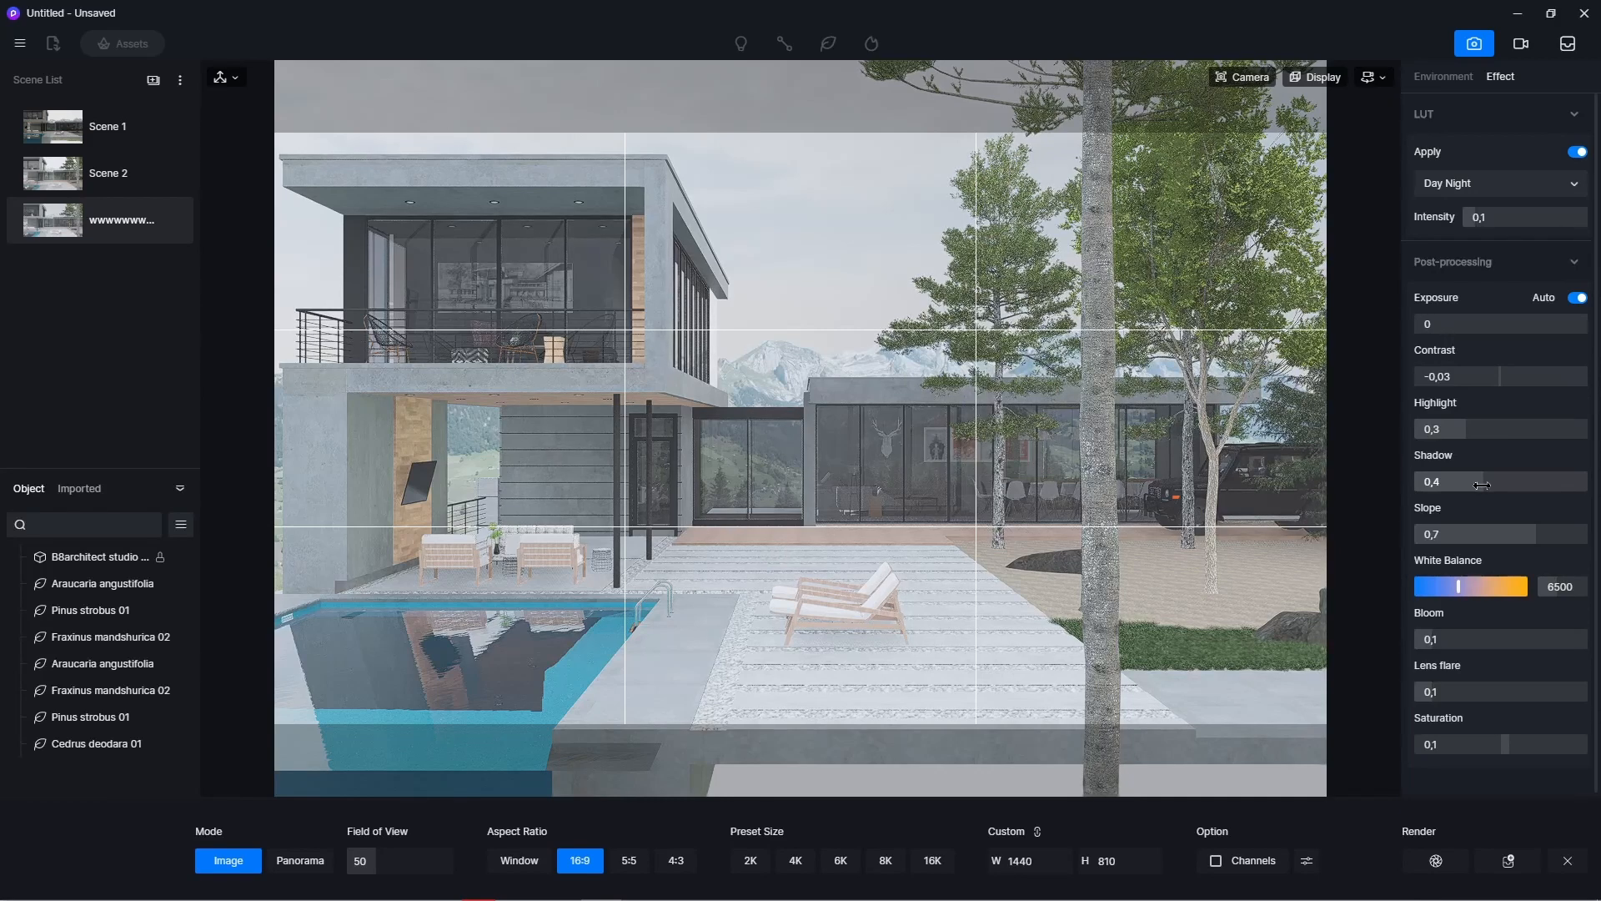
- Switch to the Photos viewer to compare the view with D5_Image_20220320_214159.png, and return to D5 Render
mouse_move(887, 892)
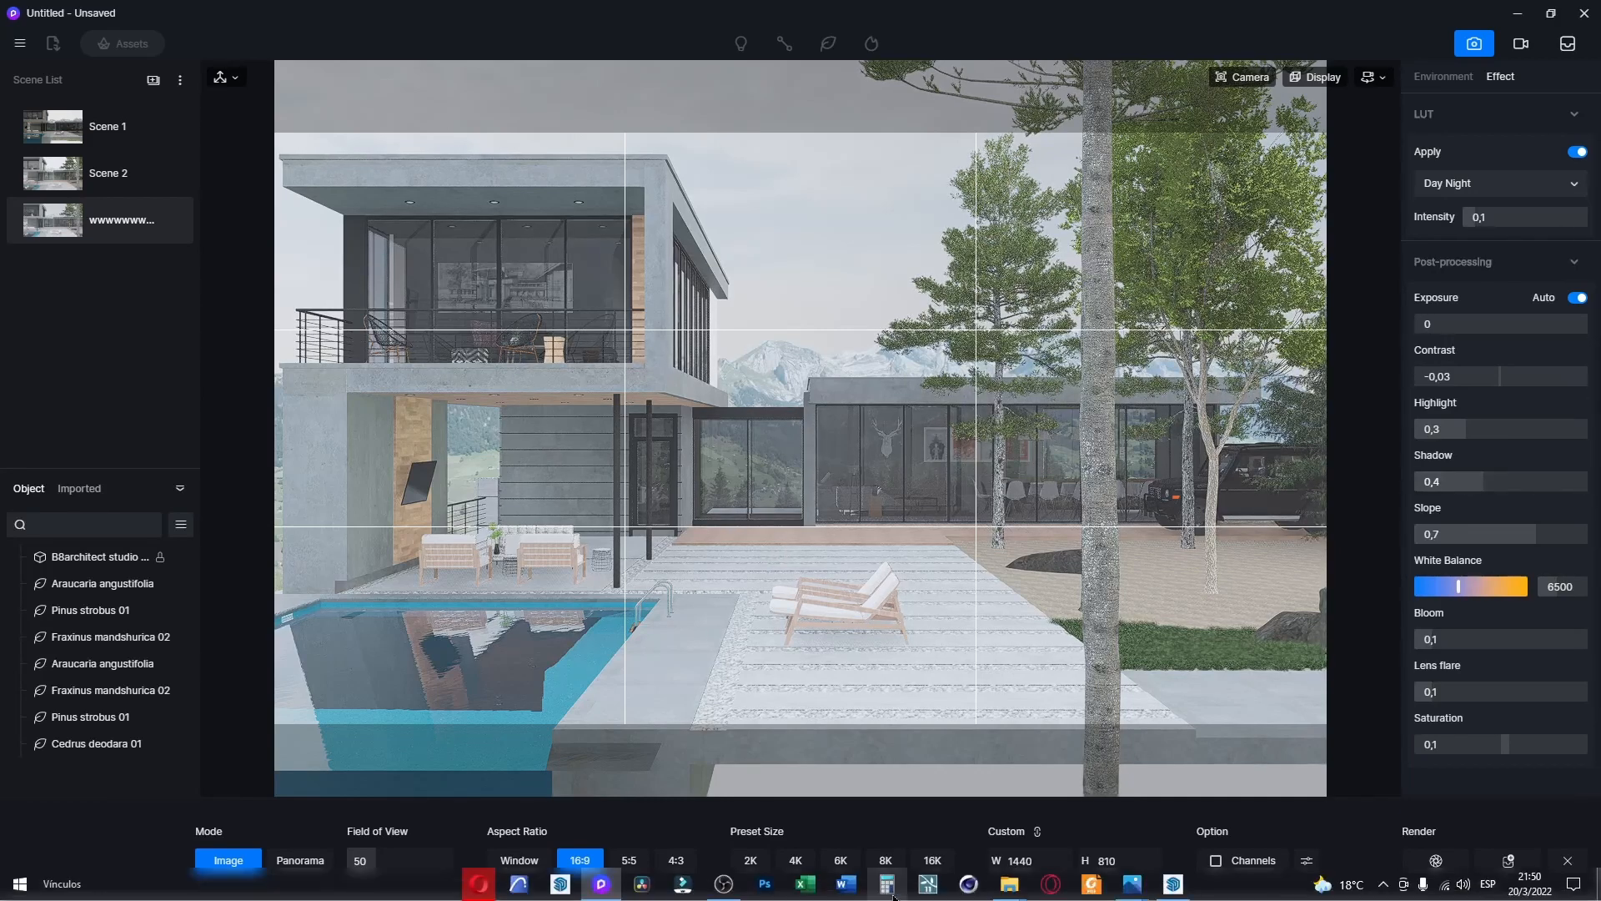
mouse_move(1132, 886)
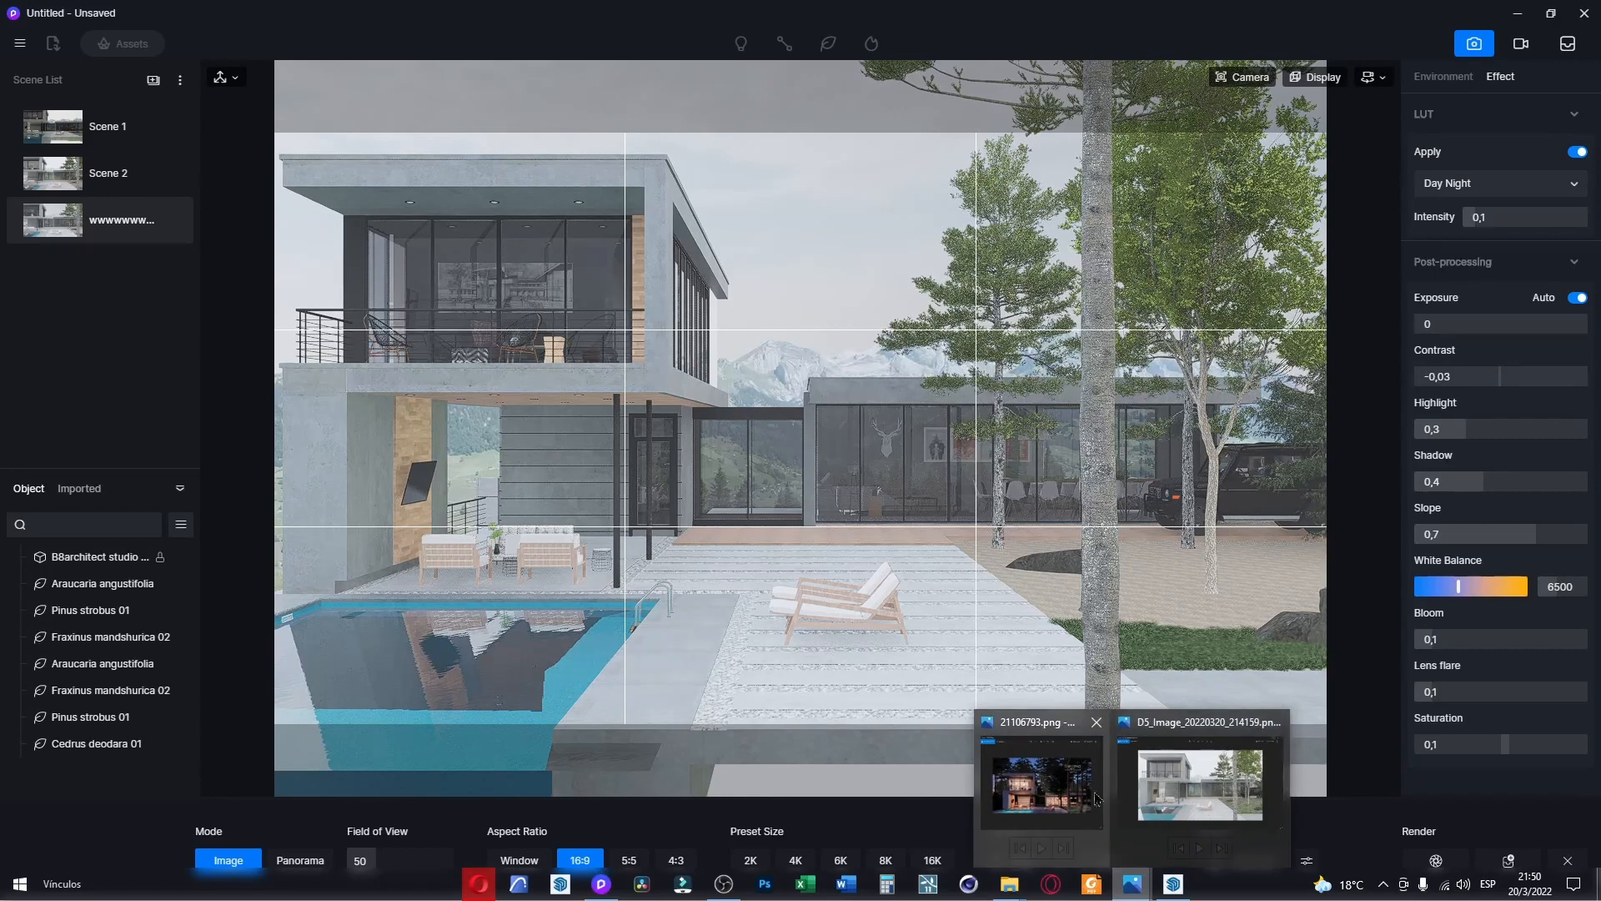
left_click(1170, 788)
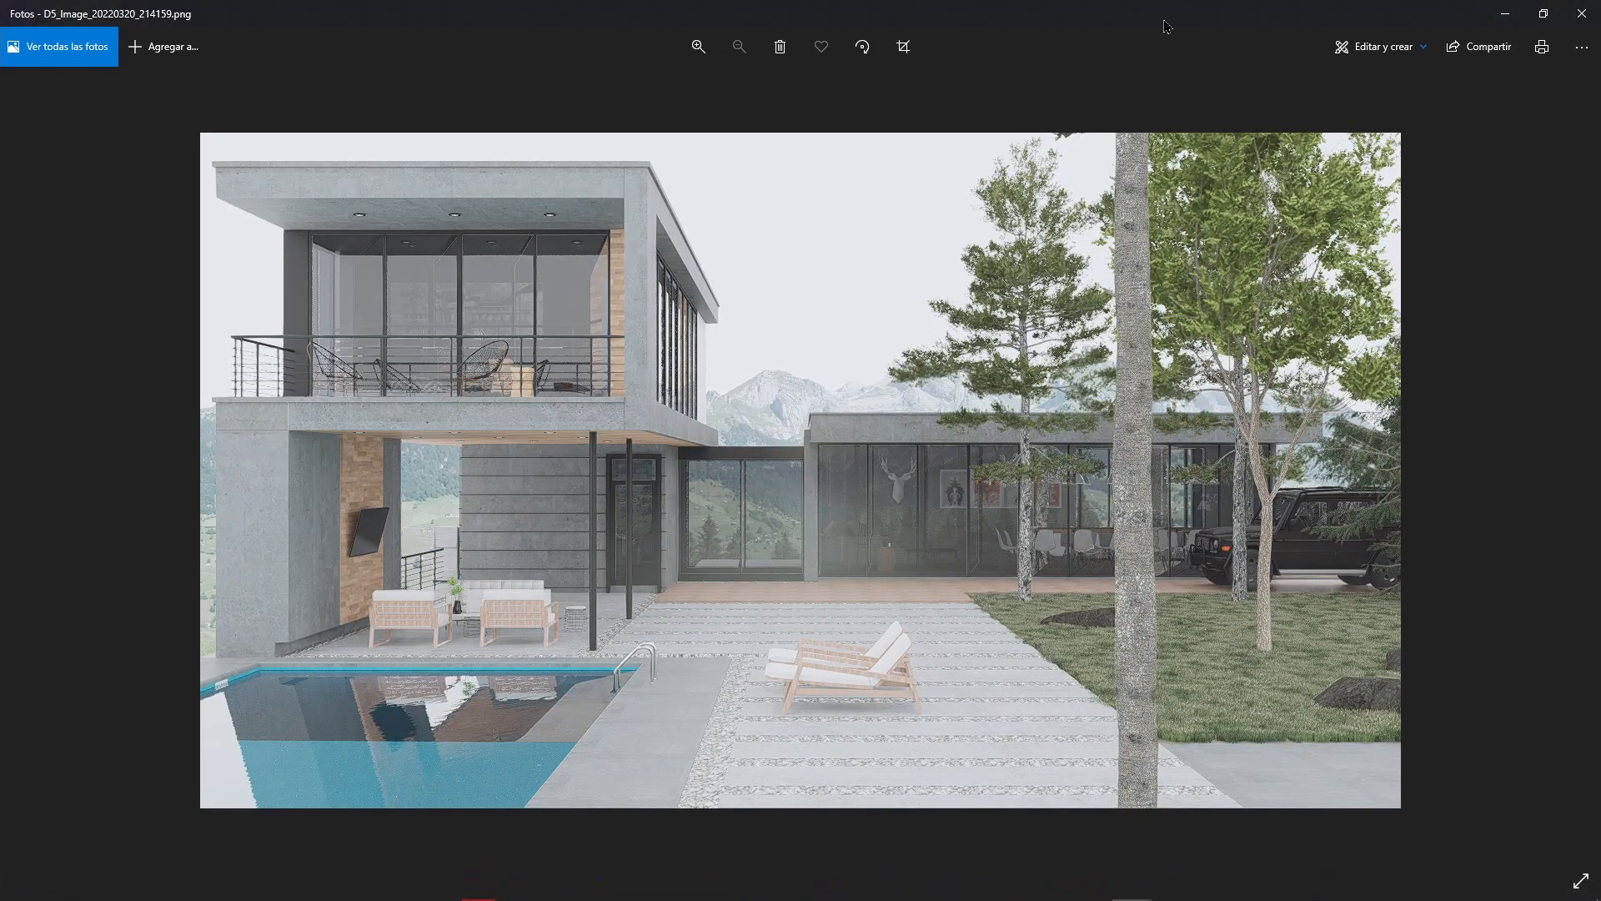
left_click_drag(1164, 21, 1600, 102)
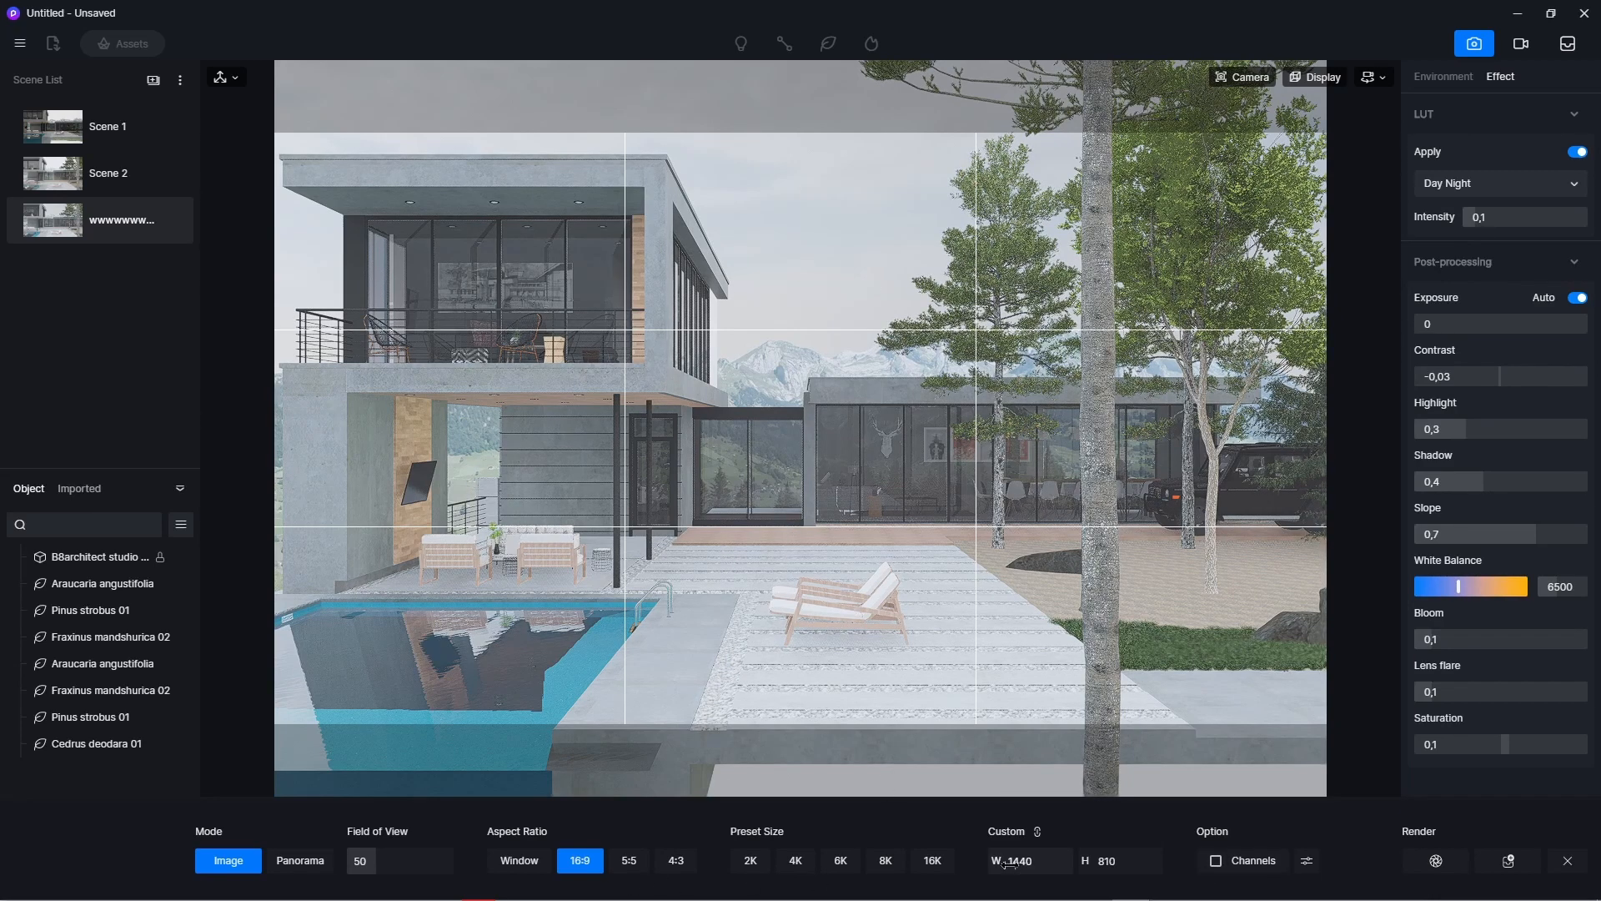
- Set the custom render width to 1920 and review the HDRI sky and weather settings
left_click(1044, 869)
type("1")
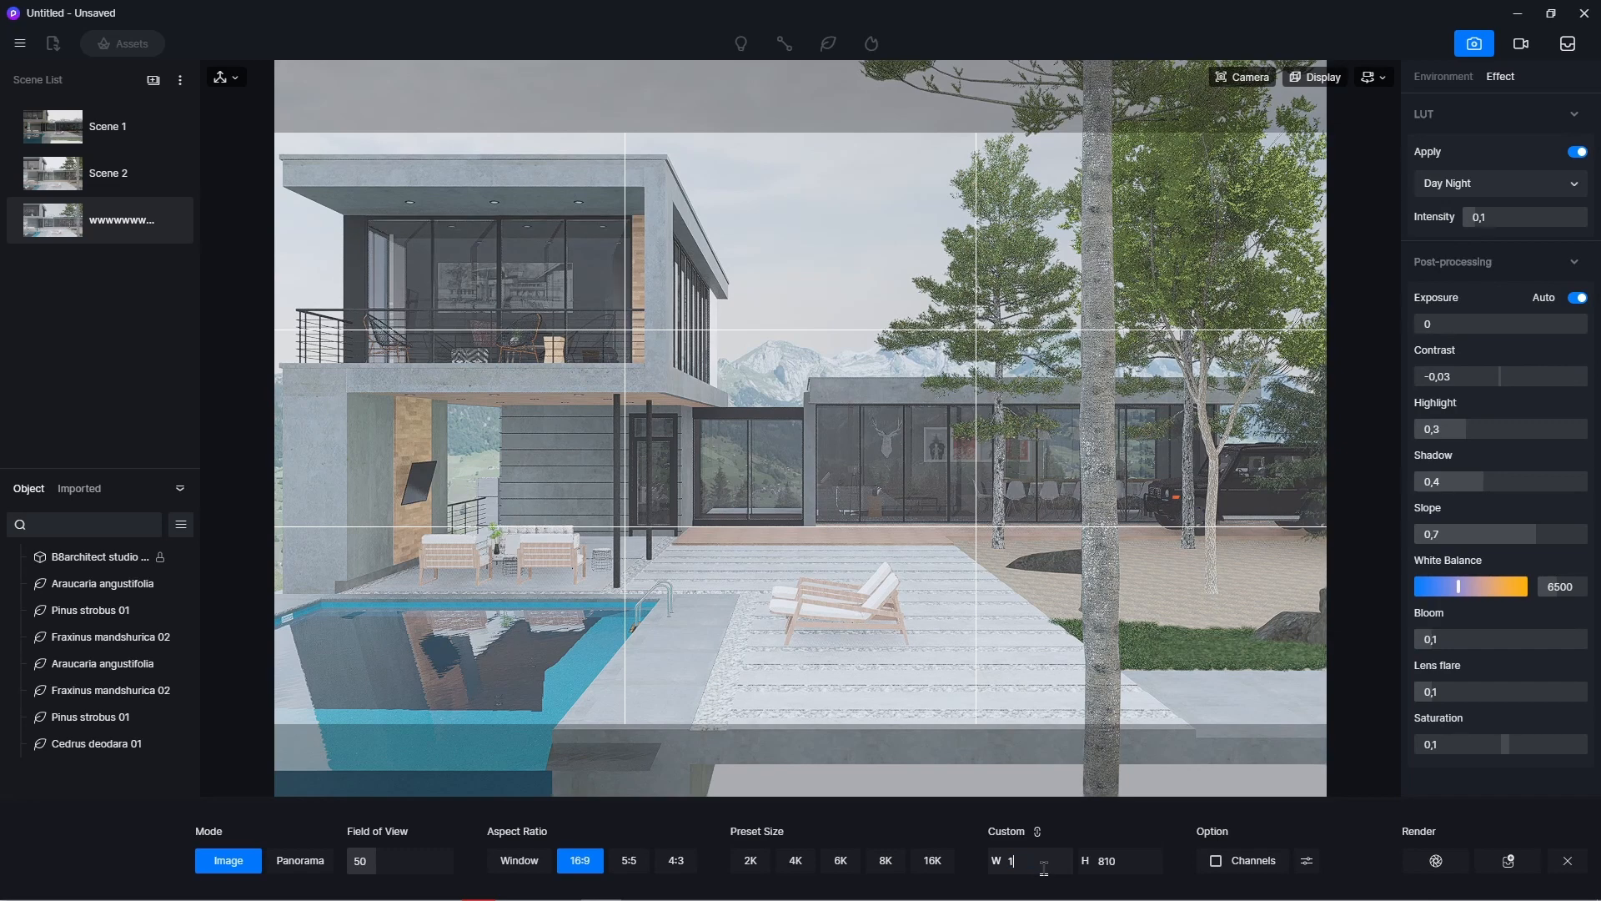
type("920")
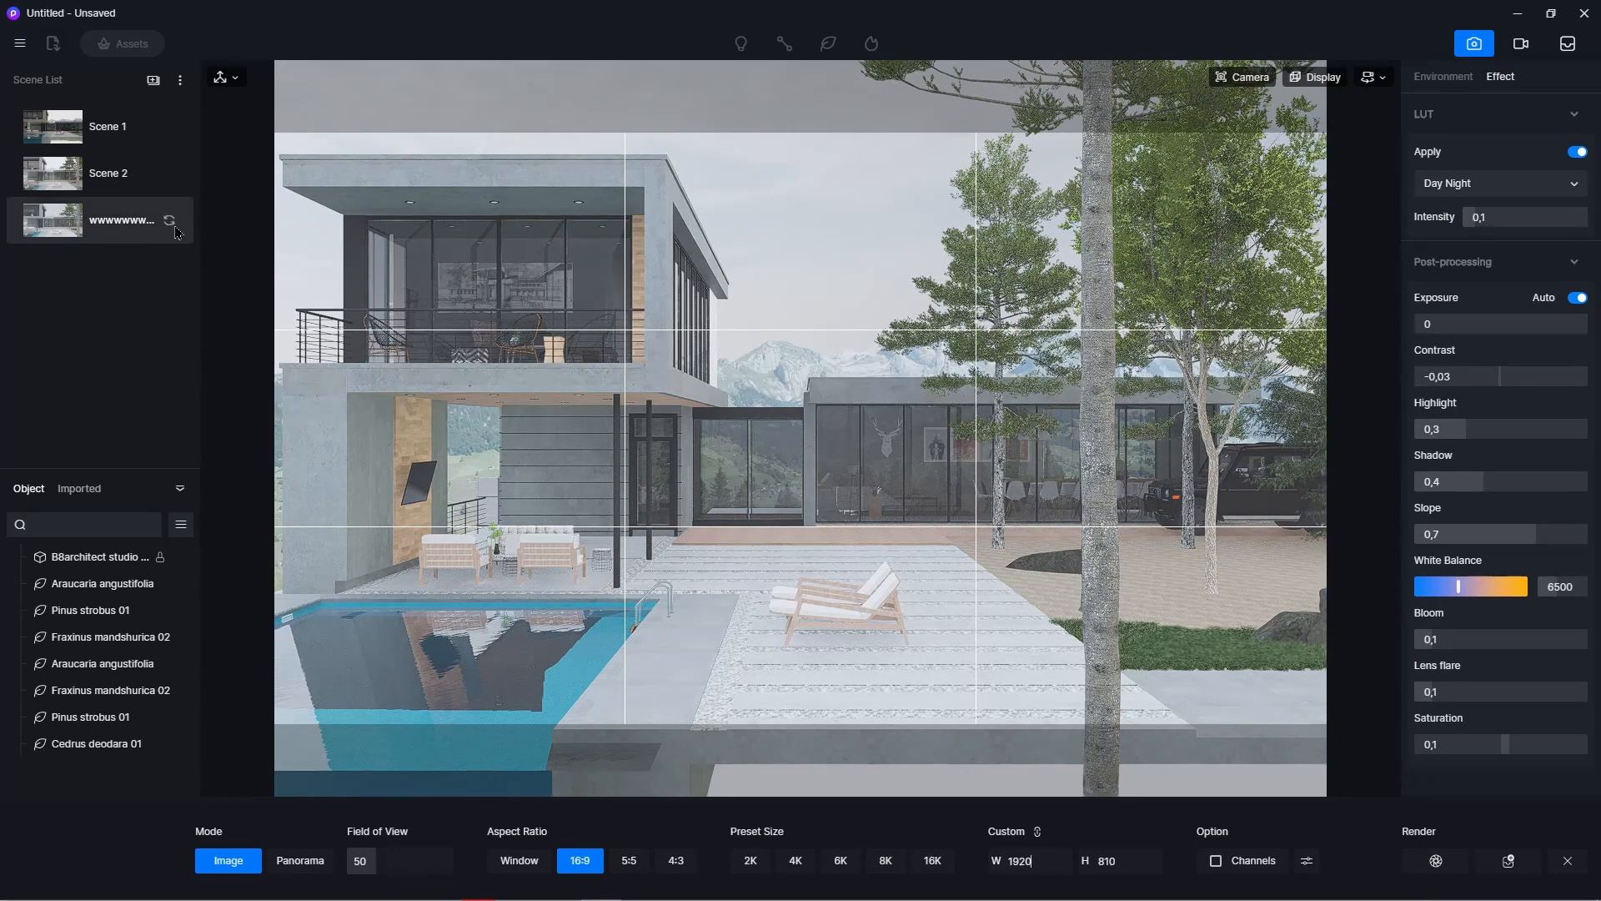
key("Return")
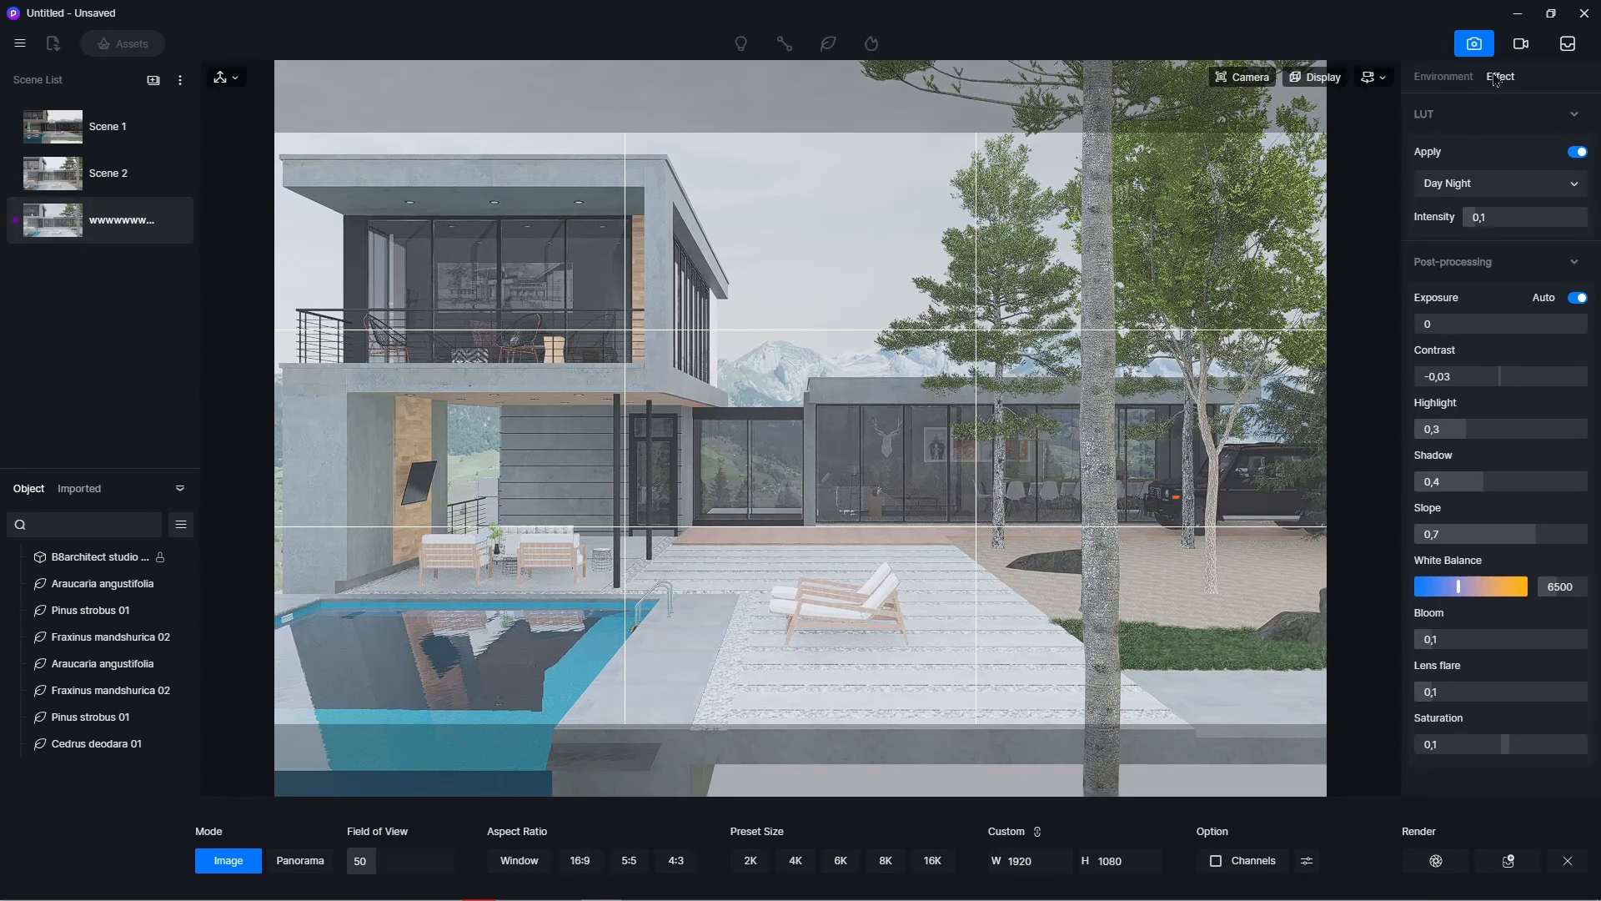
left_click(1459, 82)
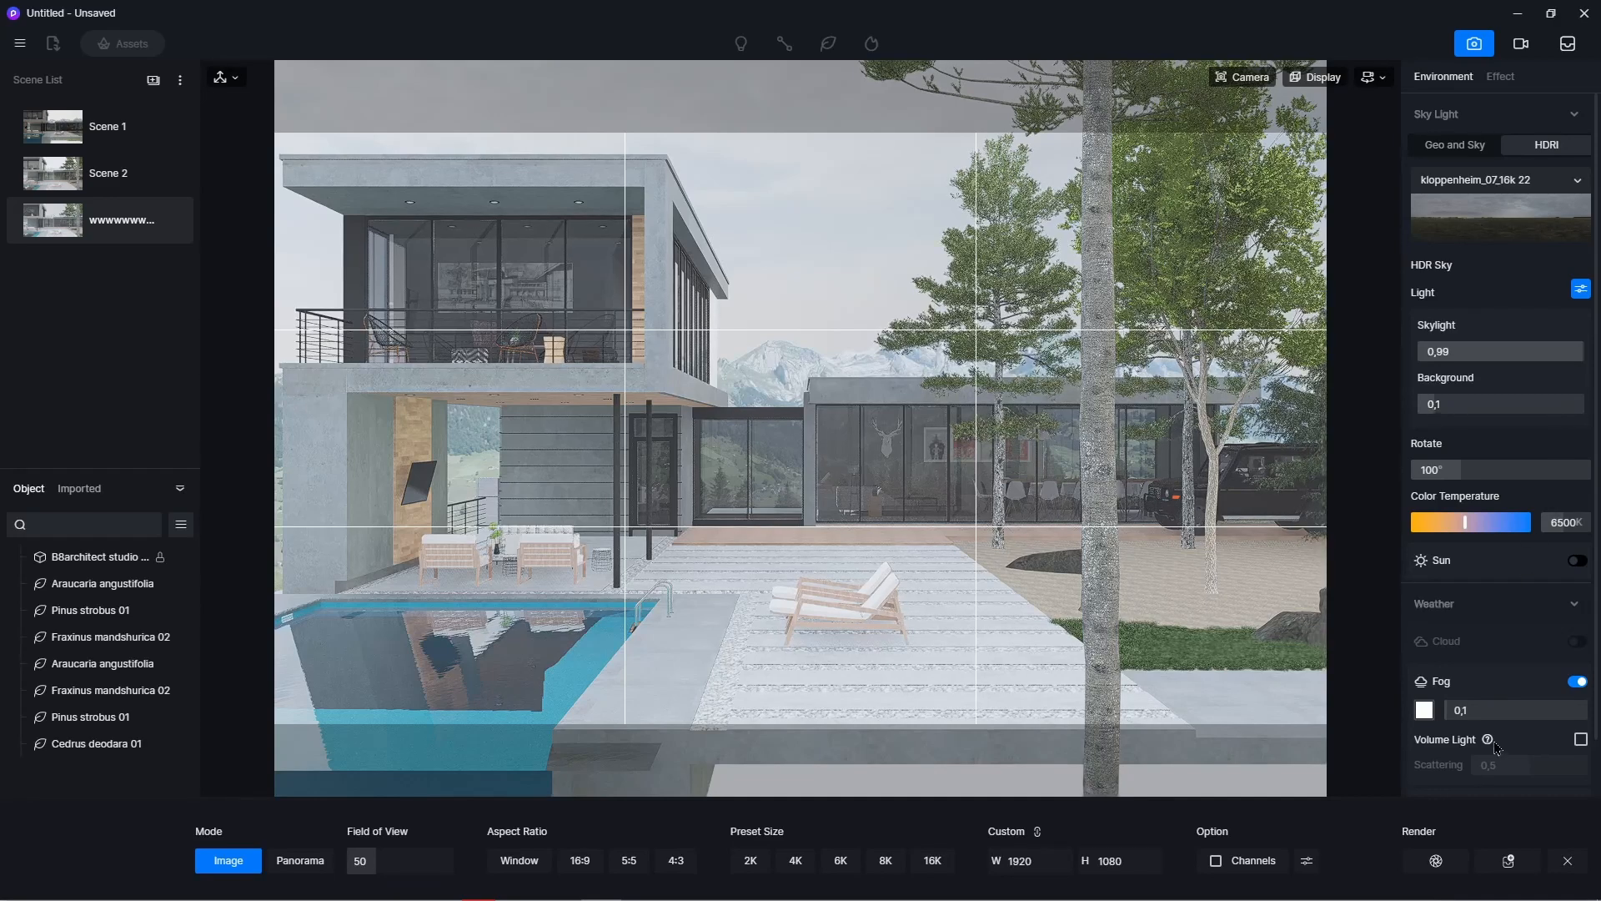
scroll(1439, 761, "down", 1)
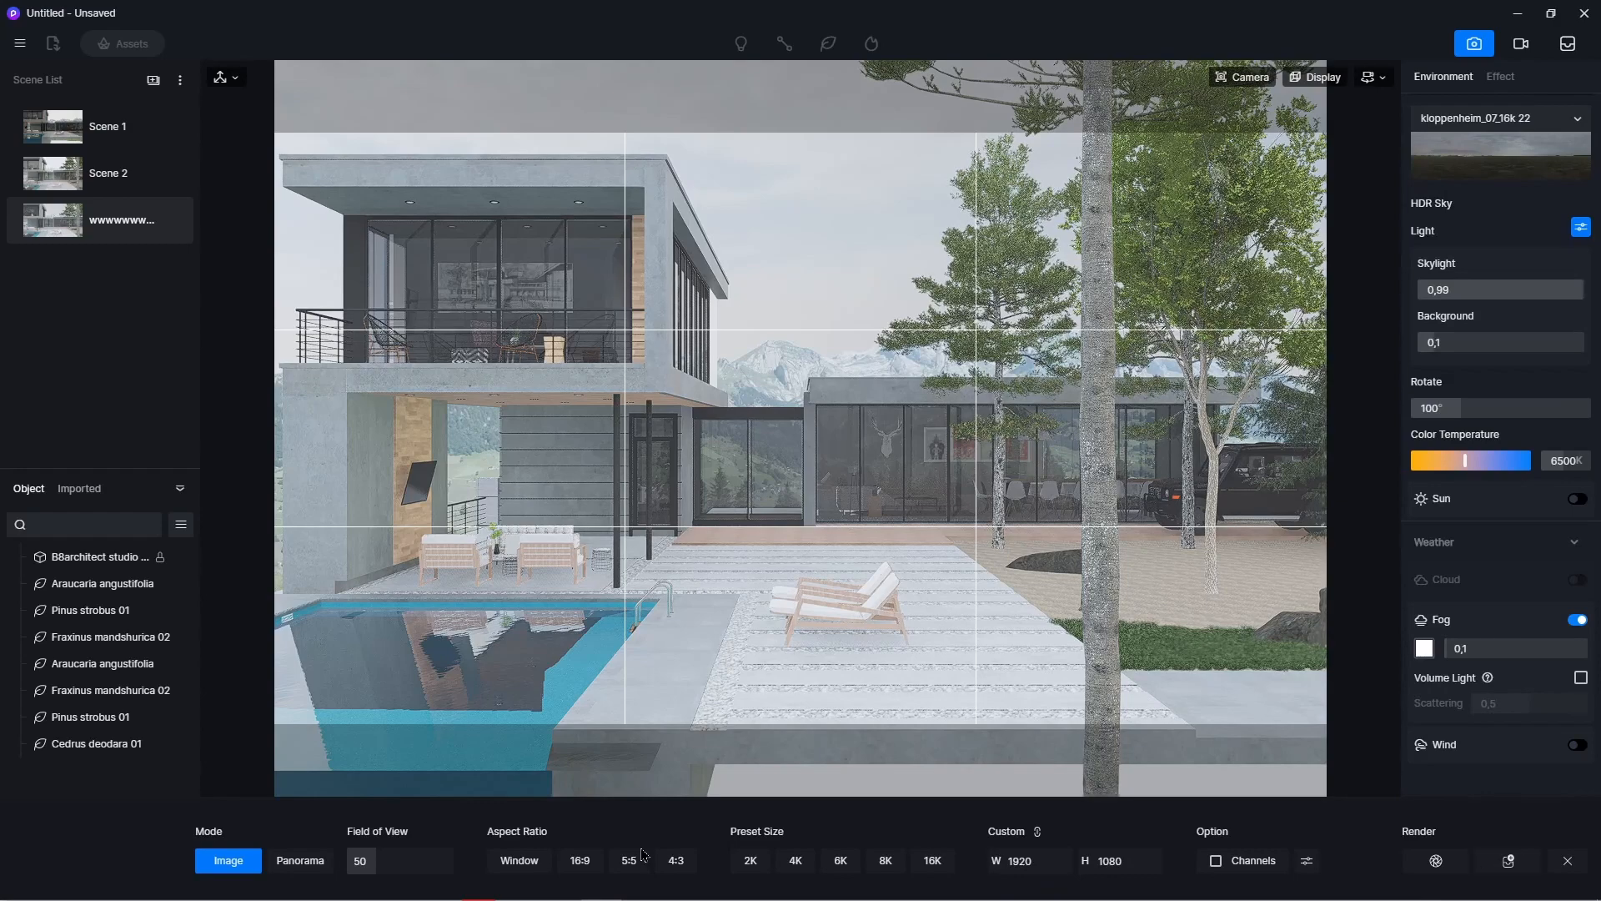
- Render the view at 16:9, save it to the desktop as D5_Image_20220320_215131.png, and return from the Photos viewer to D5 Render
left_click(581, 865)
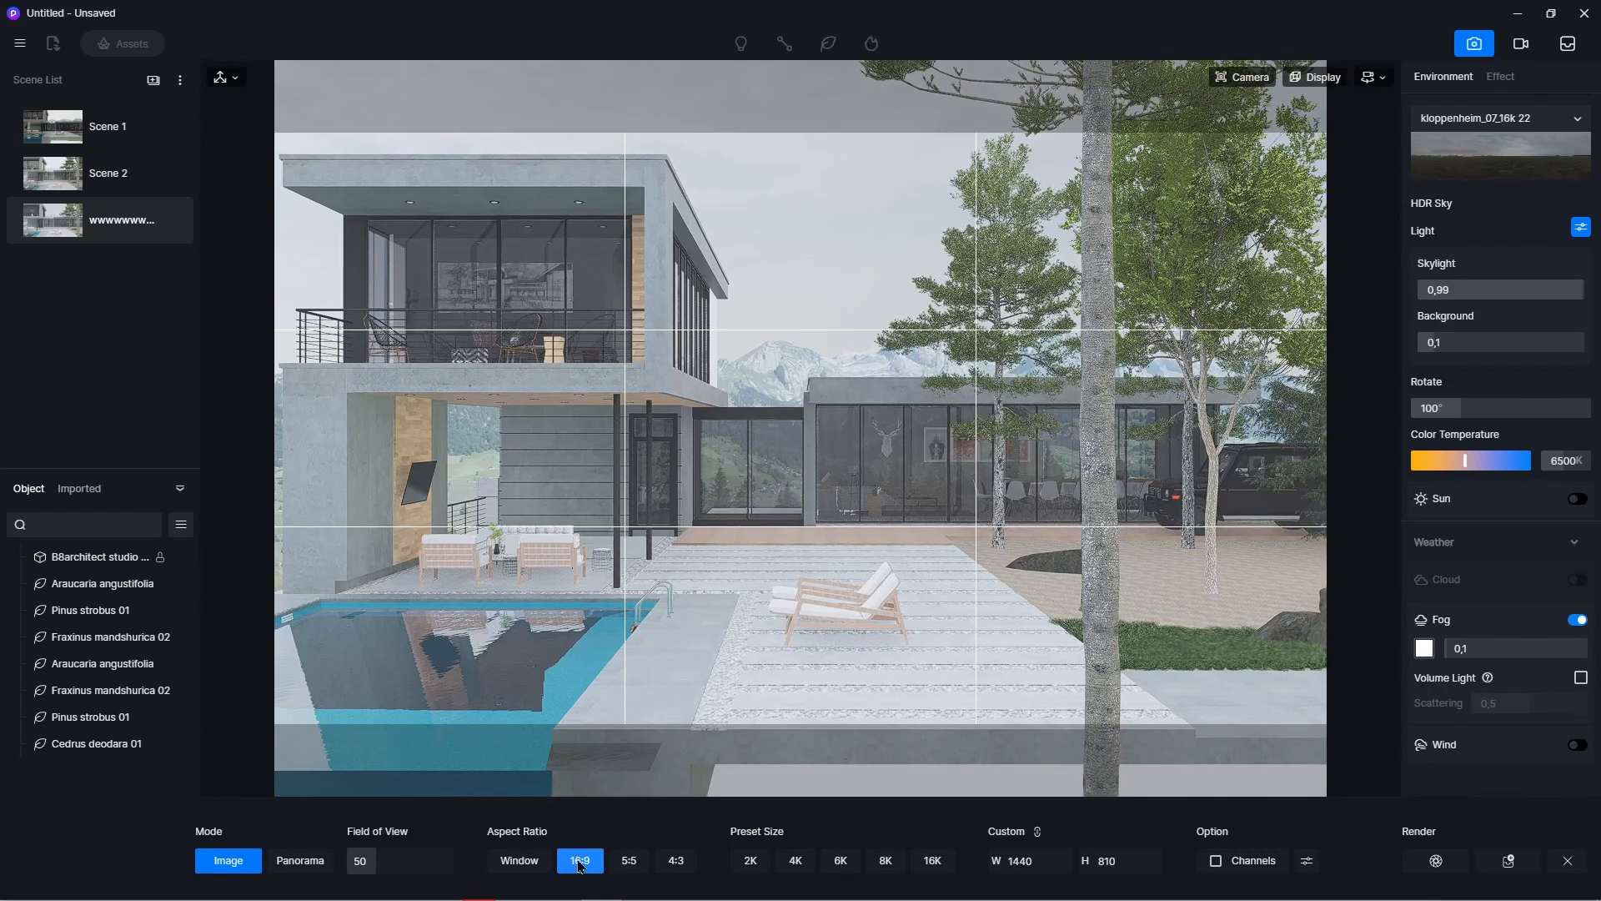
left_click(1426, 858)
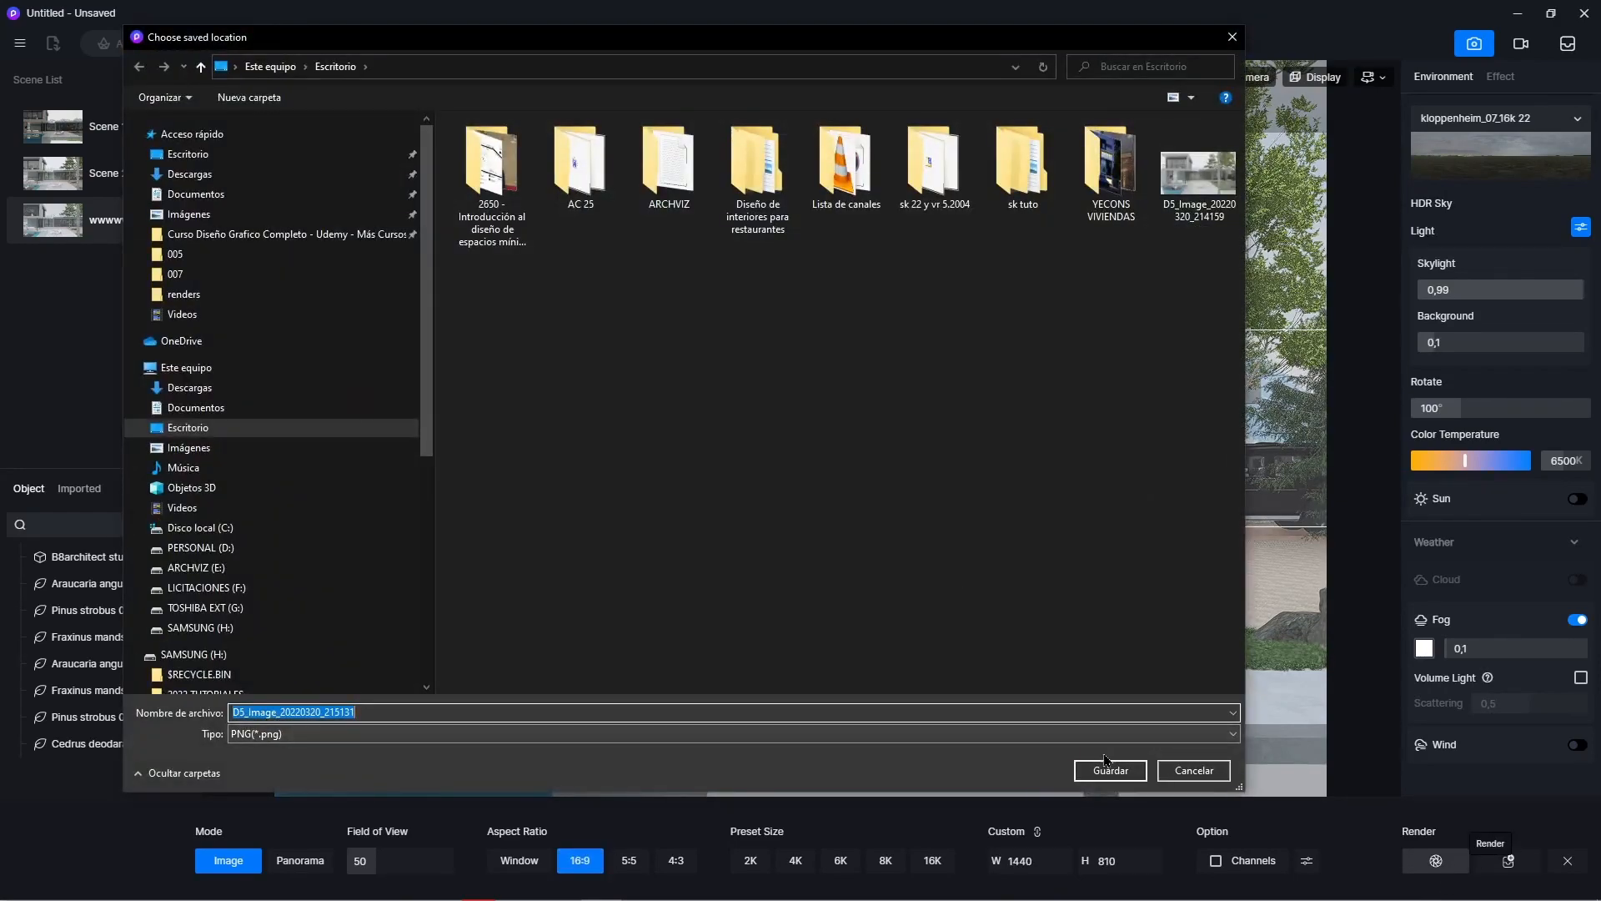
left_click(1108, 768)
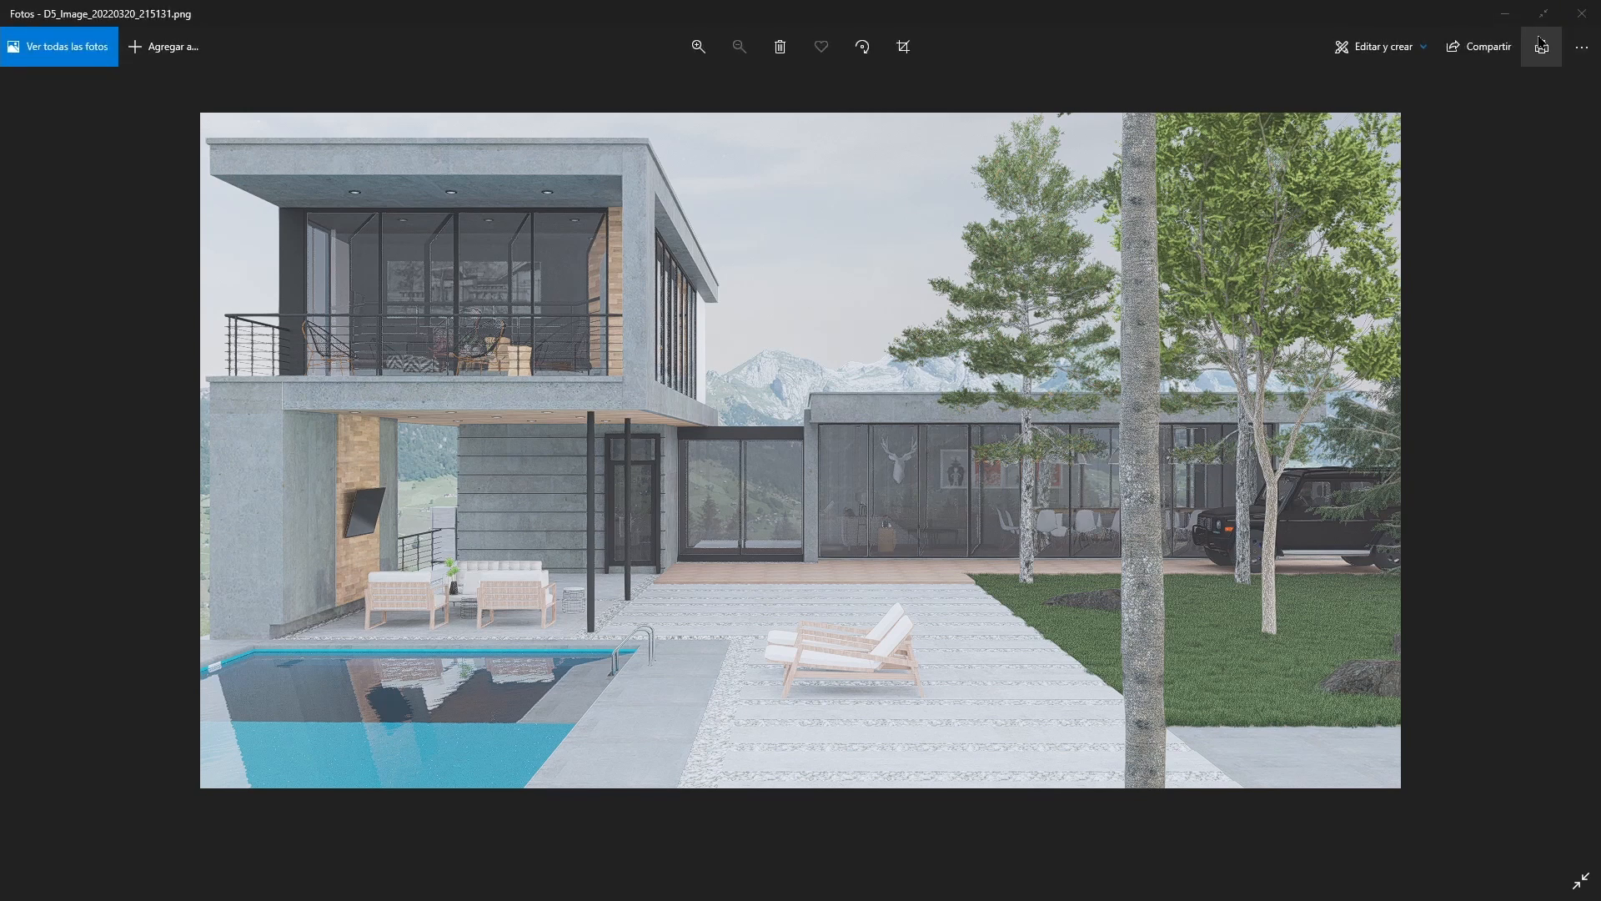
left_click(1509, 19)
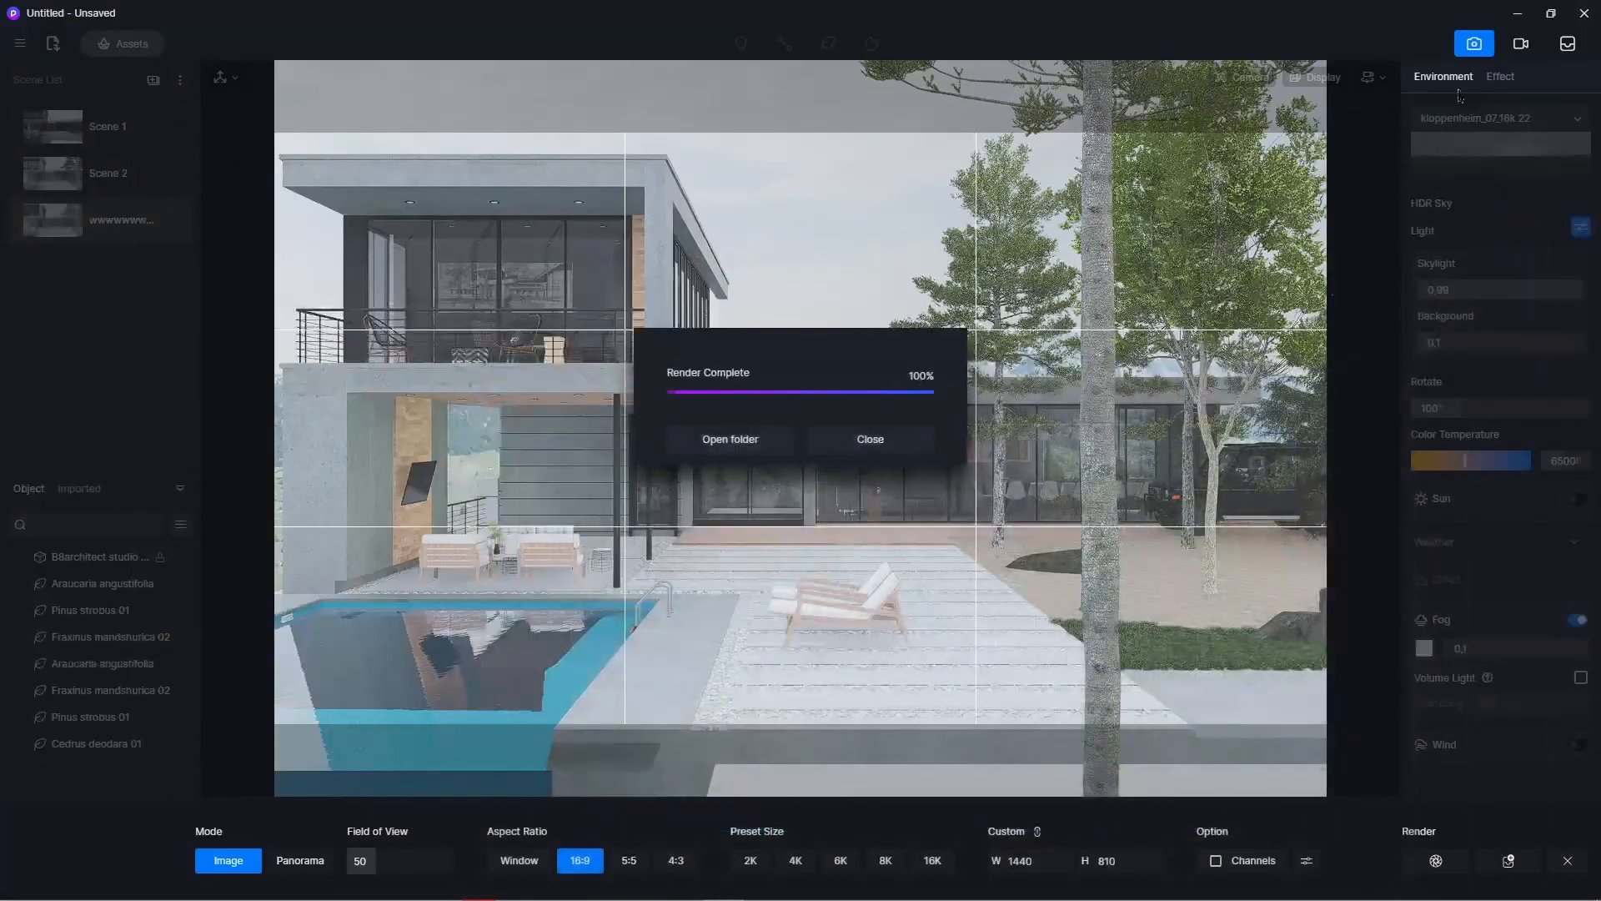
left_click(871, 440)
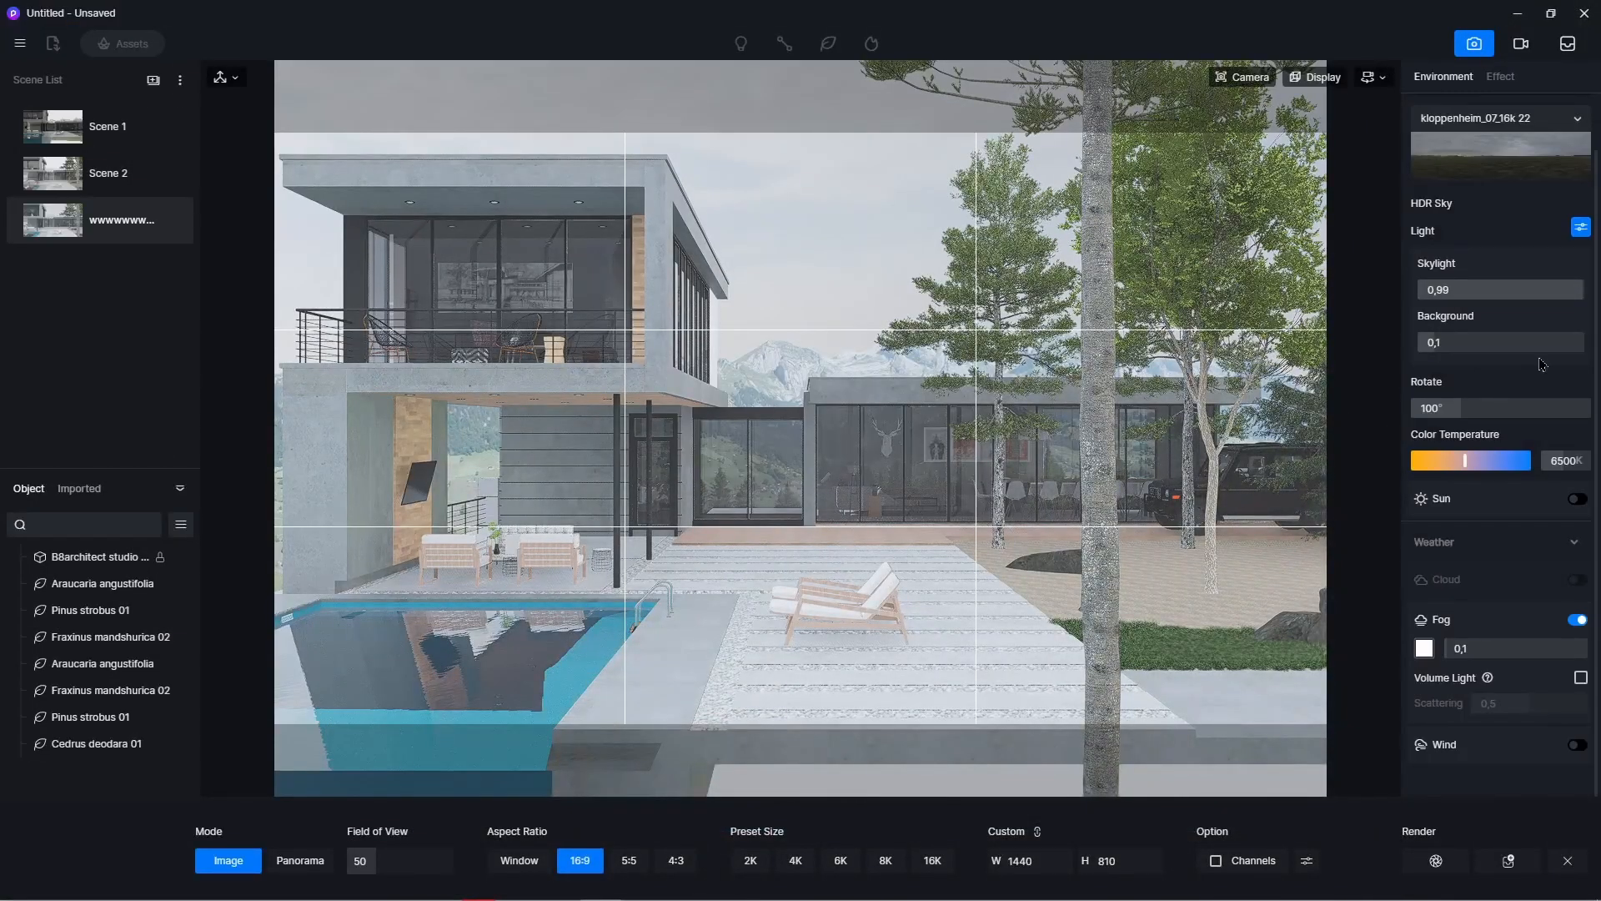
- Set the post-processing exposure to -0.1 and update the third scene with this look
left_click(1502, 77)
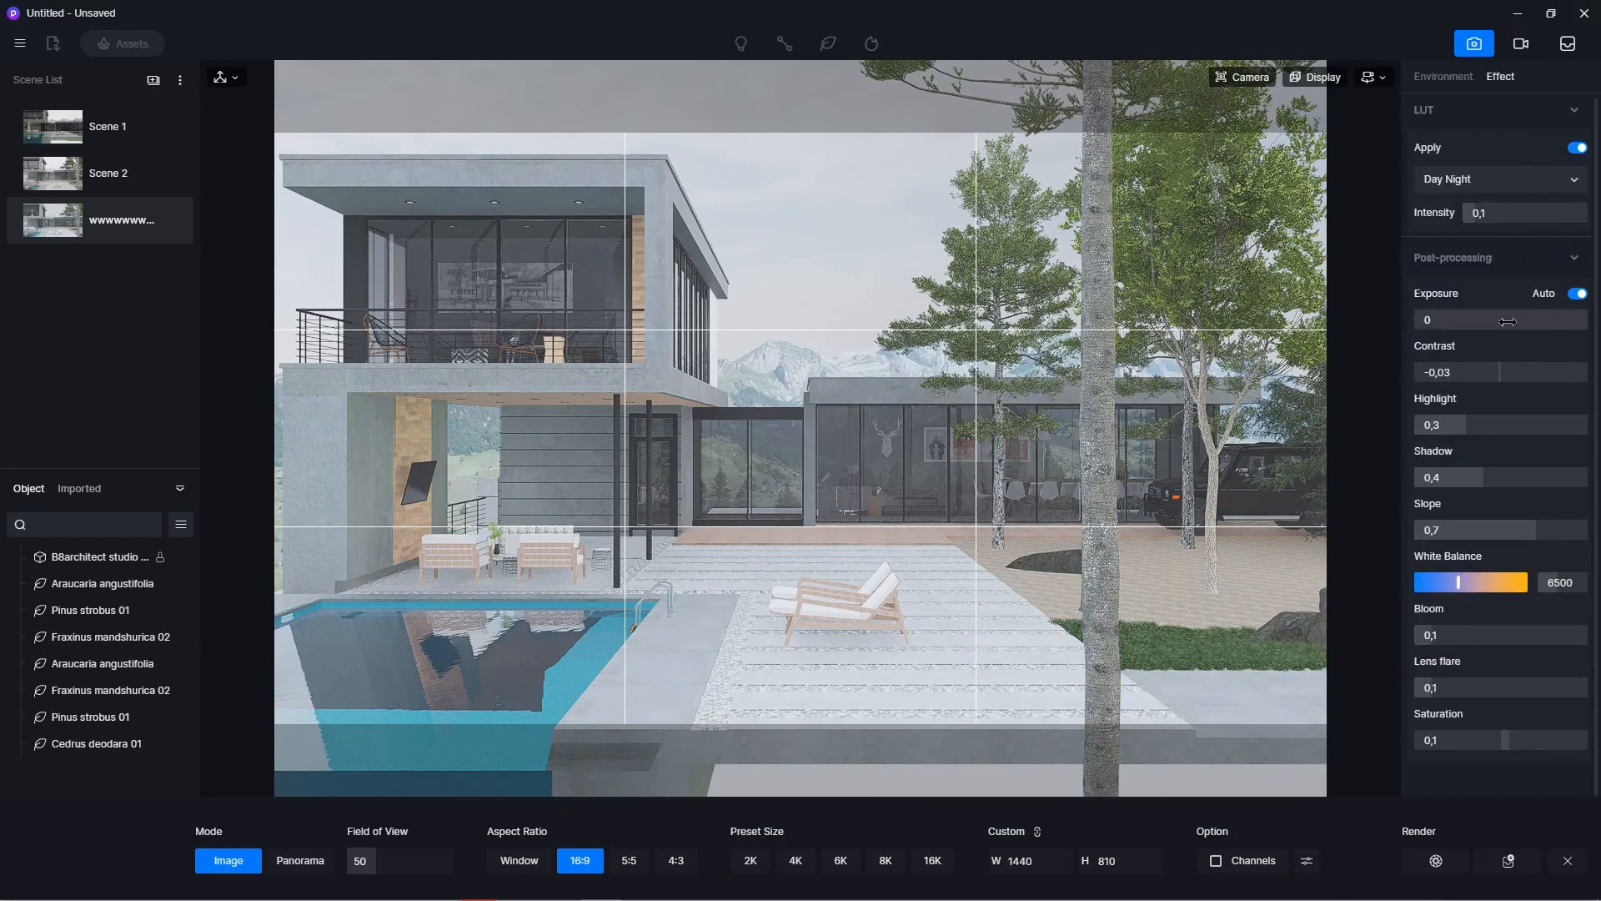
left_click_drag(1506, 322, 1497, 323)
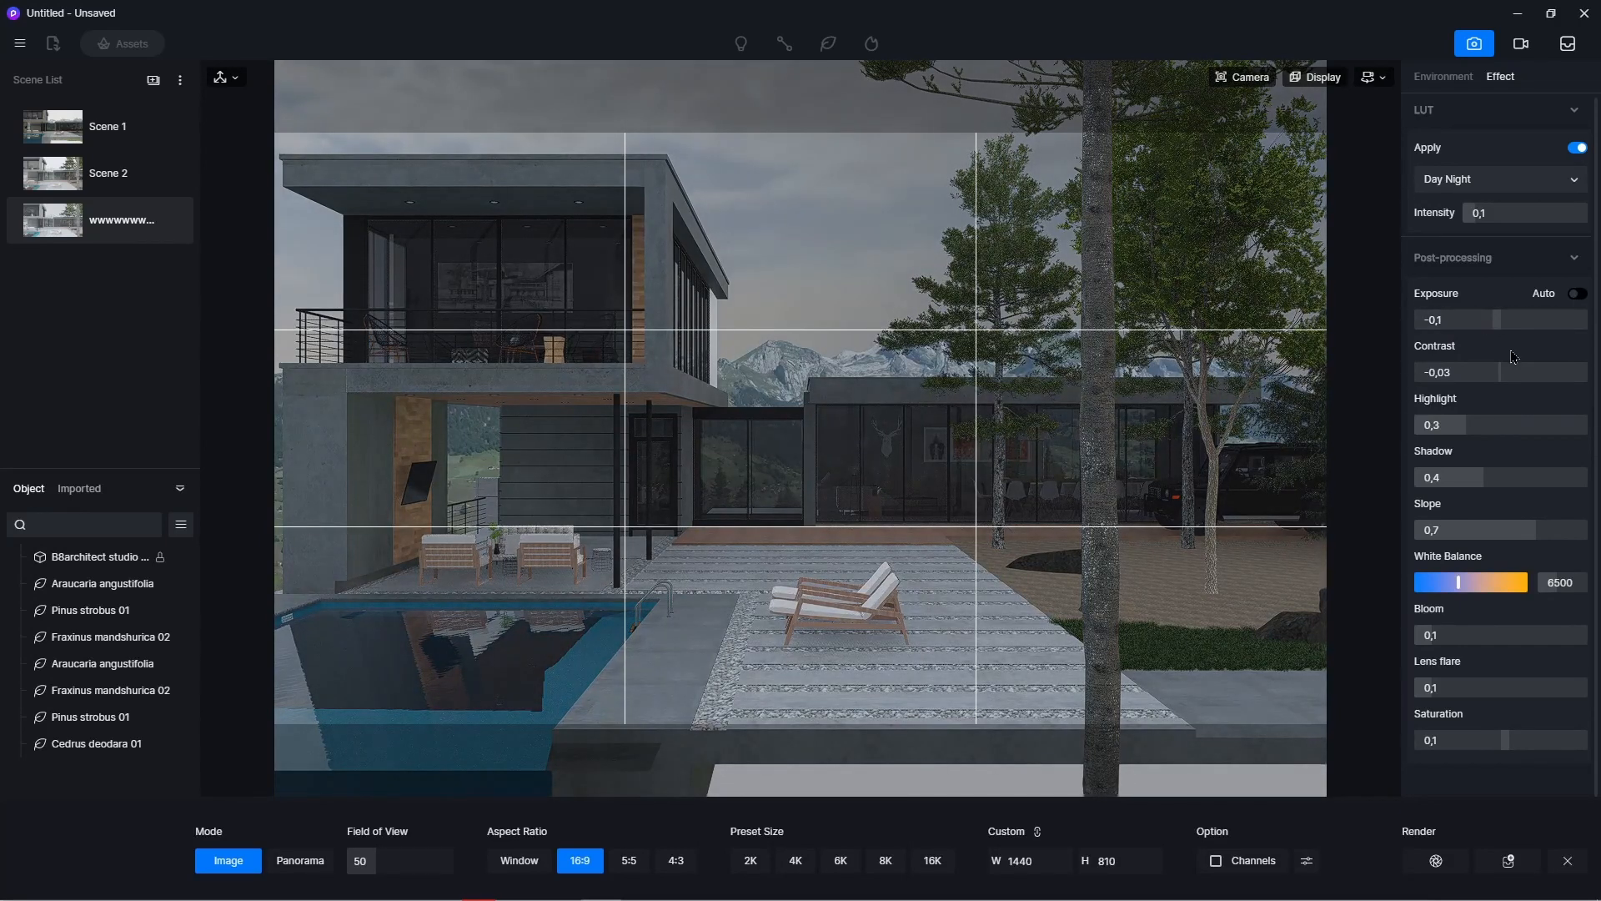
left_click(169, 223)
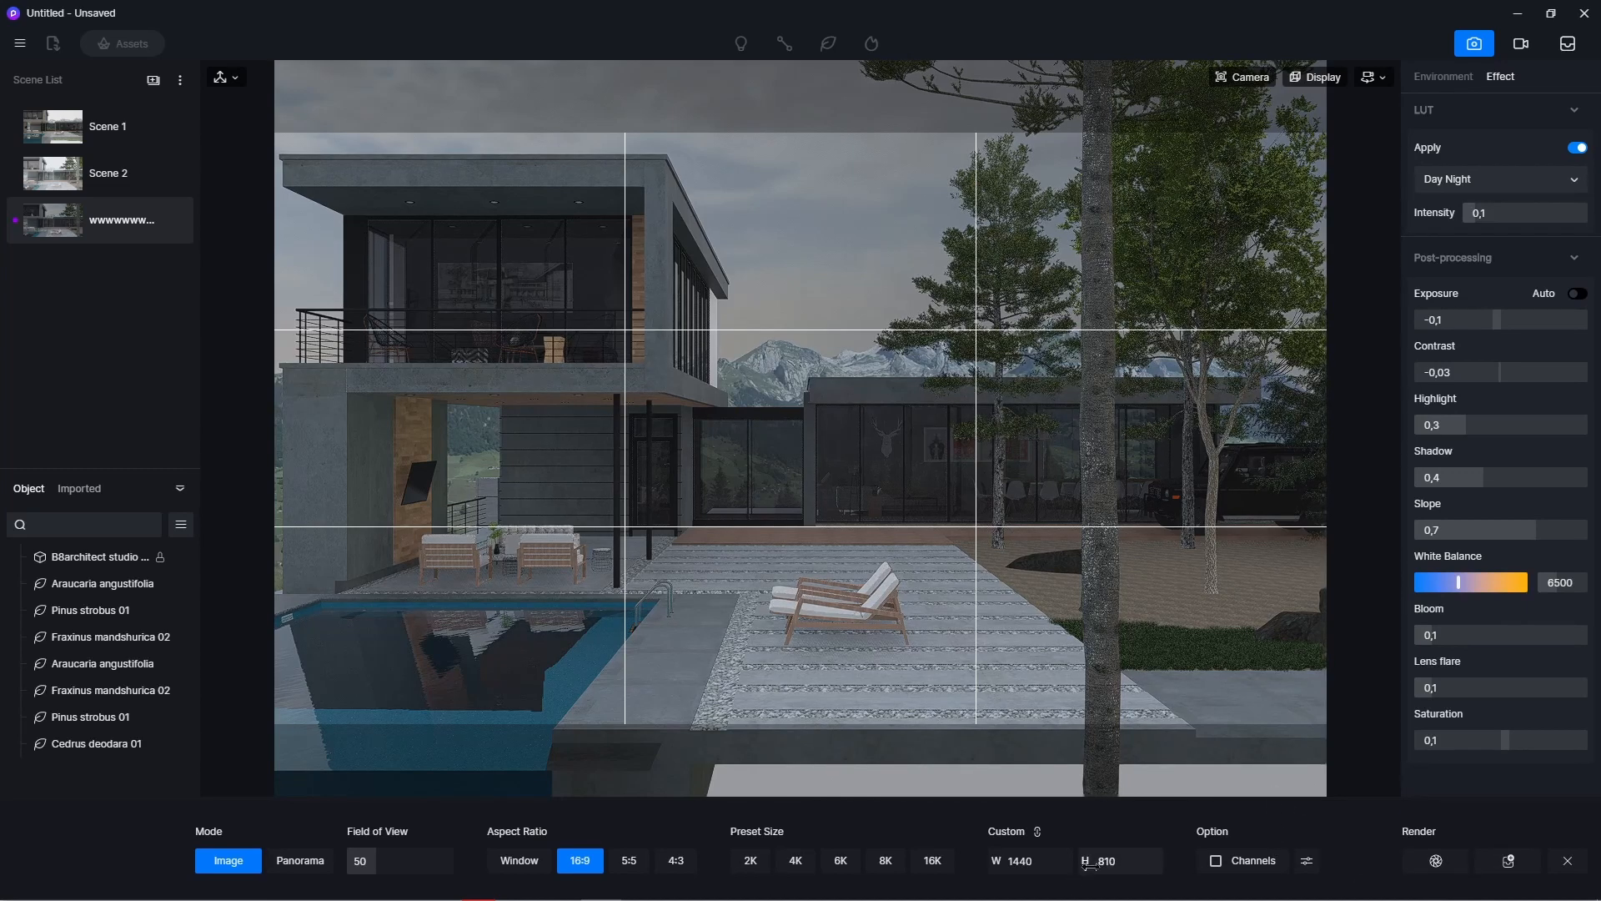
- Set the custom render width to 4096
left_click(1020, 867)
type("4096")
key("Return")
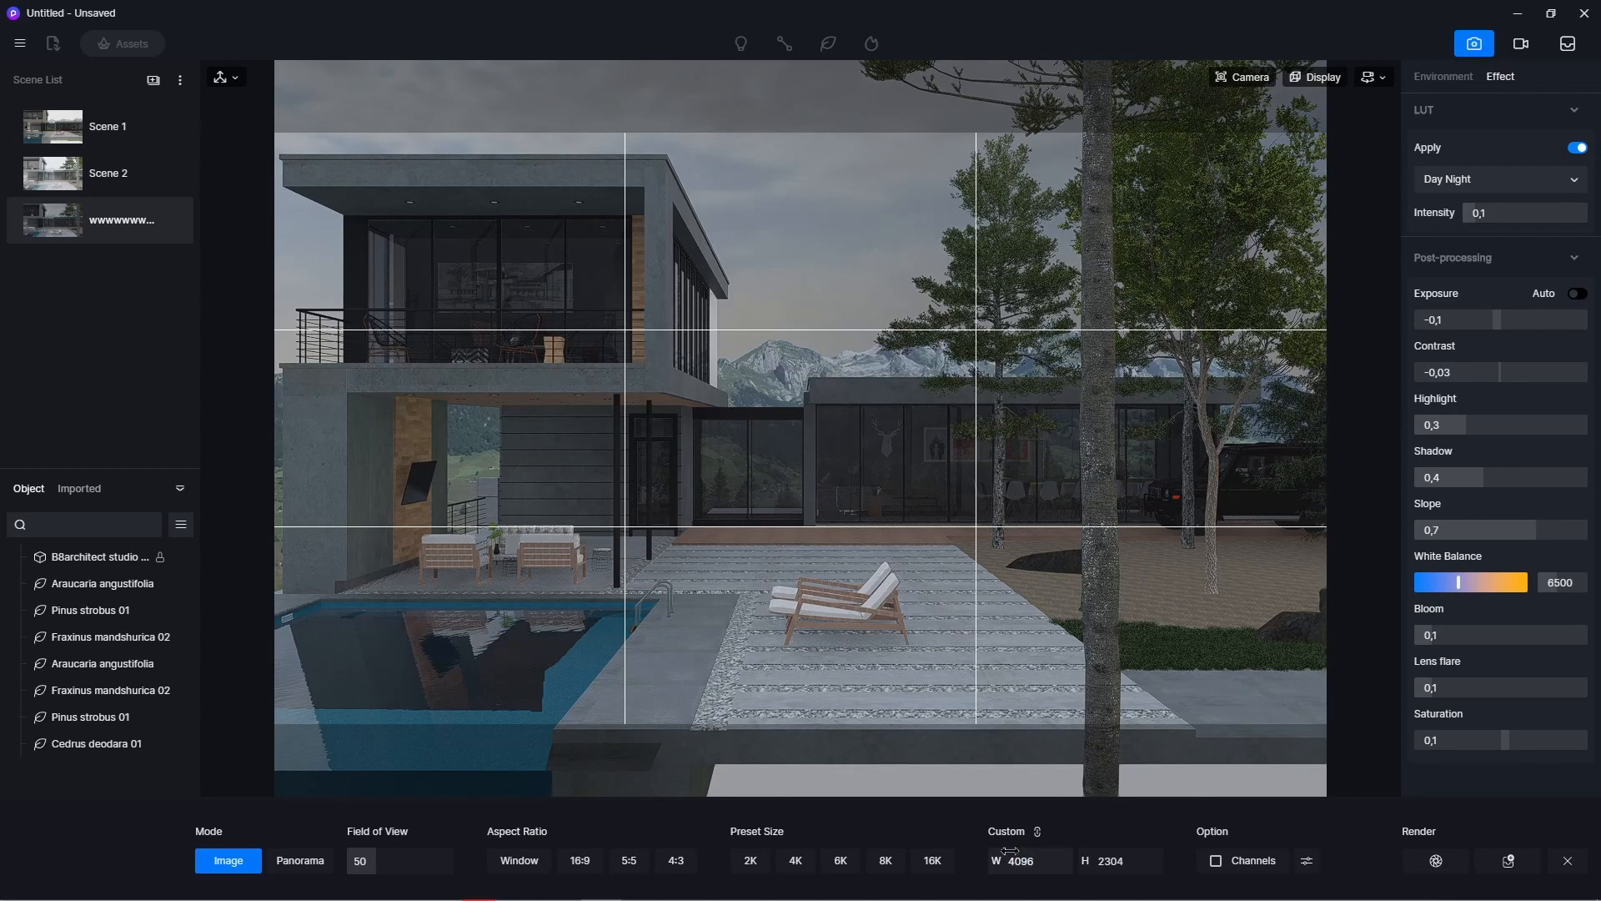
- Render the view with a custom width of 1920 and save it to the desktop as D5_Image_20220320_215457.png
left_click(1038, 871)
type("1920")
key("Return")
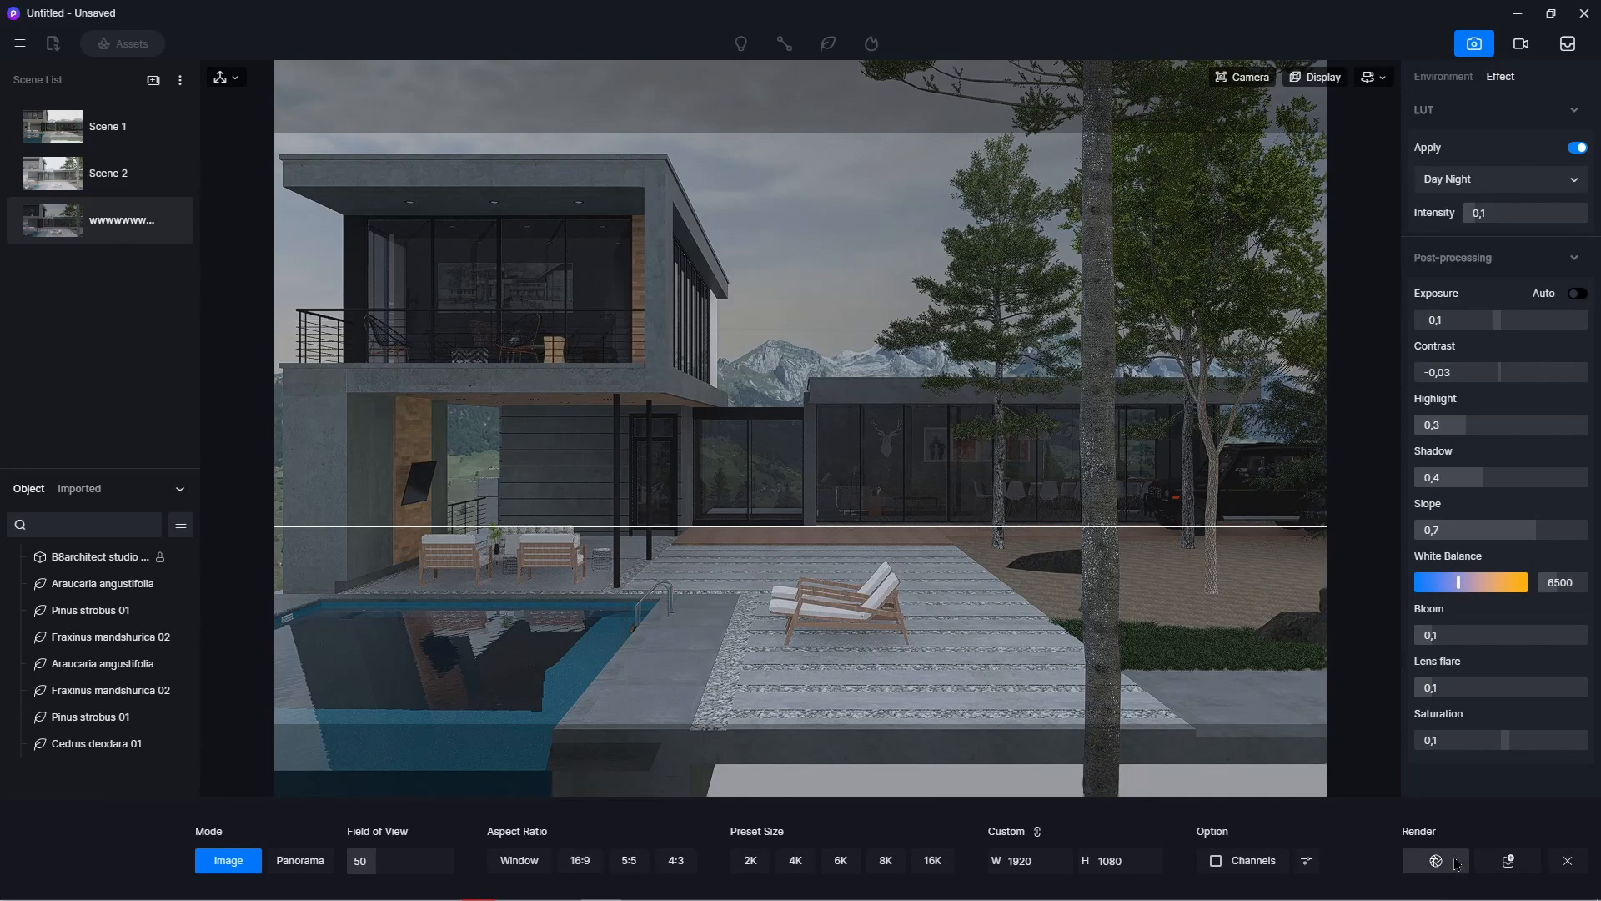
left_click(1508, 861)
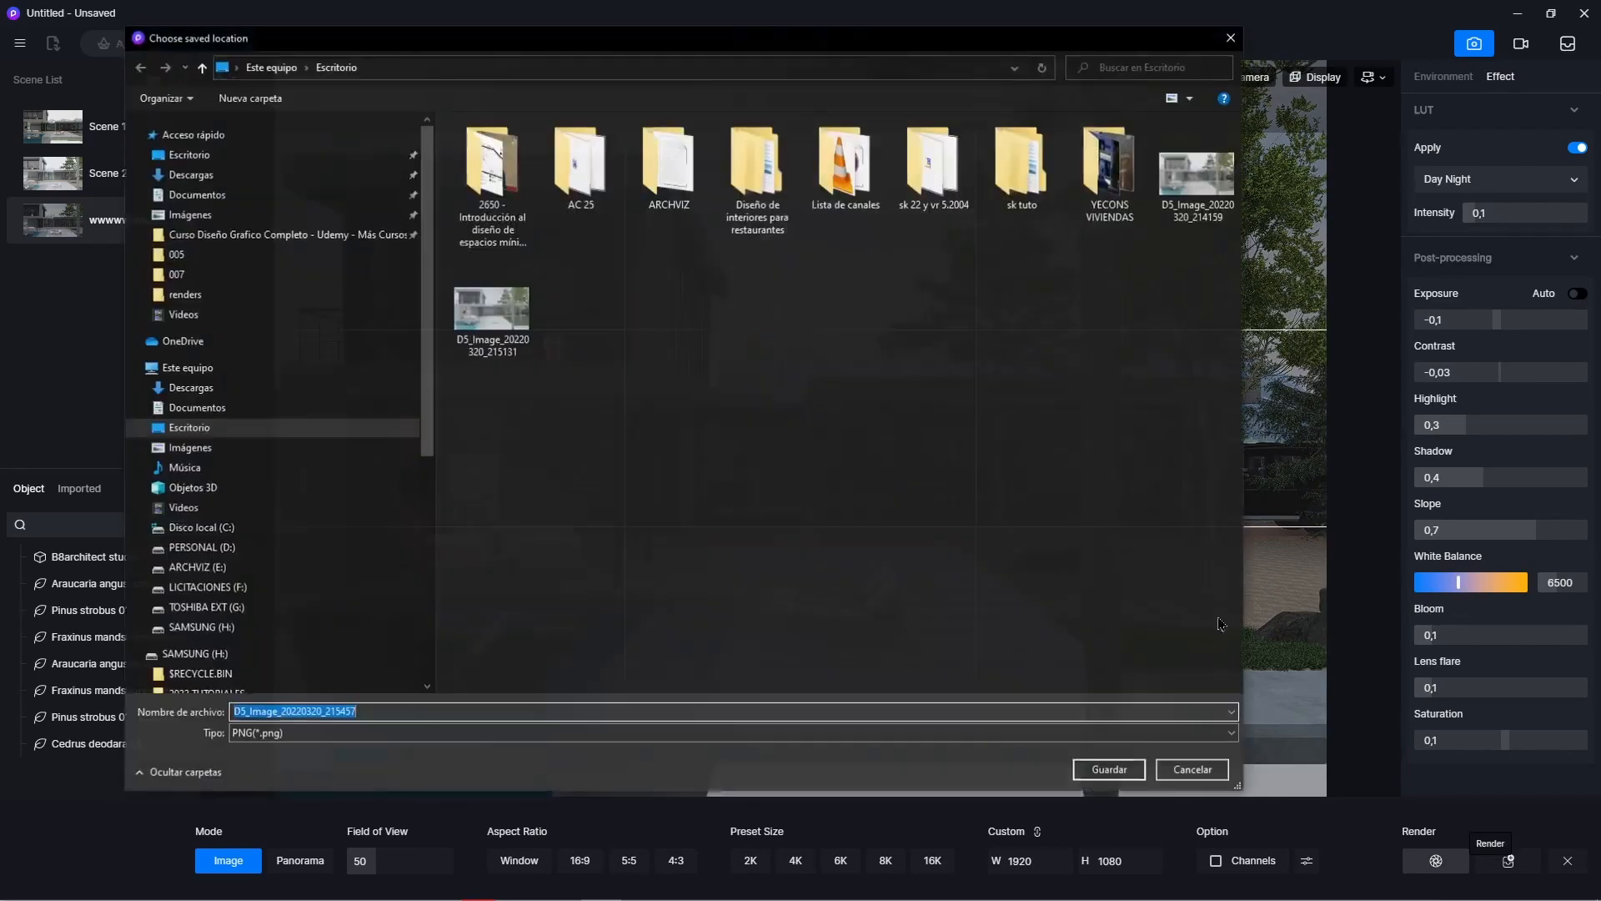
left_click(1110, 769)
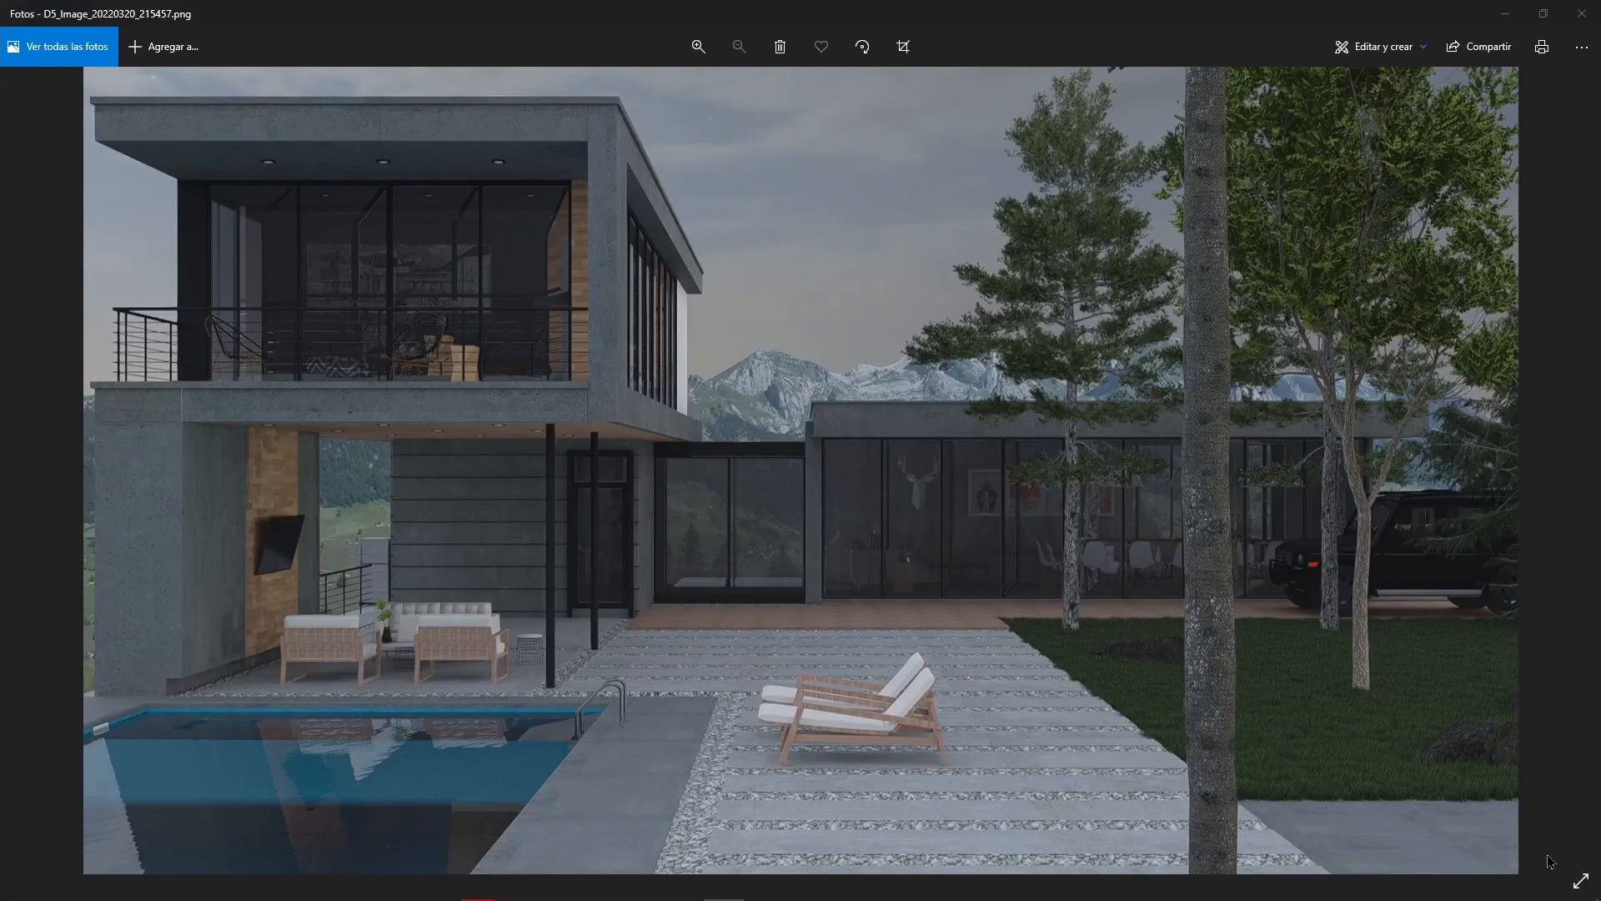
- Inspect D5_Image_20220320_215457.png in full screen, return to D5 Render and dismiss the render dialog
left_click(1578, 880)
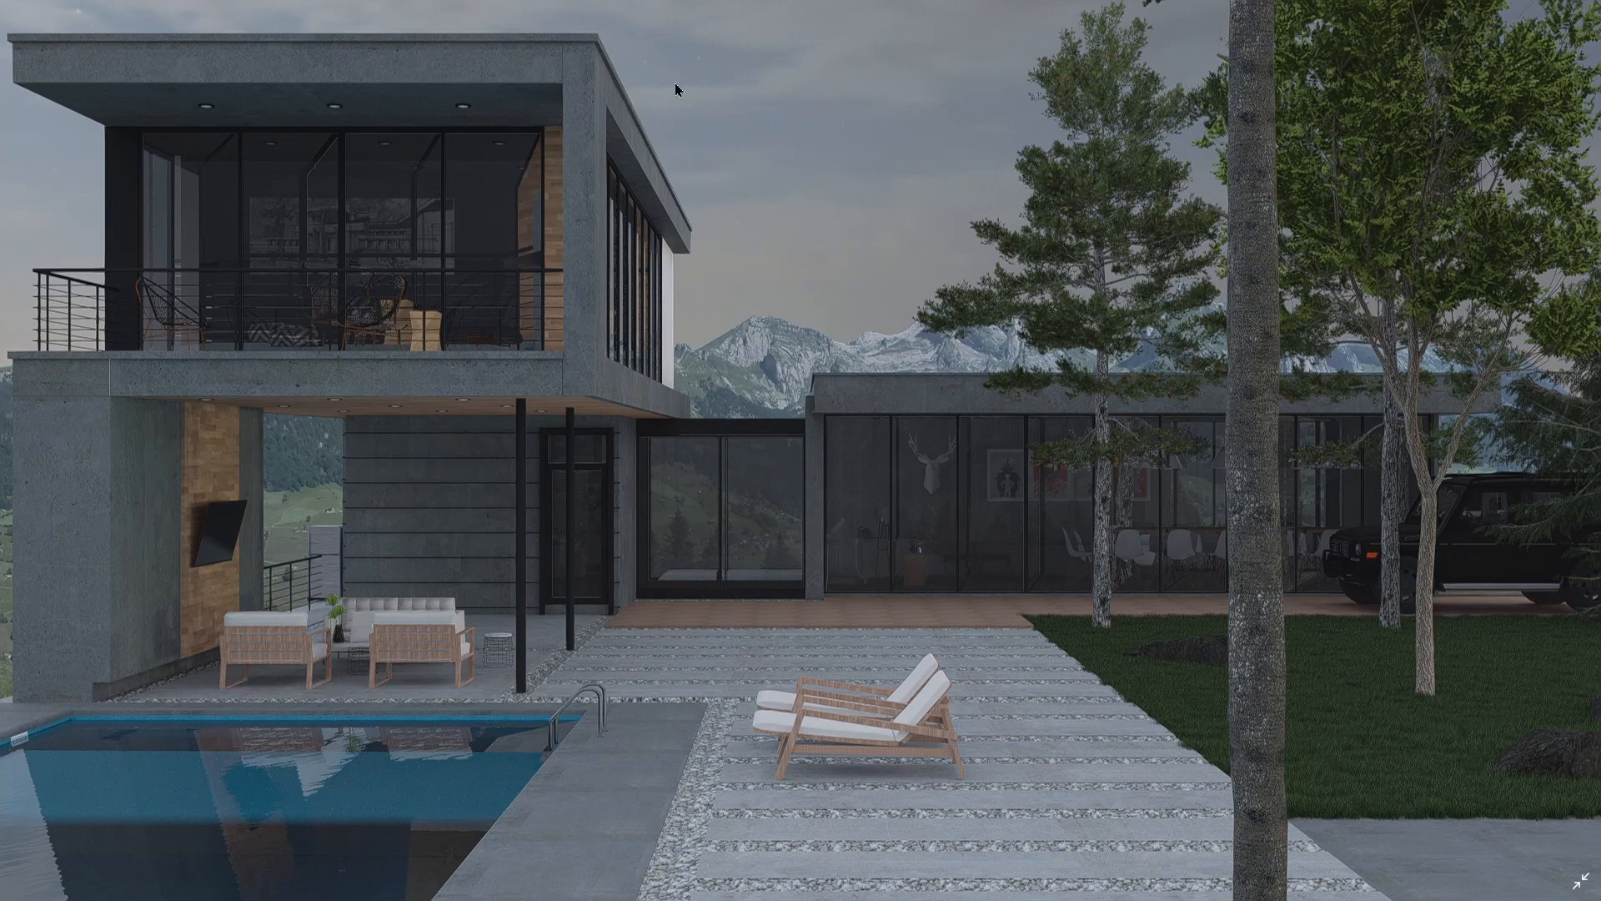
mouse_move(29, 572)
left_click(1582, 882)
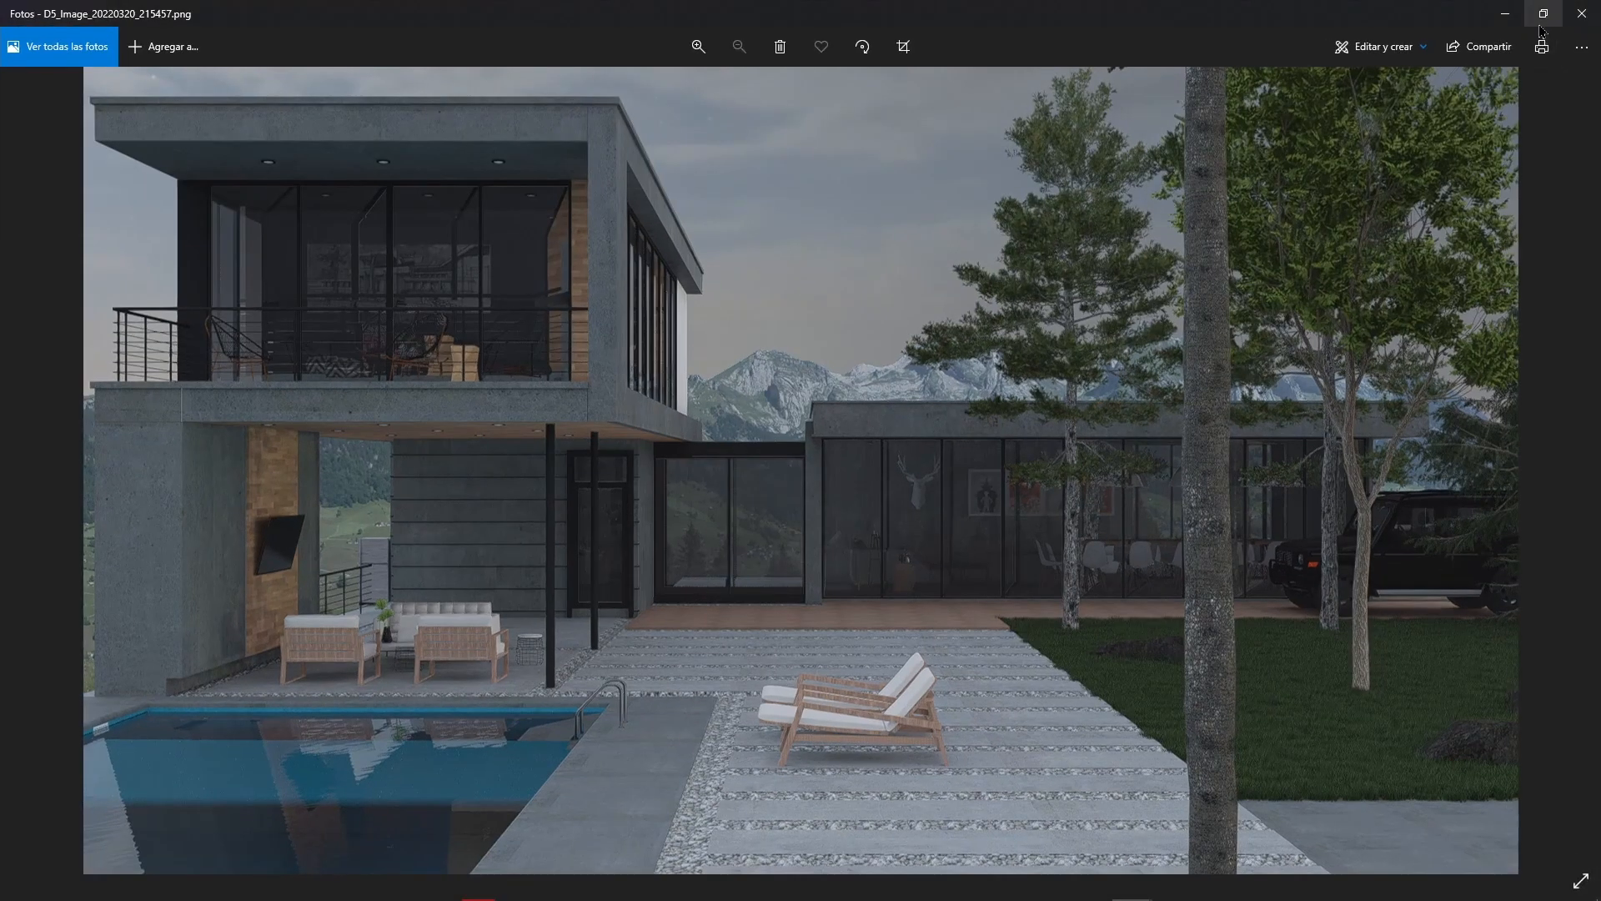
left_click(1513, 25)
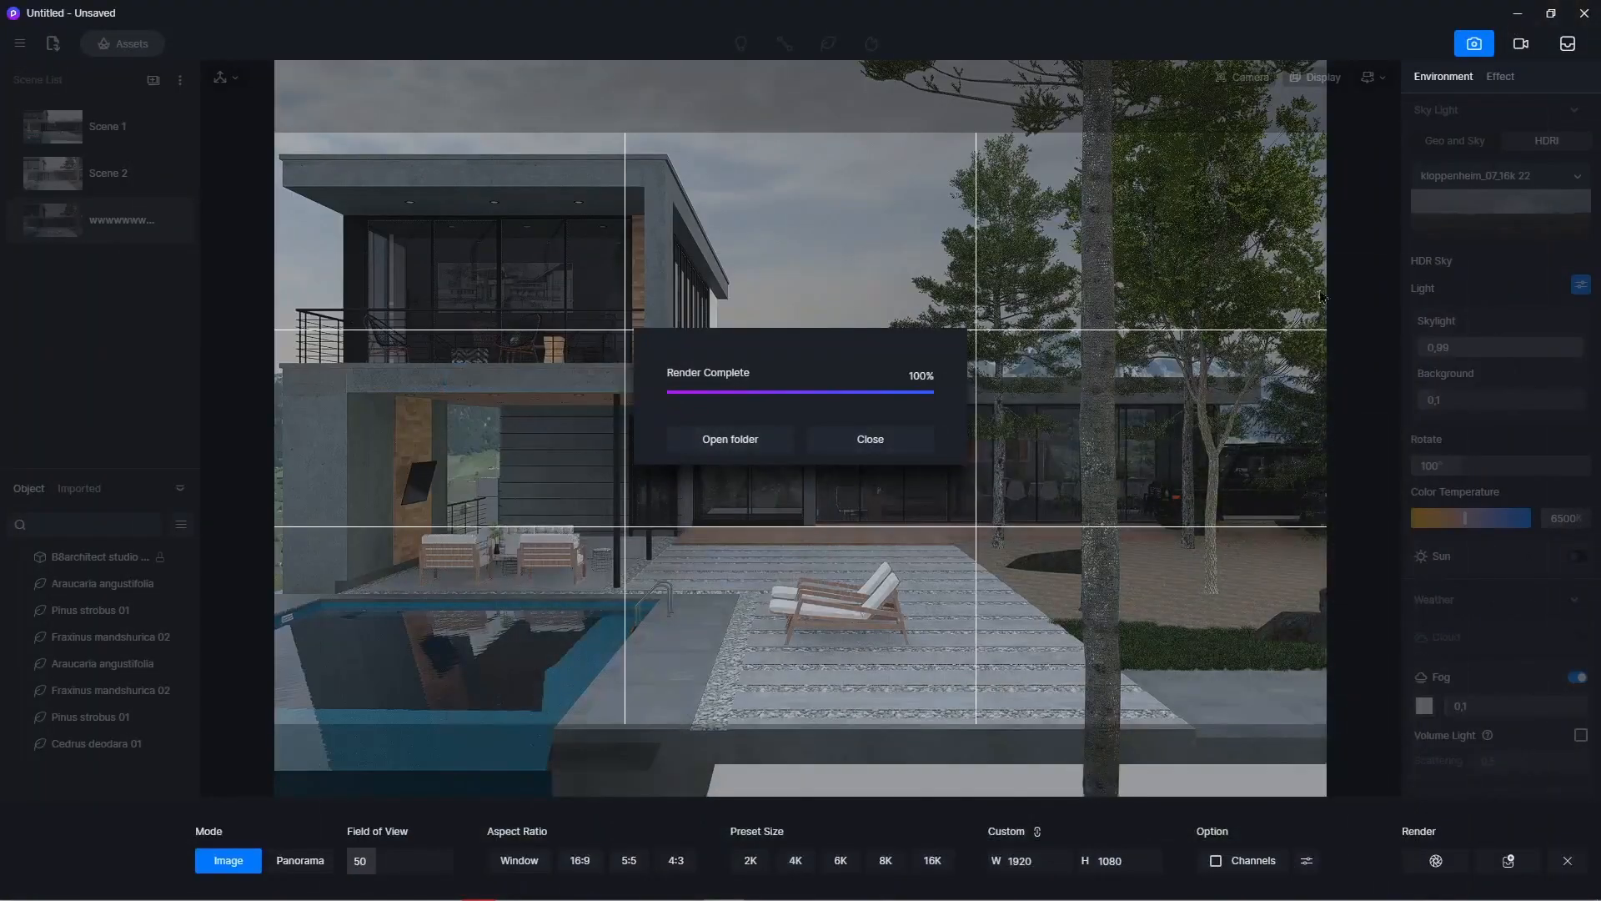
left_click(876, 444)
- Set the render output to the 16:9 aspect ratio with a custom width of 4096
left_click(579, 862)
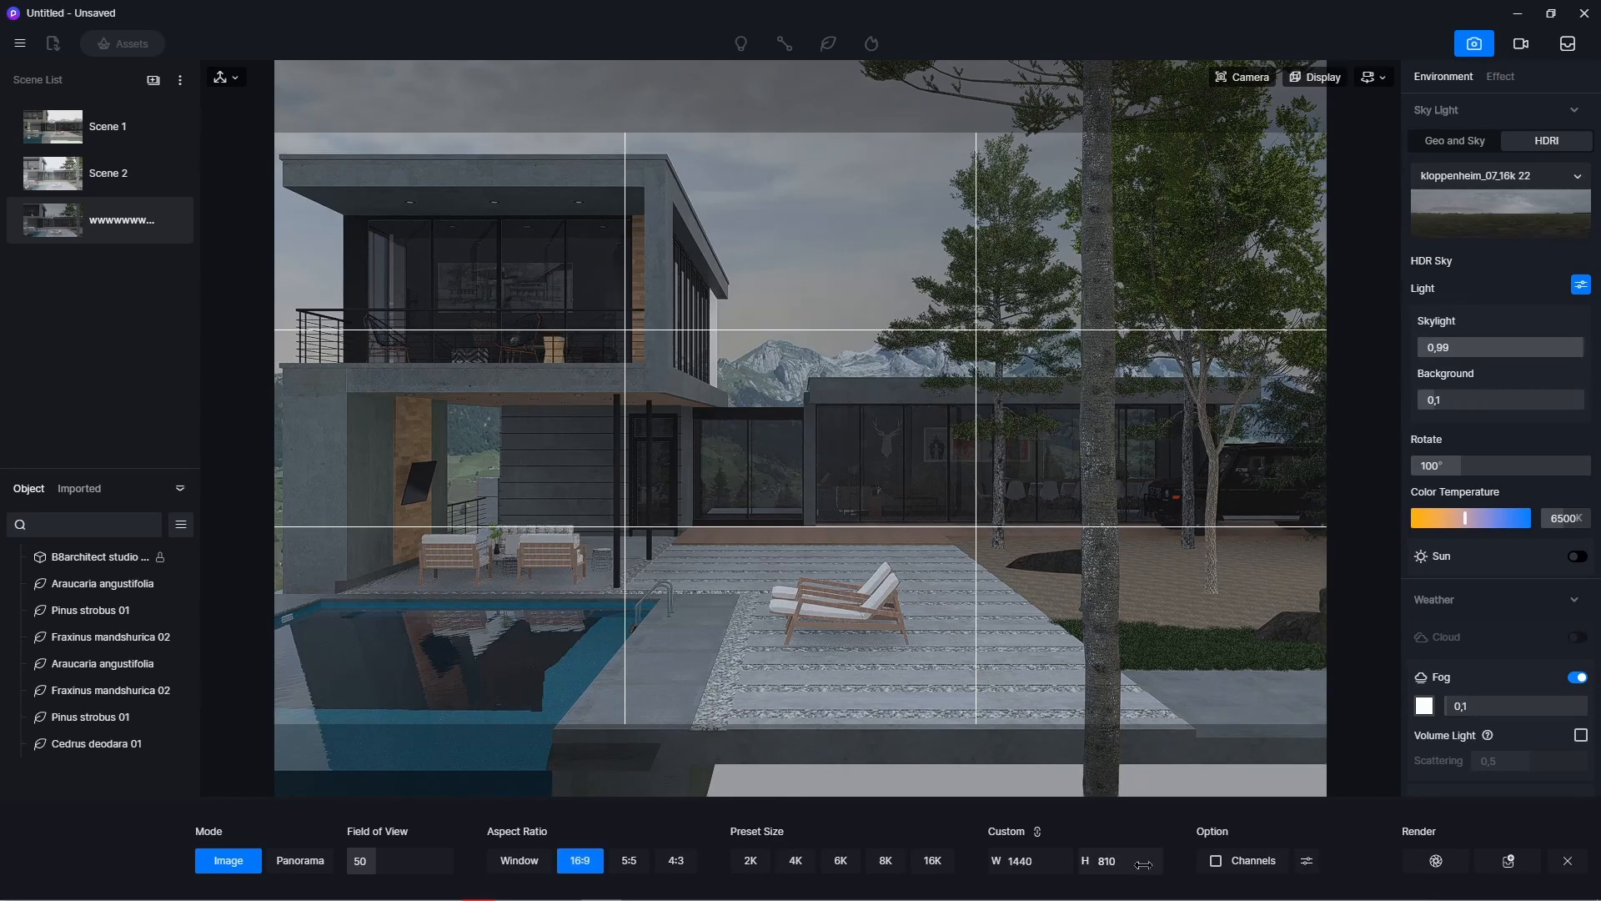
double_click(1053, 867)
type("4096")
key("Return")
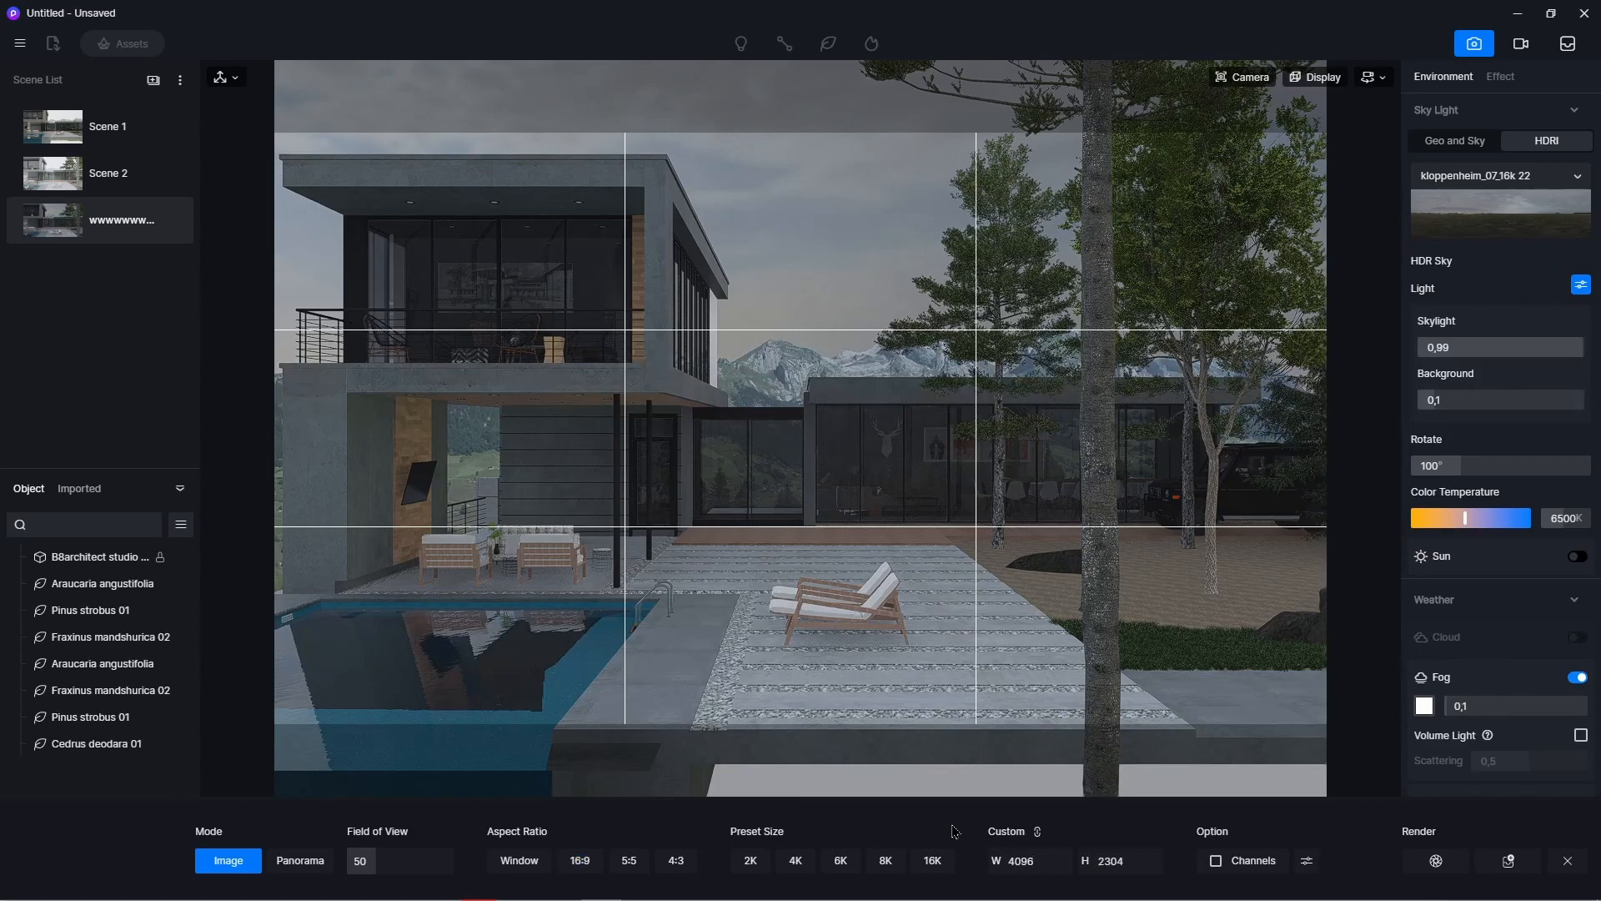
- Render the final image and save it to the desktop as "d5 4k final" in PNG format
left_click(1436, 861)
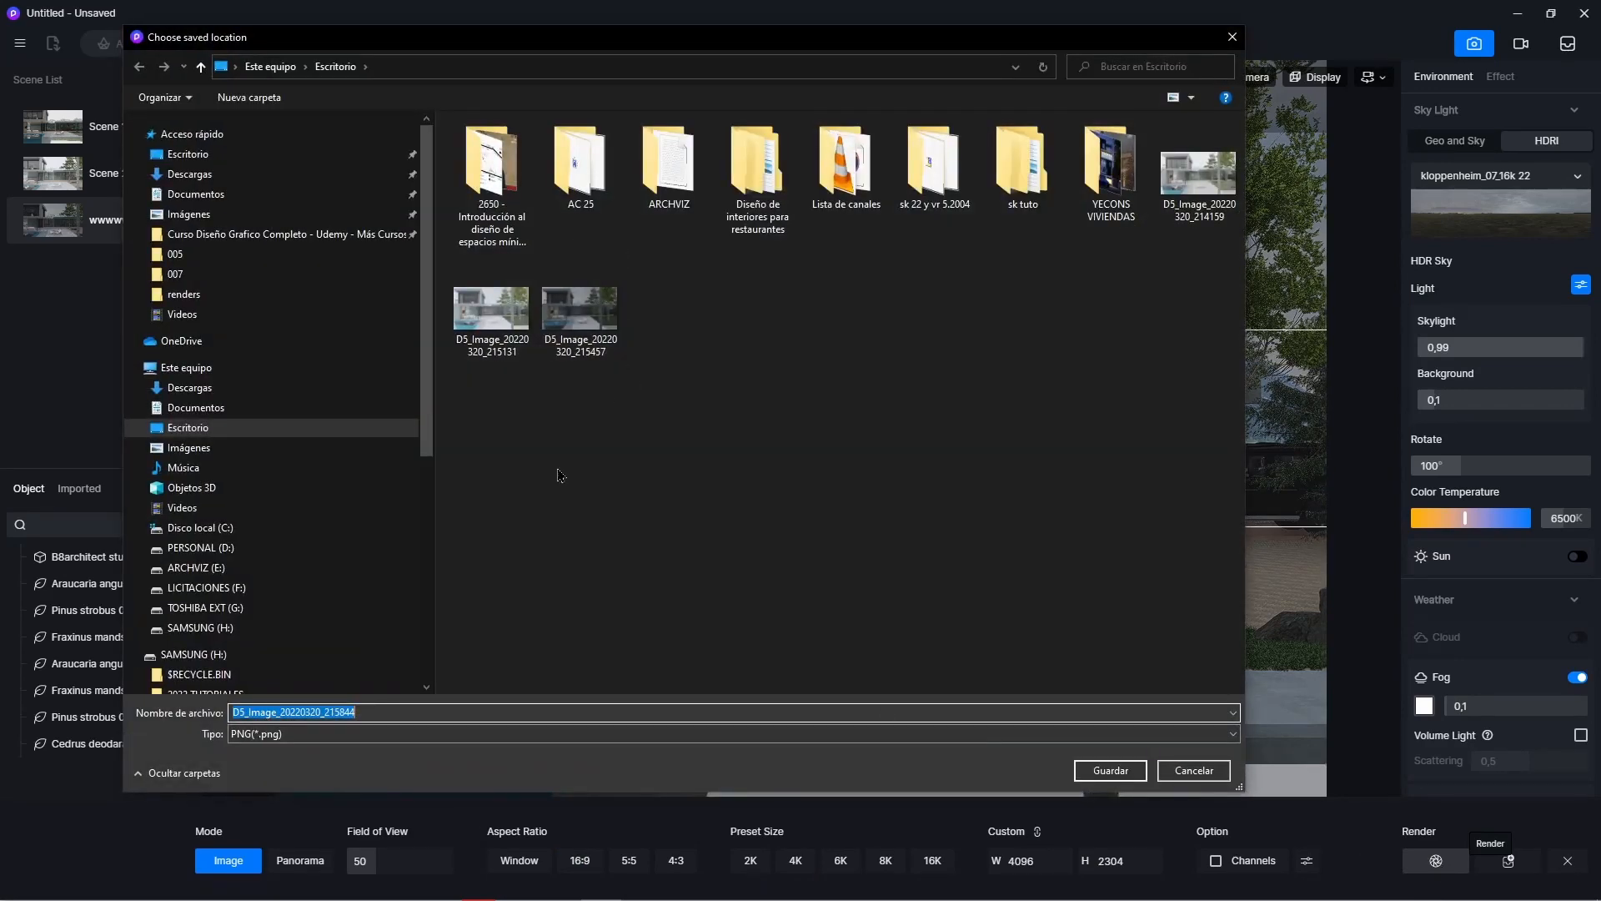
type("d5 4k")
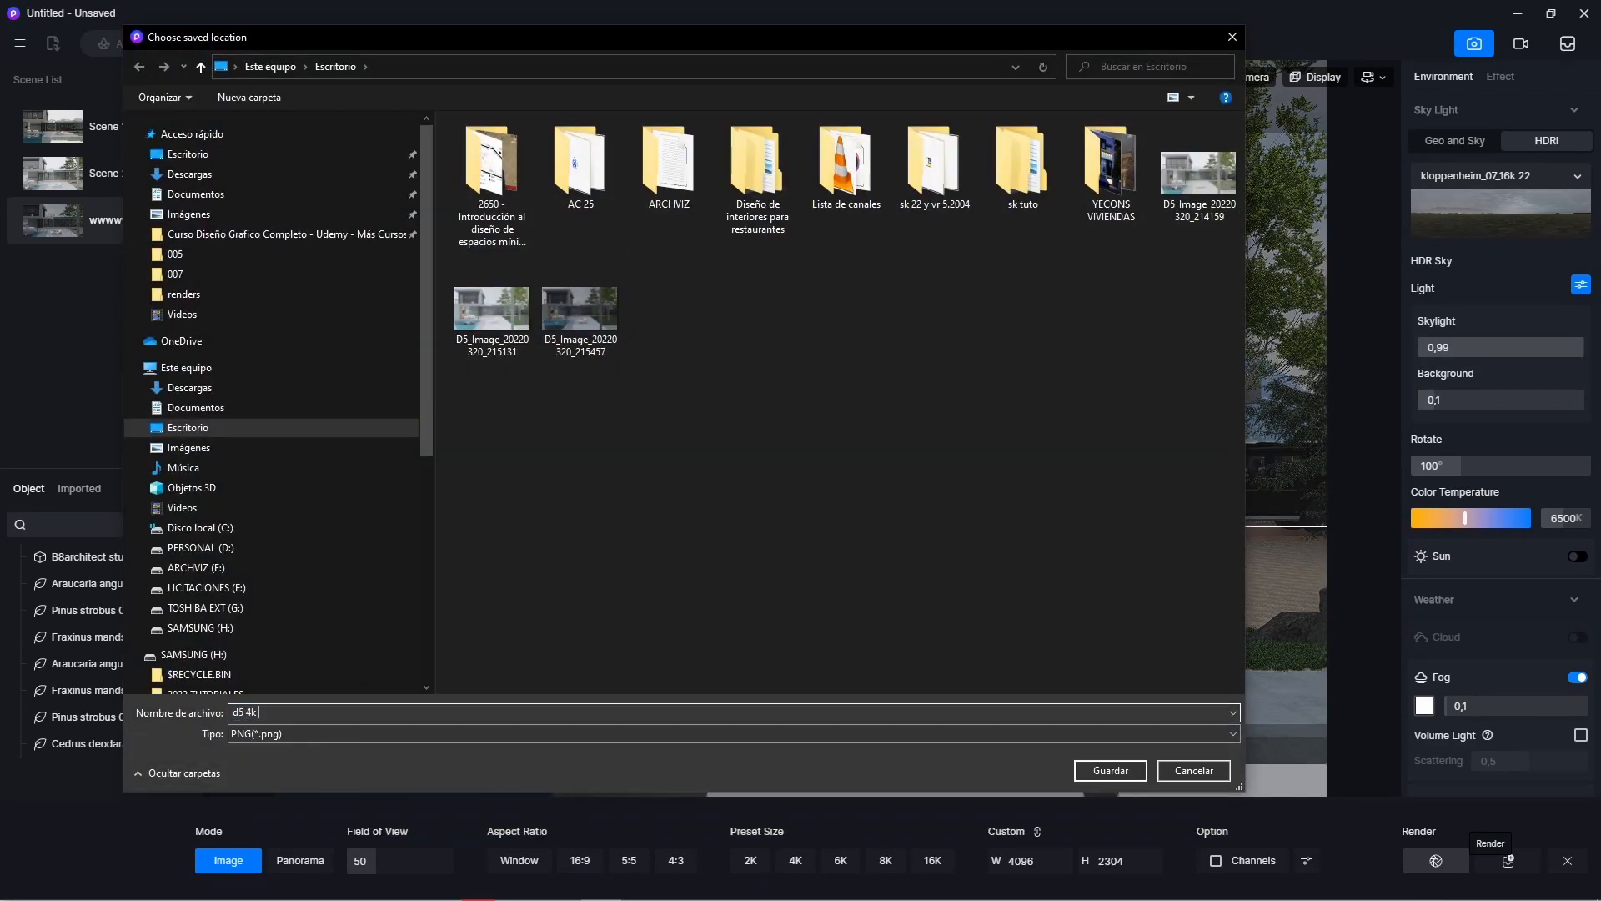
type(" final")
left_click(1112, 771)
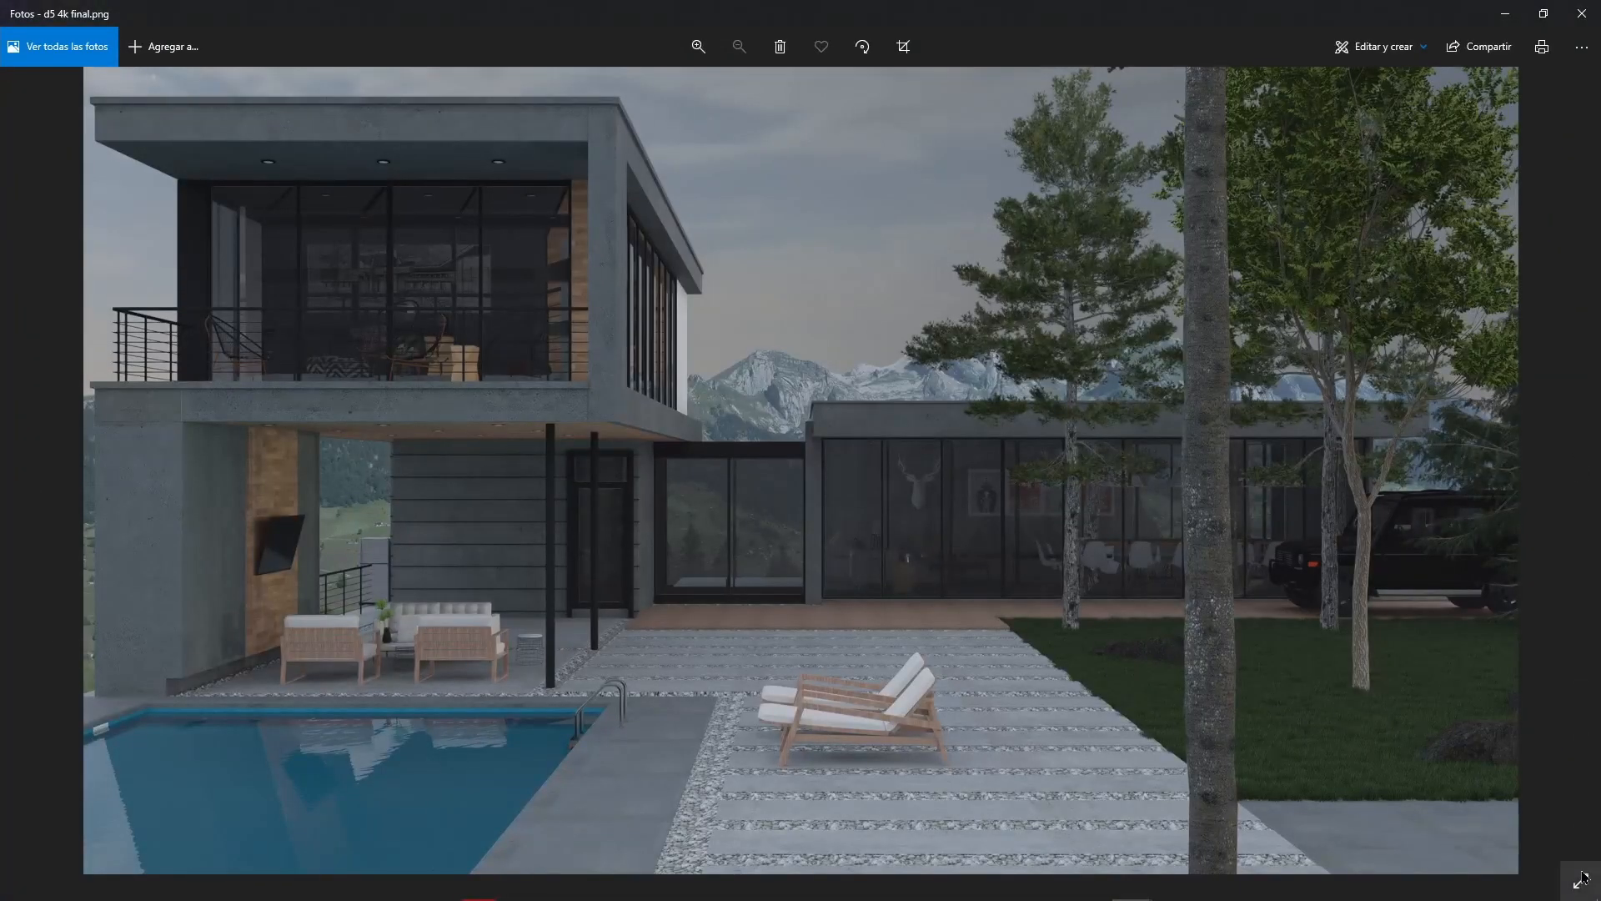
- Inspect the d5 4k final.png render in full screen and minimize the Photos viewer
left_click(1582, 877)
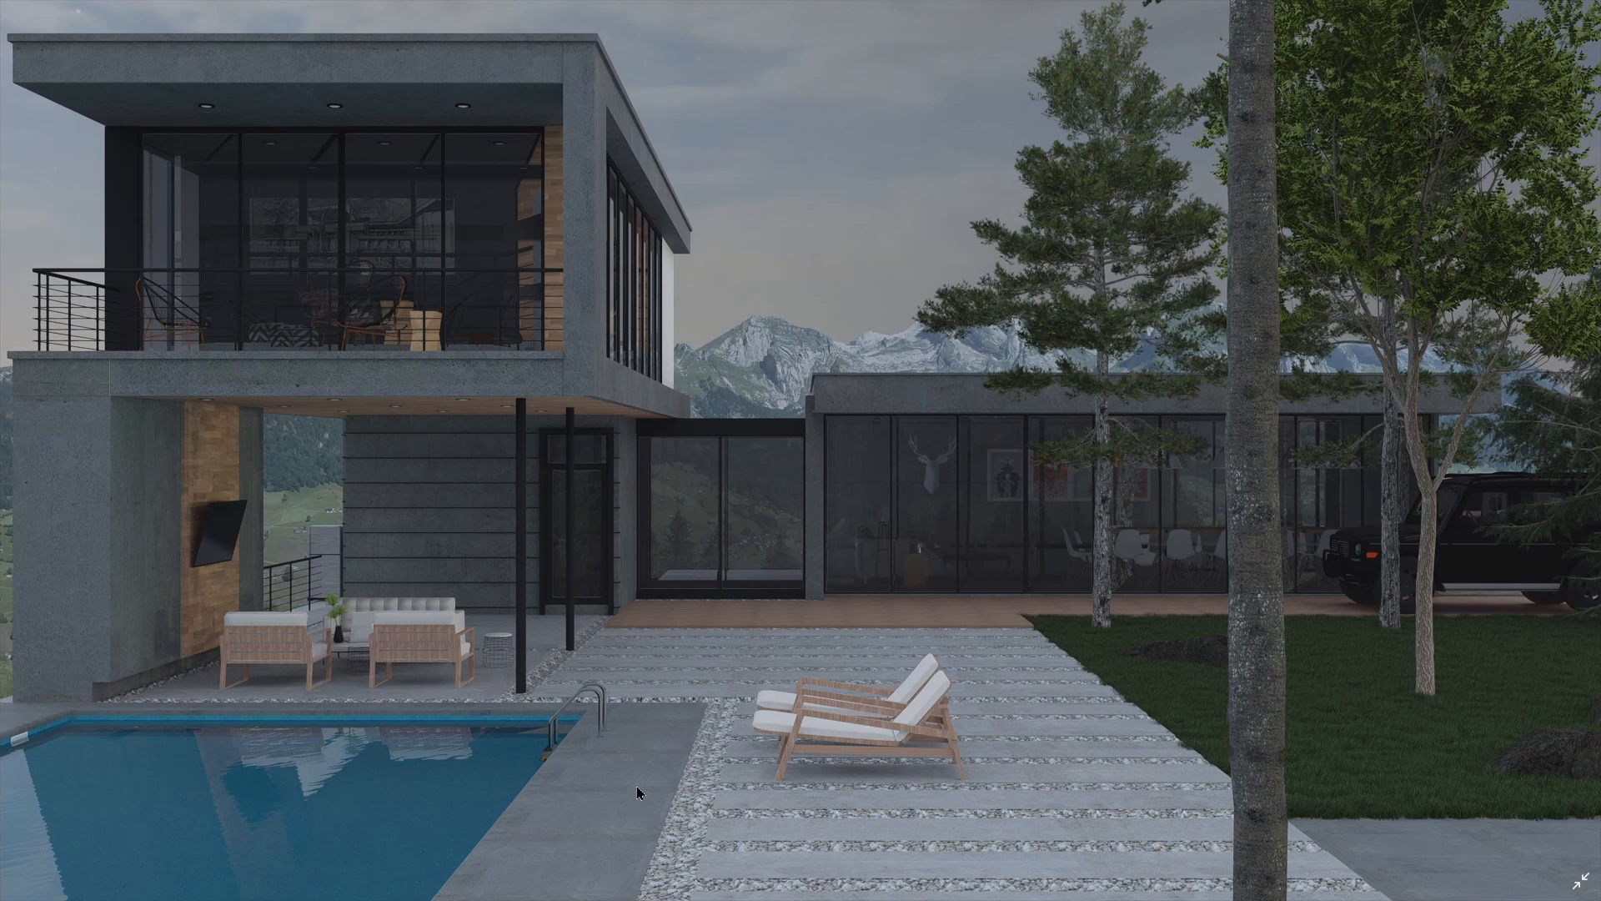
left_click(1580, 880)
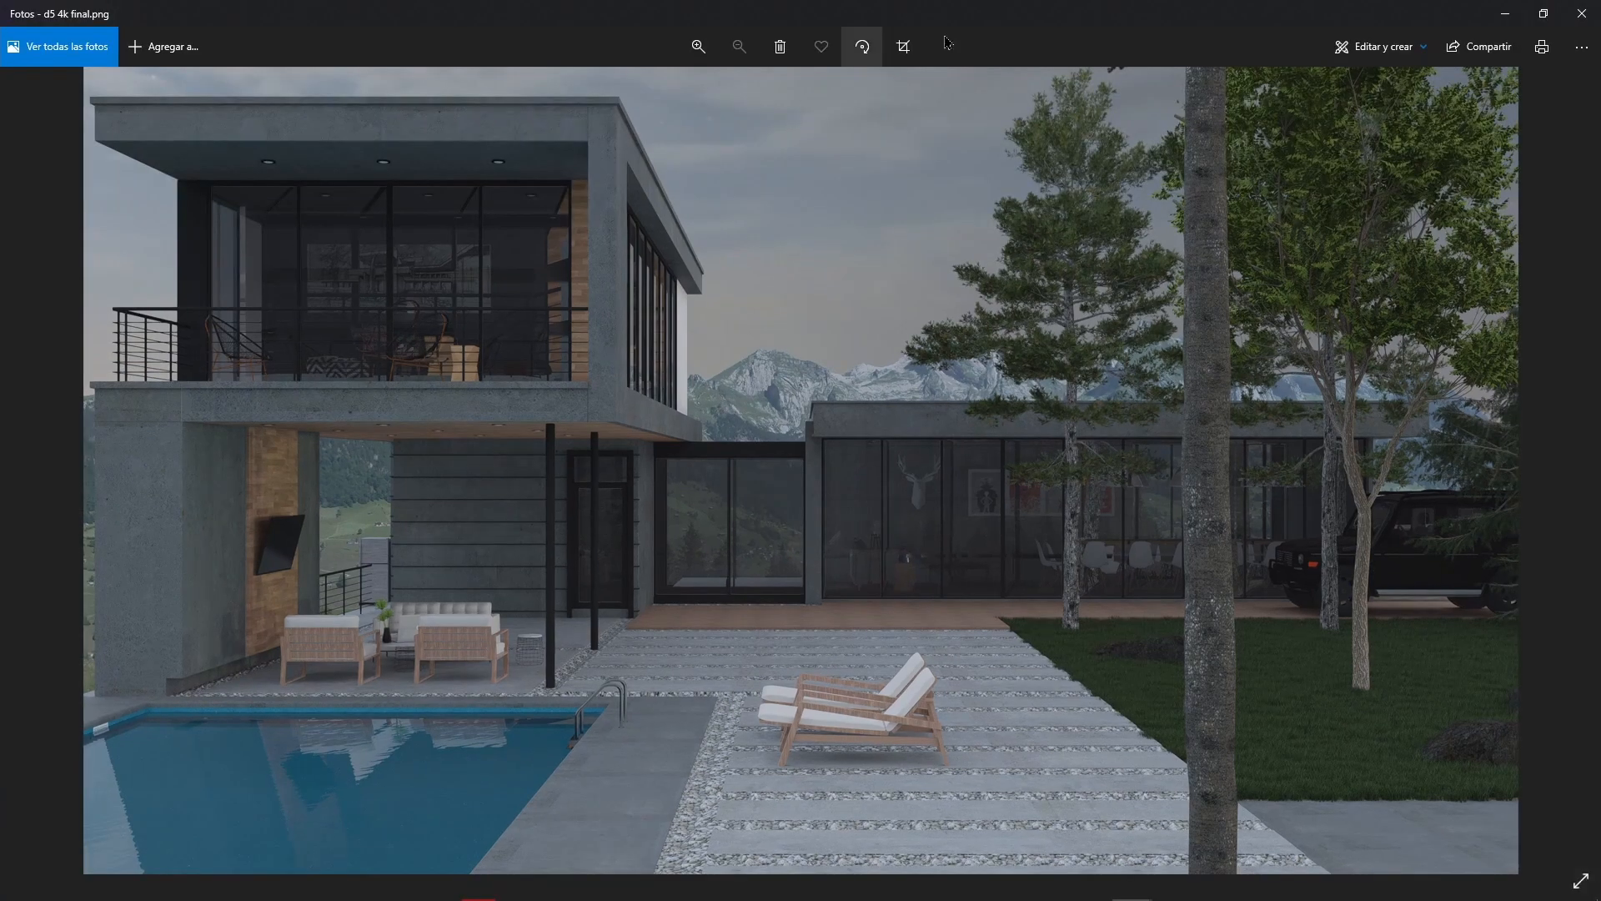
left_click(1505, 14)
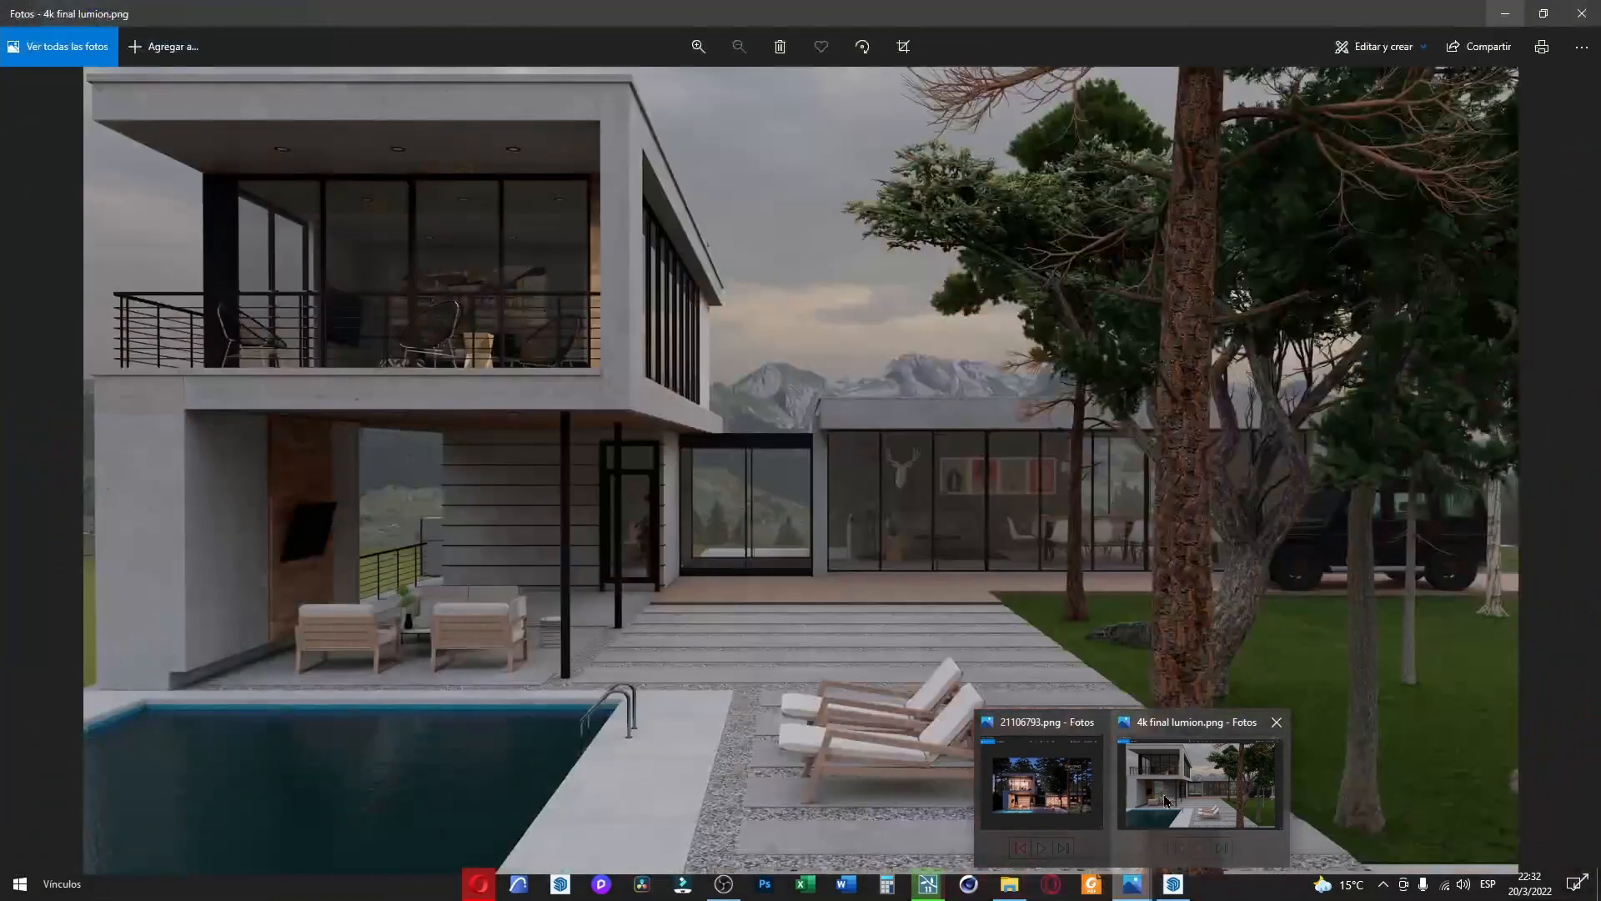
- Switch to the Photos window with 4k final lumion.png, show it in full screen and flip through the neighbouring images to compare them
left_click(1180, 801)
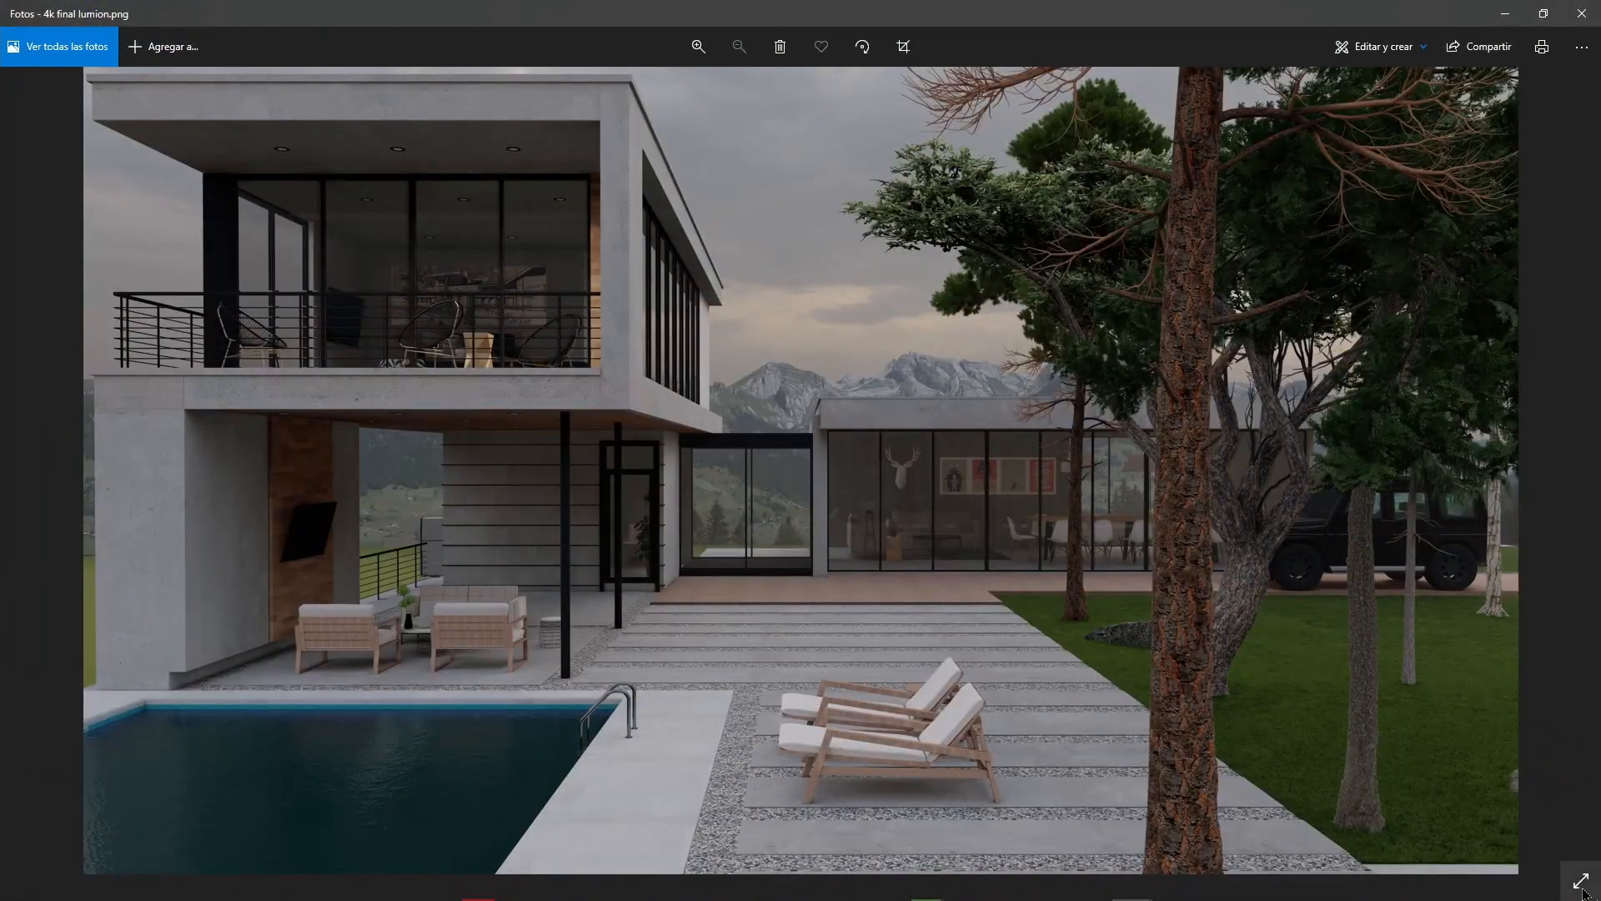
left_click(1581, 881)
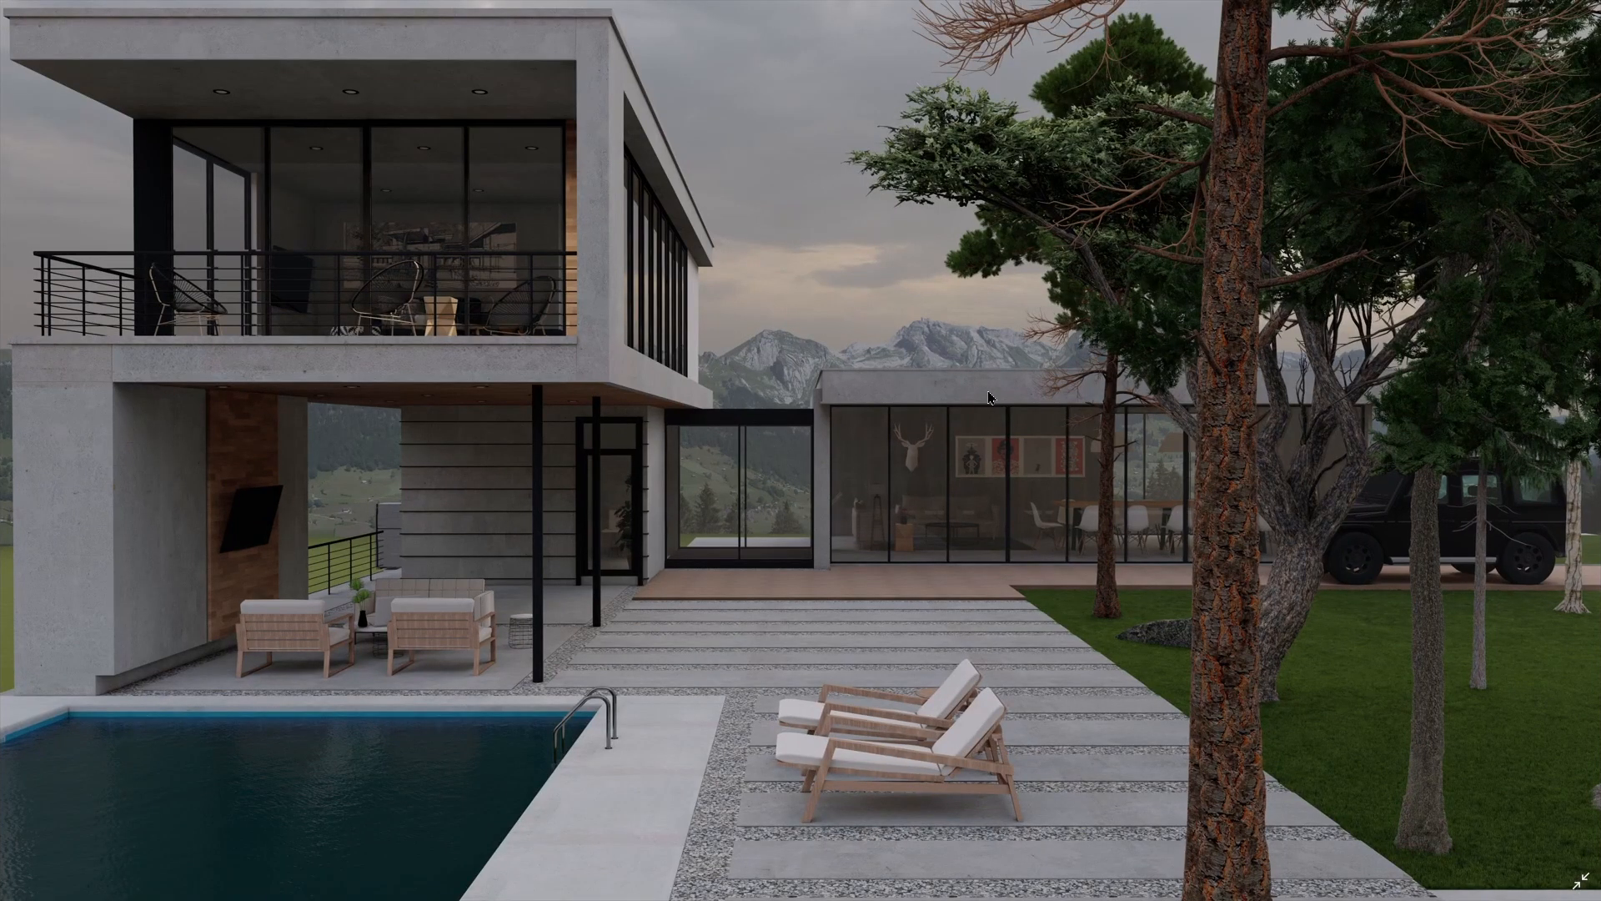
key("Right")
key("Left")
key("Right")
key("Right")
key("Right")
key("Left")
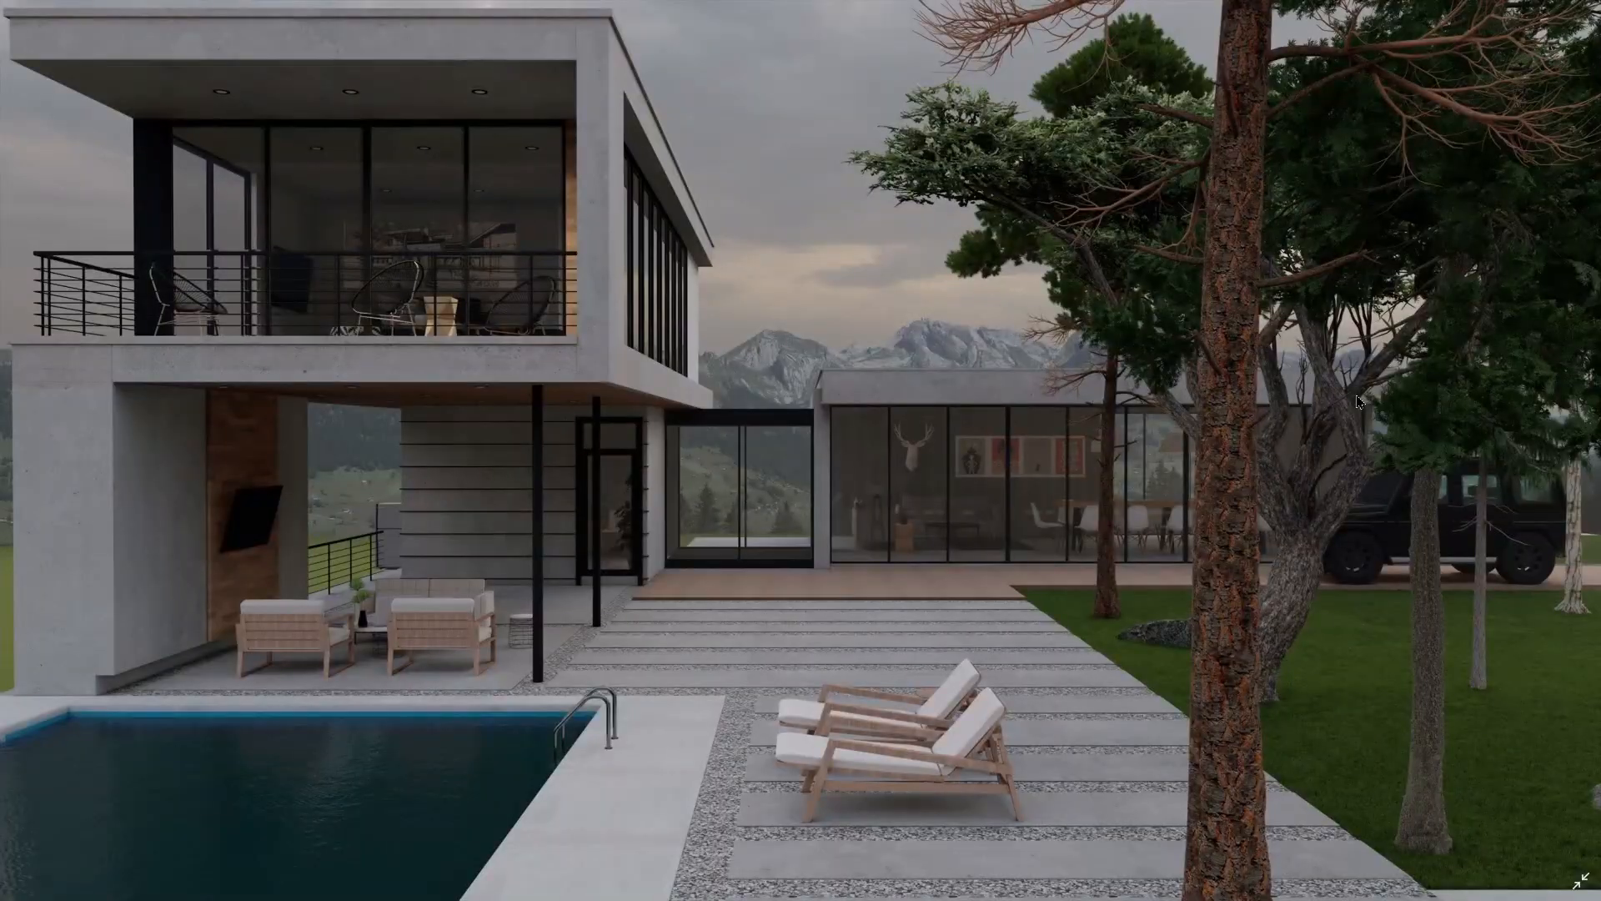